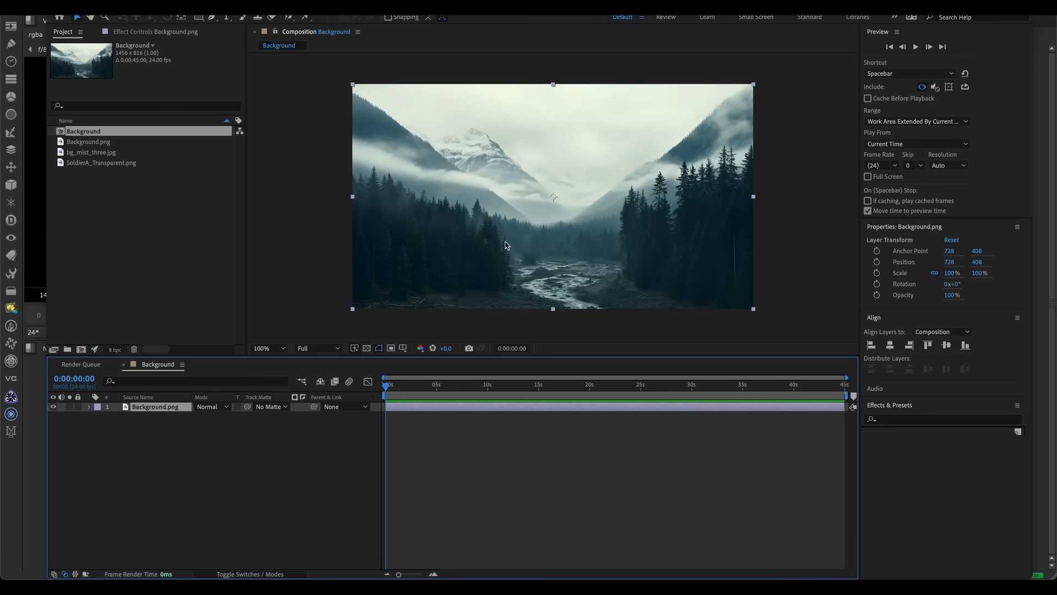
# Check the Background composition's size, frame rate and duration in its settings, leaving them as they are
pyautogui.click(153, 8)
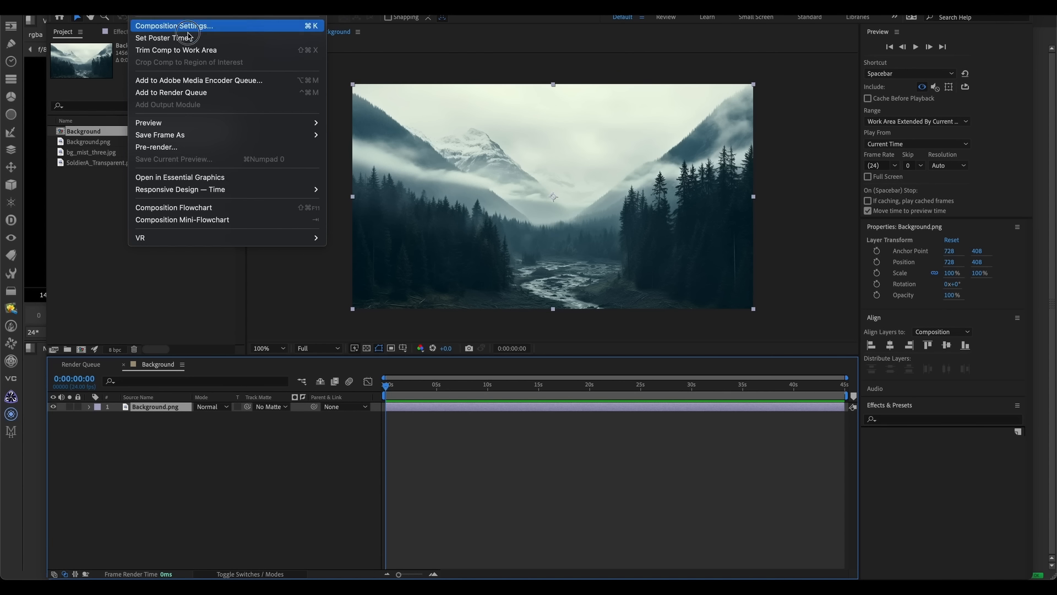
pyautogui.click(183, 27)
pyautogui.moveTo(435, 212); pyautogui.dragTo(600, 197)
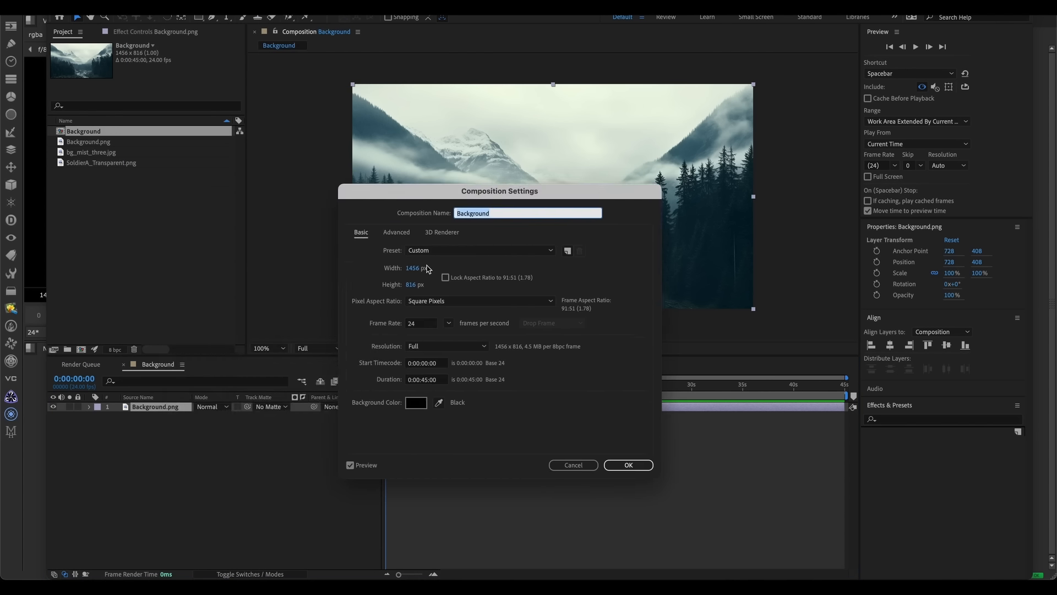
pyautogui.click(583, 465)
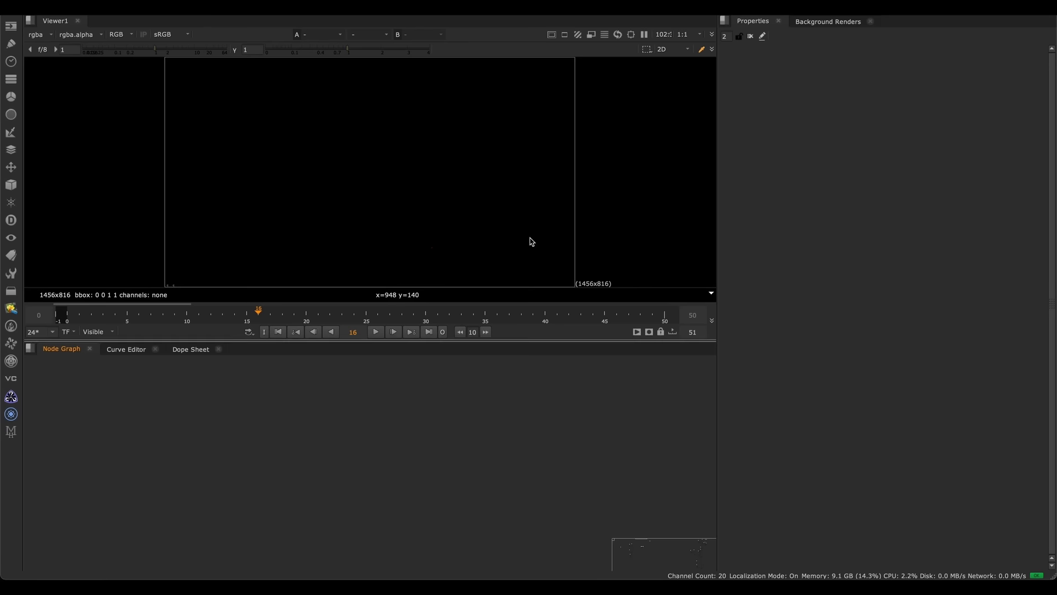
# In Nuke, load Background.png from the Soldier_A folder into the node graph and show it in the viewer
pyautogui.moveTo(125, 578)
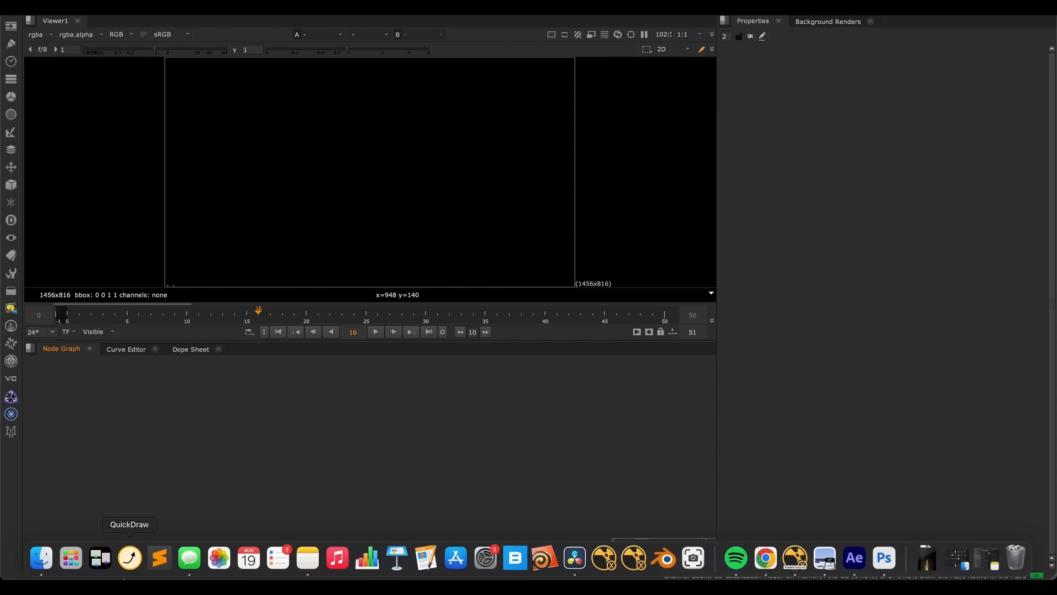
pyautogui.click(41, 557)
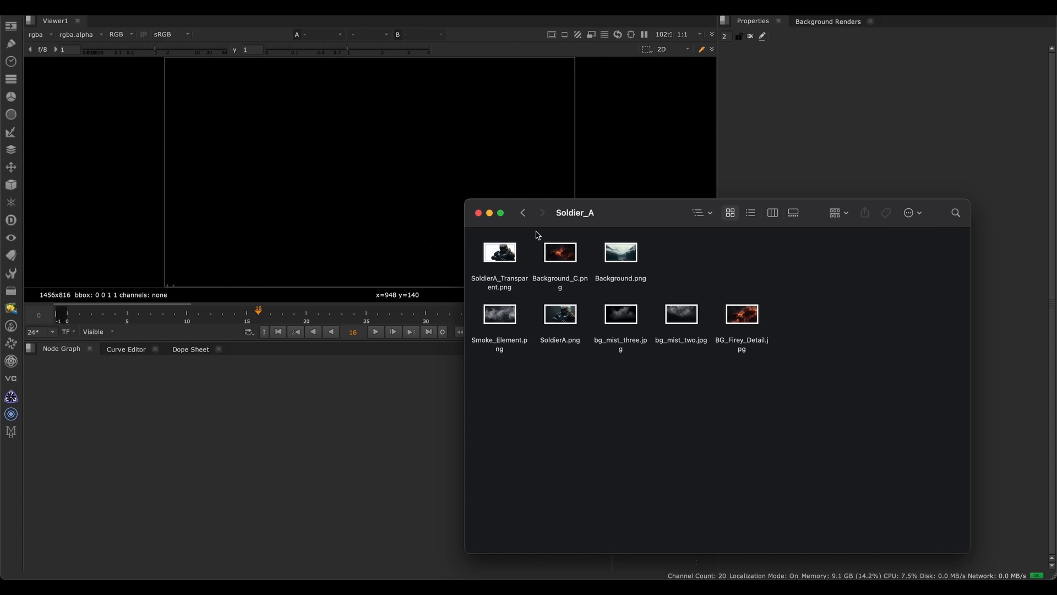
pyautogui.moveTo(632, 211); pyautogui.dragTo(715, 230)
pyautogui.moveTo(707, 274); pyautogui.dragTo(385, 396)
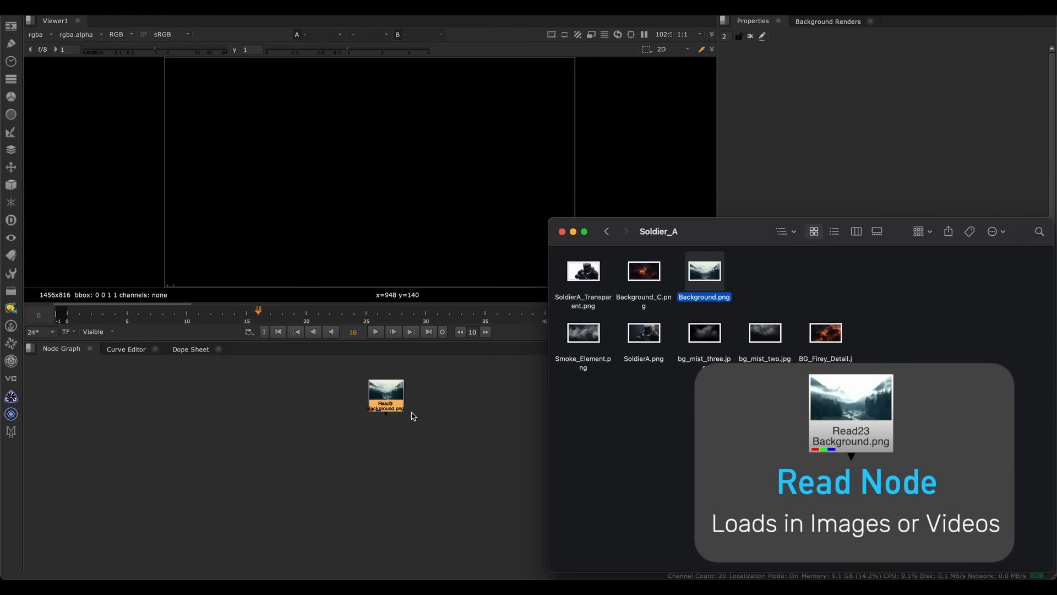
pyautogui.click(438, 414)
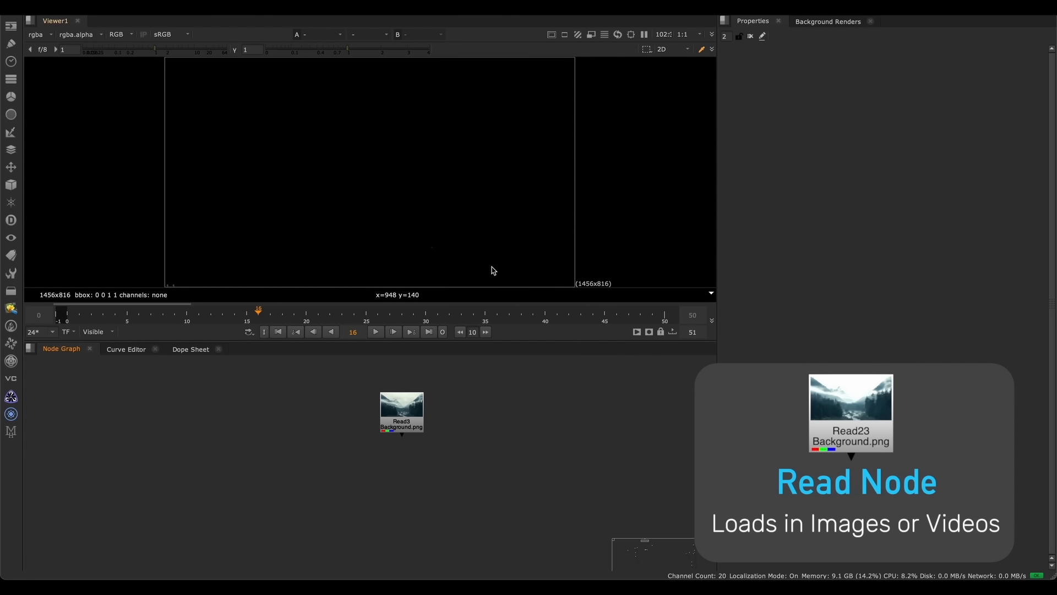
pyautogui.click(408, 414)
pyautogui.press('1')
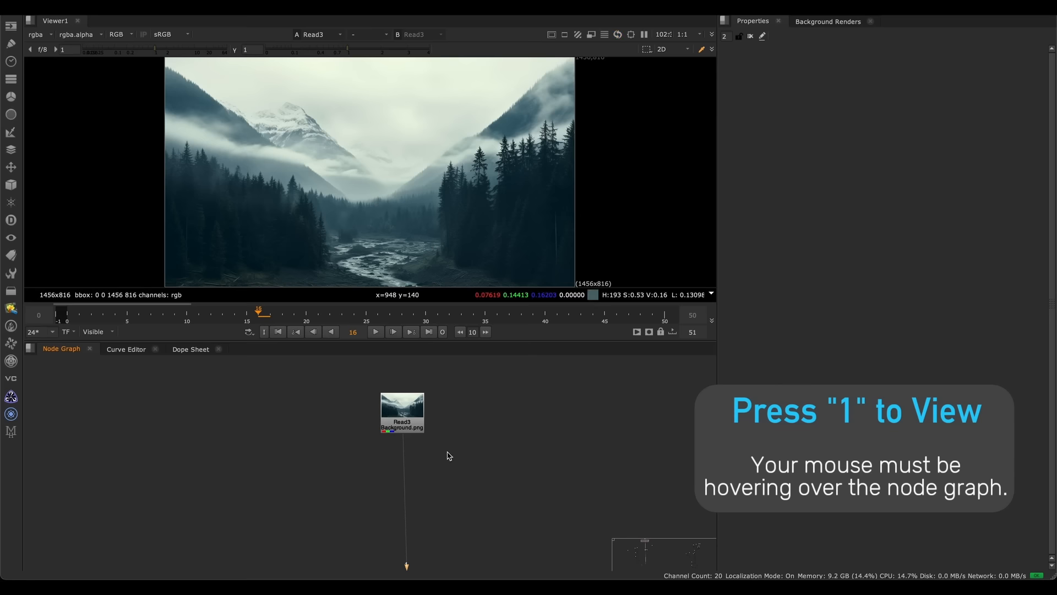
# Find the distant Viewer1 node in the node graph and move it up to just beneath the Background.png Read node
pyautogui.moveTo(419, 419); pyautogui.dragTo(425, 375, button='middle')
pyautogui.scroll(-8, 418, 373)
pyautogui.moveTo(414, 445); pyautogui.dragTo(378, 350, button='middle')
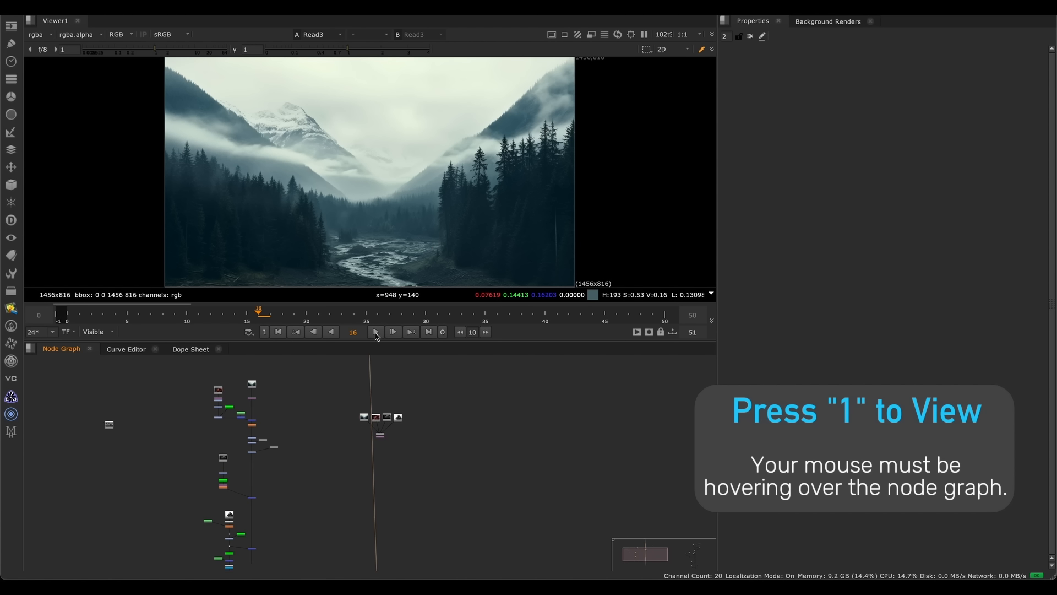
pyautogui.moveTo(416, 531); pyautogui.dragTo(379, 350, button='middle')
pyautogui.moveTo(345, 478); pyautogui.dragTo(346, 368)
pyautogui.moveTo(346, 367); pyautogui.dragTo(380, 531, button='middle')
pyautogui.scroll(3, 370, 496)
pyautogui.moveTo(383, 542); pyautogui.dragTo(364, 369)
pyautogui.moveTo(364, 369); pyautogui.dragTo(373, 470, button='middle')
pyautogui.scroll(3, 379, 444)
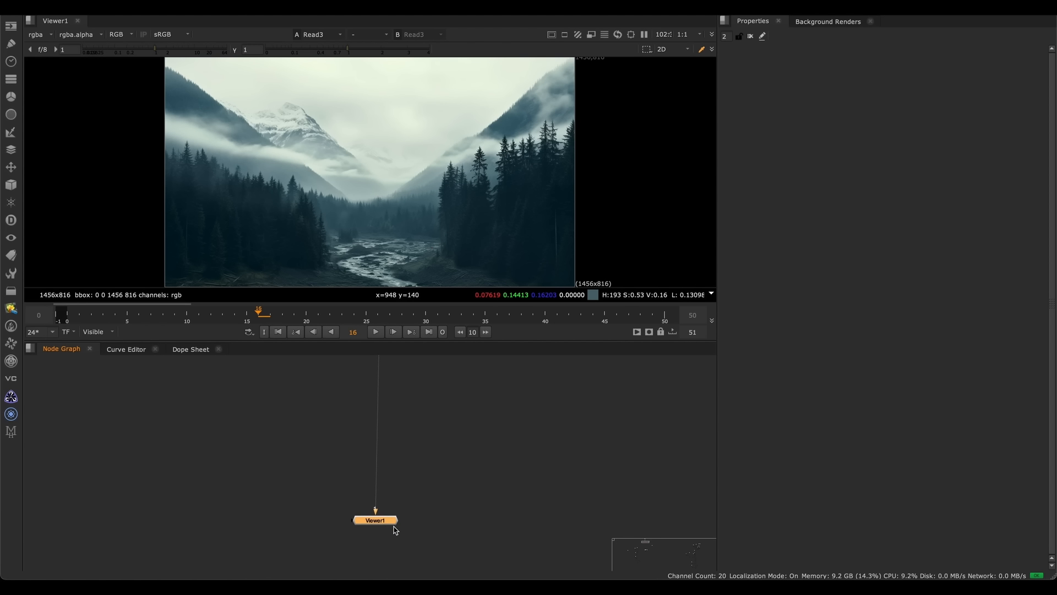
pyautogui.moveTo(380, 479)
pyautogui.mouseDown(button='middle')
pyautogui.moveTo(405, 509)
pyautogui.moveTo(367, 501)
pyautogui.moveTo(381, 494)
pyautogui.mouseUp(button='middle')
pyautogui.scroll(-3, 383, 468)
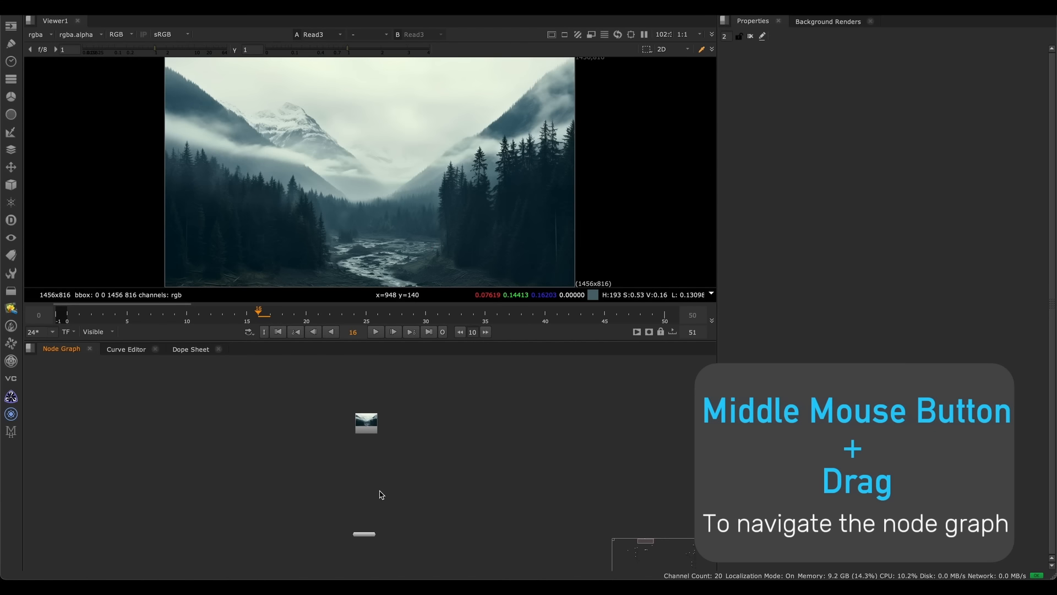
pyautogui.moveTo(365, 534); pyautogui.dragTo(367, 461)
pyautogui.scroll(3, 367, 461)
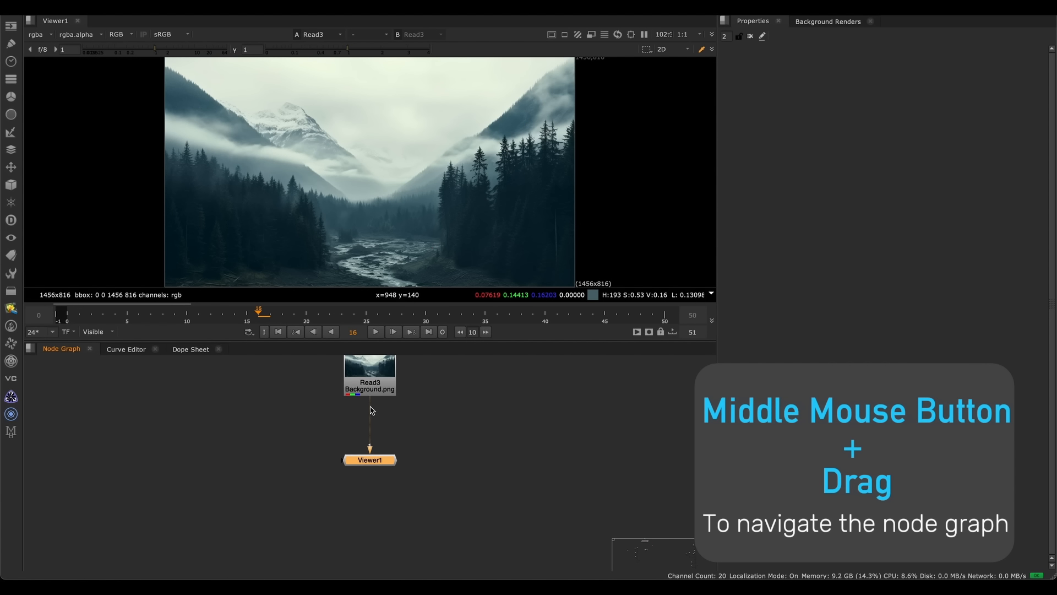
# Shift the Viewer1 node to the right so it sits diagonally below the Background.png Read node
pyautogui.moveTo(374, 447); pyautogui.dragTo(367, 442, button='middle')
pyautogui.scroll(2, 374, 442)
pyautogui.moveTo(378, 463); pyautogui.dragTo(438, 480)
pyautogui.moveTo(406, 444); pyautogui.dragTo(439, 505, button='middle')
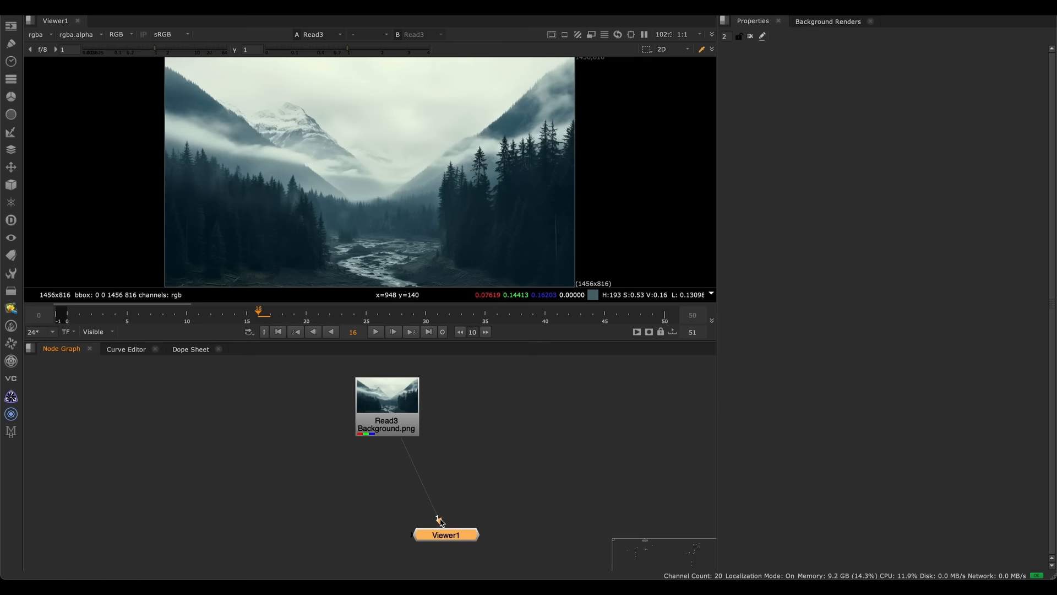
pyautogui.moveTo(401, 416); pyautogui.dragTo(403, 418)
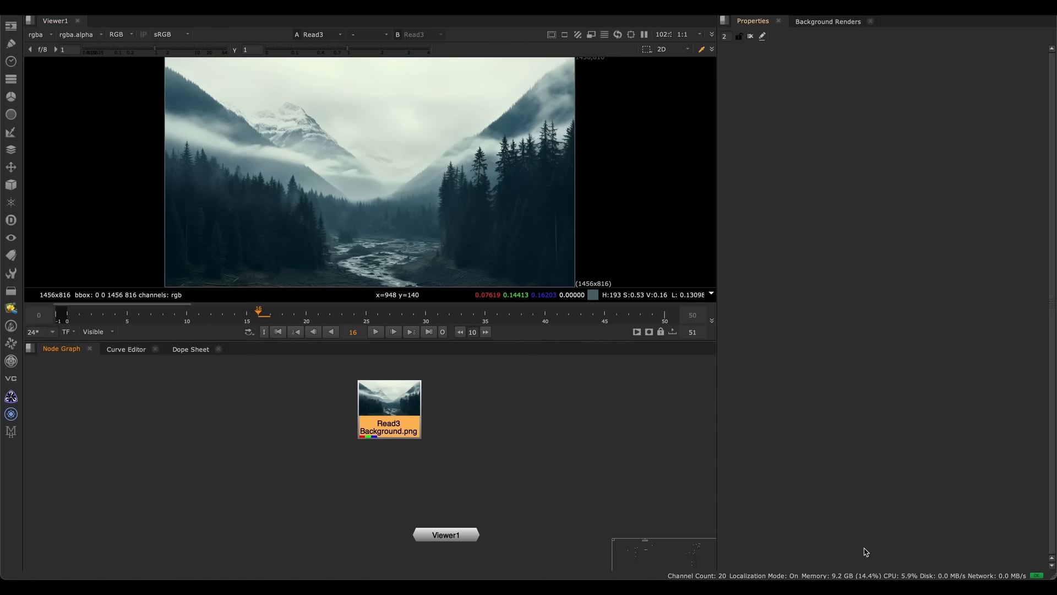
# Look at the Background.png layer in After Effects, return to Nuke and move the Viewer1 node farther from the Read node
pyautogui.click(879, 557)
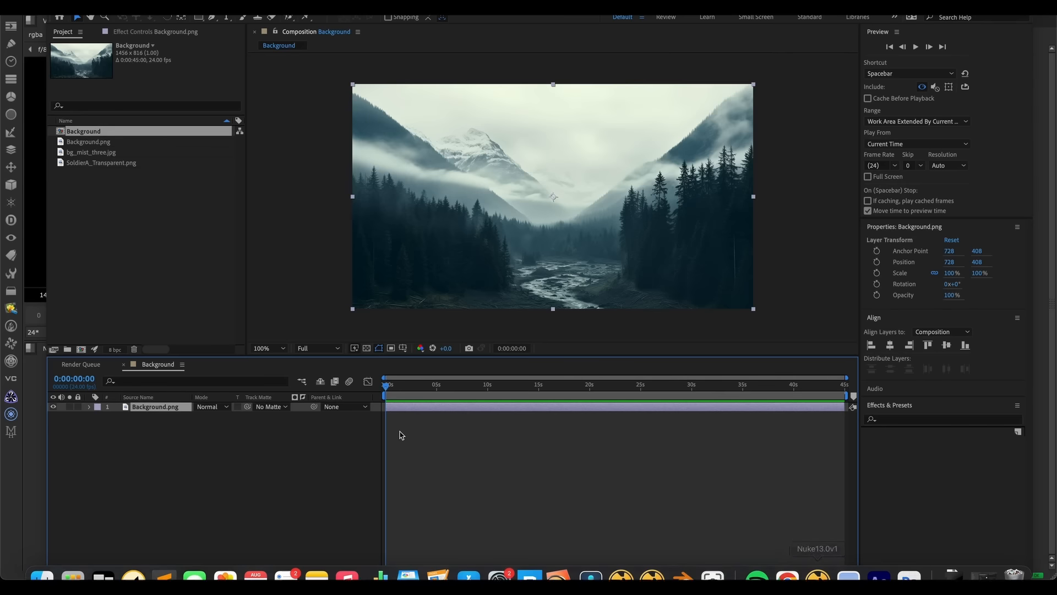
pyautogui.click(38, 407)
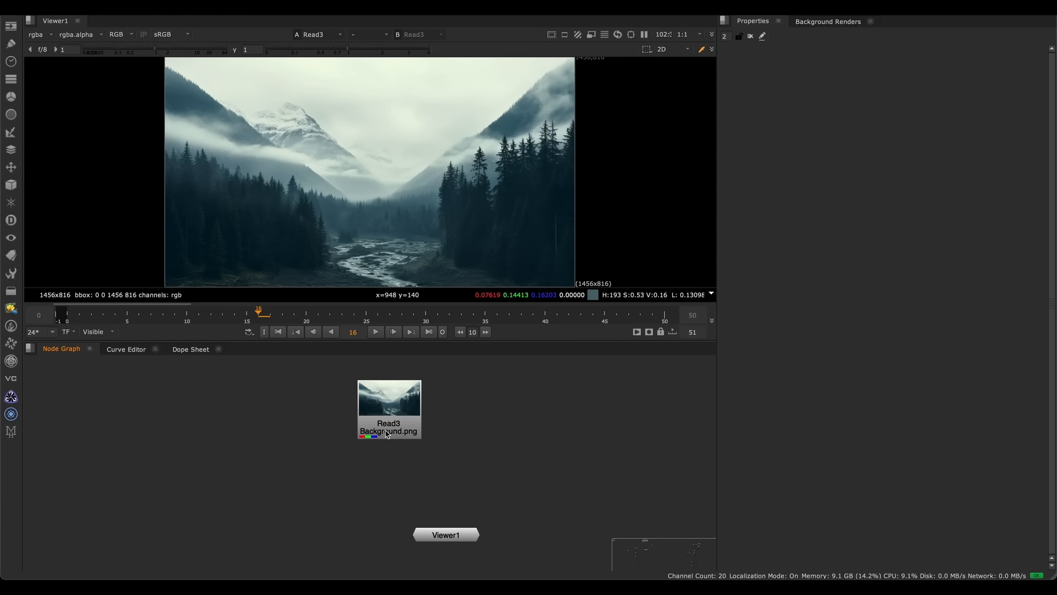
pyautogui.moveTo(443, 532); pyautogui.dragTo(504, 544)
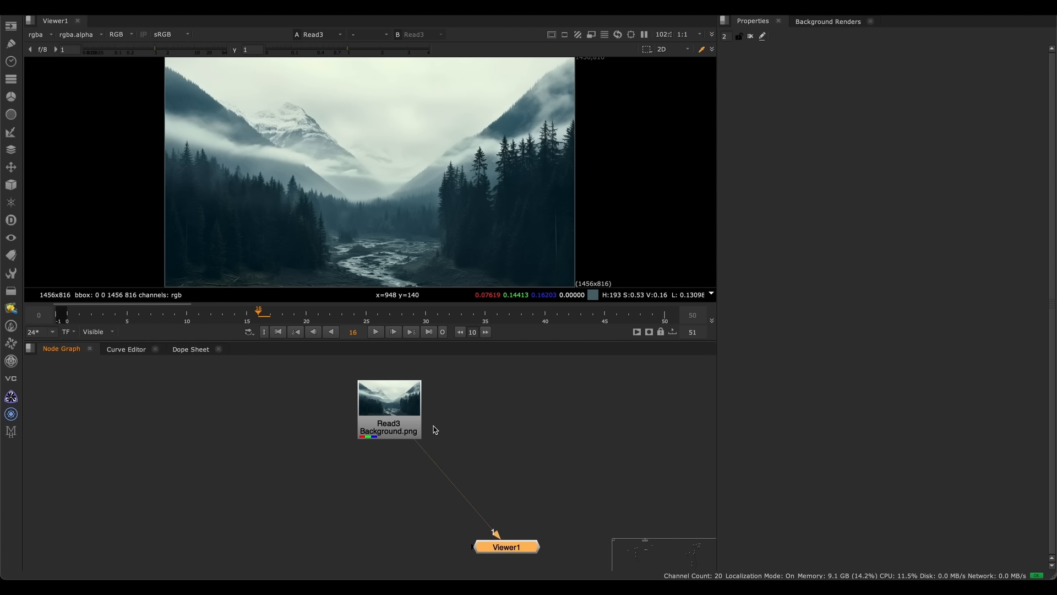
pyautogui.moveTo(393, 414); pyautogui.dragTo(395, 415)
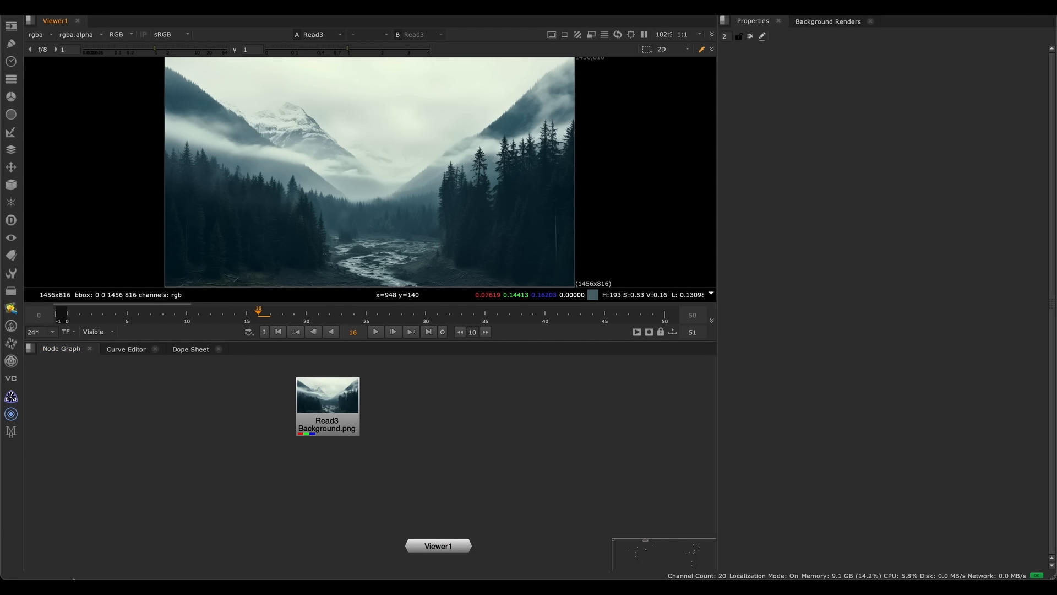
# Load SoldierA_Transparent.png from the Soldier_A folder beside the background node and show it in the viewer
pyautogui.click(46, 567)
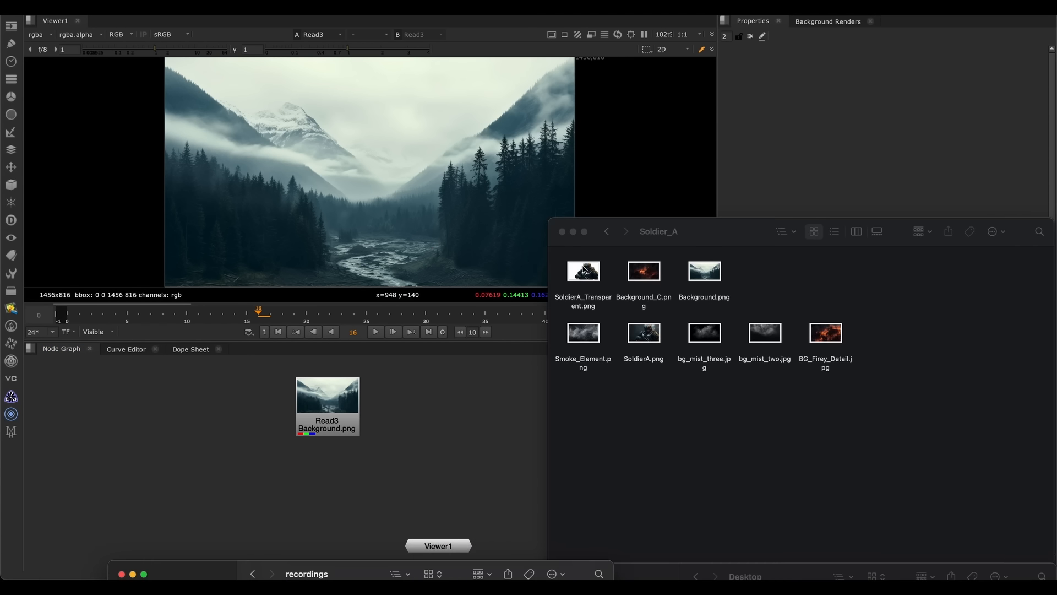
pyautogui.moveTo(585, 269); pyautogui.dragTo(493, 414)
pyautogui.click(501, 431)
pyautogui.click(305, 424)
pyautogui.click(485, 407)
pyautogui.press('1')
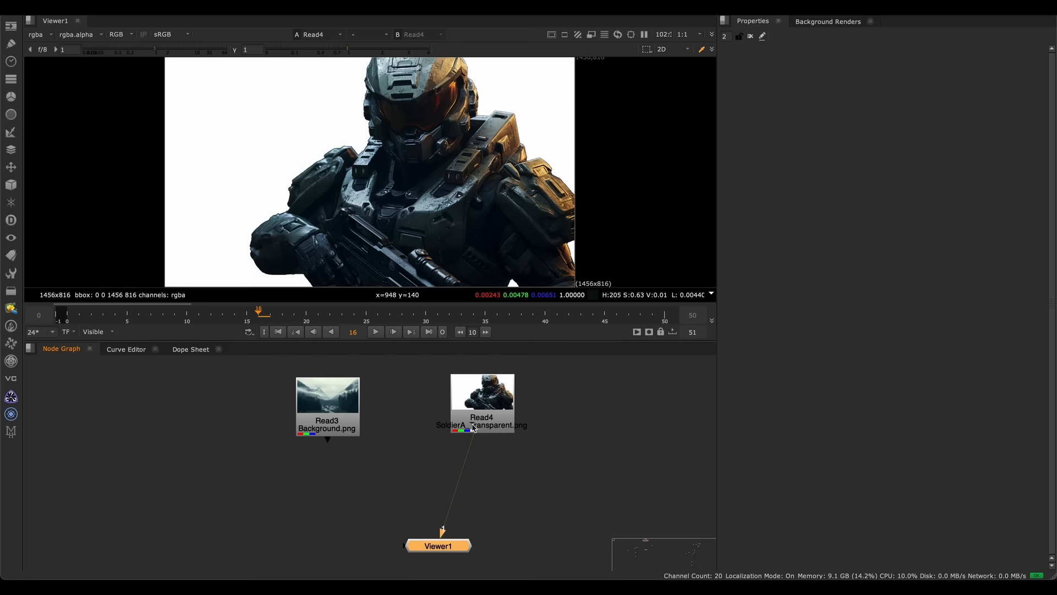
# Switch the viewer's first input back and forth between the background and soldier nodes, finishing on the background
pyautogui.click(355, 419)
pyautogui.press('1')
pyautogui.click(476, 415)
pyautogui.press('1')
pyautogui.click(357, 413)
pyautogui.press('1')
pyautogui.click(490, 409)
pyautogui.press('1')
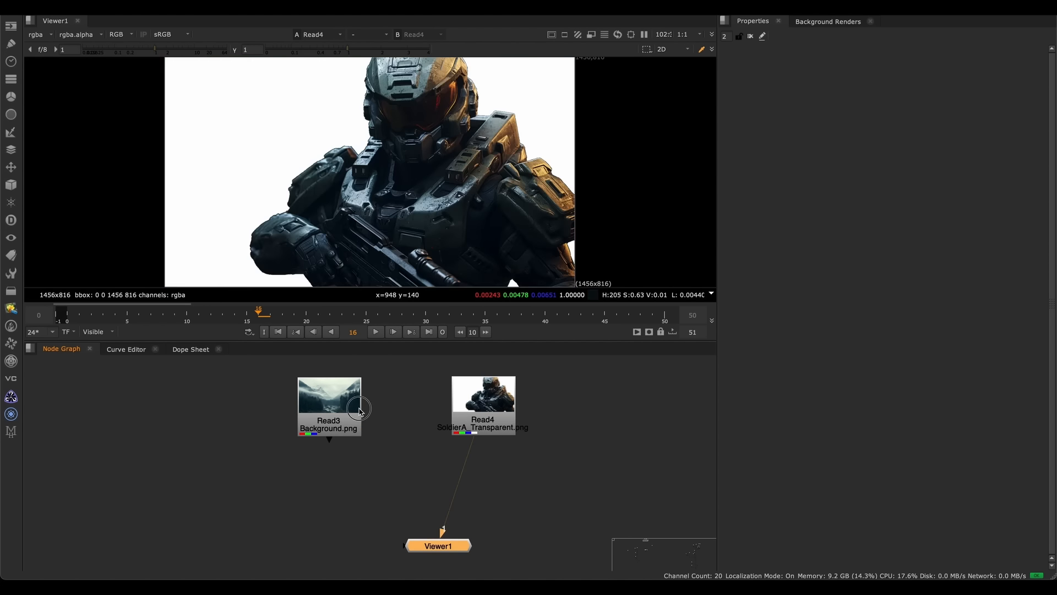
pyautogui.click(358, 413)
pyautogui.press('1')
pyautogui.click(348, 431)
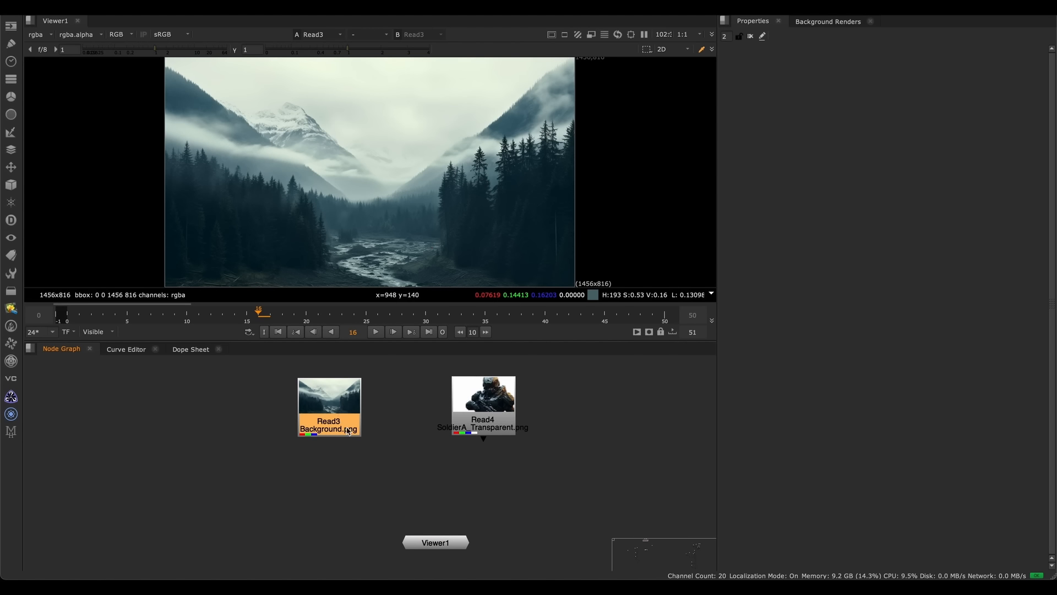
# Connect the SoldierA_Transparent.png node to viewer input 2 and toggle between inputs 1 and 2, finishing on the background
pyautogui.click(503, 420)
pyautogui.press('2')
pyautogui.press('1')
pyautogui.press('2')
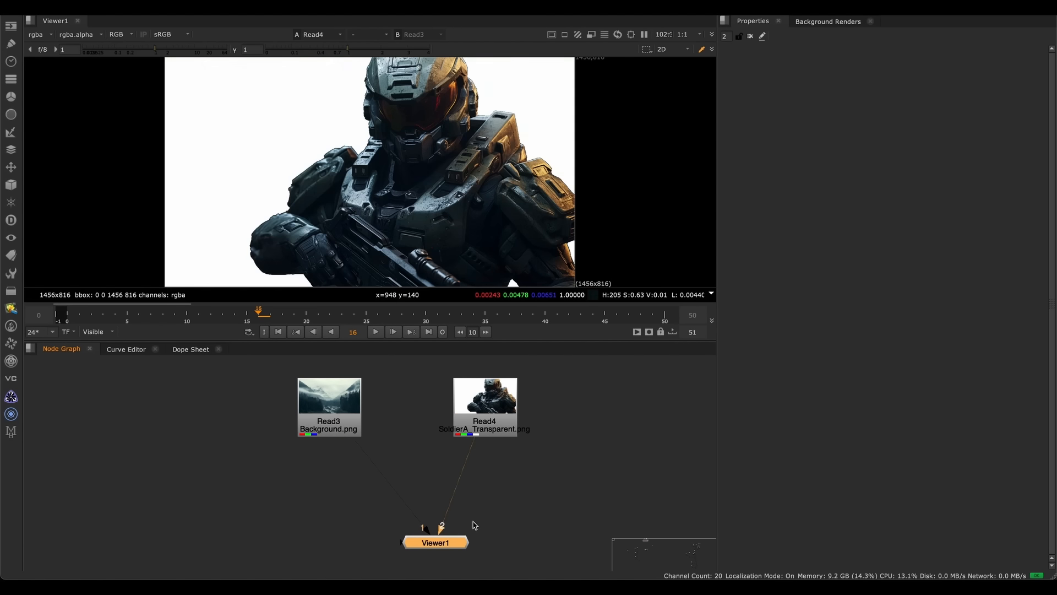
pyautogui.press('1')
pyautogui.press('2')
pyautogui.press('1')
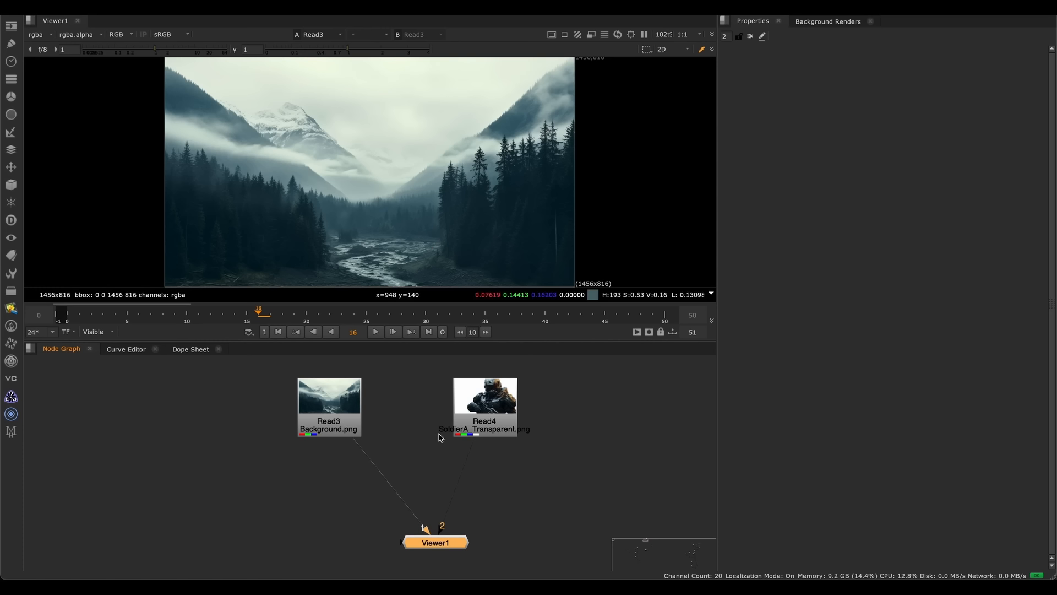
pyautogui.click(544, 443)
pyautogui.moveTo(511, 426); pyautogui.dragTo(524, 426)
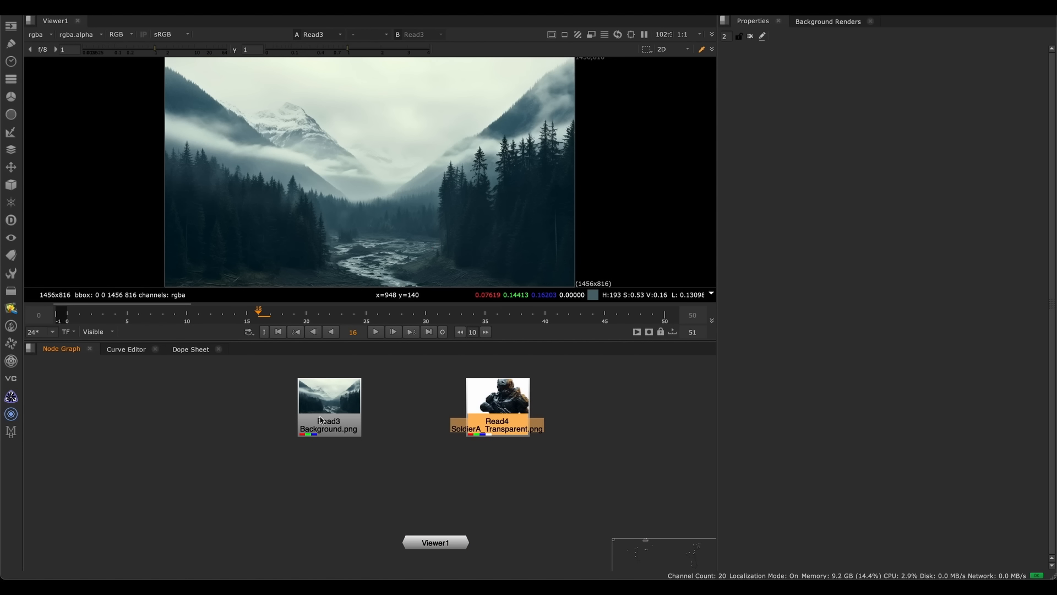
# Switch to After Effects, place SoldierA_Transparent.png above the Background.png layer, and return to Nuke
pyautogui.click(877, 560)
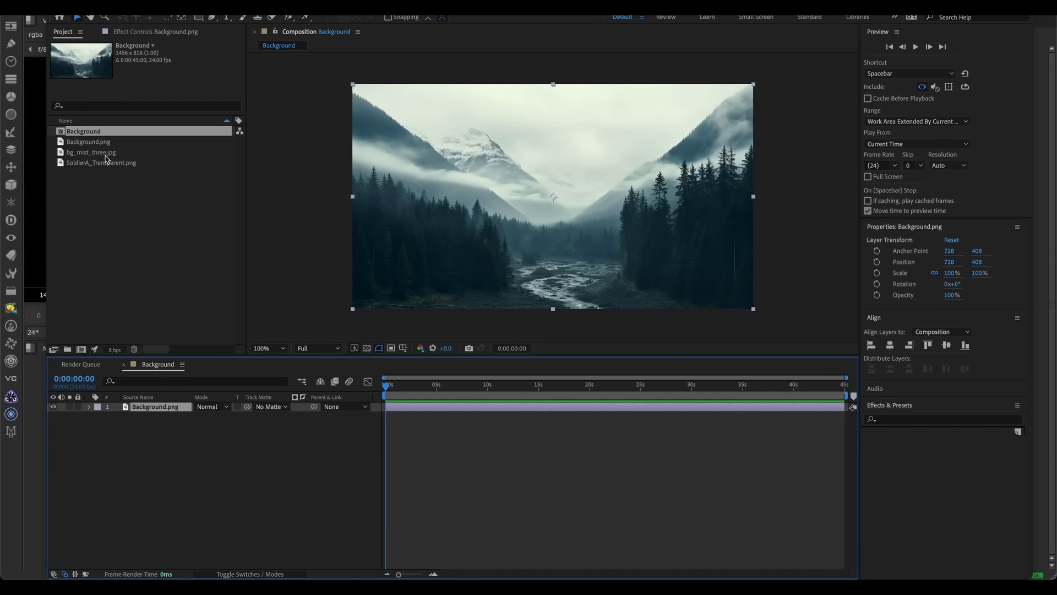
pyautogui.moveTo(106, 163); pyautogui.dragTo(182, 408)
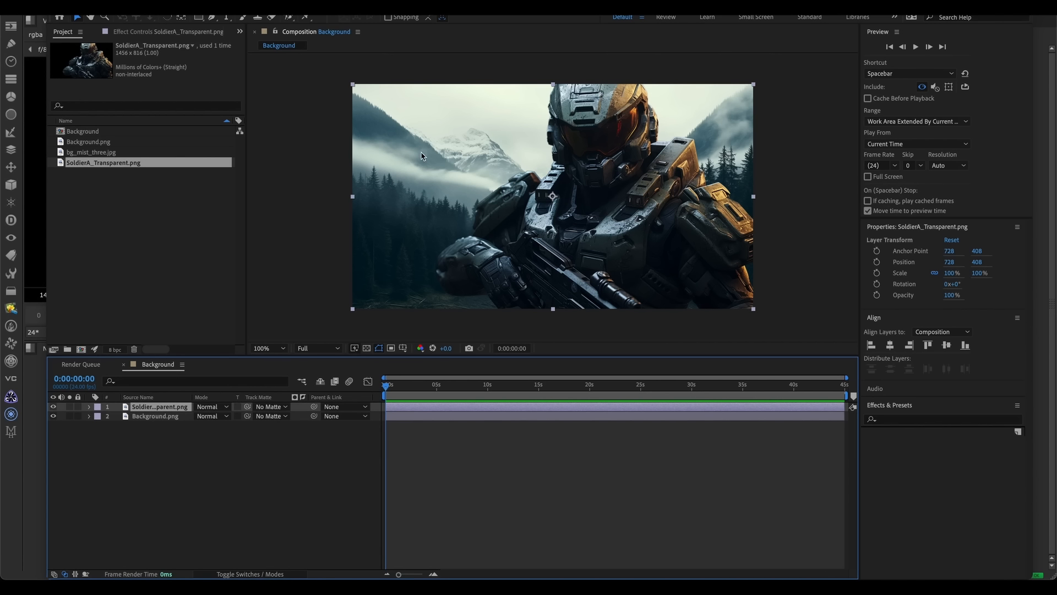
pyautogui.click(36, 411)
# Move the SoldierA_Transparent.png node to the left of the Background.png node, leaving a clear gap between them
pyautogui.moveTo(439, 435); pyautogui.dragTo(518, 404, button='middle')
pyautogui.moveTo(506, 449); pyautogui.dragTo(423, 446, button='middle')
pyautogui.moveTo(522, 431); pyautogui.dragTo(478, 445, button='middle')
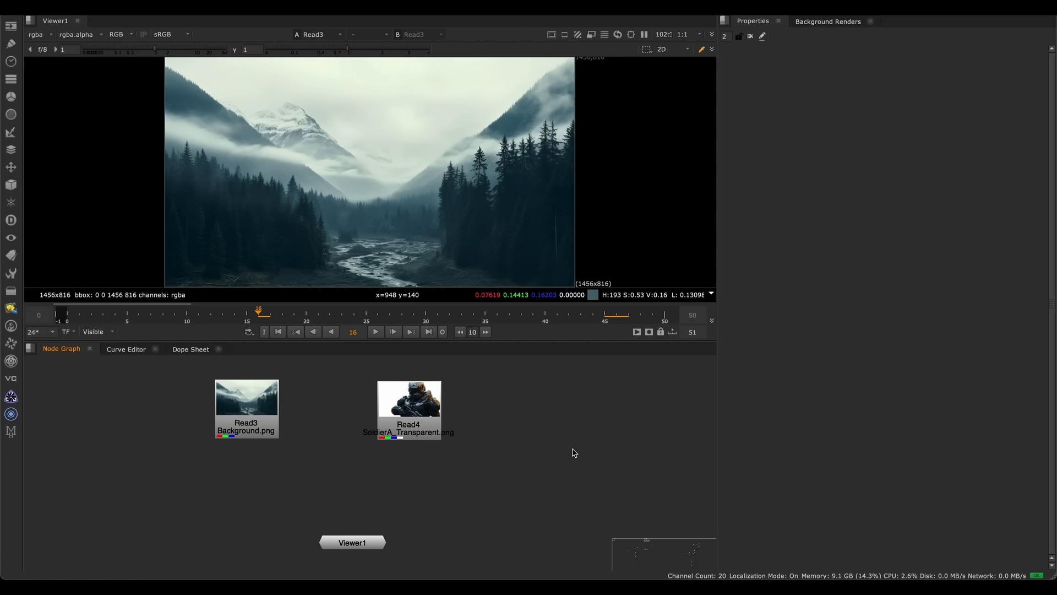
pyautogui.moveTo(398, 410); pyautogui.dragTo(144, 421)
pyautogui.click(229, 412)
pyautogui.moveTo(206, 431); pyautogui.dragTo(336, 432, button='middle')
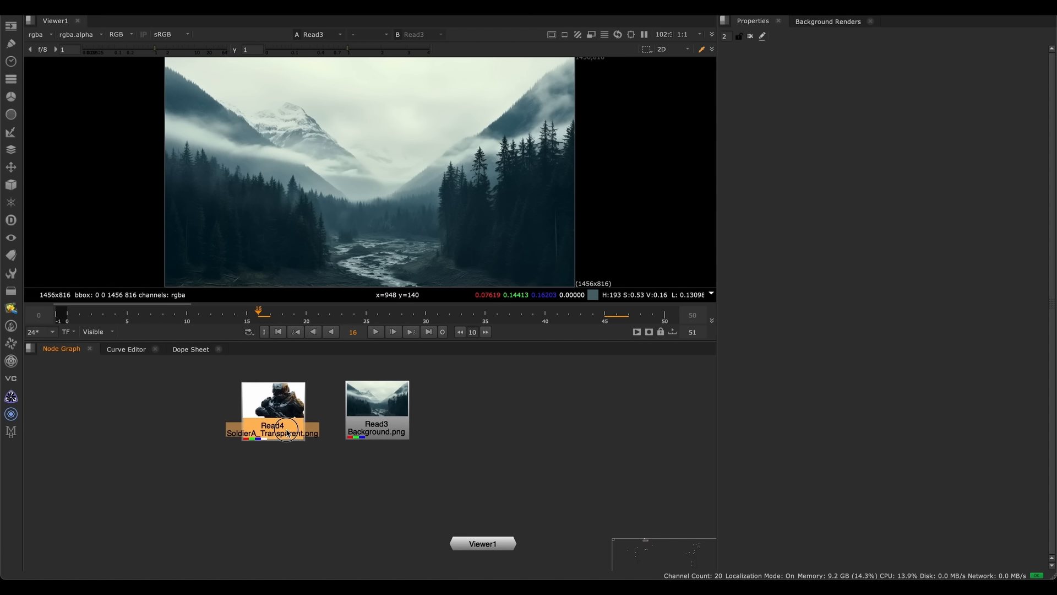
pyautogui.moveTo(284, 429); pyautogui.dragTo(218, 431)
pyautogui.click(261, 461)
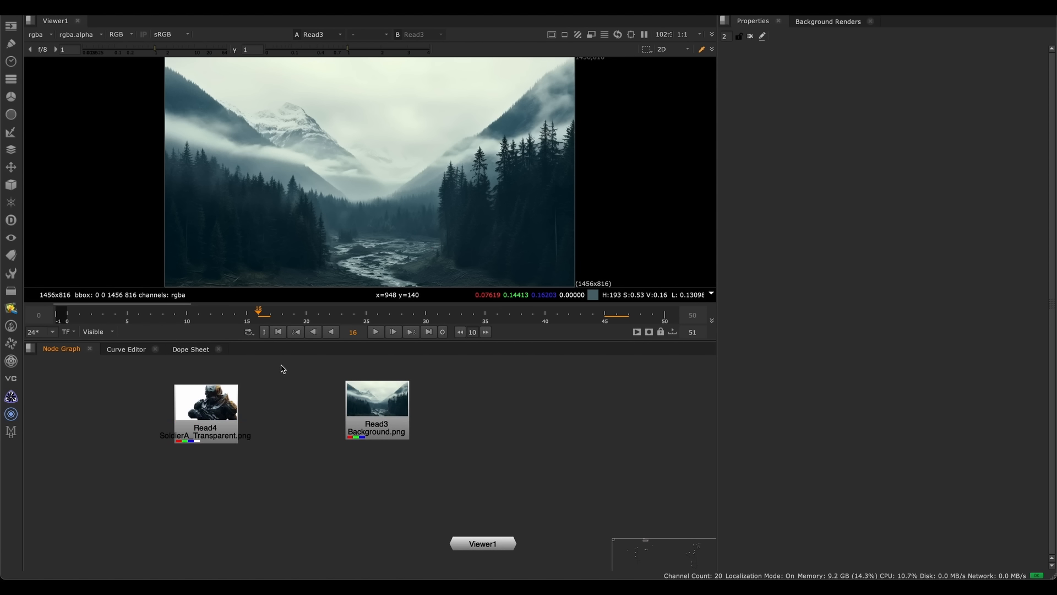
# Add a Merge node with its A input connected to the SoldierA_Transparent.png node and place it below both Read nodes
pyautogui.moveTo(282, 367); pyautogui.dragTo(131, 493)
pyautogui.moveTo(266, 445); pyautogui.dragTo(317, 468, button='middle')
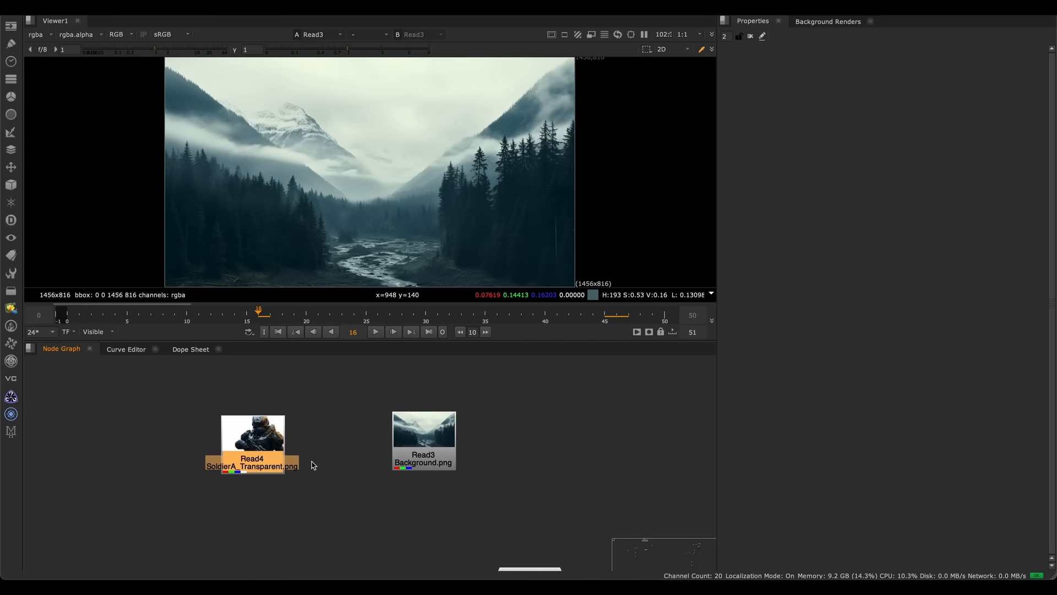
pyautogui.moveTo(268, 425); pyautogui.dragTo(260, 378, button='middle')
pyautogui.press('m')
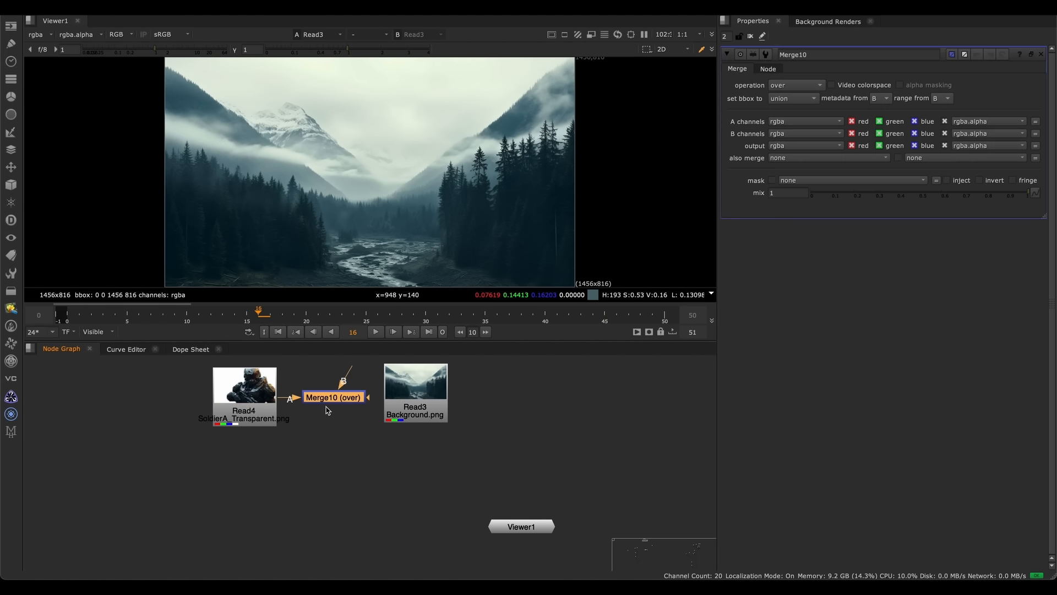
pyautogui.moveTo(333, 397); pyautogui.dragTo(423, 486)
pyautogui.click(431, 454)
pyautogui.moveTo(303, 420); pyautogui.dragTo(291, 448, button='middle')
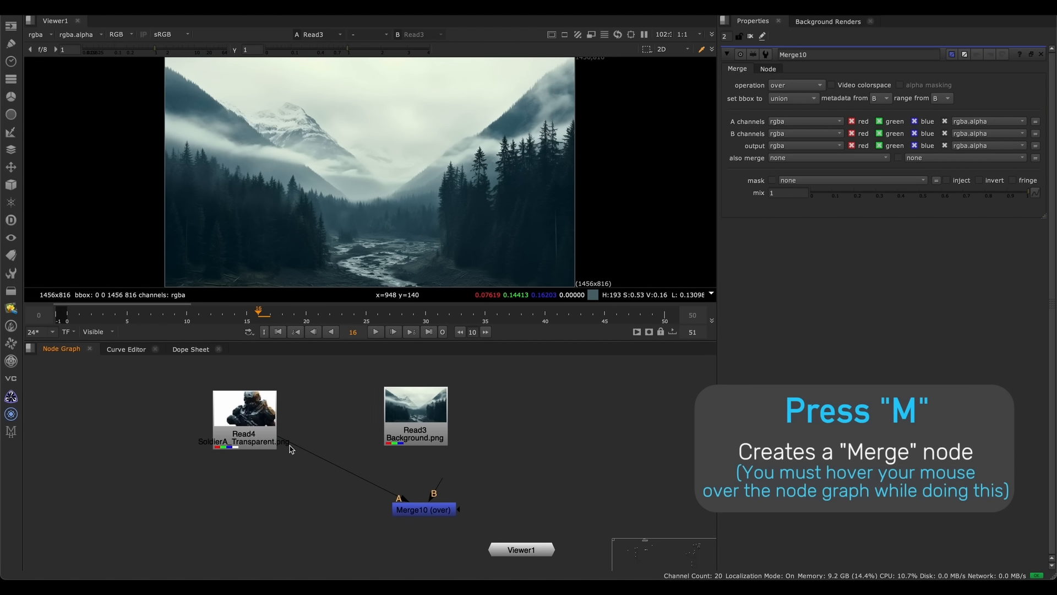
# Move the Background.png node up above the Merge node, and switch to After Effects to compare the layer order
pyautogui.moveTo(410, 438); pyautogui.dragTo(427, 385)
pyautogui.moveTo(424, 383); pyautogui.dragTo(408, 420, button='middle')
pyautogui.moveTo(372, 490); pyautogui.dragTo(373, 471, button='middle')
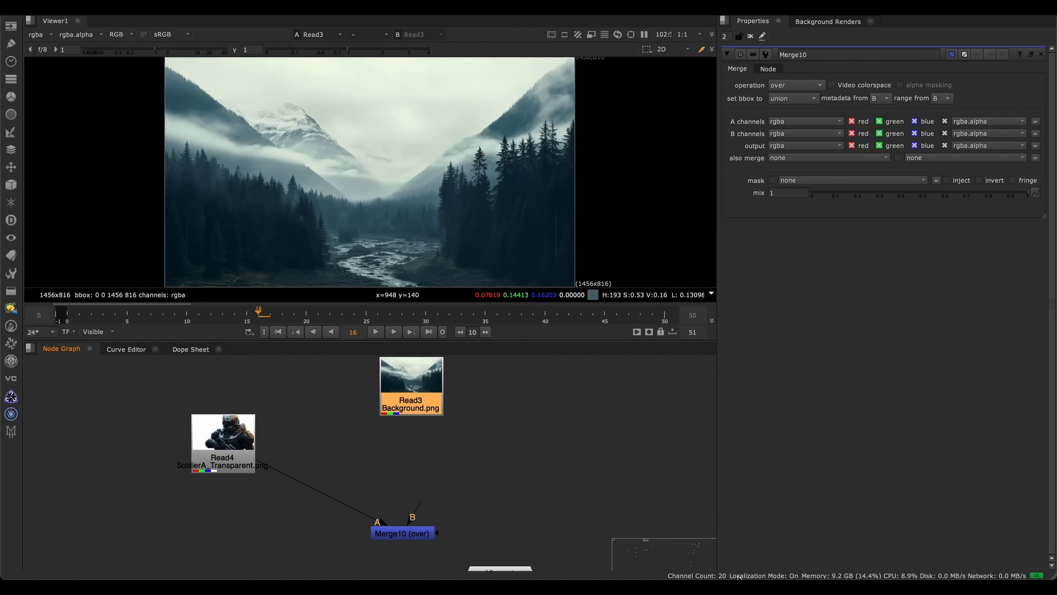
pyautogui.click(879, 565)
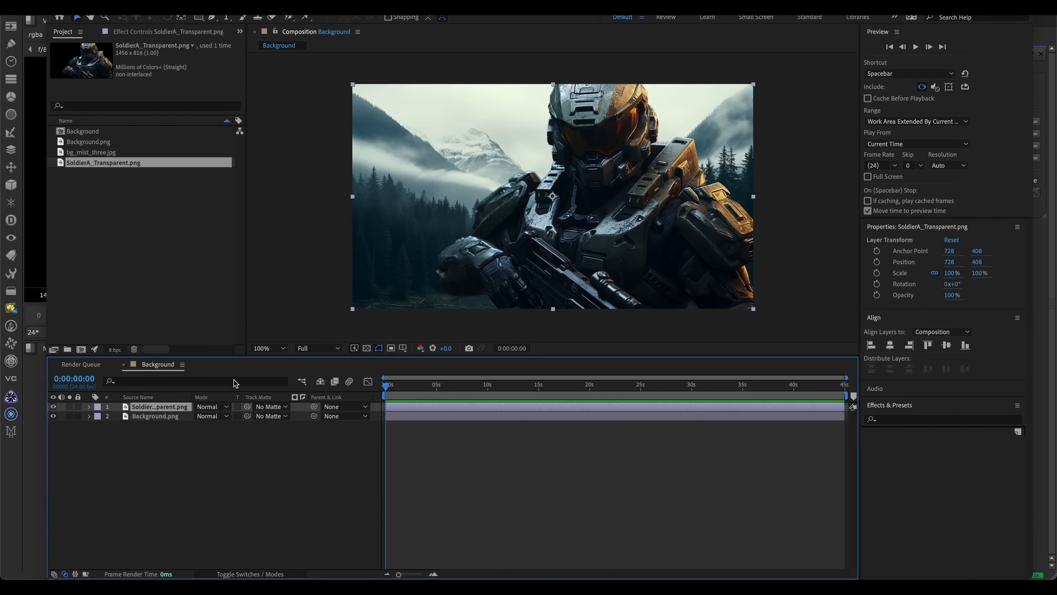
# Return to Nuke from the After Effects layer comparison and arrange the Background.png node above the Merge node, with SoldierA_Transparent.png off to the side
pyautogui.click(170, 419)
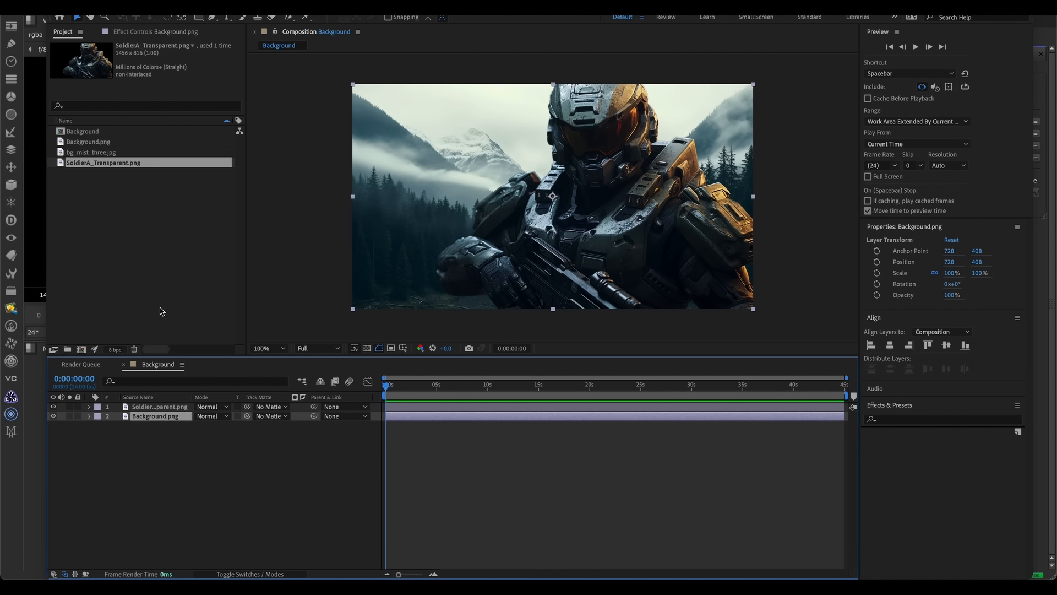
pyautogui.click(38, 393)
pyautogui.moveTo(419, 501); pyautogui.dragTo(407, 390)
pyautogui.moveTo(411, 428); pyautogui.dragTo(432, 415, button='middle')
pyautogui.moveTo(250, 434); pyautogui.dragTo(262, 434)
pyautogui.moveTo(262, 434); pyautogui.dragTo(256, 451, button='middle')
pyautogui.scroll(-2, 256, 452)
pyautogui.moveTo(249, 413); pyautogui.dragTo(242, 396, button='middle')
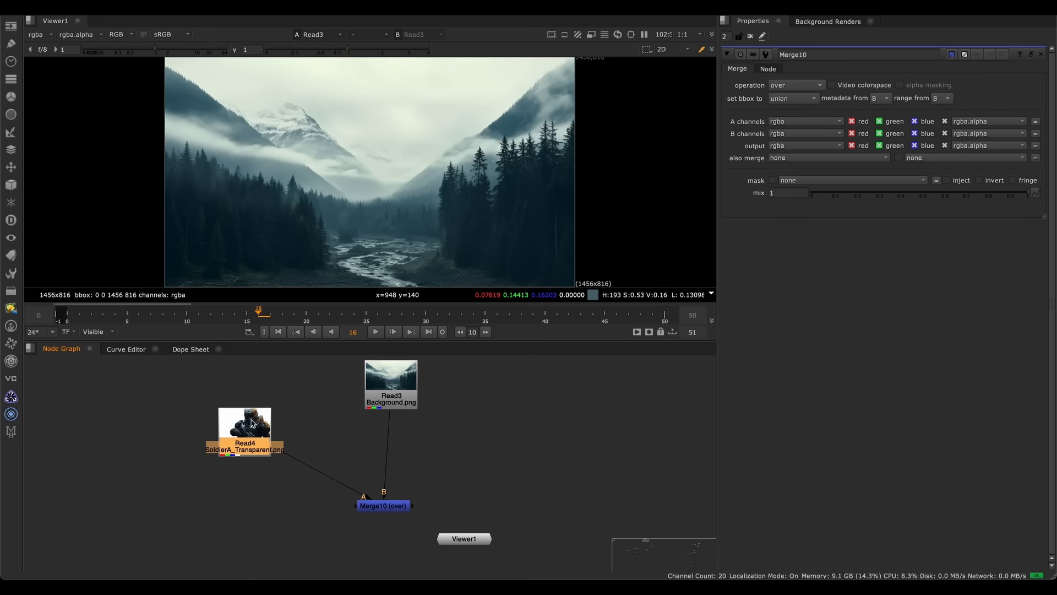
# Duplicate the SoldierA_Transparent.png and Merge nodes, placing the copied Merge below the original with its B input connected to it
pyautogui.moveTo(381, 508); pyautogui.dragTo(370, 487, button='middle')
pyautogui.keyDown('shift'); pyautogui.click(394, 464); pyautogui.keyUp('shift')
pyautogui.scroll(-2, 358, 467)
pyautogui.moveTo(327, 445); pyautogui.dragTo(354, 448, button='middle')
pyautogui.hotkey('ctrl', 'c')
pyautogui.click(319, 495)
pyautogui.hotkey('ctrl', 'v')
pyautogui.moveTo(352, 504); pyautogui.dragTo(315, 463, button='middle')
pyautogui.moveTo(378, 513); pyautogui.dragTo(404, 524)
pyautogui.scroll(-2, 390, 430)
pyautogui.moveTo(403, 434); pyautogui.dragTo(409, 437)
pyautogui.click(399, 495)
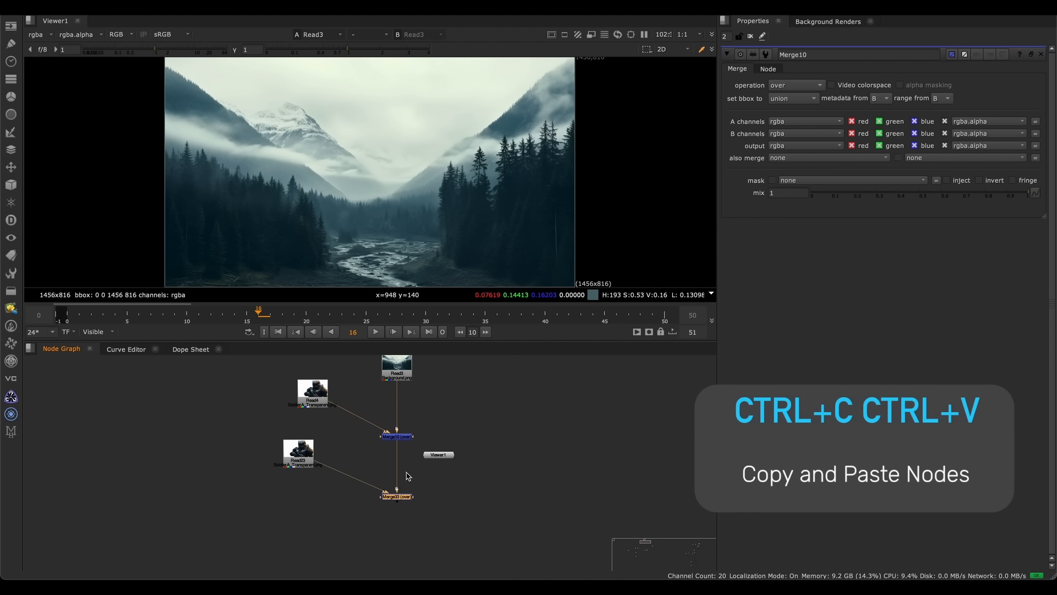
# Inspect the stacked Merge chain and delete the duplicated SoldierA_Transparent.png and Merge nodes
pyautogui.scroll(5, 394, 395)
pyautogui.scroll(-3, 393, 398)
pyautogui.click(269, 416)
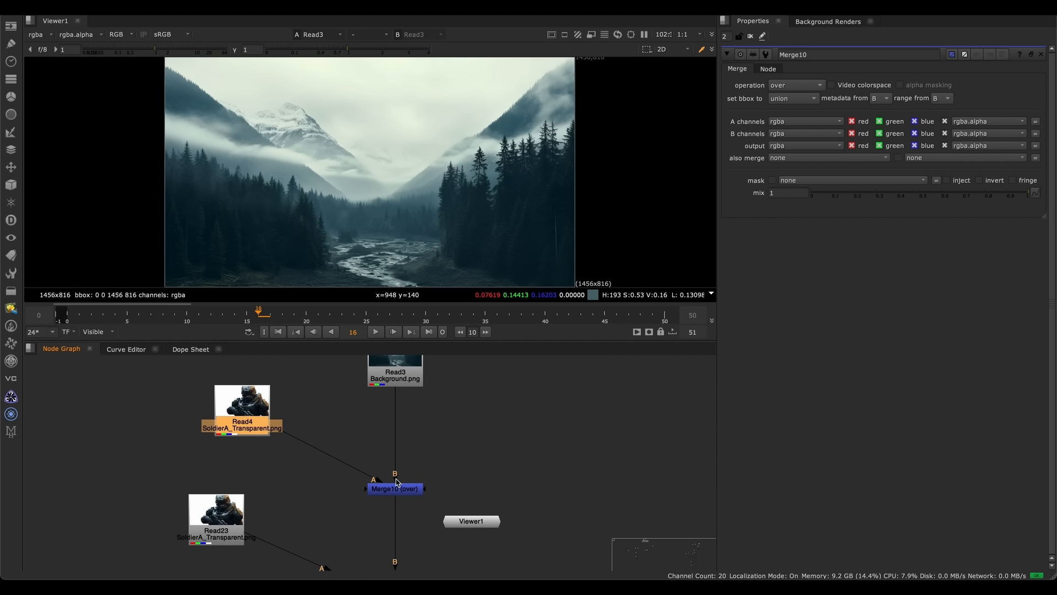
pyautogui.moveTo(328, 460); pyautogui.dragTo(316, 418, button='middle')
pyautogui.scroll(-2, 399, 456)
pyautogui.moveTo(394, 402); pyautogui.dragTo(413, 479, button='middle')
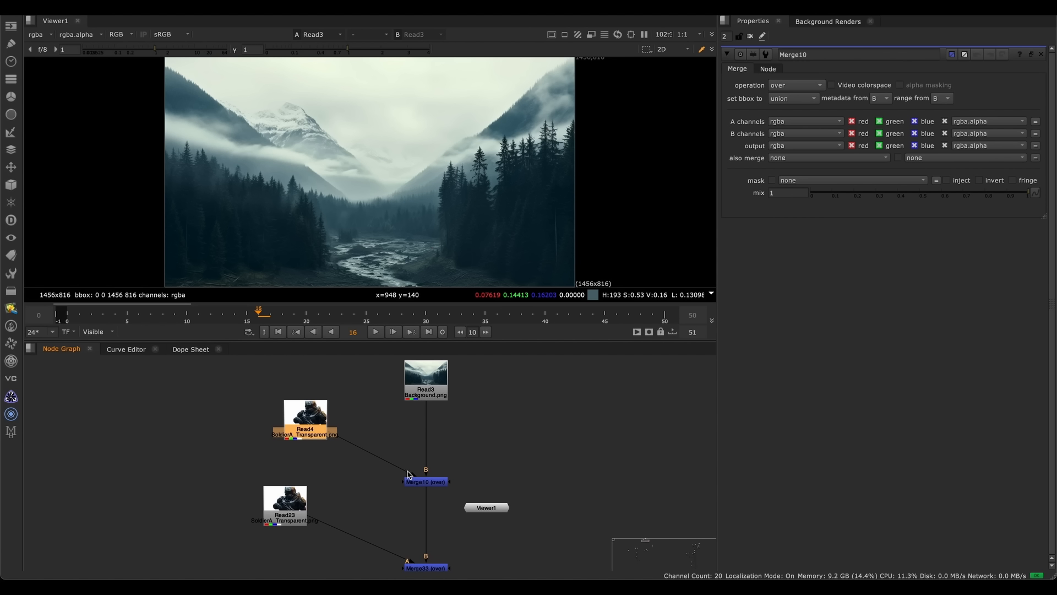
pyautogui.moveTo(444, 535); pyautogui.dragTo(441, 427, button='middle')
pyautogui.moveTo(455, 408); pyautogui.dragTo(277, 522)
pyautogui.moveTo(333, 487); pyautogui.dragTo(369, 551, button='middle')
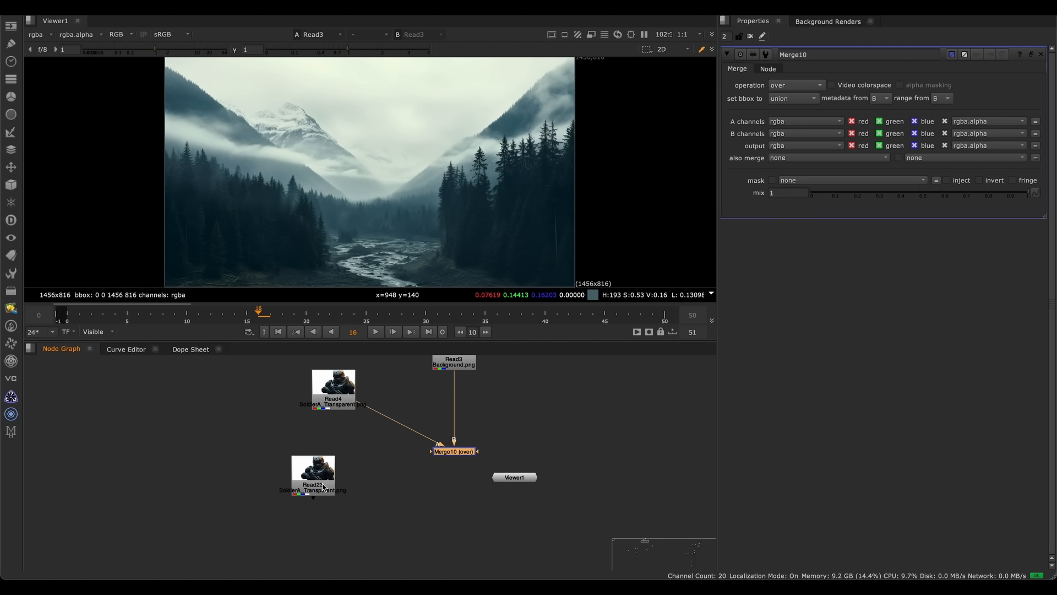
pyautogui.press('Delete')
# Show the Merge node's output in the viewer and move the Viewer1 node further away from the Merge node
pyautogui.moveTo(363, 393); pyautogui.dragTo(318, 389, button='middle')
pyautogui.scroll(2, 388, 443)
pyautogui.scroll(1, 386, 443)
pyautogui.click(365, 477)
pyautogui.press('1')
pyautogui.moveTo(376, 476); pyautogui.dragTo(412, 493, button='middle')
pyautogui.click(432, 523)
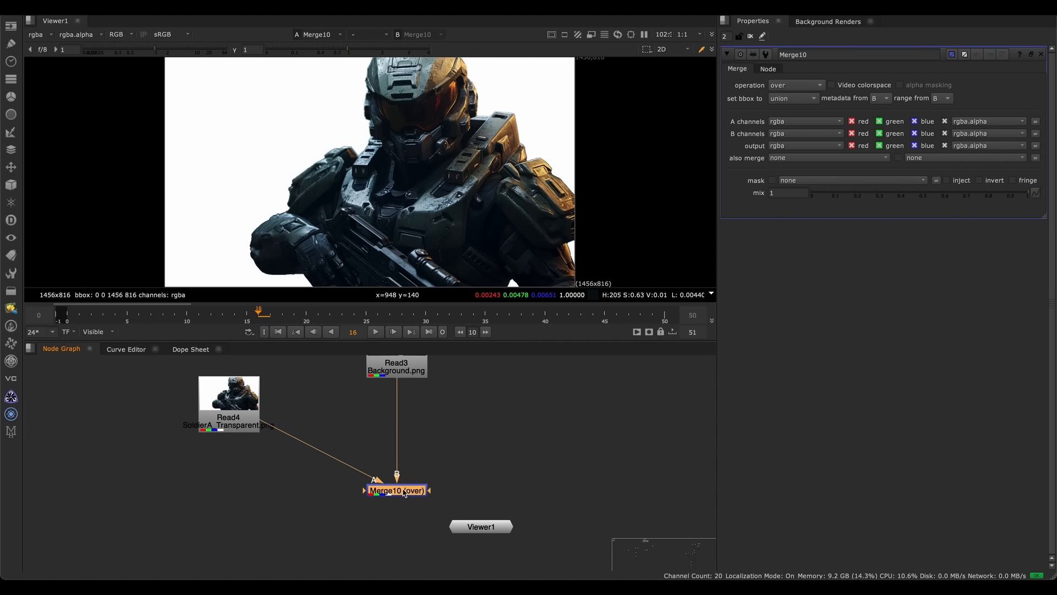
pyautogui.moveTo(481, 526); pyautogui.dragTo(532, 541)
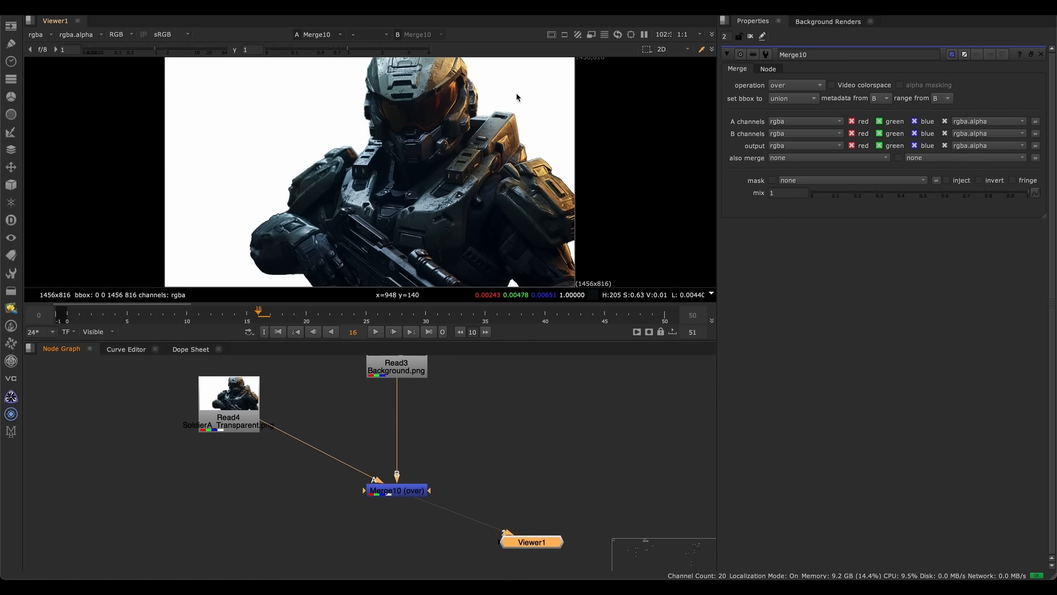
# View the Background.png node's output and switch the viewer back to the Merge output
pyautogui.click(417, 363)
pyautogui.press('1')
pyautogui.moveTo(476, 438); pyautogui.dragTo(350, 517)
pyautogui.press('1')
# Examine the channel indicators on the SoldierA_Transparent.png node and its connection to the Merge's A input
pyautogui.click(246, 408)
pyautogui.keyDown('alt'); pyautogui.moveTo(246, 412); pyautogui.dragTo(397, 436, button='middle'); pyautogui.keyUp('alt')
pyautogui.moveTo(377, 417); pyautogui.dragTo(335, 453)
pyautogui.keyDown('alt'); pyautogui.moveTo(336, 453); pyautogui.dragTo(437, 454, button='middle'); pyautogui.keyUp('alt')
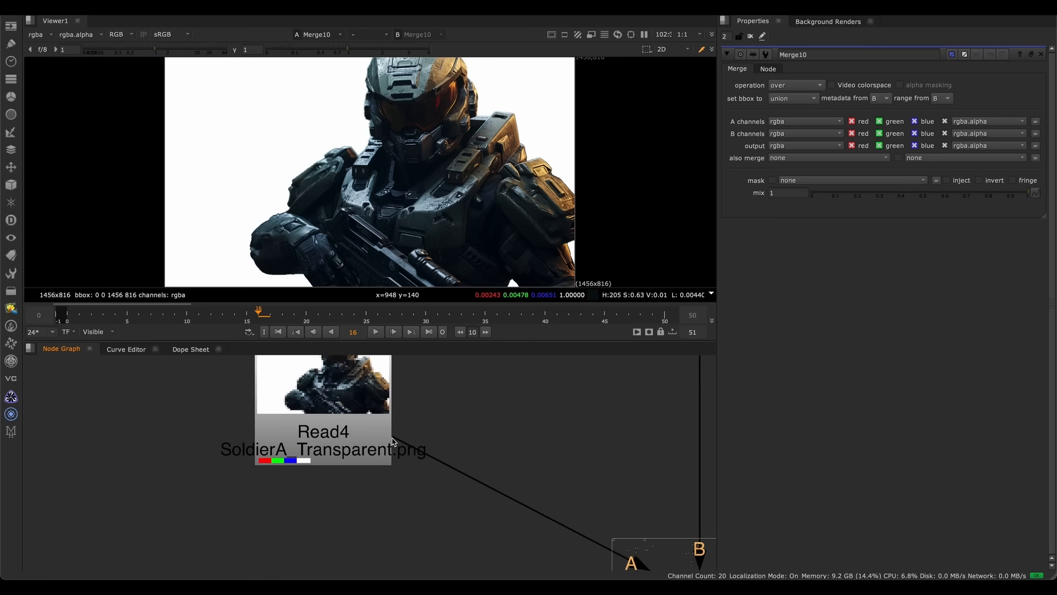
pyautogui.click(368, 432)
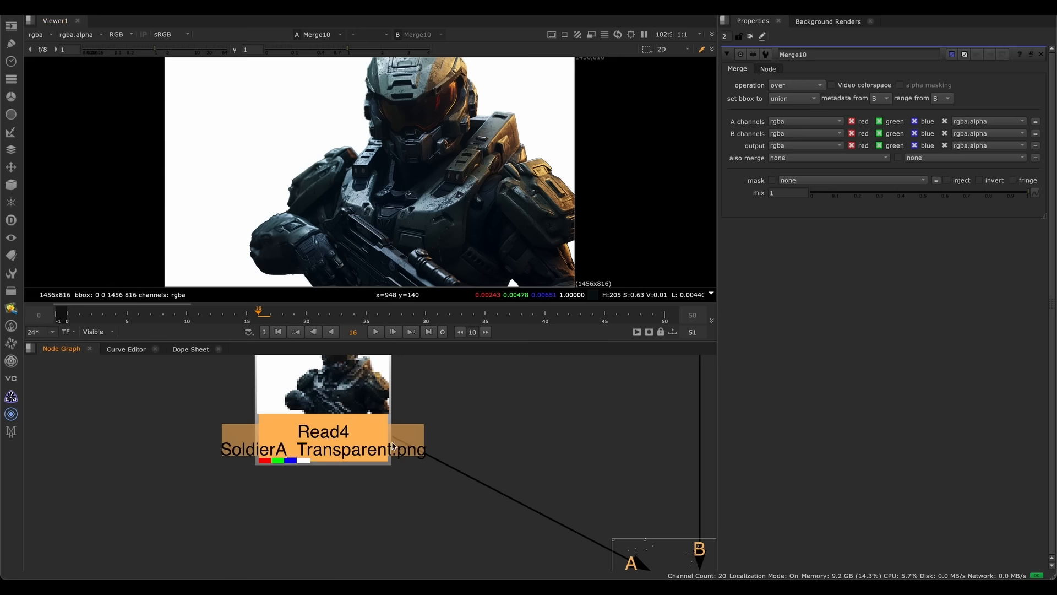
pyautogui.moveTo(417, 488); pyautogui.dragTo(269, 447, button='middle')
pyautogui.scroll(-2, 308, 445)
pyautogui.moveTo(573, 449); pyautogui.dragTo(410, 542)
pyautogui.moveTo(399, 462); pyautogui.dragTo(537, 488, button='middle')
# Insert a Premult node between the SoldierA_Transparent.png node and the Merge's A input, and view the Merge output
pyautogui.click(371, 429)
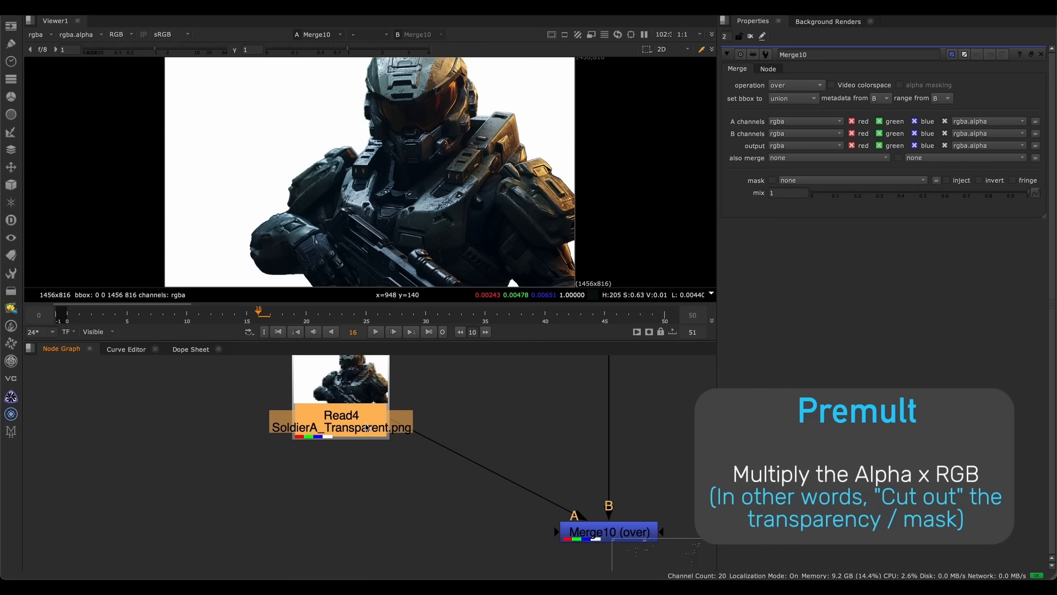
pyautogui.press('Tab')
pyautogui.write('premult')
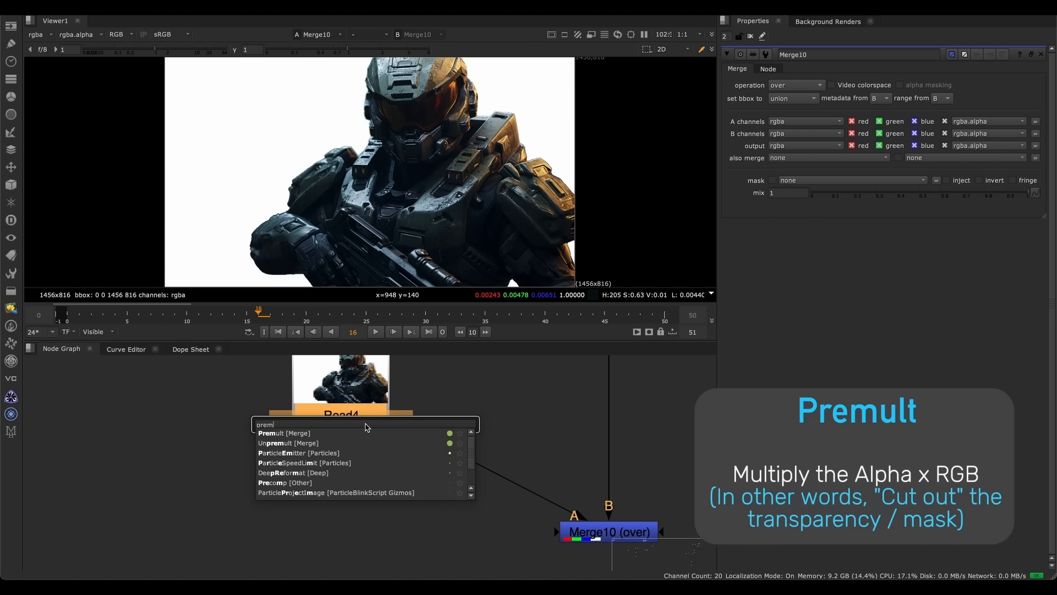
pyautogui.press('Return')
pyautogui.press('f')
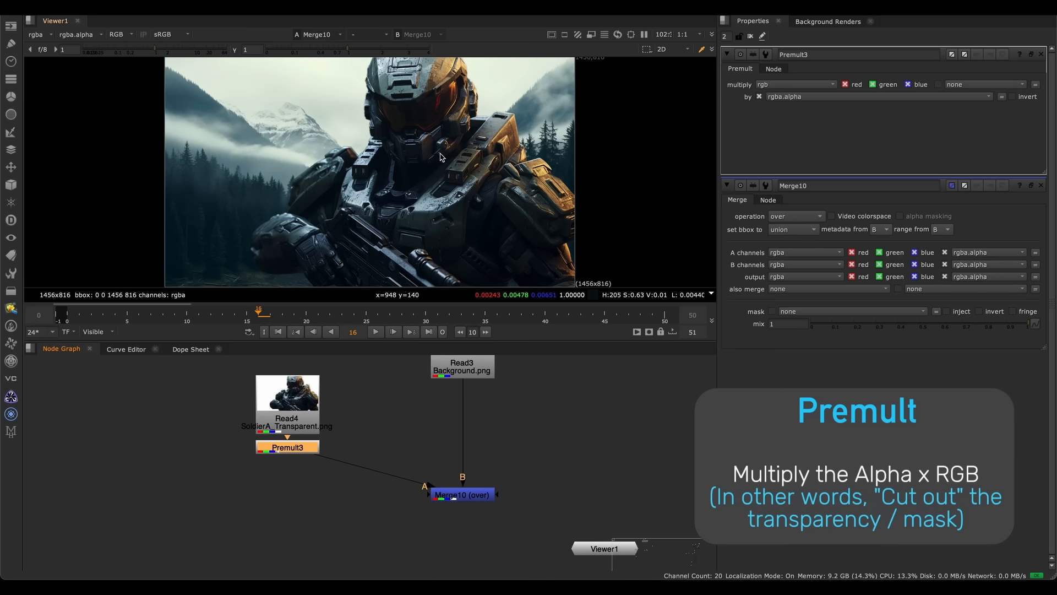
pyautogui.click(457, 494)
pyautogui.press('1')
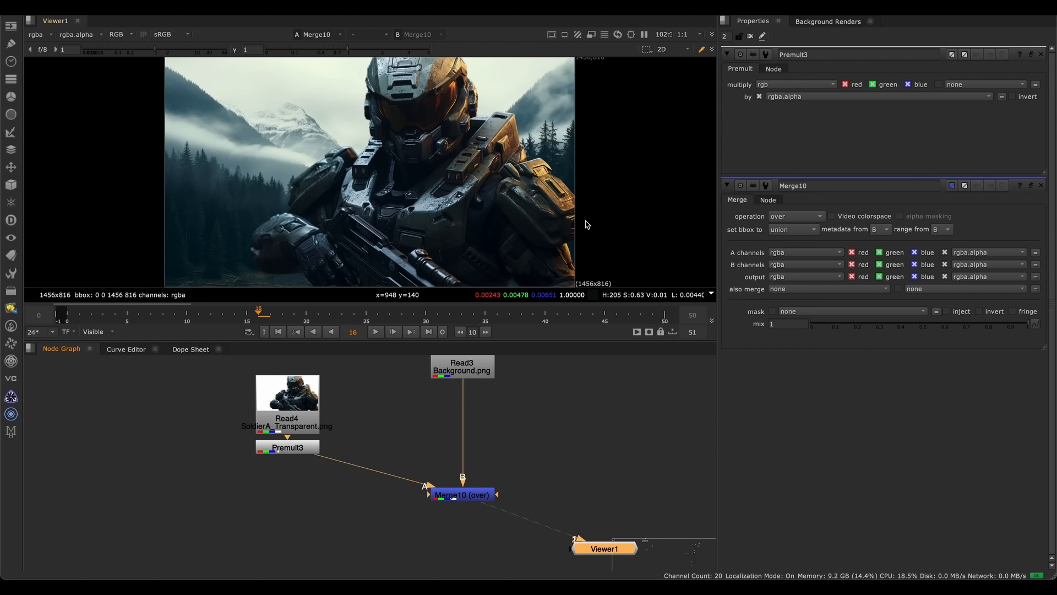
# Switch to Photoshop, undo the existing mask on Background_C.png, and add a layer mask from the rounded selection
pyautogui.moveTo(733, 578)
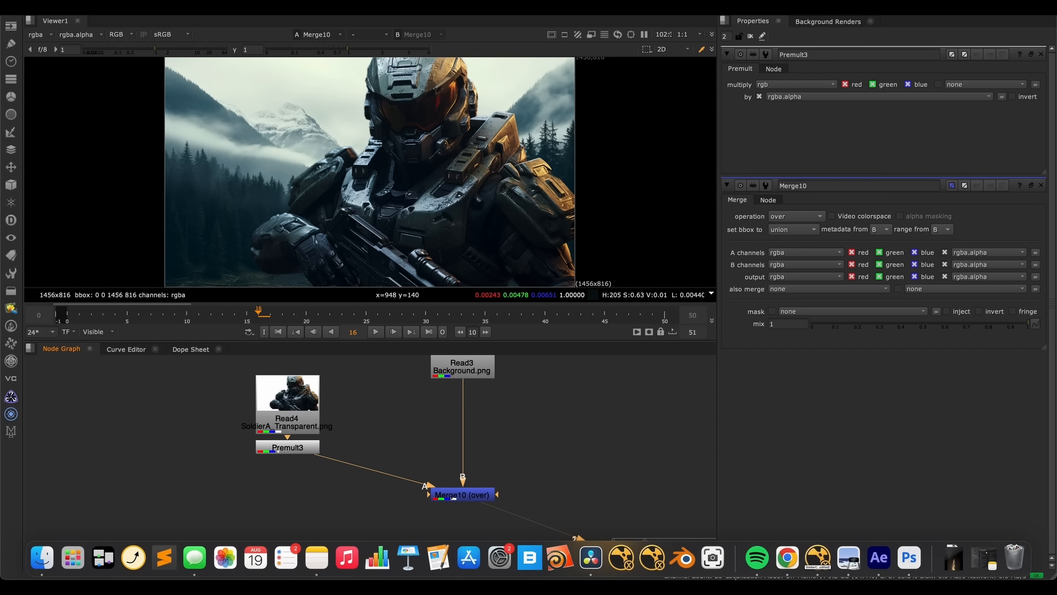
pyautogui.click(910, 570)
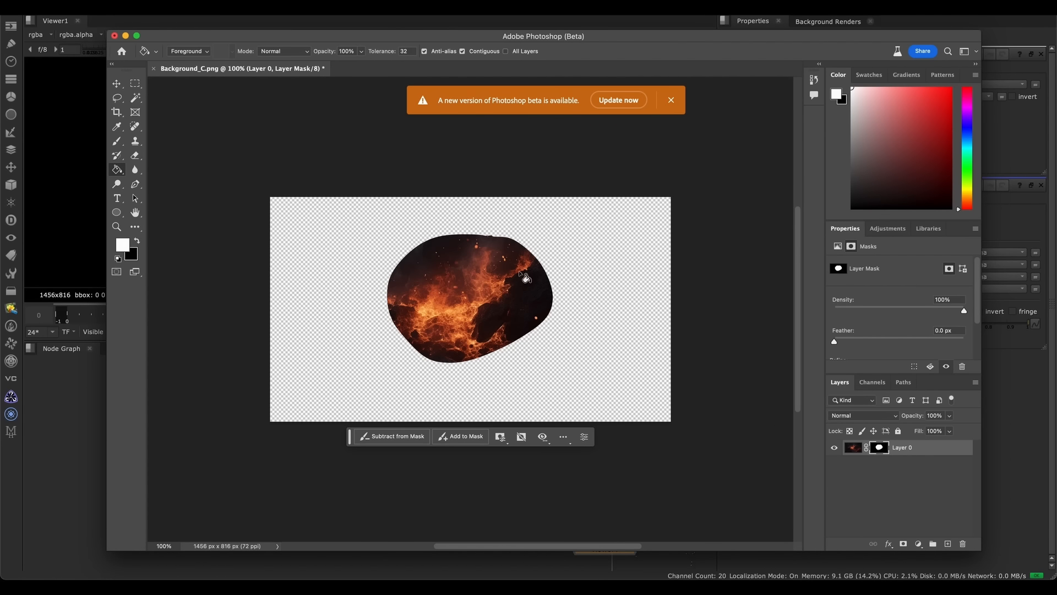
pyautogui.press('super+z')
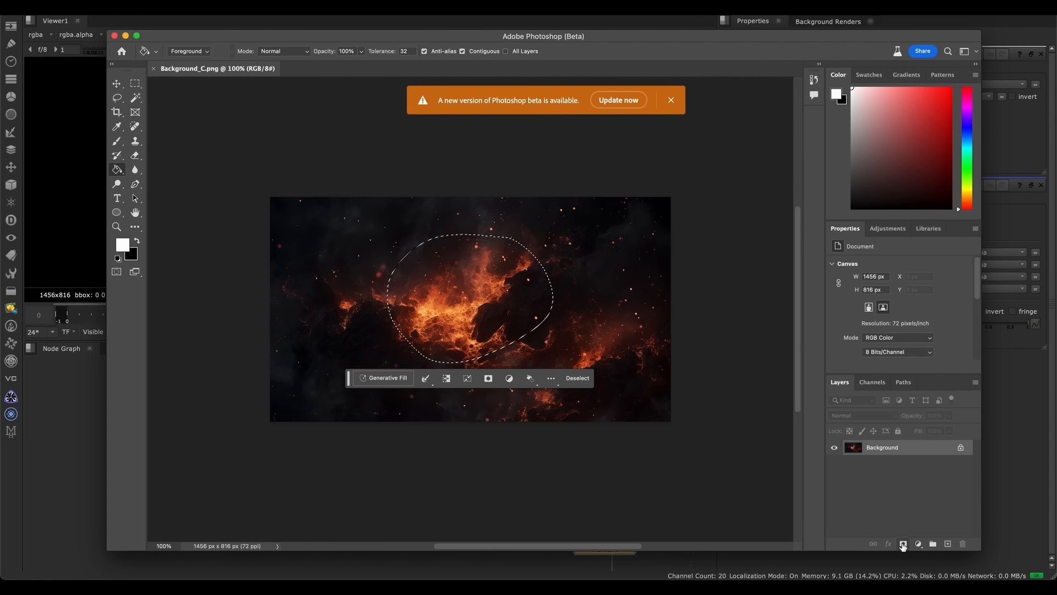
pyautogui.click(904, 544)
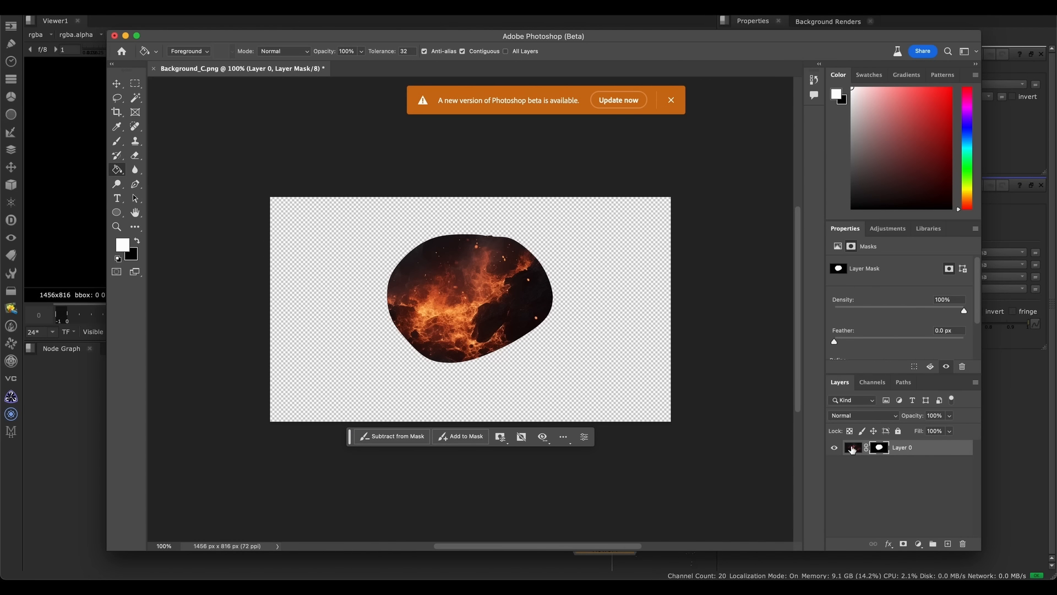
# Compare the layer's image thumbnail with its mask thumbnail in Photoshop, and return to Nuke
pyautogui.click(853, 447)
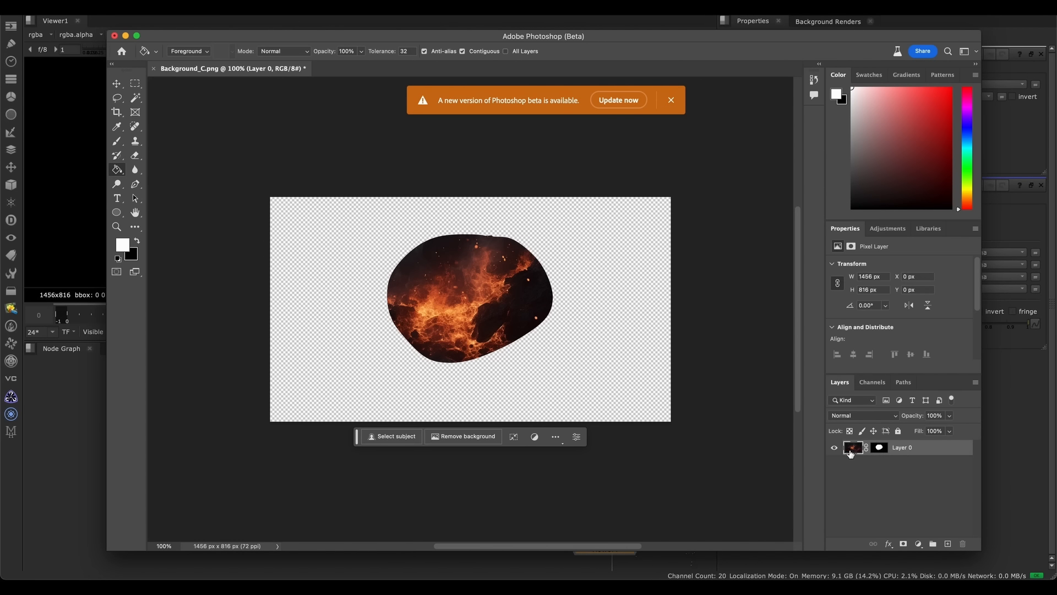
pyautogui.click(879, 448)
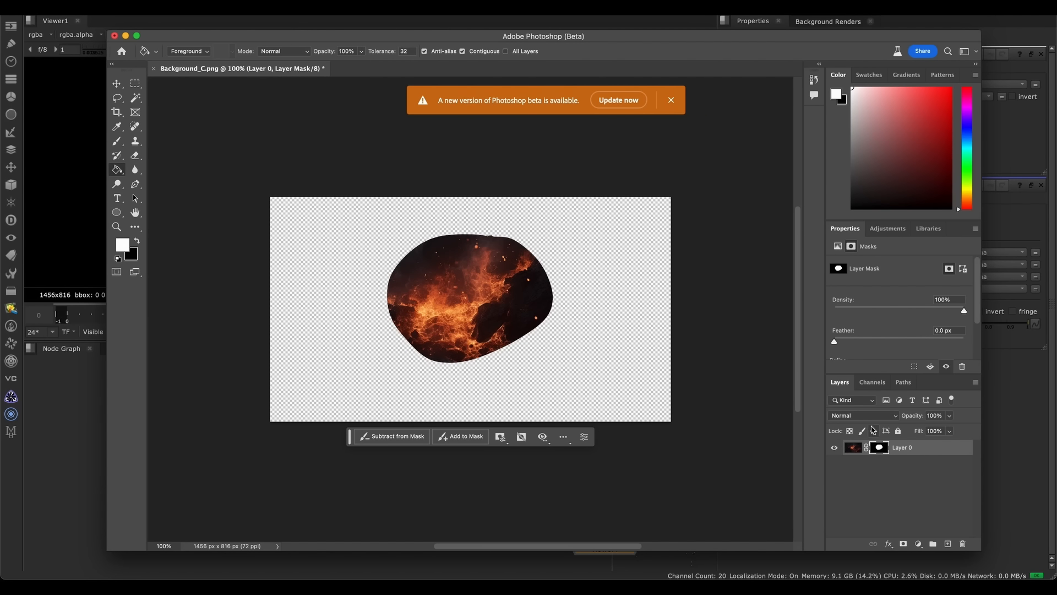
pyautogui.click(856, 447)
pyautogui.click(1013, 438)
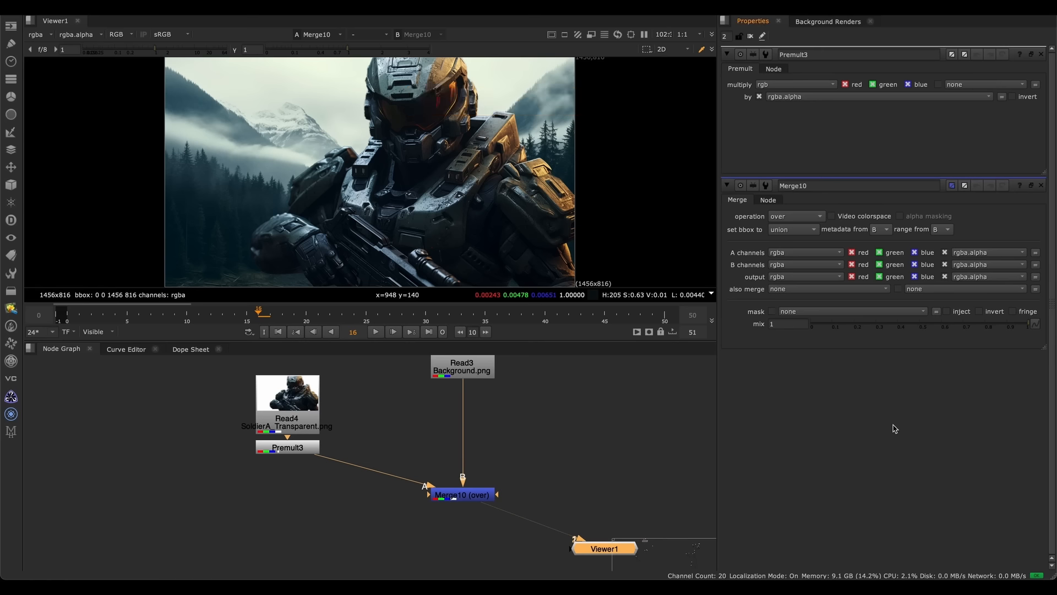
# View the SoldierA_Transparent.png node's output and toggle between its alpha channel and full colour
pyautogui.click(303, 444)
pyautogui.click(306, 424)
pyautogui.press('2')
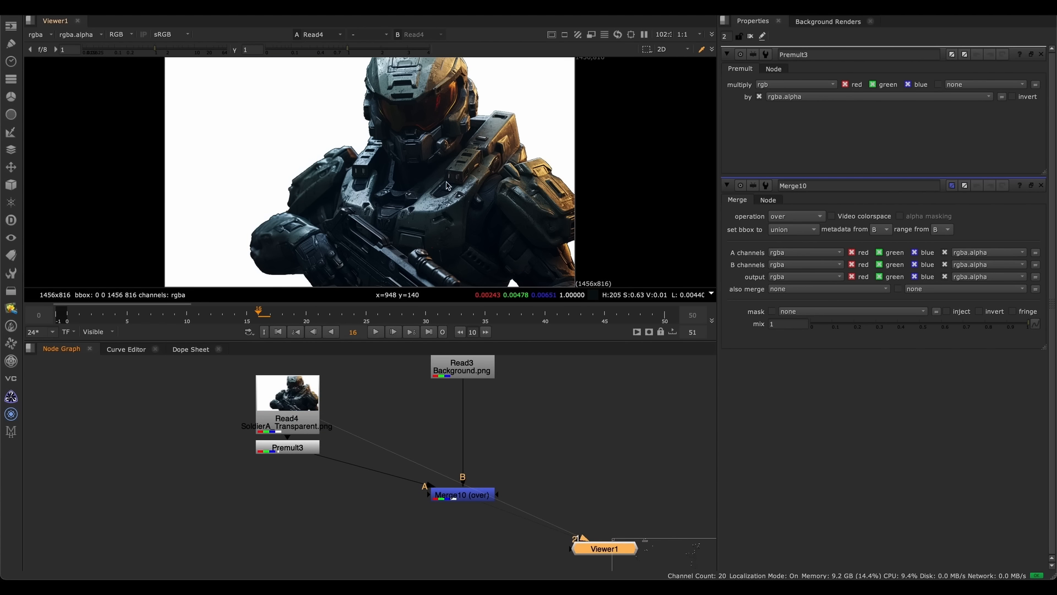
pyautogui.press('a')
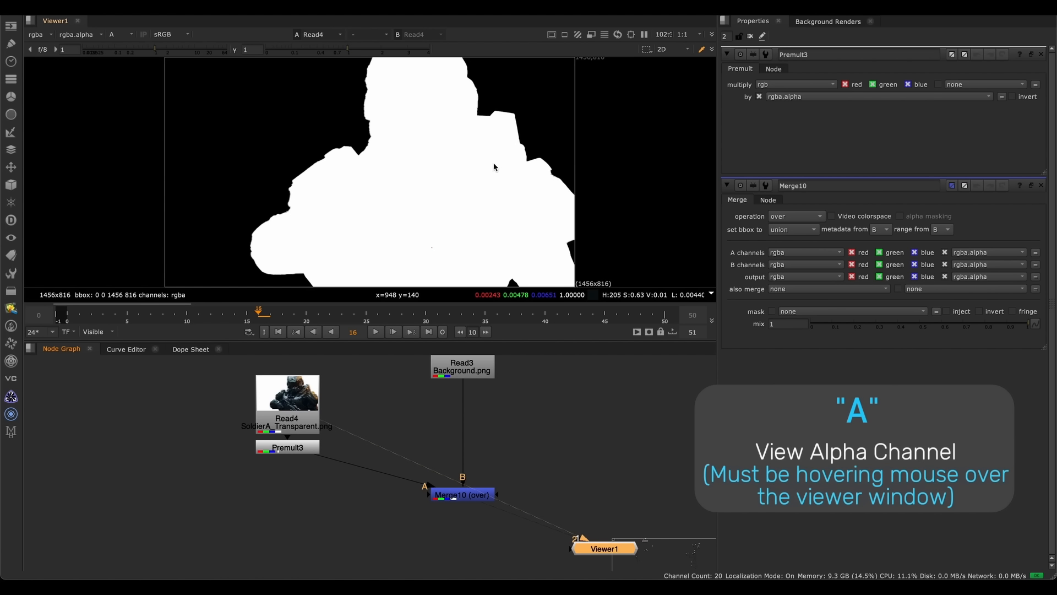
pyautogui.press('a')
pyautogui.press('a')
pyautogui.press('a')
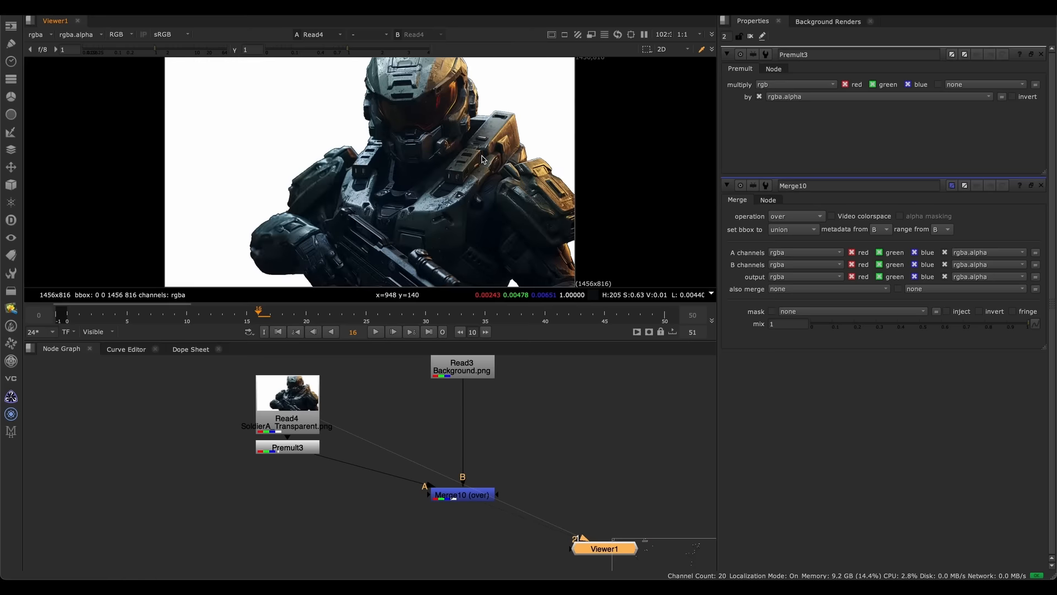
# View the Premult node's output and compare it with the Merge node's output
pyautogui.click(296, 449)
pyautogui.press('1')
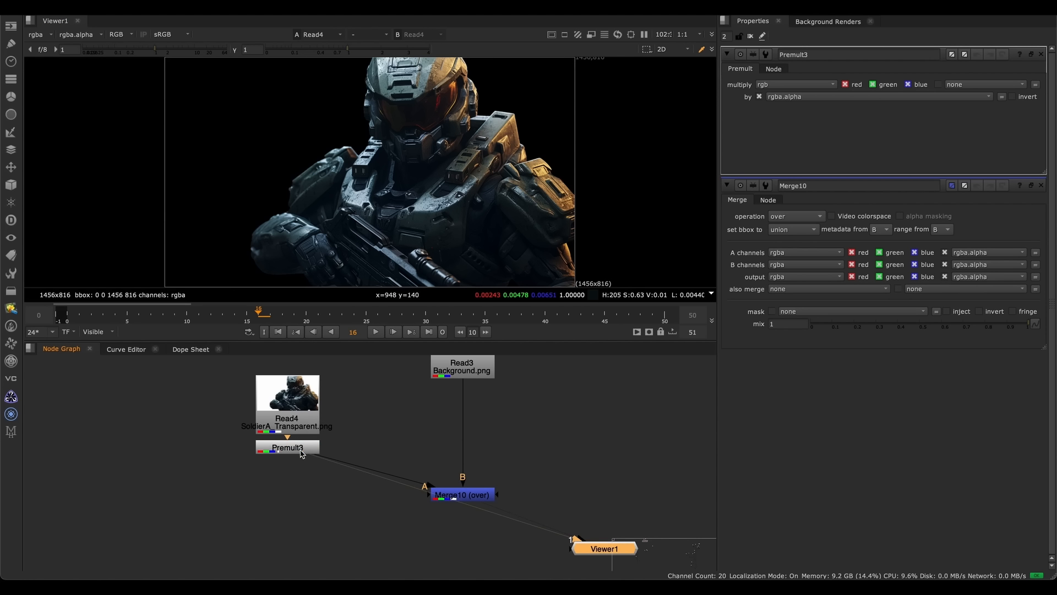
pyautogui.moveTo(541, 459); pyautogui.dragTo(507, 456, button='middle')
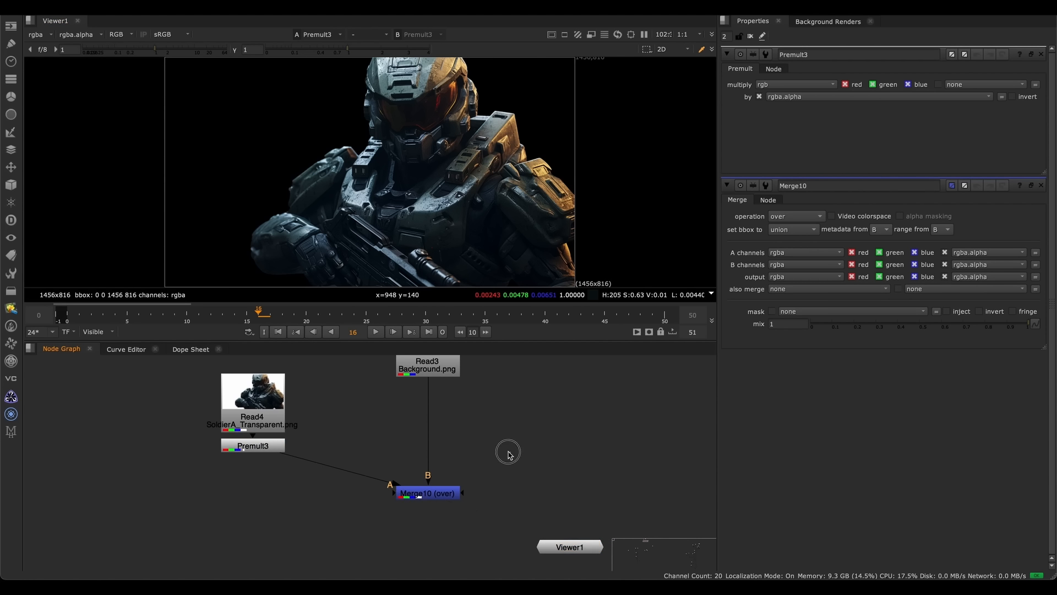
pyautogui.click(431, 492)
pyautogui.press('1')
pyautogui.moveTo(376, 513); pyautogui.dragTo(436, 527, button='middle')
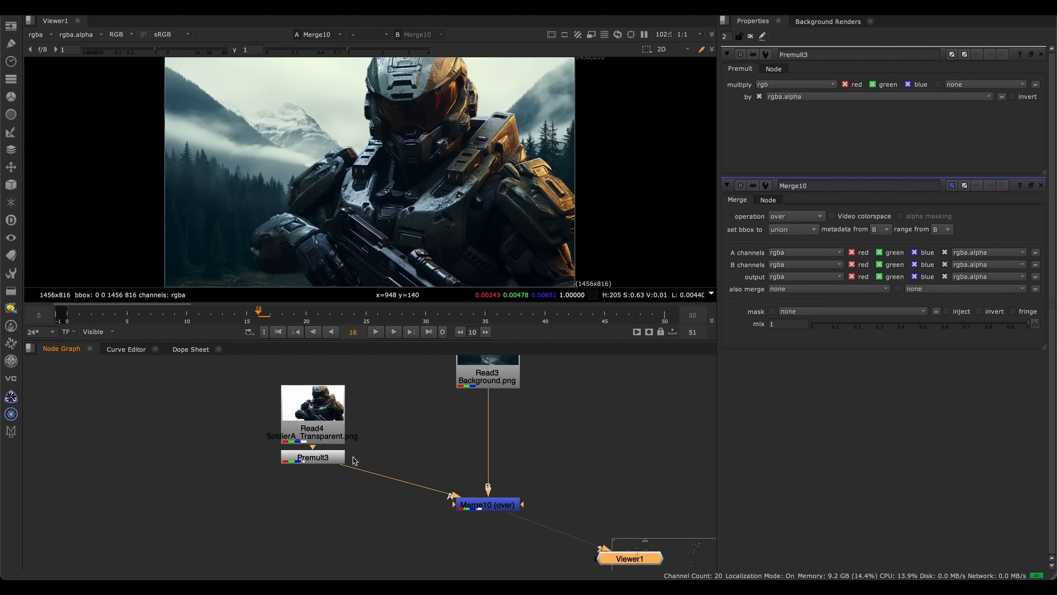
# Move the Premult node down slightly, leaving a visible gap and connection below the SoldierA_Transparent.png node
pyautogui.moveTo(322, 459); pyautogui.dragTo(322, 479)
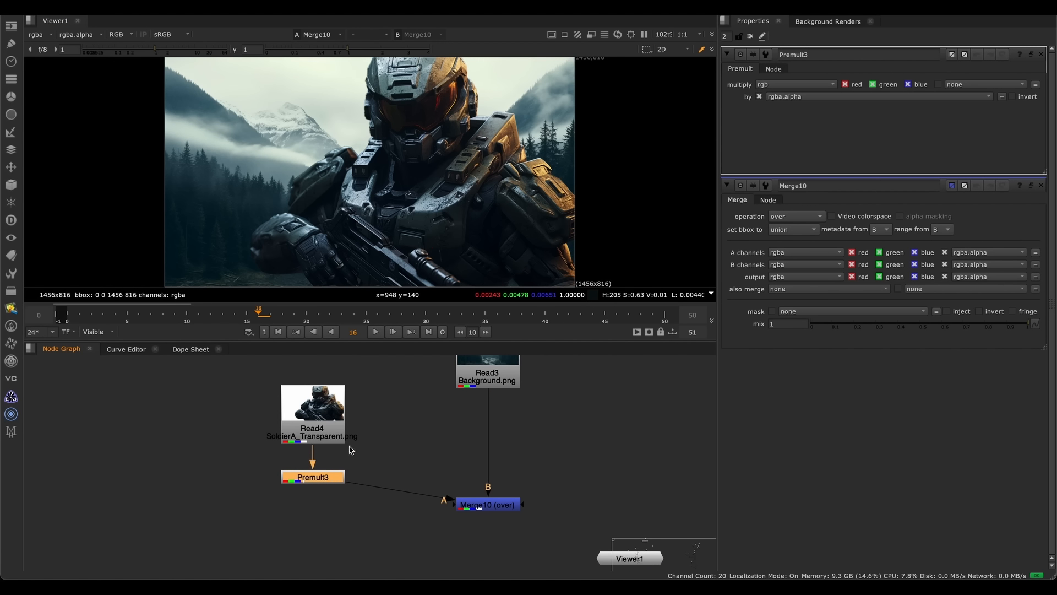
pyautogui.click(396, 422)
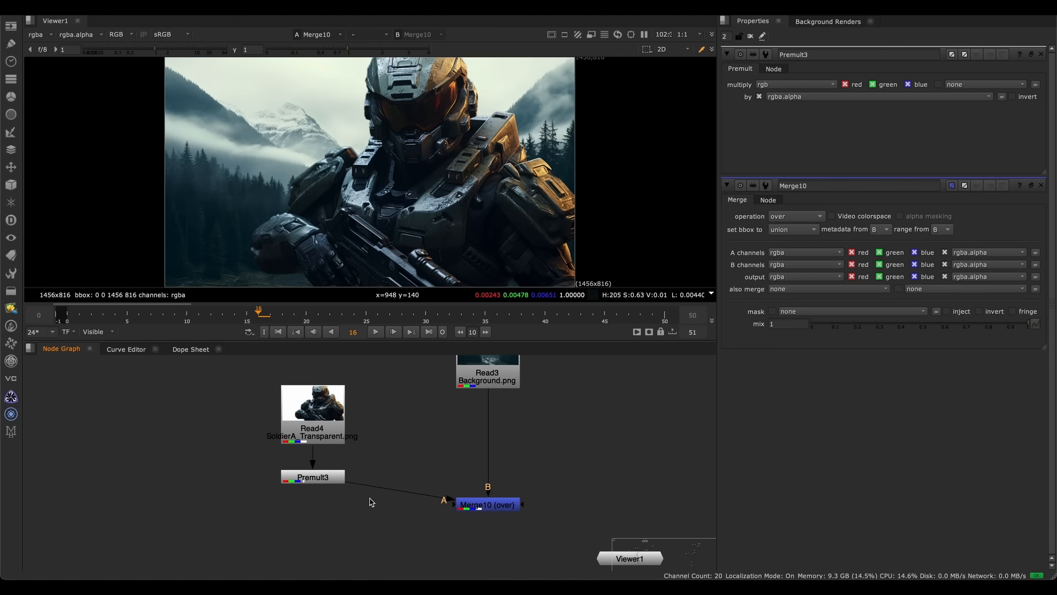
pyautogui.moveTo(458, 474); pyautogui.dragTo(387, 480, button='middle')
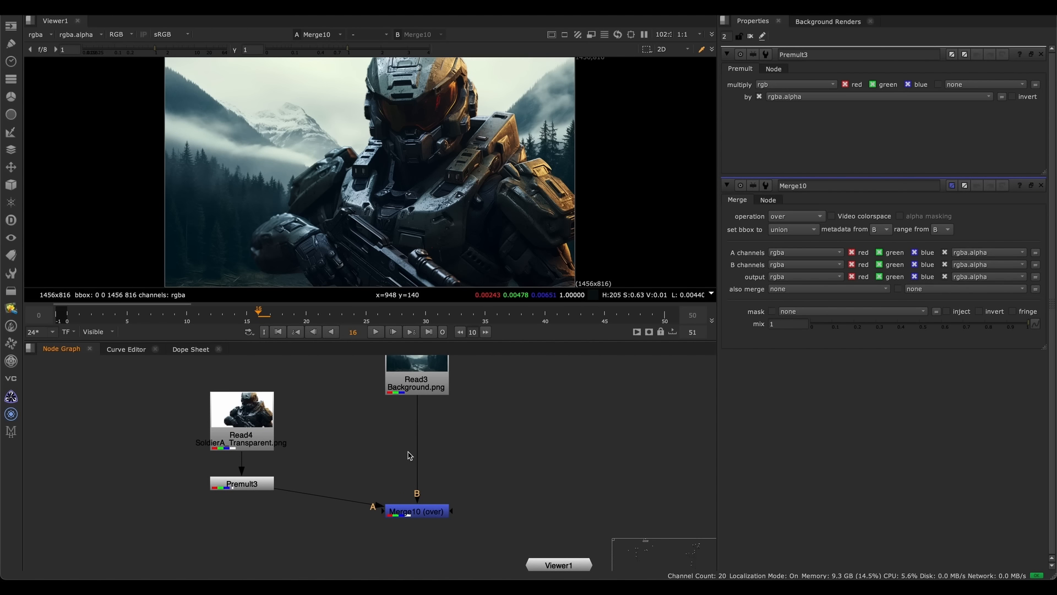
pyautogui.scroll(-2, 587, 477)
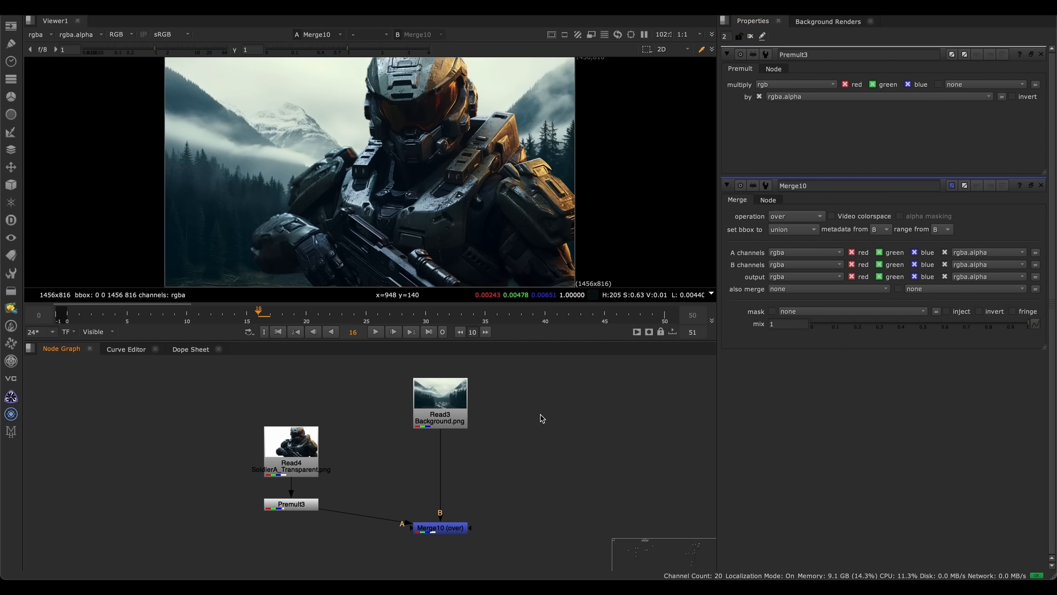
pyautogui.moveTo(571, 417); pyautogui.dragTo(554, 422, button='middle')
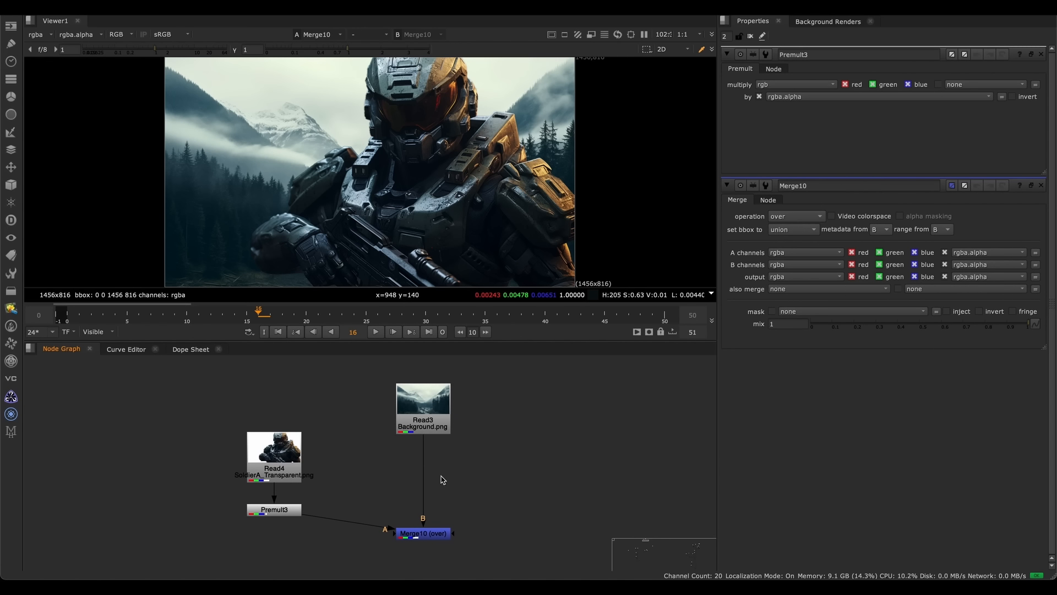
pyautogui.moveTo(495, 498); pyautogui.dragTo(443, 489, button='middle')
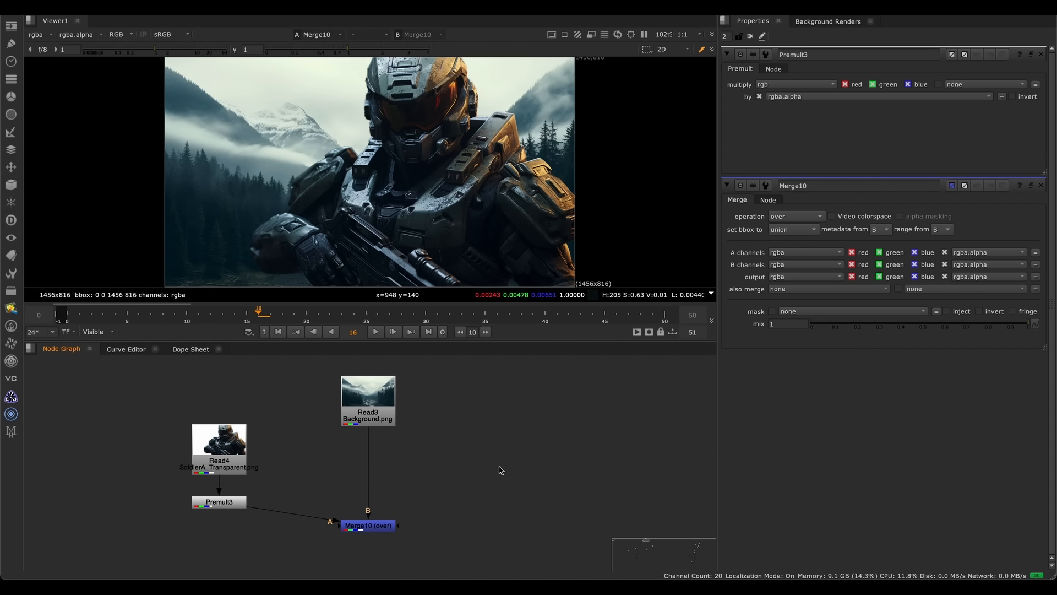
# Open the node search list to look over the available nodes, and close it without adding one
pyautogui.press('Tab')
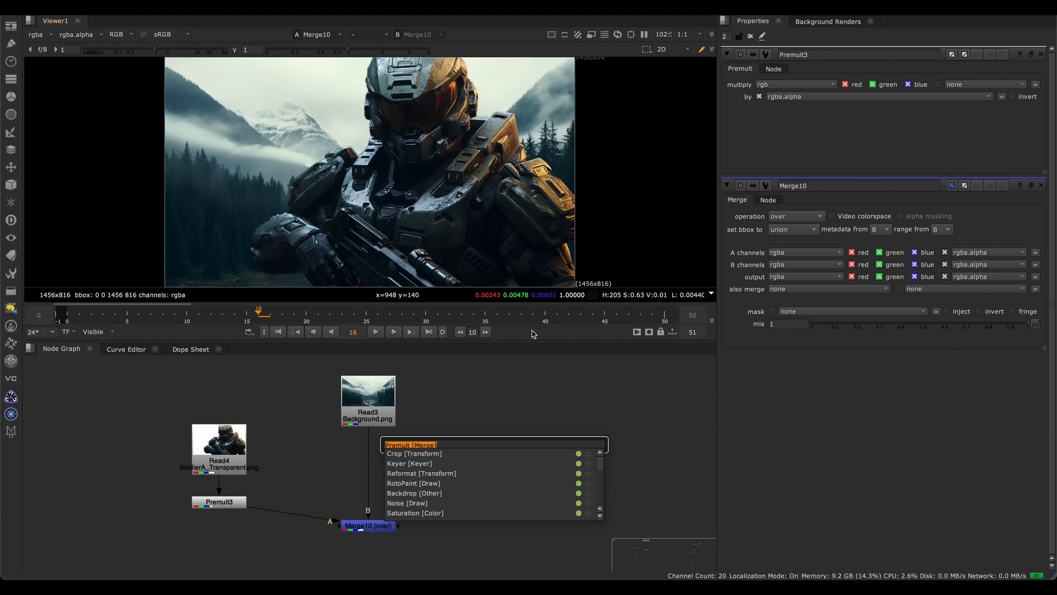
pyautogui.click(520, 408)
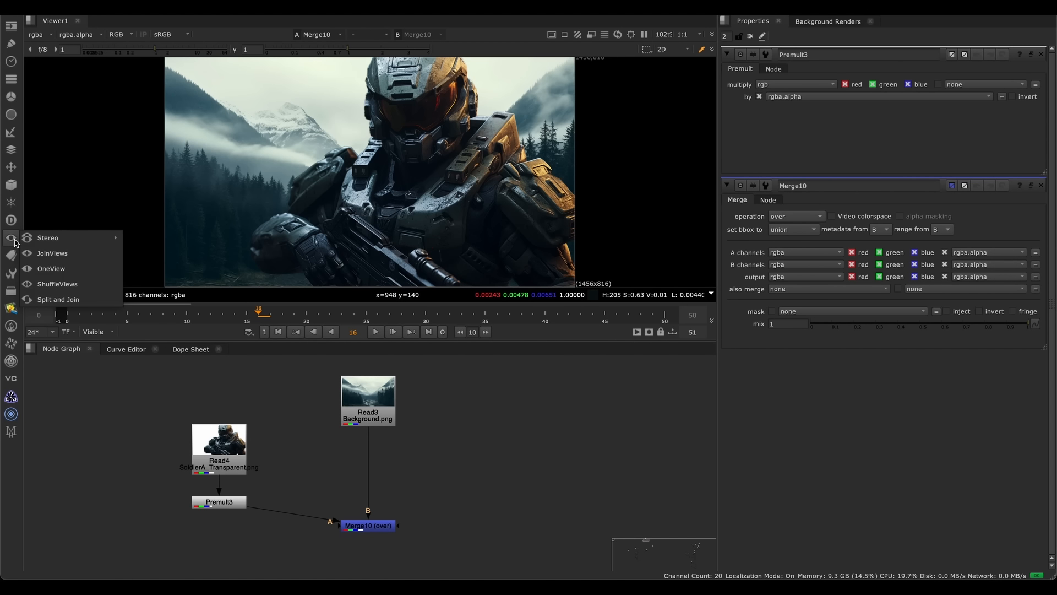
# Look over the nodes available in the Views, Merge and Transform categories, and close the list without adding one
pyautogui.click(11, 273)
pyautogui.click(10, 147)
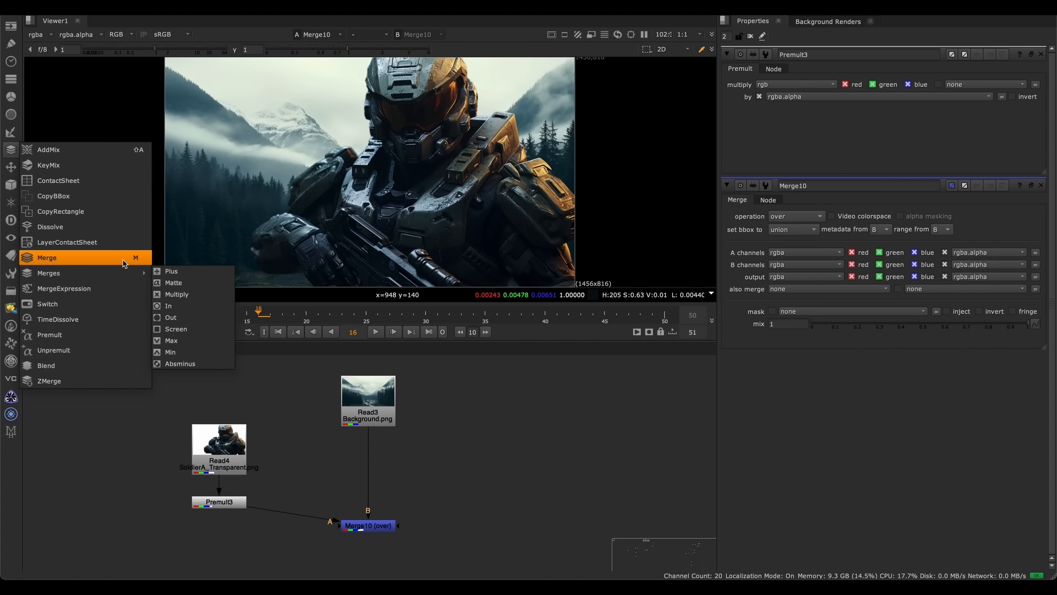
pyautogui.click(11, 171)
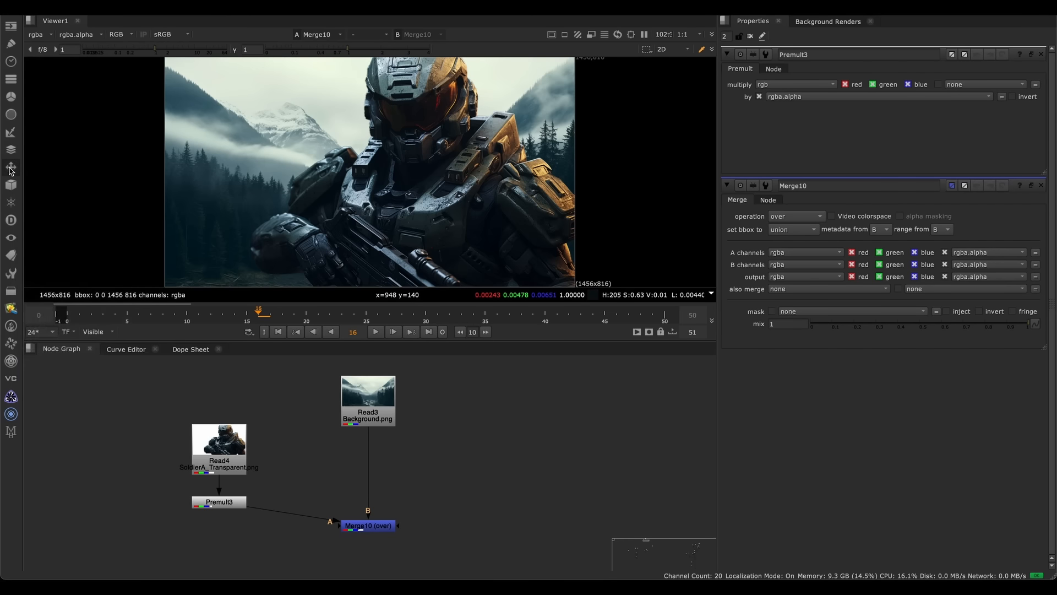
pyautogui.click(11, 168)
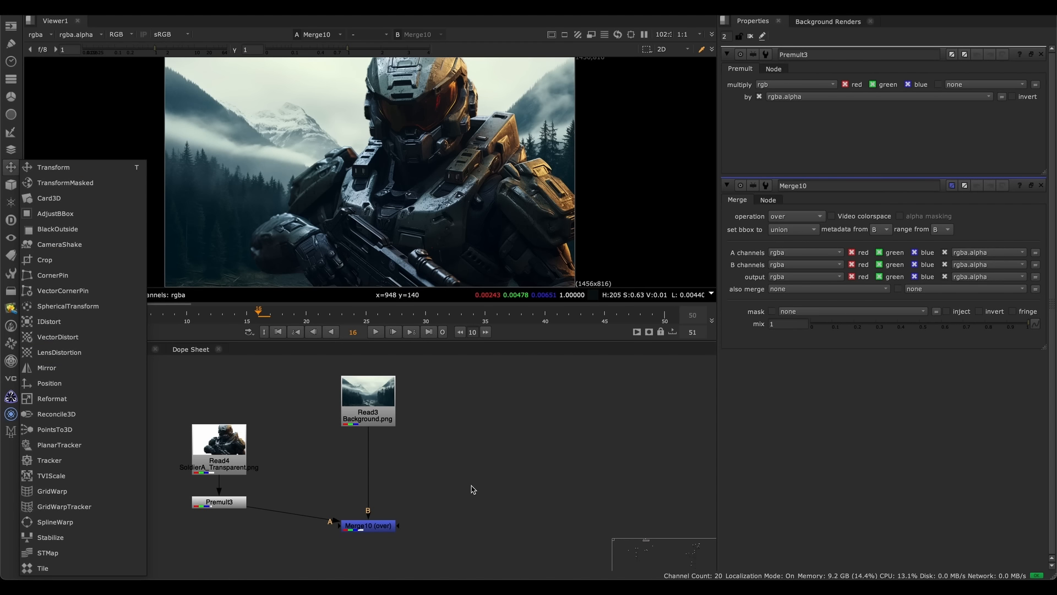
pyautogui.click(482, 466)
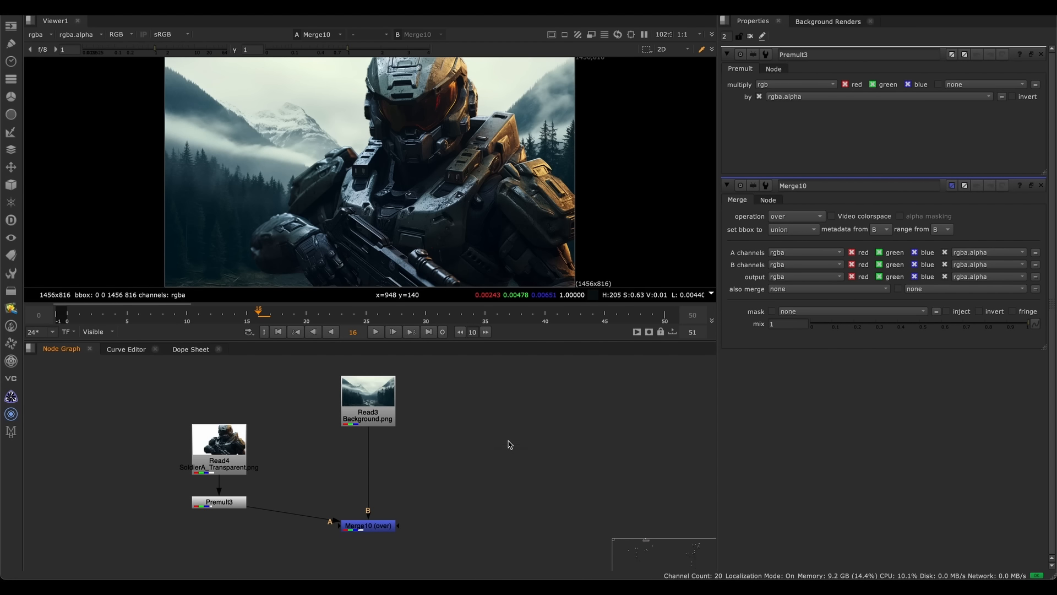
# Add a Blur node to the right of the Merge node and connect its input to the Background.png node
pyautogui.press('Tab')
pyautogui.write('blur')
pyautogui.press('Return')
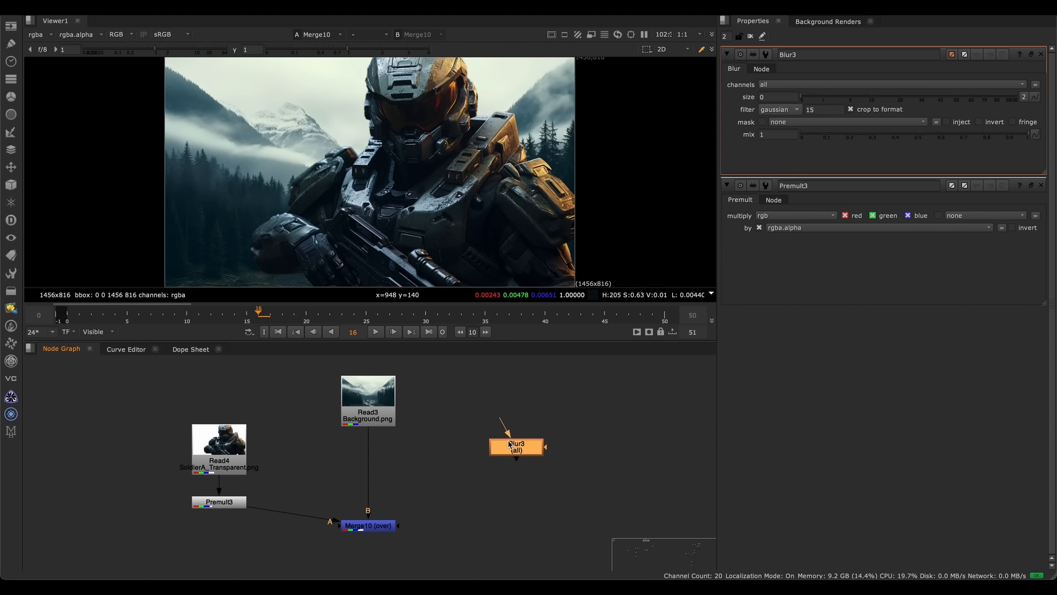
pyautogui.moveTo(526, 450); pyautogui.dragTo(481, 457)
pyautogui.moveTo(497, 424); pyautogui.dragTo(525, 426, button='middle')
pyautogui.moveTo(508, 420); pyautogui.dragTo(418, 392)
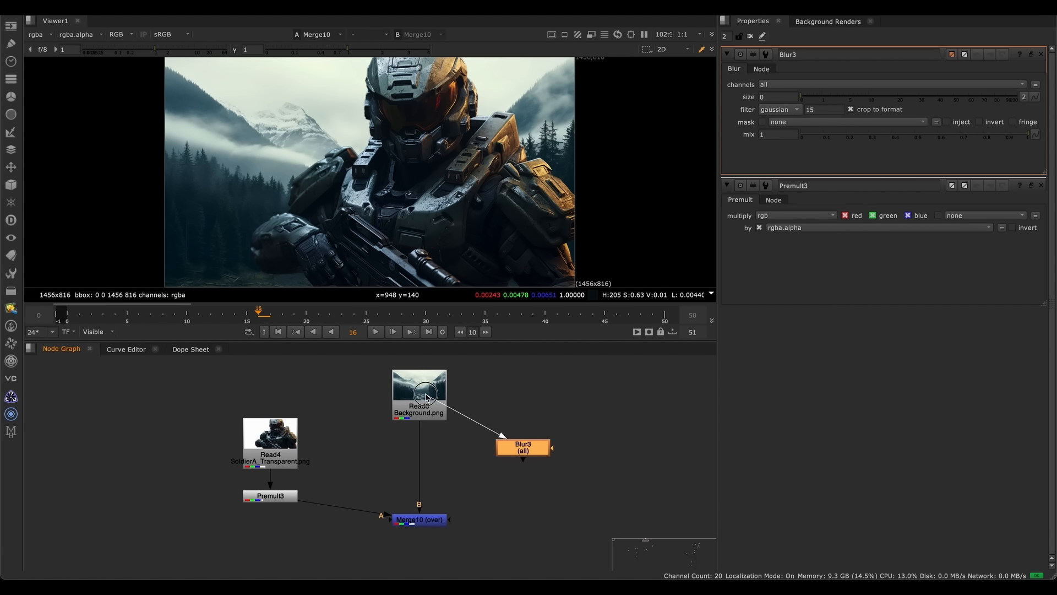
pyautogui.moveTo(520, 457); pyautogui.dragTo(528, 460)
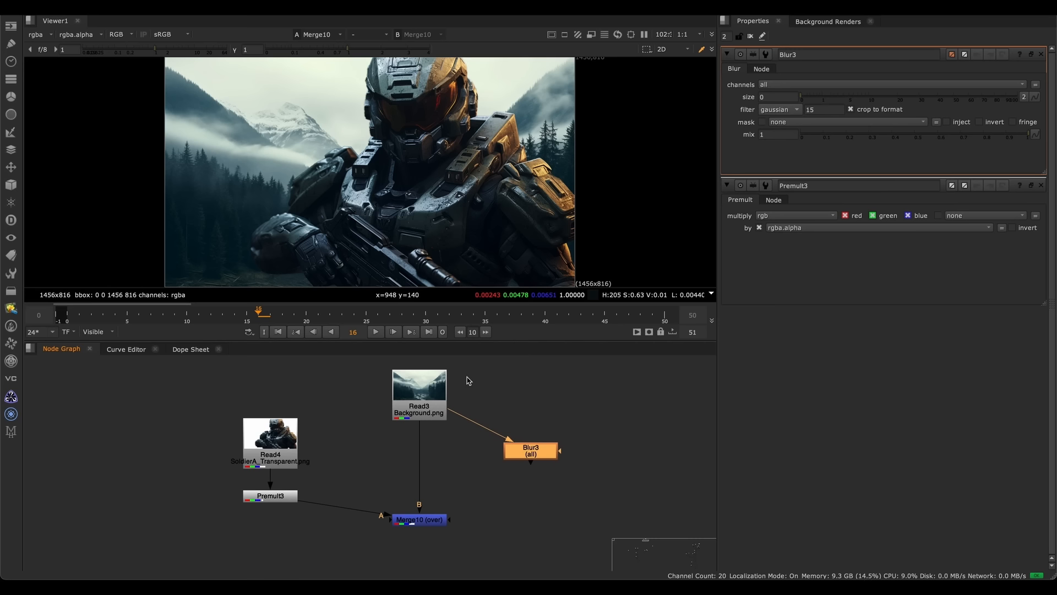
# View the Background.png node's output and compare it with the Blur node's output
pyautogui.moveTo(520, 449)
pyautogui.mouseDown(button='middle')
pyautogui.moveTo(448, 401)
pyautogui.moveTo(501, 457)
pyautogui.mouseUp(button='middle')
pyautogui.press('1')
pyautogui.click(495, 443)
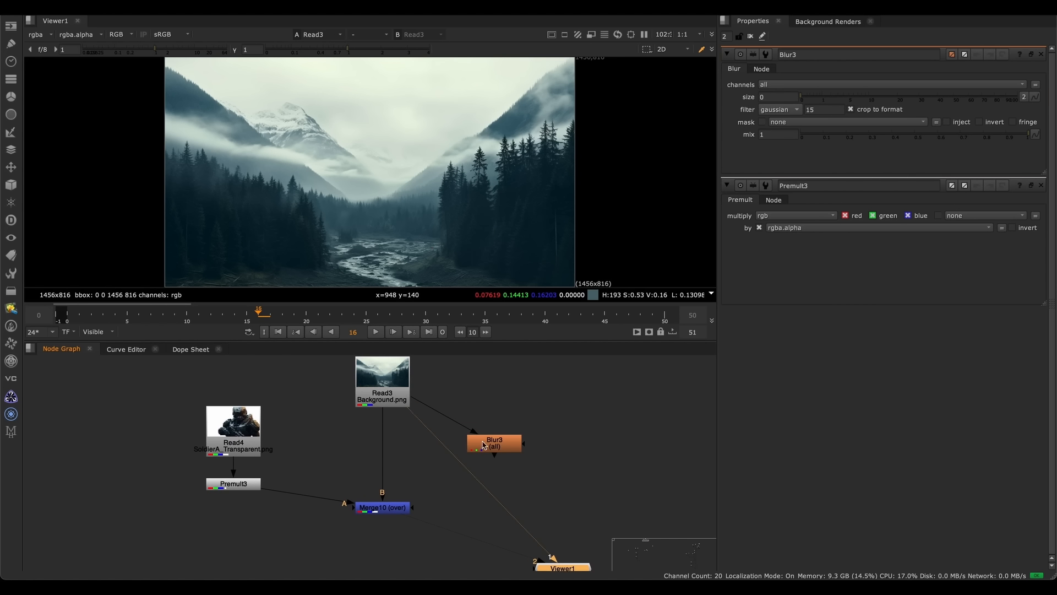
pyautogui.press('1')
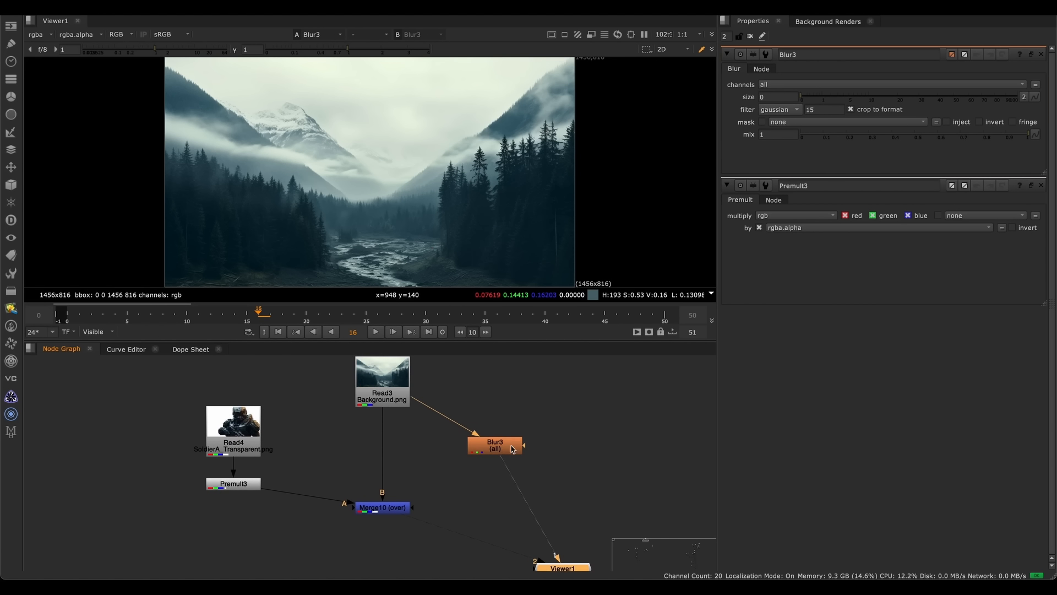
# Set the Blur node's size to 43.5 and move the node further away from the Merge branch
pyautogui.click(511, 452)
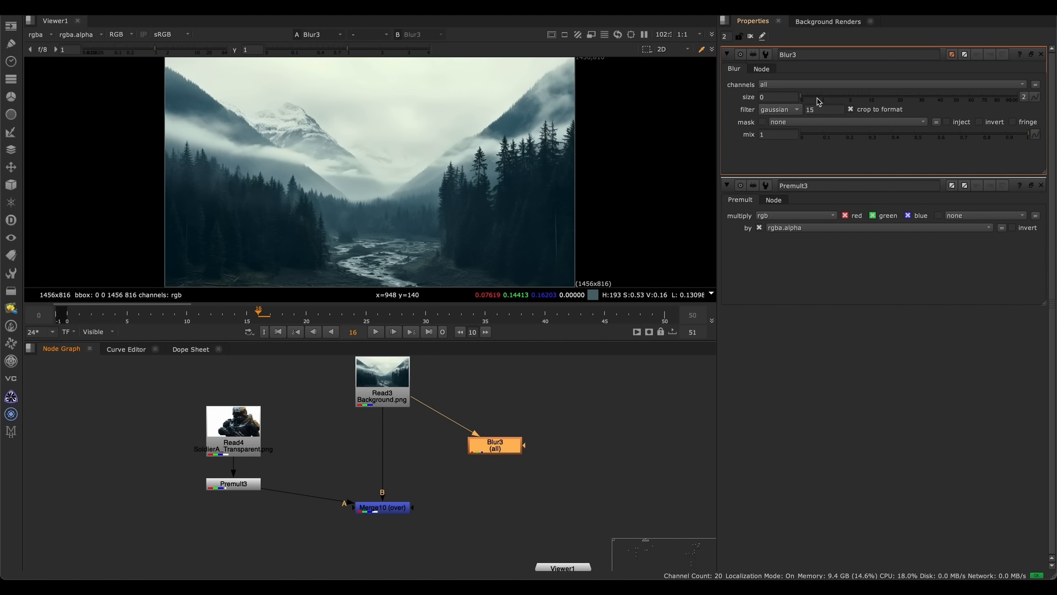
pyautogui.moveTo(818, 102); pyautogui.dragTo(943, 96)
pyautogui.click(496, 439)
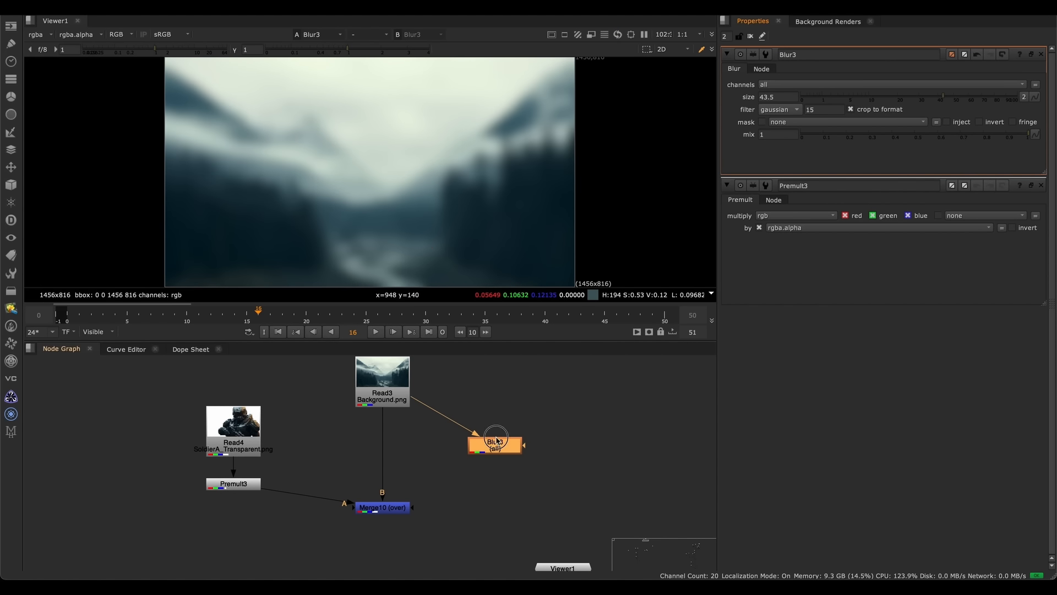
pyautogui.moveTo(496, 440); pyautogui.dragTo(565, 459)
# Highlight the Merge node, the soldier branch and the Blur branch in turn, and view the Merge node's output
pyautogui.moveTo(439, 462); pyautogui.dragTo(303, 544)
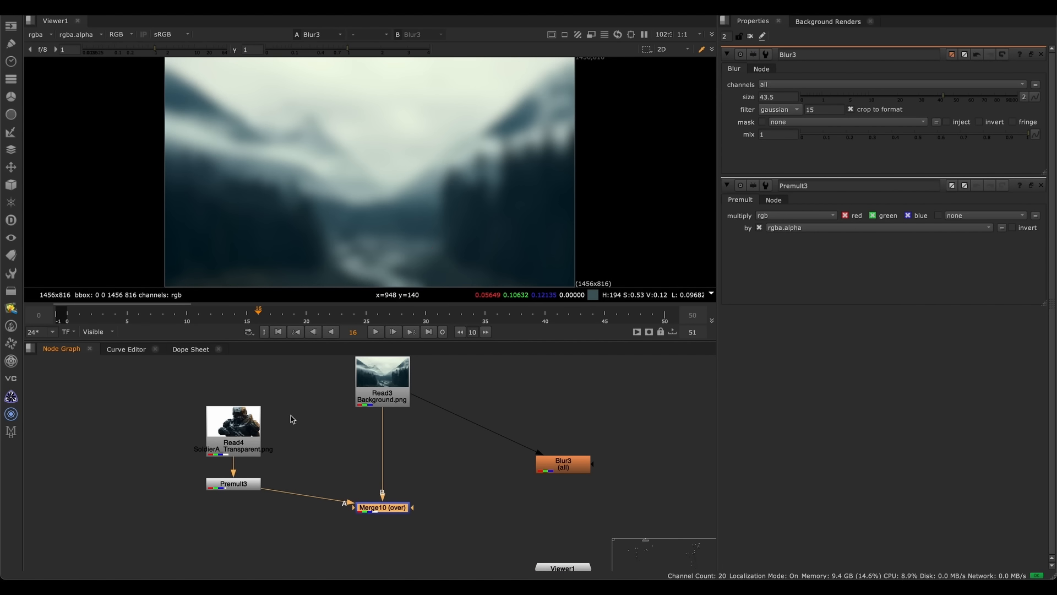
pyautogui.moveTo(327, 373); pyautogui.dragTo(258, 481)
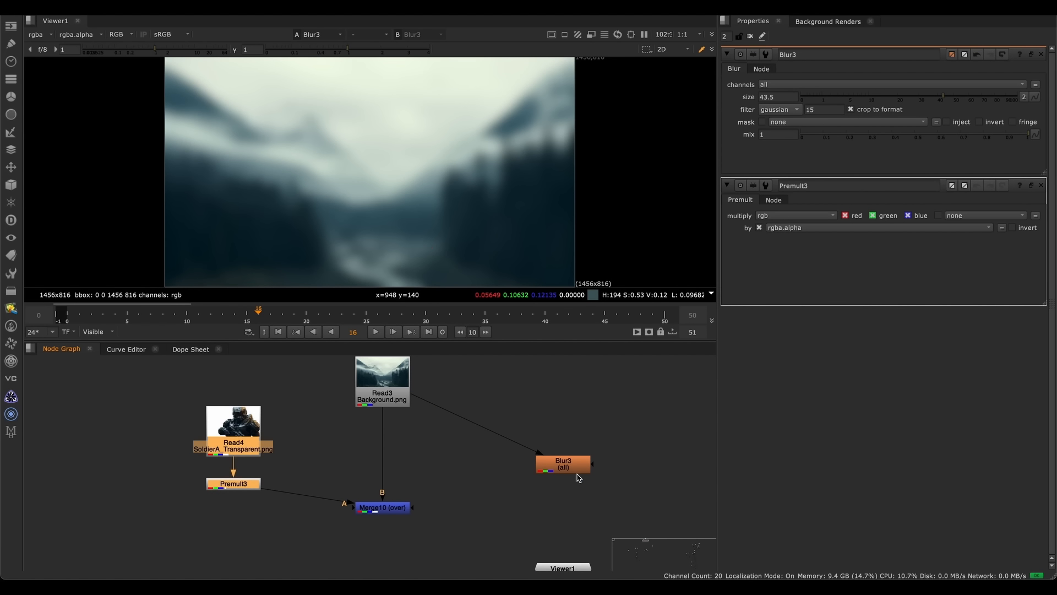
pyautogui.moveTo(443, 443); pyautogui.dragTo(451, 454, button='middle')
pyautogui.moveTo(675, 423); pyautogui.dragTo(441, 520)
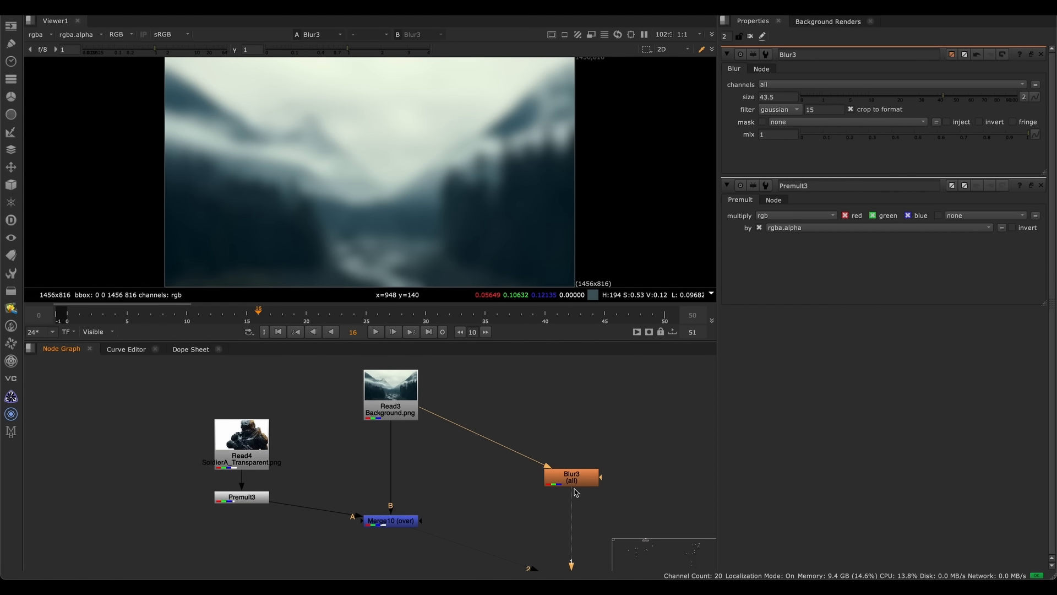
pyautogui.moveTo(602, 505); pyautogui.dragTo(575, 457, button='middle')
pyautogui.moveTo(545, 443); pyautogui.dragTo(374, 468)
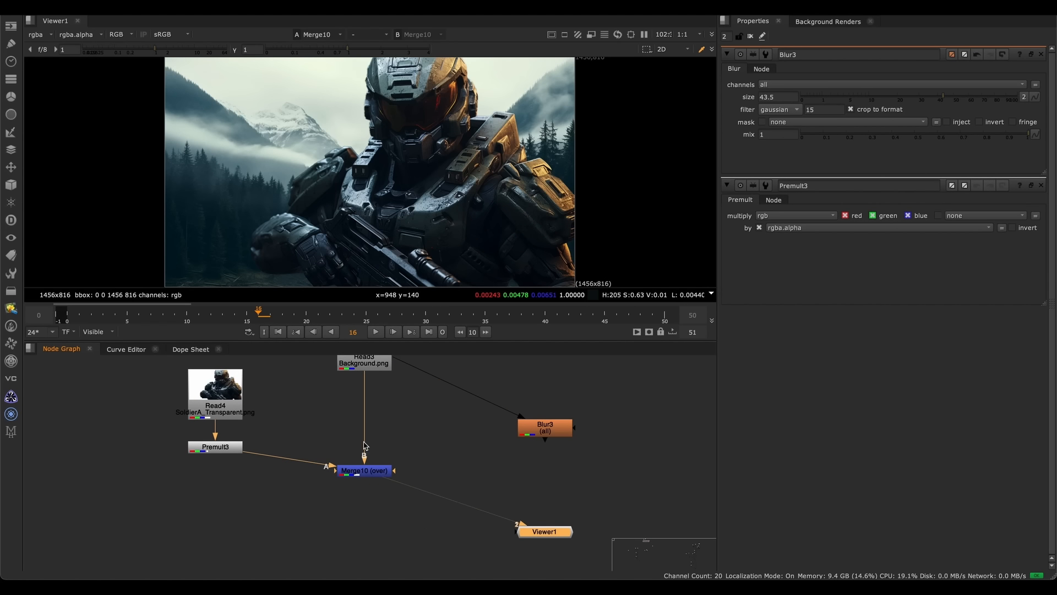
pyautogui.moveTo(377, 470); pyautogui.dragTo(455, 423, button='middle')
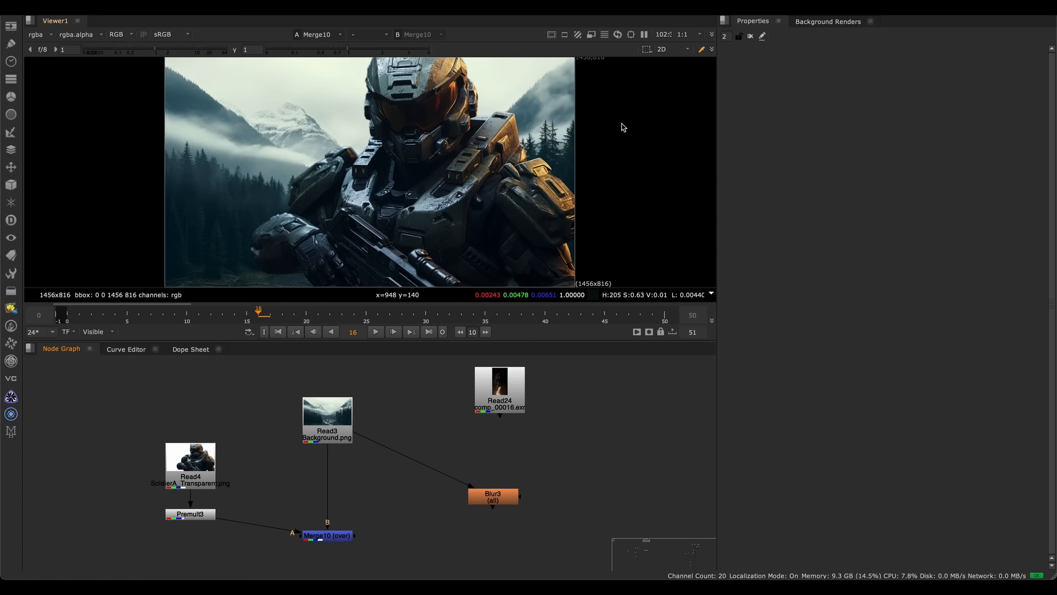
# Raise the viewer gain to 19 to examine the soldier's dark chest armour up close, and reset the gain to 1
pyautogui.click(603, 148)
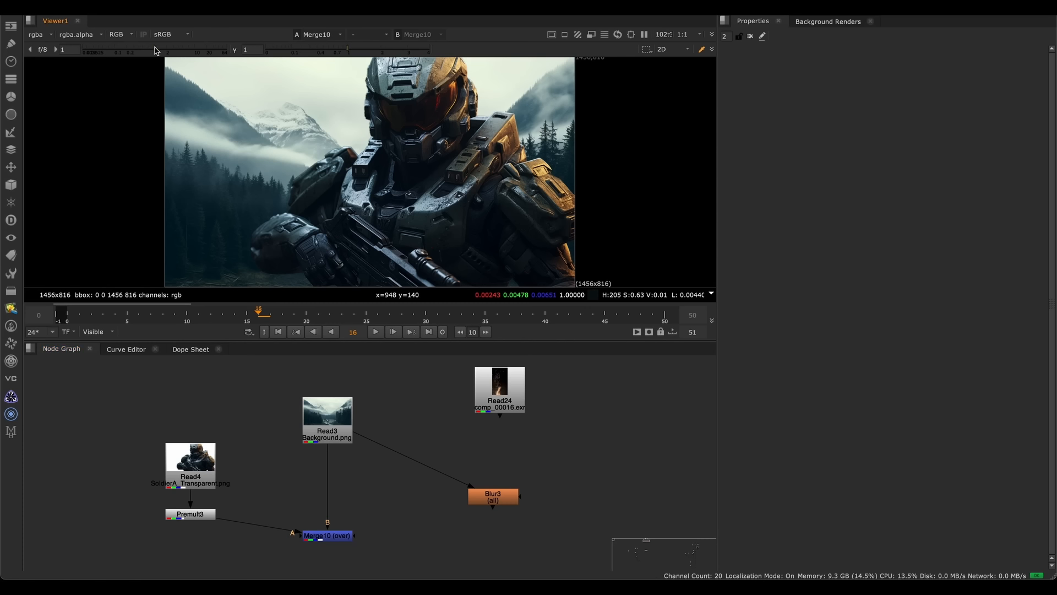
pyautogui.moveTo(155, 54); pyautogui.dragTo(207, 53)
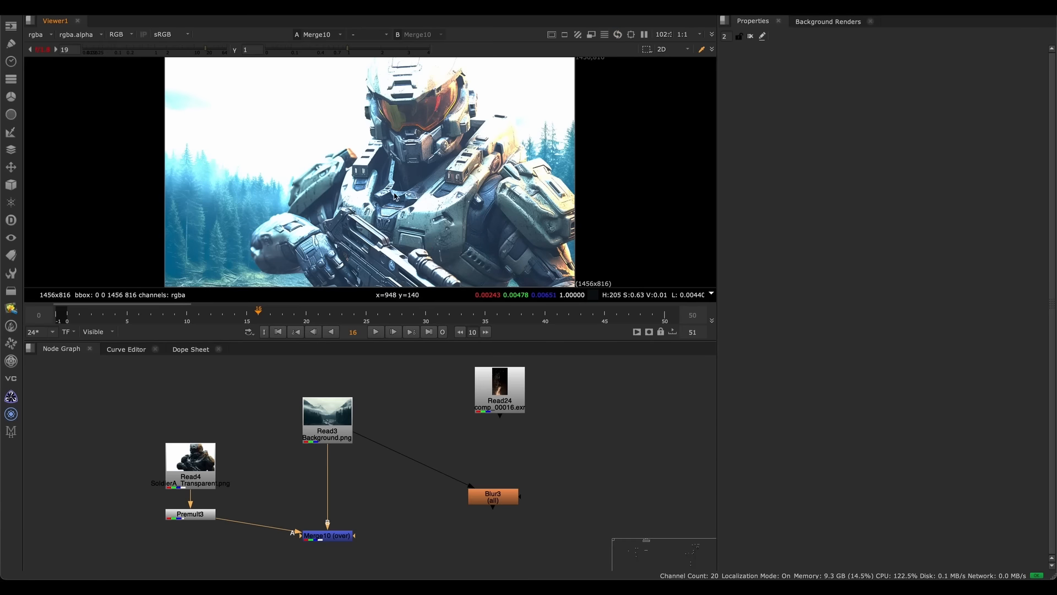
pyautogui.scroll(7, 490, 126)
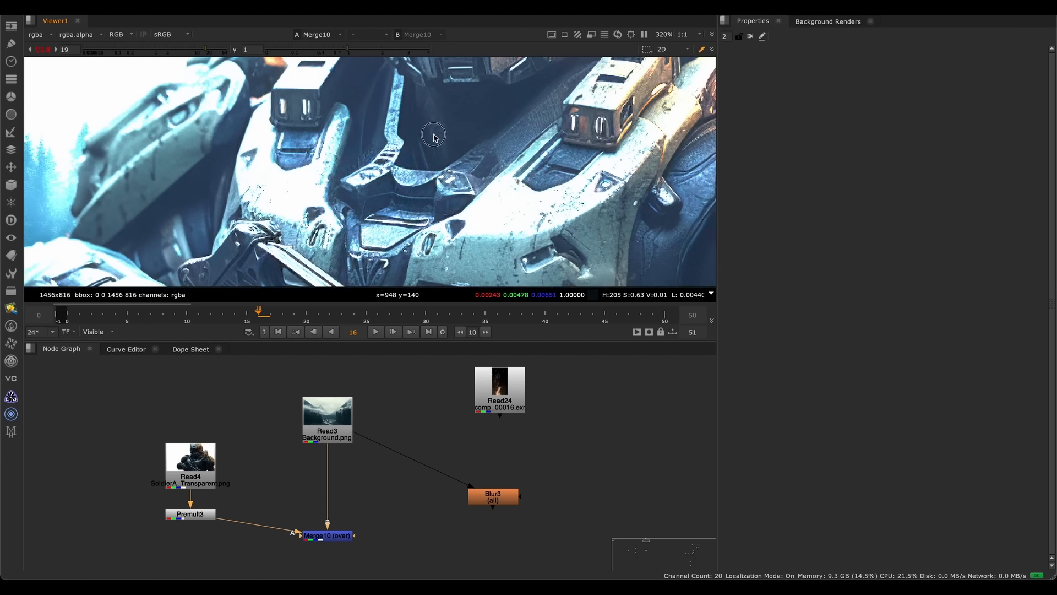
pyautogui.moveTo(490, 126); pyautogui.dragTo(452, 157, button='middle')
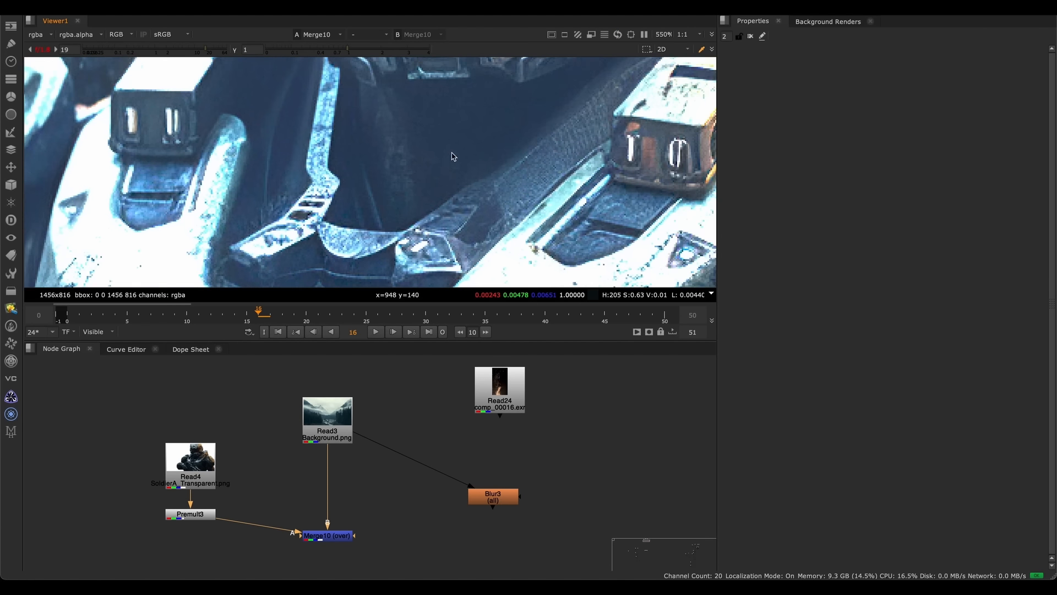
pyautogui.click(47, 49)
pyautogui.hotkey('ctrl', '1')
pyautogui.moveTo(377, 139); pyautogui.dragTo(404, 237, button='middle')
pyautogui.scroll(3, 404, 212)
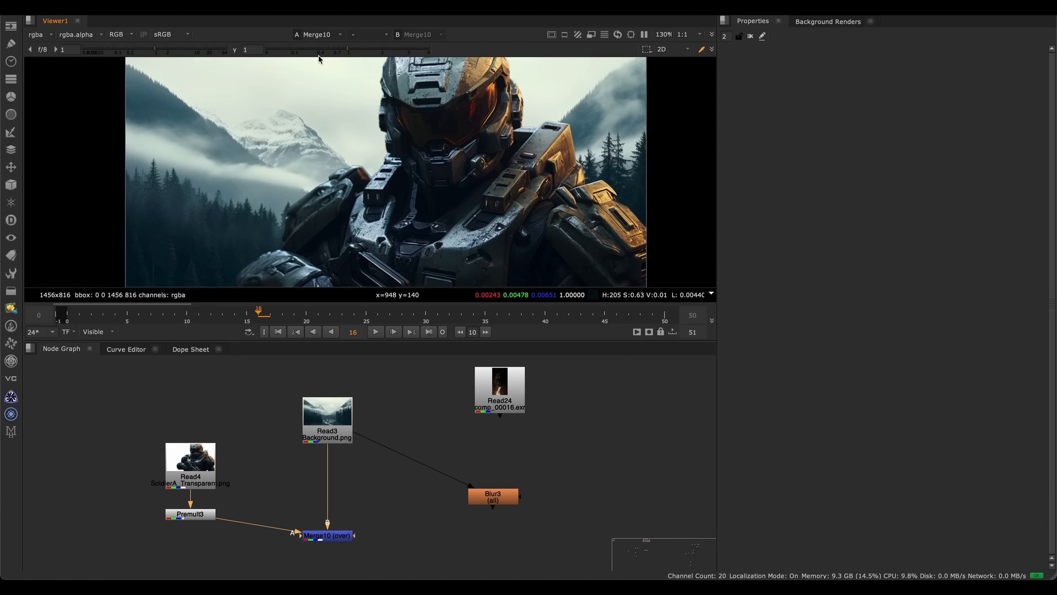
# Check the composite with a viewer gain of 9 and with a gamma of 0.58, resetting each to its default
pyautogui.moveTo(165, 49); pyautogui.dragTo(189, 49)
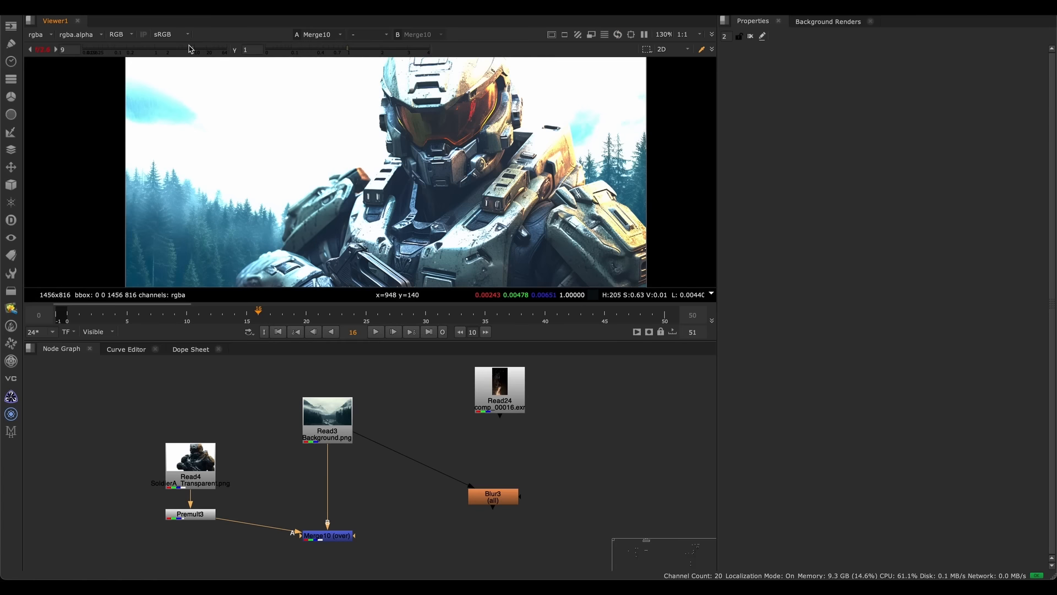
pyautogui.click(48, 49)
pyautogui.moveTo(355, 50); pyautogui.dragTo(373, 61)
pyautogui.moveTo(388, 76); pyautogui.dragTo(375, 47, button='middle')
pyautogui.moveTo(386, 49); pyautogui.dragTo(328, 48)
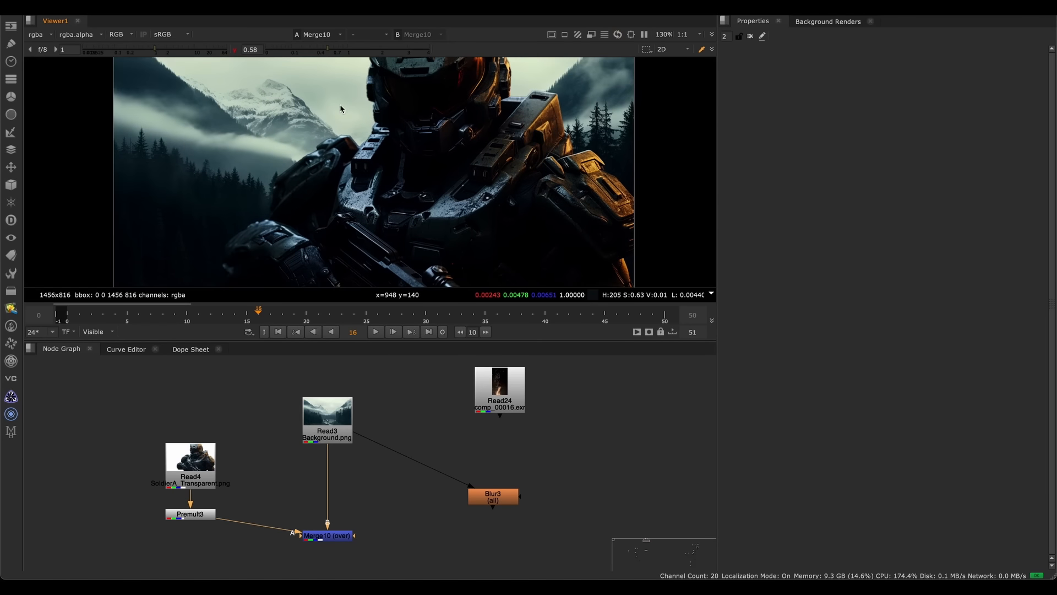
pyautogui.moveTo(329, 114); pyautogui.dragTo(348, 118, button='middle')
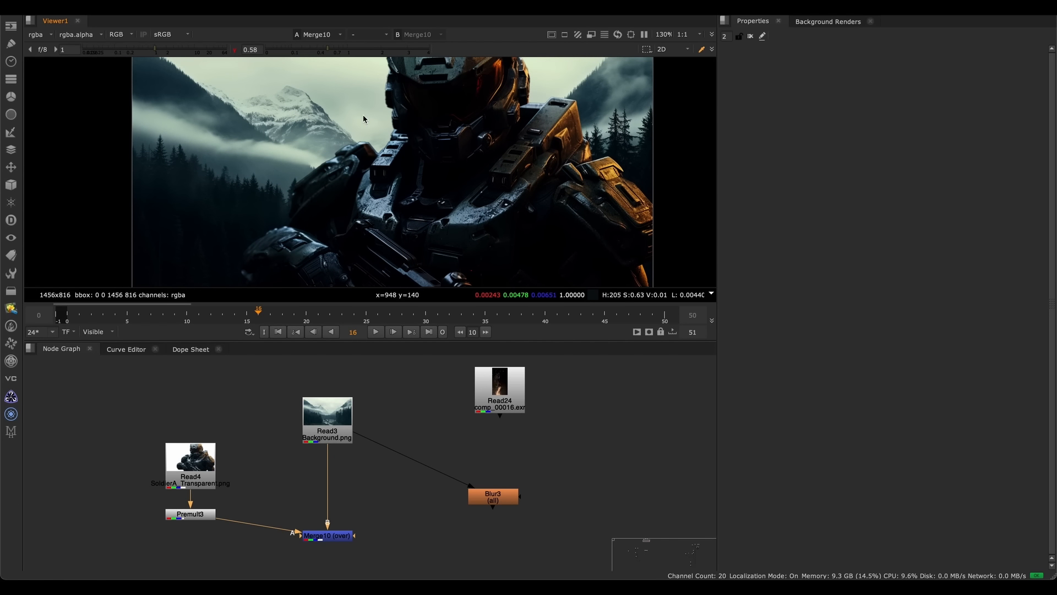
pyautogui.click(235, 50)
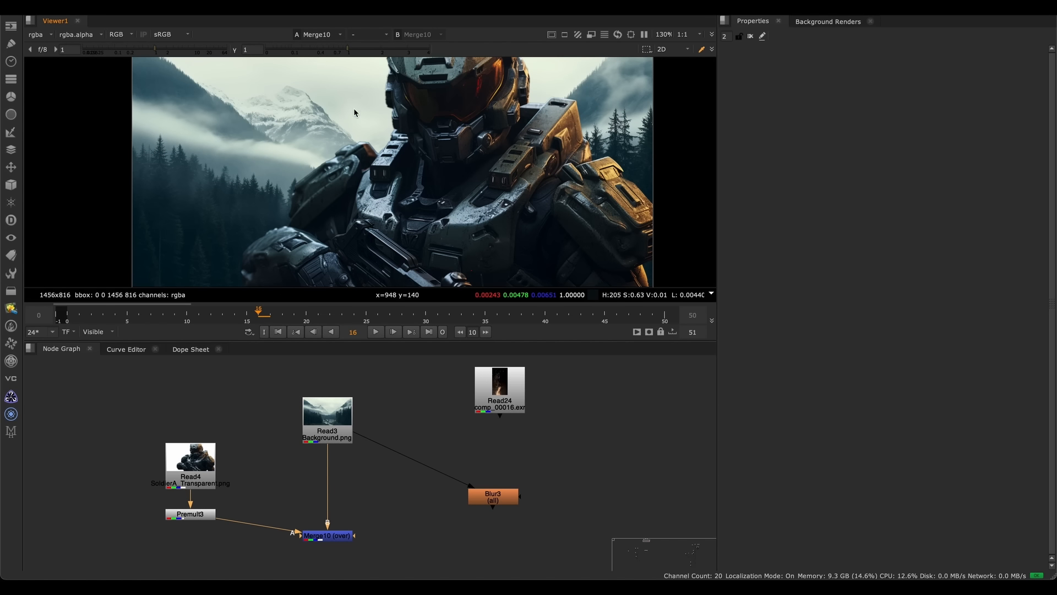
# Check the whole composite with the viewer gamma raised to 1.4, and reset gain and gamma to their defaults
pyautogui.scroll(-4, 349, 113)
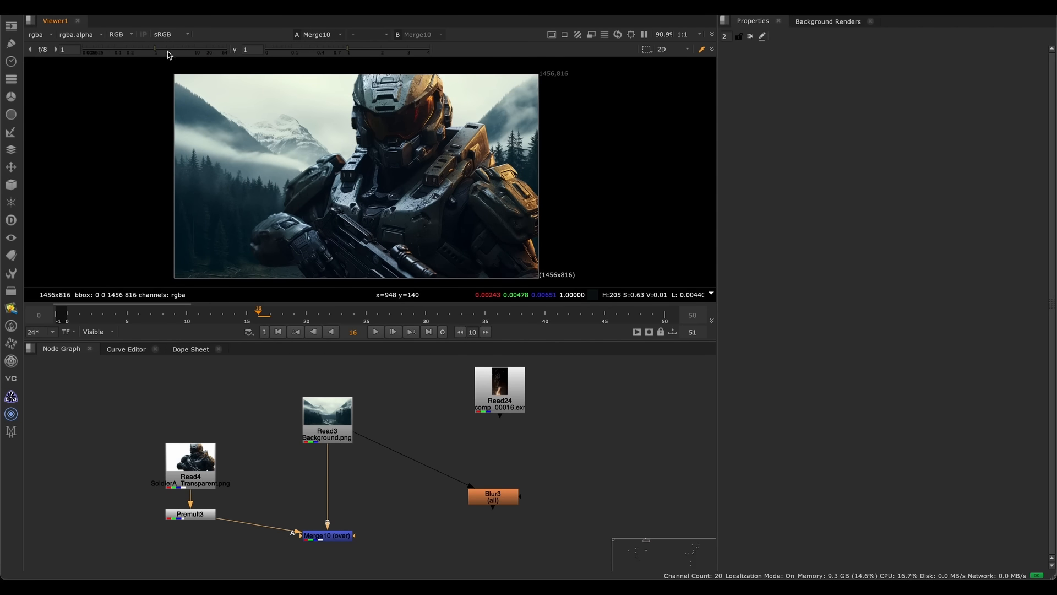
pyautogui.click(188, 51)
pyautogui.click(42, 53)
pyautogui.moveTo(358, 51)
pyautogui.mouseDown()
pyautogui.moveTo(387, 50)
pyautogui.moveTo(362, 50)
pyautogui.mouseUp()
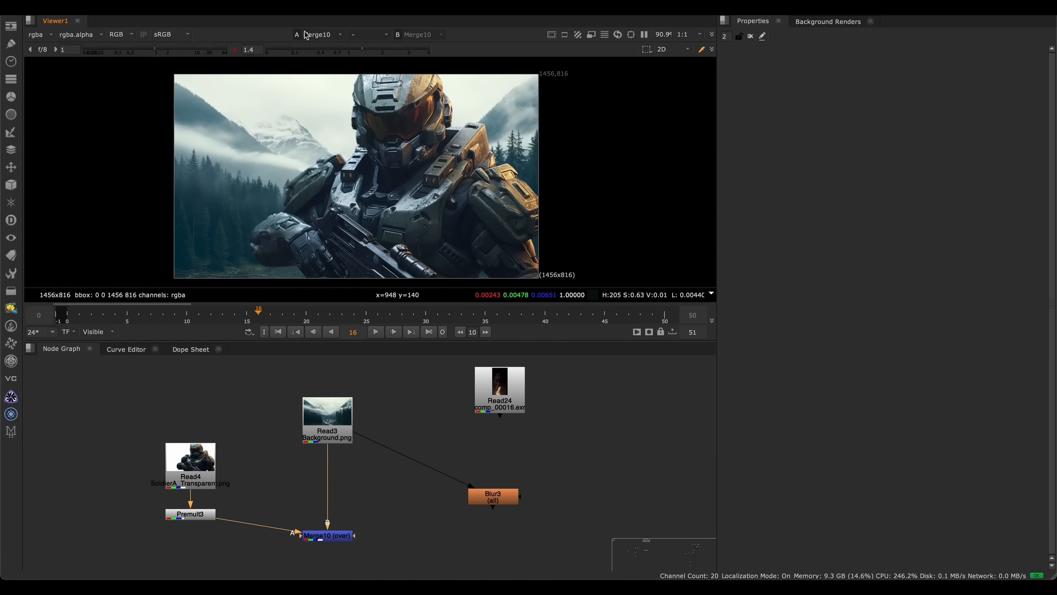
pyautogui.click(234, 50)
# Pan and zoom around the soldier composite in the Viewer, and frame the whole image
pyautogui.moveTo(351, 160); pyautogui.dragTo(376, 162, button='middle')
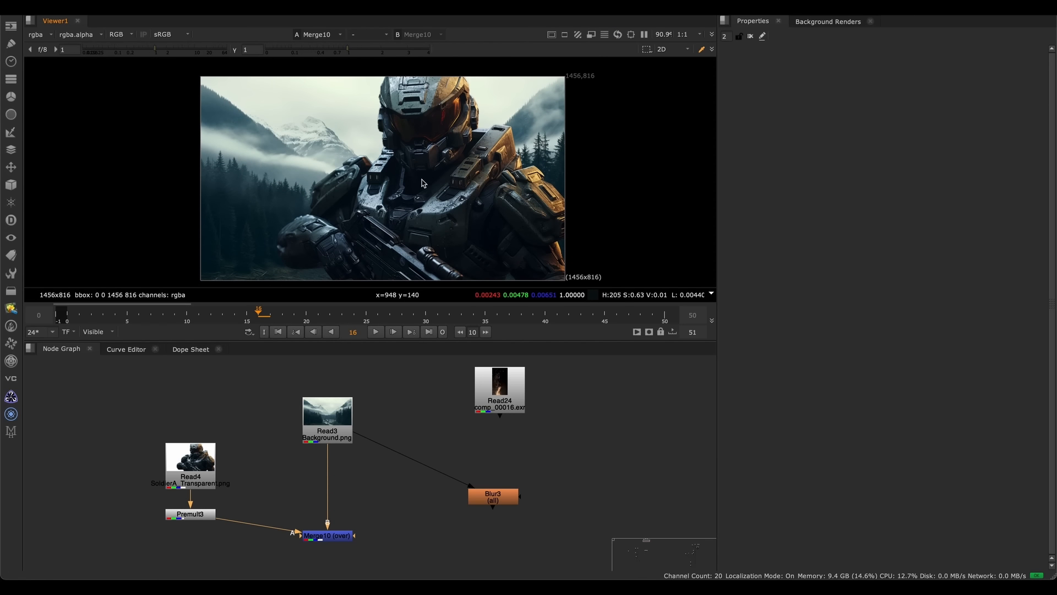
pyautogui.moveTo(432, 192)
pyautogui.mouseDown(button='middle')
pyautogui.moveTo(389, 198)
pyautogui.moveTo(383, 178)
pyautogui.moveTo(420, 179)
pyautogui.mouseUp(button='middle')
pyautogui.scroll(3, 384, 178)
pyautogui.scroll(-2, 384, 178)
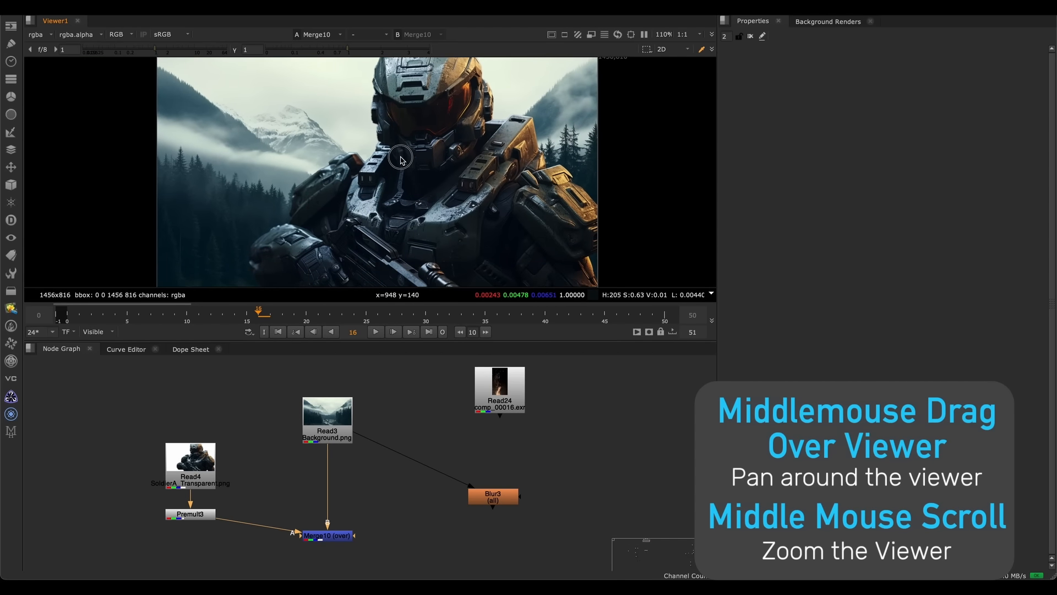
pyautogui.scroll(5, 420, 127)
pyautogui.scroll(-6, 403, 156)
pyautogui.scroll(3, 403, 156)
pyautogui.scroll(-3, 403, 155)
pyautogui.moveTo(431, 177)
pyautogui.mouseDown(button='middle')
pyautogui.moveTo(265, 164)
pyautogui.moveTo(479, 162)
pyautogui.moveTo(432, 160)
pyautogui.mouseUp(button='middle')
pyautogui.press('f')
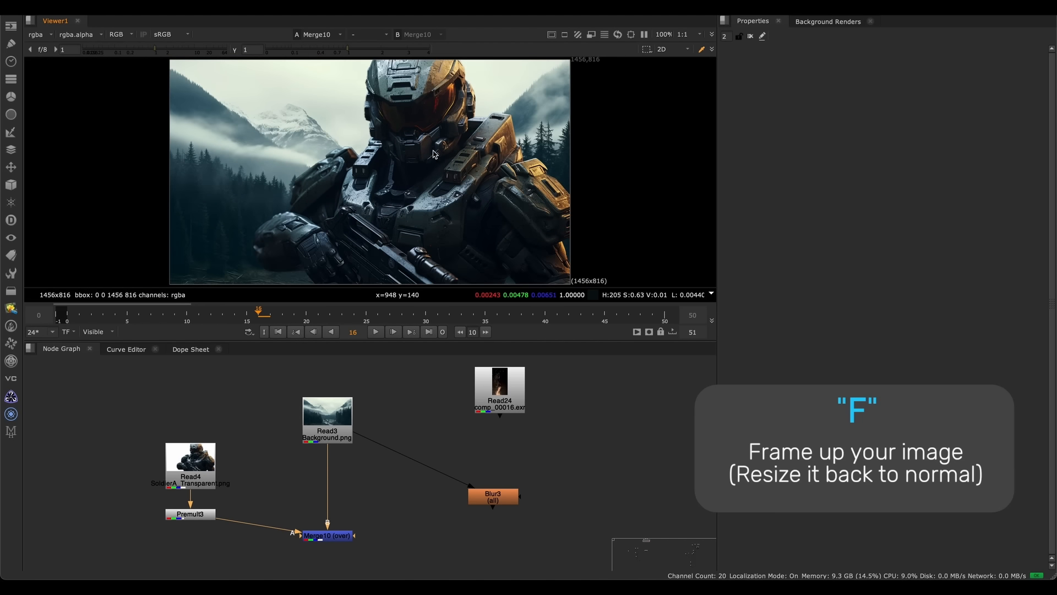
# Zoom in and shift the image off-centre in the Viewer, and fit it back to the frame
pyautogui.scroll(3, 449, 163)
pyautogui.moveTo(449, 163); pyautogui.dragTo(499, 218, button='middle')
pyautogui.press('f')
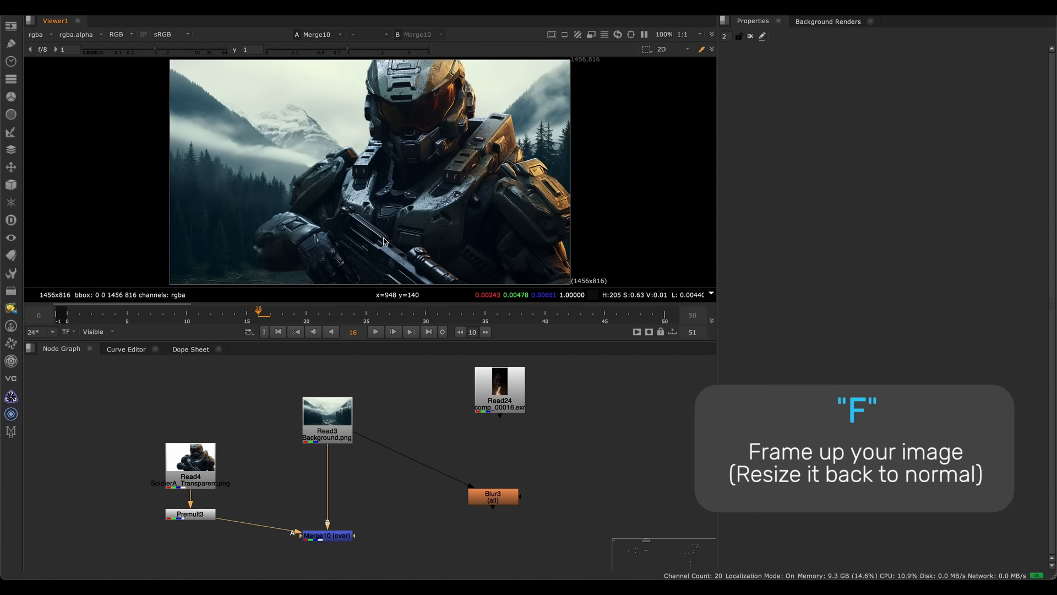
pyautogui.moveTo(428, 182)
pyautogui.mouseDown(button='middle')
pyautogui.moveTo(472, 174)
pyautogui.moveTo(447, 189)
pyautogui.mouseUp(button='middle')
pyautogui.press('f')
# Move the comp_00016.exr Read node further right, away from the Background.png and Blur nodes
pyautogui.moveTo(491, 423); pyautogui.dragTo(438, 471, button='middle')
pyautogui.moveTo(435, 456); pyautogui.dragTo(488, 463)
pyautogui.moveTo(519, 466); pyautogui.dragTo(430, 458, button='middle')
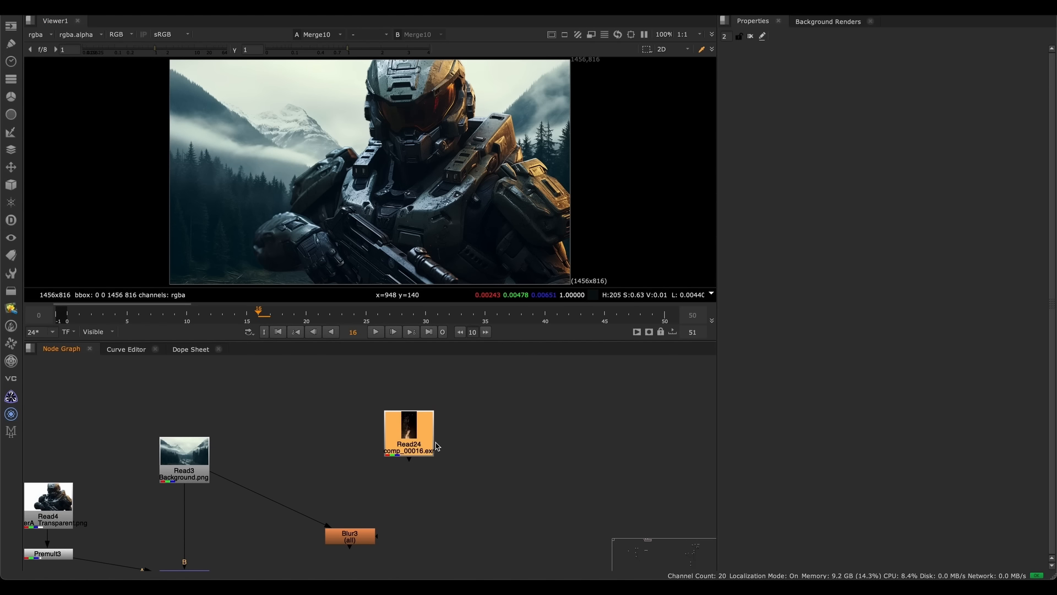
pyautogui.moveTo(425, 450); pyautogui.dragTo(439, 444)
# View the fire sequence Read node's full frame and scrub the timeline to frame 22
pyautogui.press('1')
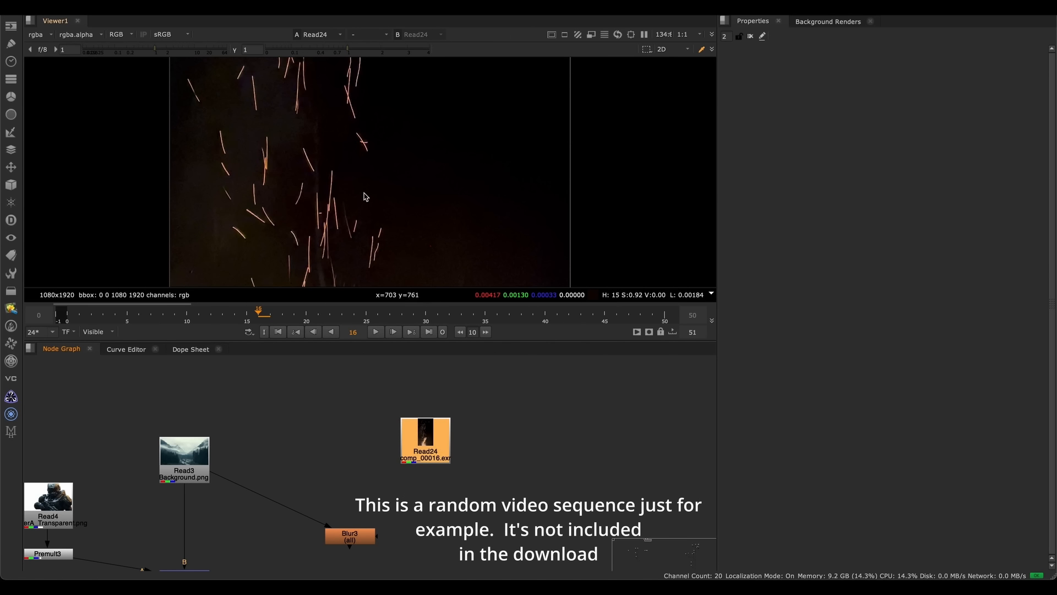
pyautogui.middleClick(399, 180)
pyautogui.scroll(2, 413, 231)
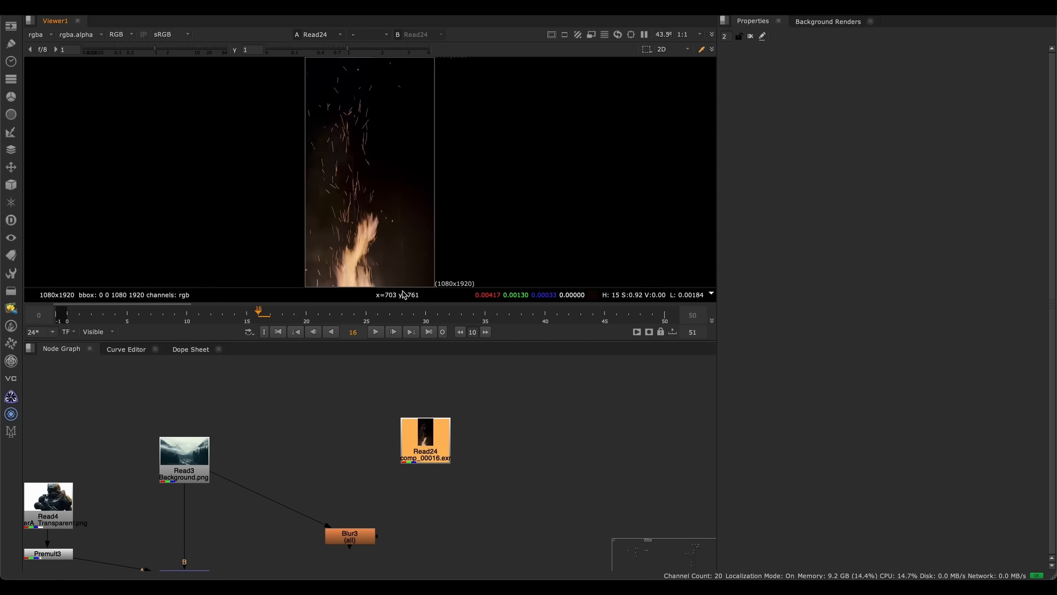
pyautogui.moveTo(236, 322); pyautogui.dragTo(331, 323)
pyautogui.moveTo(436, 433); pyautogui.dragTo(439, 434)
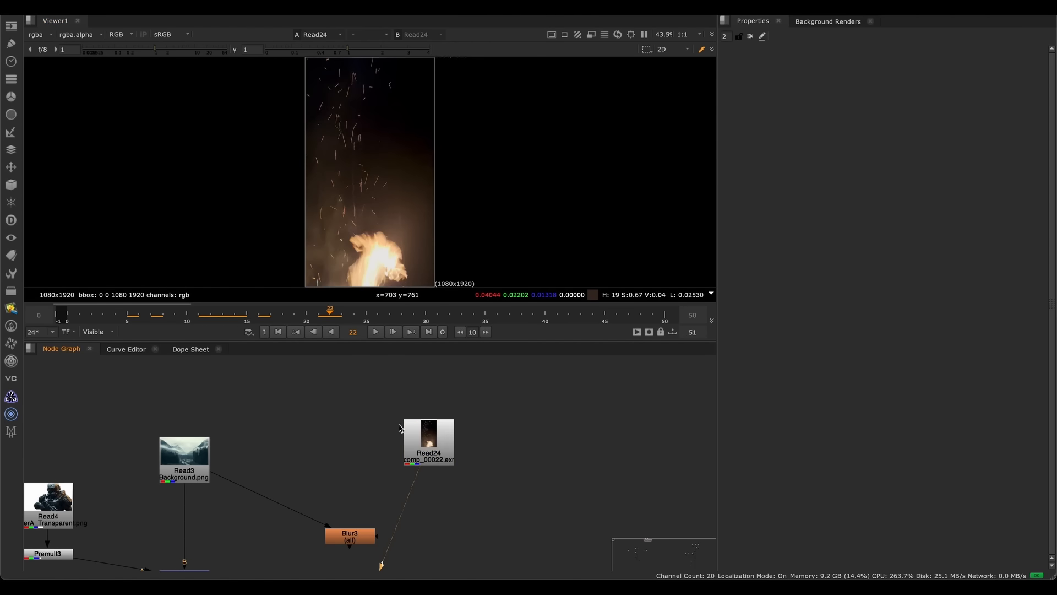
# Scrub the timeline to frame 14 and start playing the fire sequence
pyautogui.moveTo(399, 424); pyautogui.dragTo(382, 395, button='middle')
pyautogui.scroll(-1, 383, 395)
pyautogui.moveTo(232, 308)
pyautogui.mouseDown()
pyautogui.moveTo(188, 314)
pyautogui.moveTo(498, 298)
pyautogui.moveTo(296, 329)
pyautogui.moveTo(89, 314)
pyautogui.moveTo(235, 312)
pyautogui.mouseUp()
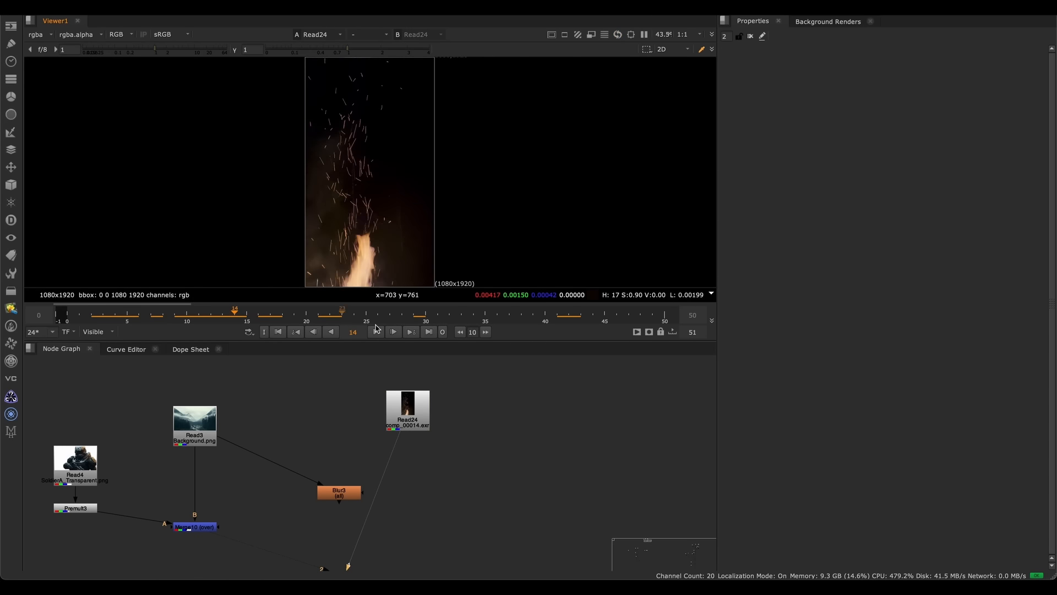
pyautogui.click(376, 332)
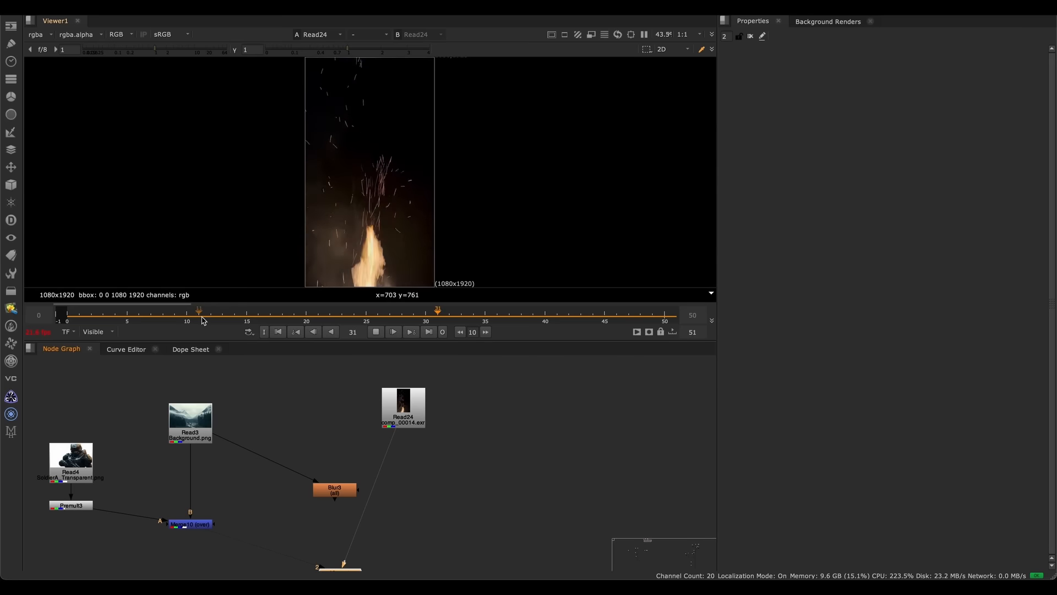
# Set the Viewer's timeline range to Input during playback and select the fire sequence Read node
pyautogui.click(95, 331)
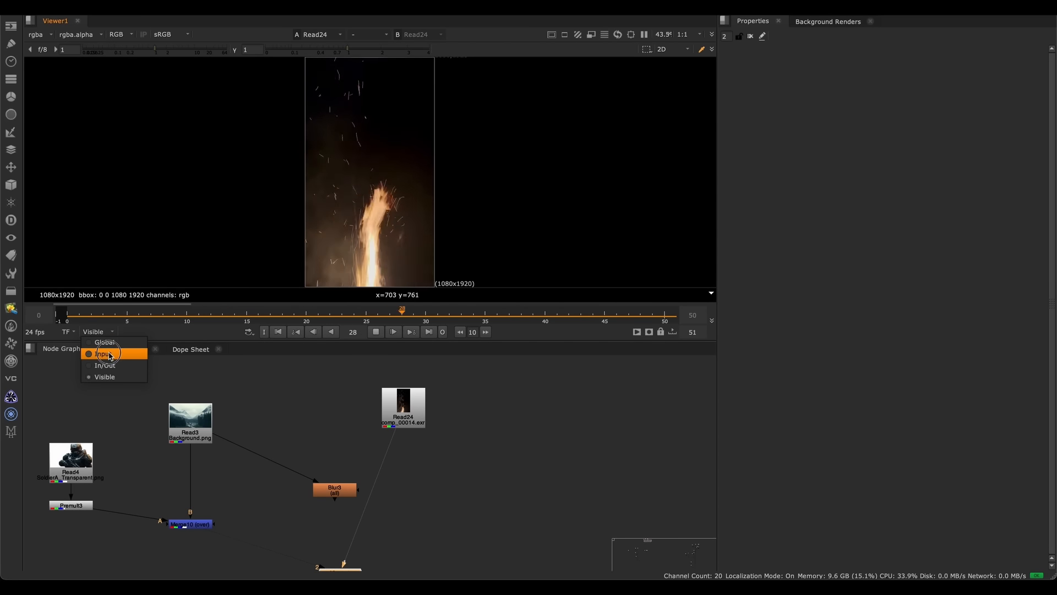
pyautogui.click(105, 354)
pyautogui.click(417, 416)
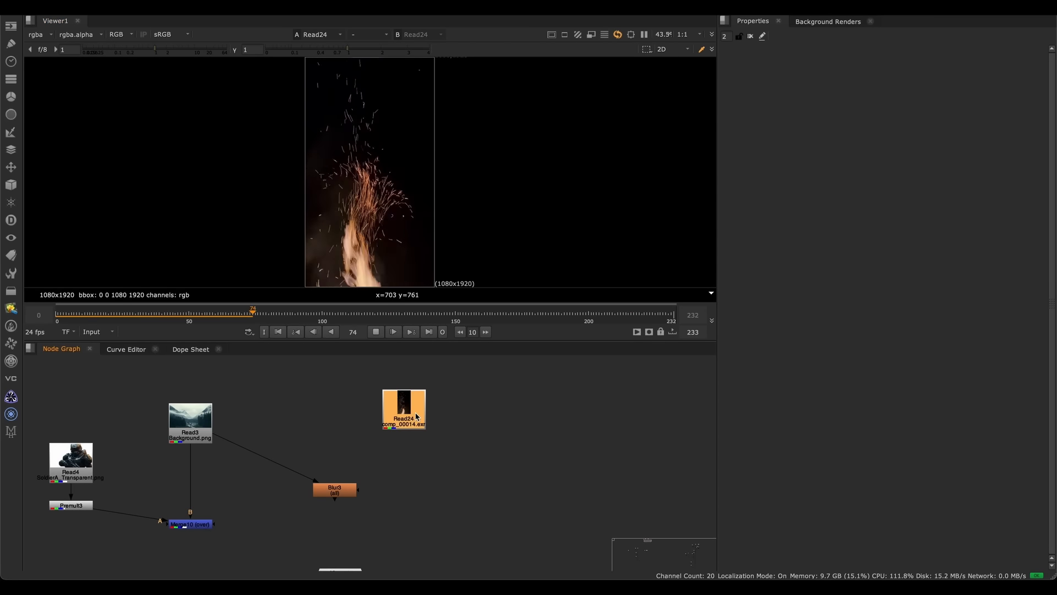
pyautogui.scroll(2, 423, 407)
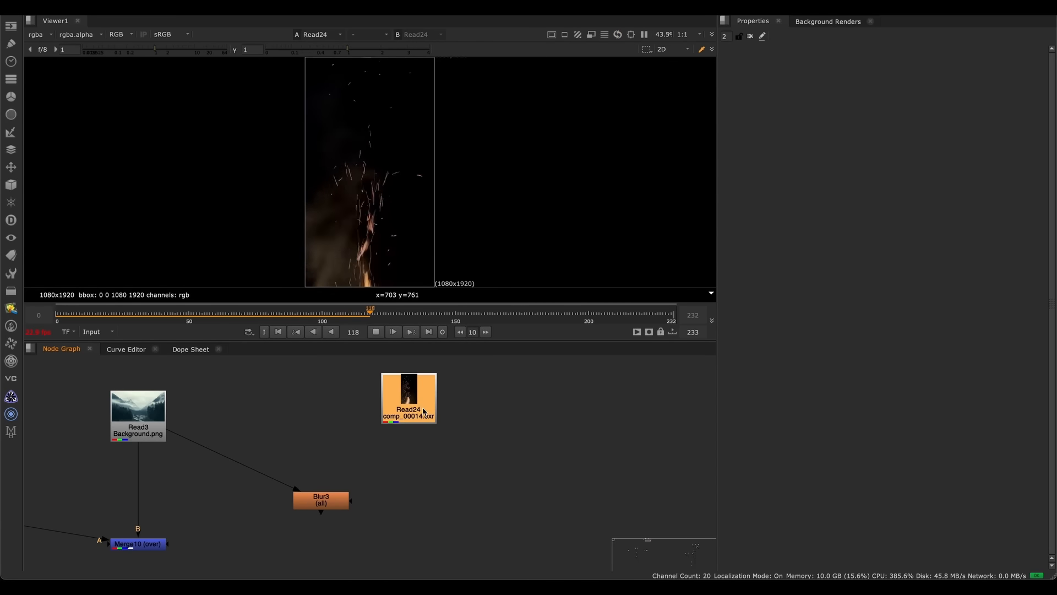
# Set the timeline range to Global, stop playback, scrub to frame 20 and deselect the fire sequence Read node
pyautogui.click(95, 331)
pyautogui.click(104, 341)
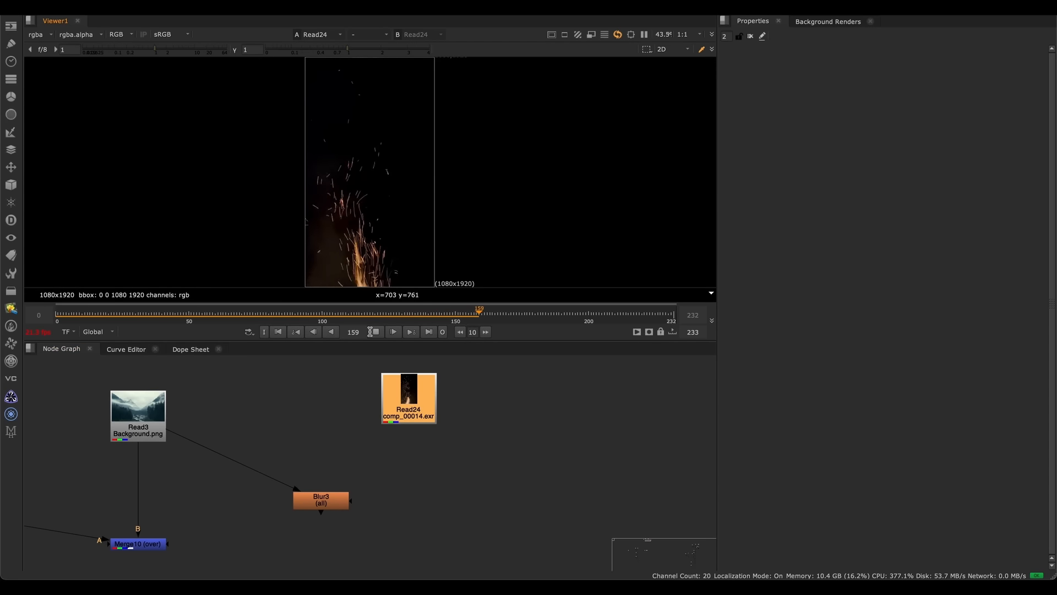
pyautogui.click(379, 332)
pyautogui.moveTo(308, 310); pyautogui.dragTo(109, 311)
pyautogui.click(424, 494)
pyautogui.moveTo(330, 460); pyautogui.dragTo(451, 453, button='middle')
pyautogui.moveTo(393, 420); pyautogui.dragTo(445, 427, button='middle')
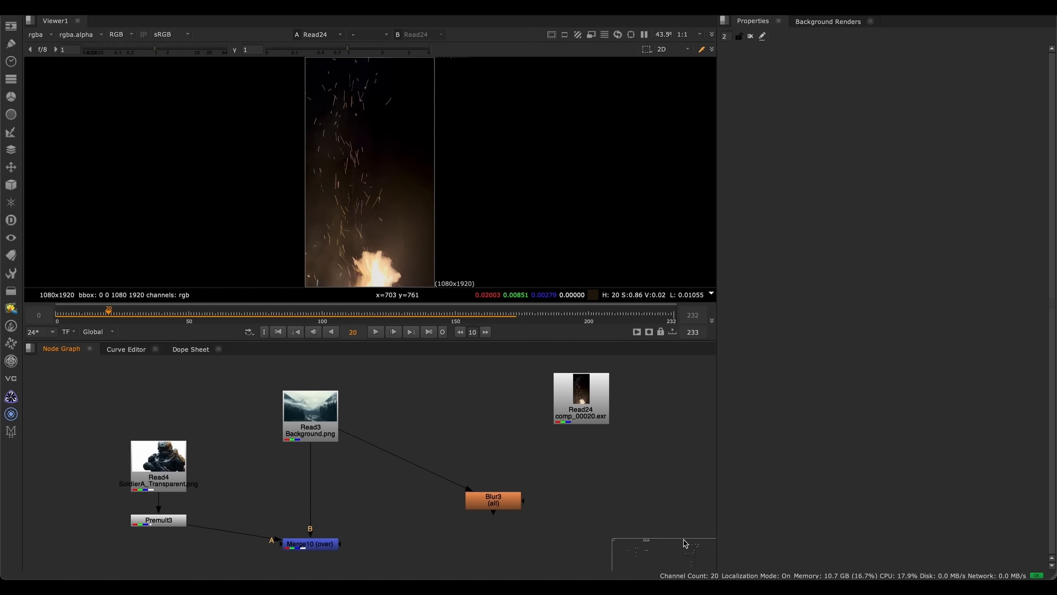
# Switch to After Effects, review the Background composition's settings without changing them, and return to Nuke
pyautogui.click(877, 557)
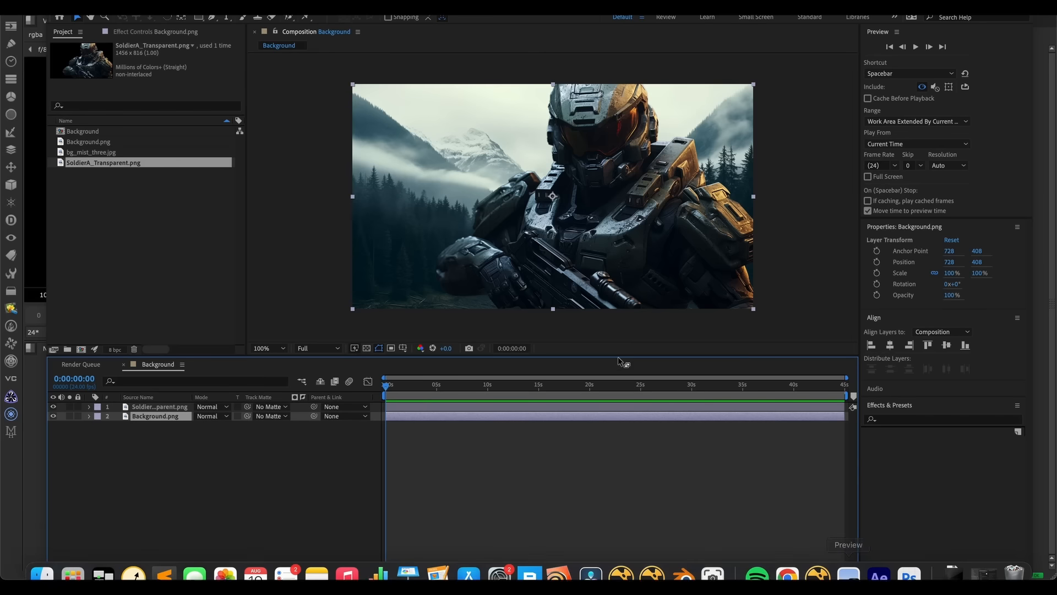
pyautogui.click(144, 6)
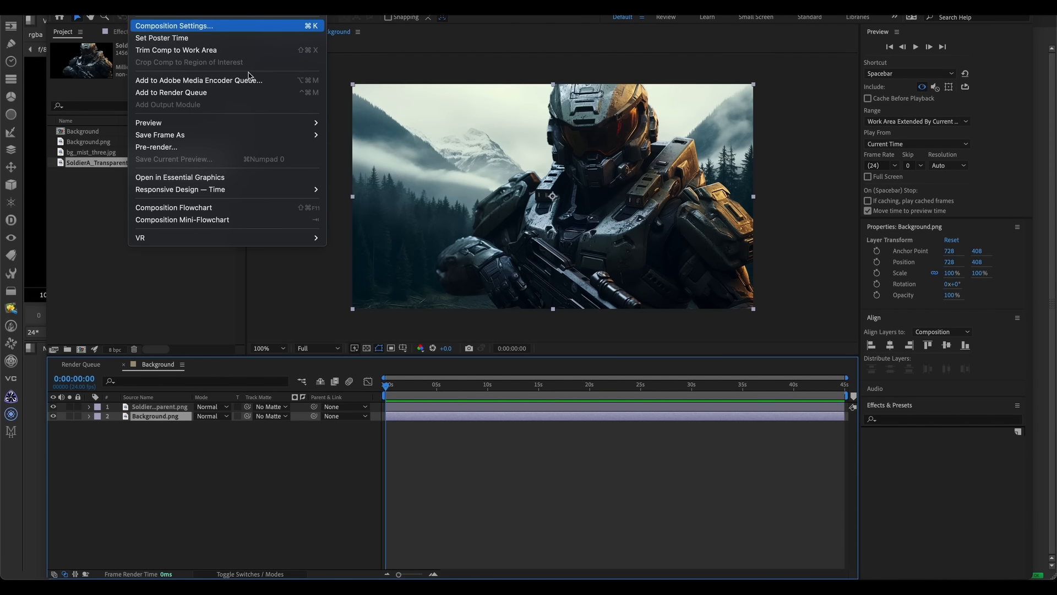
pyautogui.click(162, 25)
pyautogui.moveTo(518, 193); pyautogui.dragTo(584, 199)
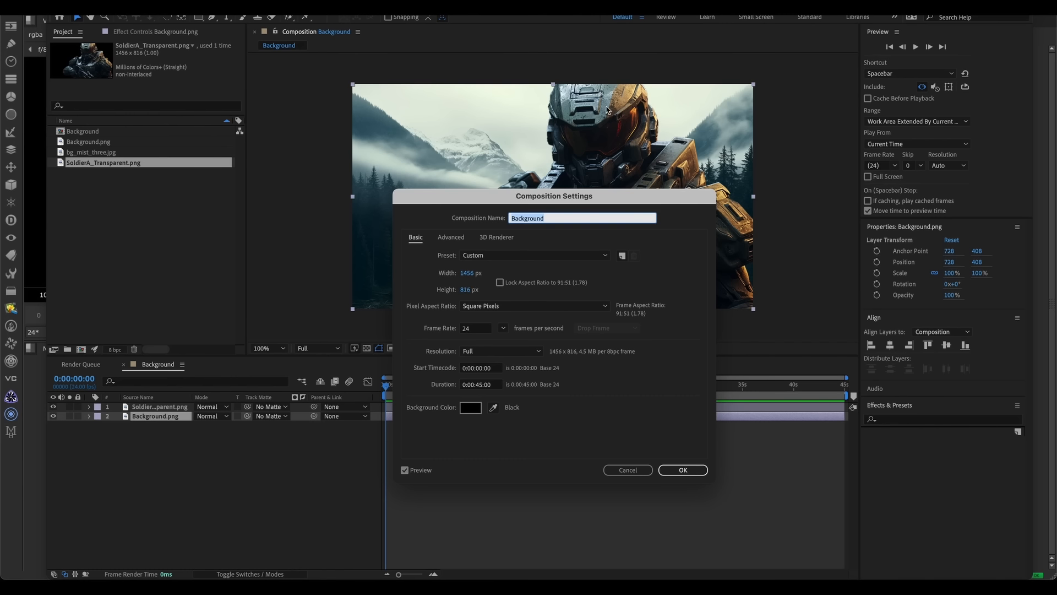
pyautogui.click(631, 471)
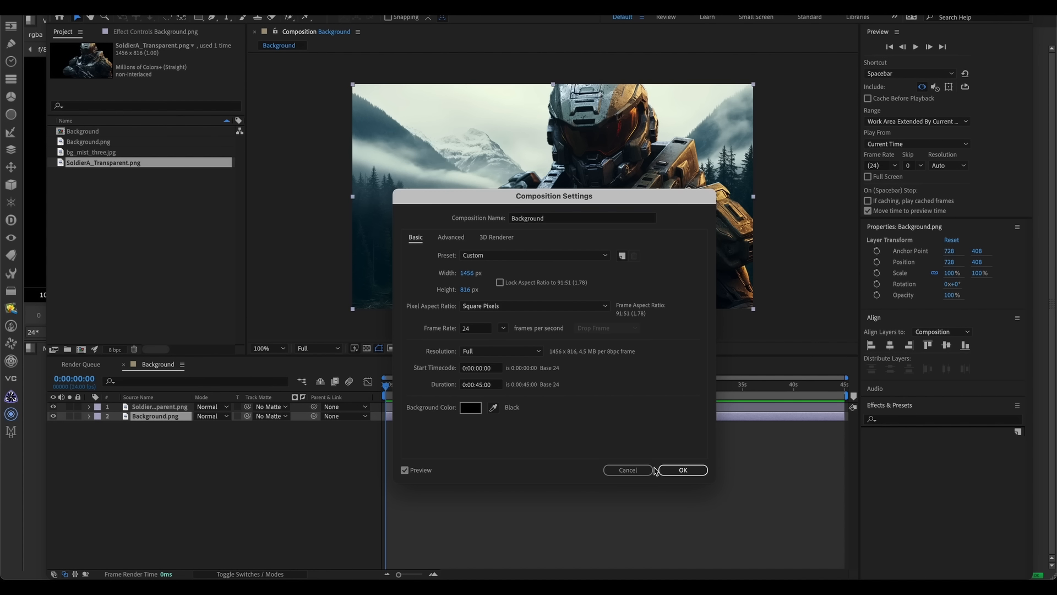
pyautogui.click(38, 415)
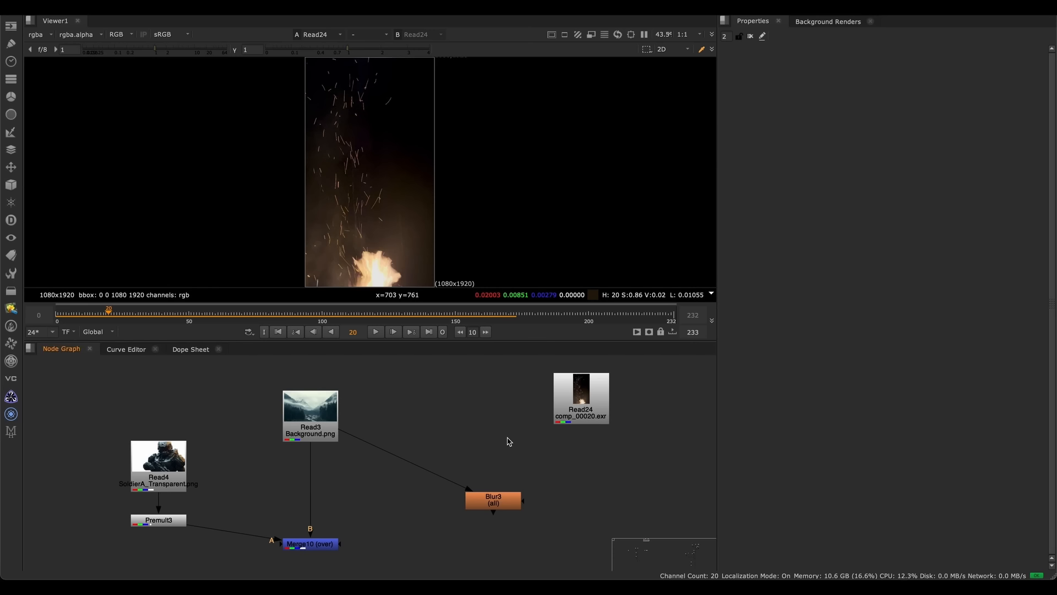
# Open the Project Settings to examine the frame range, fps and full size format
pyautogui.moveTo(508, 441); pyautogui.dragTo(481, 424, button='middle')
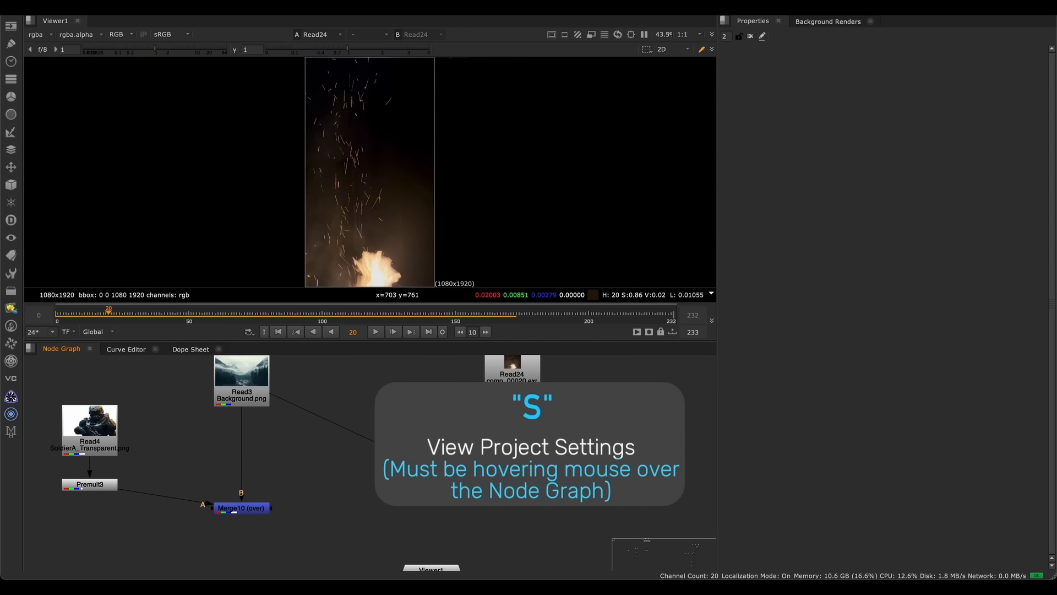
pyautogui.press('s')
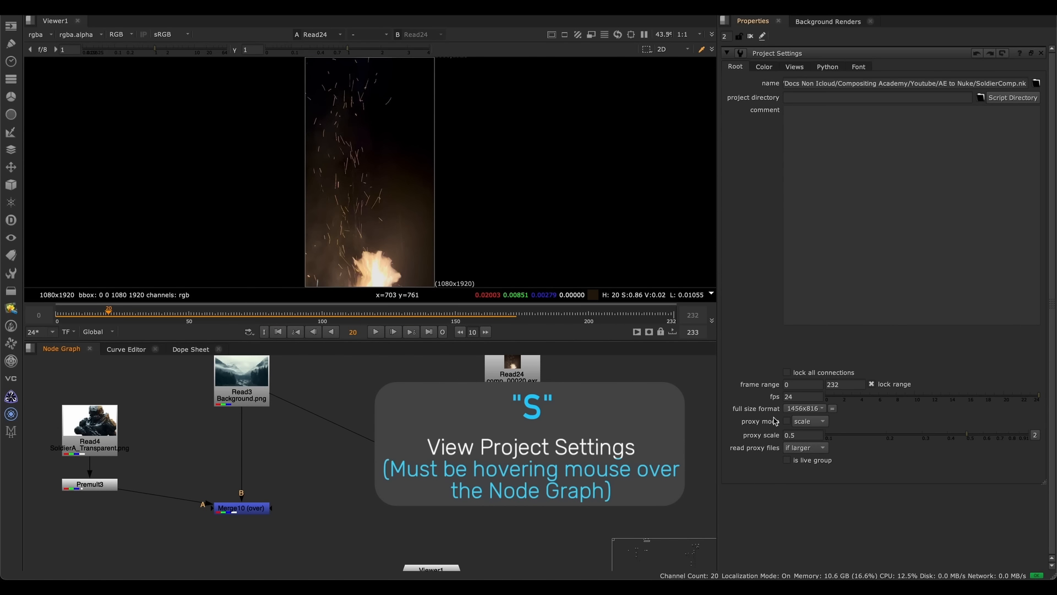
pyautogui.moveTo(655, 407); pyautogui.dragTo(682, 443, button='middle')
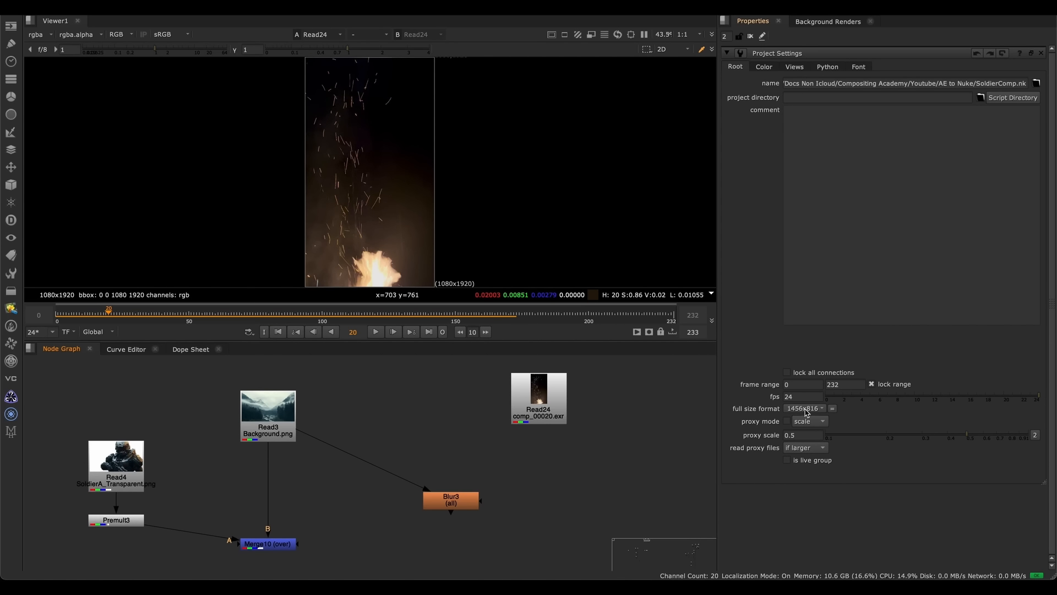
# View the Background.png Read node, inspect the resolution label at the image corner, and frame the whole image
pyautogui.click(280, 413)
pyautogui.moveTo(345, 433); pyautogui.dragTo(422, 432, button='middle')
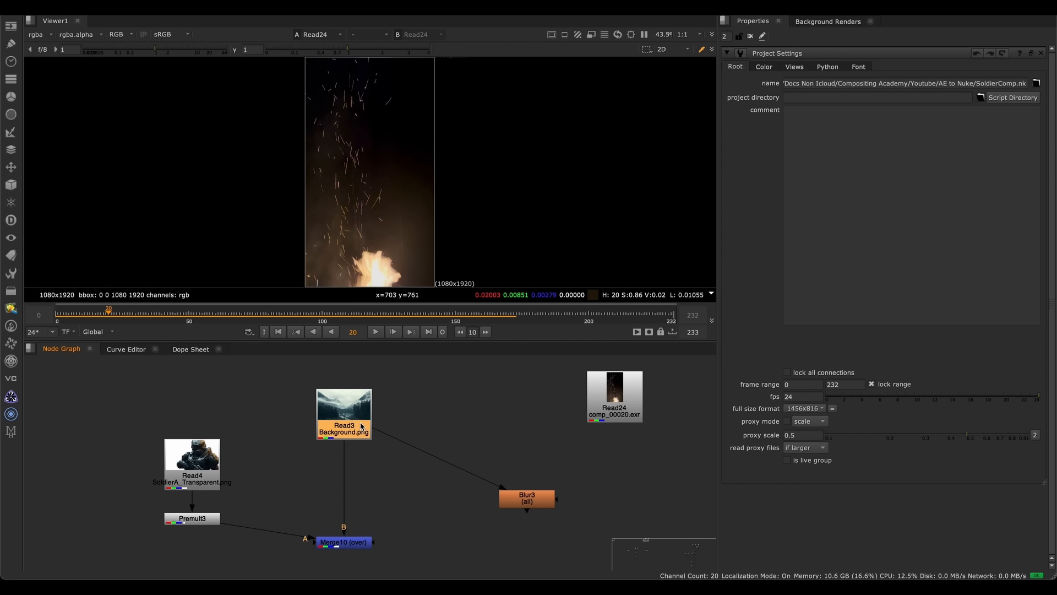
pyautogui.moveTo(359, 426); pyautogui.dragTo(359, 424)
pyautogui.press('1')
pyautogui.scroll(4, 538, 236)
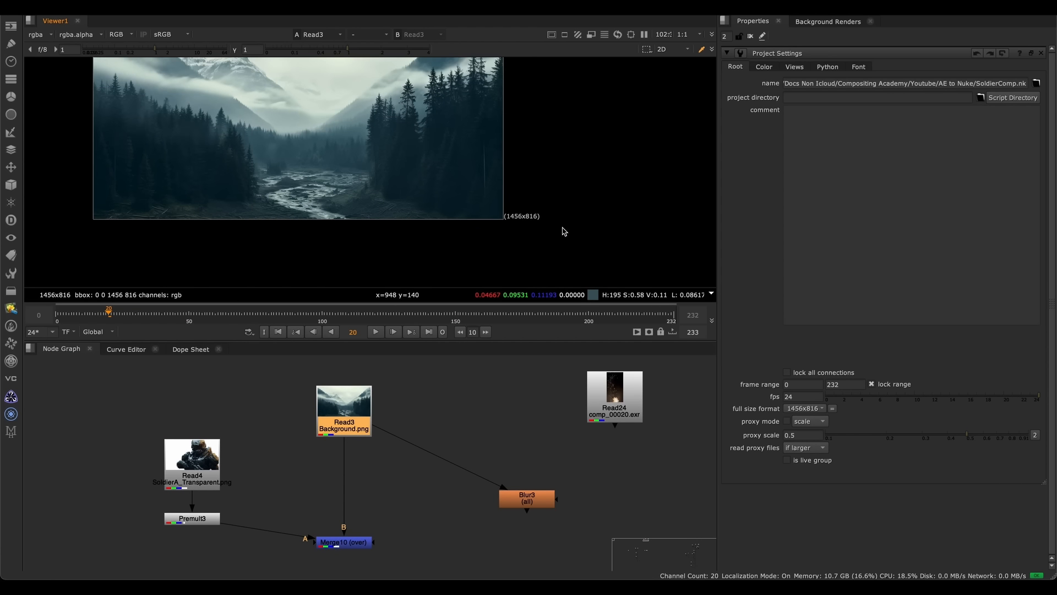
pyautogui.scroll(8, 561, 233)
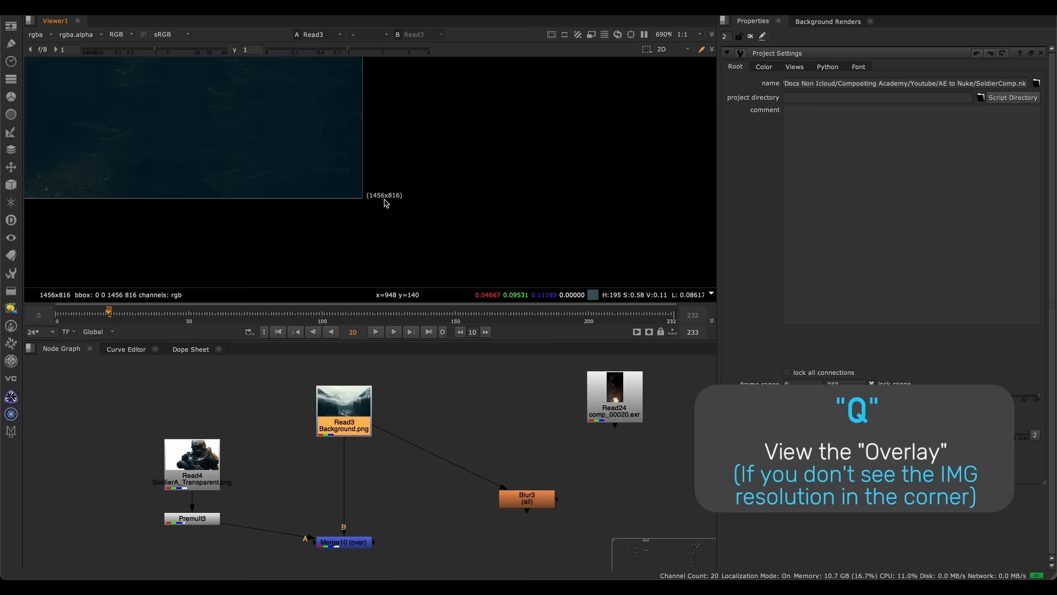
pyautogui.press('f')
# View the SoldierA_Transparent.png Read node to check its resolution, and return the Viewer to Background.png
pyautogui.click(216, 475)
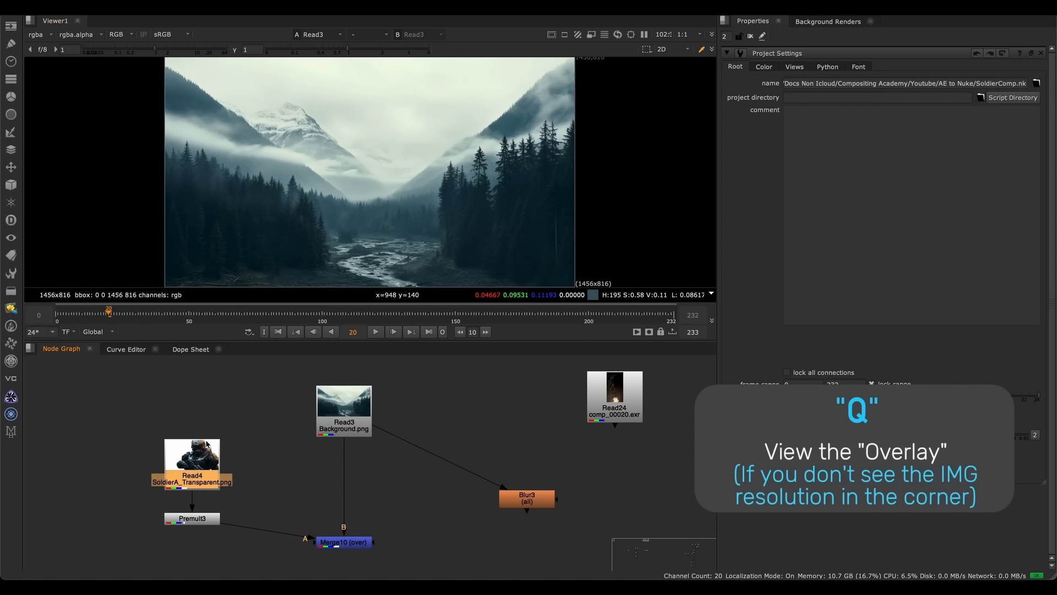
pyautogui.press('1')
pyautogui.click(230, 428)
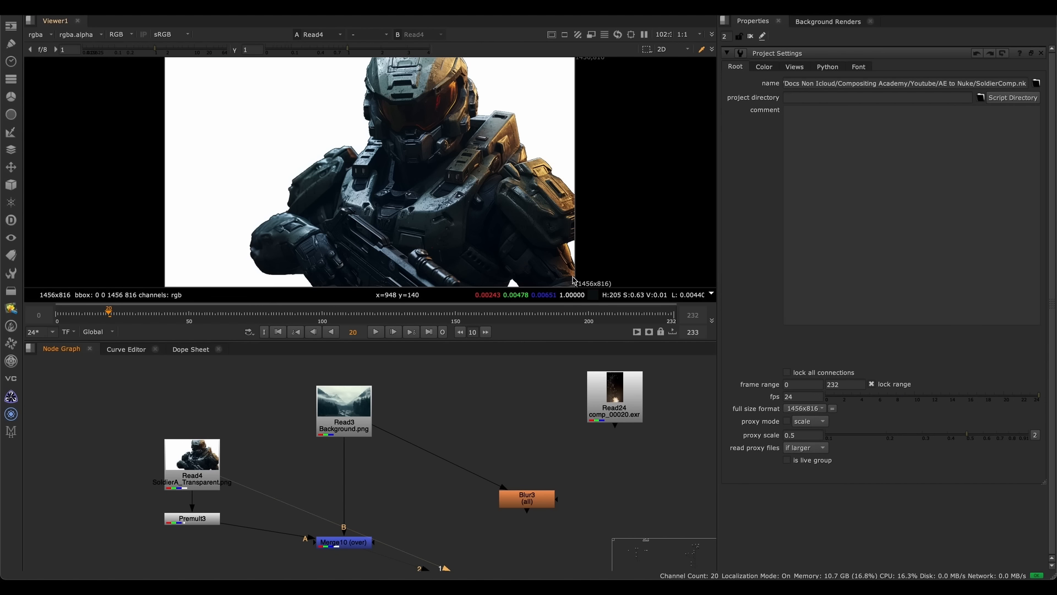
pyautogui.click(352, 413)
pyautogui.press('1')
pyautogui.click(583, 437)
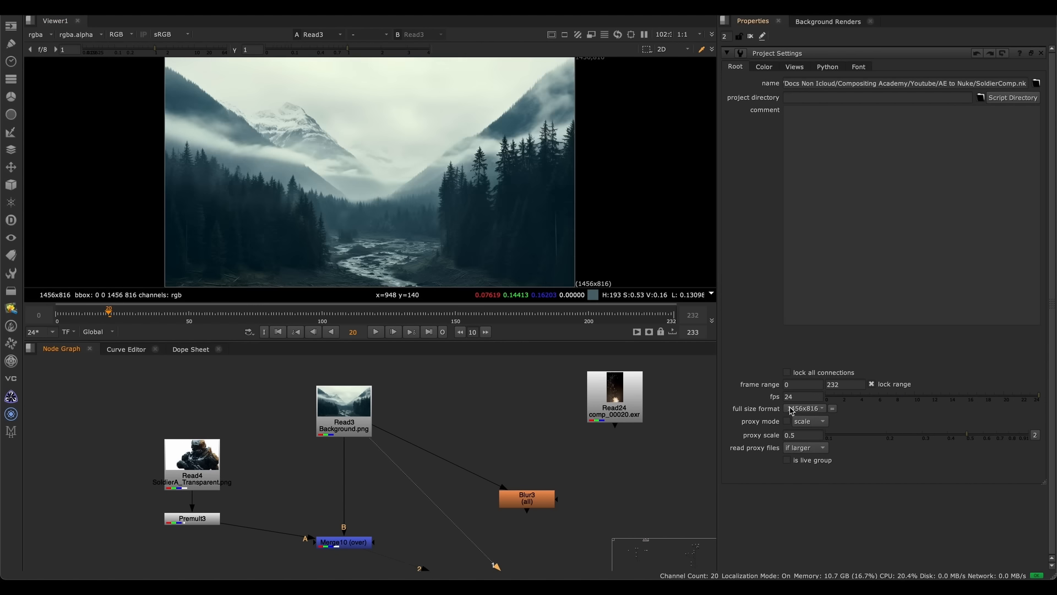
# Choose 1456x816 as the project's full size format
pyautogui.click(810, 412)
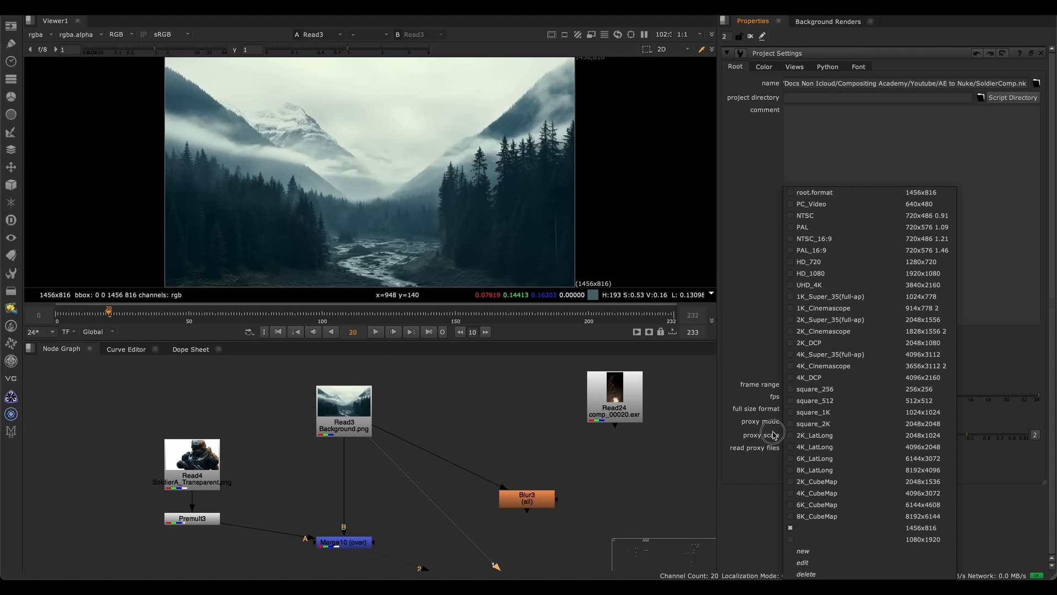
pyautogui.click(826, 527)
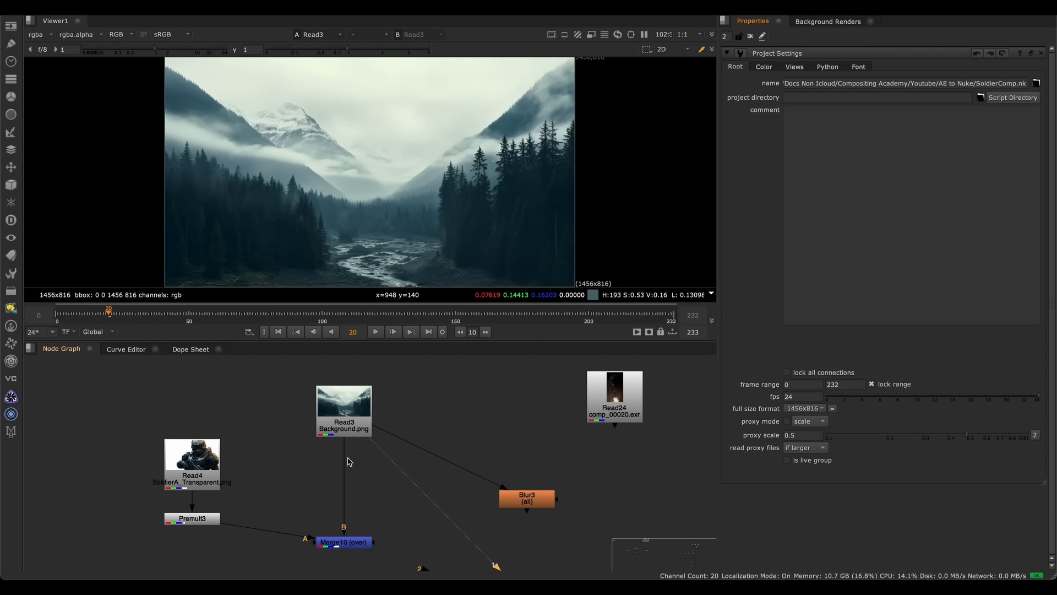
pyautogui.click(808, 408)
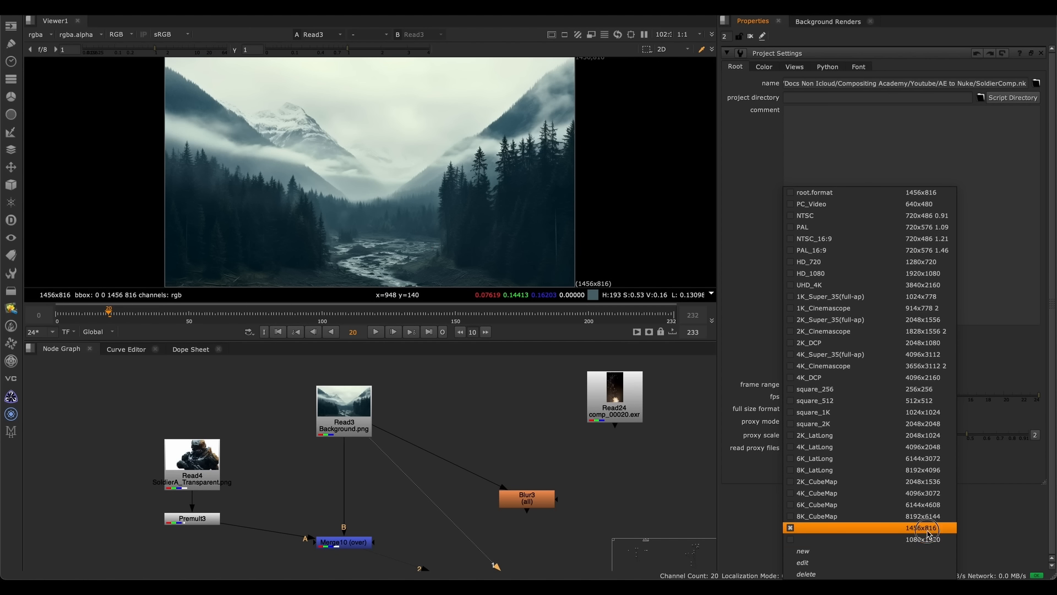
pyautogui.click(903, 527)
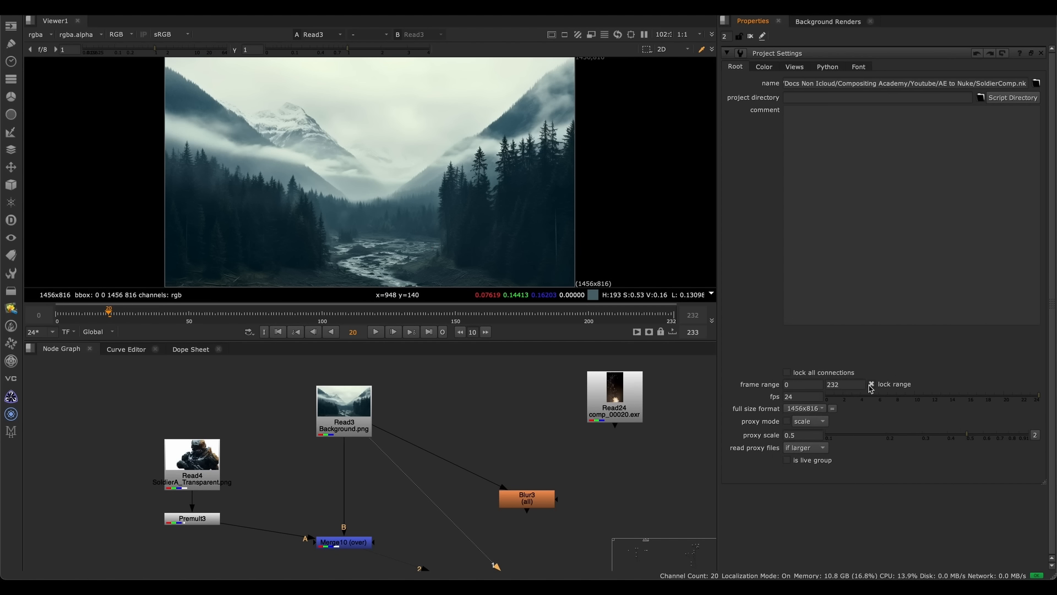
# Compare the Merge10 composite with Background.png in the Viewer, finishing on the Merge10 output
pyautogui.moveTo(440, 451); pyautogui.dragTo(513, 434, button='middle')
pyautogui.moveTo(458, 467)
pyautogui.mouseDown(button='middle')
pyautogui.moveTo(446, 434)
pyautogui.moveTo(475, 470)
pyautogui.mouseUp(button='middle')
pyautogui.click(419, 500)
pyautogui.press('1')
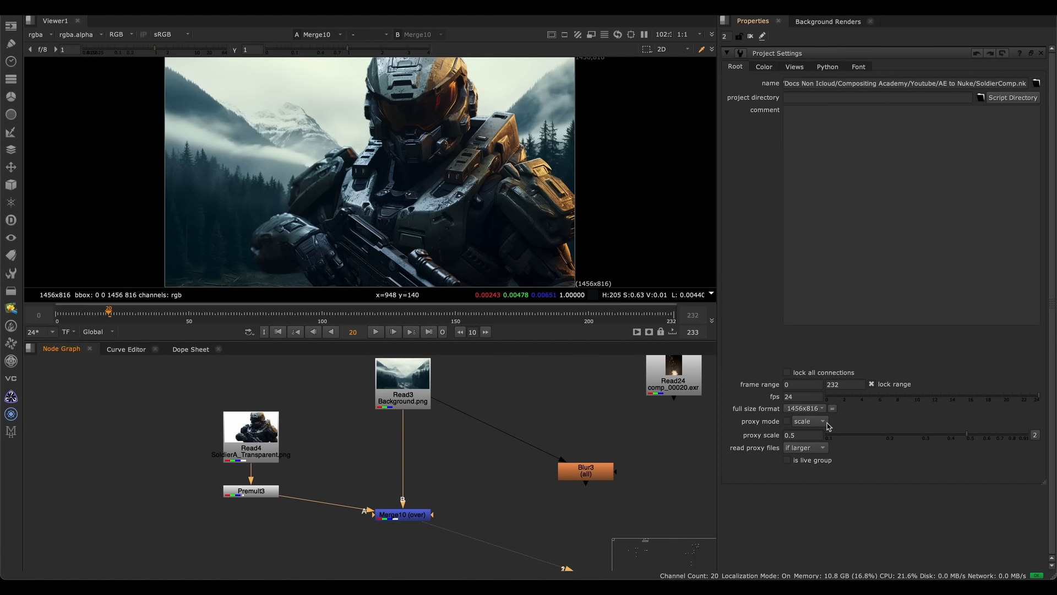
pyautogui.moveTo(468, 416); pyautogui.dragTo(477, 463, button='middle')
pyautogui.click(434, 433)
pyautogui.press('1')
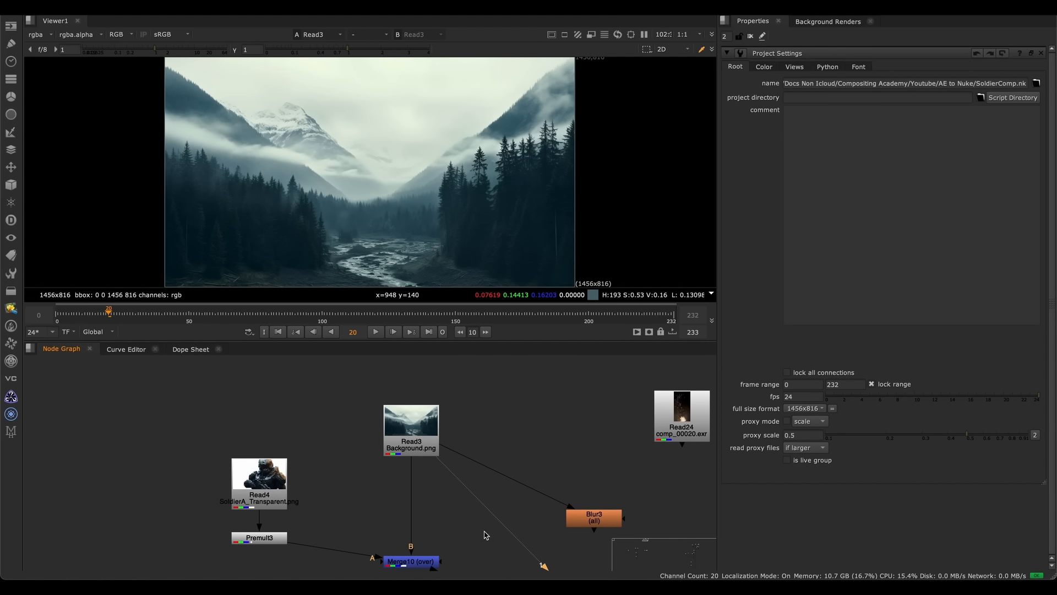
pyautogui.moveTo(484, 534); pyautogui.dragTo(477, 523, button='middle')
pyautogui.click(411, 561)
pyautogui.press('1')
pyautogui.moveTo(578, 484); pyautogui.dragTo(572, 435, button='middle')
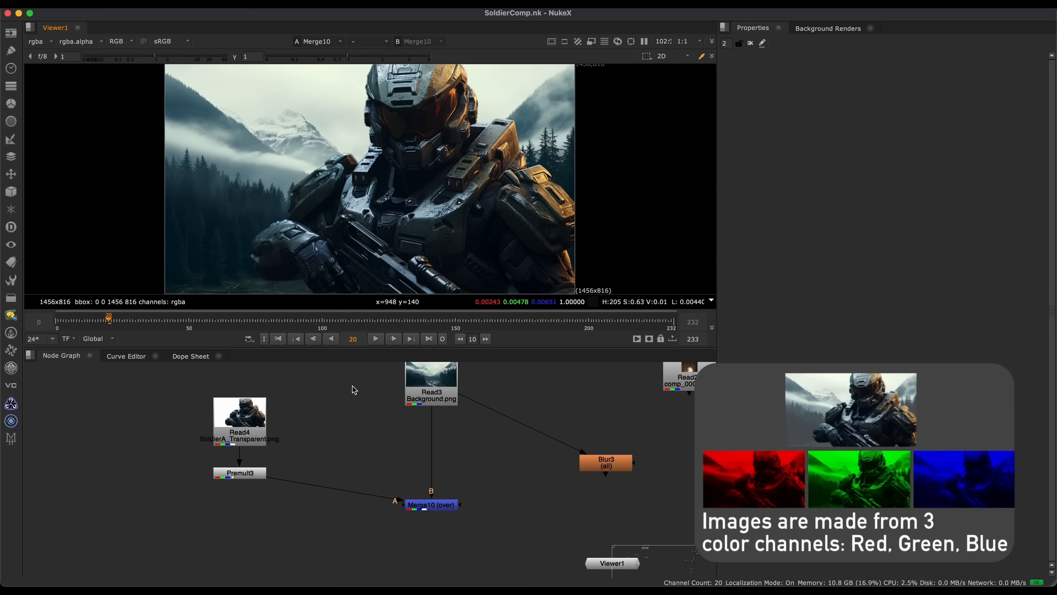
# View the Merge10 output and toggle between its red channel and full RGB, ending on the red channel
pyautogui.click(448, 502)
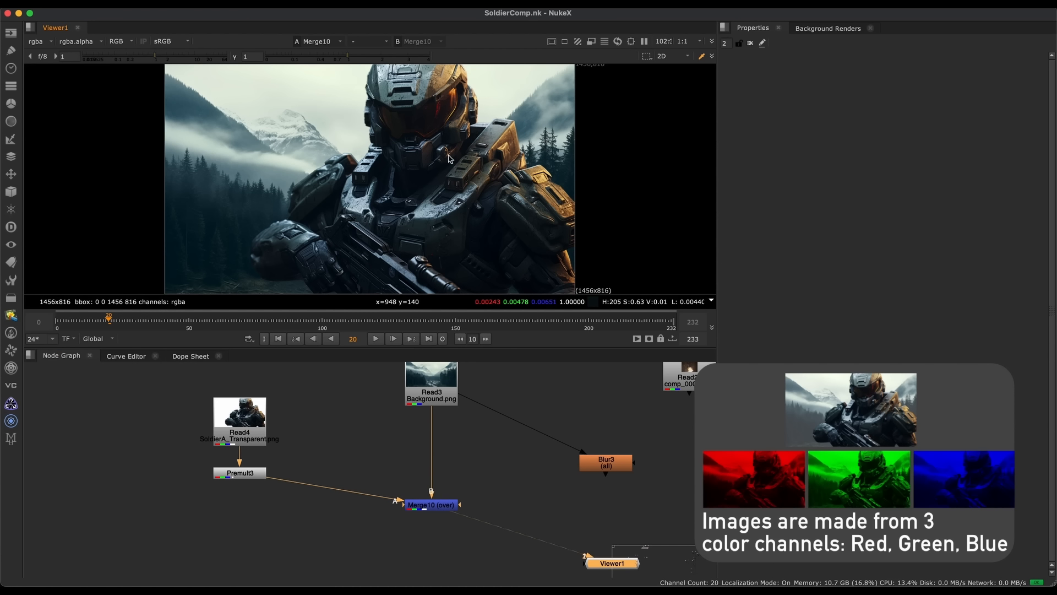
pyautogui.press('r')
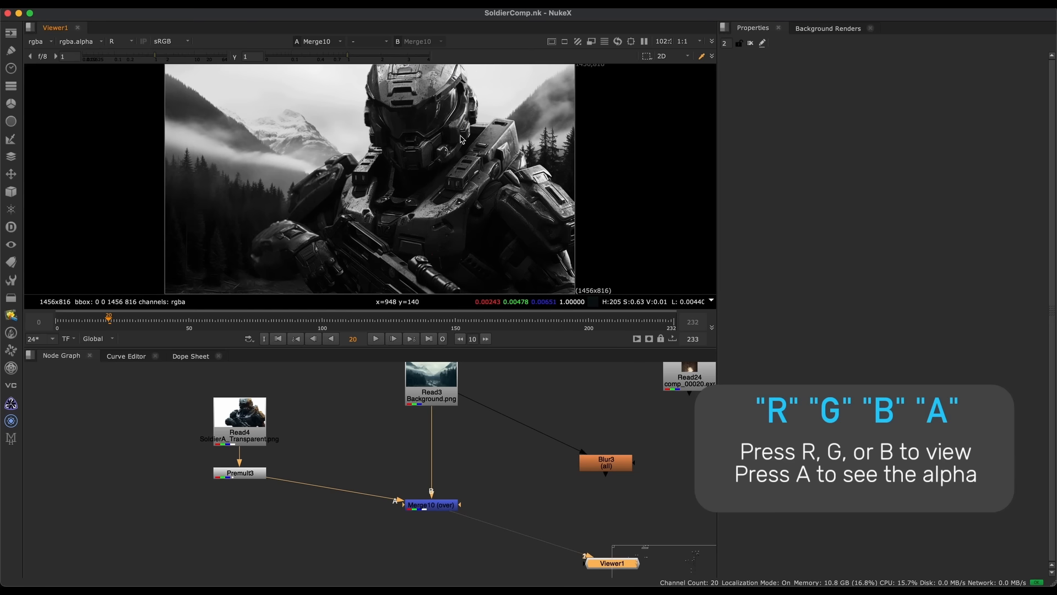
pyautogui.press('r')
pyautogui.press('r')
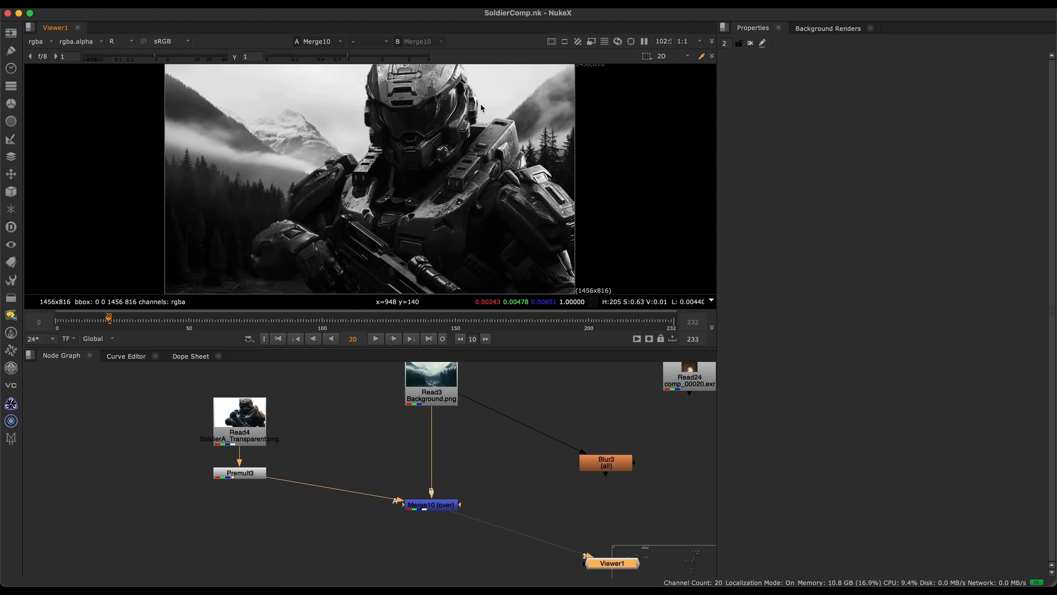
pyautogui.press('r')
pyautogui.press('r')
# Inspect the soldier's helmet and armour up close, comparing the red channel with full RGB and ending on red
pyautogui.scroll(5, 438, 110)
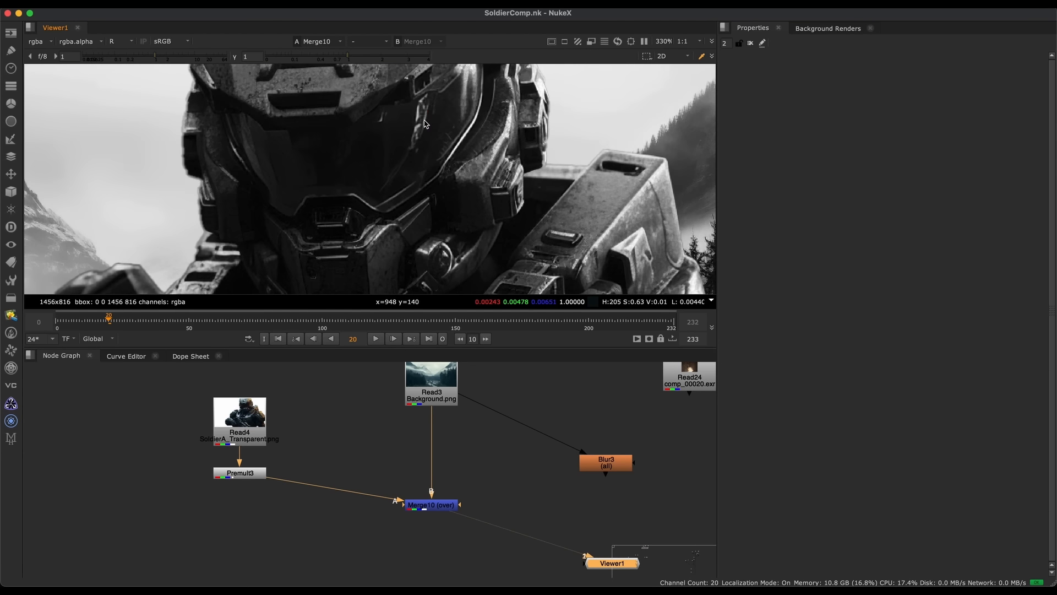
pyautogui.press('r')
pyautogui.scroll(-4, 362, 216)
pyautogui.scroll(5, 382, 224)
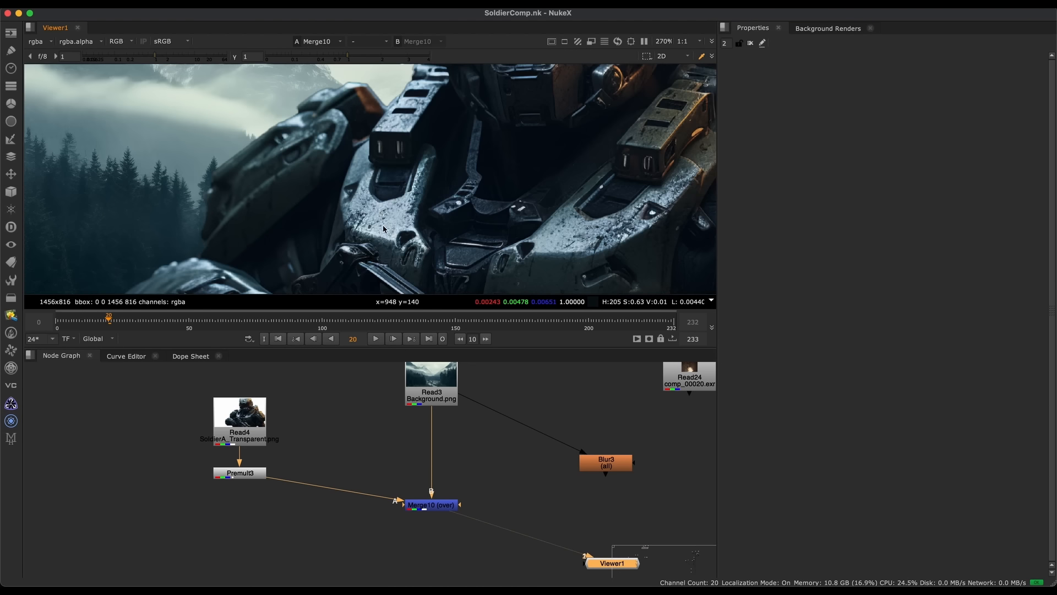
pyautogui.press('r')
pyautogui.scroll(-3, 385, 187)
pyautogui.press('r')
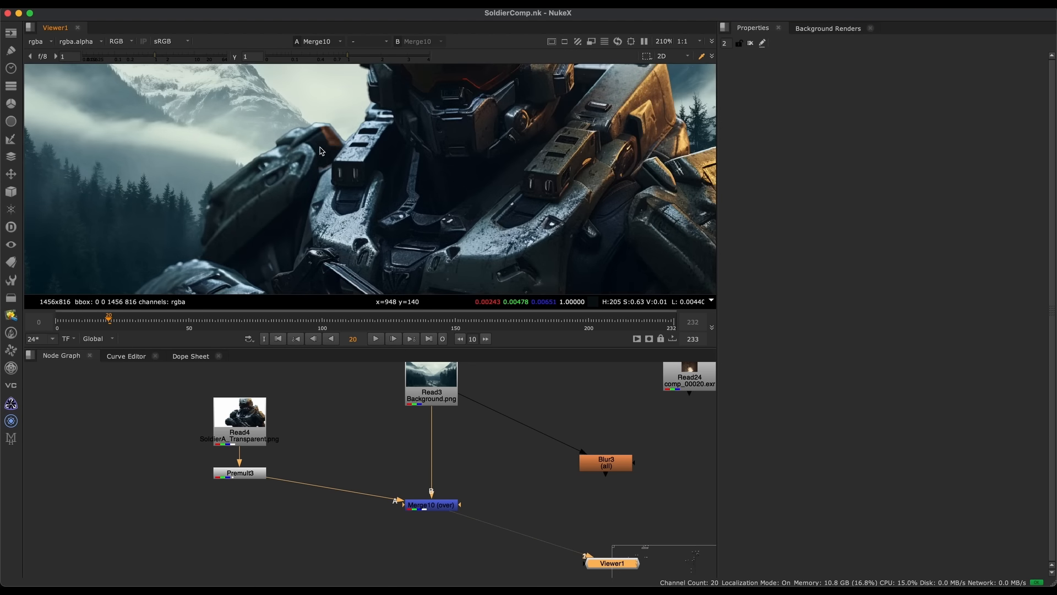
pyautogui.press('r')
pyautogui.scroll(2, 325, 148)
pyautogui.press('r')
pyautogui.press('r')
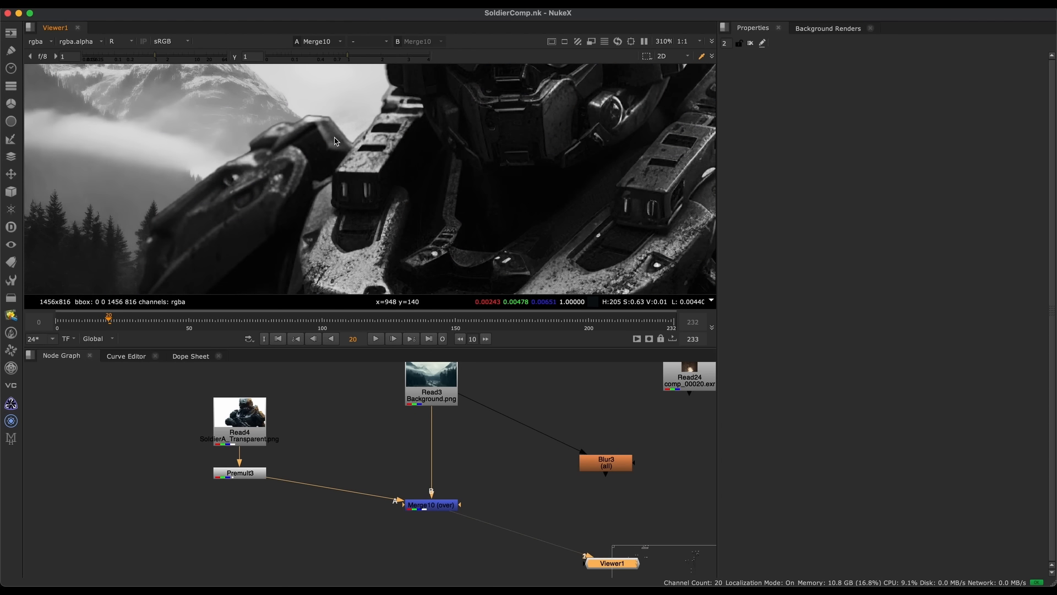
# Switch the Merge10 composite from the red channel to its green channel and view the wider frame
pyautogui.press('r')
pyautogui.scroll(-3, 358, 176)
pyautogui.press('g')
pyautogui.scroll(-3, 371, 204)
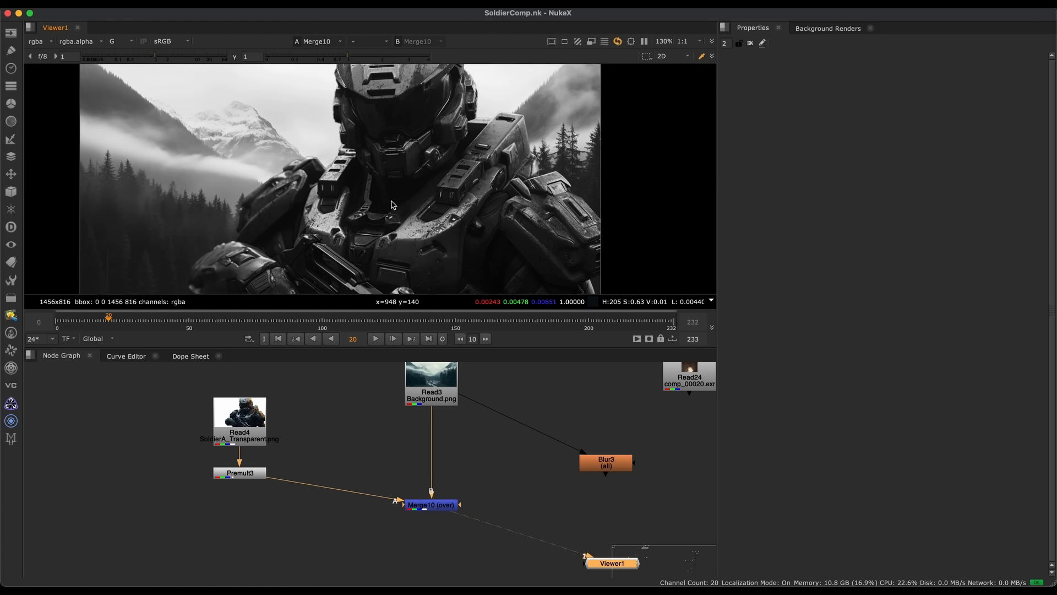
# Compare the composite's blue channel with full RGB around the soldier's armour, ending on full RGB
pyautogui.press('b')
pyautogui.press('b')
pyautogui.press('b')
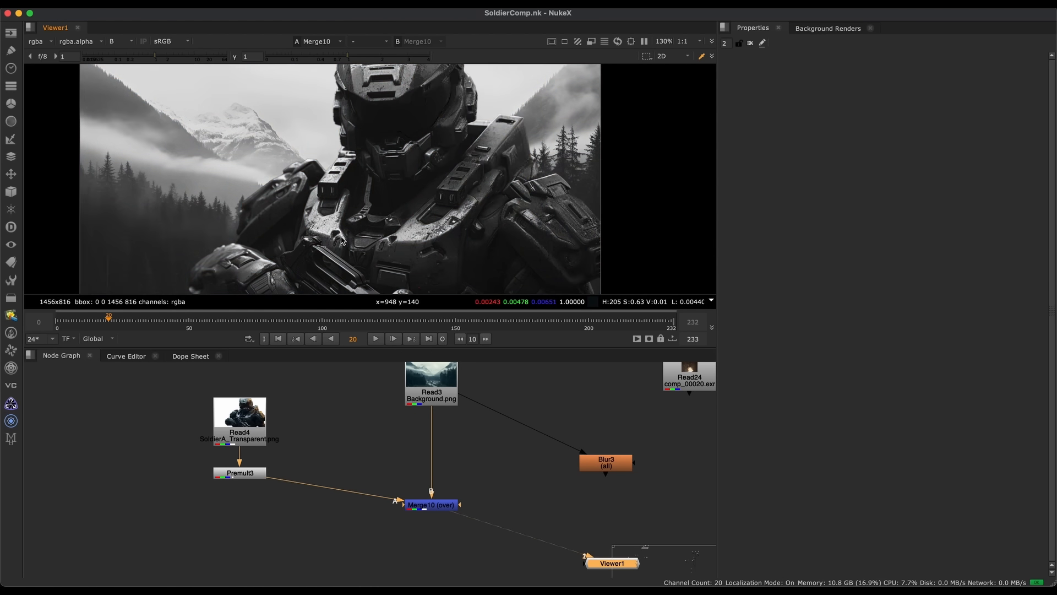
pyautogui.press('b')
pyautogui.moveTo(359, 219); pyautogui.dragTo(376, 193, button='middle')
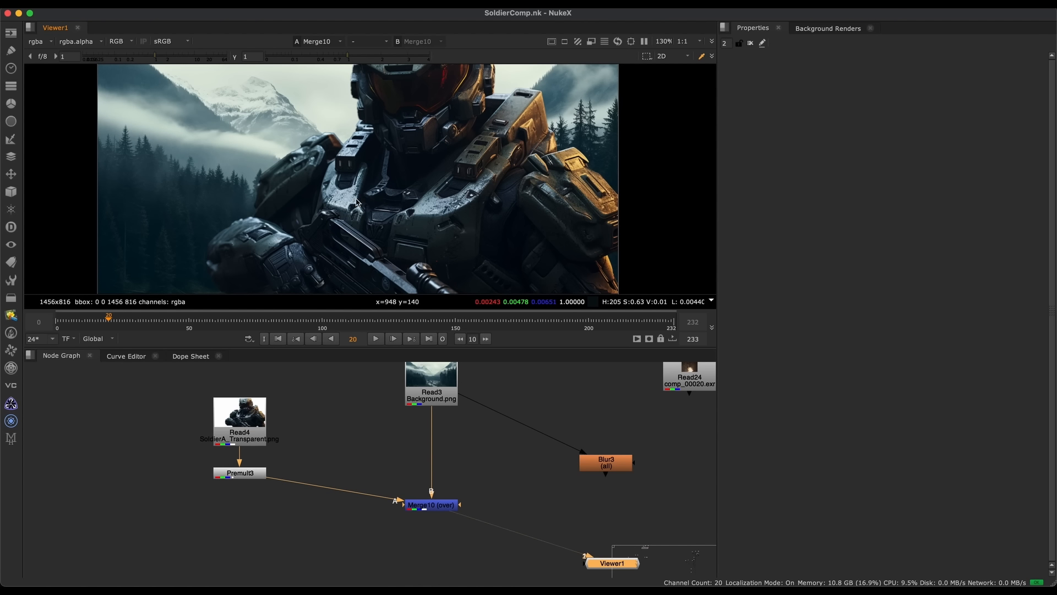
pyautogui.press('b')
pyautogui.press('b')
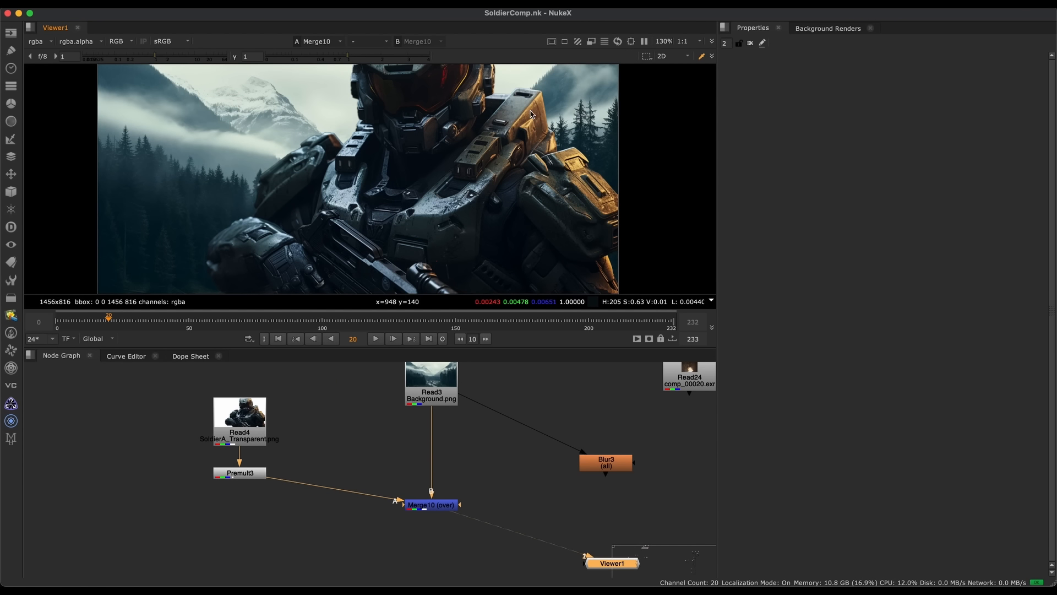
pyautogui.press('b')
pyautogui.press('b')
pyautogui.press('b')
pyautogui.press('b')
pyautogui.press('b')
pyautogui.press('b')
# Inspect the Merge10 composite's alpha channel and return to full RGB
pyautogui.scroll(-2, 394, 173)
pyautogui.press('a')
pyautogui.press('a')
pyautogui.press('a')
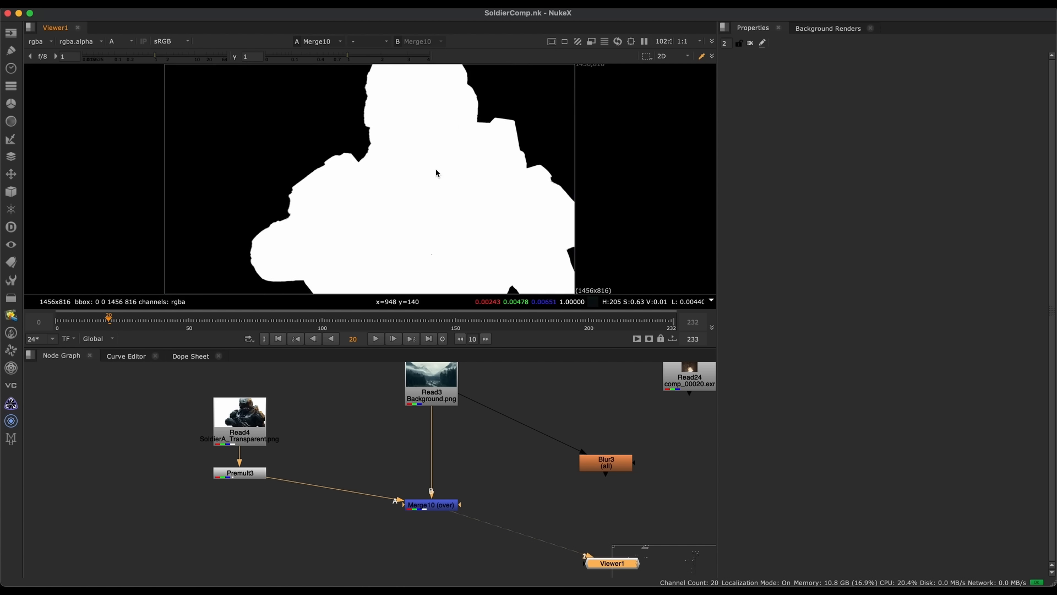
pyautogui.press('a')
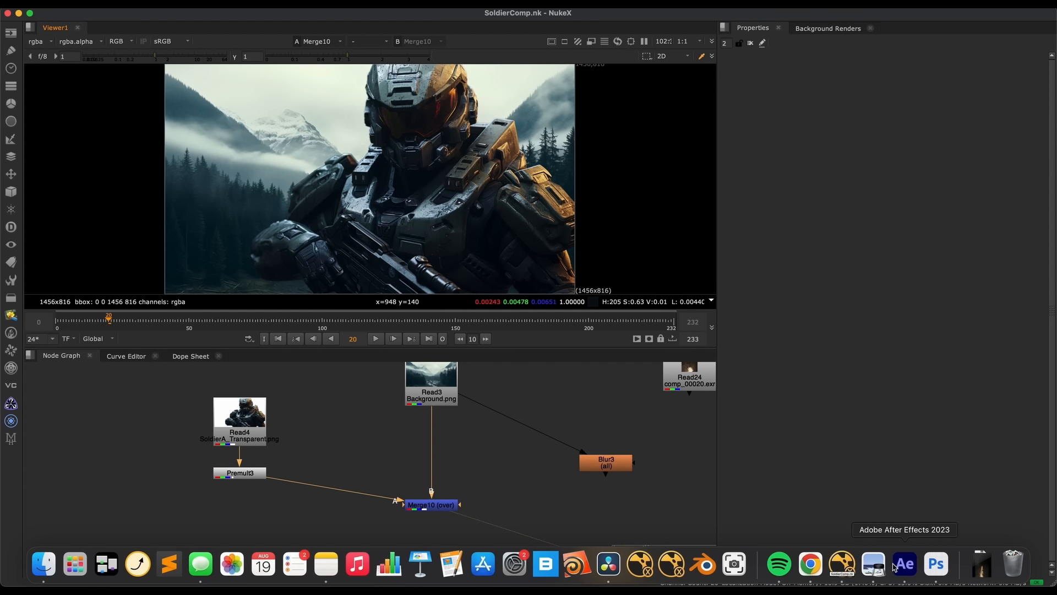
# Switch to After Effects and draw a closed Pen mask around the soldier's helmet on the SoldierA_Transparent.png layer
pyautogui.click(896, 564)
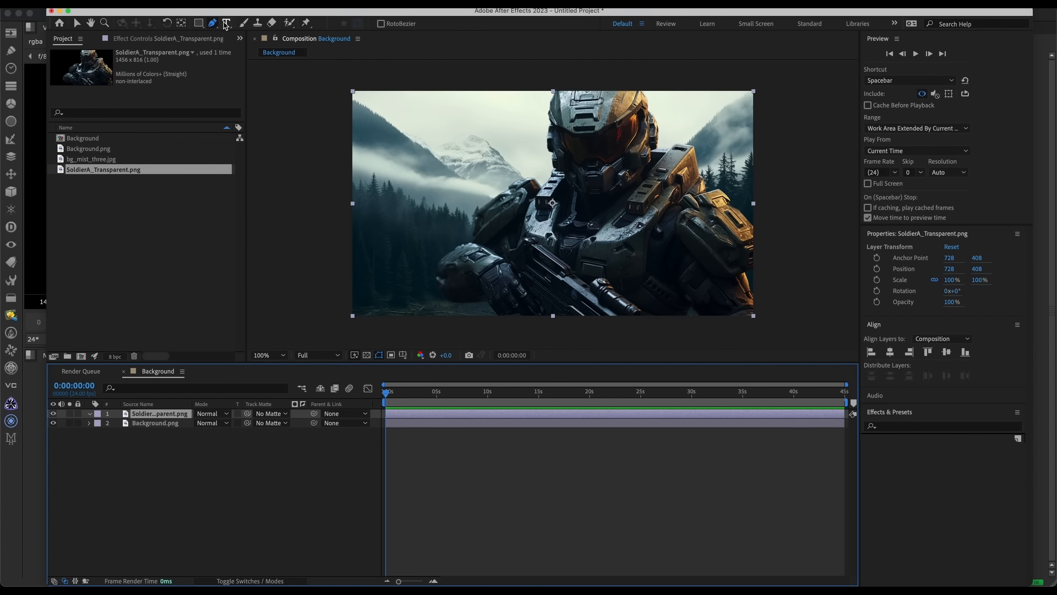
pyautogui.click(549, 84)
pyautogui.click(559, 181)
pyautogui.click(596, 201)
pyautogui.click(633, 190)
pyautogui.click(655, 163)
pyautogui.click(675, 120)
pyautogui.click(657, 90)
pyautogui.click(599, 72)
pyautogui.click(549, 85)
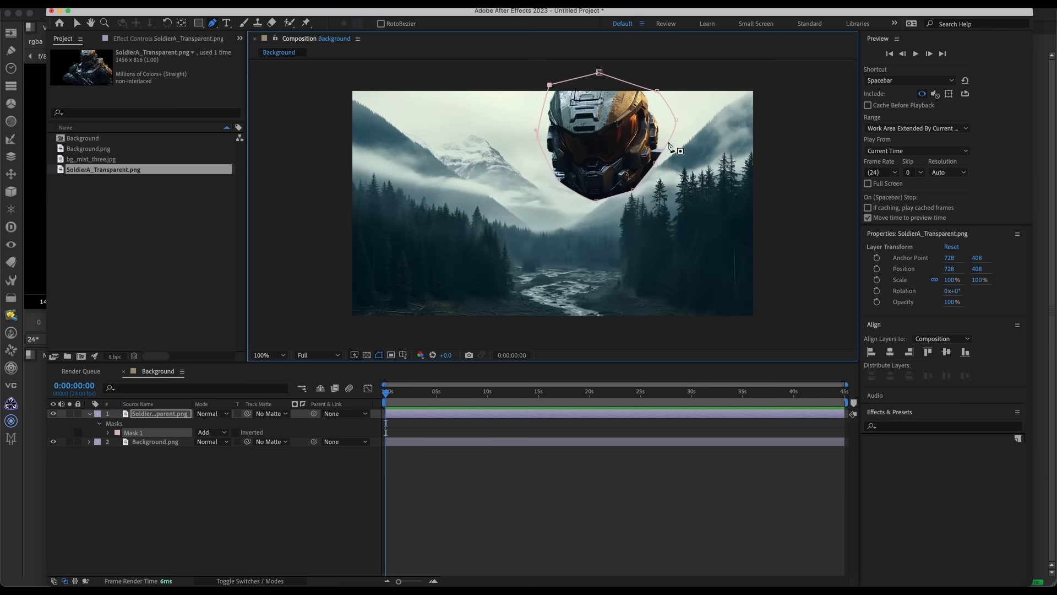
# Return to Nuke, view the Premult3 output, check its alpha channel and go back to full RGB
pyautogui.click(42, 278)
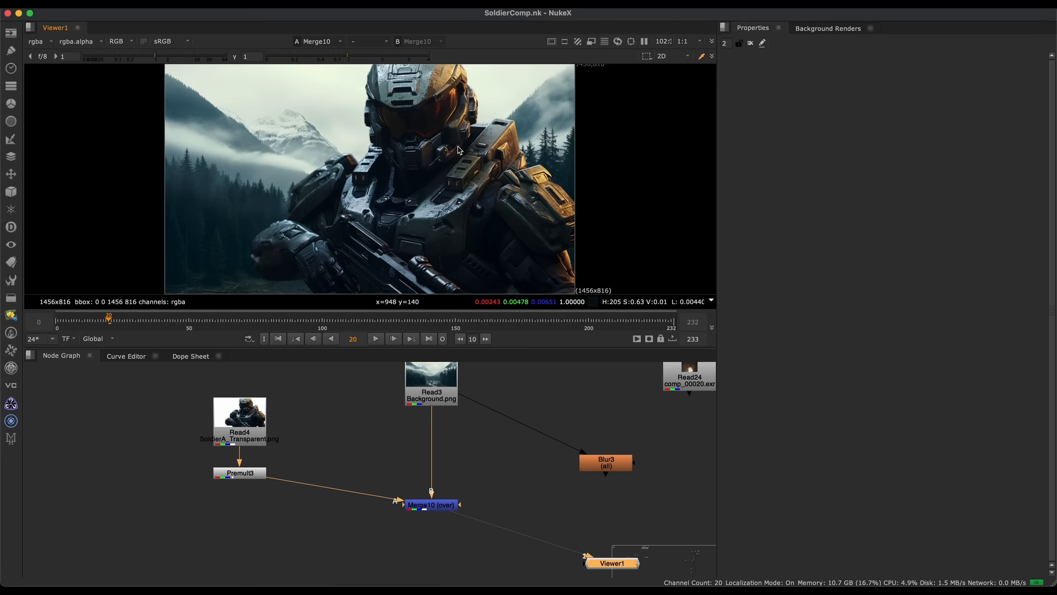
pyautogui.click(385, 435)
pyautogui.press('1')
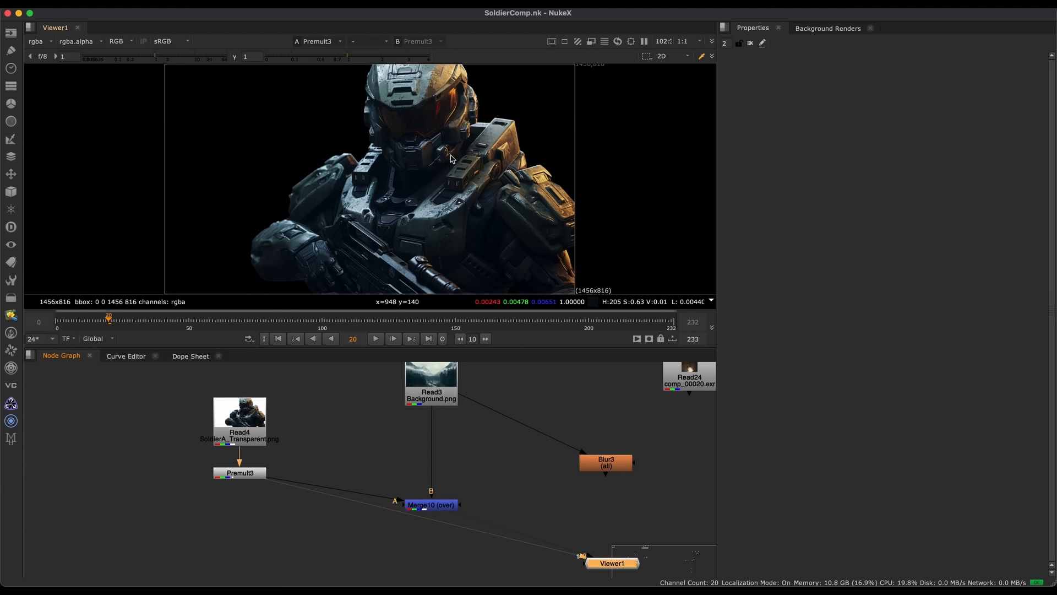
pyautogui.press('a')
pyautogui.press('a')
pyautogui.scroll(3, 358, 461)
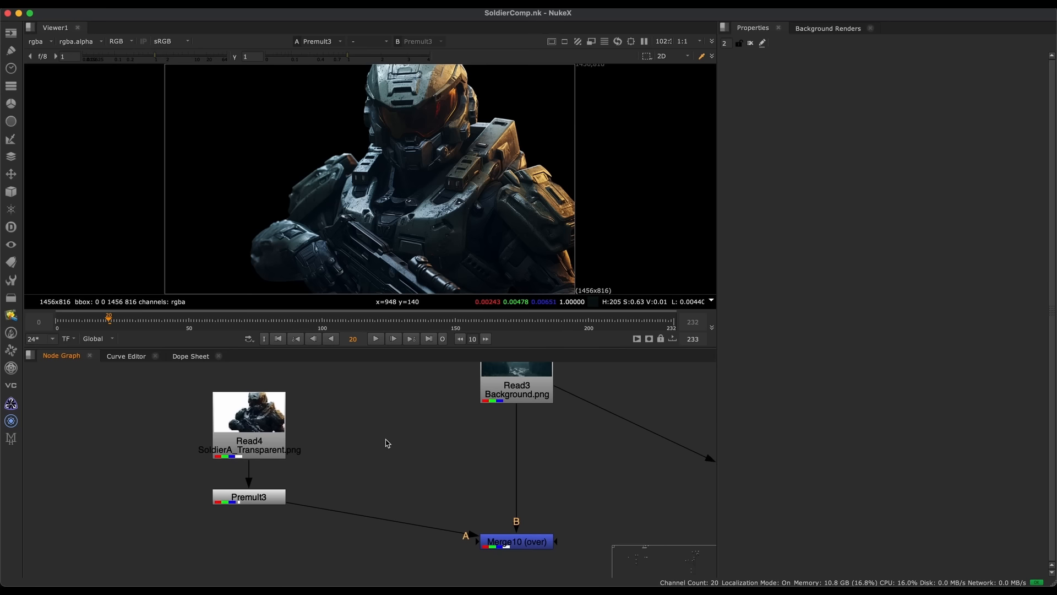
# Add an unconnected Roto node between the Read4 and Read3 branches and deselect it
pyautogui.press('Tab')
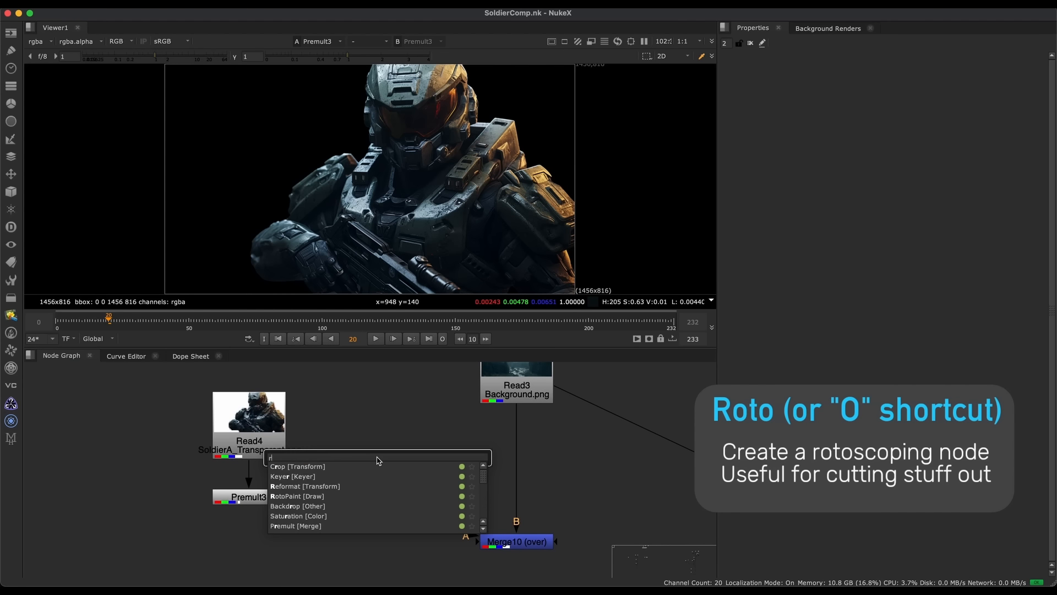
pyautogui.write('roto')
pyautogui.press('Return')
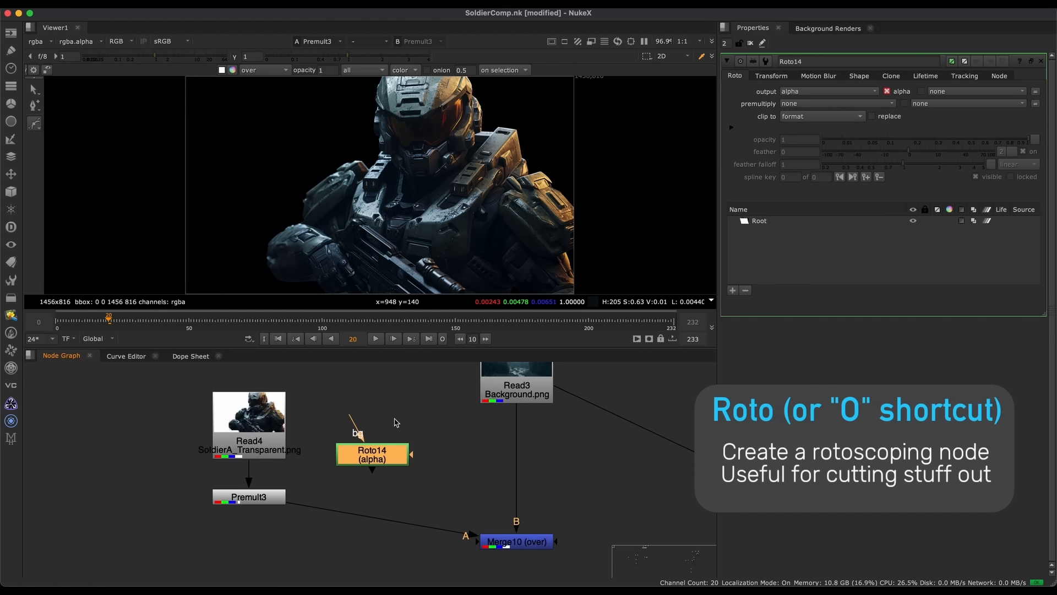
pyautogui.moveTo(392, 459); pyautogui.dragTo(387, 442)
pyautogui.click(433, 475)
pyautogui.click(448, 456)
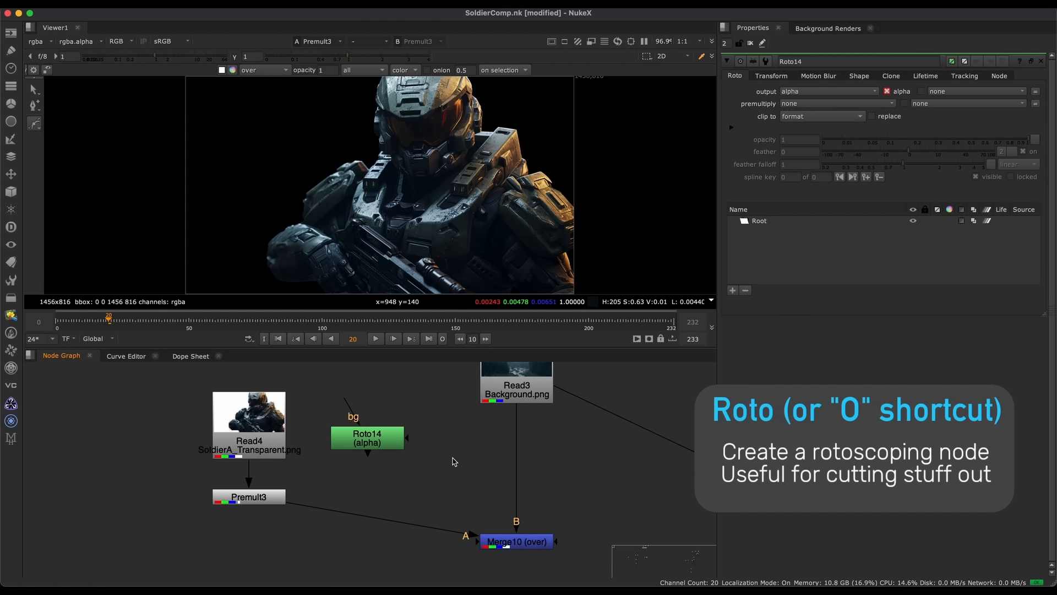
# Create a second Roto node, delete it, and shift the remaining Roto node slightly toward the Read3 branch
pyautogui.press('o')
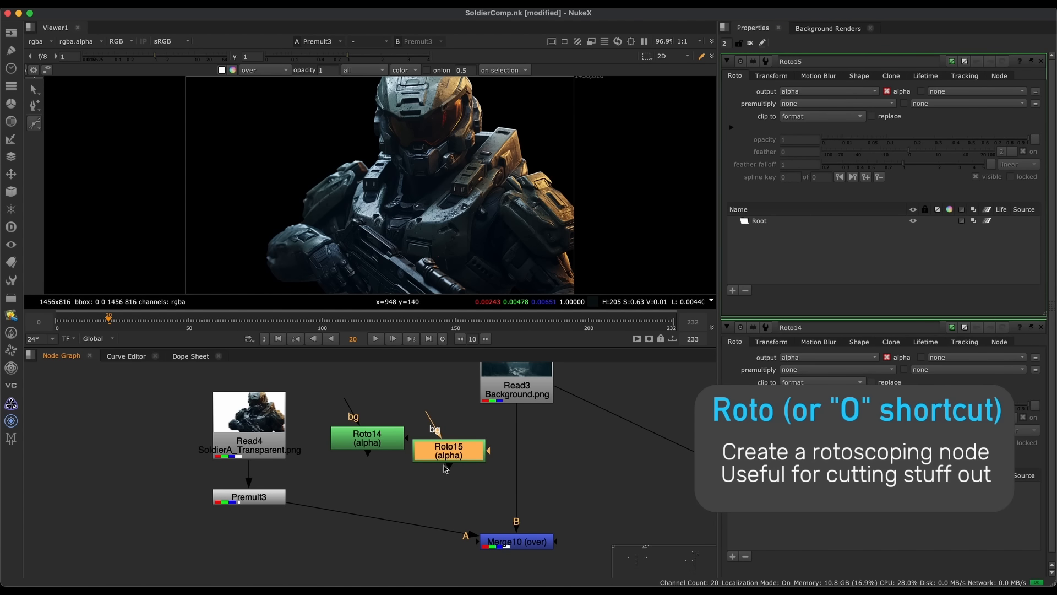
pyautogui.press('Delete')
pyautogui.click(385, 438)
pyautogui.moveTo(388, 441); pyautogui.dragTo(410, 449)
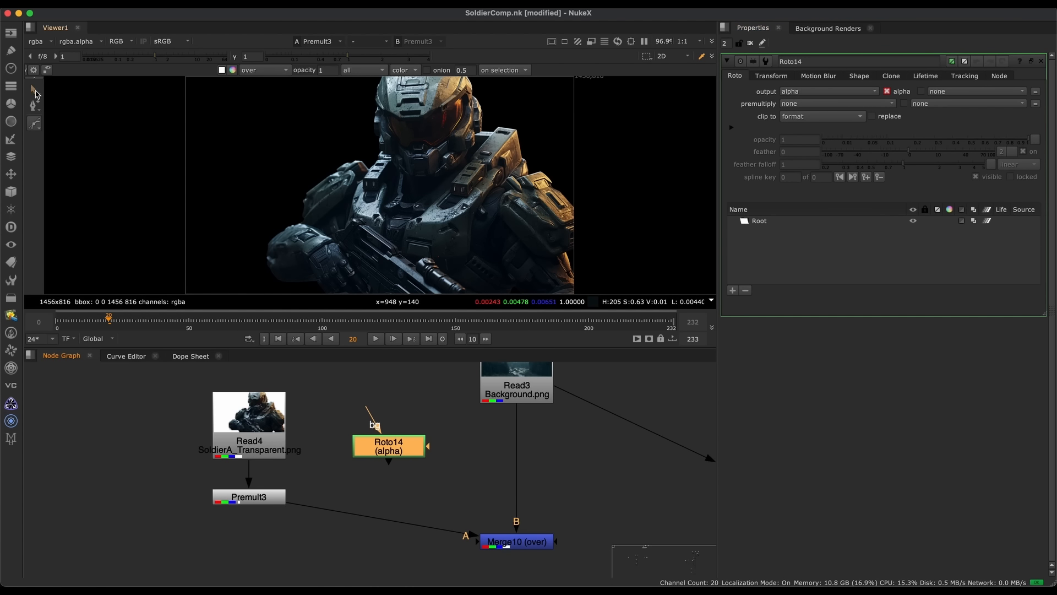
# Toggle the Viewer overlay off and on over the soldier image, leaving the overlay visible
pyautogui.scroll(-2, 333, 154)
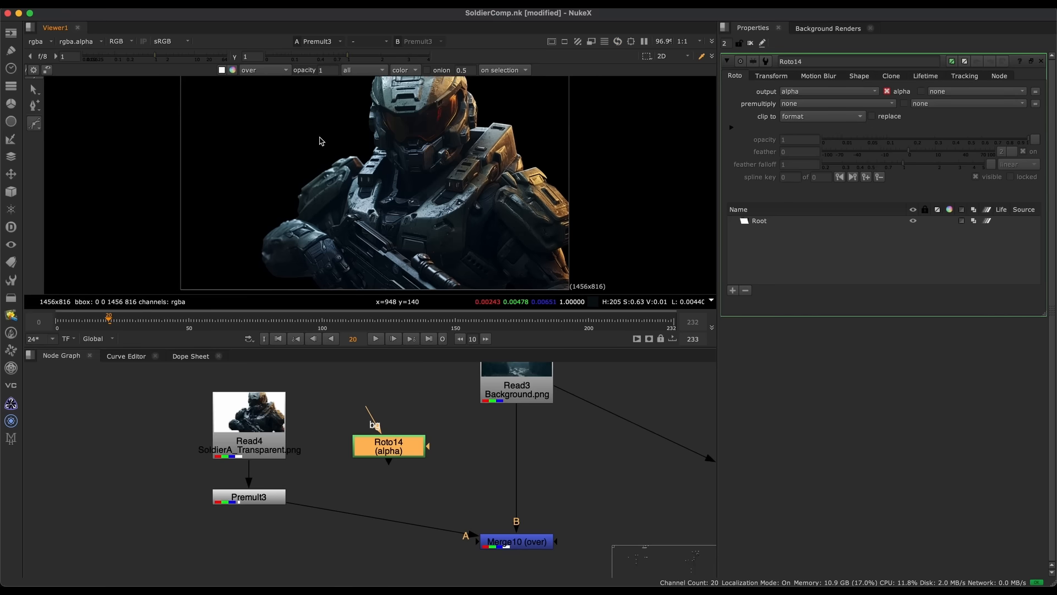
pyautogui.press('o')
pyautogui.press('q')
pyautogui.press('q')
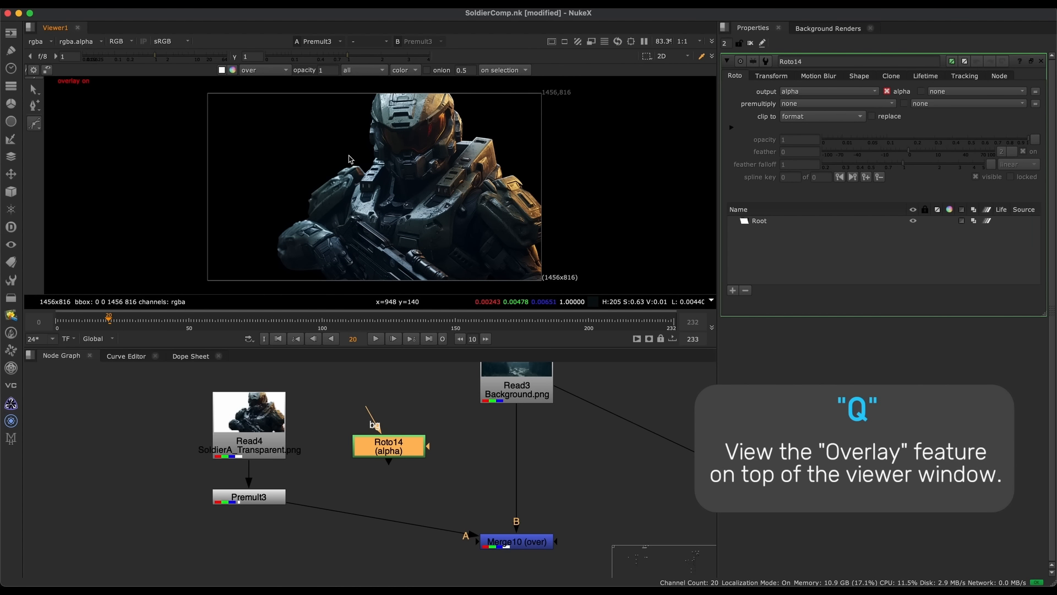
pyautogui.scroll(2, 350, 157)
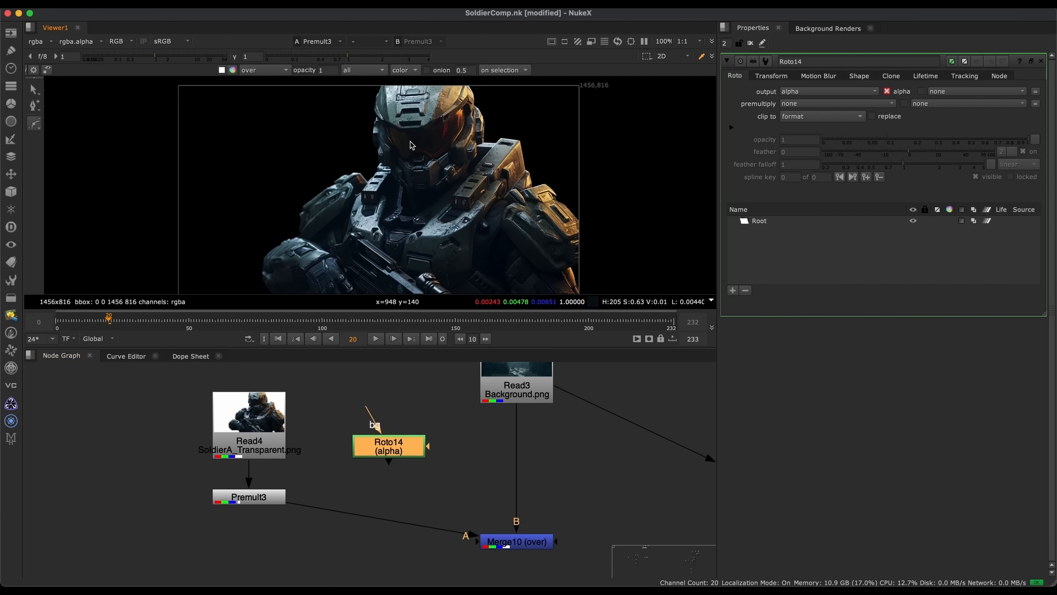
pyautogui.moveTo(410, 145); pyautogui.dragTo(418, 166, button='middle')
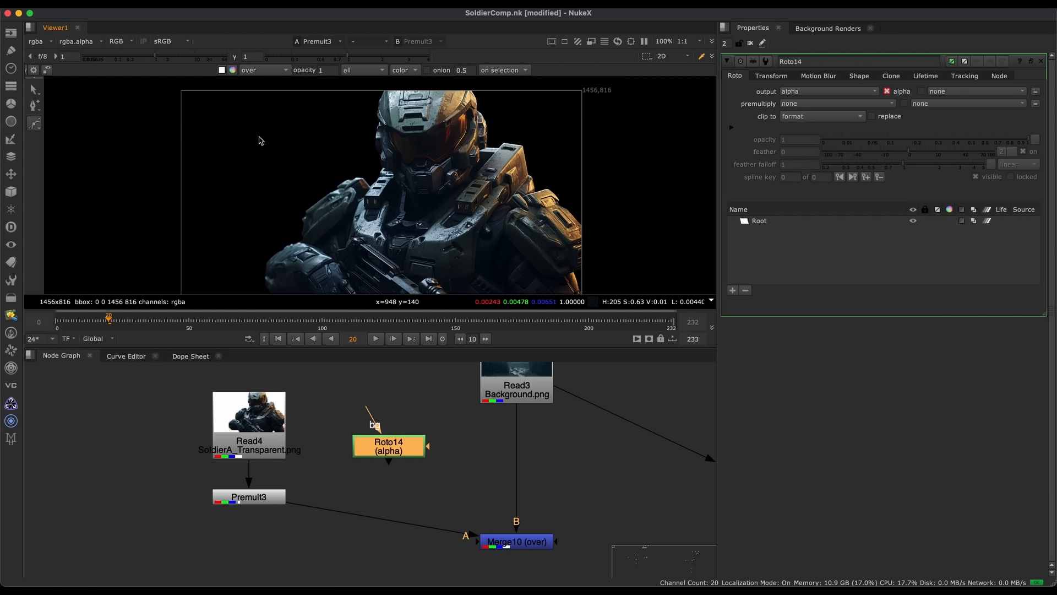
pyautogui.moveTo(395, 126); pyautogui.dragTo(393, 131, button='middle')
pyautogui.press('o')
pyautogui.press('o')
pyautogui.press('o')
pyautogui.press('o')
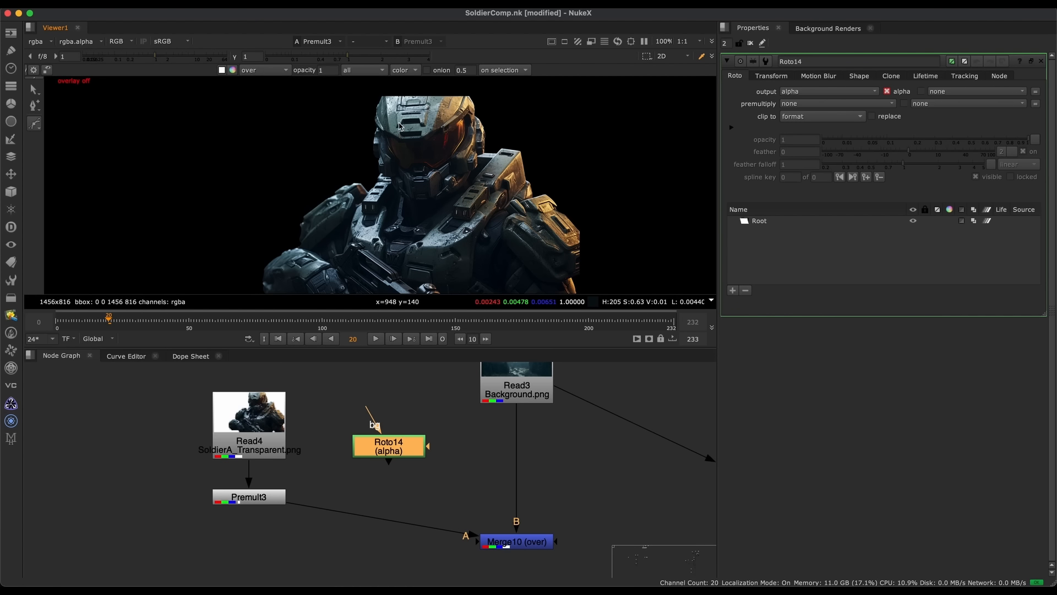
# Draw a closed Bezier roto shape loosely around the soldier's helmet
pyautogui.click(375, 91)
pyautogui.click(364, 132)
pyautogui.click(375, 178)
pyautogui.click(401, 204)
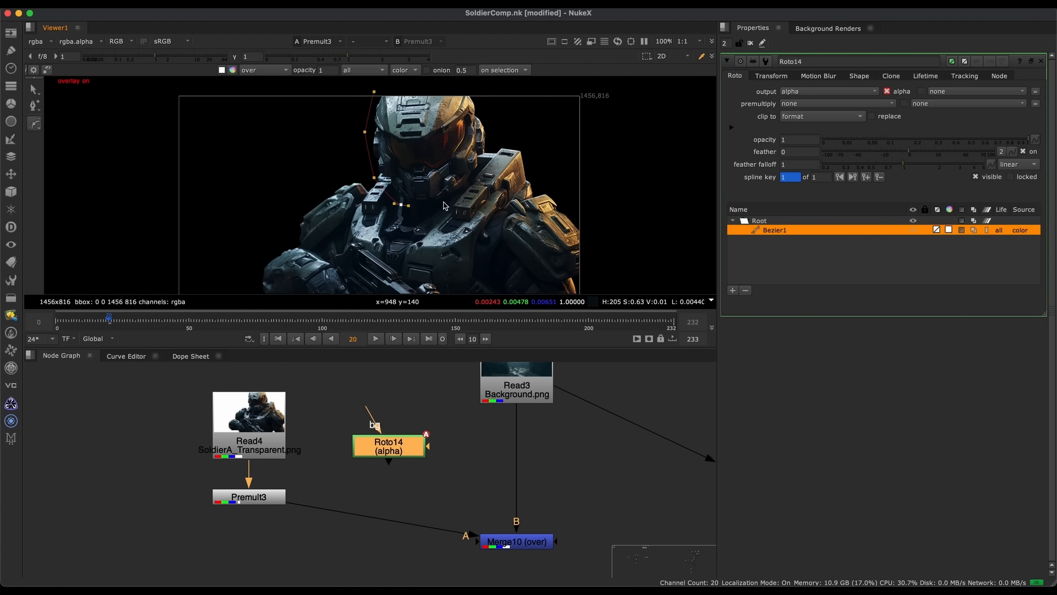
pyautogui.click(455, 194)
pyautogui.click(477, 181)
pyautogui.click(500, 141)
pyautogui.click(493, 102)
pyautogui.moveTo(445, 87); pyautogui.dragTo(460, 108, button='middle')
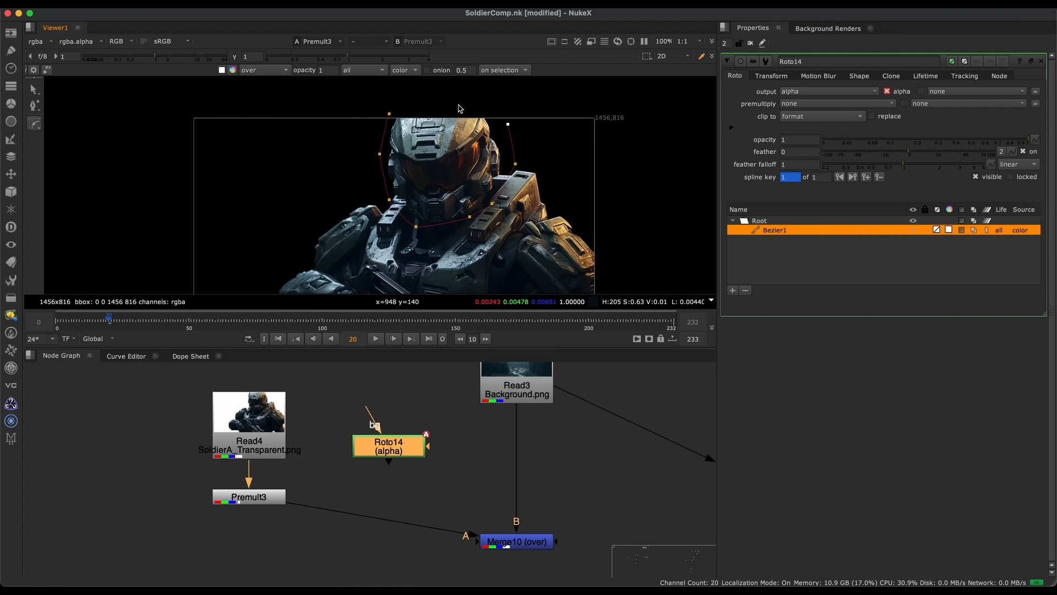
pyautogui.click(389, 115)
pyautogui.moveTo(399, 124); pyautogui.dragTo(400, 107, button='middle')
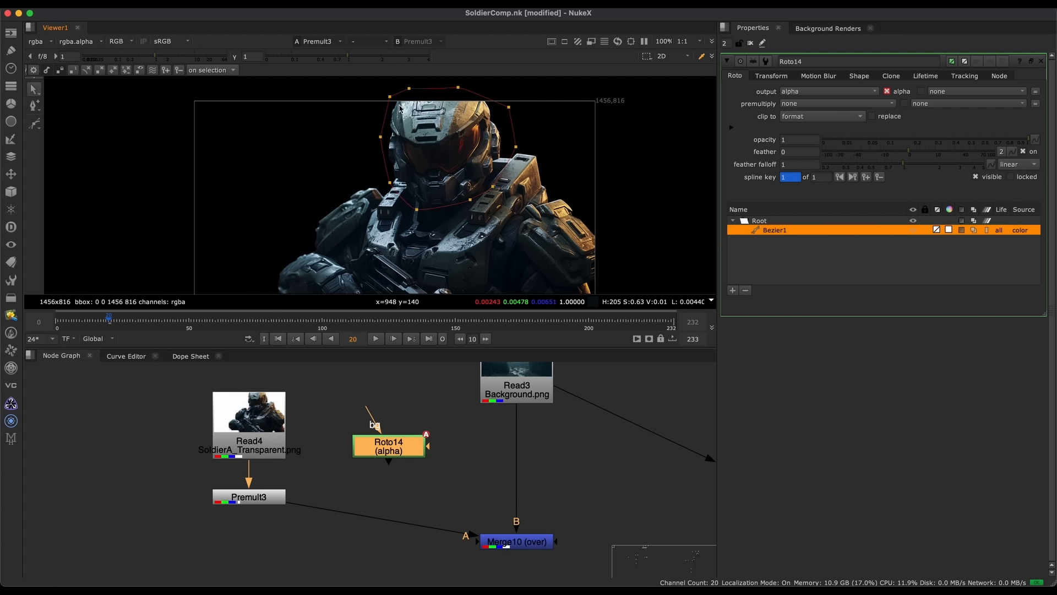
# Draw a second, narrower closed Bezier shape in the empty area beside the helmet, above the soldier's shoulder
pyautogui.click(35, 123)
pyautogui.click(337, 113)
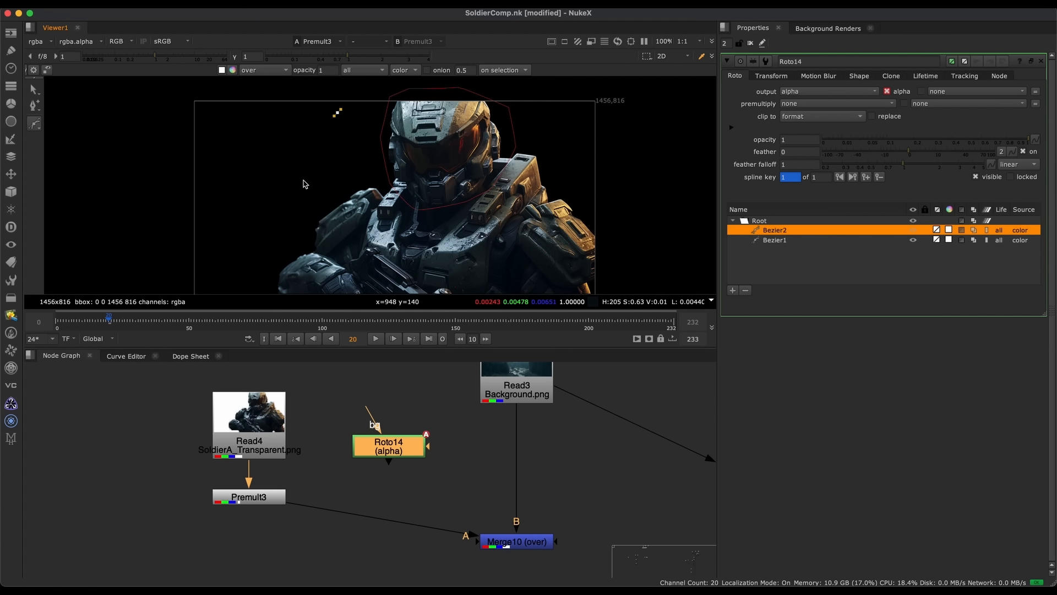
pyautogui.click(316, 203)
pyautogui.click(356, 197)
pyautogui.click(371, 155)
pyautogui.click(361, 114)
pyautogui.click(338, 113)
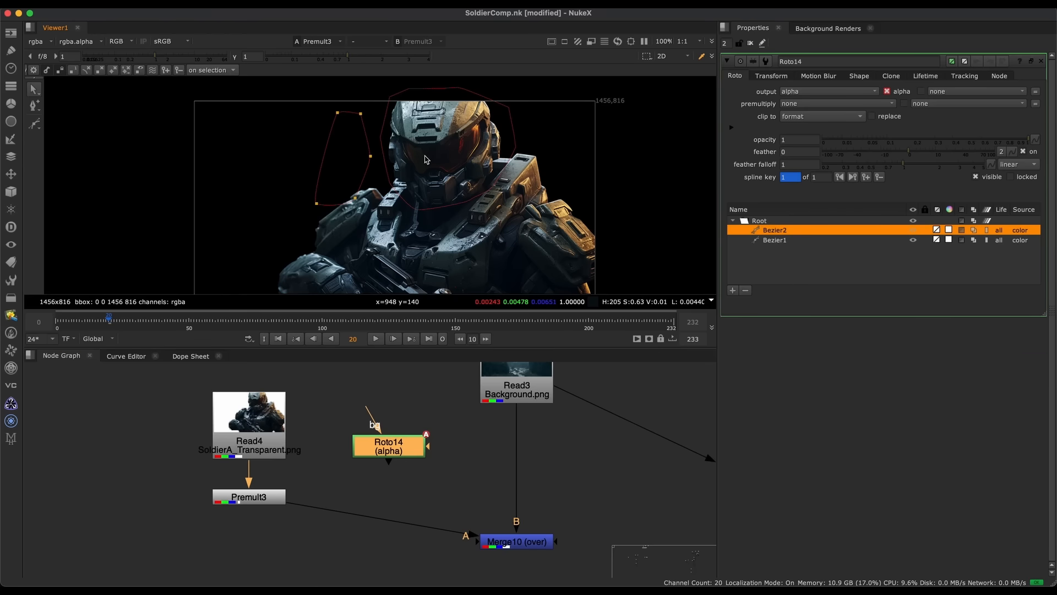
# View the Roto14 node's output and display its alpha channel
pyautogui.moveTo(425, 155); pyautogui.dragTo(431, 146, button='middle')
pyautogui.moveTo(409, 449); pyautogui.dragTo(413, 449)
pyautogui.press('1')
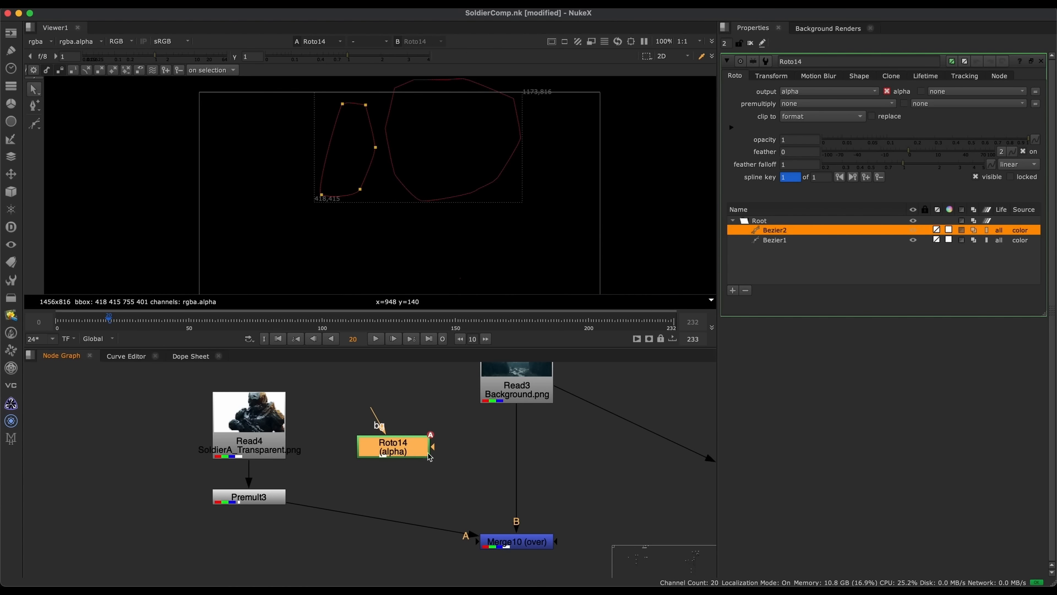
pyautogui.moveTo(429, 456); pyautogui.dragTo(398, 422, button='middle')
pyautogui.press('a')
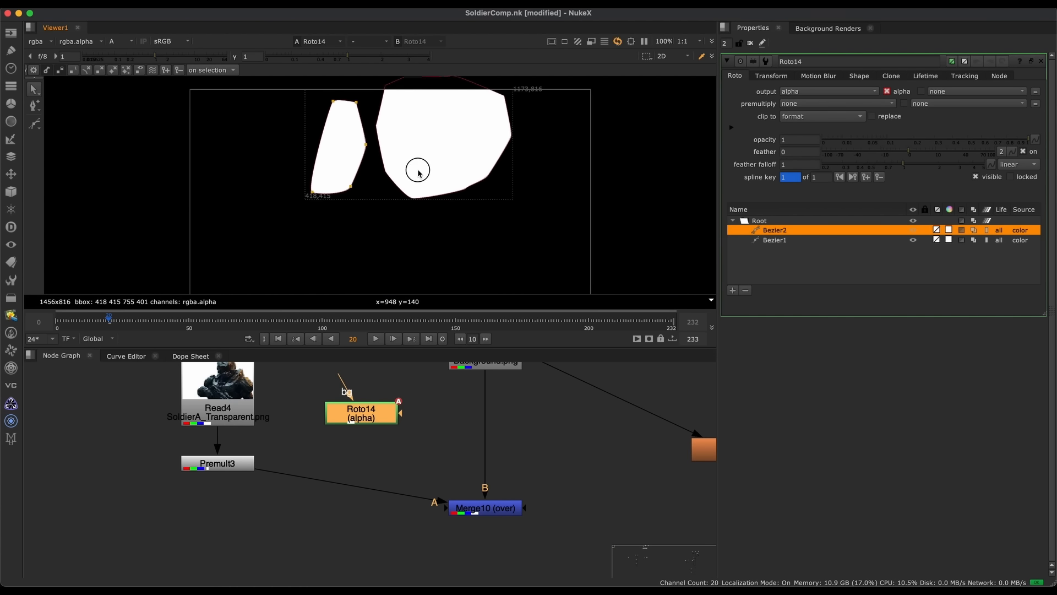
# View the Premult3 output's alpha channel for comparison and return to full RGB
pyautogui.scroll(-2, 412, 198)
pyautogui.click(248, 462)
pyautogui.press('1')
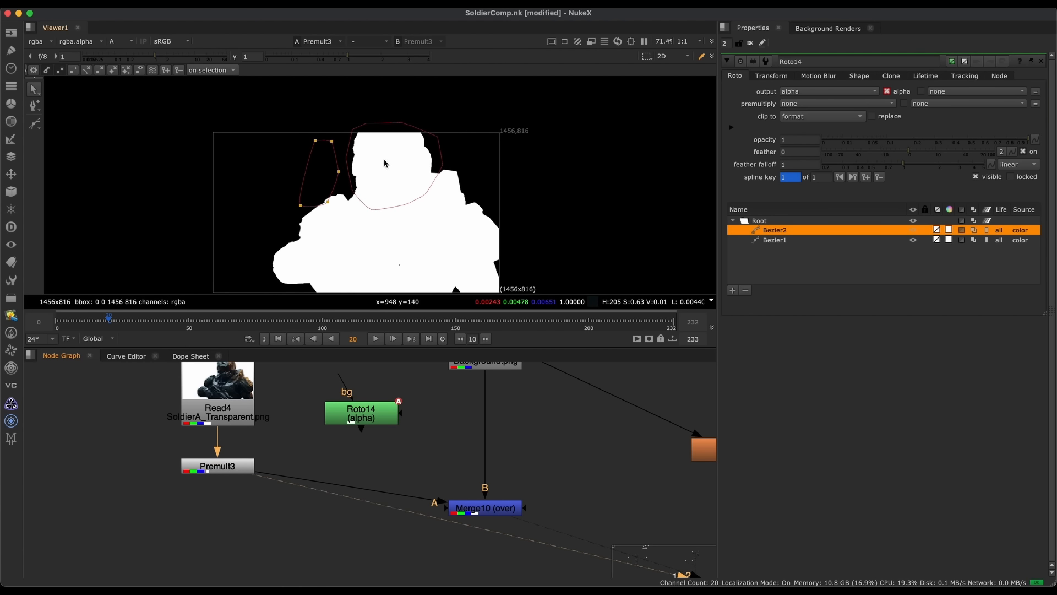
pyautogui.press('a')
# Move the Roto14 node slightly up and away from the Read4 node
pyautogui.click(375, 418)
pyautogui.moveTo(364, 420); pyautogui.dragTo(434, 418, button='middle')
pyautogui.moveTo(427, 419); pyautogui.dragTo(439, 414)
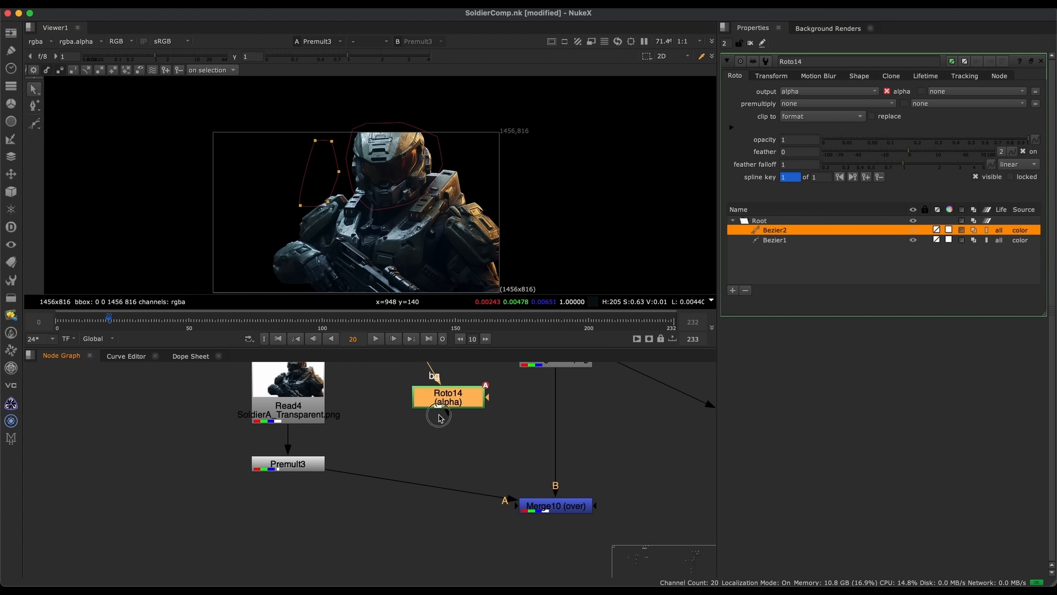
pyautogui.scroll(2, 435, 418)
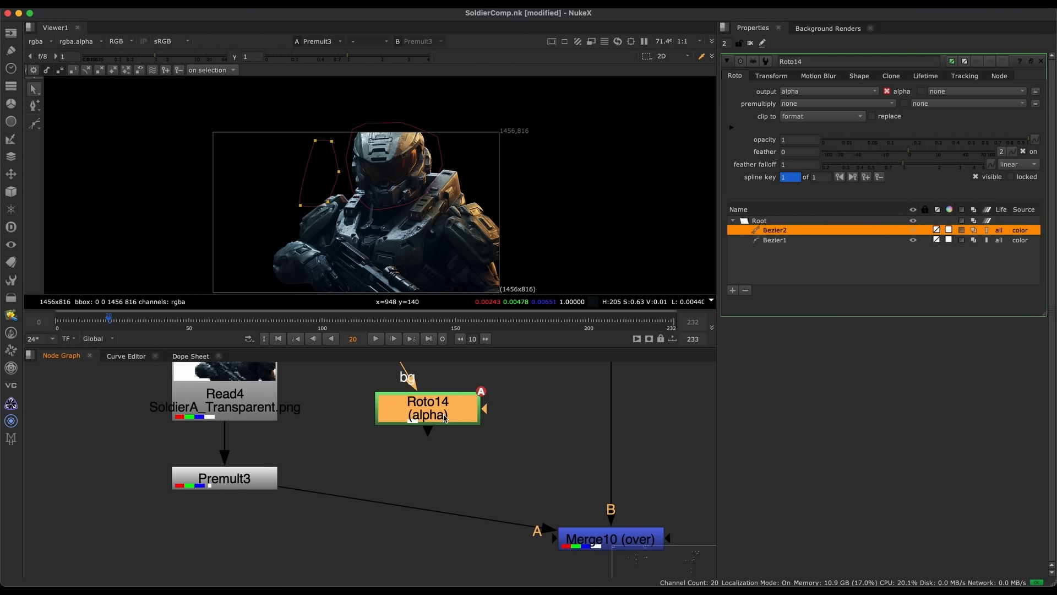
# Select the Bezier shape around the helmet and reposition the Roto14 node slightly between the two branches
pyautogui.click(255, 484)
pyautogui.moveTo(241, 375); pyautogui.dragTo(327, 401, button='middle')
pyautogui.moveTo(373, 523); pyautogui.dragTo(339, 440, button='middle')
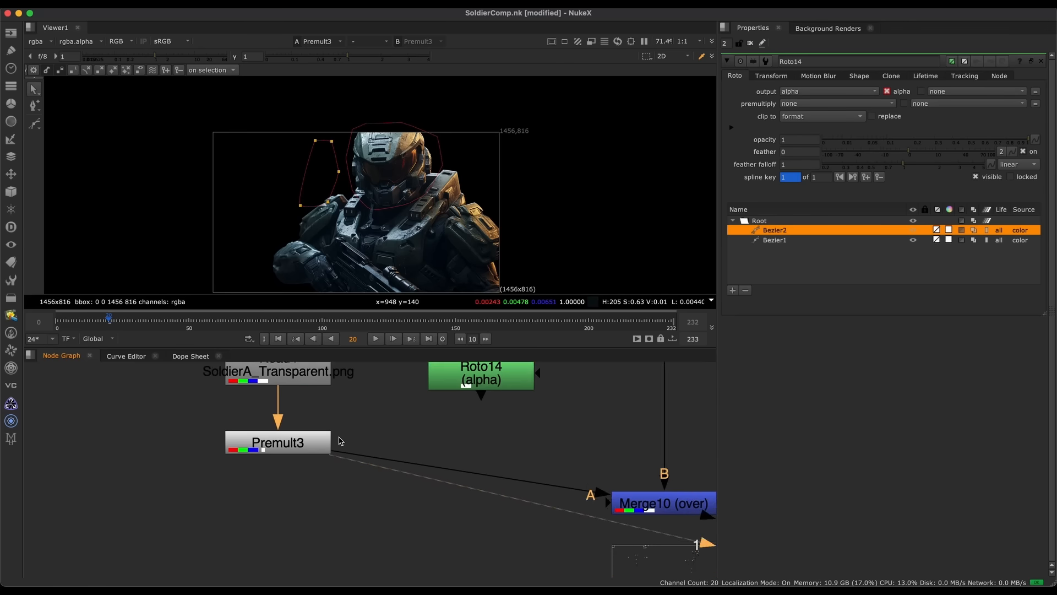
pyautogui.scroll(-3, 340, 440)
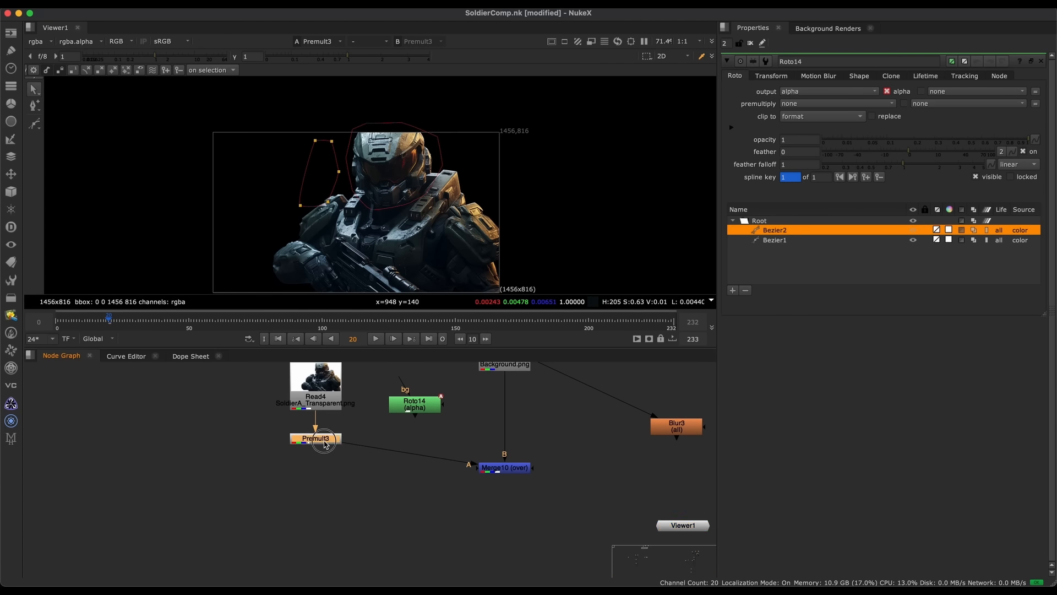
pyautogui.click(351, 141)
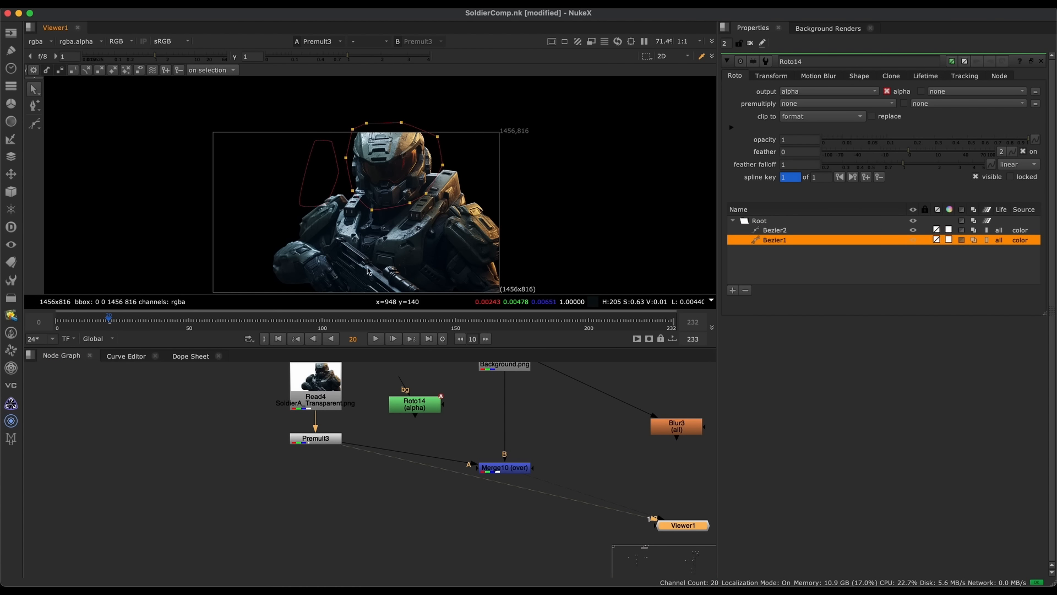
pyautogui.moveTo(408, 401); pyautogui.dragTo(418, 390)
pyautogui.scroll(2, 368, 431)
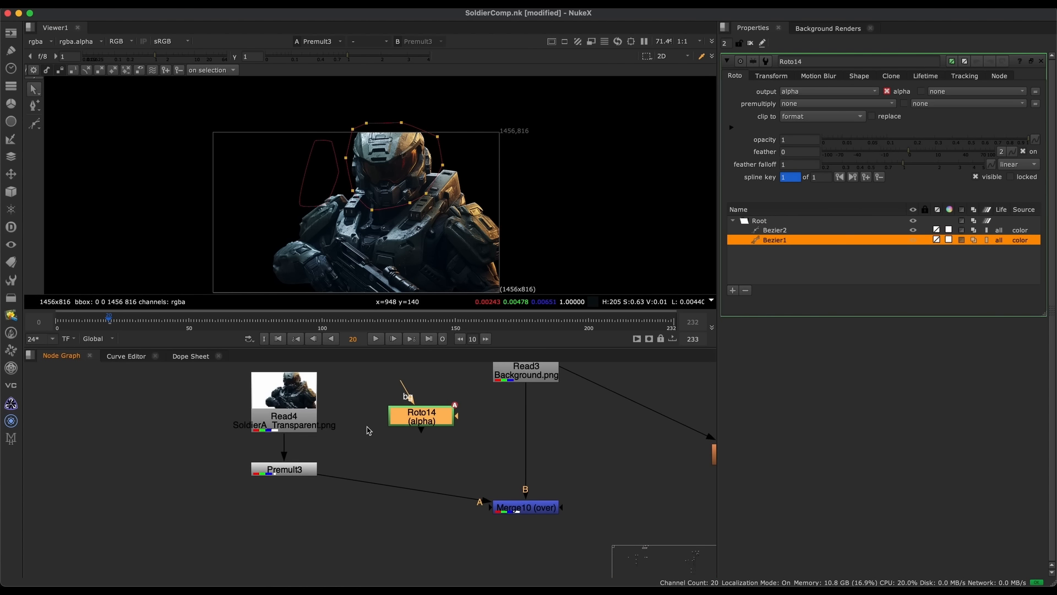
# Compare the RGB outputs of the Roto14 and Premult3 nodes in the viewer
pyautogui.press('1')
pyautogui.click(434, 438)
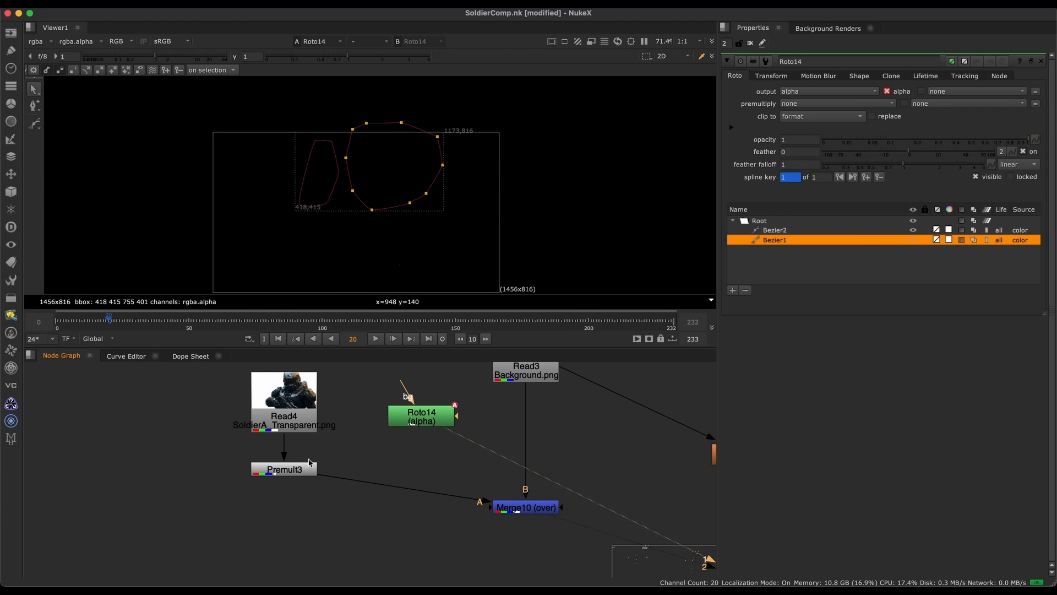
pyautogui.click(308, 468)
pyautogui.press('1')
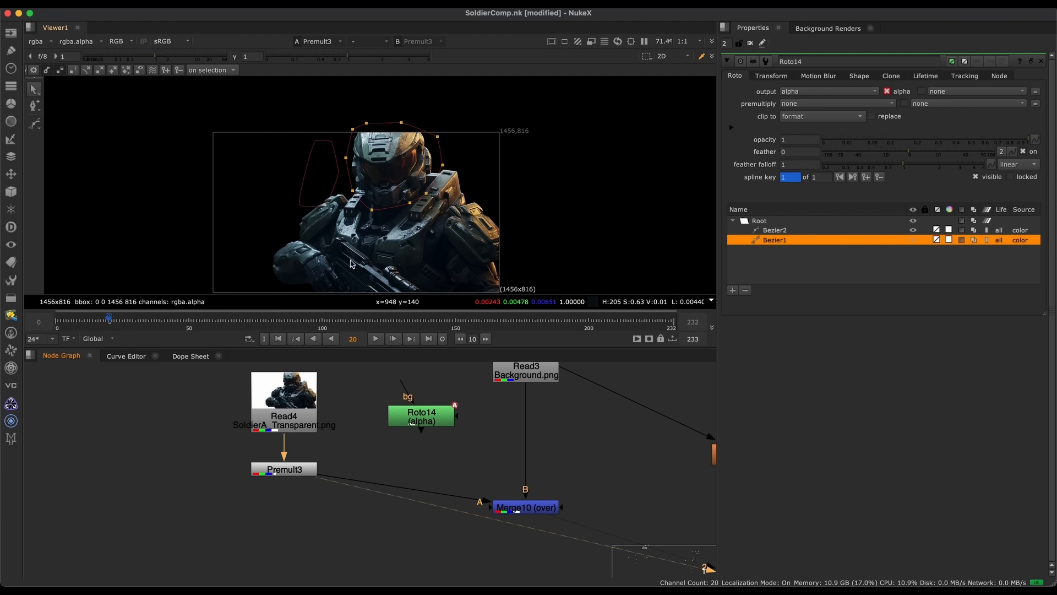
pyautogui.click(435, 425)
pyautogui.press('1')
# Compare the alpha channels of Roto14 and Premult3 in the viewer and return to full RGB
pyautogui.click(316, 467)
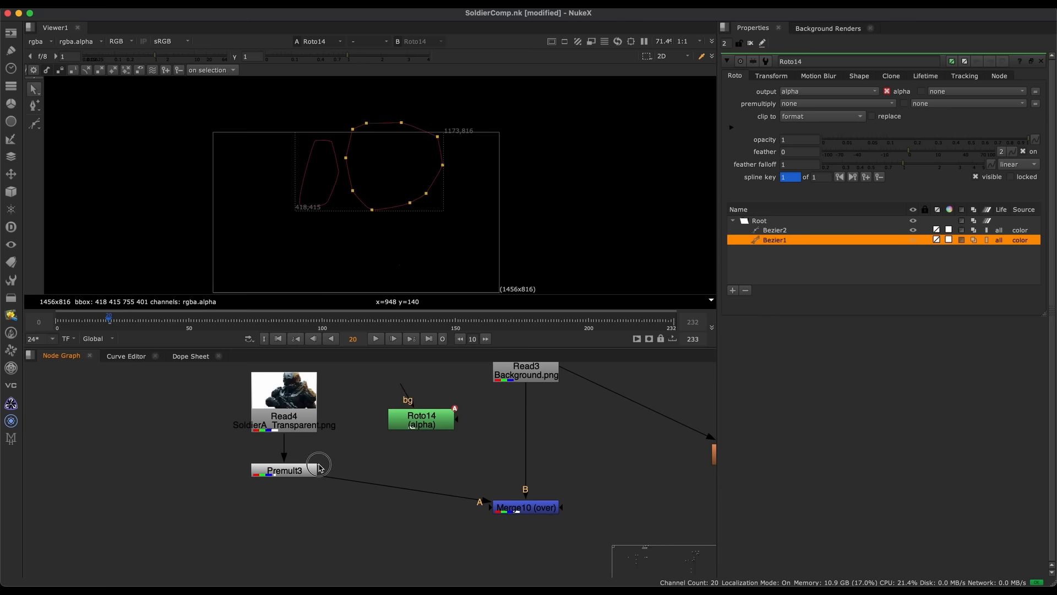
pyautogui.click(445, 417)
pyautogui.click(299, 471)
pyautogui.click(297, 471)
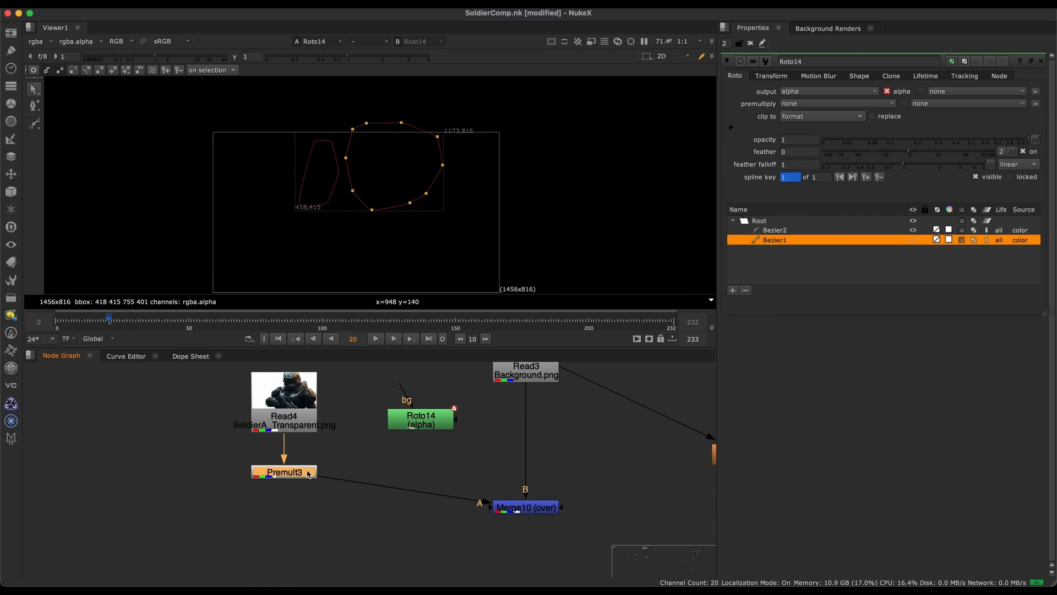
pyautogui.press('1')
pyautogui.click(440, 424)
pyautogui.press('1')
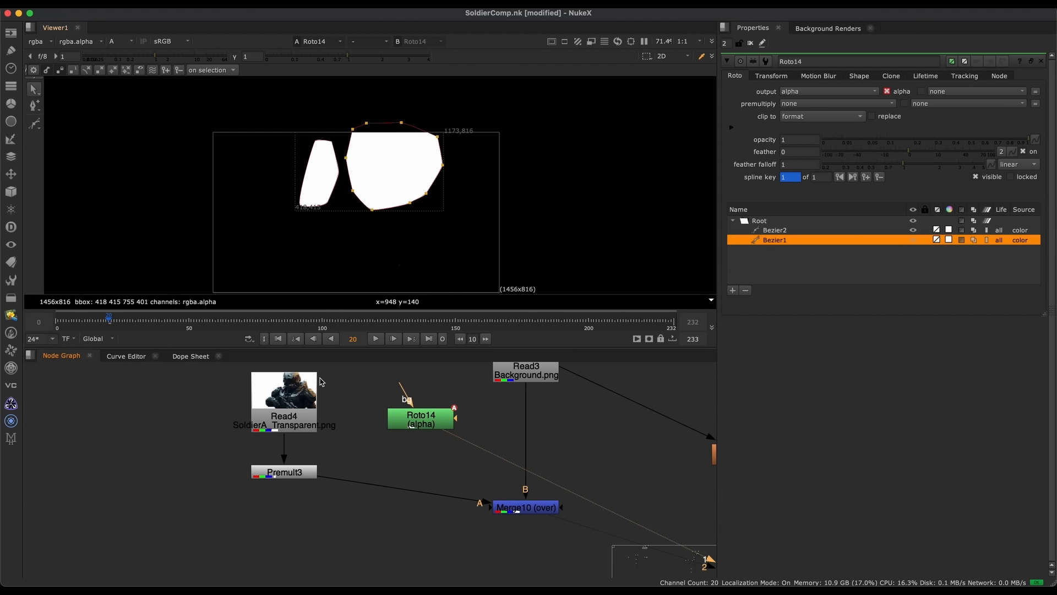
pyautogui.click(302, 470)
pyautogui.press('1')
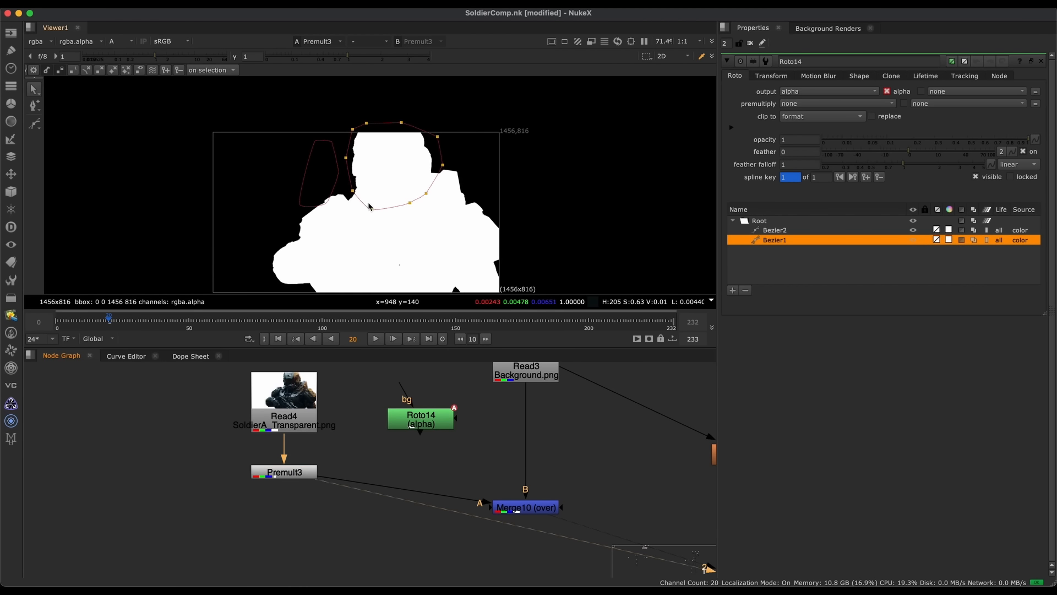
pyautogui.press('a')
# Add a Merge node between Premult3 and Merge10, with Roto14 as its A input and Premult3 as its B input
pyautogui.scroll(3, 432, 424)
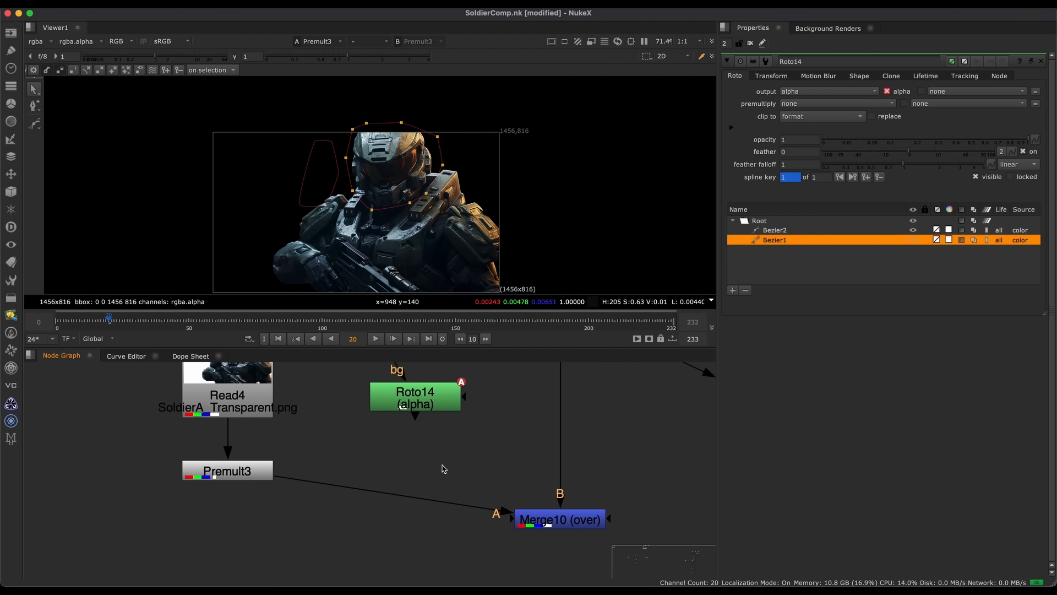
pyautogui.press('m')
pyautogui.moveTo(442, 454); pyautogui.dragTo(426, 511)
pyautogui.moveTo(410, 529); pyautogui.dragTo(408, 489, button='middle')
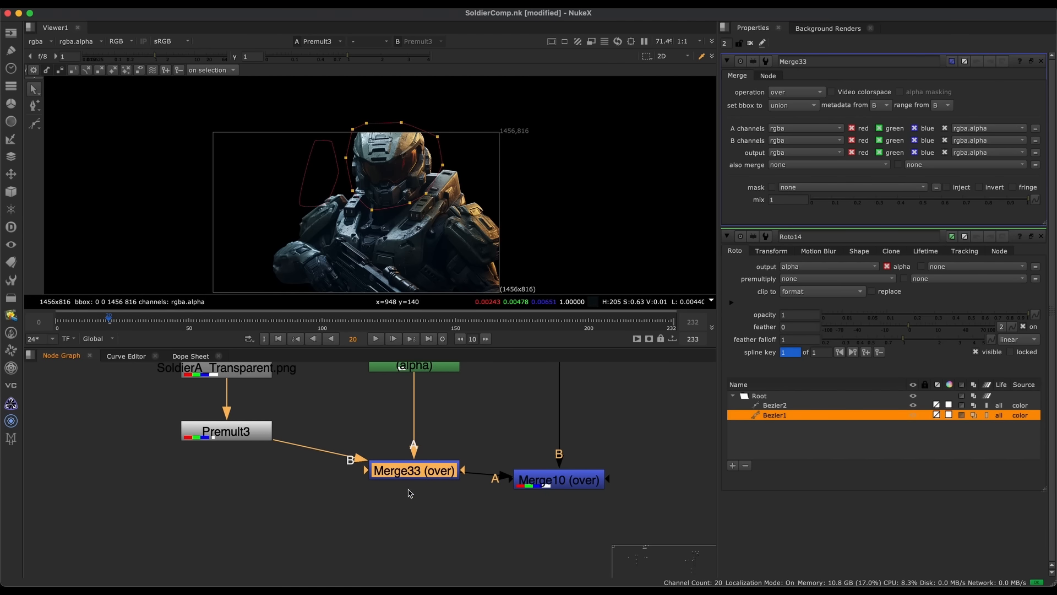
# View the Merge33 output, check its alpha channel, and display the Roto14 output
pyautogui.press('1')
pyautogui.click(441, 485)
pyautogui.press('a')
pyautogui.press('a')
pyautogui.click(435, 367)
pyautogui.press('1')
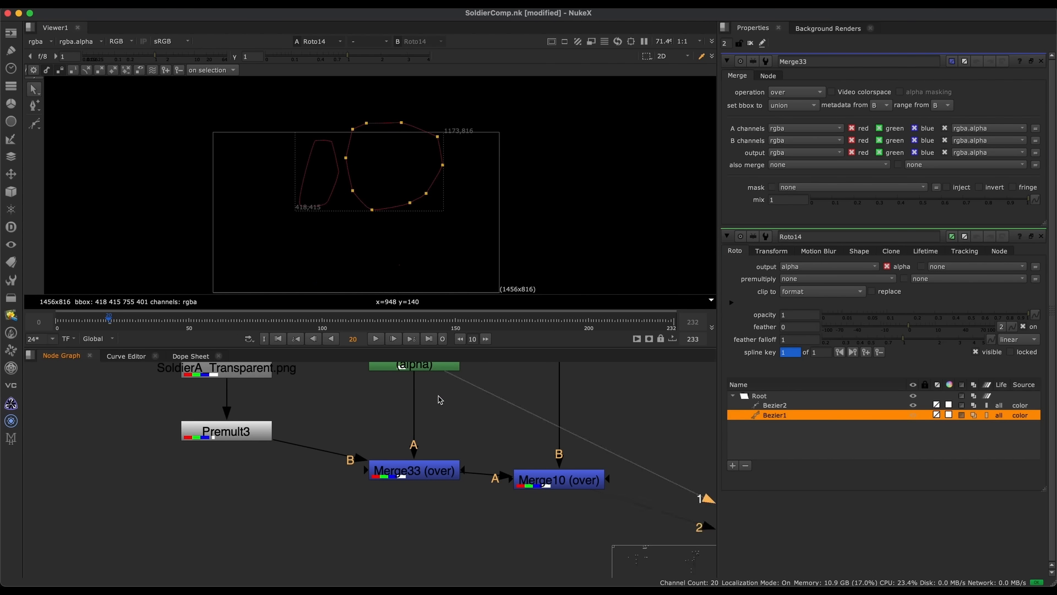
# Set the Merge33 operation to mask and view its output
pyautogui.click(441, 470)
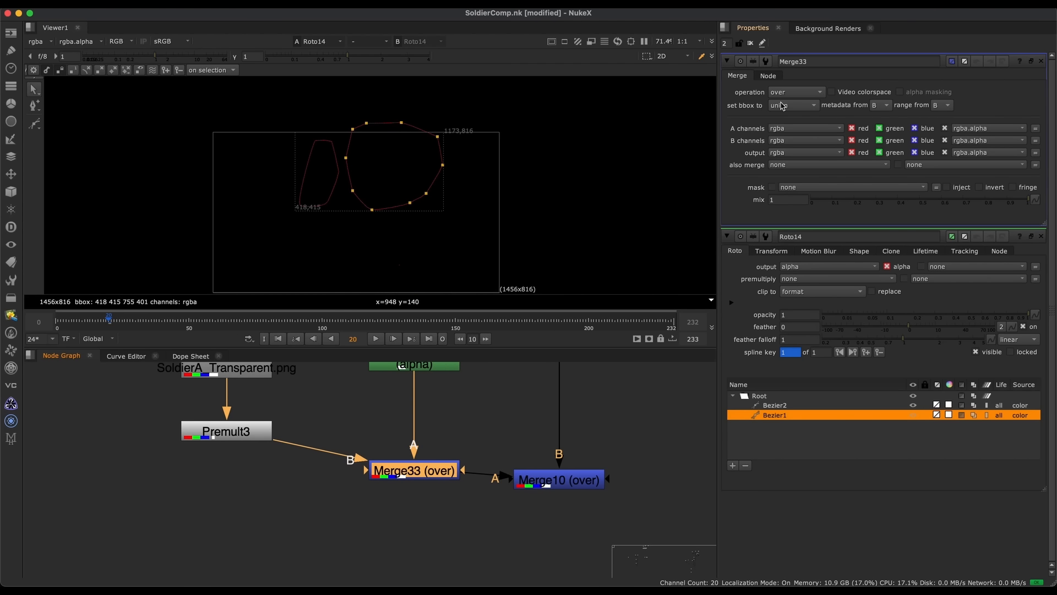
pyautogui.click(790, 91)
pyautogui.click(792, 184)
pyautogui.press('1')
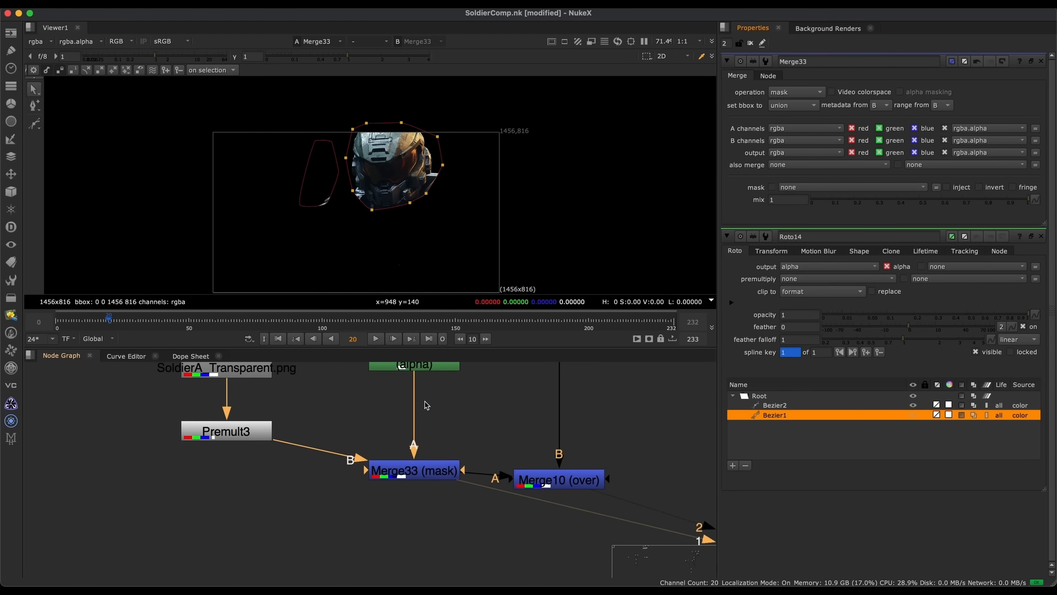
# Inspect the Roto14 output in RGB and alpha, and return to viewing the Merge33 output
pyautogui.moveTo(424, 404); pyautogui.dragTo(420, 445, button='middle')
pyautogui.click(449, 389)
pyautogui.press('1')
pyautogui.press('a')
pyautogui.press('a')
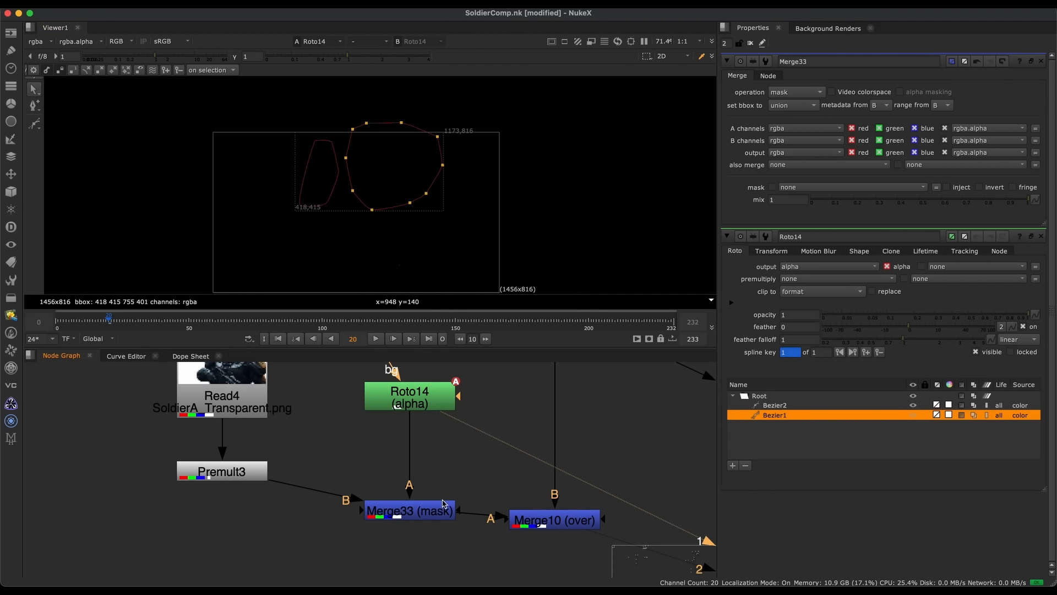
pyautogui.click(442, 505)
pyautogui.press('1')
# Compare the Premult3 output with the masked Merge33 result in the viewer
pyautogui.click(242, 471)
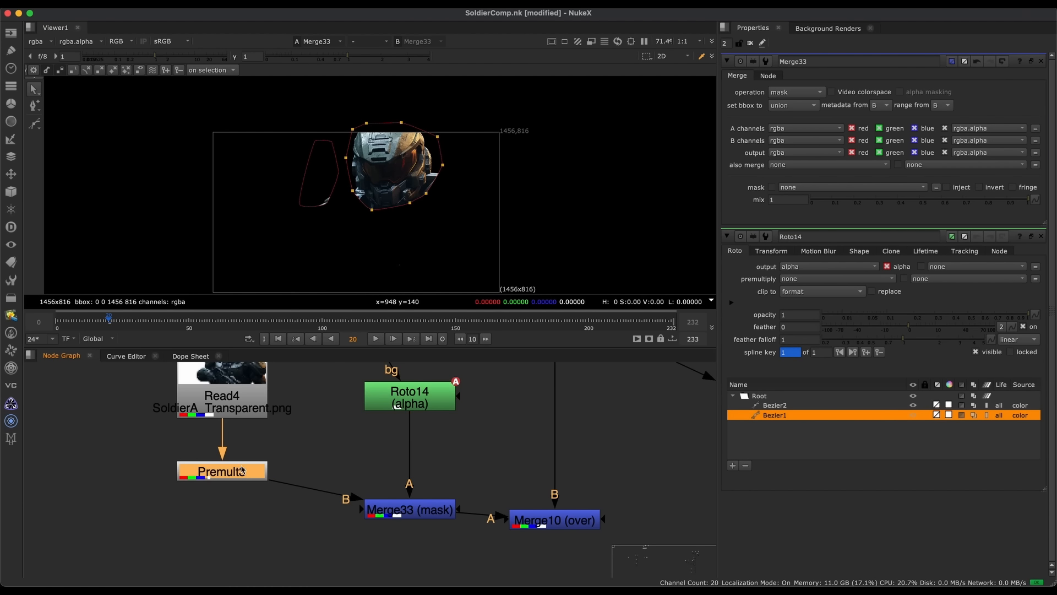
pyautogui.press('1')
pyautogui.click(278, 453)
pyautogui.click(425, 512)
pyautogui.press('1')
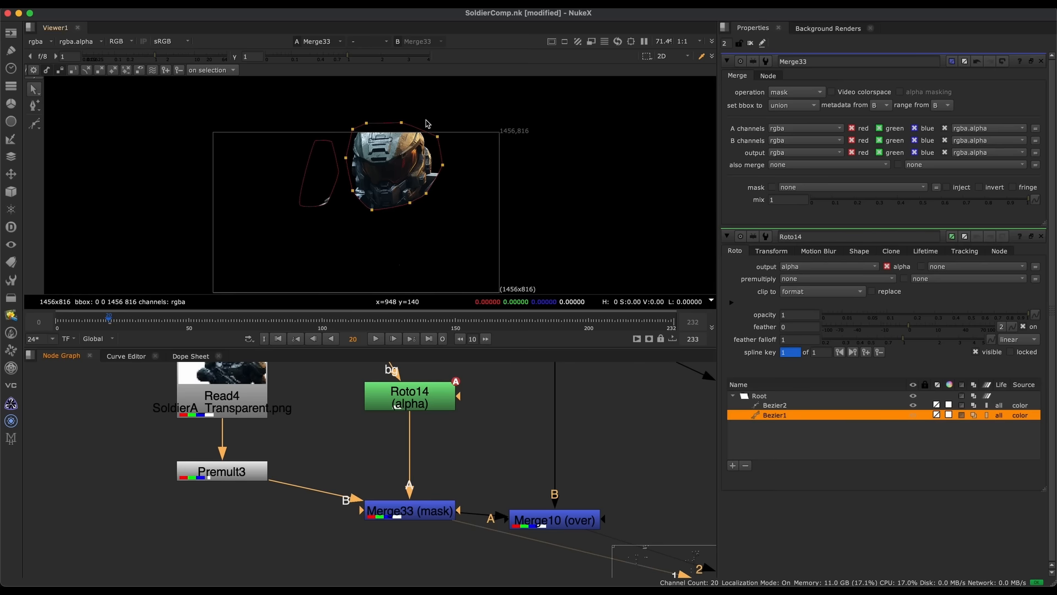
# Move the Merge10 node slightly down and view its composite over the background
pyautogui.moveTo(428, 469); pyautogui.dragTo(330, 411, button='middle')
pyautogui.click(454, 456)
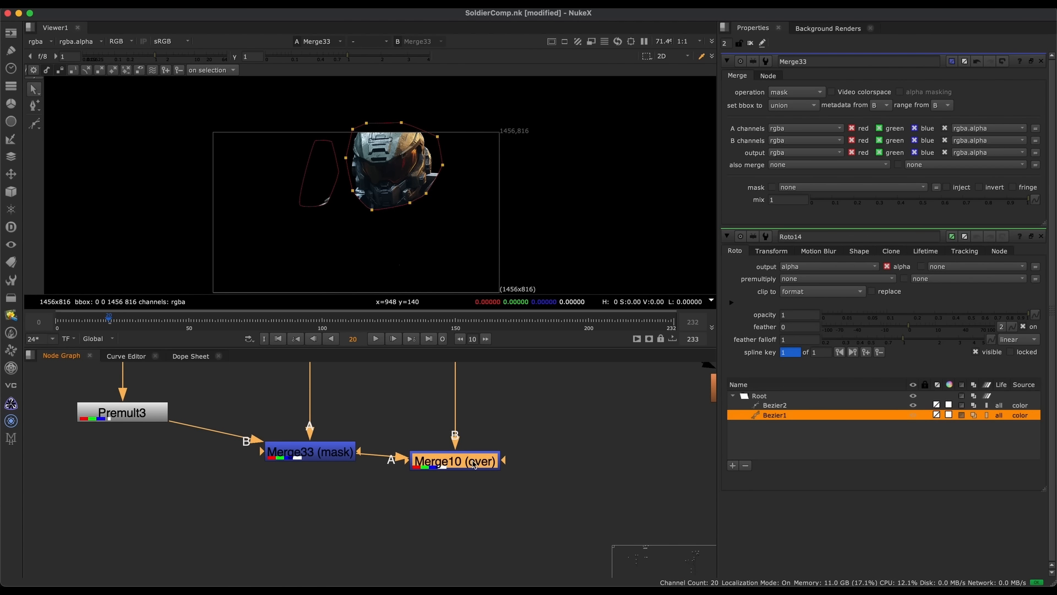
pyautogui.moveTo(449, 468); pyautogui.dragTo(448, 495)
pyautogui.press('1')
pyautogui.click(467, 509)
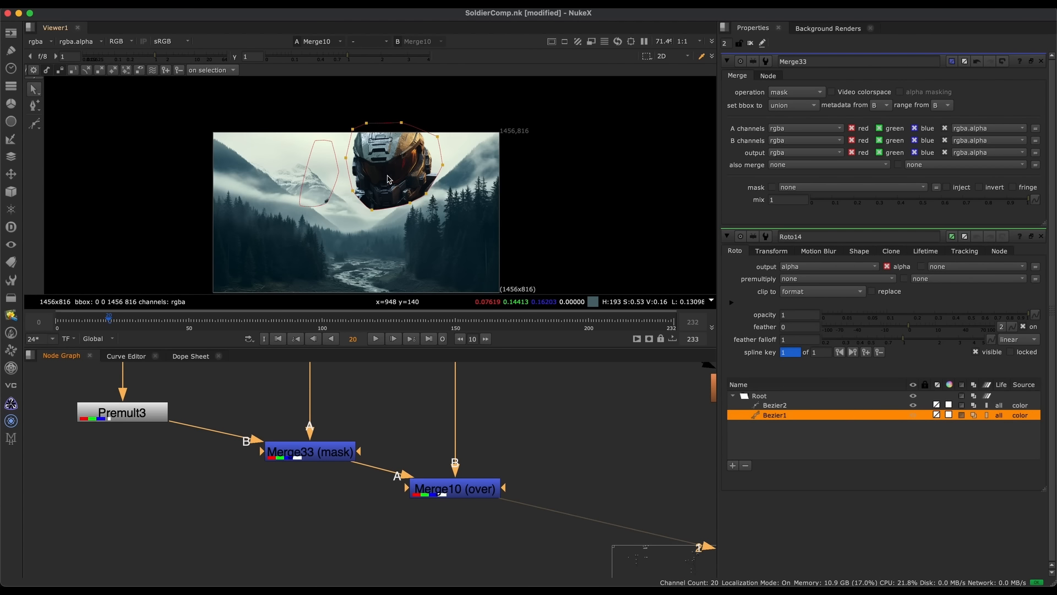
# Delete the extra Bezier shape beside the helmet from the Roto14 node
pyautogui.click(330, 141)
pyautogui.press('Delete')
pyautogui.scroll(-2, 362, 414)
pyautogui.moveTo(363, 415); pyautogui.dragTo(397, 485, button='middle')
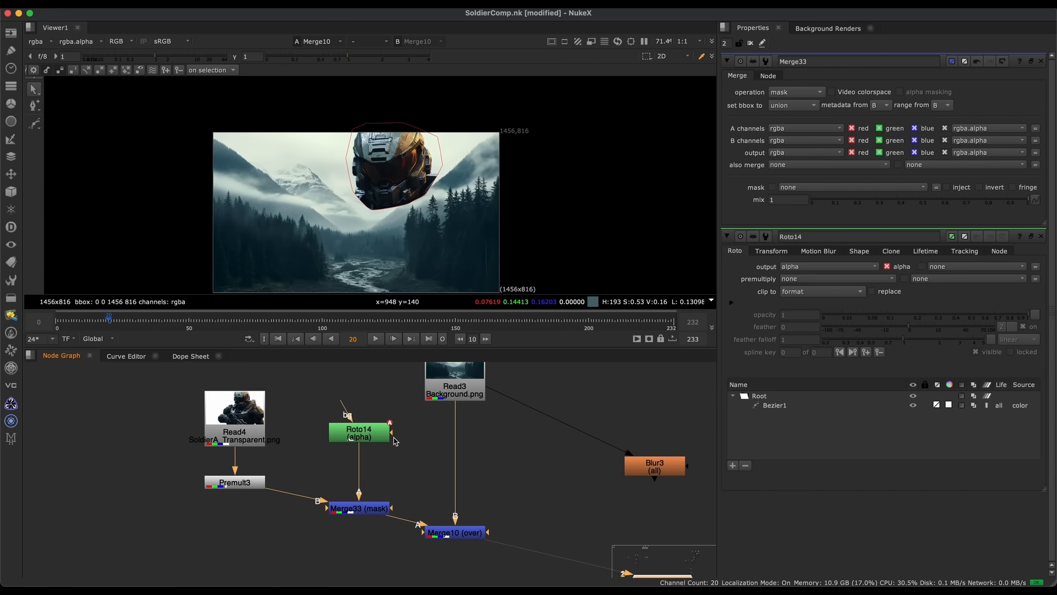
pyautogui.moveTo(403, 406); pyautogui.dragTo(314, 513)
pyautogui.moveTo(314, 513); pyautogui.dragTo(373, 518, button='middle')
pyautogui.moveTo(462, 419); pyautogui.dragTo(357, 563)
pyautogui.moveTo(401, 476); pyautogui.dragTo(405, 454, button='middle')
pyautogui.scroll(2, 376, 444)
pyautogui.click(447, 480)
pyautogui.moveTo(477, 394); pyautogui.dragTo(493, 482)
pyautogui.moveTo(493, 481); pyautogui.dragTo(427, 461, button='middle')
pyautogui.click(360, 422)
pyautogui.click(397, 444)
pyautogui.click(367, 416)
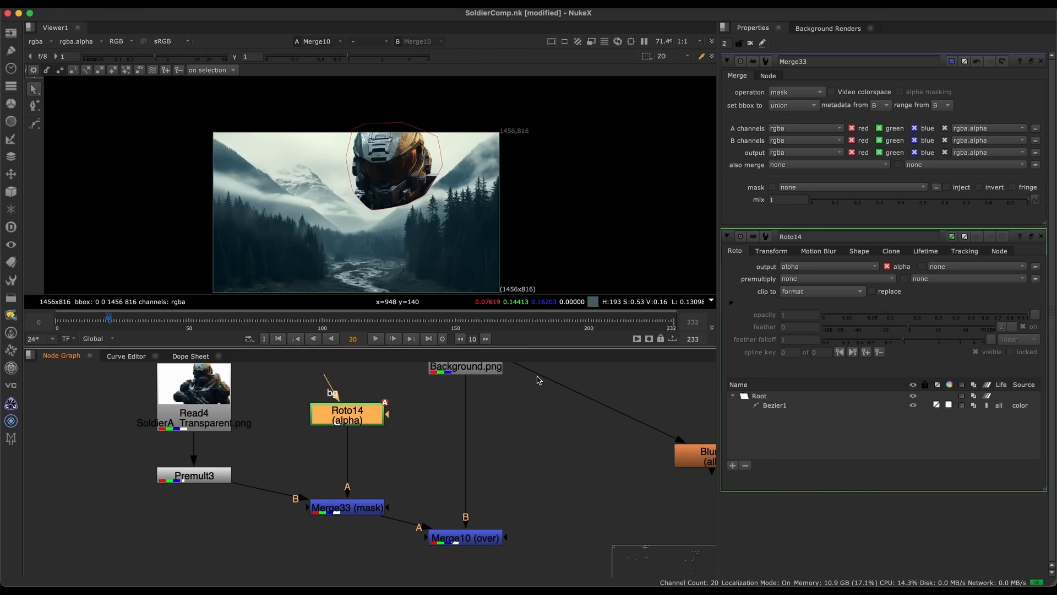
pyautogui.click(372, 508)
pyautogui.click(395, 440)
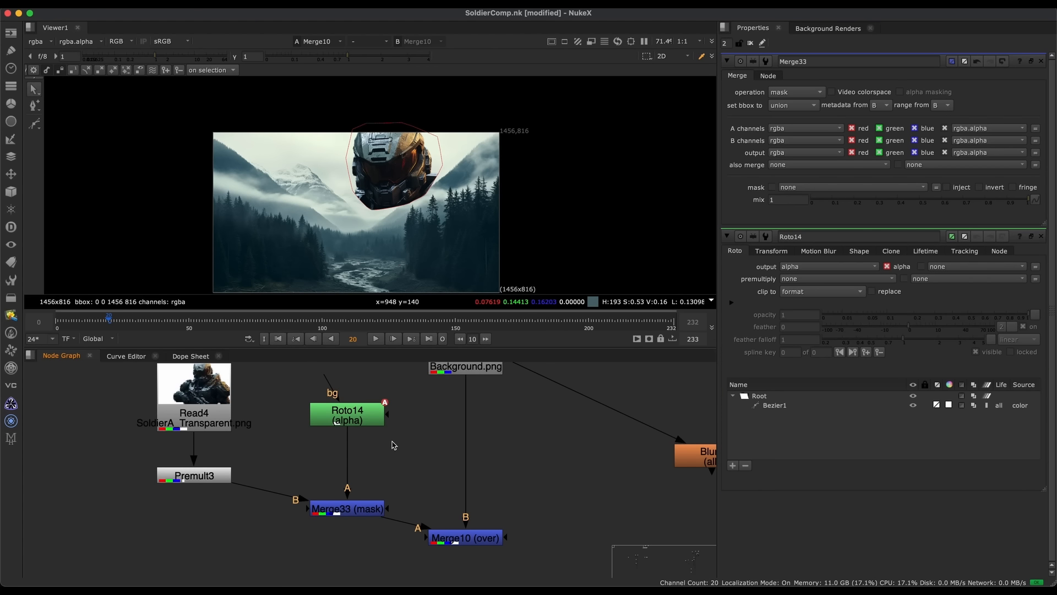
# Add another Merge node beside Roto14, connect its A input to Roto14, and view its output
pyautogui.moveTo(394, 445); pyautogui.dragTo(352, 435, button='middle')
pyautogui.click(341, 412)
pyautogui.click(448, 477)
pyautogui.moveTo(418, 449)
pyautogui.mouseDown(button='middle')
pyautogui.moveTo(488, 464)
pyautogui.moveTo(409, 464)
pyautogui.mouseUp(button='middle')
pyautogui.press('m')
pyautogui.moveTo(404, 453); pyautogui.dragTo(351, 435)
pyautogui.press('1')
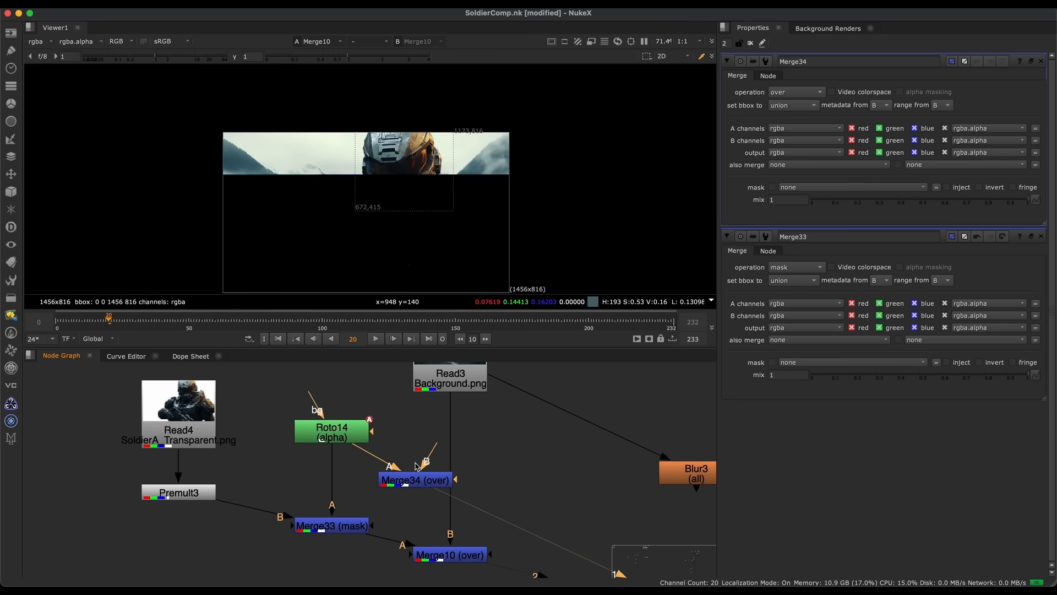
# View the Roto14 output and briefly check its alpha channel
pyautogui.click(401, 474)
pyautogui.click(352, 434)
pyautogui.press('1')
pyautogui.press('a')
pyautogui.press('a')
# Connect Merge34's B input to the Read3 background, view it, and set its operation to mask
pyautogui.moveTo(434, 444); pyautogui.dragTo(449, 383)
pyautogui.click(414, 480)
pyautogui.press('1')
pyautogui.click(793, 92)
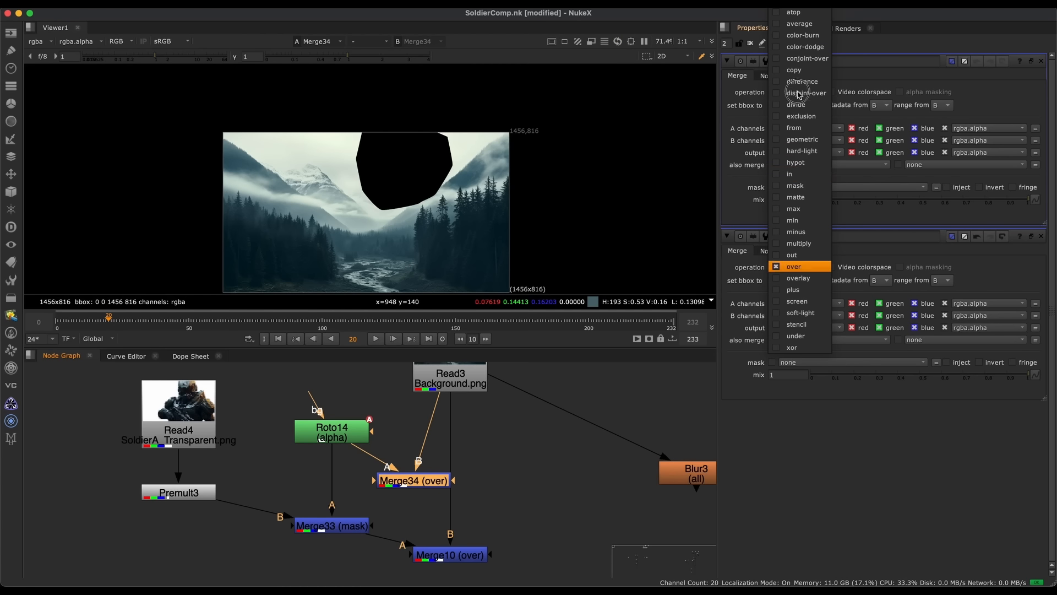
pyautogui.click(794, 184)
# Move the Merge34 node out to the other side of the background branch and delete it
pyautogui.moveTo(435, 482); pyautogui.dragTo(567, 504)
pyautogui.moveTo(398, 478); pyautogui.dragTo(347, 461, button='middle')
pyautogui.scroll(-2, 346, 460)
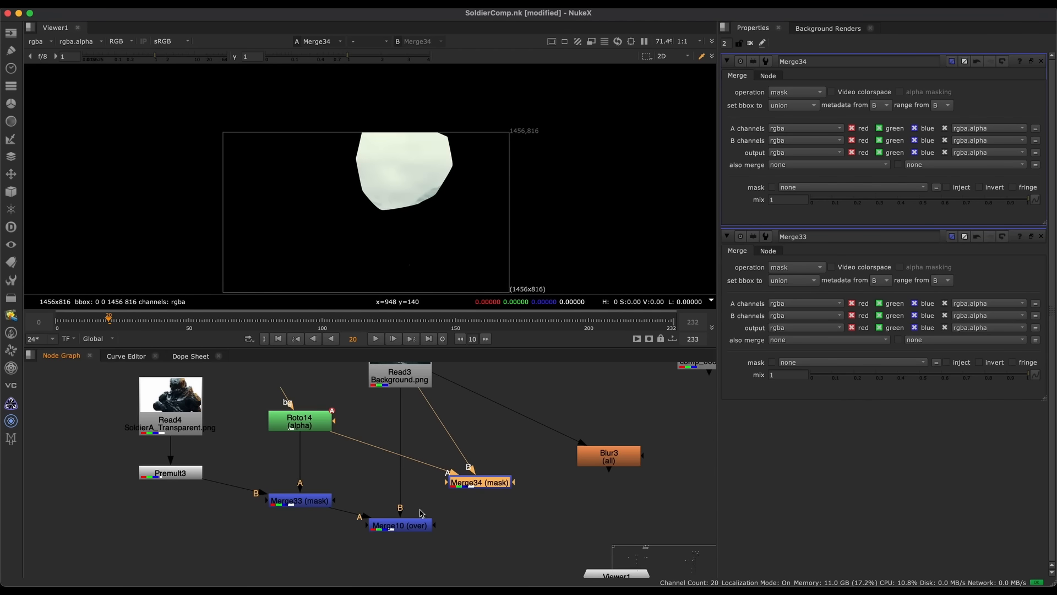
pyautogui.moveTo(381, 465); pyautogui.dragTo(430, 484, button='middle')
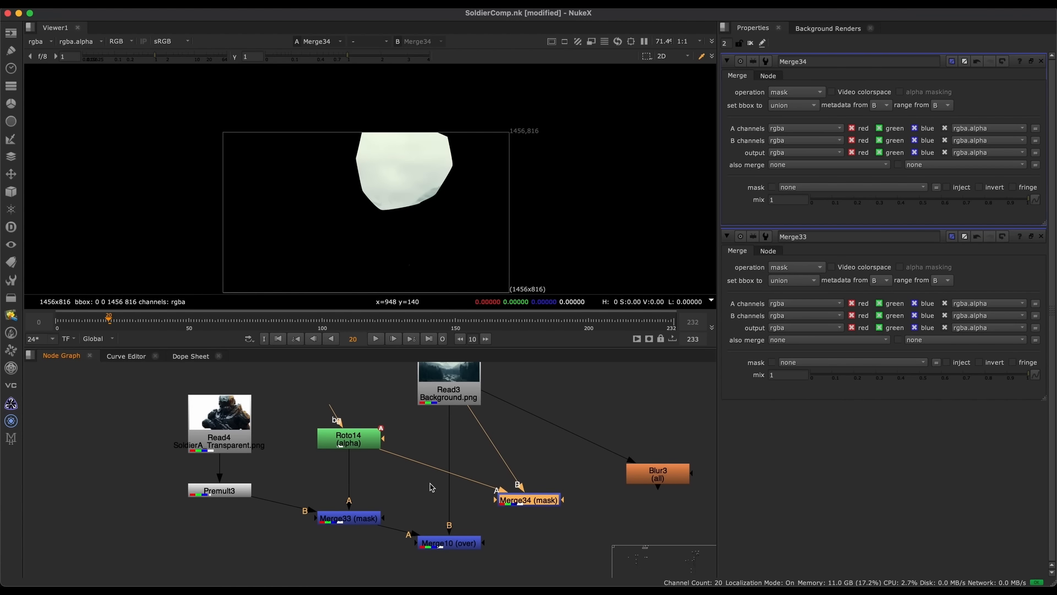
pyautogui.press('Delete')
# Switch the Node Graph between full window and the normal layout while reframing the node tree
pyautogui.moveTo(357, 443); pyautogui.dragTo(357, 447)
pyautogui.press('space')
pyautogui.moveTo(372, 506); pyautogui.dragTo(436, 437, button='middle')
pyautogui.scroll(2, 424, 421)
pyautogui.moveTo(429, 375); pyautogui.dragTo(413, 441, button='middle')
pyautogui.press('space')
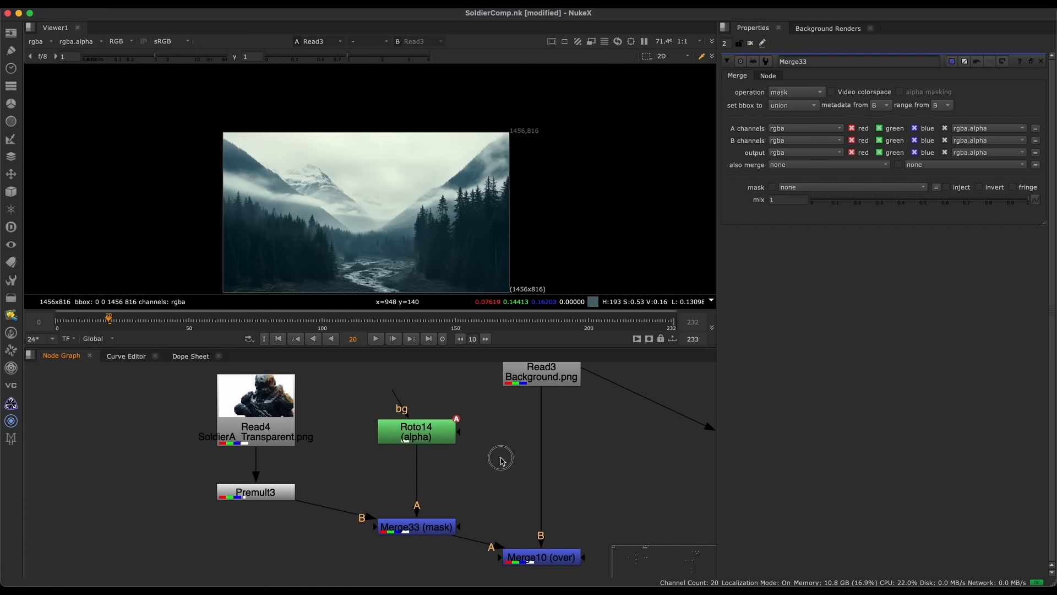
pyautogui.click(500, 457)
pyautogui.moveTo(500, 456); pyautogui.dragTo(432, 438, button='middle')
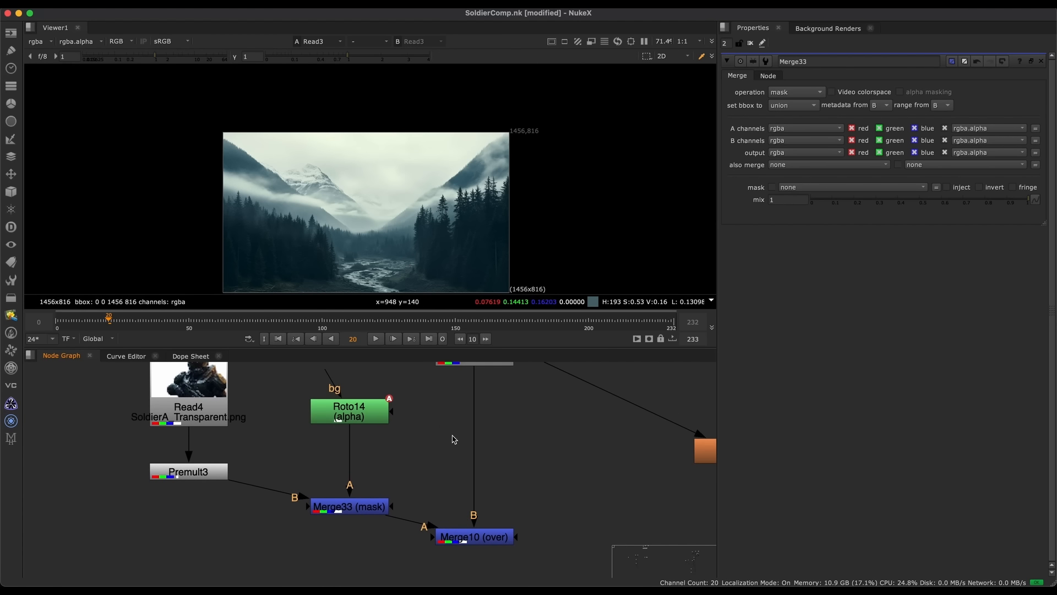
pyautogui.press('space')
pyautogui.scroll(-4, 464, 366)
pyautogui.scroll(3, 464, 366)
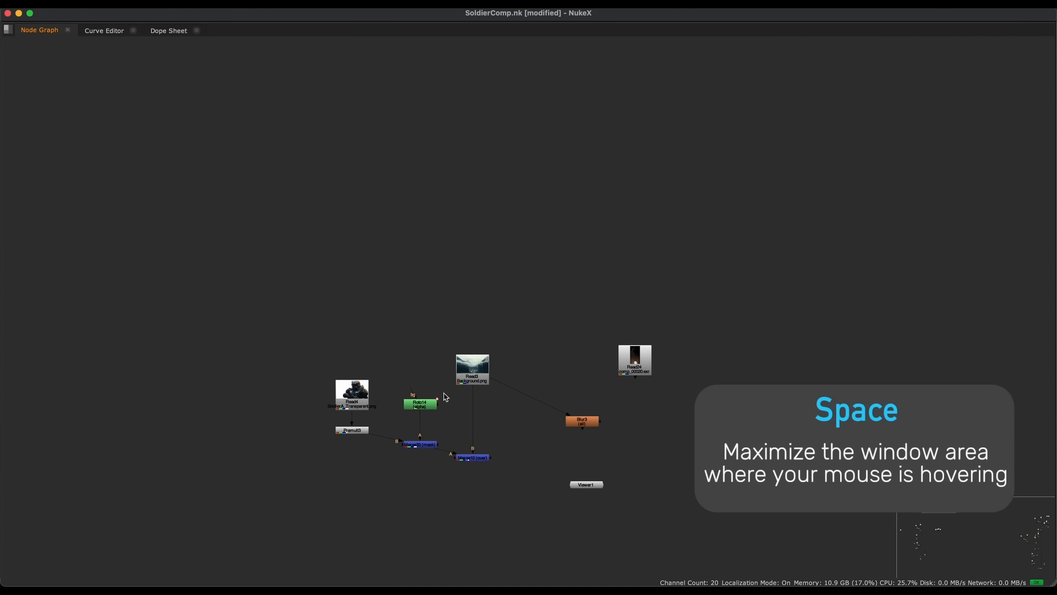
pyautogui.scroll(3, 448, 464)
pyautogui.moveTo(540, 481); pyautogui.dragTo(465, 443, button='middle')
pyautogui.moveTo(449, 382); pyautogui.dragTo(446, 425, button='middle')
pyautogui.scroll(3, 448, 428)
pyautogui.press('space')
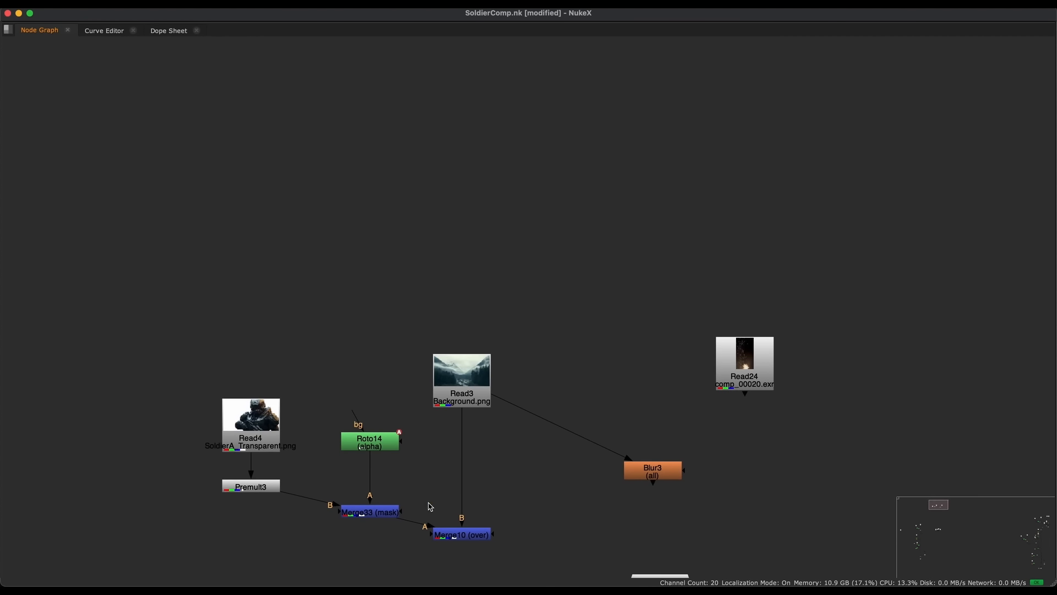
# Maximize the Viewer, fit the image to its frame, and restore the normal layout
pyautogui.press('space')
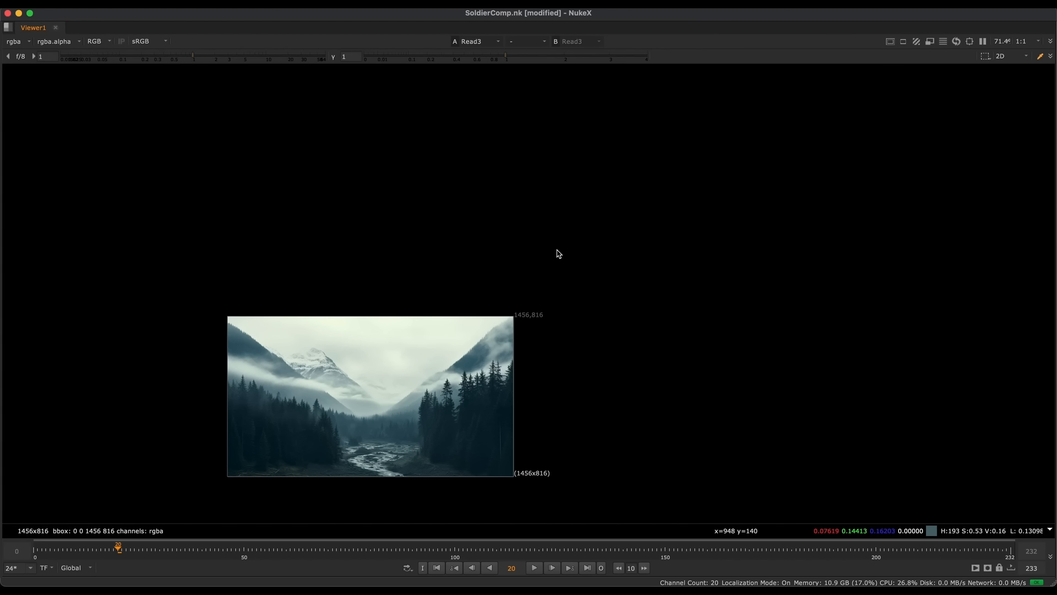
pyautogui.press('f')
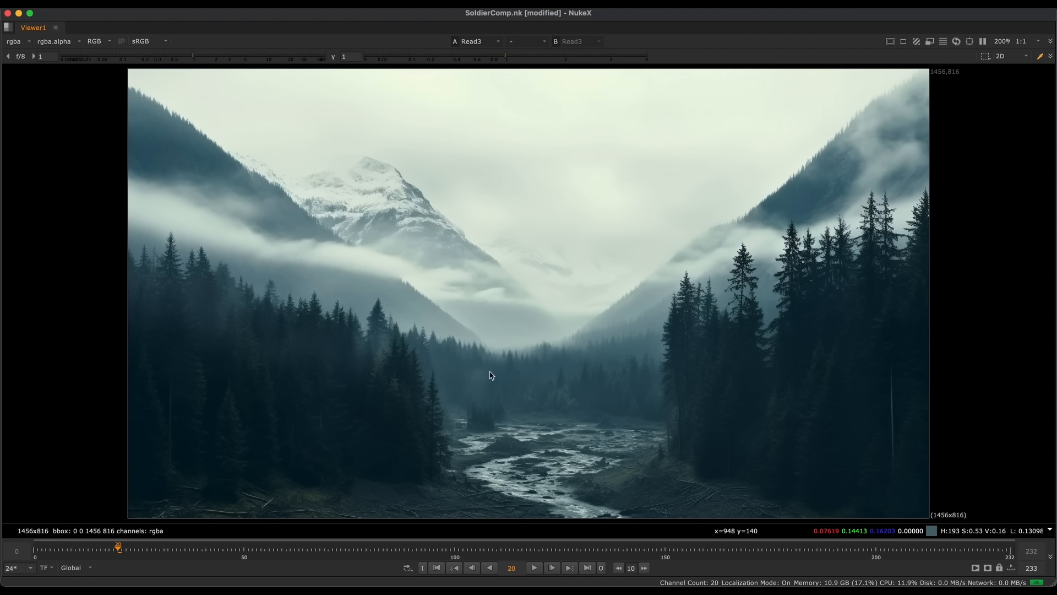
pyautogui.press('space')
# View the Merge10 composite and delete the Roto14 and Merge33 nodes
pyautogui.click(457, 533)
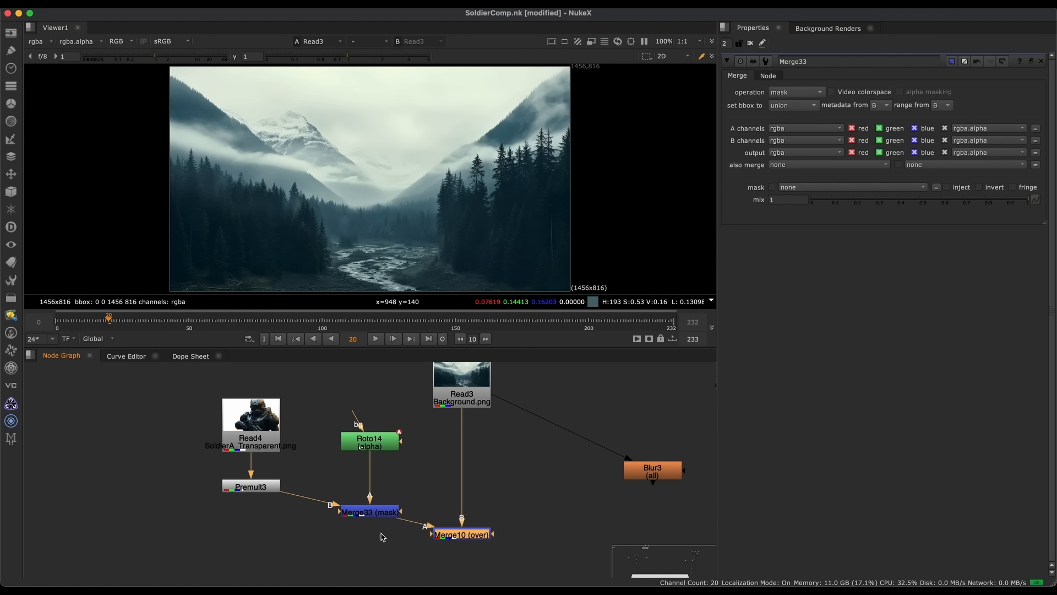
pyautogui.press('1')
pyautogui.moveTo(435, 555); pyautogui.dragTo(381, 503, button='middle')
pyautogui.moveTo(365, 468); pyautogui.dragTo(404, 510, button='middle')
pyautogui.scroll(-2, 394, 469)
pyautogui.moveTo(401, 443); pyautogui.dragTo(358, 504)
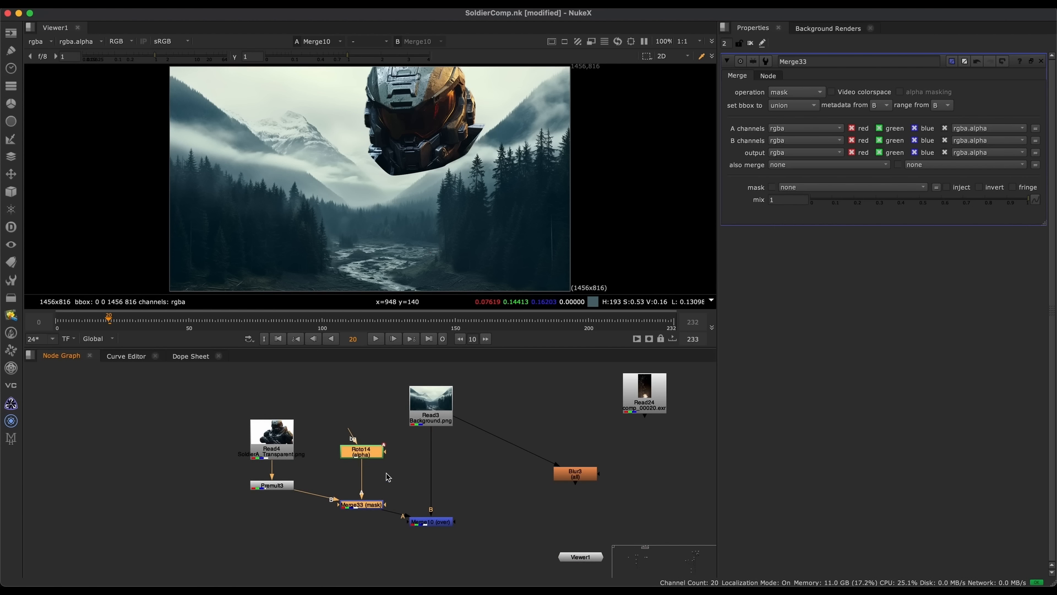
pyautogui.moveTo(374, 513); pyautogui.dragTo(398, 501, button='middle')
pyautogui.press('Delete')
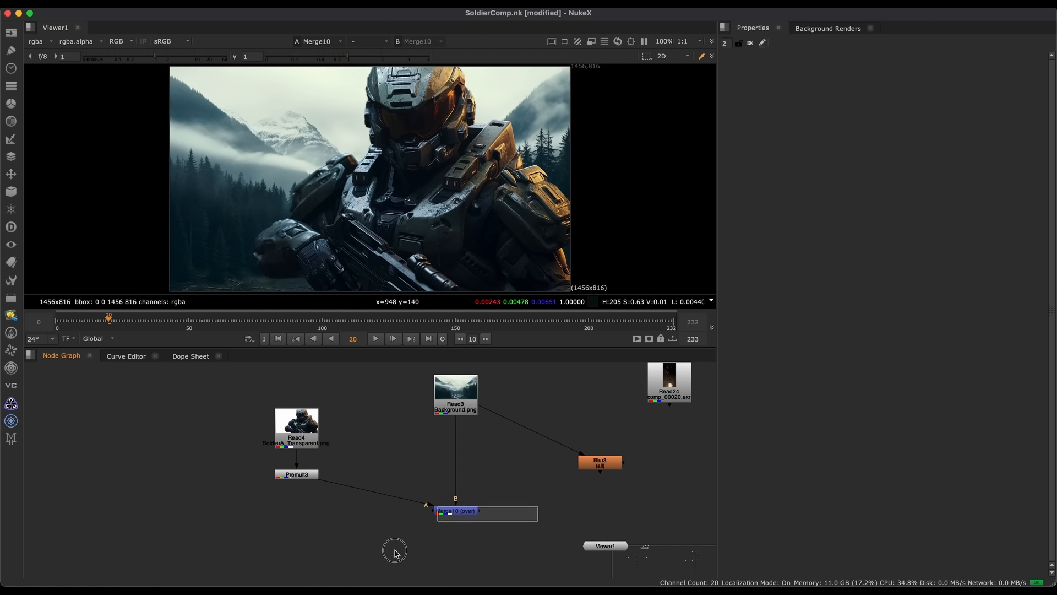
# Move the Read4 and Premult3 nodes slightly up and closer to the background branch
pyautogui.scroll(2, 389, 521)
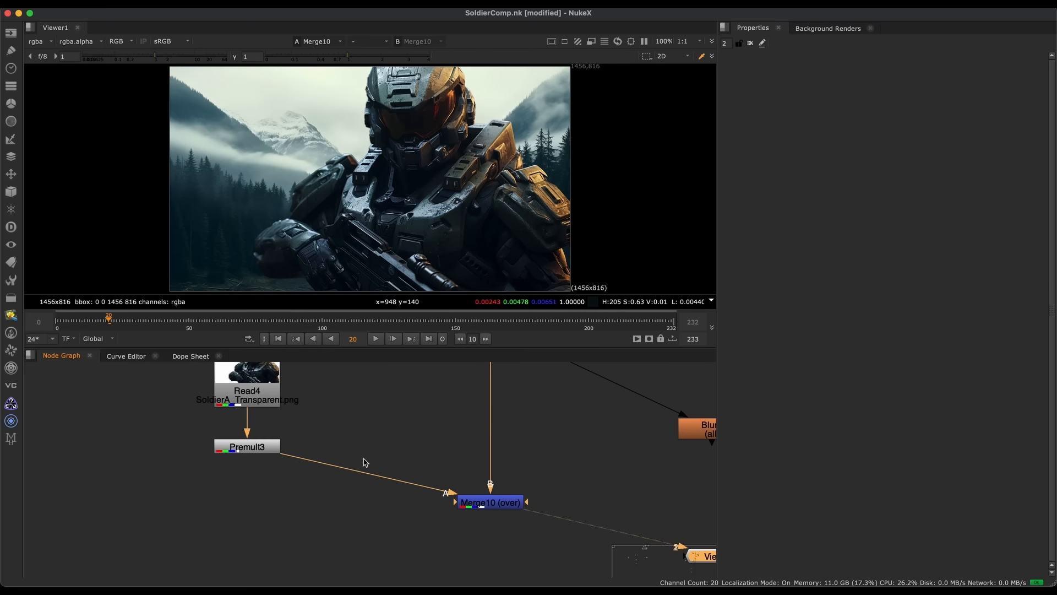
pyautogui.moveTo(400, 452); pyautogui.dragTo(302, 461, button='middle')
pyautogui.scroll(-1, 409, 474)
pyautogui.click(225, 403)
pyautogui.click(231, 460)
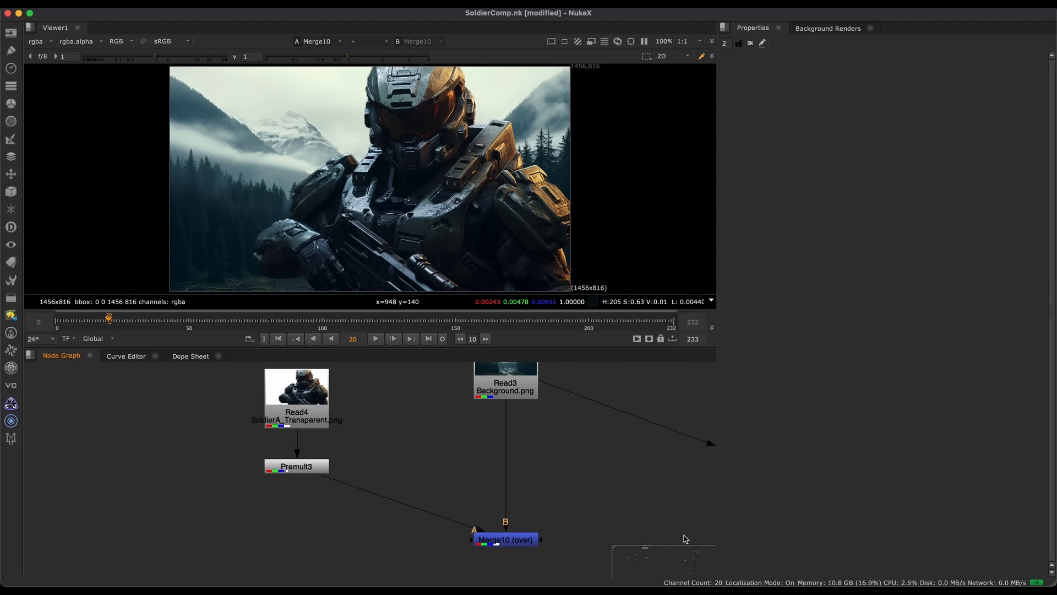
# Add a new unconnected Roto node between the Premult3 and background branches
pyautogui.moveTo(340, 501); pyautogui.dragTo(390, 495, button='middle')
pyautogui.keyDown('alt'); pyautogui.moveTo(412, 480); pyautogui.dragTo(446, 400, button='middle'); pyautogui.keyUp('alt')
pyautogui.press('o')
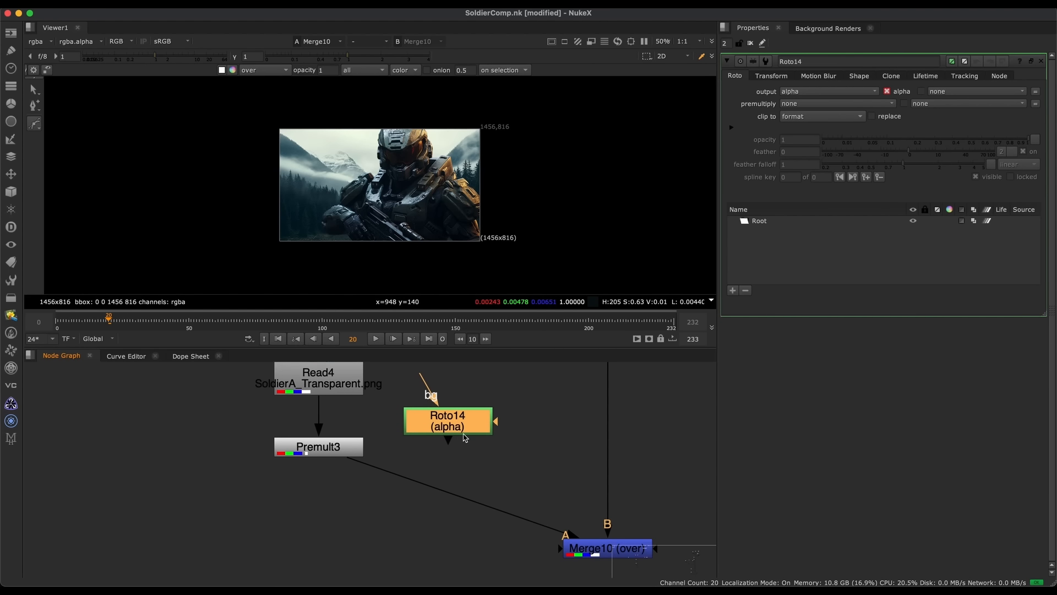
# Insert a Merge node combining Roto14 as A and Premult3 as B ahead of Merge10, and set its operation to stencil
pyautogui.press('m')
pyautogui.moveTo(534, 417); pyautogui.dragTo(347, 520)
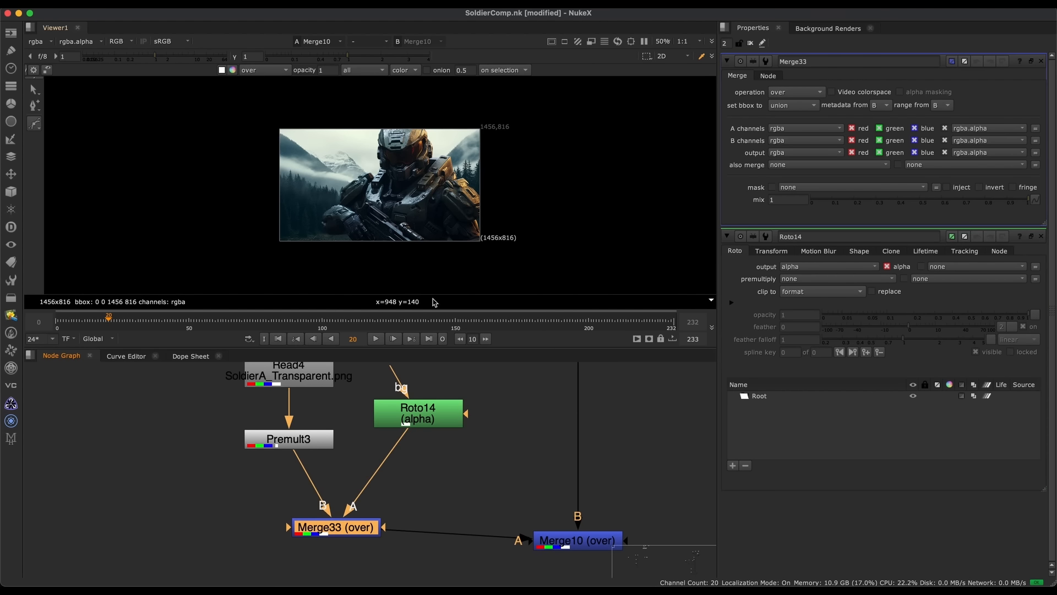
pyautogui.press('f')
pyautogui.click(792, 93)
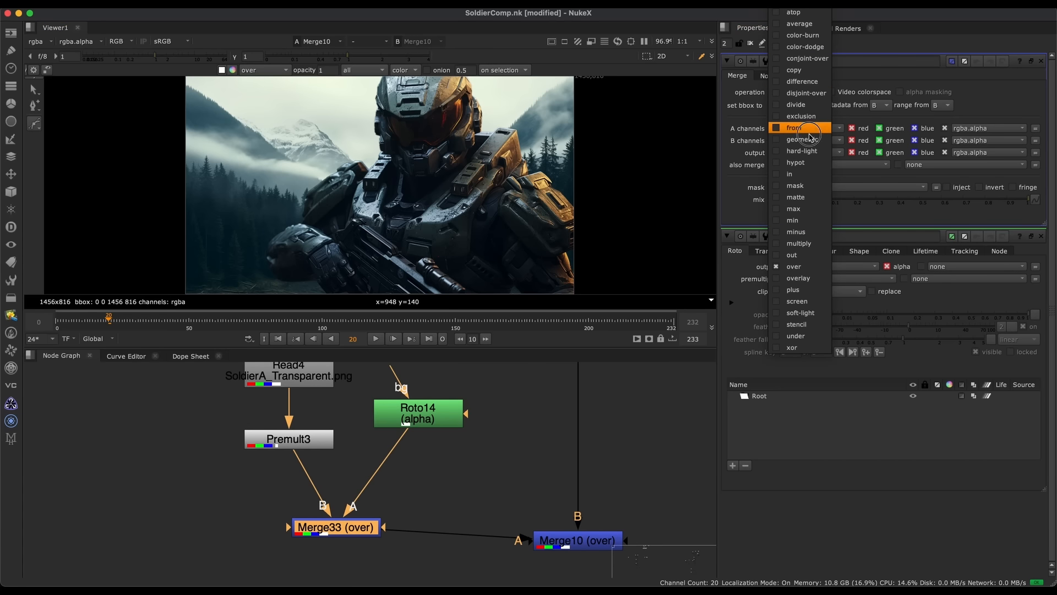
pyautogui.click(805, 318)
# Draw a closed Bezier shape in Roto14 around the soldier's helmet and select all its points
pyautogui.click(396, 117)
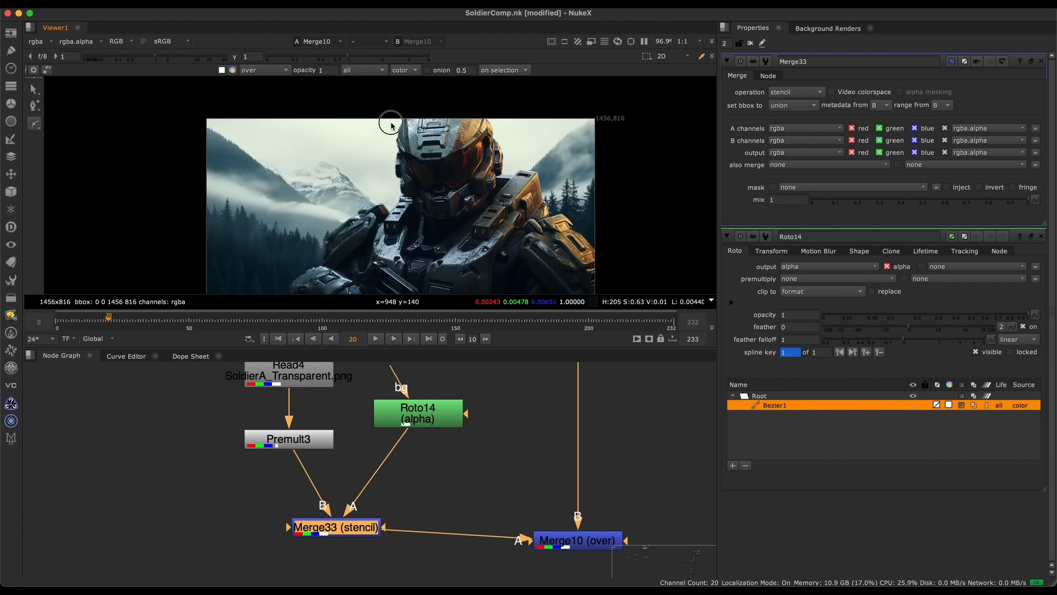
pyautogui.click(378, 170)
pyautogui.click(420, 213)
pyautogui.click(446, 227)
pyautogui.click(477, 223)
pyautogui.click(502, 195)
pyautogui.click(512, 148)
pyautogui.click(490, 106)
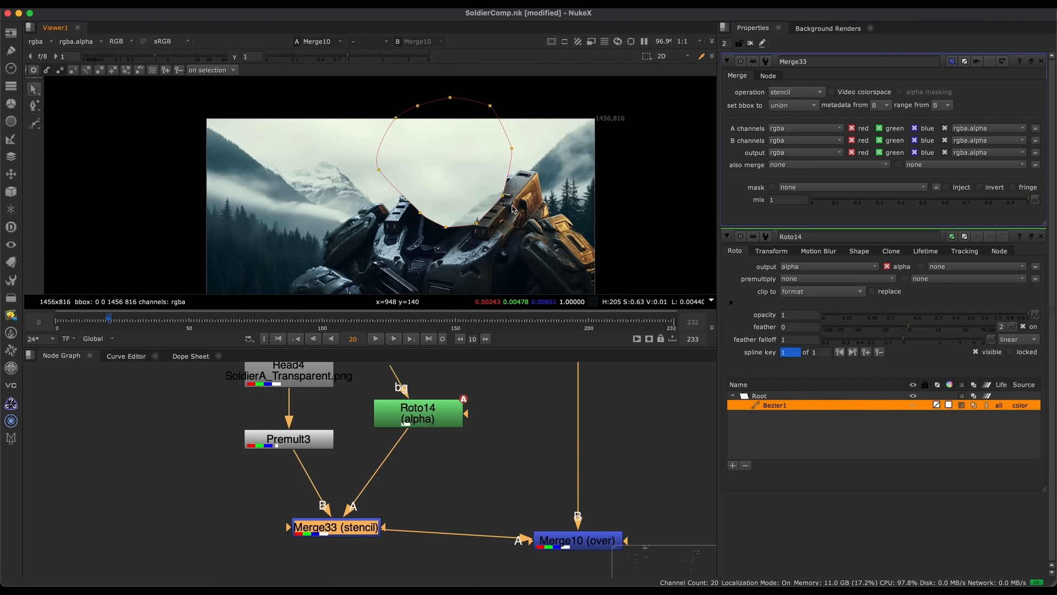
pyautogui.moveTo(457, 210); pyautogui.dragTo(444, 200, button='middle')
pyautogui.scroll(-3, 444, 231)
pyautogui.moveTo(521, 97); pyautogui.dragTo(380, 242)
pyautogui.moveTo(454, 203); pyautogui.dragTo(457, 155, button='middle')
pyautogui.scroll(2, 452, 138)
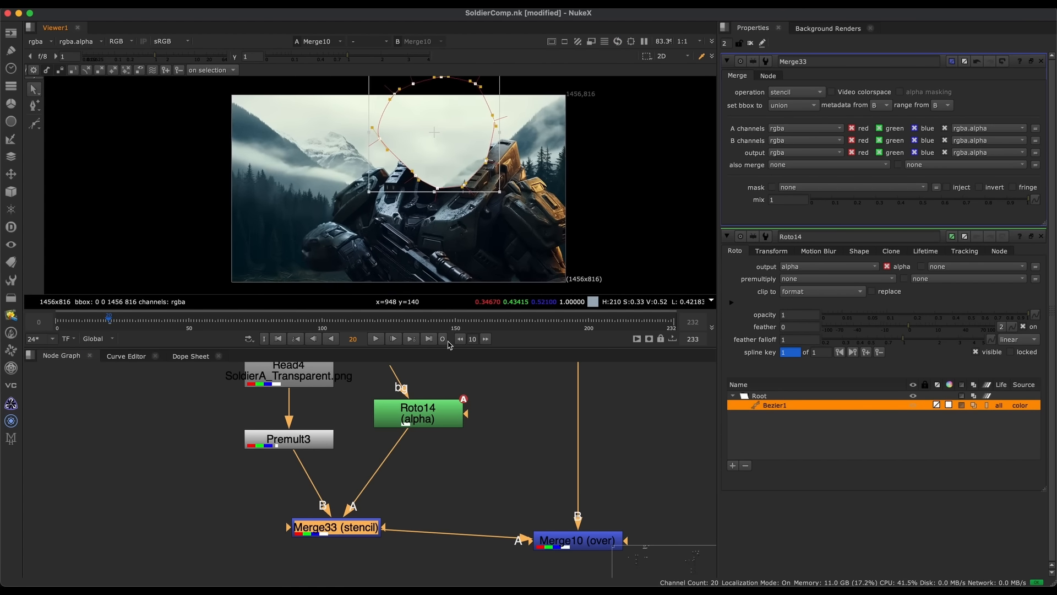
# View the output of Roto14 and the output of the Merge33 node, placing Merge33 more directly below Premult3
pyautogui.moveTo(454, 415); pyautogui.dragTo(456, 417)
pyautogui.press('1')
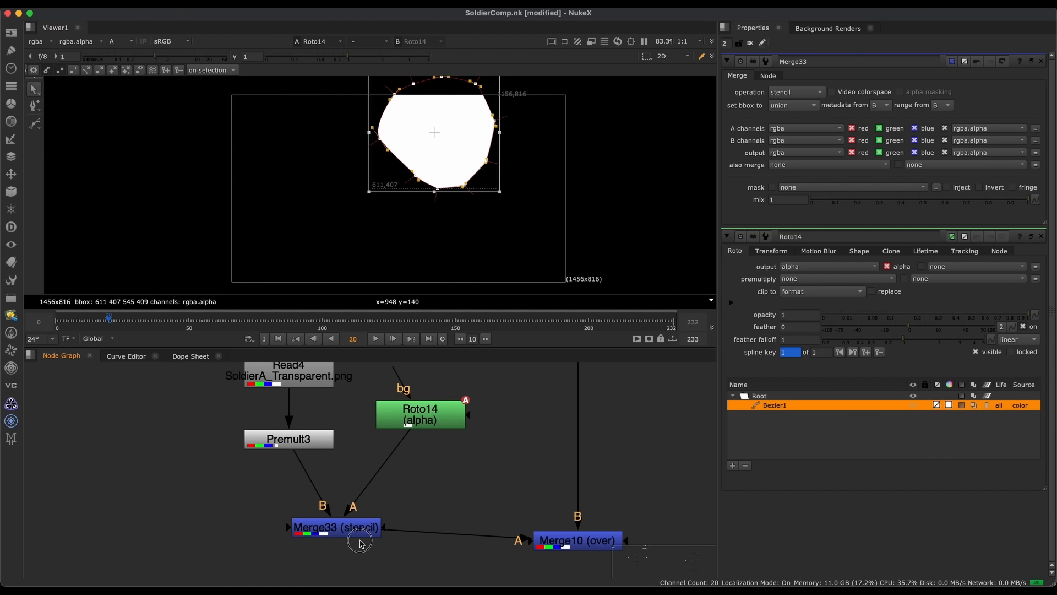
pyautogui.moveTo(360, 540); pyautogui.dragTo(325, 542)
pyautogui.press('1')
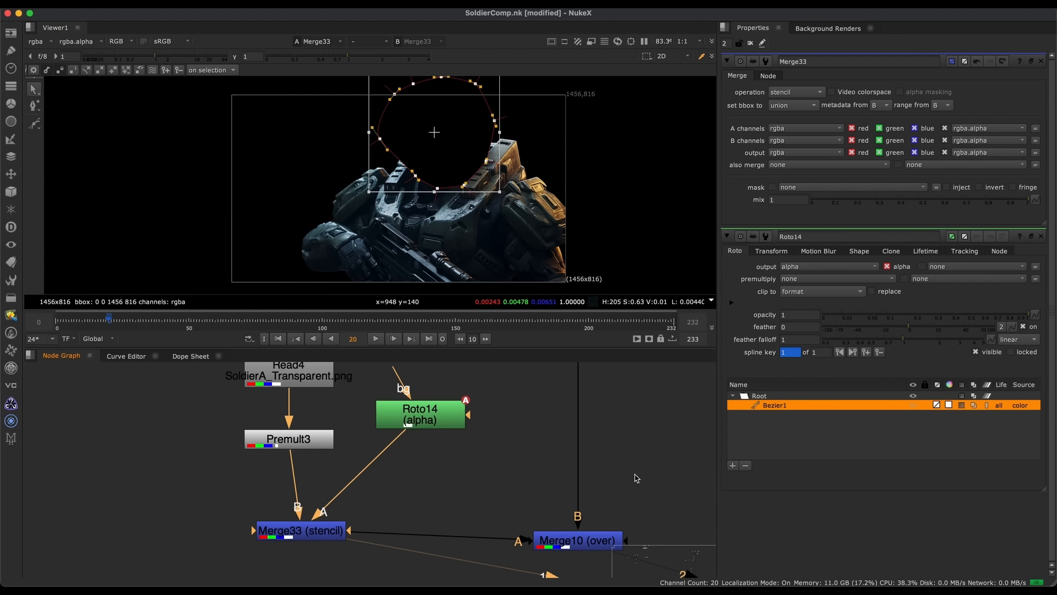
# View the Merge10 composite and set the Merge33 operation to mask
pyautogui.click(536, 543)
pyautogui.press('1')
pyautogui.click(795, 92)
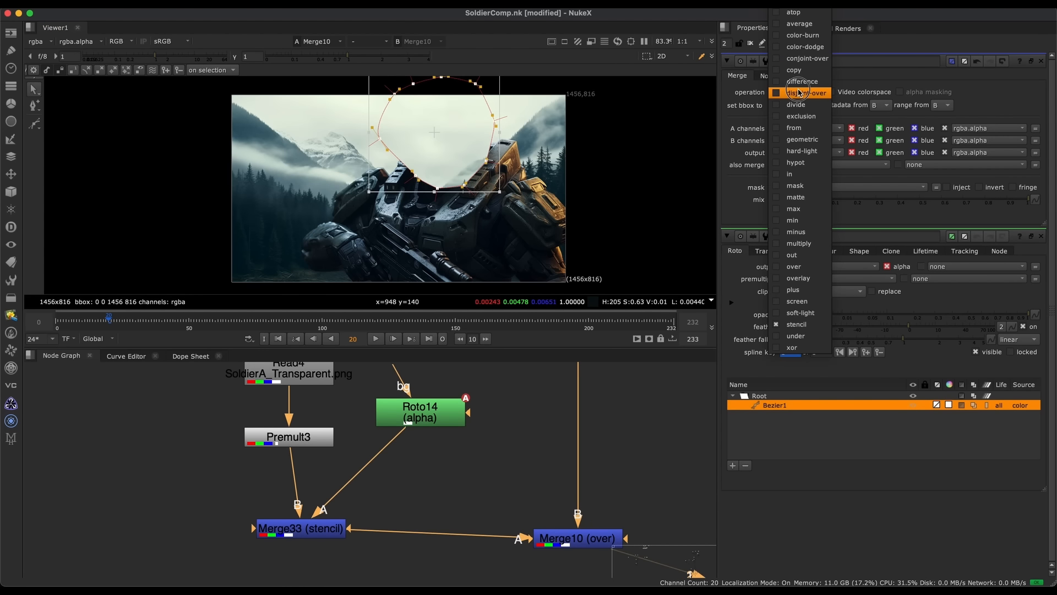
pyautogui.click(808, 189)
# Insert an Invert node between Roto14 and Merge33
pyautogui.moveTo(442, 421); pyautogui.dragTo(446, 422)
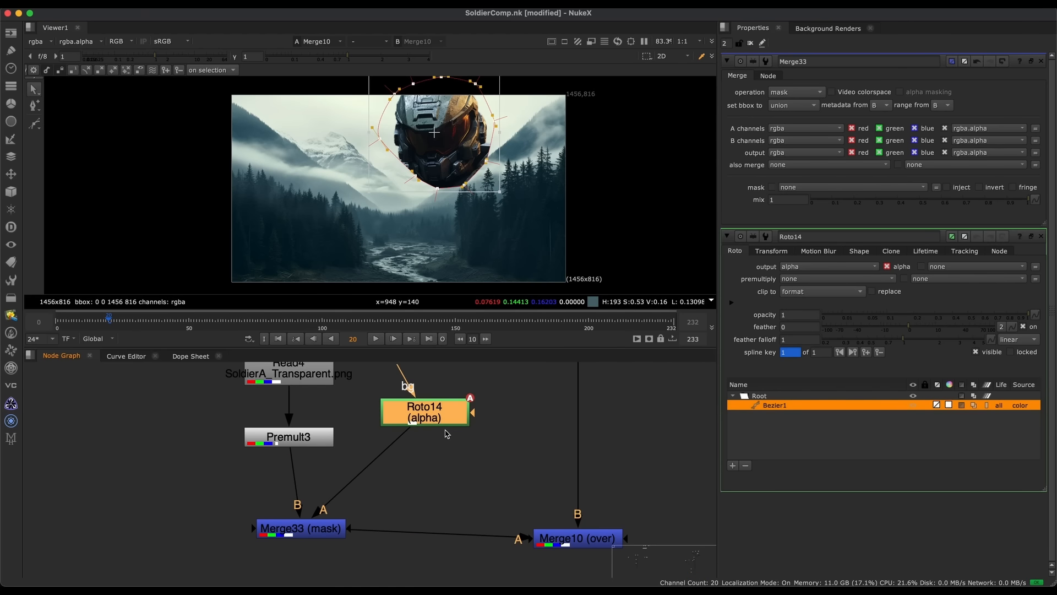
pyautogui.press('Tab')
pyautogui.write('inv')
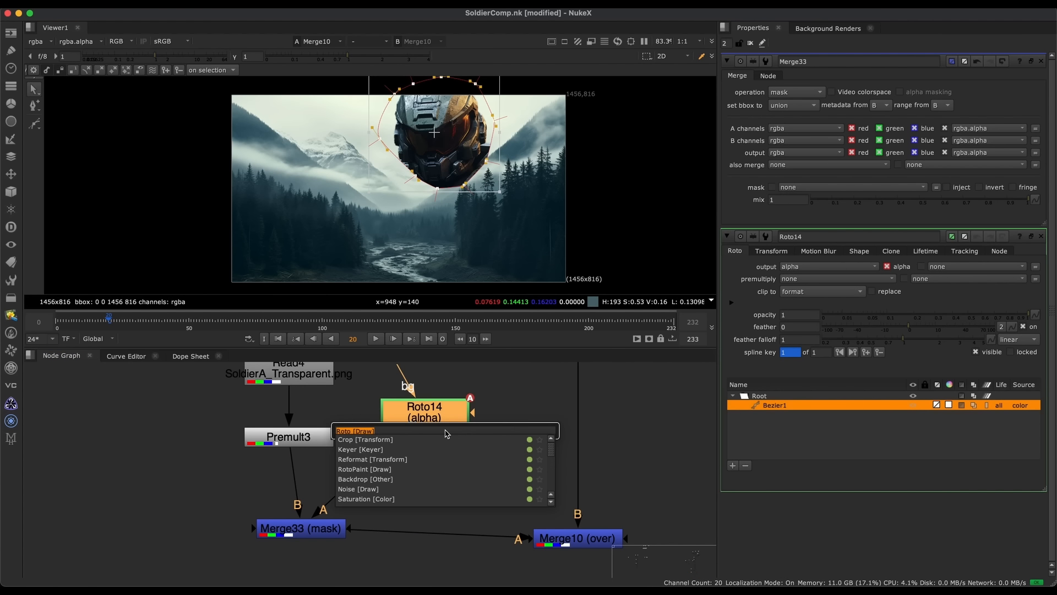
pyautogui.press('Return')
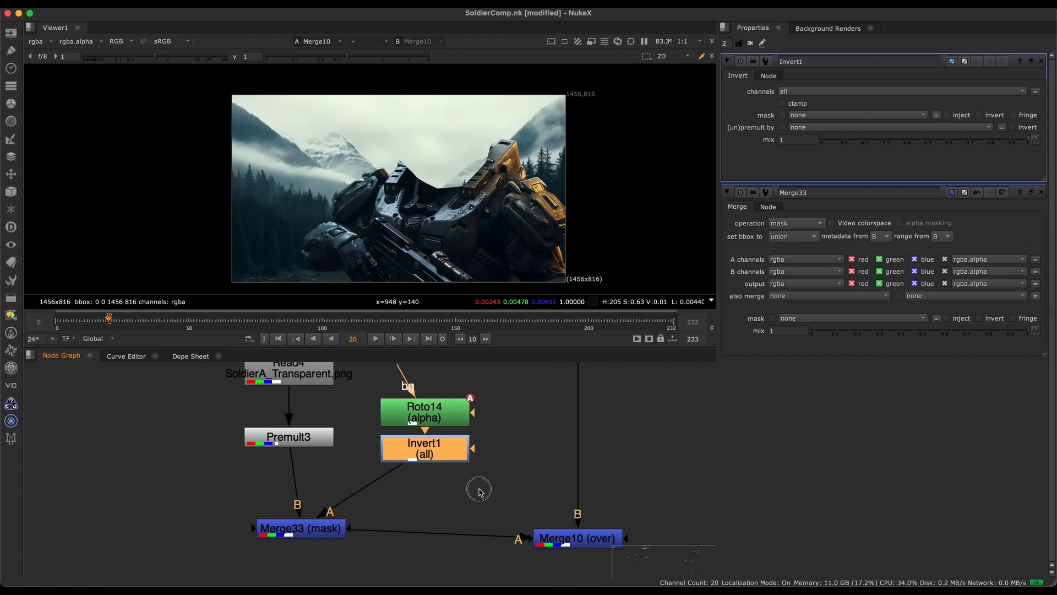
# Delete the Invert1 and Merge33 nodes
pyautogui.moveTo(433, 456); pyautogui.dragTo(429, 465)
pyautogui.press('Delete')
pyautogui.moveTo(389, 493); pyautogui.dragTo(409, 501, button='middle')
pyautogui.scroll(-1, 409, 501)
pyautogui.moveTo(358, 536); pyautogui.dragTo(348, 538)
pyautogui.press('1')
pyautogui.click(325, 536)
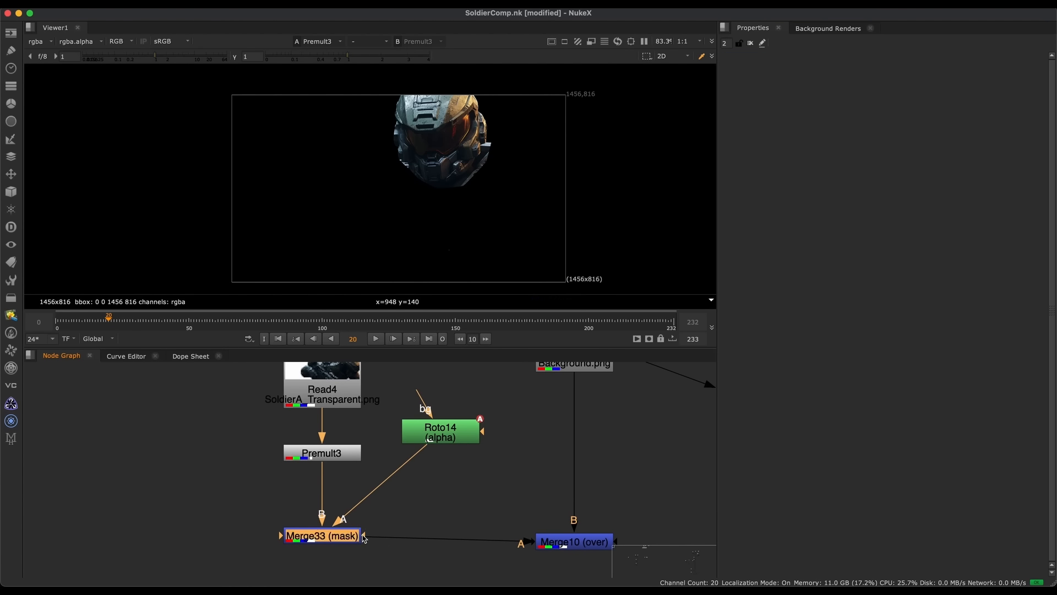
pyautogui.press('Delete')
# Open the Roto14 properties and view the node's output in the Viewer
pyautogui.moveTo(448, 443); pyautogui.dragTo(460, 433)
pyautogui.doubleClick(460, 433)
pyautogui.moveTo(460, 434); pyautogui.dragTo(452, 425, button='middle')
pyautogui.scroll(1, 453, 425)
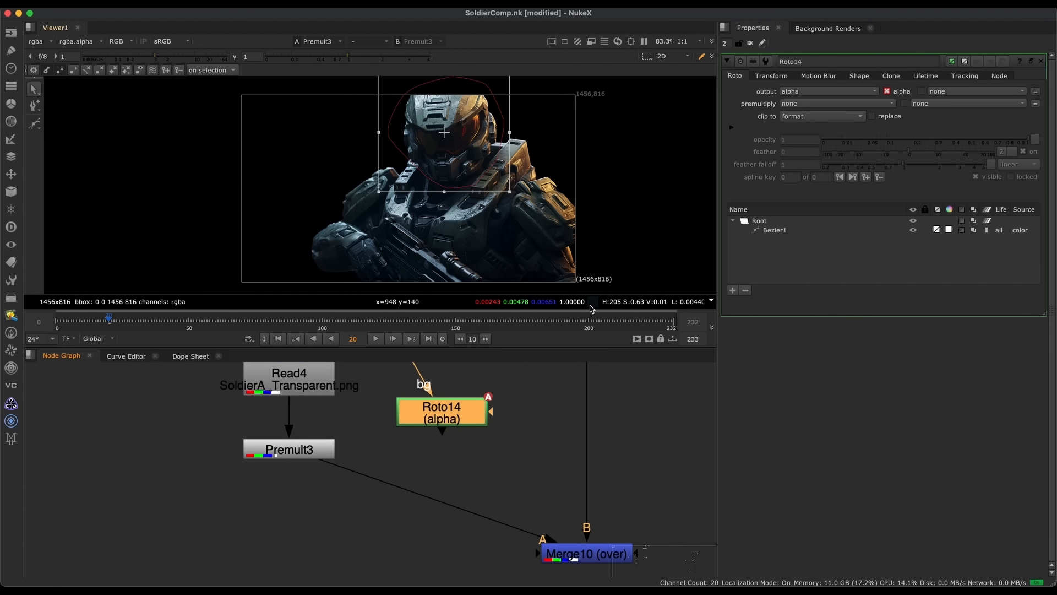
pyautogui.moveTo(528, 439)
pyautogui.mouseDown(button='middle')
pyautogui.moveTo(503, 433)
pyautogui.moveTo(524, 439)
pyautogui.mouseUp(button='middle')
pyautogui.scroll(-1, 545, 456)
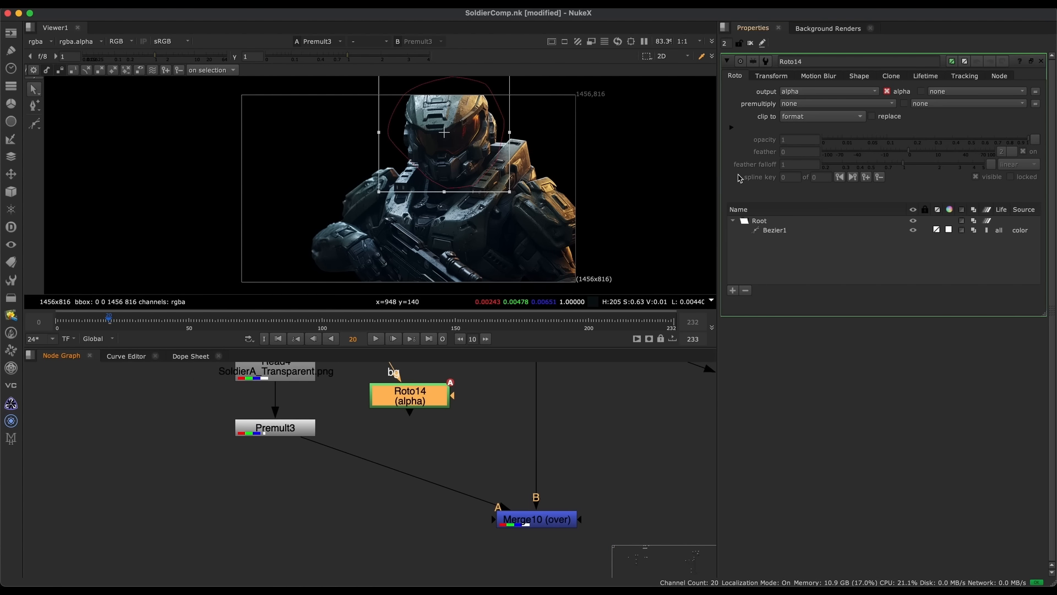
pyautogui.moveTo(422, 404); pyautogui.dragTo(428, 411)
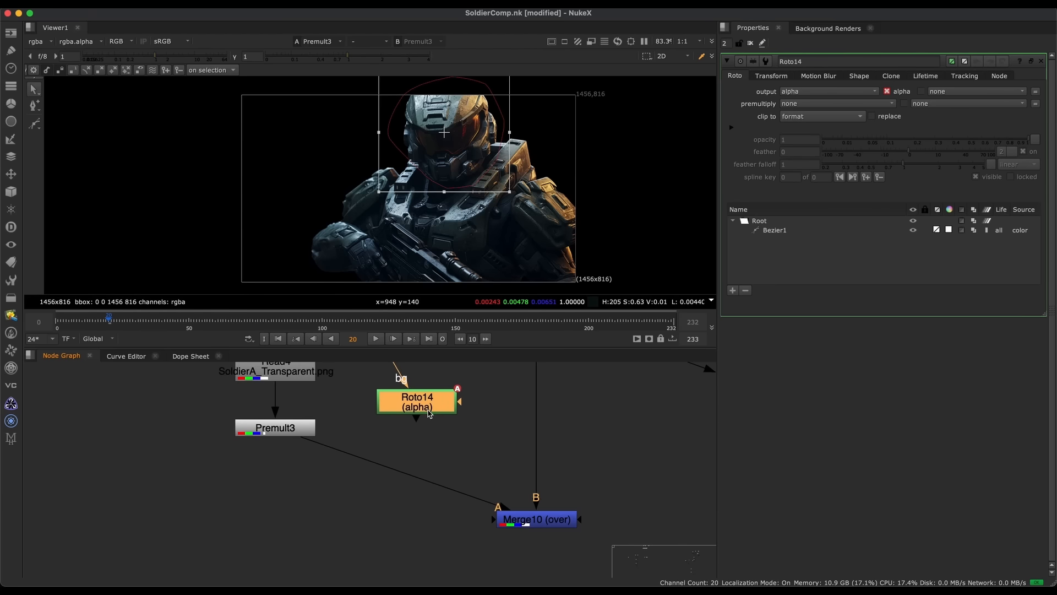
pyautogui.moveTo(428, 411); pyautogui.dragTo(432, 438, button='middle')
pyautogui.press('1')
pyautogui.scroll(2, 459, 160)
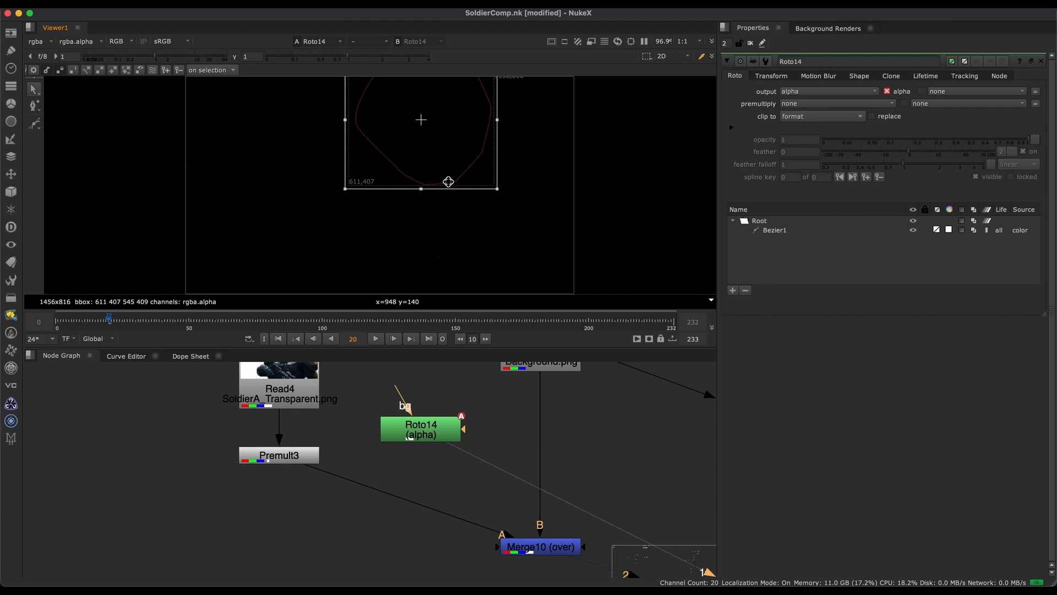
# Examine the channel indicator on the Roto14 node up close
pyautogui.click(443, 438)
pyautogui.scroll(6, 418, 434)
pyautogui.click(448, 504)
pyautogui.moveTo(504, 469)
pyautogui.mouseDown()
pyautogui.moveTo(380, 427)
pyautogui.moveTo(367, 410)
pyautogui.mouseUp()
pyautogui.scroll(-3, 452, 466)
pyautogui.click(460, 474)
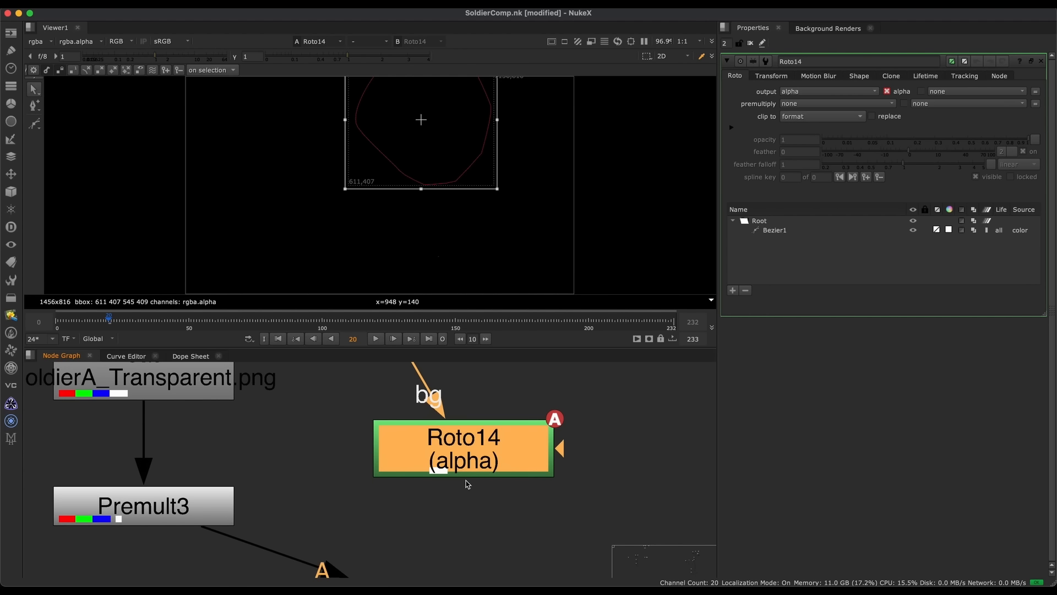
pyautogui.moveTo(503, 443)
pyautogui.mouseDown()
pyautogui.moveTo(497, 430)
pyautogui.moveTo(518, 435)
pyautogui.mouseUp()
pyautogui.moveTo(519, 434); pyautogui.dragTo(486, 439, button='middle')
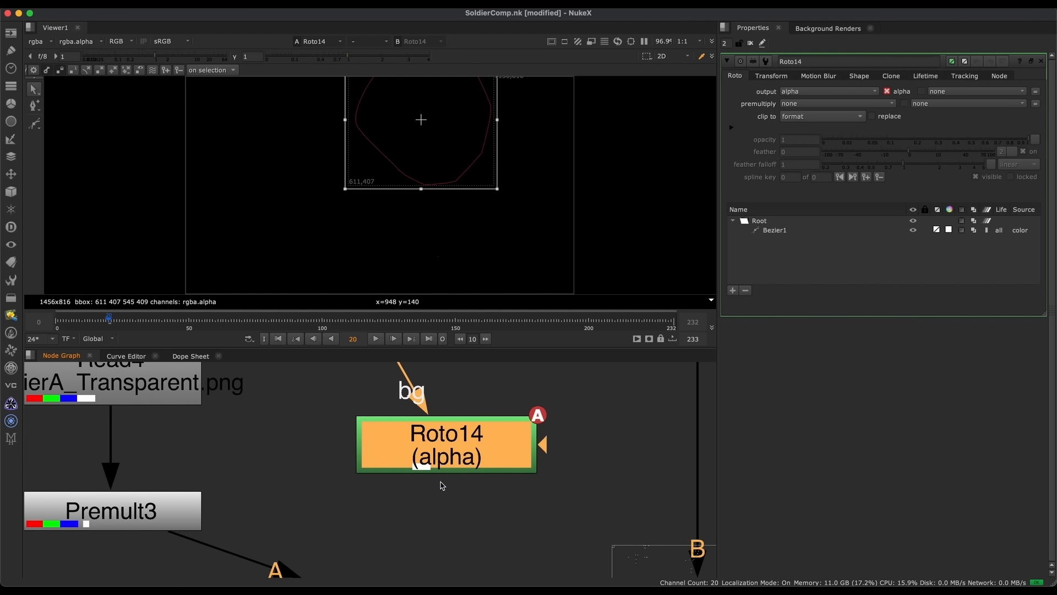
pyautogui.moveTo(449, 492); pyautogui.dragTo(405, 458)
# View the Read4 soldier image and examine the channel indicators on its node
pyautogui.moveTo(421, 479)
pyautogui.mouseDown(button='middle')
pyautogui.moveTo(516, 492)
pyautogui.moveTo(653, 552)
pyautogui.mouseUp(button='middle')
pyautogui.click(379, 432)
pyautogui.moveTo(380, 432); pyautogui.dragTo(425, 483, button='middle')
pyautogui.press('1')
pyautogui.click(332, 542)
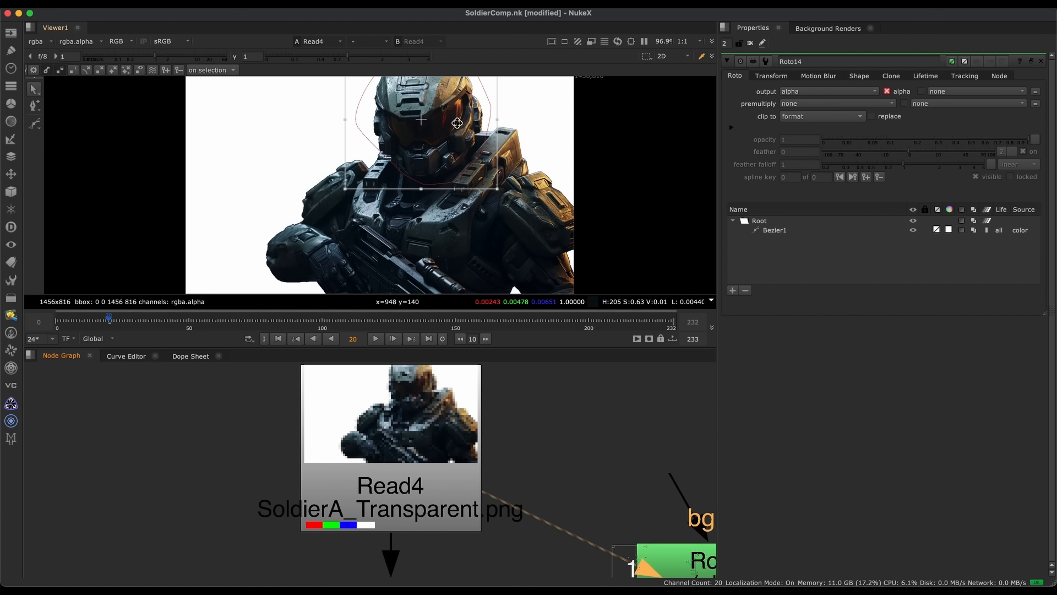
pyautogui.click(364, 527)
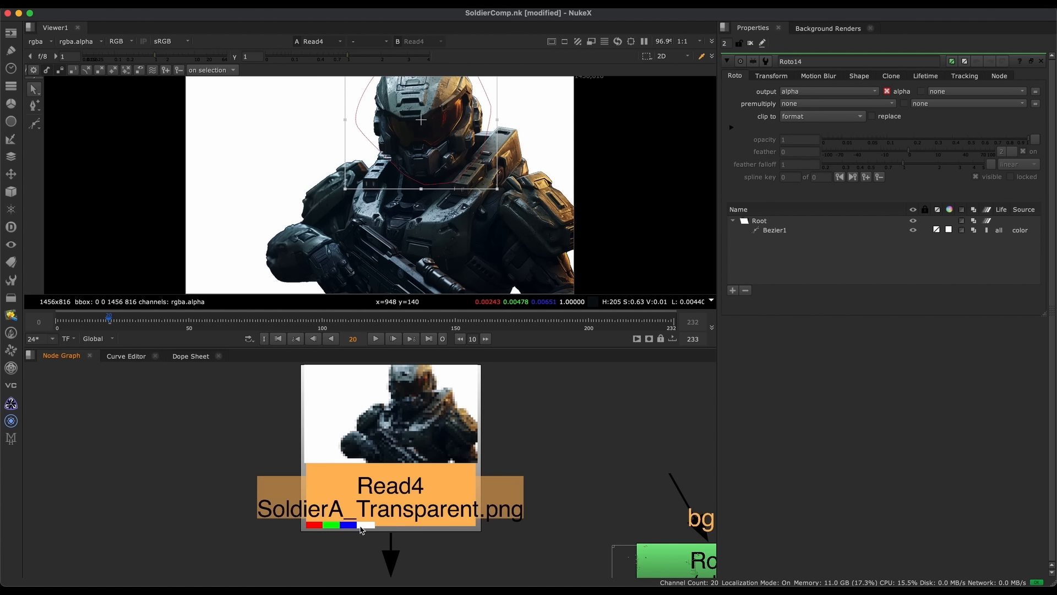
# Return to the Roto14 node and view its output
pyautogui.moveTo(404, 534); pyautogui.dragTo(267, 472, button='middle')
pyautogui.moveTo(584, 526); pyautogui.dragTo(417, 438, button='middle')
pyautogui.click(430, 472)
pyautogui.press('1')
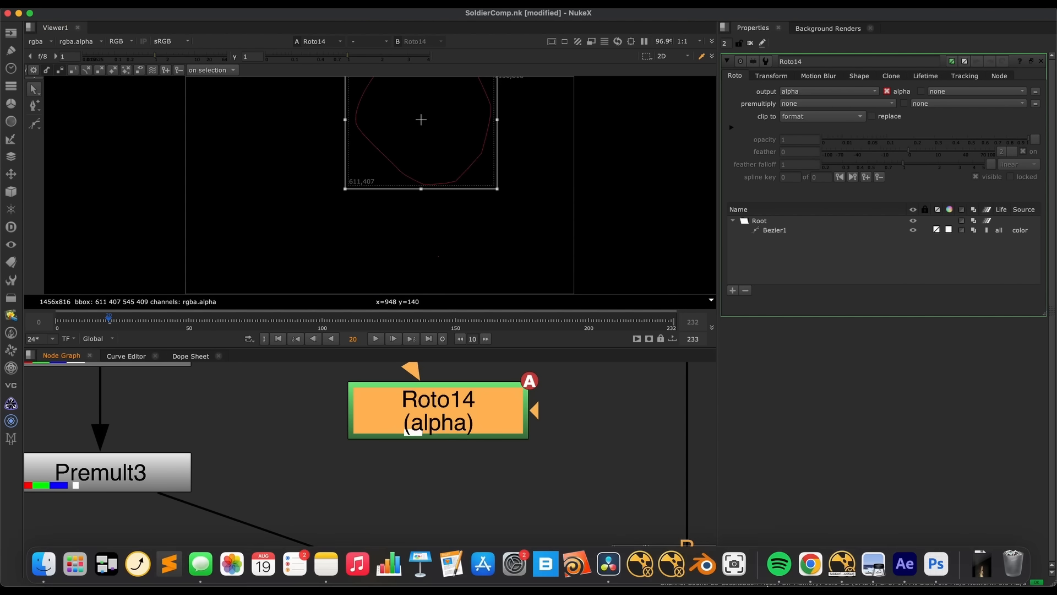
# Switch to After Effects and add a new pure red solid layer to the Background composition
pyautogui.click(901, 568)
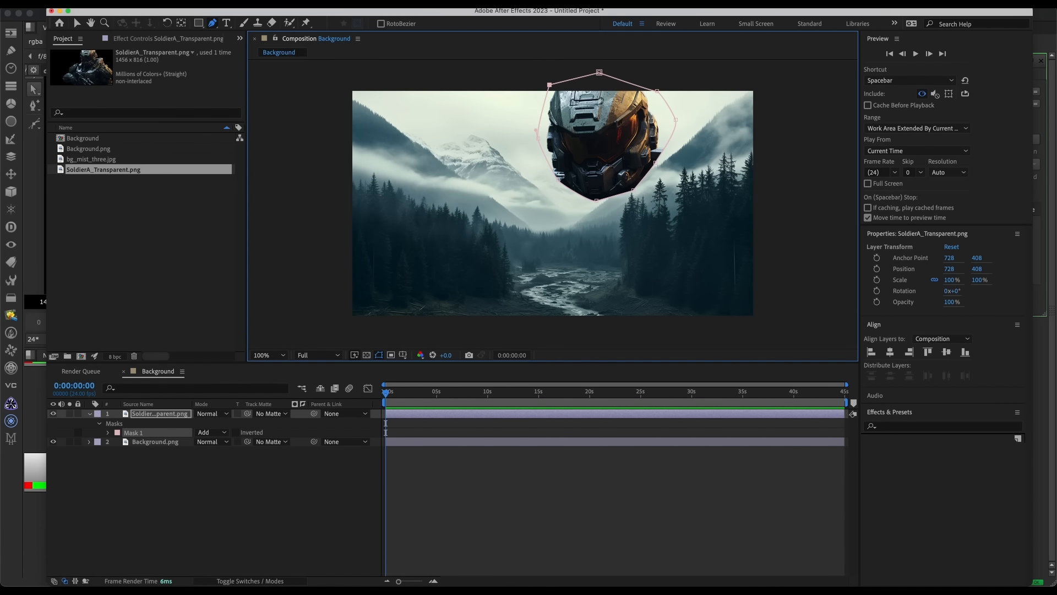
pyautogui.click(193, 4)
pyautogui.moveTo(252, 15)
pyautogui.click(327, 25)
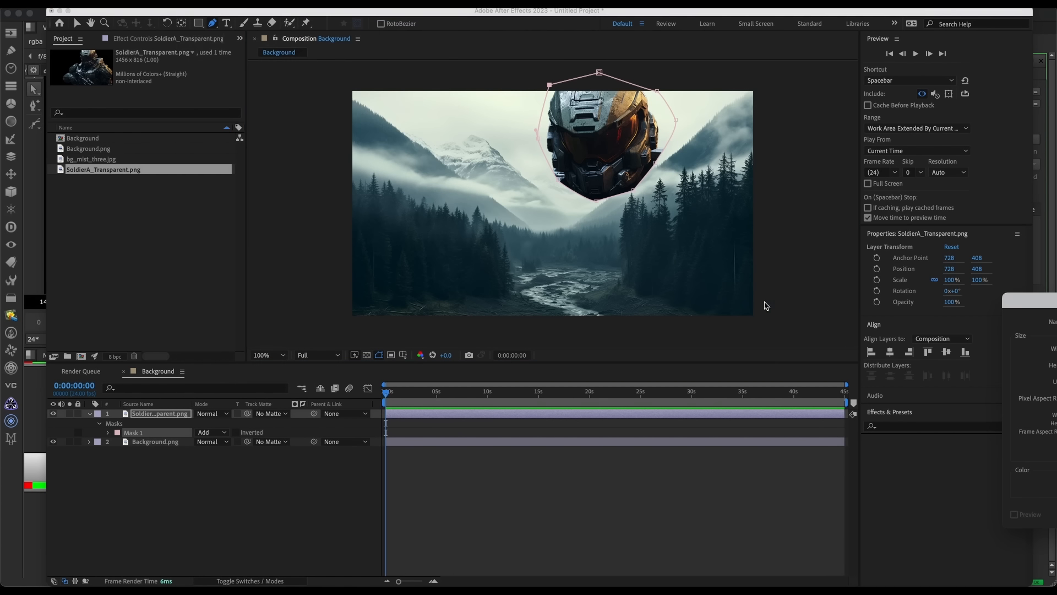
pyautogui.moveTo(1026, 304); pyautogui.dragTo(399, 292)
pyautogui.click(494, 471)
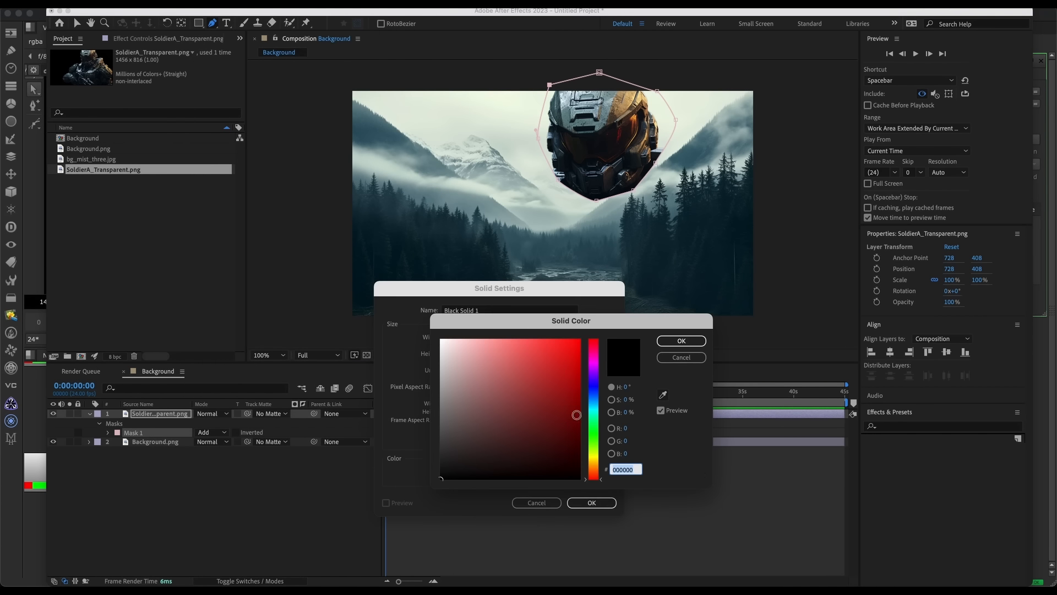
pyautogui.click(572, 343)
pyautogui.click(681, 340)
pyautogui.click(590, 502)
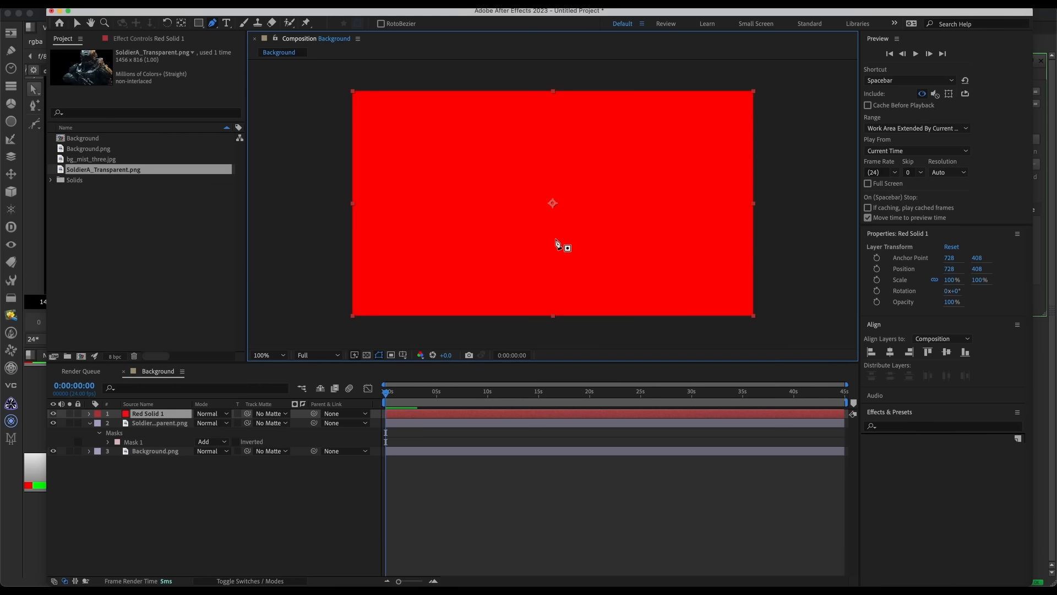
# Draw a closed, partly curved mask near the middle of the red solid with the Pen tool
pyautogui.click(509, 132)
pyautogui.click(471, 232)
pyautogui.click(533, 249)
pyautogui.click(579, 218)
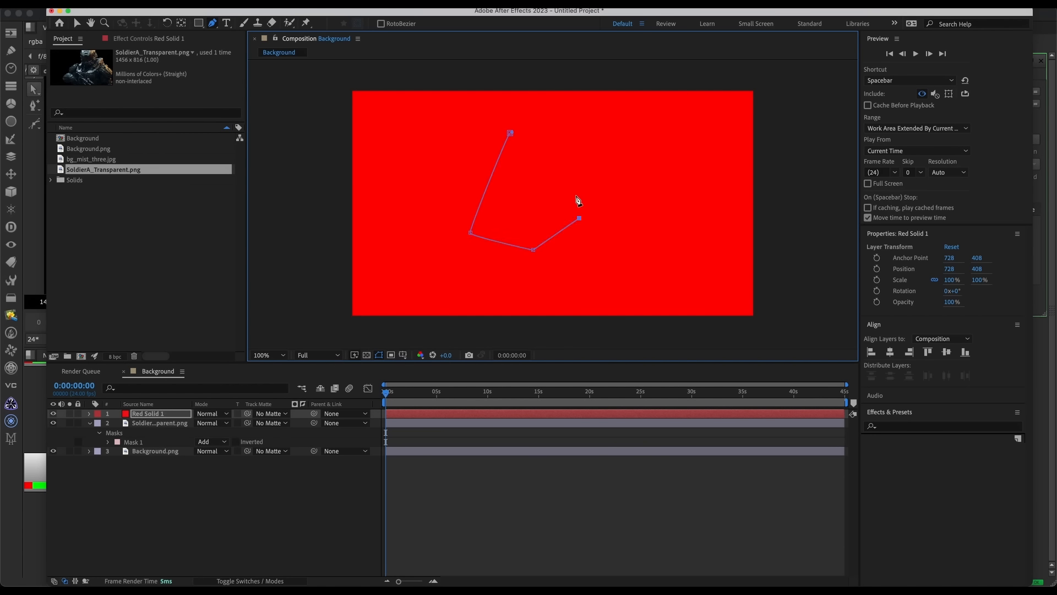
pyautogui.moveTo(546, 142); pyautogui.dragTo(534, 137)
pyautogui.click(510, 133)
pyautogui.press('super+z')
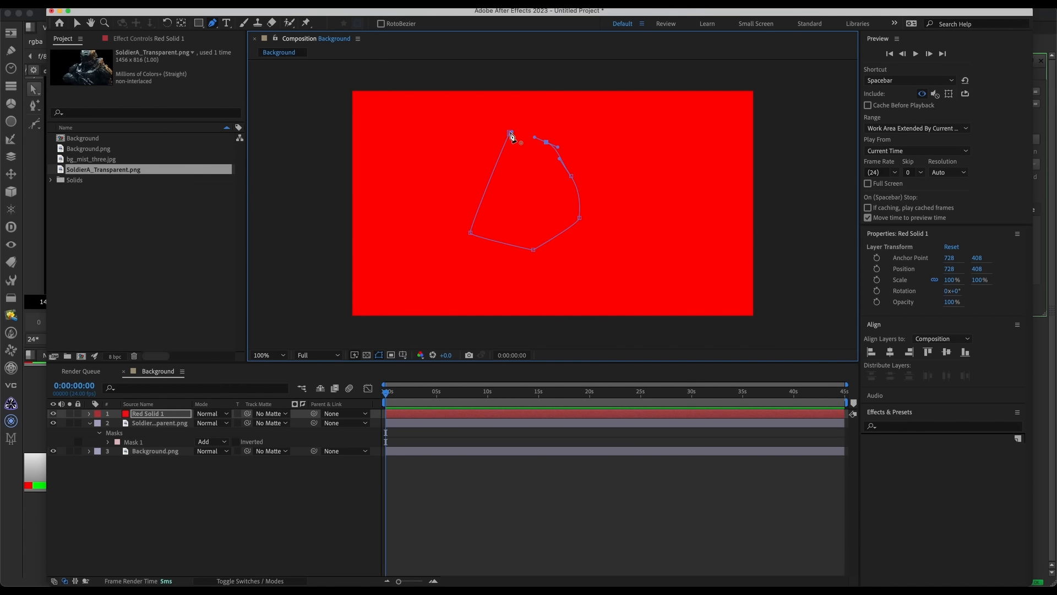
pyautogui.click(511, 133)
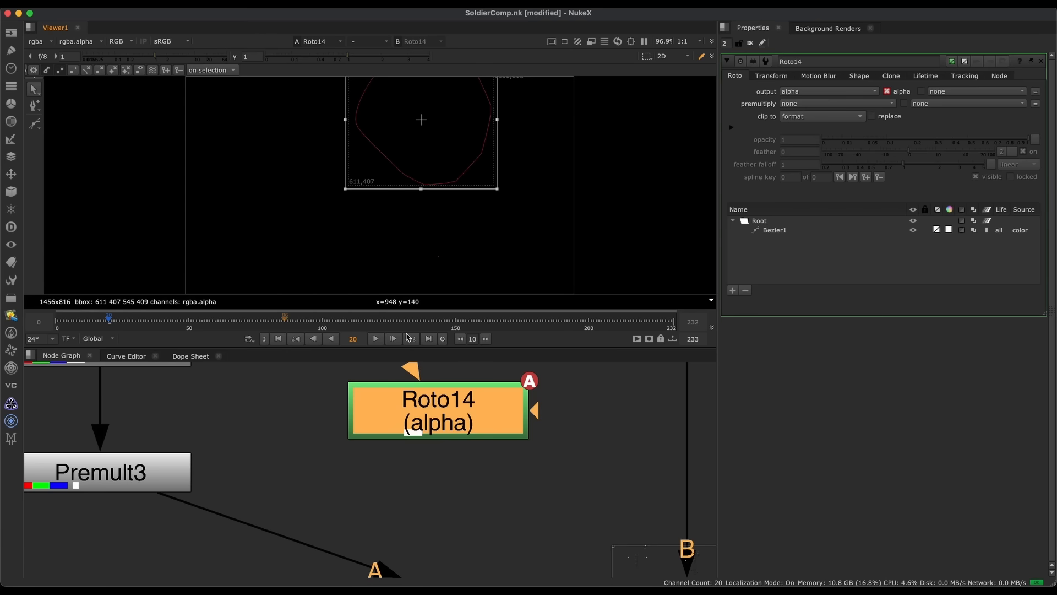
# Switch back to Nuke, set the Roto14 output to rgba, and inspect the rendered shape
pyautogui.moveTo(464, 413); pyautogui.dragTo(435, 466, button='middle')
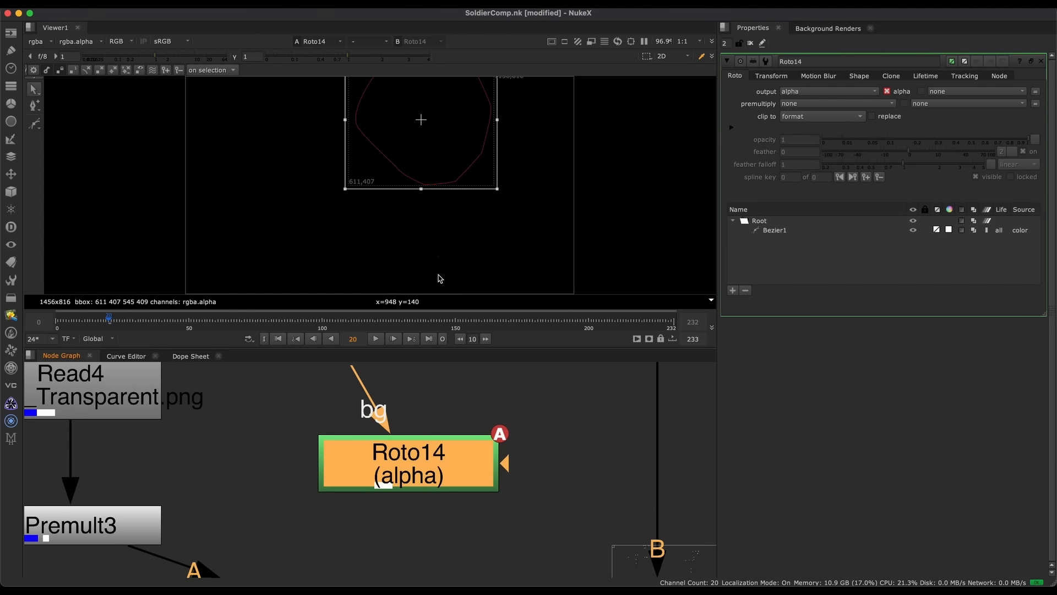
pyautogui.scroll(-3, 443, 450)
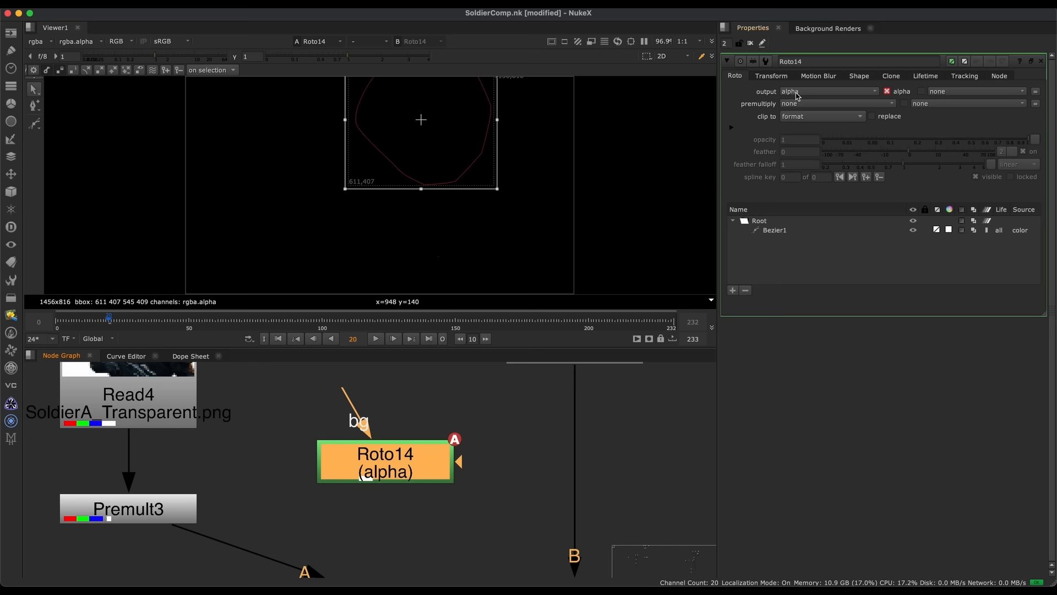
pyautogui.click(807, 92)
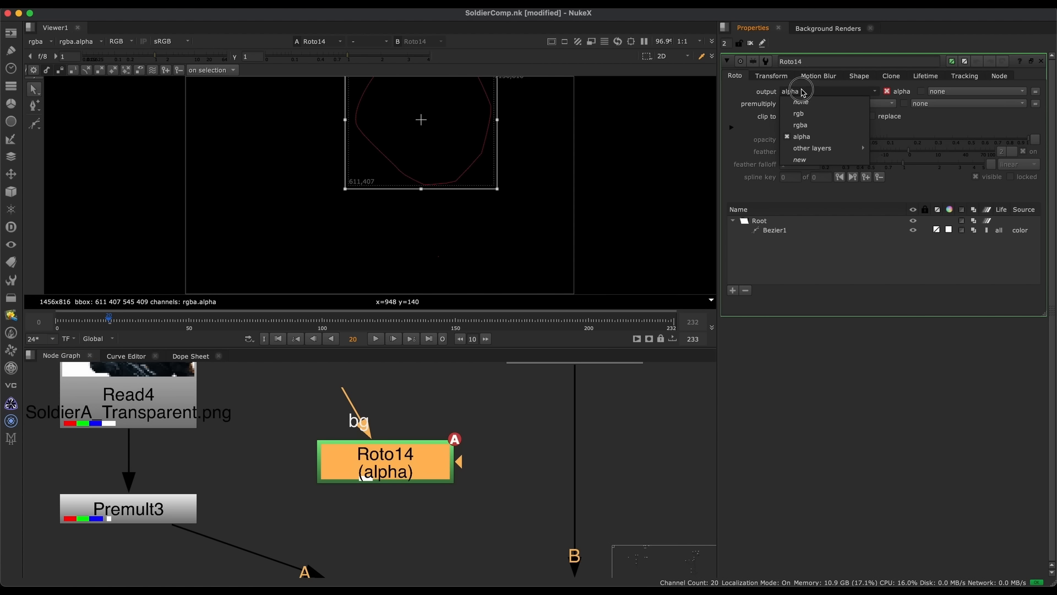
pyautogui.click(817, 126)
pyautogui.moveTo(448, 172); pyautogui.dragTo(430, 129, button='middle')
pyautogui.click(383, 176)
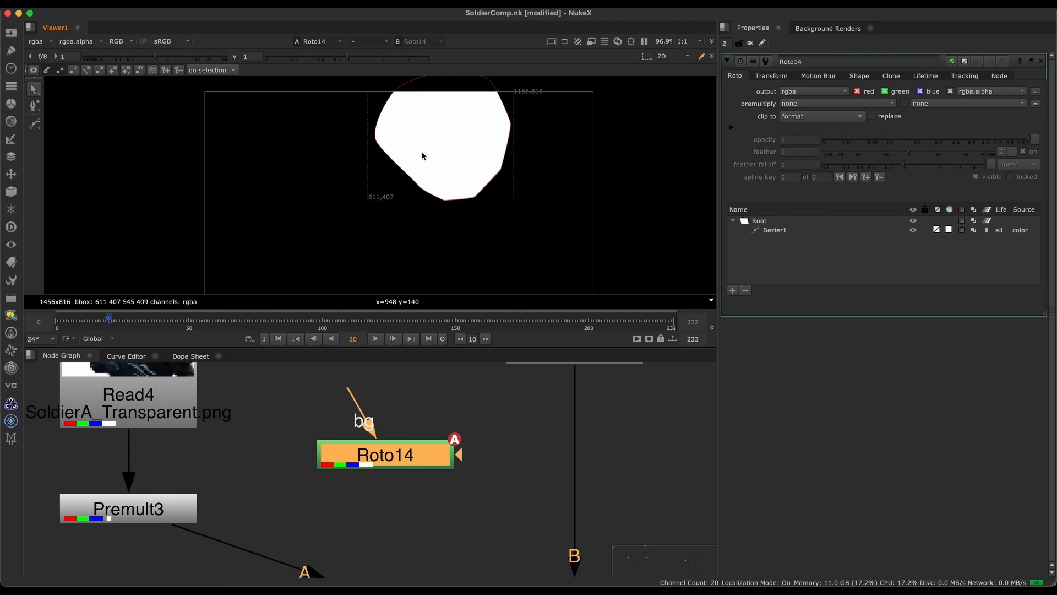
pyautogui.moveTo(433, 164); pyautogui.dragTo(435, 157, button='middle')
pyautogui.moveTo(560, 137); pyautogui.dragTo(556, 140, button='middle')
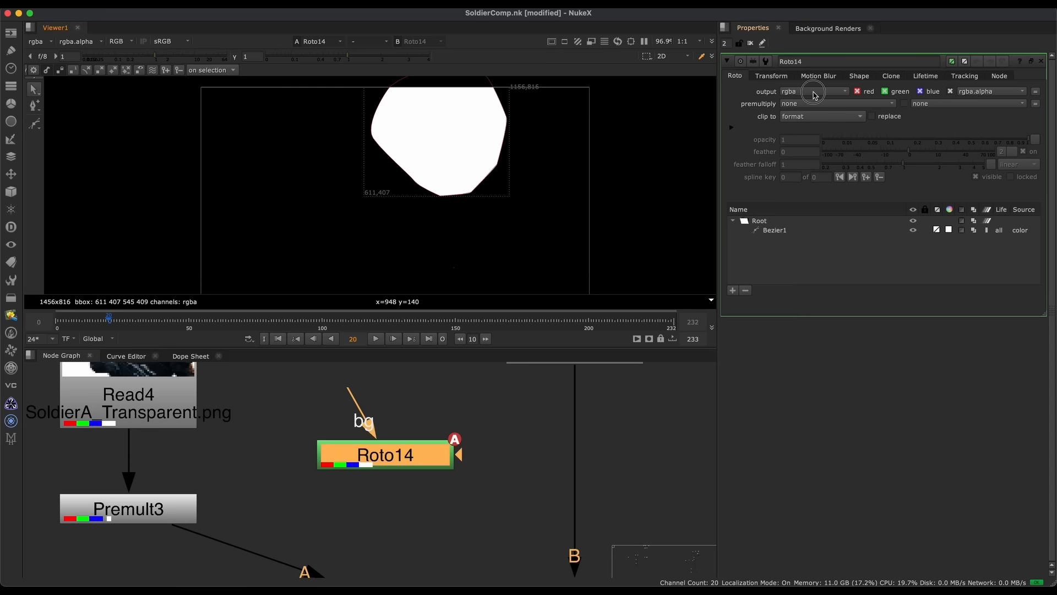
# Open the Shape settings of Roto14 and select the Bezier1 shape
pyautogui.click(816, 102)
pyautogui.click(866, 79)
pyautogui.click(859, 77)
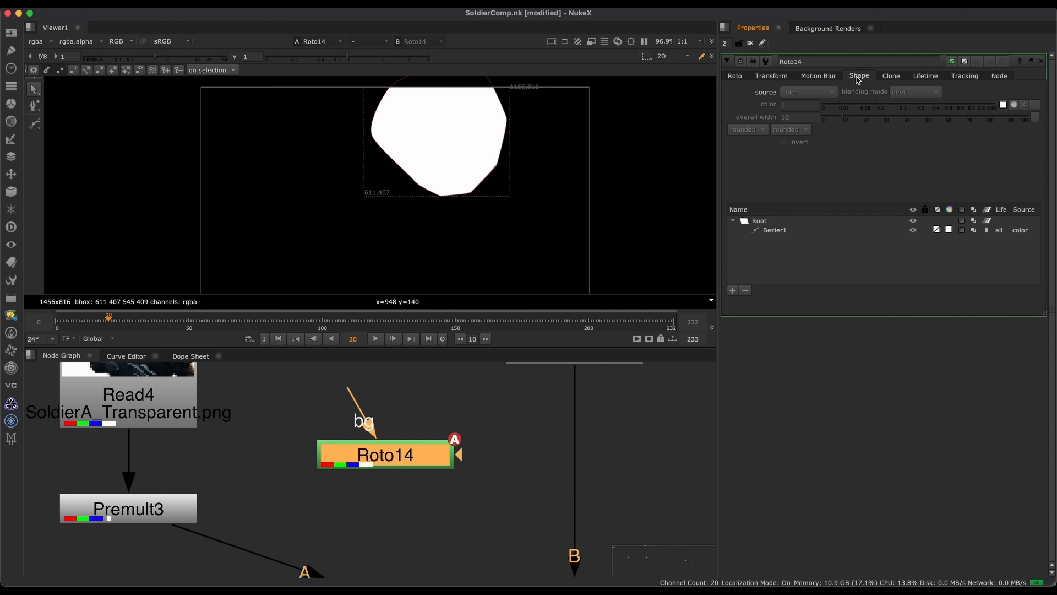
pyautogui.click(778, 231)
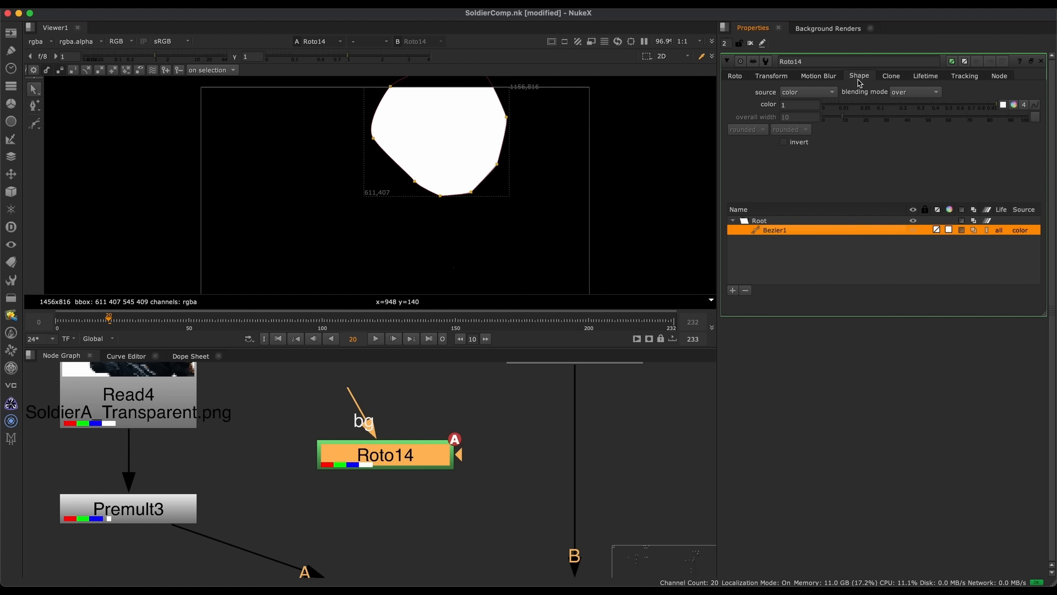
# Set the Bezier1 shape's color to blue with red 0.15, green 0.2, blue 0.81 and alpha 0.81
pyautogui.moveTo(985, 105)
pyautogui.mouseDown()
pyautogui.moveTo(967, 104)
pyautogui.moveTo(979, 105)
pyautogui.mouseUp()
pyautogui.click(1013, 105)
pyautogui.click(903, 132)
pyautogui.click(889, 118)
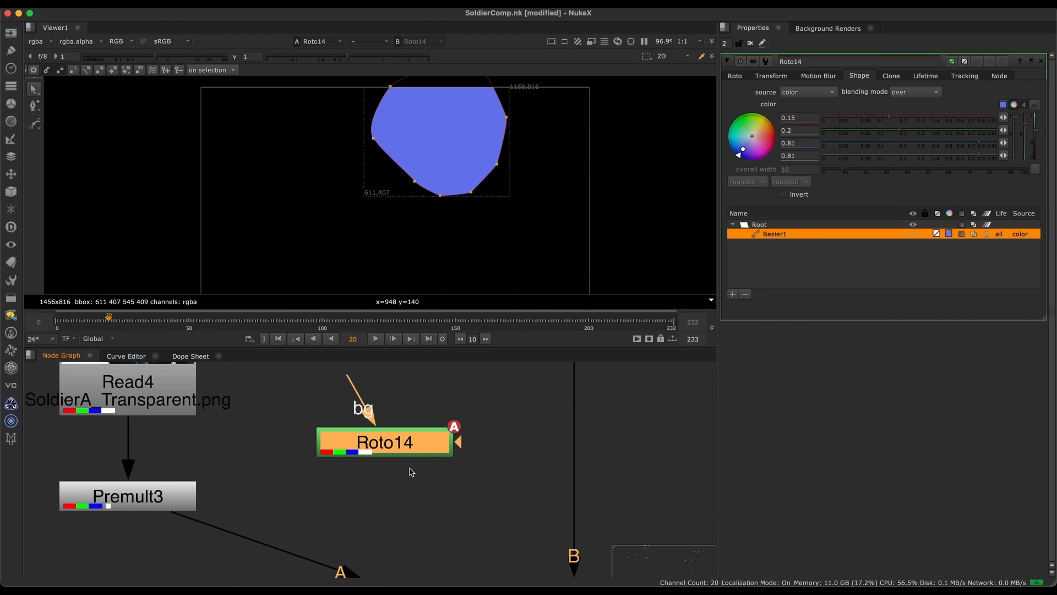
# Merge Roto14 over Premult3 with a new Merge node ahead of Merge10, and view Merge10's output
pyautogui.scroll(-3, 429, 451)
pyautogui.moveTo(438, 436); pyautogui.dragTo(432, 447)
pyautogui.press('m')
pyautogui.moveTo(567, 454); pyautogui.dragTo(414, 530)
pyautogui.moveTo(414, 530); pyautogui.dragTo(443, 539)
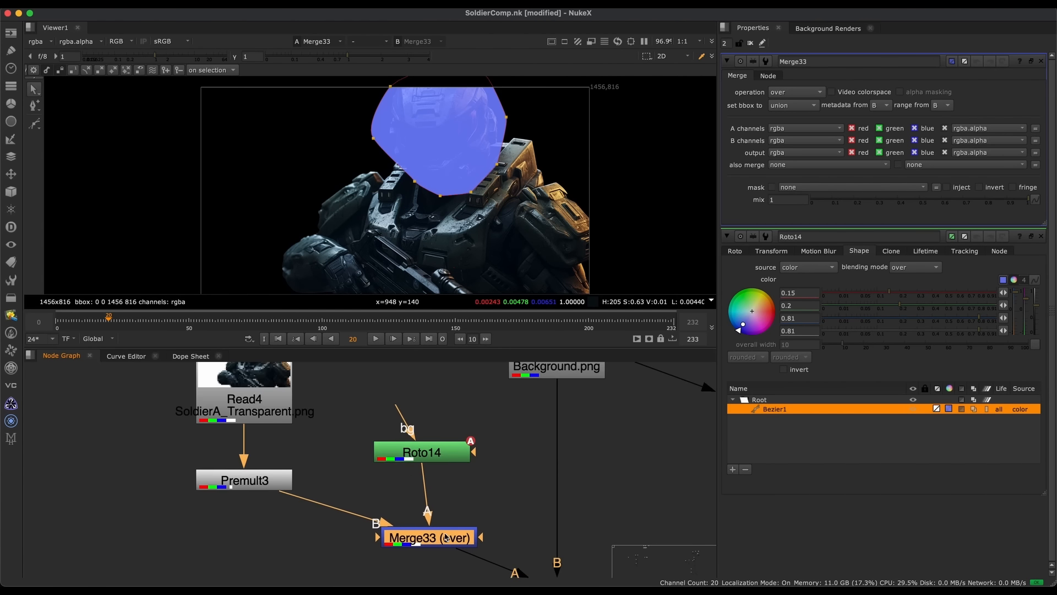
pyautogui.moveTo(444, 540); pyautogui.dragTo(400, 501, button='middle')
pyautogui.moveTo(412, 504); pyautogui.dragTo(404, 508)
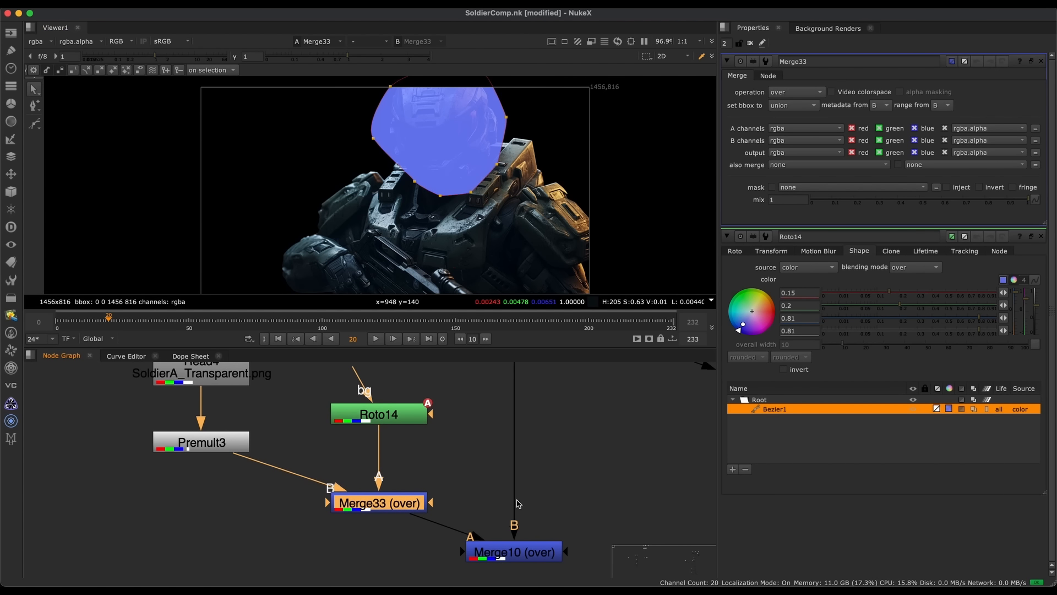
pyautogui.click(528, 551)
pyautogui.press('1')
pyautogui.moveTo(424, 463); pyautogui.dragTo(442, 480, button='middle')
# Reopen Roto14's Shape settings and set the alpha of the shape color to 1
pyautogui.click(431, 434)
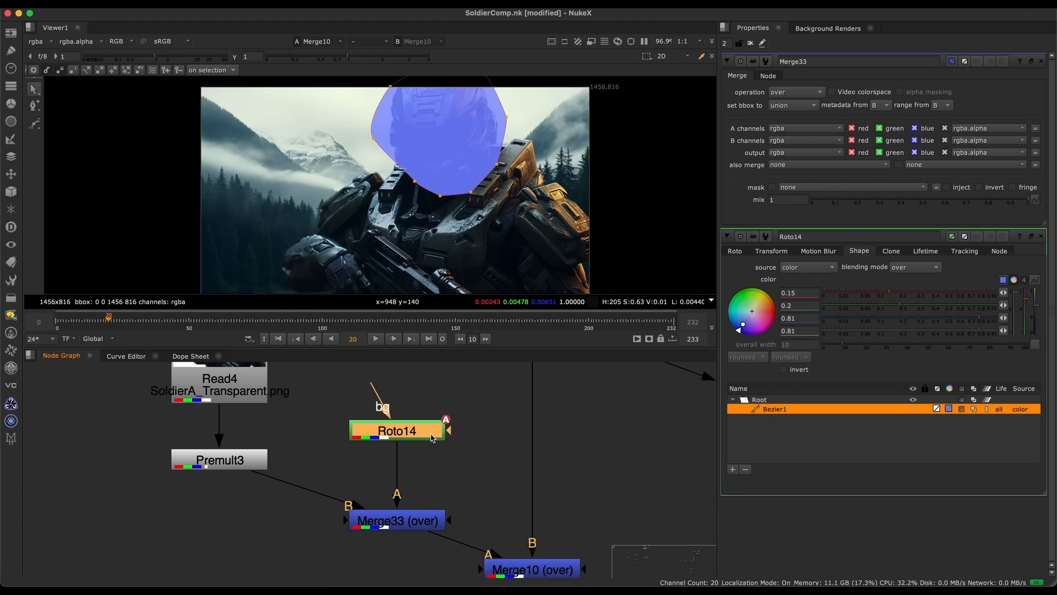
pyautogui.doubleClick(431, 436)
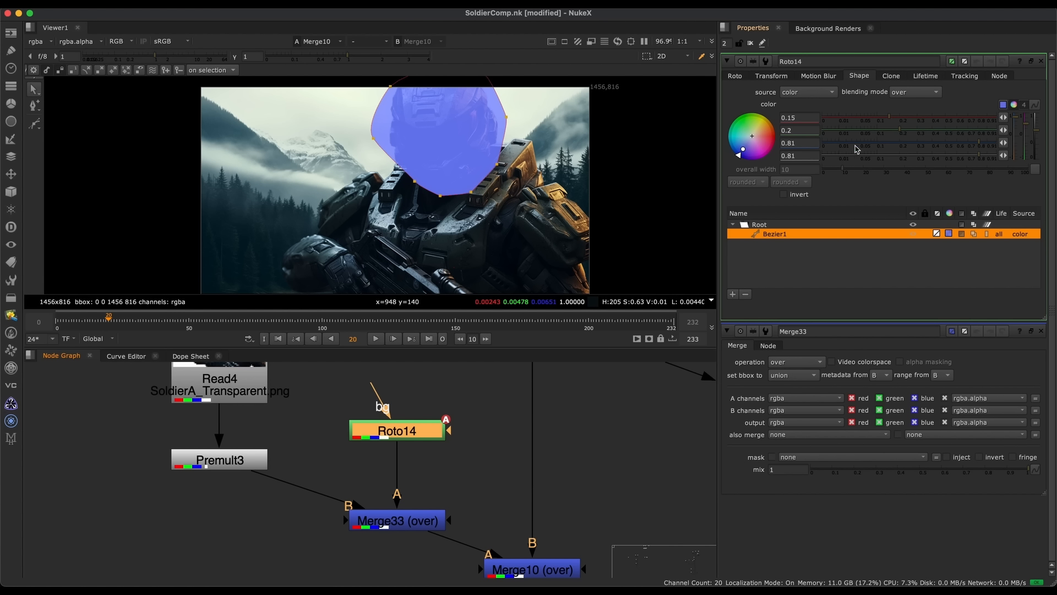
pyautogui.click(790, 154)
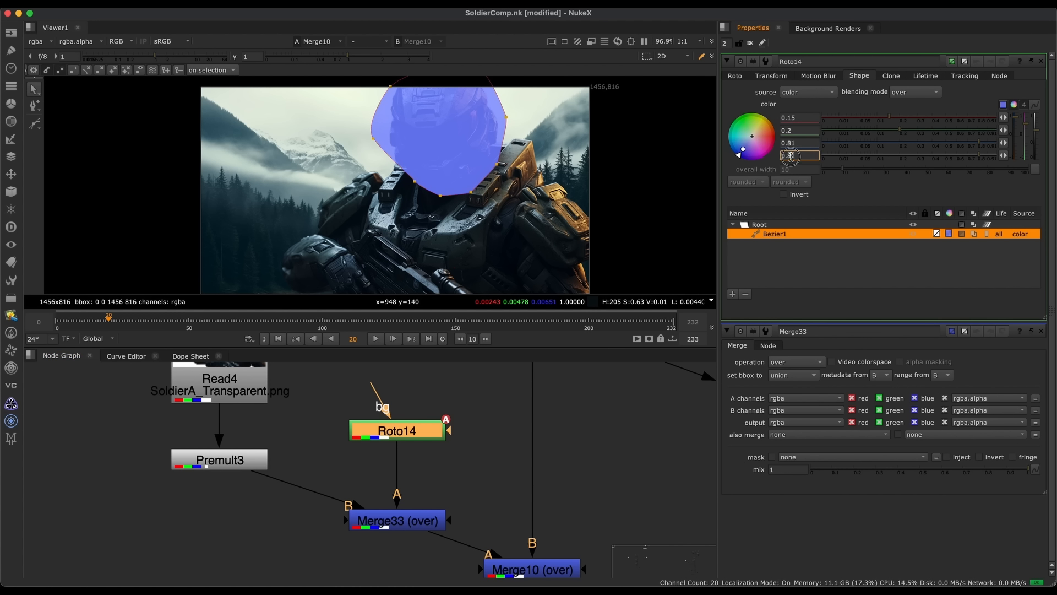
pyautogui.click(800, 156)
pyautogui.moveTo(983, 158); pyautogui.dragTo(997, 156)
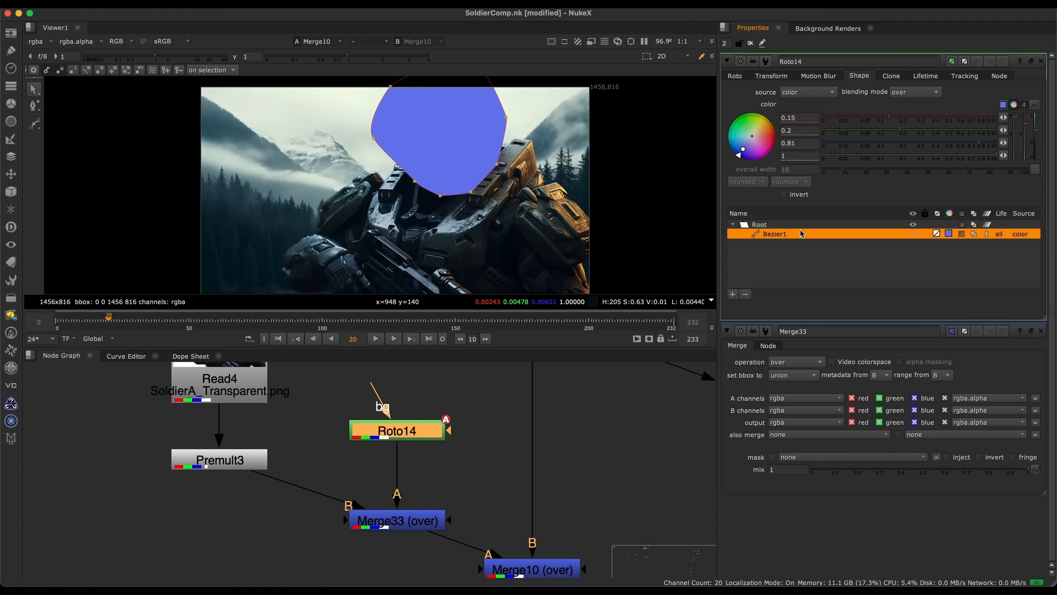
# View Roto14's output alongside its Roto settings, and compare it with the masked fire layer in Photoshop before returning to Nuke
pyautogui.press('1')
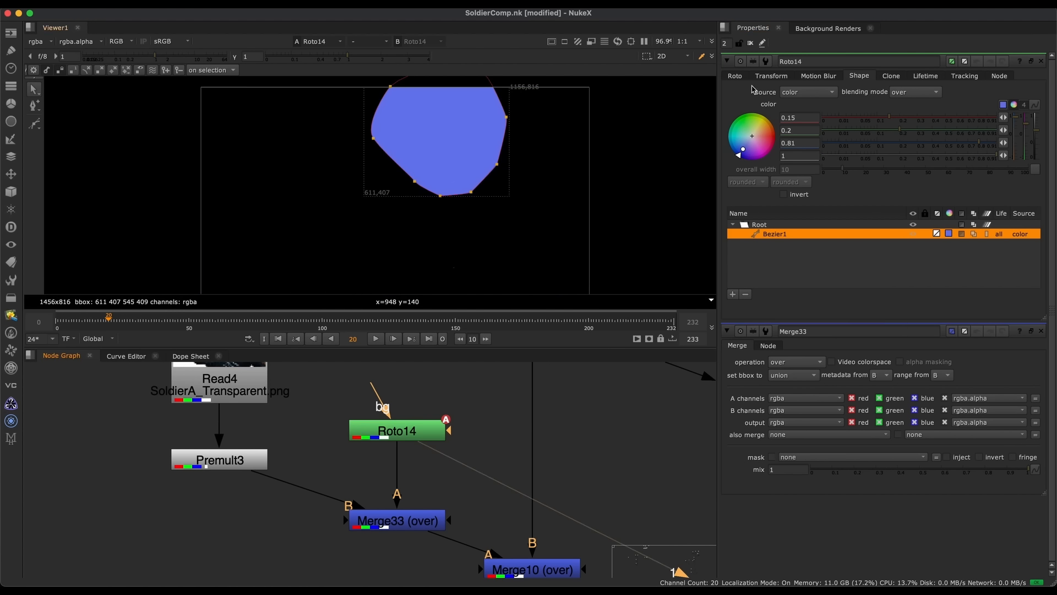
pyautogui.click(735, 76)
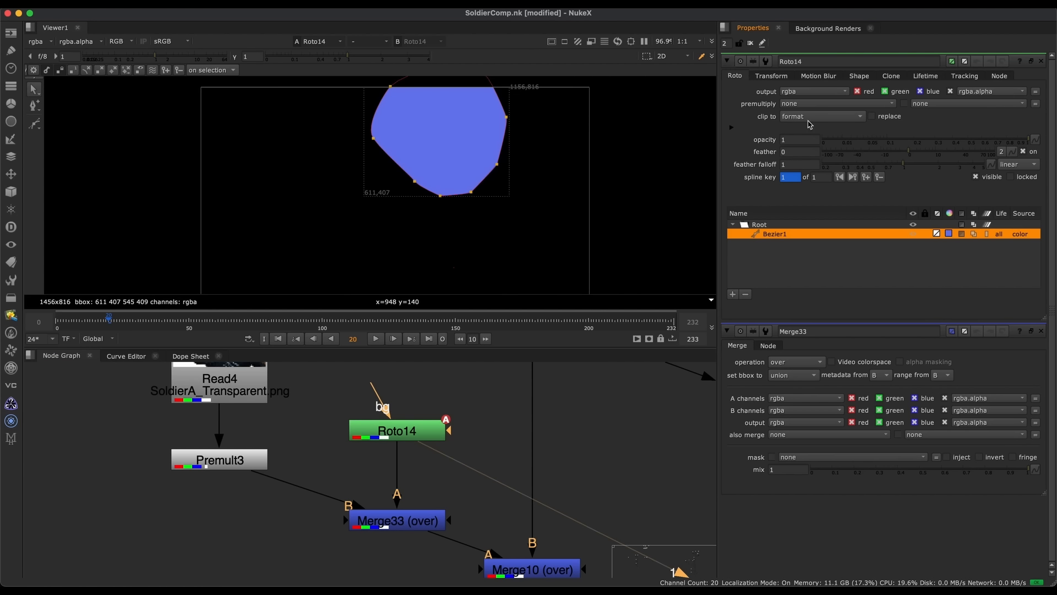
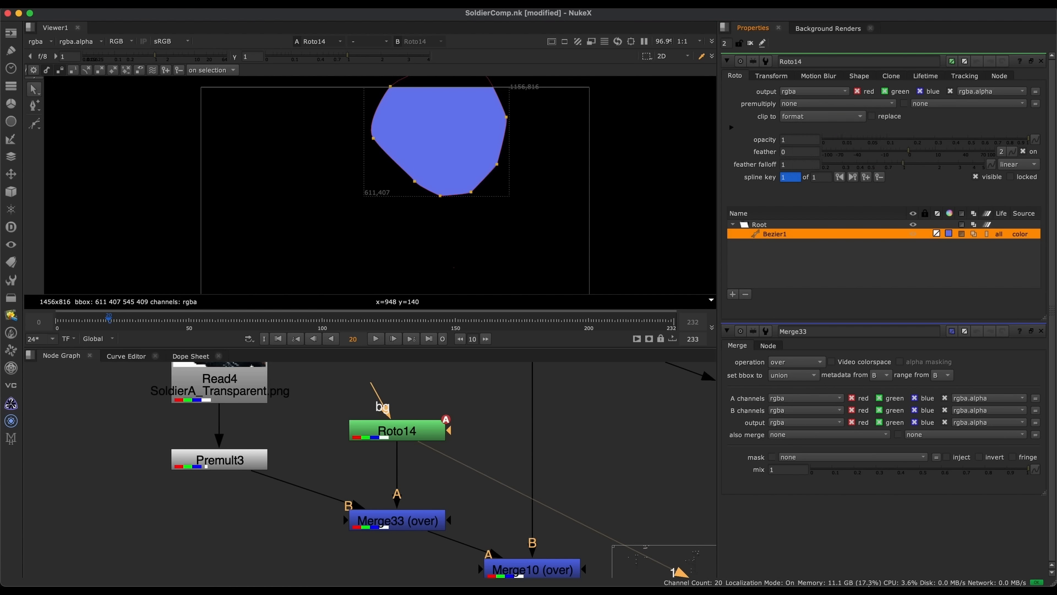
pyautogui.moveTo(881, 585)
pyautogui.click(935, 582)
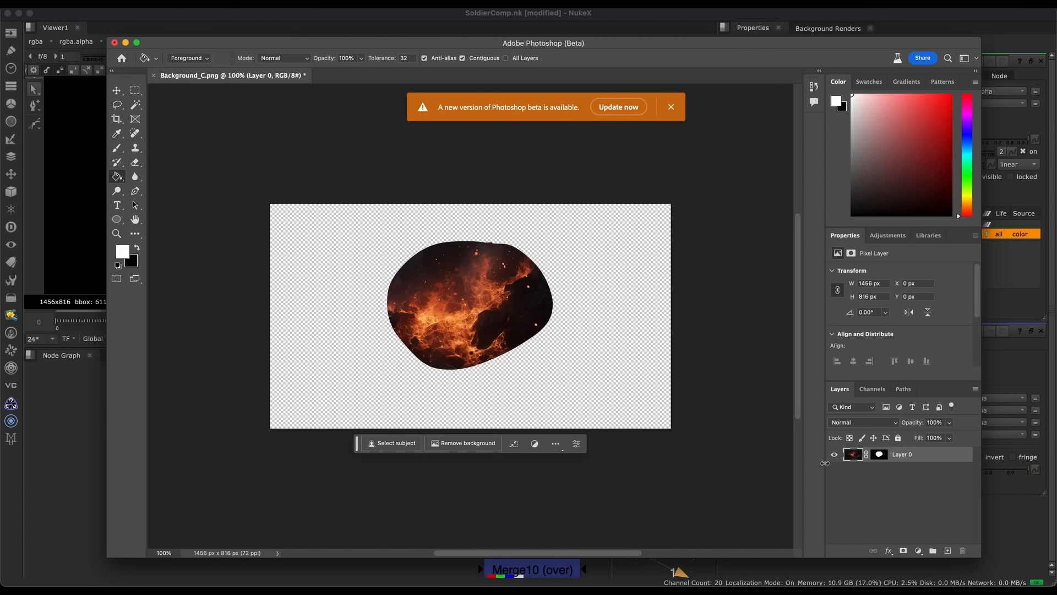
pyautogui.click(1031, 278)
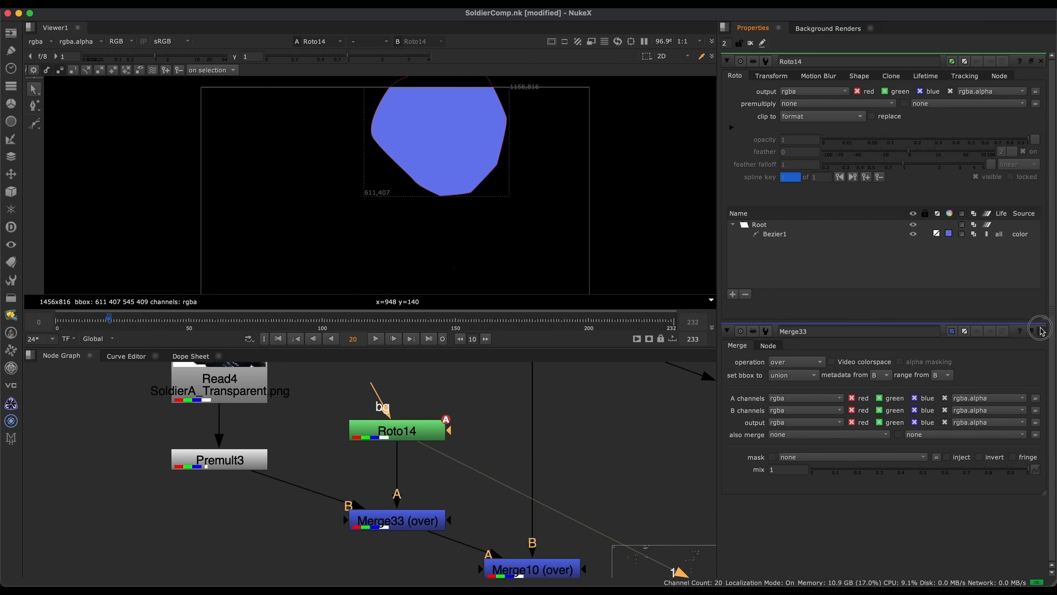
# Add a Blur node after Roto14 and set its size to about 60.5
pyautogui.moveTo(482, 462); pyautogui.dragTo(447, 433, button='middle')
pyautogui.click(434, 438)
pyautogui.press('b')
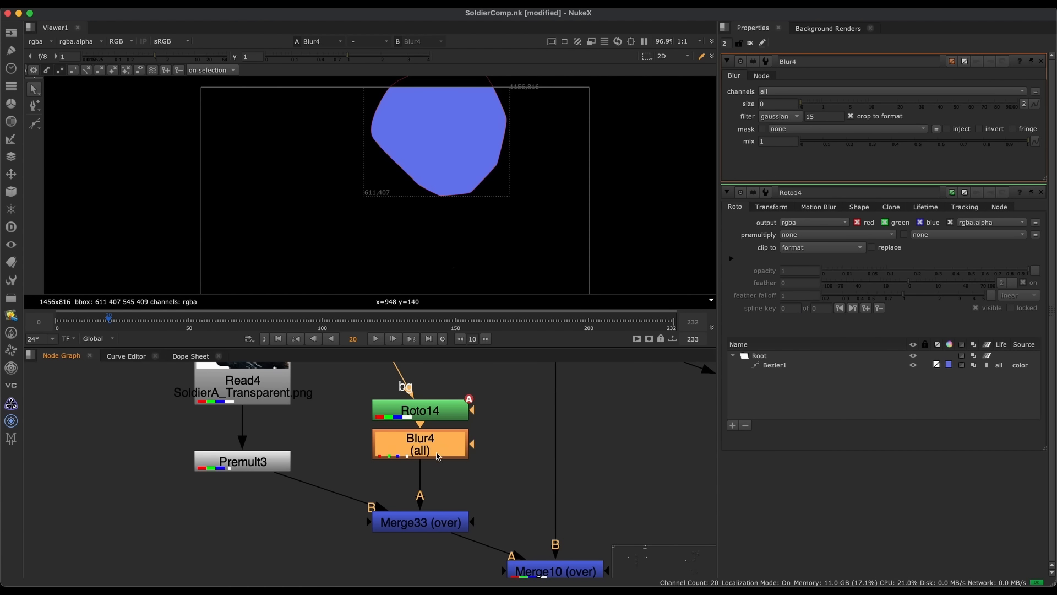
pyautogui.scroll(2, 437, 465)
pyautogui.moveTo(836, 102); pyautogui.dragTo(970, 103)
# View the outputs of Merge33 and Merge10 to examine the blurred shape over the soldier and background
pyautogui.moveTo(462, 528); pyautogui.dragTo(446, 497, button='middle')
pyautogui.click(424, 501)
pyautogui.press('1')
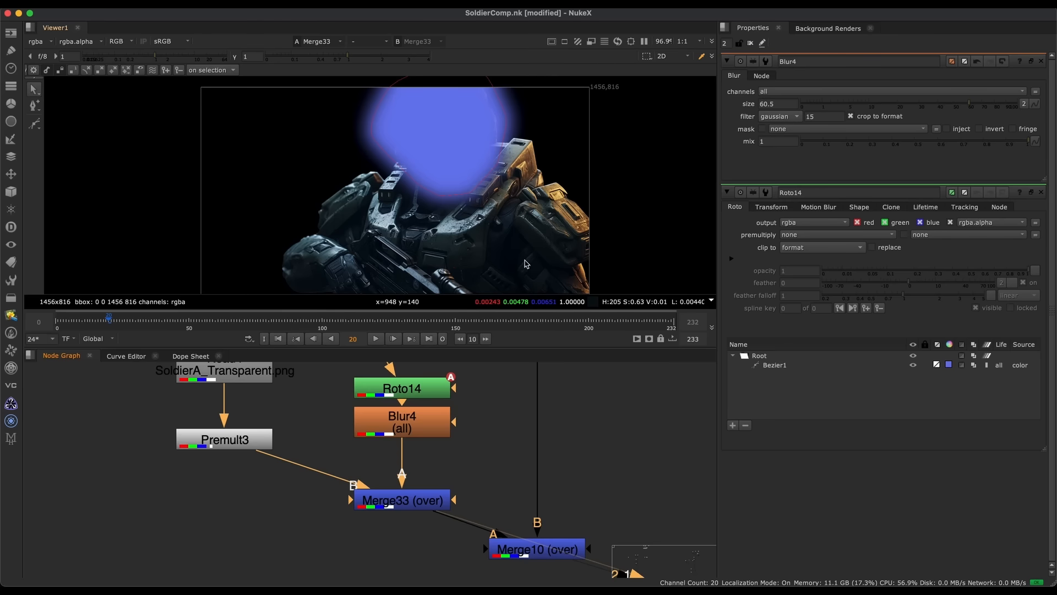
pyautogui.moveTo(650, 489); pyautogui.dragTo(592, 426, button='middle')
pyautogui.click(476, 490)
pyautogui.moveTo(483, 533); pyautogui.dragTo(534, 575, button='middle')
pyautogui.press('1')
pyautogui.click(430, 411)
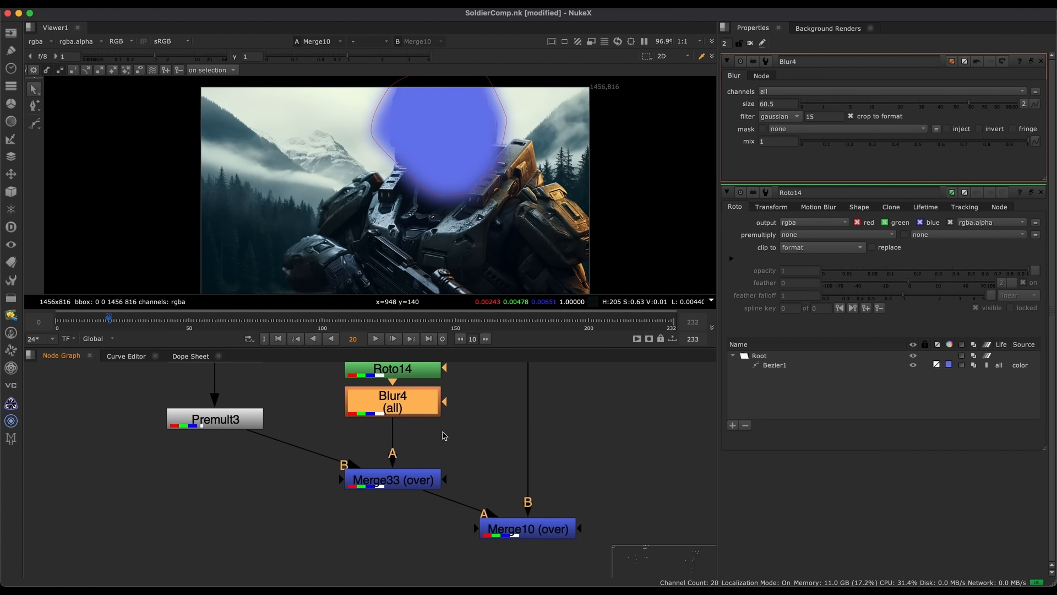
pyautogui.moveTo(412, 409); pyautogui.dragTo(442, 441, button='middle')
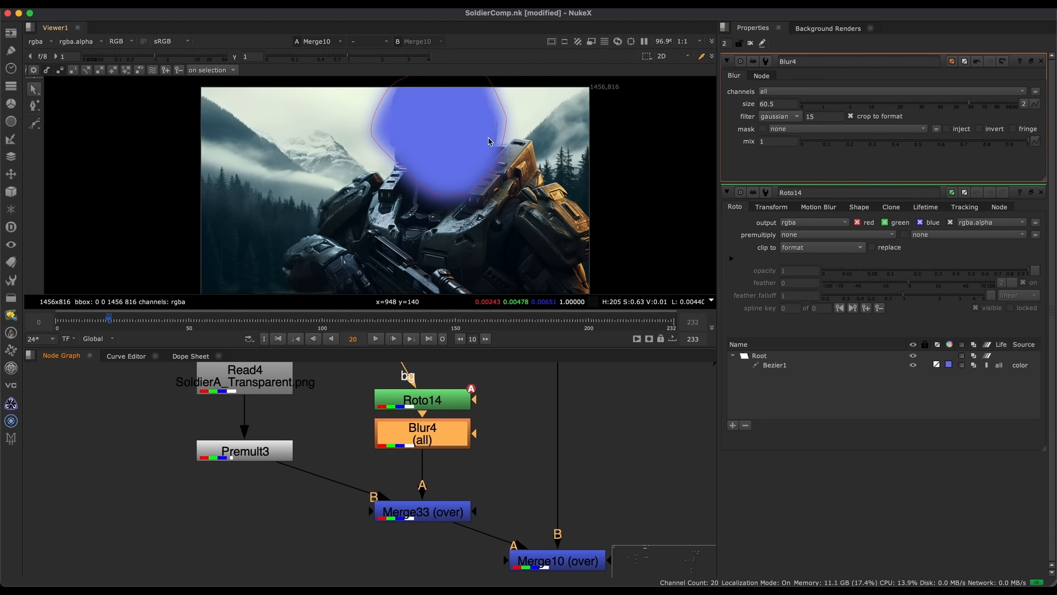
# Delete the Roto14, Blur4 and Merge33 nodes so that Premult3 feeds Merge10's A input directly
pyautogui.click(460, 407)
pyautogui.moveTo(460, 424); pyautogui.dragTo(462, 479, button='middle')
pyautogui.click(462, 479)
pyautogui.moveTo(438, 454); pyautogui.dragTo(432, 431)
pyautogui.click(453, 482)
pyautogui.press('Delete')
pyautogui.scroll(-3, 448, 472)
pyautogui.moveTo(471, 396); pyautogui.dragTo(408, 577)
pyautogui.press('Delete')
pyautogui.moveTo(411, 474); pyautogui.dragTo(396, 445, button='middle')
pyautogui.moveTo(563, 457); pyautogui.dragTo(431, 559)
pyautogui.moveTo(469, 535); pyautogui.dragTo(422, 514, button='middle')
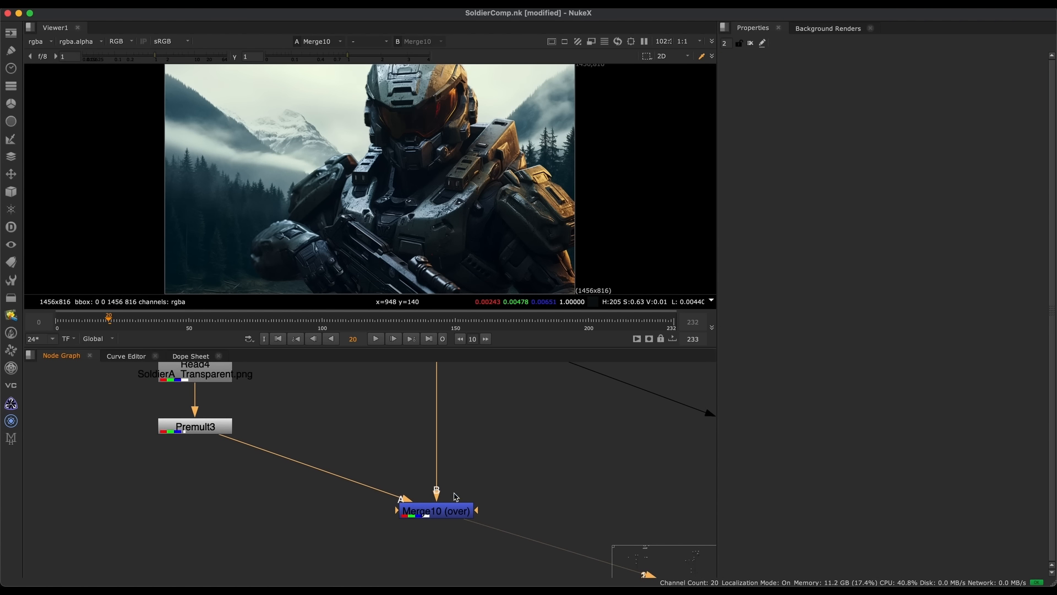
# Try a Blur of size 58 between the Read3 background and Merge10, and delete the node
pyautogui.moveTo(455, 382); pyautogui.dragTo(447, 476, button='middle')
pyautogui.scroll(-3, 469, 444)
pyautogui.click(471, 478)
pyautogui.scroll(2, 463, 481)
pyautogui.press('b')
pyautogui.moveTo(479, 482); pyautogui.dragTo(442, 486)
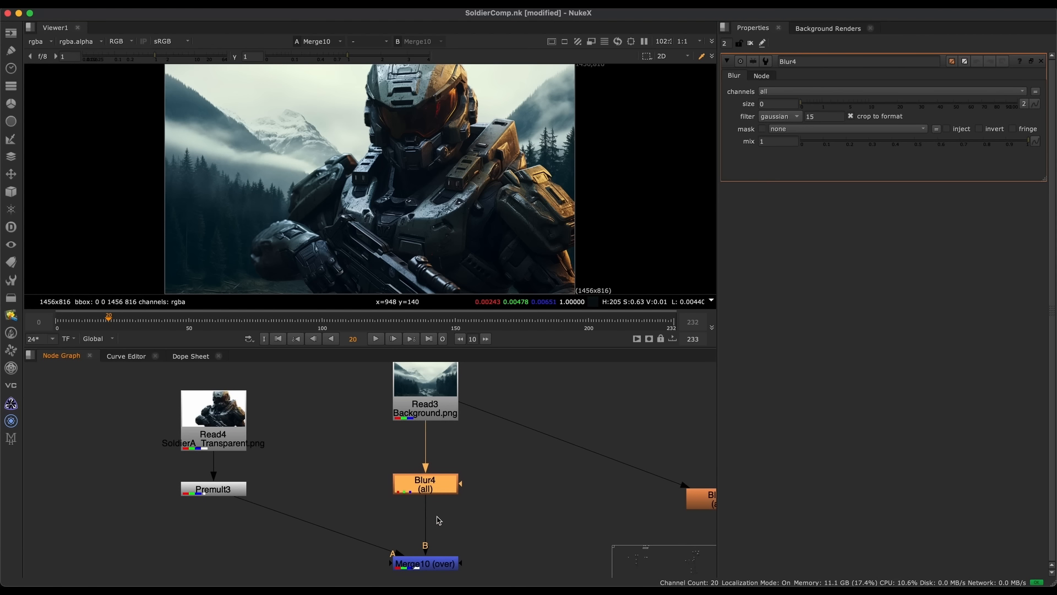
pyautogui.moveTo(428, 517); pyautogui.dragTo(474, 504, button='middle')
pyautogui.moveTo(852, 104); pyautogui.dragTo(967, 118)
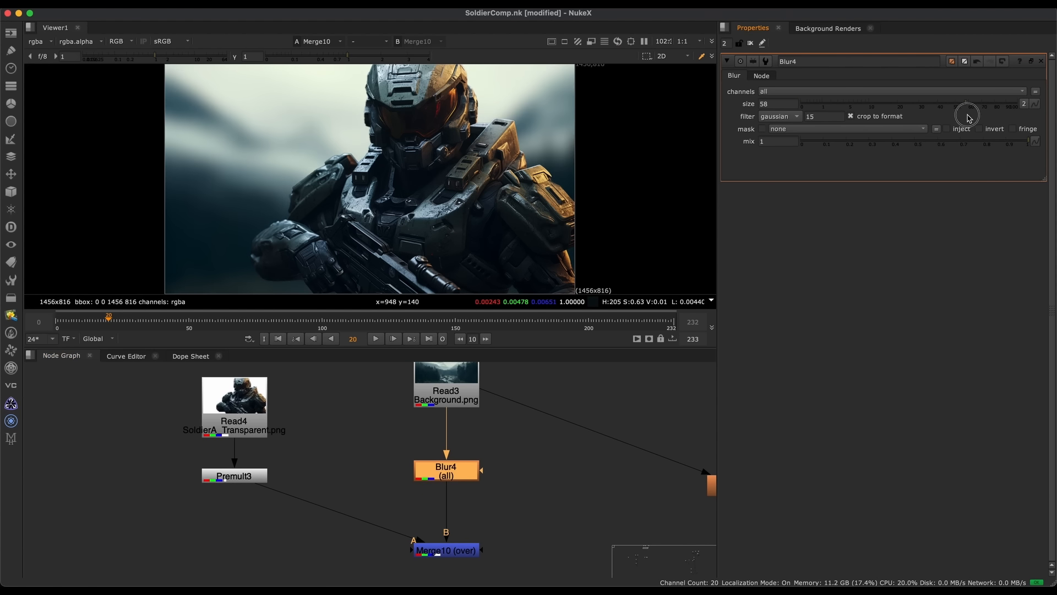
pyautogui.moveTo(326, 520); pyautogui.dragTo(416, 496, button='middle')
pyautogui.press('Delete')
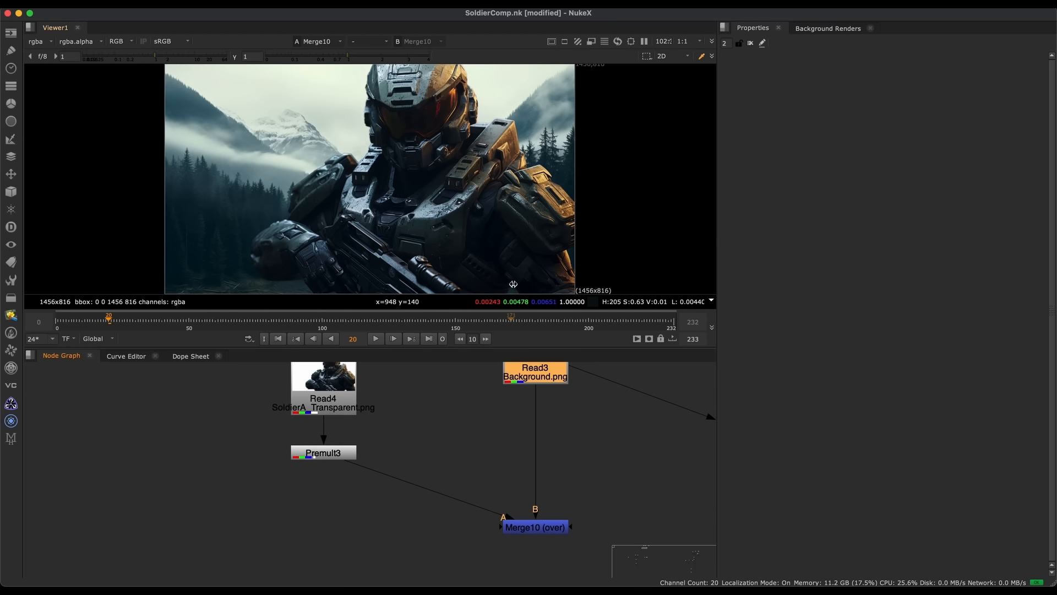
# Try a strong Blur on the soldier branch between Premult3 and Merge10, and delete the node
pyautogui.click(572, 434)
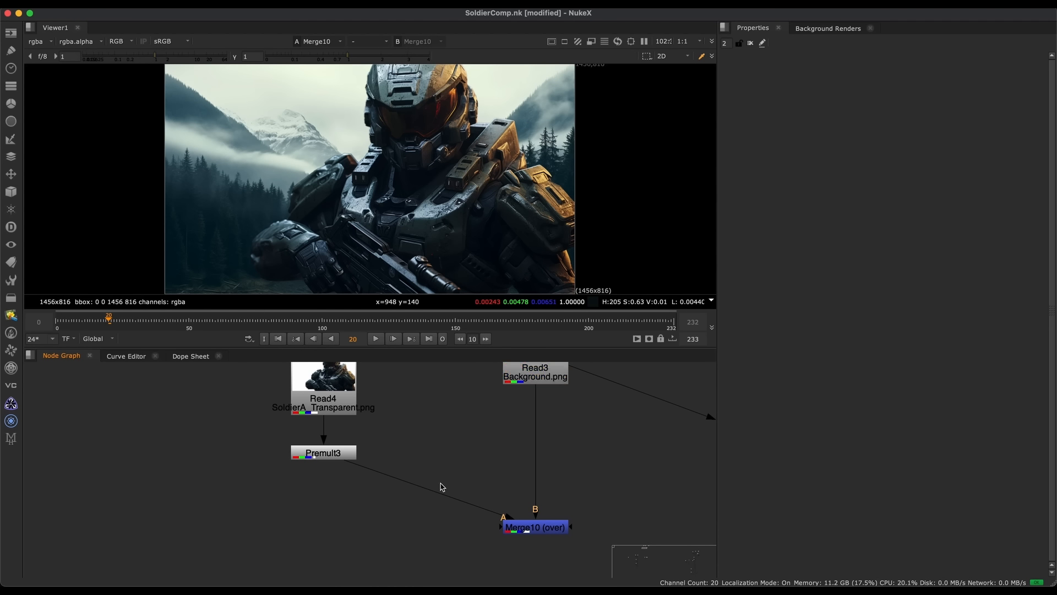
pyautogui.press('b')
pyautogui.moveTo(439, 474); pyautogui.dragTo(405, 506)
pyautogui.click(836, 105)
pyautogui.moveTo(835, 106); pyautogui.dragTo(969, 98)
pyautogui.moveTo(490, 516); pyautogui.dragTo(387, 513, button='middle')
pyautogui.scroll(-2, 387, 513)
pyautogui.press('Delete')
# Try a Blur on the whole composite below Merge10, and delete the node
pyautogui.moveTo(490, 483); pyautogui.dragTo(386, 567)
pyautogui.press('b')
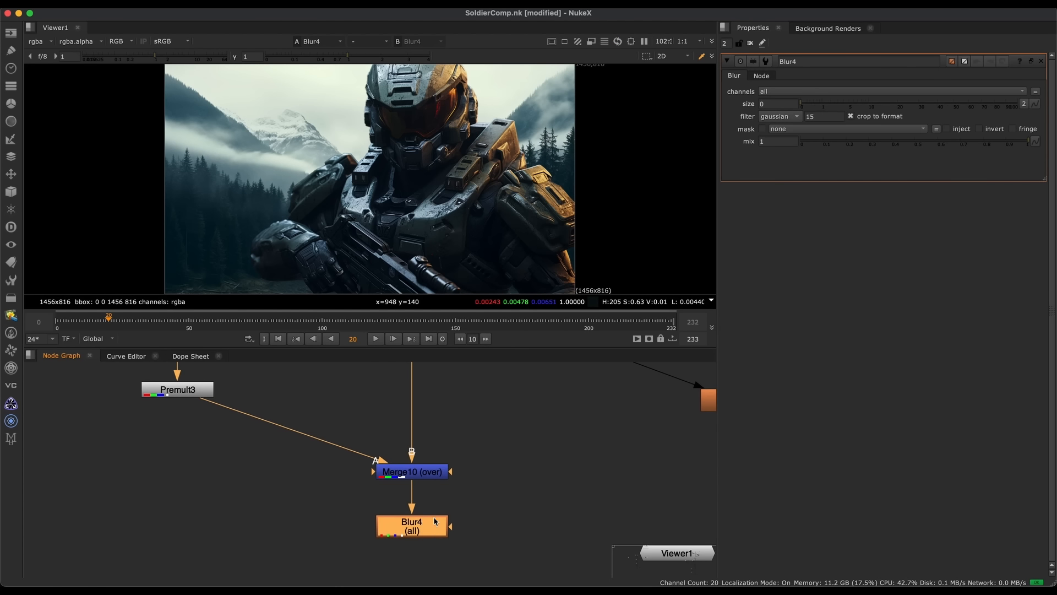
pyautogui.moveTo(876, 106); pyautogui.dragTo(795, 112)
pyautogui.scroll(-5, 495, 534)
pyautogui.scroll(2, 452, 520)
pyautogui.moveTo(538, 491); pyautogui.dragTo(527, 475, button='middle')
pyautogui.press('Delete')
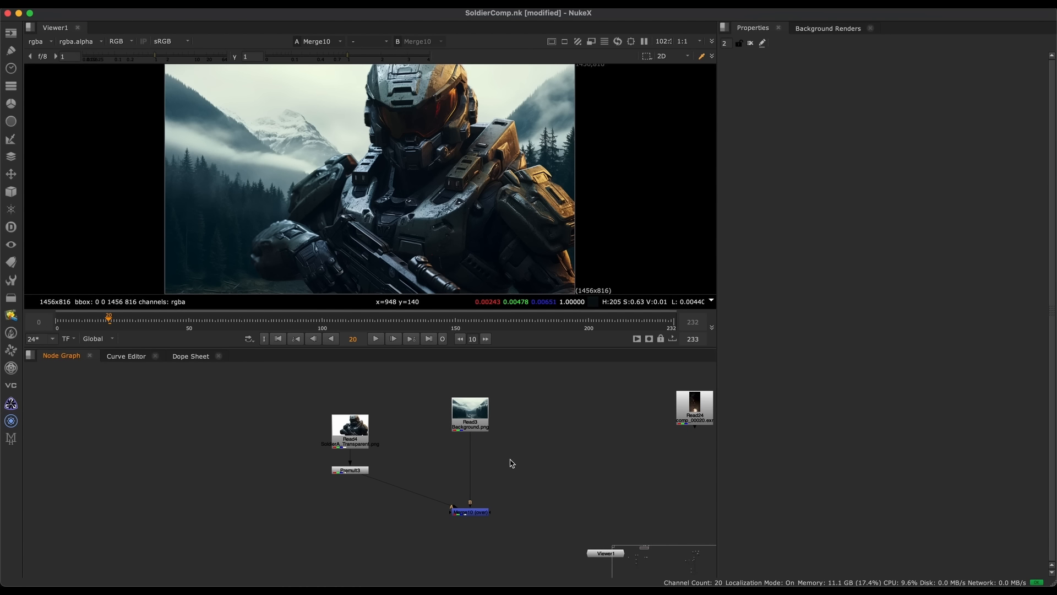
# Switch to After Effects and delete Mask 1 from the SoldierA_Transparent.png layer
pyautogui.moveTo(404, 419); pyautogui.dragTo(339, 519)
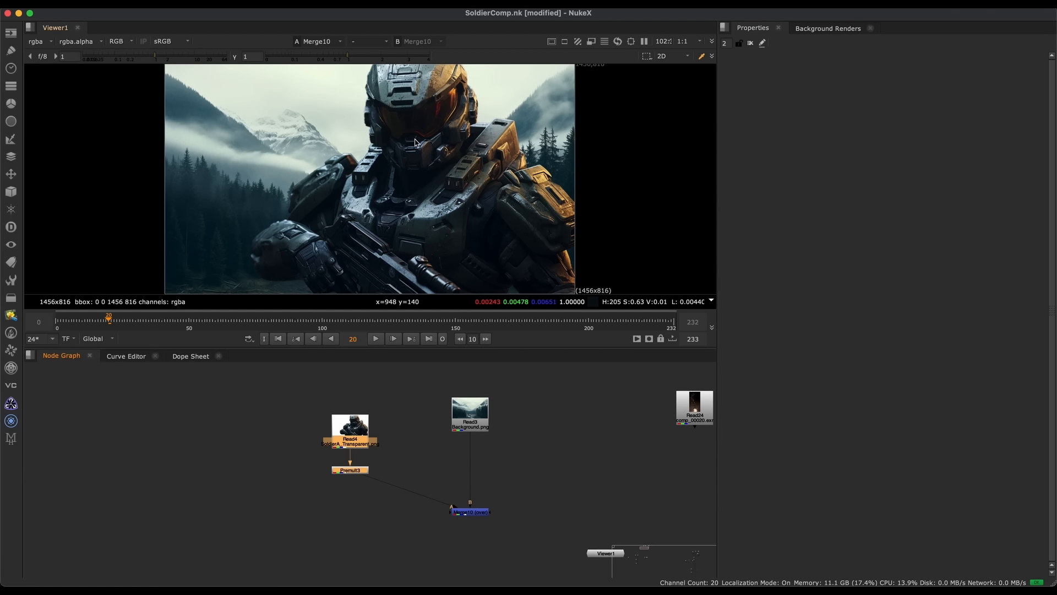
pyautogui.moveTo(836, 585)
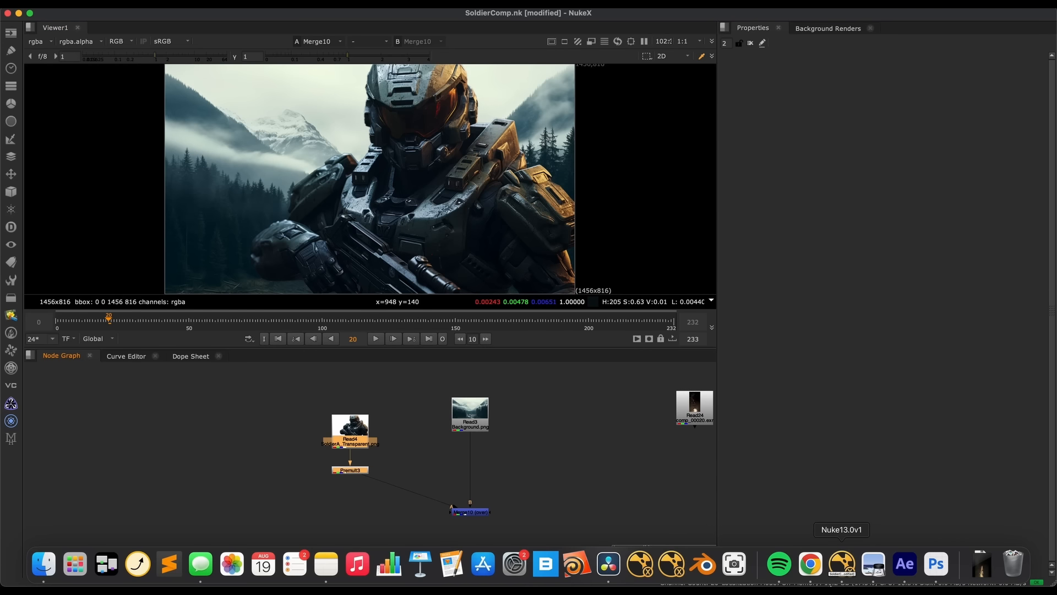
pyautogui.click(905, 564)
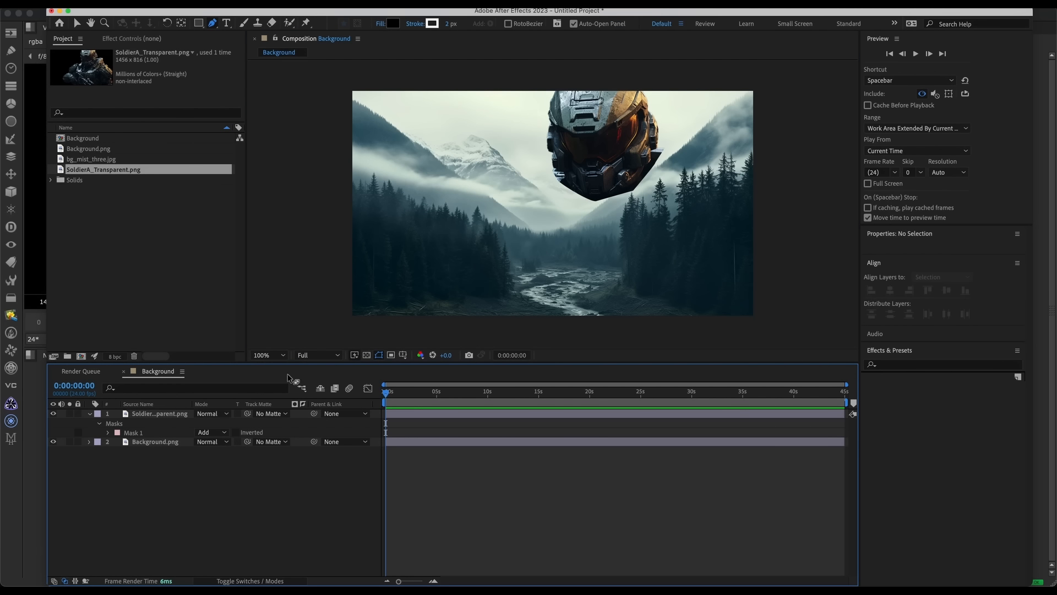
pyautogui.click(124, 432)
pyautogui.press('Delete')
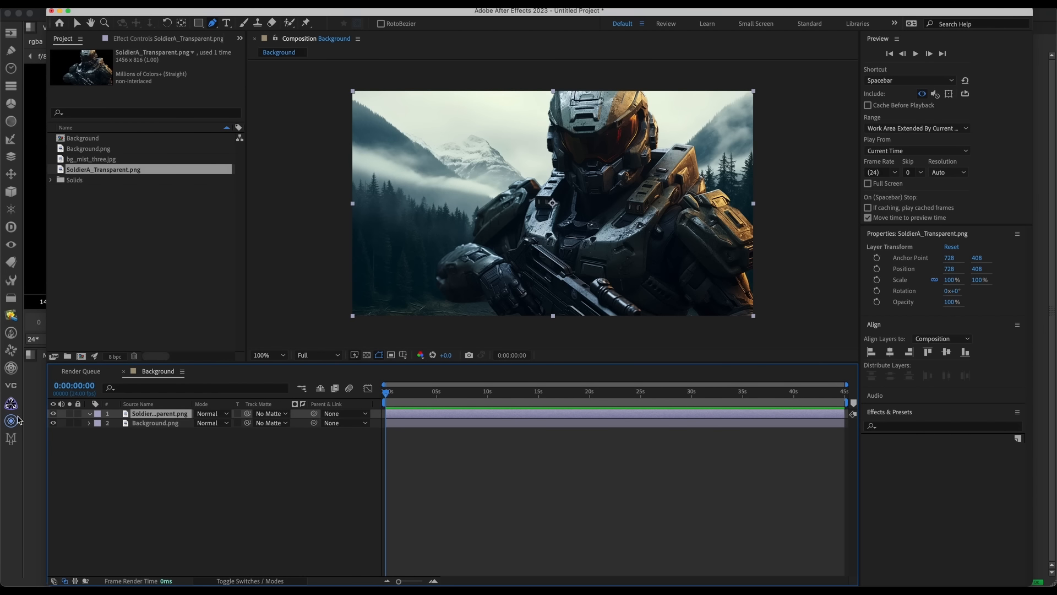
# Return to Nuke and select the Merge10 node to examine its inputs
pyautogui.click(37, 392)
pyautogui.moveTo(539, 490); pyautogui.dragTo(431, 551)
pyautogui.moveTo(458, 530); pyautogui.dragTo(422, 488, button='middle')
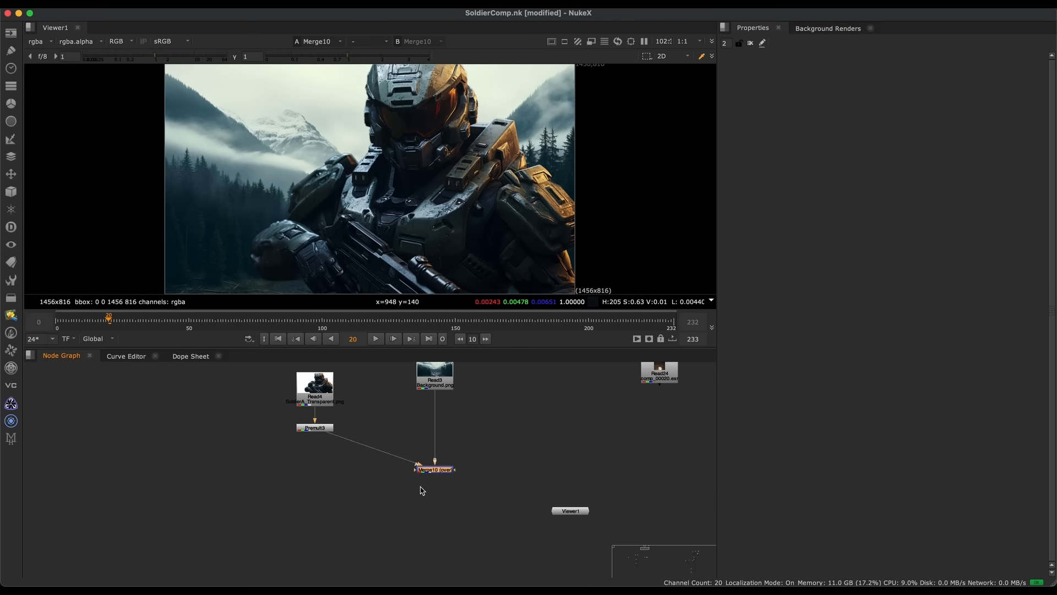
pyautogui.scroll(2, 423, 489)
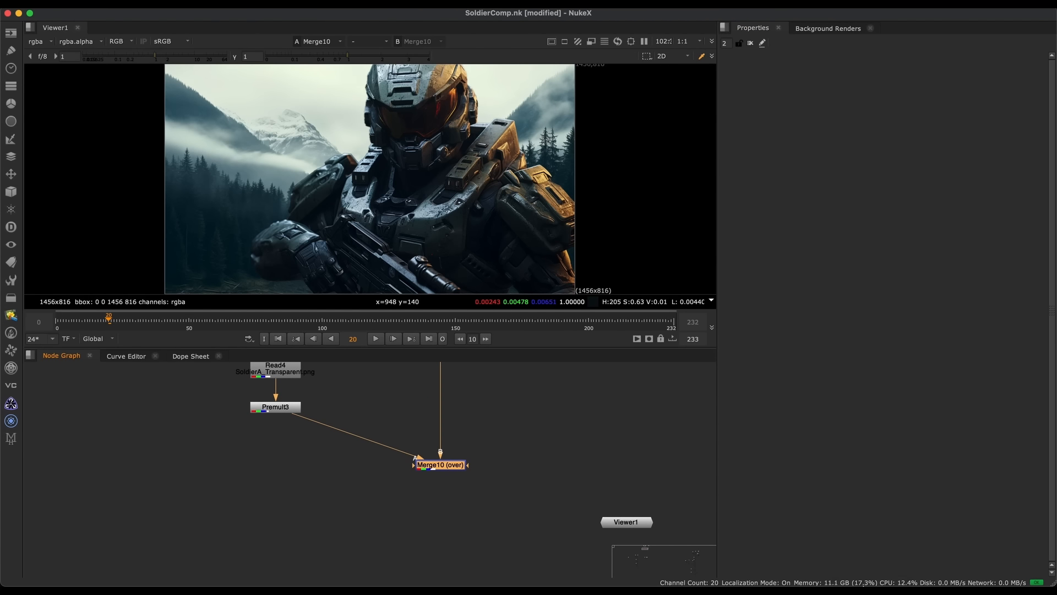
# Switch to After Effects and add bg_mist_three.jpg as the top layer of the Background composition
pyautogui.click(903, 567)
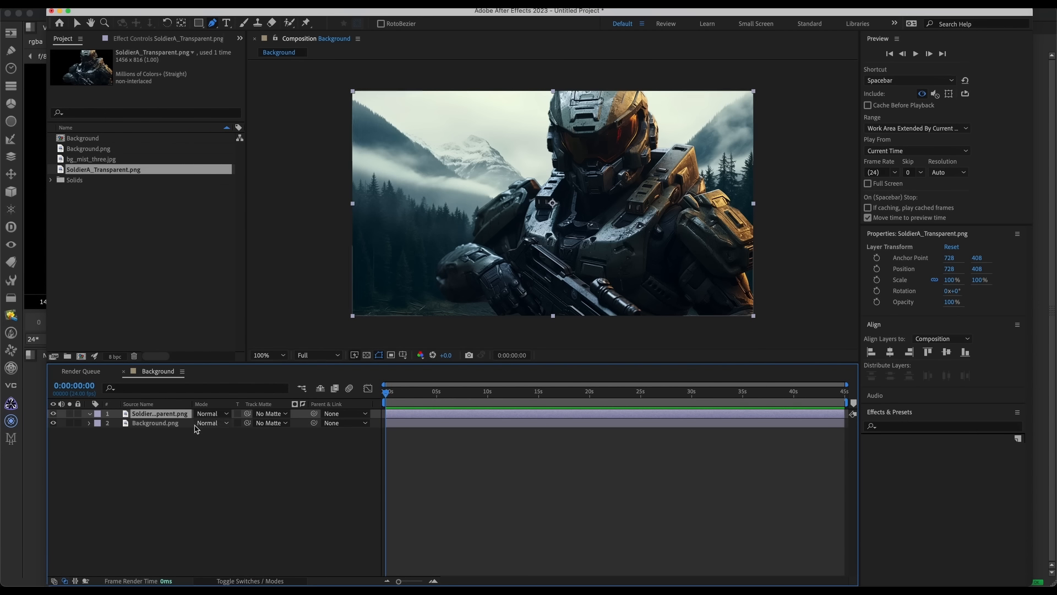
pyautogui.click(112, 159)
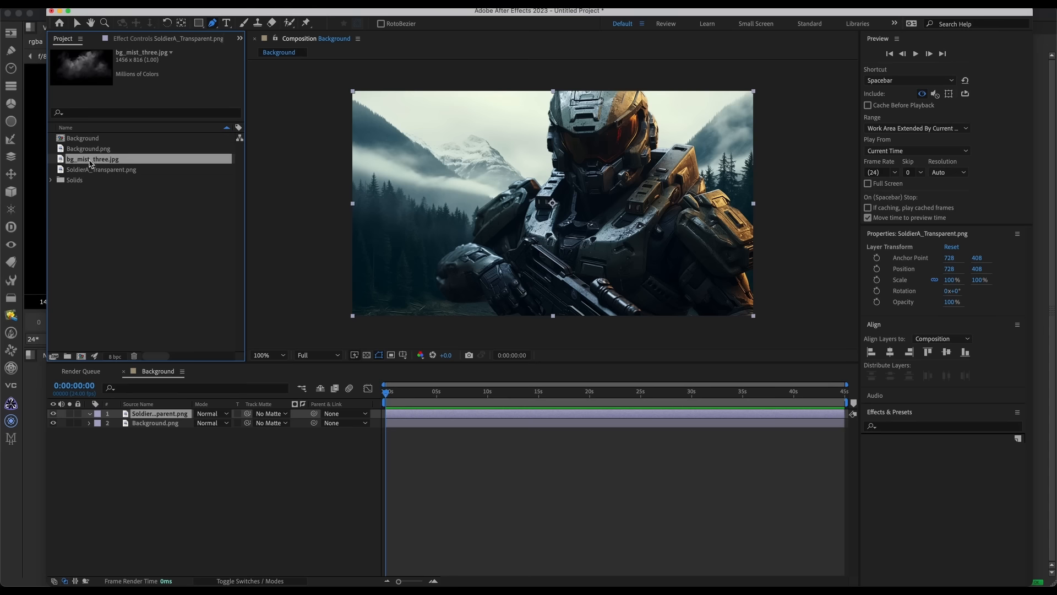
pyautogui.moveTo(98, 161); pyautogui.dragTo(154, 412)
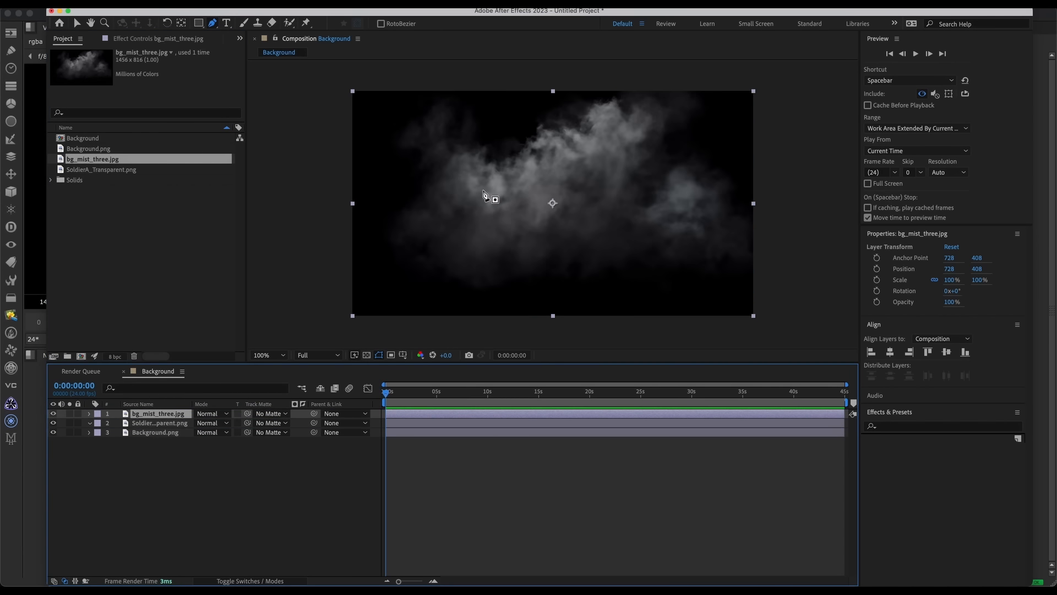
# Scale the mist layer to about 32.1% by 34.3%, place it at about 500, 374, and leave it selected
pyautogui.click(78, 22)
pyautogui.moveTo(633, 141); pyautogui.dragTo(660, 231)
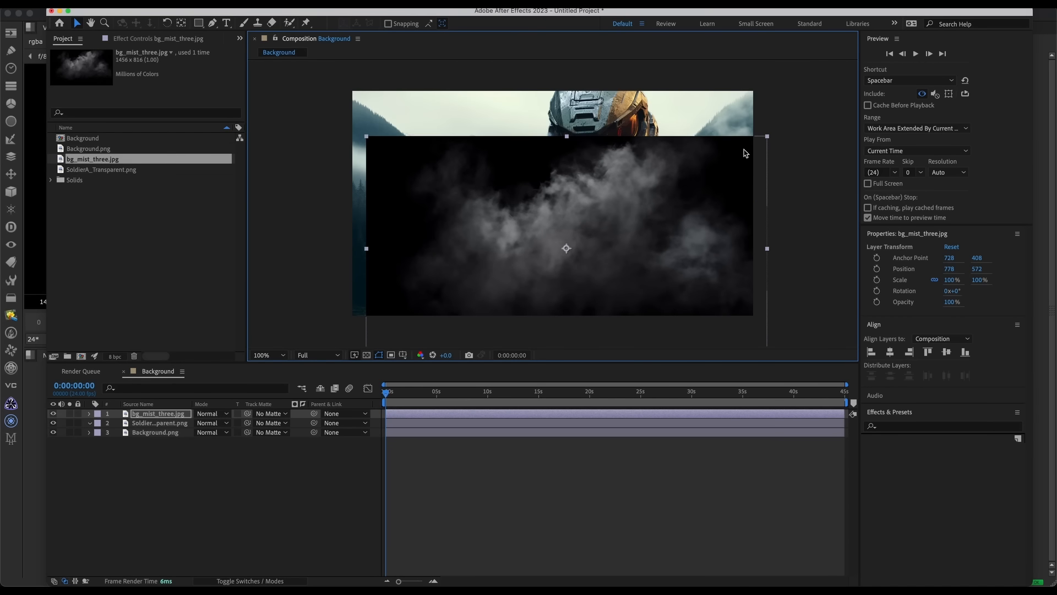
pyautogui.moveTo(767, 136); pyautogui.dragTo(676, 186)
pyautogui.moveTo(644, 265); pyautogui.dragTo(577, 212)
pyautogui.moveTo(608, 133); pyautogui.dragTo(563, 155)
pyautogui.moveTo(537, 198); pyautogui.dragTo(528, 198)
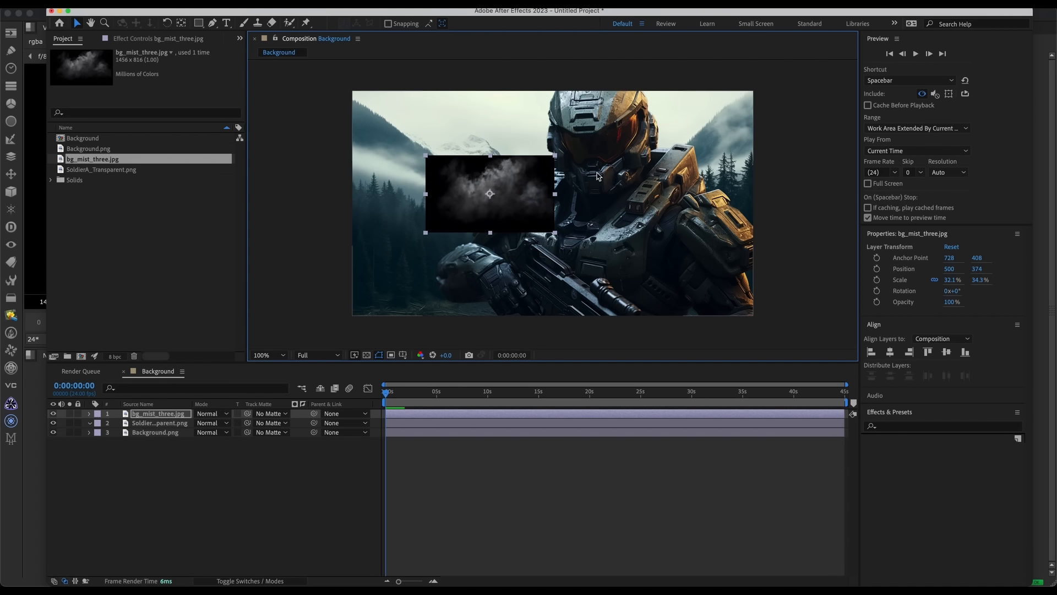
pyautogui.click(175, 423)
pyautogui.press('super+Up')
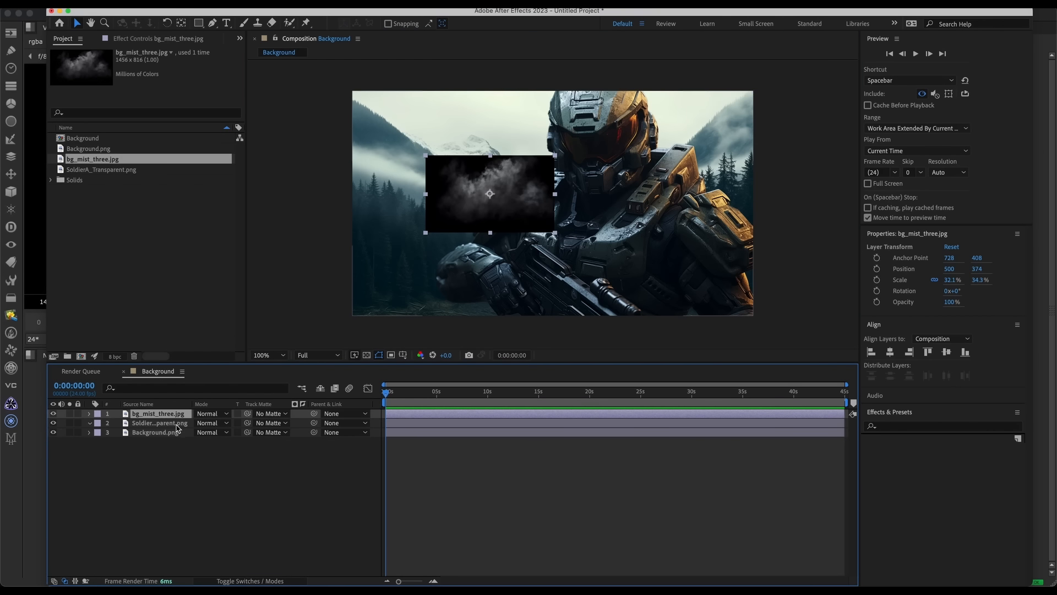
# Pre-compose the bg_mist_three.jpg and SoldierA_Transparent.png layers together as Pre-comp 1, moving all attributes into the new composition
pyautogui.keyDown('shift'); pyautogui.click(177, 426); pyautogui.keyUp('shift')
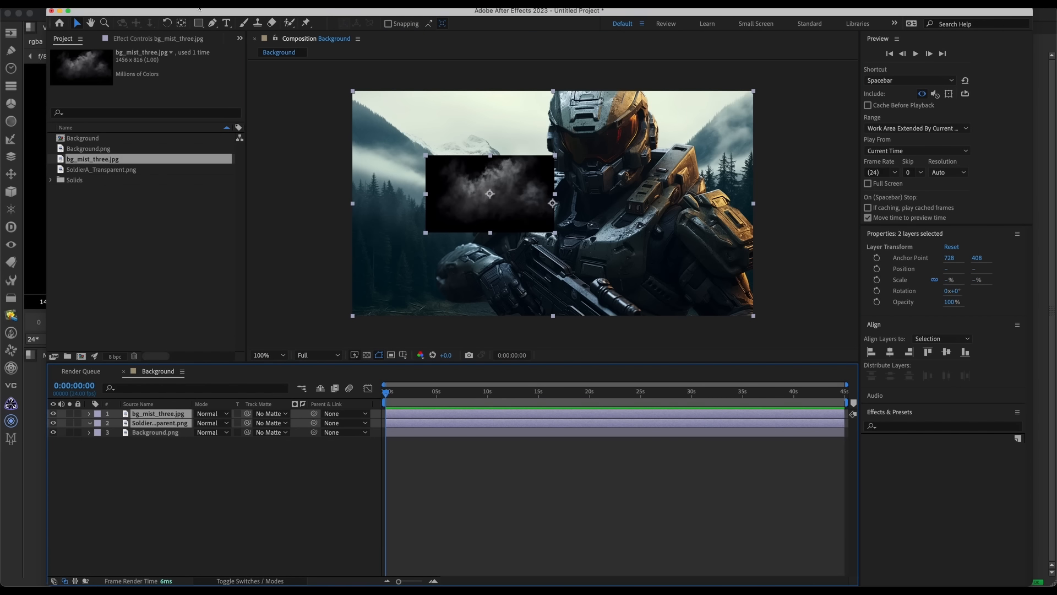
pyautogui.click(203, 9)
pyautogui.click(260, 375)
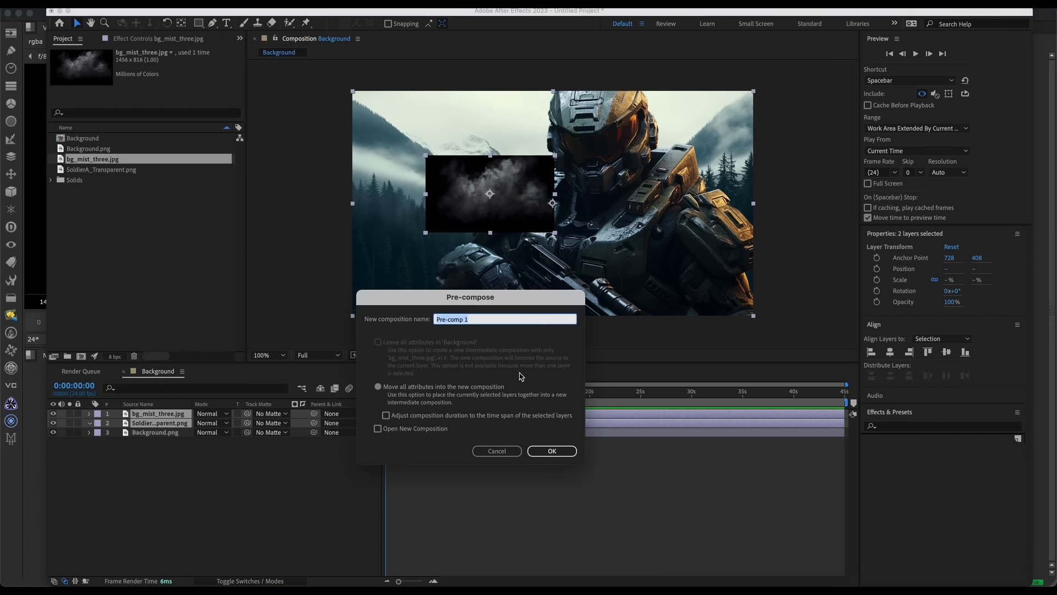
pyautogui.click(551, 450)
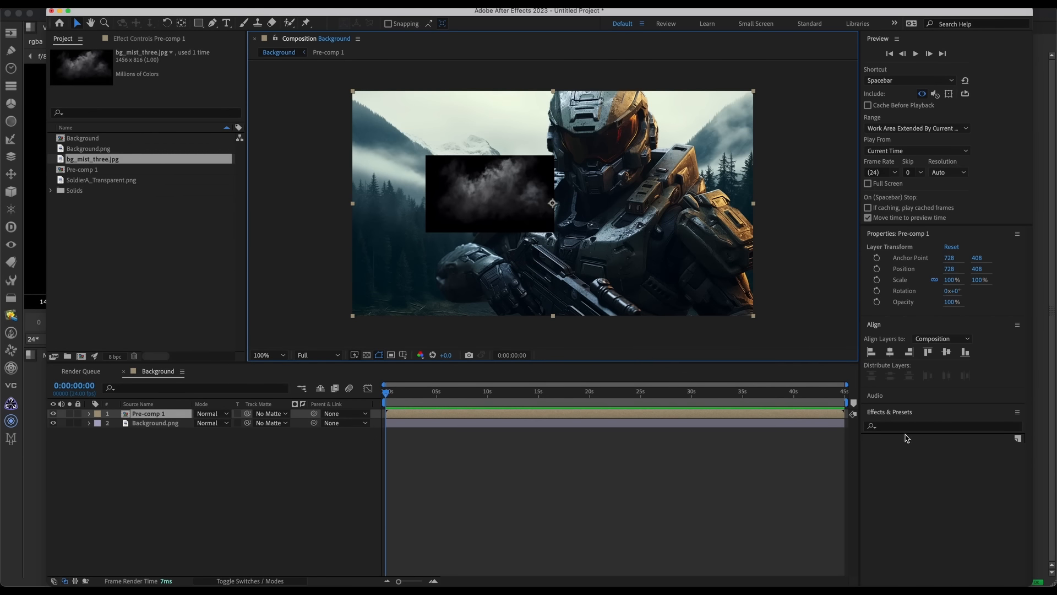
# Apply Gaussian Blur to the Pre-comp 1 layer with a blurriness of about 33.8 and move the blurred layer within the frame
pyautogui.click(904, 427)
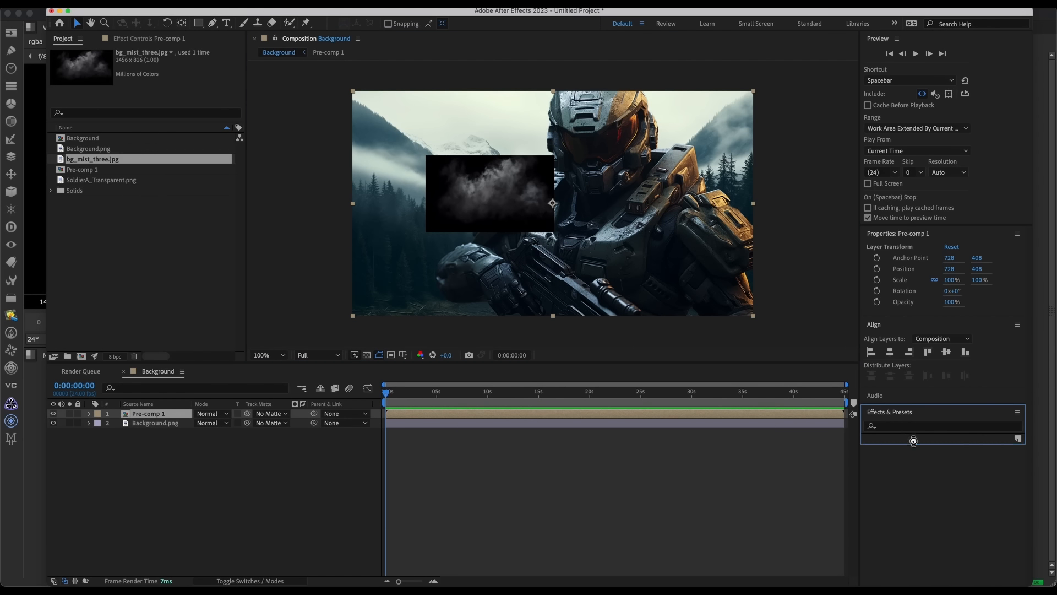
pyautogui.write('gaus')
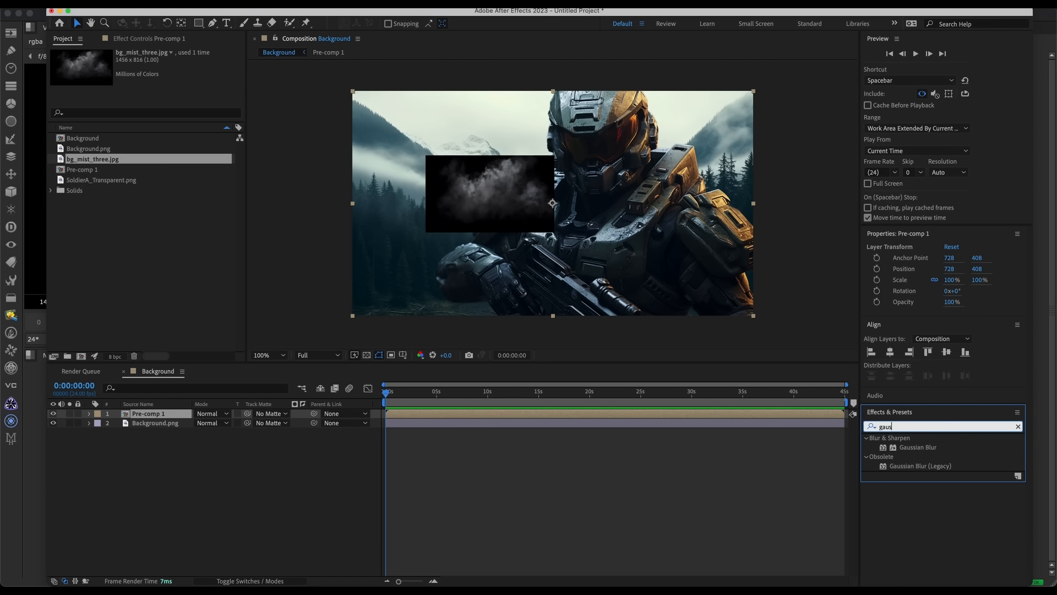
pyautogui.moveTo(916, 447); pyautogui.dragTo(167, 413)
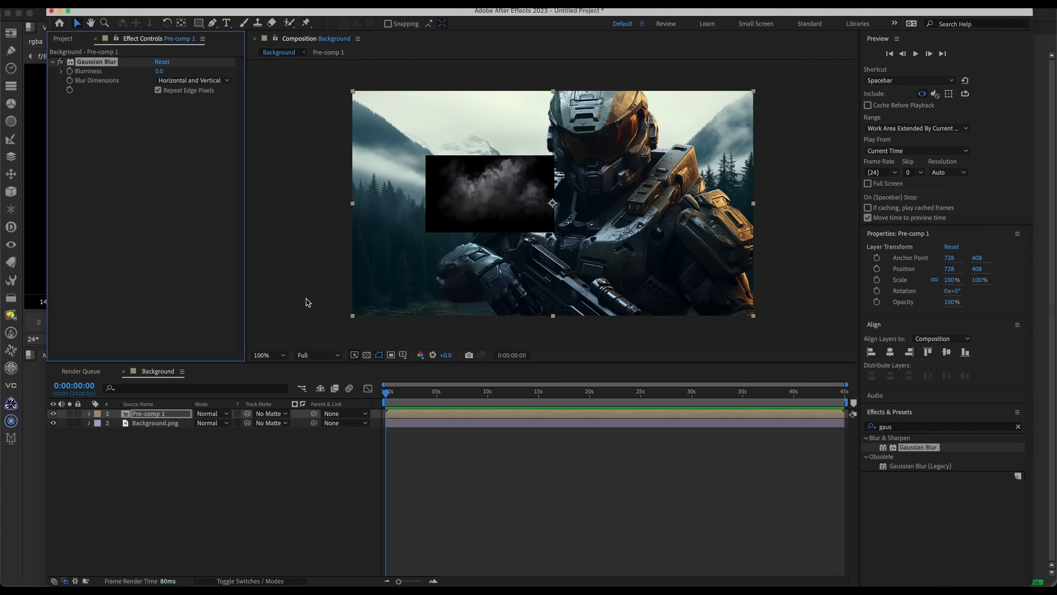
pyautogui.moveTo(159, 71); pyautogui.dragTo(358, 87)
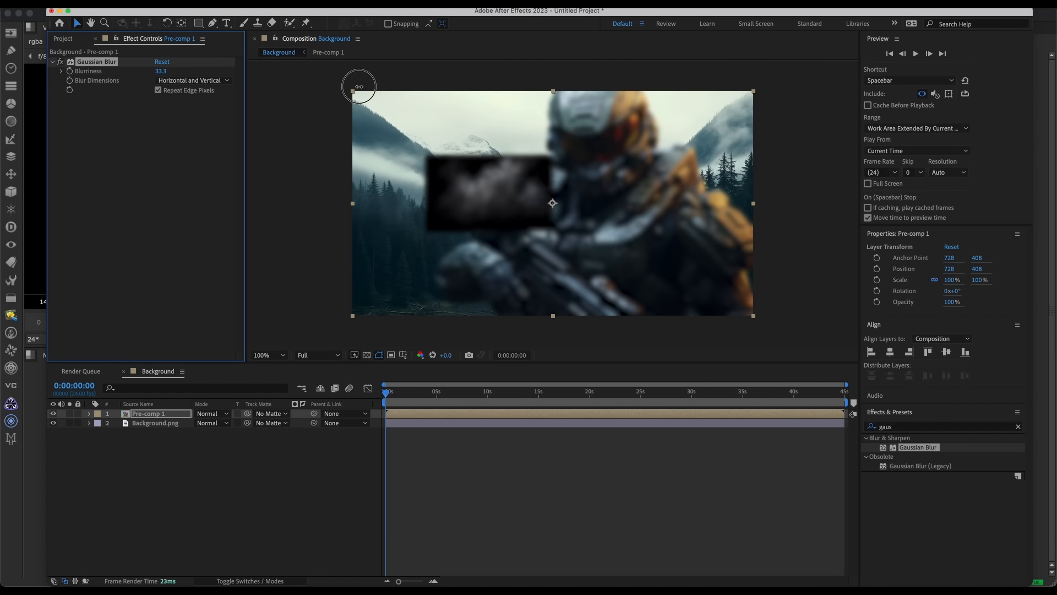
pyautogui.moveTo(684, 245); pyautogui.dragTo(621, 303)
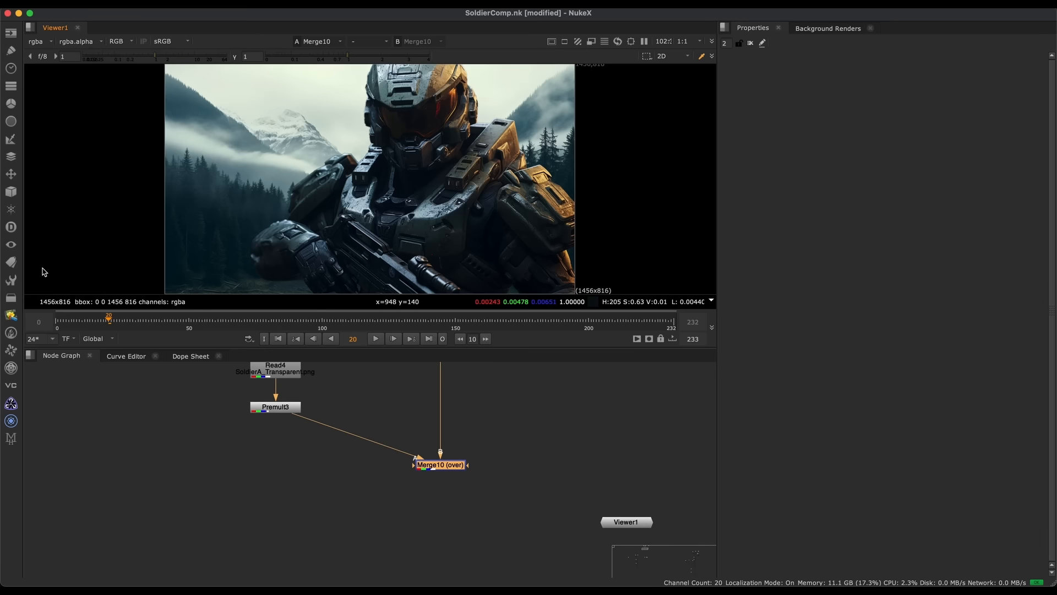
# Return to Nuke and read bg_mist_three.jpg from the Soldier_A folder into the node graph beside the soldier branch
pyautogui.moveTo(441, 492); pyautogui.dragTo(472, 565, button='middle')
pyautogui.moveTo(428, 491); pyautogui.dragTo(363, 571)
pyautogui.moveTo(379, 517); pyautogui.dragTo(437, 488, button='middle')
pyautogui.scroll(2, 428, 519)
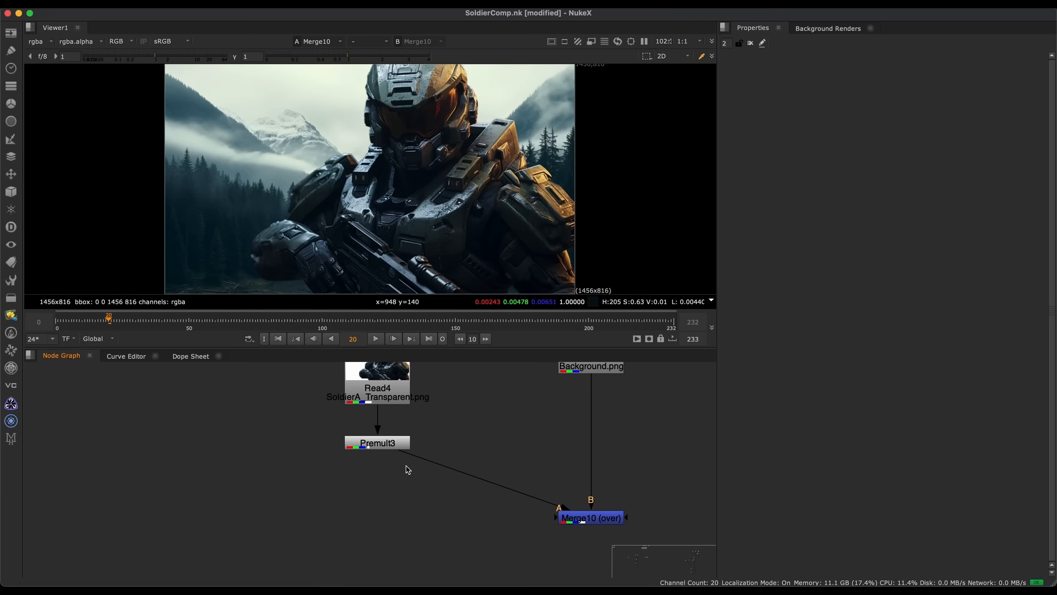
pyautogui.scroll(-3, 408, 469)
pyautogui.moveTo(379, 449); pyautogui.dragTo(404, 455, button='middle')
pyautogui.scroll(1, 404, 456)
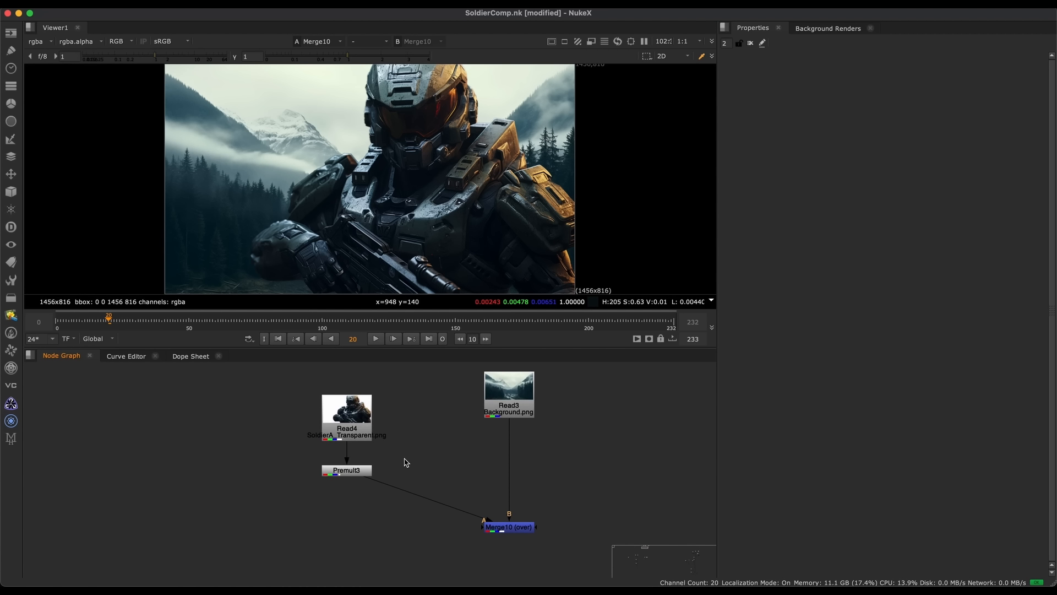
pyautogui.scroll(-1, 410, 454)
pyautogui.press('super+Tab')
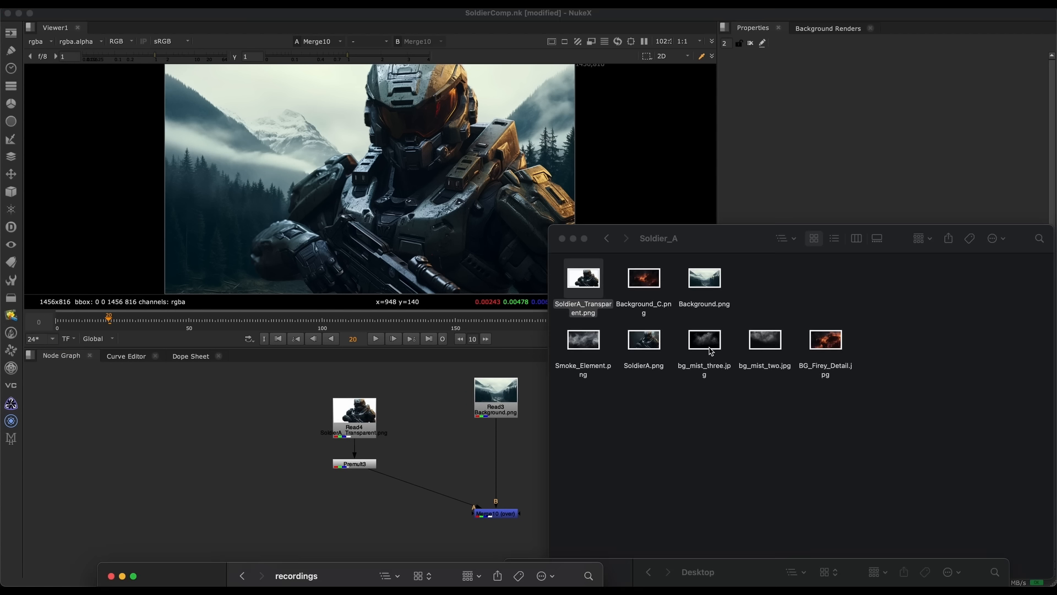
pyautogui.moveTo(710, 347); pyautogui.dragTo(267, 493)
pyautogui.click(308, 528)
pyautogui.scroll(3, 331, 500)
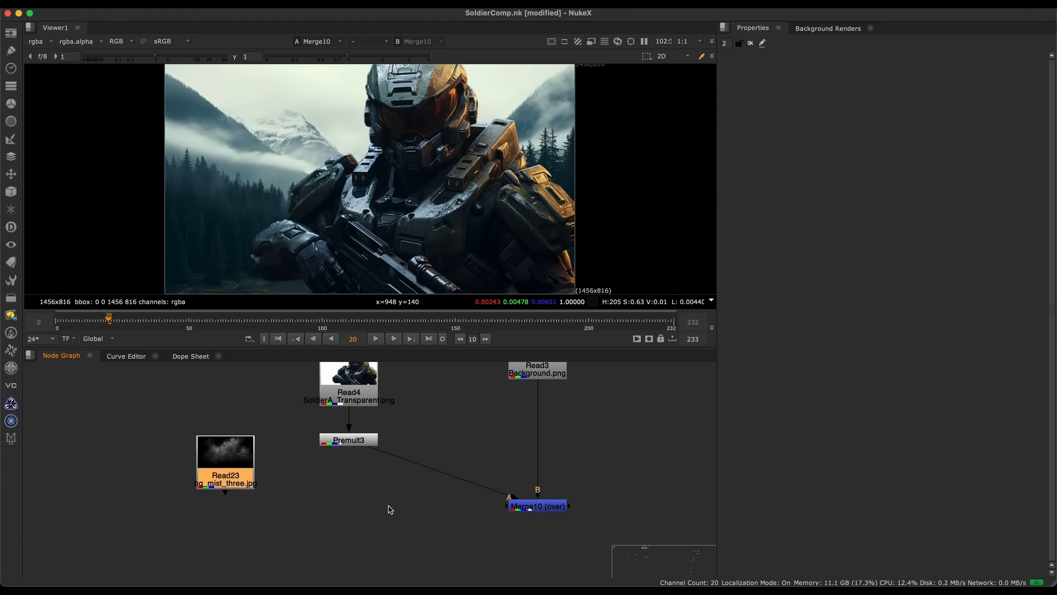
# Examine the bg_mist_three.jpg Read node and its channel indicators up close in the node graph
pyautogui.click(567, 515)
pyautogui.scroll(-1, 324, 496)
pyautogui.moveTo(332, 493); pyautogui.dragTo(398, 490, button='middle')
pyautogui.scroll(2, 398, 490)
pyautogui.click(295, 472)
pyautogui.scroll(2, 288, 491)
pyautogui.moveTo(288, 491); pyautogui.dragTo(429, 479, button='middle')
pyautogui.scroll(1, 429, 479)
pyautogui.moveTo(470, 450); pyautogui.dragTo(416, 492)
pyautogui.scroll(2, 416, 492)
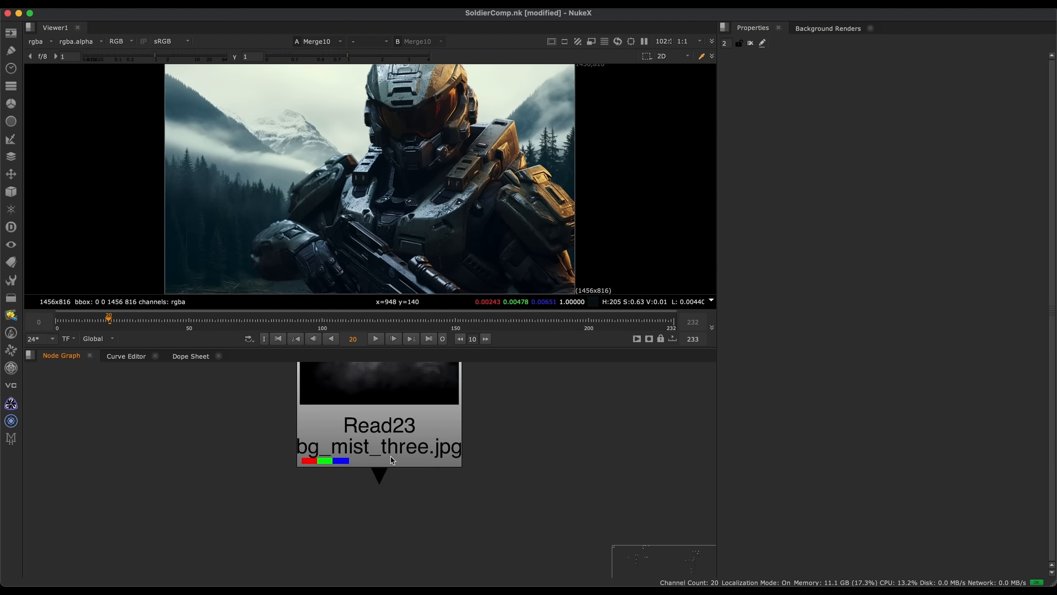
pyautogui.click(315, 443)
pyautogui.moveTo(489, 430); pyautogui.dragTo(429, 474)
pyautogui.moveTo(429, 473); pyautogui.dragTo(364, 523, button='middle')
pyautogui.scroll(-2, 351, 504)
pyautogui.scroll(-2, 351, 456)
# Merge bg_mist_three.jpg over Premult3 with a new Merge node placed before Merge10's A input, and view the merged output
pyautogui.click(355, 493)
pyautogui.moveTo(429, 498); pyautogui.dragTo(378, 472, button='middle')
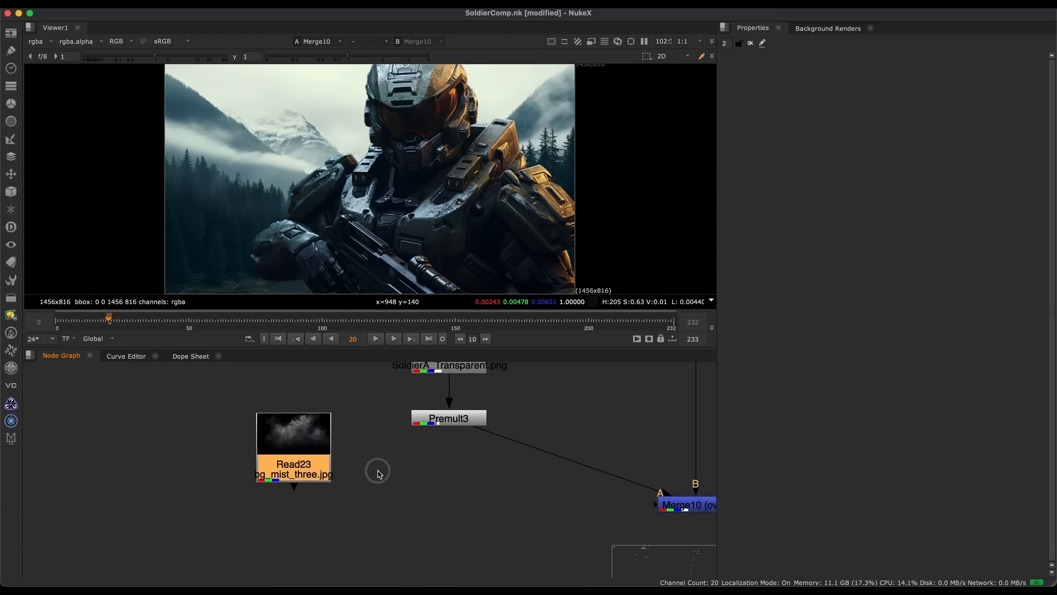
pyautogui.scroll(-1, 378, 472)
pyautogui.moveTo(316, 448); pyautogui.dragTo(314, 435)
pyautogui.press('m')
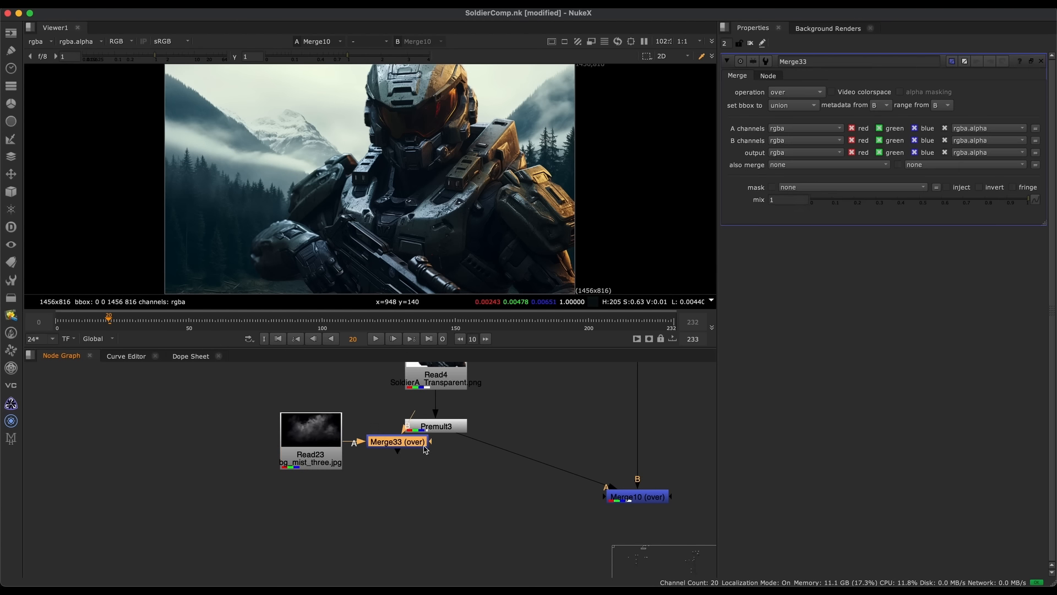
pyautogui.moveTo(424, 450); pyautogui.dragTo(466, 509)
pyautogui.press('1')
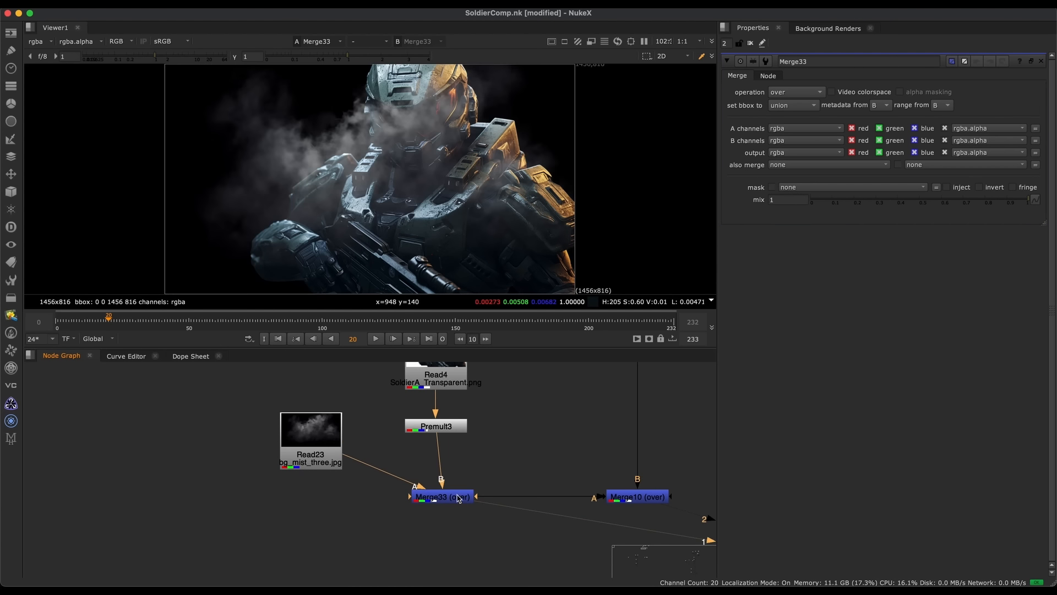
pyautogui.click(442, 496)
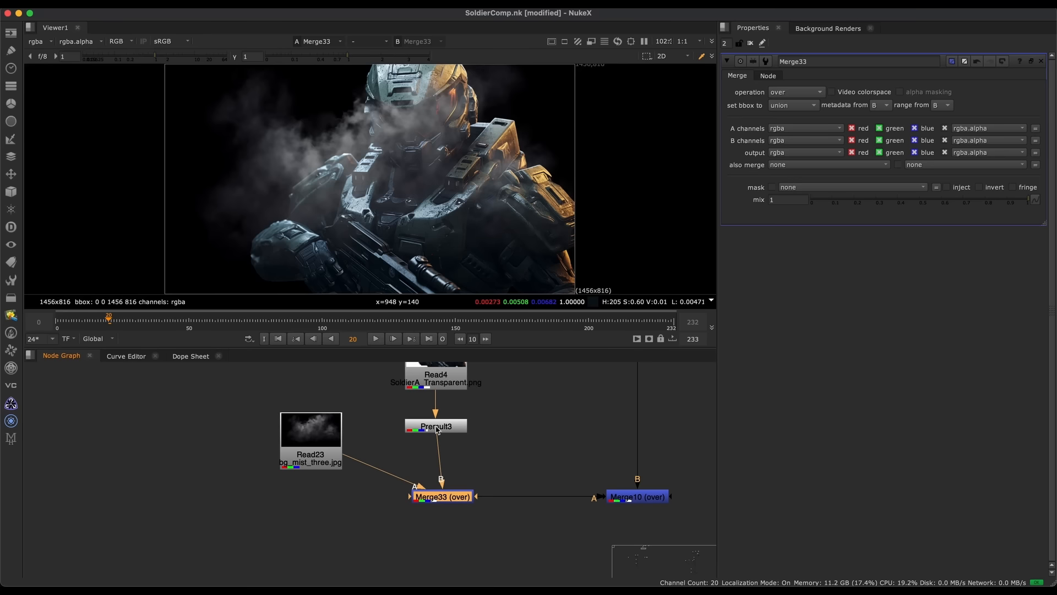
# Switch to After Effects to compare the merge with the blurred Pre-comp 1 layer, and return to Nuke
pyautogui.moveTo(735, 579)
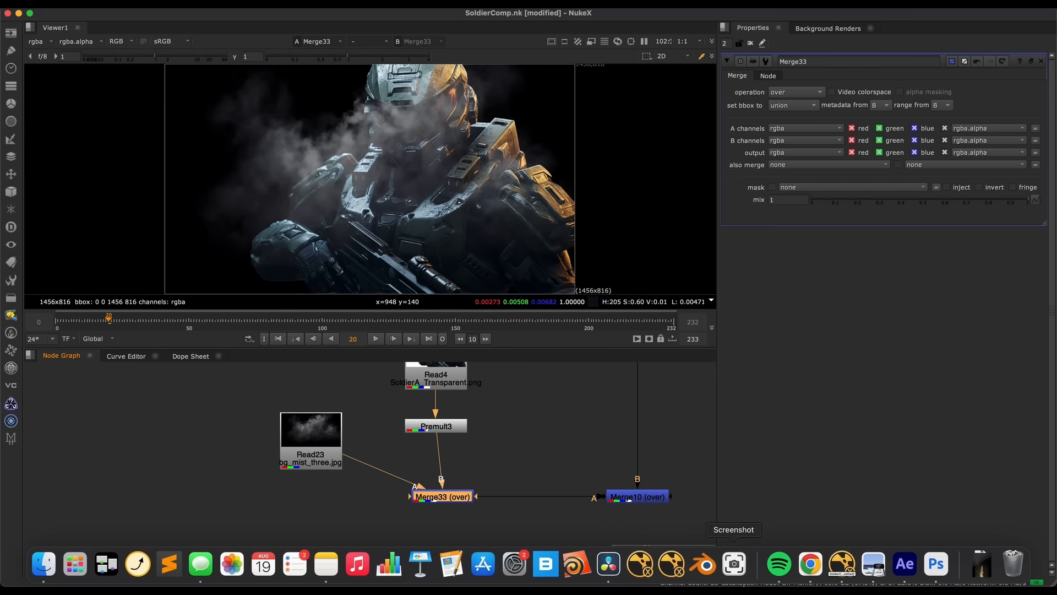
pyautogui.click(913, 575)
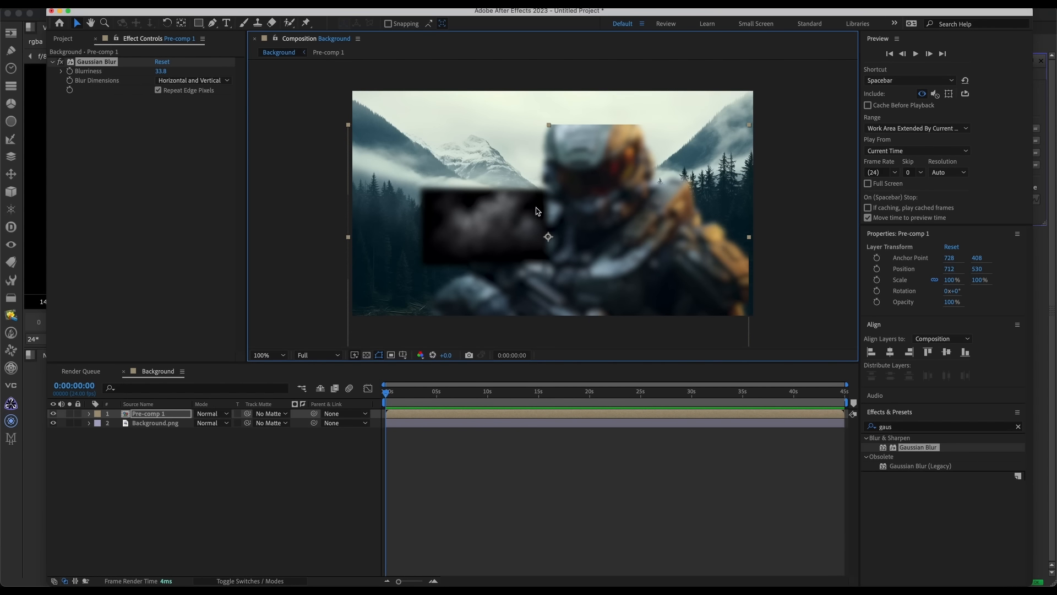
pyautogui.click(40, 251)
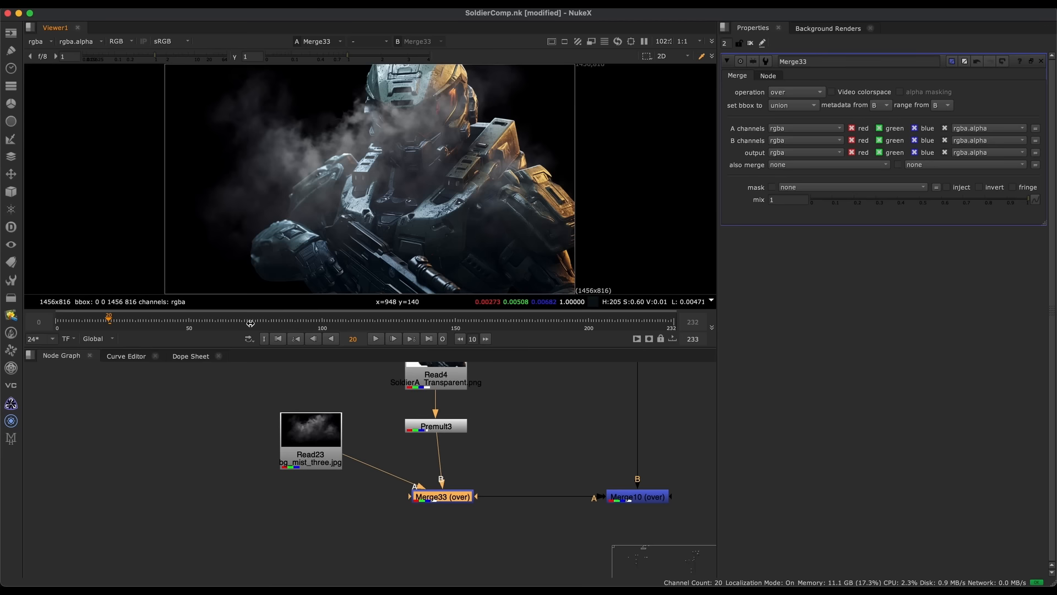
# Disable and re-enable the new mist Merge node to compare the image with and without it
pyautogui.scroll(3, 347, 462)
pyautogui.press('d')
pyautogui.press('d')
# View the bg_mist_three.jpg Read node on its own and toggle the alpha channel display to check it
pyautogui.click(300, 460)
pyautogui.scroll(3, 311, 465)
pyautogui.press('1')
pyautogui.press('a')
pyautogui.press('a')
pyautogui.press('a')
pyautogui.press('a')
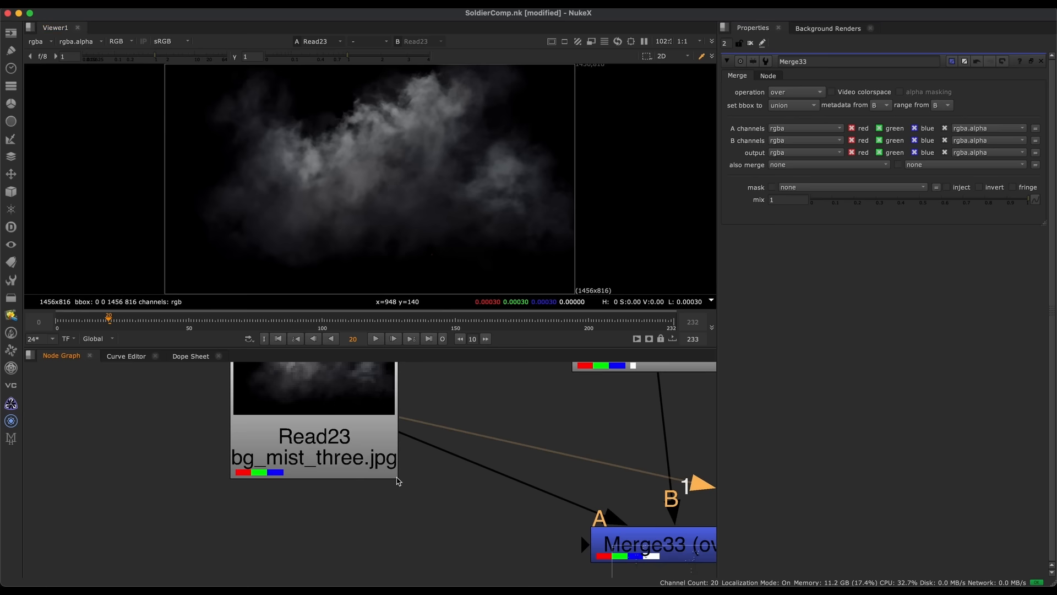
# Inspect the mist image in the viewer against the channel indicators on its Read node, and leave the node selected
pyautogui.moveTo(377, 487); pyautogui.dragTo(441, 519, button='middle')
pyautogui.click(401, 462)
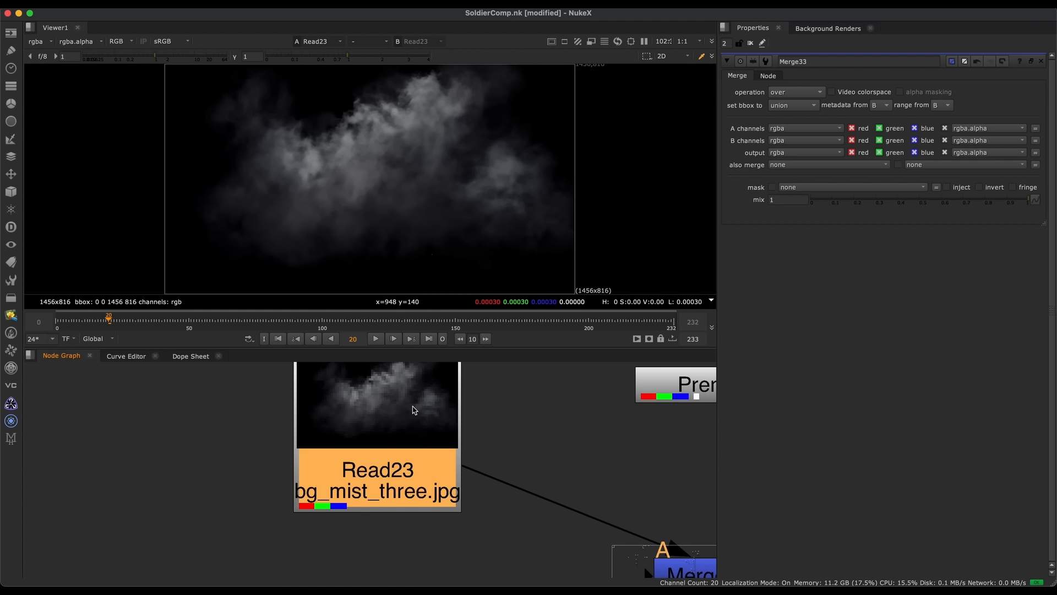
pyautogui.scroll(-3, 408, 218)
pyautogui.scroll(3, 406, 233)
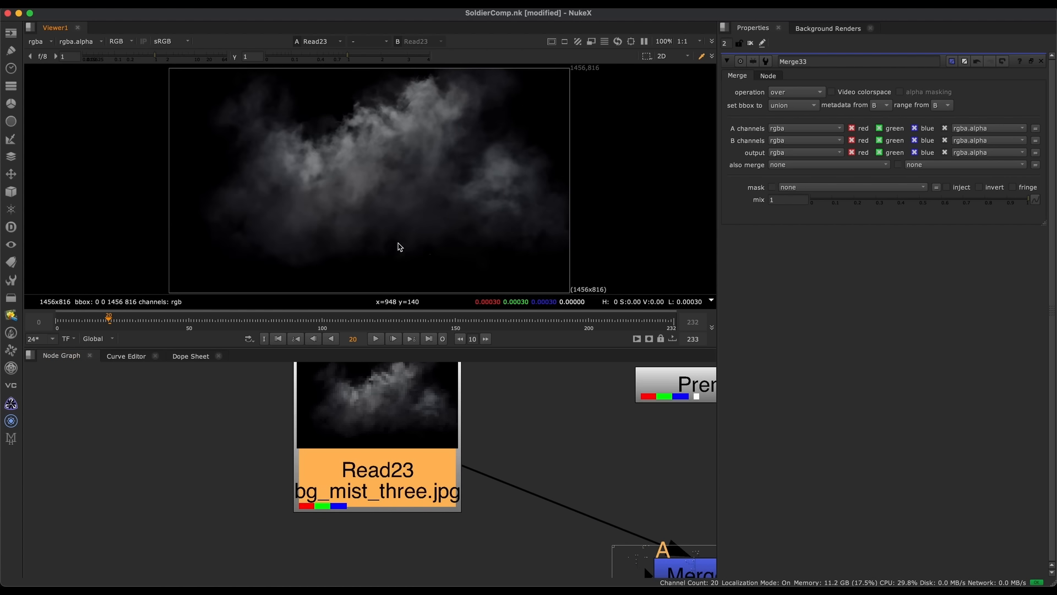
pyautogui.scroll(-1, 394, 501)
pyautogui.scroll(-1, 394, 501)
pyautogui.click(414, 509)
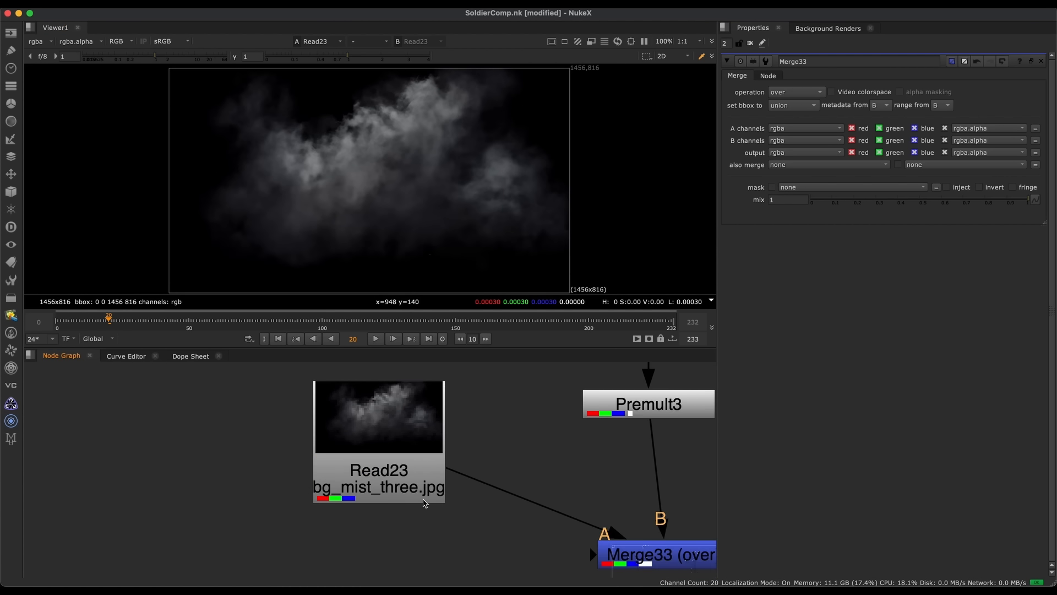
pyautogui.moveTo(424, 476); pyautogui.dragTo(428, 469)
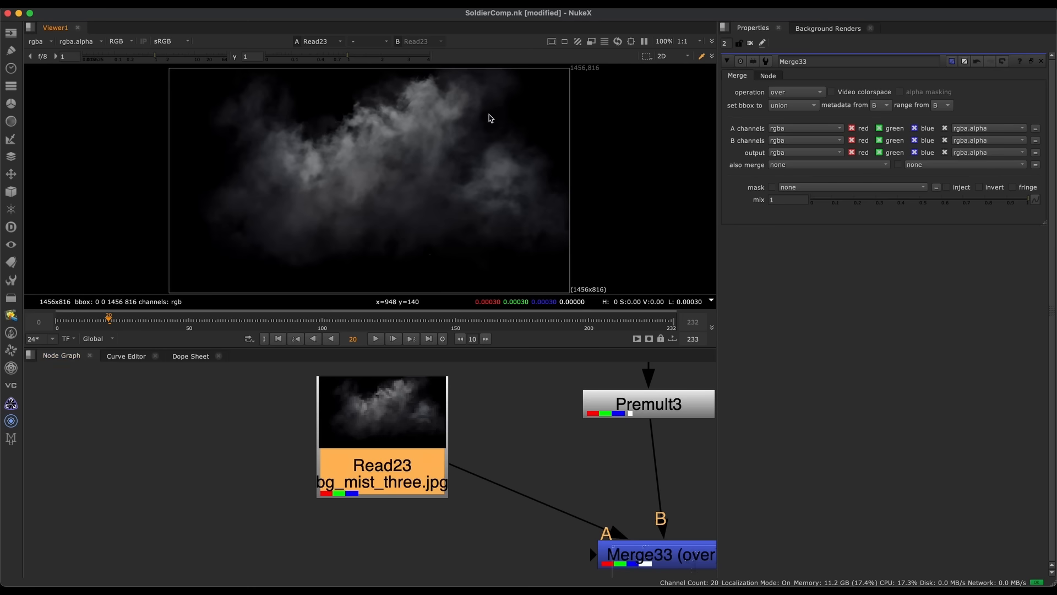
# Add a Shuffle node after bg_mist_three.jpg, set its rgba.alpha output to white, and check the result in the viewer
pyautogui.moveTo(417, 506); pyautogui.dragTo(384, 518, button='middle')
pyautogui.press('Tab')
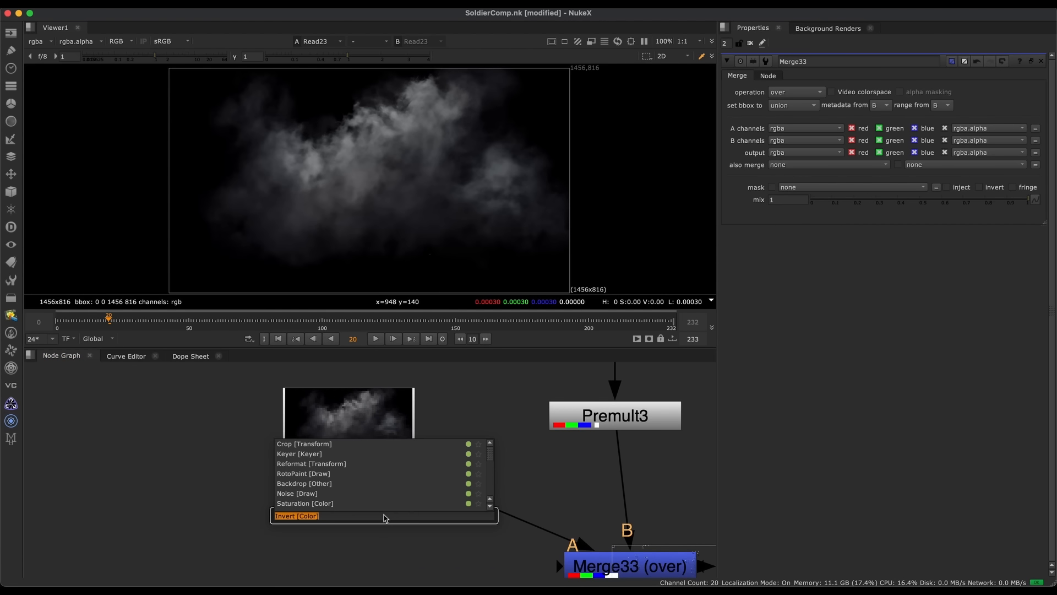
pyautogui.write('shuffle')
pyautogui.press('Return')
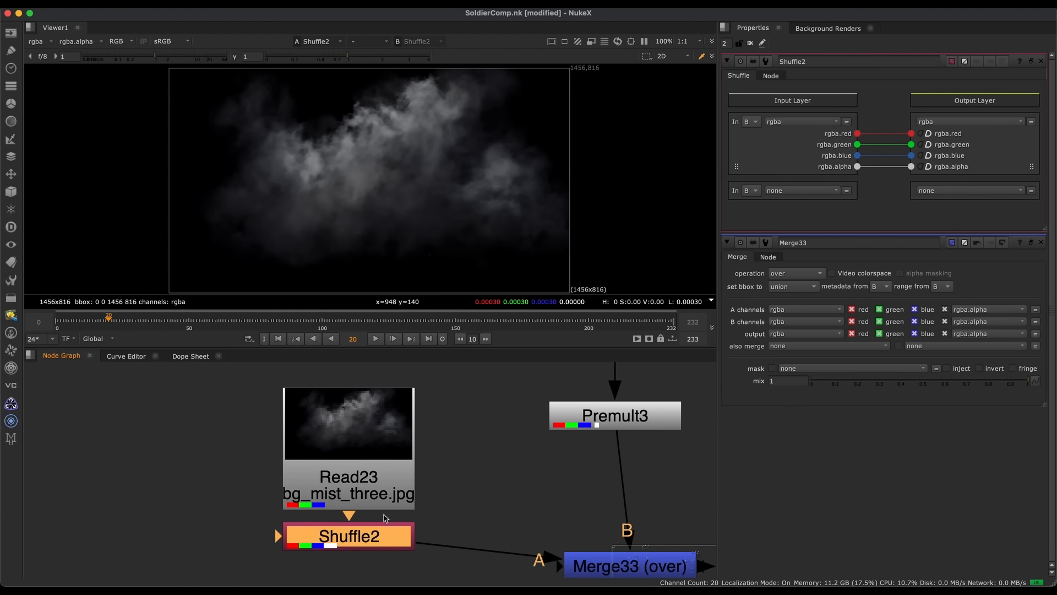
pyautogui.click(1040, 242)
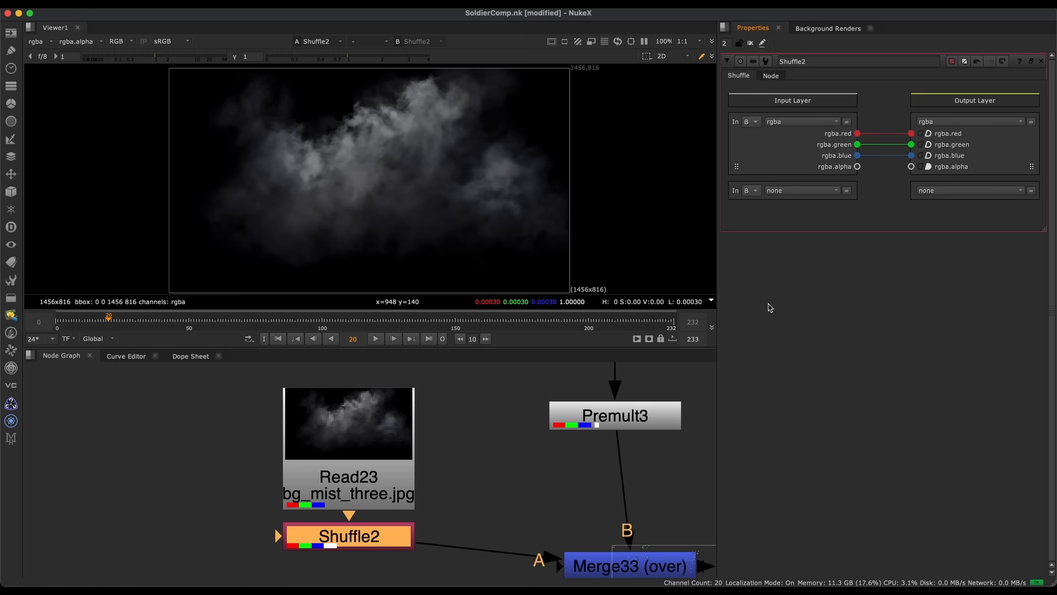
pyautogui.moveTo(517, 207); pyautogui.dragTo(492, 257)
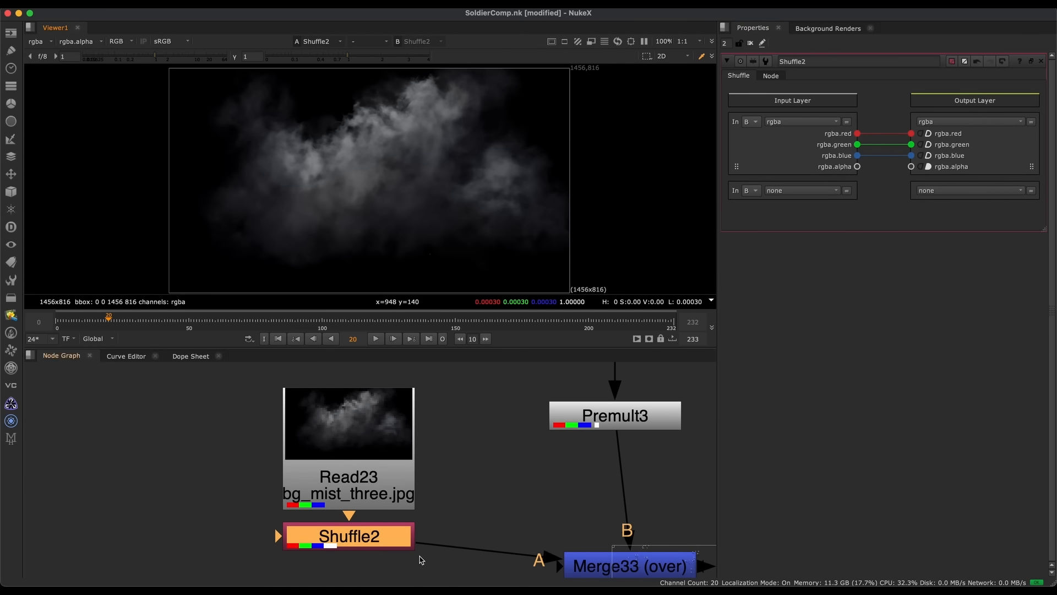
pyautogui.click(420, 557)
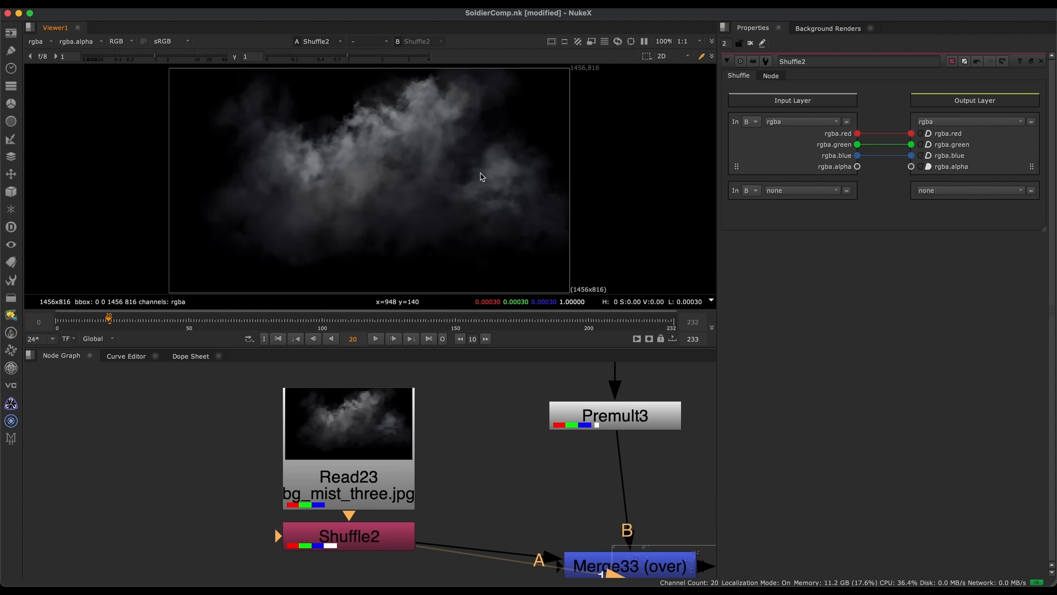
# Compare the alpha channel with the RGB image of the Shuffle2 output in the viewer
pyautogui.press('a')
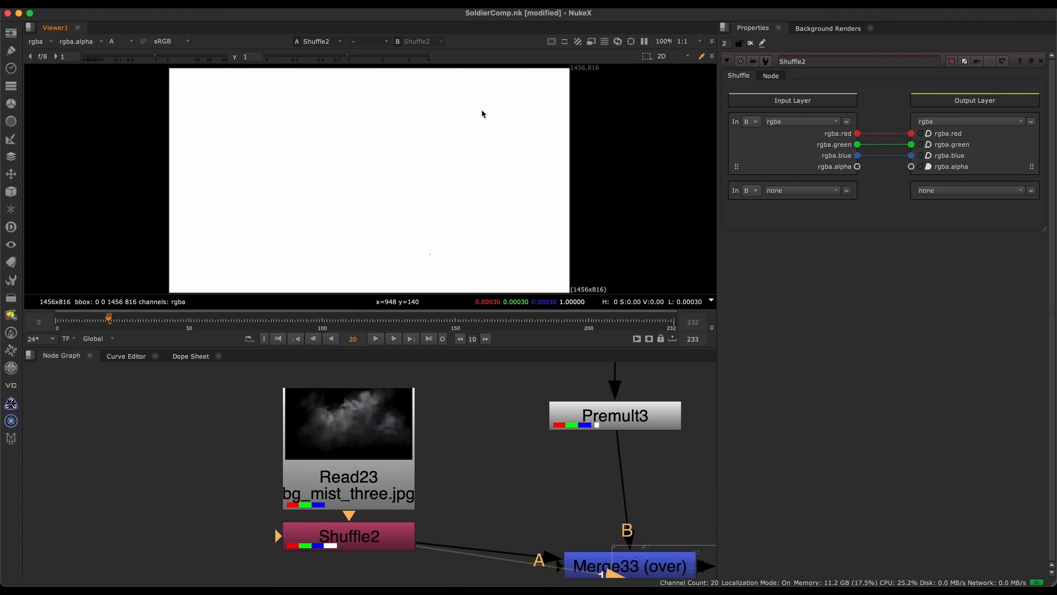
pyautogui.press('a')
pyautogui.press('a')
pyautogui.press('a')
# Show the Merge33 output in the viewer and switch that merge off and back on to compare
pyautogui.moveTo(610, 540); pyautogui.dragTo(523, 479, button='middle')
pyautogui.click(526, 496)
pyautogui.press('1')
pyautogui.click(474, 442)
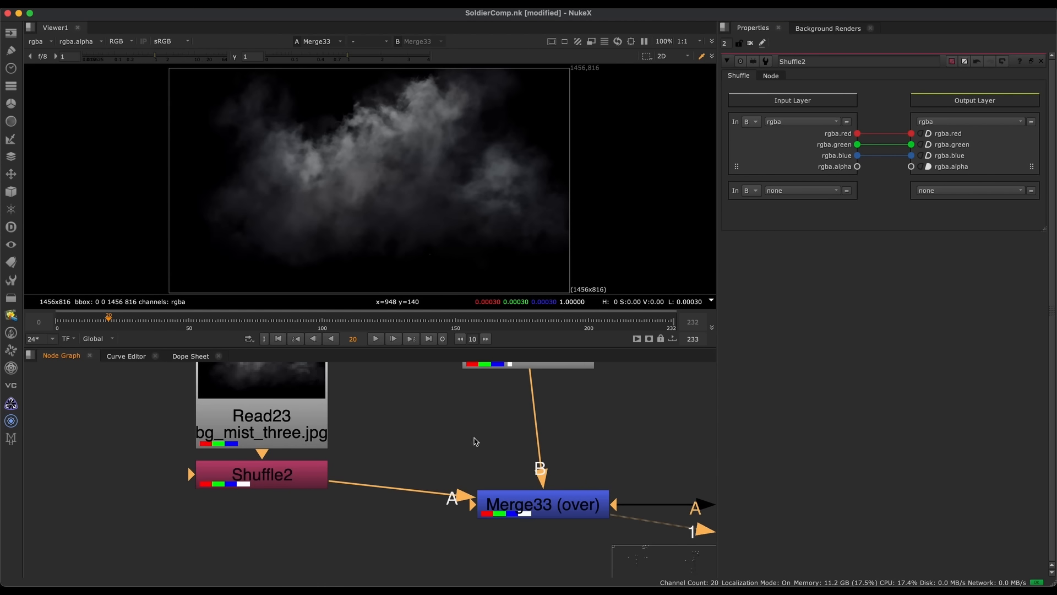
pyautogui.moveTo(663, 442); pyautogui.dragTo(542, 432, button='middle')
pyautogui.scroll(-2, 543, 431)
pyautogui.click(445, 477)
pyautogui.press('d')
pyautogui.press('d')
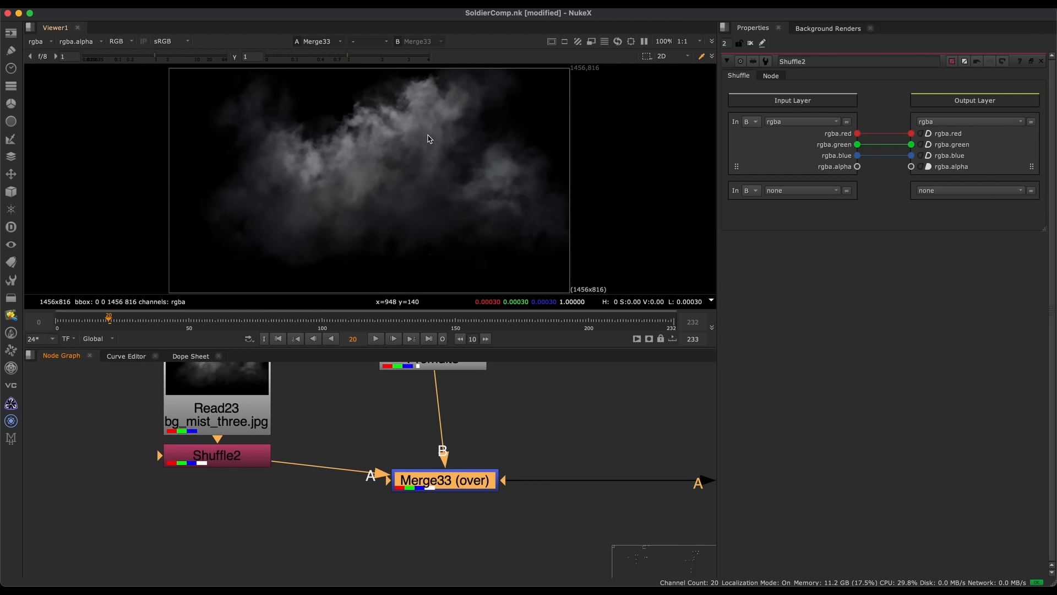
# Move the Merge10 node closer to Merge33 in the node graph and show its output in the viewer
pyautogui.scroll(-3, 422, 464)
pyautogui.moveTo(415, 481); pyautogui.dragTo(389, 517, button='middle')
pyautogui.moveTo(653, 482); pyautogui.dragTo(568, 536)
pyautogui.press('1')
pyautogui.click(484, 514)
pyautogui.moveTo(485, 514); pyautogui.dragTo(502, 479, button='middle')
pyautogui.moveTo(425, 476); pyautogui.dragTo(429, 463, button='middle')
pyautogui.moveTo(354, 457); pyautogui.dragTo(413, 455, button='middle')
pyautogui.scroll(1, 413, 455)
pyautogui.keyDown('super'); pyautogui.click(332, 466); pyautogui.keyUp('super')
pyautogui.moveTo(378, 515); pyautogui.dragTo(398, 557, button='middle')
pyautogui.click(530, 422)
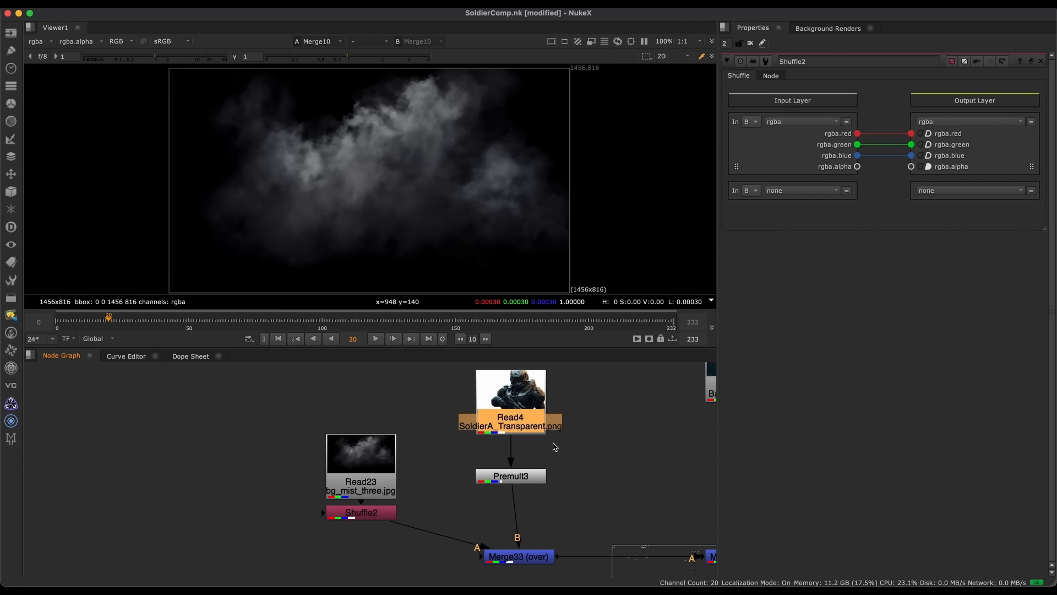
# Switch to After Effects to view the blurred Pre-comp 1 layer and return to NukeX
pyautogui.click(906, 571)
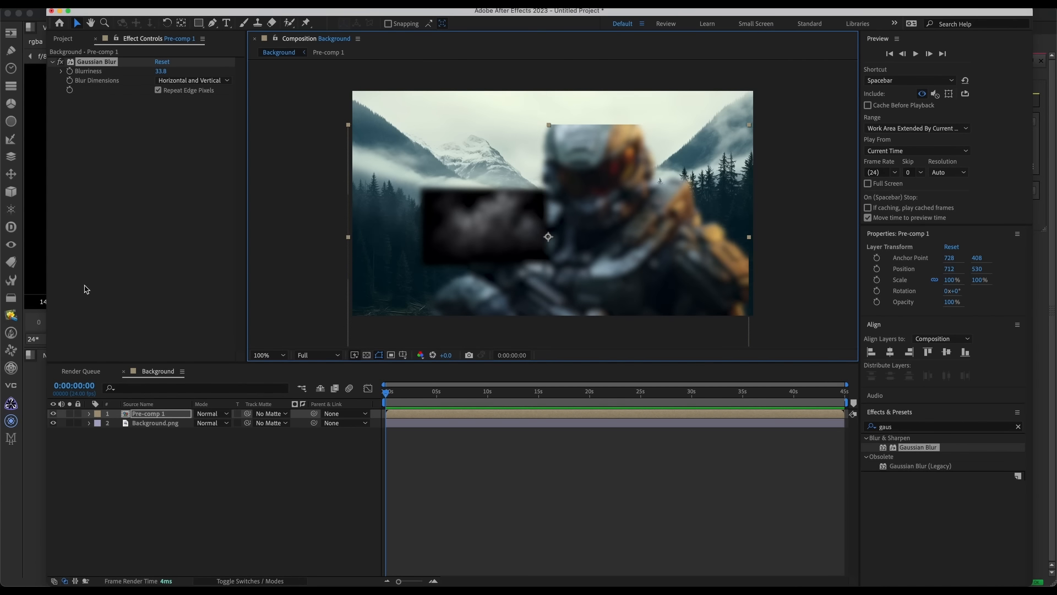
pyautogui.press('super+Tab')
pyautogui.click(425, 484)
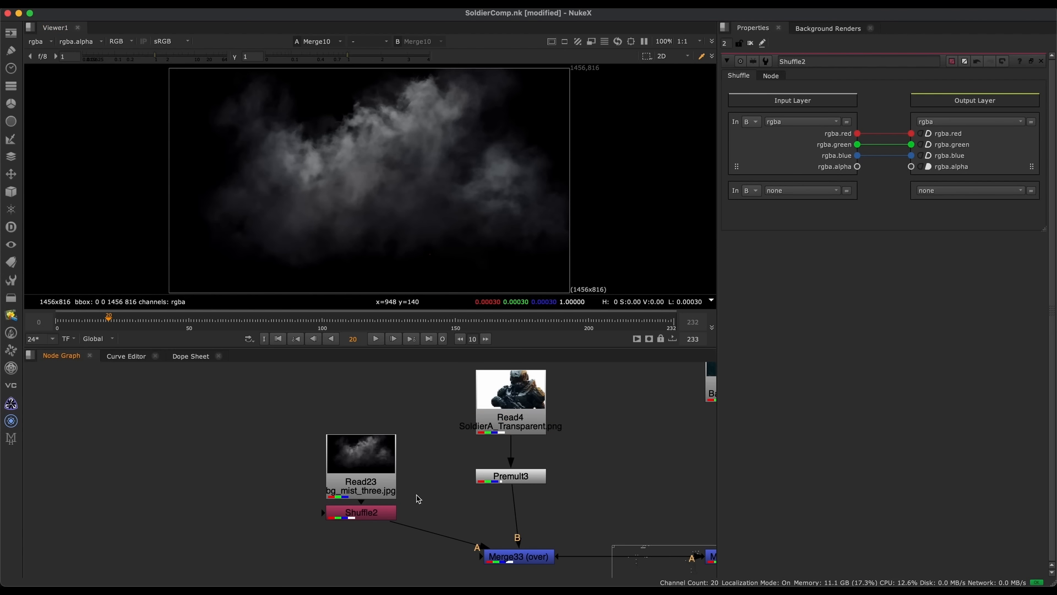
# Add a Transform node after Shuffle2 in the mist branch and place it just below that node
pyautogui.moveTo(410, 508); pyautogui.dragTo(422, 453, button='middle')
pyautogui.moveTo(441, 437); pyautogui.dragTo(331, 511)
pyautogui.moveTo(383, 499); pyautogui.dragTo(359, 525, button='middle')
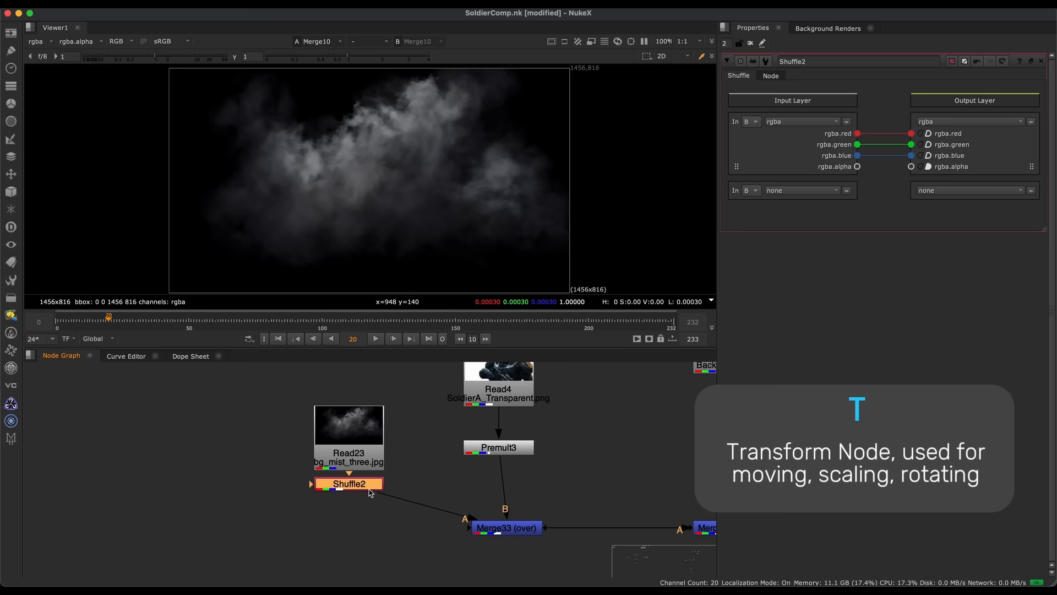
pyautogui.press('t')
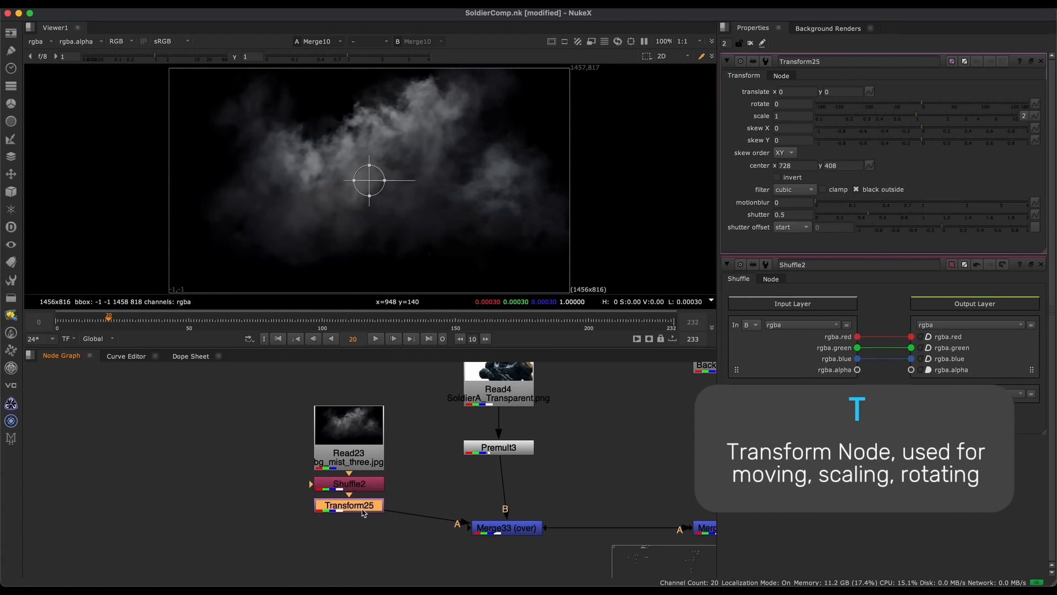
pyautogui.click(441, 484)
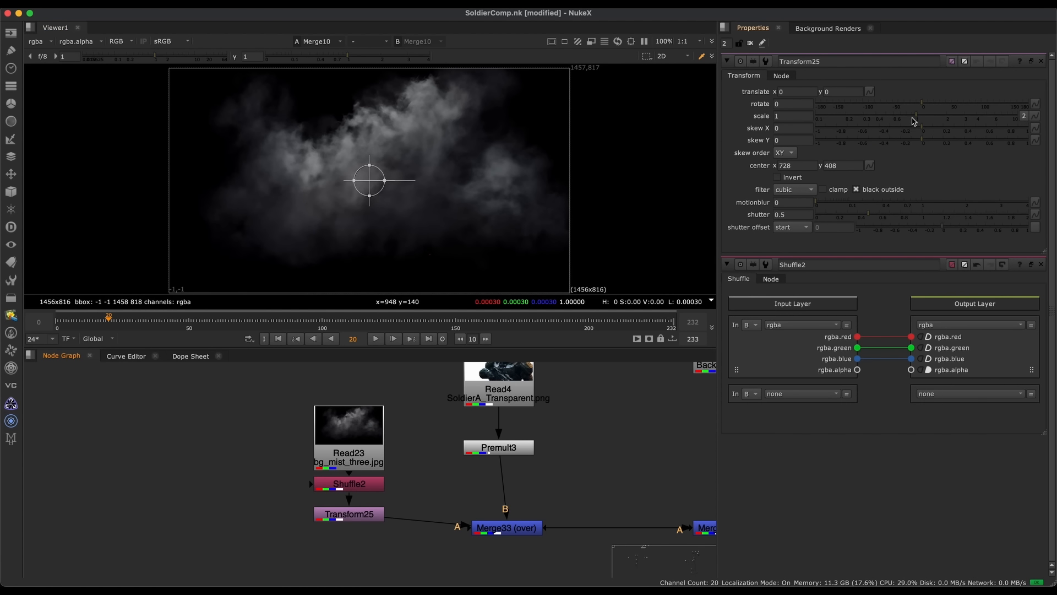
# Scale the mist to 0.74 with Transform25 and move it to about x -102, y 18
pyautogui.moveTo(913, 120); pyautogui.dragTo(899, 113)
pyautogui.moveTo(361, 179); pyautogui.dragTo(328, 198)
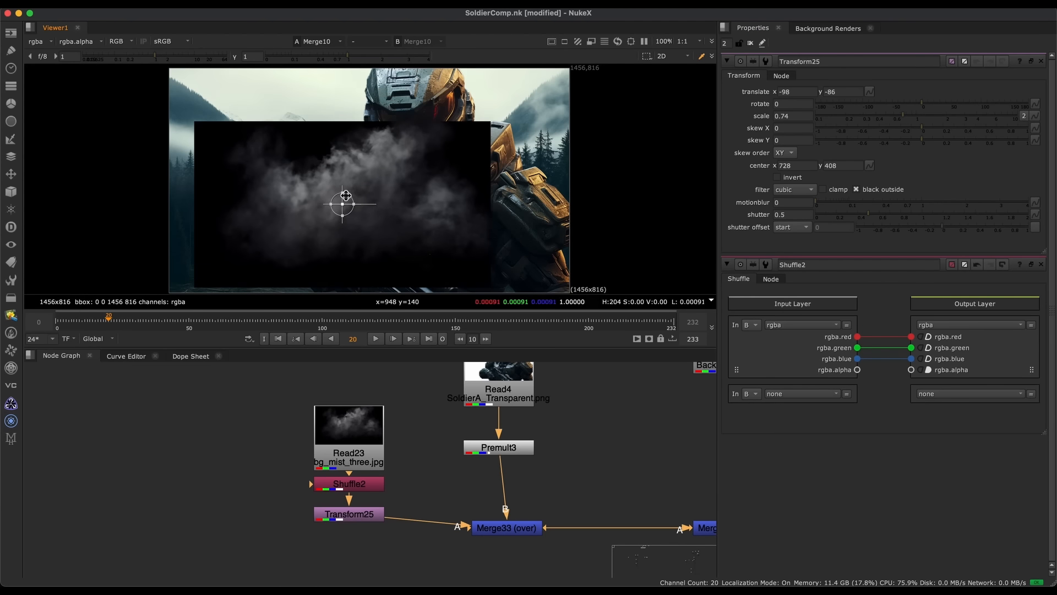
pyautogui.click(358, 514)
pyautogui.press('q')
pyautogui.press('q')
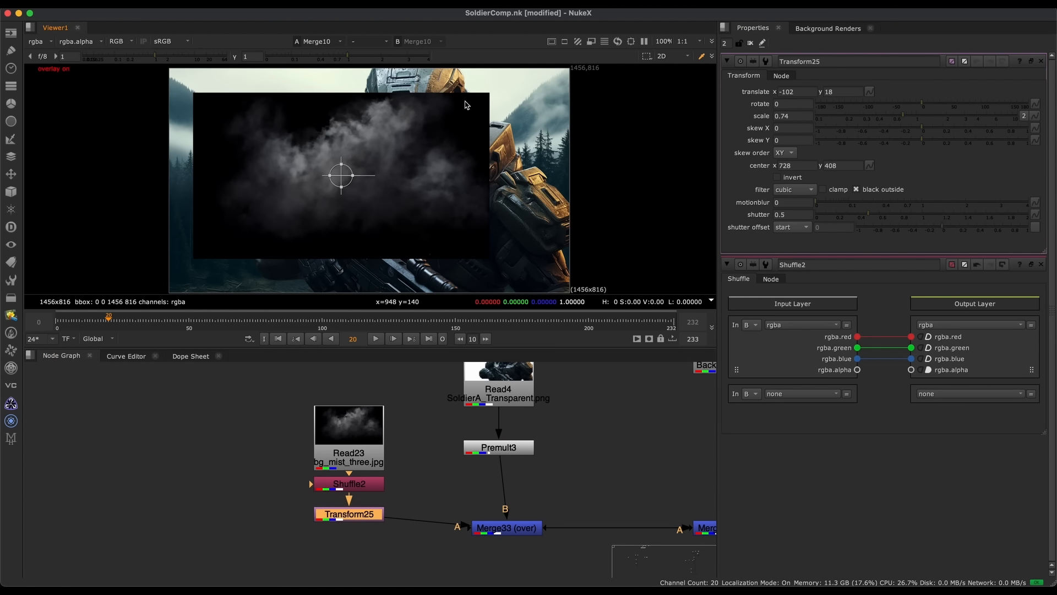
# Set the mist's scale to 0.52, move it to about x -274, y 16, hide the viewer overlay and close the node properties
pyautogui.moveTo(349, 166); pyautogui.dragTo(351, 173)
pyautogui.click(887, 117)
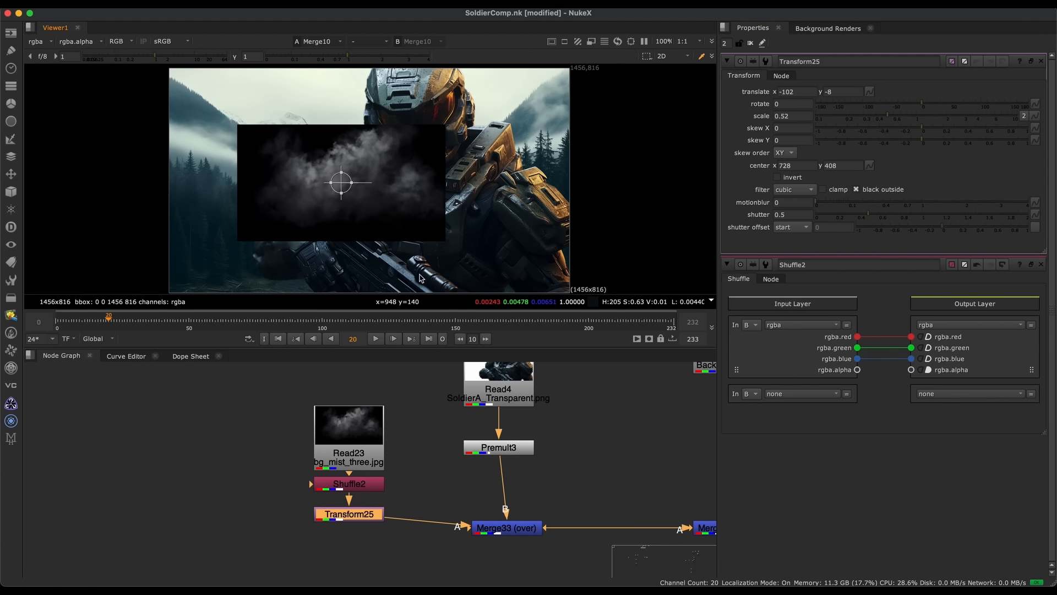
pyautogui.moveTo(363, 515); pyautogui.dragTo(363, 517)
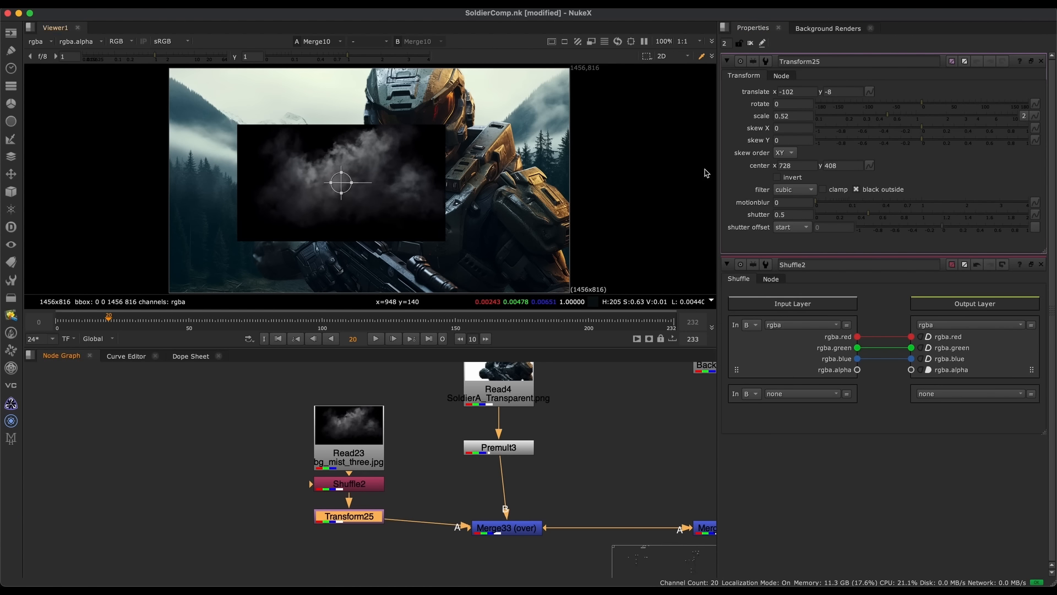
pyautogui.moveTo(348, 177); pyautogui.dragTo(298, 174)
pyautogui.press('q')
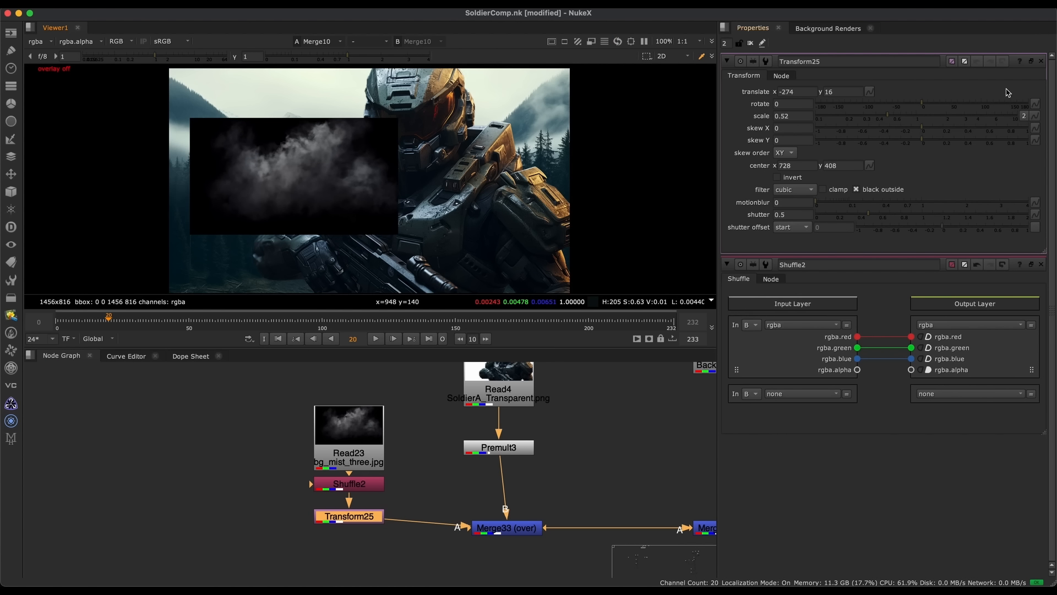
pyautogui.click(1041, 62)
pyautogui.click(1041, 61)
# Rearrange the mist, soldier and background branches in the node graph so Merge10 sits level with Merge33
pyautogui.moveTo(372, 246); pyautogui.dragTo(321, 213, button='middle')
pyautogui.scroll(-3, 304, 248)
pyautogui.moveTo(319, 267); pyautogui.dragTo(317, 291, button='middle')
pyautogui.press('f')
pyautogui.moveTo(467, 475); pyautogui.dragTo(403, 454, button='middle')
pyautogui.scroll(-2, 403, 455)
pyautogui.moveTo(448, 508); pyautogui.dragTo(440, 508)
pyautogui.moveTo(424, 447); pyautogui.dragTo(451, 497, button='middle')
pyautogui.moveTo(402, 441); pyautogui.dragTo(264, 575)
pyautogui.moveTo(546, 531); pyautogui.dragTo(407, 461, button='middle')
pyautogui.moveTo(352, 369); pyautogui.dragTo(400, 407, button='middle')
pyautogui.click(450, 500)
pyautogui.moveTo(576, 517); pyautogui.dragTo(479, 514, button='middle')
pyautogui.click(469, 406)
pyautogui.moveTo(506, 534); pyautogui.dragTo(391, 556)
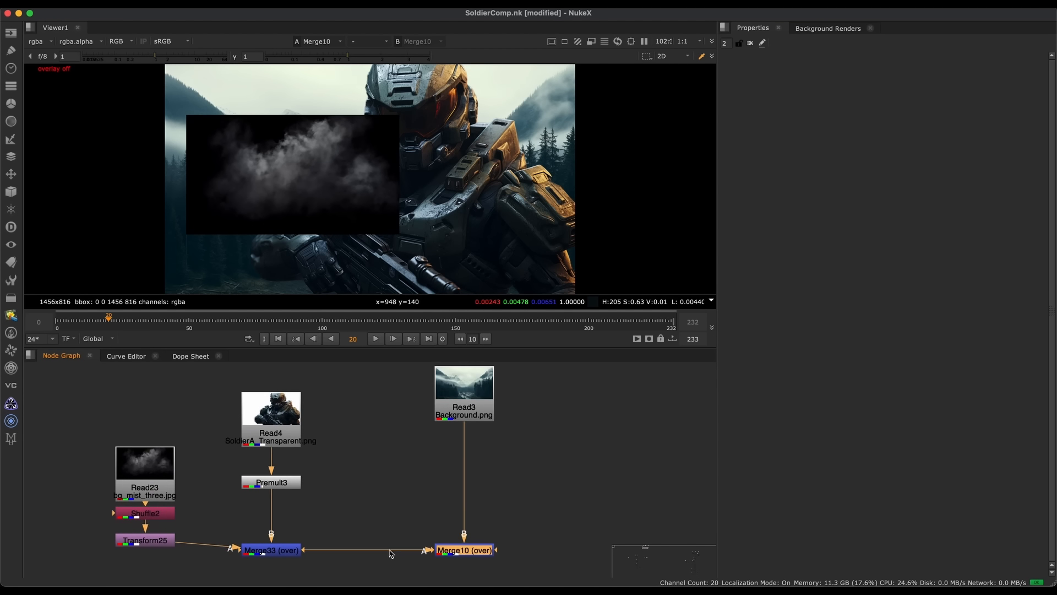
pyautogui.moveTo(336, 513); pyautogui.dragTo(351, 490, button='middle')
# Insert a Blur node between Merge33 and Merge10 and set its size to 29
pyautogui.click(352, 490)
pyautogui.press('b')
pyautogui.moveTo(362, 499); pyautogui.dragTo(393, 543)
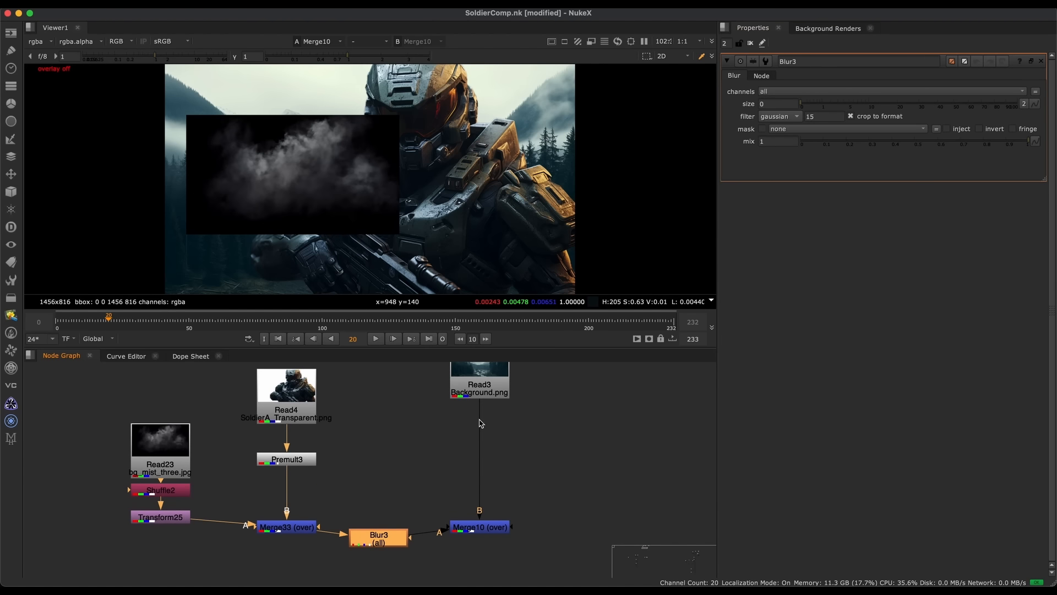
pyautogui.moveTo(838, 104); pyautogui.dragTo(917, 105)
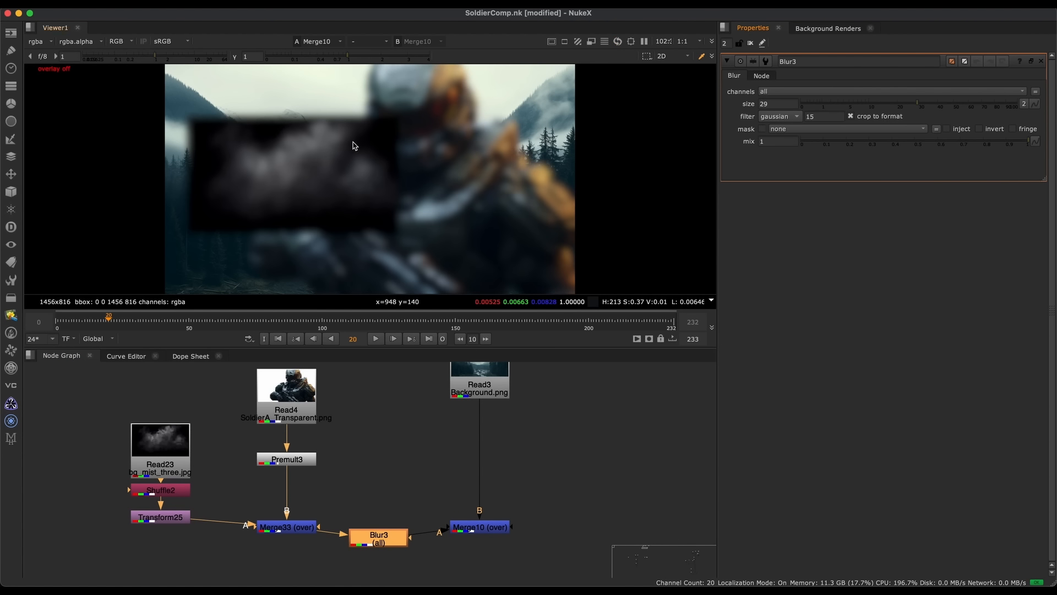
# Place the Blur3 node directly below Merge33 and line Merge10 up level with it
pyautogui.moveTo(375, 536); pyautogui.dragTo(286, 558)
pyautogui.moveTo(317, 546); pyautogui.dragTo(359, 479, button='middle')
pyautogui.scroll(-1, 397, 505)
pyautogui.moveTo(347, 362); pyautogui.dragTo(387, 390, button='middle')
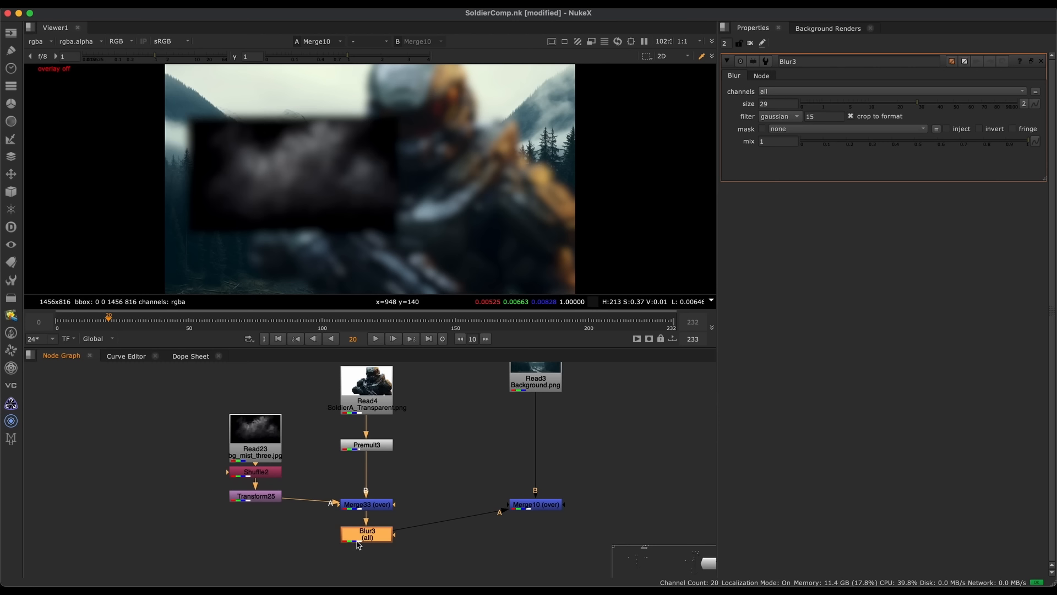
pyautogui.moveTo(534, 504); pyautogui.dragTo(530, 532)
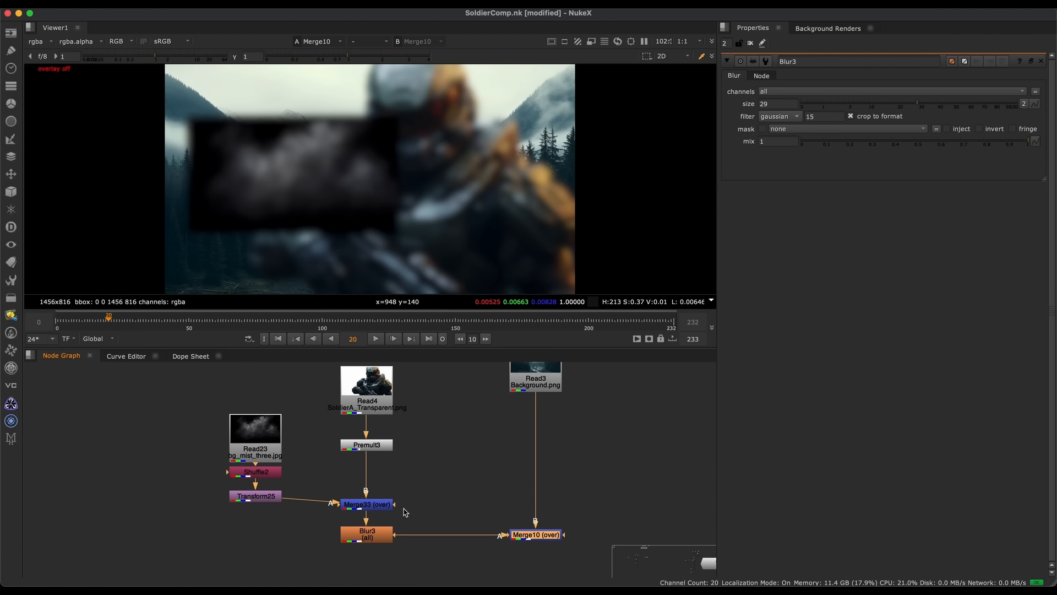
pyautogui.moveTo(479, 481); pyautogui.dragTo(508, 471, button='middle')
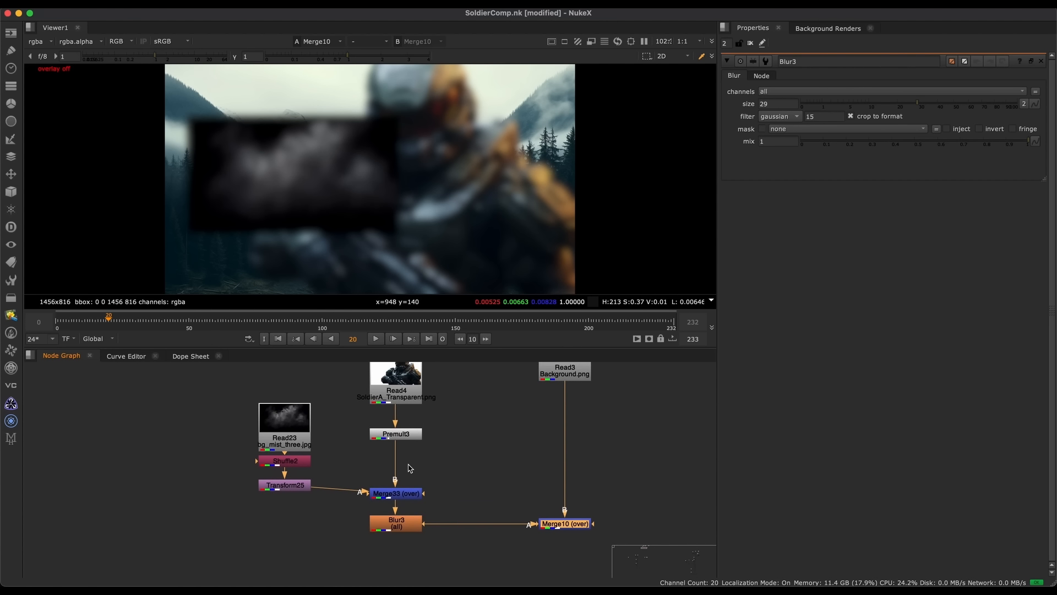
pyautogui.click(408, 525)
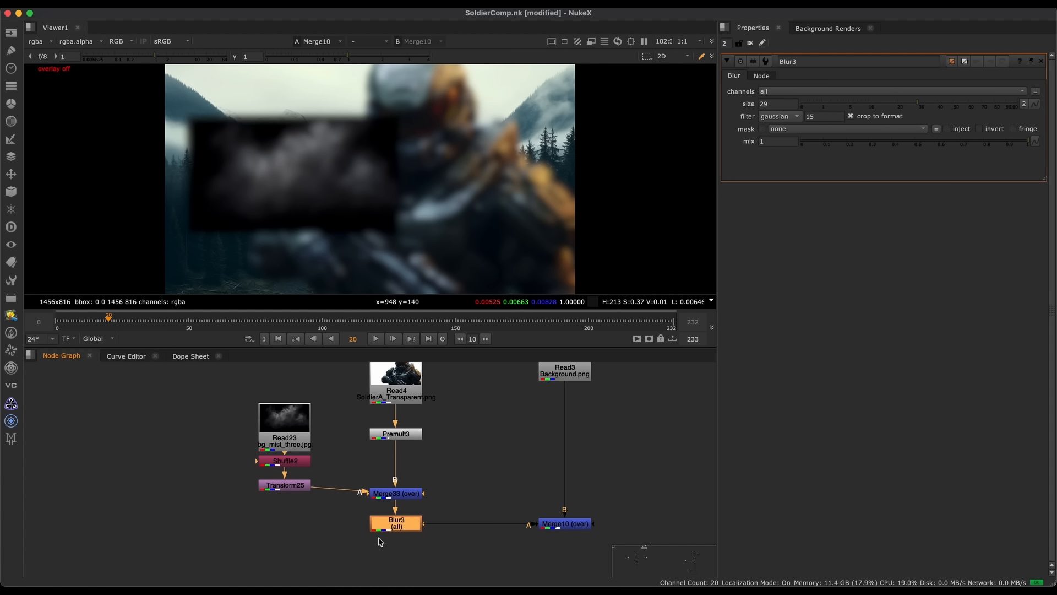
# Undo the mist branch's blur, transform, shuffle and merge additions
pyautogui.moveTo(401, 499); pyautogui.dragTo(394, 511, button='middle')
pyautogui.moveTo(462, 521); pyautogui.dragTo(387, 490, button='middle')
pyautogui.moveTo(467, 416); pyautogui.dragTo(458, 468, button='middle')
pyautogui.press('super+z')
pyautogui.press('super+z')
pyautogui.press('super+z')
pyautogui.press('super+z')
pyautogui.press('super+z')
pyautogui.moveTo(418, 528); pyautogui.dragTo(529, 465, button='middle')
pyautogui.click(580, 495)
# Reposition the bg_mist_three.jpg Read node and add a Transform node directly after it
pyautogui.moveTo(314, 403); pyautogui.dragTo(338, 420)
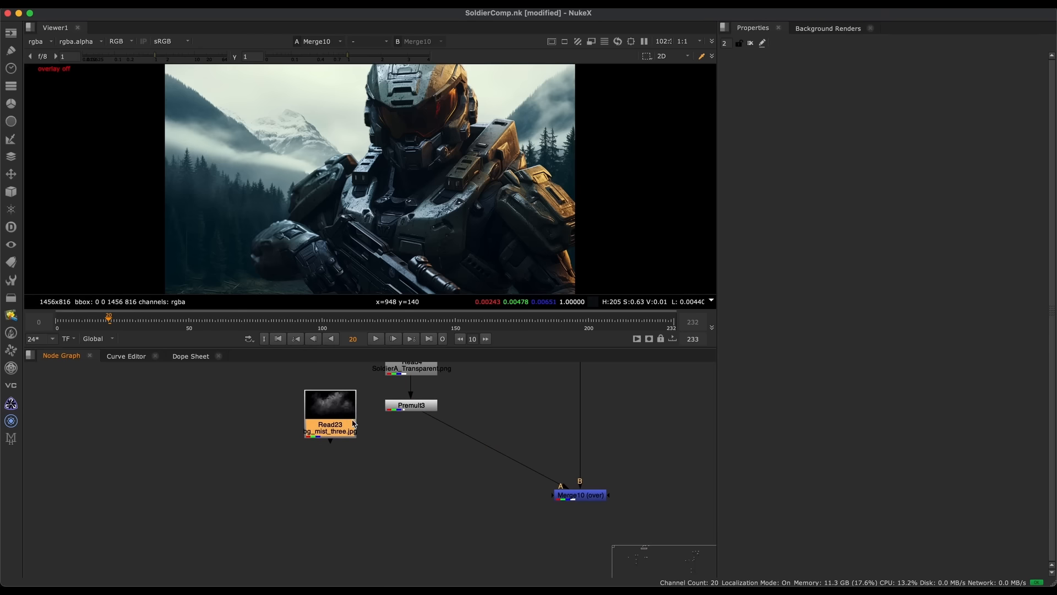
pyautogui.scroll(5, 339, 420)
pyautogui.press('t')
pyautogui.moveTo(371, 523); pyautogui.dragTo(375, 489, button='middle')
pyautogui.click(419, 473)
# View the Transform25 output and examine its channel indicators next to those of the mist Read node
pyautogui.scroll(4, 325, 455)
pyautogui.click(355, 438)
pyautogui.click(398, 505)
pyautogui.press('1')
pyautogui.scroll(4, 370, 509)
pyautogui.click(411, 509)
pyautogui.moveTo(411, 509)
pyautogui.mouseDown()
pyautogui.moveTo(333, 448)
pyautogui.moveTo(341, 454)
pyautogui.mouseUp()
pyautogui.moveTo(367, 483)
pyautogui.mouseDown(button='middle')
pyautogui.moveTo(368, 472)
pyautogui.moveTo(357, 495)
pyautogui.mouseUp(button='middle')
pyautogui.scroll(-1, 365, 468)
pyautogui.click(357, 462)
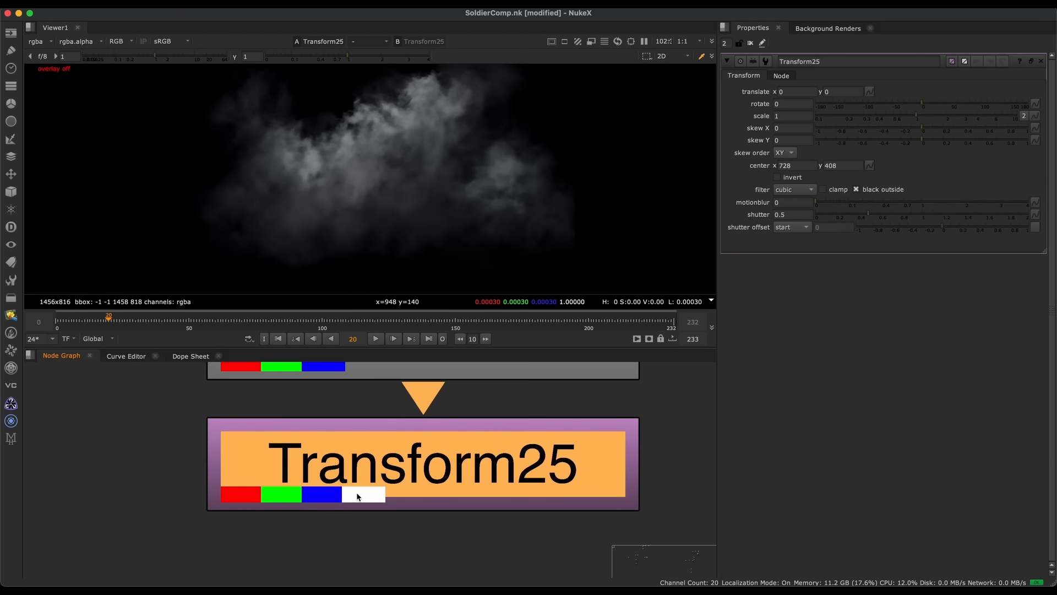
# Merge the transformed mist over the premultiplied soldier with a Merge node placed below Premult3
pyautogui.scroll(-7, 352, 490)
pyautogui.press('m')
pyautogui.moveTo(451, 463); pyautogui.dragTo(455, 499)
# Scale the mist to 0.53 with Transform25 and move it to about x -203.5, y -31.5
pyautogui.doubleClick(327, 462)
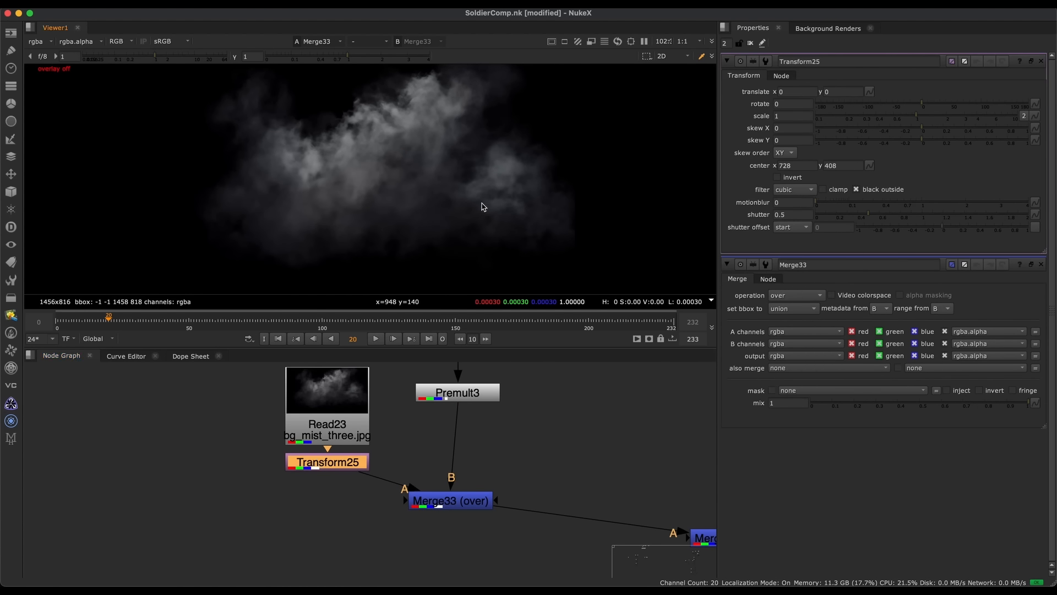
pyautogui.press('o')
pyautogui.moveTo(911, 116); pyautogui.dragTo(888, 116)
pyautogui.moveTo(374, 175); pyautogui.dragTo(316, 185)
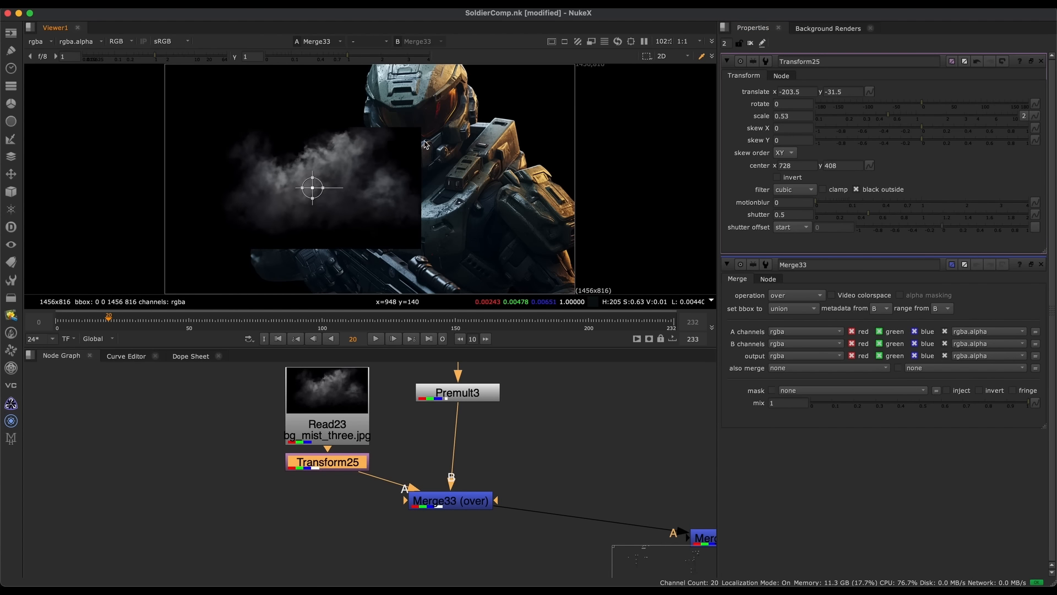
# Disable and re-enable Transform25 repeatedly to compare the merged mist with and without it
pyautogui.moveTo(327, 424); pyautogui.dragTo(179, 526)
pyautogui.press('super+z')
pyautogui.moveTo(399, 429); pyautogui.dragTo(234, 509)
pyautogui.press('d')
pyautogui.press('d')
pyautogui.press('d')
pyautogui.press('d')
pyautogui.press('d')
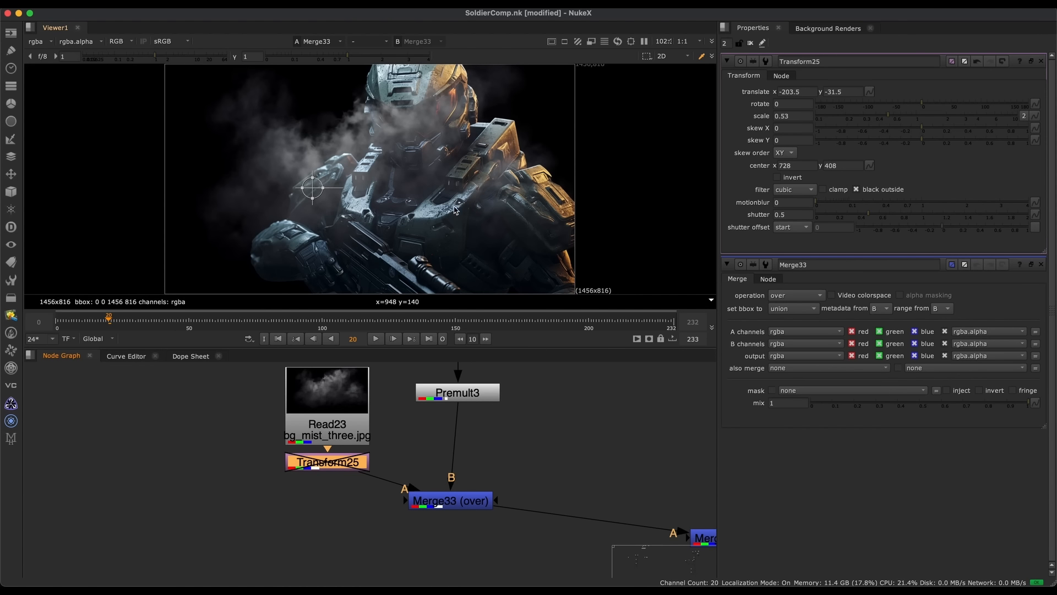
# Examine the channel indicators on the Transform25 node up close
pyautogui.moveTo(414, 487); pyautogui.dragTo(368, 471)
pyautogui.scroll(5, 437, 155)
pyautogui.press('f')
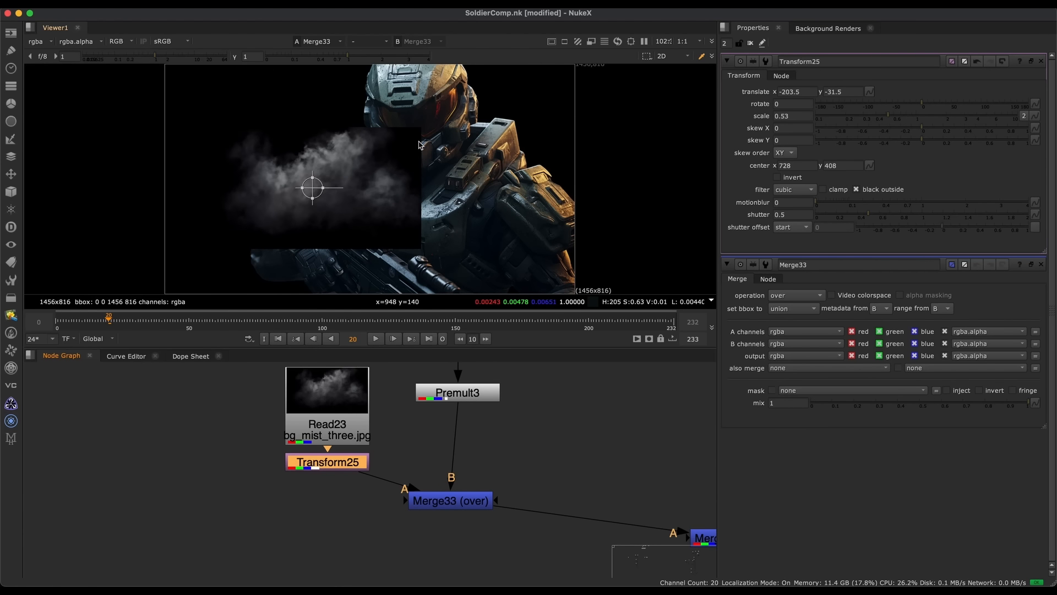
pyautogui.scroll(10, 306, 465)
pyautogui.moveTo(353, 444); pyautogui.dragTo(274, 376)
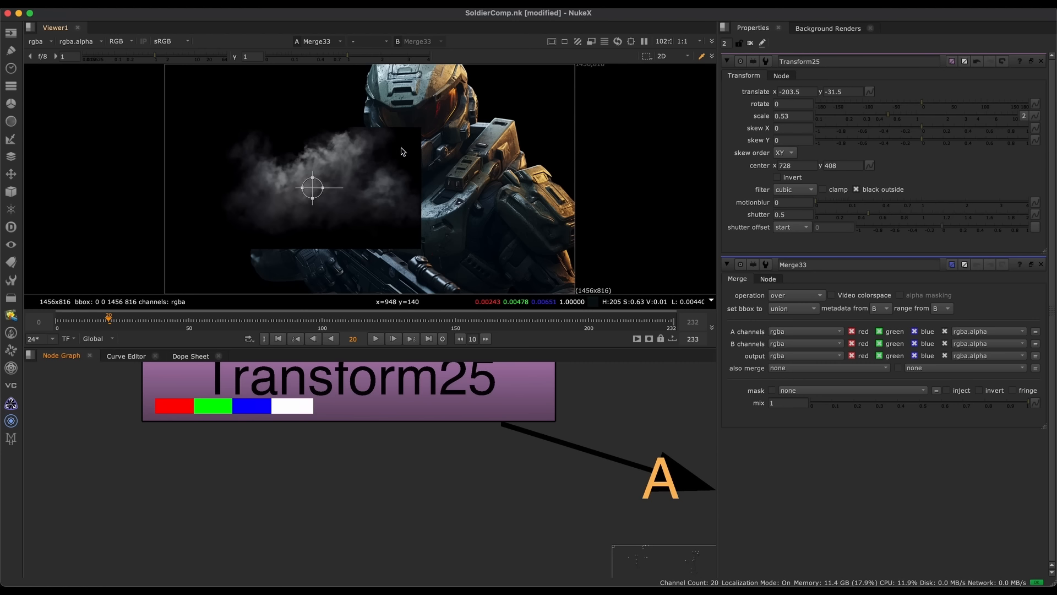
# Move Transform25 further below the mist Read node and compare the channel indicators of the two nodes
pyautogui.moveTo(336, 446); pyautogui.dragTo(336, 512)
pyautogui.moveTo(387, 442); pyautogui.dragTo(303, 484)
pyautogui.moveTo(374, 515); pyautogui.dragTo(341, 445, button='middle')
pyautogui.click(349, 447)
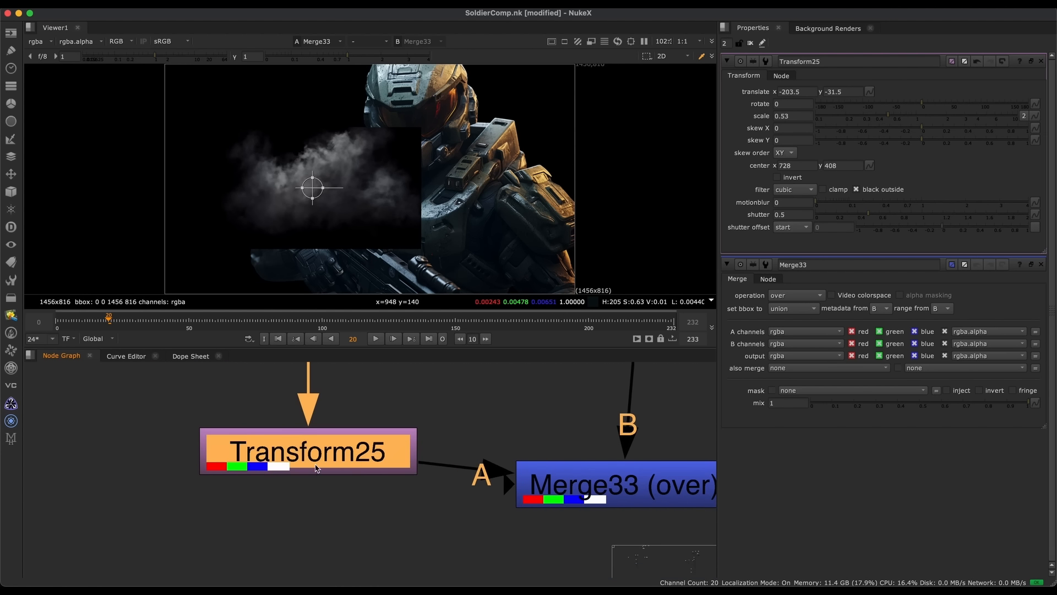
pyautogui.click(343, 522)
pyautogui.moveTo(452, 366); pyautogui.dragTo(461, 419, button='middle')
pyautogui.click(302, 515)
pyautogui.scroll(3, 312, 527)
pyautogui.moveTo(319, 537); pyautogui.dragTo(237, 471)
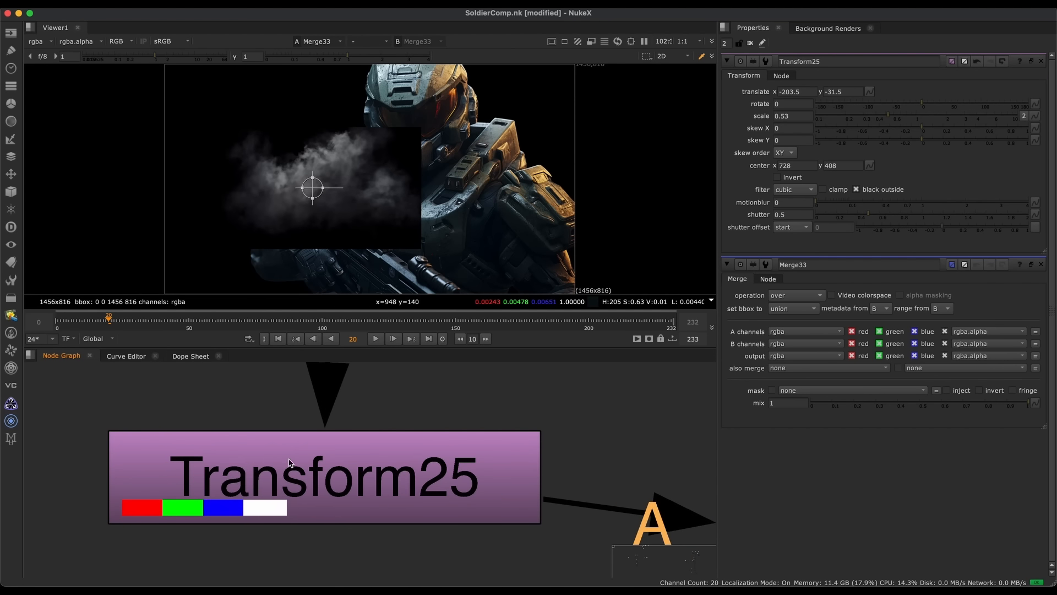
# Connect Merge33's A input directly to the bg_mist_three.jpg Read node, bypassing Transform25
pyautogui.scroll(-3, 326, 523)
pyautogui.moveTo(443, 517); pyautogui.dragTo(380, 388)
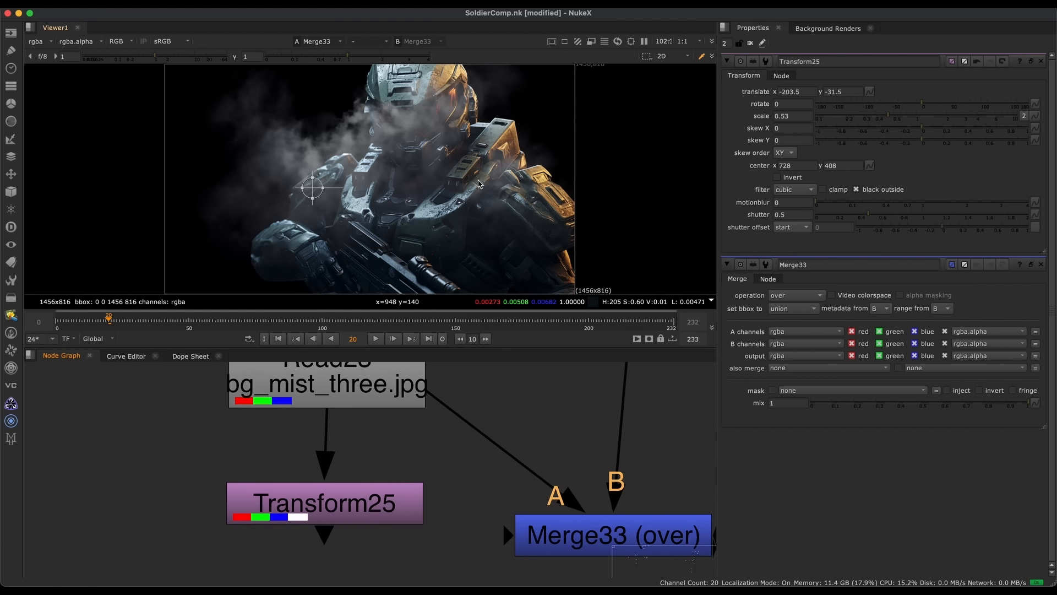
pyautogui.scroll(-2, 378, 371)
pyautogui.scroll(2, 314, 409)
pyautogui.moveTo(320, 431); pyautogui.dragTo(352, 396)
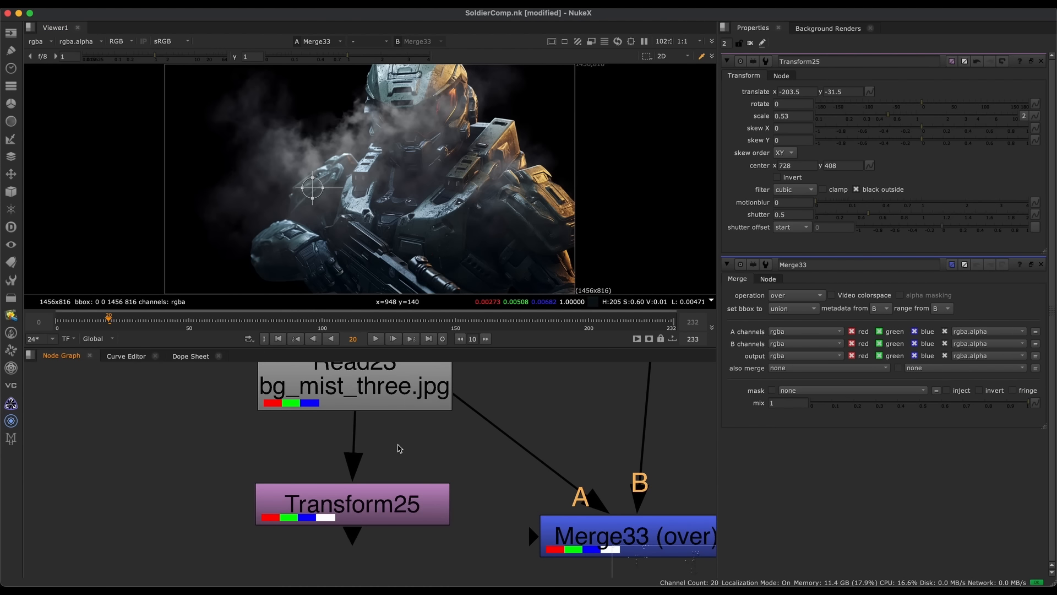
pyautogui.scroll(-3, 407, 537)
pyautogui.moveTo(407, 537); pyautogui.dragTo(296, 465, button='middle')
pyautogui.moveTo(318, 440); pyautogui.dragTo(320, 441)
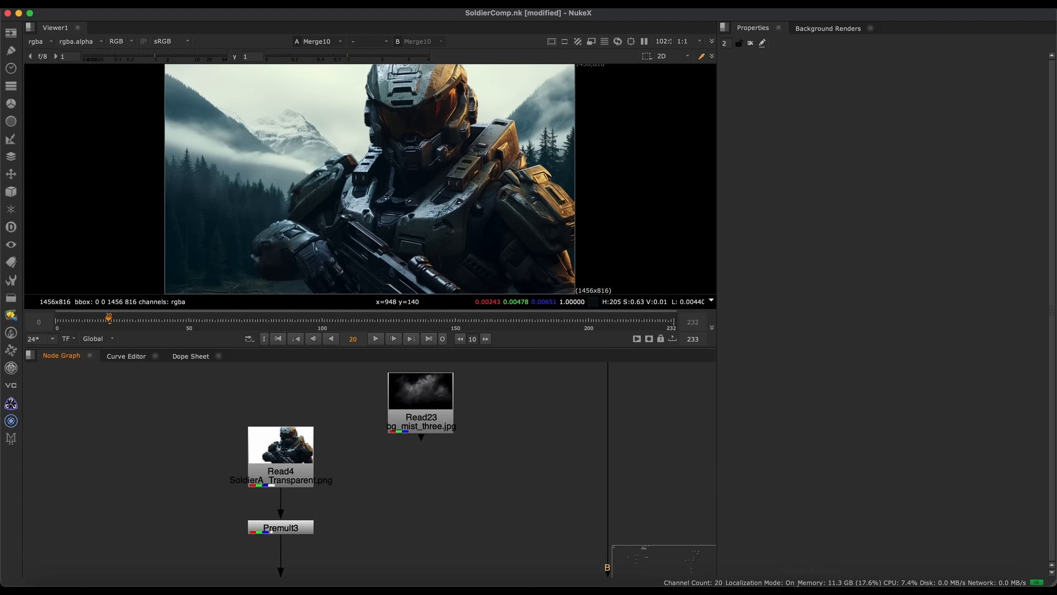
# Switch to After Effects with the Background composition open
pyautogui.moveTo(811, 567)
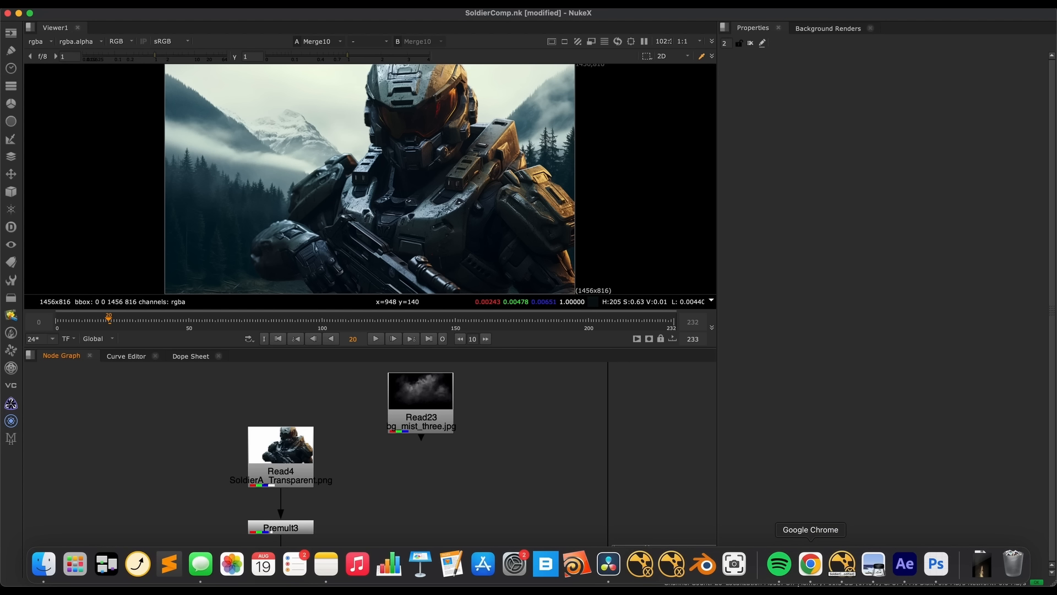
pyautogui.click(905, 567)
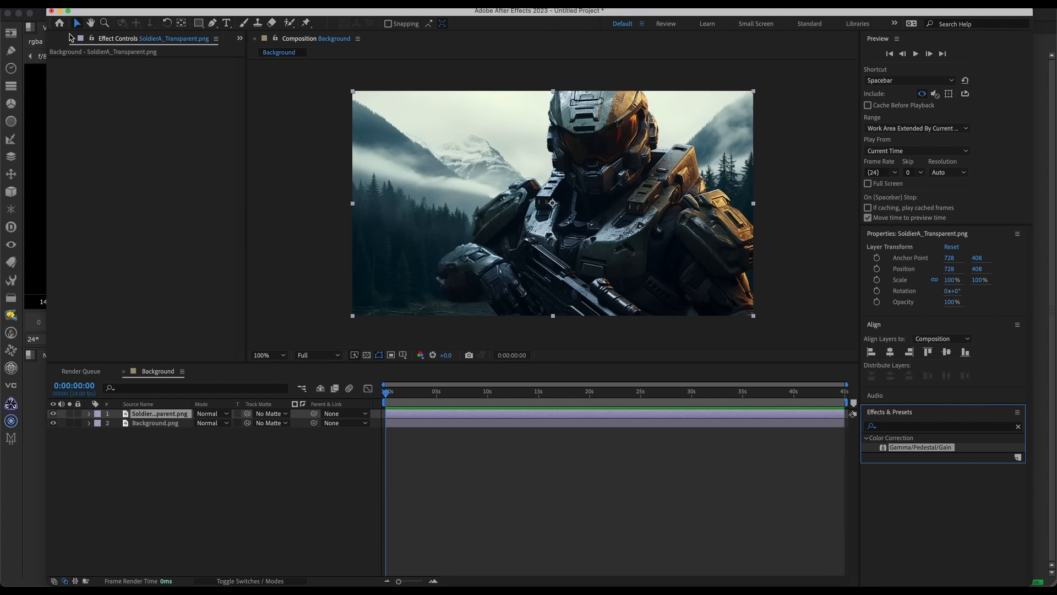
# Place bg_mist_three.jpg above the soldier layer in the Background composition and set its blending mode to Add
pyautogui.click(69, 38)
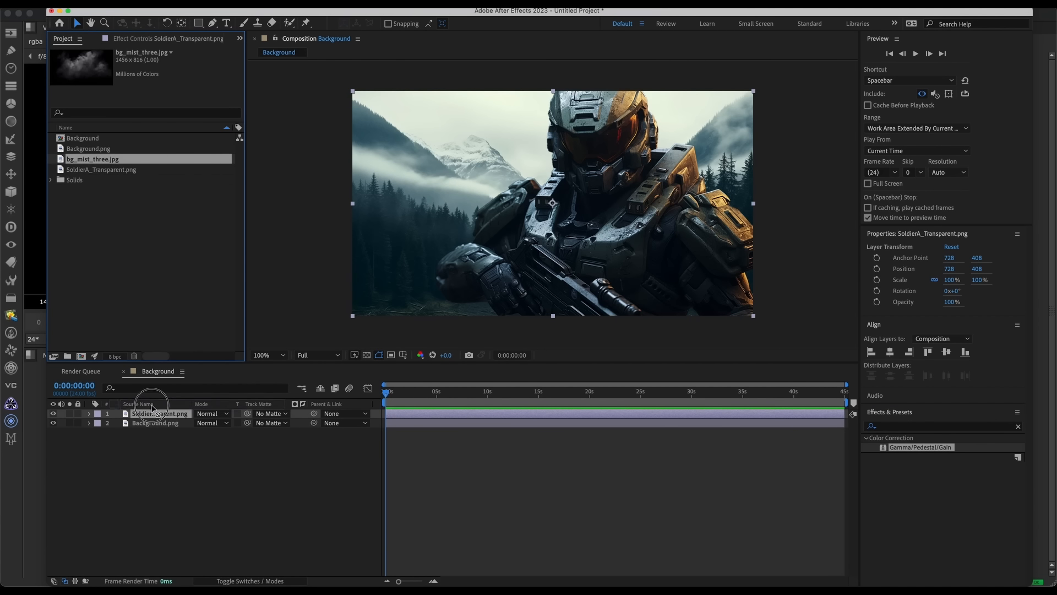
pyautogui.moveTo(152, 408); pyautogui.dragTo(153, 409)
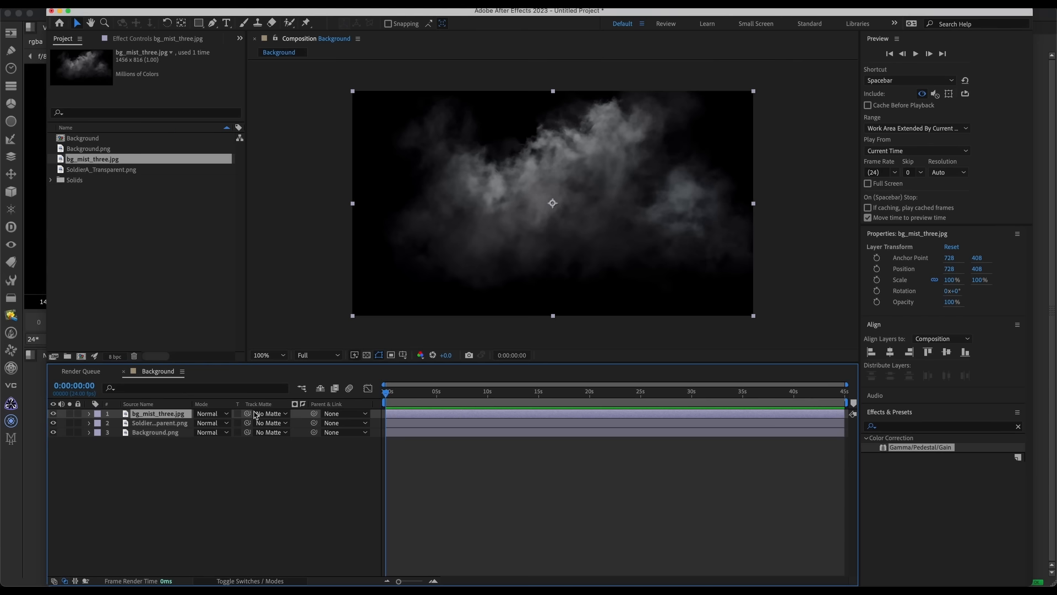
pyautogui.press('F4')
pyautogui.press('F4')
pyautogui.press('F4')
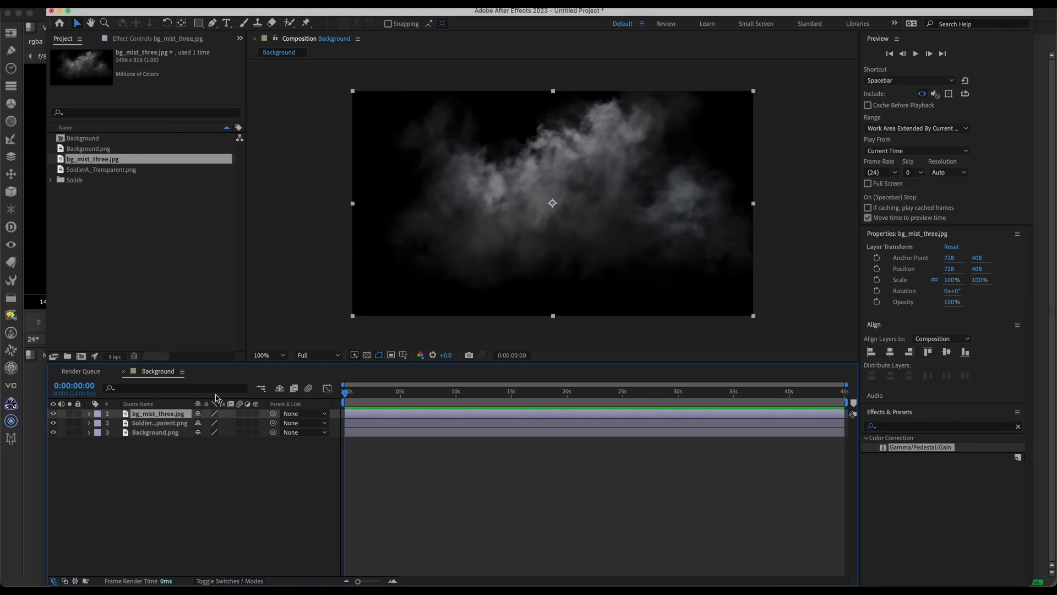
pyautogui.press('F4')
pyautogui.click(222, 413)
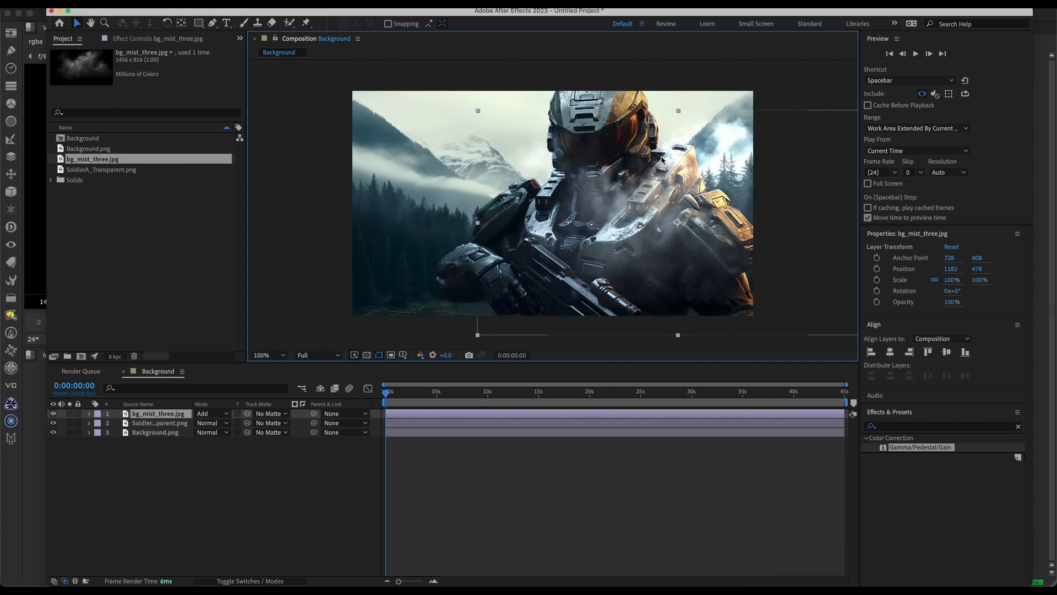
pyautogui.click(212, 414)
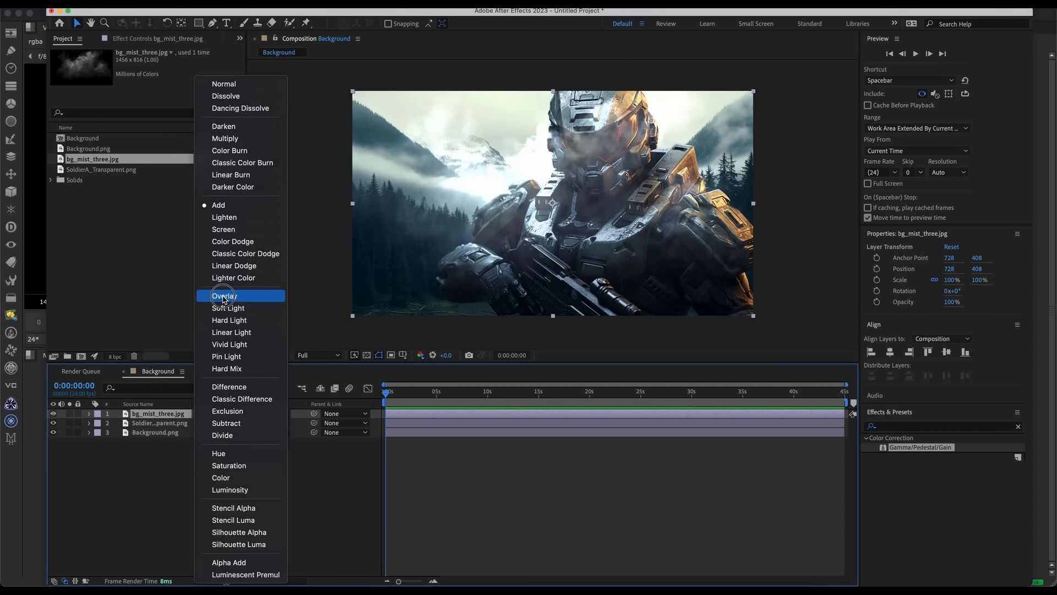
pyautogui.click(219, 205)
# Move the mist layer over the soldier to about position 634, 396 and set its blending mode to Screen
pyautogui.moveTo(577, 152); pyautogui.dragTo(612, 216)
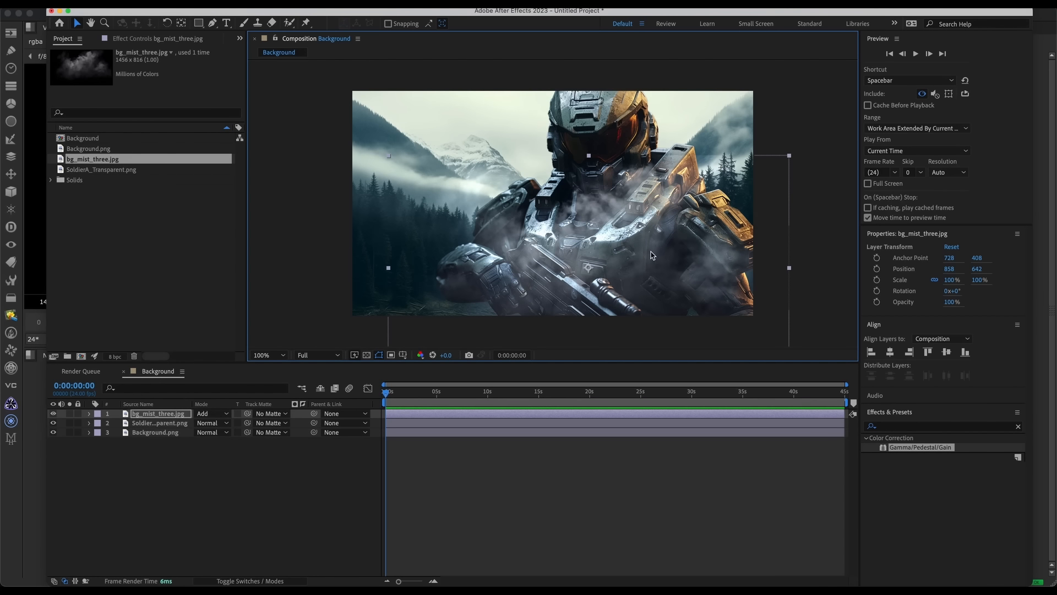
pyautogui.moveTo(651, 255); pyautogui.dragTo(590, 187)
pyautogui.click(211, 413)
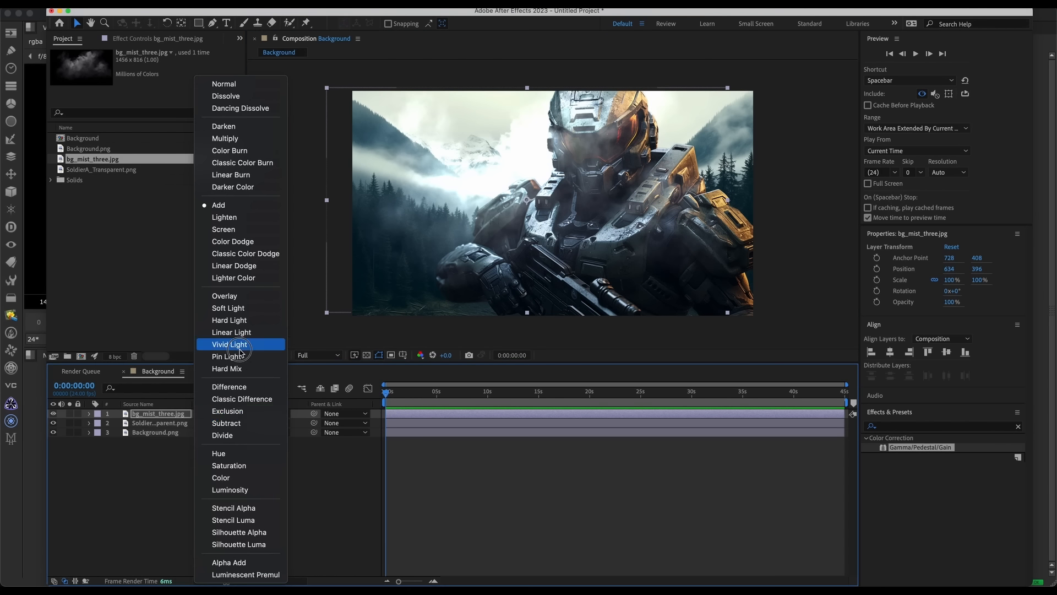
pyautogui.click(231, 229)
# Set the mist layer's blending mode to Multiply and move it to about position 882, 410
pyautogui.click(212, 413)
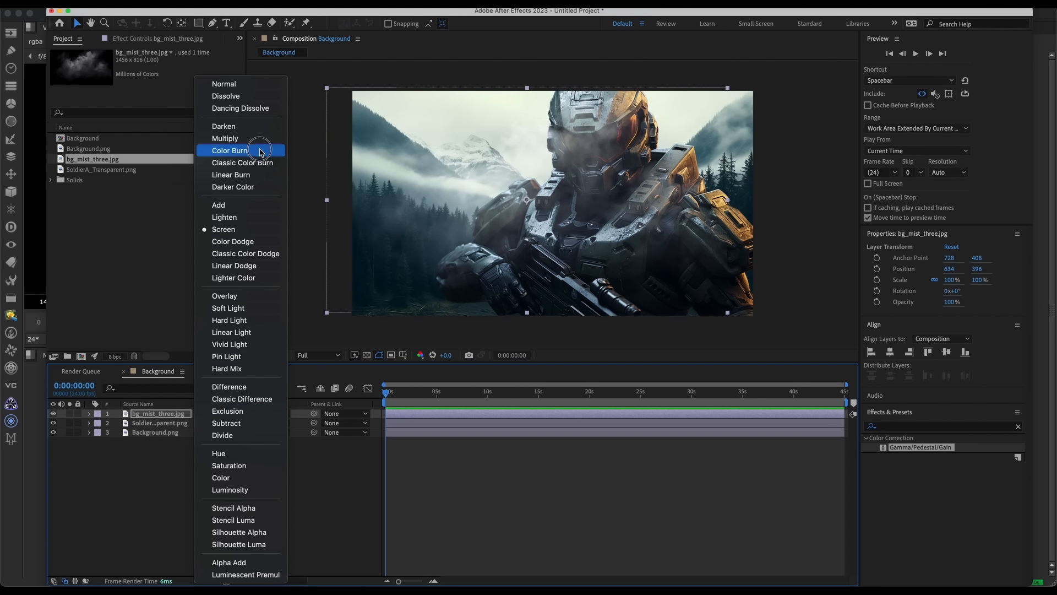
pyautogui.click(231, 138)
pyautogui.moveTo(552, 193)
pyautogui.mouseDown()
pyautogui.moveTo(631, 170)
pyautogui.moveTo(566, 142)
pyautogui.moveTo(628, 201)
pyautogui.moveTo(554, 148)
pyautogui.moveTo(542, 203)
pyautogui.mouseUp()
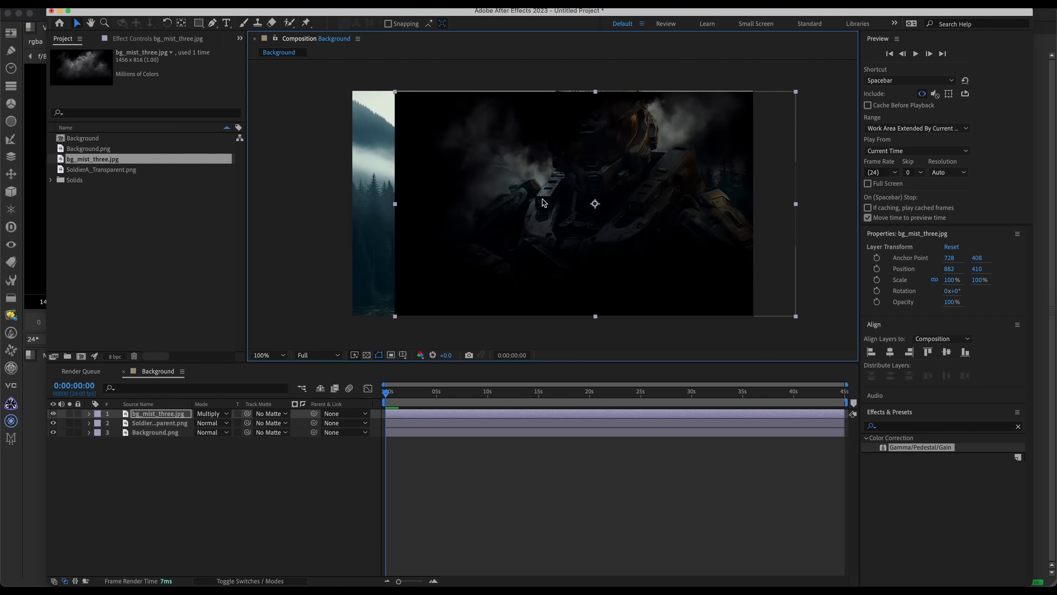
# Switch to NukeX and view a new Merge node with the SoldierA_Transparent.png Read as B and the bg_mist_three.jpg Read as A
pyautogui.click(37, 205)
pyautogui.moveTo(356, 529); pyautogui.dragTo(431, 531, button='middle')
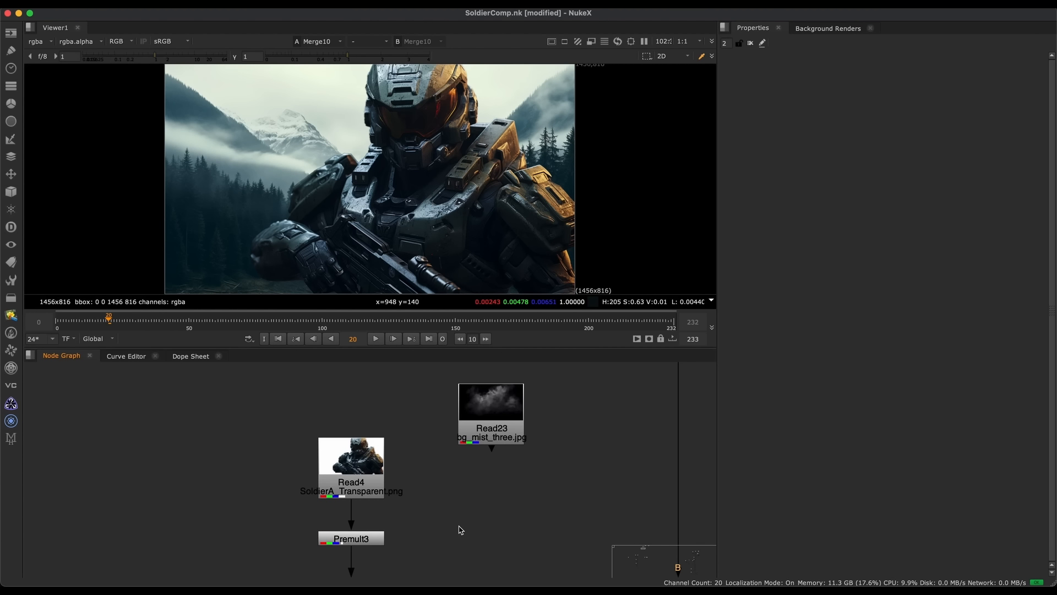
pyautogui.press('m')
pyautogui.scroll(3, 472, 529)
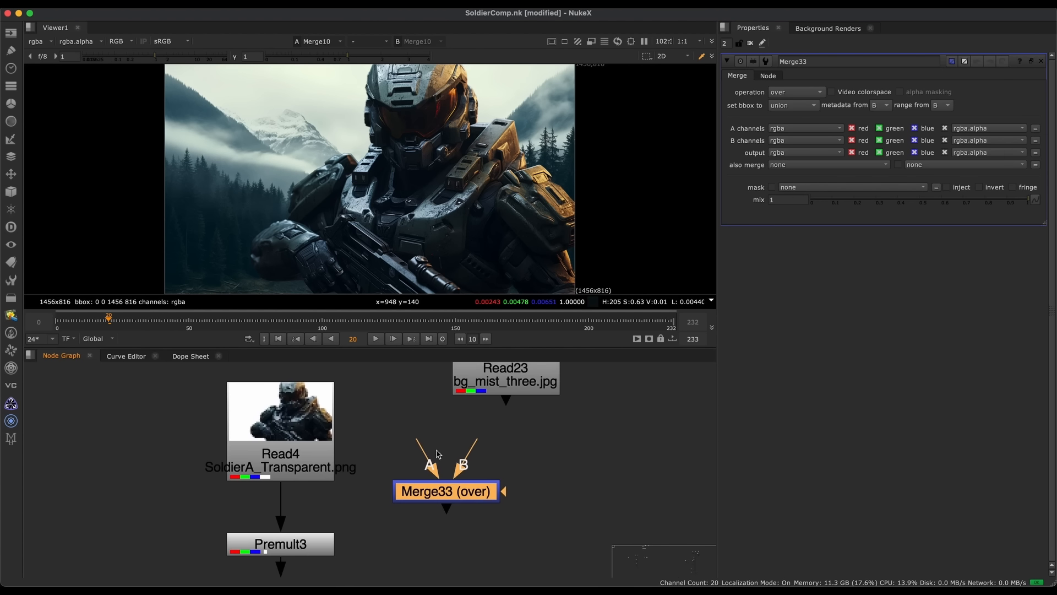
pyautogui.moveTo(474, 440); pyautogui.dragTo(297, 422)
pyautogui.moveTo(462, 515); pyautogui.dragTo(411, 469, button='middle')
pyautogui.moveTo(409, 443); pyautogui.dragTo(481, 505)
pyautogui.press('1')
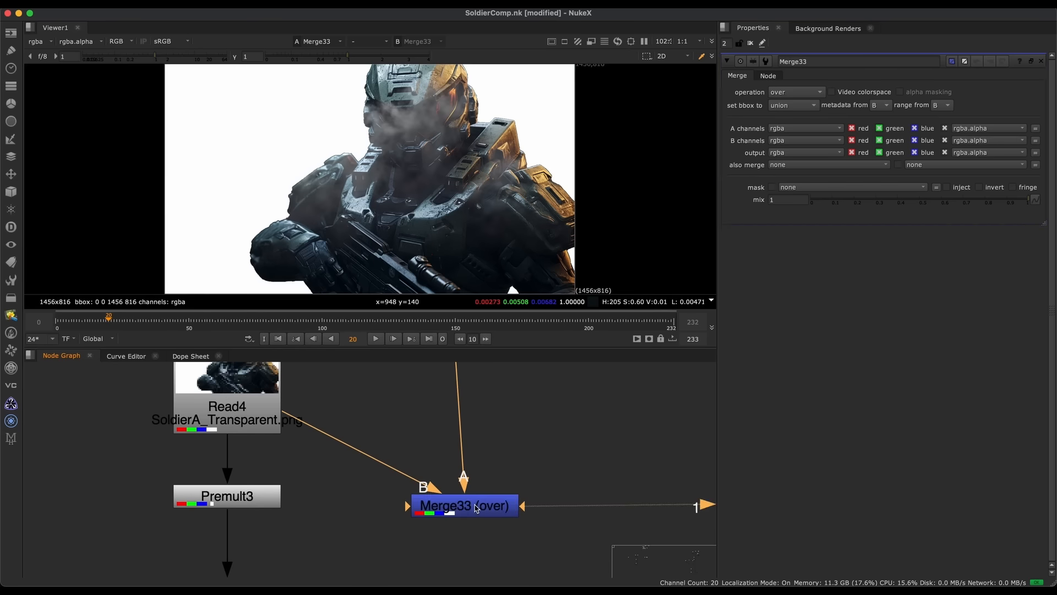
# Set Merge33's operation to plus and inspect the mist over the soldier up close
pyautogui.click(795, 92)
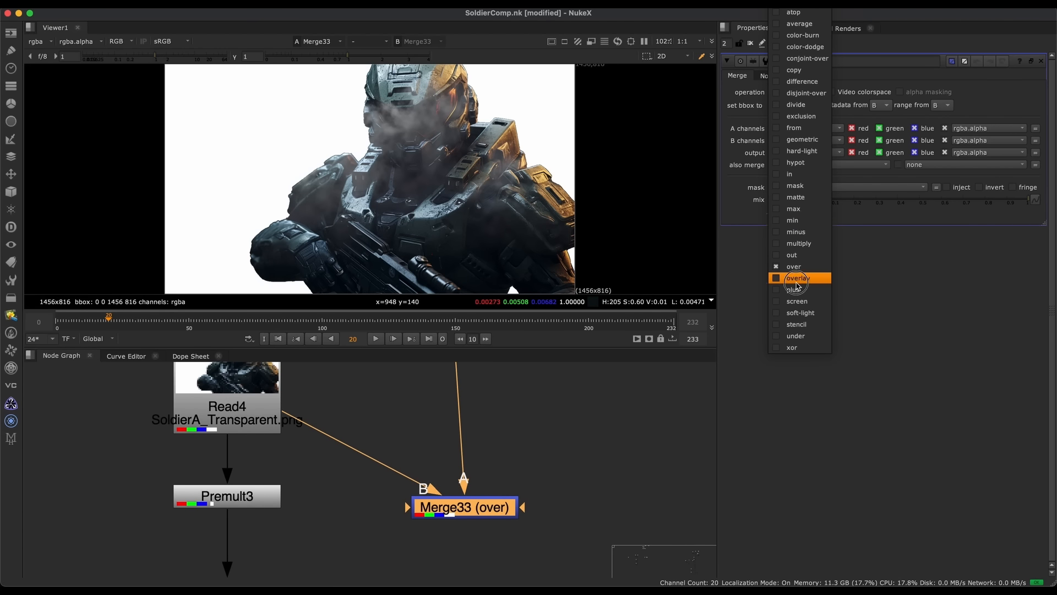
pyautogui.click(793, 276)
pyautogui.scroll(-2, 441, 134)
pyautogui.scroll(5, 428, 130)
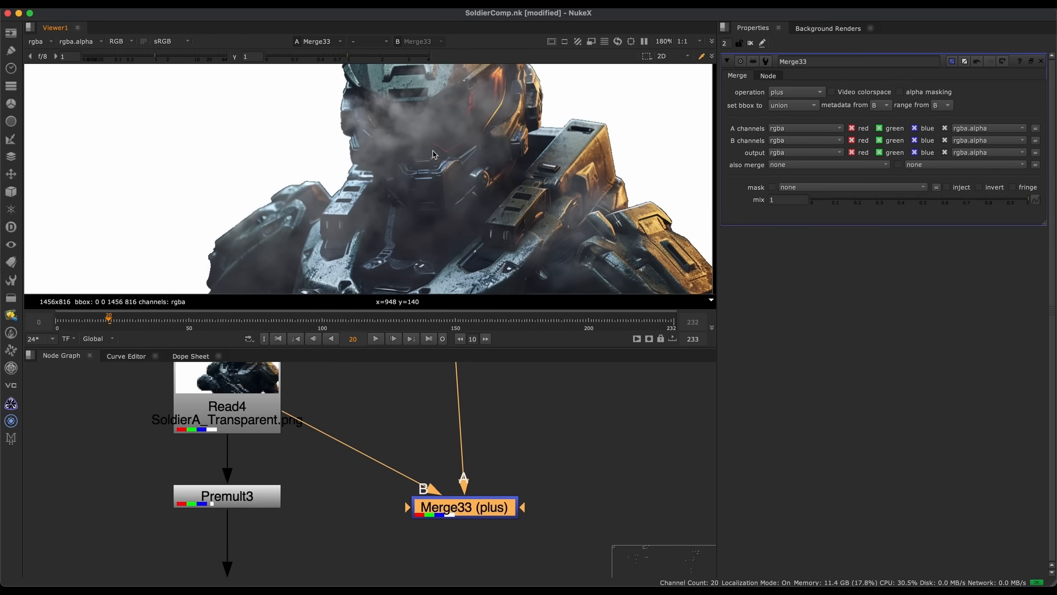
pyautogui.moveTo(450, 441); pyautogui.dragTo(404, 511, button='middle')
pyautogui.scroll(-1, 451, 398)
pyautogui.click(433, 403)
pyautogui.scroll(1, 408, 401)
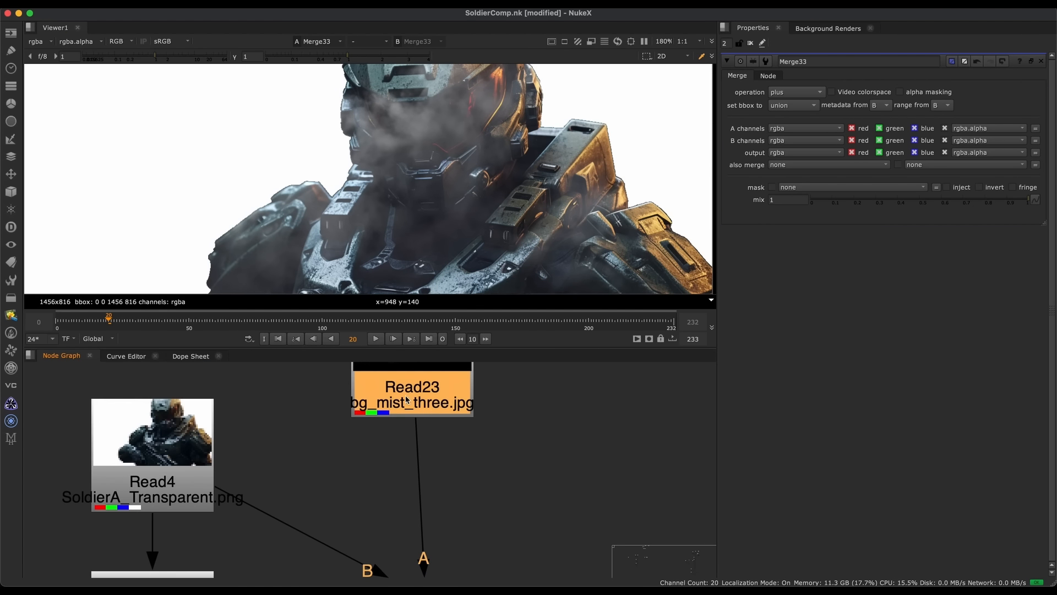
pyautogui.press('t')
pyautogui.scroll(-4, 440, 180)
pyautogui.press('super+z')
pyautogui.press('super+z')
pyautogui.press('super+z')
pyautogui.press('super+z')
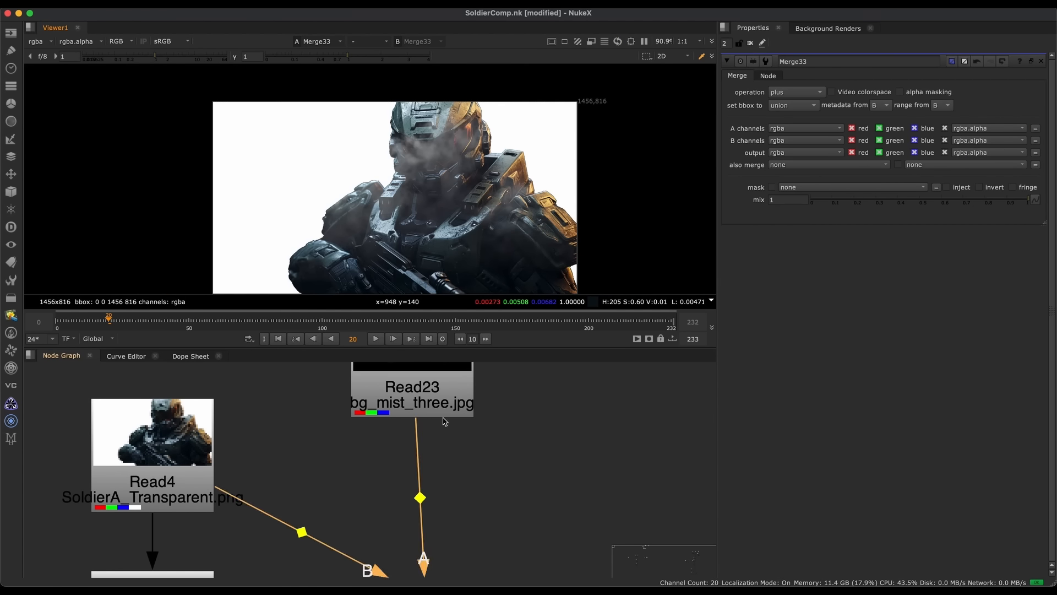
# Insert a Transform node below the mist Read node, translate it to about x 114, y -205, and scale it to 0.84
pyautogui.scroll(-2, 394, 429)
pyautogui.press('t')
pyautogui.moveTo(394, 202); pyautogui.dragTo(423, 255)
pyautogui.moveTo(423, 254); pyautogui.dragTo(429, 214, button='middle')
pyautogui.moveTo(916, 114); pyautogui.dragTo(910, 116)
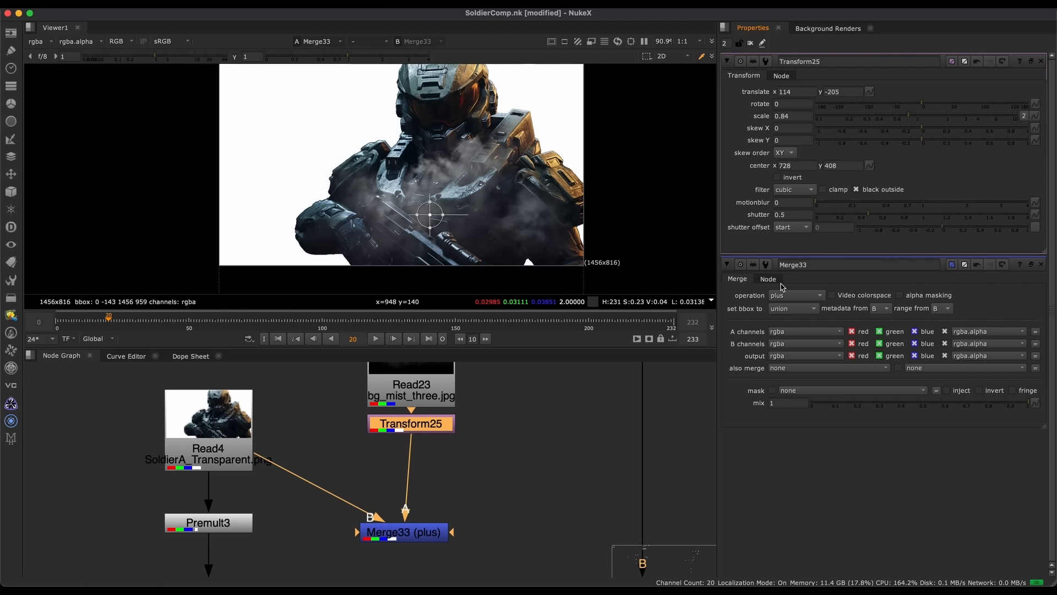
# Set Merge33's operation to over and reposition the mist to about x 294, y -243
pyautogui.click(797, 295)
pyautogui.click(798, 271)
pyautogui.moveTo(430, 215); pyautogui.dragTo(363, 192)
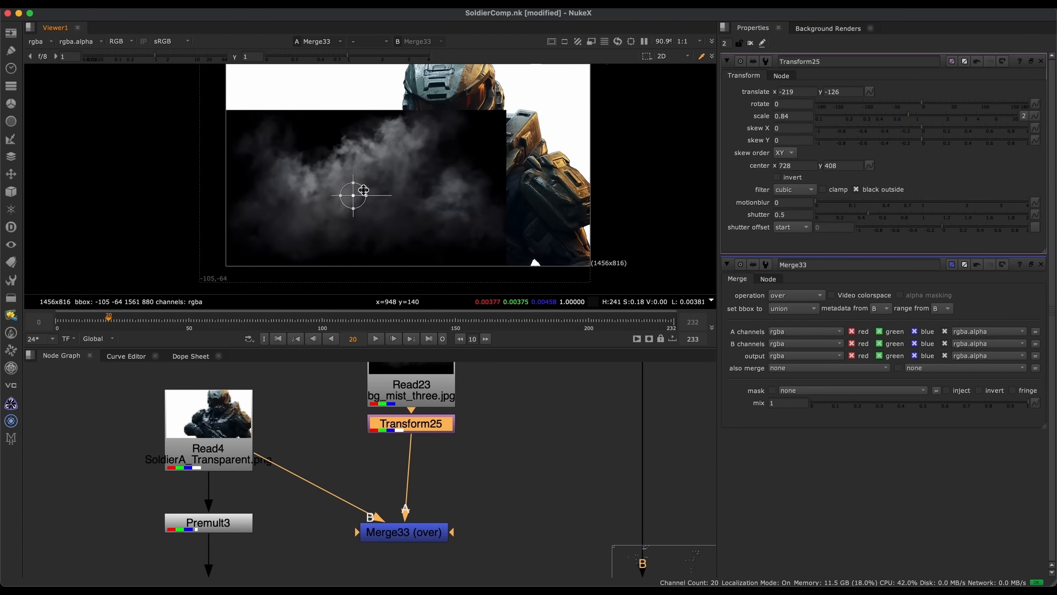
pyautogui.press('super+z')
pyautogui.moveTo(460, 140); pyautogui.dragTo(472, 165, button='middle')
pyautogui.moveTo(558, 228); pyautogui.dragTo(556, 191, button='middle')
# Set Merge33's operation back to plus and translate the mist to about x 184, y -248
pyautogui.click(796, 295)
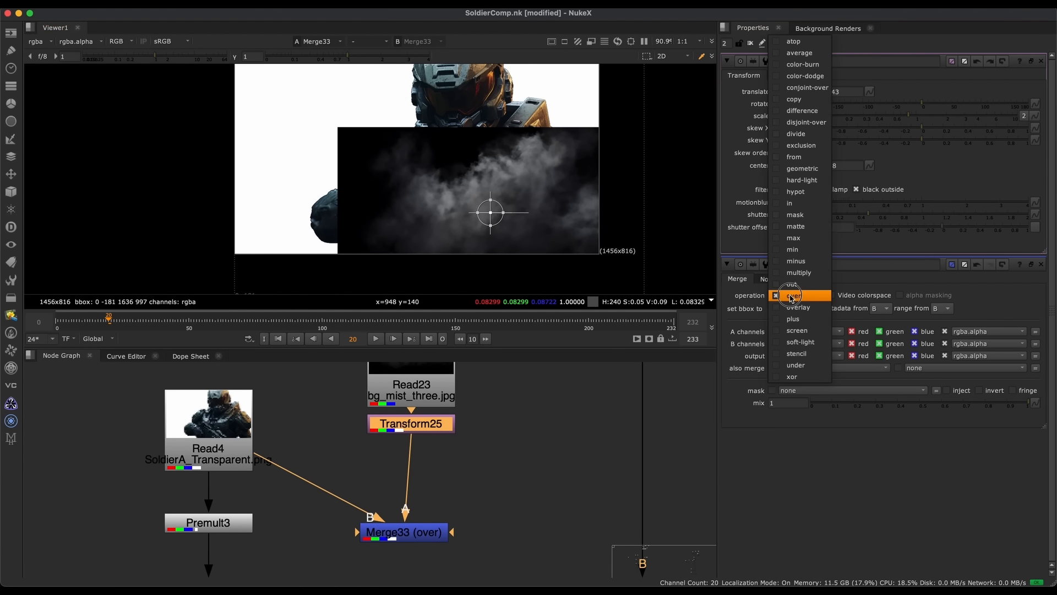
pyautogui.click(792, 316)
pyautogui.scroll(3, 516, 189)
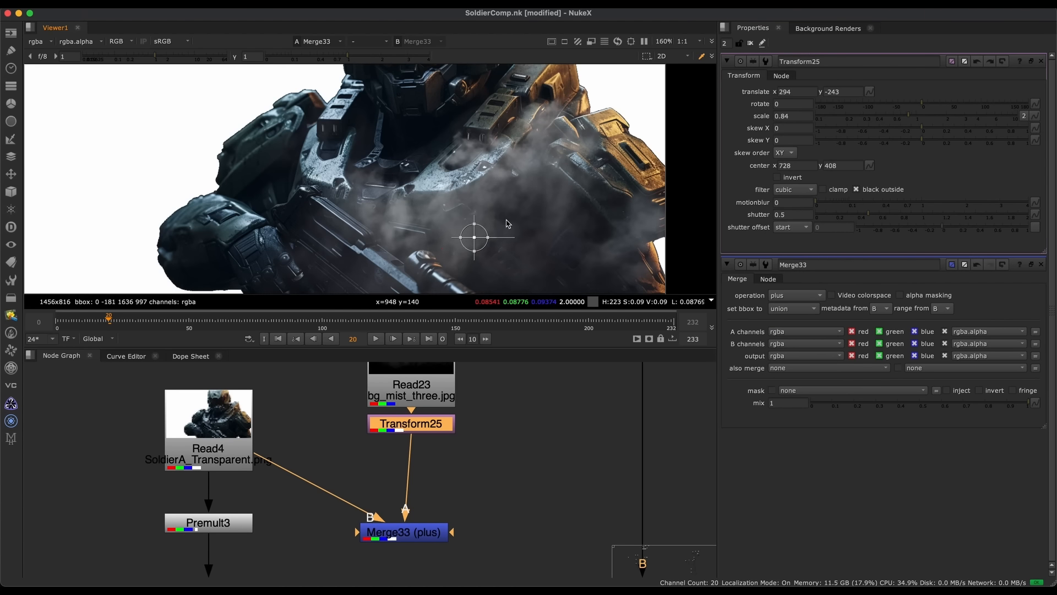
pyautogui.moveTo(474, 238); pyautogui.dragTo(426, 240)
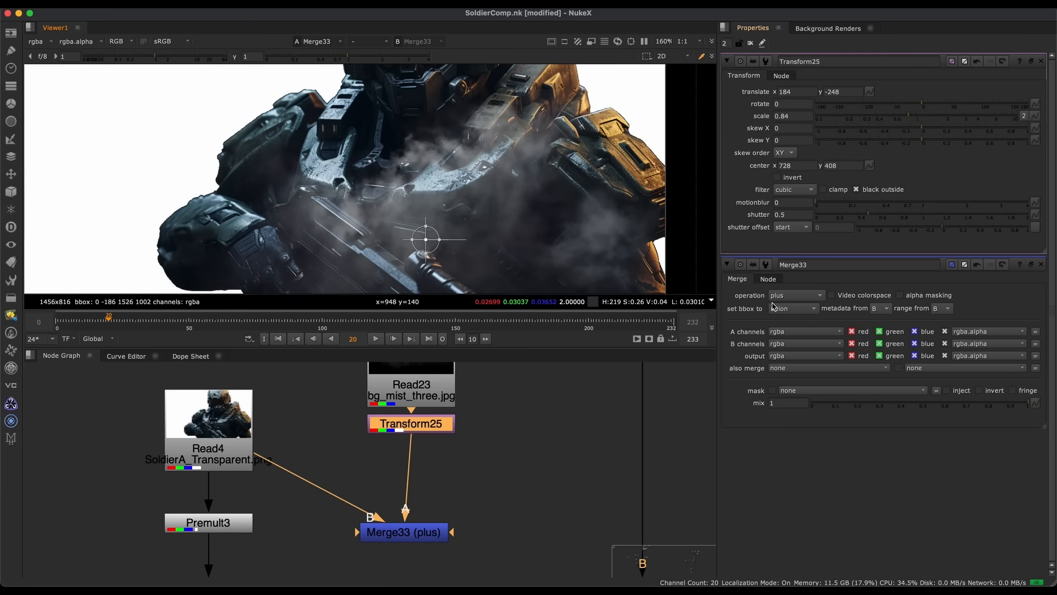
# Set Merge33's operation to multiply and move the mist up and to the left over the soldier
pyautogui.click(793, 295)
pyautogui.click(799, 250)
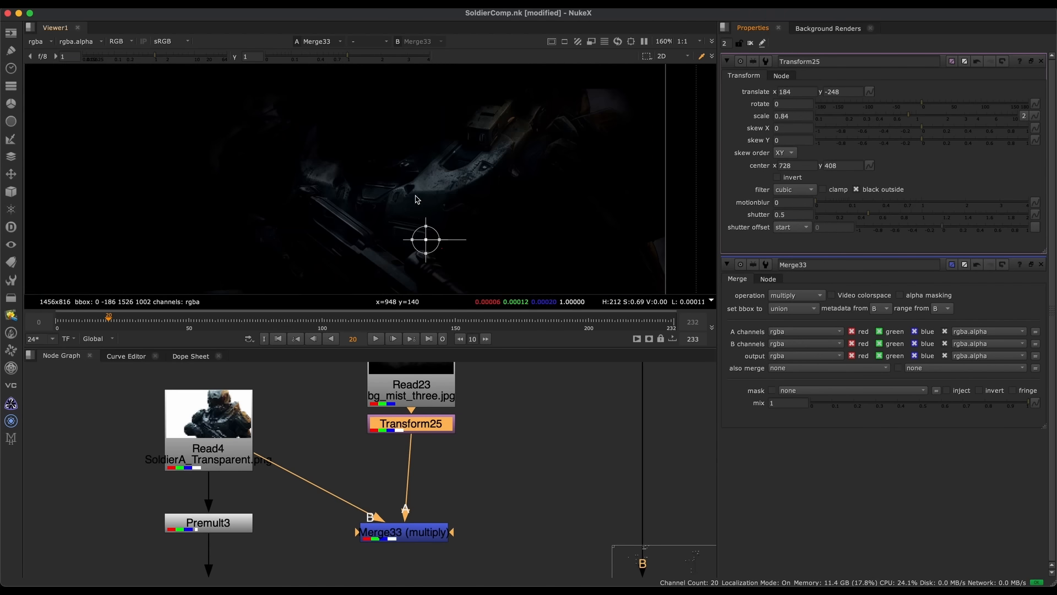
pyautogui.scroll(-4, 411, 200)
pyautogui.moveTo(413, 217); pyautogui.dragTo(383, 183)
pyautogui.scroll(2, 393, 159)
pyautogui.press('f')
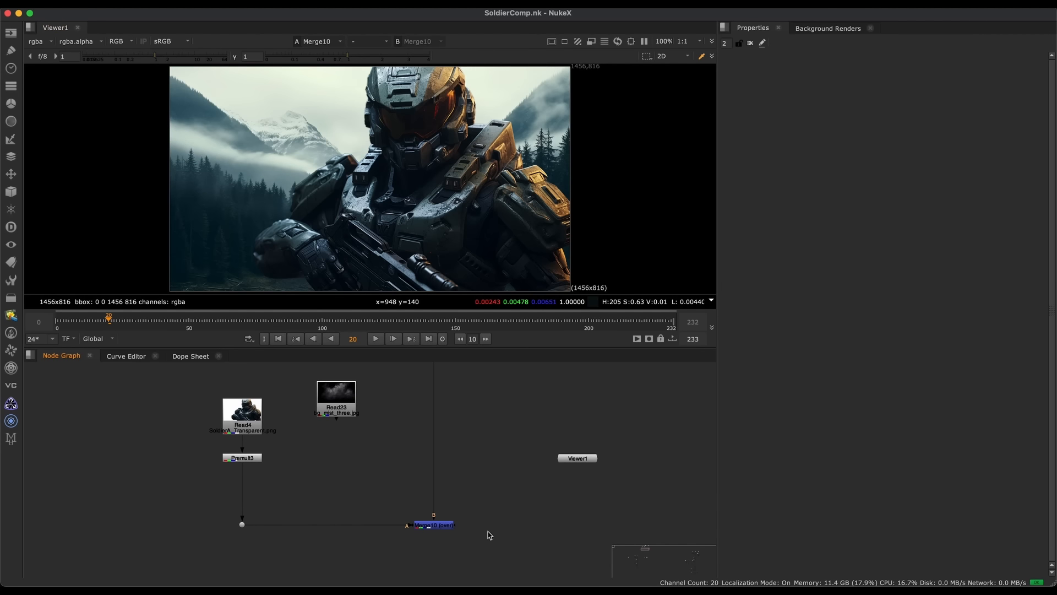
# Add an unconnected Grade node near Merge10 in the node graph
pyautogui.scroll(2, 485, 518)
pyautogui.moveTo(471, 537); pyautogui.dragTo(420, 523, button='middle')
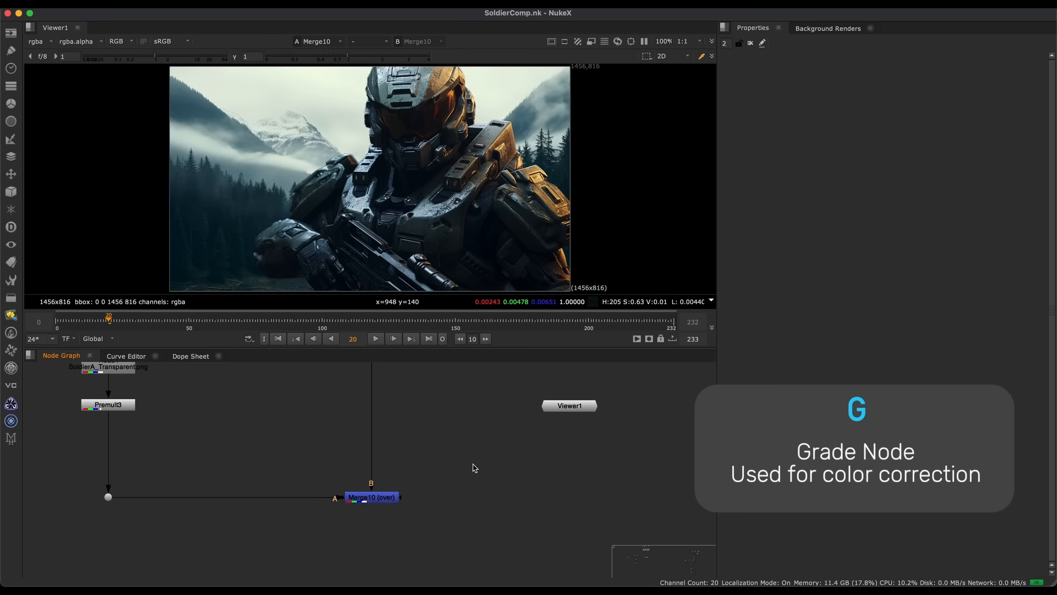
pyautogui.press('g')
# Search for grade to create a second Grade node and delete that duplicate
pyautogui.press('Tab')
pyautogui.write('grade')
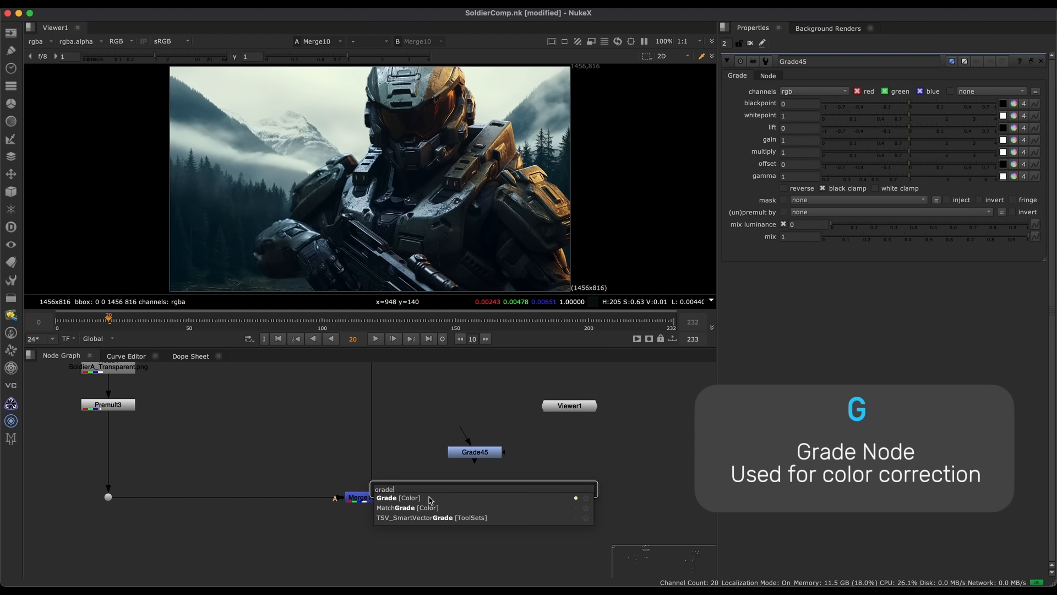
pyautogui.press('Return')
pyautogui.moveTo(501, 502); pyautogui.dragTo(508, 508)
pyautogui.press('Delete')
# Move the Grade45 node down beside Merge10 and leave it deselected
pyautogui.moveTo(489, 455); pyautogui.dragTo(463, 526)
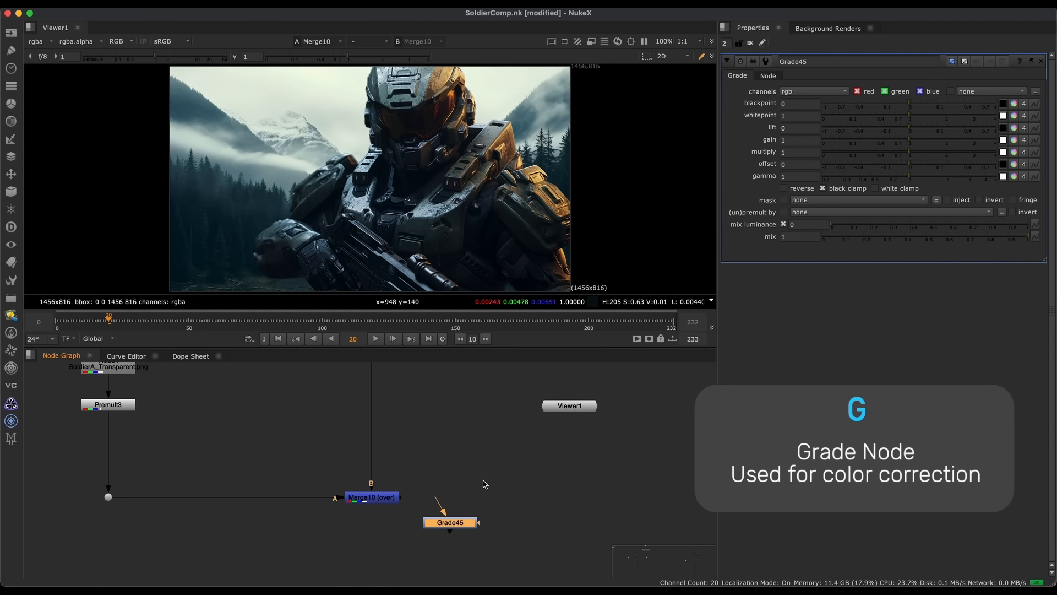
pyautogui.moveTo(464, 526); pyautogui.dragTo(479, 497, button='middle')
pyautogui.scroll(3, 515, 506)
pyautogui.moveTo(558, 500); pyautogui.dragTo(433, 488, button='middle')
pyautogui.click(494, 534)
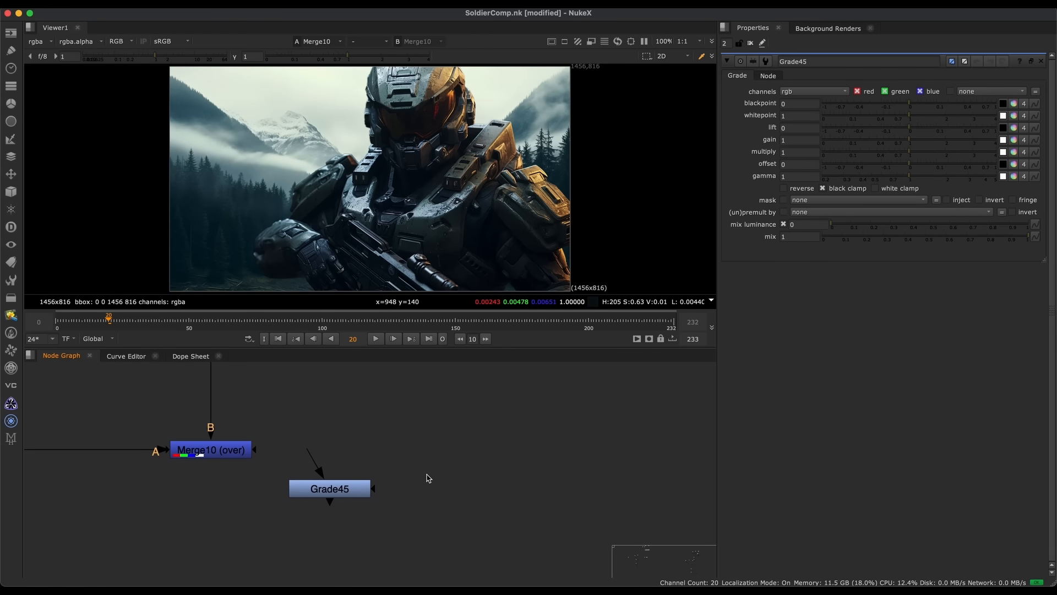
# Add a ColorLookup node, connect its input to Merge10, and place it below the Grade node
pyautogui.press('Tab')
pyautogui.write('color')
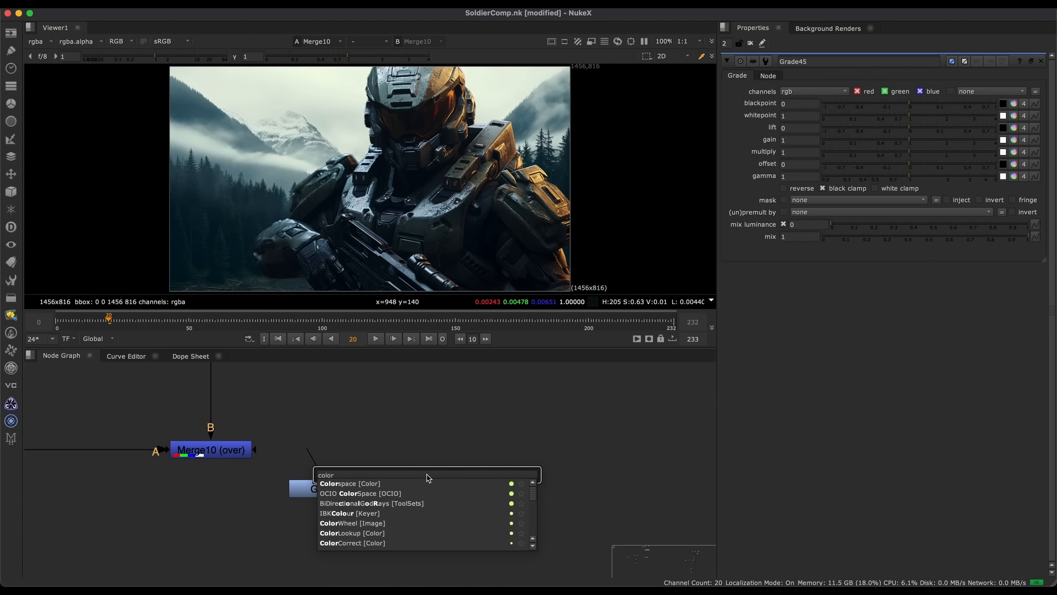
pyautogui.write('lookup')
pyautogui.press('Return')
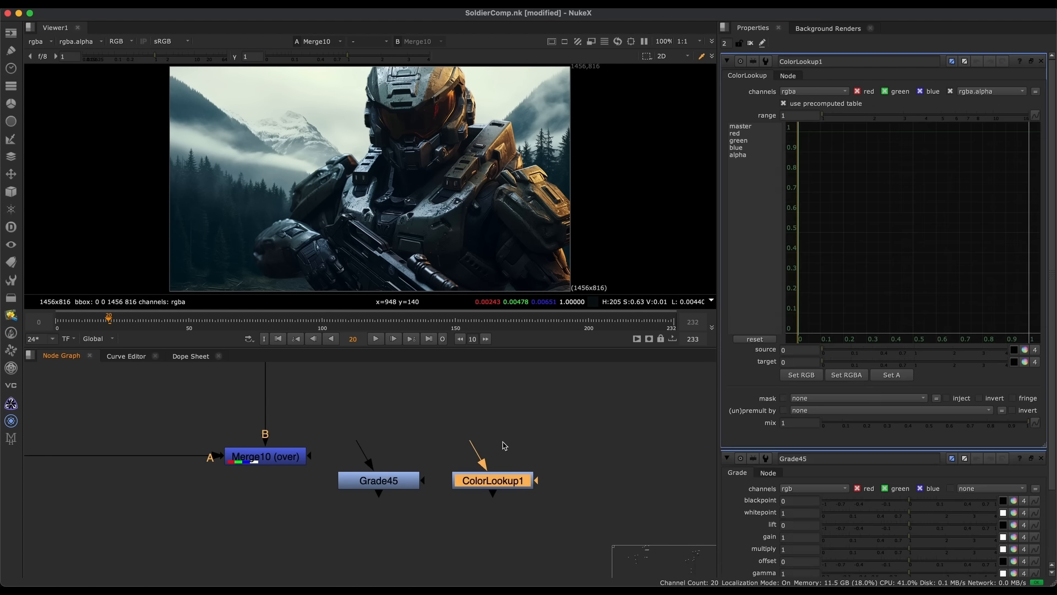
pyautogui.moveTo(324, 474); pyautogui.dragTo(266, 456)
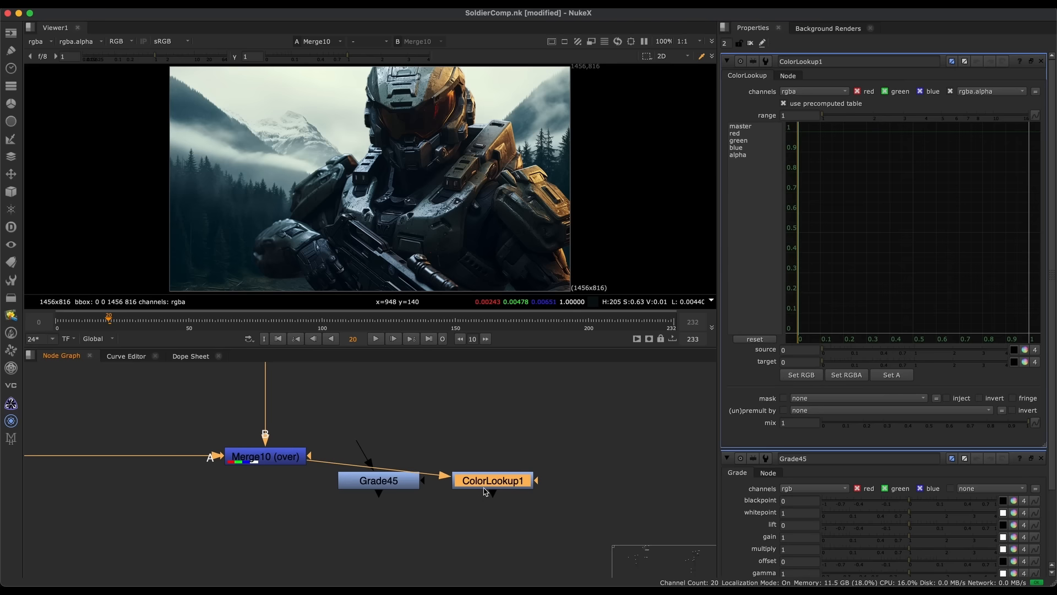
pyautogui.moveTo(493, 480); pyautogui.dragTo(338, 526)
# Display the ColorLookup node's master curve and close the Grade45 properties
pyautogui.click(751, 126)
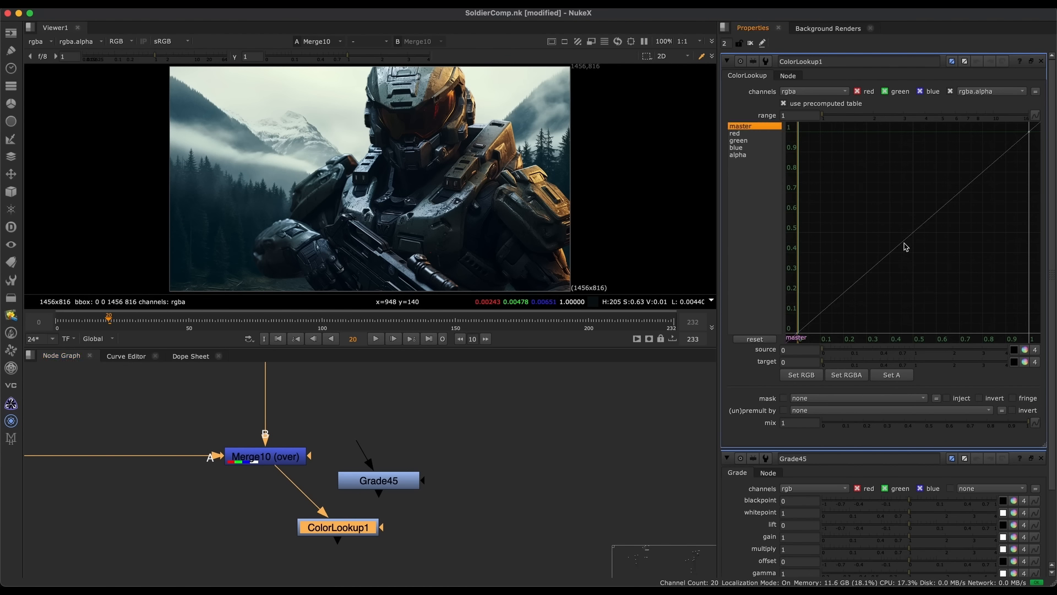
pyautogui.click(1040, 458)
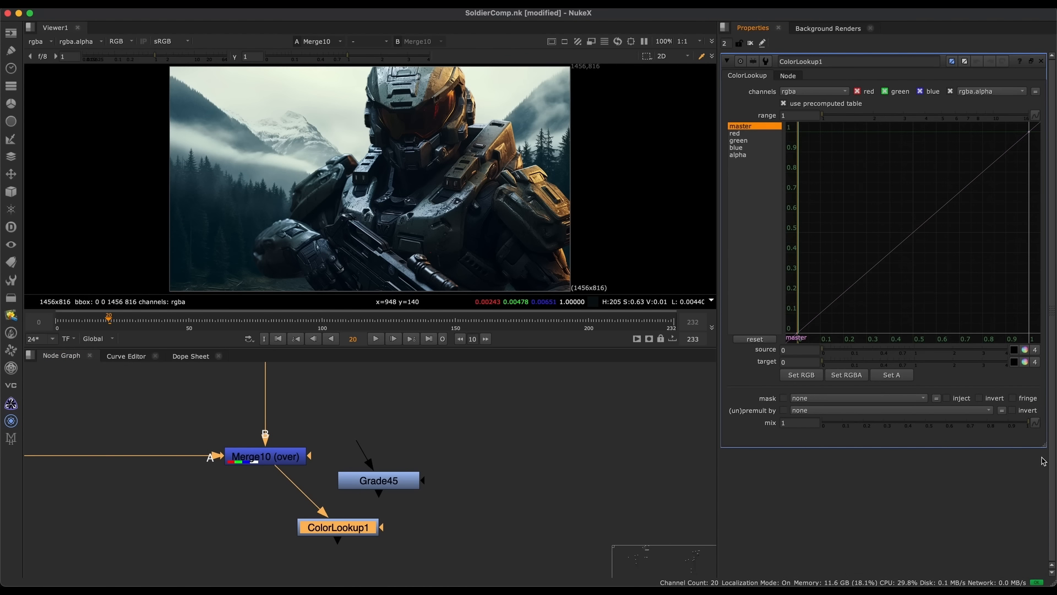
pyautogui.moveTo(347, 504); pyautogui.dragTo(425, 512, button='middle')
pyautogui.moveTo(441, 549); pyautogui.dragTo(527, 450, button='middle')
# Open the Grade45 properties and examine the gain and gamma values
pyautogui.click(527, 451)
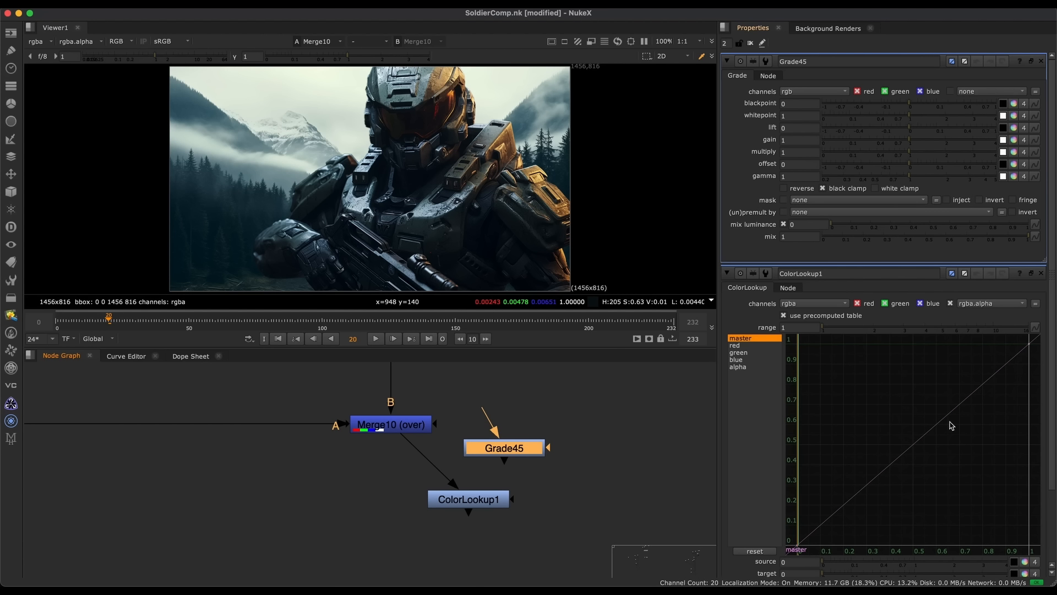
pyautogui.doubleClick(803, 139)
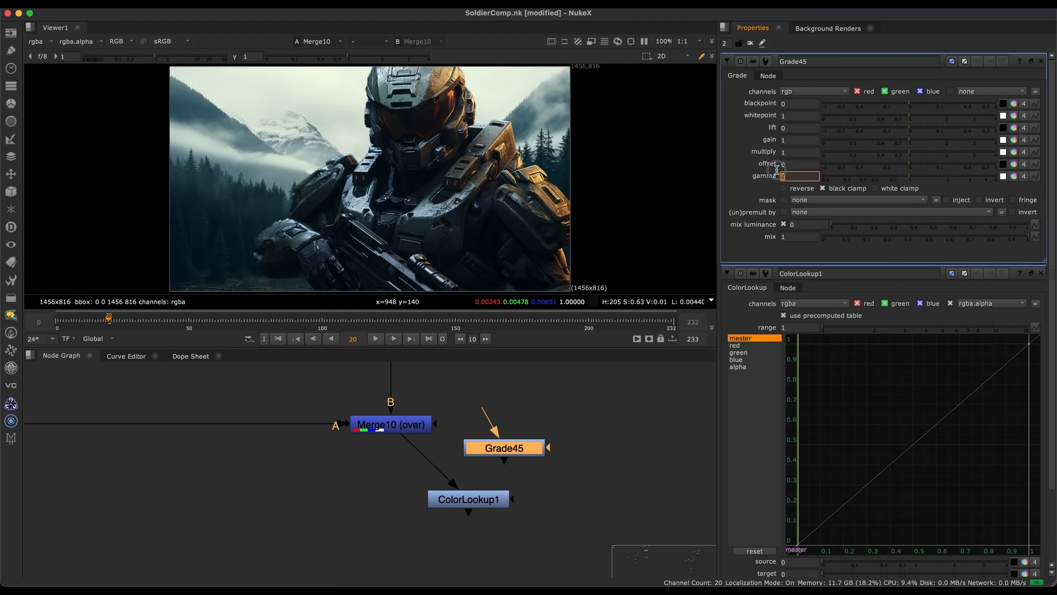
pyautogui.doubleClick(787, 177)
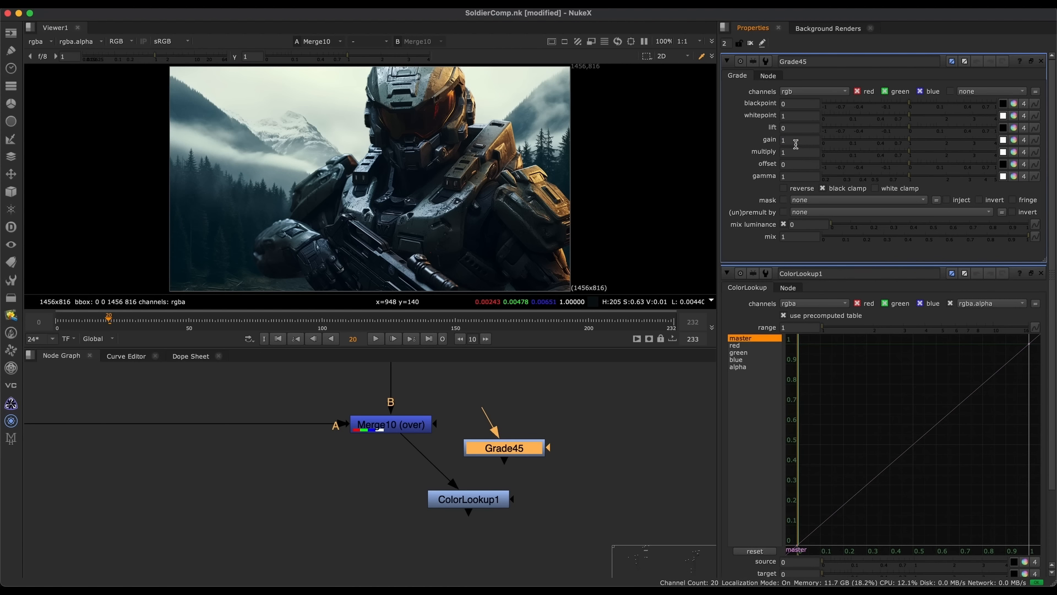
# Delete the ColorLookup node, leaving Grade45 connected below Merge10, and set Grade45's gamma to 0.7
pyautogui.click(537, 501)
pyautogui.moveTo(567, 459); pyautogui.dragTo(507, 474, button='middle')
pyautogui.click(432, 510)
pyautogui.press('Delete')
pyautogui.moveTo(422, 423); pyautogui.dragTo(339, 439)
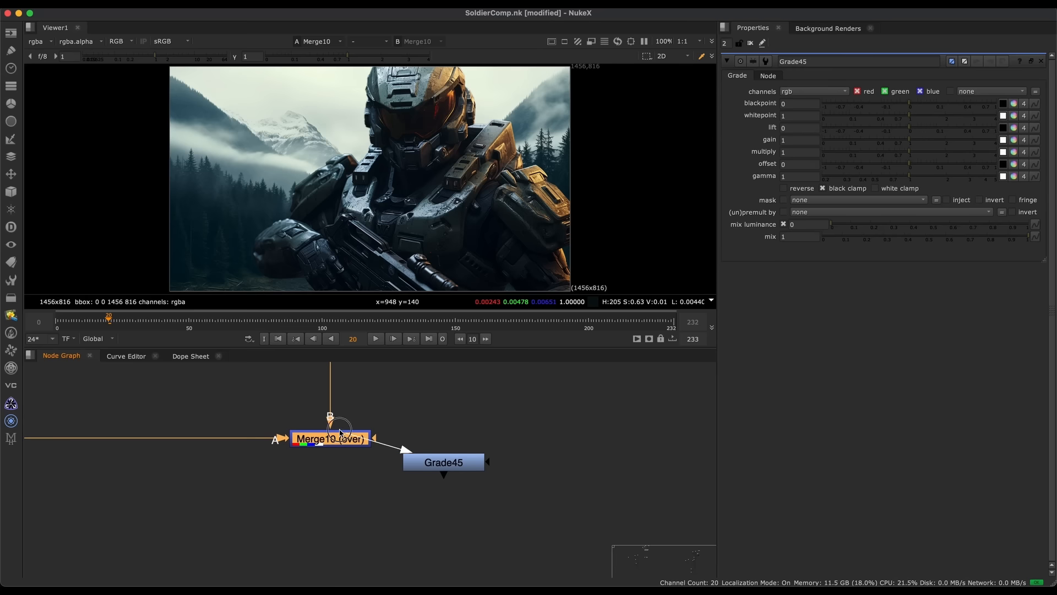
pyautogui.moveTo(455, 463); pyautogui.dragTo(445, 493)
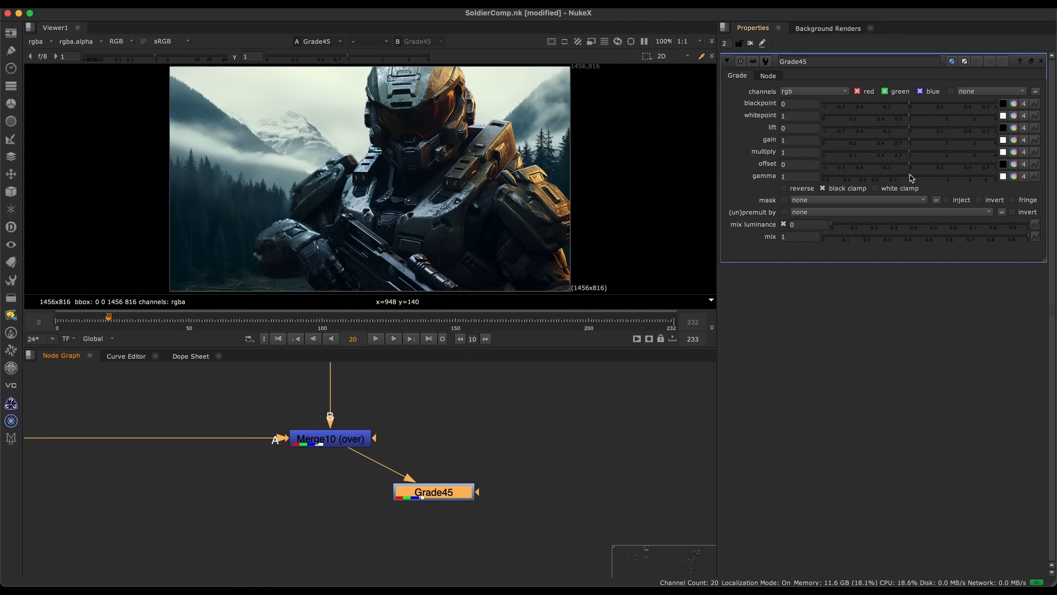
pyautogui.moveTo(910, 177); pyautogui.dragTo(891, 178)
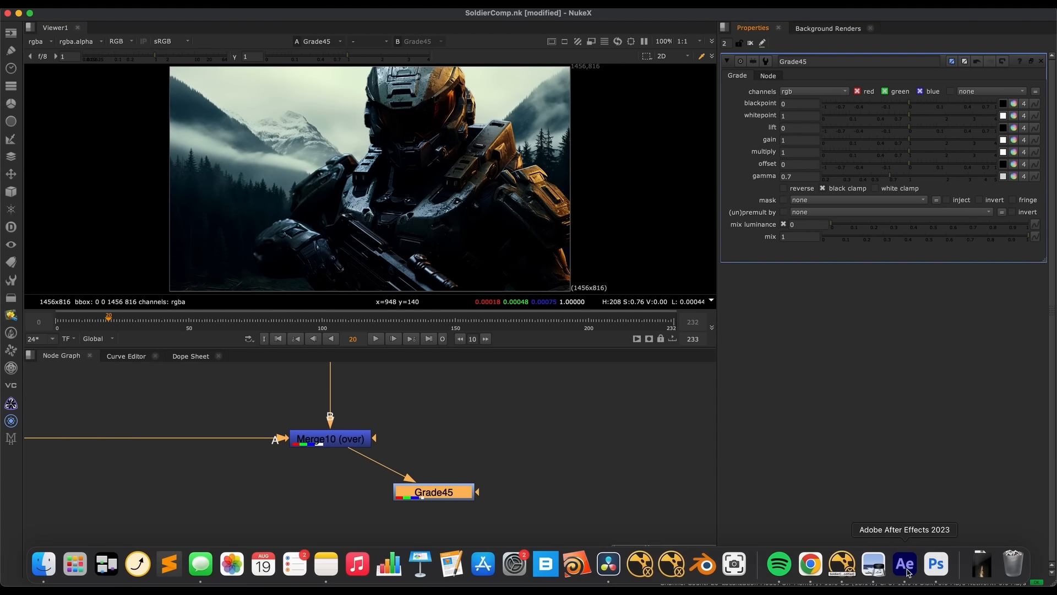
# Switch to After Effects and add an adjustment layer above the soldier layer in the Background composition
pyautogui.click(909, 567)
pyautogui.click(181, 414)
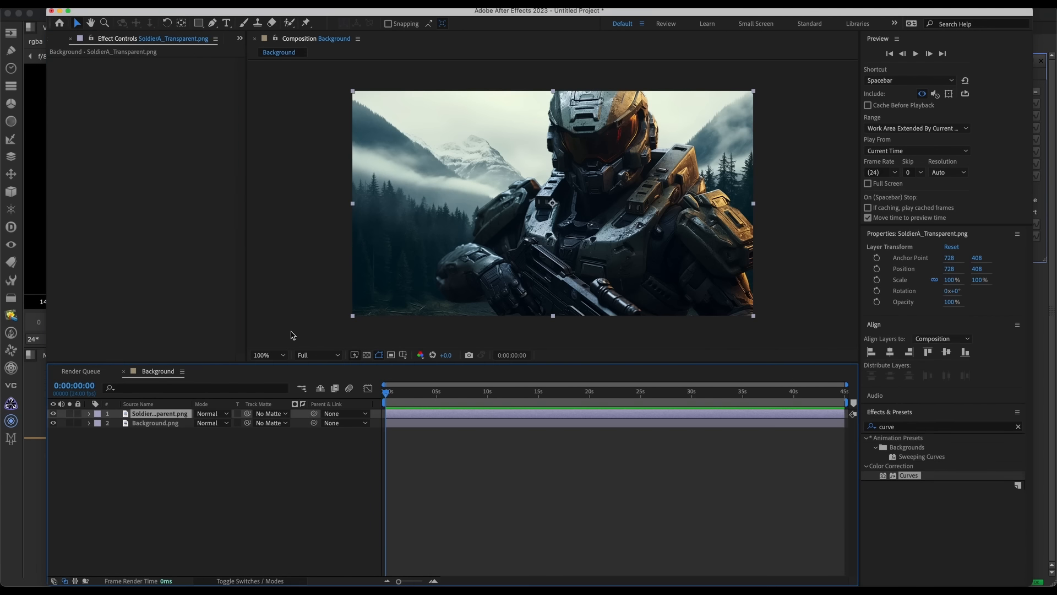
pyautogui.click(174, 423)
pyautogui.click(173, 416)
pyautogui.rightClick(181, 413)
pyautogui.moveTo(198, 14)
pyautogui.click(347, 87)
# Apply the Curves effect to the adjustment layer and darken the image by lowering the RGB curve's midtones and white point
pyautogui.click(924, 430)
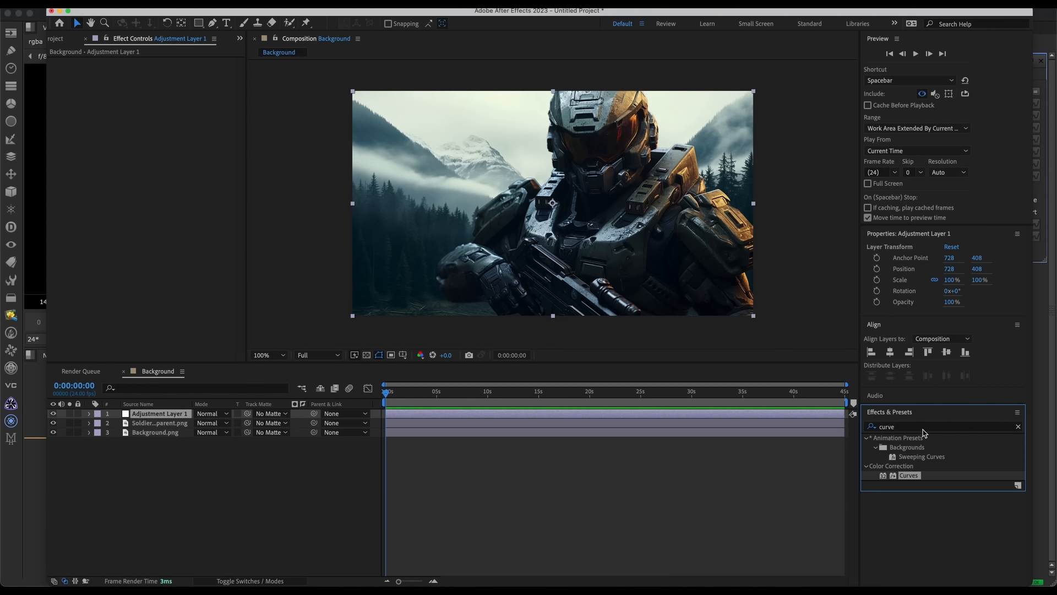
pyautogui.moveTo(909, 477); pyautogui.dragTo(156, 414)
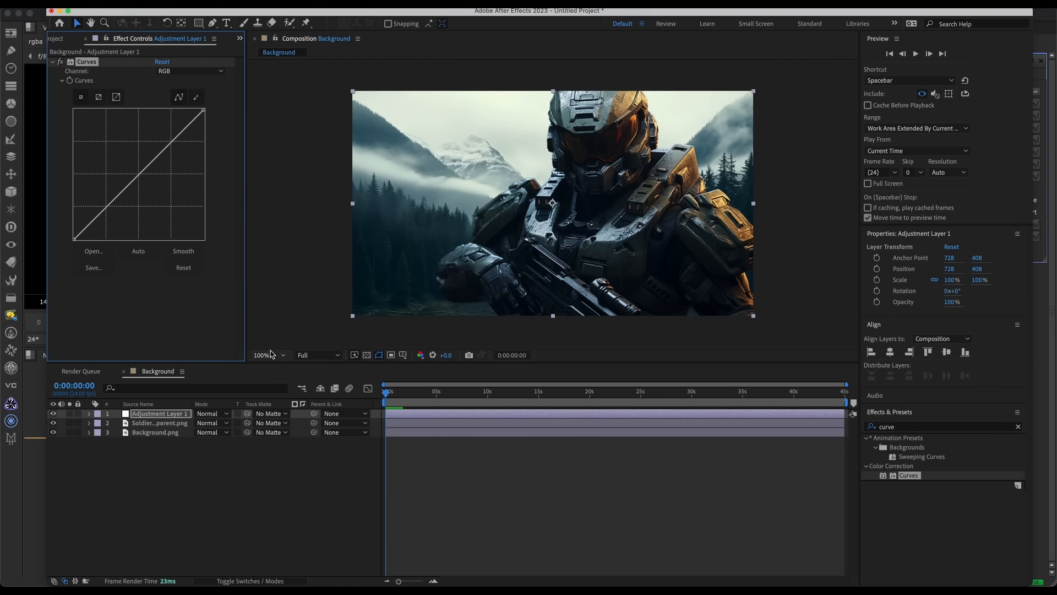
pyautogui.moveTo(142, 172)
pyautogui.mouseDown()
pyautogui.moveTo(149, 195)
pyautogui.moveTo(139, 169)
pyautogui.moveTo(149, 190)
pyautogui.moveTo(147, 166)
pyautogui.moveTo(150, 178)
pyautogui.mouseUp()
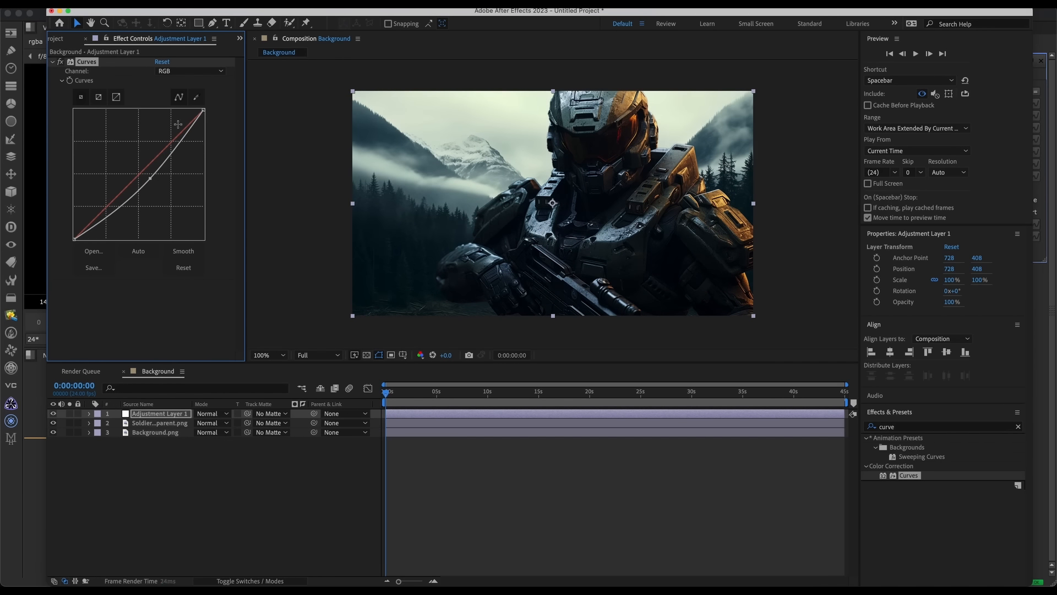
pyautogui.moveTo(204, 111)
pyautogui.mouseDown()
pyautogui.moveTo(181, 109)
pyautogui.moveTo(205, 110)
pyautogui.mouseUp()
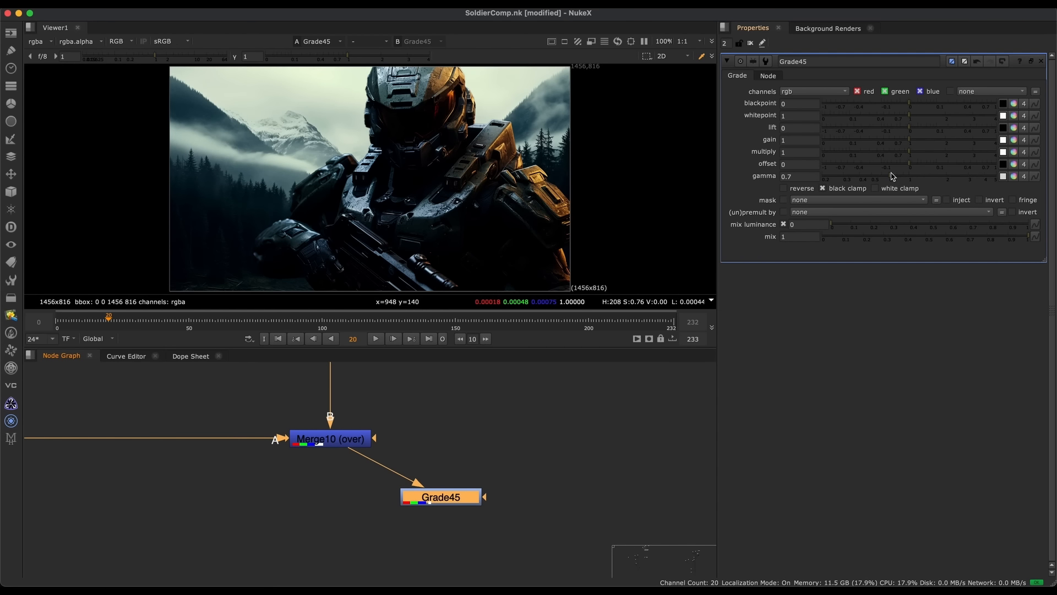
# Return to NukeX and set Grade45's gamma to 0.98 and gain to 1.88
pyautogui.moveTo(892, 176); pyautogui.dragTo(942, 141)
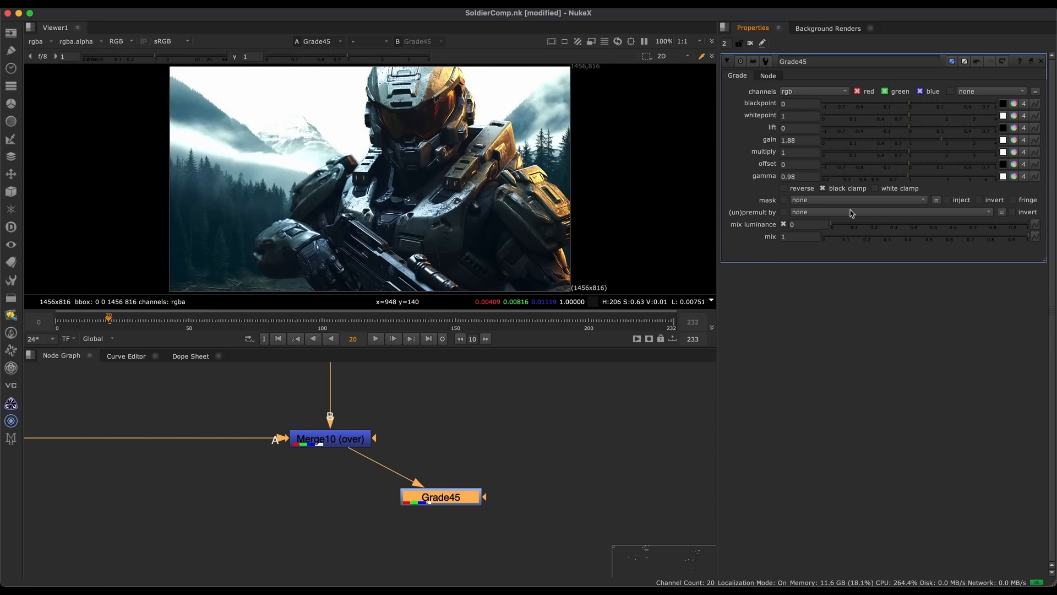
# Switch to After Effects, bring the curve's midpoint and white point back toward the diagonal, and lower the midtones again
pyautogui.moveTo(809, 578)
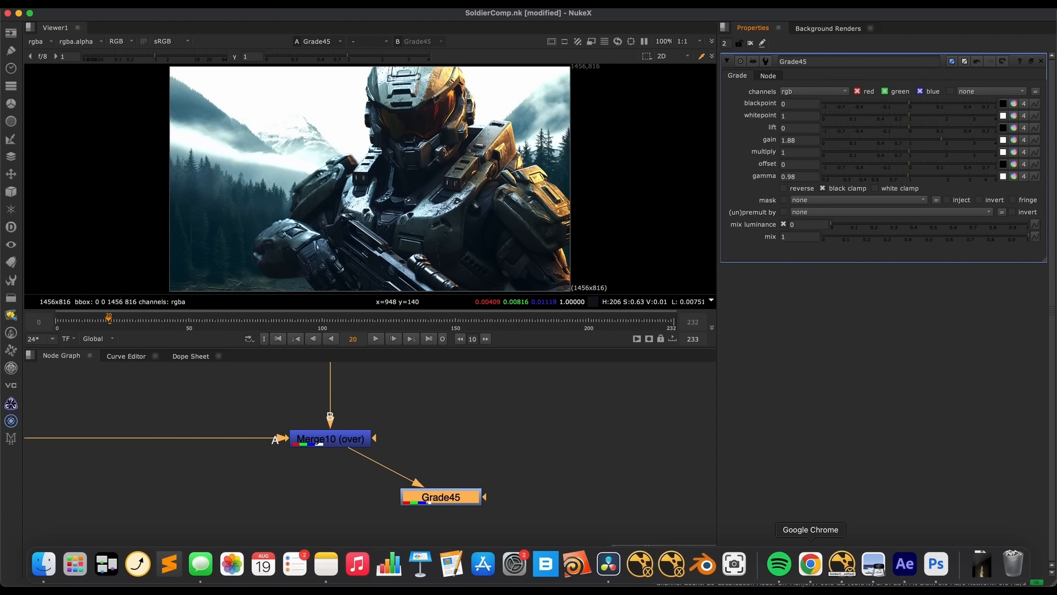
pyautogui.click(905, 563)
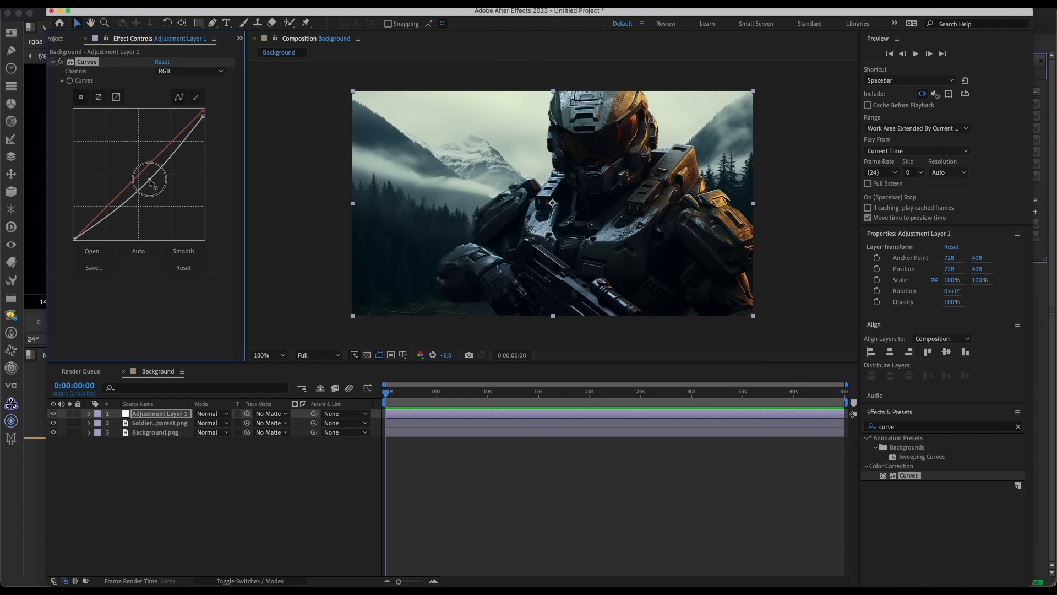
pyautogui.moveTo(149, 181); pyautogui.dragTo(142, 175)
pyautogui.moveTo(201, 117); pyautogui.dragTo(203, 109)
pyautogui.moveTo(141, 172); pyautogui.dragTo(150, 177)
# Undo the curve edits and the application of the Curves effect to the adjustment layer
pyautogui.press('super+z')
pyautogui.press('super+z')
pyautogui.press('super+z')
pyautogui.press('super+z')
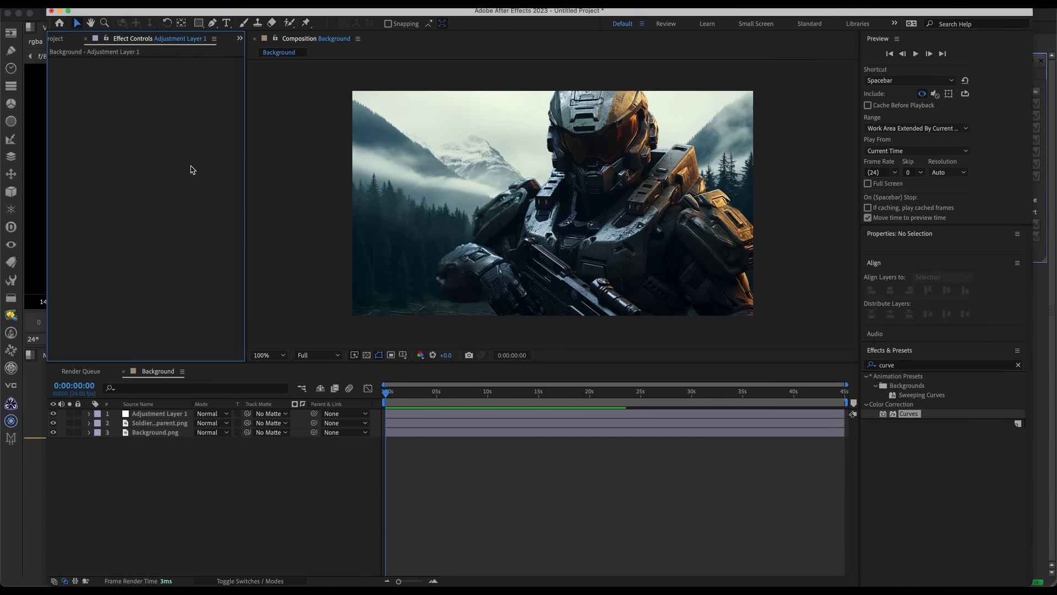
# Reapply the Curves effect to the adjustment layer and raise the highlights of its RGB curve
pyautogui.moveTo(909, 414); pyautogui.dragTo(148, 414)
pyautogui.moveTo(183, 127)
pyautogui.mouseDown()
pyautogui.moveTo(175, 116)
pyautogui.moveTo(188, 124)
pyautogui.moveTo(194, 115)
pyautogui.moveTo(177, 118)
pyautogui.moveTo(192, 114)
pyautogui.moveTo(188, 130)
pyautogui.moveTo(186, 120)
pyautogui.mouseUp()
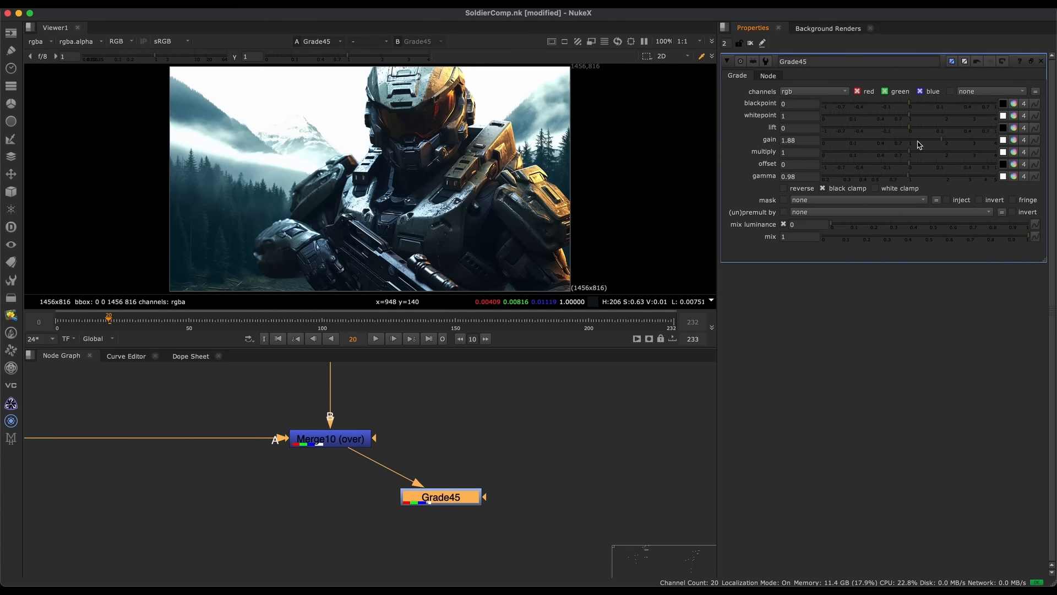
# Return to NukeX and set Grade45's gamma to 0.77 and gain to 1.42
pyautogui.moveTo(911, 144); pyautogui.dragTo(899, 179)
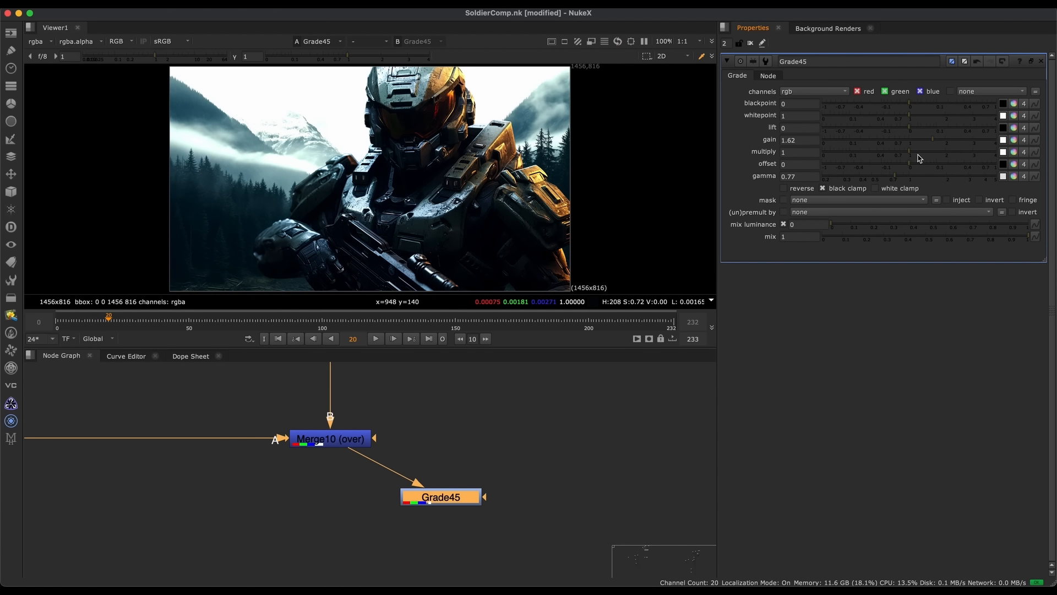
pyautogui.moveTo(912, 140); pyautogui.dragTo(928, 142)
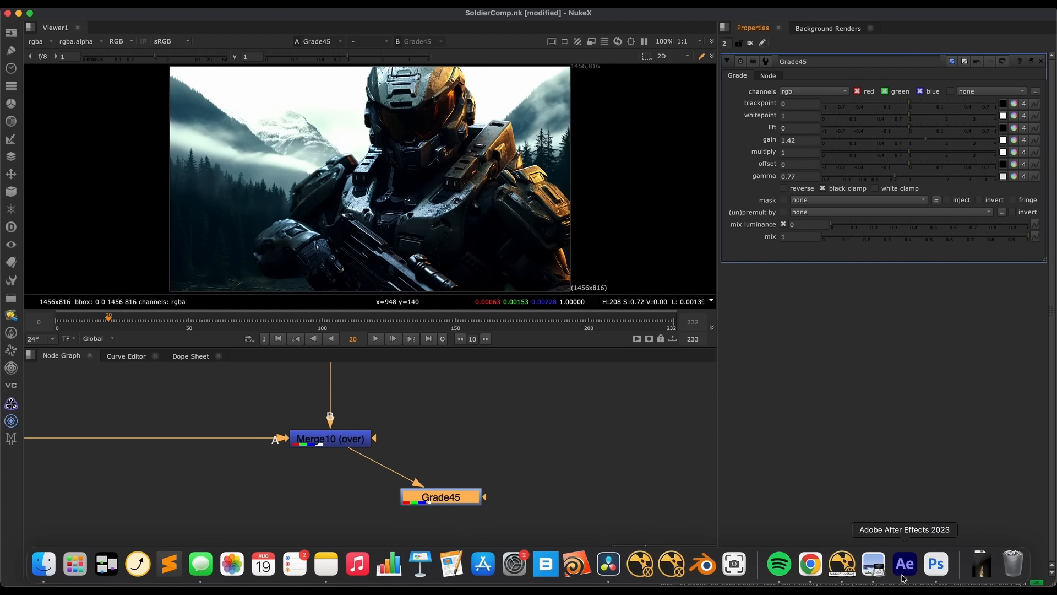
# Switch to After Effects and lower the curve's shadows while keeping the highlights raised to form a contrast S-curve
pyautogui.click(899, 567)
pyautogui.click(188, 119)
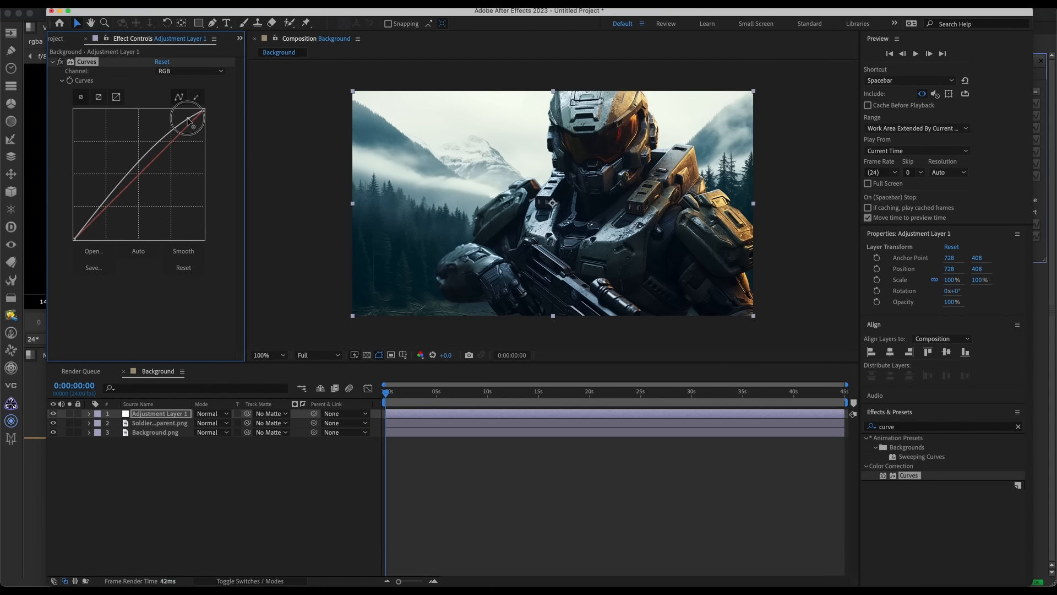
pyautogui.moveTo(122, 182); pyautogui.dragTo(123, 198)
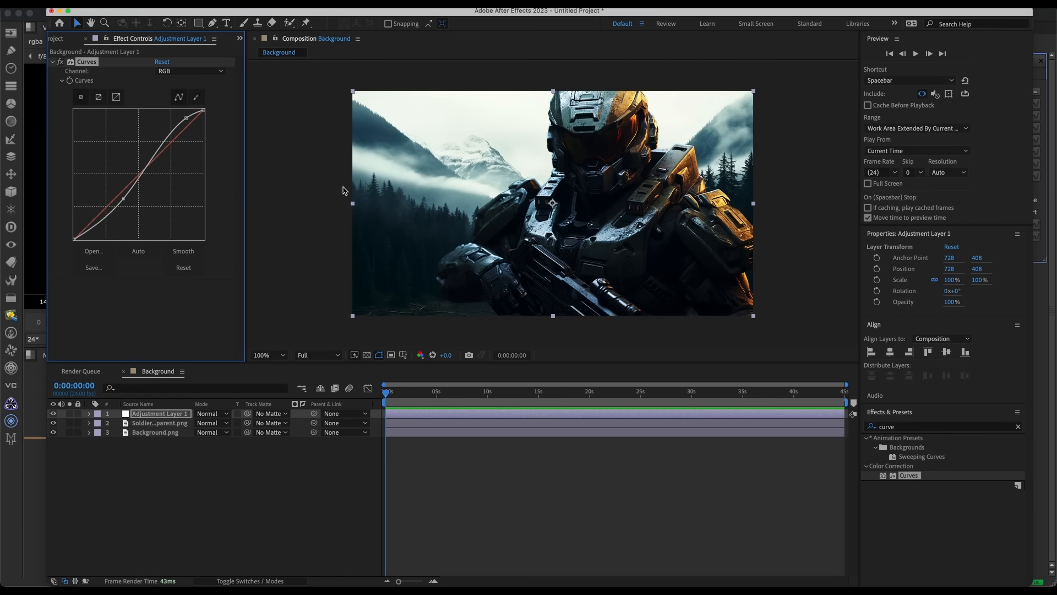
# Toggle the Curves effect off and on to compare the image, and expand the effect under the adjustment layer
pyautogui.click(60, 64)
pyautogui.click(59, 65)
pyautogui.click(99, 72)
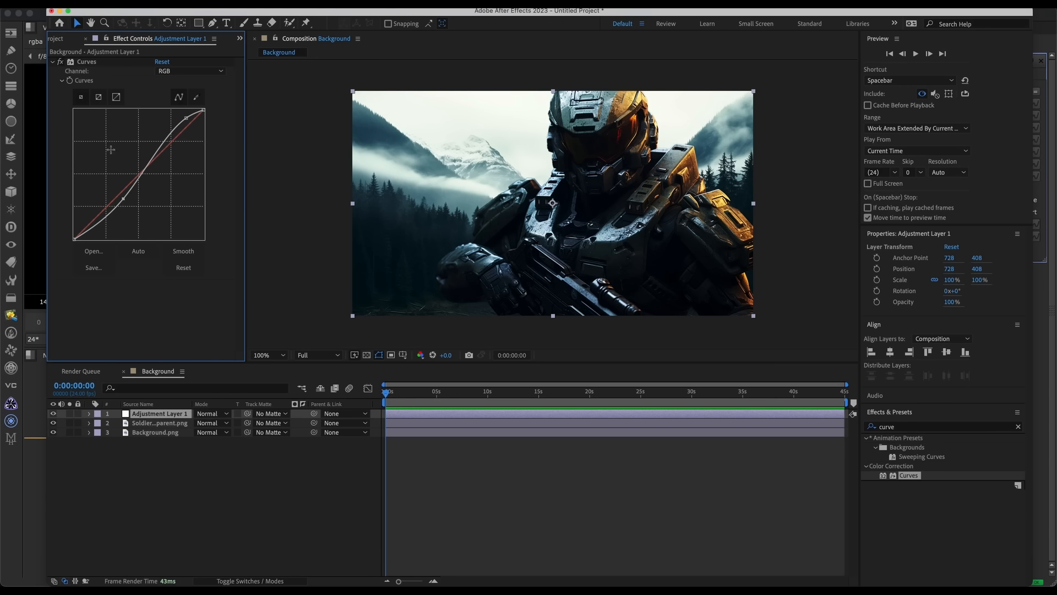
pyautogui.doubleClick(89, 62)
# Flatten the RGB curve back to the diagonal and reshape it into an S-curve with darker shadows and brighter highlights
pyautogui.moveTo(124, 199); pyautogui.dragTo(119, 194)
pyautogui.moveTo(186, 118); pyautogui.dragTo(186, 128)
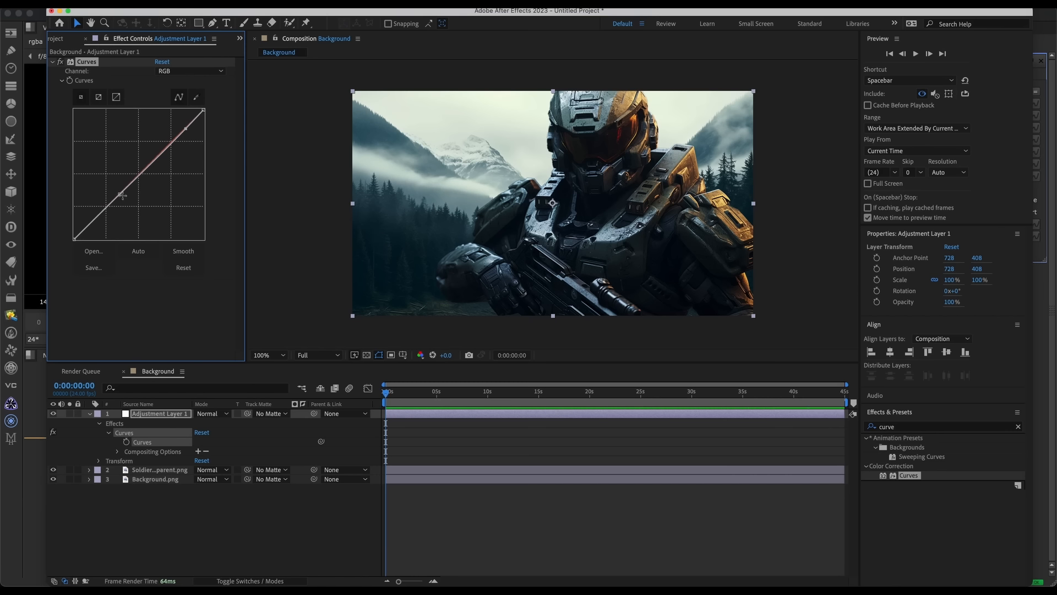
pyautogui.moveTo(122, 195); pyautogui.dragTo(123, 198)
pyautogui.moveTo(185, 129); pyautogui.dragTo(186, 117)
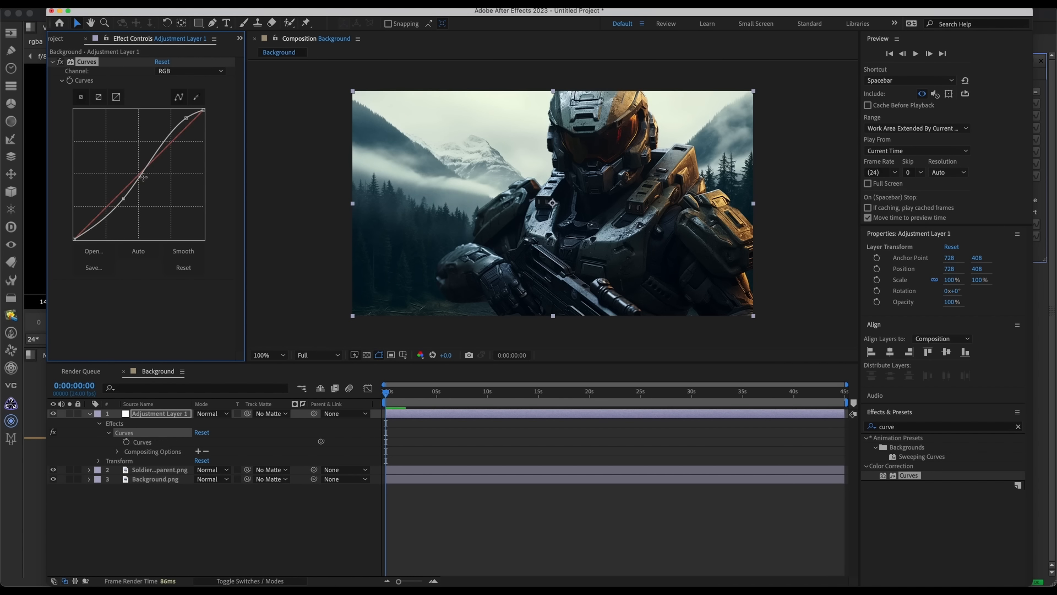
# Remove the shadow point from the RGB curve, leaving only the raised highlight point
pyautogui.click(185, 123)
pyautogui.moveTo(123, 198); pyautogui.dragTo(183, 119)
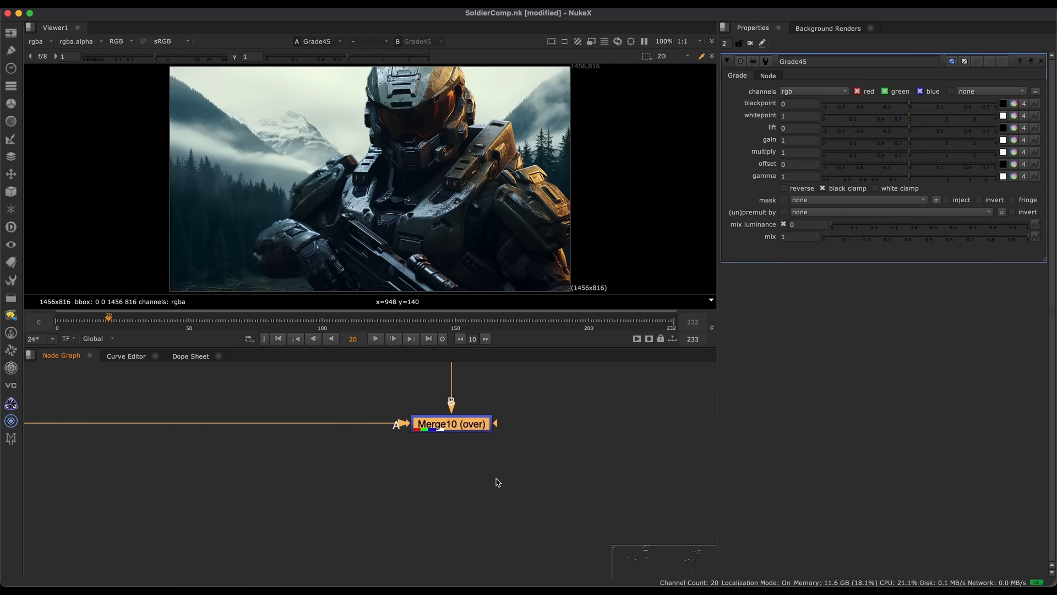
# Return to NukeX, place Grade45 directly below Merge10, and set its per-channel gain to 0.98 for green and 0.96 for blue
pyautogui.moveTo(491, 460); pyautogui.dragTo(489, 512)
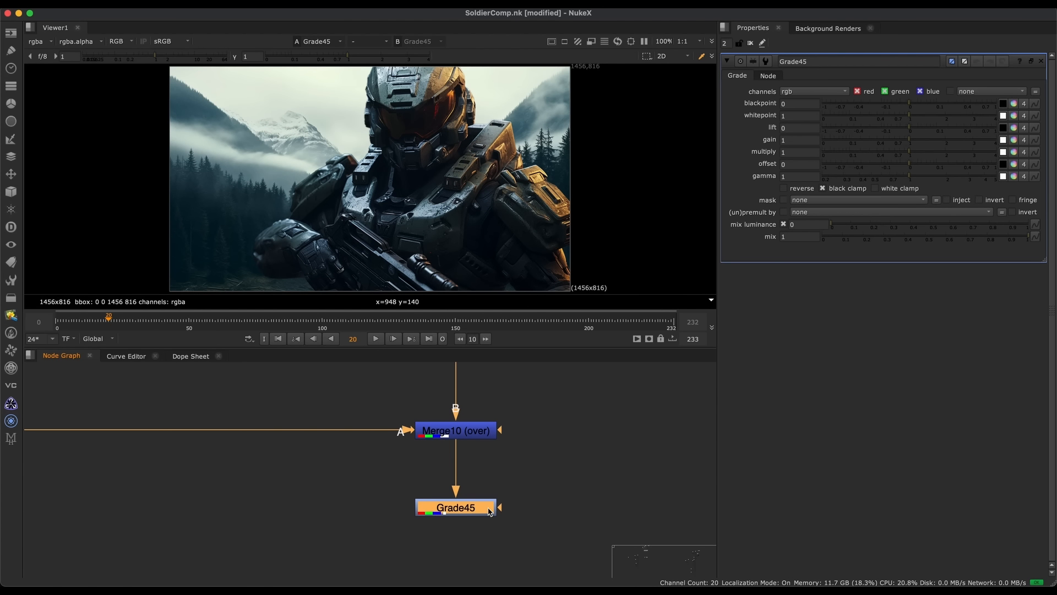
pyautogui.click(1015, 141)
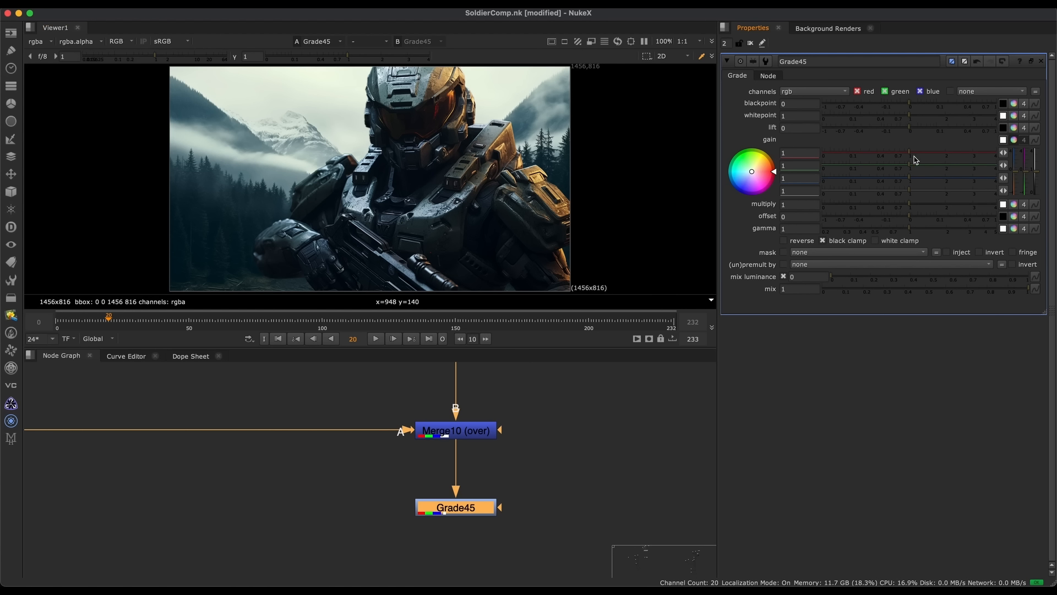
pyautogui.moveTo(909, 159)
pyautogui.mouseDown()
pyautogui.moveTo(812, 161)
pyautogui.moveTo(907, 160)
pyautogui.moveTo(866, 159)
pyautogui.moveTo(906, 174)
pyautogui.moveTo(854, 170)
pyautogui.moveTo(906, 180)
pyautogui.mouseUp()
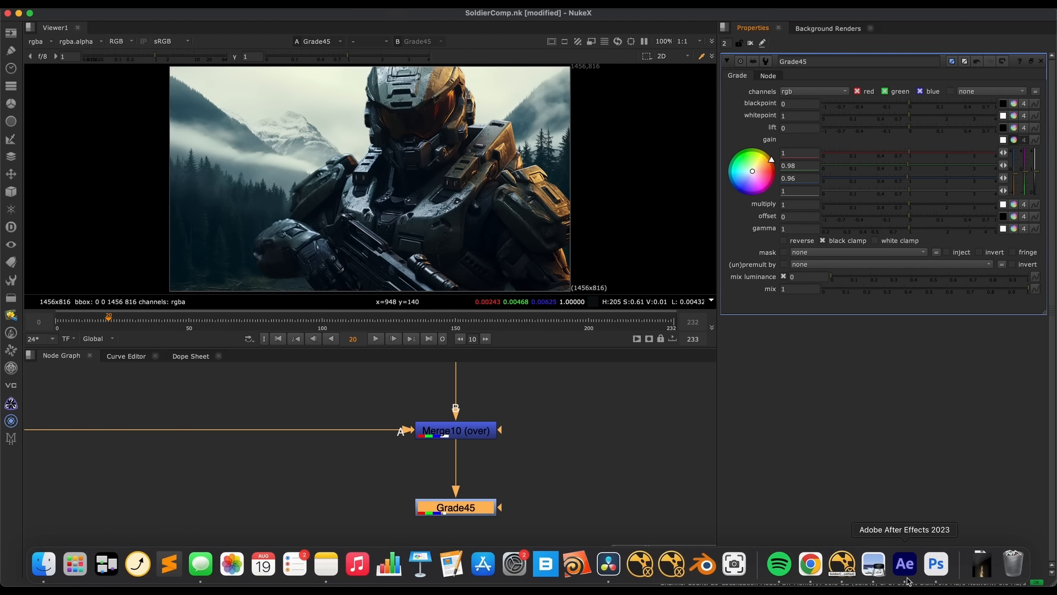
# Switch to After Effects and change the Curves effect's channel to Red and finally to Green
pyautogui.click(908, 575)
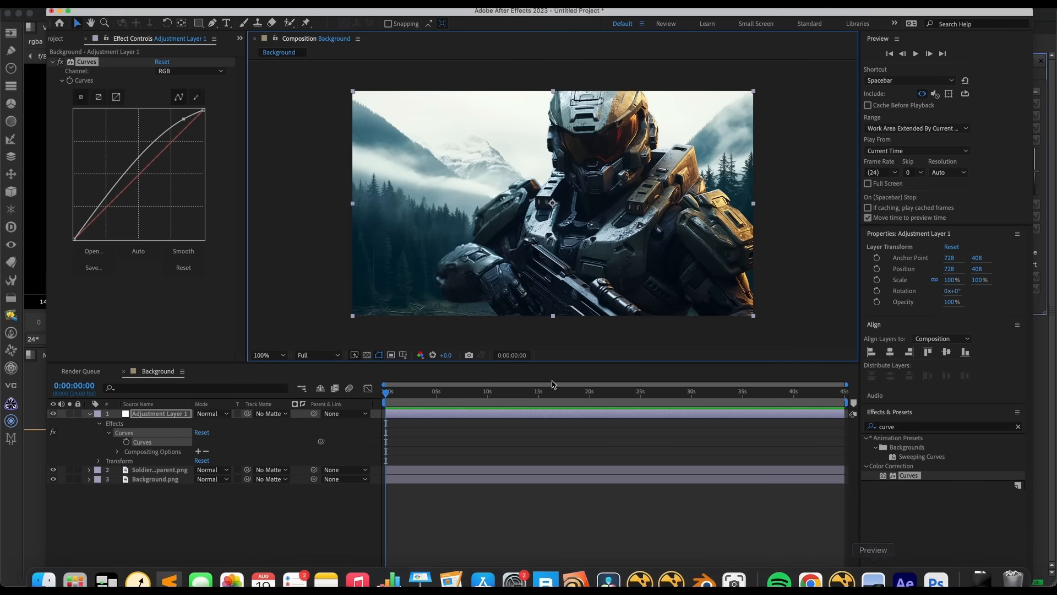
pyautogui.click(184, 71)
pyautogui.click(180, 95)
pyautogui.click(185, 71)
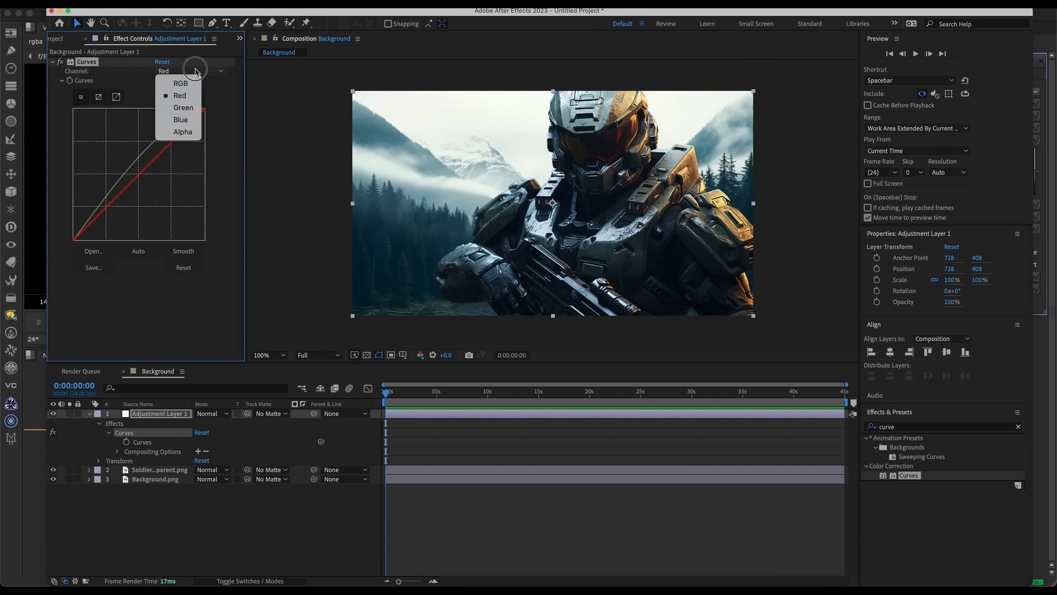
pyautogui.click(193, 109)
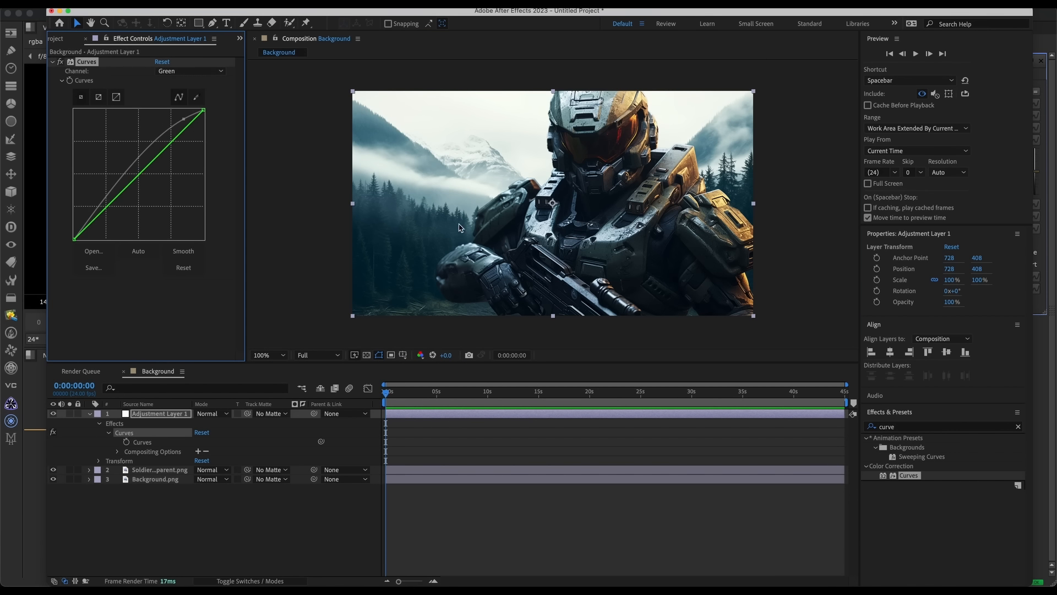
# Return to NukeX, collapse Grade45's gain to a single value, and limit the node to the red channel
pyautogui.click(1046, 354)
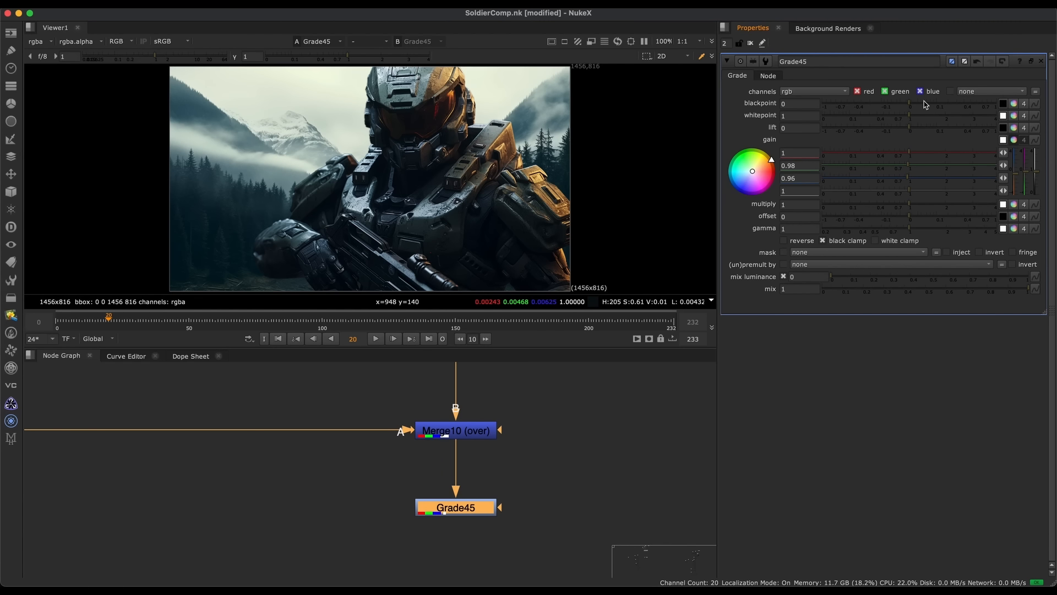
pyautogui.click(1014, 141)
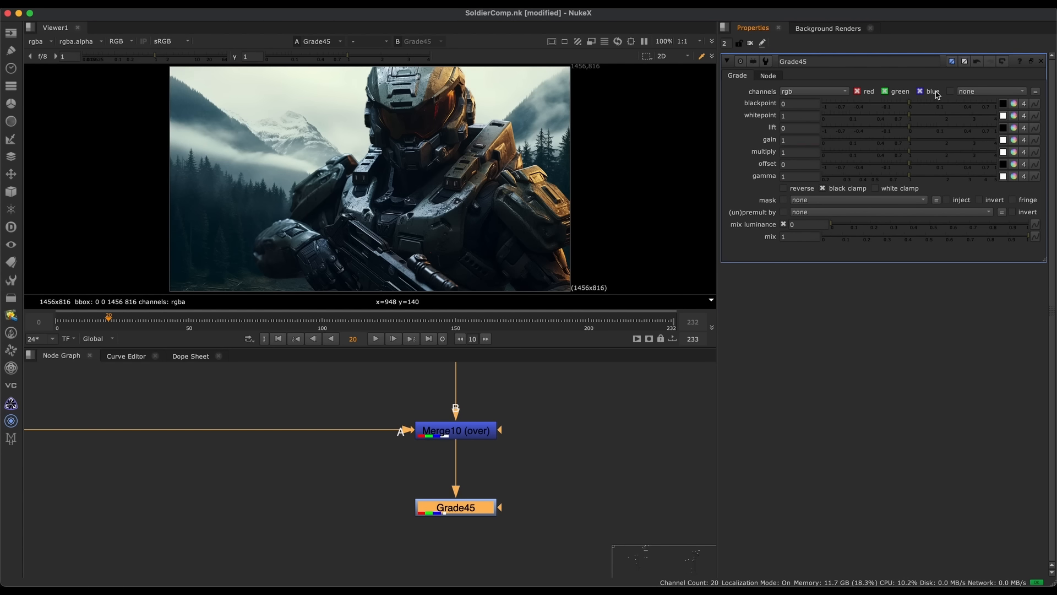
pyautogui.click(915, 92)
pyautogui.click(904, 93)
# Set the red-only Grade45's gain to 0.32 and gamma to 2.1
pyautogui.moveTo(909, 142); pyautogui.dragTo(871, 140)
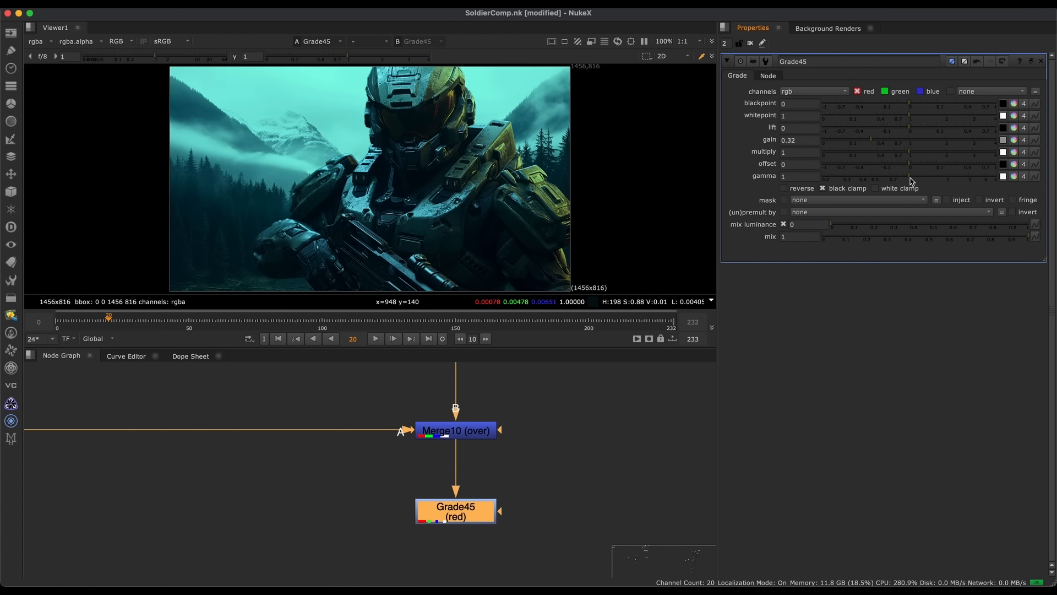
pyautogui.moveTo(911, 181); pyautogui.dragTo(952, 184)
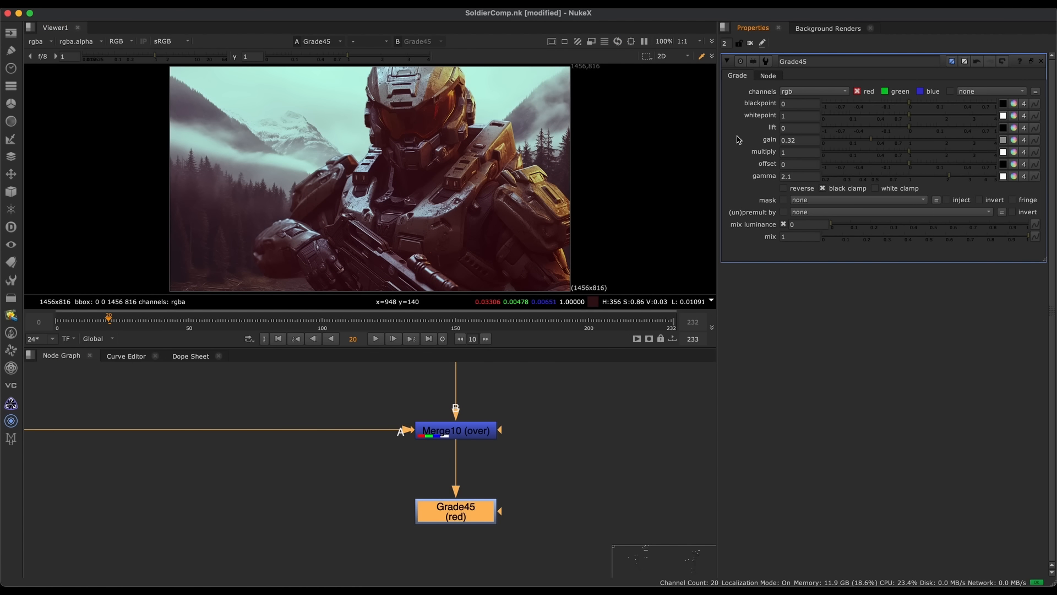
# Re-enable Grade45's green and blue channels and show its gain as separate channel values with the color wheel
pyautogui.click(885, 91)
pyautogui.click(919, 92)
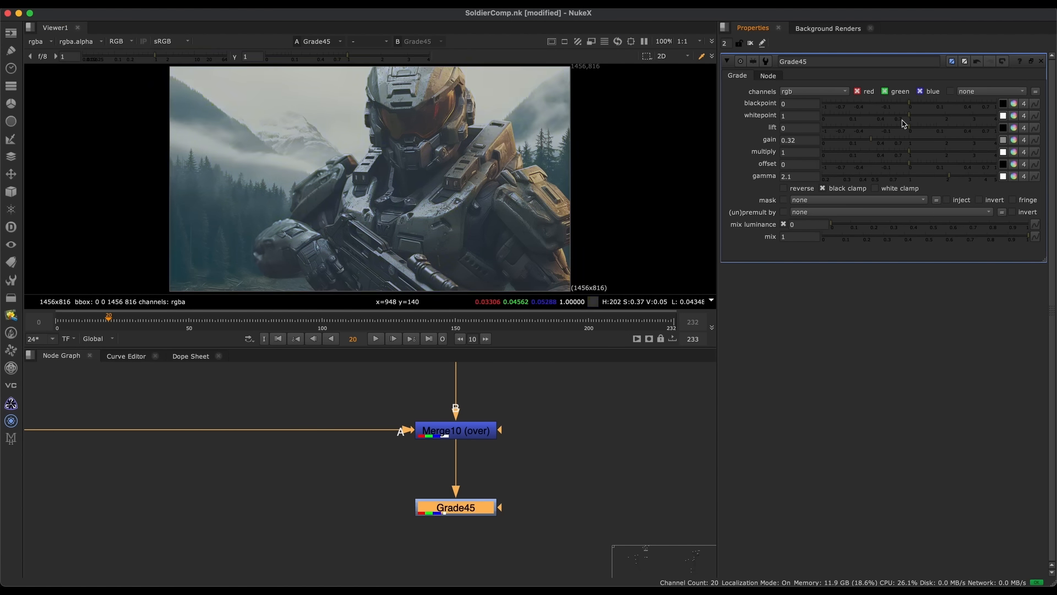
pyautogui.click(1015, 139)
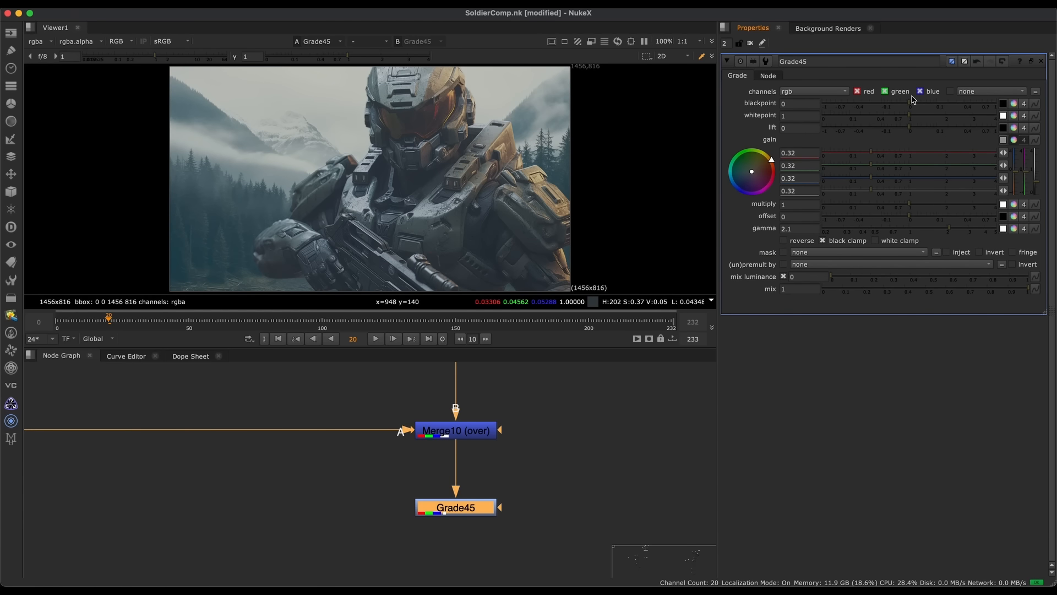
# Delete the Grade45 node and select the Viewer1 node beside Merge10
pyautogui.moveTo(482, 474); pyautogui.dragTo(550, 541, button='middle')
pyautogui.press('Delete')
pyautogui.scroll(-3, 462, 467)
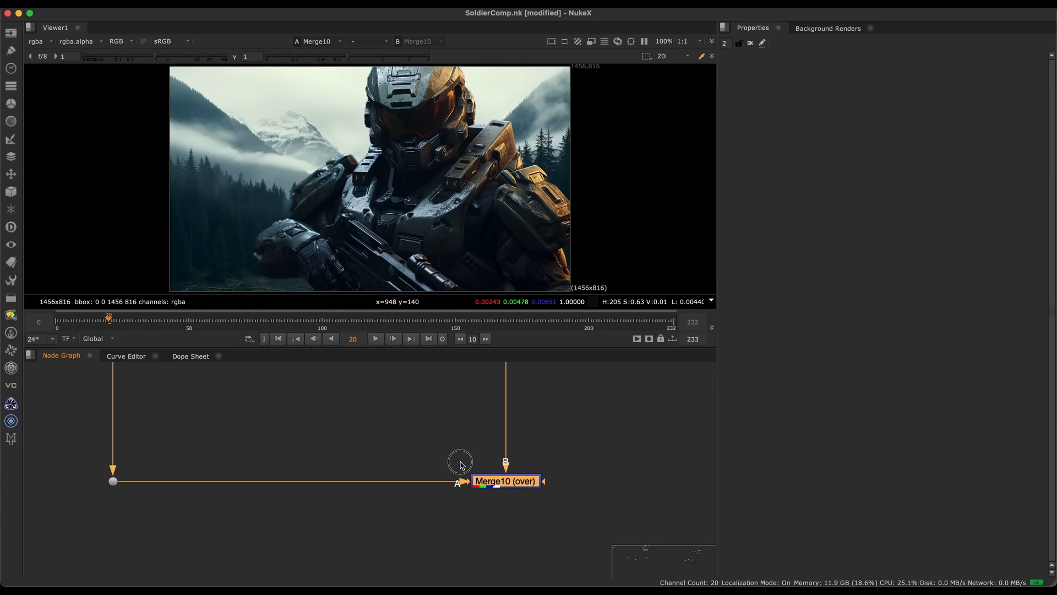
pyautogui.moveTo(480, 532); pyautogui.dragTo(511, 583, button='middle')
pyautogui.click(661, 439)
pyautogui.moveTo(470, 458); pyautogui.dragTo(454, 421, button='middle')
pyautogui.scroll(-2, 453, 418)
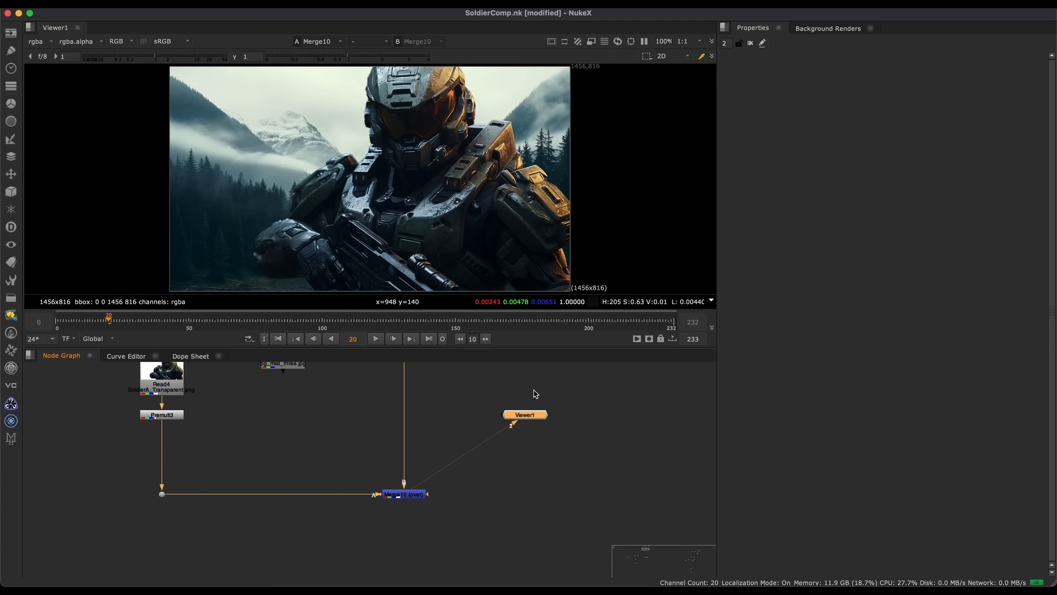
# Move the Viewer1 node down so it sits level with Merge10 in the node graph
pyautogui.moveTo(519, 419); pyautogui.dragTo(524, 498)
pyautogui.scroll(4, 422, 498)
pyautogui.moveTo(449, 456); pyautogui.dragTo(501, 420, button='middle')
pyautogui.moveTo(520, 407); pyautogui.dragTo(419, 466)
pyautogui.moveTo(472, 501)
pyautogui.mouseDown(button='middle')
pyautogui.moveTo(450, 461)
pyautogui.moveTo(461, 484)
pyautogui.mouseUp(button='middle')
pyautogui.scroll(-4, 474, 394)
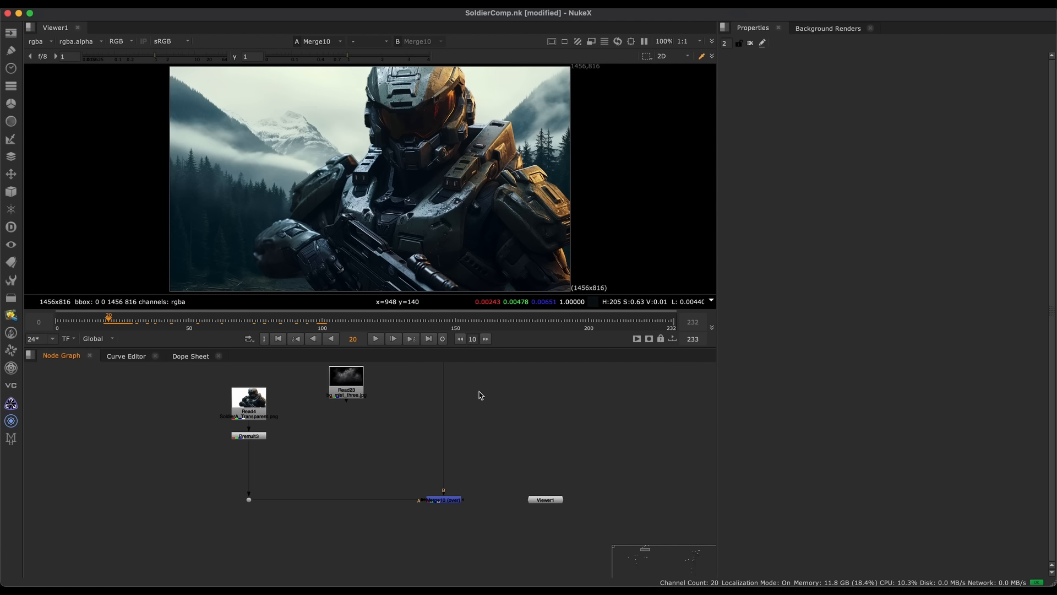
# Nudge the Read23 mist node slightly away from Read4 in the node graph
pyautogui.scroll(2, 393, 444)
pyautogui.moveTo(429, 452); pyautogui.dragTo(496, 485, button='middle')
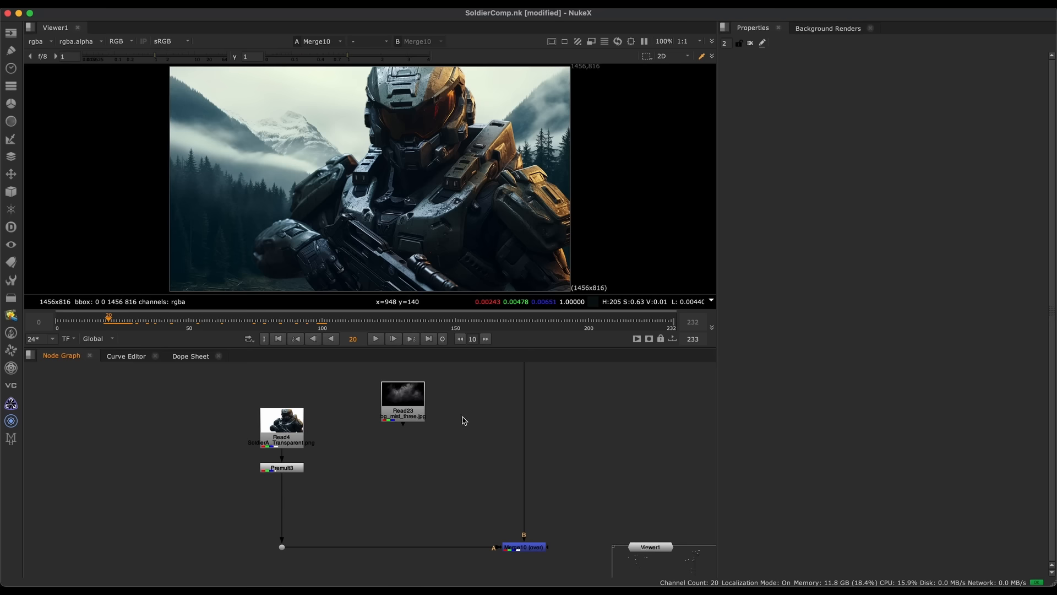
pyautogui.moveTo(411, 400)
pyautogui.mouseDown()
pyautogui.moveTo(430, 444)
pyautogui.moveTo(419, 405)
pyautogui.mouseUp()
pyautogui.moveTo(381, 449); pyautogui.dragTo(408, 485, button='middle')
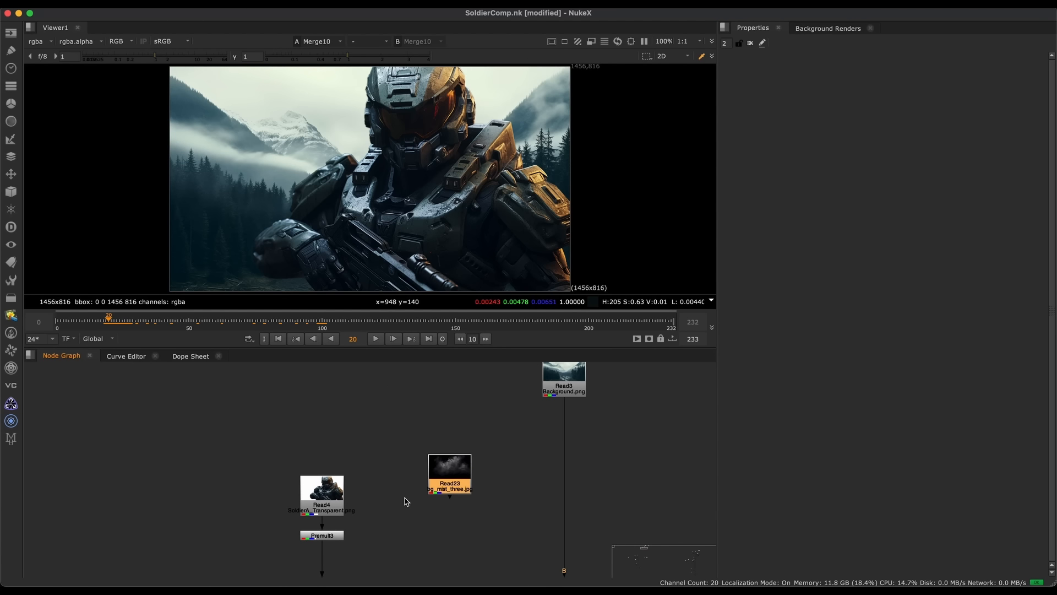
pyautogui.scroll(-3, 502, 441)
pyautogui.hscroll(4, 502, 441)
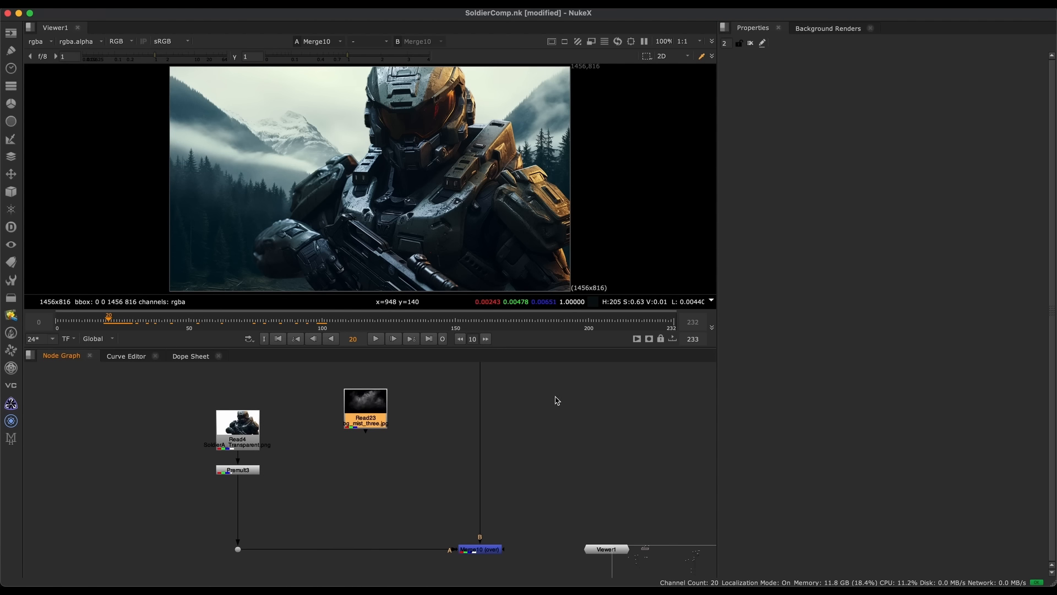
# Switch to After Effects, delete the Curves effect from Adjustment Layer 1, and select the SoldierA_Transparent.png layer
pyautogui.moveTo(738, 583)
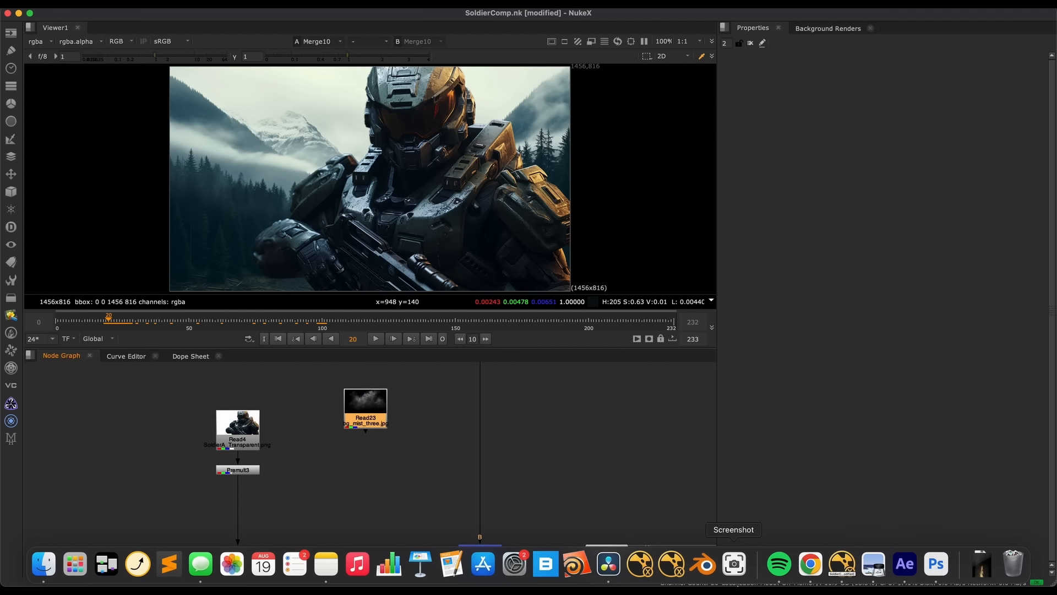
pyautogui.click(903, 564)
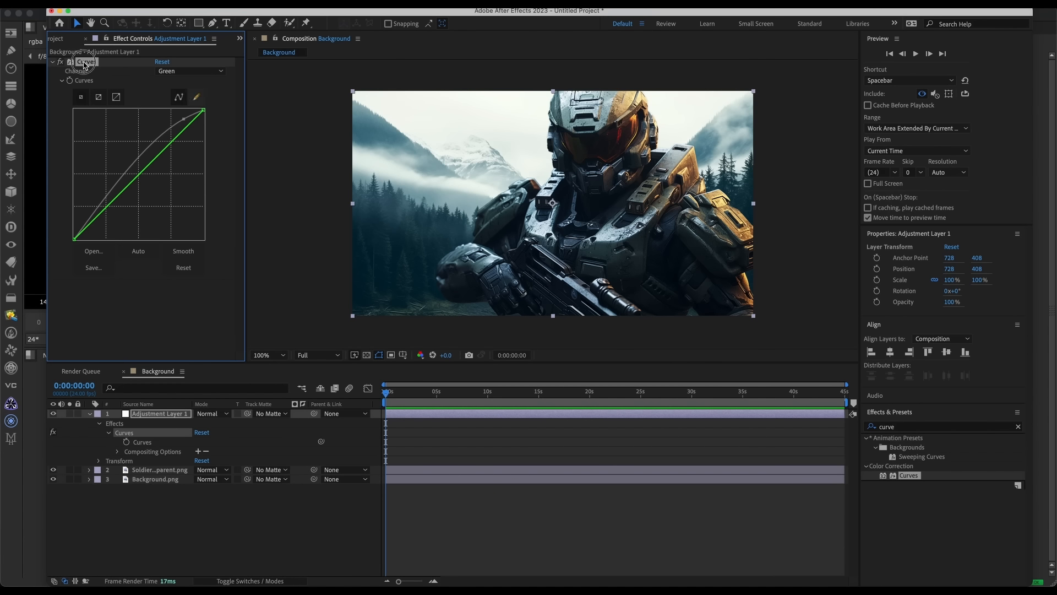
pyautogui.press('Delete')
pyautogui.click(158, 432)
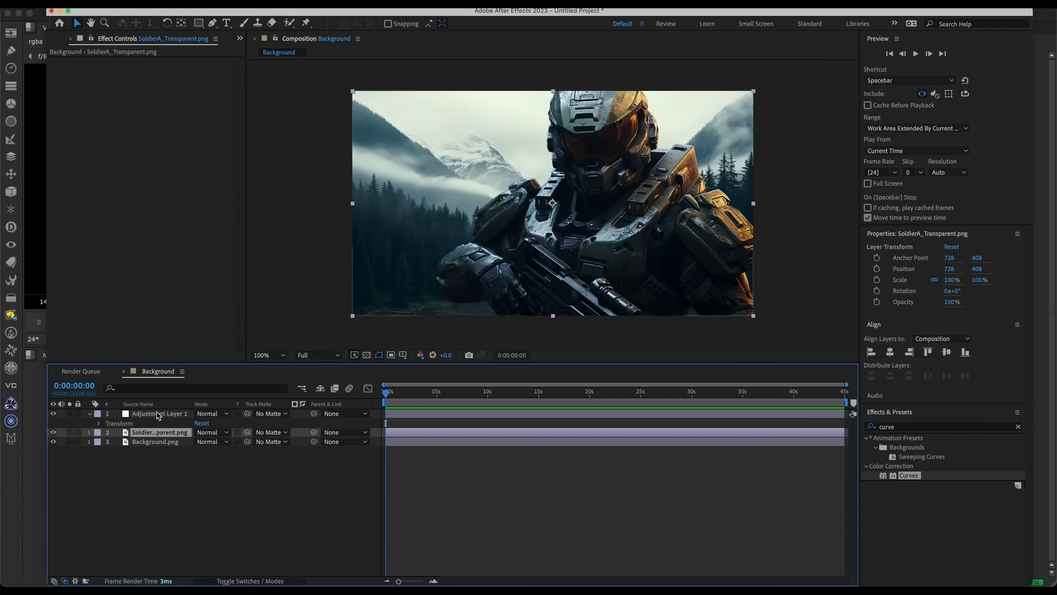
# Add bg_mist_three.jpg to the Background composition directly above the soldier layer, trying a move of it and undoing that
pyautogui.click(120, 37)
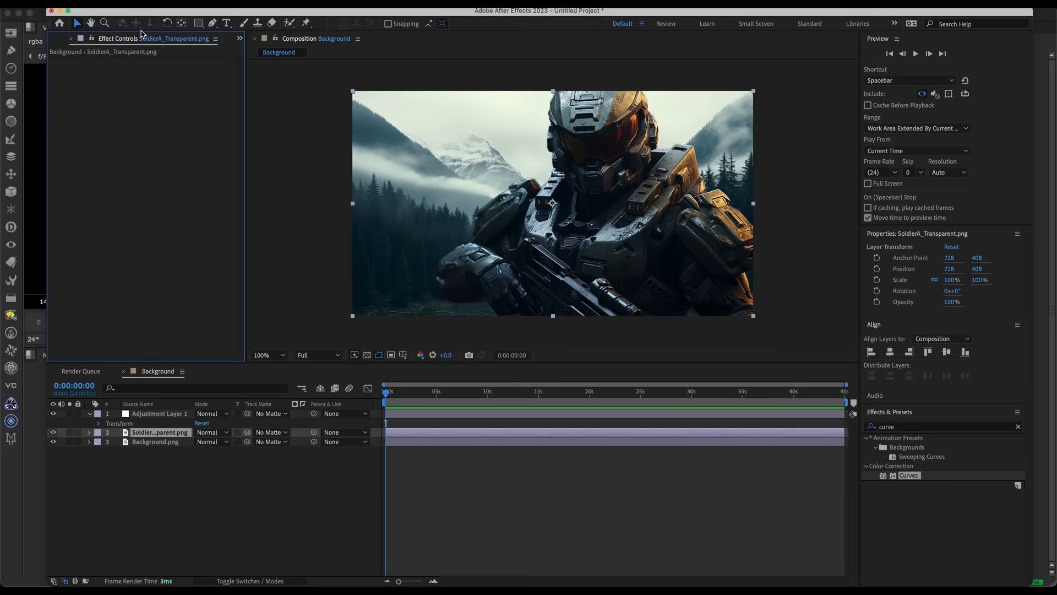
pyautogui.click(59, 39)
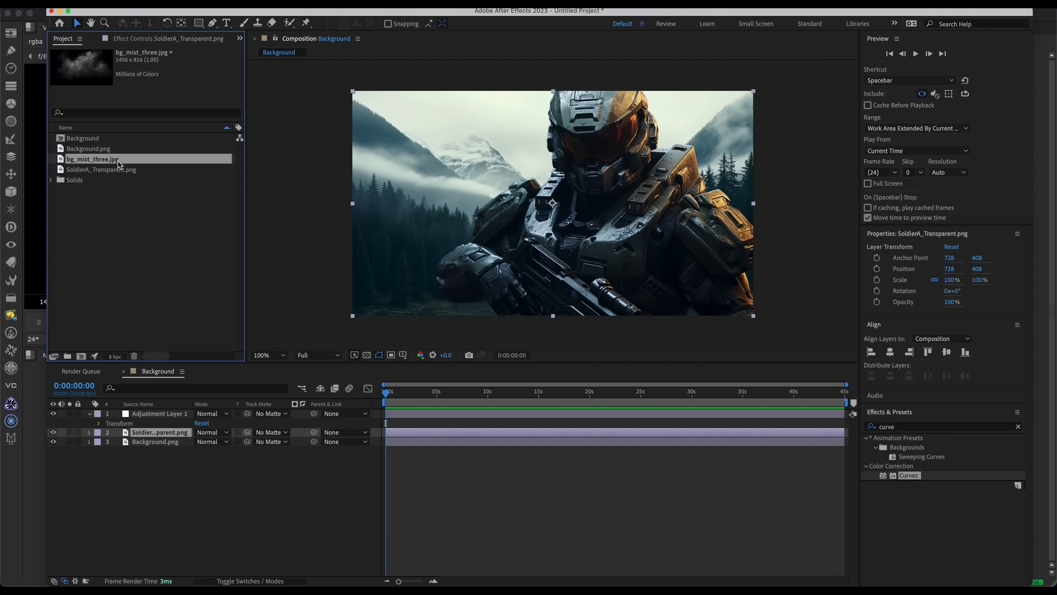
pyautogui.moveTo(110, 165); pyautogui.dragTo(153, 431)
pyautogui.moveTo(644, 267); pyautogui.dragTo(529, 236)
pyautogui.press('super+z')
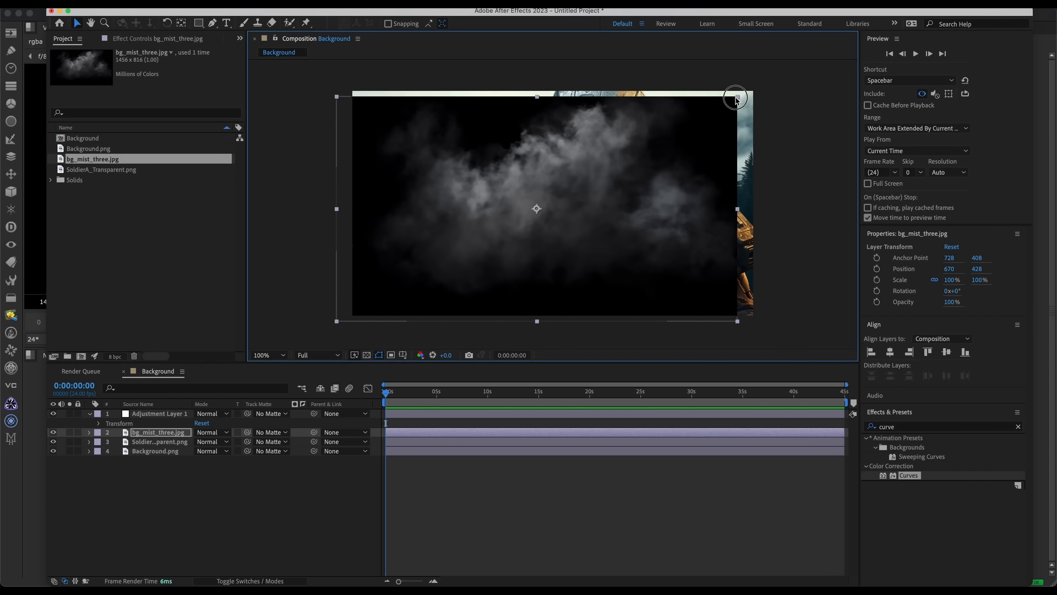
# Shrink the mist layer to about 34.3% by 32.4% and place it over the mountains at about 368, 222
pyautogui.moveTo(751, 92); pyautogui.dragTo(606, 176)
pyautogui.moveTo(533, 183); pyautogui.dragTo(450, 127)
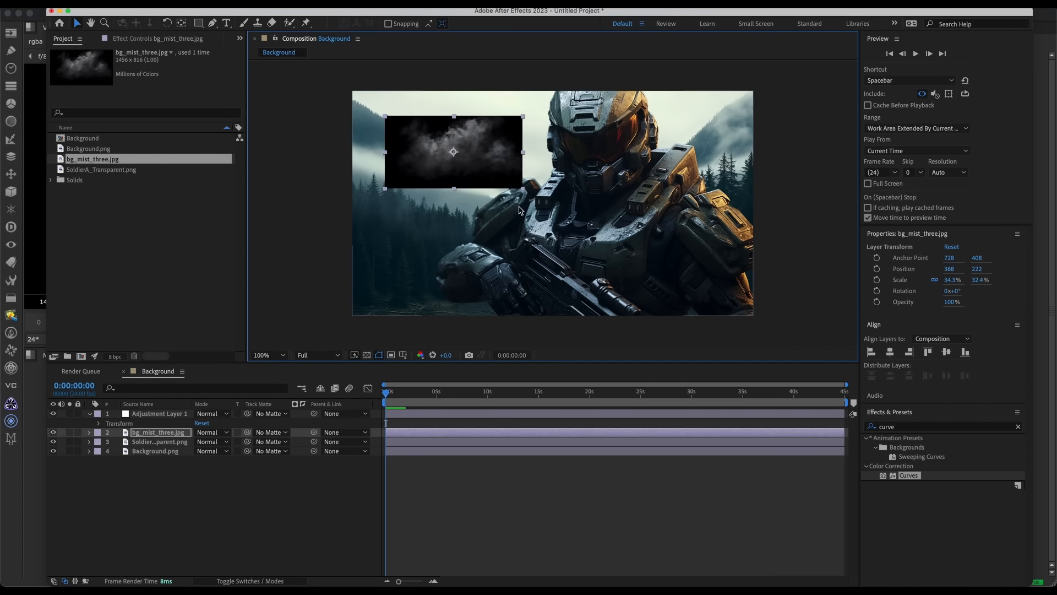
pyautogui.doubleClick(175, 433)
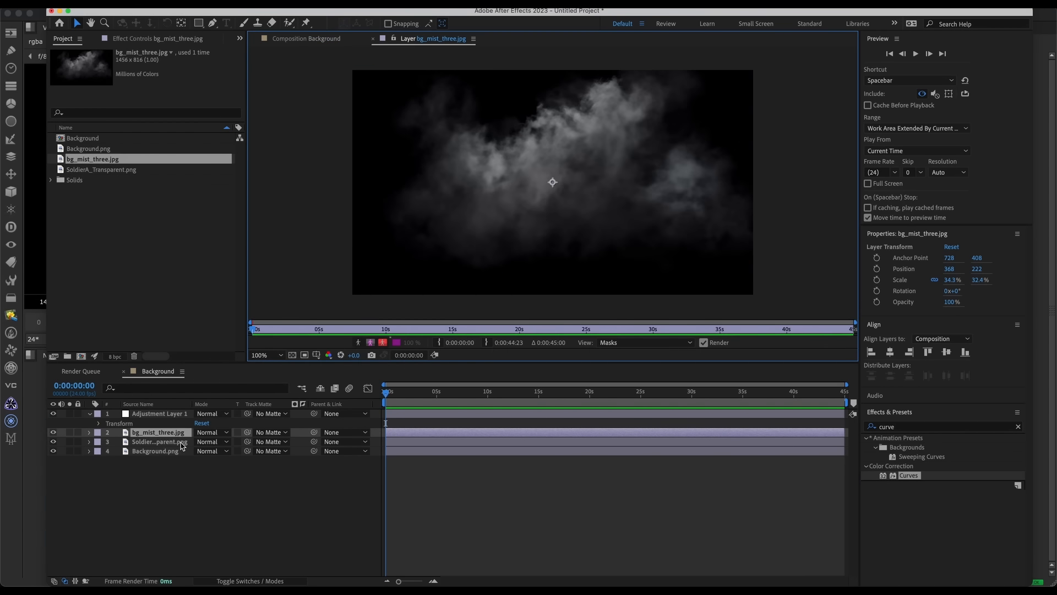
pyautogui.click(373, 40)
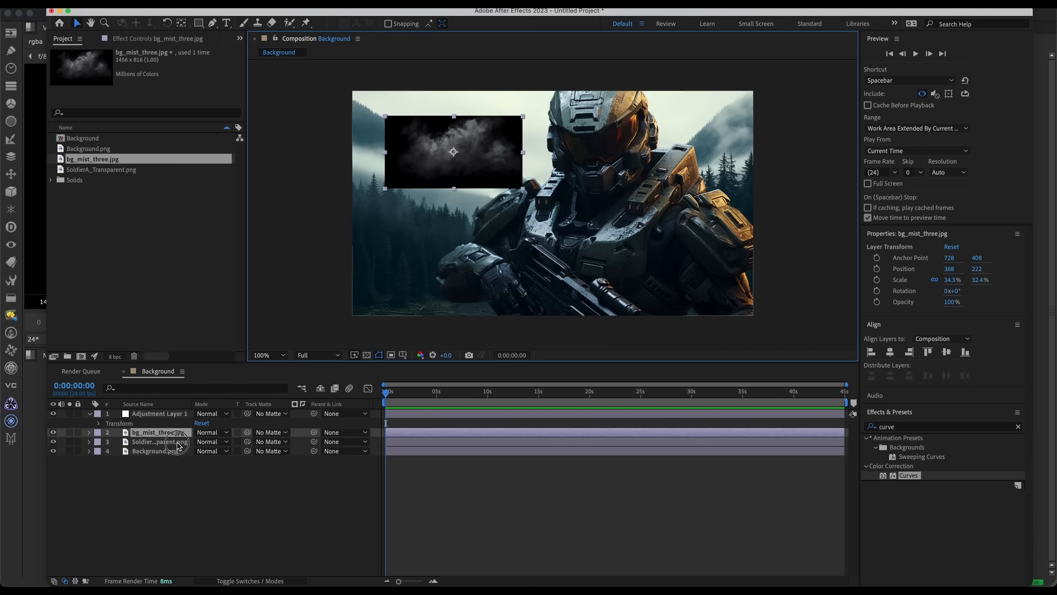
# Try moving the soldier layer independently of the mist layer, and undo the move
pyautogui.click(654, 221)
pyautogui.moveTo(654, 220); pyautogui.dragTo(690, 240)
pyautogui.press('super+z')
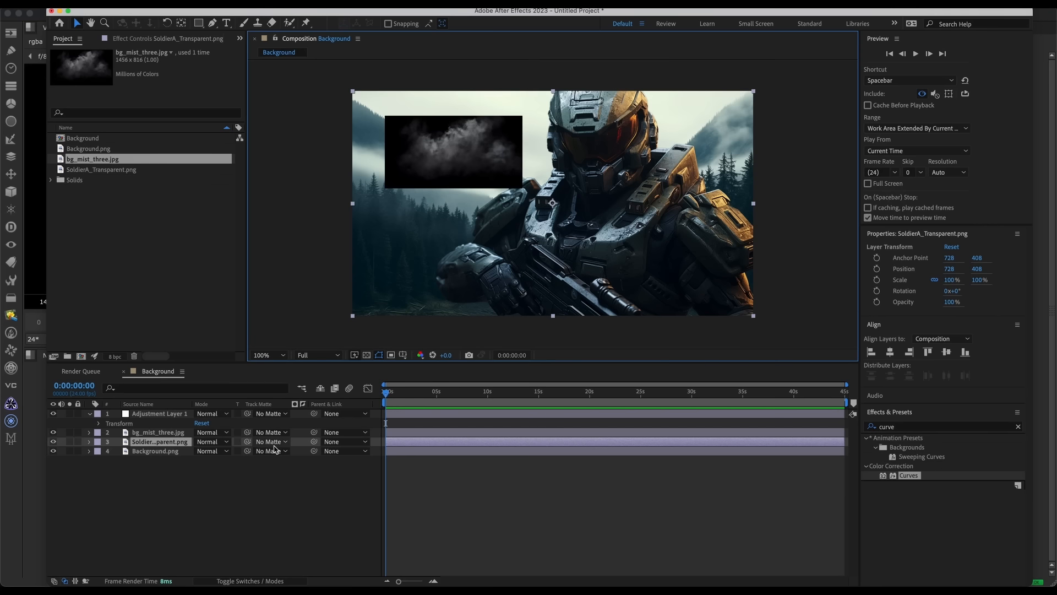
# Parent the bg_mist_three.jpg layer to the soldier layer, testing the link by moving the soldier and undoing the move
pyautogui.moveTo(316, 435); pyautogui.dragTo(173, 442)
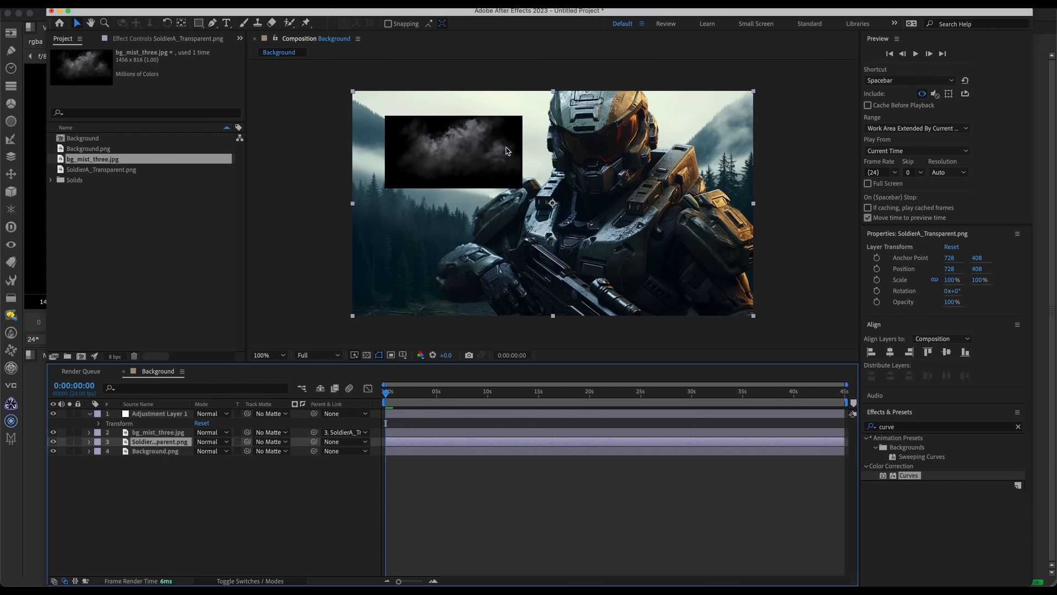
pyautogui.moveTo(586, 254); pyautogui.dragTo(631, 286)
pyautogui.press('super+z')
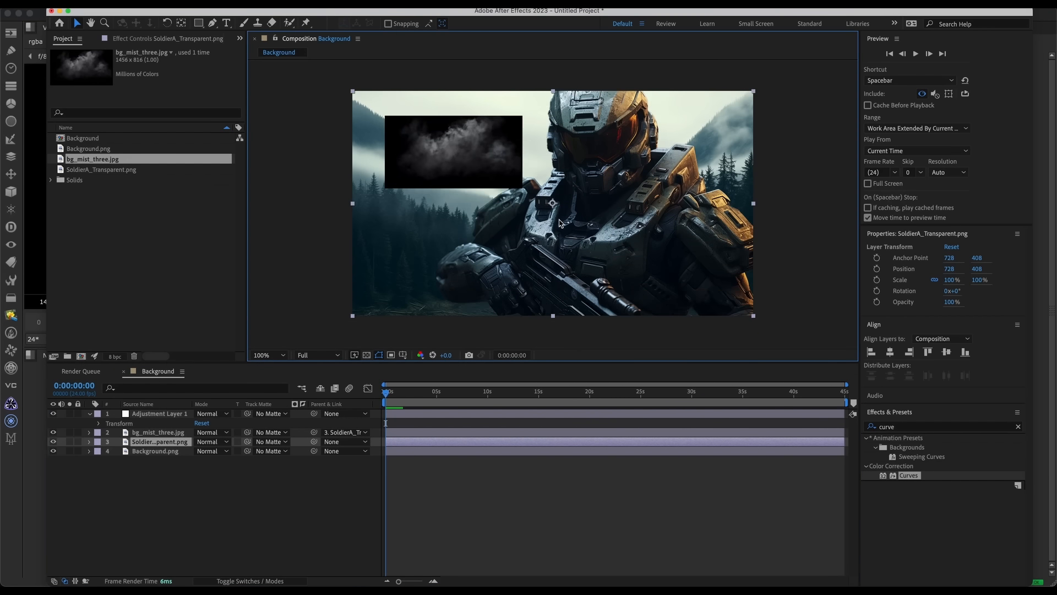
# Return to NukeX and add a Transform node below the Read23 mist image
pyautogui.click(38, 204)
pyautogui.moveTo(375, 417); pyautogui.dragTo(390, 440)
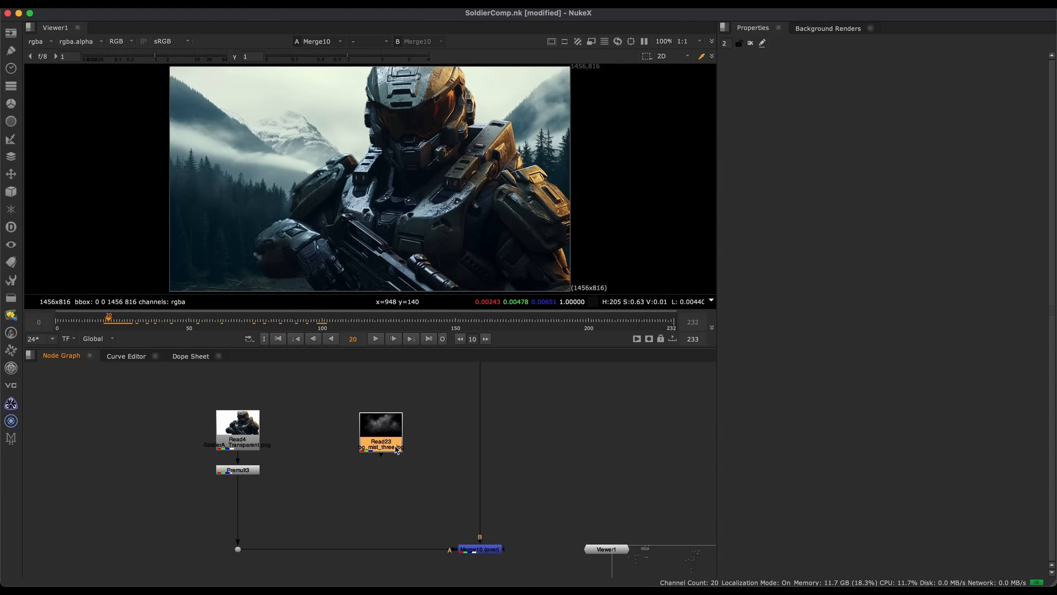
pyautogui.moveTo(390, 440); pyautogui.dragTo(369, 421, button='middle')
pyautogui.press('t')
pyautogui.moveTo(376, 439); pyautogui.dragTo(376, 447)
pyautogui.moveTo(394, 450); pyautogui.dragTo(393, 462, button='middle')
# Add a Merge node after Transform25, insert it into the background pipe above Merge10, and view it
pyautogui.press('m')
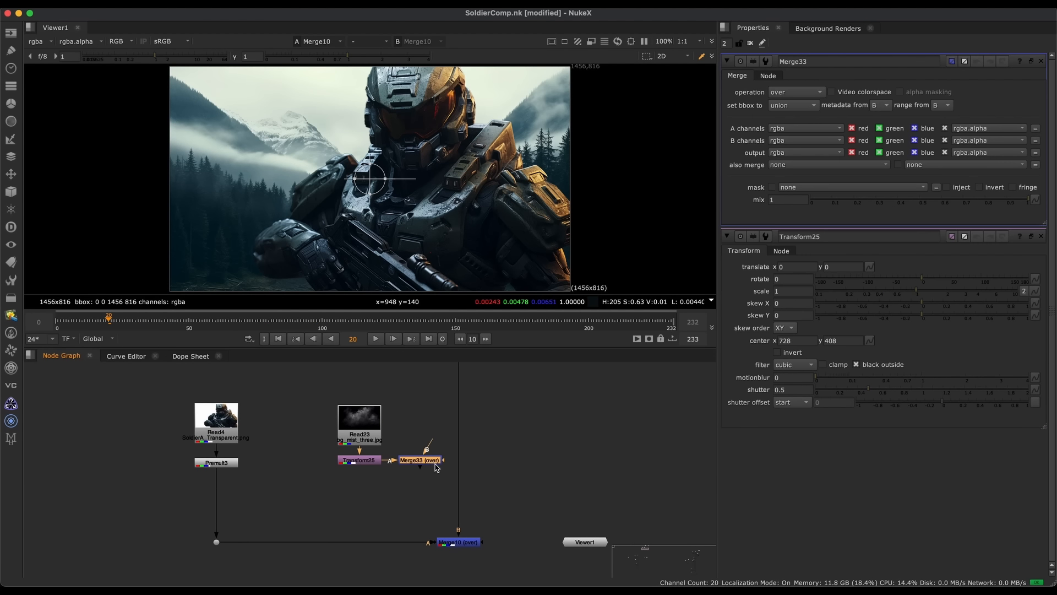
pyautogui.moveTo(433, 463); pyautogui.dragTo(473, 468)
pyautogui.press('1')
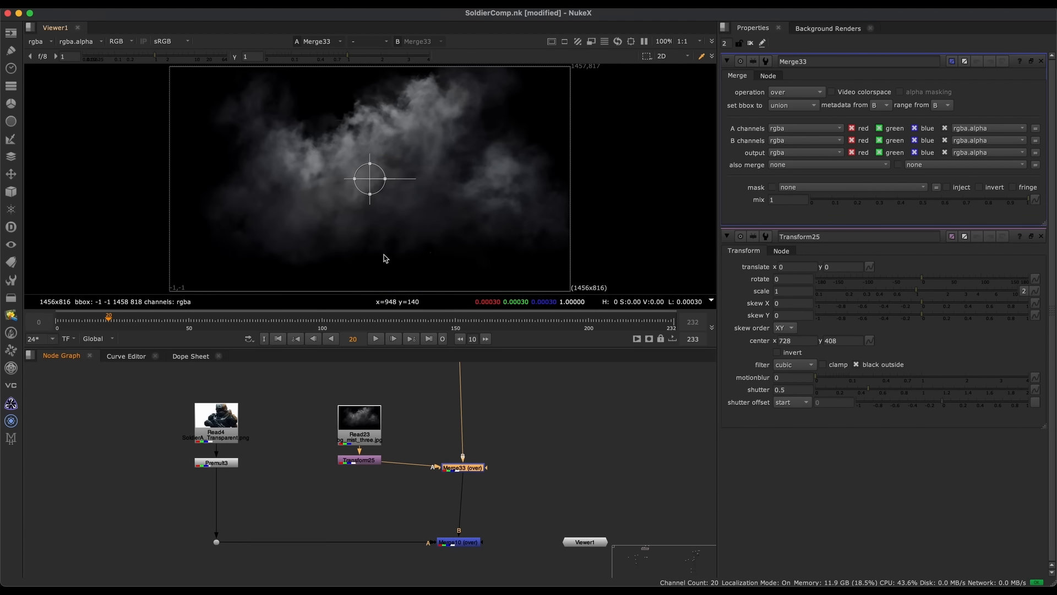
# Set Transform25's scale to 0.45 and move the mist to translate -296, 110 while viewing Merge10
pyautogui.moveTo(901, 298); pyautogui.dragTo(881, 292)
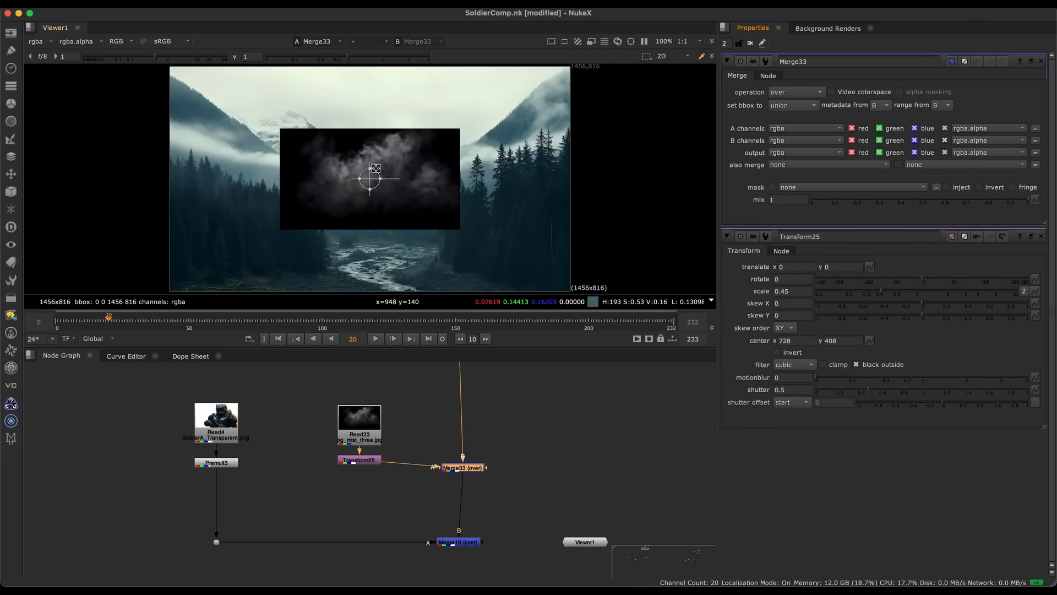
pyautogui.moveTo(370, 179); pyautogui.dragTo(306, 141)
pyautogui.moveTo(517, 505); pyautogui.dragTo(391, 562)
pyautogui.moveTo(463, 547); pyautogui.dragTo(457, 521, button='middle')
pyautogui.press('1')
pyautogui.moveTo(306, 137); pyautogui.dragTo(271, 150)
# Turn off the viewer overlay and line up Merge33 directly above Merge10
pyautogui.press('q')
pyautogui.scroll(1, 356, 126)
pyautogui.scroll(2, 382, 472)
pyautogui.moveTo(382, 471); pyautogui.dragTo(396, 505, button='middle')
pyautogui.moveTo(499, 492); pyautogui.dragTo(494, 492)
# Add a second Transform node below Transform25 and close Merge33's properties
pyautogui.moveTo(418, 402); pyautogui.dragTo(318, 527)
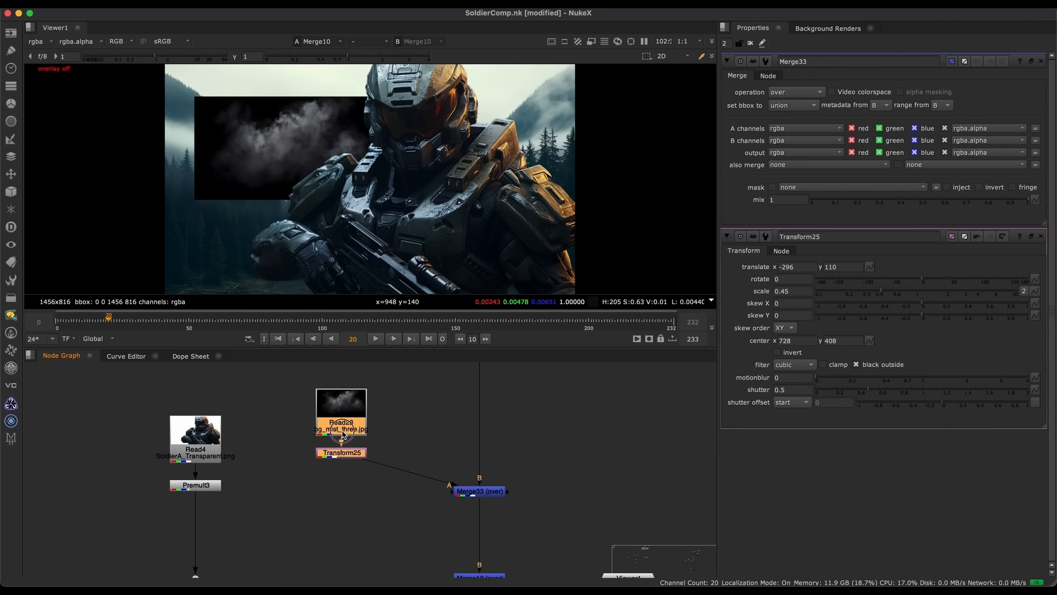
pyautogui.moveTo(386, 484); pyautogui.dragTo(439, 441, button='middle')
pyautogui.press('t')
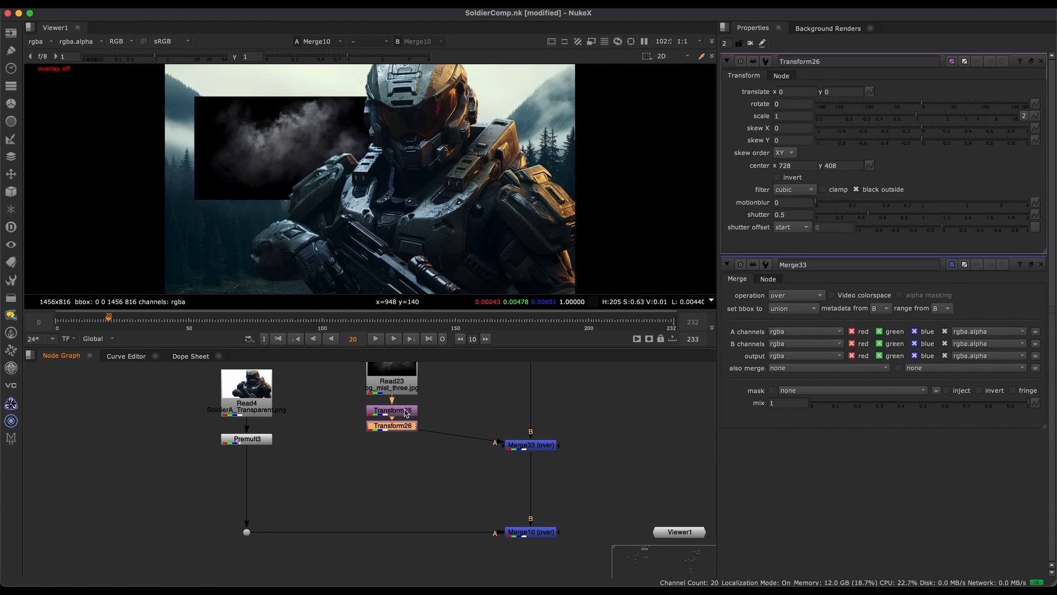
pyautogui.scroll(2, 409, 423)
pyautogui.moveTo(409, 424); pyautogui.dragTo(408, 435)
pyautogui.scroll(-2, 458, 422)
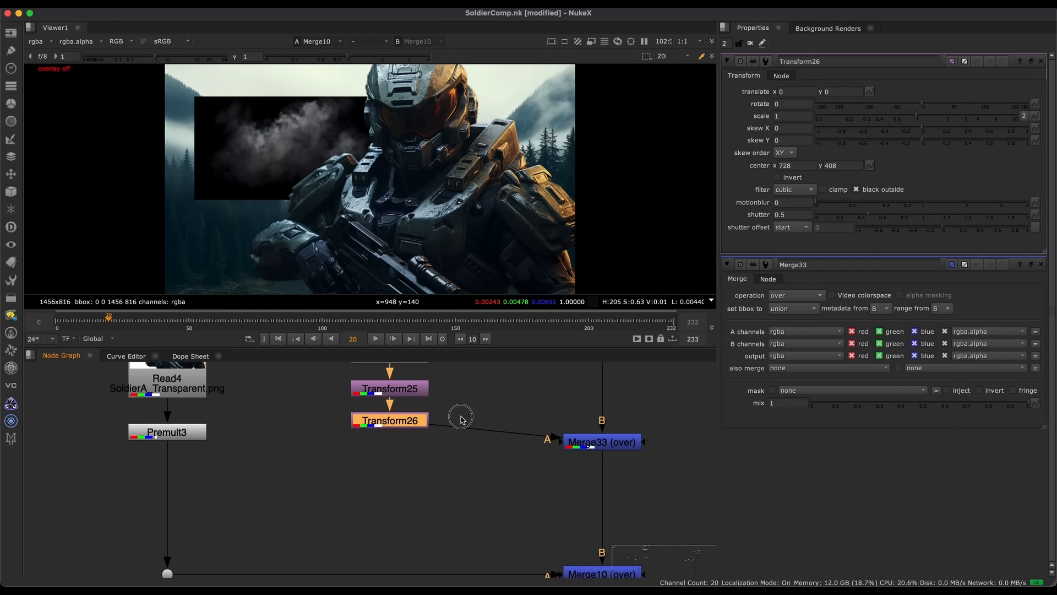
pyautogui.click(1042, 265)
# Clone Transform26 and move the clone below the original node
pyautogui.scroll(2, 441, 430)
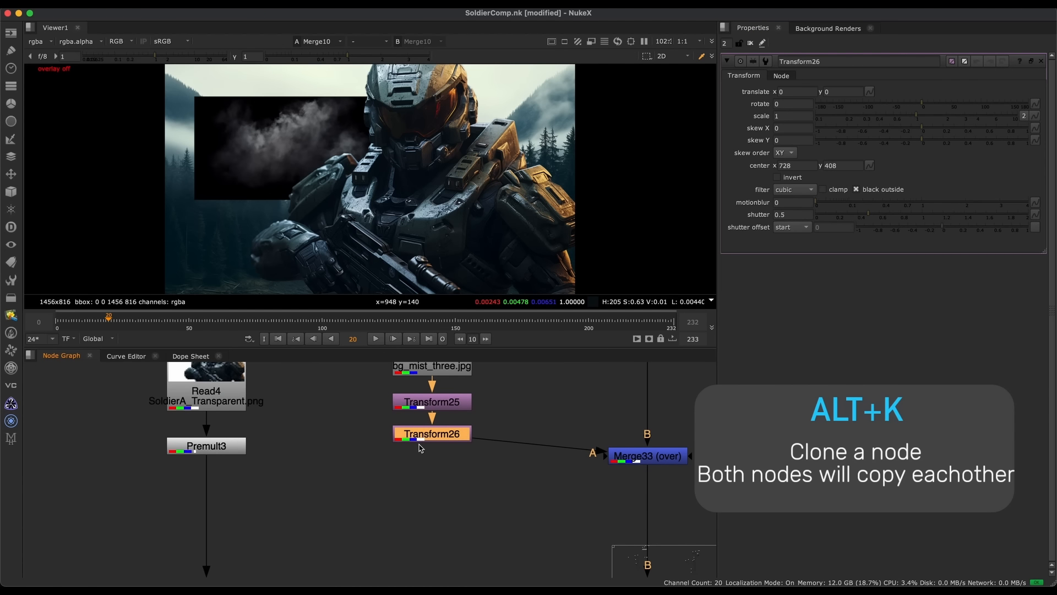
pyautogui.moveTo(457, 454); pyautogui.dragTo(430, 441, button='middle')
pyautogui.hotkey('alt', 'k')
pyautogui.scroll(-2, 476, 417)
pyautogui.moveTo(510, 435)
pyautogui.mouseDown(button='middle')
pyautogui.moveTo(521, 420)
pyautogui.moveTo(566, 416)
pyautogui.mouseUp(button='middle')
pyautogui.moveTo(590, 434)
pyautogui.mouseDown()
pyautogui.moveTo(505, 438)
pyautogui.moveTo(448, 458)
pyautogui.mouseUp()
pyautogui.moveTo(472, 459); pyautogui.dragTo(407, 478, button='middle')
# Select the original Transform26 and its clone in turn to examine how they are linked
pyautogui.click(427, 467)
pyautogui.scroll(3, 410, 456)
pyautogui.click(414, 404)
pyautogui.click(394, 486)
pyautogui.click(413, 406)
pyautogui.click(415, 478)
pyautogui.moveTo(431, 478); pyautogui.dragTo(432, 472, button='middle')
pyautogui.click(432, 471)
pyautogui.scroll(-3, 465, 500)
# Insert the cloned Transform26 below Premult3 in the soldier branch and select each of the two linked nodes in turn
pyautogui.moveTo(430, 487); pyautogui.dragTo(311, 492)
pyautogui.click(337, 481)
pyautogui.click(325, 493)
pyautogui.scroll(2, 409, 515)
pyautogui.click(468, 439)
pyautogui.click(461, 430)
pyautogui.click(310, 483)
pyautogui.click(452, 429)
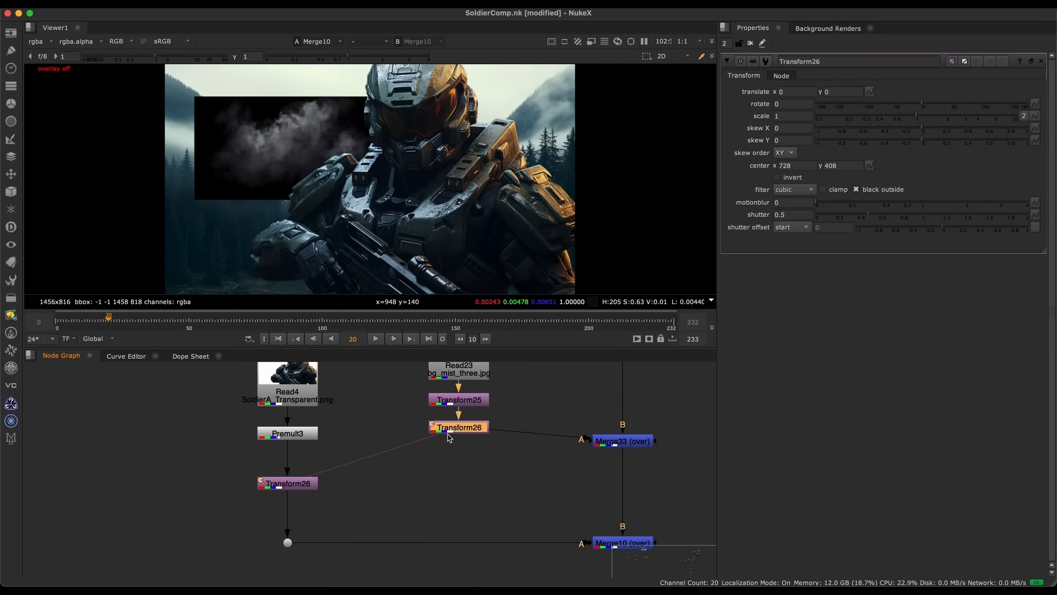
pyautogui.click(308, 484)
pyautogui.moveTo(416, 460); pyautogui.dragTo(333, 470, button='middle')
pyautogui.click(379, 437)
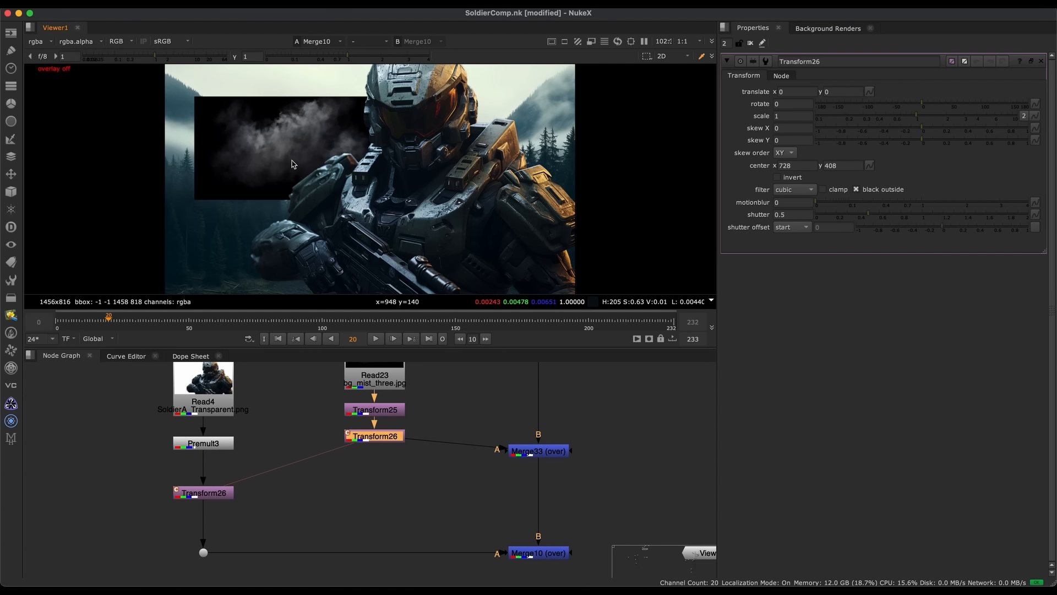
# Turn the viewer overlay back on and open Transform25's properties
pyautogui.click(394, 421)
pyautogui.click(384, 440)
pyautogui.press('o')
pyautogui.click(397, 410)
pyautogui.doubleClick(400, 410)
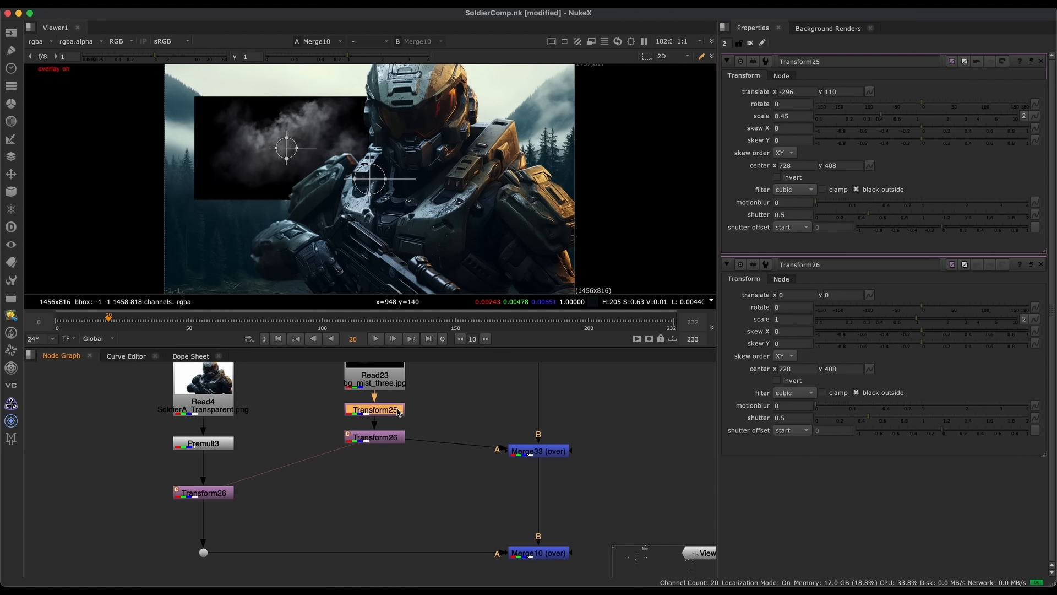
# Show only Transform26's properties and try shifting the mist and soldier together with it, undoing the move
pyautogui.doubleClick(398, 438)
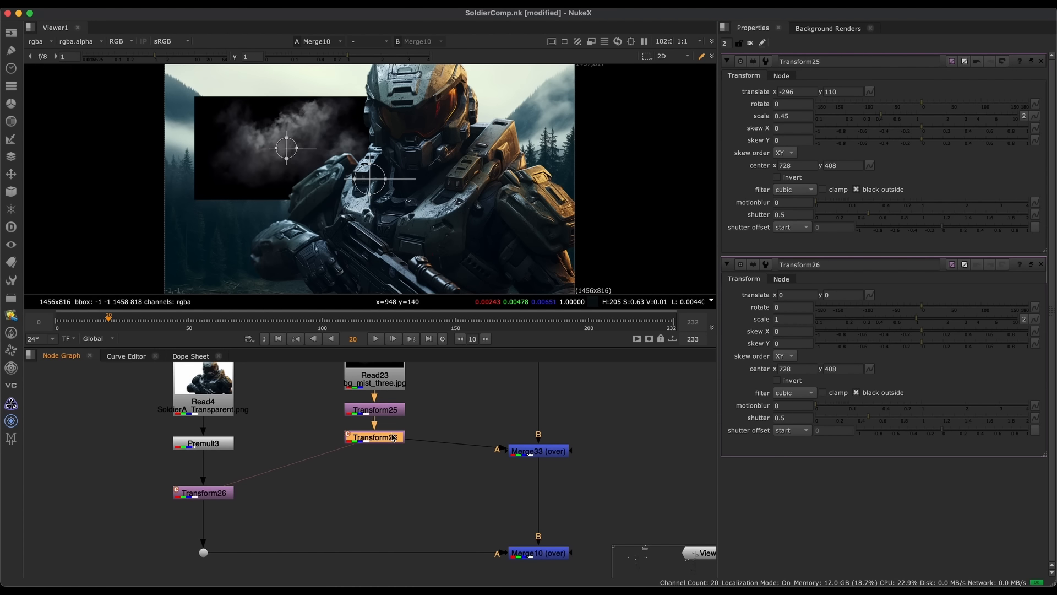
pyautogui.moveTo(394, 439); pyautogui.dragTo(394, 435)
pyautogui.doubleClick(820, 63)
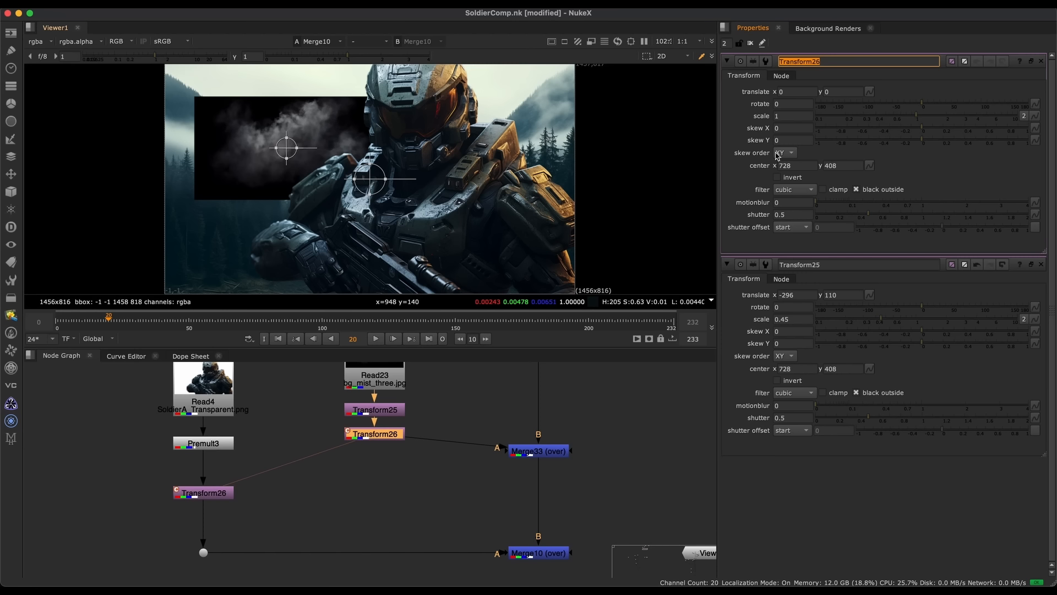
pyautogui.click(1040, 264)
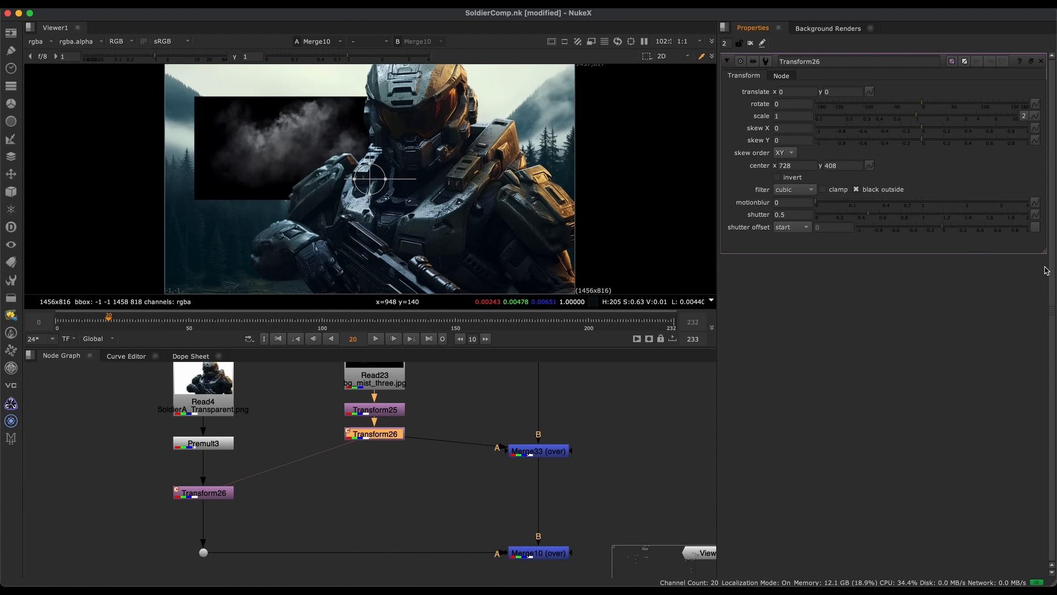
pyautogui.moveTo(404, 164); pyautogui.dragTo(352, 188)
pyautogui.hotkey('ctrl', 'z')
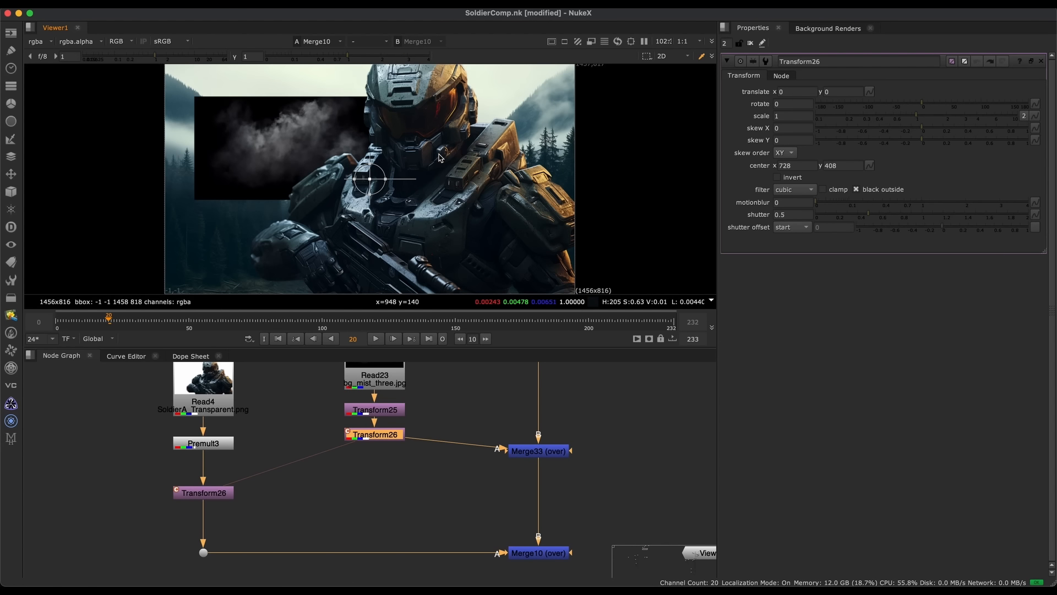
# Delete both cloned Transform26 nodes from the mist and soldier branches
pyautogui.moveTo(429, 416); pyautogui.dragTo(399, 438)
pyautogui.moveTo(286, 479); pyautogui.dragTo(370, 444, button='middle')
pyautogui.keyDown('shift'); pyautogui.moveTo(340, 431); pyautogui.dragTo(309, 460); pyautogui.keyUp('shift')
pyautogui.moveTo(381, 458)
pyautogui.mouseDown(button='middle')
pyautogui.moveTo(303, 475)
pyautogui.moveTo(312, 498)
pyautogui.mouseUp(button='middle')
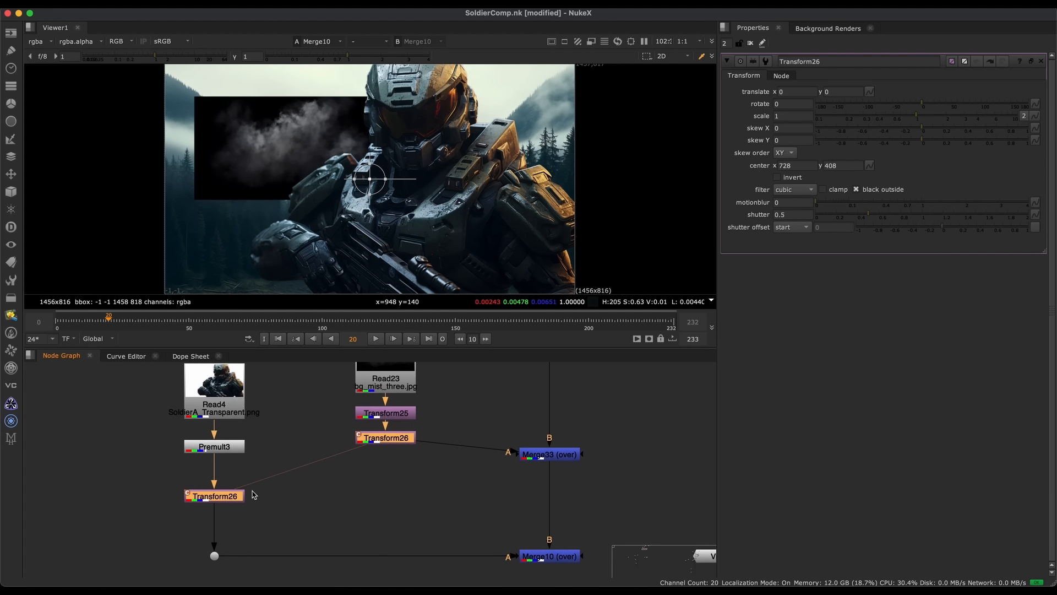
pyautogui.scroll(-3, 341, 479)
pyautogui.press('Delete')
# Duplicate the Read23, Transform25 and Merge33 nodes and insert the copied Merge into the soldier branch below Premult3
pyautogui.moveTo(583, 360); pyautogui.dragTo(330, 507)
pyautogui.moveTo(220, 483); pyautogui.dragTo(302, 449, button='middle')
pyautogui.press('super+c')
pyautogui.press('super+v')
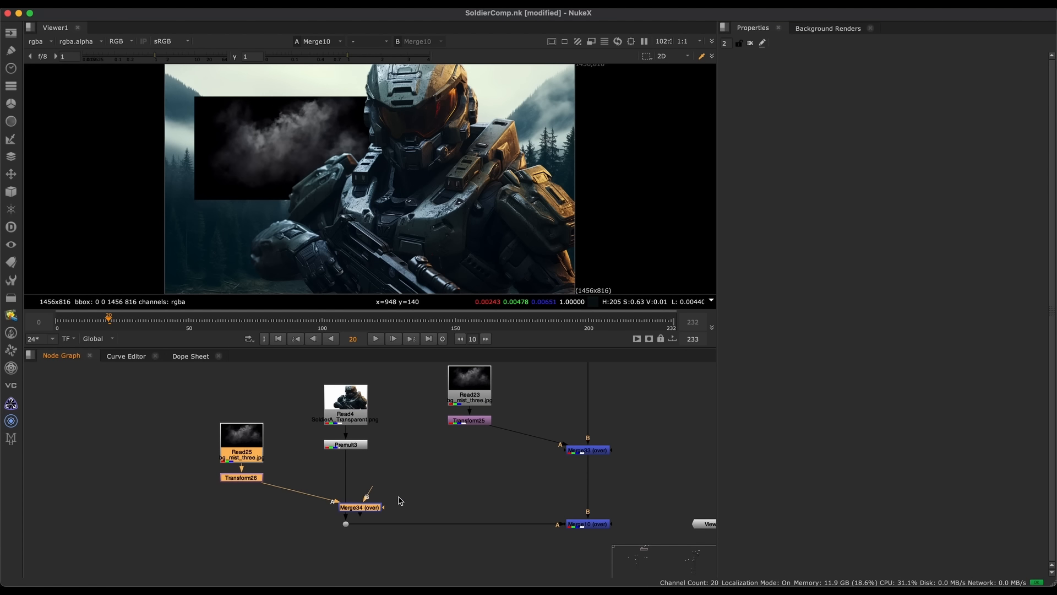
pyautogui.moveTo(366, 498); pyautogui.dragTo(358, 480)
# Delete the original mist branch of Read23, Transform25 and Merge33 from the background pipe
pyautogui.scroll(-2, 416, 453)
pyautogui.moveTo(581, 365); pyautogui.dragTo(438, 448)
pyautogui.press('Delete')
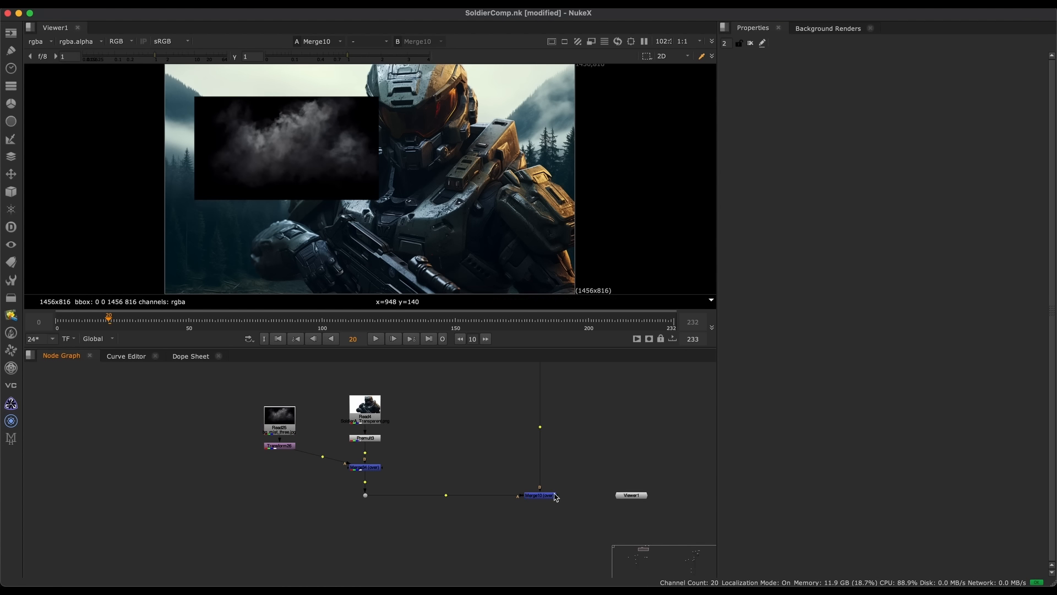
# Add a Transform node directly below Merge34 in the soldier branch
pyautogui.scroll(2, 386, 470)
pyautogui.click(376, 462)
pyautogui.scroll(2, 375, 469)
pyautogui.press('t')
pyautogui.click(374, 469)
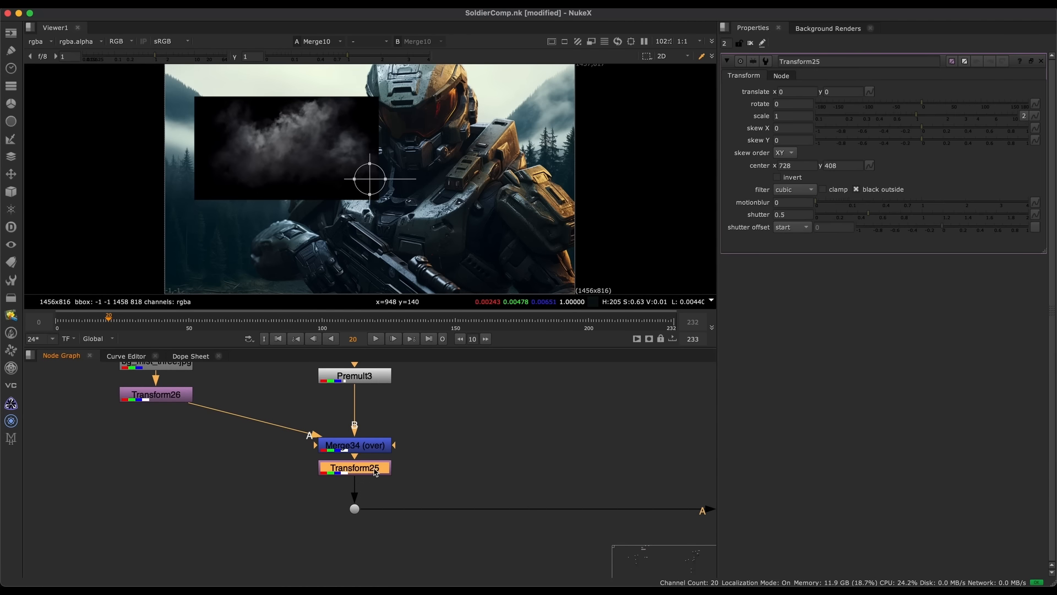
# Try moving the combined mist and soldier with the Transform below Merge34, and undo the move
pyautogui.moveTo(370, 179); pyautogui.dragTo(398, 217)
pyautogui.hotkey('ctrl', 'z')
pyautogui.scroll(-6, 337, 465)
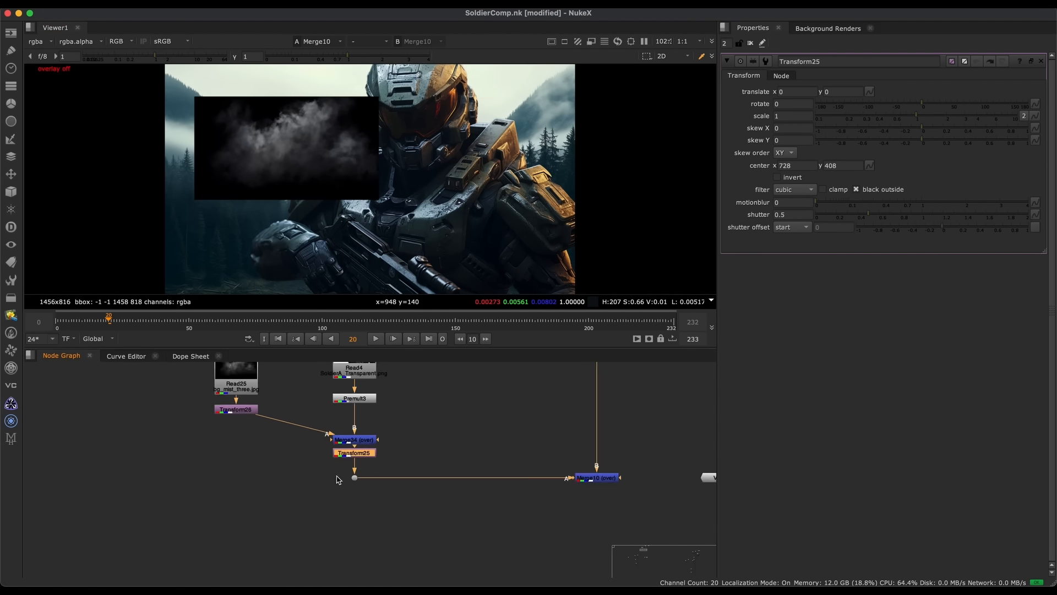
pyautogui.moveTo(337, 465); pyautogui.dragTo(306, 540, button='middle')
pyautogui.moveTo(559, 401); pyautogui.dragTo(441, 524)
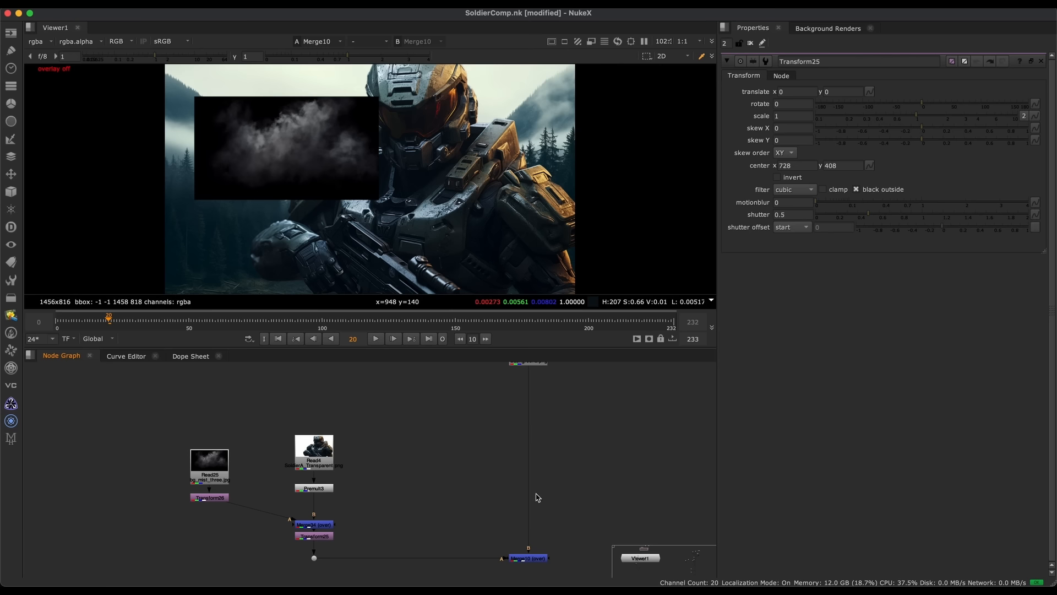
pyautogui.moveTo(263, 432); pyautogui.dragTo(196, 523)
pyautogui.moveTo(416, 510); pyautogui.dragTo(391, 470, button='middle')
pyautogui.moveTo(441, 386); pyautogui.dragTo(487, 432, button='middle')
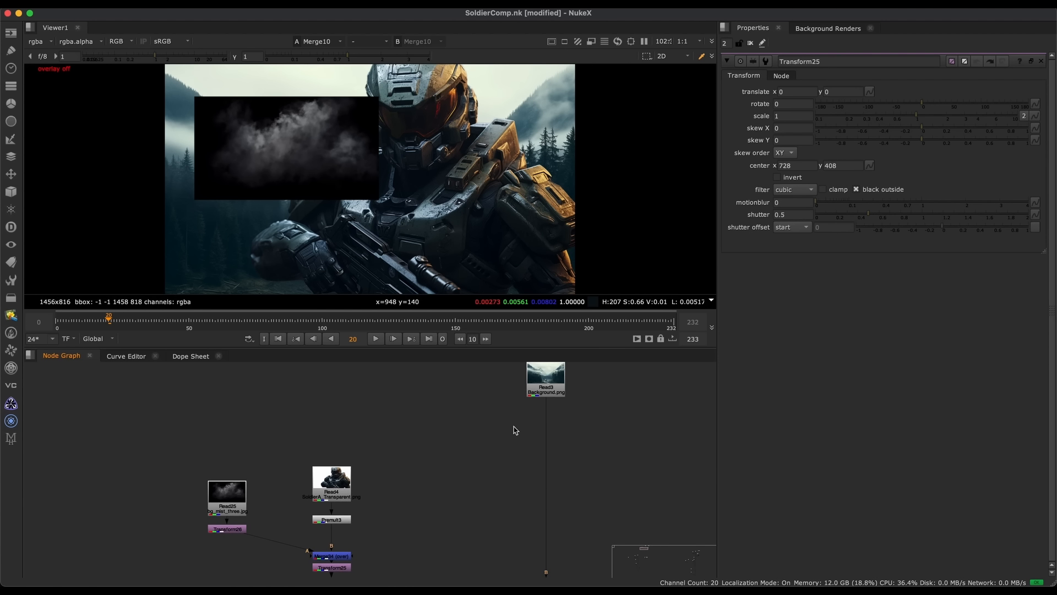
pyautogui.moveTo(371, 468); pyautogui.dragTo(401, 408, button='middle')
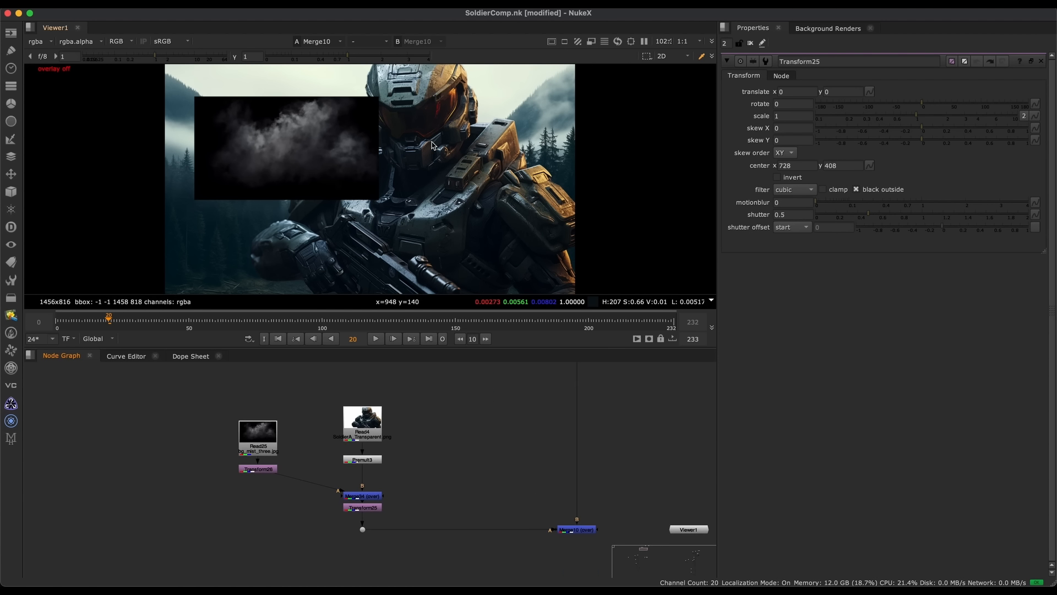
# Delete the mist Read25, Transform26, Merge34 and Transform25 nodes from the soldier branch
pyautogui.moveTo(303, 401); pyautogui.dragTo(250, 475)
pyautogui.scroll(2, 293, 480)
pyautogui.moveTo(334, 470)
pyautogui.mouseDown(button='middle')
pyautogui.moveTo(272, 480)
pyautogui.moveTo(343, 484)
pyautogui.mouseUp(button='middle')
pyautogui.keyDown('shift'); pyautogui.click(337, 526); pyautogui.keyUp('shift')
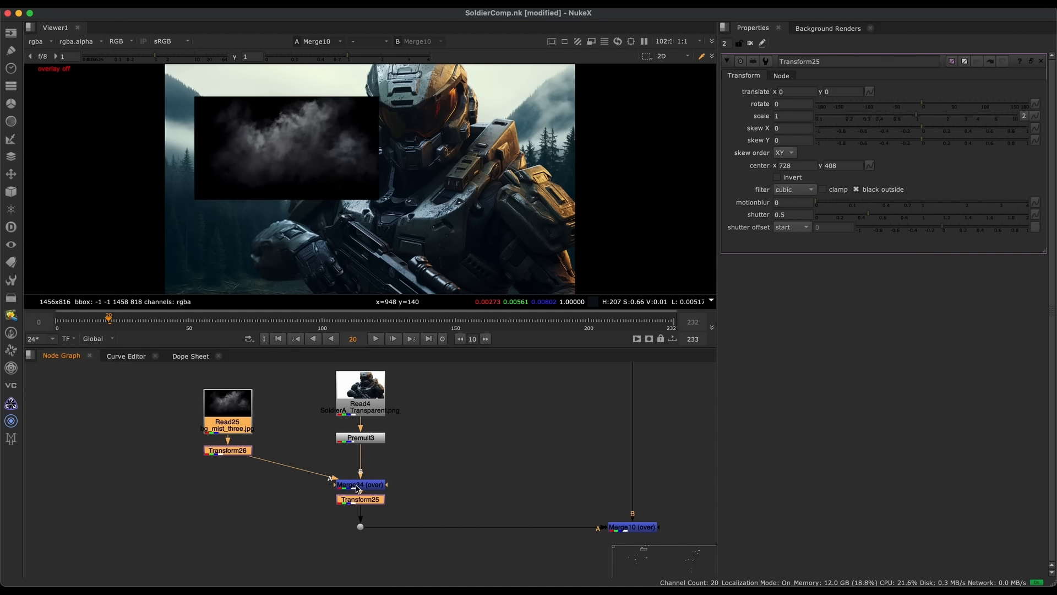
pyautogui.click(368, 499)
pyautogui.moveTo(317, 498); pyautogui.dragTo(220, 508, button='middle')
pyautogui.press('Delete')
pyautogui.scroll(-3, 370, 490)
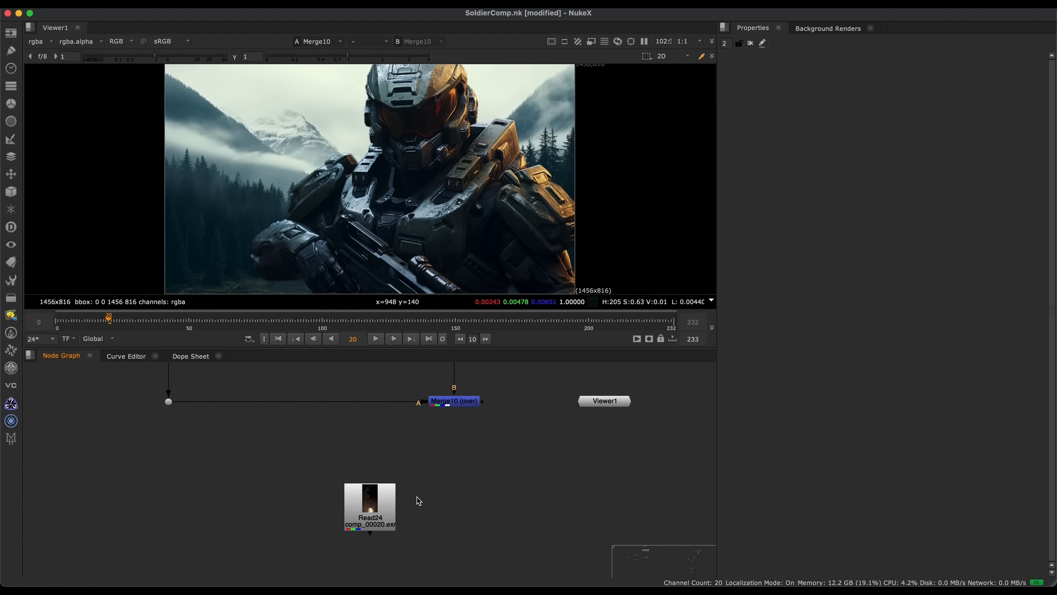
# View the Read24 ember footage comp_00020.exr on its own in the viewer
pyautogui.moveTo(384, 508)
pyautogui.mouseDown()
pyautogui.moveTo(383, 481)
pyautogui.moveTo(383, 515)
pyautogui.mouseUp()
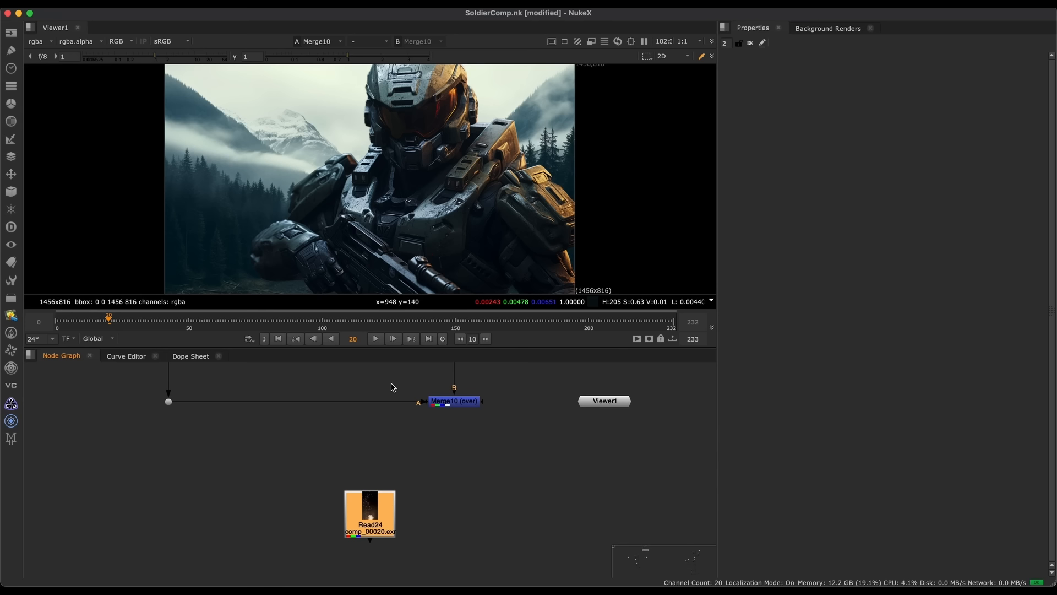
pyautogui.moveTo(388, 379); pyautogui.dragTo(456, 542, button='middle')
pyautogui.scroll(3, 275, 460)
pyautogui.moveTo(276, 460); pyautogui.dragTo(109, 535)
pyautogui.moveTo(276, 459); pyautogui.dragTo(220, 366, button='middle')
pyautogui.scroll(-2, 221, 366)
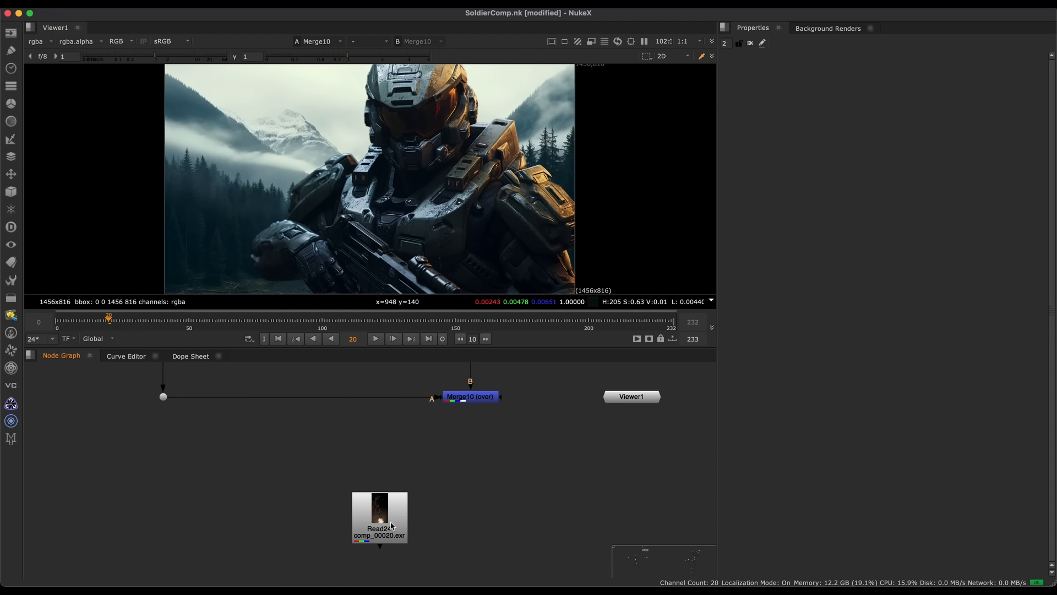
pyautogui.scroll(3, 386, 510)
pyautogui.click(380, 500)
pyautogui.press('1')
pyautogui.click(435, 407)
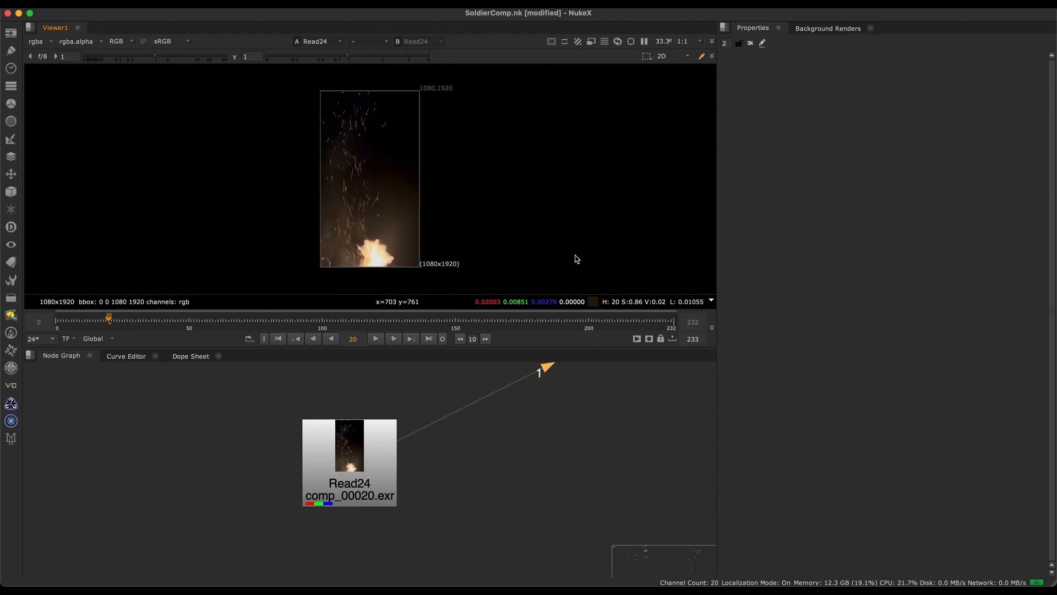
pyautogui.scroll(1, 446, 273)
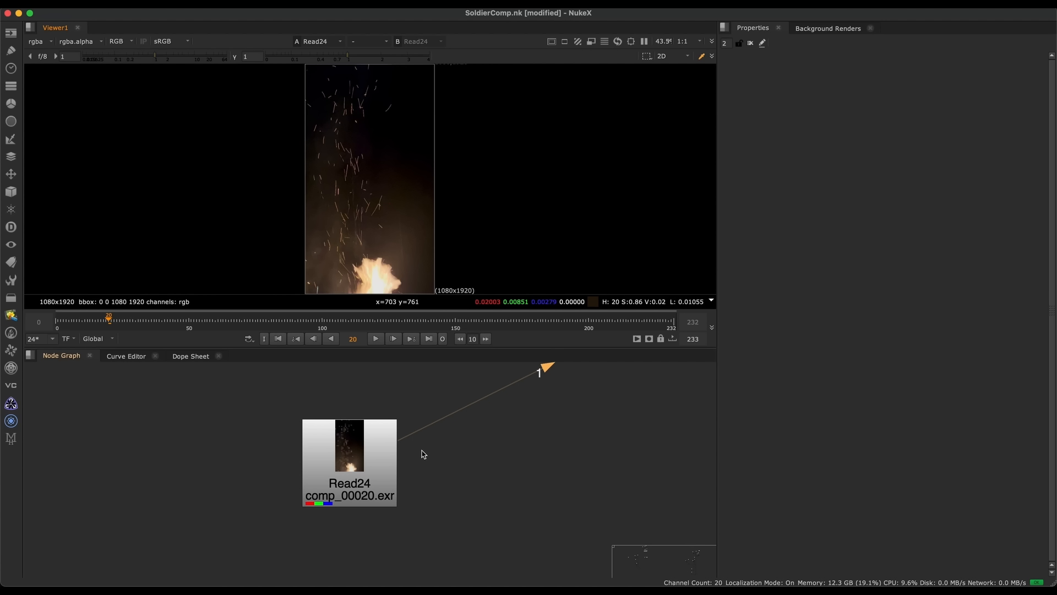
# Compare the Merge10 soldier composite with the Read24 ember footage in the viewer
pyautogui.scroll(-5, 412, 460)
pyautogui.moveTo(550, 406); pyautogui.dragTo(462, 462)
pyautogui.moveTo(479, 520); pyautogui.dragTo(467, 503, button='middle')
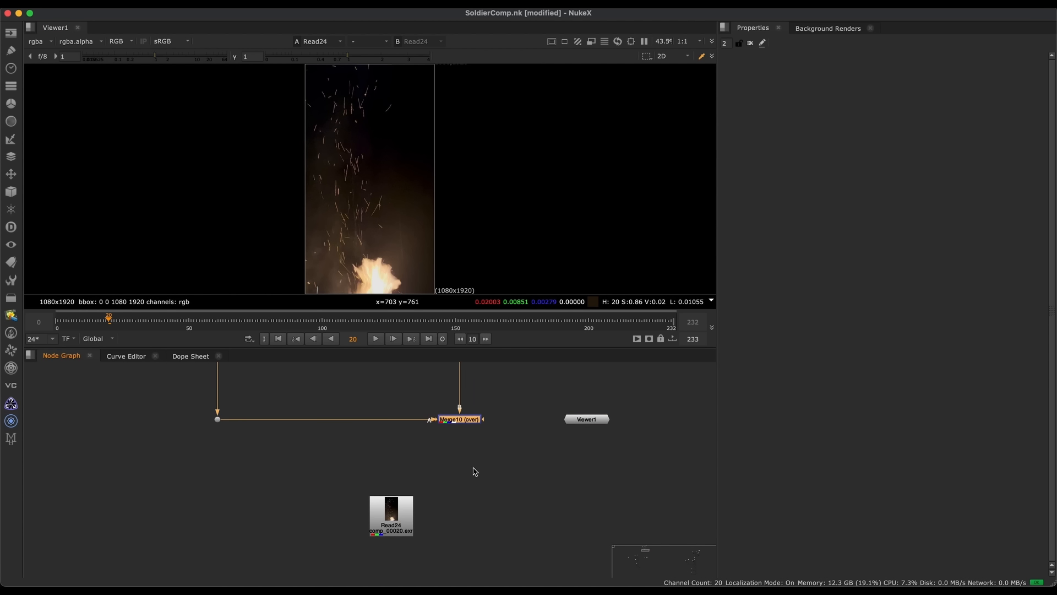
pyautogui.moveTo(419, 457); pyautogui.dragTo(430, 419, button='middle')
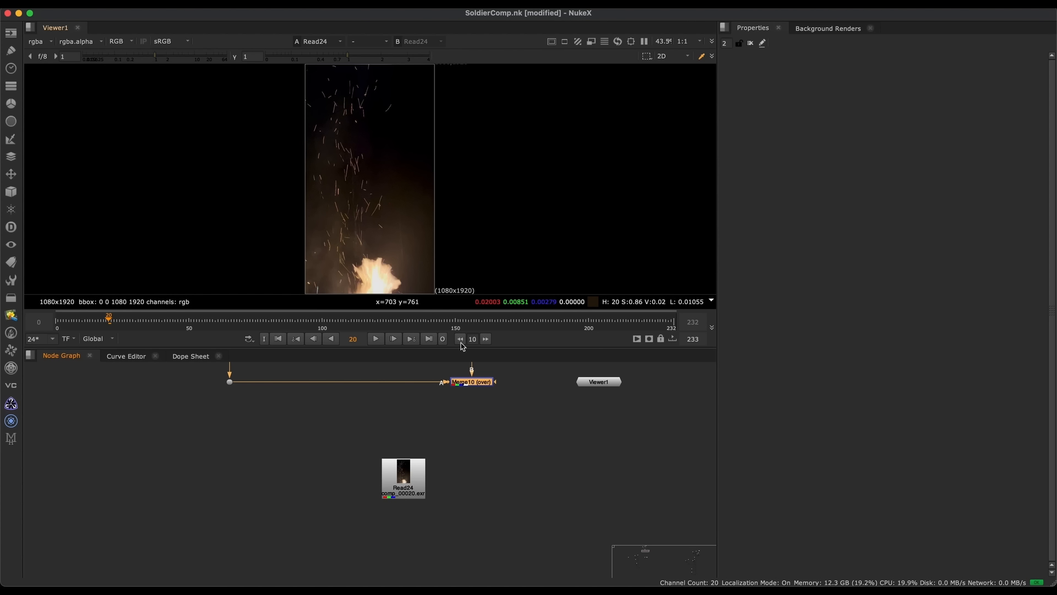
pyautogui.press('2')
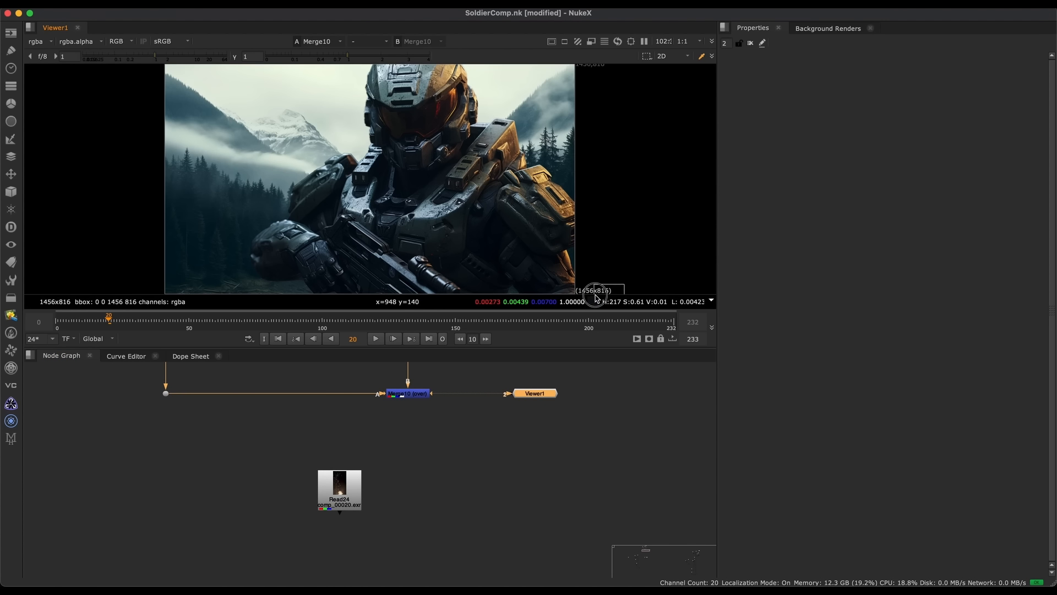
pyautogui.press('1')
pyautogui.click(354, 485)
pyautogui.press('f')
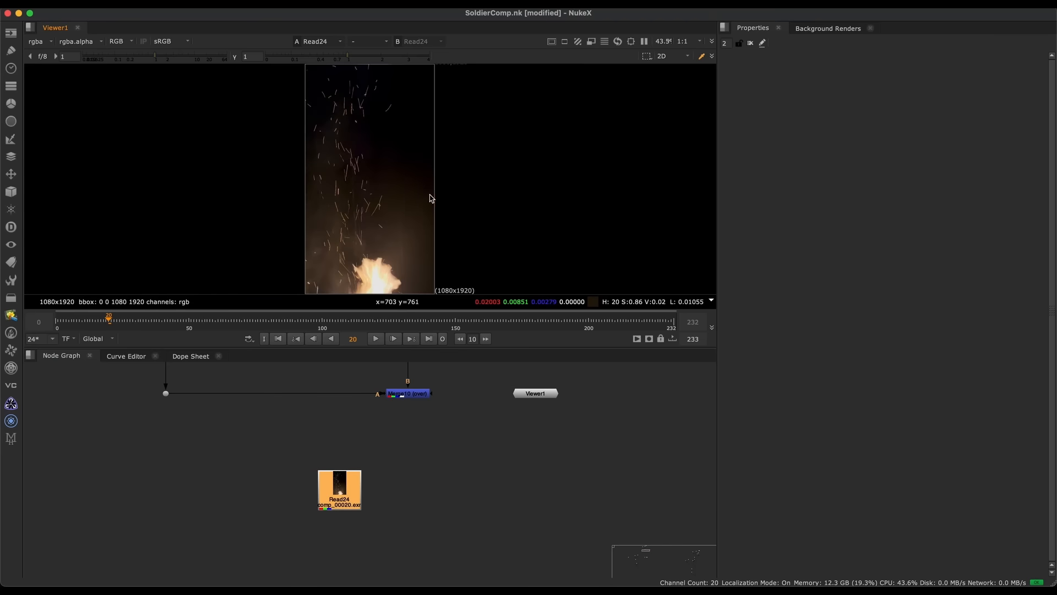
# Merge the Read24 ember footage over the soldier composite with a new Merge node and view the result
pyautogui.moveTo(371, 514); pyautogui.dragTo(355, 532, button='middle')
pyautogui.press('m')
pyautogui.moveTo(384, 493); pyautogui.dragTo(389, 549)
pyautogui.scroll(6, 315, 551)
pyautogui.moveTo(334, 491); pyautogui.dragTo(299, 444)
pyautogui.press('f')
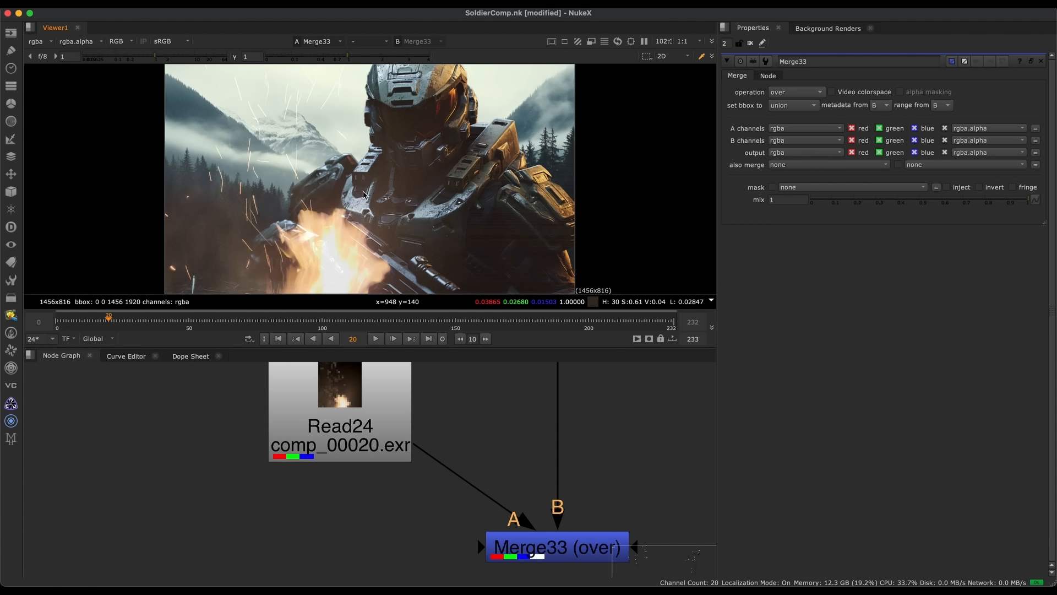
pyautogui.scroll(-3, 354, 491)
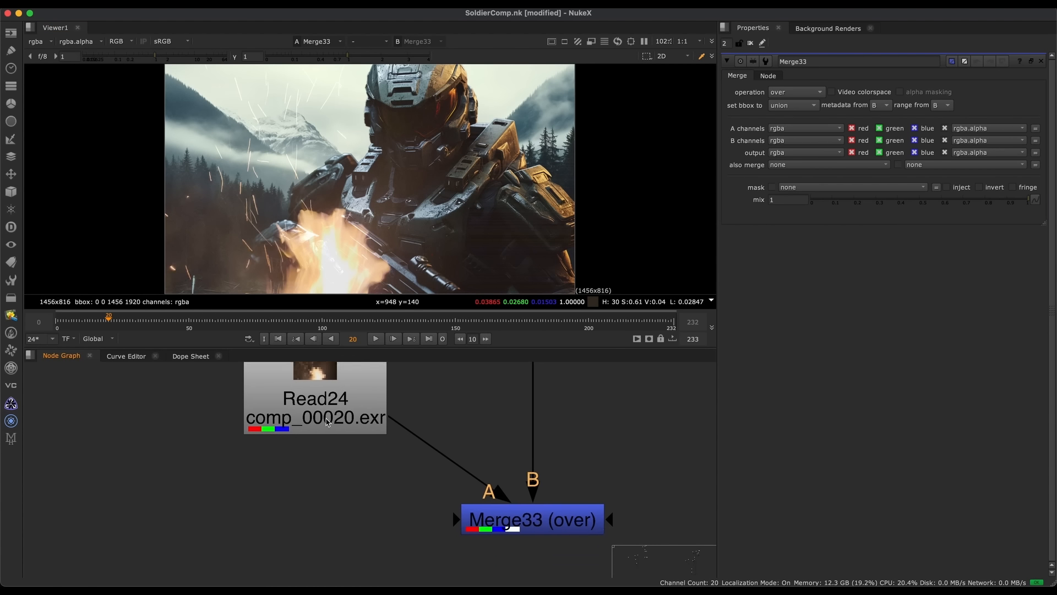
# Add a Transform node between Read24 and the new Merge node
pyautogui.click(292, 440)
pyautogui.press('t')
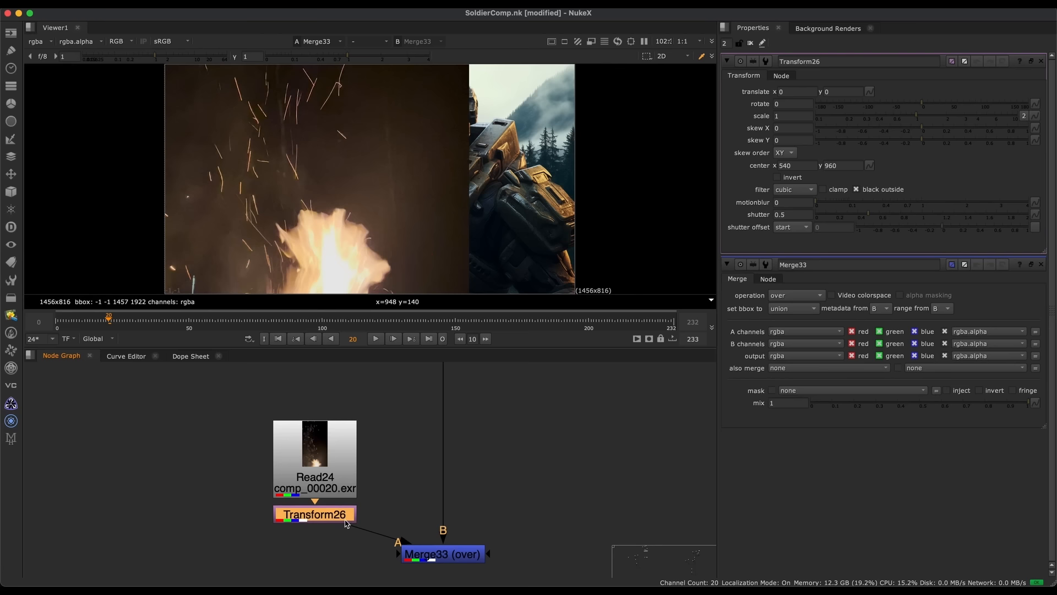
pyautogui.click(303, 517)
pyautogui.moveTo(302, 518); pyautogui.dragTo(316, 521)
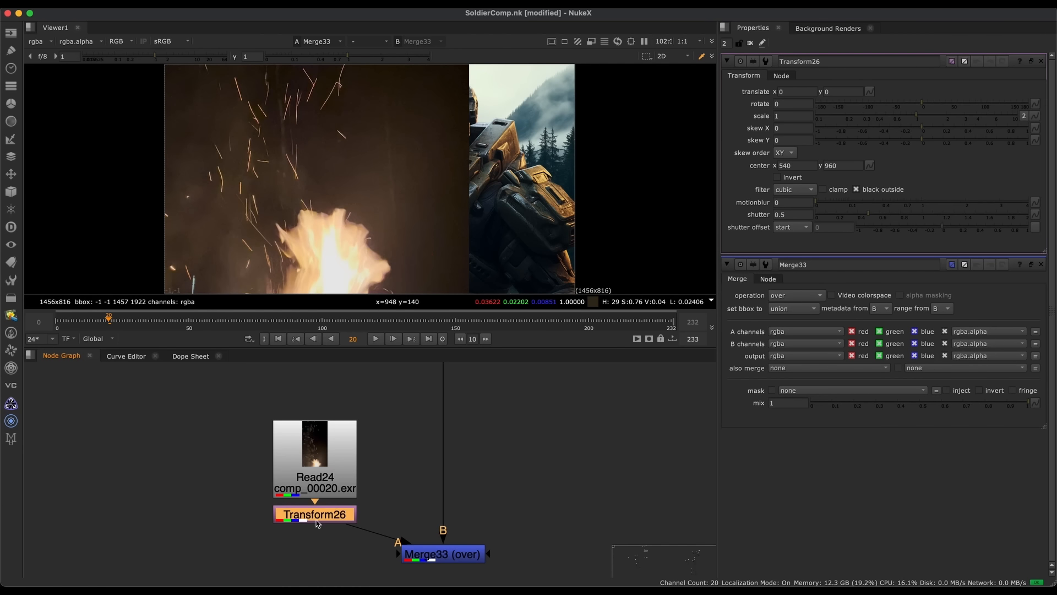
pyautogui.scroll(-4, 408, 208)
pyautogui.scroll(4, 408, 208)
# Inspect the ember footage's extent beyond the soldier frame in the enlarged viewer
pyautogui.press('space')
pyautogui.moveTo(857, 507); pyautogui.dragTo(807, 420, button='middle')
pyautogui.moveTo(961, 413); pyautogui.dragTo(859, 447)
pyautogui.press('f')
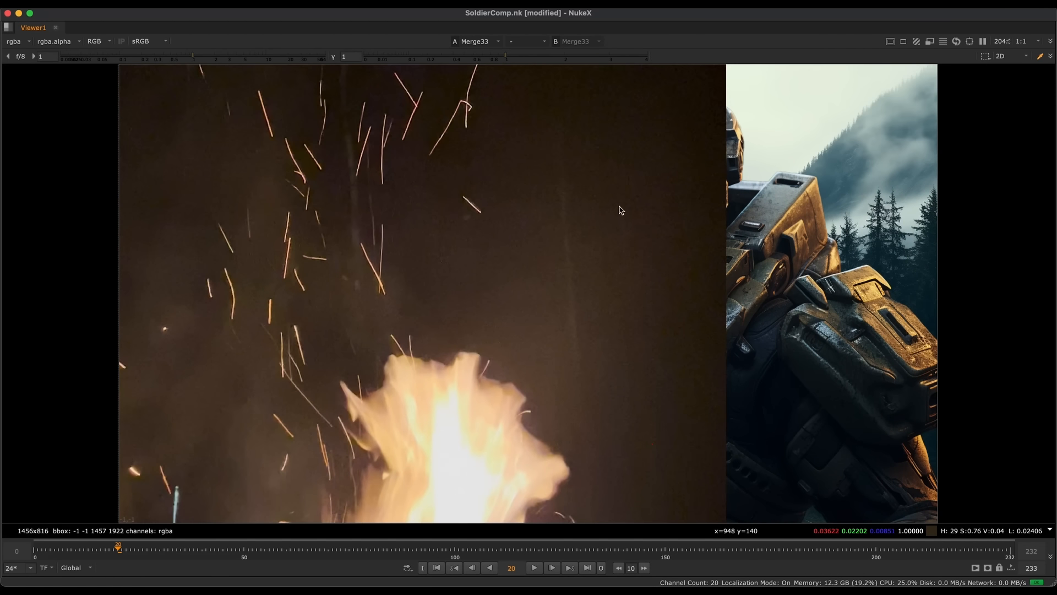
pyautogui.scroll(-6, 474, 137)
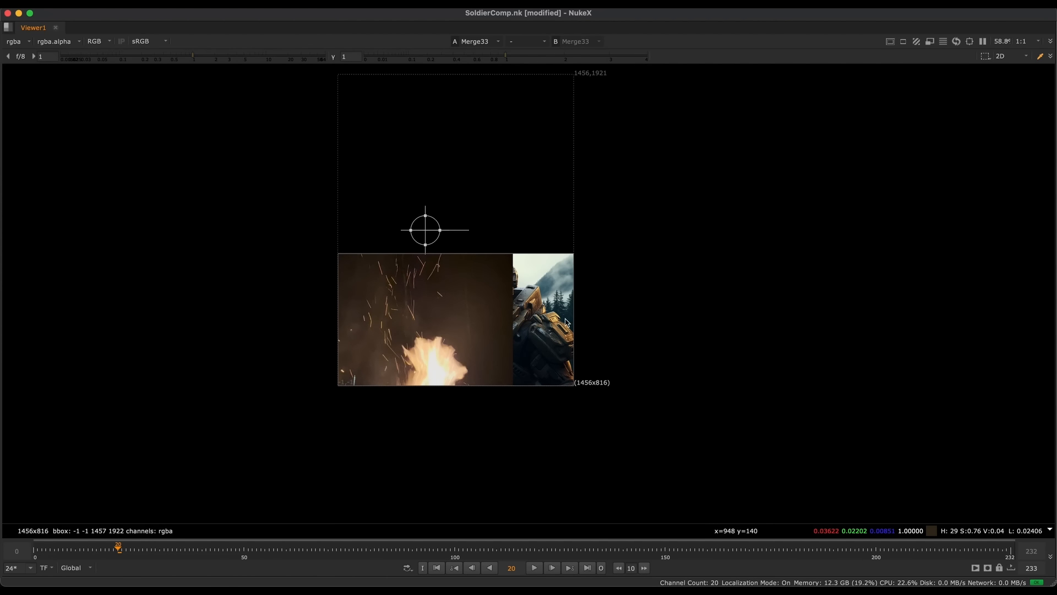
pyautogui.press('f')
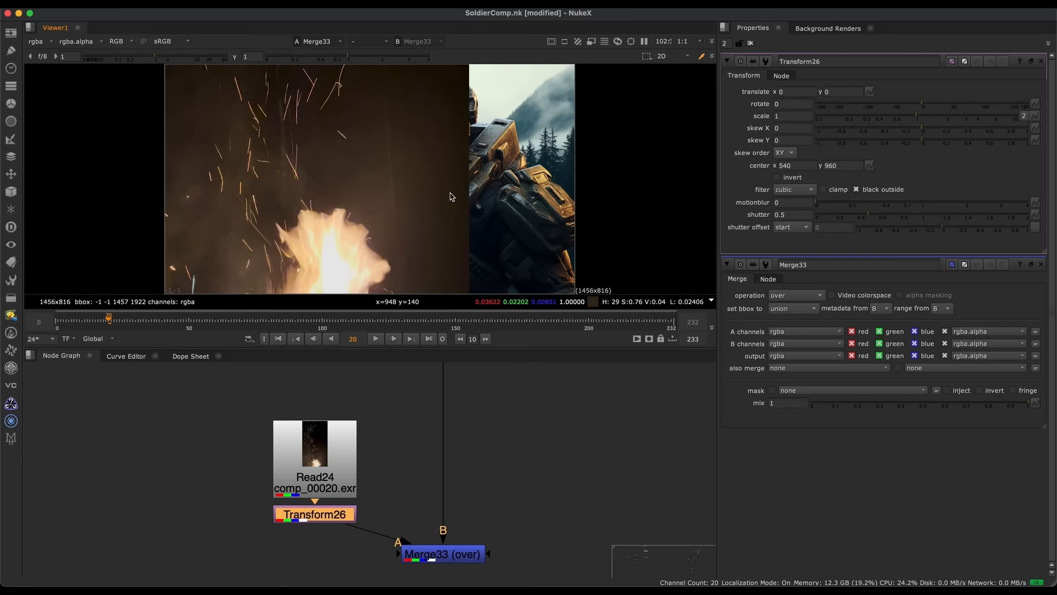
# Scale the ember footage to 0.305, move it to translate x -220, y -561, and hide the viewer overlay
pyautogui.press('space')
pyautogui.moveTo(904, 121); pyautogui.dragTo(864, 119)
pyautogui.scroll(-4, 351, 186)
pyautogui.moveTo(336, 109); pyautogui.dragTo(273, 181)
pyautogui.scroll(4, 367, 186)
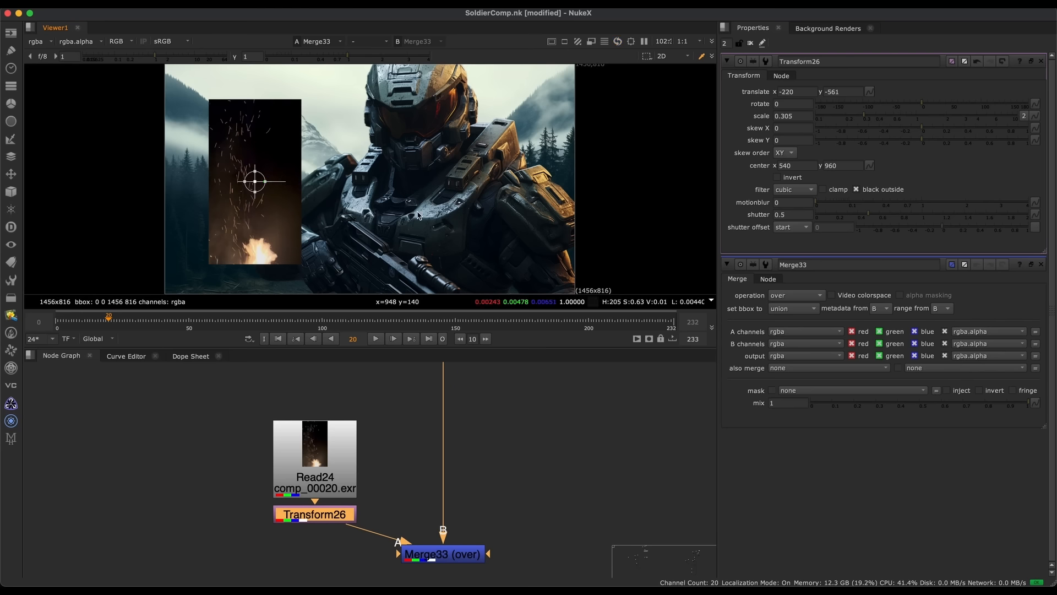
pyautogui.press('o')
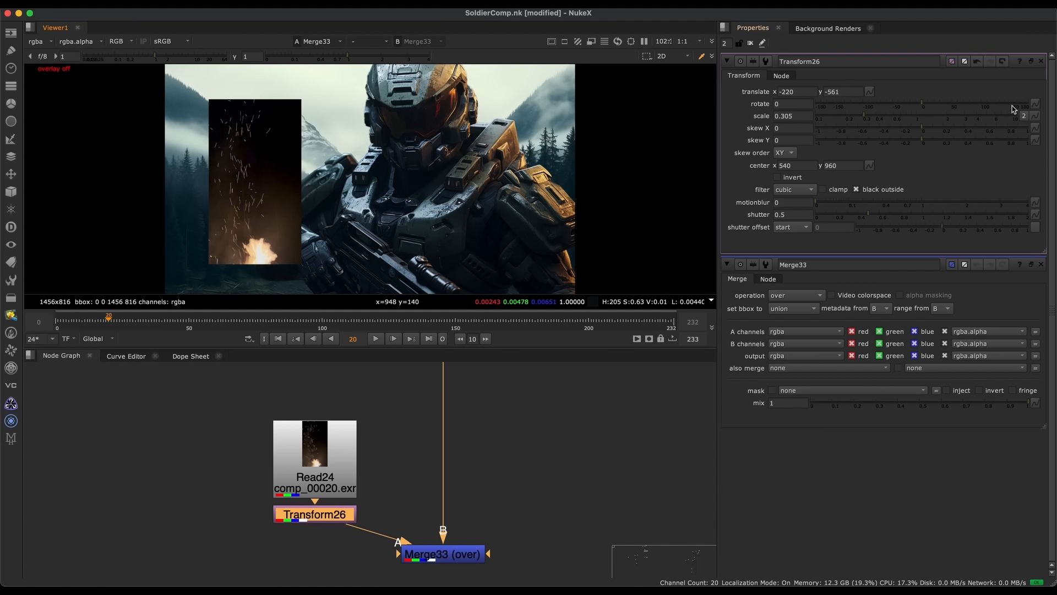
# Delete the Transform below Read24 and turn the viewer overlay back on to see the footage's bounding box
pyautogui.moveTo(412, 519)
pyautogui.mouseDown(button='middle')
pyautogui.moveTo(420, 493)
pyautogui.moveTo(421, 532)
pyautogui.mouseUp(button='middle')
pyautogui.press('Delete')
pyautogui.scroll(-3, 333, 243)
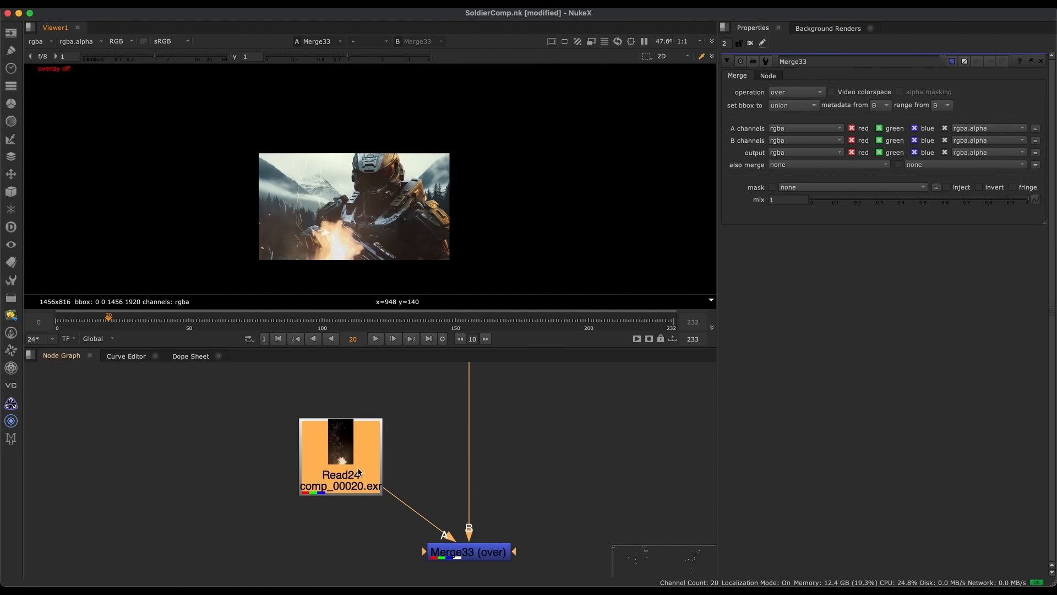
pyautogui.moveTo(489, 130); pyautogui.dragTo(278, 247)
pyautogui.press('o')
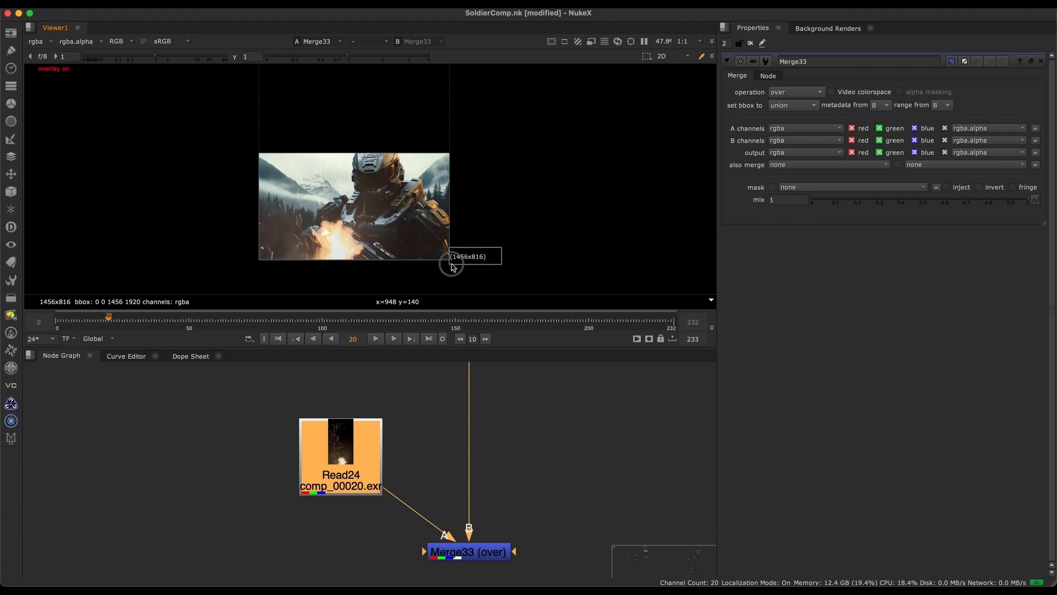
pyautogui.press('f')
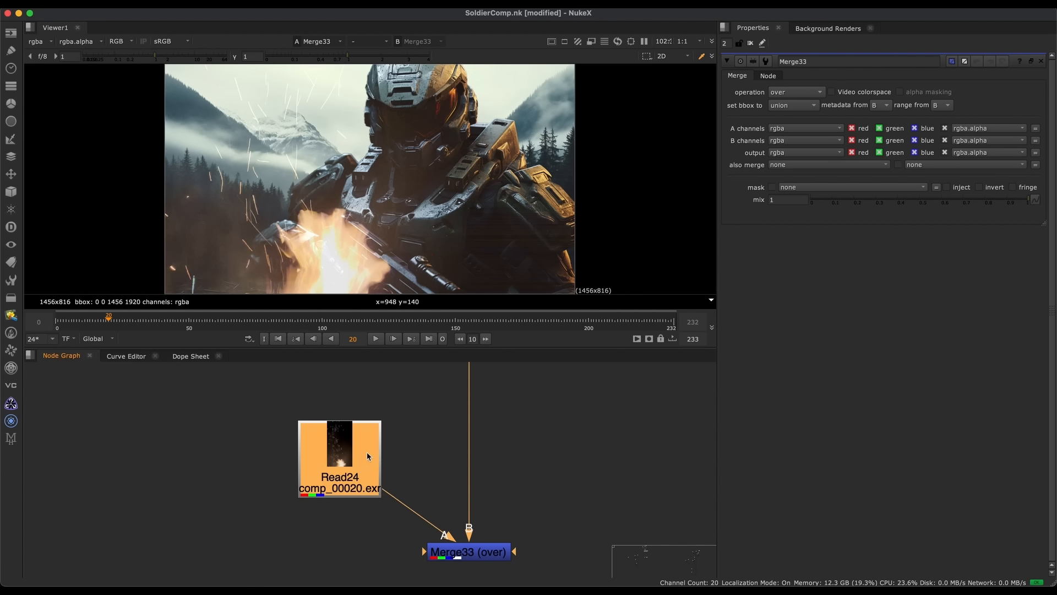
# Add a Reformat node between Read24 and Merge33
pyautogui.press('Tab')
pyautogui.write('reformat')
pyautogui.press('Return')
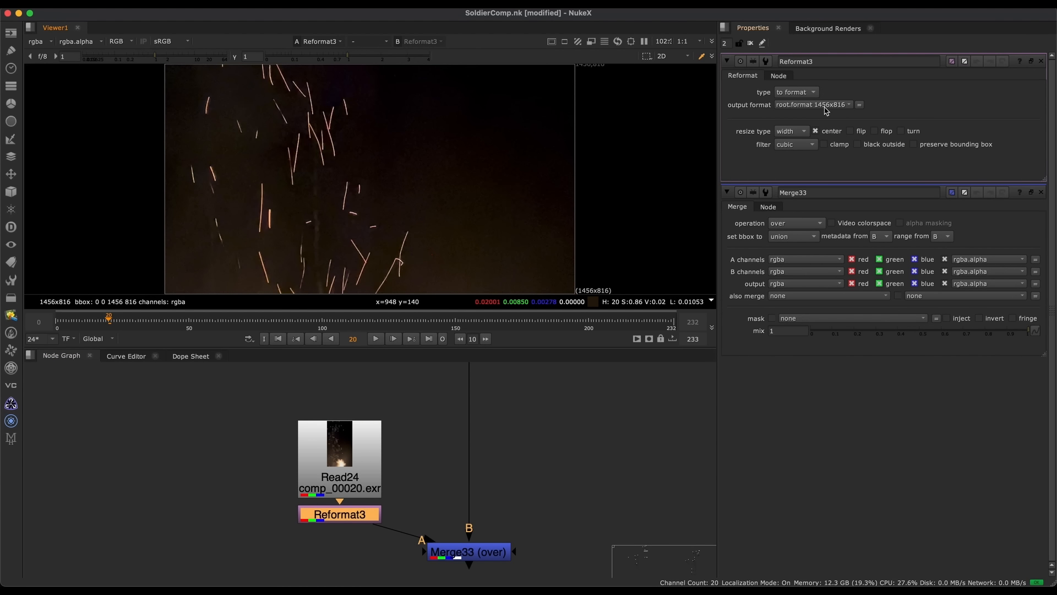
# Disable the Reformat node and check the full size format in the project settings, keeping 1456x816
pyautogui.press('d')
pyautogui.click(440, 479)
pyautogui.moveTo(569, 464); pyautogui.dragTo(515, 455, button='middle')
pyautogui.moveTo(546, 455); pyautogui.dragTo(537, 494)
pyautogui.press('s')
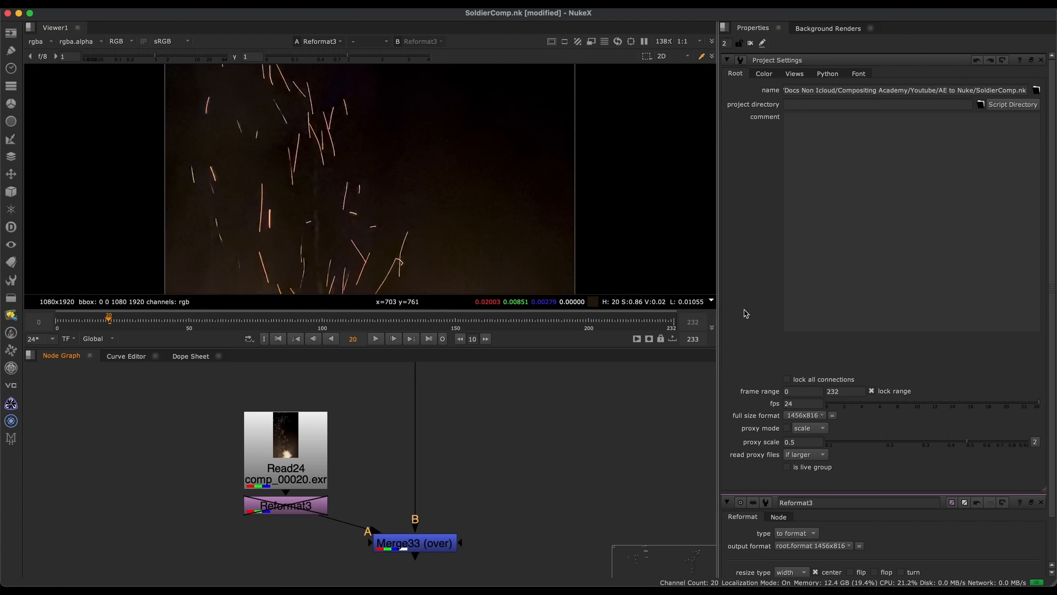
pyautogui.click(806, 417)
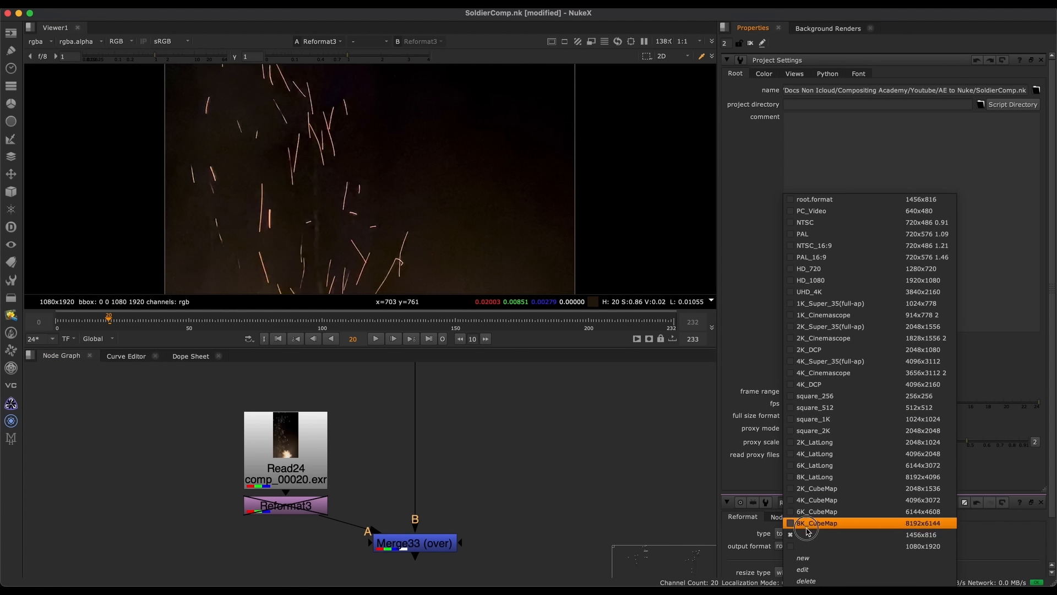
pyautogui.click(824, 539)
pyautogui.moveTo(385, 473); pyautogui.dragTo(443, 466, button='middle')
# Inspect the Reformat node's output format, space Read24 farther above it, and view Read24's unformatted footage
pyautogui.doubleClick(369, 499)
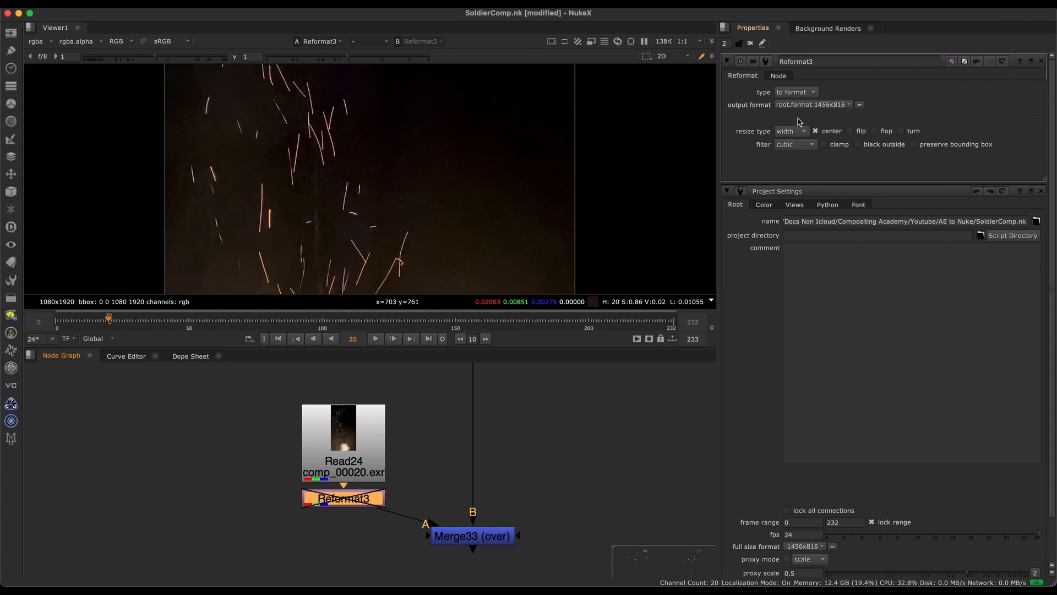
pyautogui.moveTo(354, 428); pyautogui.dragTo(347, 391)
pyautogui.click(820, 103)
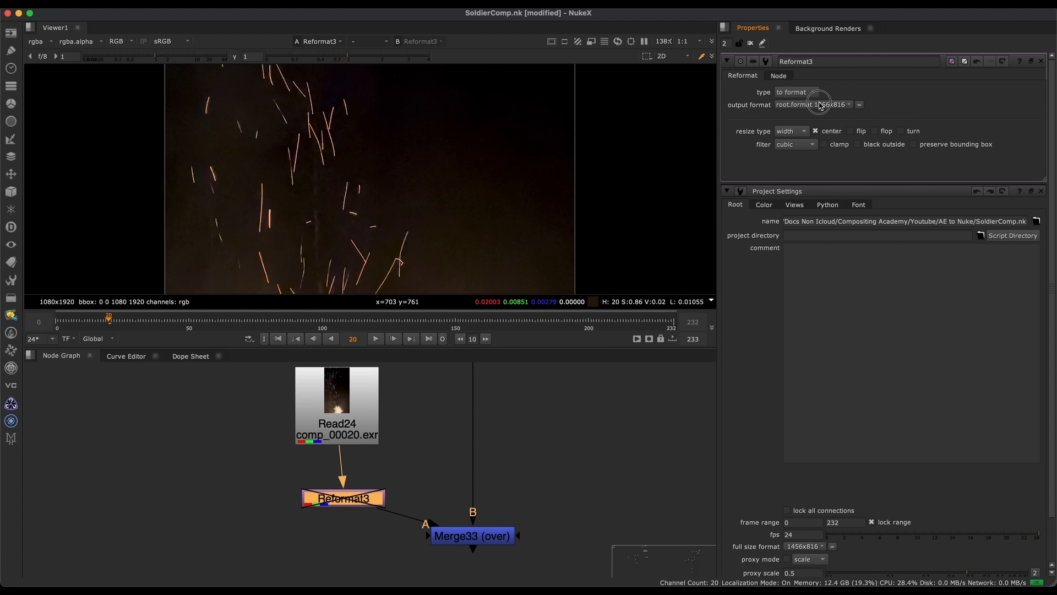
pyautogui.doubleClick(363, 424)
pyautogui.press('1')
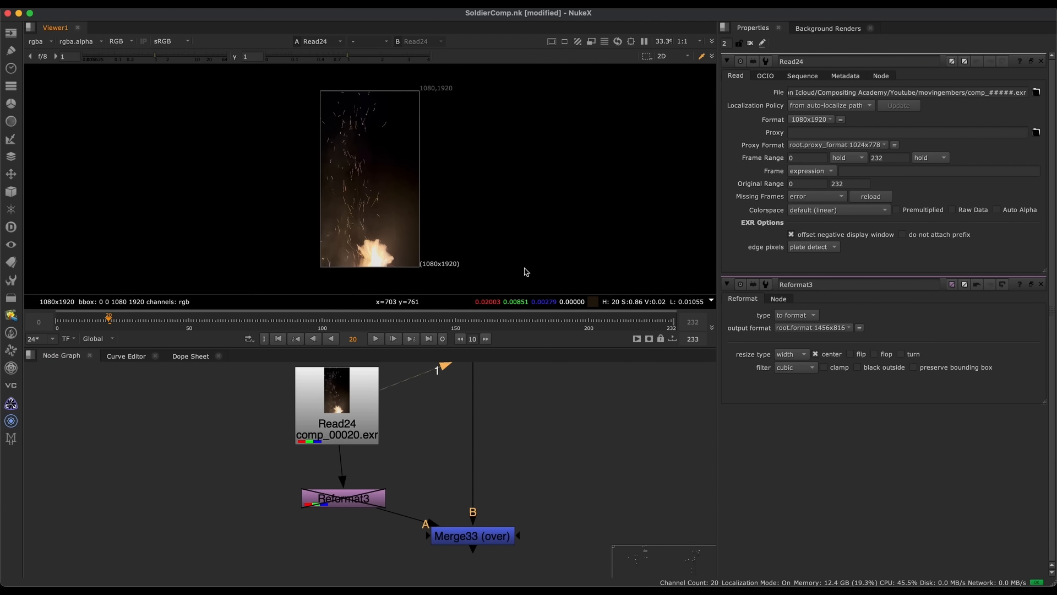
pyautogui.scroll(2, 457, 278)
# View the Reformat node's output, re-enable the node, and fit its frame in the viewer
pyautogui.doubleClick(375, 495)
pyautogui.press('1')
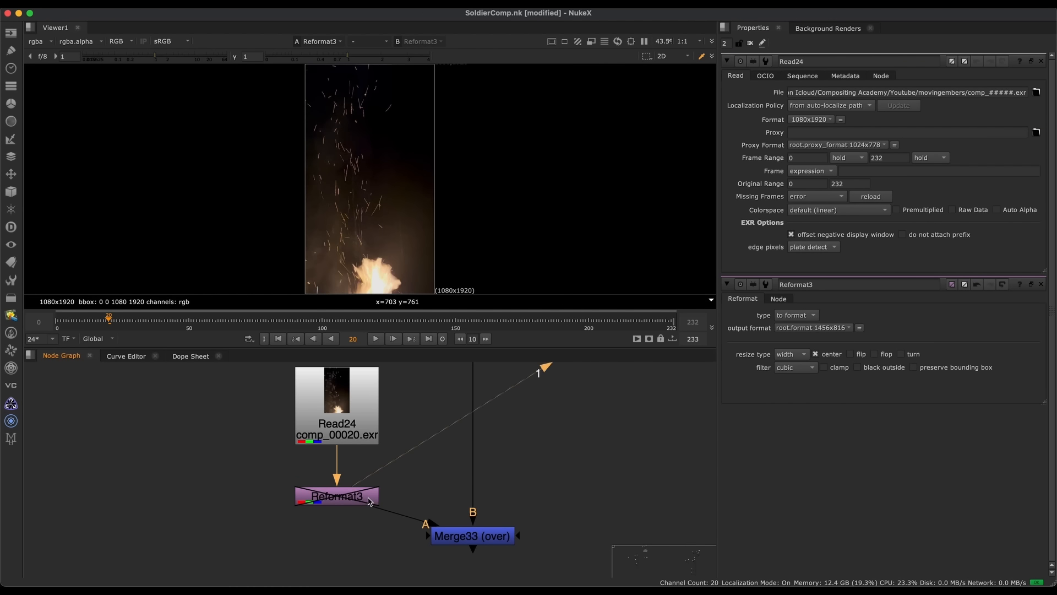
pyautogui.press('d')
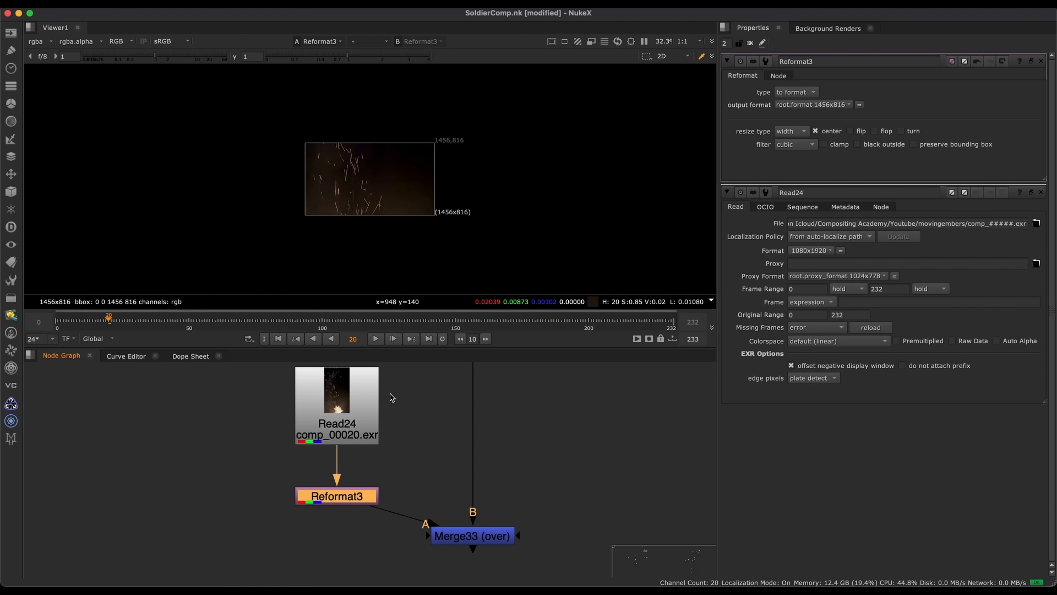
pyautogui.press('f')
pyautogui.scroll(-1, 440, 210)
pyautogui.moveTo(352, 502); pyautogui.dragTo(353, 505)
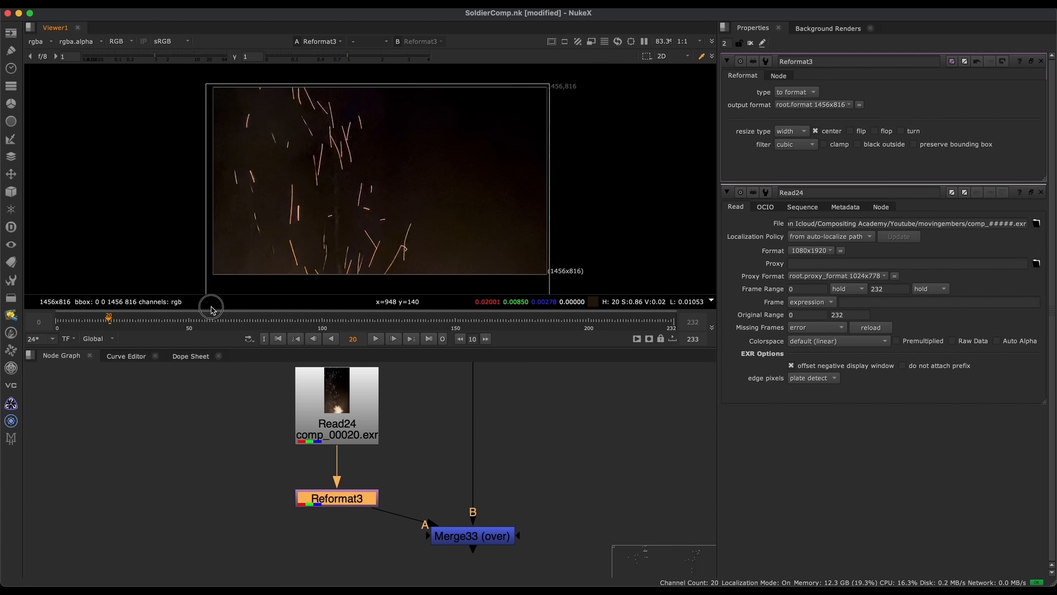
# Close Read24's properties and set the Reformat node's resize type to height
pyautogui.scroll(-9, 308, 248)
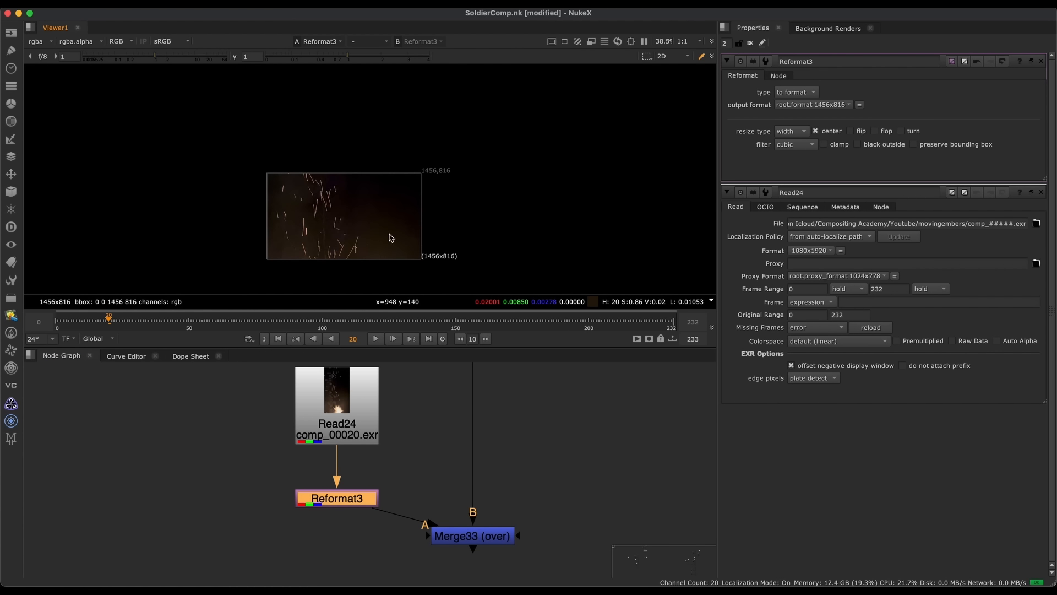
pyautogui.scroll(11, 330, 239)
pyautogui.click(1041, 192)
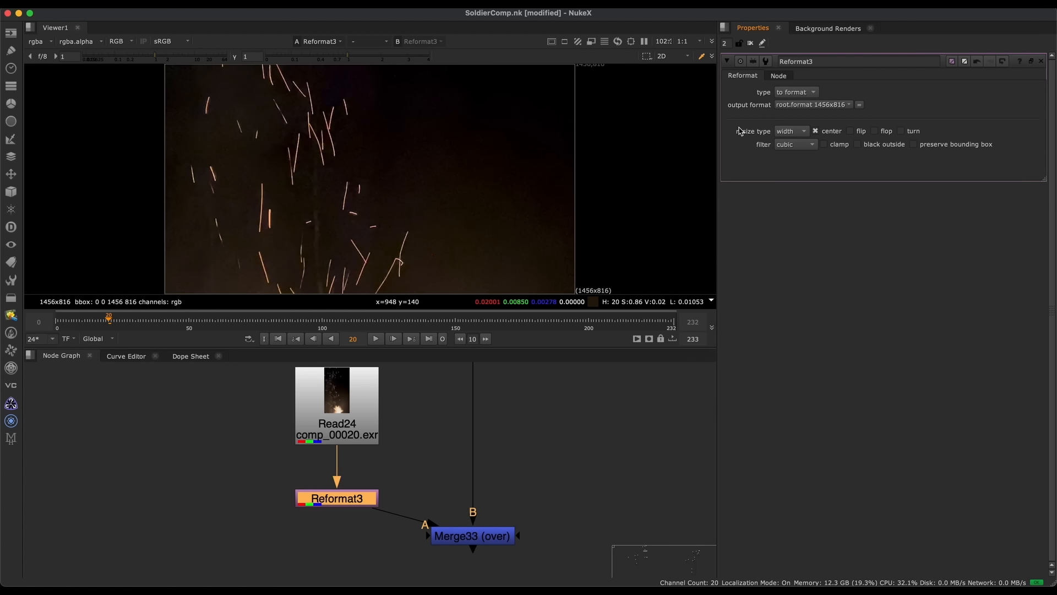
pyautogui.click(793, 131)
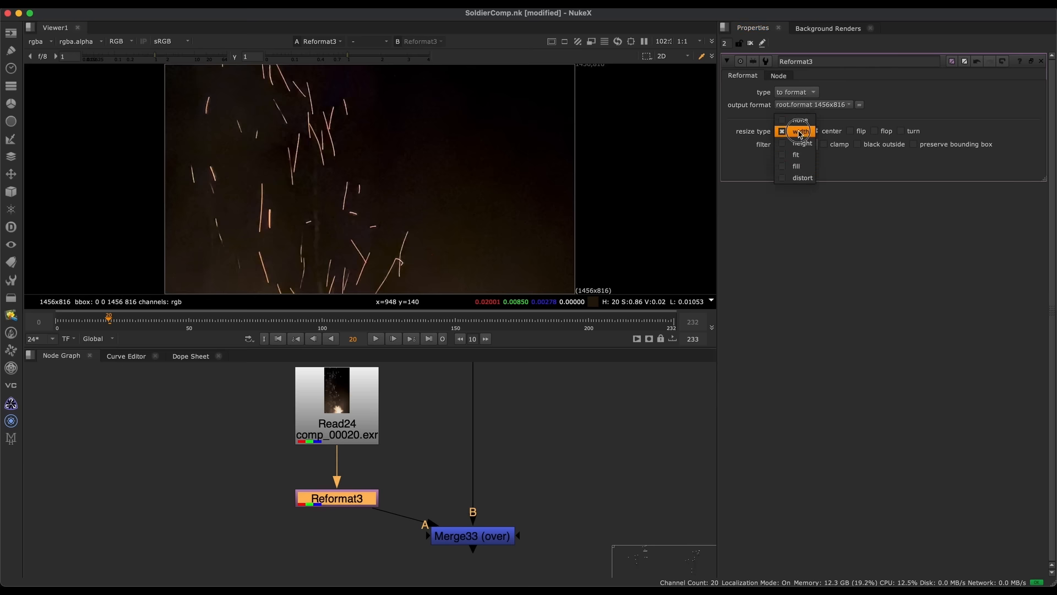
pyautogui.click(800, 144)
pyautogui.scroll(-2, 363, 235)
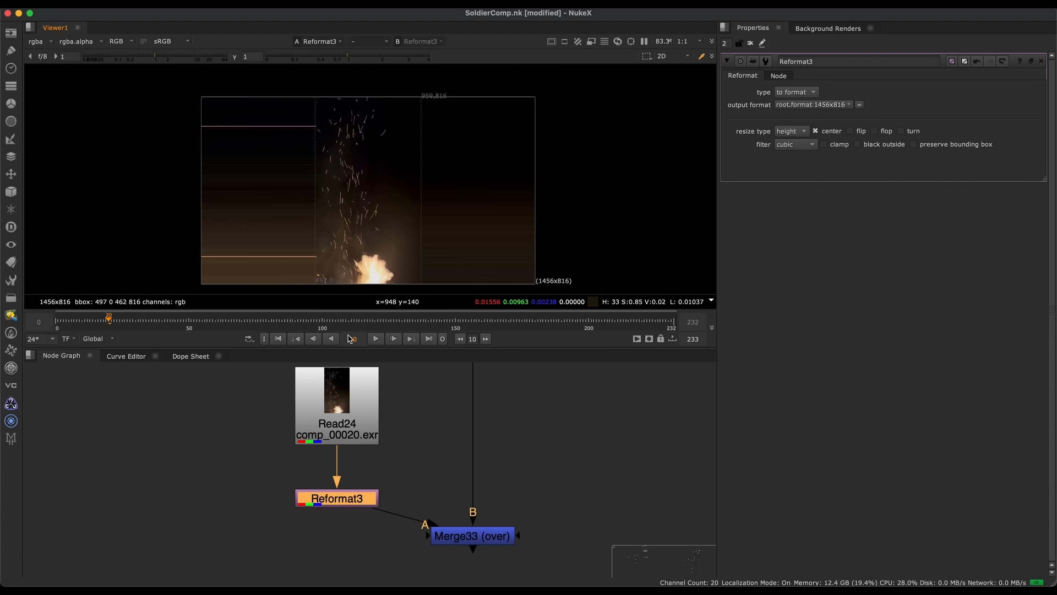
# Compare Read24's source footage with the Reformat node's output and inspect the stretched edge pixels outside the bounding box
pyautogui.click(347, 427)
pyautogui.press('1')
pyautogui.scroll(-5, 373, 175)
pyautogui.click(337, 498)
pyautogui.press('1')
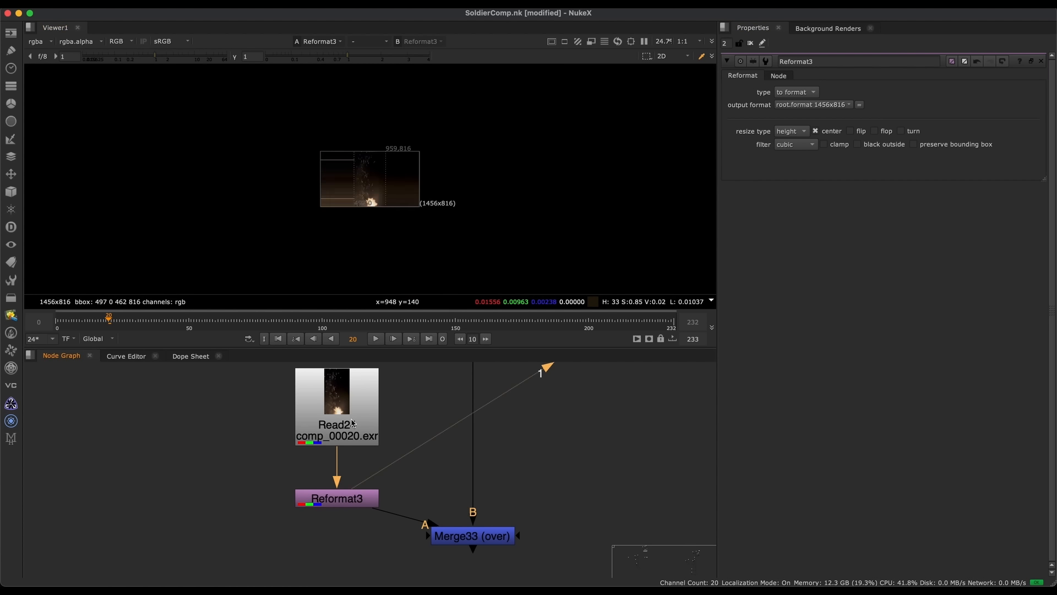
pyautogui.press('f')
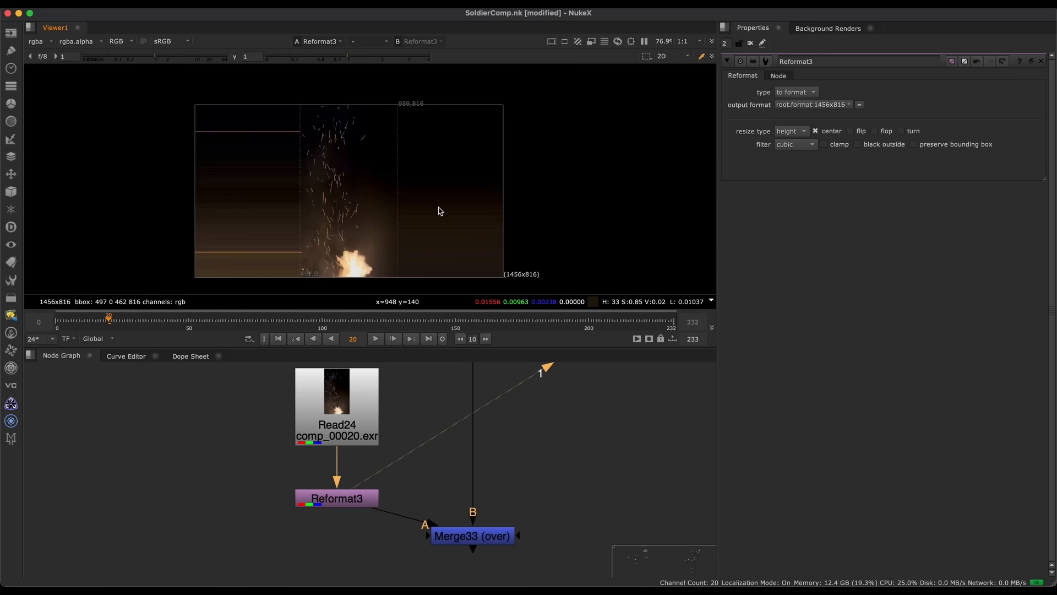
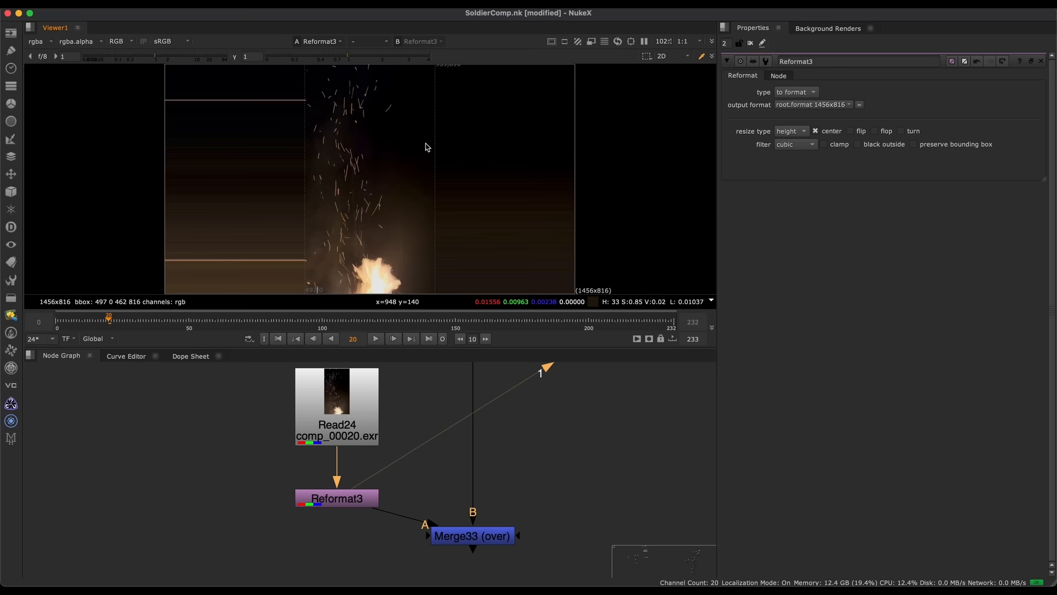
pyautogui.scroll(-2, 414, 160)
pyautogui.moveTo(432, 102); pyautogui.dragTo(336, 273)
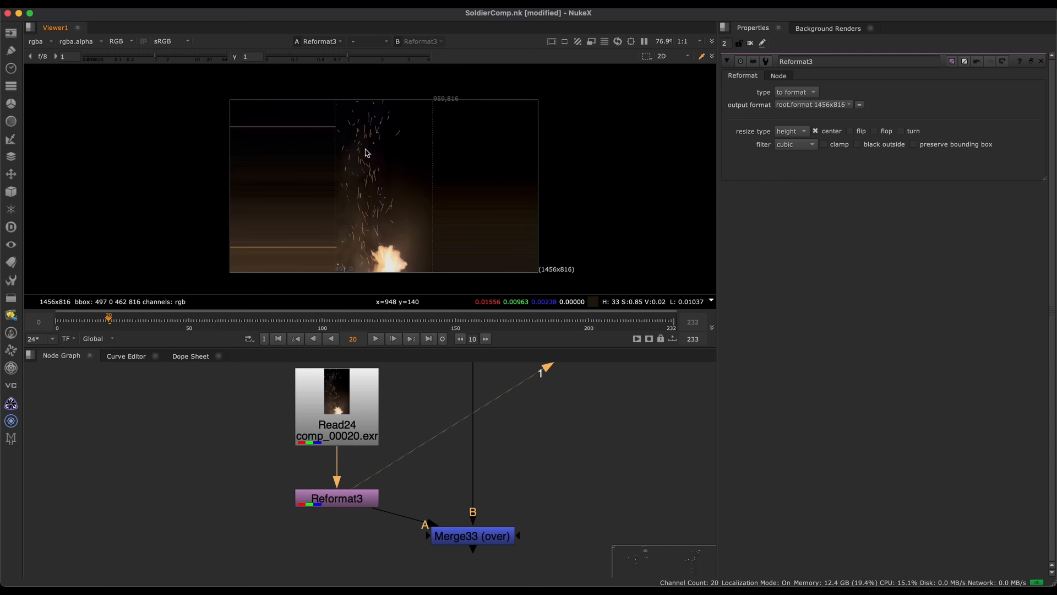
pyautogui.scroll(1, 418, 176)
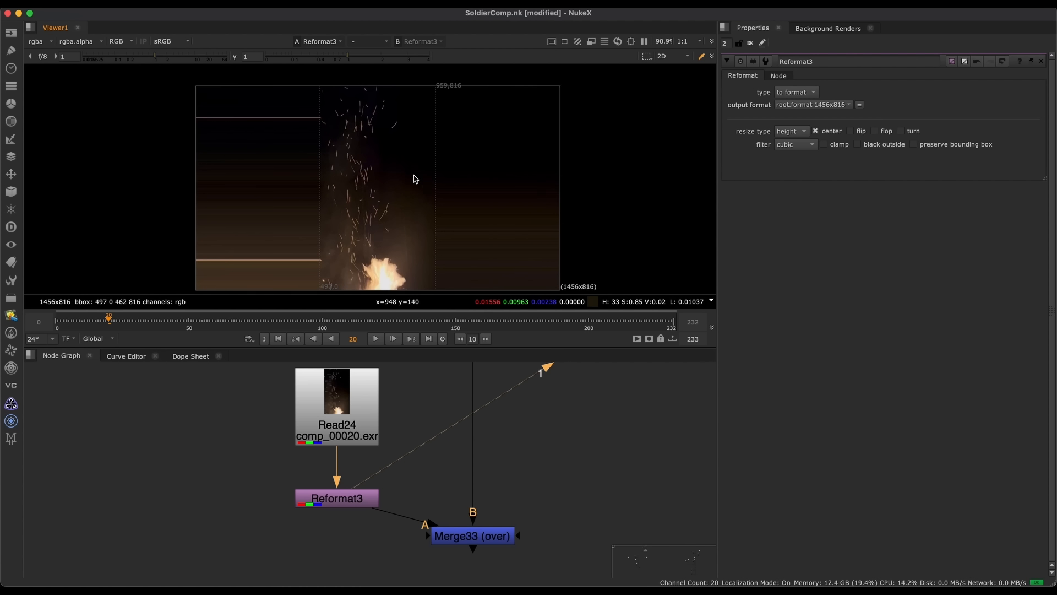
pyautogui.moveTo(447, 202); pyautogui.dragTo(441, 197, button='middle')
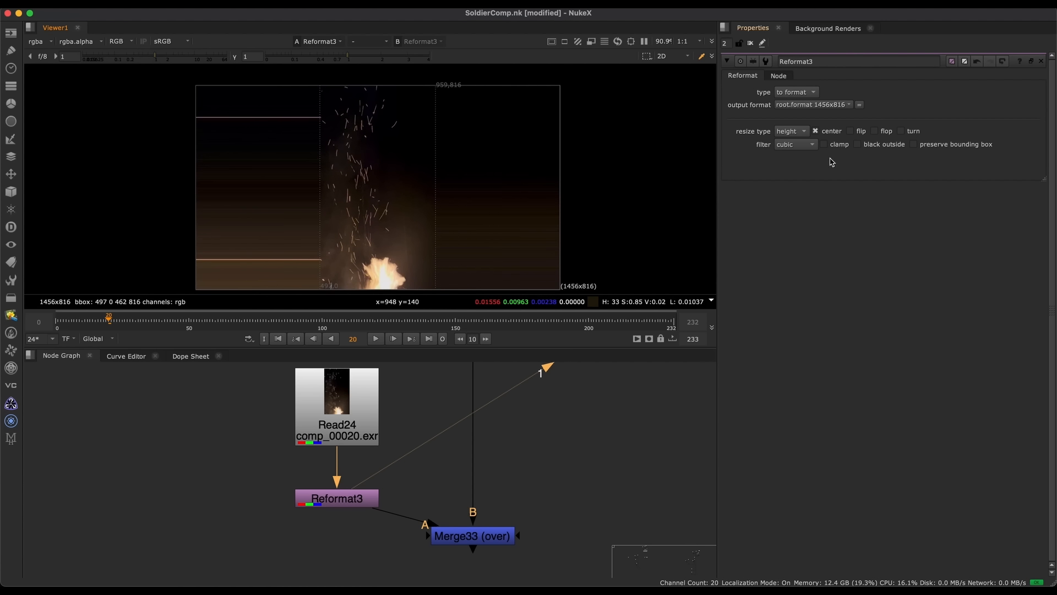
# Toggle black outside on the Reformat node to compare the area beyond the footage edges, leaving it off
pyautogui.click(882, 145)
pyautogui.click(882, 145)
pyautogui.click(859, 144)
pyautogui.click(879, 144)
pyautogui.scroll(8, 464, 181)
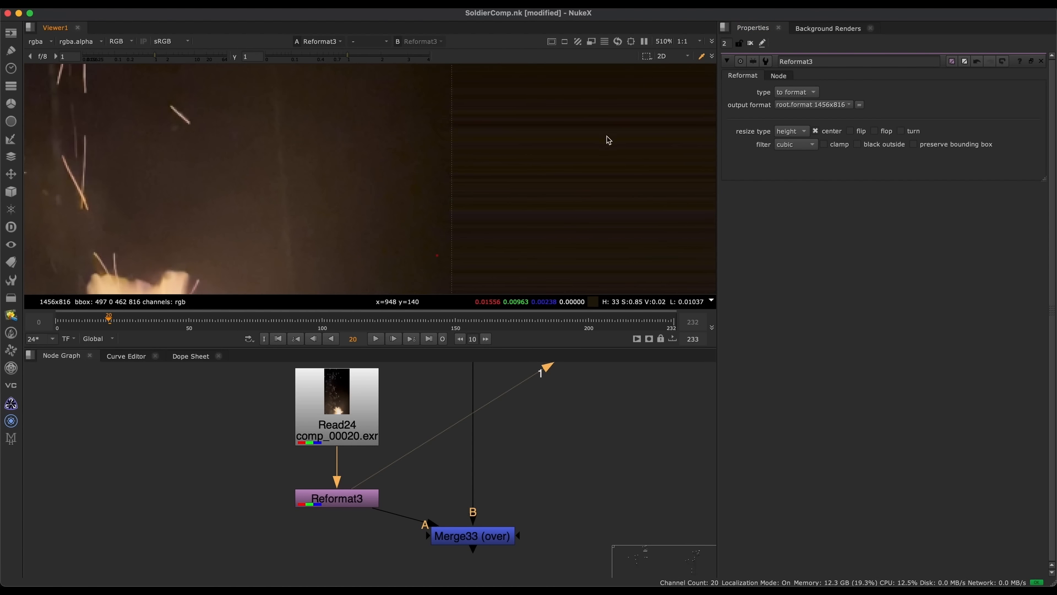
pyautogui.scroll(3, 462, 106)
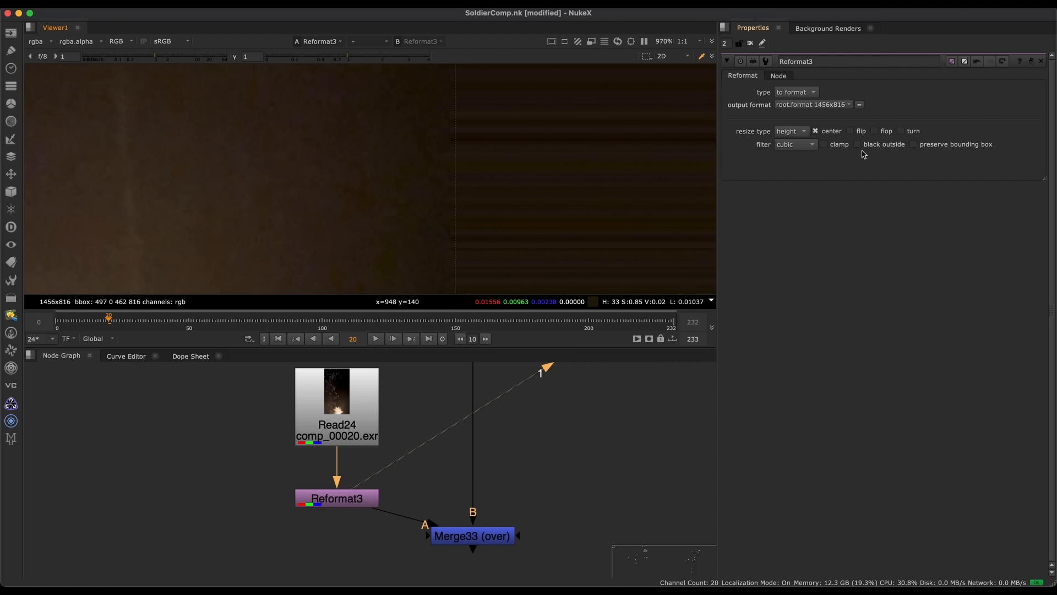
pyautogui.click(858, 144)
pyautogui.scroll(-8, 424, 165)
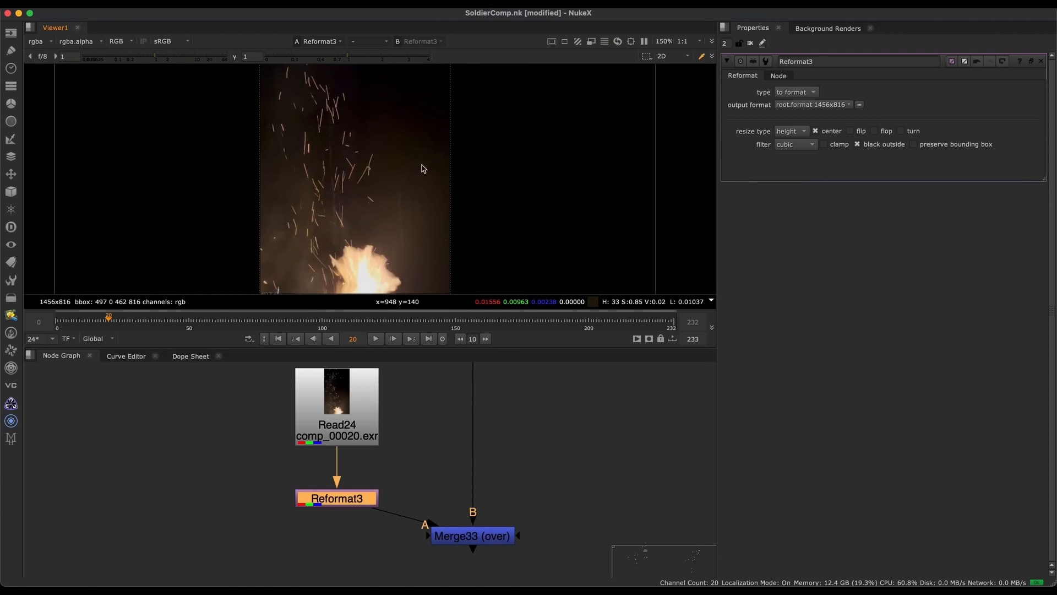
pyautogui.scroll(-3, 399, 179)
pyautogui.click(858, 144)
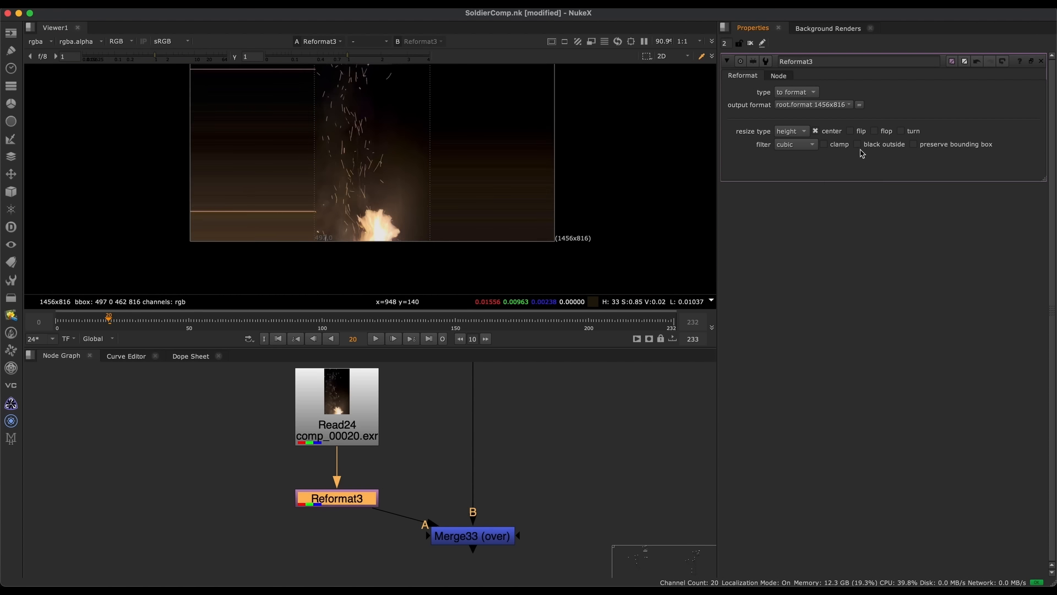
# Add a Transform node after Reformat3 and inspect the footage's edges in its output
pyautogui.scroll(1, 516, 230)
pyautogui.moveTo(413, 470); pyautogui.dragTo(427, 430, button='middle')
pyautogui.press('t')
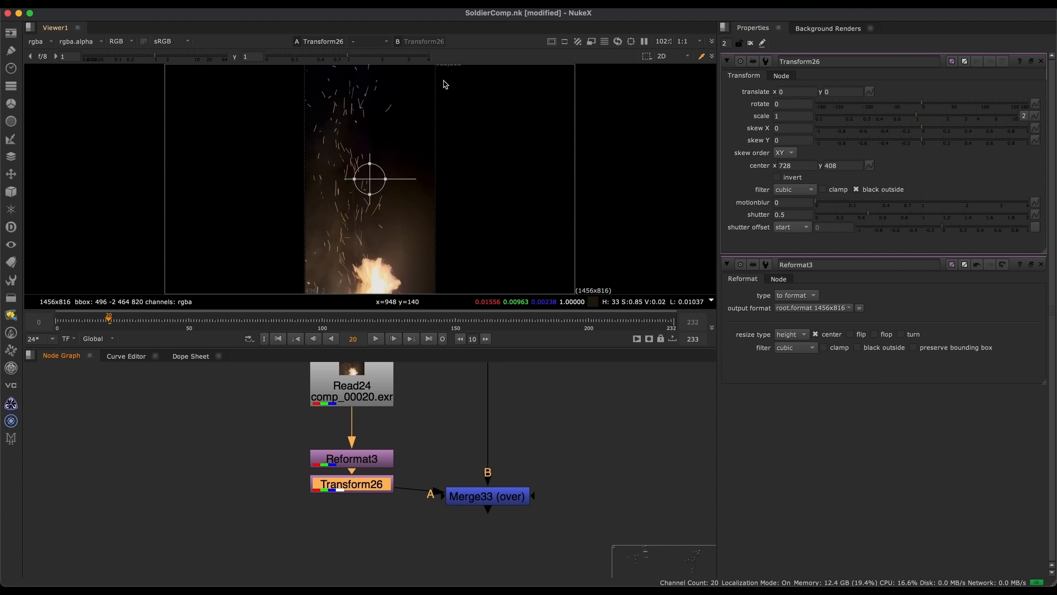
pyautogui.scroll(4, 440, 104)
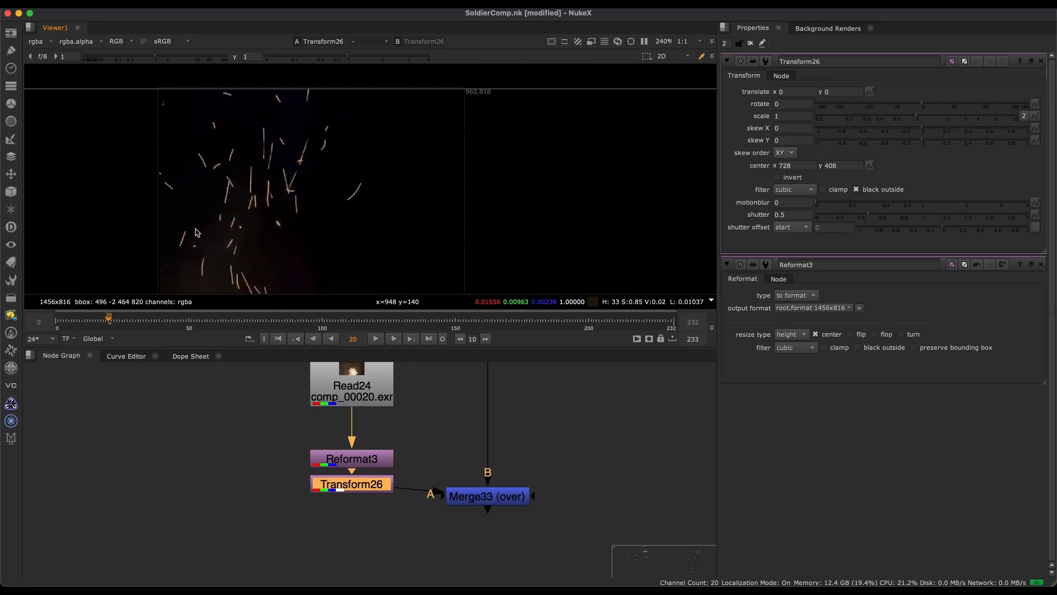
pyautogui.press('f')
# View Merge33's output and fit the composite in the viewer
pyautogui.moveTo(593, 406); pyautogui.dragTo(399, 516)
pyautogui.press('1')
pyautogui.scroll(-2, 385, 154)
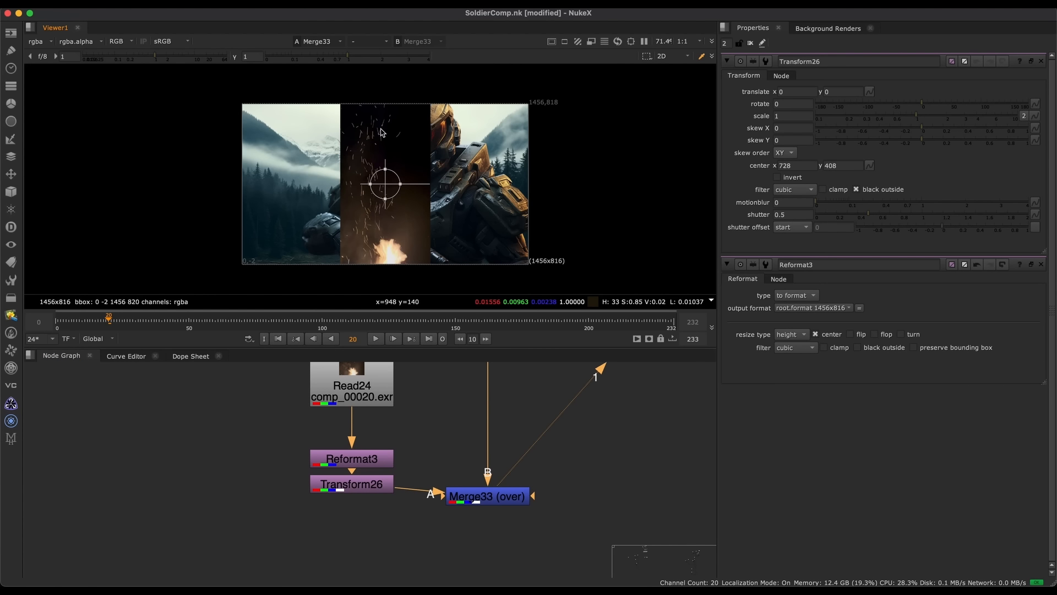
pyautogui.press('f')
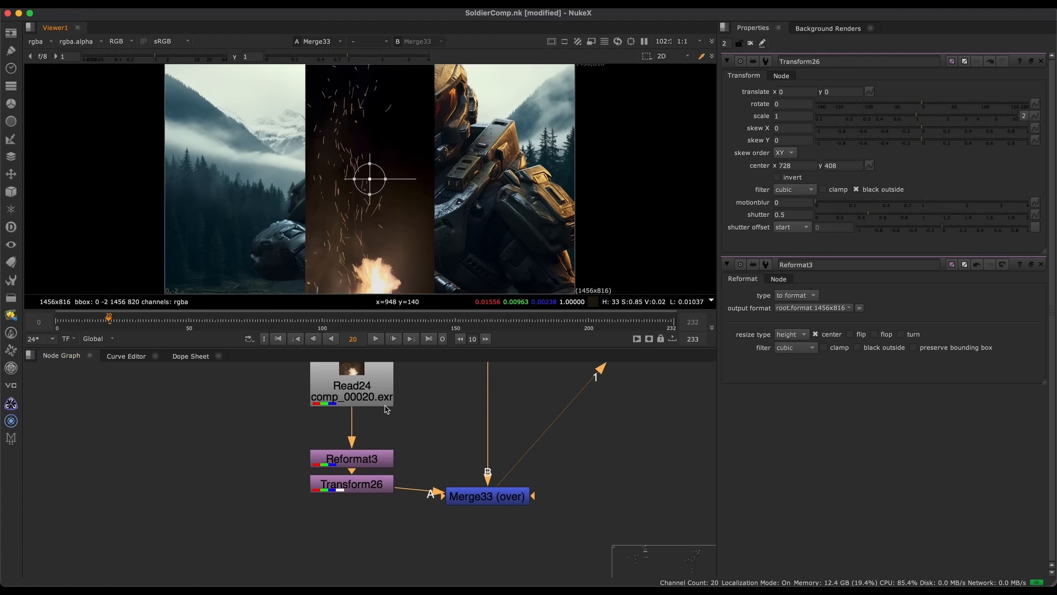
# Set Transform26's scale to 1.8 and inspect the enlarged bounding box around the composite
pyautogui.click(370, 493)
pyautogui.scroll(-4, 388, 201)
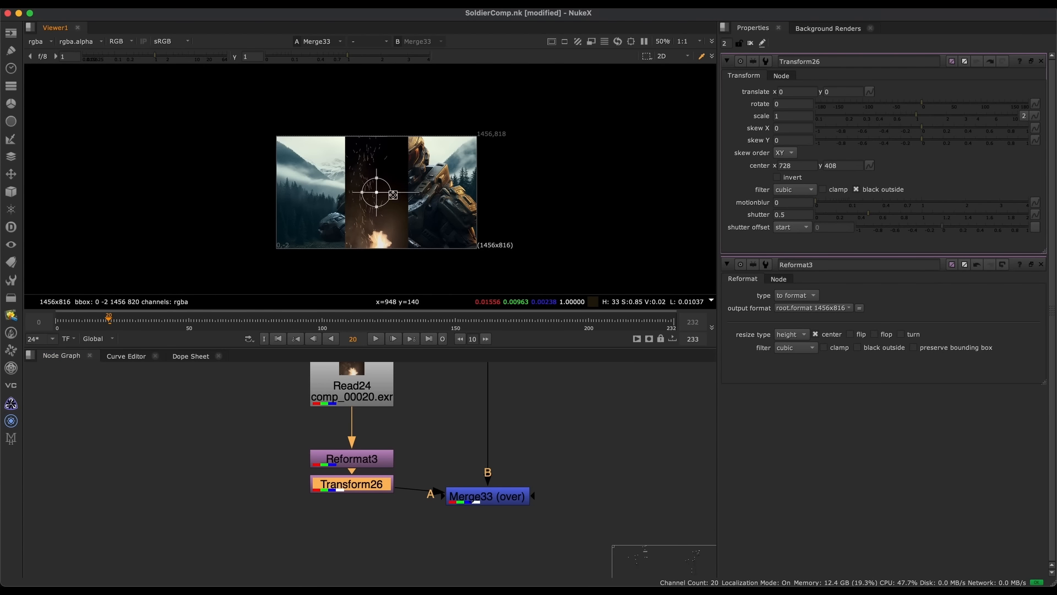
pyautogui.moveTo(926, 119); pyautogui.dragTo(942, 116)
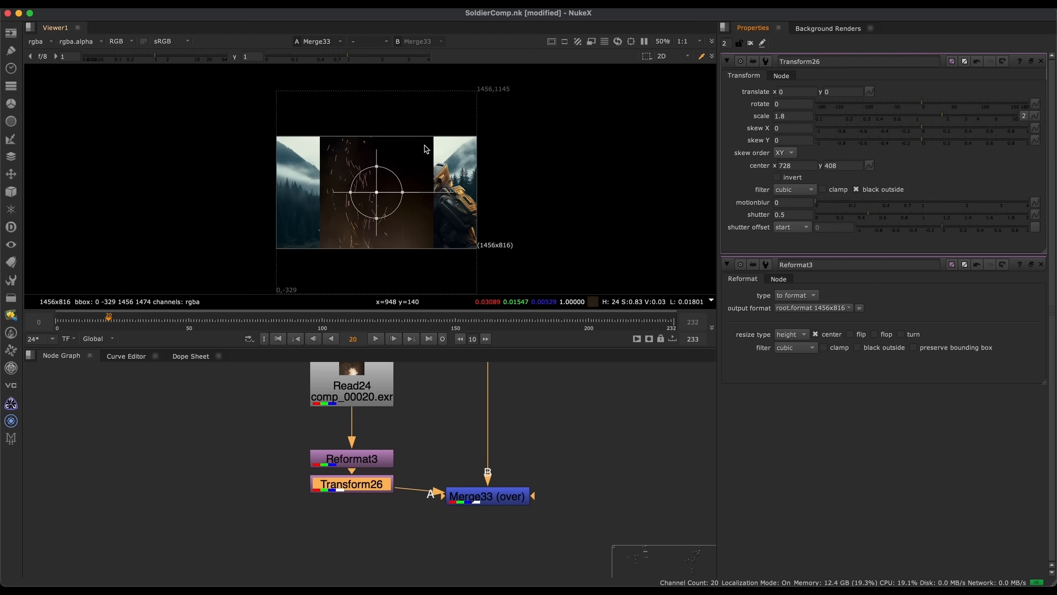
pyautogui.moveTo(426, 150); pyautogui.dragTo(445, 189, button='middle')
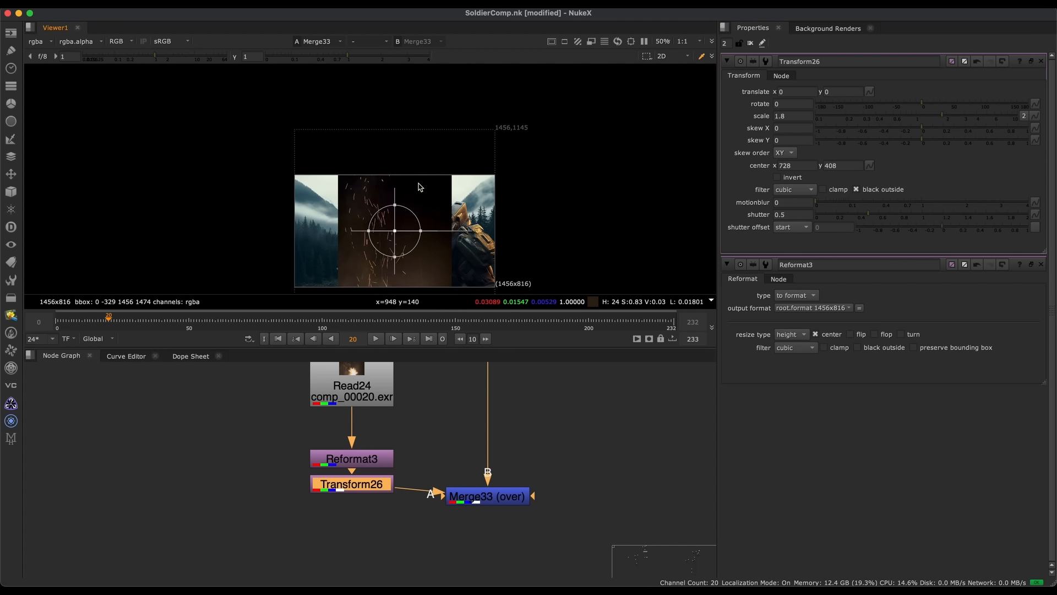
pyautogui.scroll(3, 437, 201)
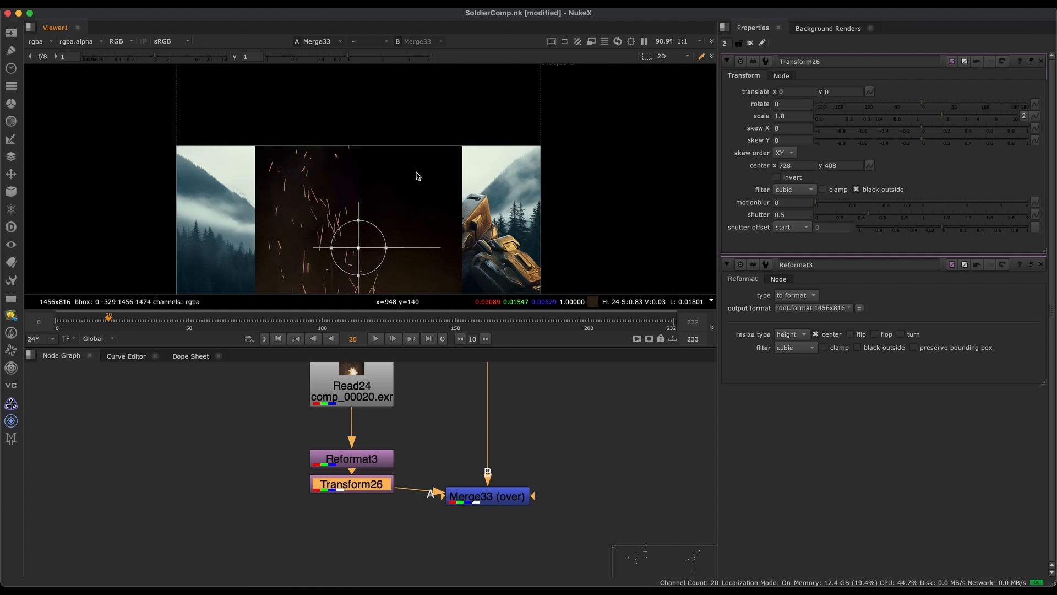
pyautogui.moveTo(531, 134); pyautogui.dragTo(462, 130, button='middle')
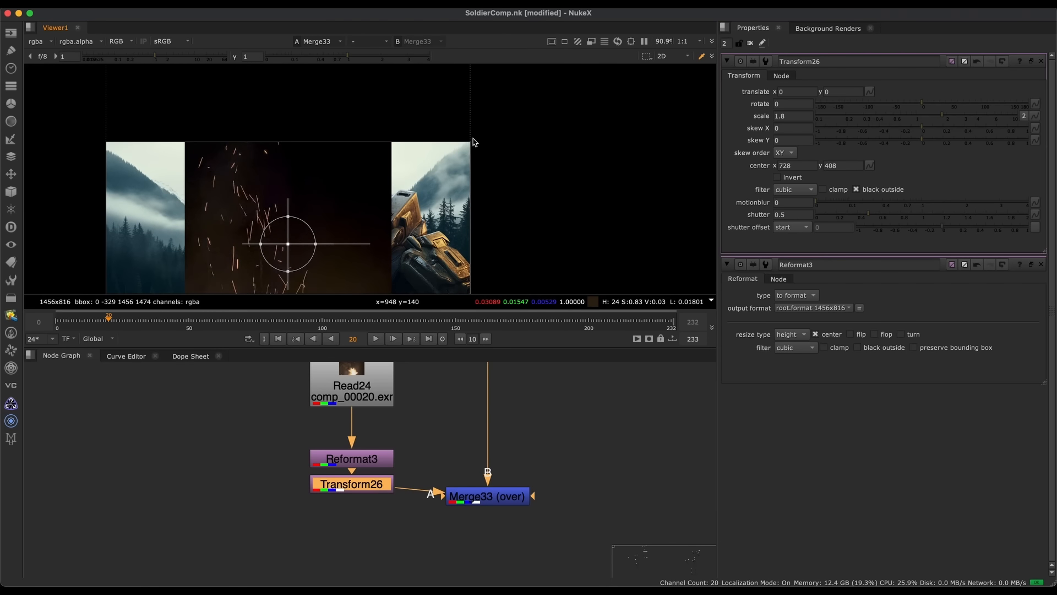
pyautogui.moveTo(369, 187); pyautogui.dragTo(378, 167, button='middle')
# Move the scaled embers across the frame's right edge to translate x 749, y 216, checking the bounding box overlay
pyautogui.moveTo(297, 224); pyautogui.dragTo(474, 195)
pyautogui.moveTo(479, 124); pyautogui.dragTo(443, 202, button='middle')
pyautogui.press('q')
pyautogui.press('q')
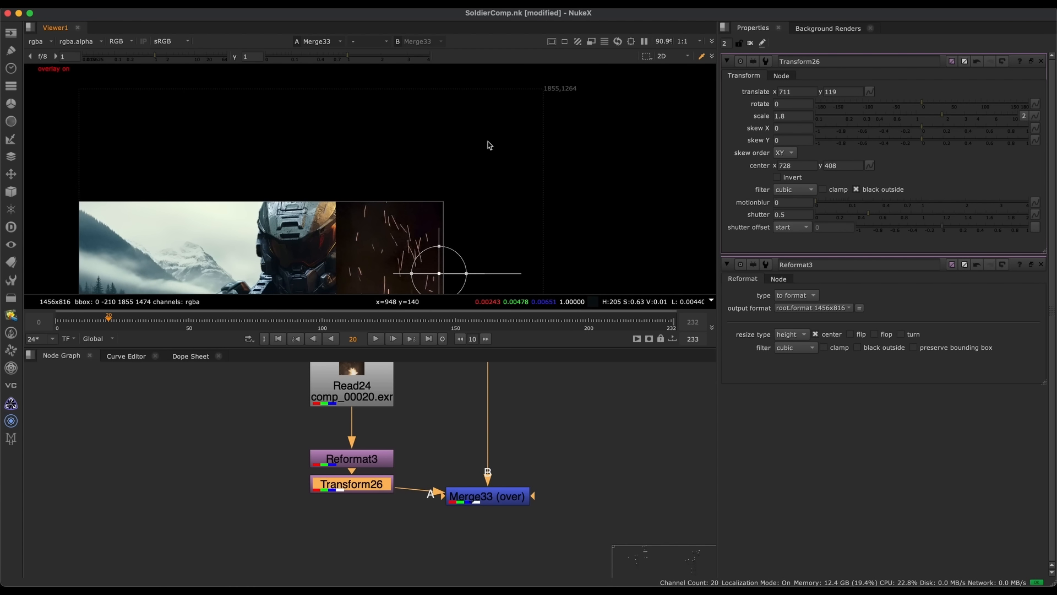
pyautogui.moveTo(523, 120); pyautogui.dragTo(492, 141, button='middle')
pyautogui.moveTo(477, 218)
pyautogui.mouseDown()
pyautogui.moveTo(419, 241)
pyautogui.moveTo(480, 227)
pyautogui.moveTo(435, 243)
pyautogui.moveTo(391, 245)
pyautogui.moveTo(355, 273)
pyautogui.moveTo(469, 221)
pyautogui.mouseUp()
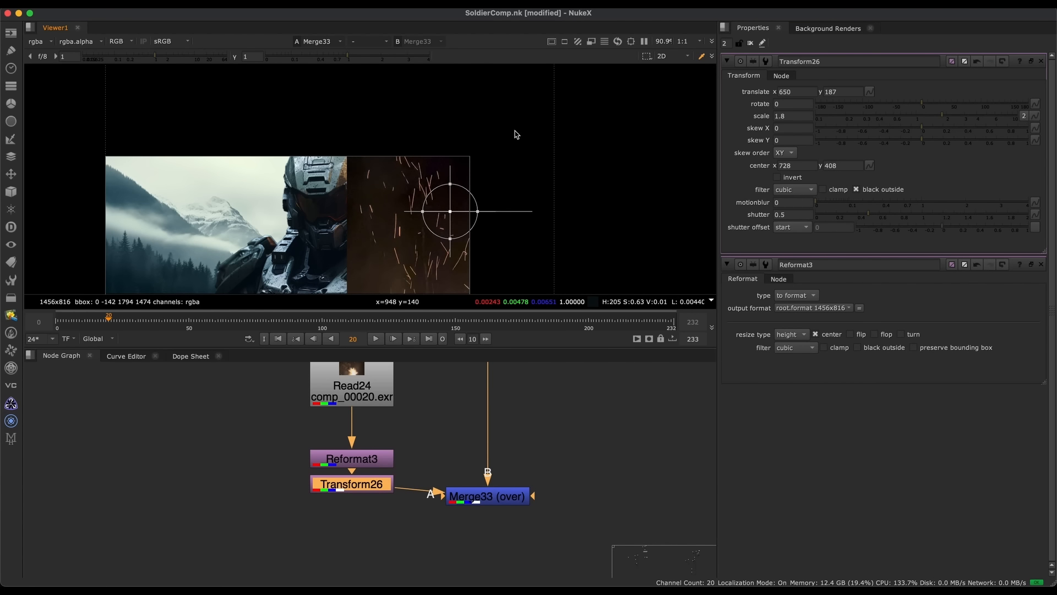
pyautogui.press('f')
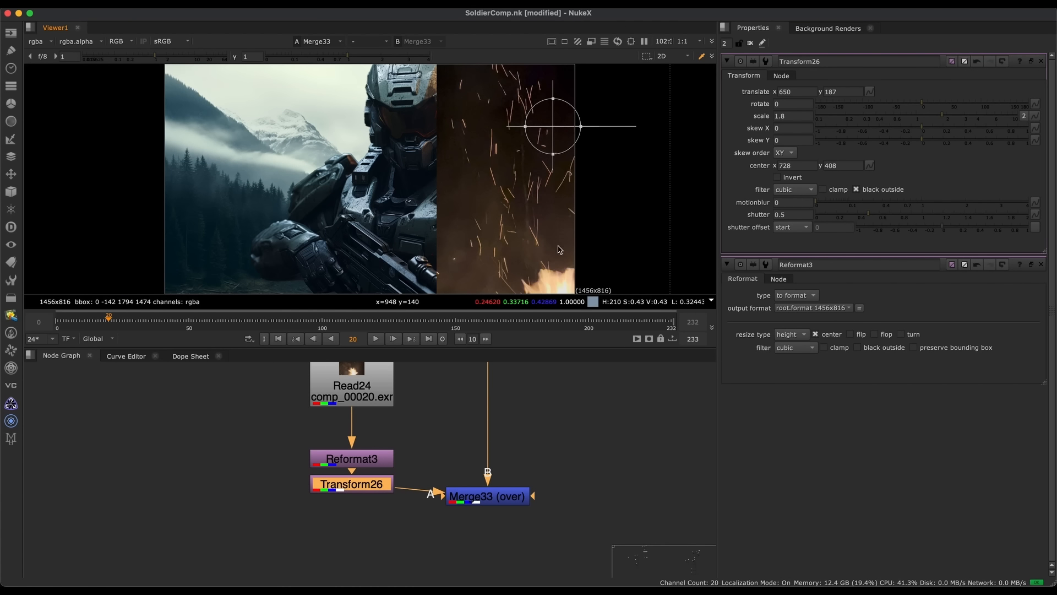
pyautogui.scroll(-5, 417, 266)
pyautogui.moveTo(502, 179); pyautogui.dragTo(517, 175)
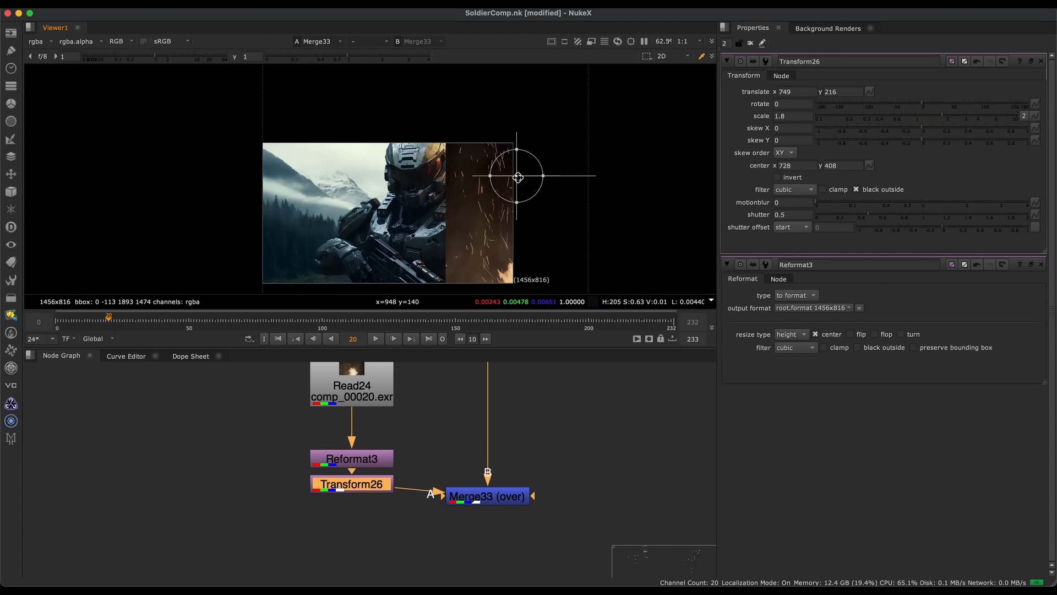
# Add a Blur node after Transform26, set its size to 10, and inspect the blurred embers at the frame's upper edge
pyautogui.scroll(6, 496, 176)
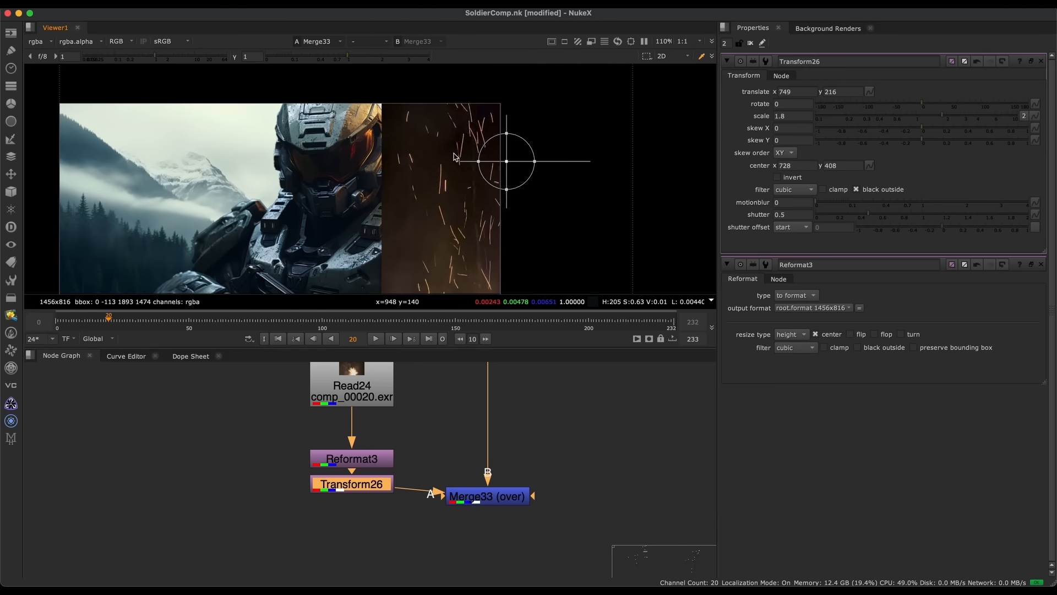
pyautogui.press('b')
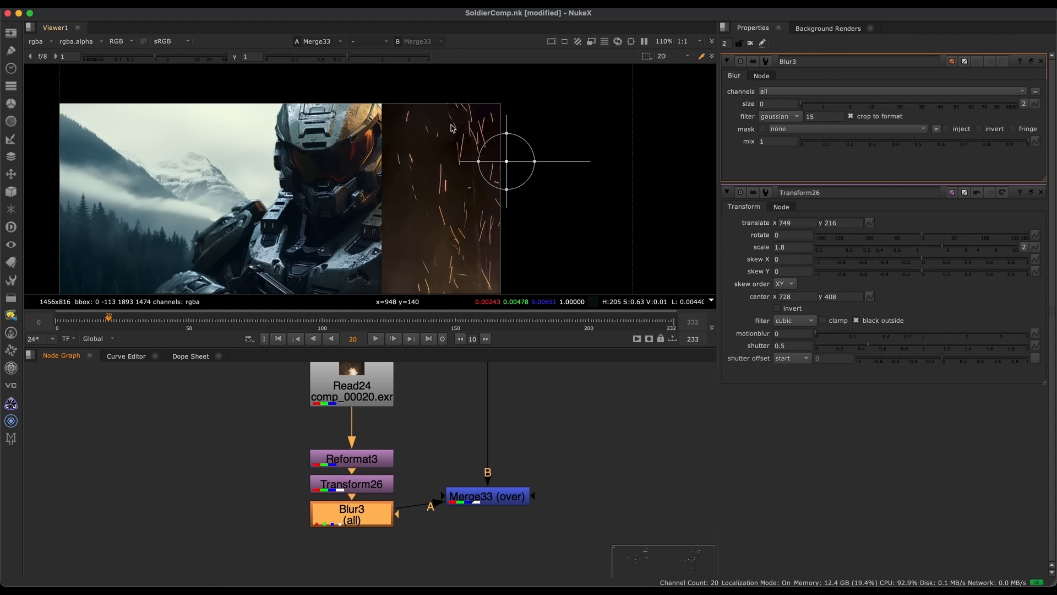
pyautogui.scroll(4, 435, 94)
pyautogui.moveTo(824, 106); pyautogui.dragTo(900, 104)
pyautogui.scroll(5, 496, 134)
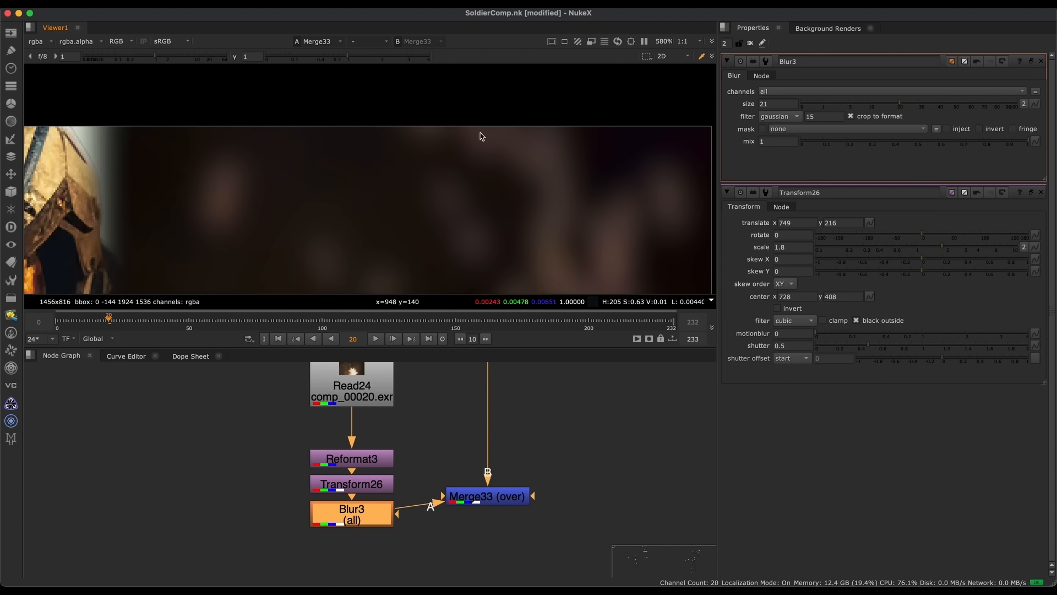
pyautogui.moveTo(852, 104)
pyautogui.mouseDown()
pyautogui.moveTo(793, 100)
pyautogui.moveTo(869, 105)
pyautogui.mouseUp()
pyautogui.moveTo(527, 75); pyautogui.dragTo(530, 146, button='middle')
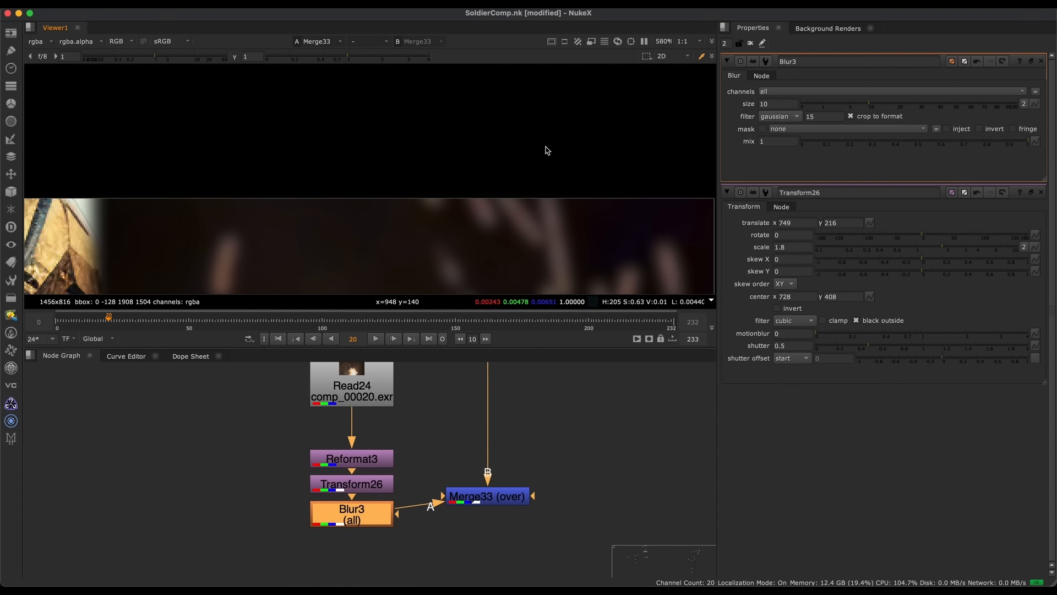
pyautogui.moveTo(464, 220); pyautogui.dragTo(493, 143, button='middle')
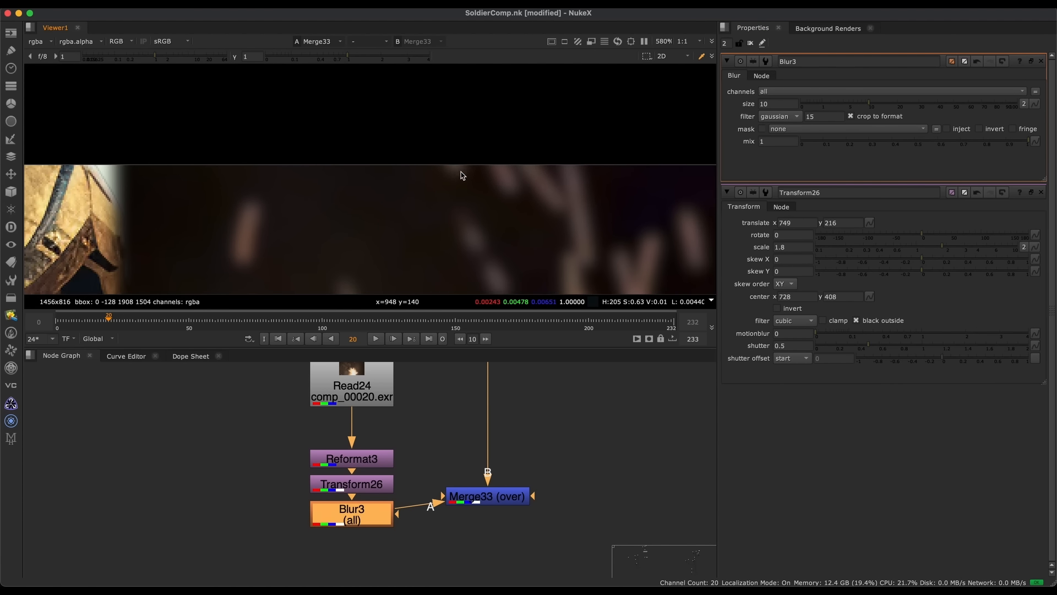
# Space Merge33 and Blur3 farther below Transform26, disable the Blur node, and fit the composite in the viewer
pyautogui.moveTo(488, 491); pyautogui.dragTo(500, 578)
pyautogui.moveTo(443, 440); pyautogui.dragTo(420, 365, button='middle')
pyautogui.scroll(-3, 420, 365)
pyautogui.moveTo(470, 462); pyautogui.dragTo(468, 475)
pyautogui.moveTo(380, 423); pyautogui.dragTo(380, 472)
pyautogui.press('d')
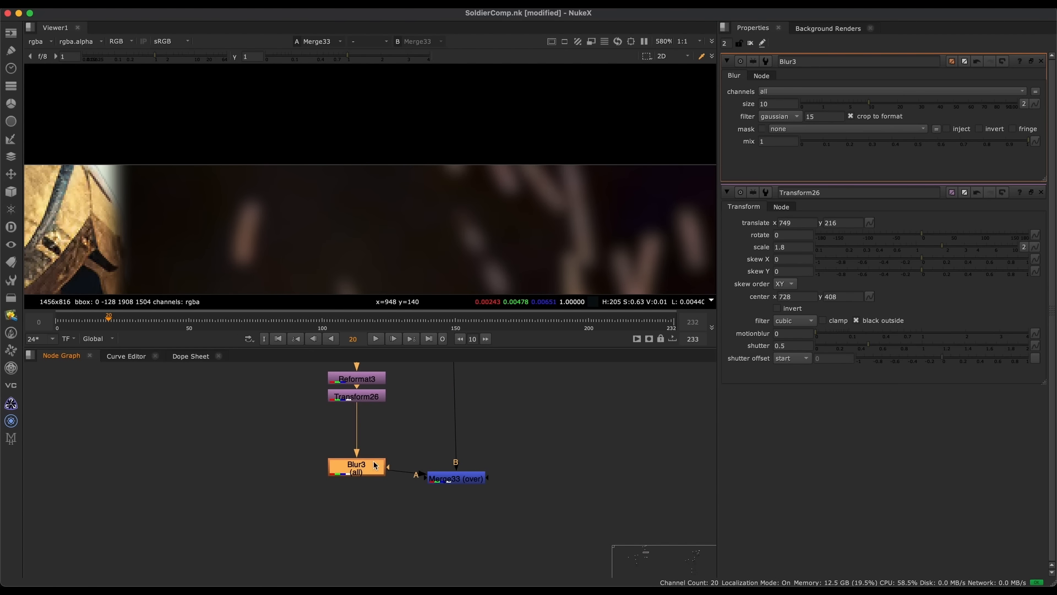
pyautogui.press('f')
# Add a Crop node between Transform26 and Blur3
pyautogui.moveTo(396, 435); pyautogui.dragTo(415, 465, button='middle')
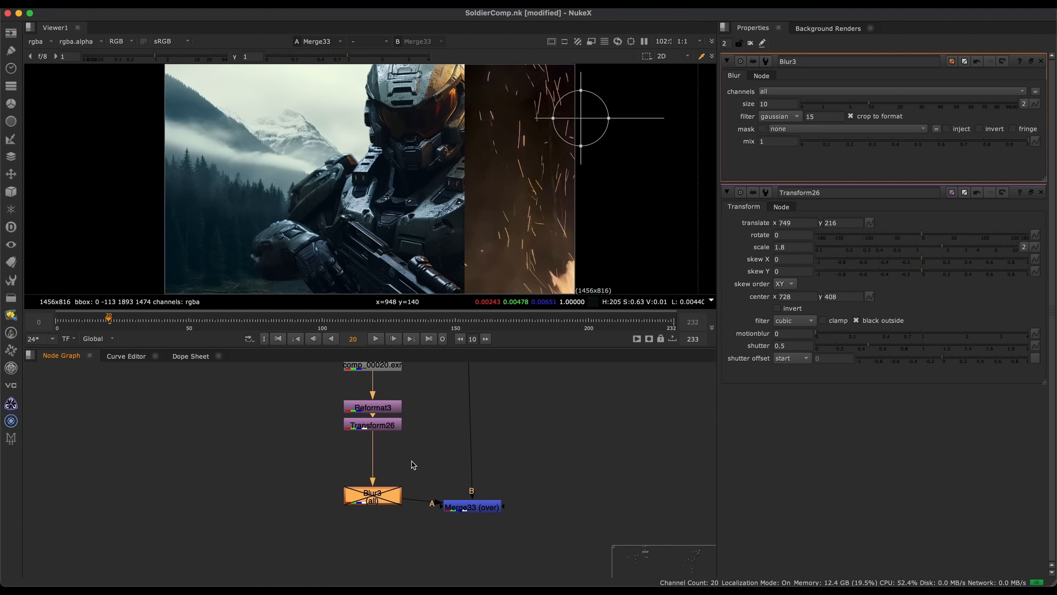
pyautogui.scroll(3, 415, 464)
pyautogui.click(381, 407)
pyautogui.moveTo(387, 422); pyautogui.dragTo(422, 452, button='middle')
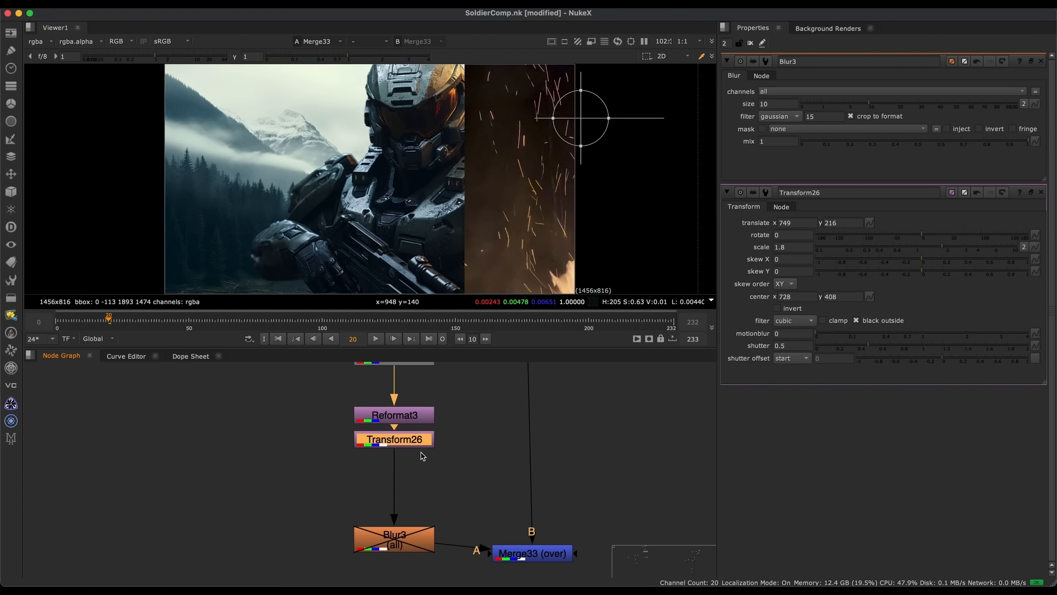
pyautogui.press('Tab')
pyautogui.write('crop')
pyautogui.press('Return')
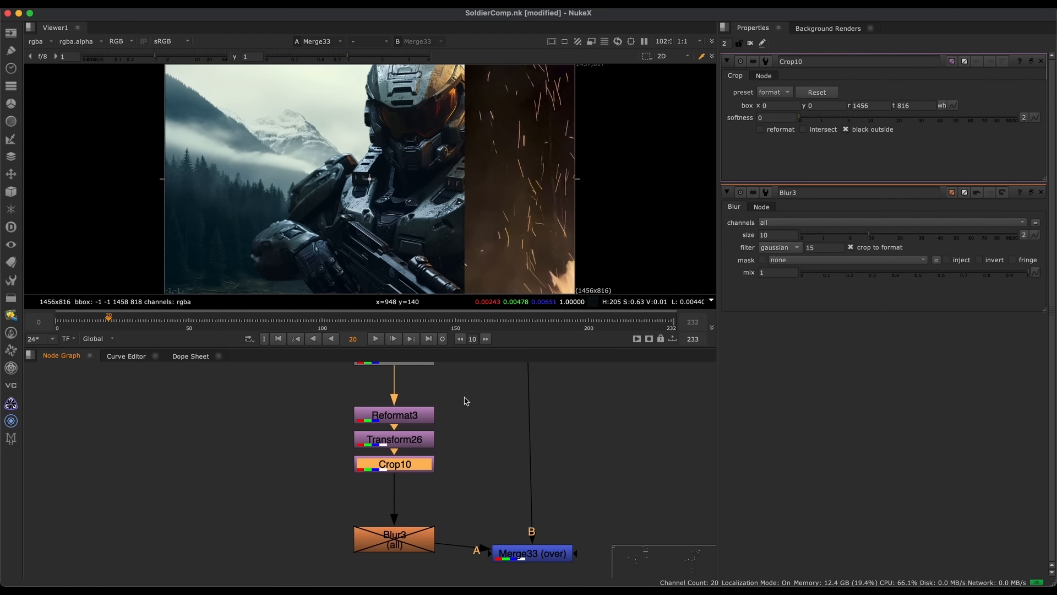
# Disable Crop10 and inspect the bounding box beyond the frame's upper-right corner
pyautogui.moveTo(539, 175); pyautogui.dragTo(522, 201, button='middle')
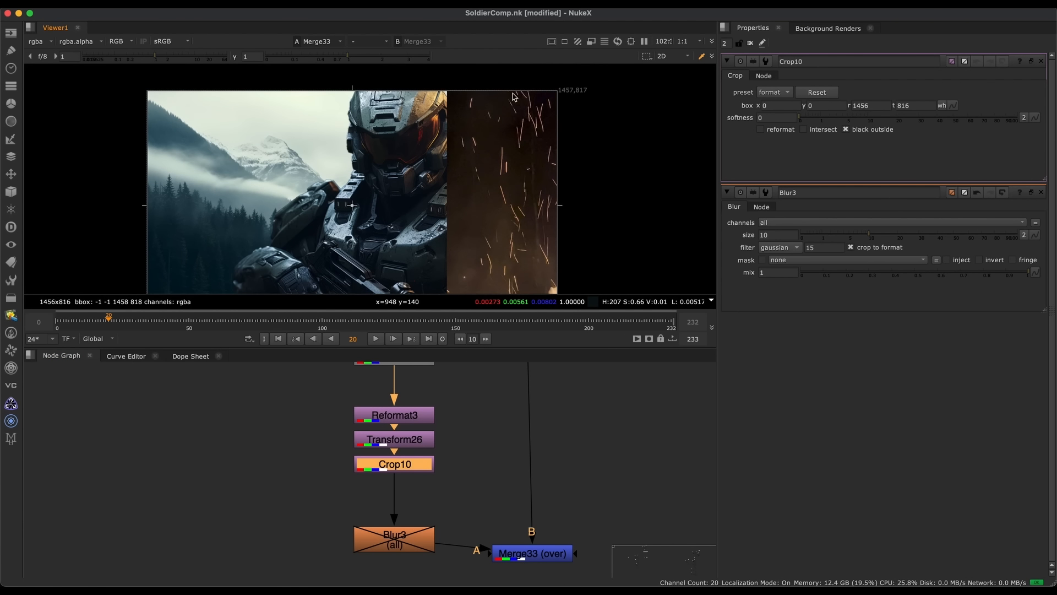
pyautogui.moveTo(512, 155); pyautogui.dragTo(436, 204, button='middle')
pyautogui.press('d')
pyautogui.moveTo(624, 66); pyautogui.dragTo(555, 140, button='middle')
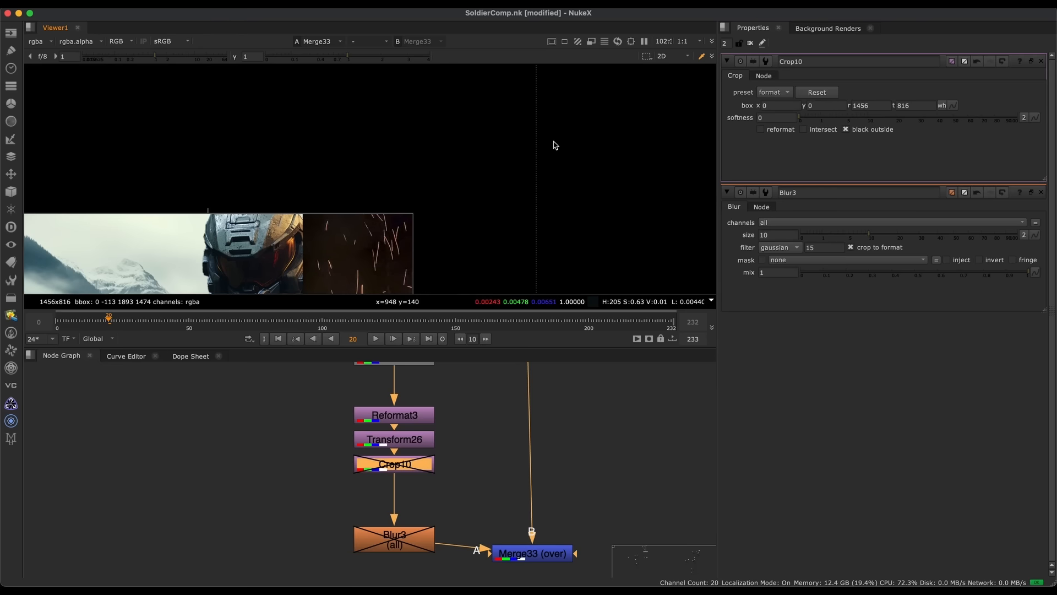
# Space Crop10 slightly farther below Transform26 and toggle it to compare bounding boxes, leaving the crop enabled
pyautogui.moveTo(412, 466); pyautogui.dragTo(416, 484)
pyautogui.press('d')
pyautogui.press('d')
pyautogui.moveTo(498, 163); pyautogui.dragTo(495, 165, button='middle')
pyautogui.scroll(2, 496, 165)
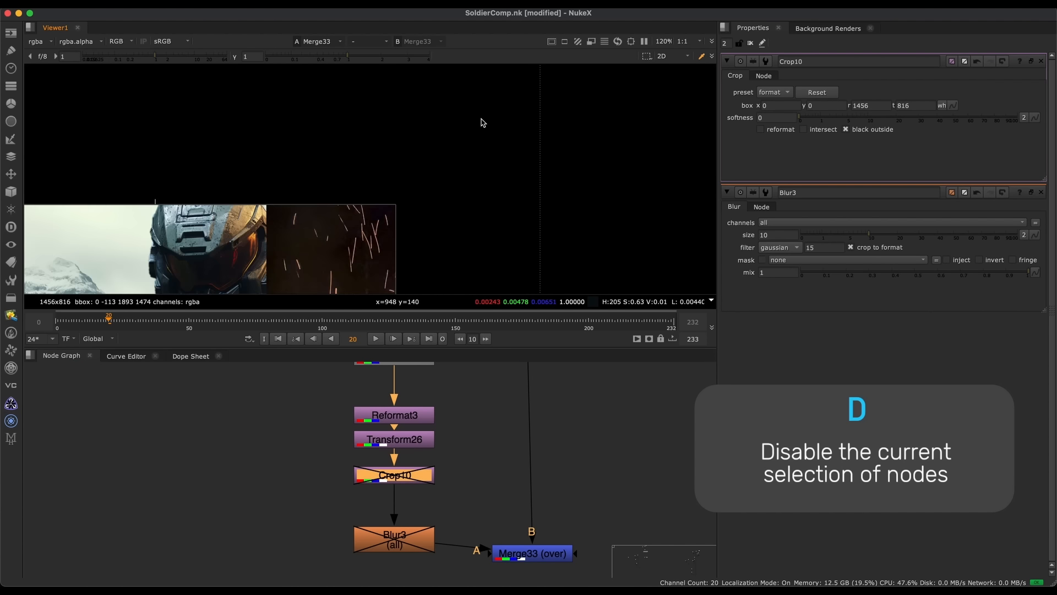
pyautogui.press('d')
pyautogui.press('d')
pyautogui.scroll(-3, 487, 156)
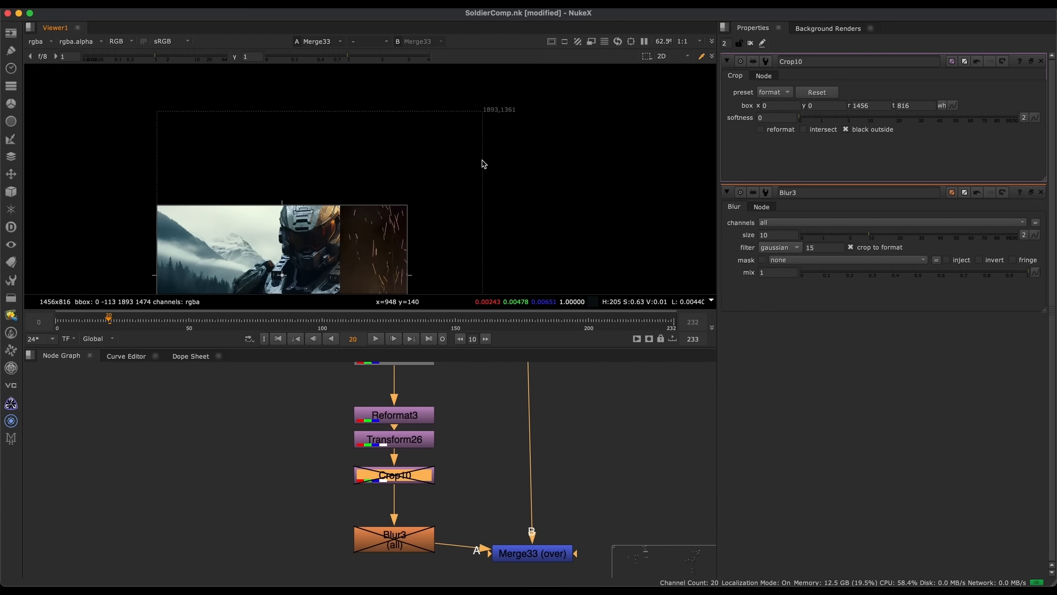
pyautogui.press('d')
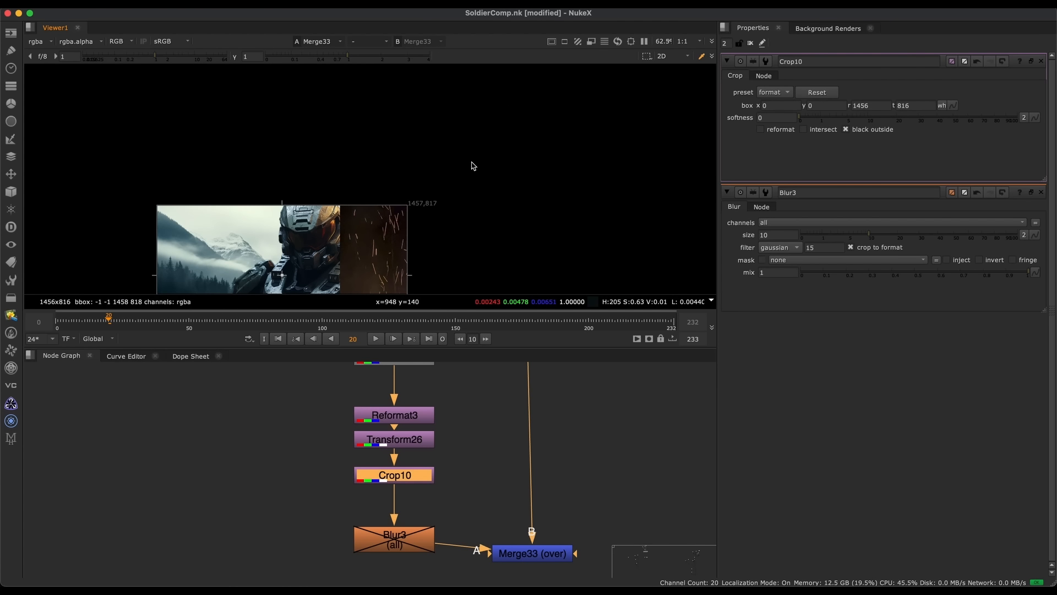
# Enable Blur3 on the cropped embers, inspect the softened upper edge closely, and disable the blur again
pyautogui.scroll(4, 440, 215)
pyautogui.click(405, 544)
pyautogui.press('d')
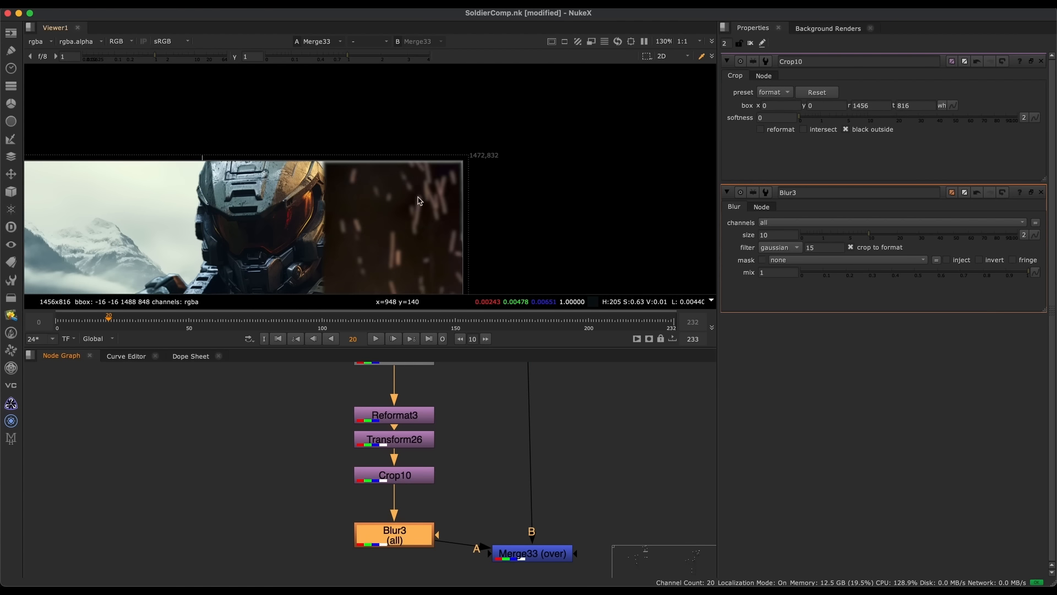
pyautogui.scroll(5, 420, 160)
pyautogui.scroll(2, 418, 157)
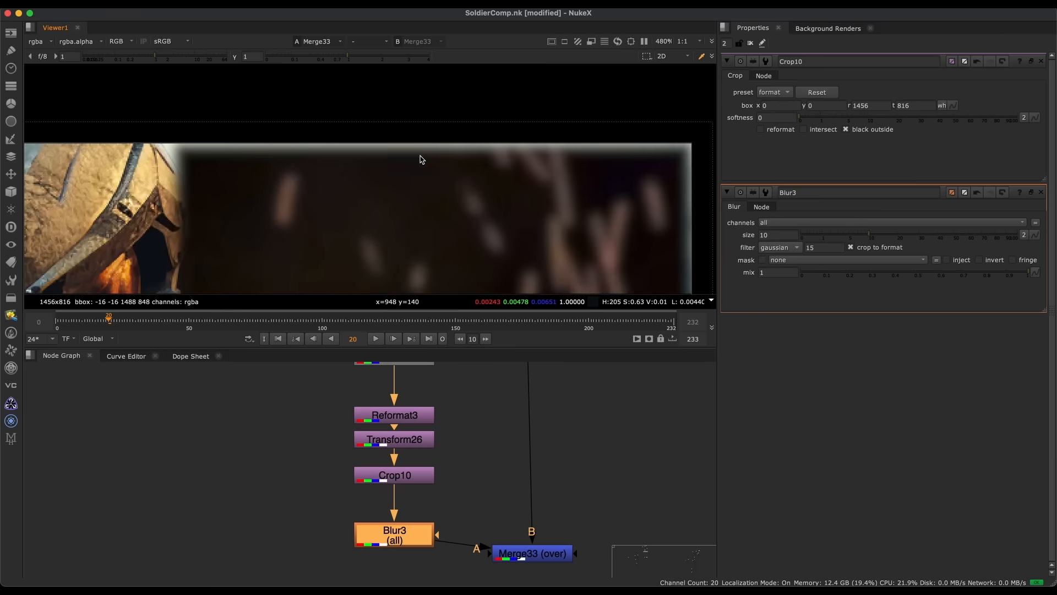
pyautogui.press('d')
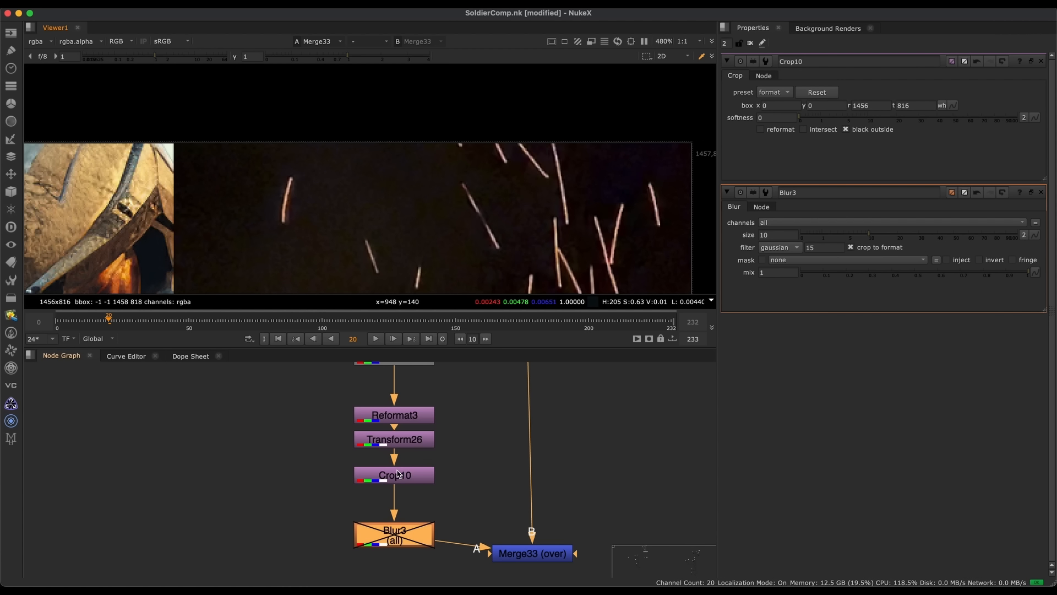
# Disable Crop10 and examine the full bounding box around the soldier composite
pyautogui.click(407, 474)
pyautogui.scroll(-7, 376, 264)
pyautogui.press('d')
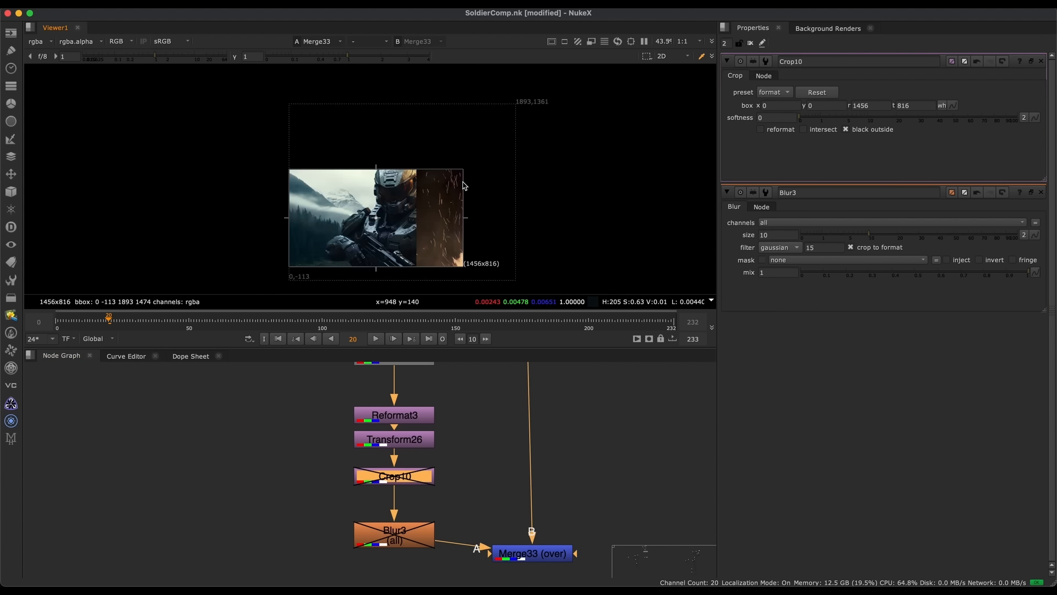
pyautogui.press('f')
pyautogui.scroll(-4, 484, 163)
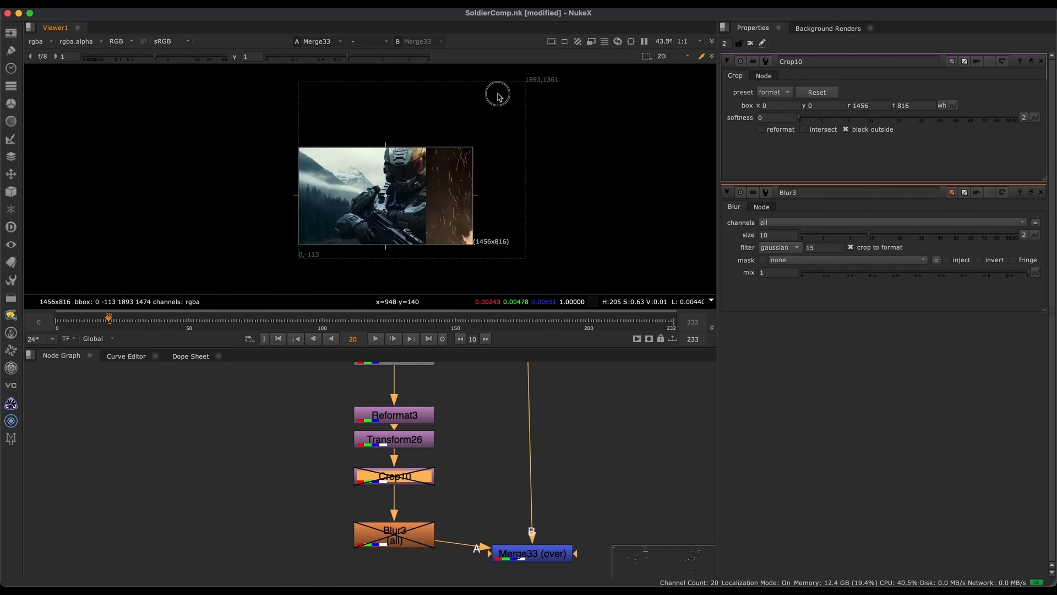
pyautogui.moveTo(473, 159); pyautogui.dragTo(483, 186, button='middle')
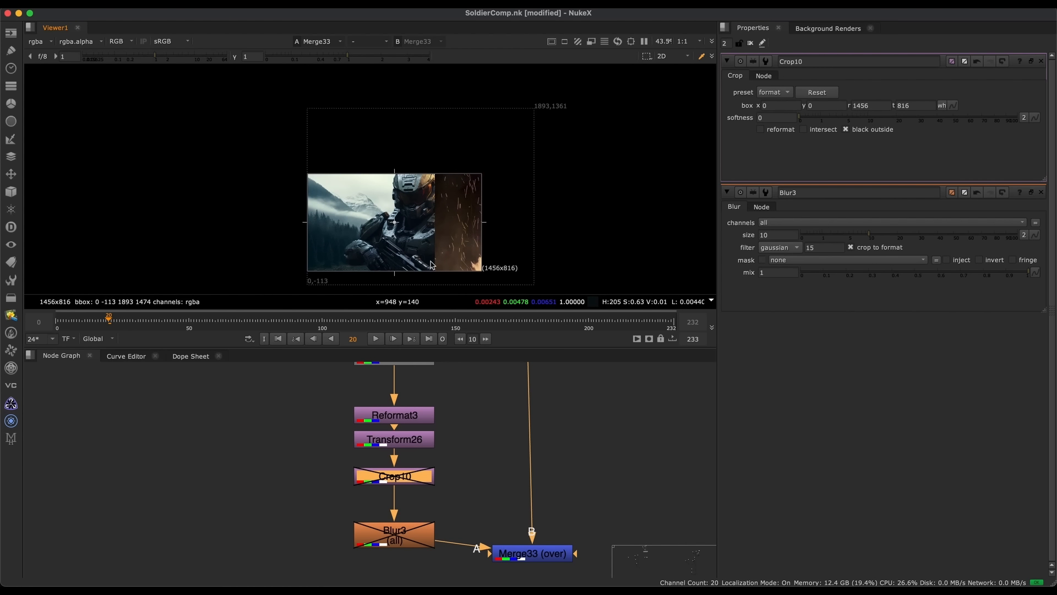
pyautogui.scroll(-1, 413, 435)
# Transform the embers with Transform26 to translate x 298, y -114, rotate about 64.46, and scale 3.05
pyautogui.doubleClick(415, 438)
pyautogui.moveTo(487, 188); pyautogui.dragTo(440, 133)
pyautogui.moveTo(404, 224); pyautogui.dragTo(430, 235)
# Play the composite to check the enlarged, rotated embers filling the frame, stopping at frame 22
pyautogui.press('q')
pyautogui.press('f')
pyautogui.press('j')
pyautogui.scroll(-3, 447, 176)
pyautogui.press('q')
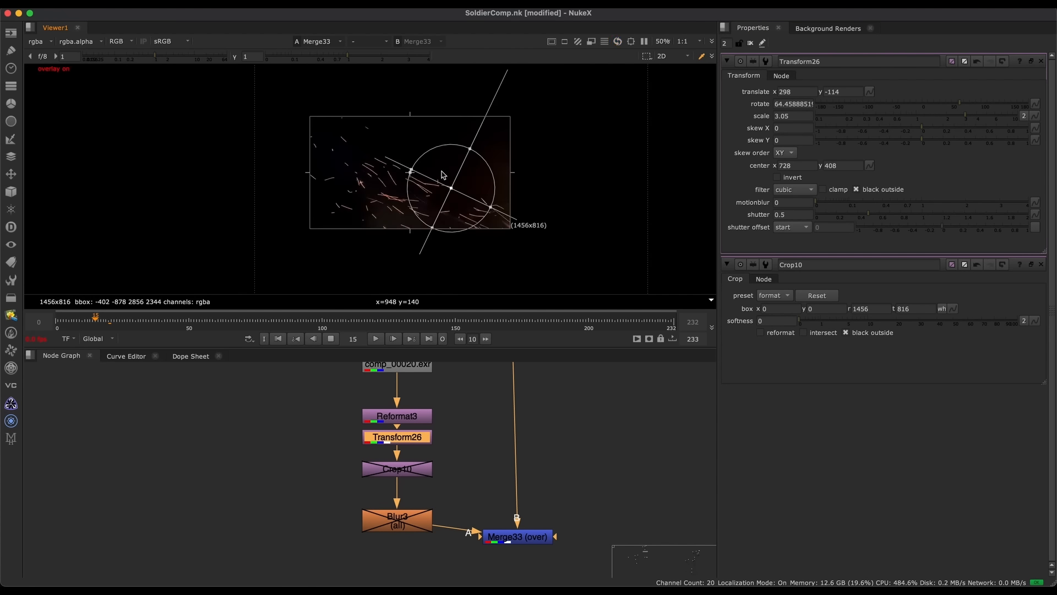
pyautogui.moveTo(454, 164); pyautogui.dragTo(448, 197, button='middle')
pyautogui.click(378, 338)
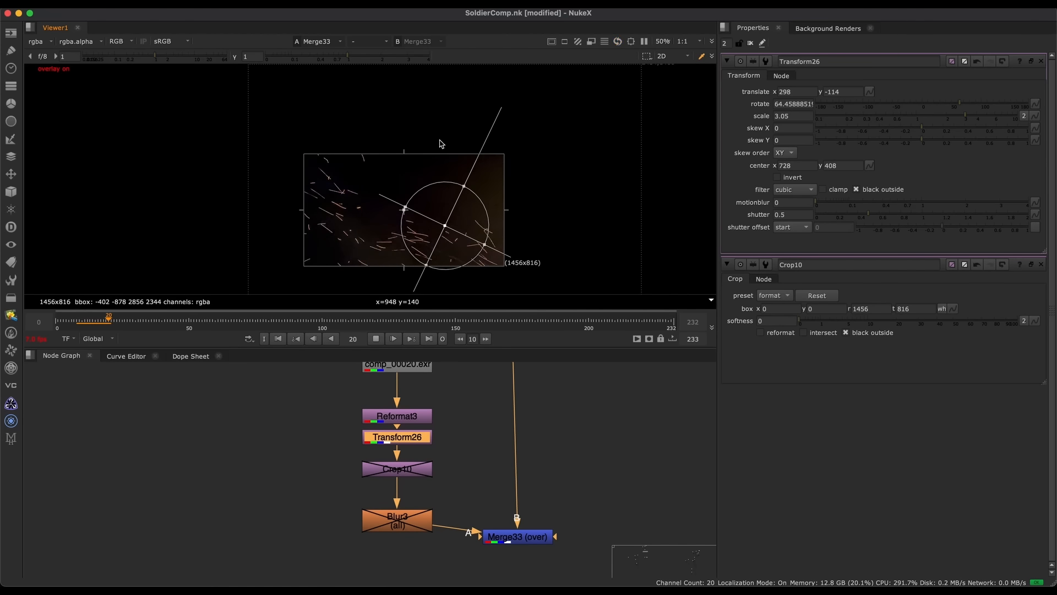
pyautogui.press('k')
# View Blur3's output, toggle the blur, and inspect the embers' bounding box beyond the frame's upper-right corner
pyautogui.moveTo(413, 134); pyautogui.dragTo(431, 146, button='middle')
pyautogui.moveTo(458, 495); pyautogui.dragTo(345, 549)
pyautogui.moveTo(404, 529); pyautogui.dragTo(393, 518, button='middle')
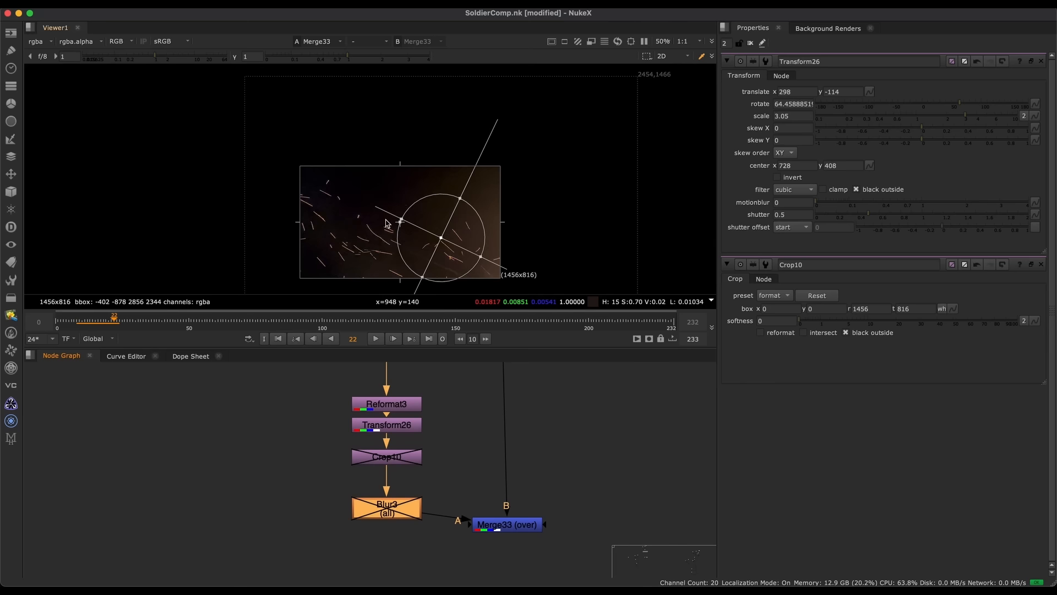
pyautogui.press('1')
pyautogui.press('d')
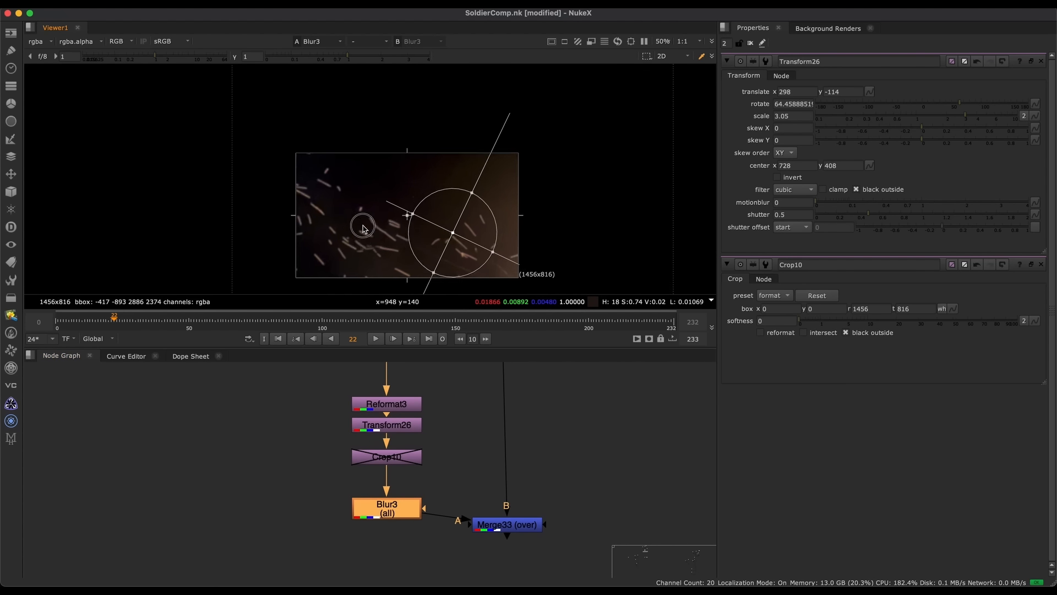
pyautogui.scroll(2, 358, 238)
pyautogui.moveTo(430, 219); pyautogui.dragTo(257, 249, button='middle')
pyautogui.moveTo(454, 179); pyautogui.dragTo(312, 227, button='middle')
pyautogui.moveTo(555, 158); pyautogui.dragTo(548, 176, button='middle')
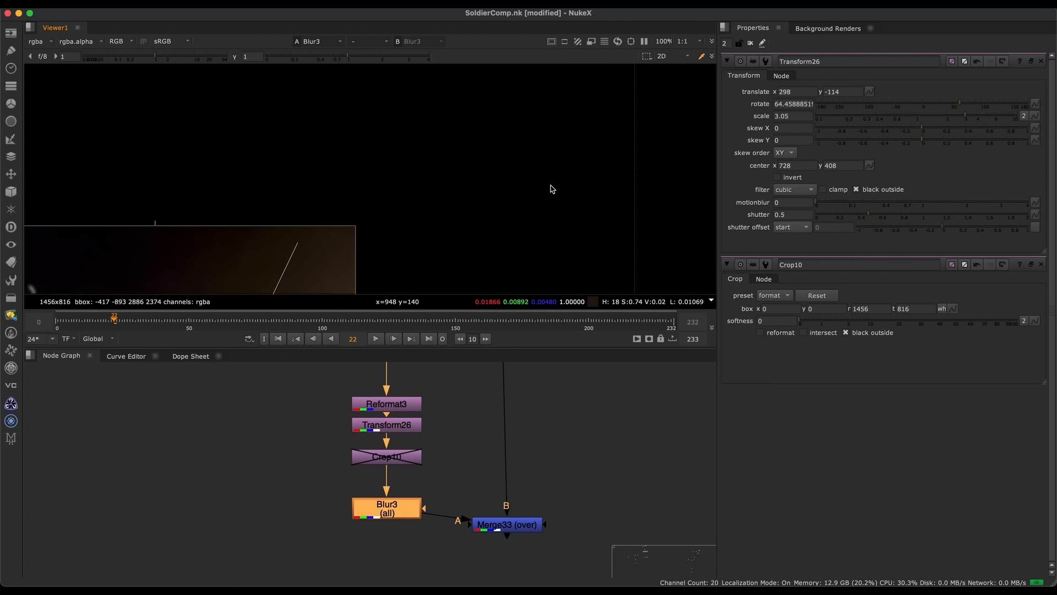
pyautogui.scroll(-5, 545, 165)
pyautogui.scroll(-2, 548, 182)
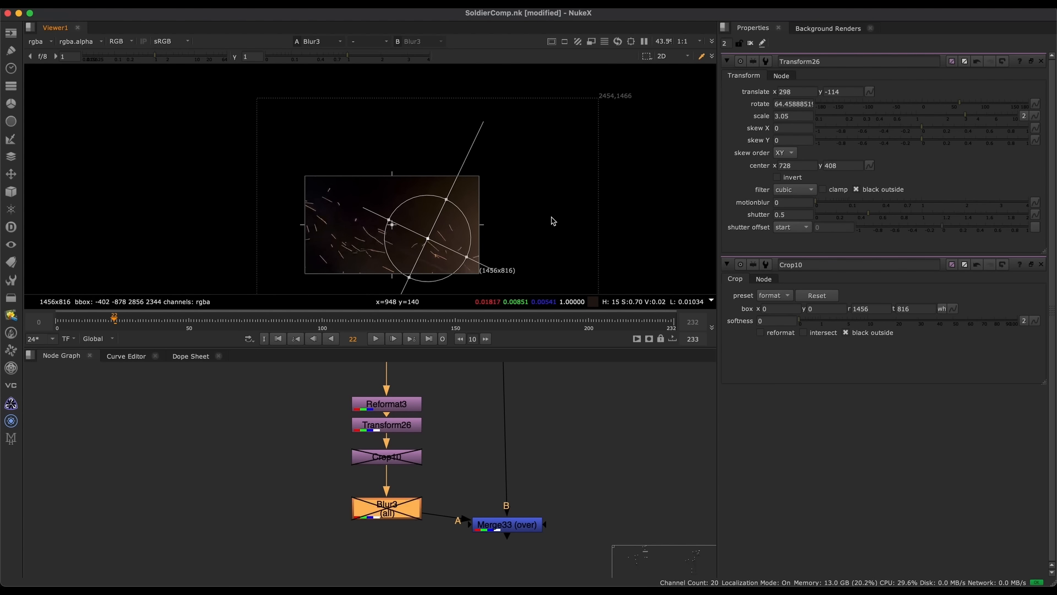
# Enable Crop10, open its properties, and inspect the blurred embers' upper edge
pyautogui.click(403, 460)
pyautogui.press('d')
pyautogui.doubleClick(405, 460)
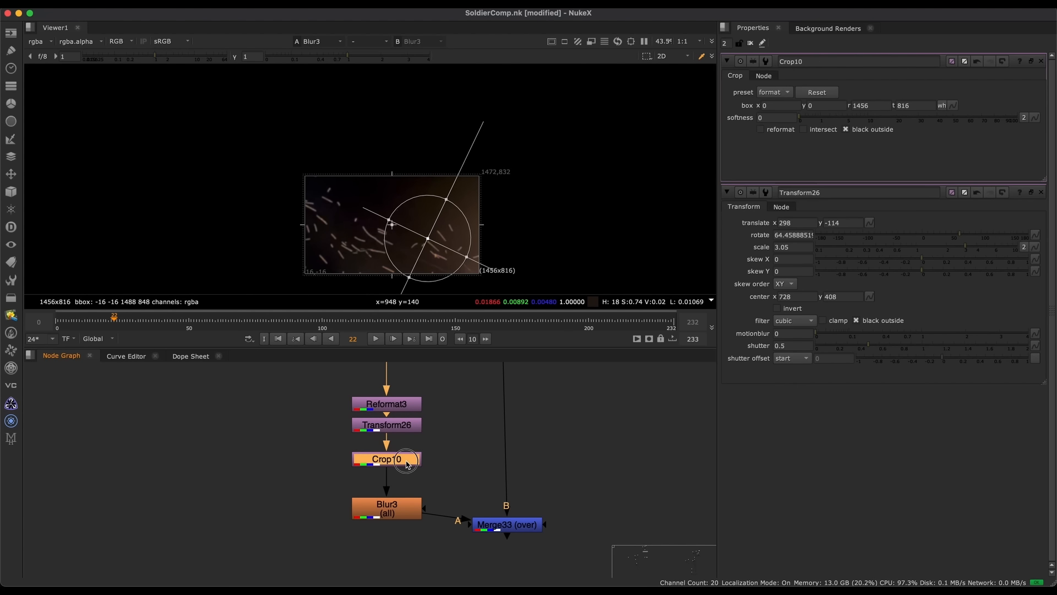
pyautogui.scroll(6, 434, 179)
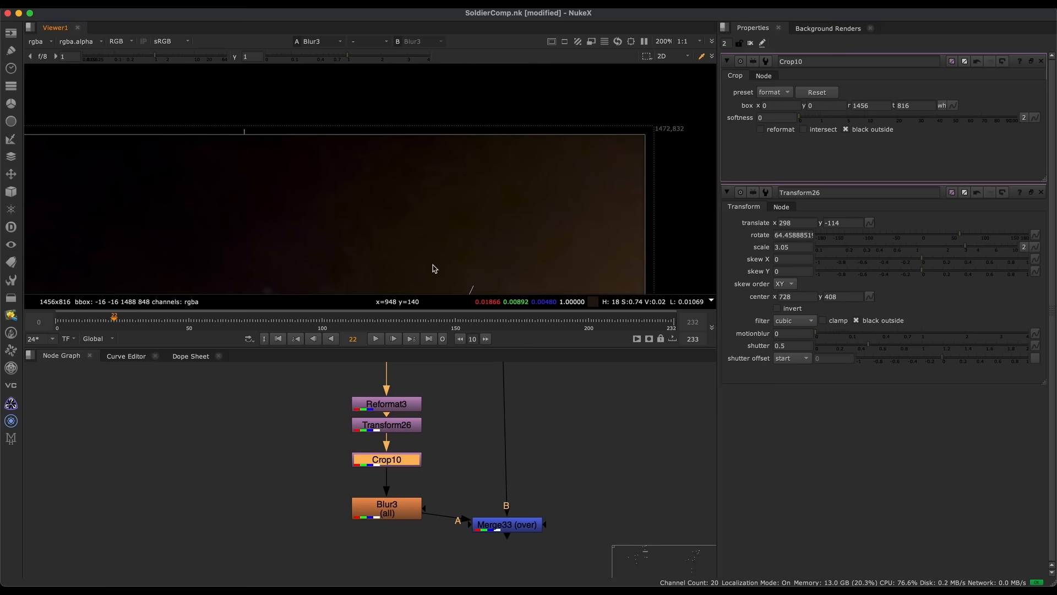
# View Merge33, inspect the composite's border, and space Crop10 slightly farther below Transform26
pyautogui.press('f')
pyautogui.click(485, 526)
pyautogui.press('1')
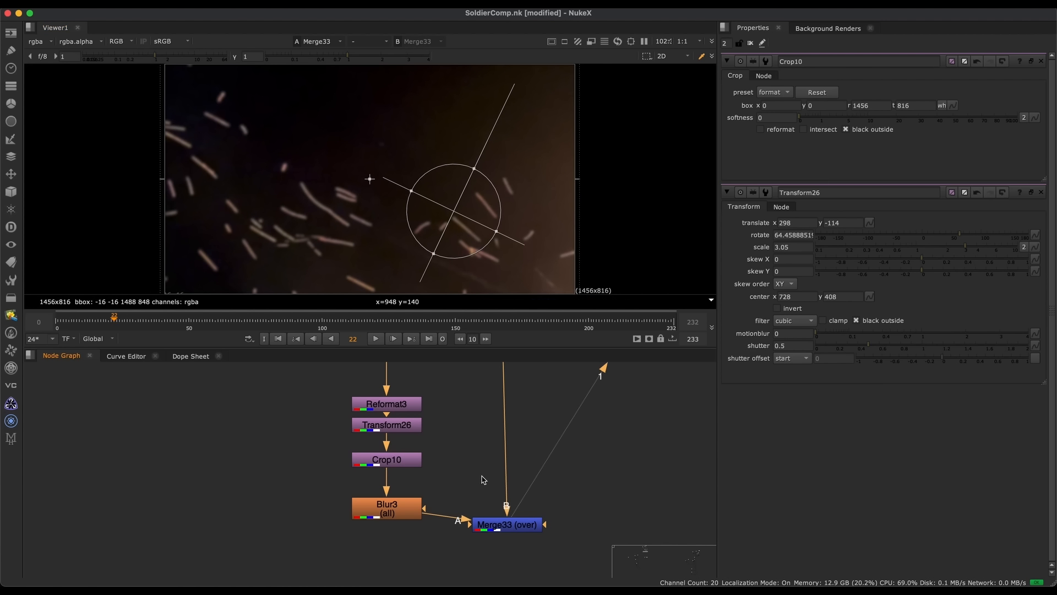
pyautogui.click(387, 464)
pyautogui.moveTo(502, 89); pyautogui.dragTo(483, 175, button='middle')
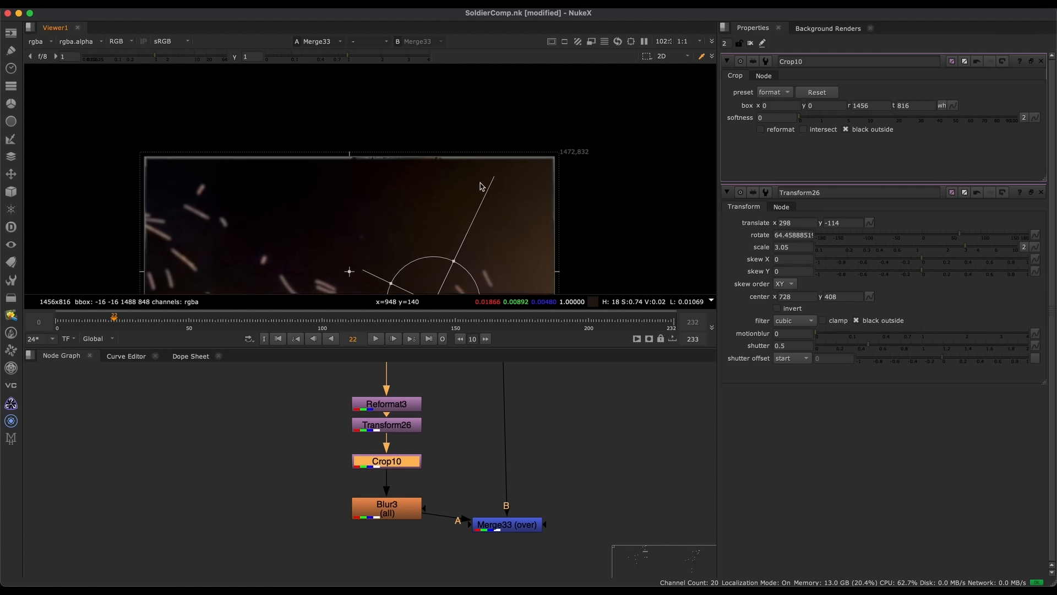
pyautogui.scroll(4, 484, 172)
pyautogui.scroll(-3, 447, 215)
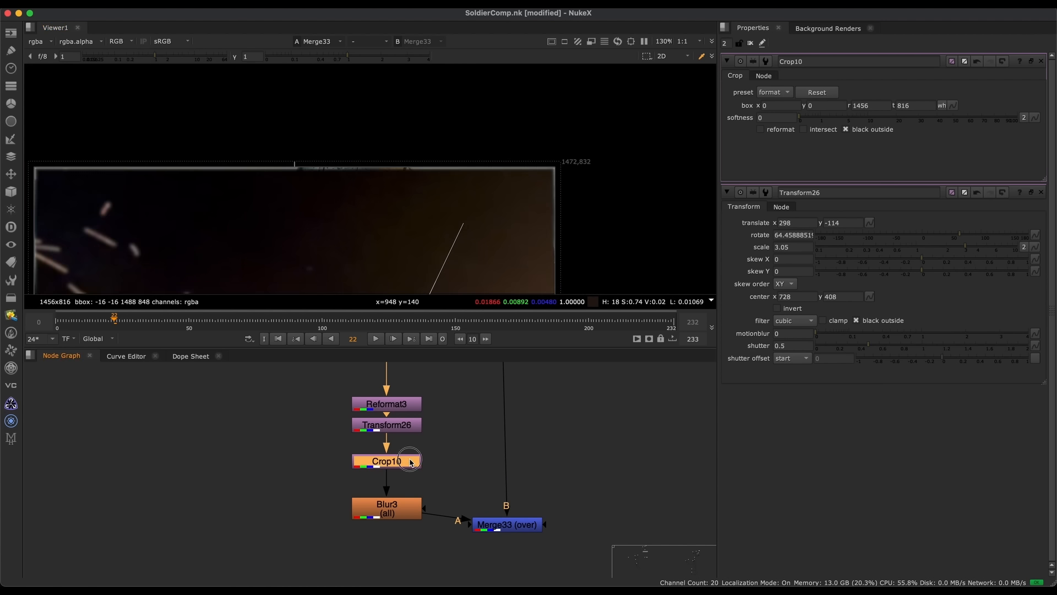
pyautogui.moveTo(410, 463); pyautogui.dragTo(410, 464)
# Close Transform26's properties, toggle the viewer overlay, and examine the background bleeding through along the upper edge
pyautogui.click(1041, 192)
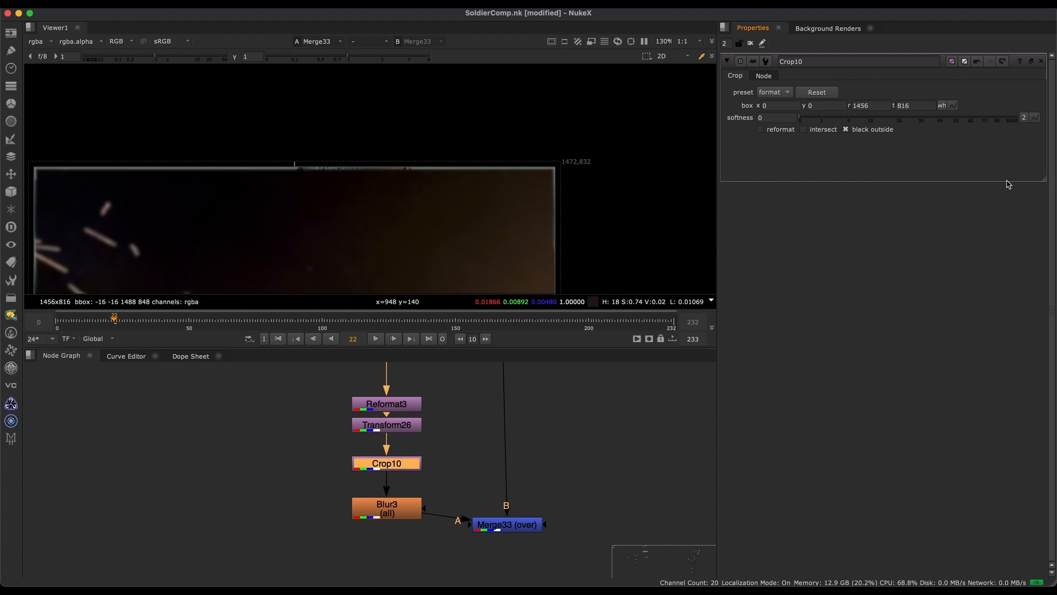
pyautogui.press('o')
pyautogui.scroll(4, 295, 191)
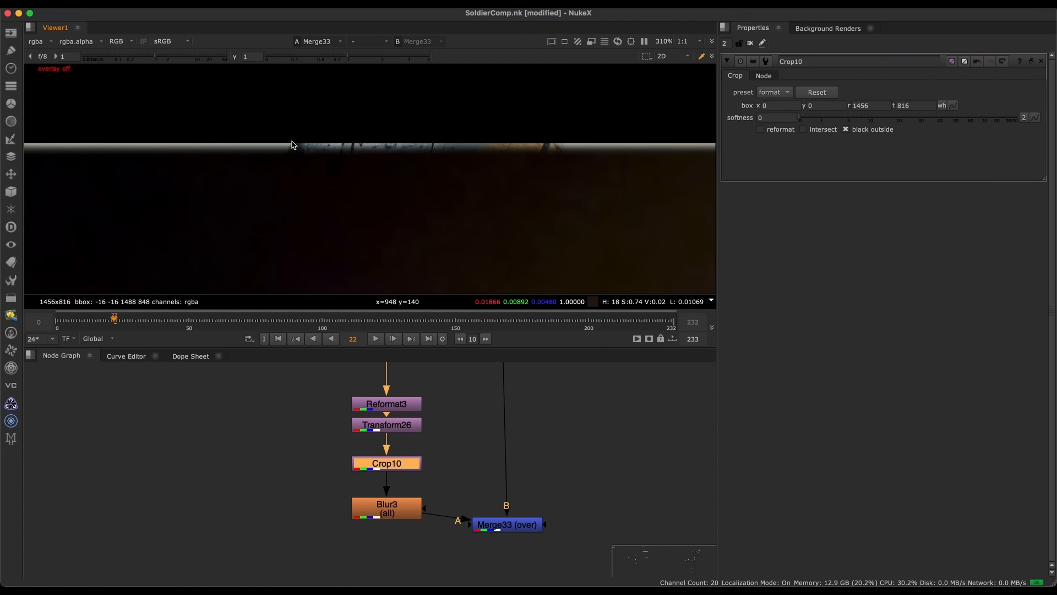
pyautogui.scroll(6, 283, 147)
pyautogui.press('o')
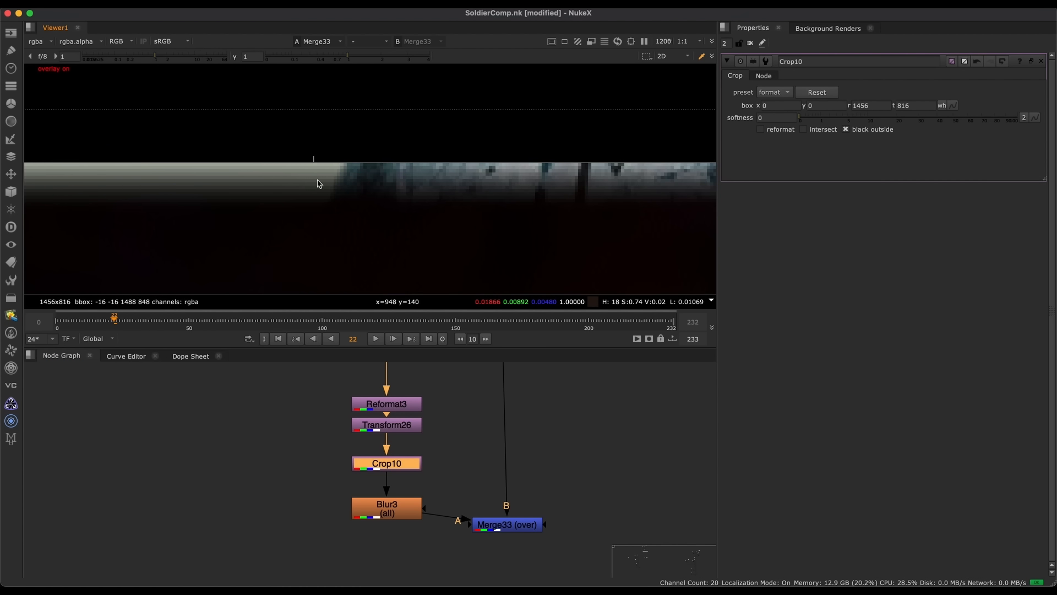
pyautogui.scroll(-7, 337, 180)
# Extend Crop10's box beyond all frame edges to about x -87, y -99, r 1500.2, t 879.9
pyautogui.moveTo(329, 168); pyautogui.dragTo(323, 122)
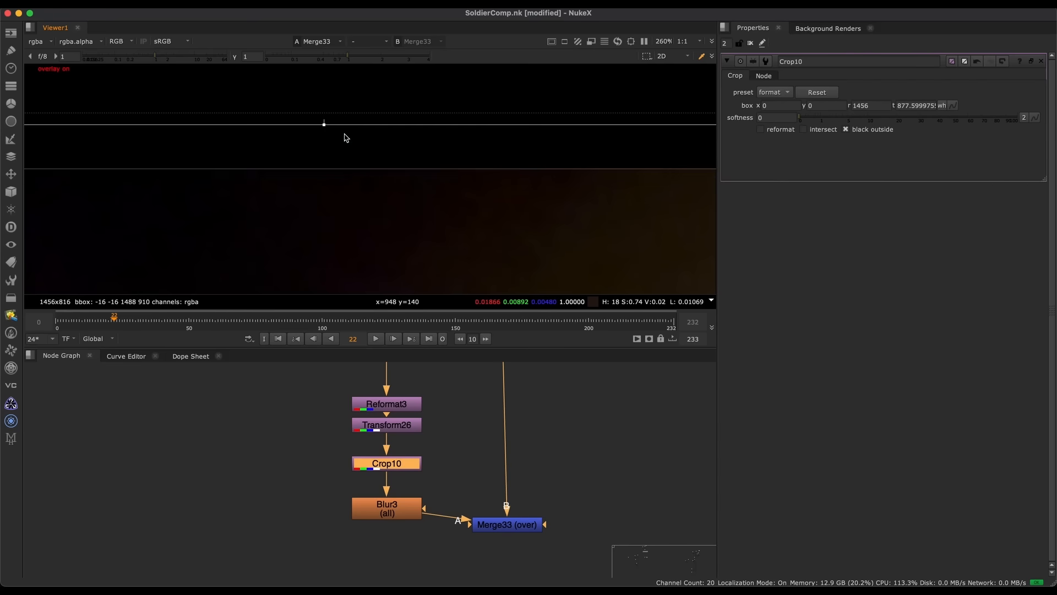
pyautogui.scroll(-4, 364, 126)
pyautogui.scroll(7, 526, 120)
pyautogui.moveTo(526, 128); pyautogui.dragTo(594, 124)
pyautogui.scroll(-7, 520, 220)
pyautogui.moveTo(476, 221); pyautogui.dragTo(617, 162, button='middle')
pyautogui.moveTo(396, 134); pyautogui.dragTo(380, 135)
pyautogui.moveTo(420, 268); pyautogui.dragTo(420, 285)
pyautogui.moveTo(421, 209); pyautogui.dragTo(398, 207, button='middle')
pyautogui.scroll(-3, 400, 211)
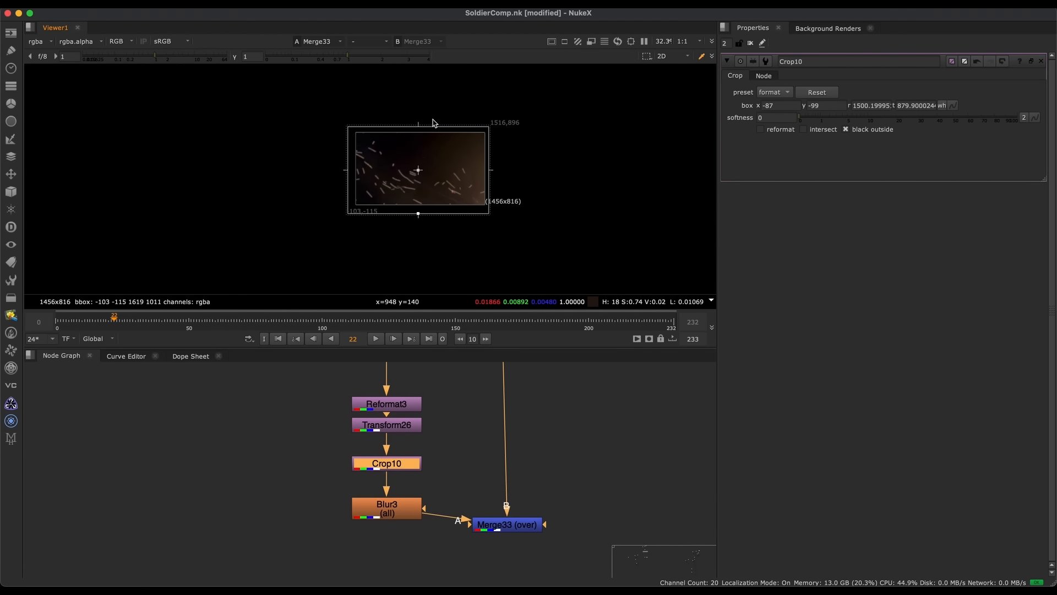
pyautogui.moveTo(548, 117); pyautogui.dragTo(494, 176, button='middle')
pyautogui.press('f')
pyautogui.moveTo(393, 460); pyautogui.dragTo(395, 462)
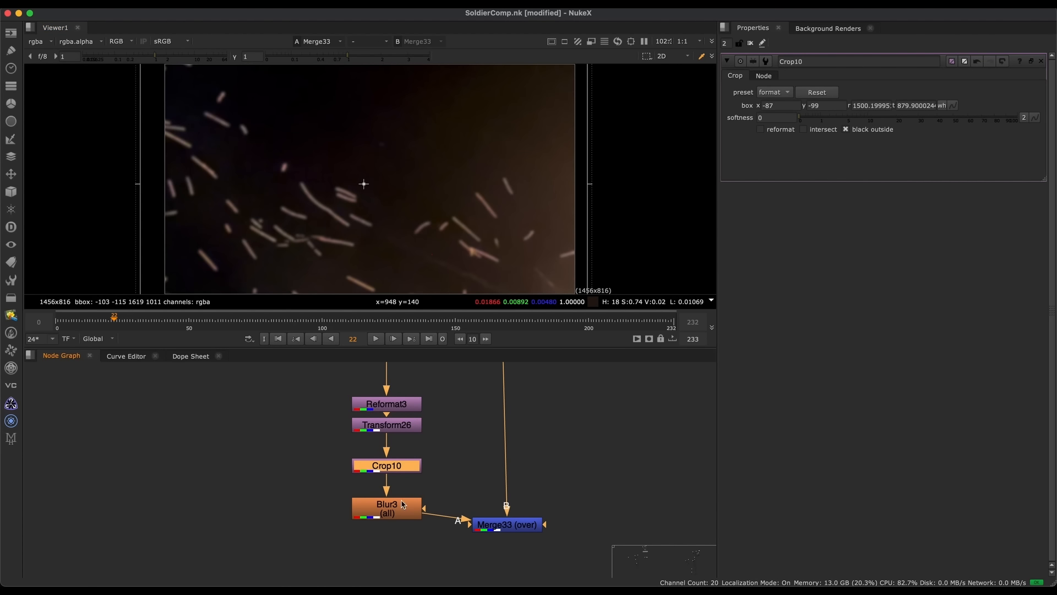
# Disable Crop10, view its output, and move the crop box's right edge to r 1435
pyautogui.press('d')
pyautogui.scroll(-8, 448, 200)
pyautogui.press('1')
pyautogui.click(419, 394)
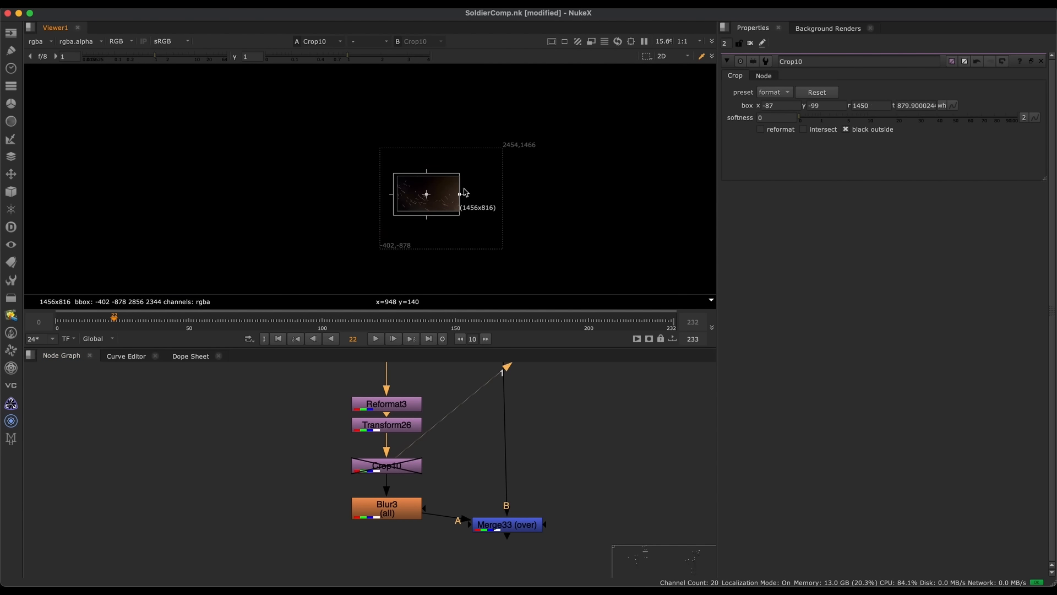
pyautogui.moveTo(461, 196); pyautogui.dragTo(461, 196)
pyautogui.press('f')
pyautogui.scroll(-3, 564, 170)
pyautogui.moveTo(559, 254); pyautogui.dragTo(456, 253, button='middle')
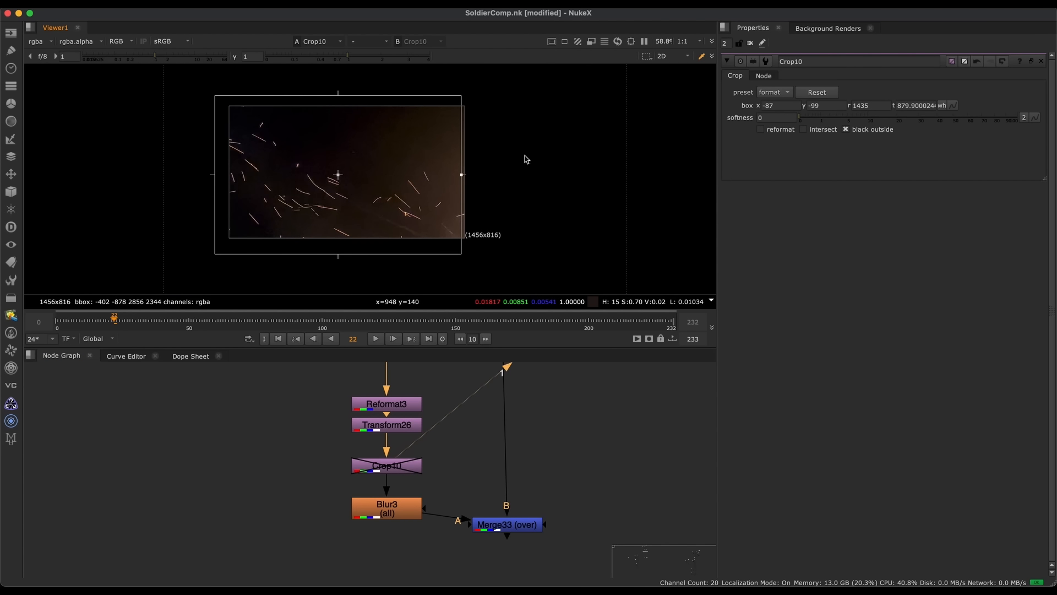
# View Merge33, toggle the merge off and on, and inspect the large bounding box with the overlay shown
pyautogui.click(506, 524)
pyautogui.press('1')
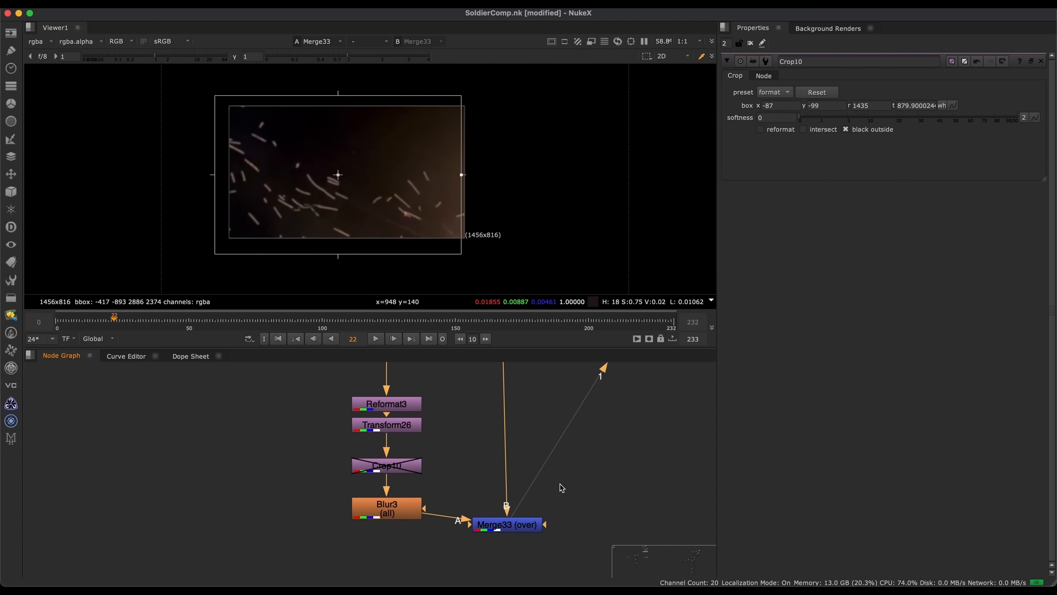
pyautogui.moveTo(578, 477); pyautogui.dragTo(454, 570)
pyautogui.press('d')
pyautogui.press('d')
pyautogui.moveTo(446, 237); pyautogui.dragTo(449, 242, button='middle')
pyautogui.scroll(-2, 448, 242)
pyautogui.scroll(-2, 451, 246)
pyautogui.press('o')
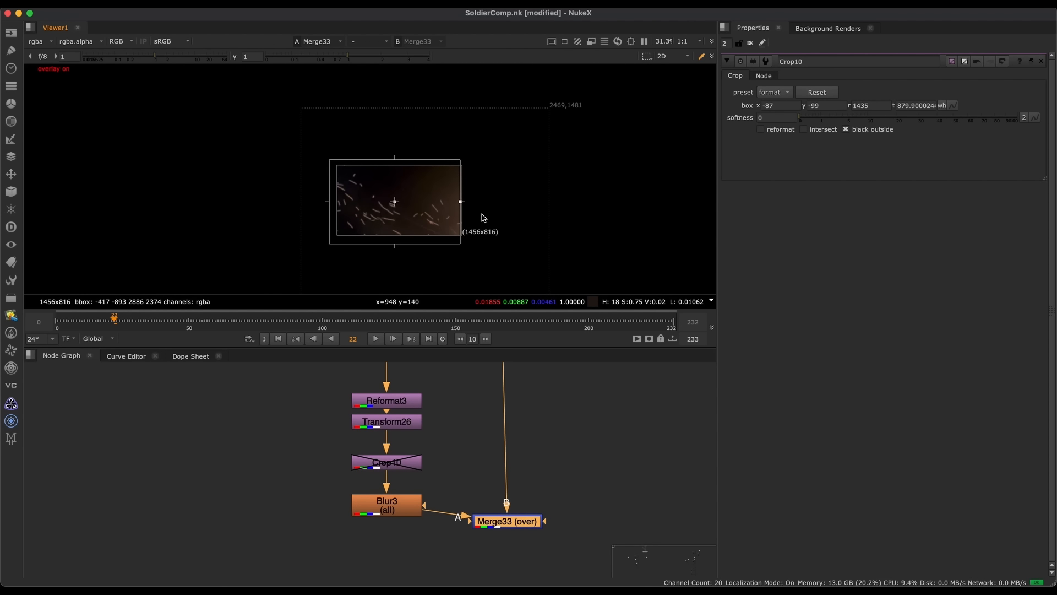
# Examine the oversized bounding box around Merge33's output, and close Crop10's properties
pyautogui.scroll(5, 396, 226)
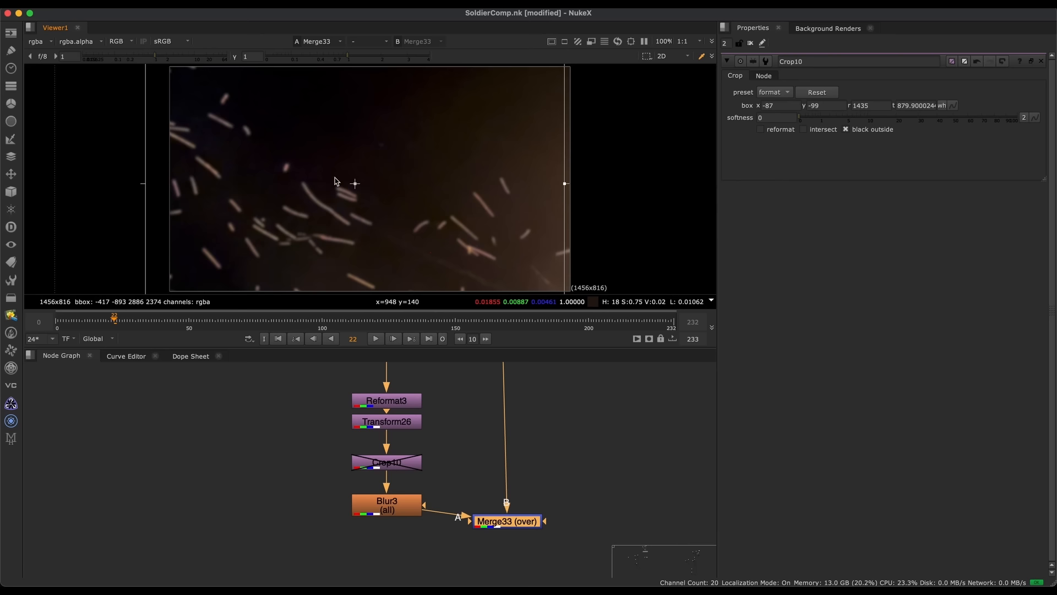
pyautogui.click(392, 512)
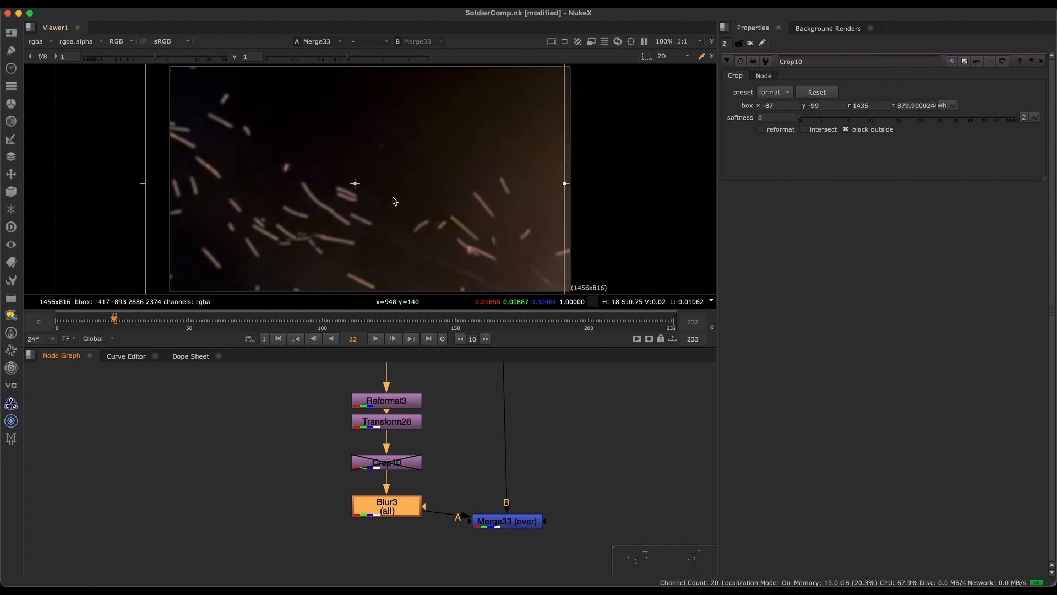
pyautogui.scroll(-10, 392, 204)
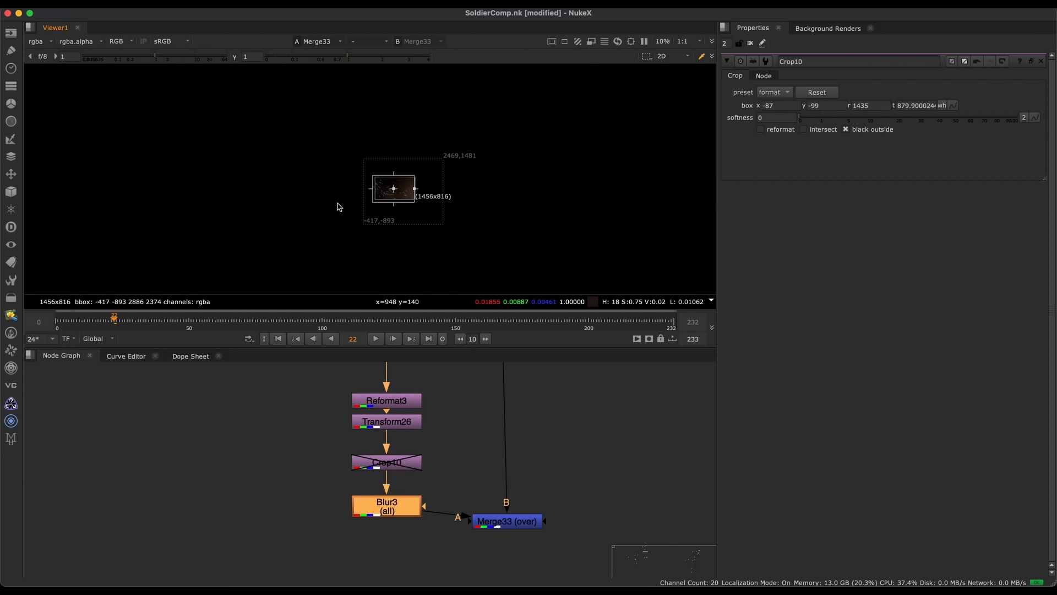
pyautogui.scroll(4, 411, 195)
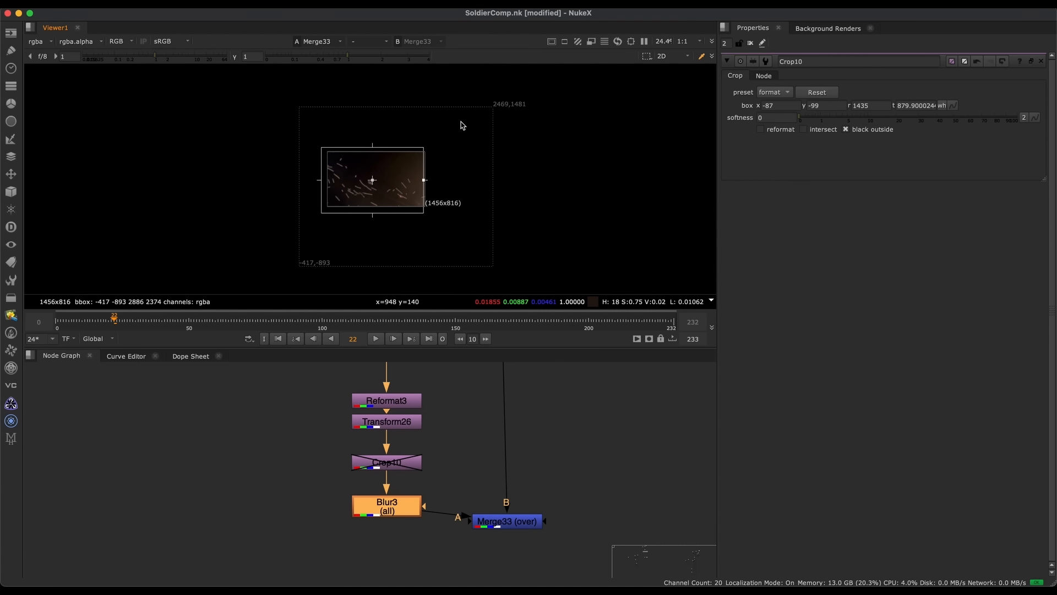
pyautogui.moveTo(434, 501); pyautogui.dragTo(345, 477, button='middle')
pyautogui.click(427, 499)
pyautogui.moveTo(435, 474); pyautogui.dragTo(433, 527, button='middle')
pyautogui.click(1041, 62)
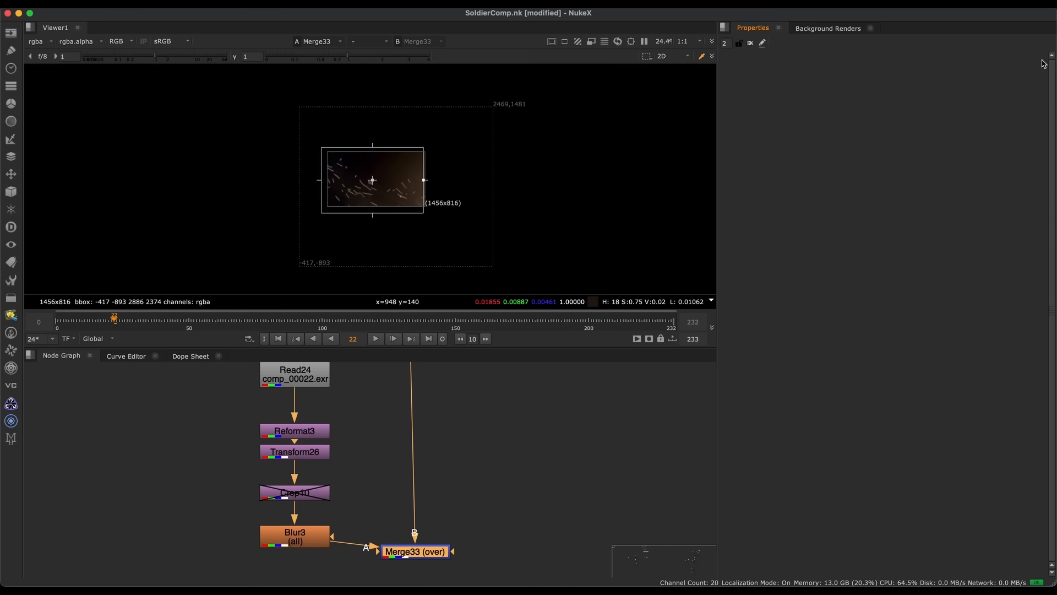
# Open Merge33's properties and set its merge operation to plus
pyautogui.scroll(-1, 391, 459)
pyautogui.scroll(-3, 377, 457)
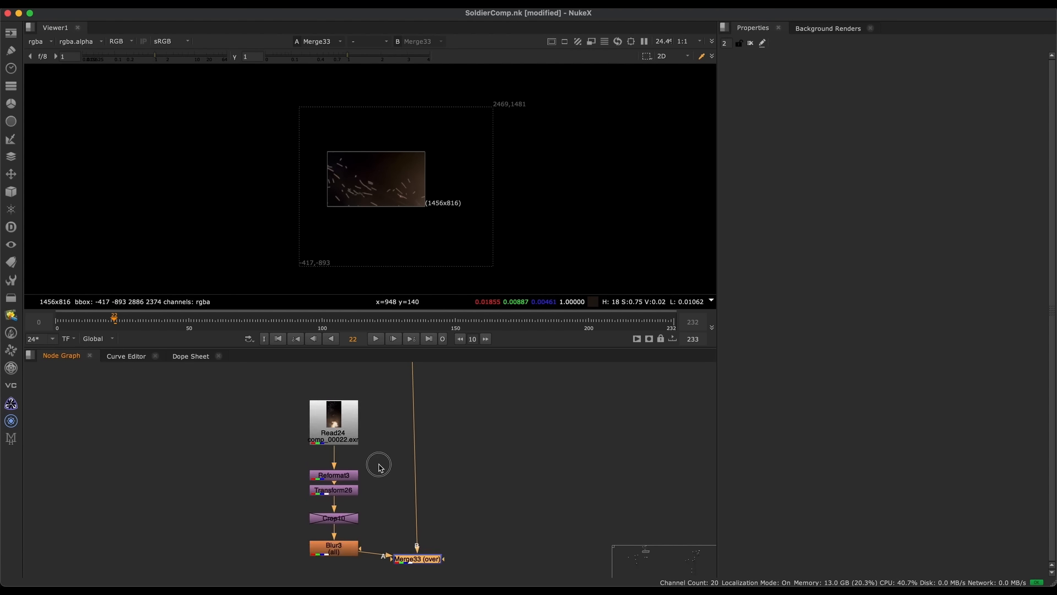
pyautogui.scroll(2, 355, 519)
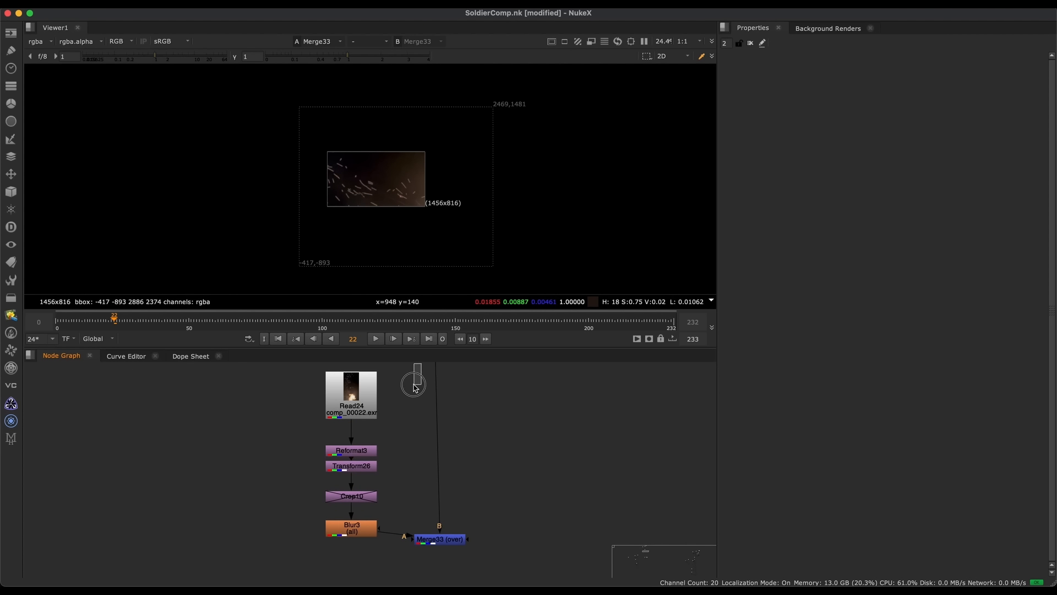
pyautogui.moveTo(460, 535); pyautogui.dragTo(450, 537)
pyautogui.press('f')
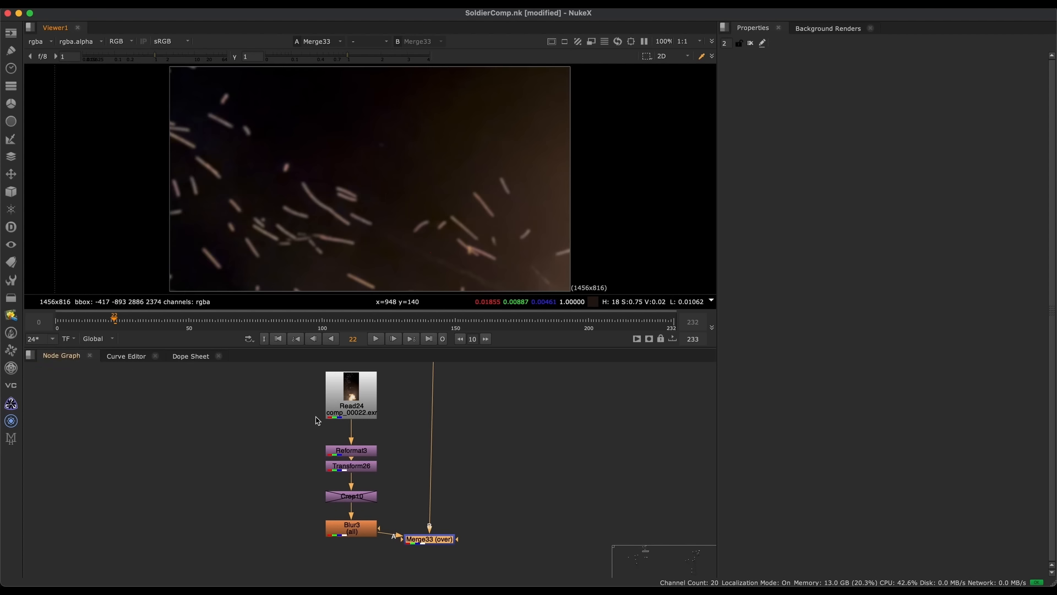
pyautogui.doubleClick(428, 540)
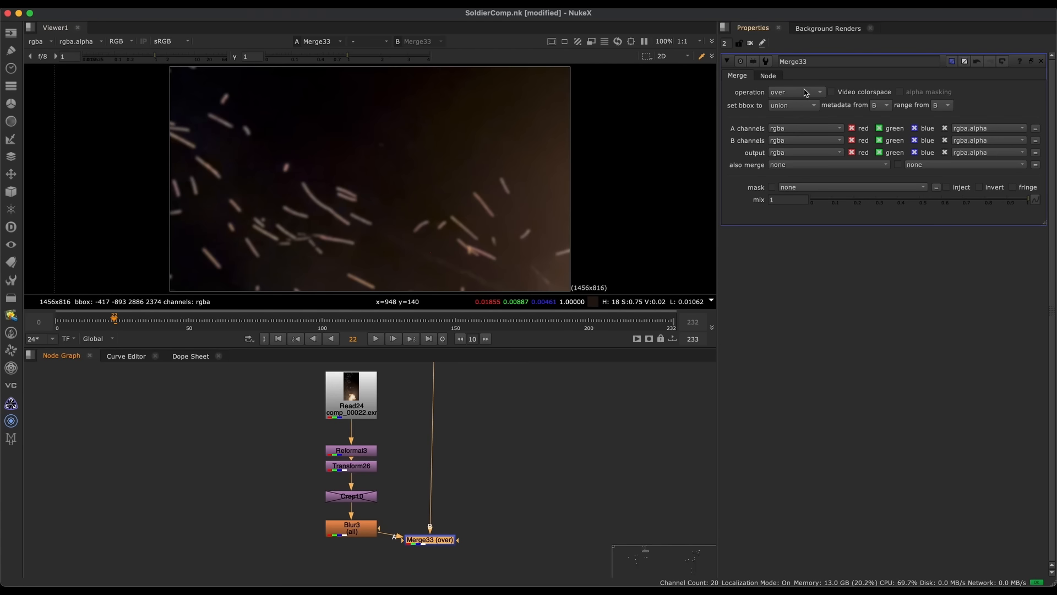
pyautogui.click(805, 93)
pyautogui.click(800, 288)
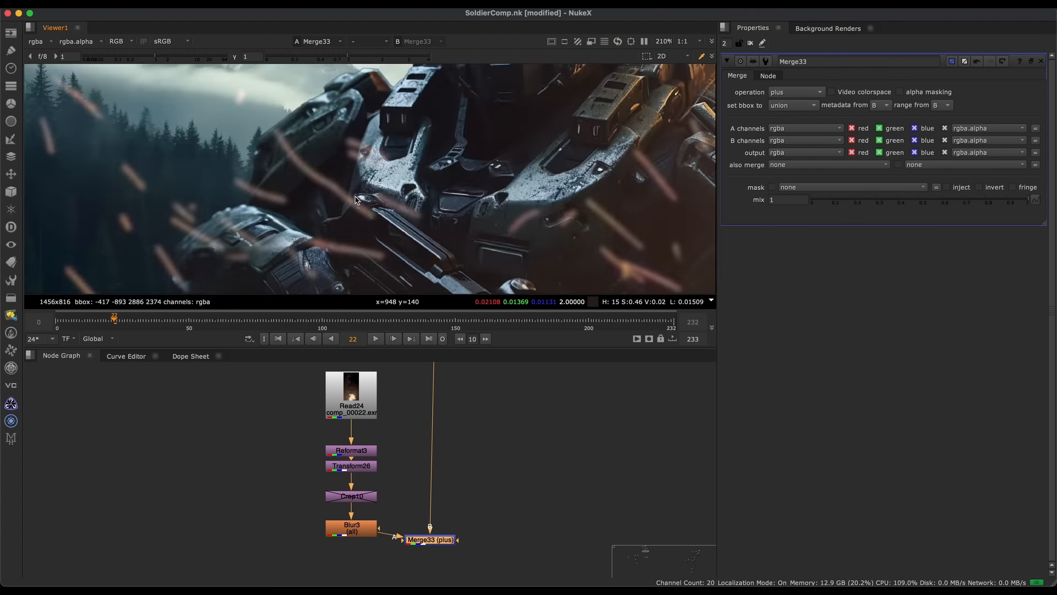
# View Merge33's output with the sparks added over the soldier plate
pyautogui.click(352, 408)
pyautogui.press('1')
pyautogui.moveTo(524, 481); pyautogui.dragTo(397, 555)
pyautogui.press('1')
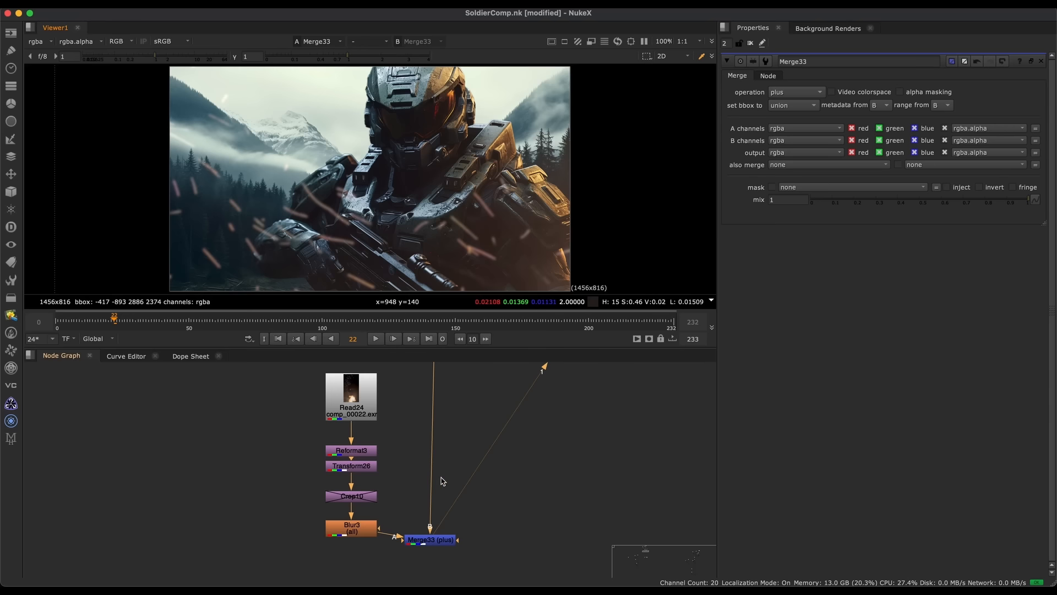
pyautogui.scroll(-1, 441, 478)
pyautogui.moveTo(441, 478); pyautogui.dragTo(426, 519, button='middle')
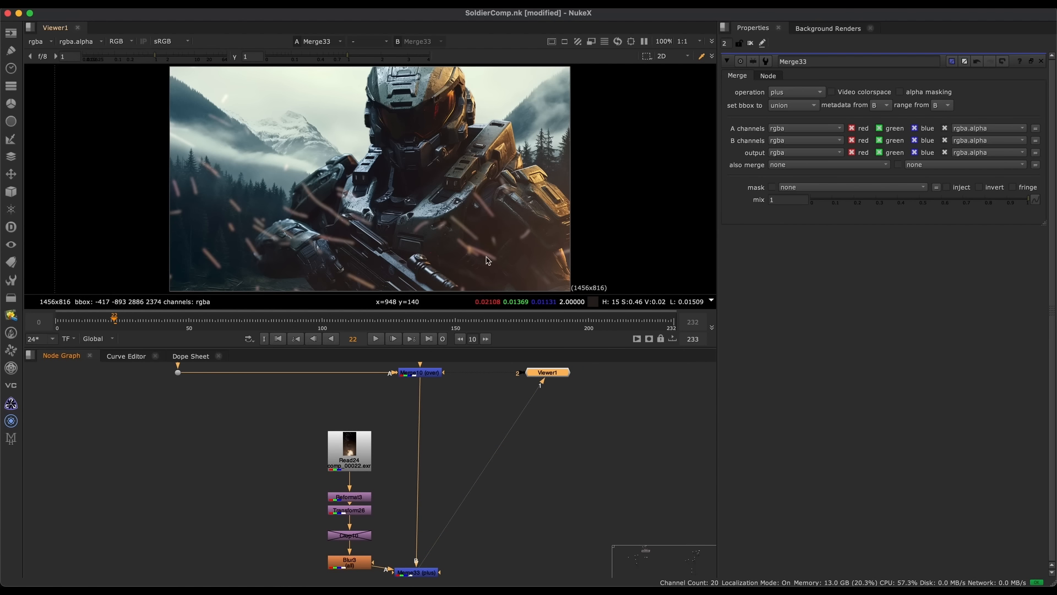
# Delete the sparks branch from Read24 through Blur3 together with Merge33
pyautogui.moveTo(460, 412); pyautogui.dragTo(281, 579)
pyautogui.moveTo(345, 492); pyautogui.dragTo(330, 532, button='middle')
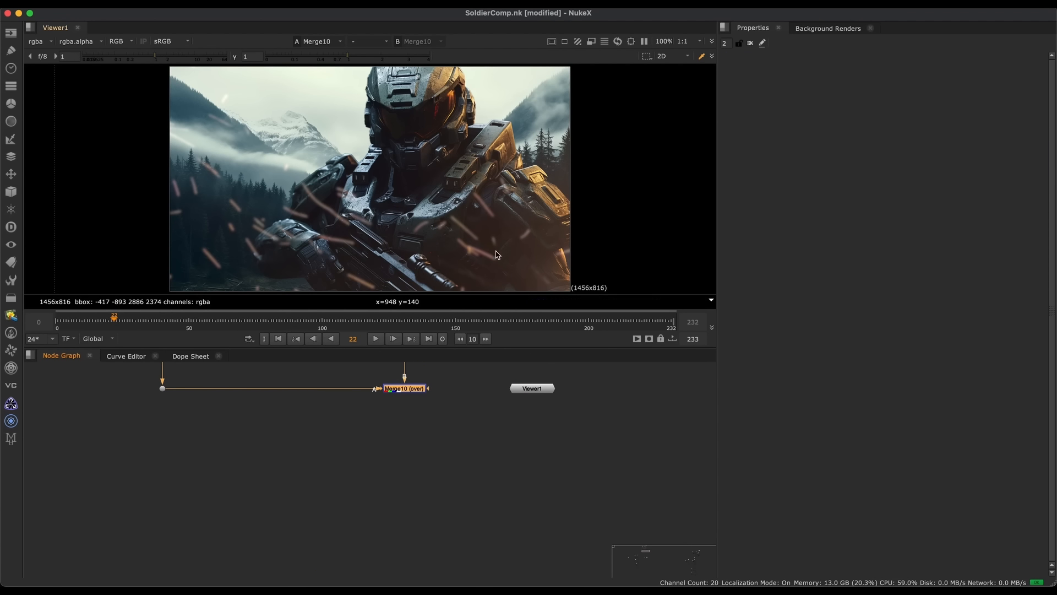
pyautogui.press('Delete')
pyautogui.moveTo(423, 434); pyautogui.dragTo(417, 537, button='middle')
pyautogui.click(545, 472)
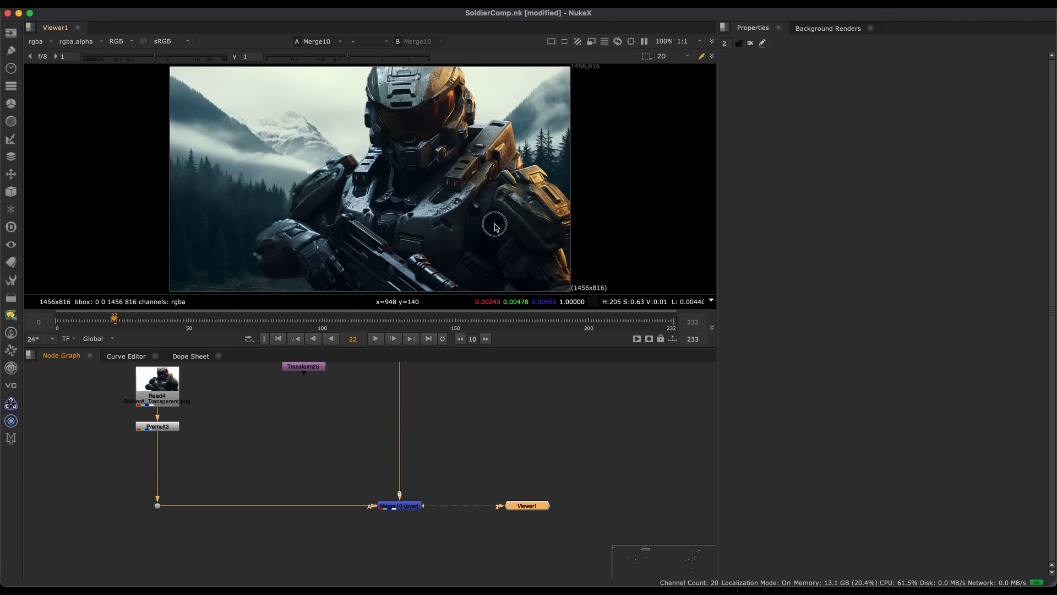
pyautogui.moveTo(385, 420); pyautogui.dragTo(421, 458, button='middle')
pyautogui.scroll(-1, 450, 476)
pyautogui.moveTo(431, 495); pyautogui.dragTo(443, 528, button='middle')
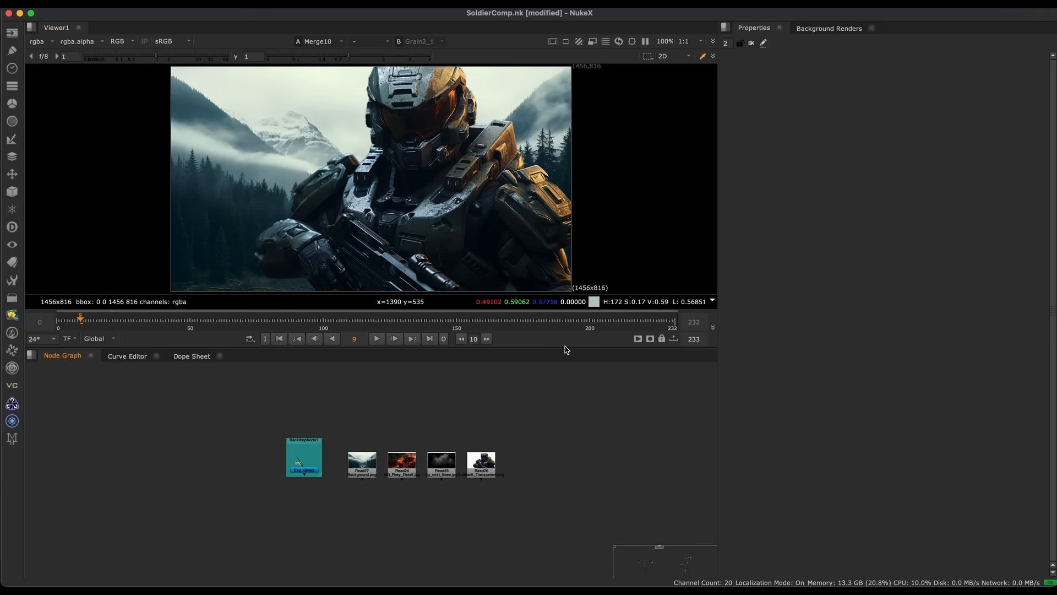
# View the finished comp at Grain2_1 and look over its full node tree
pyautogui.press('1')
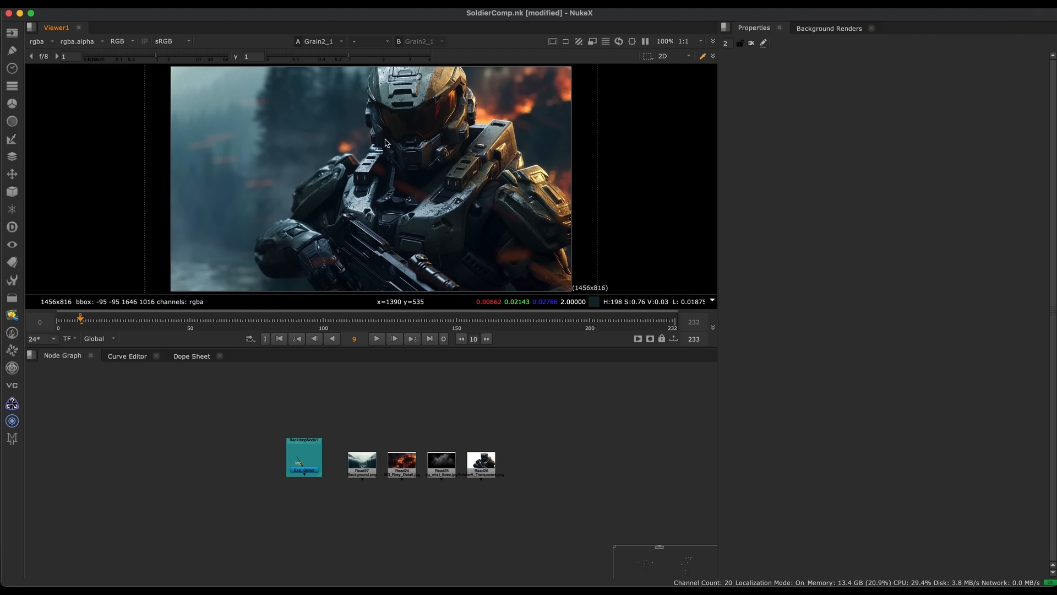
pyautogui.scroll(-5, 355, 401)
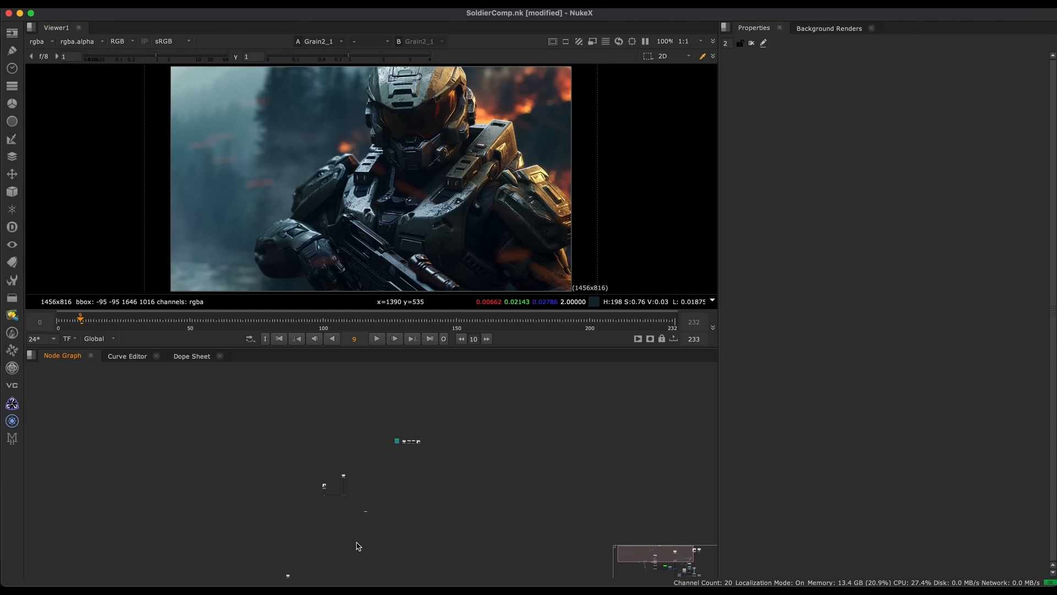
pyautogui.scroll(4, 421, 438)
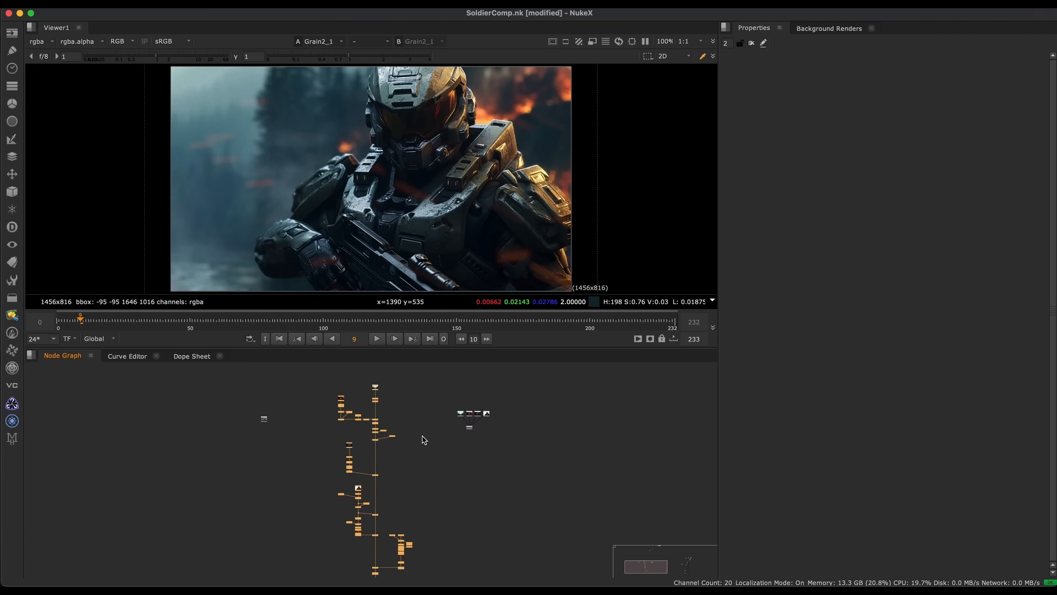
pyautogui.scroll(5, 394, 436)
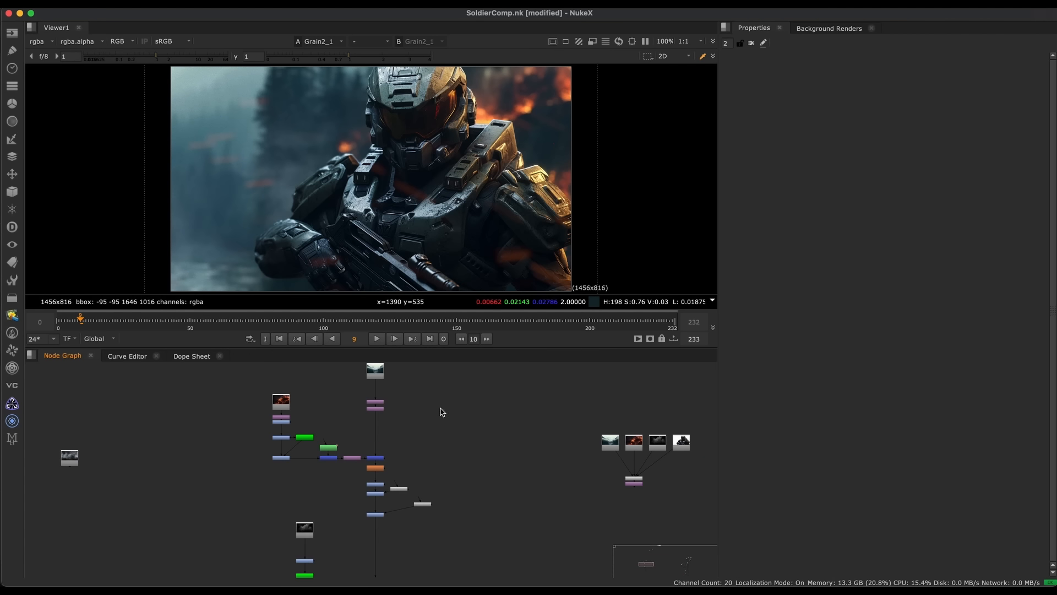
pyautogui.scroll(2, 384, 429)
pyautogui.moveTo(385, 427); pyautogui.dragTo(390, 415)
pyautogui.click(413, 444)
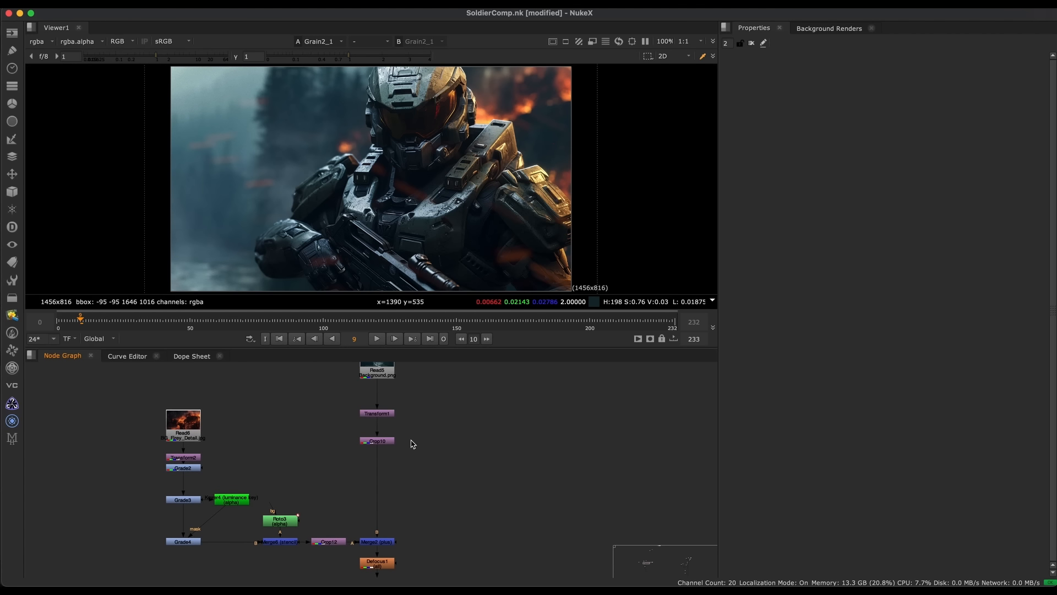
# View the Read5 background plate at the head of the finished comp
pyautogui.moveTo(450, 427); pyautogui.dragTo(467, 474, button='middle')
pyautogui.click(406, 418)
pyautogui.press('1')
pyautogui.scroll(4, 401, 452)
pyautogui.click(410, 414)
pyautogui.scroll(-8, 413, 415)
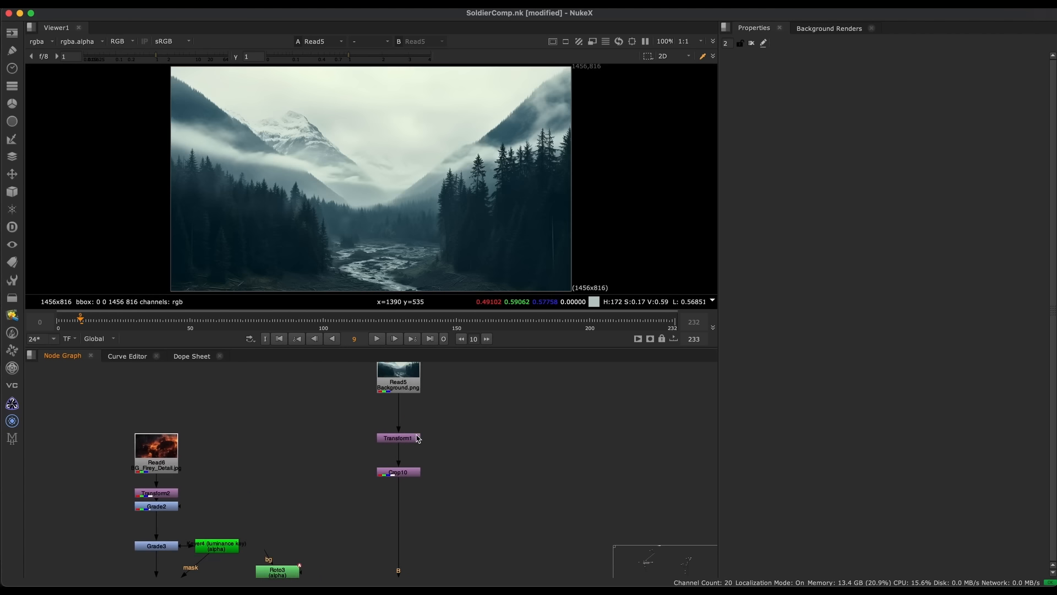
# Enlarge the node graph to examine the background chain, and restore the viewer layout
pyautogui.press('space')
pyautogui.moveTo(702, 172); pyautogui.dragTo(439, 452)
pyautogui.scroll(2, 431, 412)
pyautogui.moveTo(432, 412); pyautogui.dragTo(441, 398, button='middle')
pyautogui.moveTo(386, 347); pyautogui.dragTo(387, 345)
pyautogui.click(386, 424)
pyautogui.click(389, 417)
pyautogui.click(392, 457)
pyautogui.click(389, 325)
pyautogui.click(396, 415)
pyautogui.click(396, 457)
pyautogui.press('space')
pyautogui.moveTo(399, 444); pyautogui.dragTo(418, 514, button='middle')
# View the outputs of Read5, Transform1 and Crop10 in turn to follow the background's transformation
pyautogui.click(408, 417)
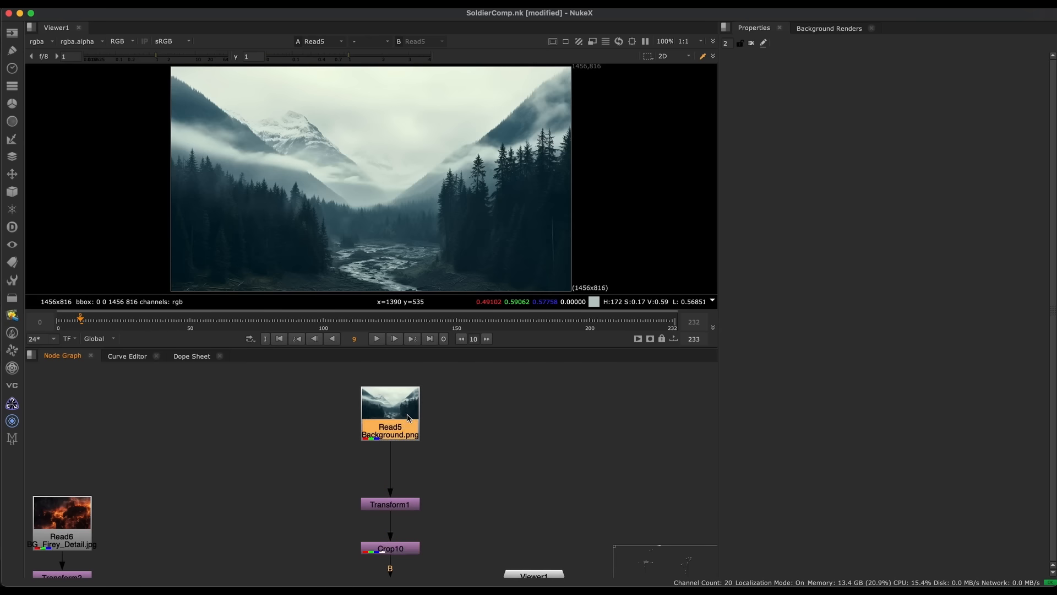
pyautogui.press('1')
pyautogui.moveTo(428, 462); pyautogui.dragTo(407, 375, button='middle')
pyautogui.click(398, 420)
pyautogui.press('1')
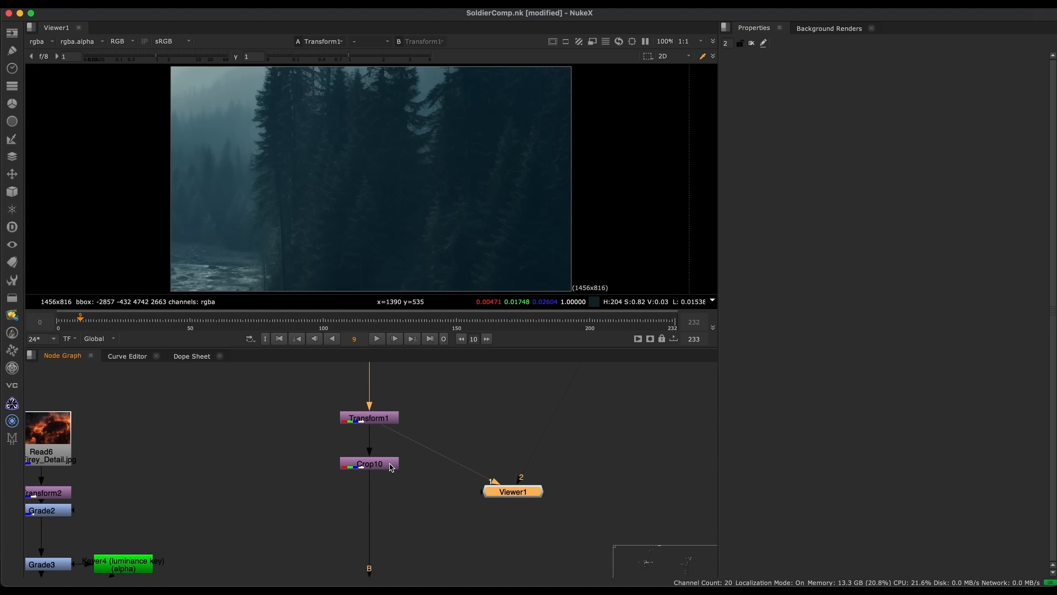
pyautogui.click(390, 467)
pyautogui.press('1')
pyautogui.moveTo(415, 465); pyautogui.dragTo(424, 440, button='middle')
pyautogui.scroll(-2, 488, 541)
pyautogui.moveTo(488, 541); pyautogui.dragTo(478, 444, button='middle')
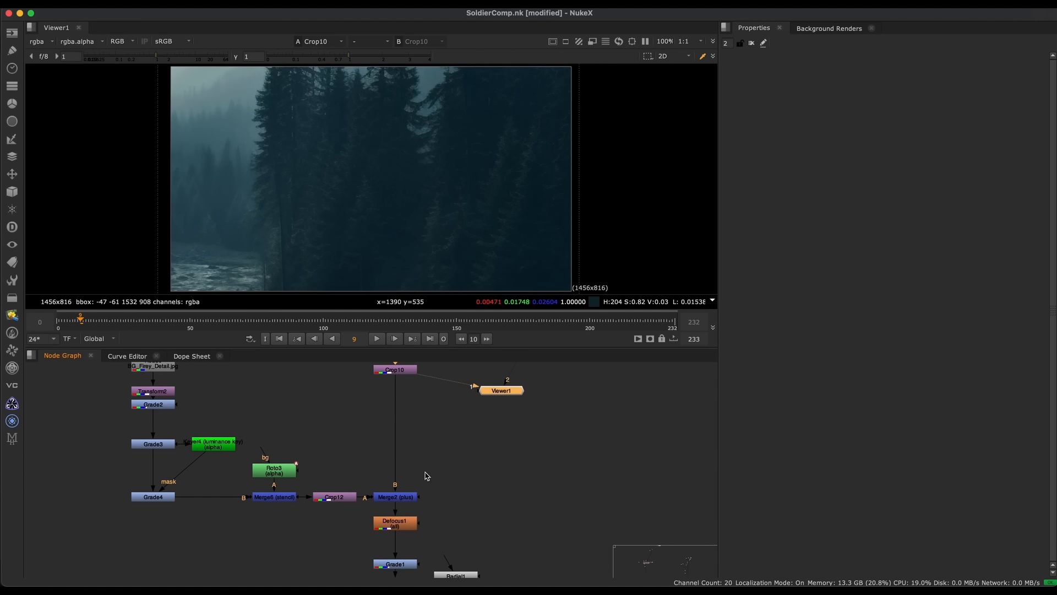
# View Merge2, Defocus1 and Grade11 in turn to check how the fire is added, defocused and graded
pyautogui.click(414, 497)
pyautogui.press('1')
pyautogui.moveTo(513, 396); pyautogui.dragTo(508, 503)
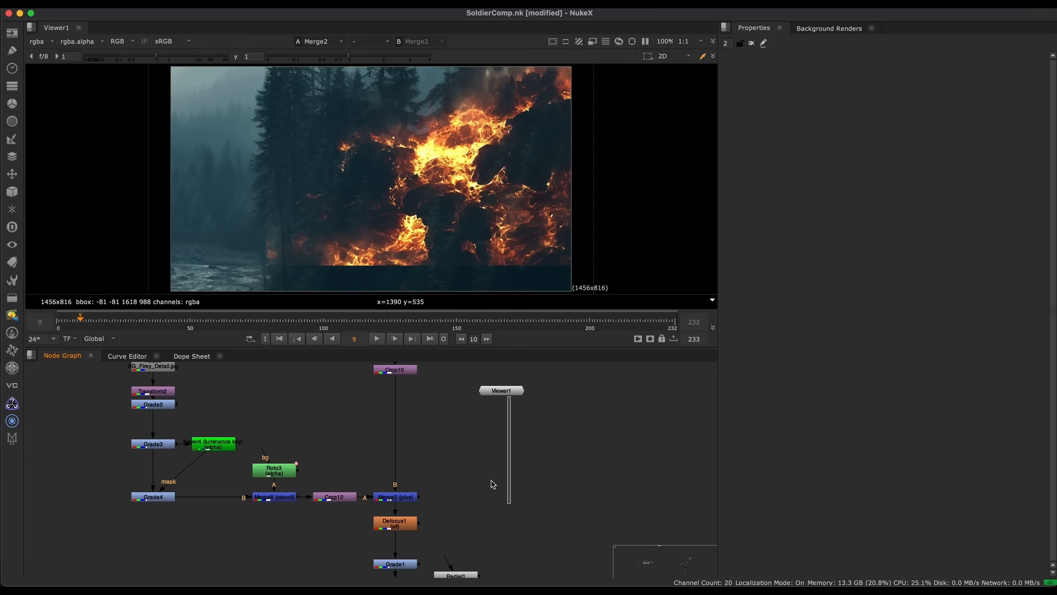
pyautogui.click(407, 500)
pyautogui.click(407, 520)
pyautogui.press('1')
pyautogui.moveTo(425, 549); pyautogui.dragTo(421, 443, button='middle')
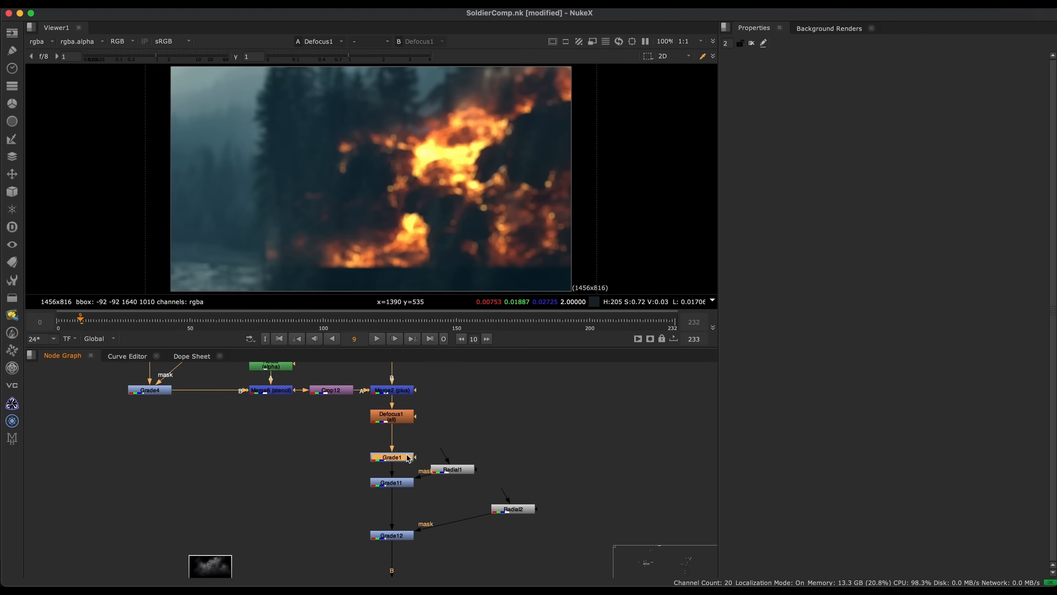
pyautogui.click(407, 482)
pyautogui.press('1')
# View Merge5 with the smoke added, and Merge1 with the soldier placed over the background
pyautogui.moveTo(408, 529); pyautogui.dragTo(415, 469, button='middle')
pyautogui.scroll(-3, 416, 471)
pyautogui.moveTo(415, 573); pyautogui.dragTo(470, 447, button='middle')
pyautogui.scroll(3, 496, 448)
pyautogui.click(431, 468)
pyautogui.press('1')
pyautogui.moveTo(430, 485); pyautogui.dragTo(420, 447, button='middle')
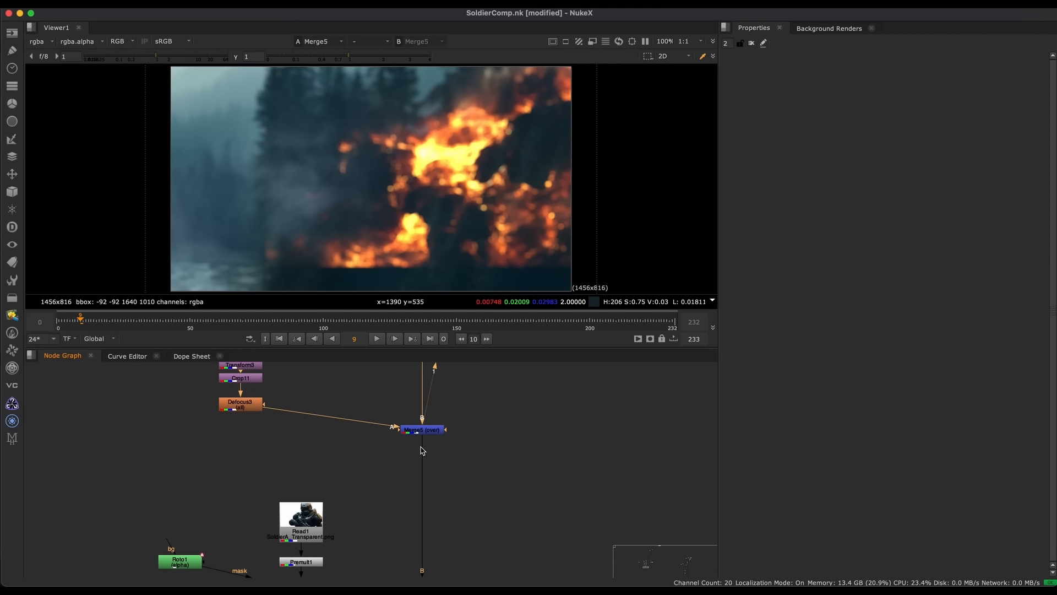
pyautogui.scroll(-3, 395, 421)
pyautogui.moveTo(419, 550); pyautogui.dragTo(393, 425, button='middle')
pyautogui.click(403, 511)
pyautogui.press('1')
pyautogui.moveTo(404, 500); pyautogui.dragTo(414, 361, button='middle')
# View the remaining stages down to FrameHold1 and the final Grain2_1 output
pyautogui.click(432, 459)
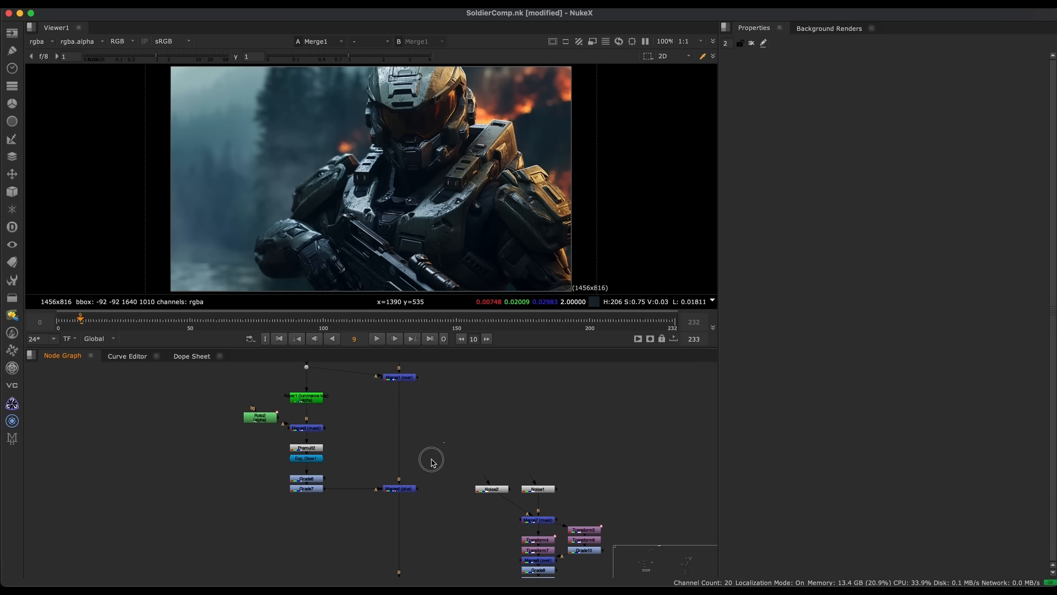
pyautogui.moveTo(409, 465); pyautogui.dragTo(398, 345, button='middle')
pyautogui.moveTo(431, 520); pyautogui.dragTo(430, 434, button='middle')
pyautogui.click(397, 457)
pyautogui.press('1')
pyautogui.click(393, 489)
pyautogui.press('1')
pyautogui.click(331, 513)
pyautogui.moveTo(390, 472); pyautogui.dragTo(394, 457, button='middle')
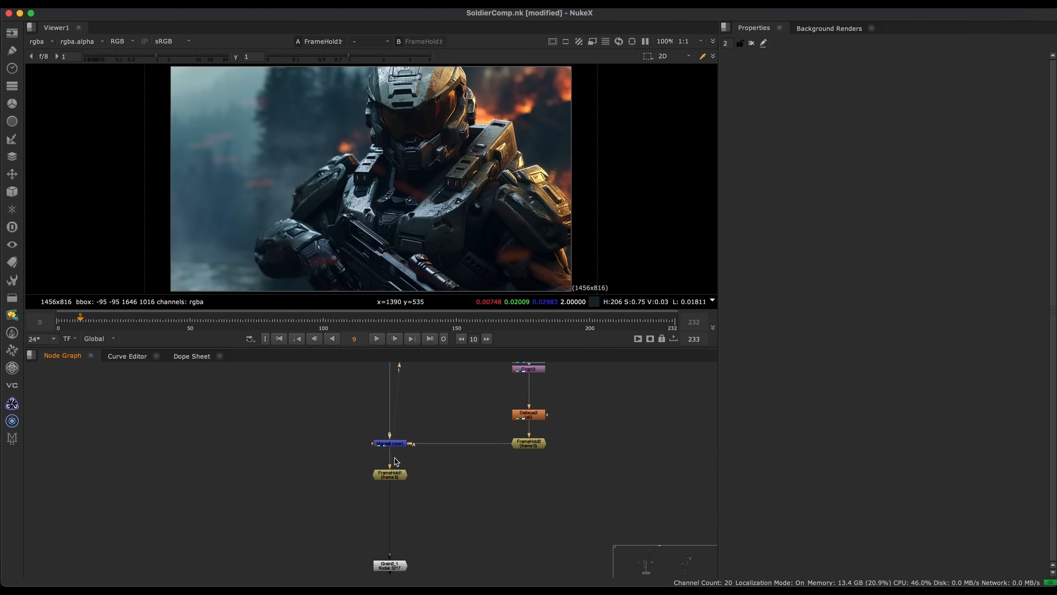
pyautogui.moveTo(432, 571); pyautogui.dragTo(421, 477, button='middle')
pyautogui.moveTo(434, 435); pyautogui.dragTo(292, 507)
pyautogui.press('1')
pyautogui.scroll(-5, 404, 424)
pyautogui.click(382, 531)
pyautogui.moveTo(457, 402); pyautogui.dragTo(417, 503, button='middle')
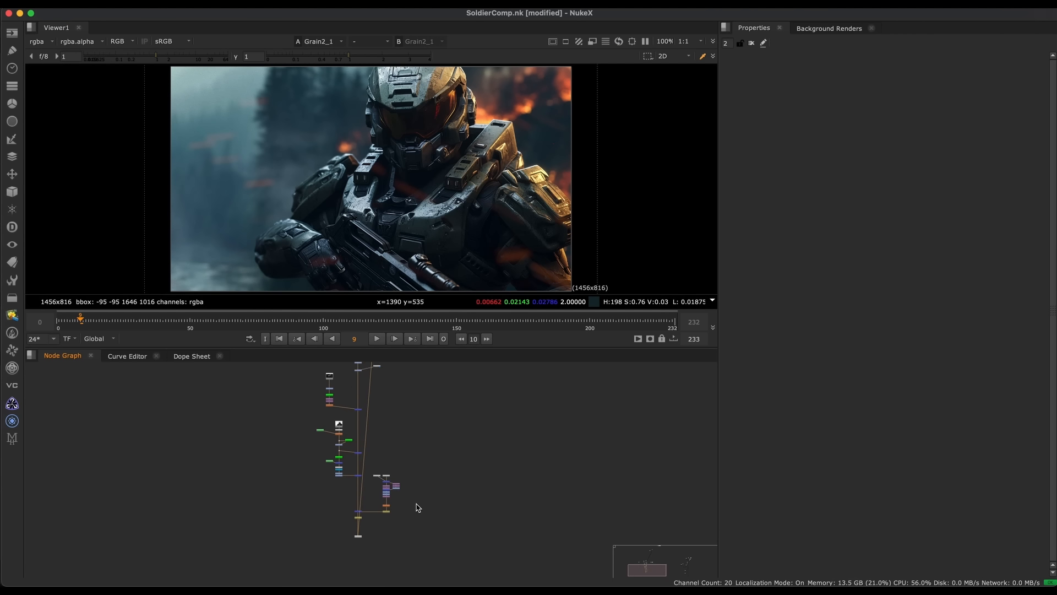
# Enlarge the node graph and move the small soldier-over-background node group higher, away from the main comp tree
pyautogui.press('space')
pyautogui.scroll(3, 403, 439)
pyautogui.moveTo(396, 397); pyautogui.dragTo(415, 319, button='middle')
pyautogui.moveTo(434, 426); pyautogui.dragTo(307, 485, button='middle')
pyautogui.scroll(-3, 412, 277)
pyautogui.moveTo(420, 240); pyautogui.dragTo(261, 496)
pyautogui.moveTo(347, 287); pyautogui.dragTo(380, 434, button='middle')
pyautogui.moveTo(375, 427); pyautogui.dragTo(550, 387)
pyautogui.click(424, 297)
pyautogui.moveTo(559, 319); pyautogui.dragTo(491, 407, button='middle')
pyautogui.moveTo(444, 312); pyautogui.dragTo(356, 392)
pyautogui.moveTo(407, 332); pyautogui.dragTo(407, 201)
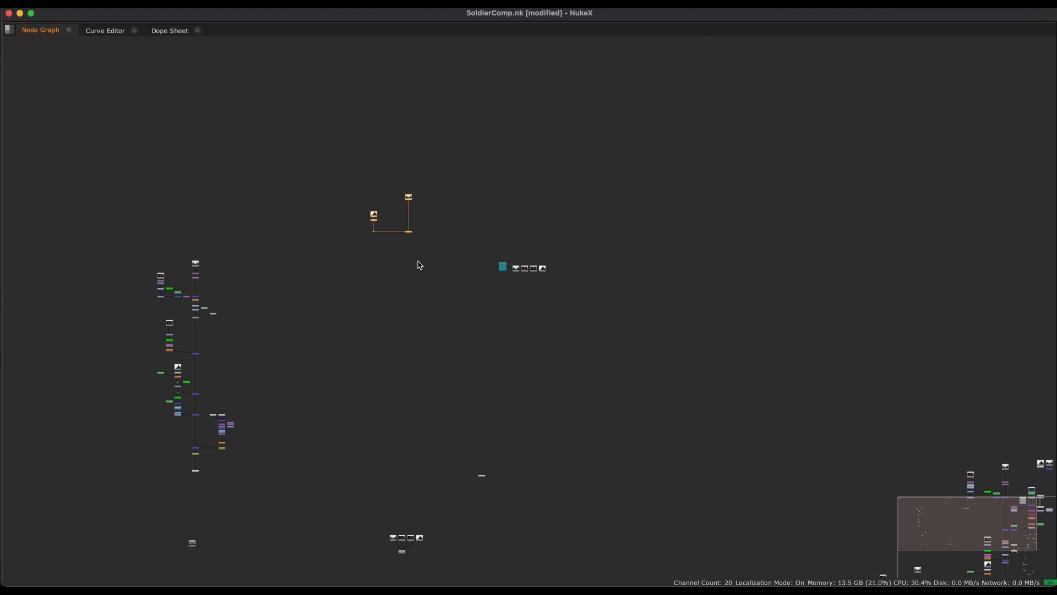
# Locate the teal backdrop beside the row of source Read nodes and open Exp_Glow3's properties
pyautogui.moveTo(417, 261); pyautogui.dragTo(427, 310, button='middle')
pyautogui.keyDown('alt'); pyautogui.moveTo(424, 312); pyautogui.dragTo(459, 228, button='middle'); pyautogui.keyUp('alt')
pyautogui.click(596, 357)
pyautogui.scroll(7, 596, 357)
pyautogui.moveTo(550, 219); pyautogui.dragTo(508, 337, button='middle')
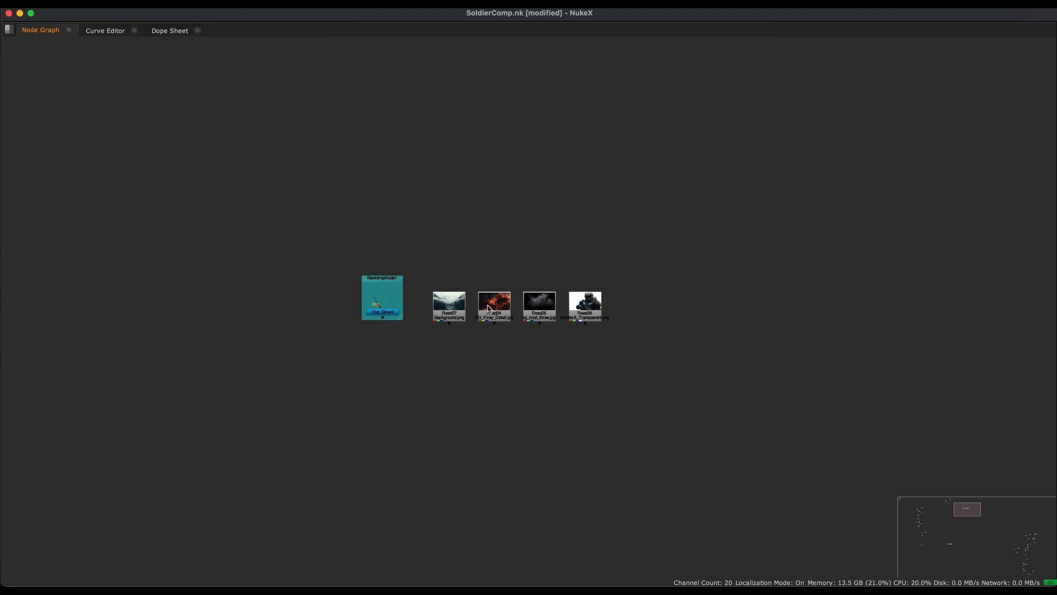
pyautogui.scroll(2, 448, 302)
pyautogui.moveTo(762, 225); pyautogui.dragTo(451, 335)
pyautogui.scroll(2, 476, 330)
pyautogui.moveTo(359, 261); pyautogui.dragTo(399, 337, button='middle')
pyautogui.click(349, 384)
pyautogui.moveTo(390, 400); pyautogui.dragTo(399, 472, button='middle')
pyautogui.click(309, 395)
pyautogui.scroll(2, 310, 397)
pyautogui.press('space')
pyautogui.moveTo(381, 429); pyautogui.dragTo(389, 463, button='middle')
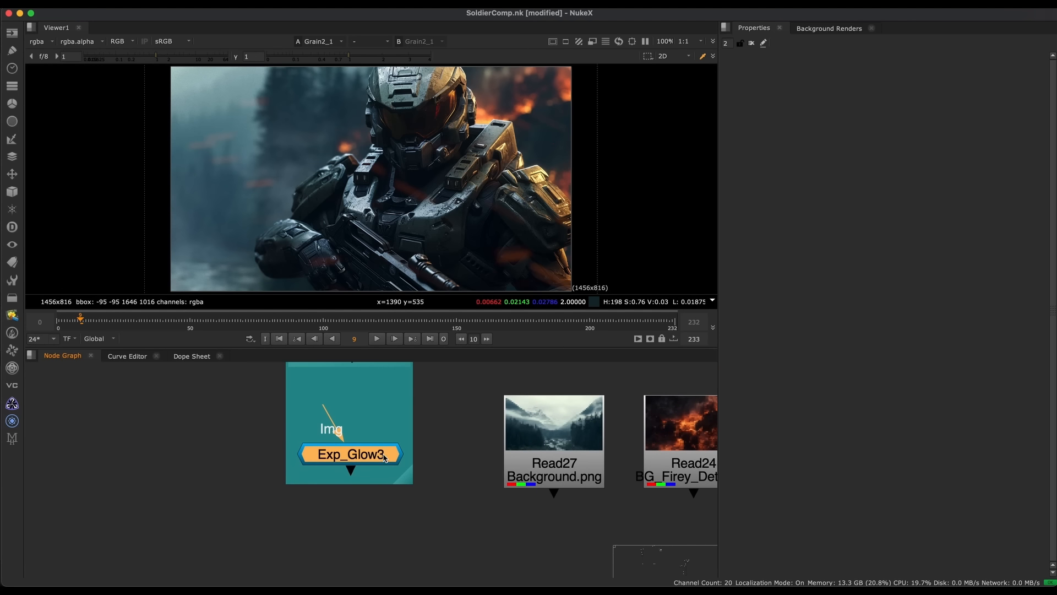
pyautogui.doubleClick(382, 458)
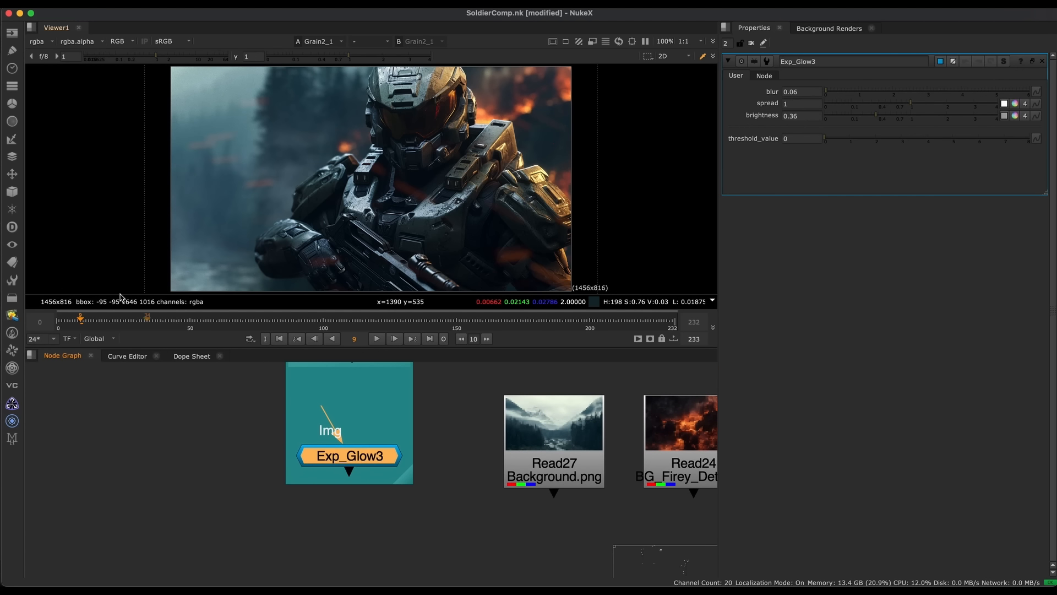
# Save Exp_Glow3 as a reusable ToolSet named exp_glow at the root level
pyautogui.click(15, 282)
pyautogui.press('Down')
pyautogui.press('Down')
pyautogui.press('Down')
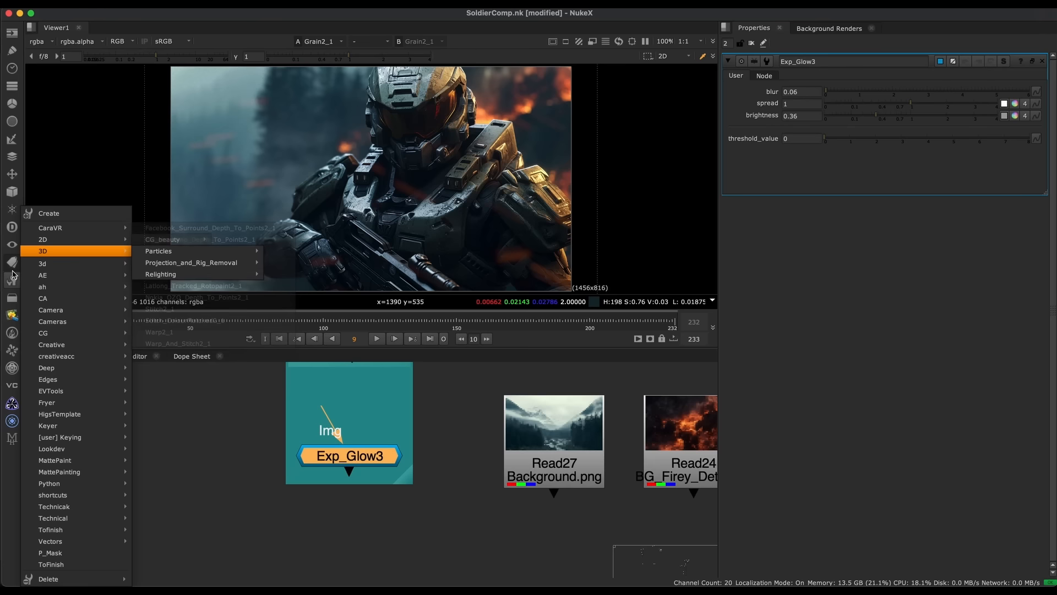
pyautogui.press('Escape')
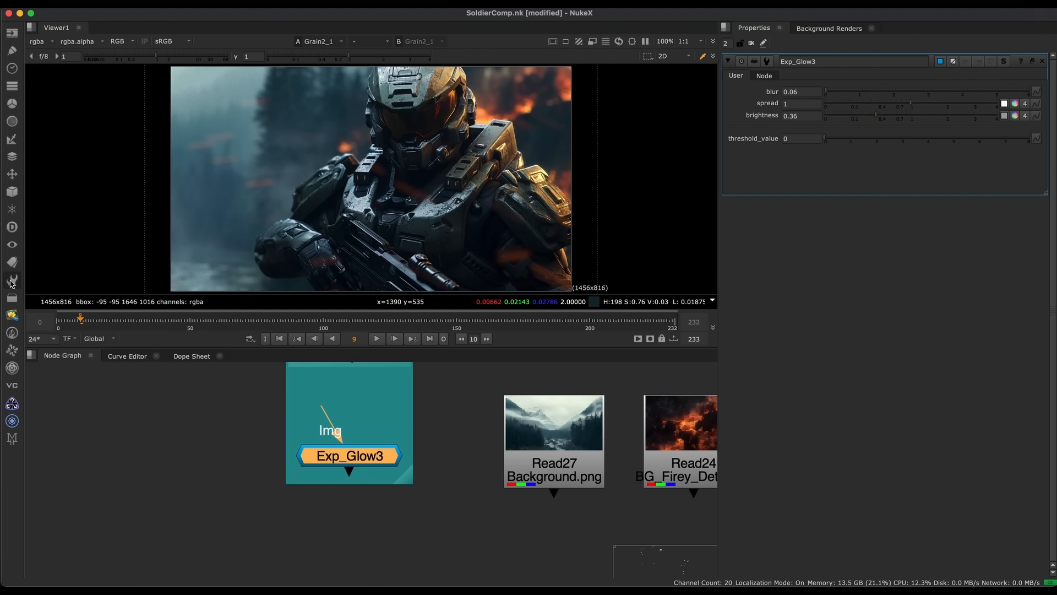
pyautogui.click(11, 282)
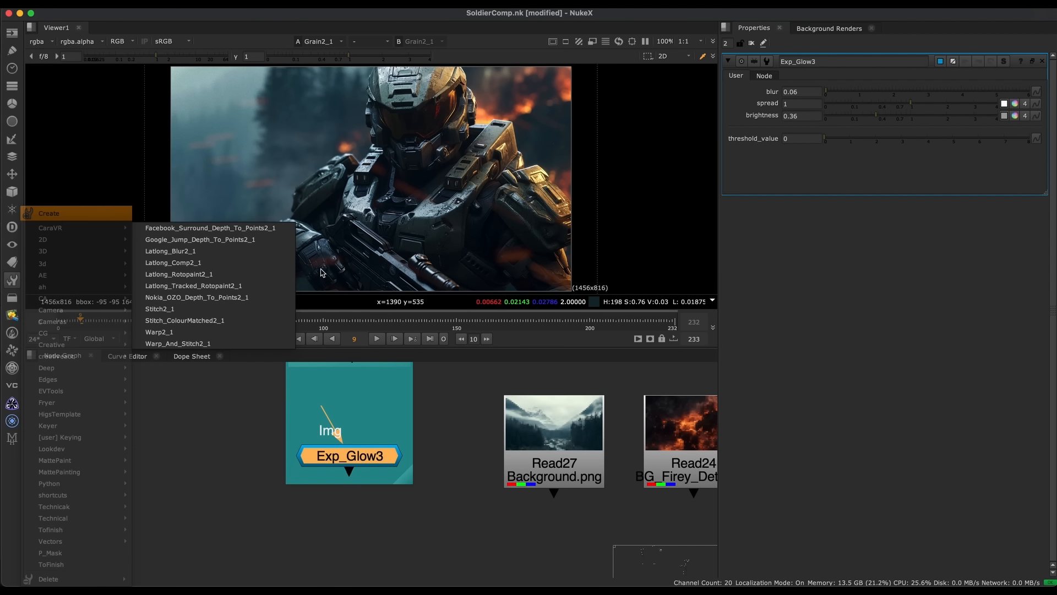
pyautogui.press('Return')
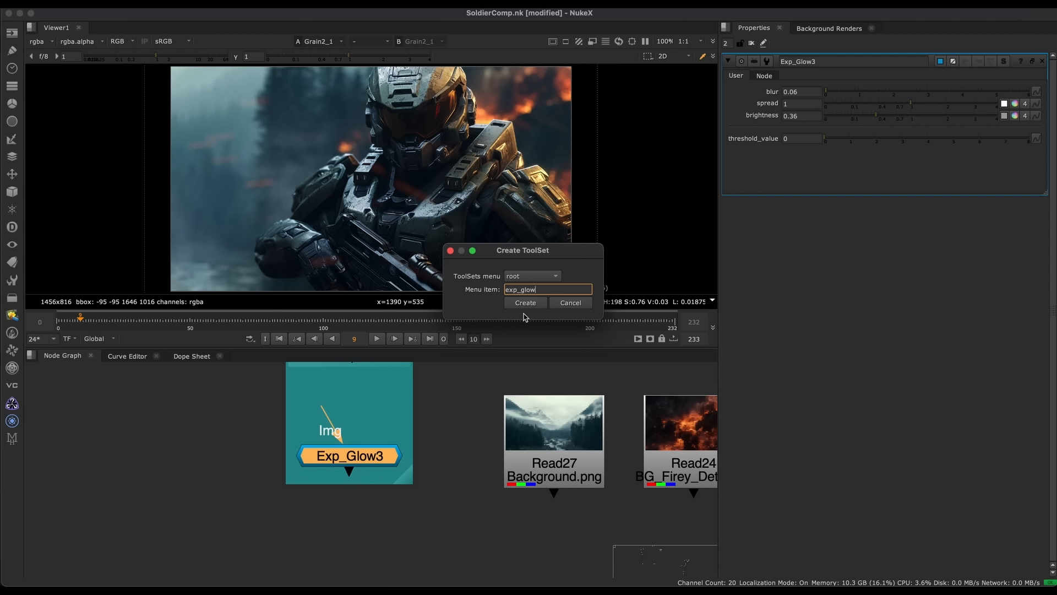
pyautogui.click(526, 303)
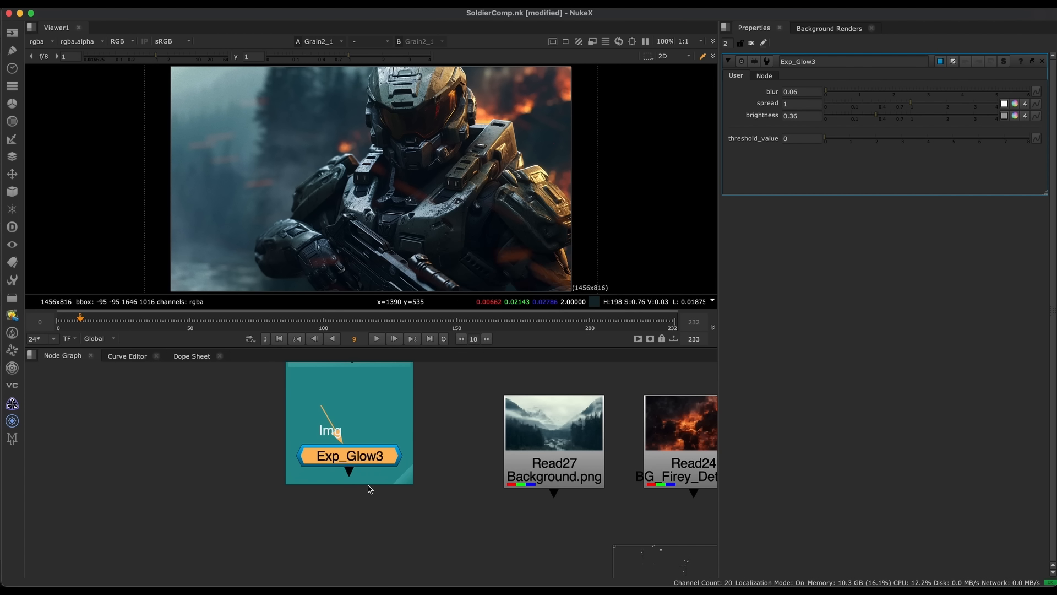
# Insert a copy of the glow tool from the saved exp_glow ToolSet below the teal backdrop and delete it
pyautogui.click(390, 532)
pyautogui.press('Tab')
pyautogui.write('exp glow')
pyautogui.press('Return')
pyautogui.press('Delete')
pyautogui.click(358, 454)
pyautogui.moveTo(392, 416); pyautogui.dragTo(443, 413, button='middle')
# Add a standard Glow node beside the teal backdrop and view its output
pyautogui.click(284, 451)
pyautogui.press('Tab')
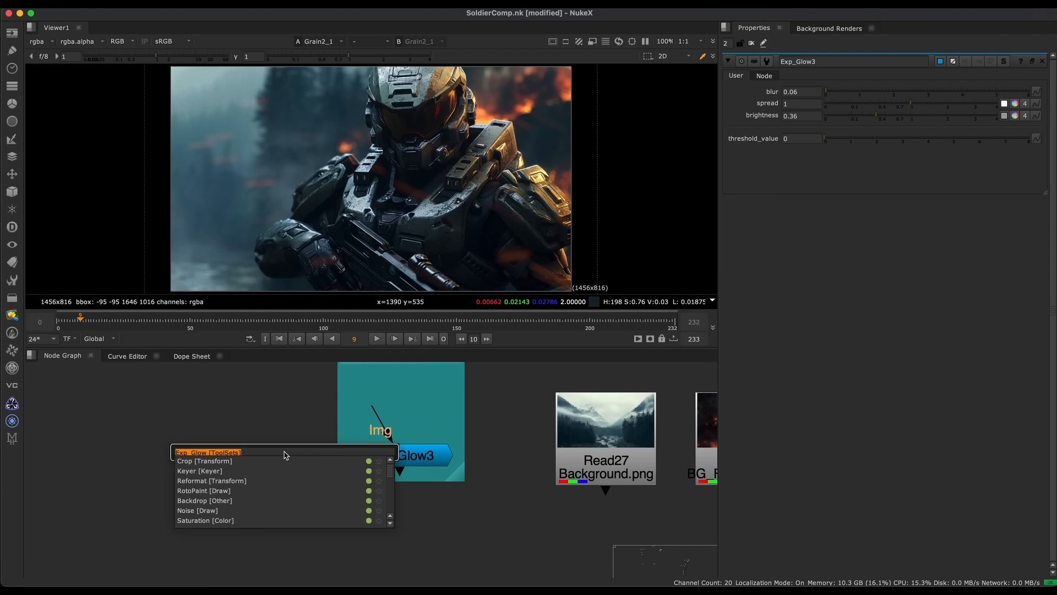
pyautogui.write('glow')
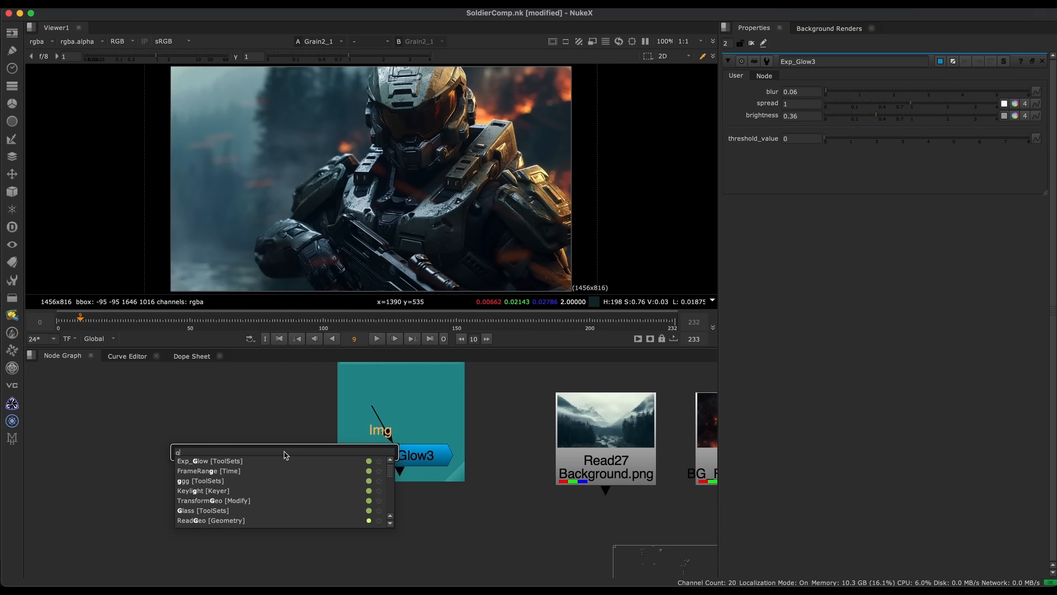
pyautogui.press('Return')
pyautogui.click(388, 462)
pyautogui.moveTo(389, 462); pyautogui.dragTo(441, 493, button='middle')
pyautogui.moveTo(380, 474); pyautogui.dragTo(339, 471)
pyautogui.press('1')
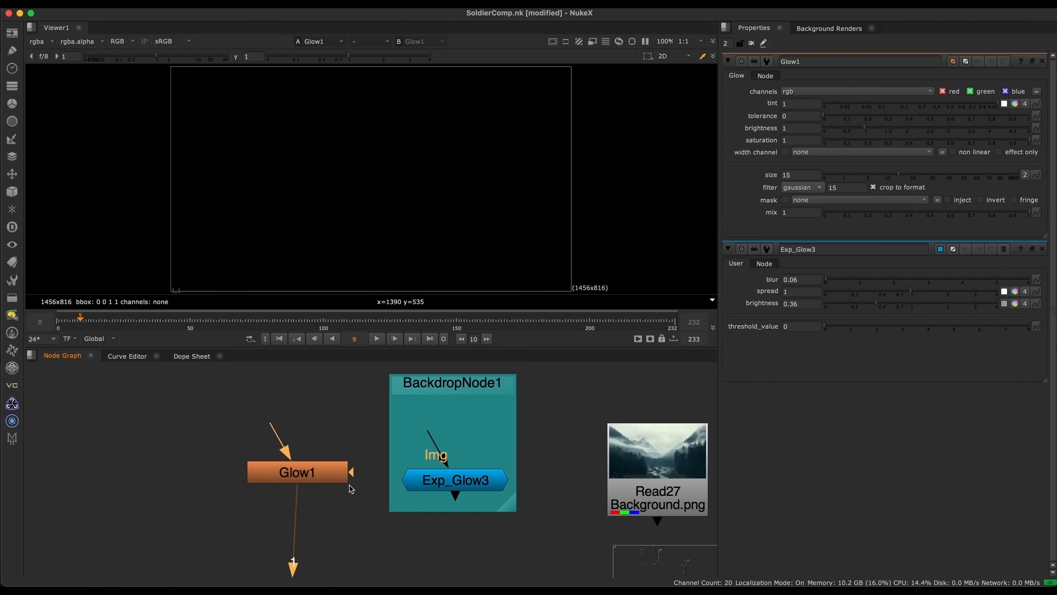
# Add a Radial node above Glow1 and close Glow1's properties
pyautogui.moveTo(331, 366); pyautogui.dragTo(342, 415, button='middle')
pyautogui.press('Tab')
pyautogui.write('rad')
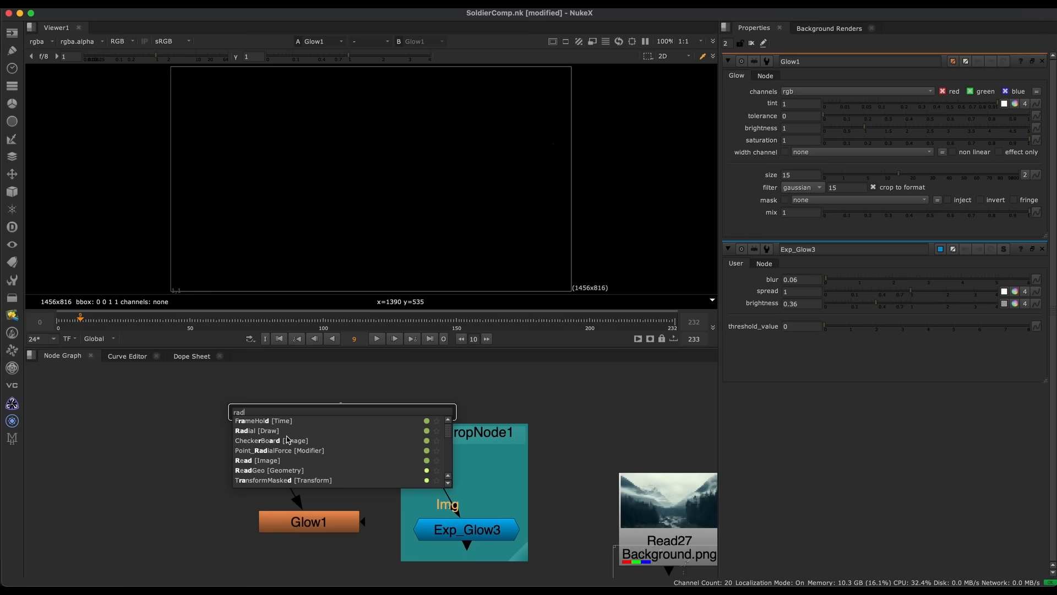
pyautogui.write('ial')
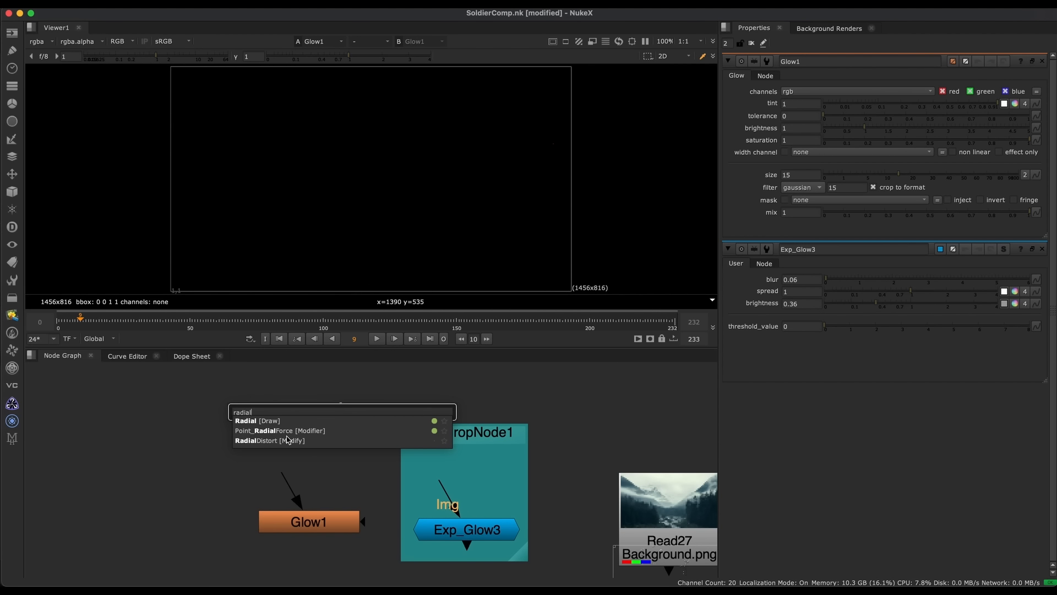
pyautogui.press('Return')
pyautogui.moveTo(355, 409)
pyautogui.mouseDown()
pyautogui.moveTo(366, 412)
pyautogui.moveTo(356, 420)
pyautogui.mouseUp()
pyautogui.moveTo(872, 179); pyautogui.dragTo(800, 178)
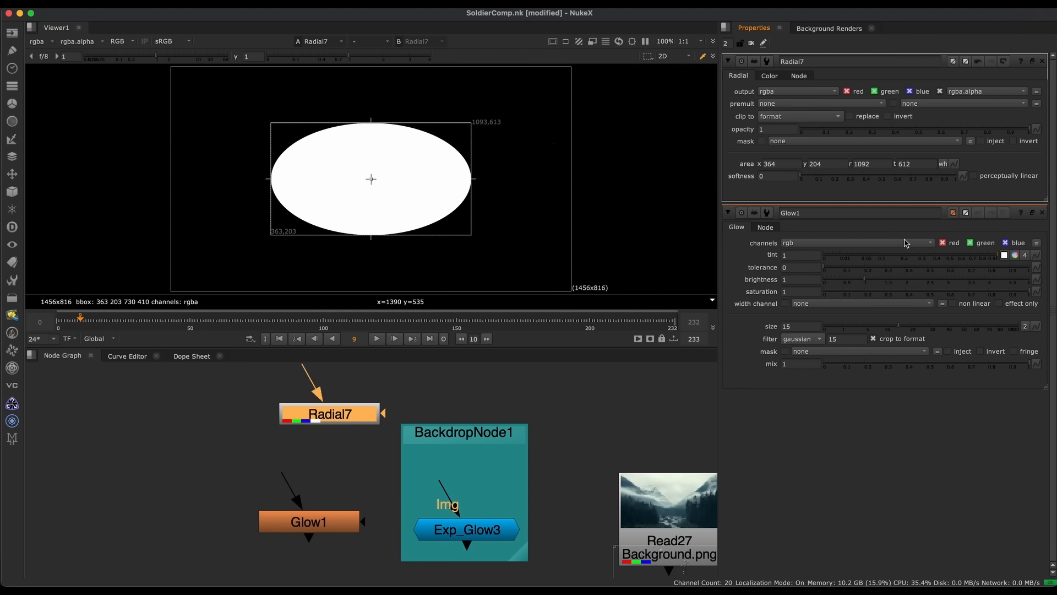
pyautogui.click(1042, 212)
# Connect Glow1 to Radial7, view the glowing ellipse's edge up close and open Glow1's properties
pyautogui.moveTo(290, 489); pyautogui.dragTo(326, 416)
pyautogui.moveTo(377, 427); pyautogui.dragTo(407, 399, button='middle')
pyautogui.click(360, 498)
pyautogui.press('1')
pyautogui.doubleClick(360, 499)
pyautogui.keyDown('alt'); pyautogui.moveTo(482, 199); pyautogui.dragTo(482, 169, button='middle'); pyautogui.keyUp('alt')
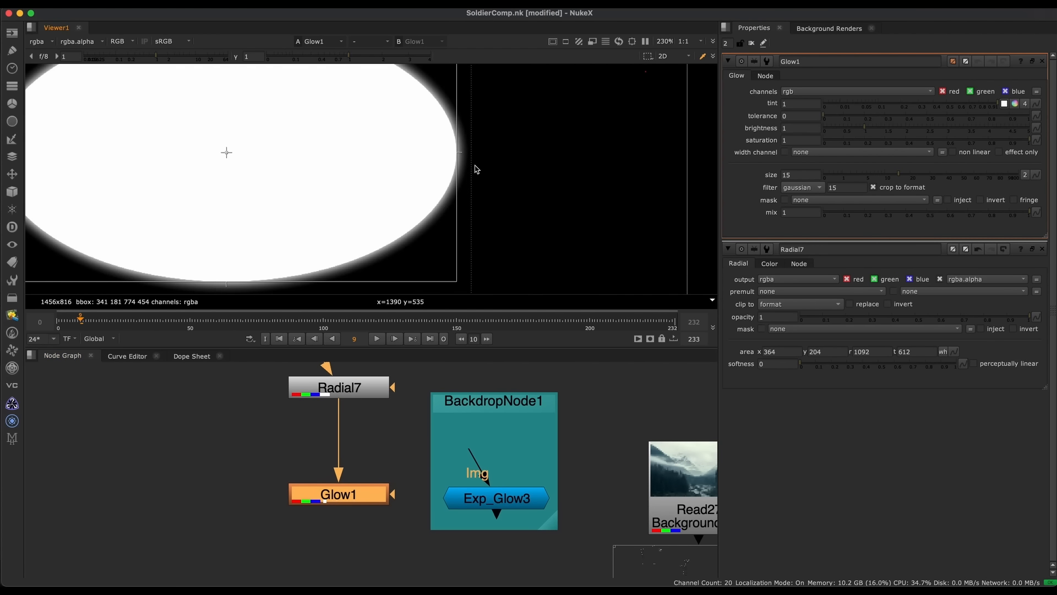
# Connect Exp_Glow3's Img input to Radial7, view its output and open its properties
pyautogui.moveTo(467, 479); pyautogui.dragTo(358, 392)
pyautogui.click(505, 504)
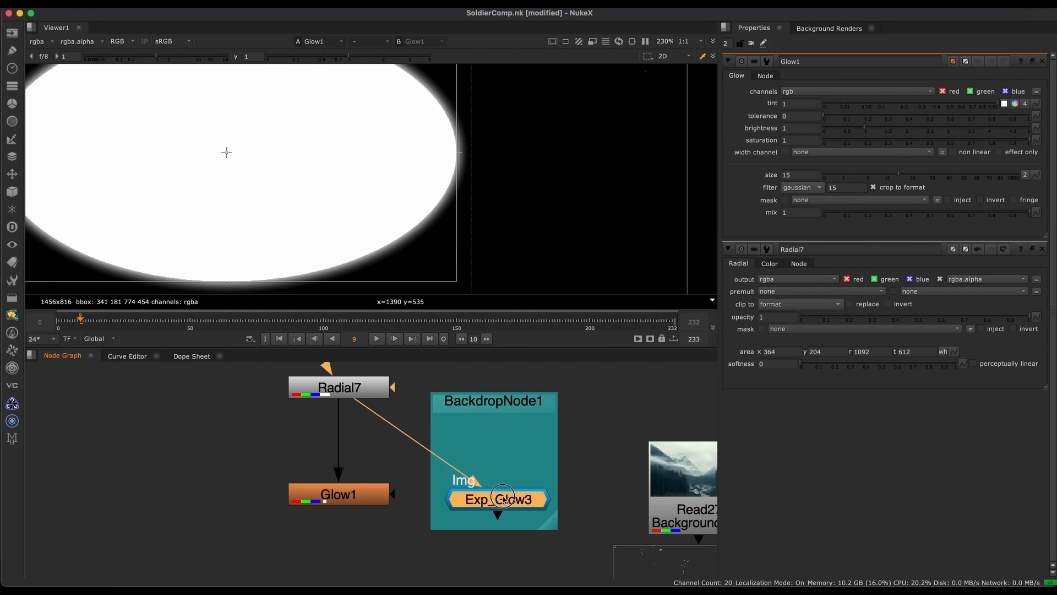
pyautogui.moveTo(538, 471); pyautogui.dragTo(496, 475, button='middle')
pyautogui.press('1')
pyautogui.doubleClick(490, 491)
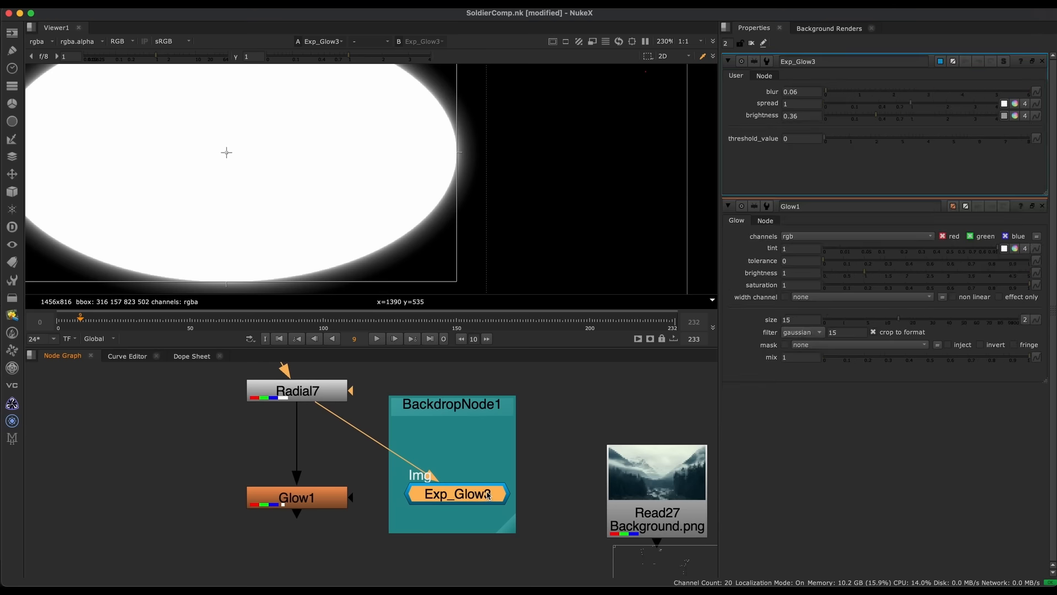
# Set Exp_Glow3's brightness to 1 and its spread to 0.96
pyautogui.moveTo(882, 116); pyautogui.dragTo(909, 104)
pyautogui.moveTo(443, 112); pyautogui.dragTo(396, 164, button='middle')
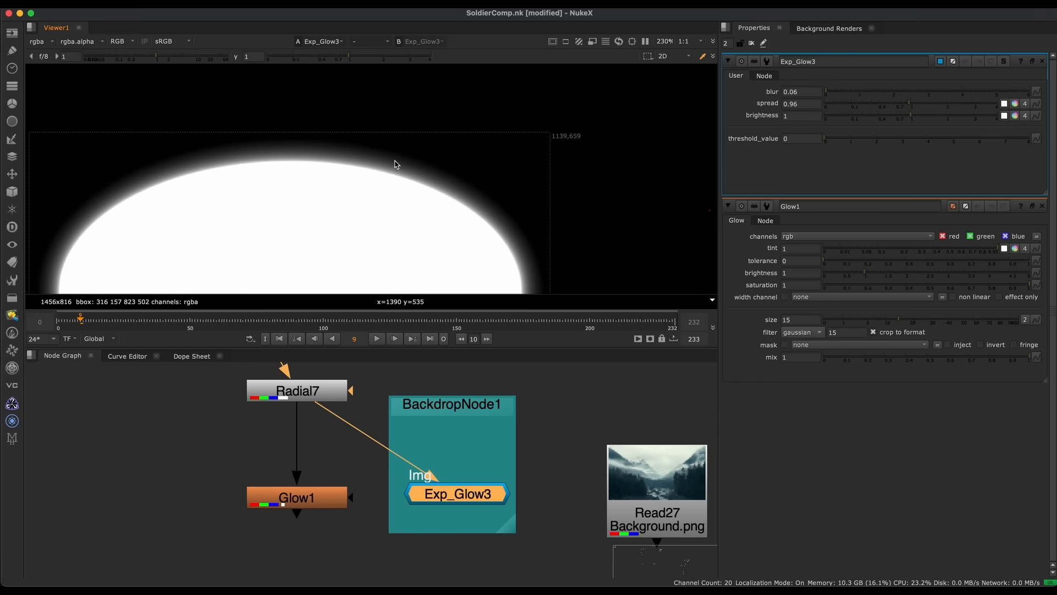
pyautogui.press('f')
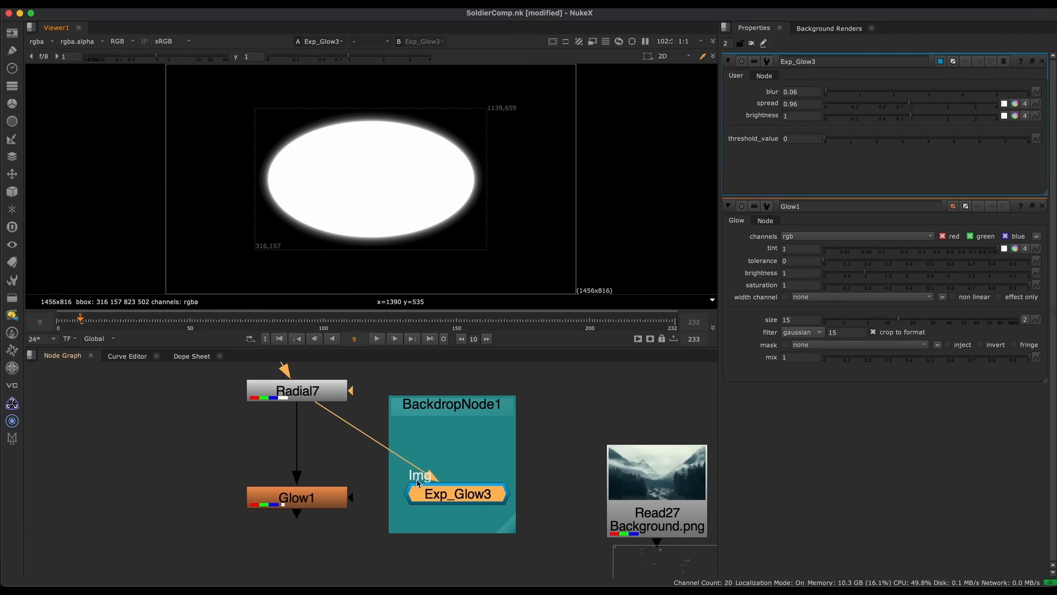
# Compare the glow around the ellipse's edge between the Glow1 and Exp_Glow3 outputs
pyautogui.moveTo(355, 521); pyautogui.dragTo(420, 518, button='middle')
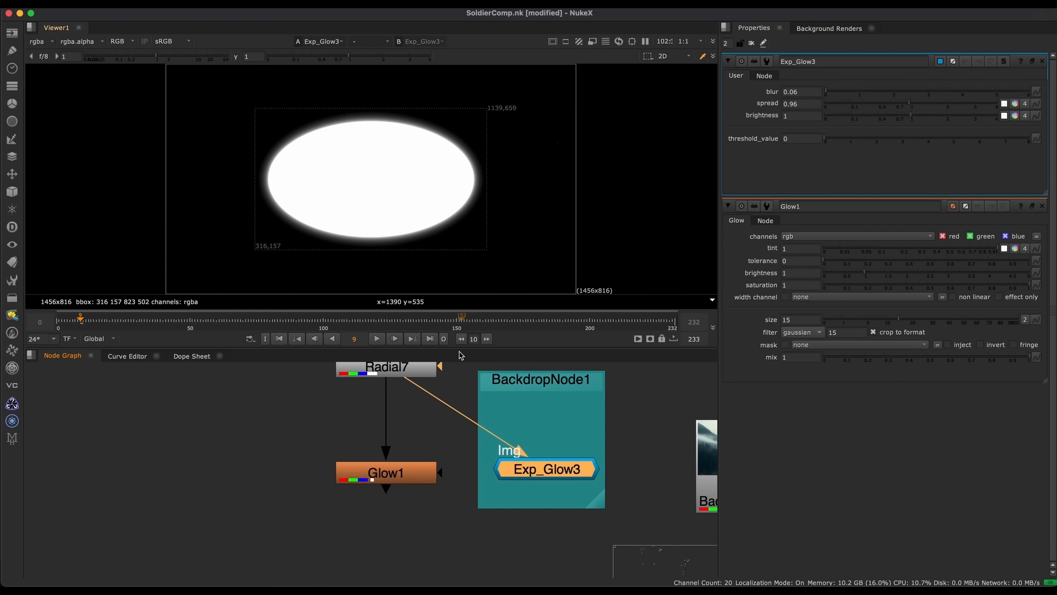
pyautogui.moveTo(503, 488); pyautogui.dragTo(427, 476, button='middle')
pyautogui.click(442, 498)
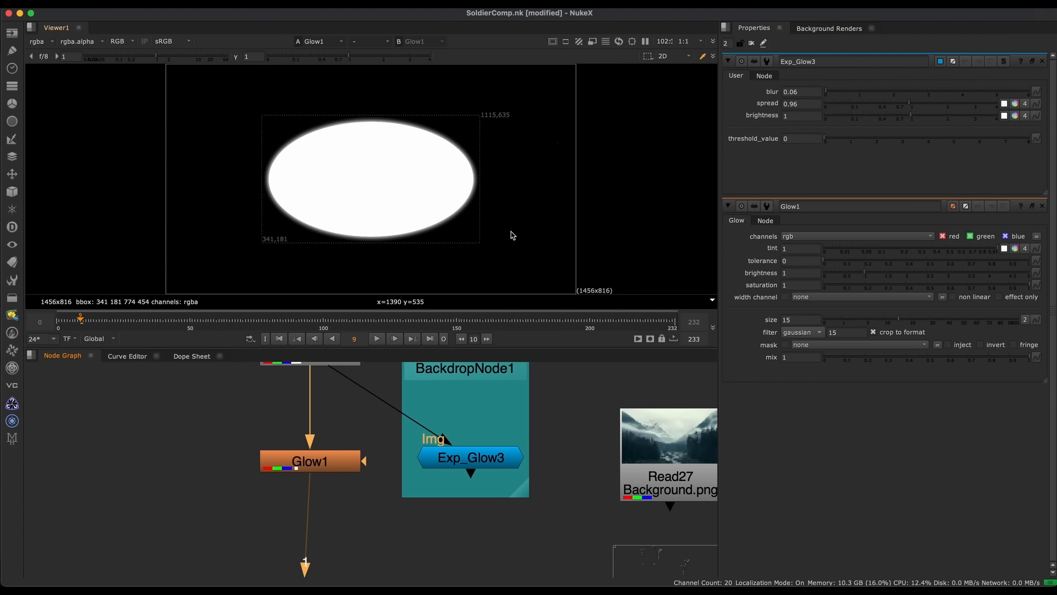
pyautogui.scroll(5, 479, 237)
pyautogui.scroll(-3, 421, 485)
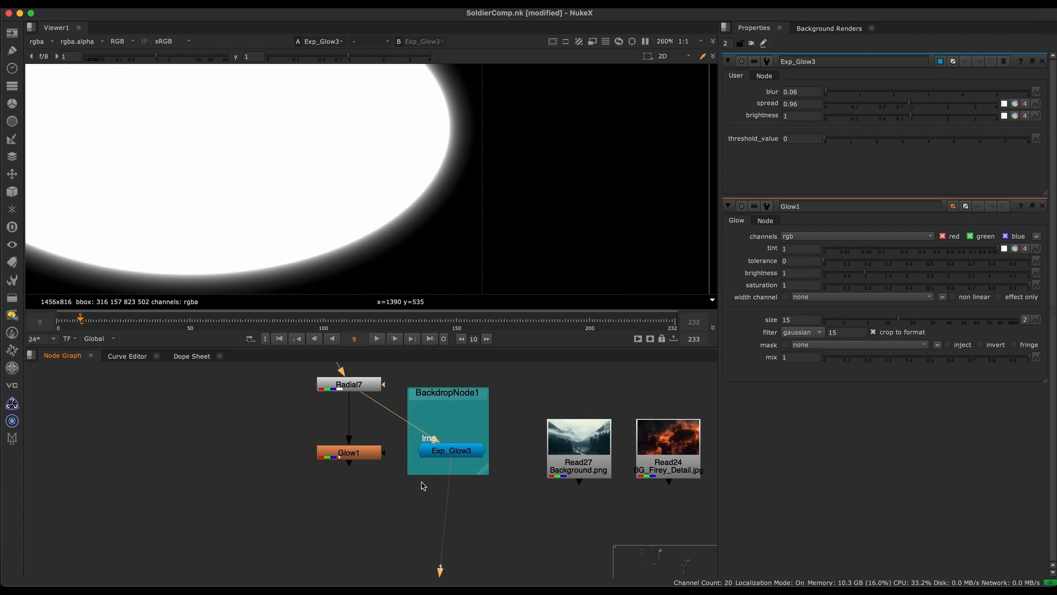
# Delete the Radial7 and Glow1 test nodes beside the teal backdrop
pyautogui.moveTo(454, 444); pyautogui.dragTo(479, 494, button='middle')
pyautogui.moveTo(538, 469); pyautogui.dragTo(385, 517)
pyautogui.moveTo(417, 502); pyautogui.dragTo(389, 472, button='middle')
pyautogui.click(389, 472)
pyautogui.moveTo(466, 522); pyautogui.dragTo(429, 500, button='middle')
pyautogui.press('space')
pyautogui.moveTo(374, 326); pyautogui.dragTo(235, 492)
pyautogui.moveTo(360, 454); pyautogui.dragTo(339, 394, button='middle')
pyautogui.press('Delete')
# Examine the row of source Read nodes and the soldier-over-background node group, including its Dot and Merge82
pyautogui.moveTo(387, 429); pyautogui.dragTo(312, 409, button='middle')
pyautogui.moveTo(494, 388); pyautogui.dragTo(488, 479, button='middle')
pyautogui.press('space')
pyautogui.moveTo(441, 434); pyautogui.dragTo(444, 435)
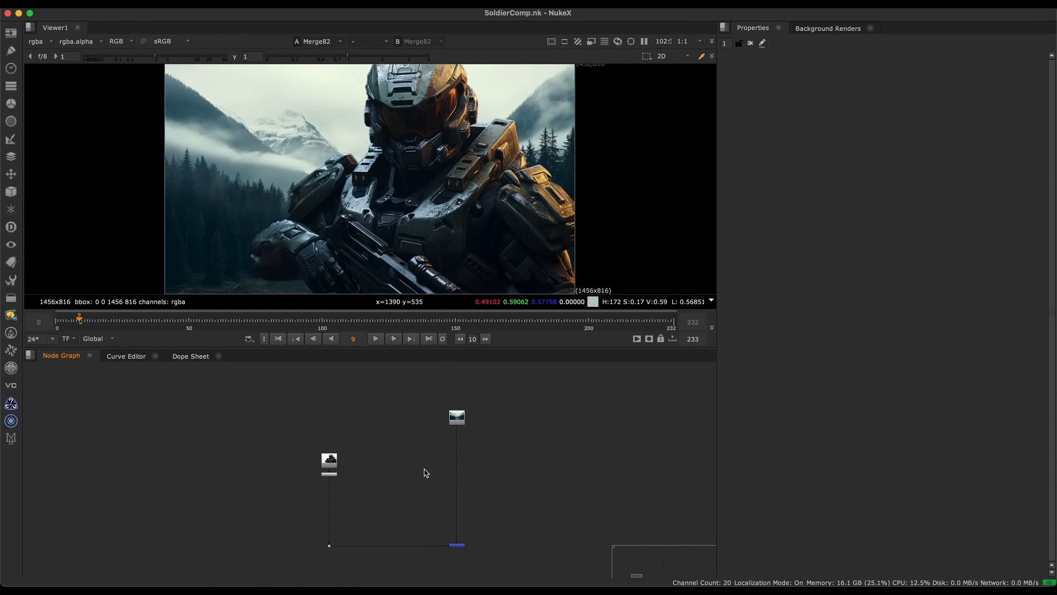
pyautogui.scroll(3, 327, 508)
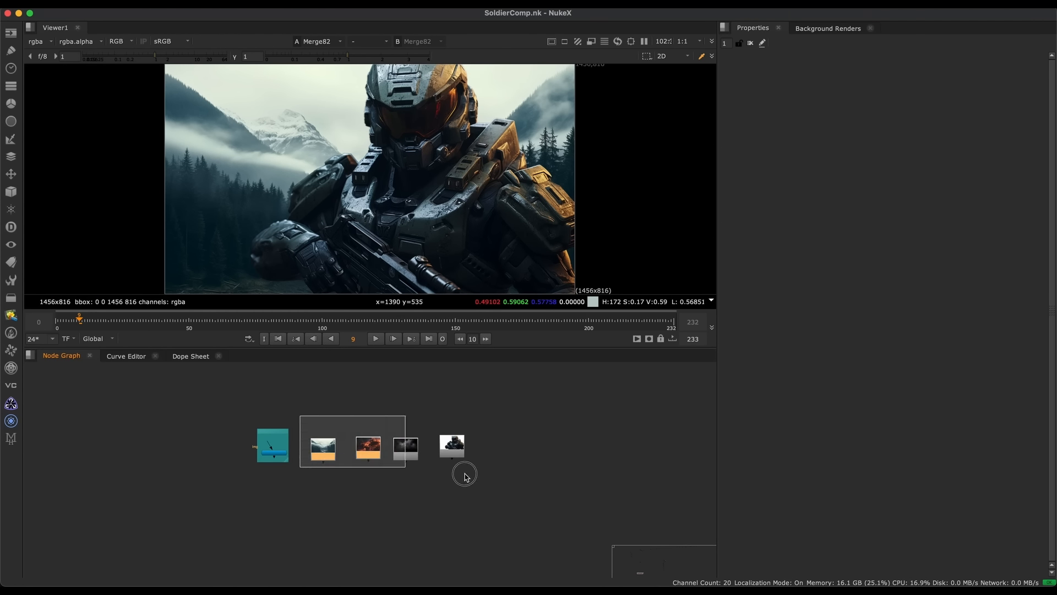
pyautogui.moveTo(465, 474); pyautogui.dragTo(465, 474)
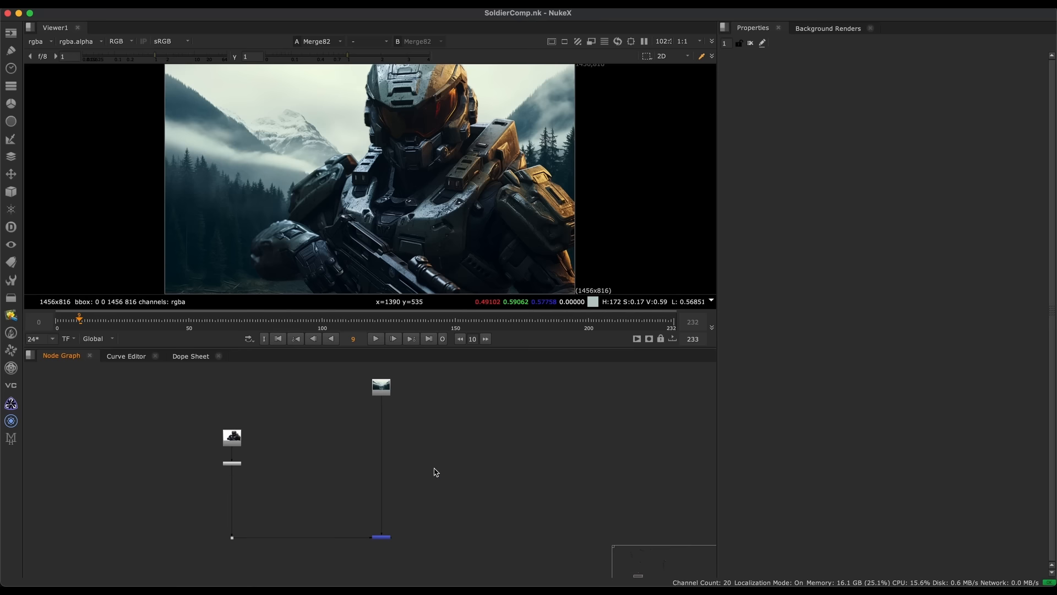
pyautogui.moveTo(327, 477); pyautogui.dragTo(390, 449, button='middle')
pyautogui.scroll(3, 325, 468)
pyautogui.moveTo(313, 463); pyautogui.dragTo(340, 463, button='middle')
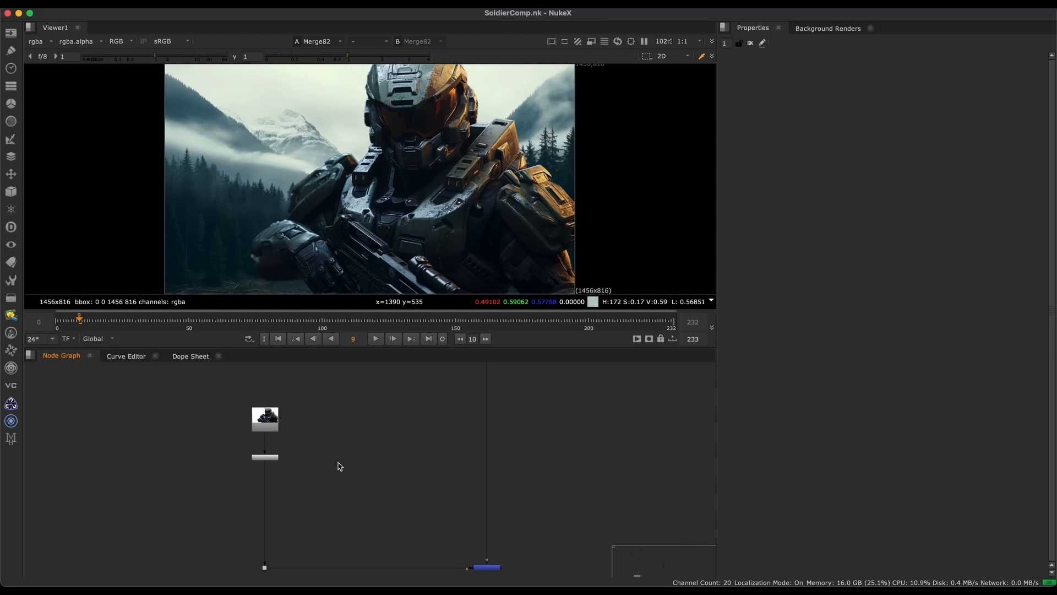
pyautogui.moveTo(331, 510); pyautogui.dragTo(342, 468, button='middle')
pyautogui.scroll(3, 342, 468)
pyautogui.scroll(-3, 277, 467)
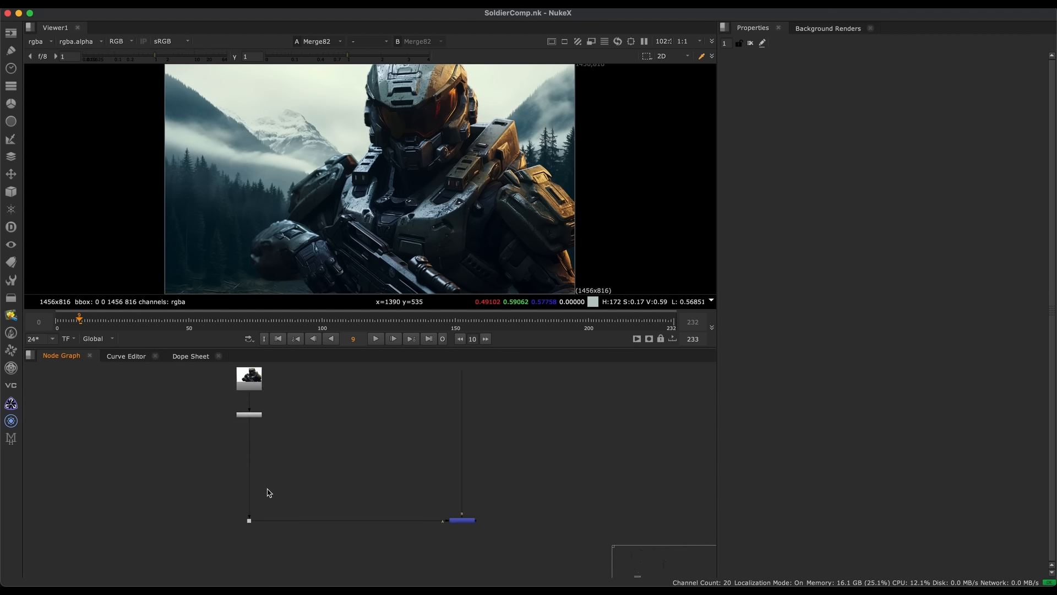
# Move the Dot at the corner of the soldier branch farther down, and undo the move
pyautogui.moveTo(259, 520); pyautogui.dragTo(258, 505, button='middle')
pyautogui.scroll(3, 253, 505)
pyautogui.click(242, 508)
pyautogui.moveTo(246, 504); pyautogui.dragTo(245, 574)
pyautogui.press('super+z')
# Insert an extra Dot on the pipe below the soldier's Premult node, offset it sideways, and undo it
pyautogui.moveTo(269, 460); pyautogui.dragTo(325, 500, button='middle')
pyautogui.click(291, 476)
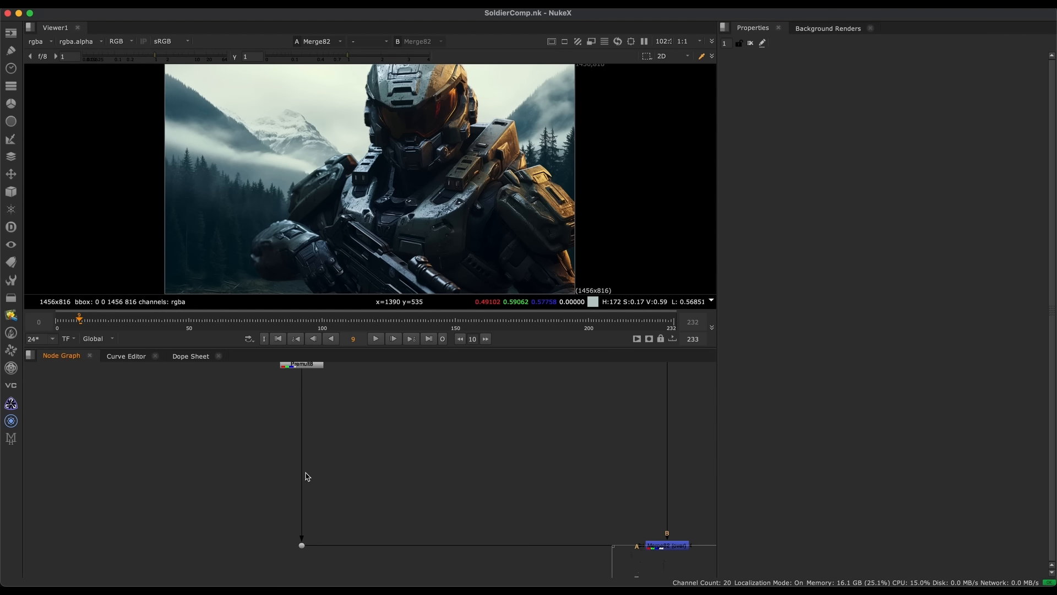
pyautogui.keyDown('ctrl'); pyautogui.moveTo(305, 460); pyautogui.dragTo(257, 468); pyautogui.keyUp('ctrl')
pyautogui.press('super+z')
pyautogui.scroll(-4, 307, 468)
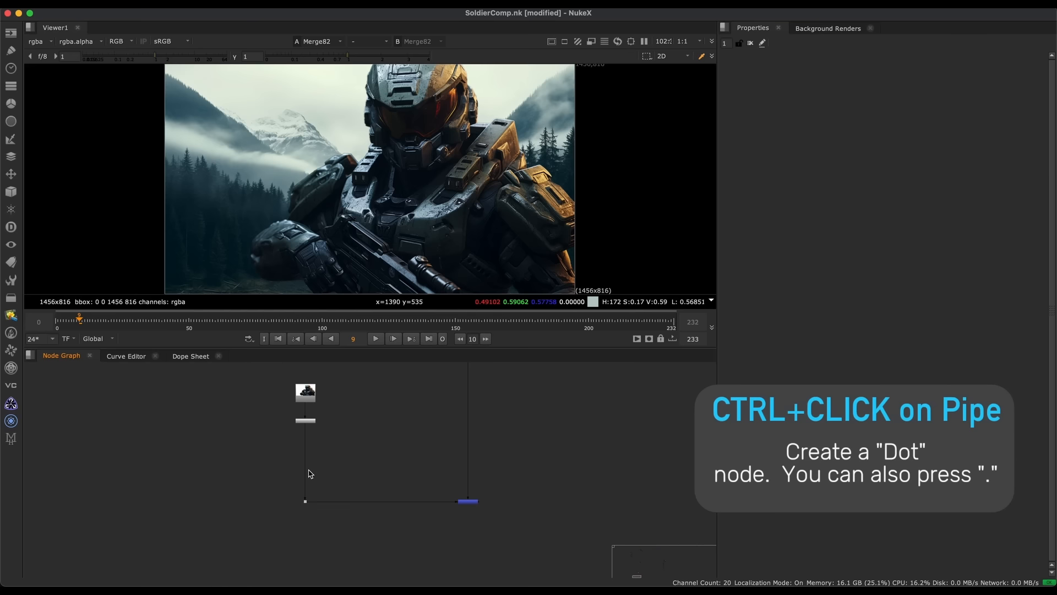
# Move the soldier Read node and its Premult node slightly higher above the corner Dot
pyautogui.moveTo(397, 477); pyautogui.dragTo(383, 478, button='middle')
pyautogui.scroll(-2, 384, 476)
pyautogui.moveTo(352, 427); pyautogui.dragTo(311, 461, button='middle')
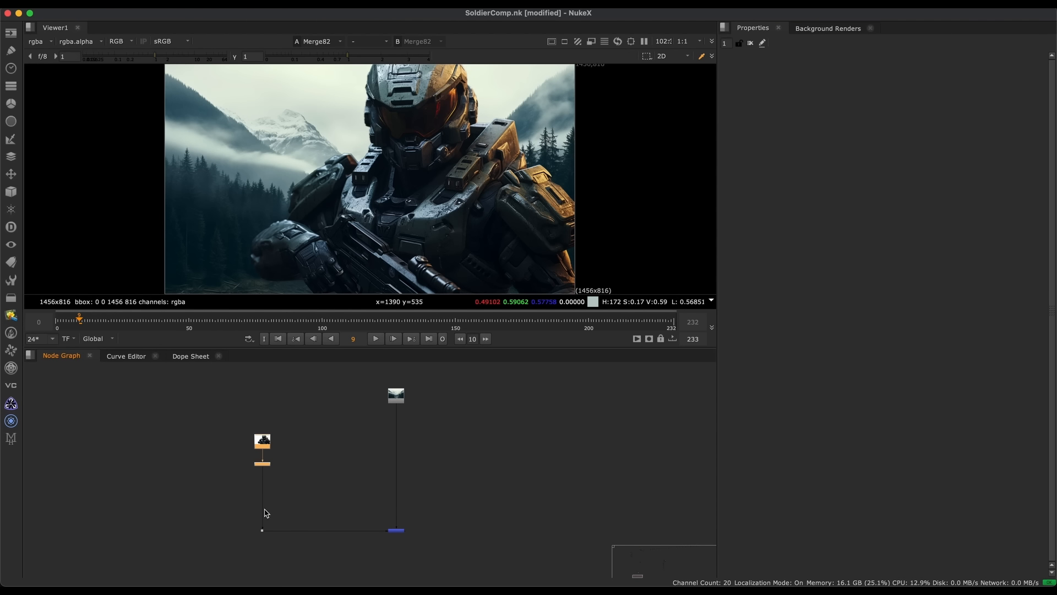
pyautogui.moveTo(266, 448); pyautogui.dragTo(267, 421)
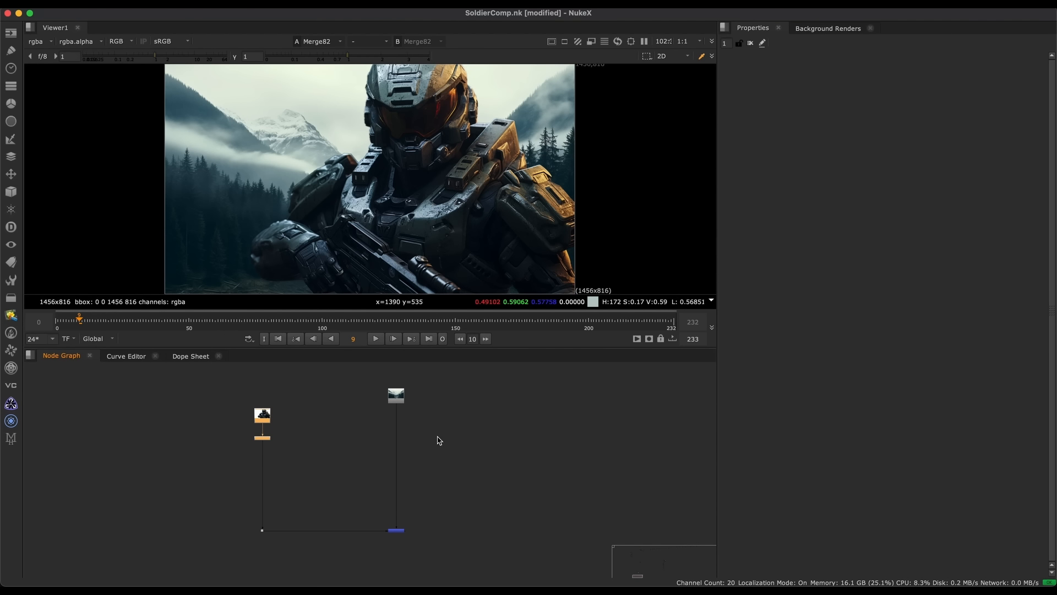
# Select the whole soldier-over-background node group and move it lower in the node graph
pyautogui.moveTo(451, 401); pyautogui.dragTo(207, 572)
pyautogui.moveTo(313, 444); pyautogui.dragTo(325, 438, button='middle')
pyautogui.scroll(-3, 325, 438)
pyautogui.moveTo(291, 425); pyautogui.dragTo(292, 504)
pyautogui.moveTo(322, 496); pyautogui.dragTo(325, 490, button='middle')
# View the corner Dot's premultiplied soldier, inspect the glove's edge up close and fit the image back in view
pyautogui.scroll(-3, 342, 463)
pyautogui.scroll(2, 345, 472)
pyautogui.moveTo(342, 452)
pyautogui.mouseDown(button='middle')
pyautogui.moveTo(321, 485)
pyautogui.moveTo(357, 439)
pyautogui.mouseUp(button='middle')
pyautogui.moveTo(322, 461); pyautogui.dragTo(273, 534)
pyautogui.press('1')
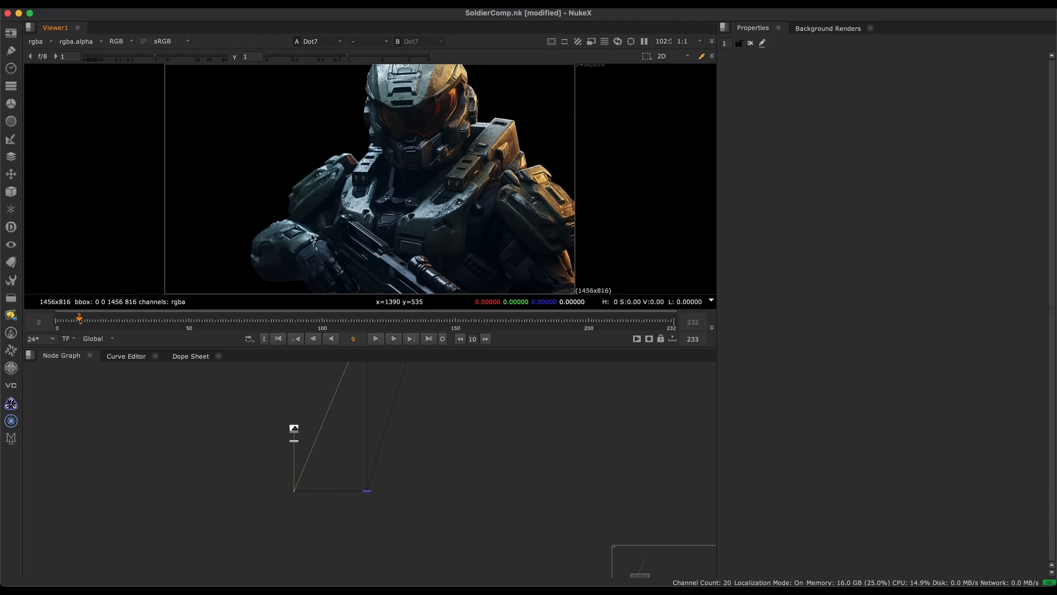
pyautogui.scroll(5, 339, 197)
pyautogui.scroll(3, 327, 189)
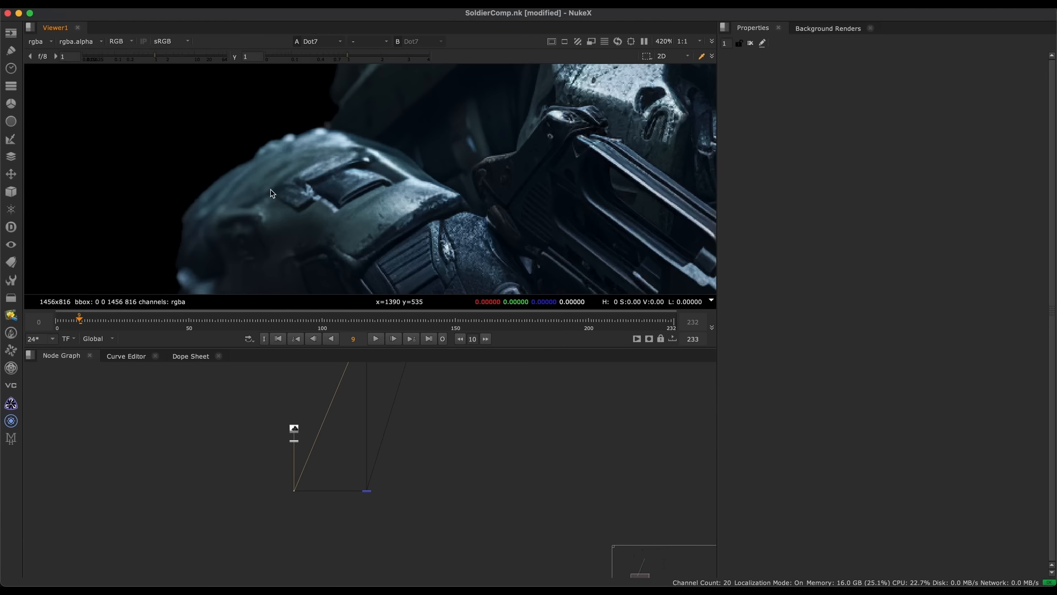
pyautogui.scroll(-5, 334, 206)
pyautogui.press('f')
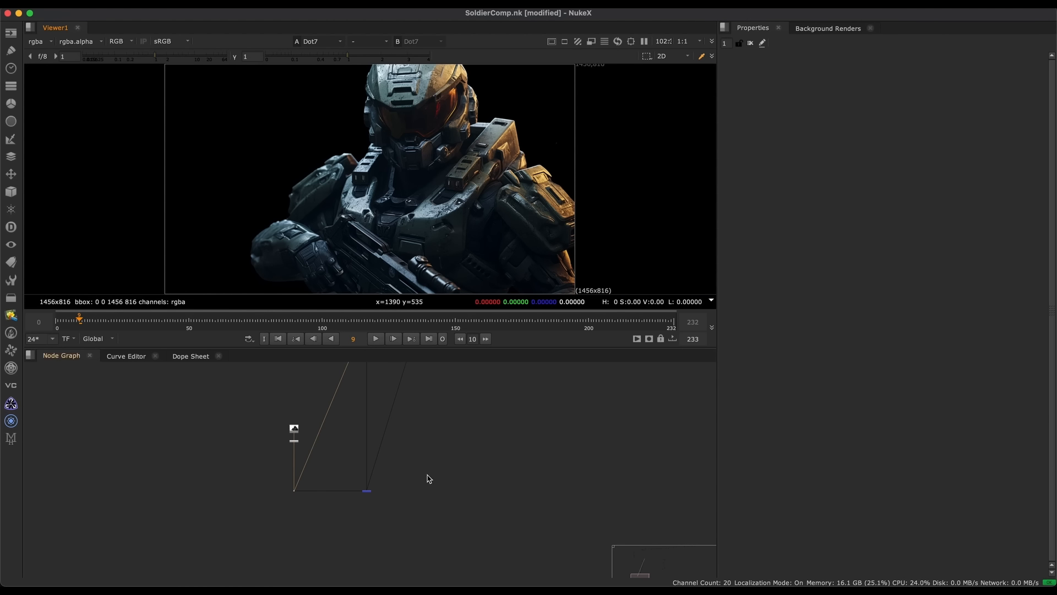
# View Merge82's soldier-over-background result and find the background Read node above it
pyautogui.click(444, 477)
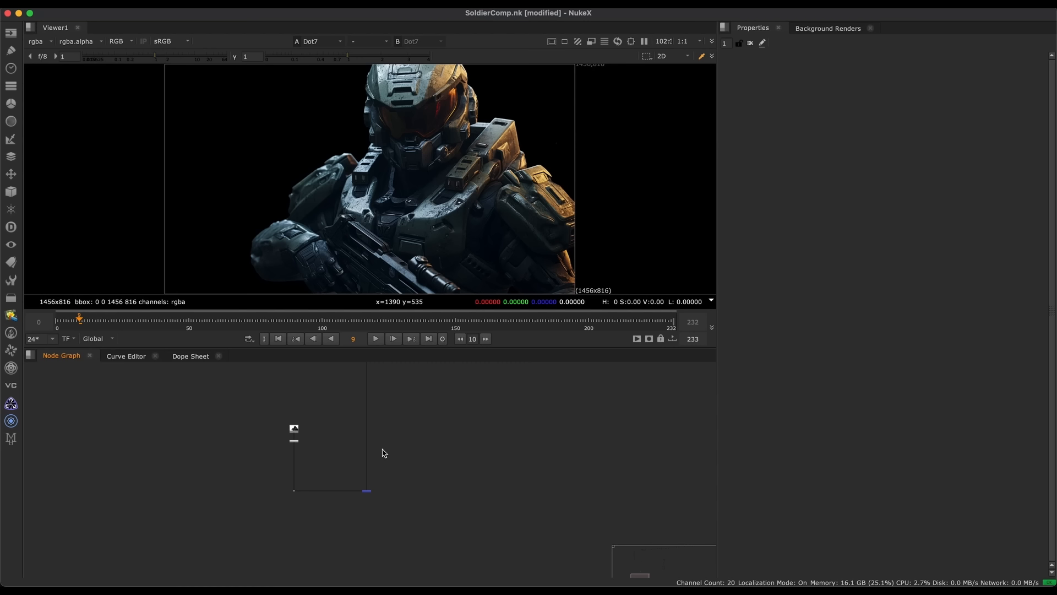
pyautogui.click(368, 491)
pyautogui.press('1')
pyautogui.moveTo(373, 464); pyautogui.dragTo(369, 546, button='middle')
pyautogui.scroll(2, 401, 434)
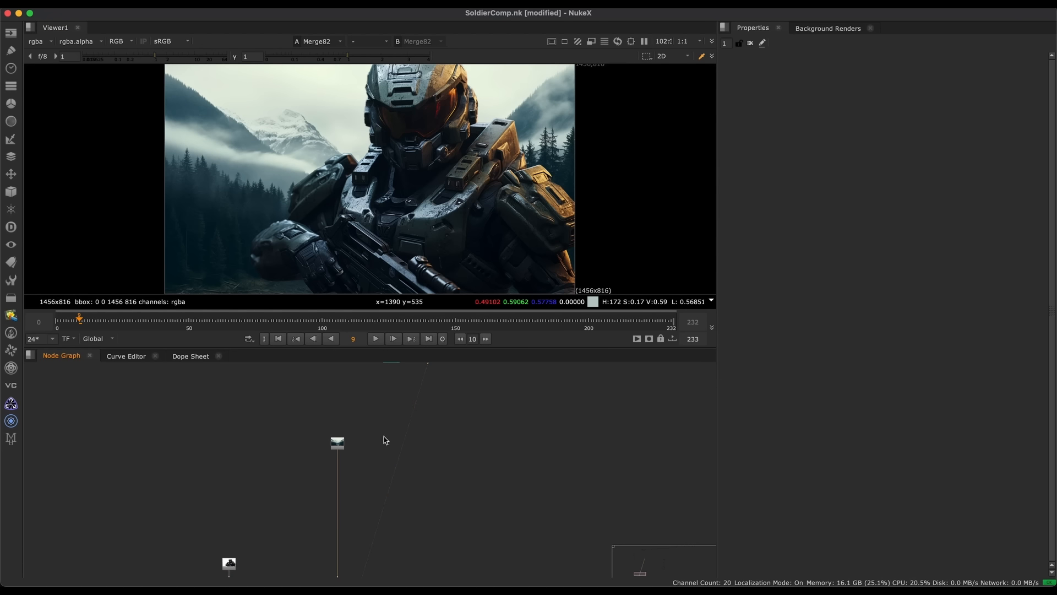
# Add a Transform node beneath the Background.png read node, above the merge's B input
pyautogui.moveTo(398, 459); pyautogui.dragTo(395, 497, button='middle')
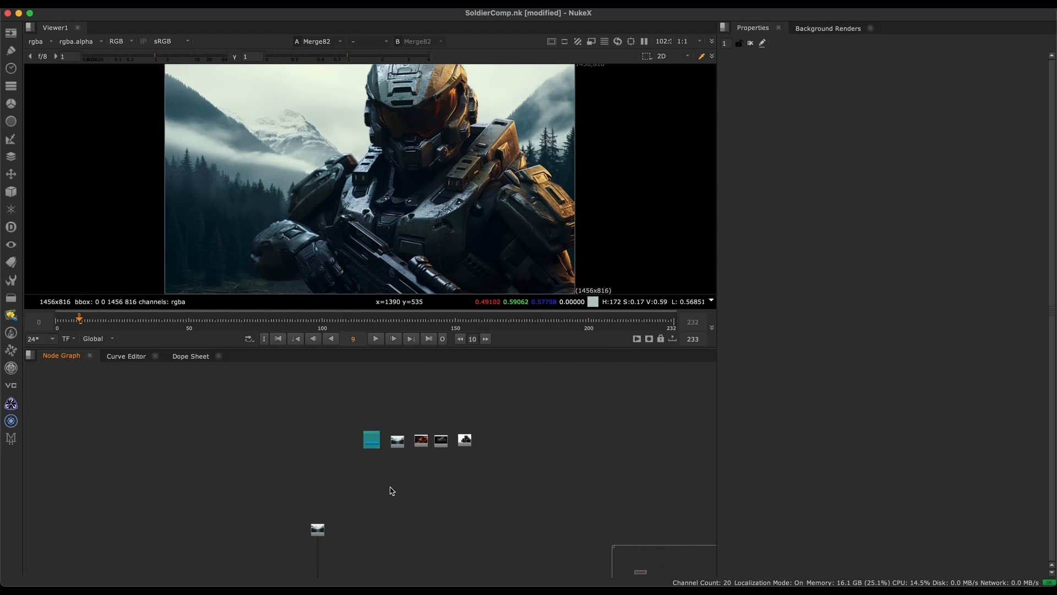
pyautogui.scroll(3, 392, 491)
pyautogui.scroll(-3, 416, 441)
pyautogui.moveTo(424, 448); pyautogui.dragTo(417, 363, button='middle')
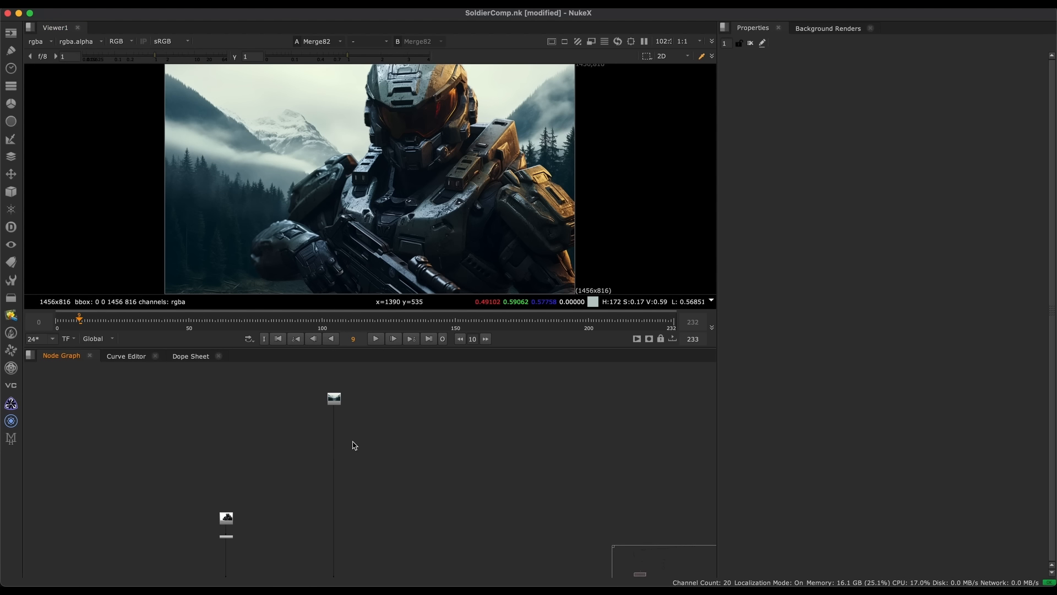
pyautogui.scroll(2, 354, 445)
pyautogui.moveTo(371, 431); pyautogui.dragTo(425, 440, button='middle')
pyautogui.moveTo(381, 377); pyautogui.dragTo(383, 401)
pyautogui.moveTo(401, 455)
pyautogui.mouseDown(button='middle')
pyautogui.moveTo(418, 403)
pyautogui.moveTo(397, 438)
pyautogui.mouseUp(button='middle')
pyautogui.press('t')
pyautogui.scroll(2, 396, 429)
pyautogui.moveTo(387, 415); pyautogui.dragTo(393, 456)
pyautogui.scroll(2, 392, 456)
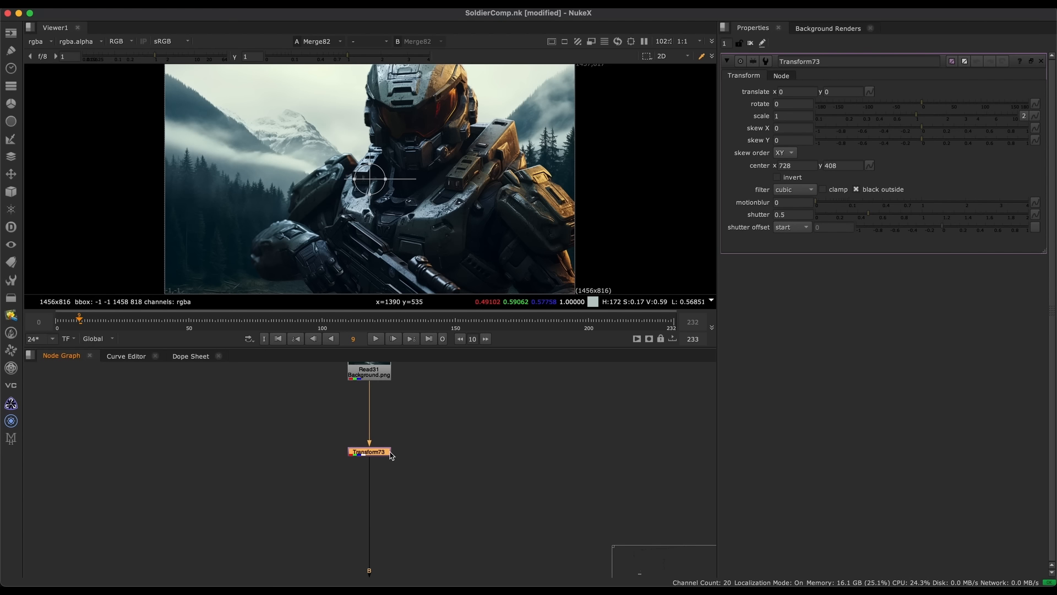
# Scale the background to 3.1 and shift it to about x -926, y 387 behind the soldier
pyautogui.moveTo(918, 118); pyautogui.dragTo(956, 115)
pyautogui.scroll(-3, 489, 230)
pyautogui.moveTo(438, 219); pyautogui.dragTo(317, 153)
pyautogui.press('o')
pyautogui.press('f')
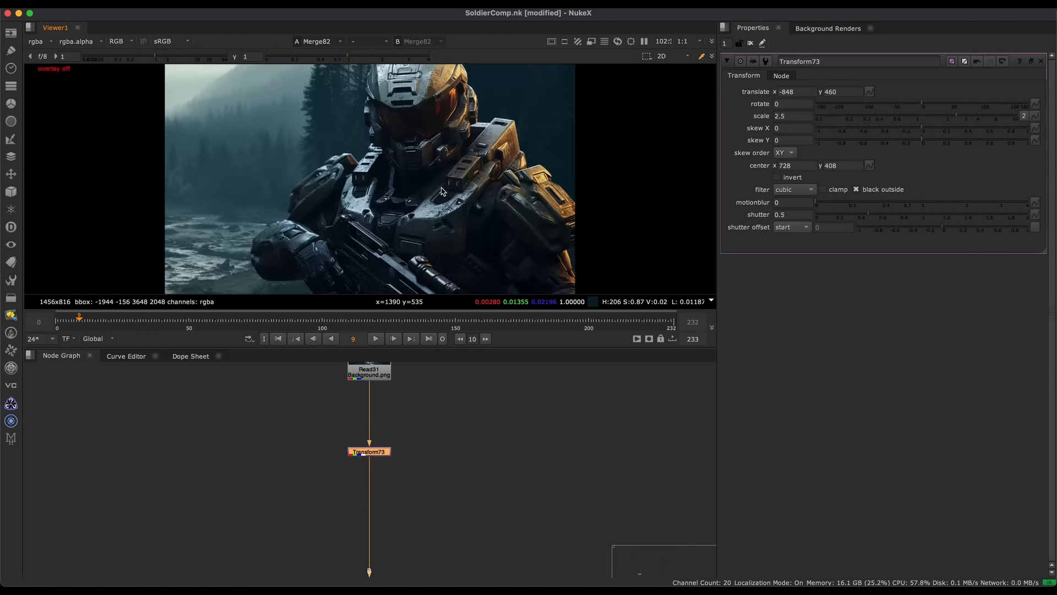
pyautogui.moveTo(394, 175); pyautogui.dragTo(389, 172, button='middle')
pyautogui.moveTo(377, 79); pyautogui.dragTo(377, 101, button='middle')
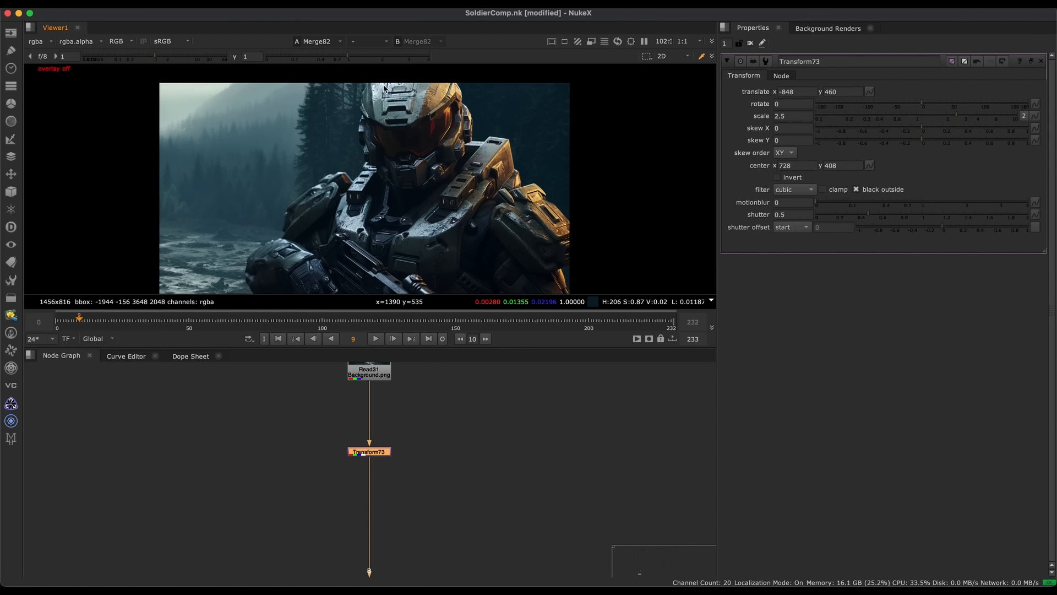
pyautogui.scroll(-3, 306, 195)
pyautogui.press('q')
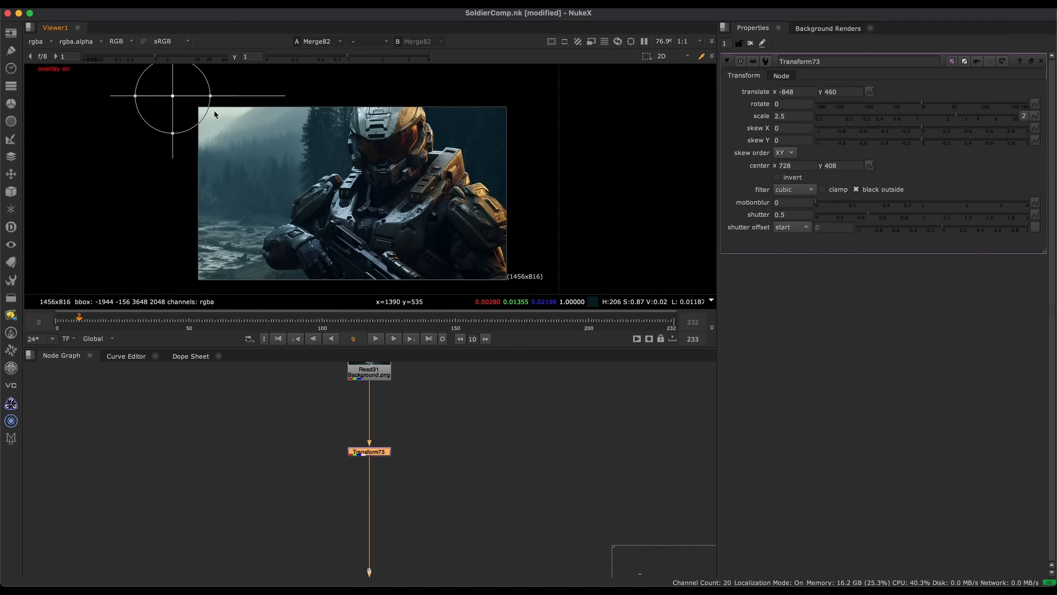
pyautogui.moveTo(189, 91); pyautogui.dragTo(172, 105)
pyautogui.moveTo(960, 112); pyautogui.dragTo(966, 115)
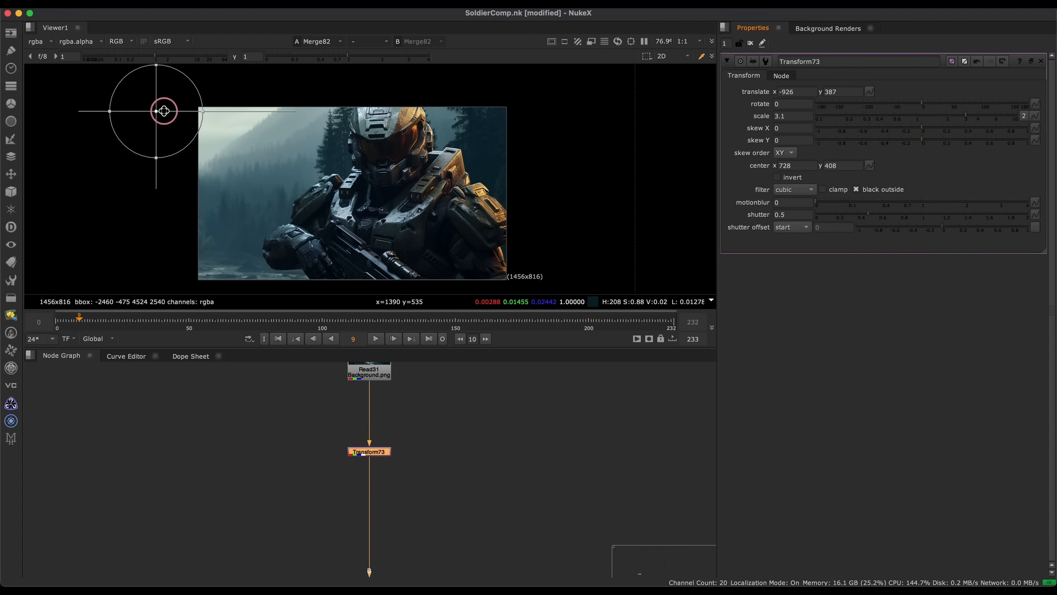
# Move the Transform's center to about x 1134, y 302 and the background to about x -216, y 177
pyautogui.moveTo(164, 111); pyautogui.dragTo(393, 178)
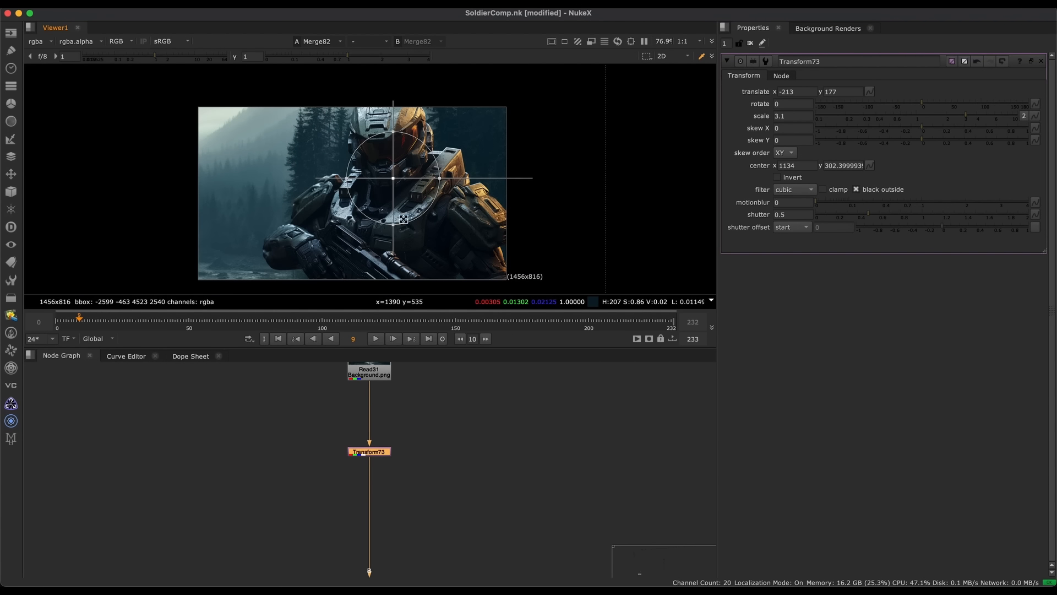
pyautogui.press('2')
pyautogui.press('1')
pyautogui.press('q')
pyautogui.press('f')
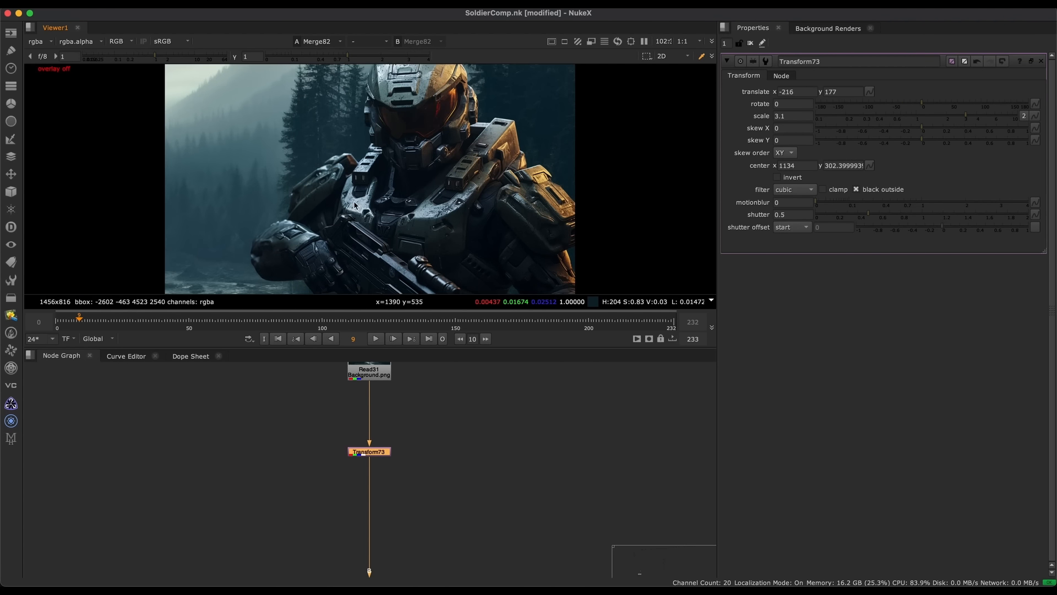
# Reposition the background to about x -421, y 58 so the trees stand beside the soldier
pyautogui.scroll(-1, 338, 200)
pyautogui.press('q')
pyautogui.moveTo(417, 176); pyautogui.dragTo(381, 197)
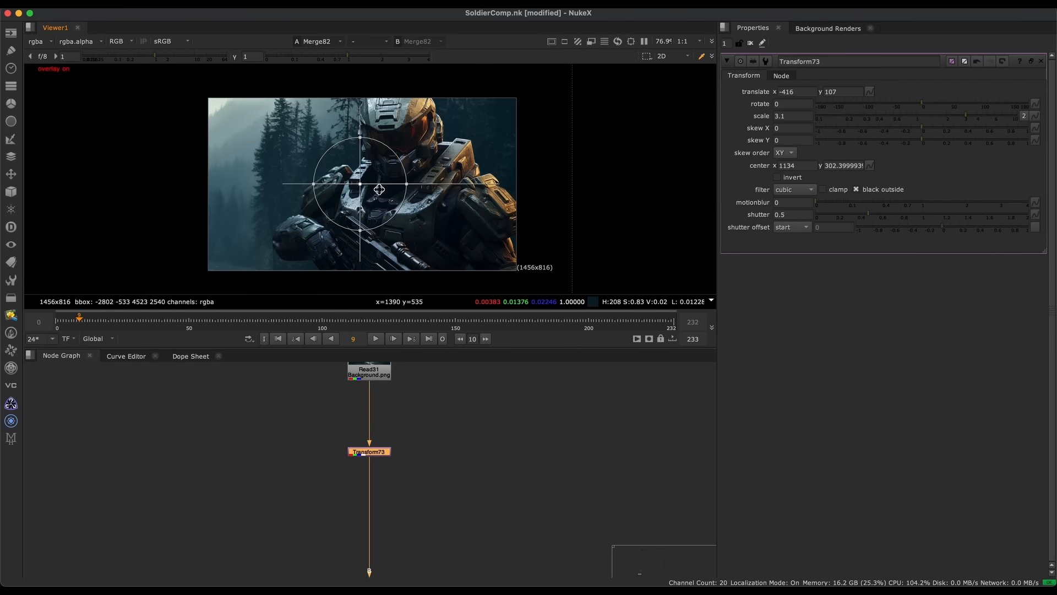
pyautogui.scroll(3, 339, 201)
pyautogui.scroll(-4, 316, 192)
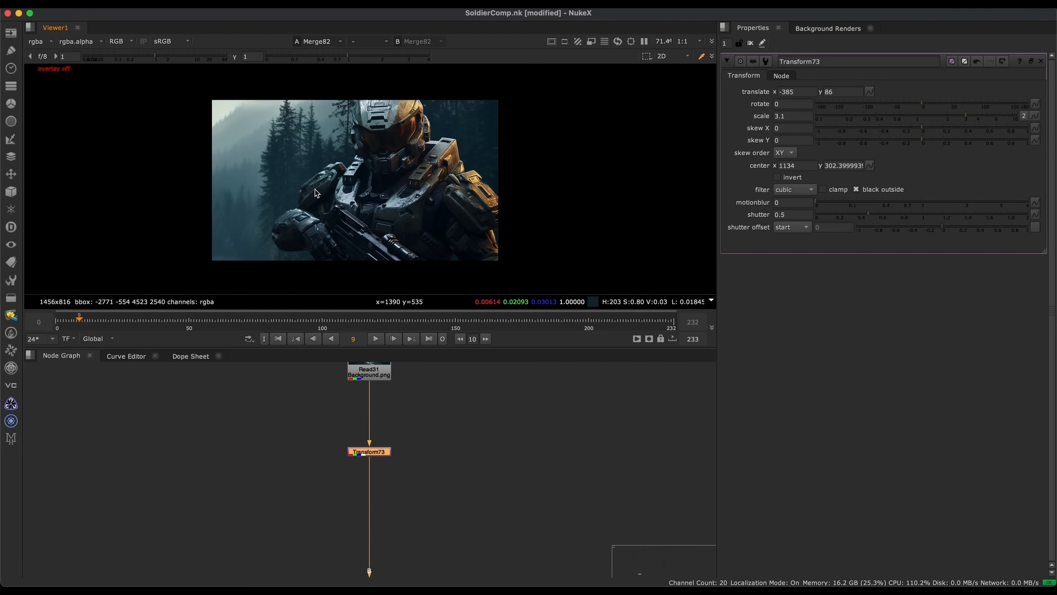
pyautogui.press('q')
pyautogui.press('f')
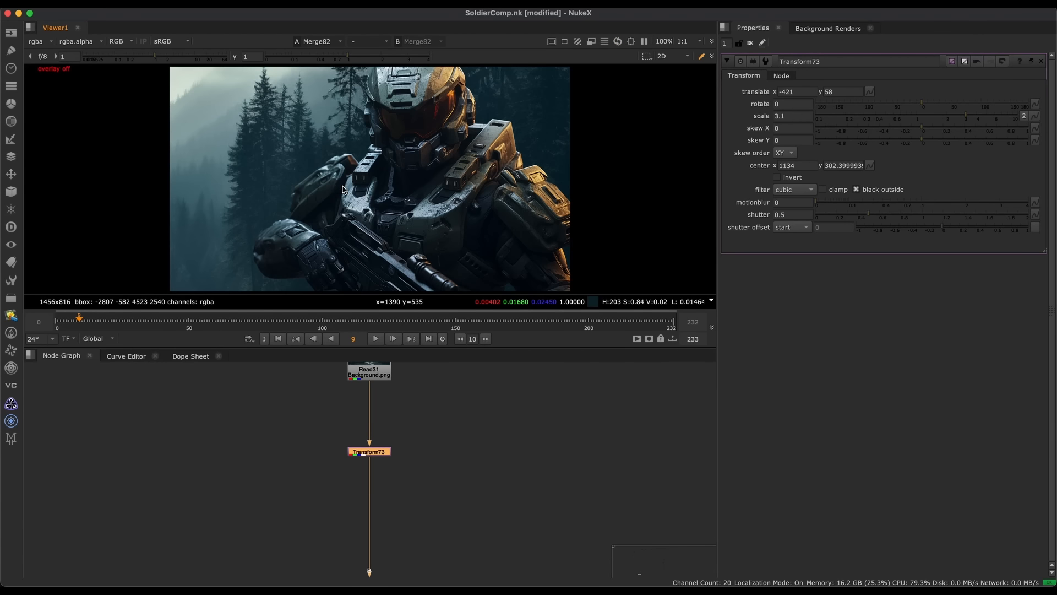
# Undo the stray background move and nudge the background to about x -433, y 44
pyautogui.press('q')
pyautogui.press('super+z')
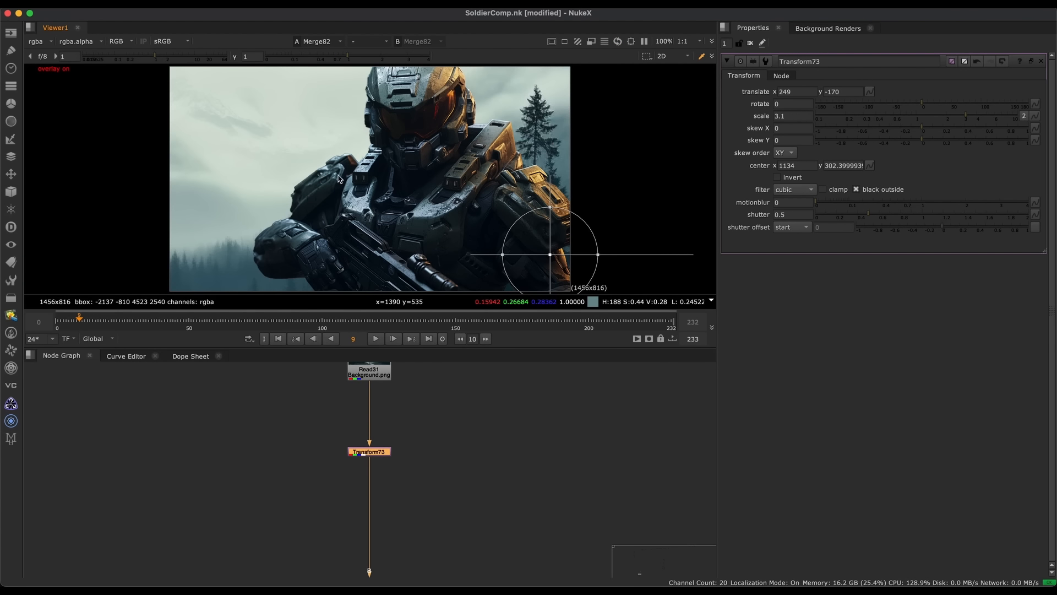
pyautogui.press('super+z')
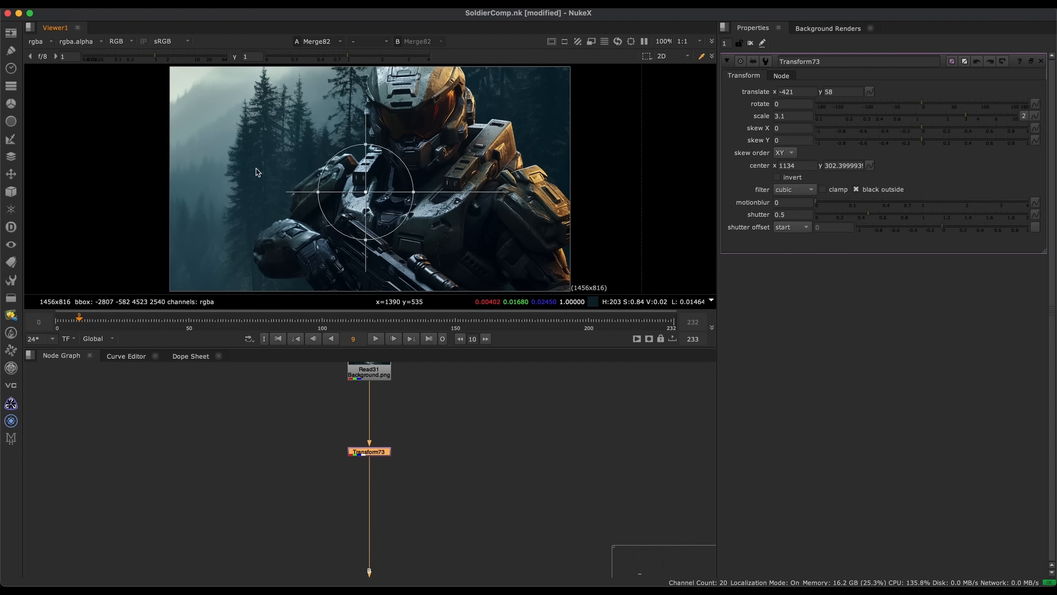
pyautogui.moveTo(365, 191); pyautogui.dragTo(363, 196)
pyautogui.press('q')
pyautogui.press('f')
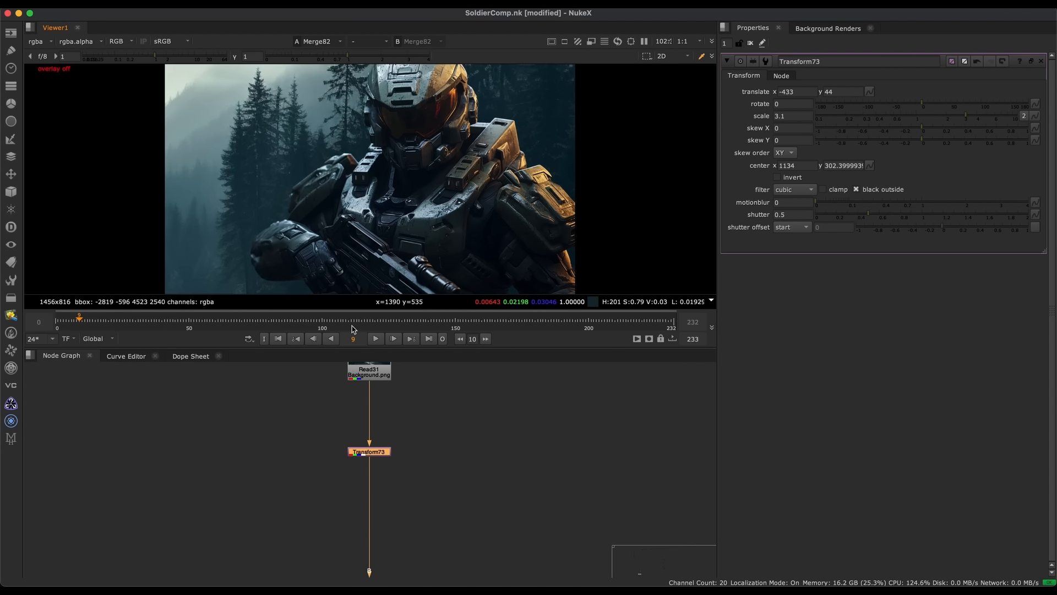
# Examine the enlarged background up close beside the helmet and its bounding box beyond the frame
pyautogui.moveTo(401, 482); pyautogui.dragTo(376, 513, button='middle')
pyautogui.click(437, 455)
pyautogui.moveTo(358, 229); pyautogui.dragTo(352, 291, button='middle')
pyautogui.scroll(5, 341, 171)
pyautogui.scroll(2, 352, 181)
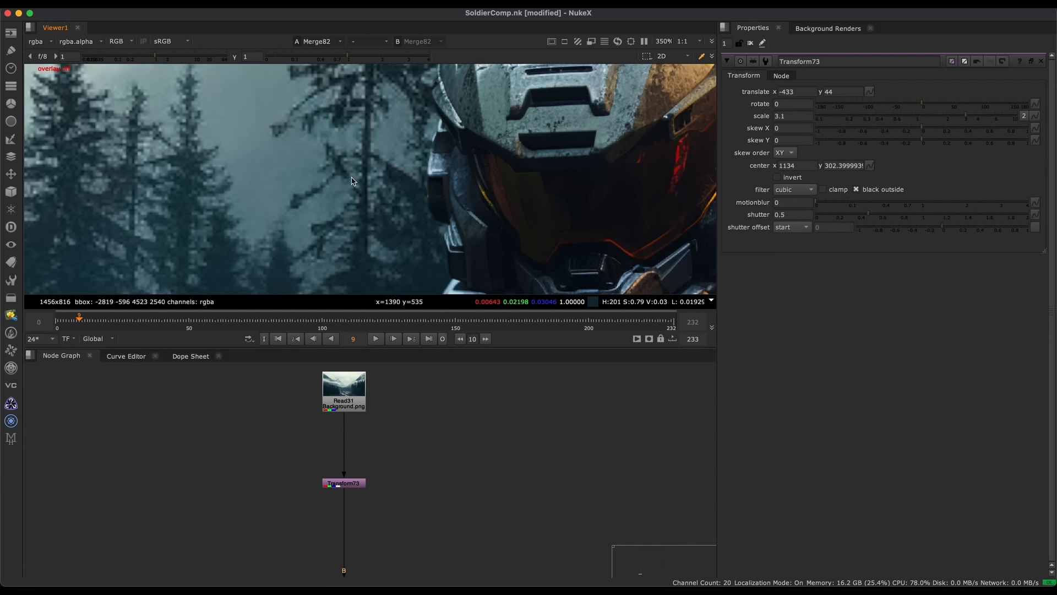
pyautogui.press('f')
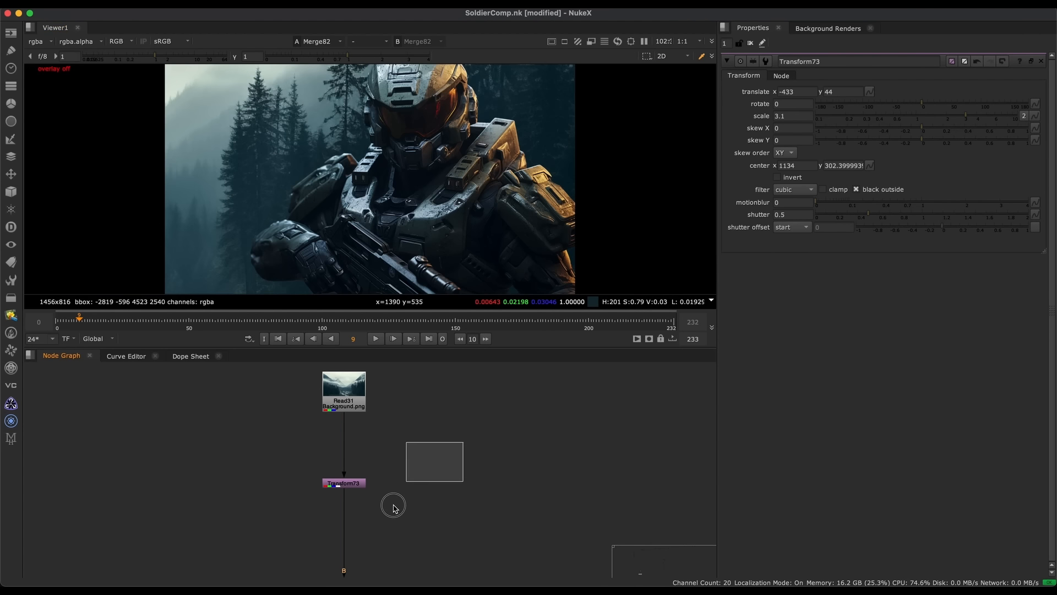
pyautogui.scroll(-2, 429, 434)
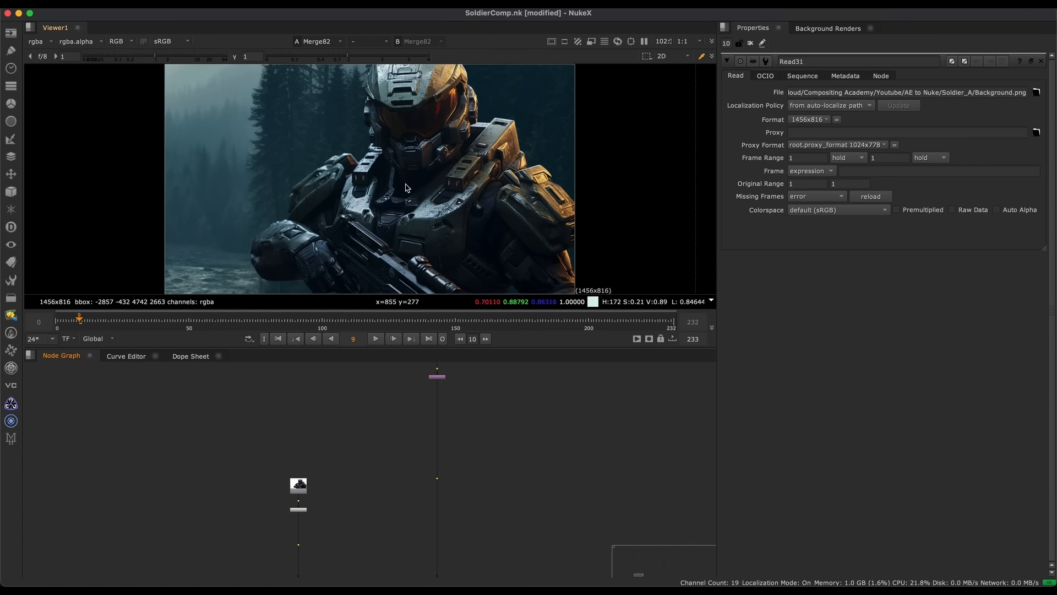
pyautogui.scroll(-6, 412, 193)
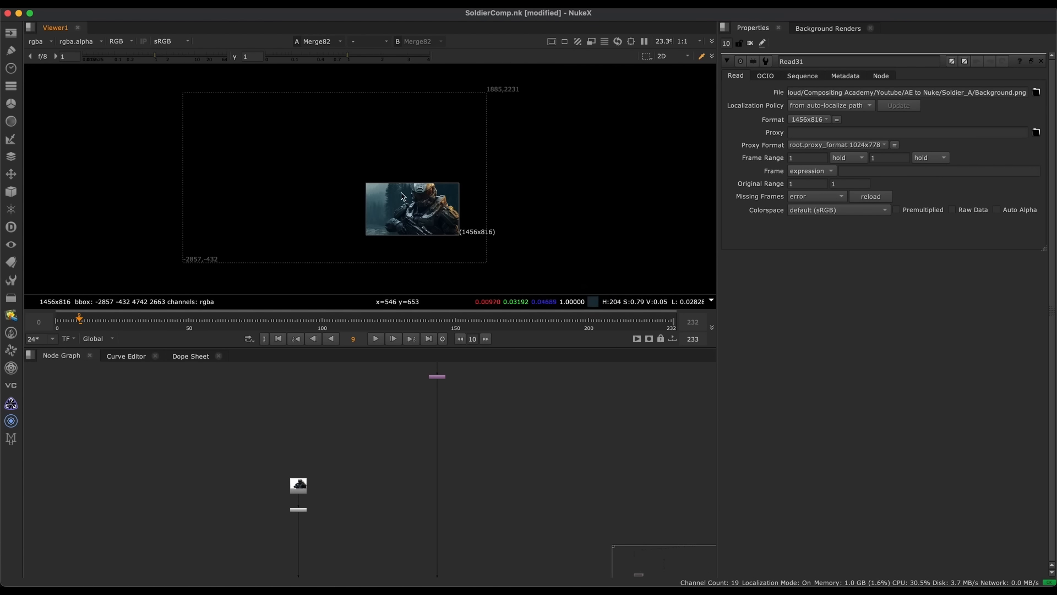
# Add a Defocus node after the background's Transform
pyautogui.moveTo(429, 461); pyautogui.dragTo(421, 472, button='middle')
pyautogui.scroll(5, 432, 407)
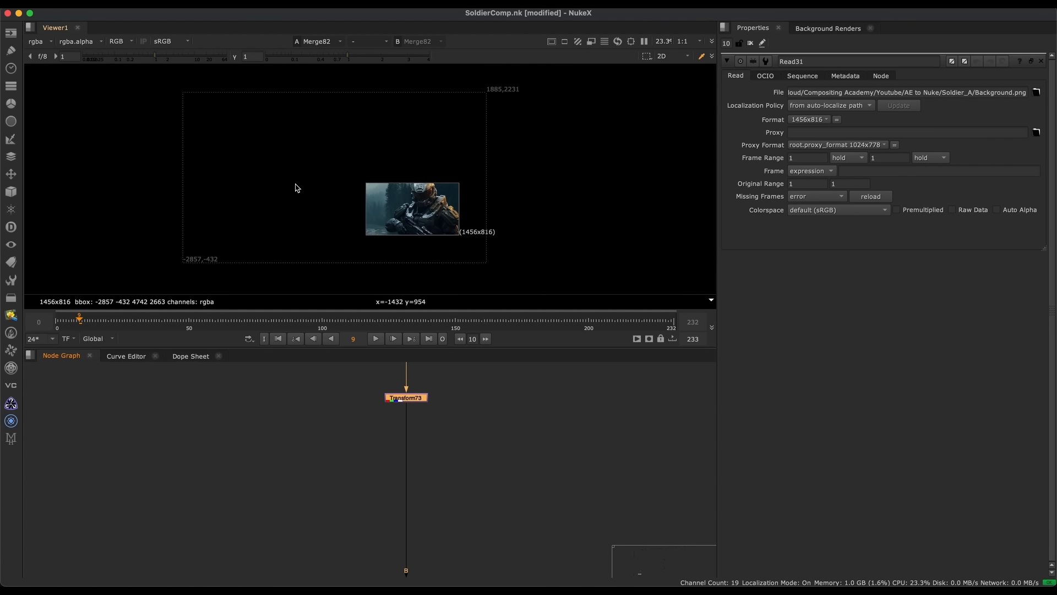
pyautogui.scroll(3, 385, 455)
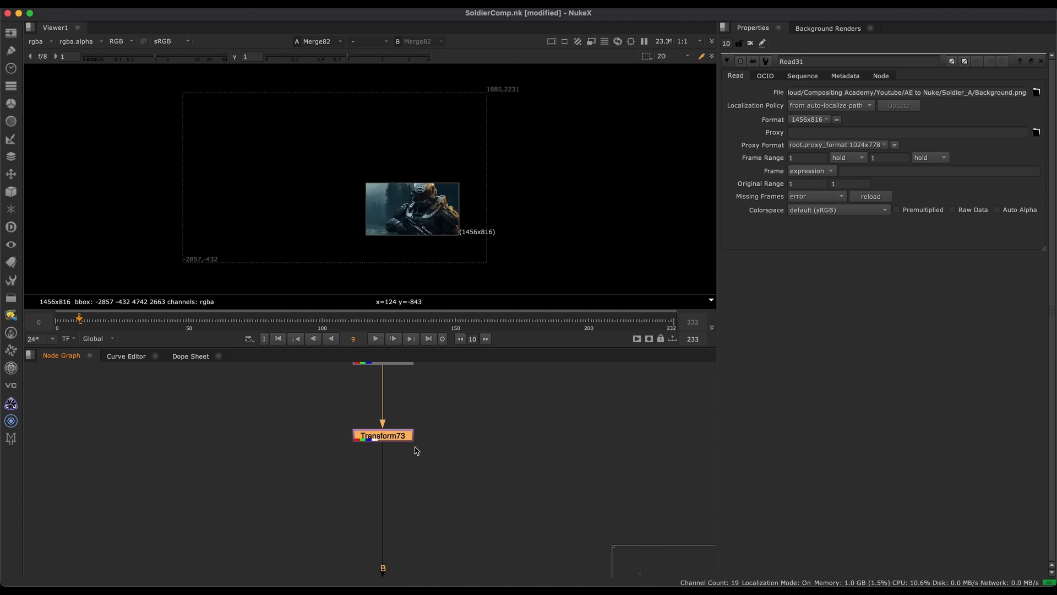
pyautogui.press('Tab')
pyautogui.write('defocu')
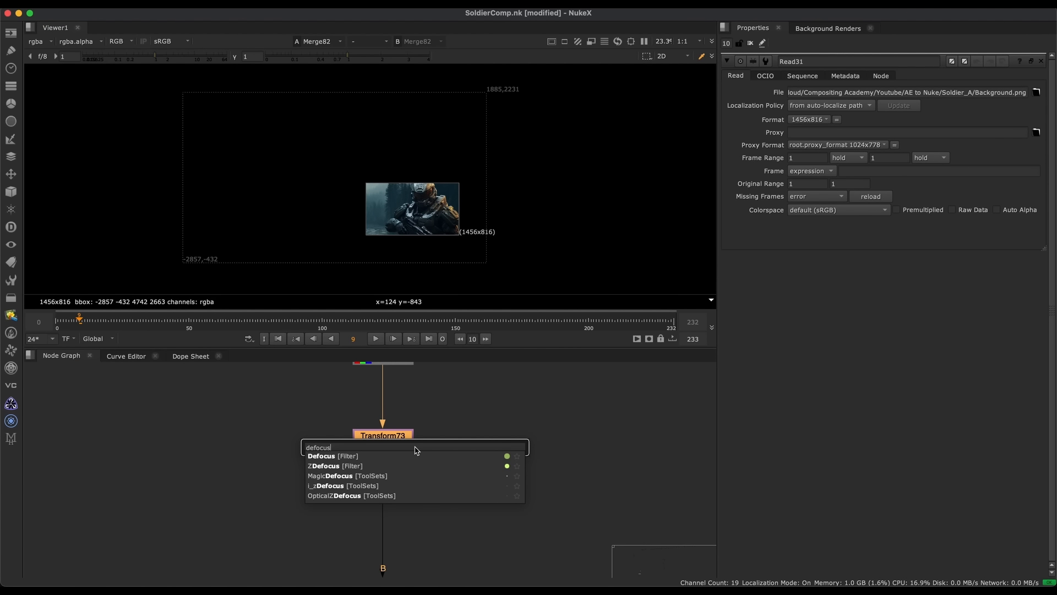
pyautogui.write('s')
pyautogui.click(334, 457)
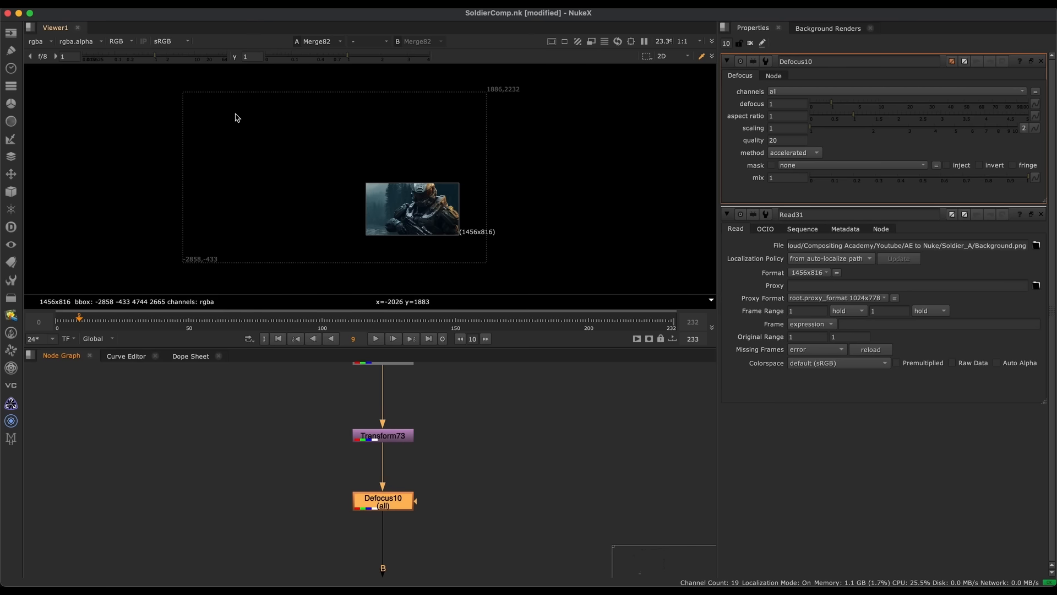
# Insert a Crop node between the background's Transform and Defocus nodes
pyautogui.scroll(2, 403, 459)
pyautogui.moveTo(417, 439); pyautogui.dragTo(441, 445, button='middle')
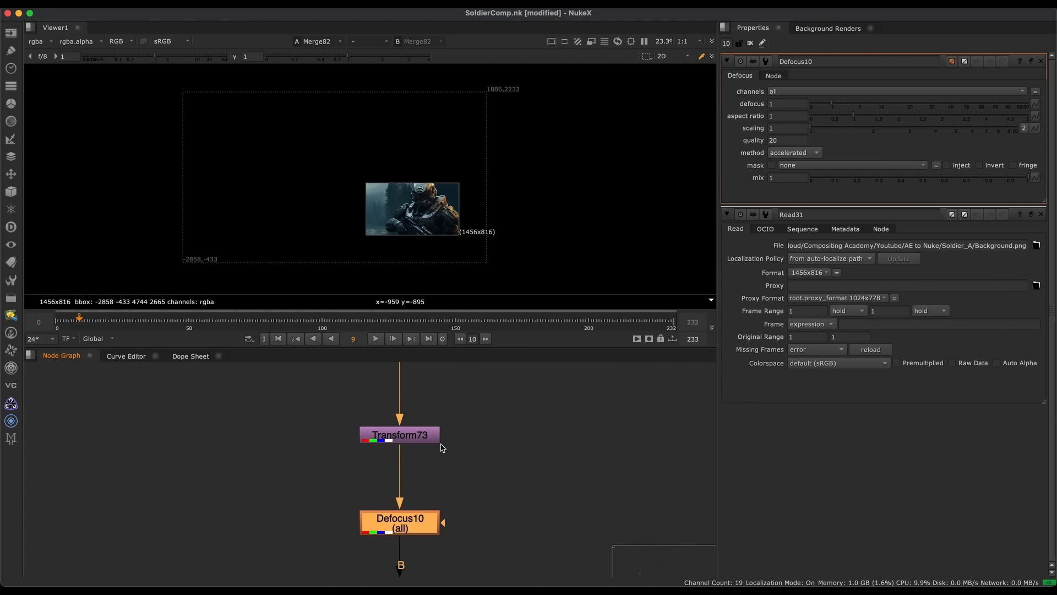
pyautogui.click(428, 437)
pyautogui.press('Tab')
pyautogui.write('crop')
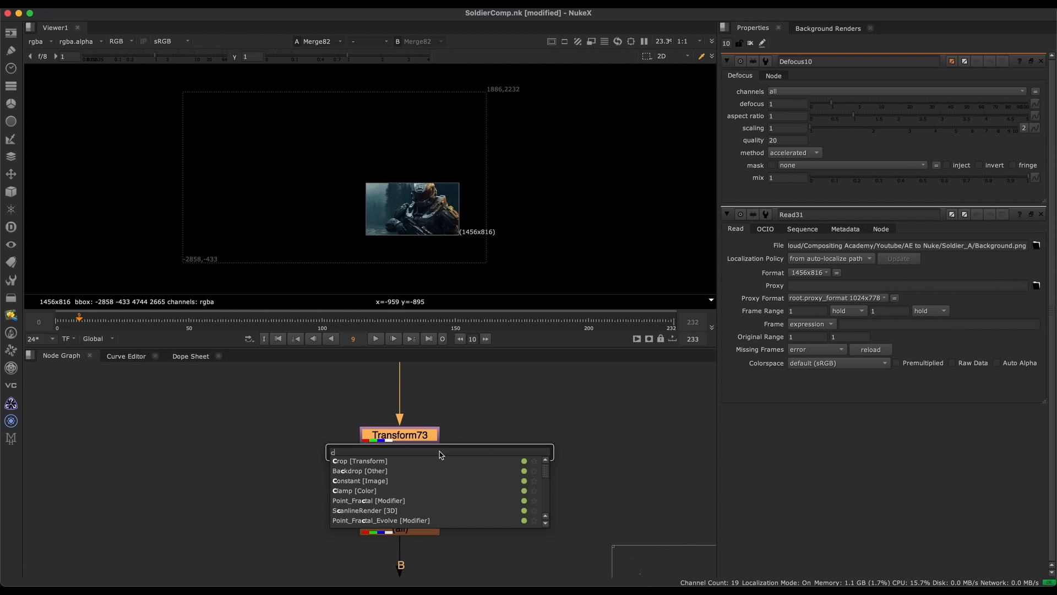
pyautogui.press('Return')
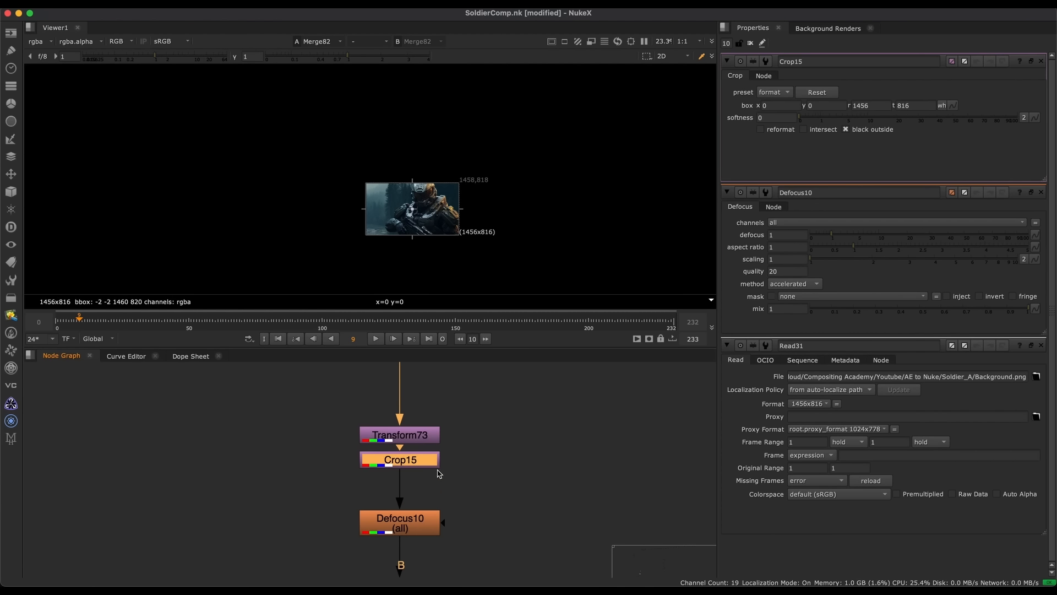
# Extend the crop box slightly beyond the frame to about x -51, y -74, r 1514, t 874
pyautogui.scroll(4, 434, 188)
pyautogui.moveTo(505, 170); pyautogui.dragTo(518, 159)
pyautogui.moveTo(417, 165); pyautogui.dragTo(445, 106, button='middle')
pyautogui.moveTo(292, 226); pyautogui.dragTo(283, 238)
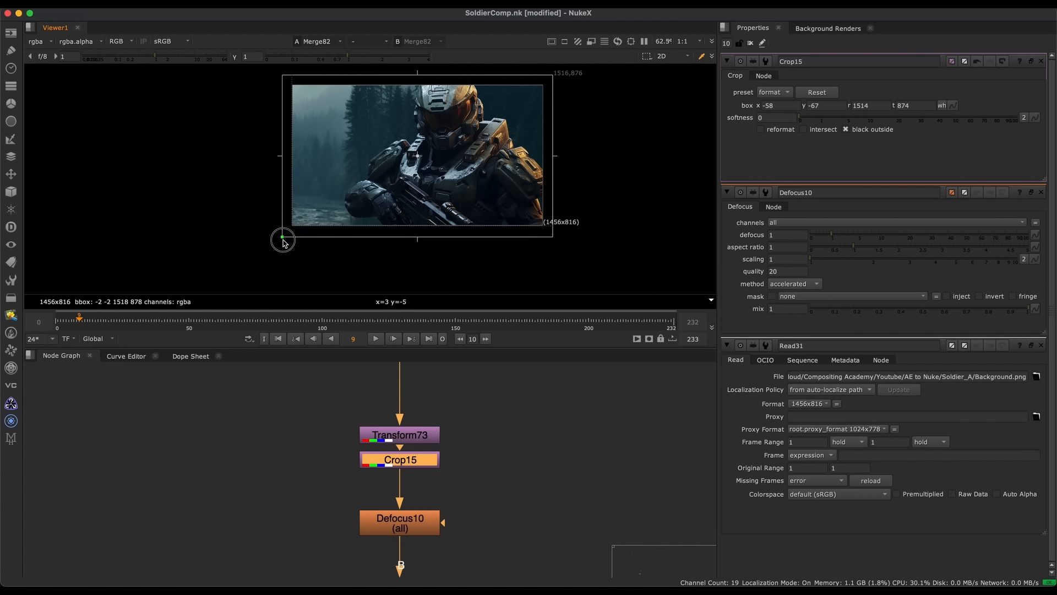
pyautogui.press('f')
# View the Defocus node's output and set its defocus amount to about 17.5
pyautogui.click(423, 521)
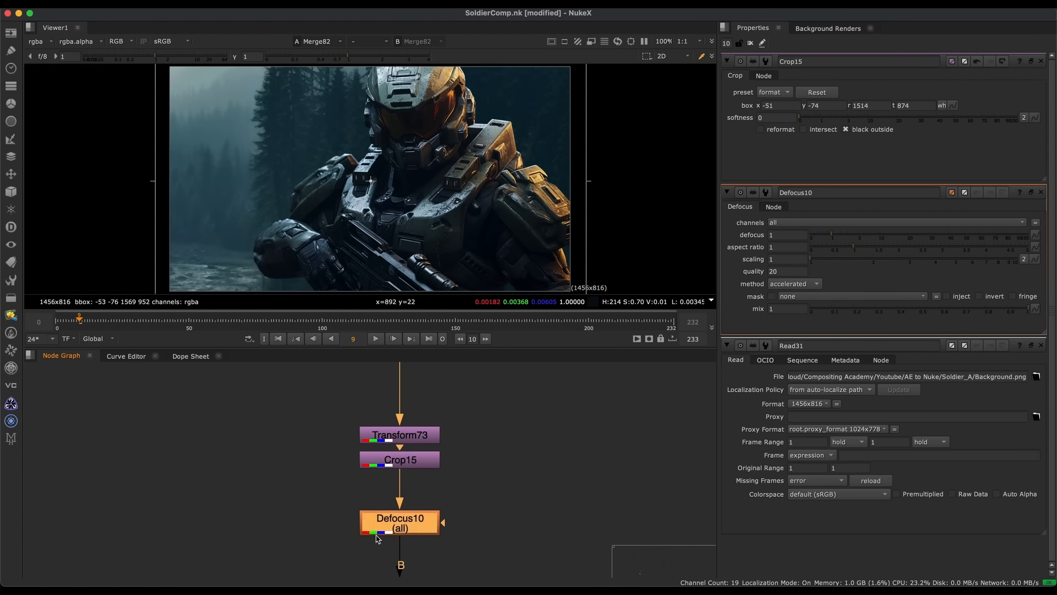
pyautogui.press('1')
pyautogui.doubleClick(423, 521)
pyautogui.click(425, 531)
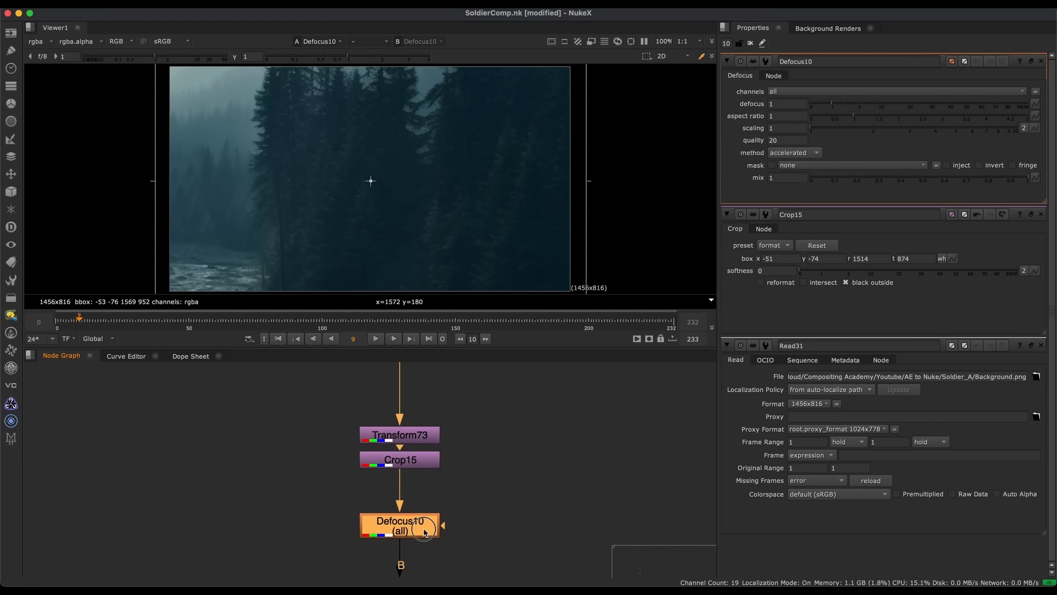
pyautogui.moveTo(842, 101); pyautogui.dragTo(901, 102)
pyautogui.scroll(5, 411, 120)
pyautogui.middleClick(328, 148)
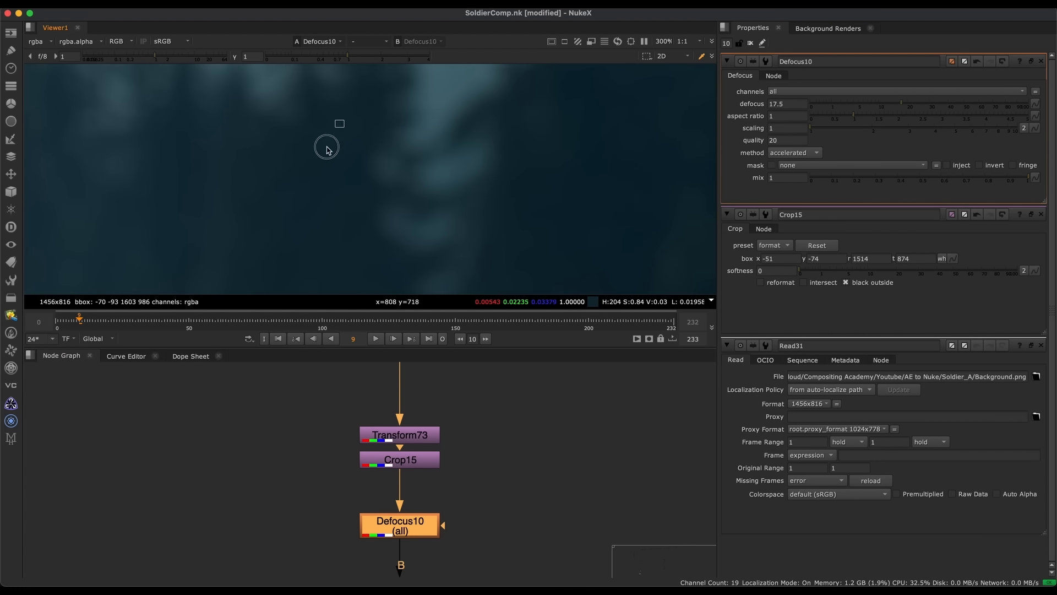
# Hide the viewer overlay and examine the defocused background in the final merged composite
pyautogui.press('q')
pyautogui.scroll(-3, 411, 410)
pyautogui.scroll(-3, 405, 512)
pyautogui.moveTo(405, 512); pyautogui.dragTo(441, 404, button='middle')
pyautogui.moveTo(444, 510); pyautogui.dragTo(411, 427, button='middle')
pyautogui.click(422, 452)
pyautogui.scroll(4, 432, 454)
pyautogui.press('1')
pyautogui.click(421, 441)
pyautogui.scroll(-5, 424, 429)
pyautogui.moveTo(417, 382); pyautogui.dragTo(404, 562, button='middle')
pyautogui.scroll(5, 401, 504)
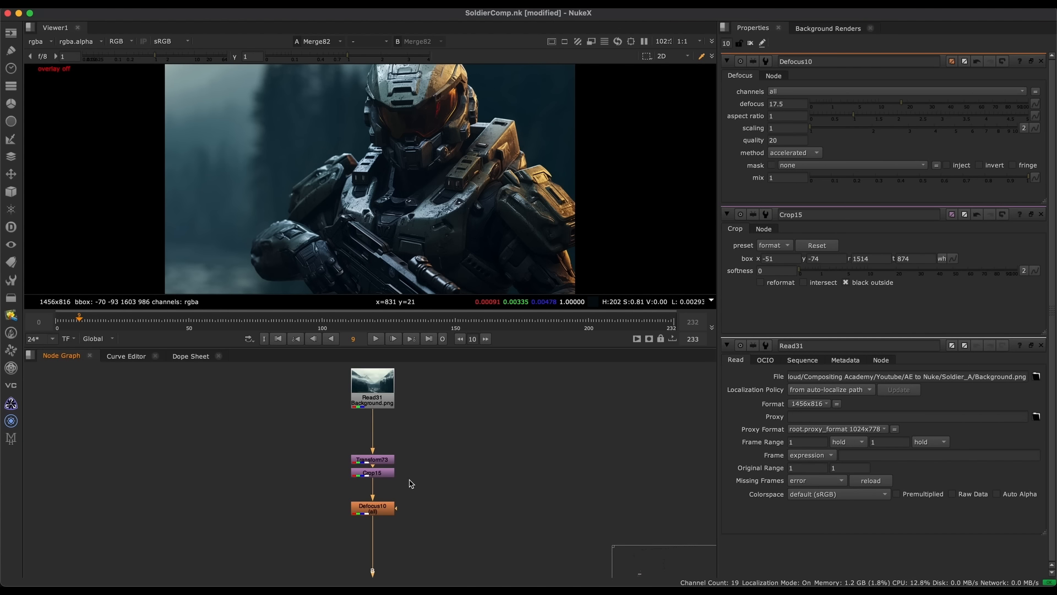
# Set the background's defocus amount to about 12.6
pyautogui.click(388, 508)
pyautogui.moveTo(883, 100)
pyautogui.mouseDown()
pyautogui.moveTo(861, 109)
pyautogui.moveTo(887, 105)
pyautogui.mouseUp()
pyautogui.scroll(-3, 478, 400)
pyautogui.scroll(3, 473, 402)
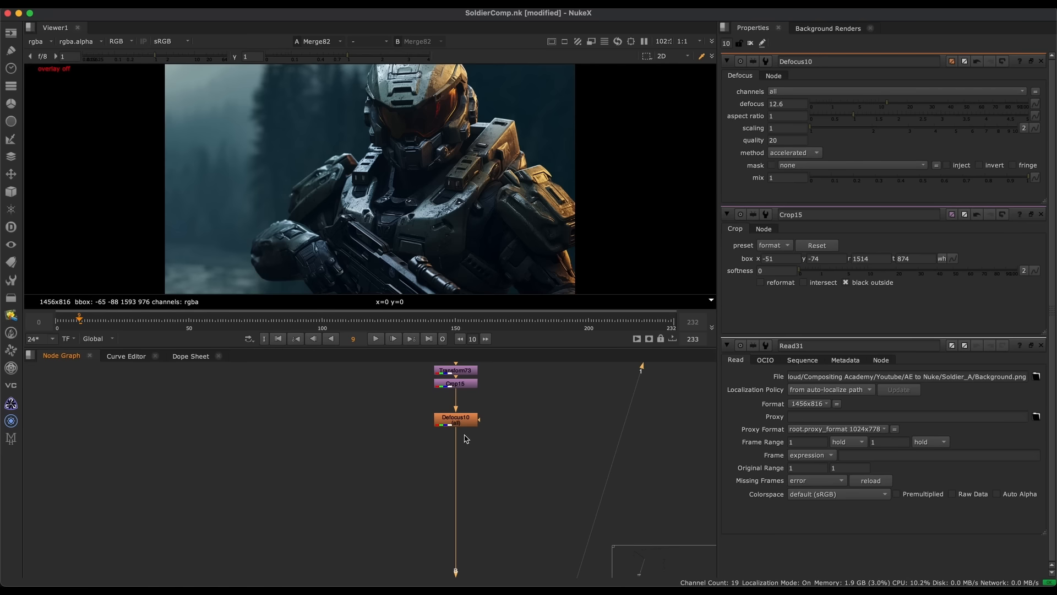
# Branch a Blur node off the Crop, view its output, and set its size to about 14.2
pyautogui.scroll(4, 465, 439)
pyautogui.press('b')
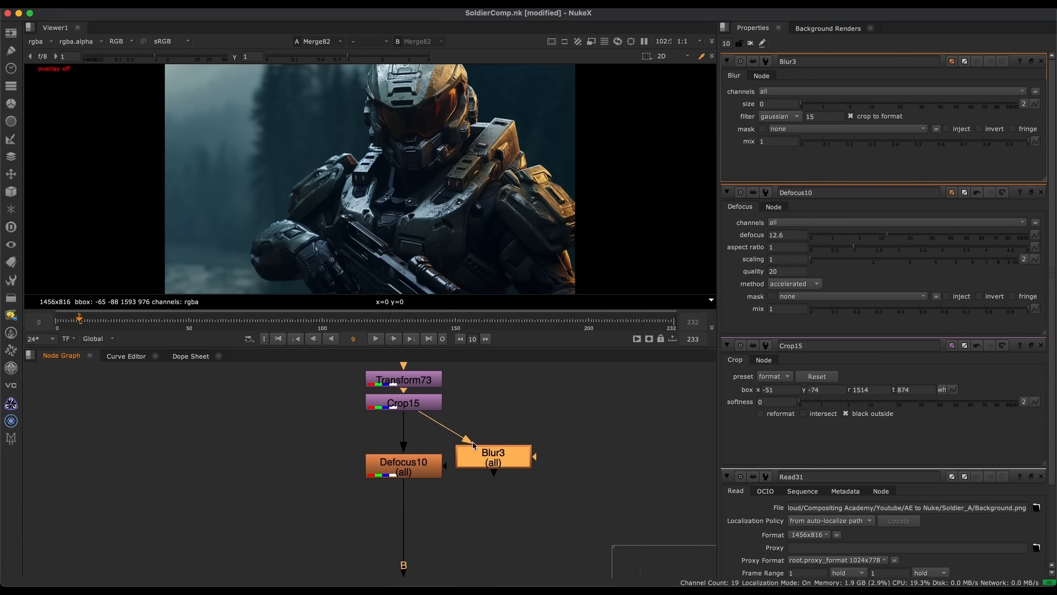
pyautogui.moveTo(473, 445); pyautogui.dragTo(501, 465)
pyautogui.press('1')
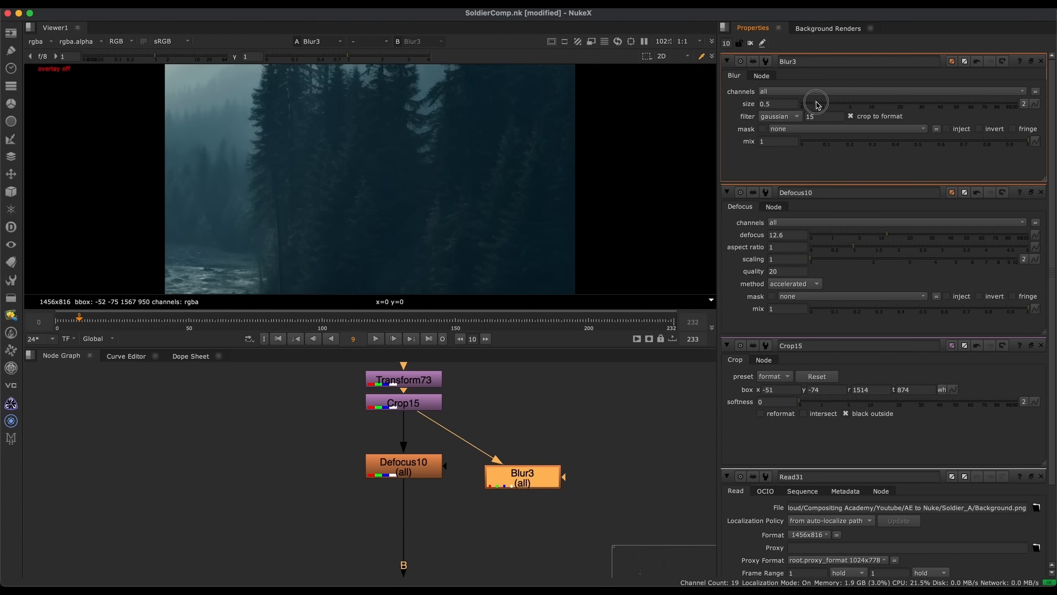
pyautogui.moveTo(819, 103); pyautogui.dragTo(882, 104)
pyautogui.click(434, 469)
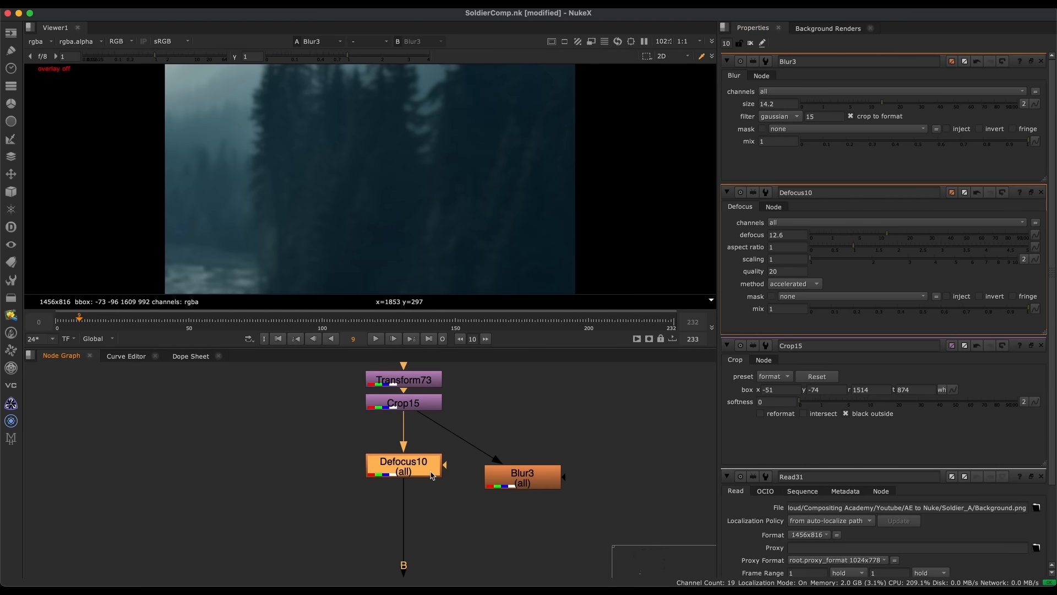
# Compare the outputs of the Blur and Defocus nodes on the forest background, close up on the treeline
pyautogui.moveTo(519, 481); pyautogui.dragTo(531, 464)
pyautogui.press('1')
pyautogui.click(433, 467)
pyautogui.press('1')
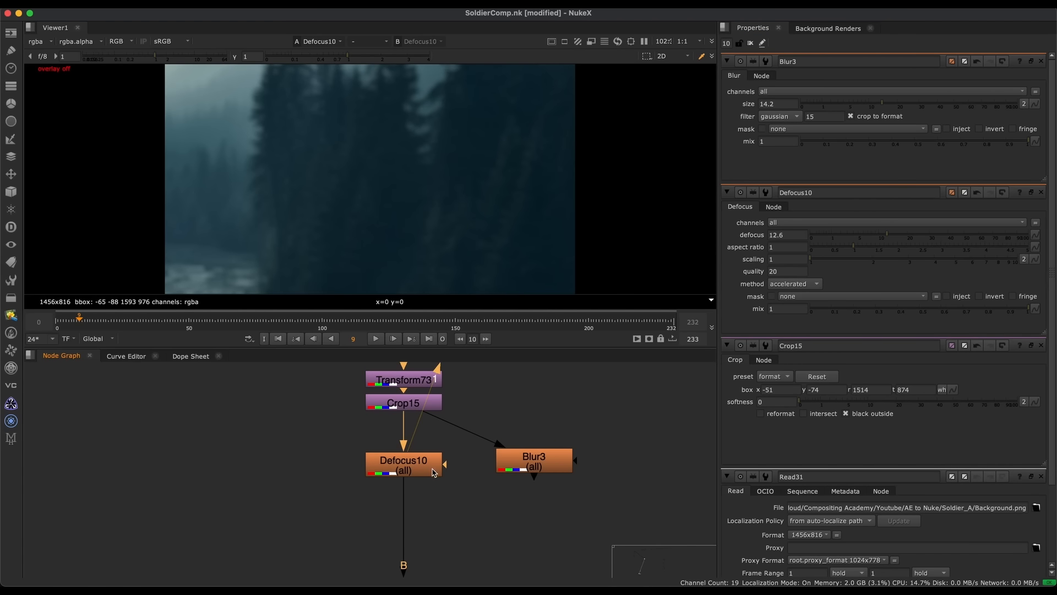
pyautogui.scroll(5, 334, 137)
pyautogui.moveTo(528, 455); pyautogui.dragTo(523, 457)
pyautogui.press('1')
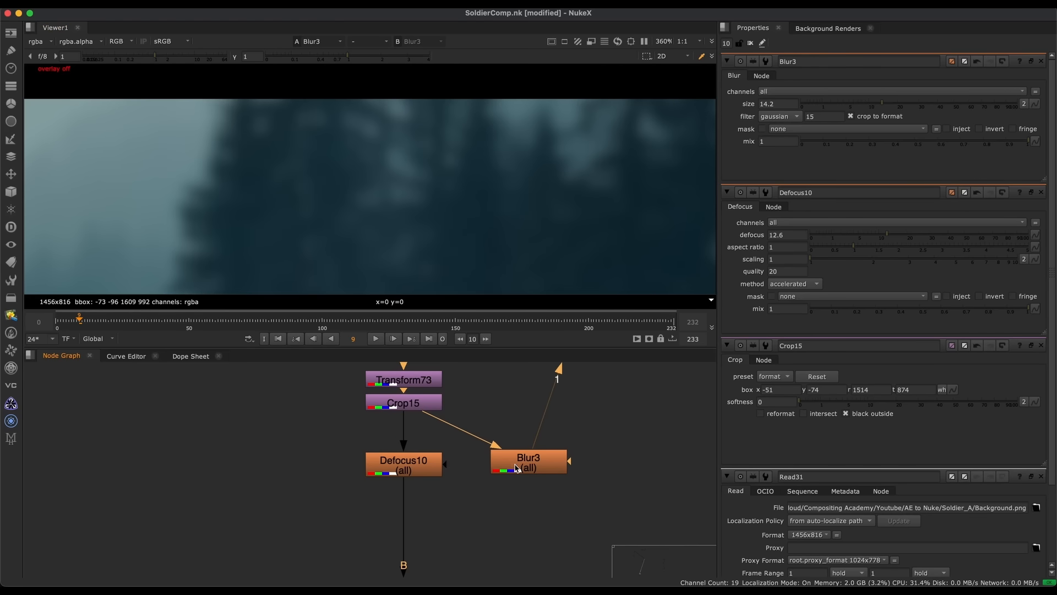
pyautogui.moveTo(425, 464); pyautogui.dragTo(425, 461)
pyautogui.press('1')
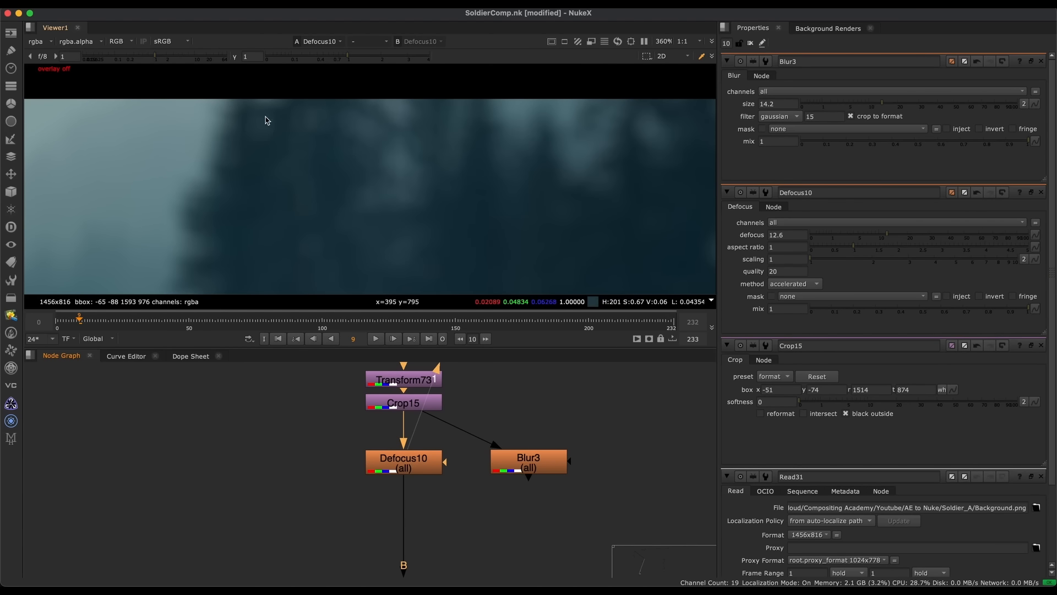
pyautogui.scroll(3, 266, 121)
pyautogui.scroll(-3, 291, 138)
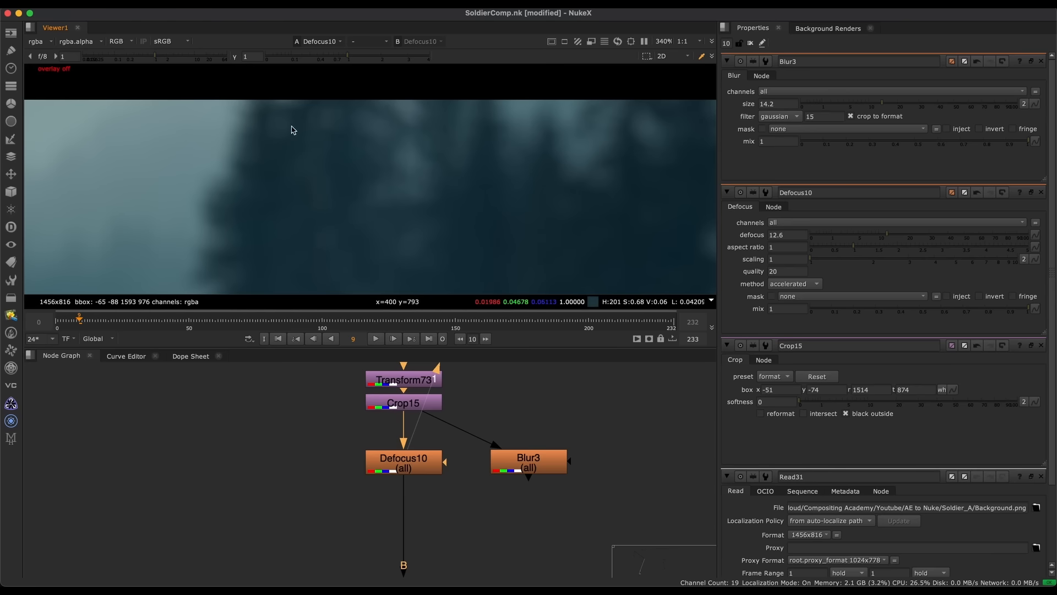
# Set the Defocus node's amount to about 13.2 and compare its output with the Blur node's
pyautogui.doubleClick(432, 471)
pyautogui.moveTo(889, 103)
pyautogui.mouseDown()
pyautogui.moveTo(929, 102)
pyautogui.moveTo(872, 101)
pyautogui.mouseUp()
pyautogui.moveTo(542, 460); pyautogui.dragTo(539, 464)
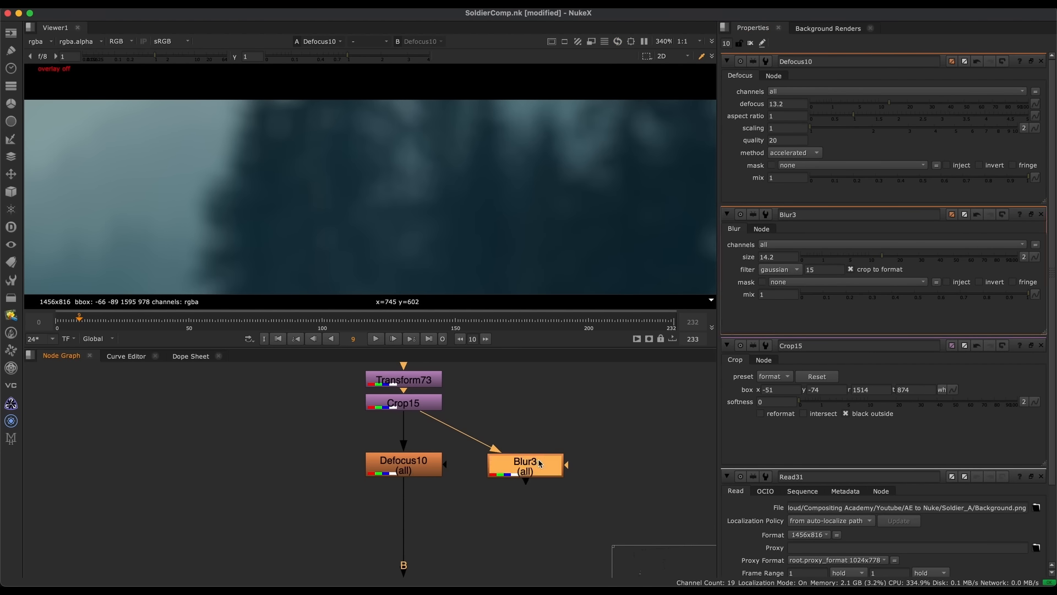
pyautogui.press('1')
pyautogui.doubleClick(539, 464)
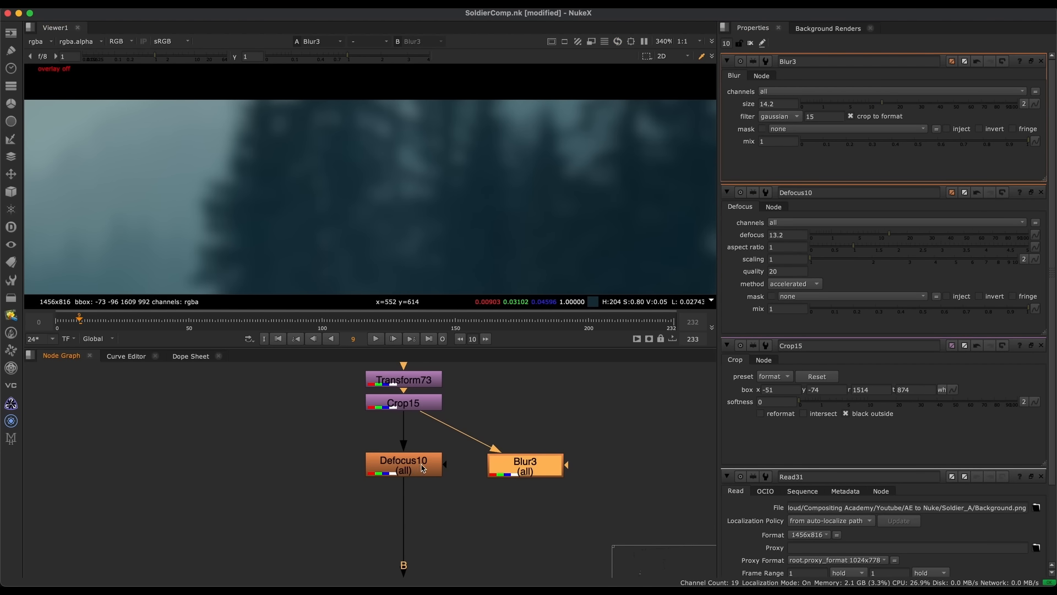
pyautogui.click(423, 468)
pyautogui.press('1')
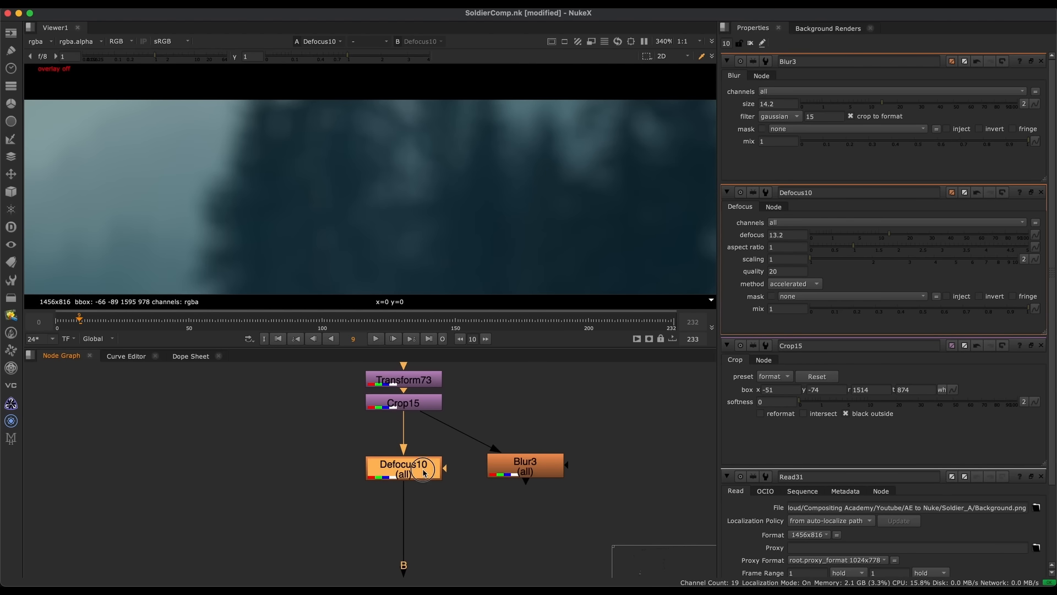
pyautogui.press('f')
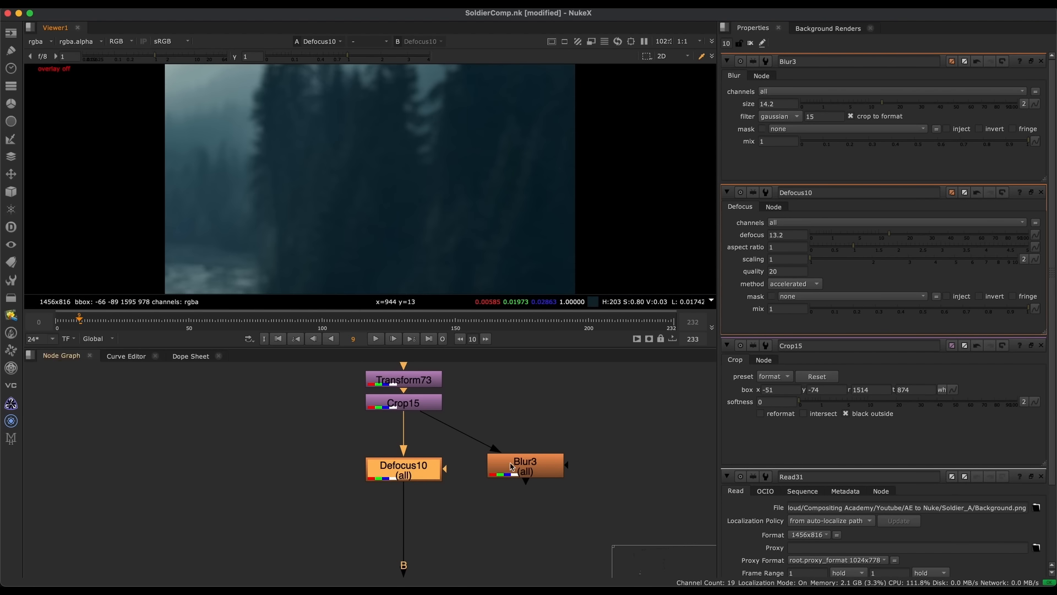
# Delete the Blur node branched off the Crop and view the final merged composite
pyautogui.moveTo(511, 466); pyautogui.dragTo(507, 471)
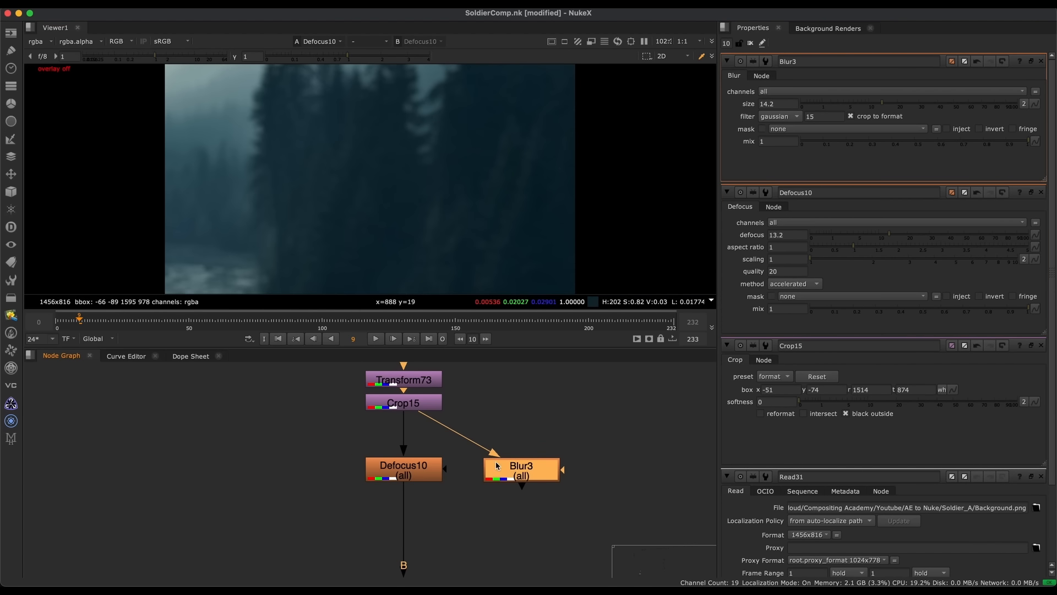
pyautogui.press('Delete')
pyautogui.moveTo(413, 428); pyautogui.dragTo(415, 413, button='middle')
pyautogui.scroll(-6, 415, 413)
pyautogui.moveTo(437, 553); pyautogui.dragTo(425, 351, button='middle')
pyautogui.moveTo(456, 425); pyautogui.dragTo(363, 503)
pyautogui.press('1')
# Close all the open node properties
pyautogui.click(1040, 61)
pyautogui.click(1040, 62)
pyautogui.click(1040, 61)
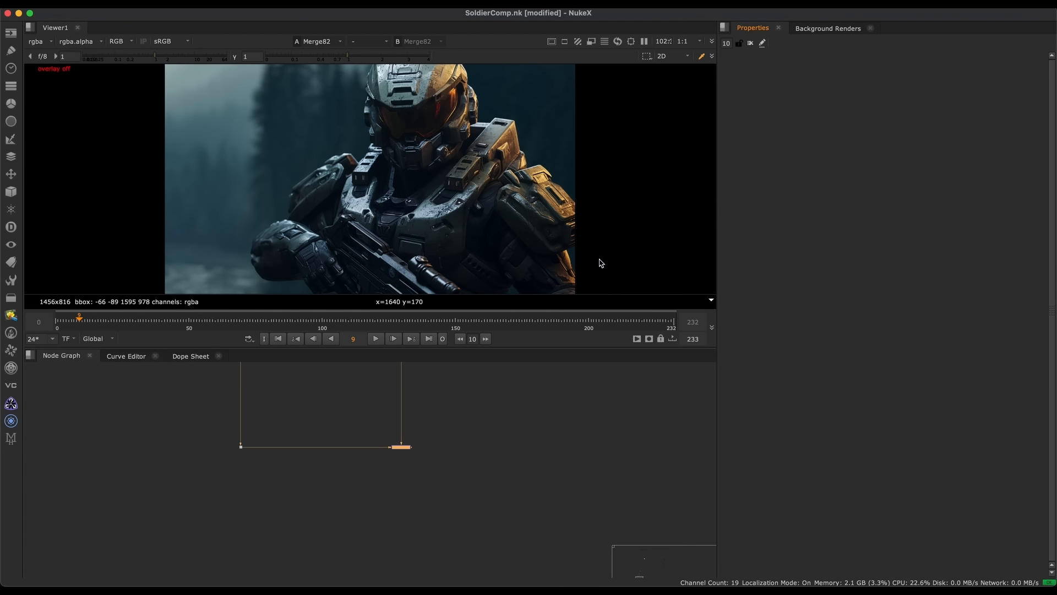
# Compare the soldier's arm and shoulder edges in the isolated foreground with those in the merged composite
pyautogui.click(241, 446)
pyautogui.press('1')
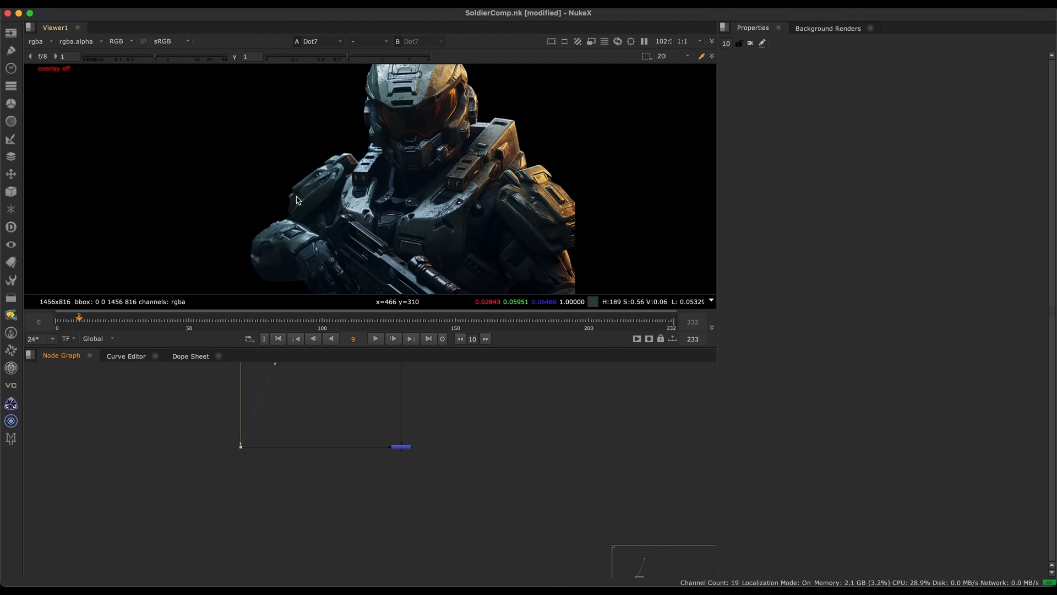
pyautogui.scroll(5, 286, 219)
pyautogui.scroll(4, 278, 179)
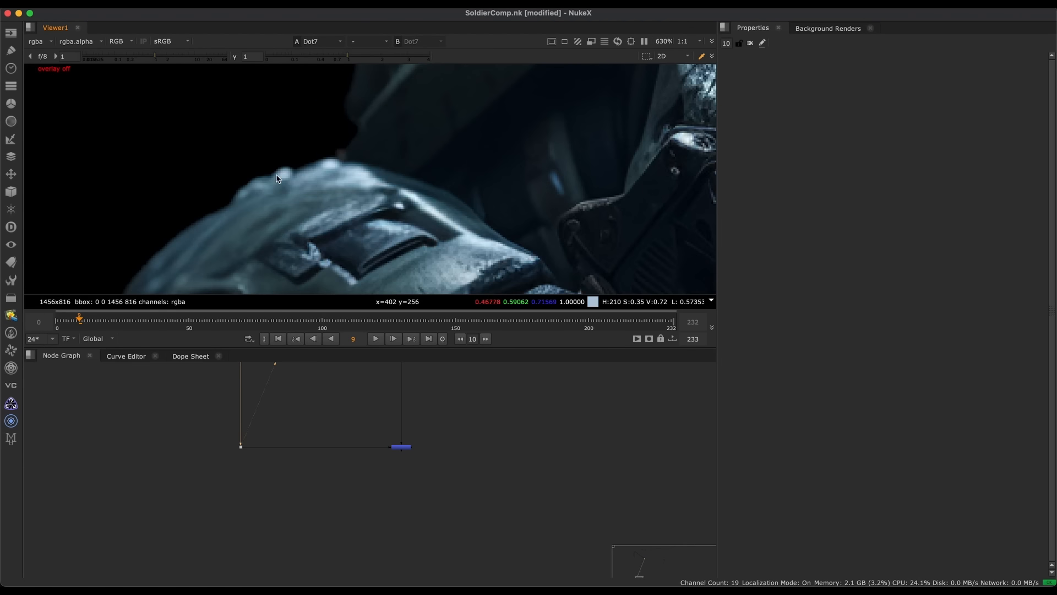
pyautogui.scroll(-2, 371, 173)
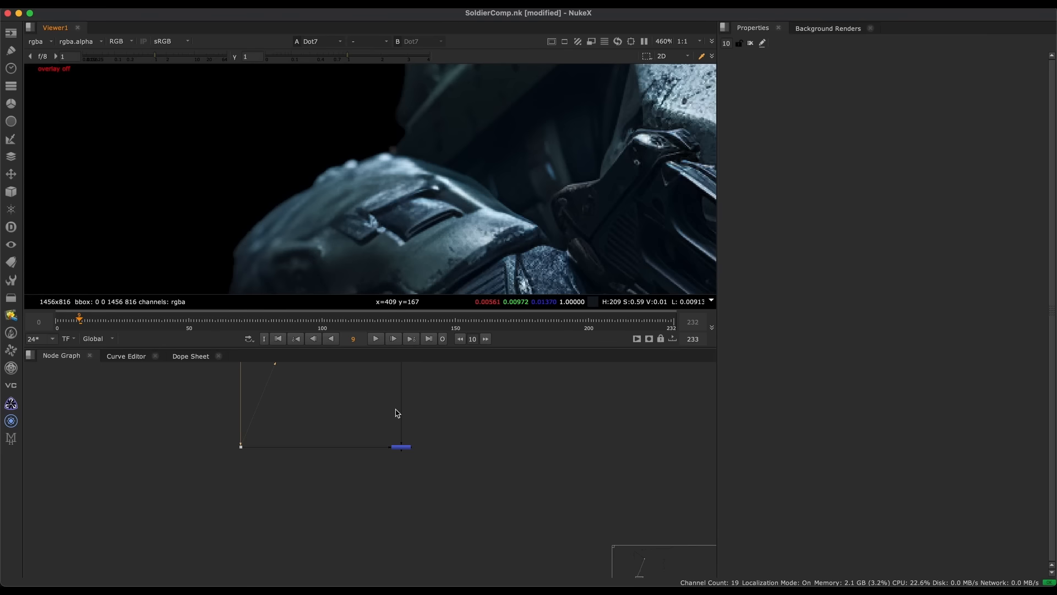
pyautogui.click(392, 448)
pyautogui.press('1')
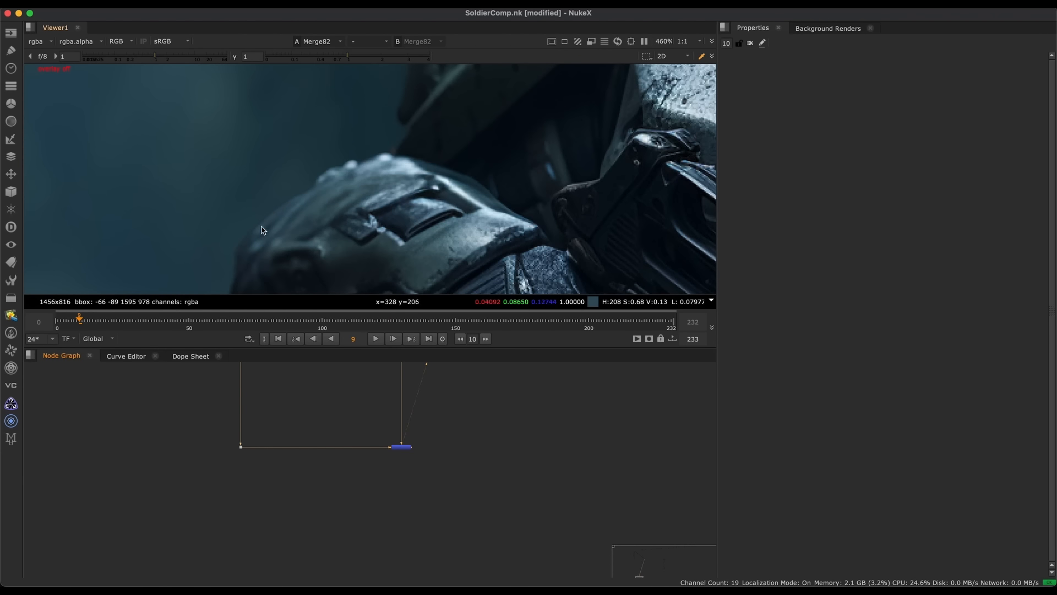
pyautogui.scroll(-4, 320, 186)
pyautogui.moveTo(410, 182); pyautogui.dragTo(376, 214, button='middle')
pyautogui.moveTo(277, 222); pyautogui.dragTo(265, 213, button='middle')
pyautogui.scroll(2, 282, 200)
# Insert an EdgeBlur node after the soldier's Premult and set its size to about 4.4
pyautogui.scroll(10, 312, 467)
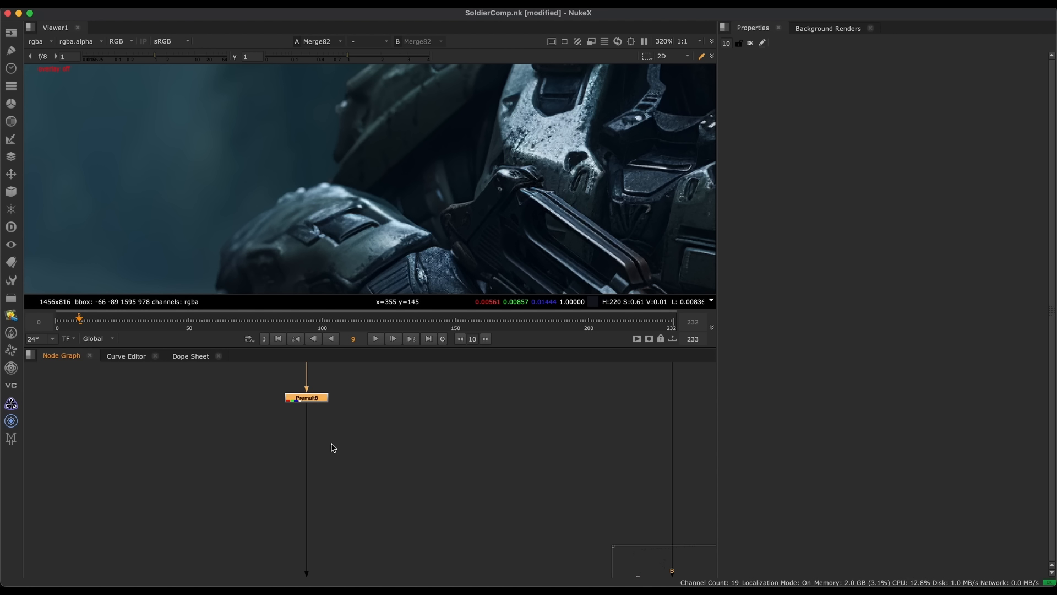
pyautogui.press('Tab')
pyautogui.write('edgeb')
pyautogui.press('Return')
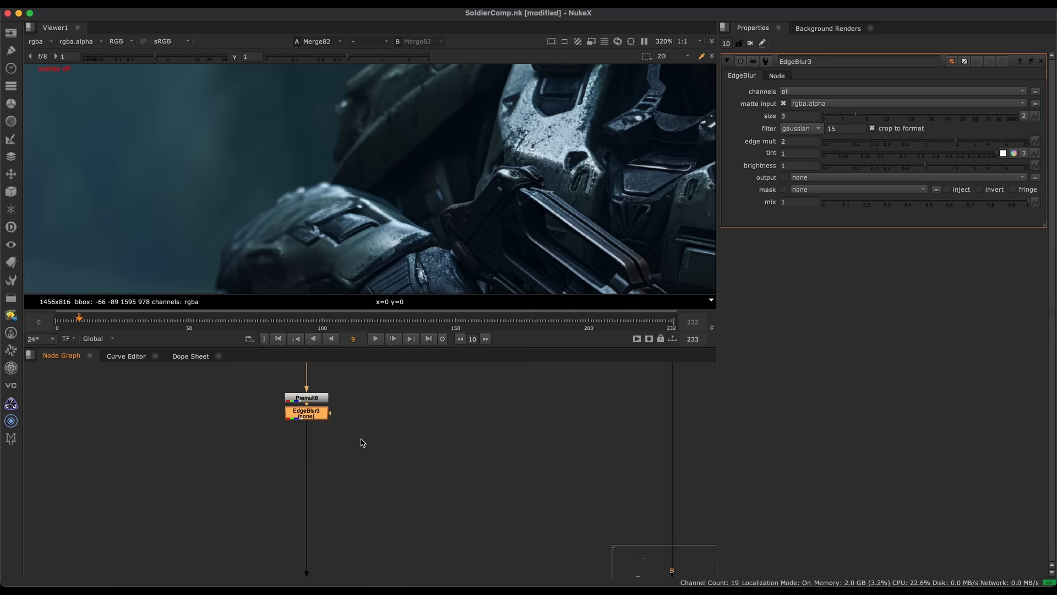
pyautogui.moveTo(311, 419); pyautogui.dragTo(311, 488)
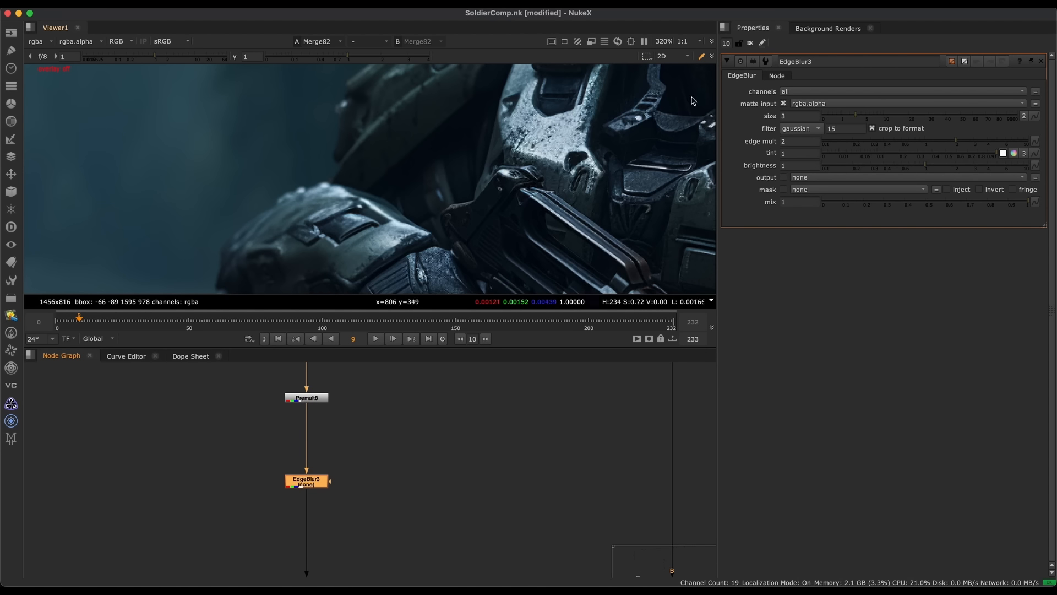
pyautogui.moveTo(863, 118); pyautogui.dragTo(870, 117)
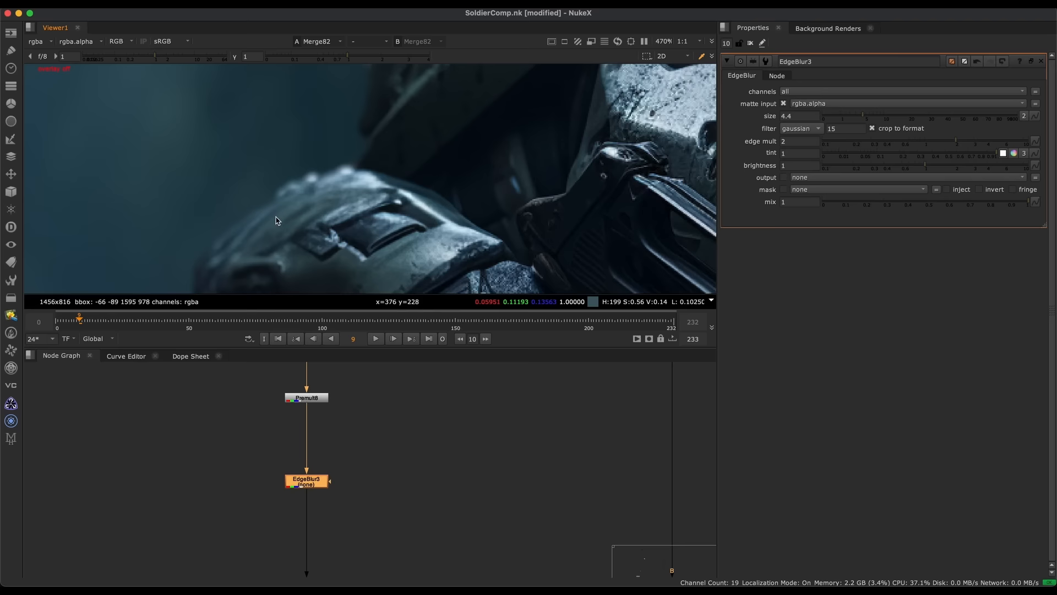
# Toggle the EdgeBlur node off and on to compare the soldier's arm and shoulder edges in the composite
pyautogui.scroll(2, 277, 221)
pyautogui.scroll(2, 337, 209)
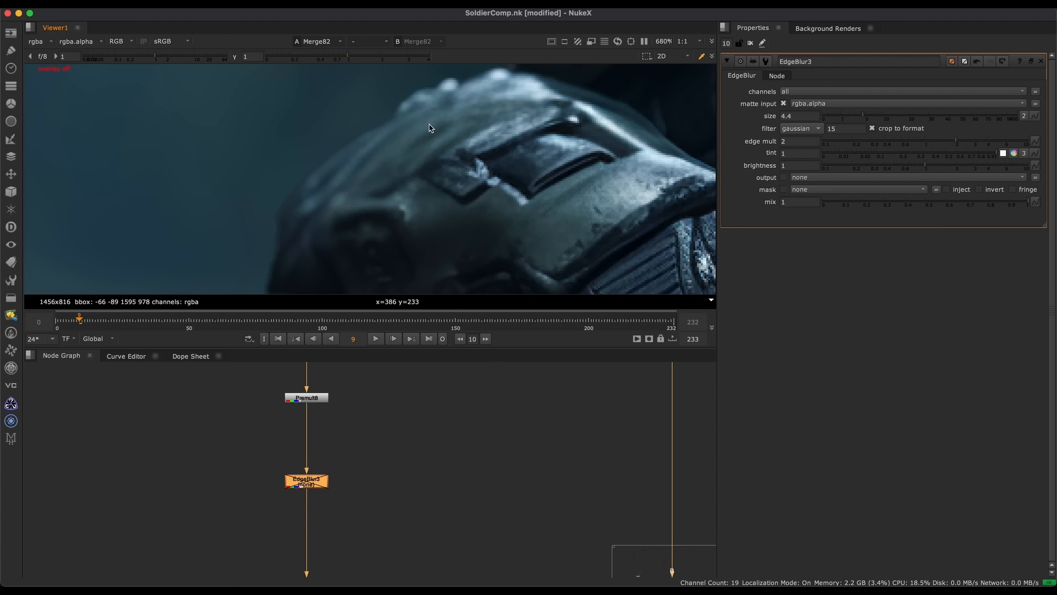
pyautogui.scroll(-1, 289, 273)
pyautogui.scroll(-1, 309, 258)
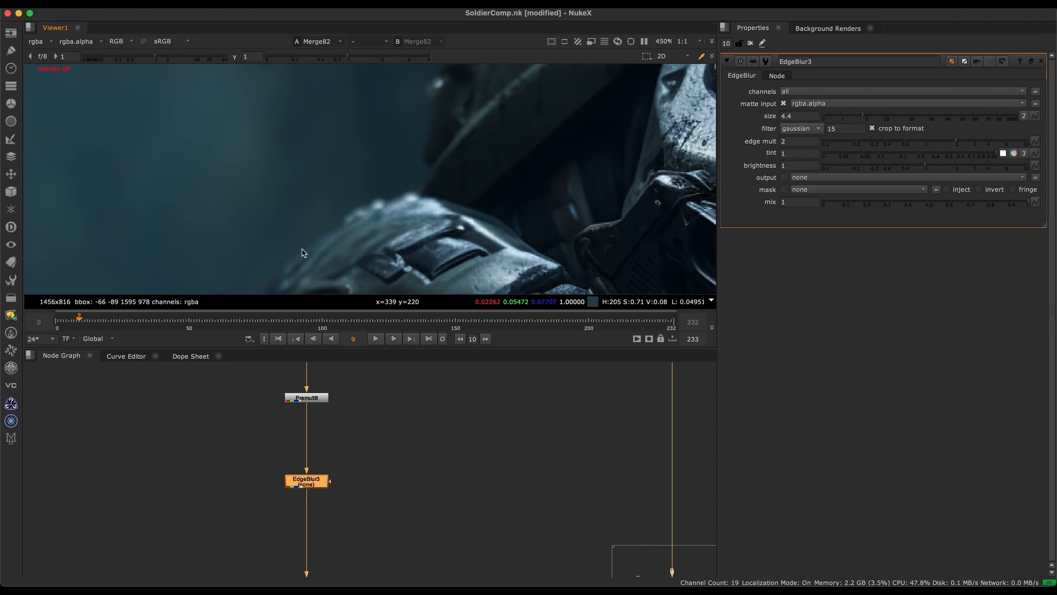
pyautogui.moveTo(308, 258); pyautogui.dragTo(330, 218, button='middle')
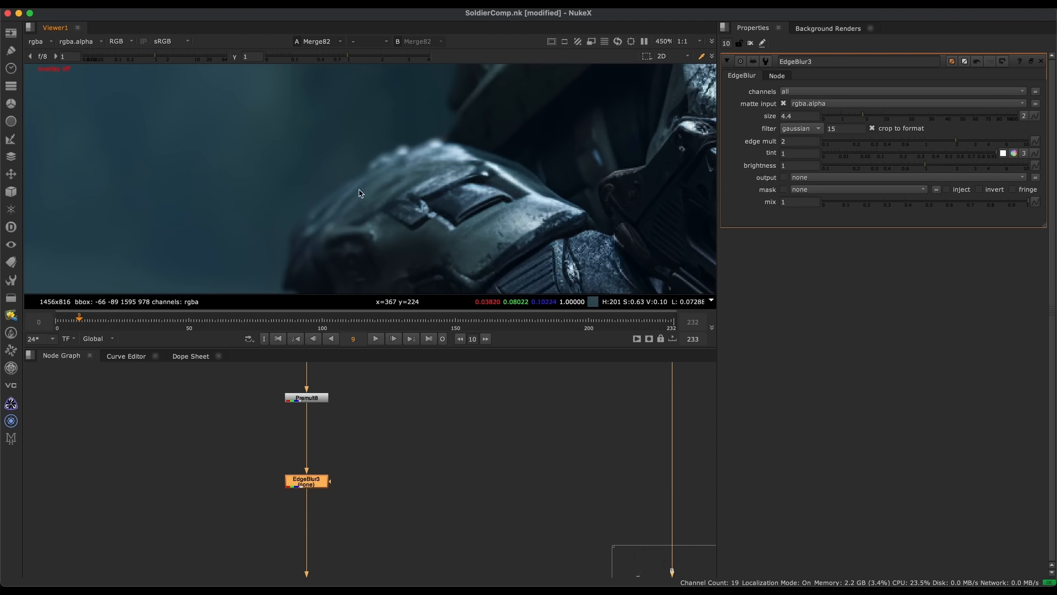
pyautogui.scroll(-1, 365, 193)
pyautogui.press('d')
pyautogui.moveTo(385, 179); pyautogui.dragTo(342, 262, button='middle')
pyautogui.press('d')
pyautogui.press('d')
pyautogui.moveTo(452, 185); pyautogui.dragTo(401, 220, button='middle')
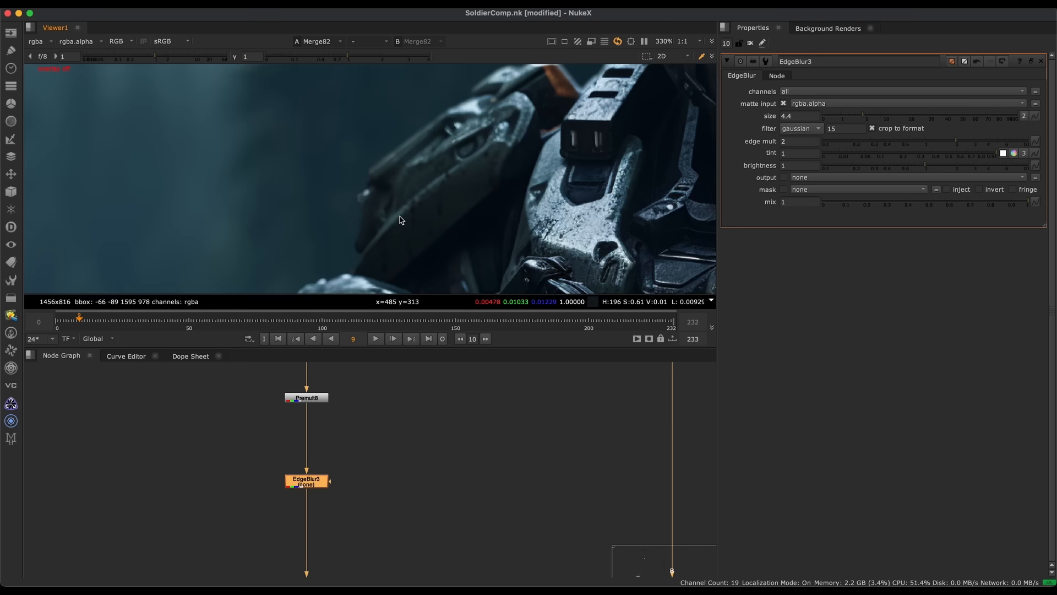
# View the EdgeBlur node's output and examine the edge of the soldier's gold-lit shoulder armor
pyautogui.scroll(3, 331, 474)
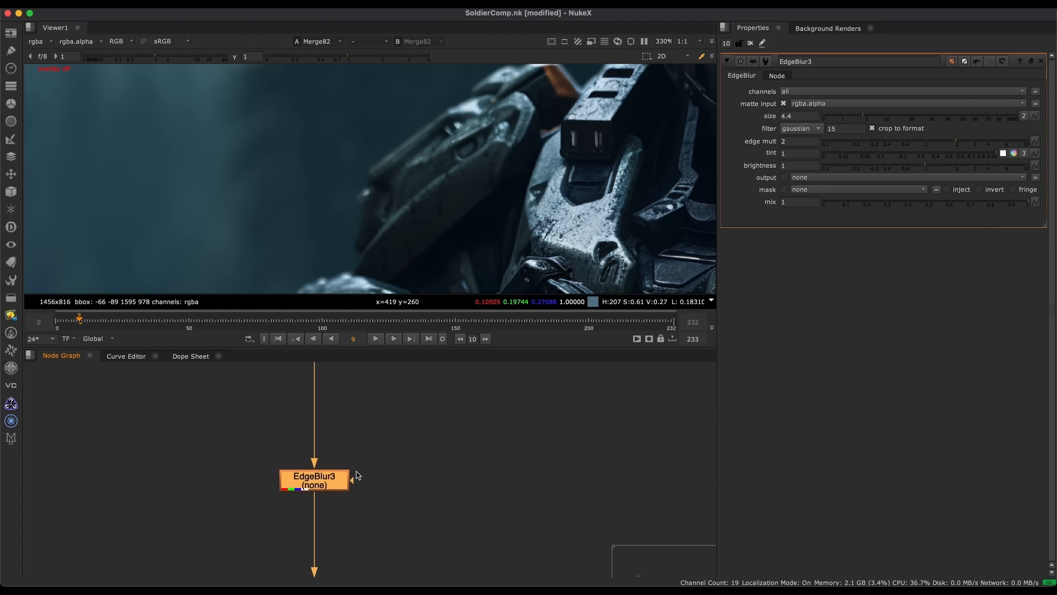
pyautogui.click(384, 471)
pyautogui.click(330, 479)
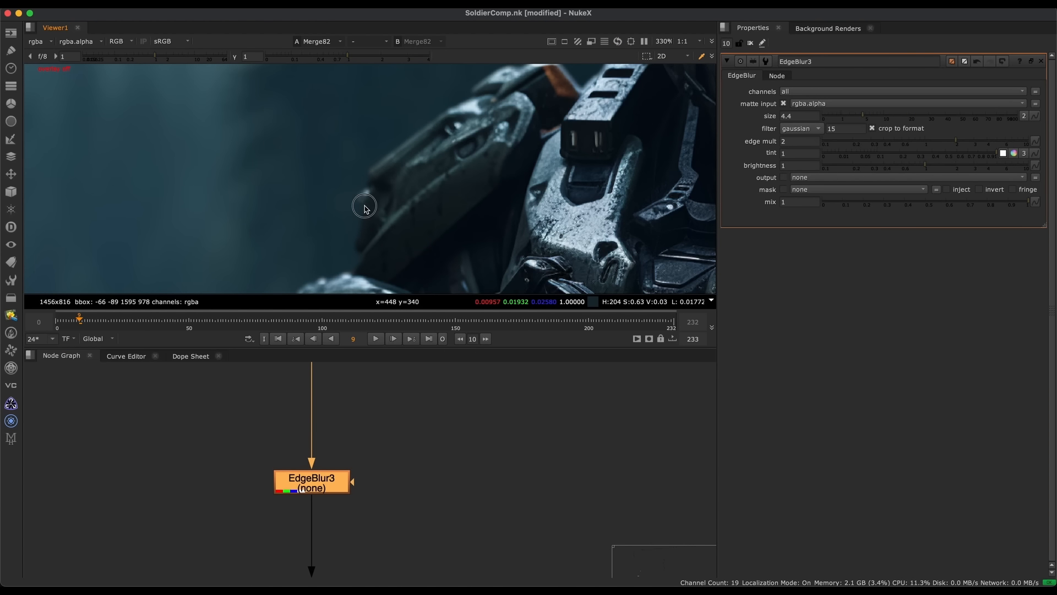
pyautogui.press('f')
pyautogui.click(297, 513)
pyautogui.moveTo(348, 478); pyautogui.dragTo(351, 474)
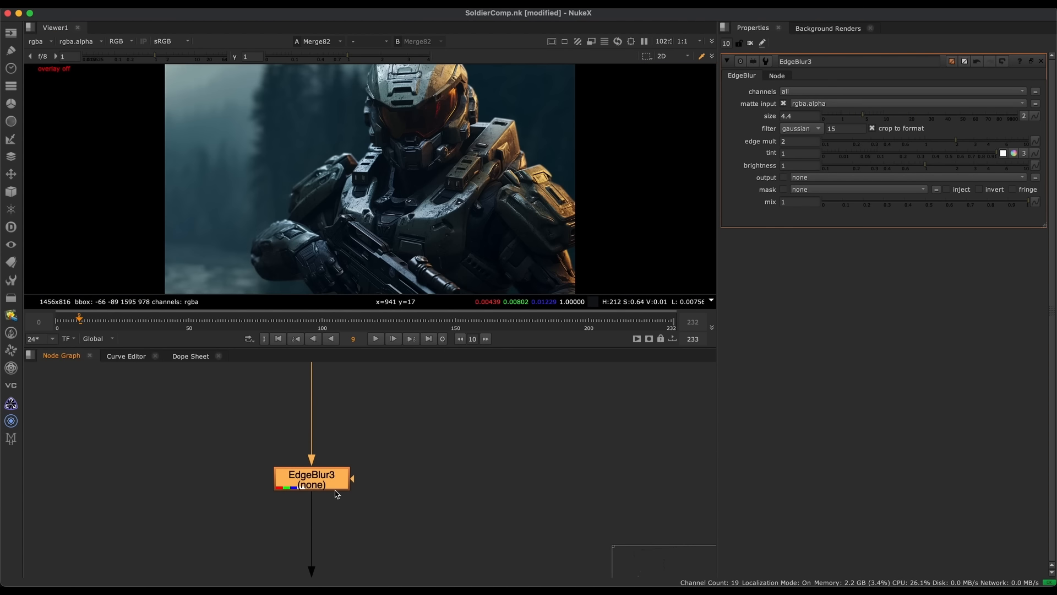
pyautogui.press('1')
pyautogui.scroll(8, 497, 159)
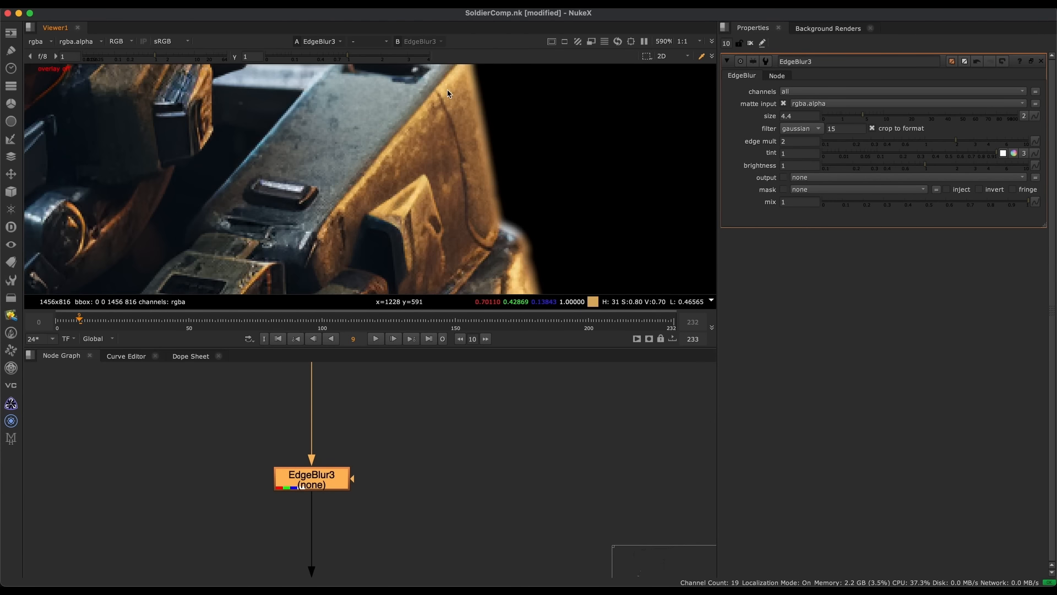
pyautogui.press('f')
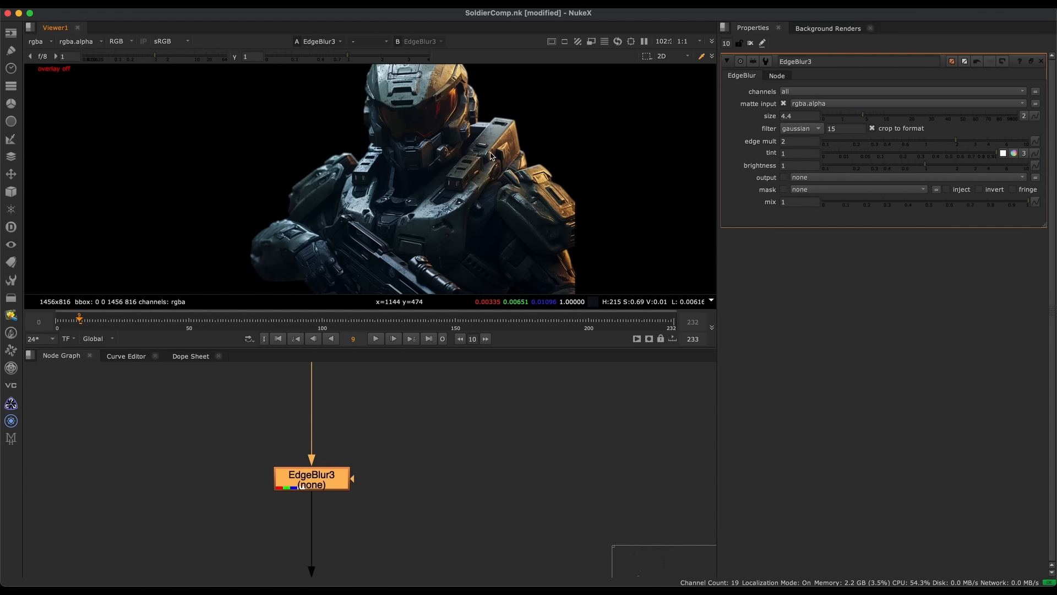
# Add a Roto node and connect the EdgeBlur node's mask input to it
pyautogui.click(401, 440)
pyautogui.press('o')
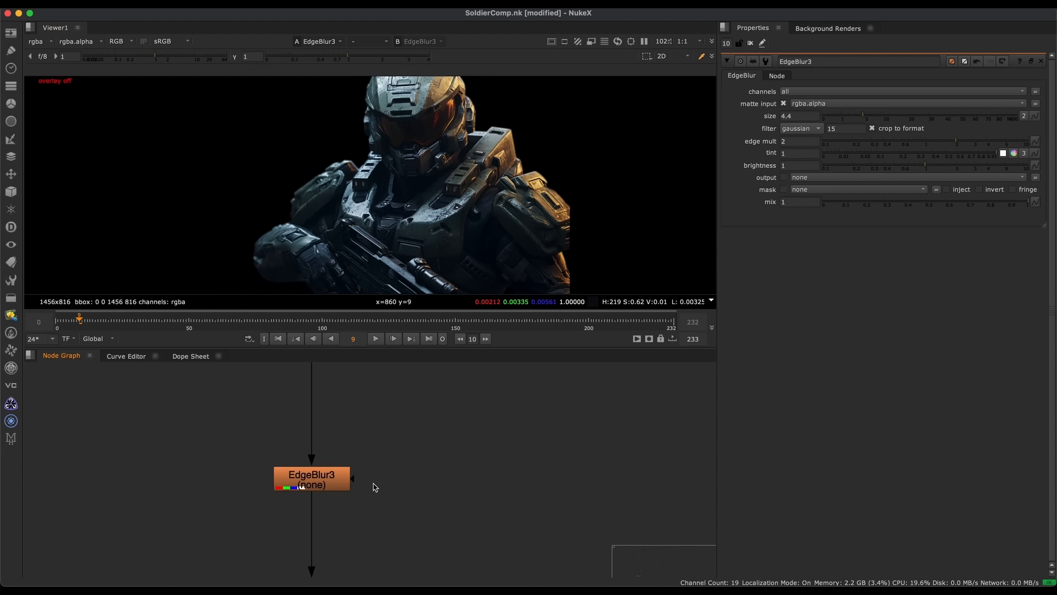
pyautogui.moveTo(353, 478); pyautogui.dragTo(421, 416)
pyautogui.click(414, 500)
pyautogui.moveTo(397, 507); pyautogui.dragTo(348, 506, button='middle')
pyautogui.press('g')
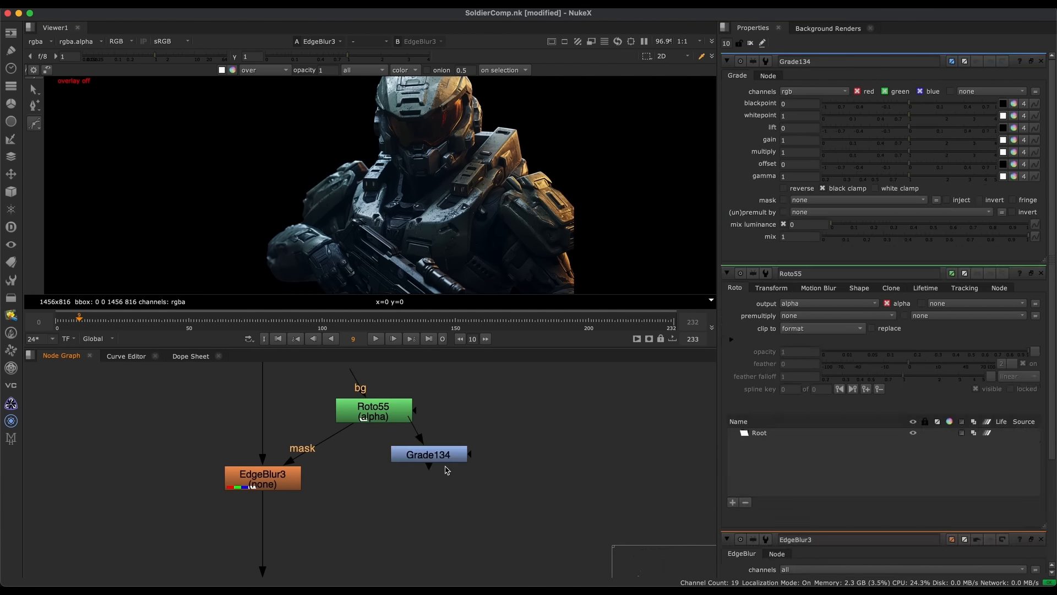
pyautogui.moveTo(452, 456); pyautogui.dragTo(501, 471)
pyautogui.press('Delete')
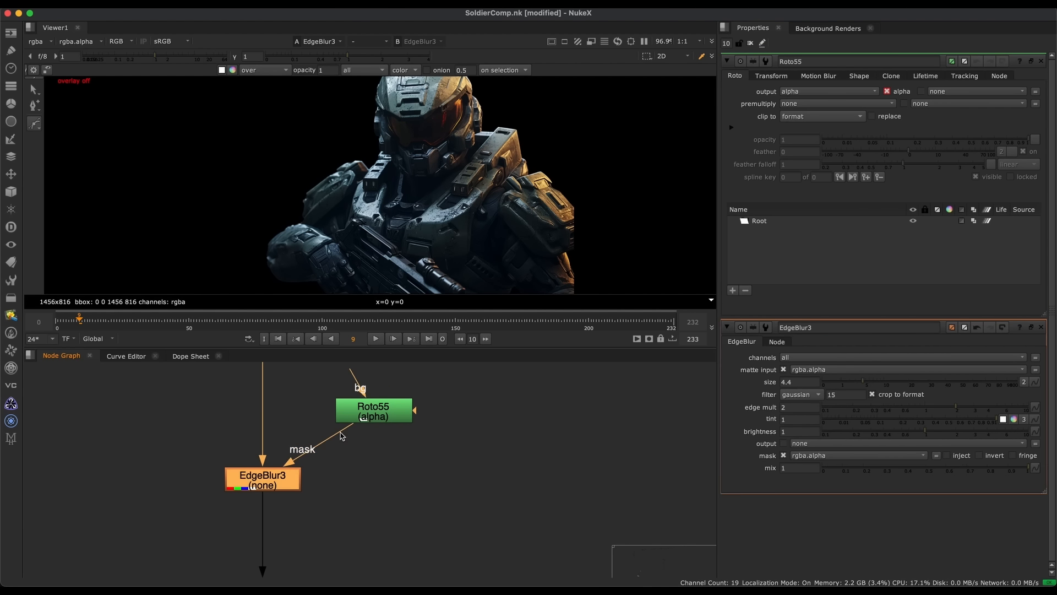
# Show the viewer overlay and draw a closed Bezier shape in the Roto node around the soldier's blue-lit arm and shoulder
pyautogui.click(381, 423)
pyautogui.moveTo(385, 417); pyautogui.dragTo(383, 422)
pyautogui.moveTo(364, 207); pyautogui.dragTo(369, 201, button='middle')
pyautogui.press('q')
pyautogui.moveTo(303, 157); pyautogui.dragTo(287, 171)
pyautogui.moveTo(311, 291); pyautogui.dragTo(309, 272, button='middle')
pyautogui.click(322, 276)
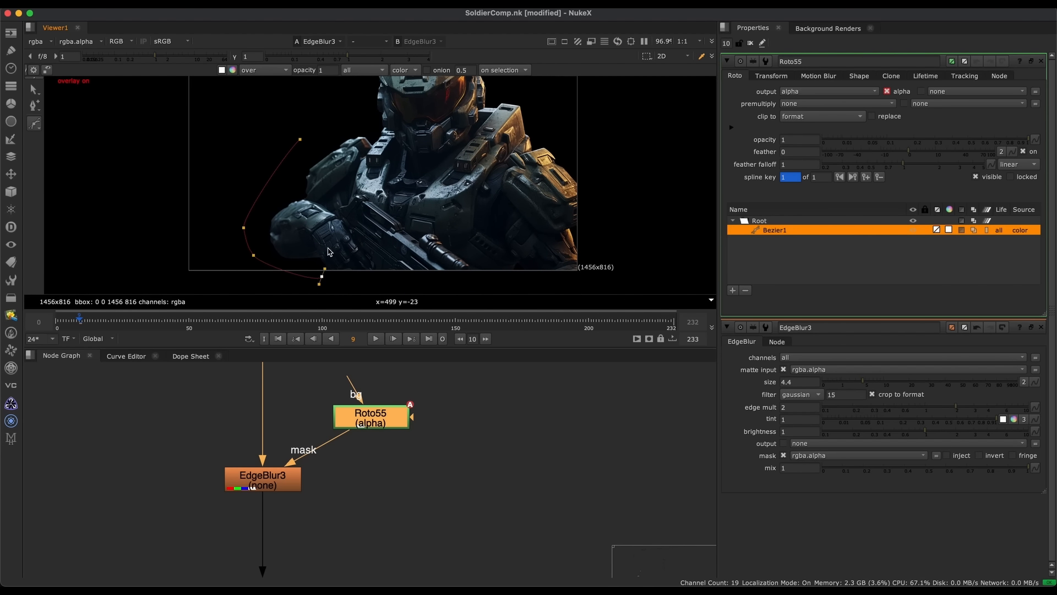
pyautogui.click(361, 199)
pyautogui.click(355, 151)
pyautogui.click(343, 131)
pyautogui.click(300, 139)
# Select the EdgeBlur node, hide the viewer overlay and examine the masked edge blur on the blue-lit shoulder
pyautogui.click(296, 484)
pyautogui.moveTo(316, 491); pyautogui.dragTo(358, 481, button='middle')
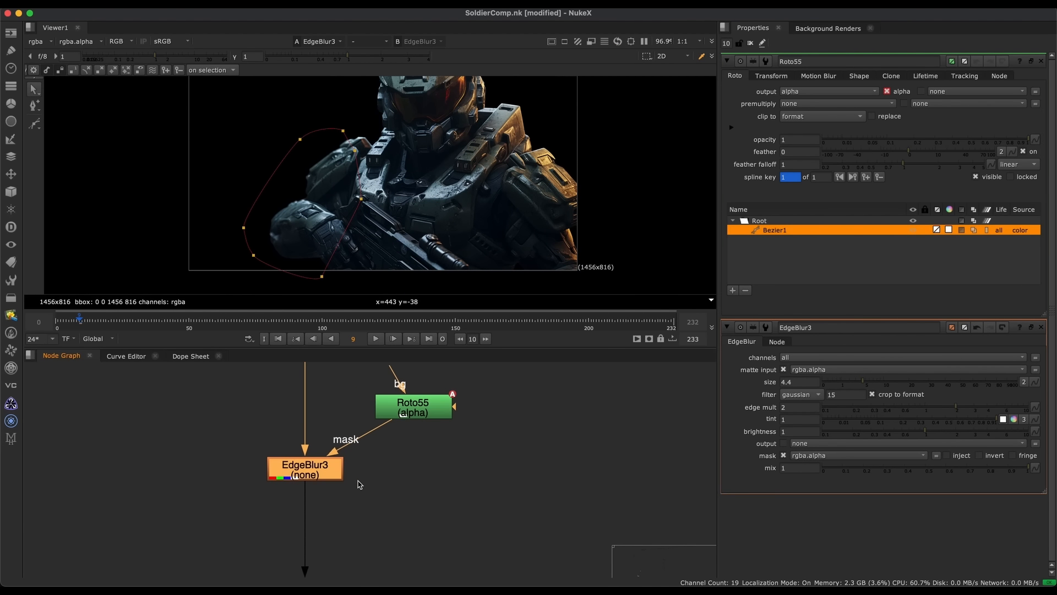
pyautogui.click(356, 481)
pyautogui.click(333, 474)
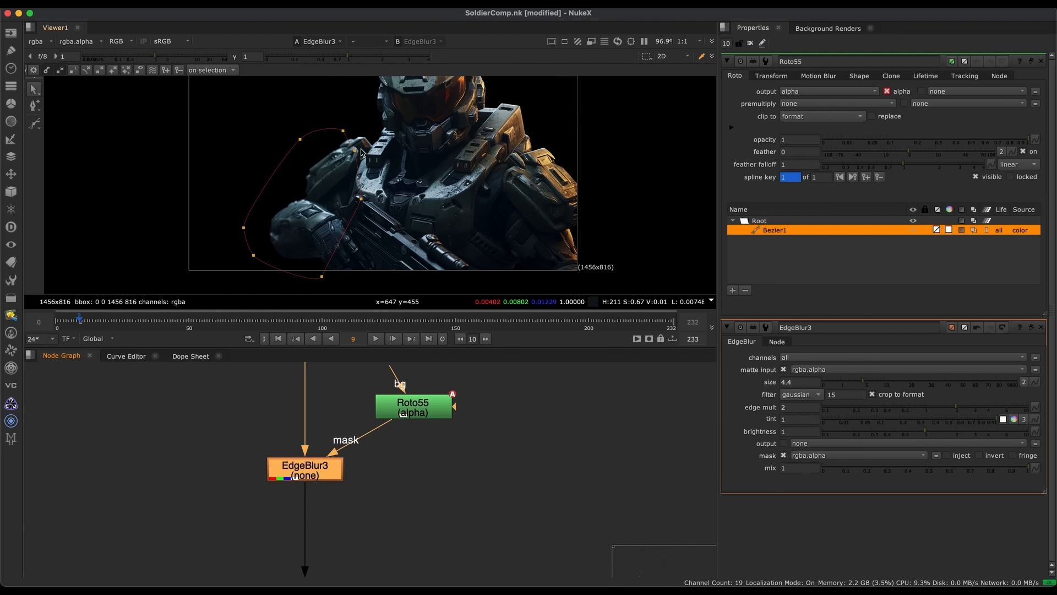
pyautogui.scroll(8, 350, 178)
pyautogui.moveTo(437, 87); pyautogui.dragTo(282, 323)
pyautogui.moveTo(322, 214); pyautogui.dragTo(347, 213)
pyautogui.scroll(-5, 327, 220)
pyautogui.scroll(5, 328, 220)
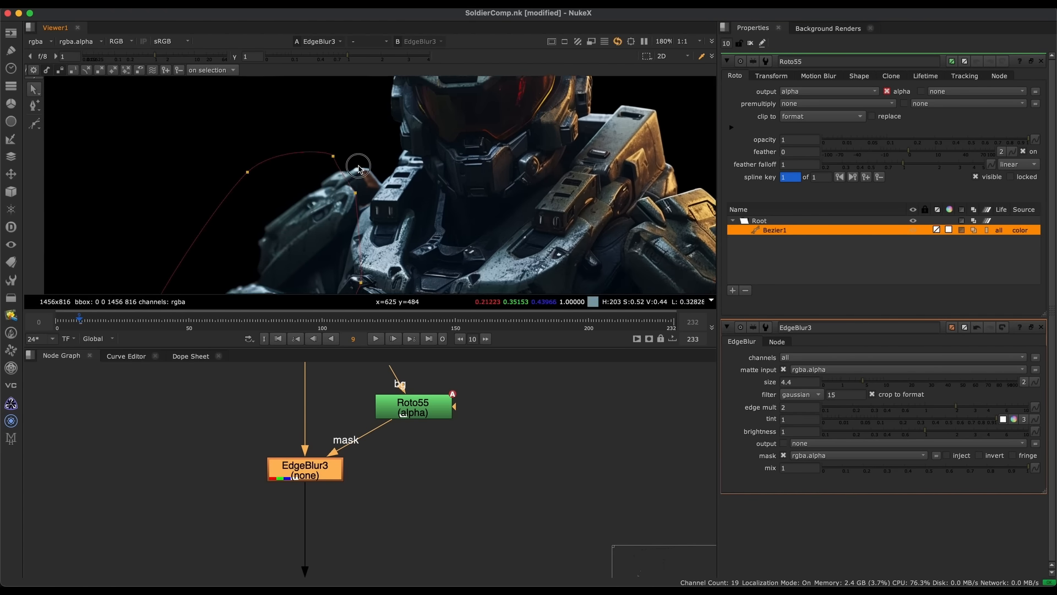
pyautogui.moveTo(332, 181); pyautogui.dragTo(386, 164)
pyautogui.press('q')
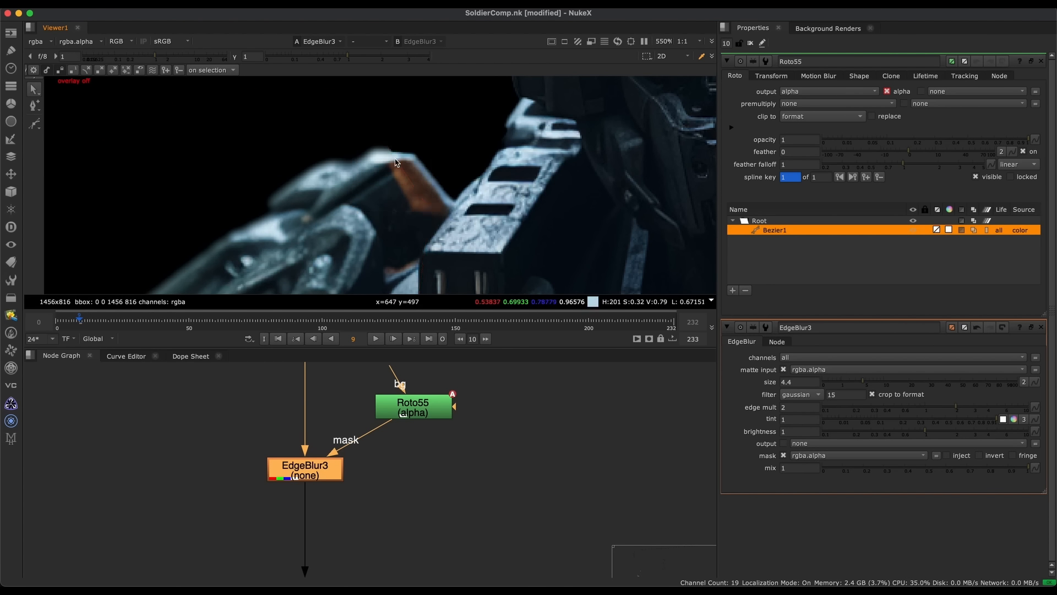
# Show the viewer overlay and adjust the Bezier mask's points along the soldier's blue-lit shoulder
pyautogui.press('q')
pyautogui.scroll(-2, 352, 190)
pyautogui.click(431, 187)
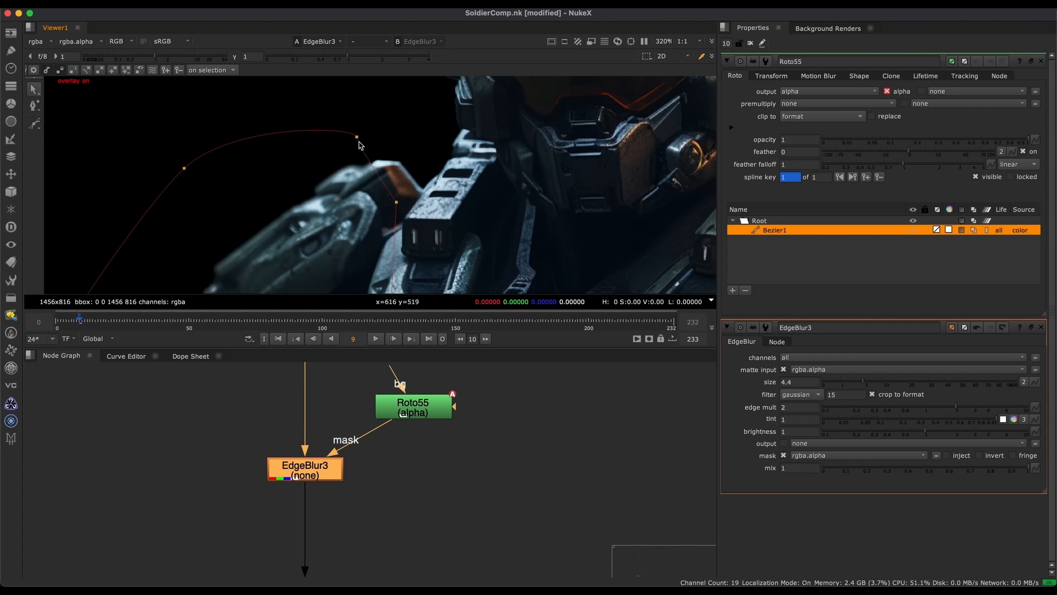
pyautogui.click(357, 137)
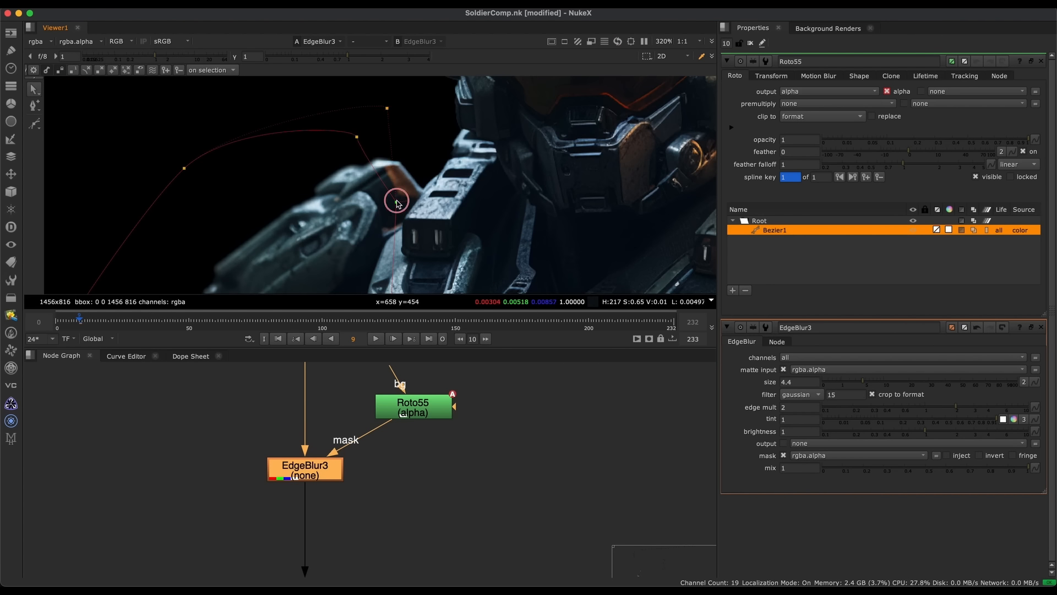
pyautogui.scroll(-2, 388, 159)
pyautogui.scroll(-2, 388, 201)
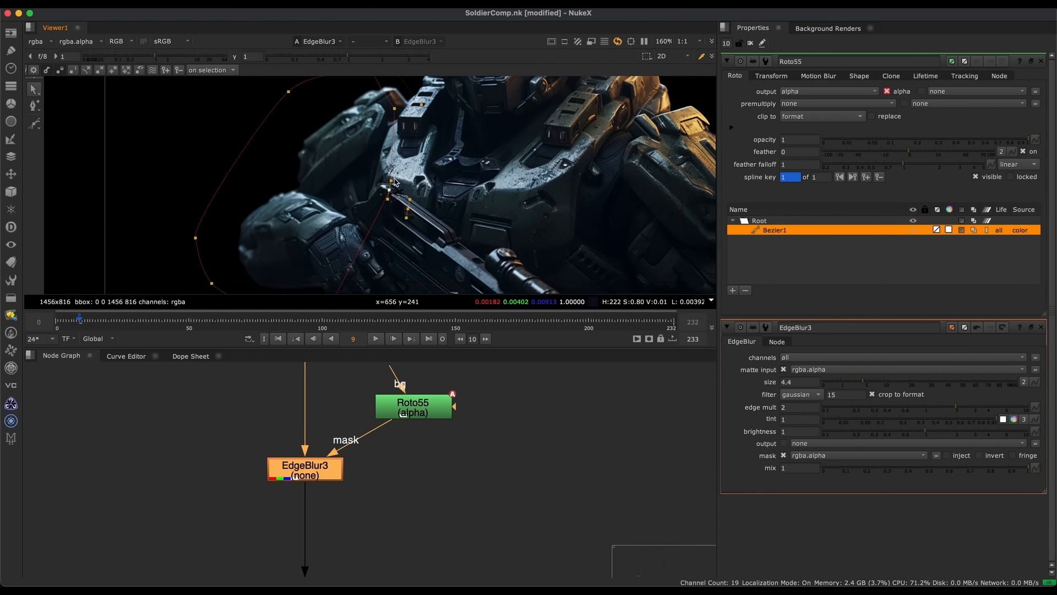
pyautogui.moveTo(324, 247); pyautogui.dragTo(359, 294, button='middle')
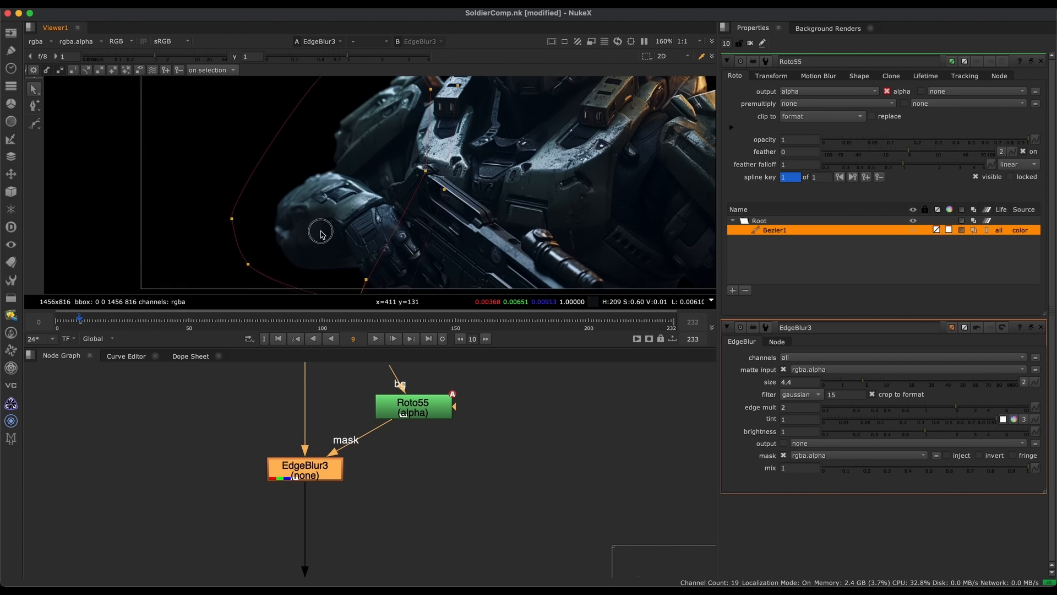
# Hide the viewer overlay, view the final Merge node's output and examine the softened glove and shoulder edges against the forest background
pyautogui.scroll(-5, 342, 265)
pyautogui.press('q')
pyautogui.press('f')
pyautogui.scroll(-5, 389, 416)
pyautogui.moveTo(684, 487); pyautogui.dragTo(476, 429, button='middle')
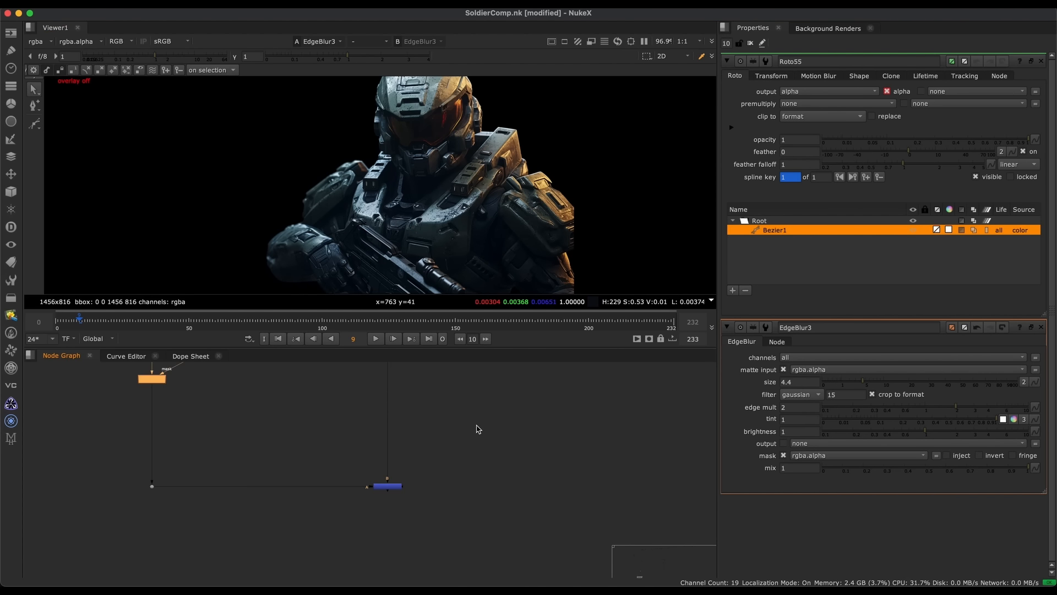
pyautogui.click(388, 486)
pyautogui.press('1')
pyautogui.scroll(3, 311, 232)
pyautogui.scroll(-6, 353, 242)
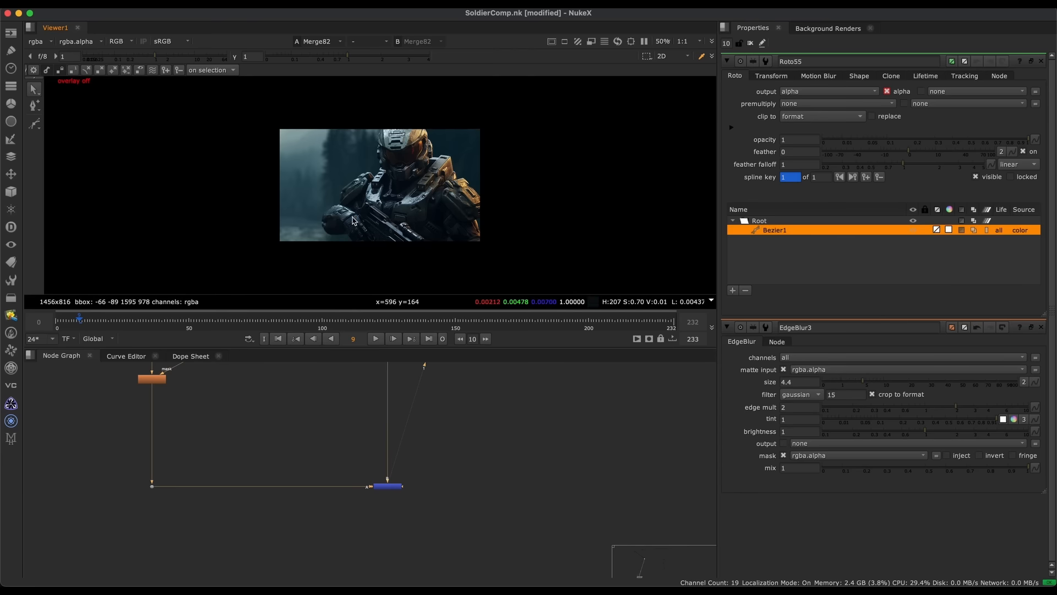
pyautogui.scroll(5, 355, 209)
pyautogui.scroll(5, 337, 232)
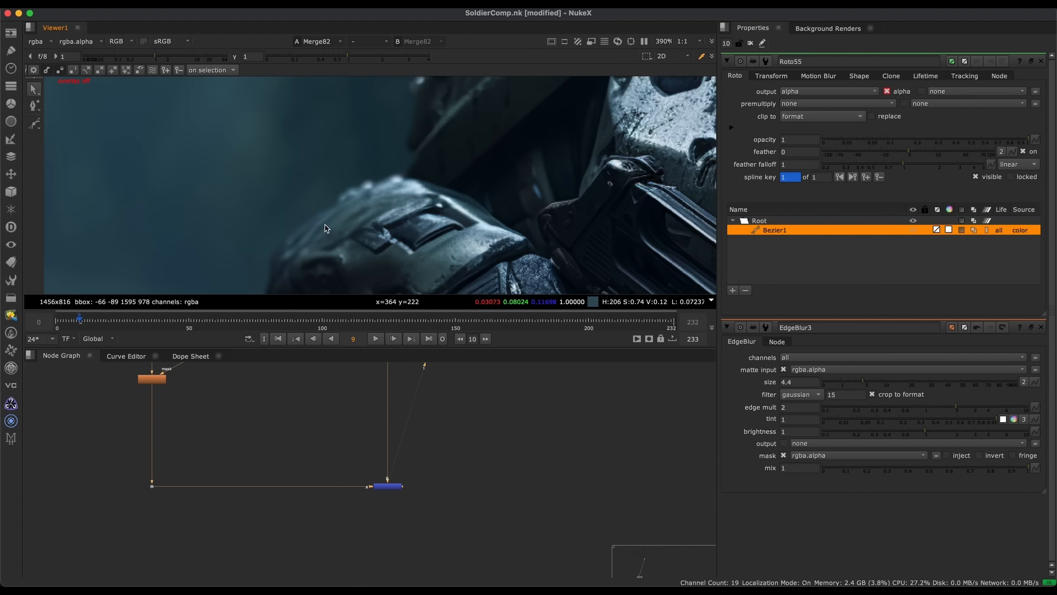
pyautogui.scroll(-7, 331, 220)
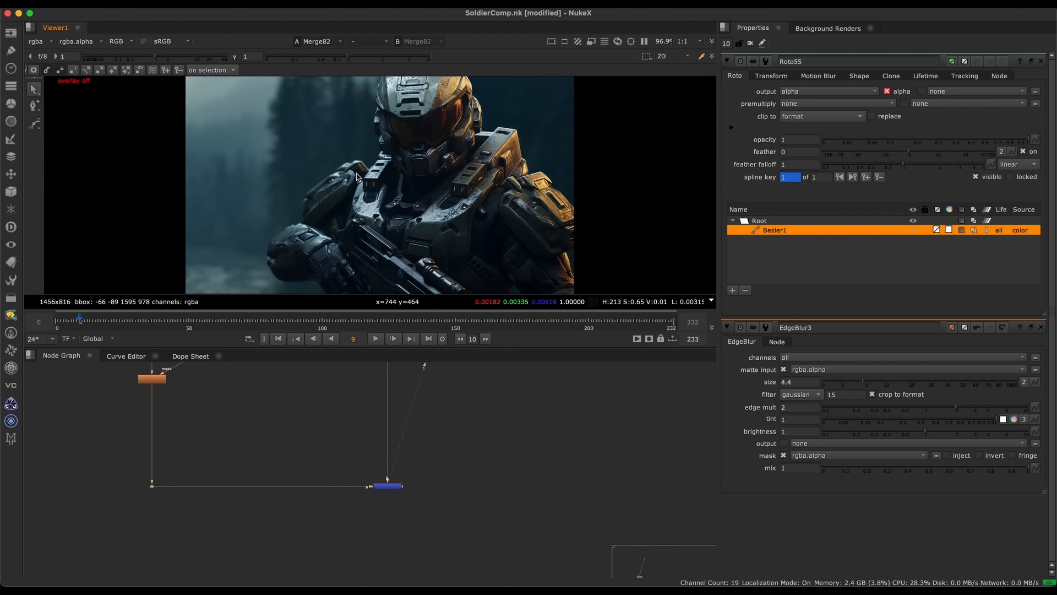
# Close the properties of the Roto and EdgeBlur nodes
pyautogui.click(1040, 62)
pyautogui.click(1040, 61)
pyautogui.scroll(-4, 359, 443)
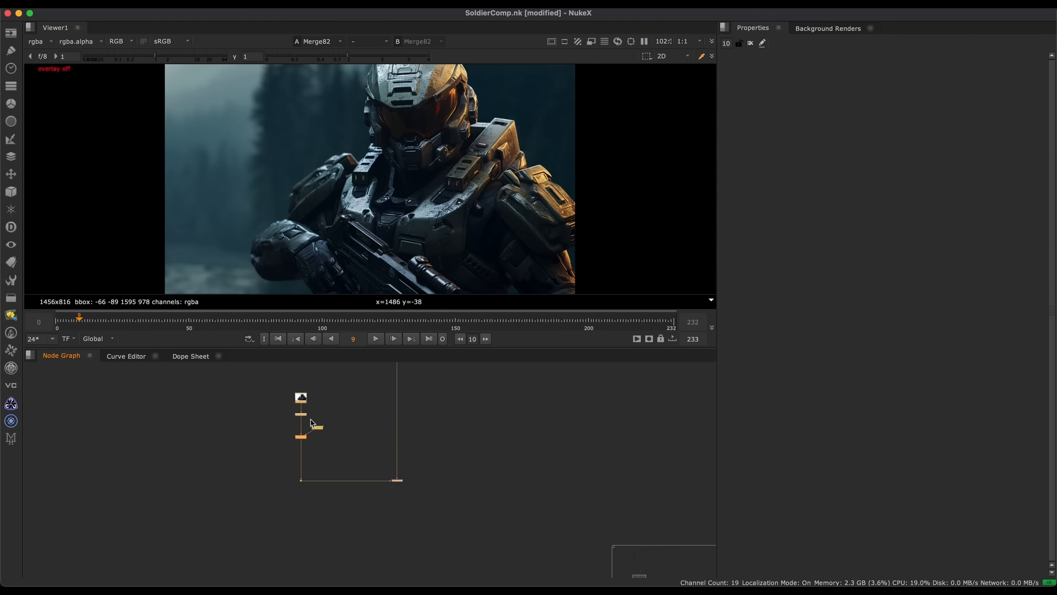
# Open the background's Transform node, undo its last translate change and hide the viewer overlay
pyautogui.scroll(5, 311, 423)
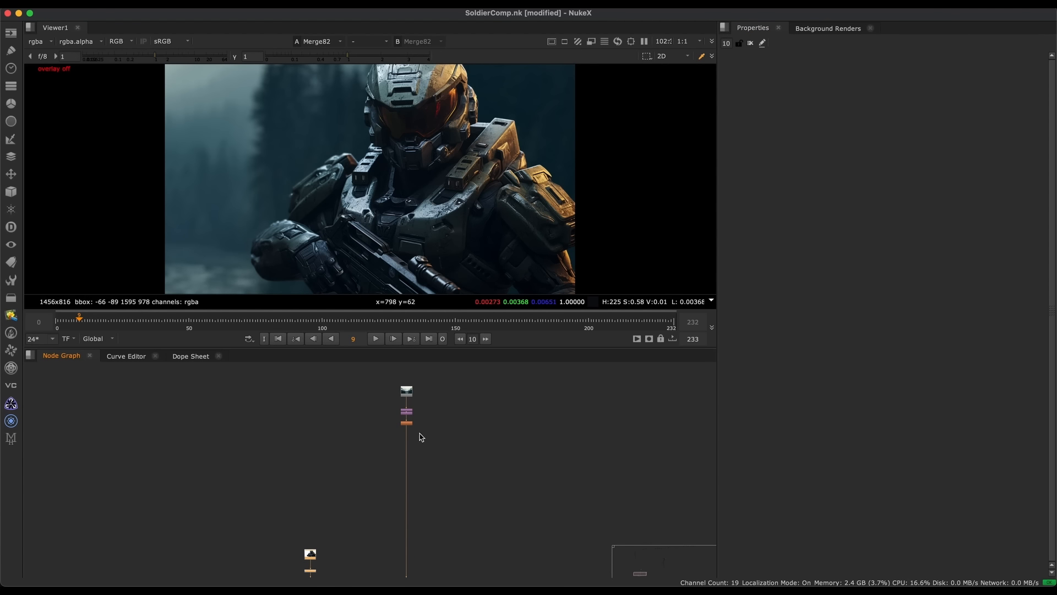
pyautogui.scroll(4, 417, 438)
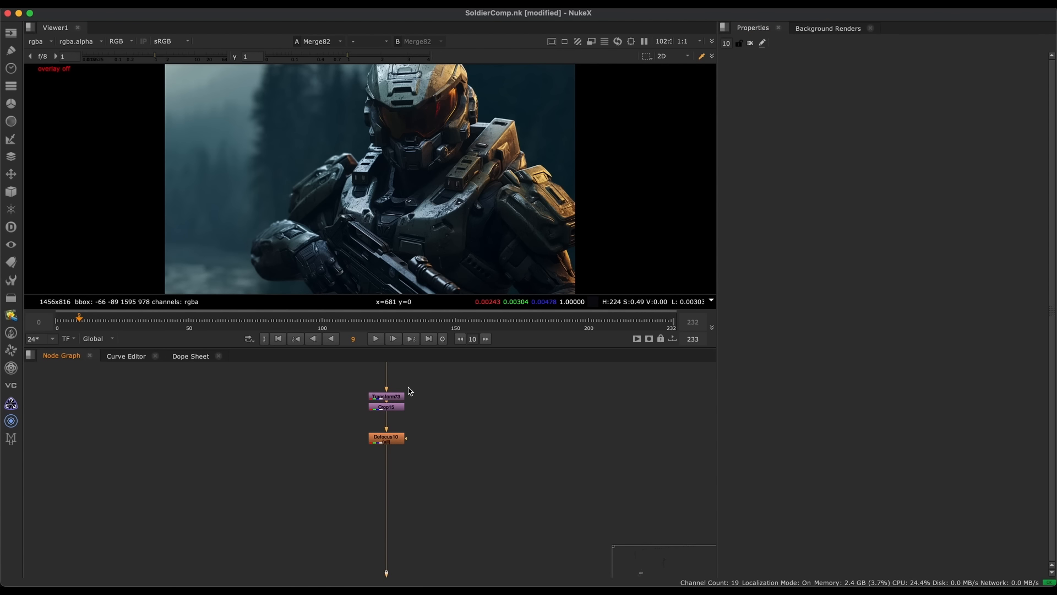
pyautogui.scroll(2, 410, 391)
pyautogui.doubleClick(386, 394)
pyautogui.press('o')
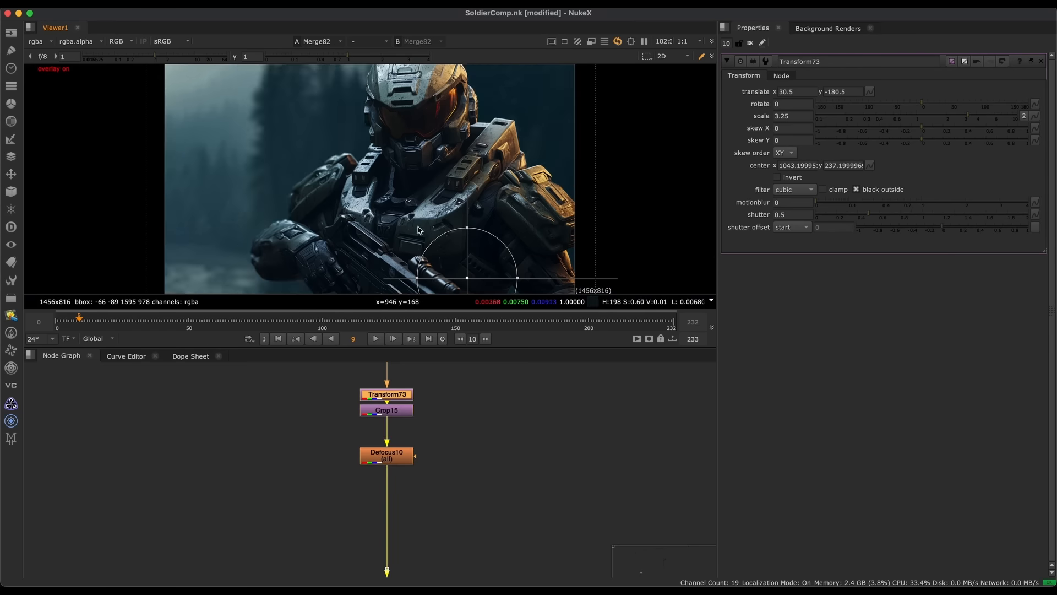
pyautogui.press('super+z')
pyautogui.press('q')
pyautogui.scroll(-3, 353, 390)
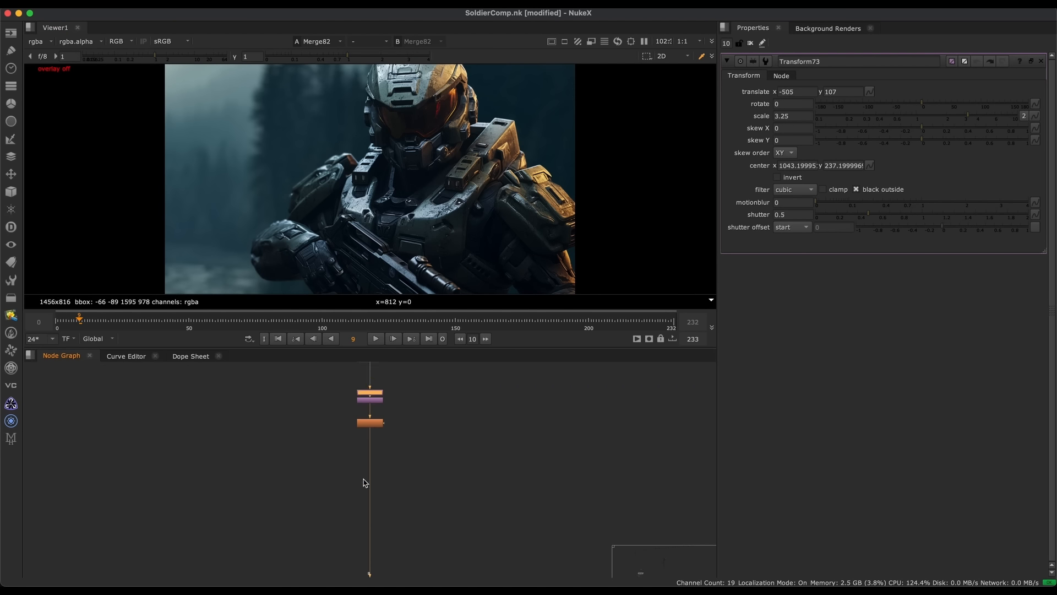
# Locate the bg_mist_three.jpg Read node among the source images and copy it
pyautogui.moveTo(363, 482); pyautogui.dragTo(278, 538, button='middle')
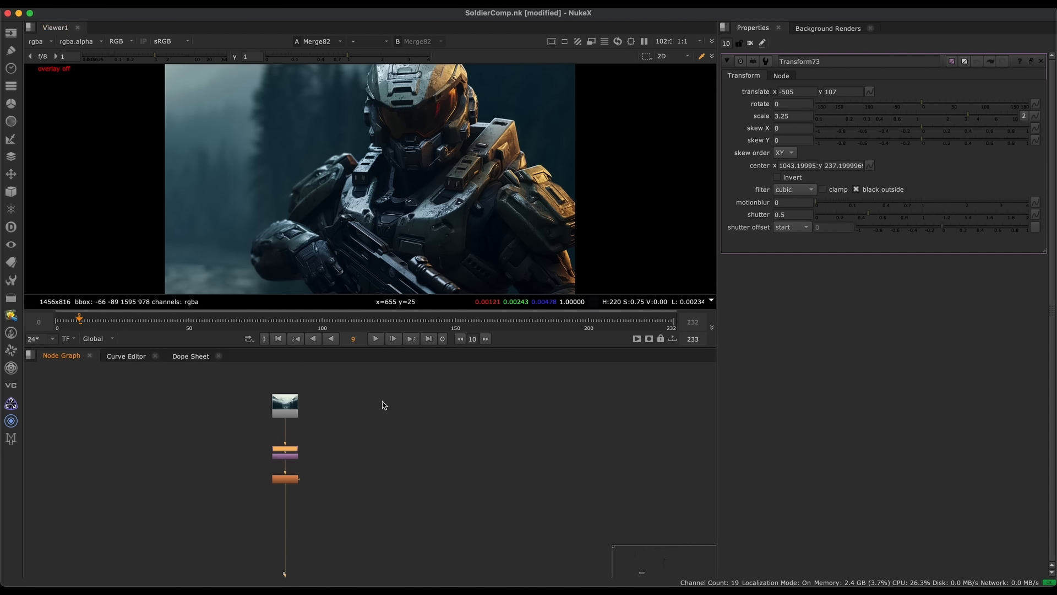
pyautogui.moveTo(363, 452); pyautogui.dragTo(365, 436, button='middle')
pyautogui.scroll(-5, 374, 445)
pyautogui.moveTo(398, 369); pyautogui.dragTo(306, 444, button='middle')
pyautogui.scroll(7, 313, 486)
pyautogui.scroll(1, 368, 452)
pyautogui.moveTo(368, 453); pyautogui.dragTo(251, 445, button='middle')
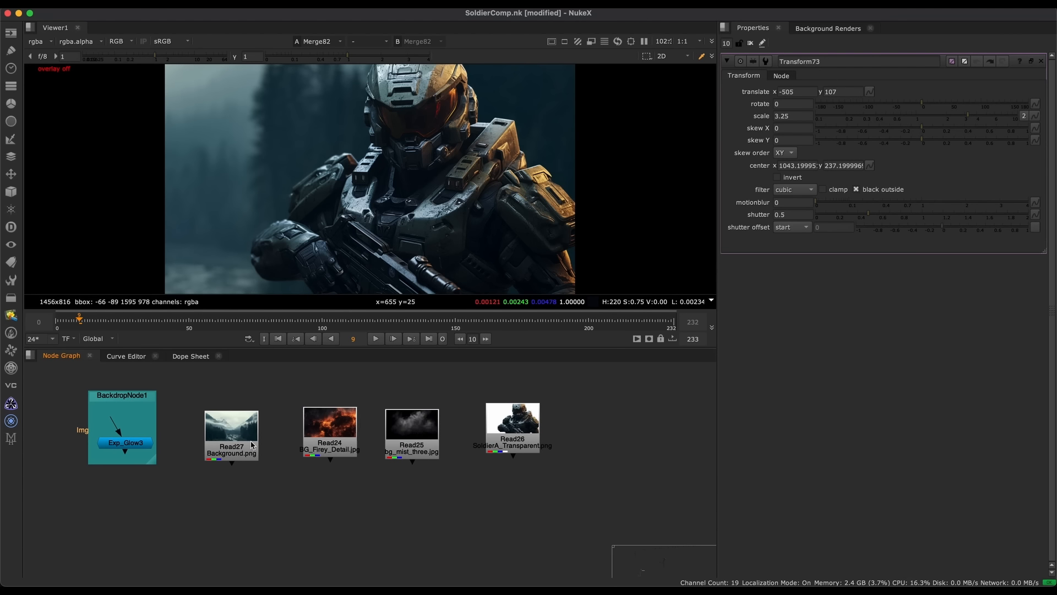
pyautogui.click(409, 458)
pyautogui.scroll(-6, 412, 393)
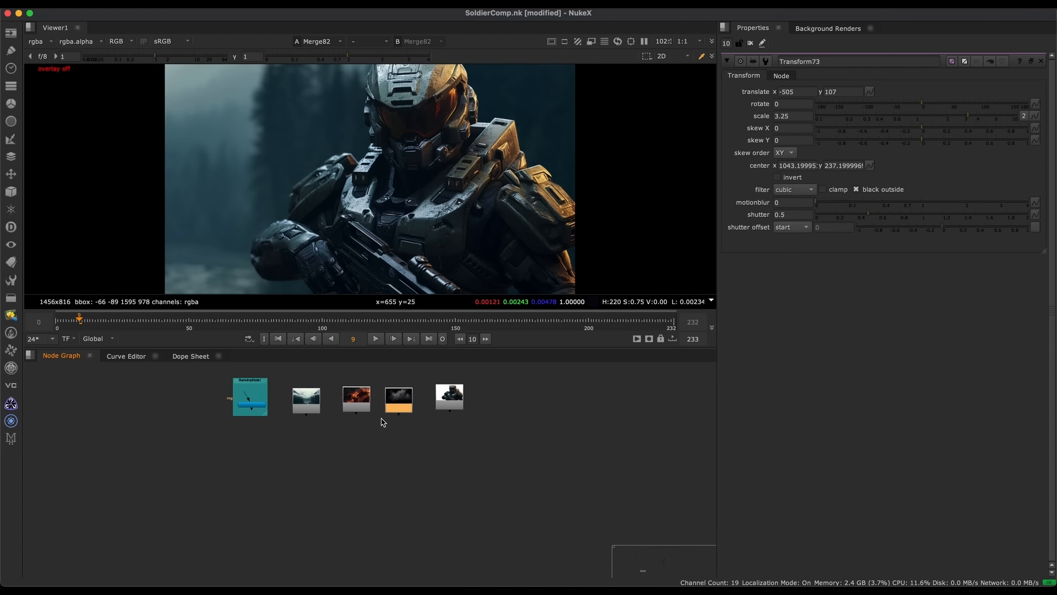
# Paste the bg_mist_three.jpg Read node beside the background branch, above the soldier branch
pyautogui.moveTo(293, 541); pyautogui.dragTo(404, 387, button='middle')
pyautogui.moveTo(303, 446); pyautogui.dragTo(286, 467)
pyautogui.keyDown('alt'); pyautogui.moveTo(301, 496); pyautogui.dragTo(339, 410, button='middle'); pyautogui.keyUp('alt')
pyautogui.moveTo(328, 444)
pyautogui.keyDown('alt'); pyautogui.mouseDown(button='middle')
pyautogui.moveTo(305, 526)
pyautogui.moveTo(326, 428)
pyautogui.mouseUp(button='middle'); pyautogui.keyUp('alt')
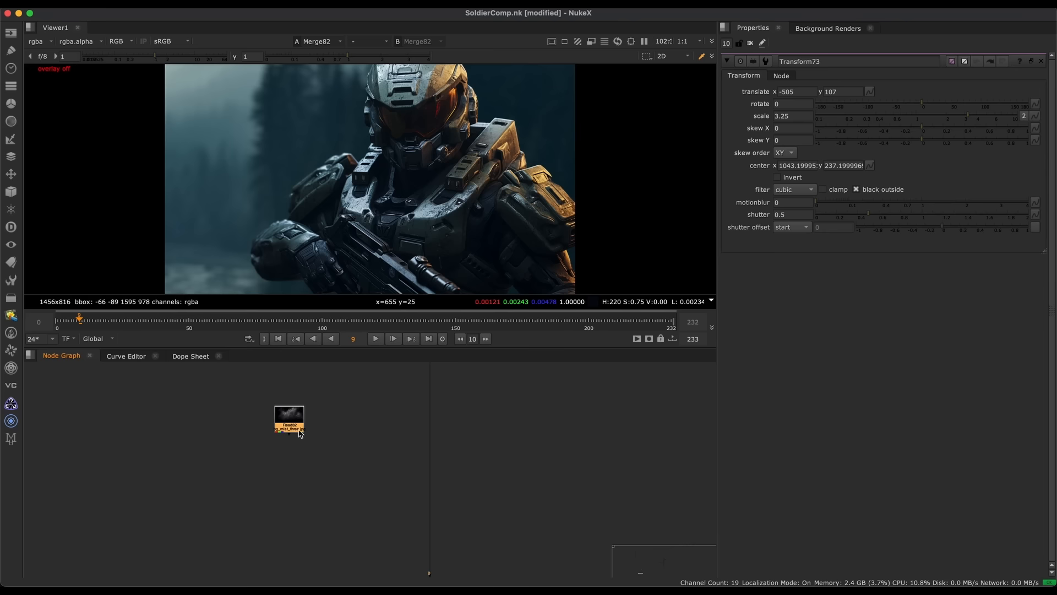
pyautogui.moveTo(299, 432); pyautogui.dragTo(290, 444)
pyautogui.keyDown('alt'); pyautogui.moveTo(318, 451); pyautogui.dragTo(344, 435, button='middle'); pyautogui.keyUp('alt')
pyautogui.moveTo(369, 466); pyautogui.dragTo(400, 472, button='middle')
pyautogui.moveTo(321, 490); pyautogui.dragTo(348, 459, button='middle')
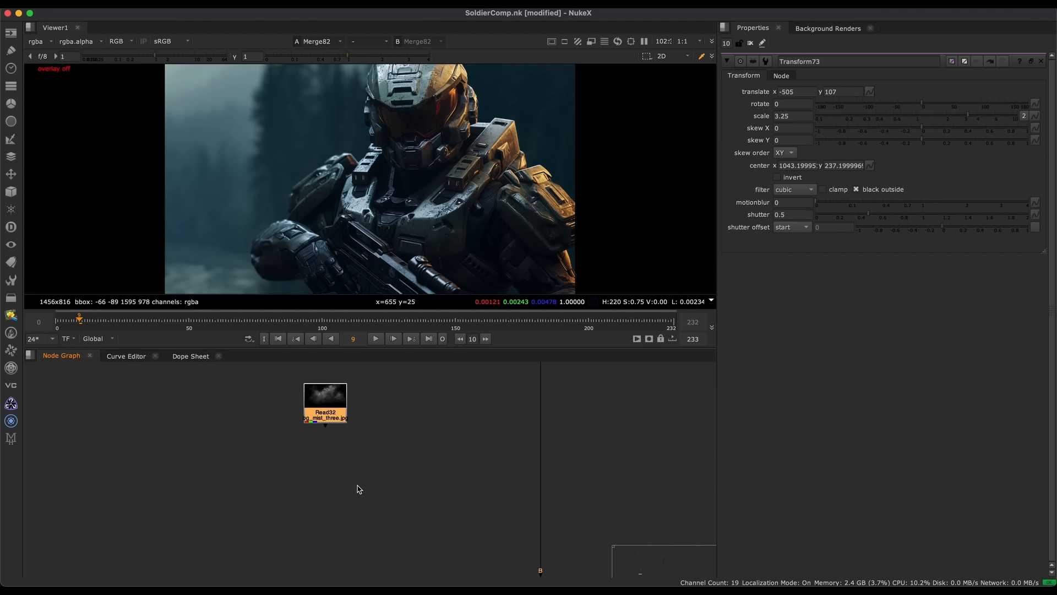
# Add a Transform node below the mist Read node and merge its output over the background branch
pyautogui.press('t')
pyautogui.moveTo(338, 434); pyautogui.dragTo(341, 458)
pyautogui.moveTo(349, 465); pyautogui.dragTo(327, 436, button='middle')
pyautogui.press('m')
pyautogui.moveTo(370, 427); pyautogui.dragTo(513, 496)
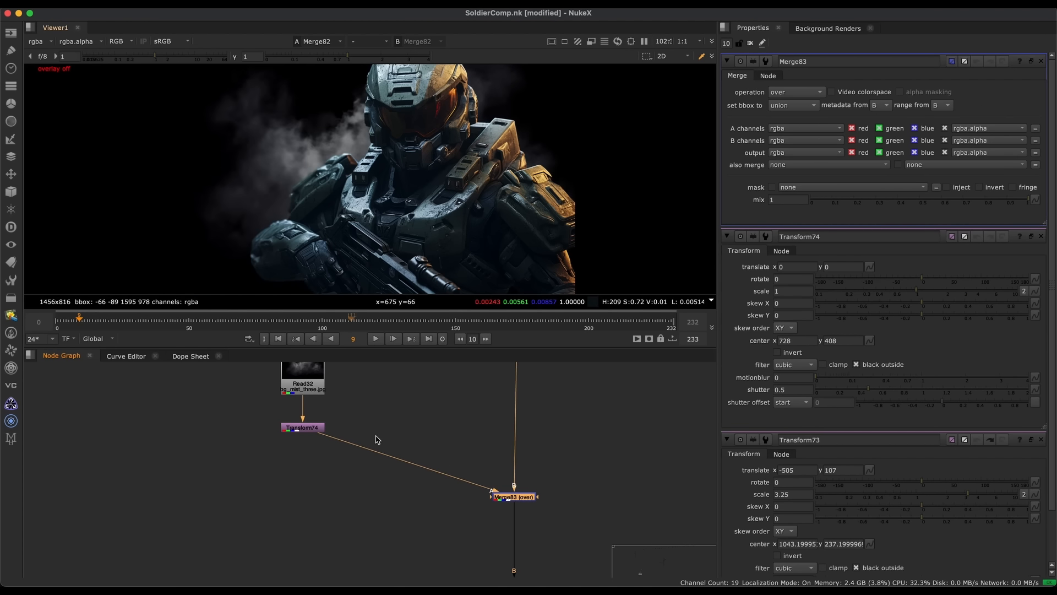
pyautogui.scroll(-3, 376, 439)
pyautogui.moveTo(396, 418); pyautogui.dragTo(350, 463, button='middle')
pyautogui.moveTo(396, 512); pyautogui.dragTo(351, 557, button='middle')
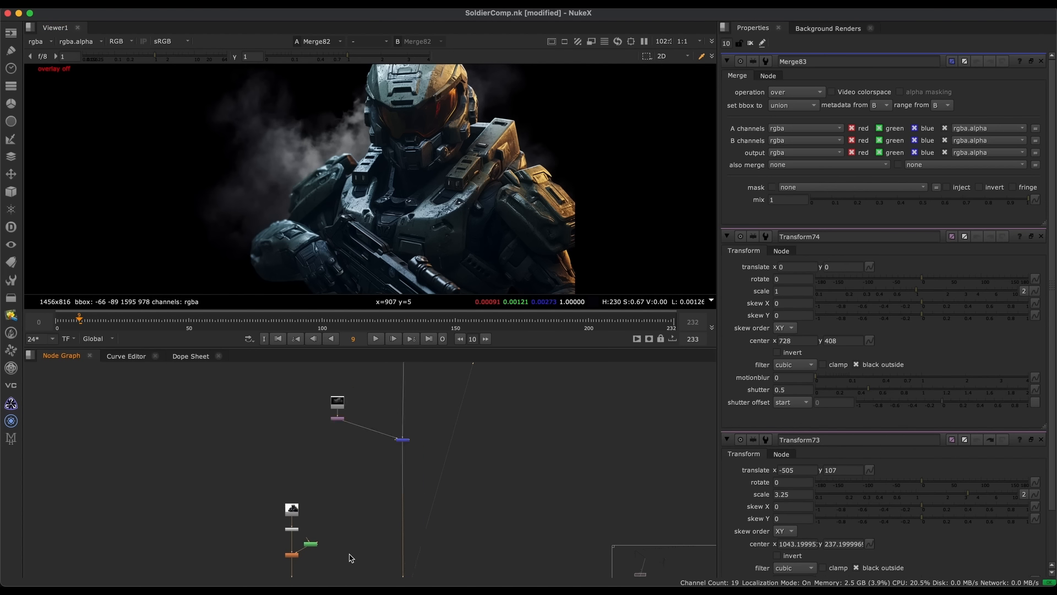
pyautogui.scroll(3, 386, 553)
pyautogui.scroll(2, 459, 487)
# Close both Transform properties and set the mist Merge node's operation to plus
pyautogui.moveTo(389, 445); pyautogui.dragTo(528, 542)
pyautogui.click(1040, 236)
pyautogui.click(1040, 237)
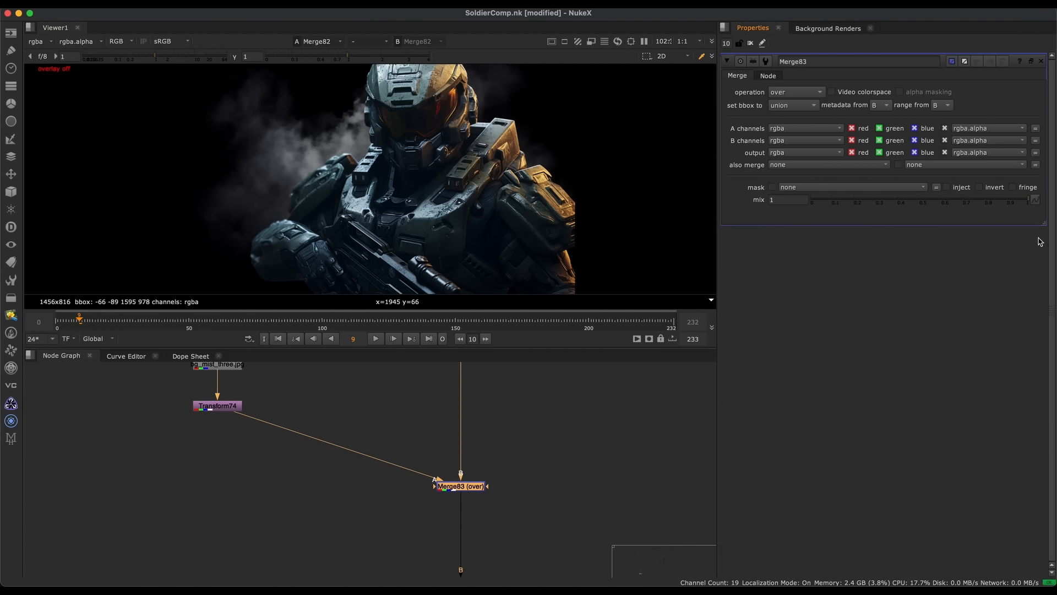
pyautogui.moveTo(464, 486); pyautogui.dragTo(453, 429, button='middle')
pyautogui.click(796, 92)
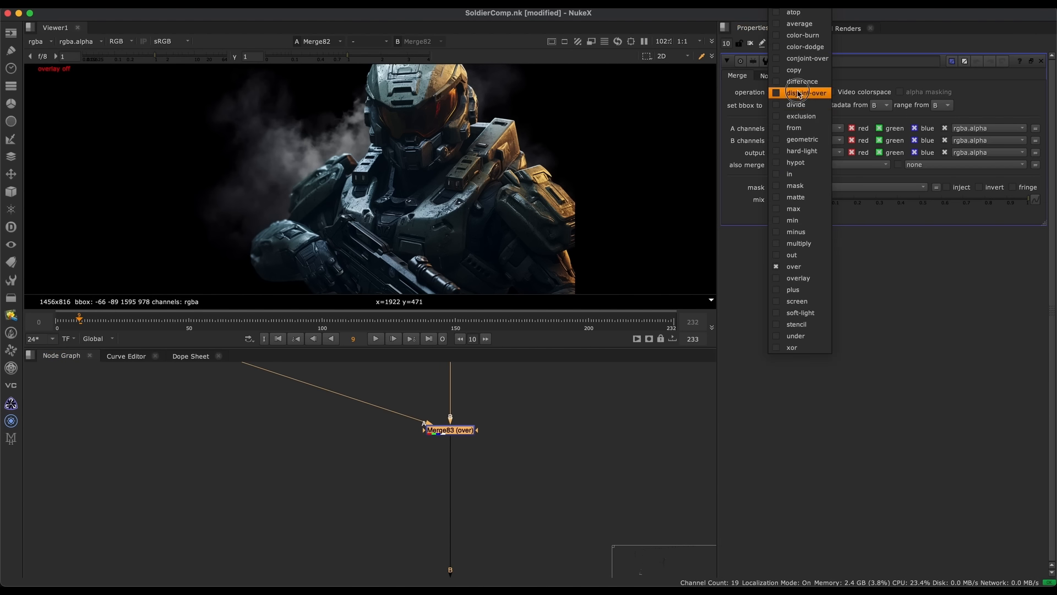
pyautogui.click(807, 289)
# Move the mist toward the frame's upper-left corner with its Transform node, to a translate of about x -417, y 225.5
pyautogui.moveTo(394, 460); pyautogui.dragTo(546, 565, button='middle')
pyautogui.doubleClick(359, 456)
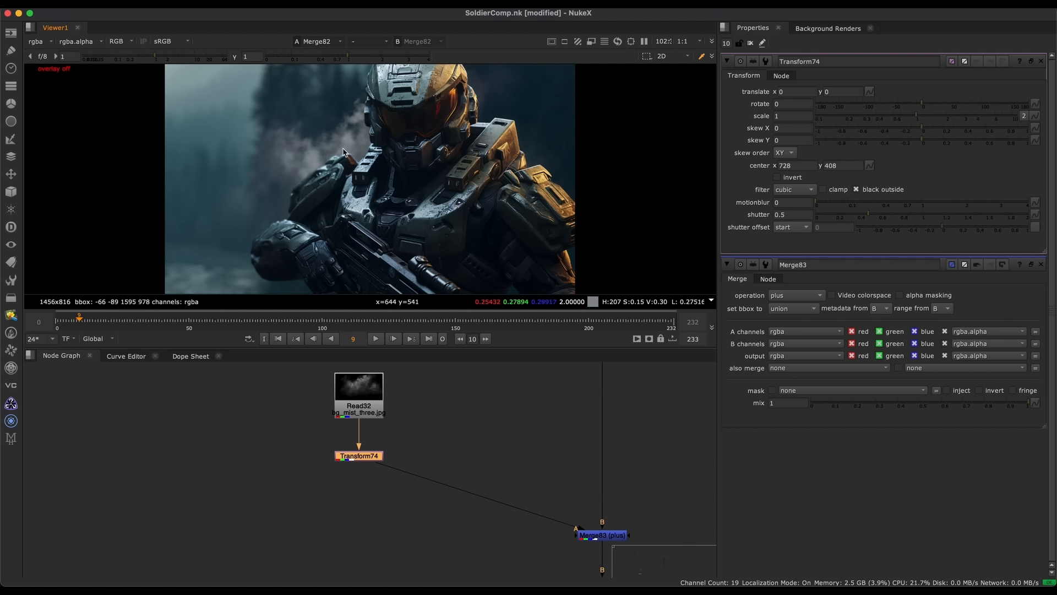
pyautogui.press('o')
pyautogui.moveTo(374, 178); pyautogui.dragTo(424, 205, button='middle')
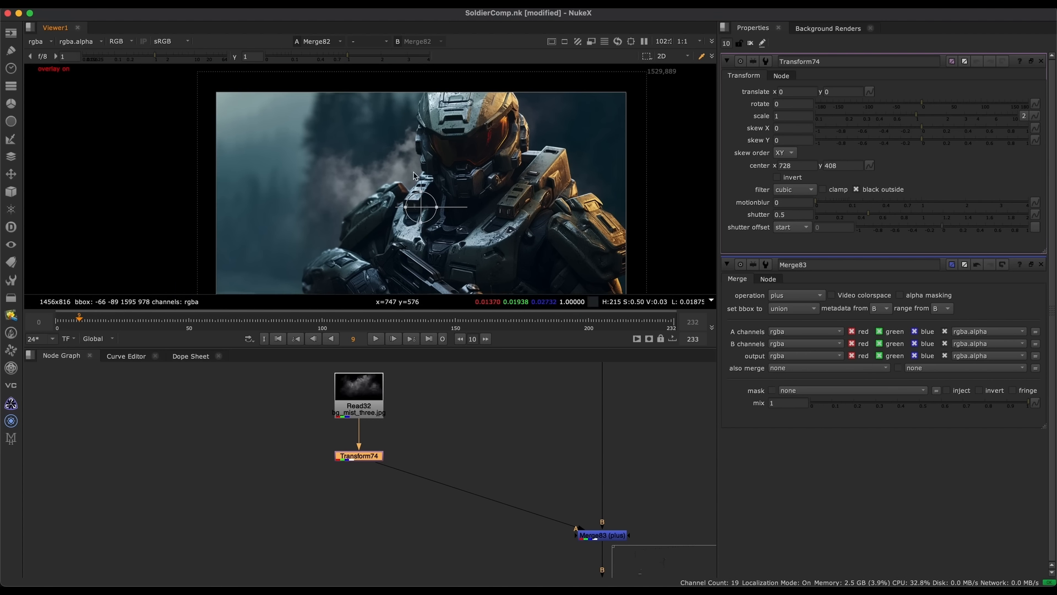
pyautogui.moveTo(422, 206); pyautogui.dragTo(325, 166)
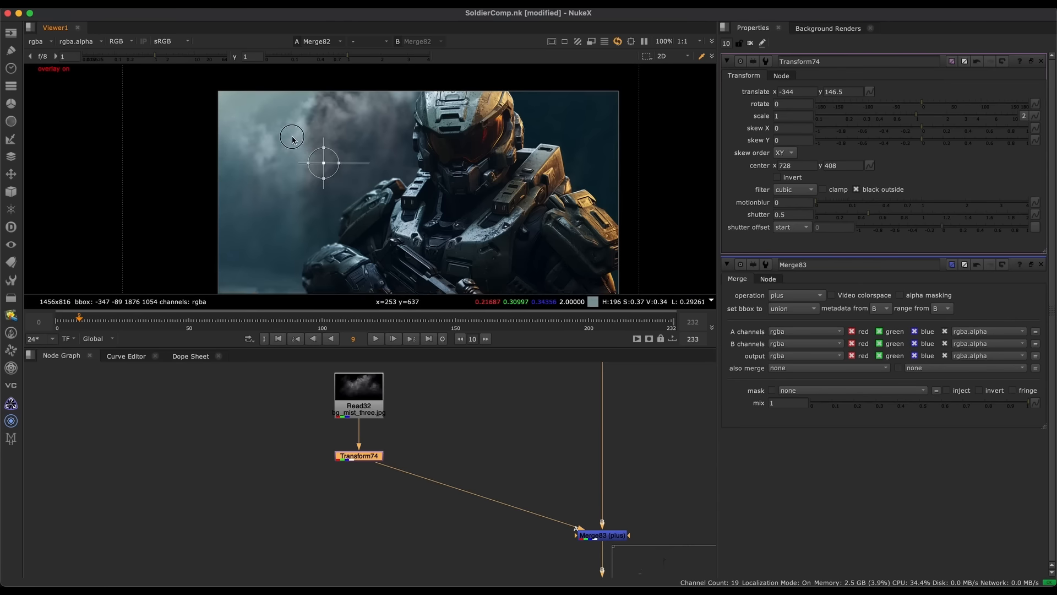
pyautogui.scroll(3, 314, 124)
pyautogui.moveTo(321, 116); pyautogui.dragTo(351, 136, button='middle')
pyautogui.scroll(2, 314, 197)
pyautogui.moveTo(313, 197); pyautogui.dragTo(367, 209, button='middle')
pyautogui.moveTo(421, 217); pyautogui.dragTo(385, 179)
pyautogui.press('o')
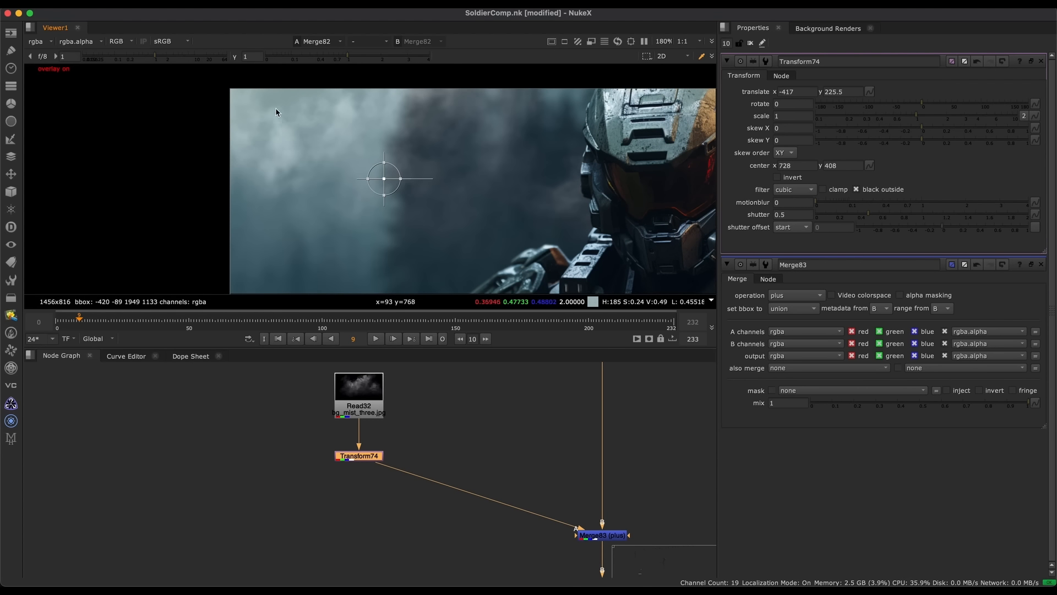
# Open the mist Merge node's properties and set its operation to over
pyautogui.moveTo(576, 527); pyautogui.dragTo(499, 486, button='middle')
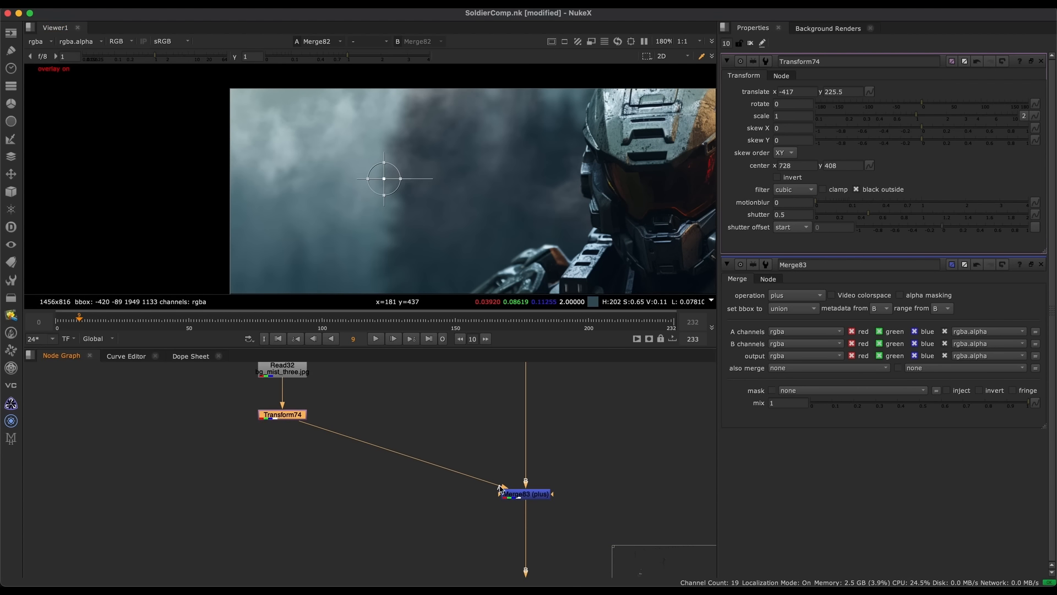
pyautogui.click(544, 493)
pyautogui.moveTo(533, 495); pyautogui.dragTo(533, 497)
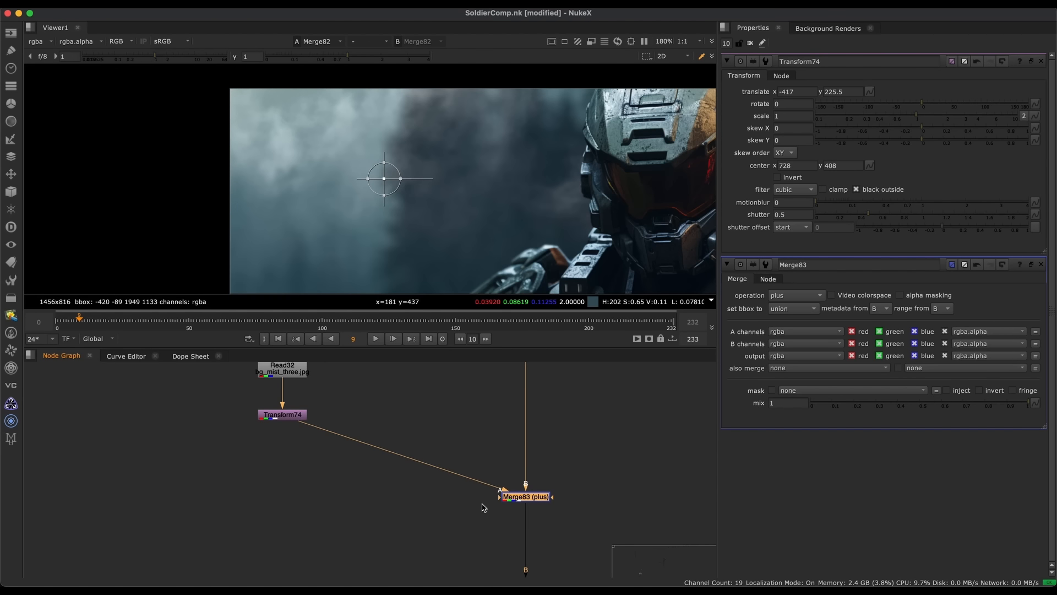
pyautogui.click(289, 417)
pyautogui.moveTo(298, 453); pyautogui.dragTo(339, 455, button='middle')
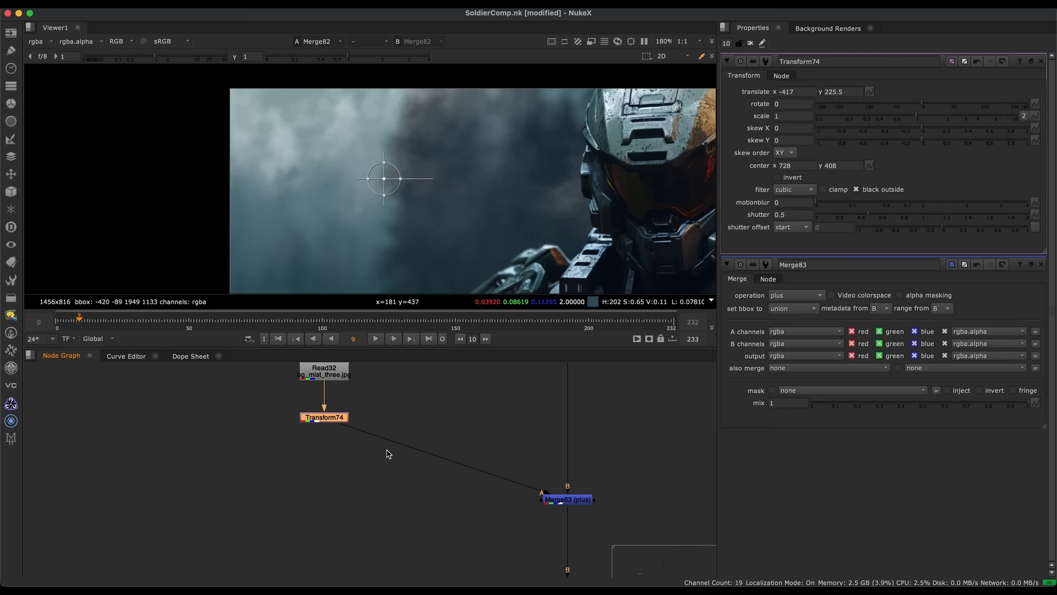
pyautogui.moveTo(584, 501); pyautogui.dragTo(584, 504)
pyautogui.doubleClick(583, 504)
pyautogui.moveTo(387, 456); pyautogui.dragTo(354, 435, button='middle')
pyautogui.click(805, 91)
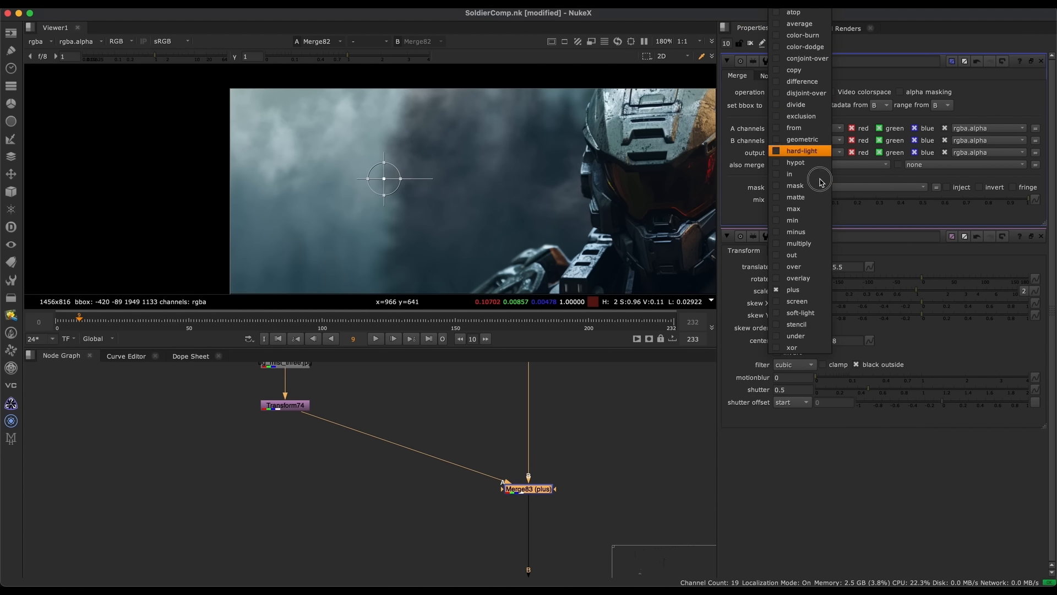
pyautogui.click(794, 267)
pyautogui.moveTo(374, 406); pyautogui.dragTo(422, 468, button='middle')
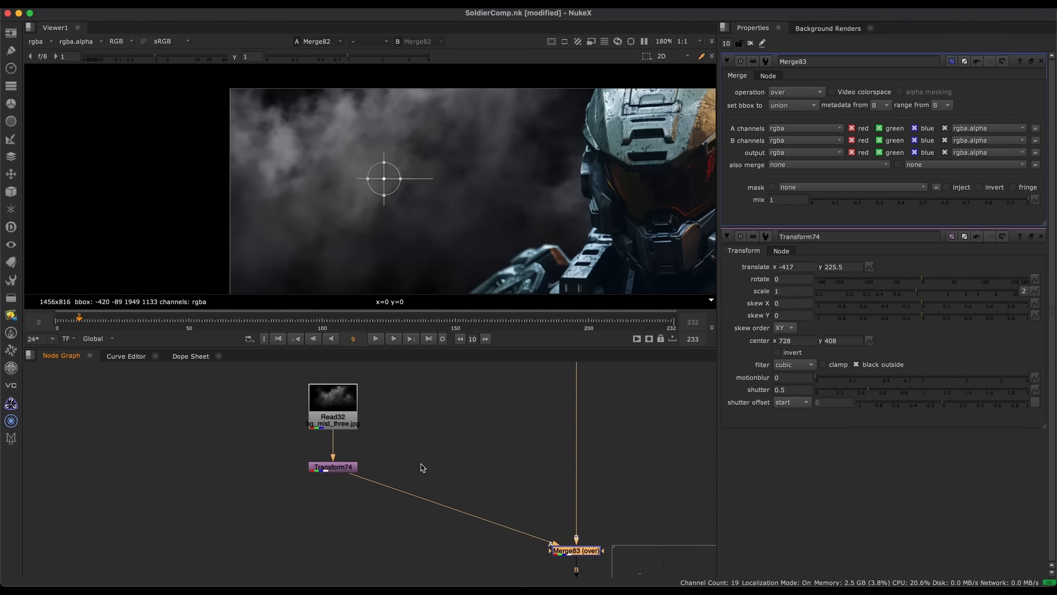
# View the outputs of the mist's Transform and Read nodes and inspect the Read node's alpha channel
pyautogui.click(338, 466)
pyautogui.press('1')
pyautogui.click(342, 521)
pyautogui.middleClick(477, 219)
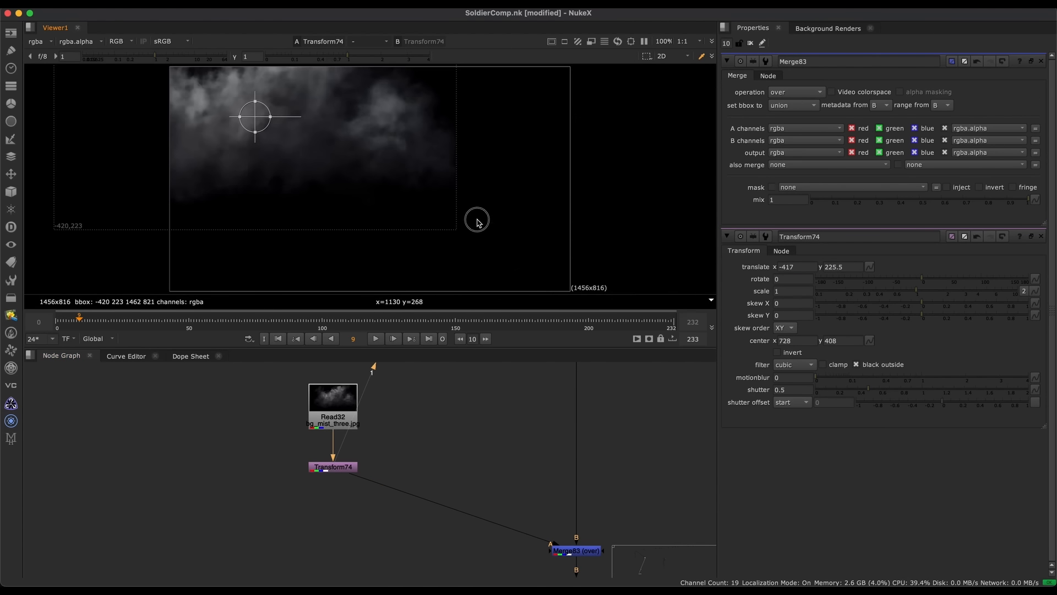
pyautogui.click(334, 411)
pyautogui.press('1')
pyautogui.press('a')
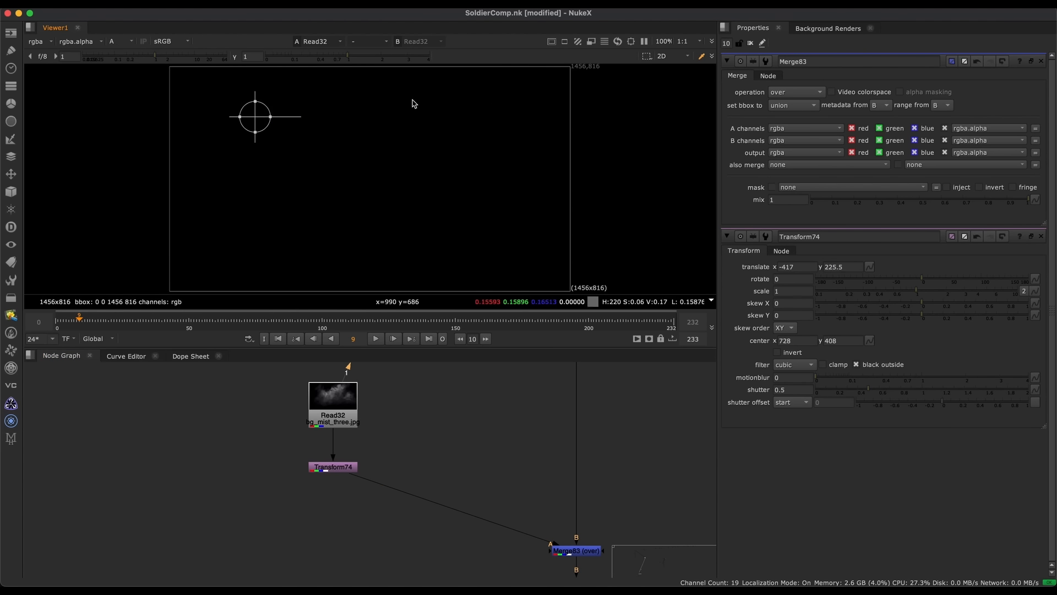
pyautogui.press('a')
# Make room below the mist Read node and insert a Keyer node between it and the Transform
pyautogui.moveTo(359, 451); pyautogui.dragTo(378, 475, button='middle')
pyautogui.moveTo(370, 446); pyautogui.dragTo(370, 420)
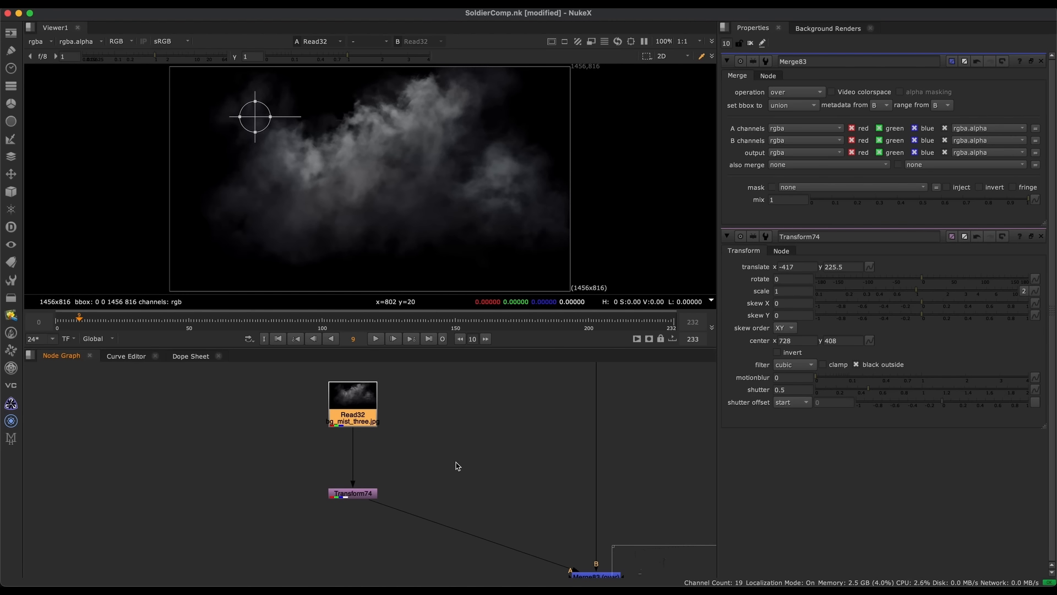
pyautogui.press('Tab')
pyautogui.write('keyer')
pyautogui.press('Return')
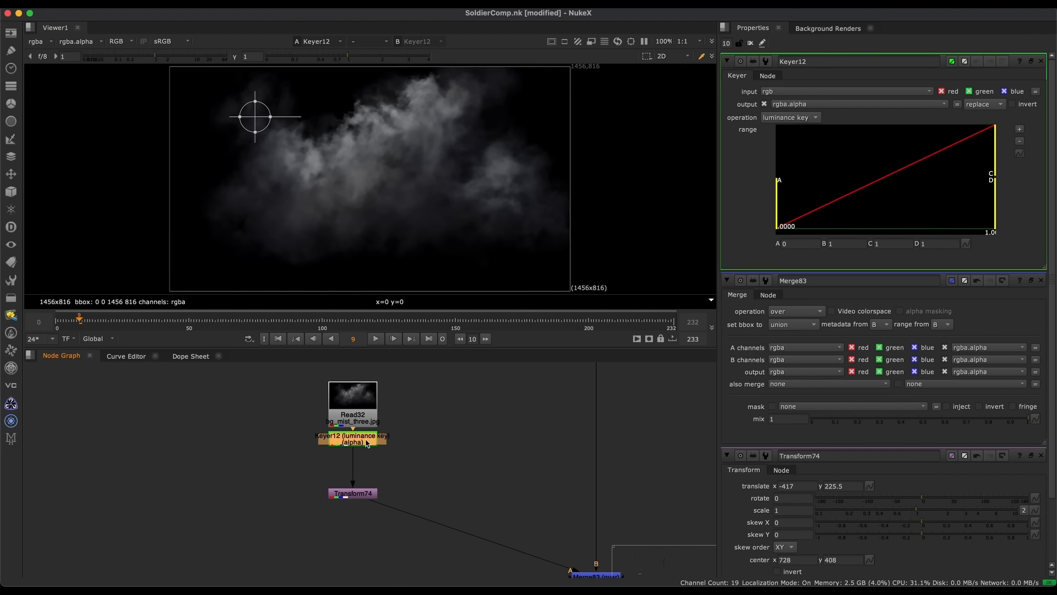
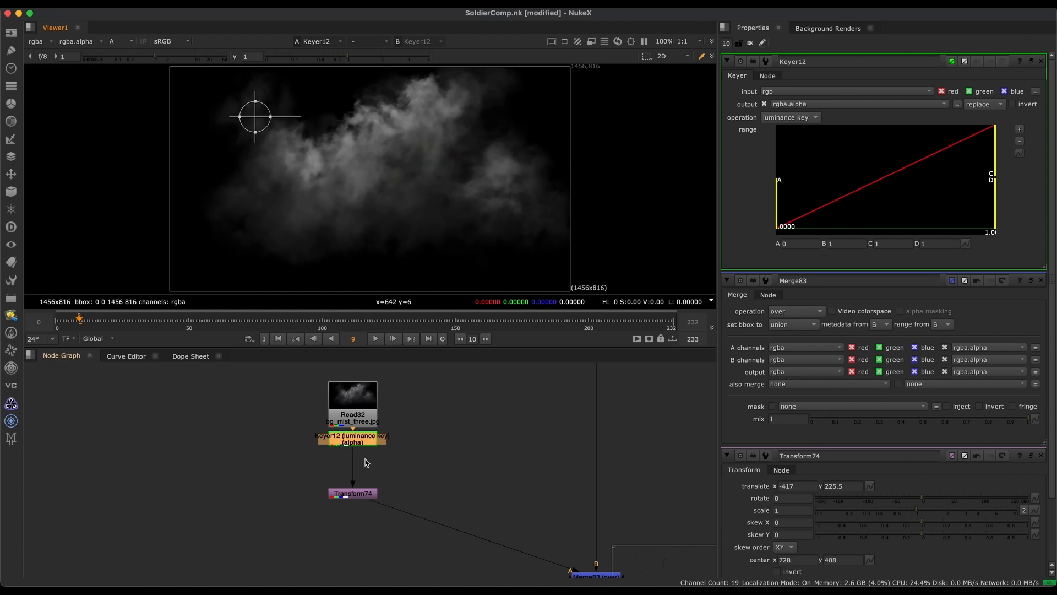
# Compare the mist's alpha channel with the Keyer node disabled and enabled, then return to the RGB view
pyautogui.press('d')
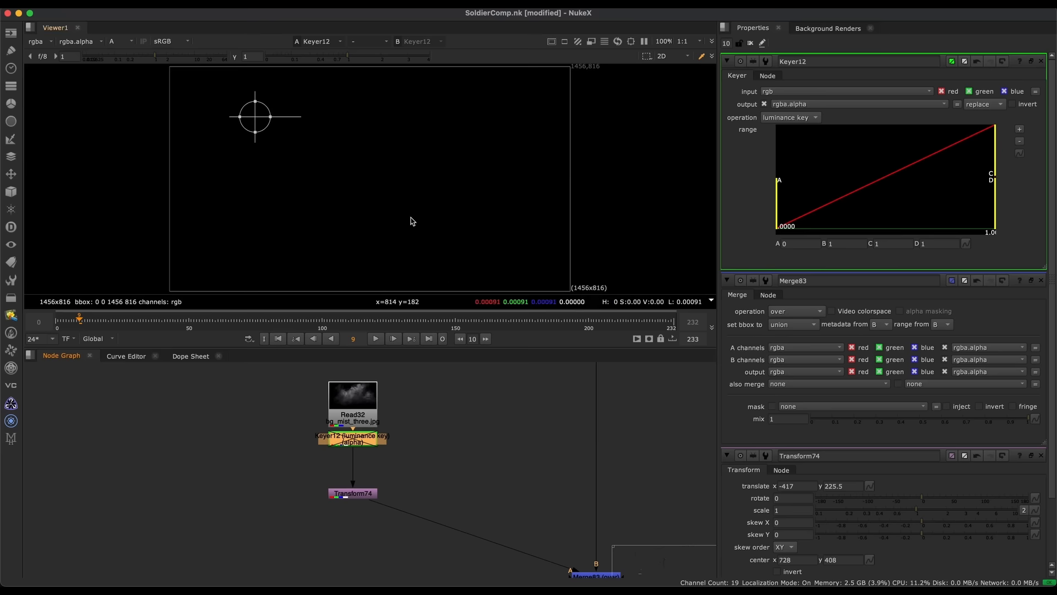
pyautogui.press('d')
pyautogui.press('d')
pyautogui.press('d')
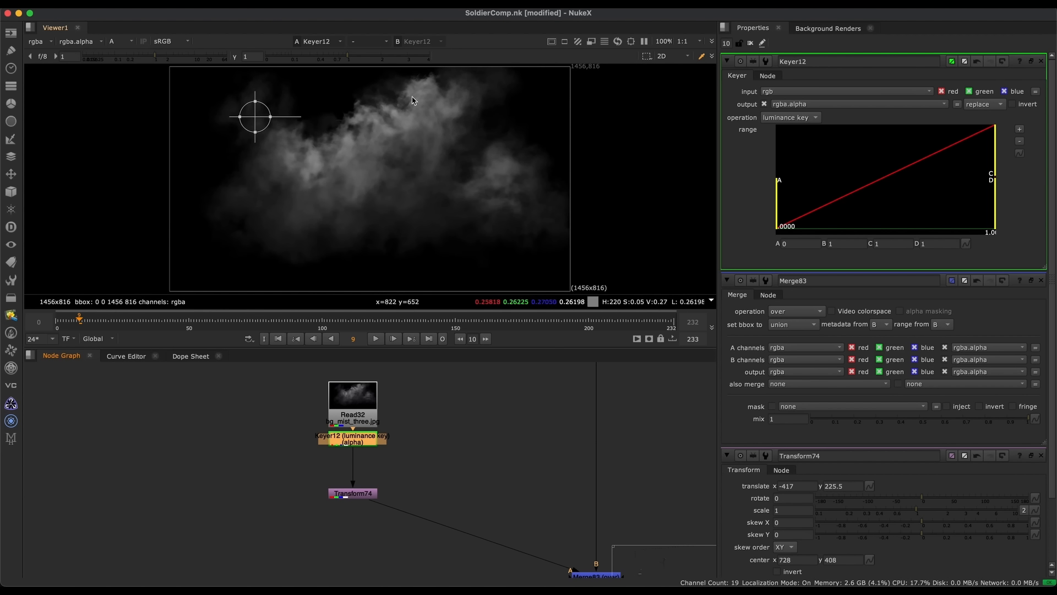
pyautogui.press('a')
# View the mist Merge node's output and compare the background with the Merge disabled and enabled
pyautogui.moveTo(356, 501); pyautogui.dragTo(255, 440, button='middle')
pyautogui.scroll(-3, 255, 440)
pyautogui.moveTo(478, 439); pyautogui.dragTo(397, 495)
pyautogui.moveTo(396, 470); pyautogui.dragTo(392, 462, button='middle')
pyautogui.press('1')
pyautogui.scroll(2, 391, 464)
pyautogui.press('d')
pyautogui.press('d')
pyautogui.press('d')
pyautogui.press('d')
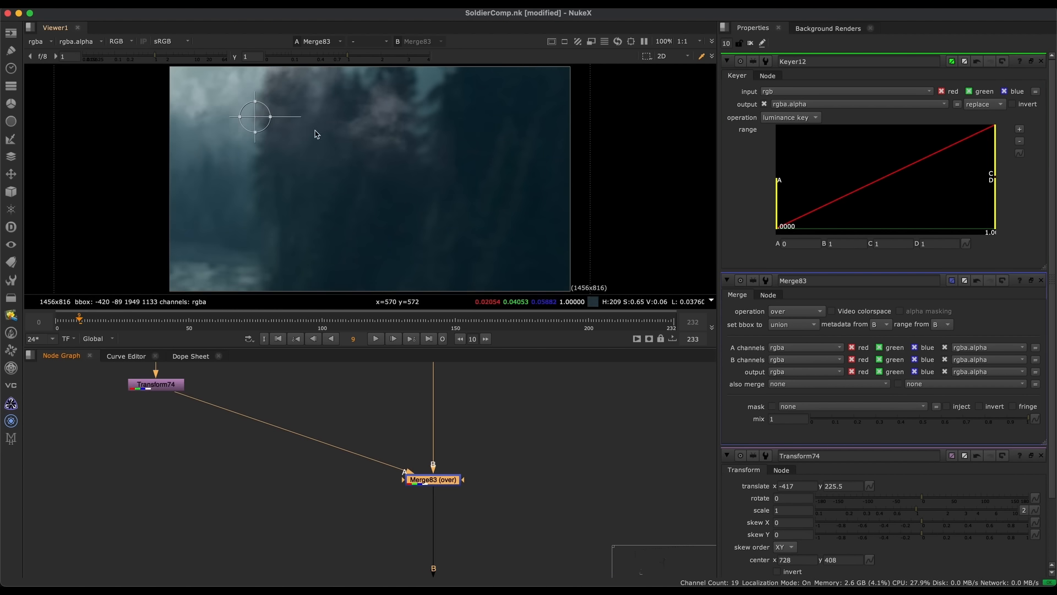
pyautogui.moveTo(244, 104); pyautogui.dragTo(304, 139, button='middle')
pyautogui.press('d')
pyautogui.press('d')
# Compare the merged mist over the background with the Keyer node disabled and enabled
pyautogui.moveTo(205, 396); pyautogui.dragTo(288, 467, button='middle')
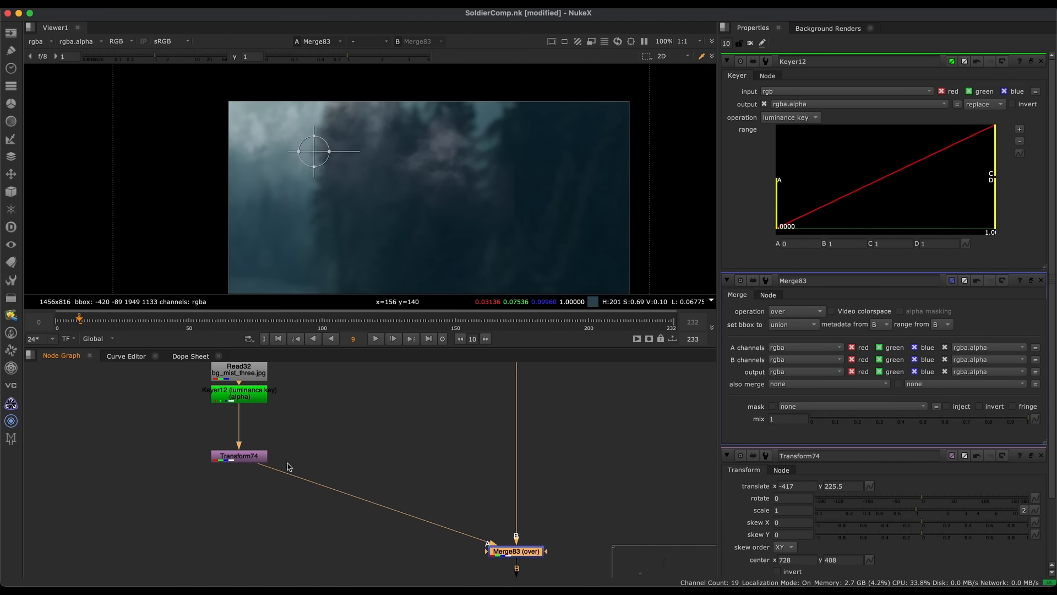
pyautogui.click(260, 404)
pyautogui.click(256, 401)
pyautogui.press('d')
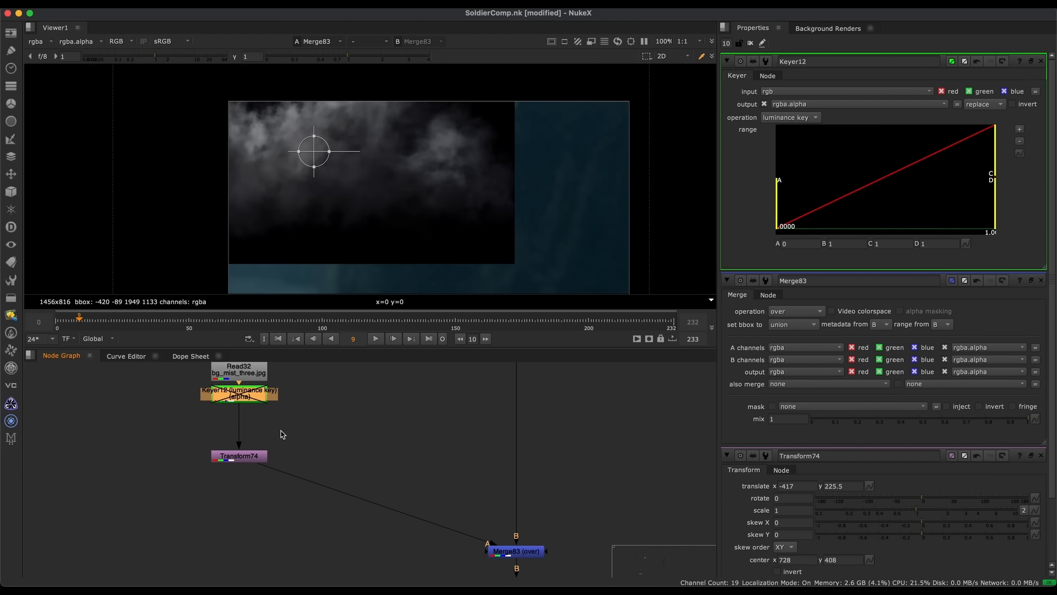
pyautogui.press('d')
pyautogui.press('d')
pyautogui.press('d')
# Create a second Merge node with the mist Transform as A and the background as B, branched through a Dot
pyautogui.moveTo(321, 432); pyautogui.dragTo(306, 389, button='middle')
pyautogui.click(408, 458)
pyautogui.press('m')
pyautogui.moveTo(398, 441); pyautogui.dragTo(252, 454)
pyautogui.keyDown('ctrl'); pyautogui.moveTo(517, 445); pyautogui.dragTo(524, 427); pyautogui.keyUp('ctrl')
pyautogui.moveTo(422, 437); pyautogui.dragTo(526, 425)
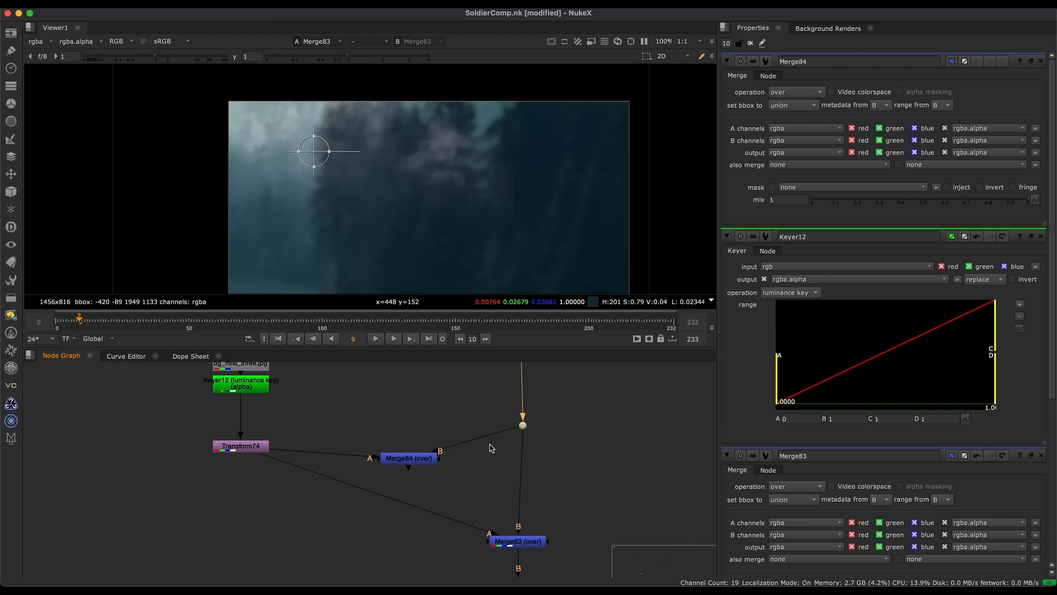
# View the new Merge node and set its operation to plus
pyautogui.click(422, 462)
pyautogui.press('1')
pyautogui.click(795, 92)
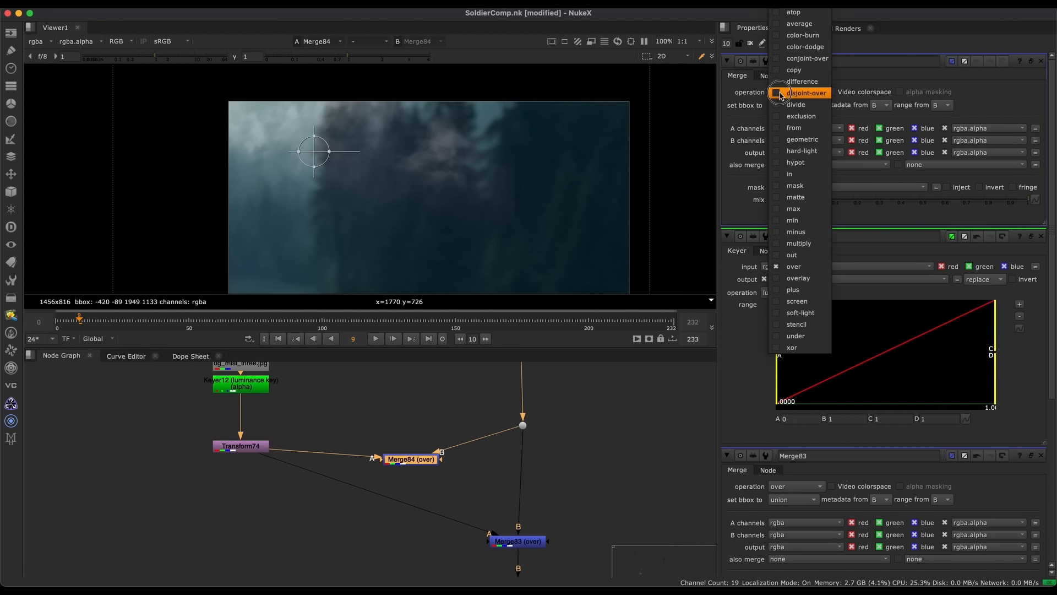
pyautogui.click(801, 290)
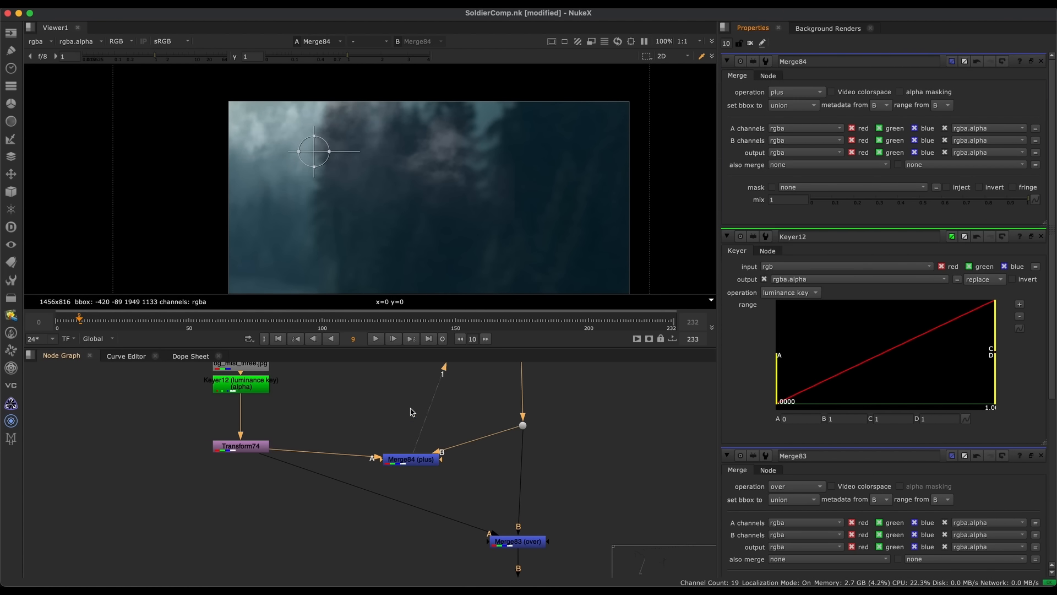
# Compare the plus Merge with the over Merge close up around the mist
pyautogui.scroll(5, 321, 121)
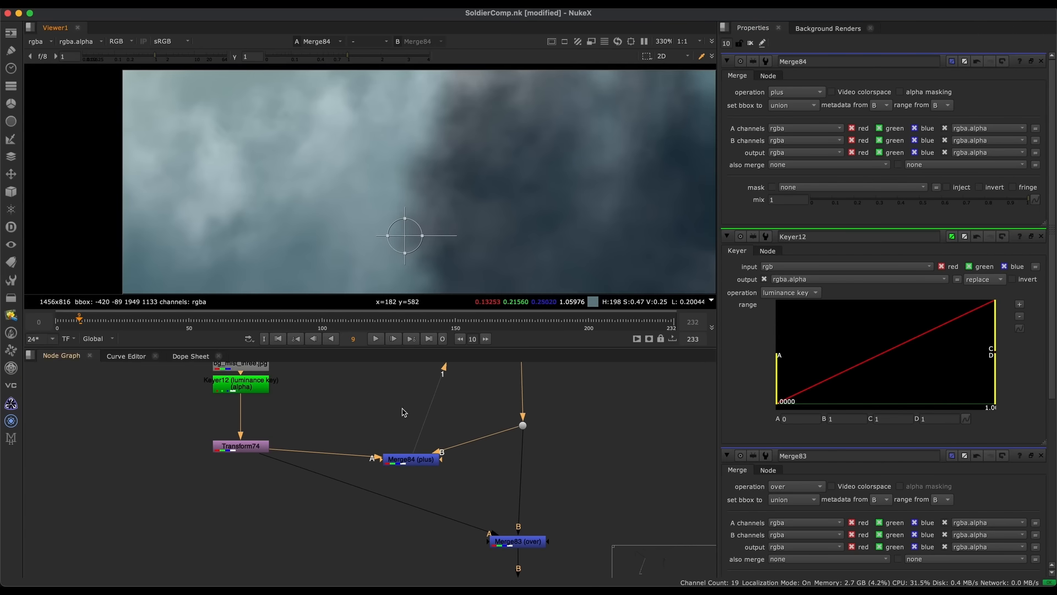
pyautogui.moveTo(418, 429); pyautogui.dragTo(369, 356, button='middle')
pyautogui.click(467, 469)
pyautogui.press('2')
pyautogui.click(413, 516)
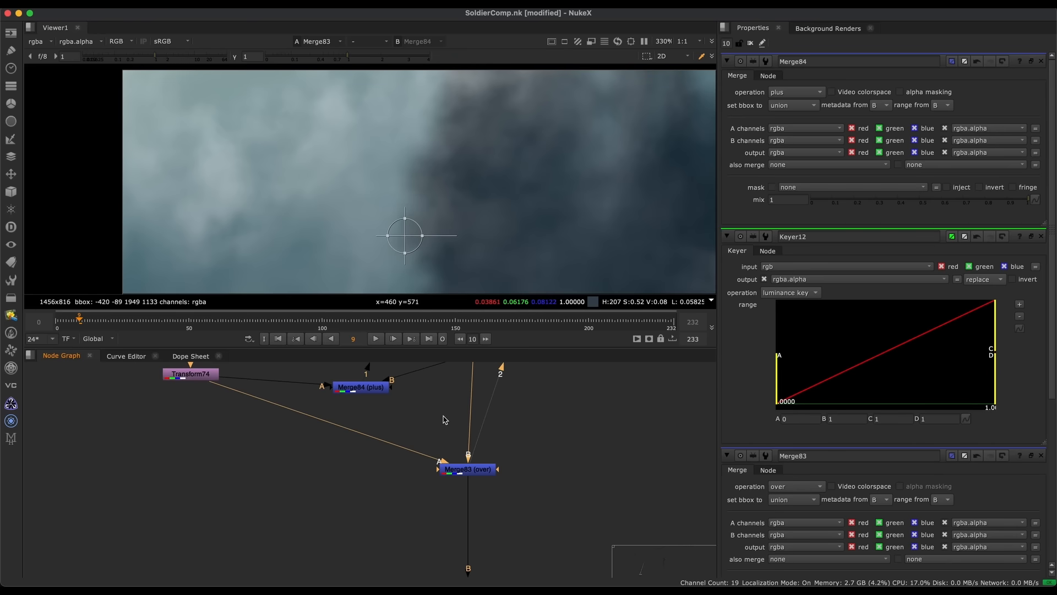
# Delete the comparison Merge node and its leftover Dot, and close all open node properties
pyautogui.moveTo(443, 419); pyautogui.dragTo(425, 480, button='middle')
pyautogui.scroll(-2, 425, 481)
pyautogui.click(358, 458)
pyautogui.press('Delete')
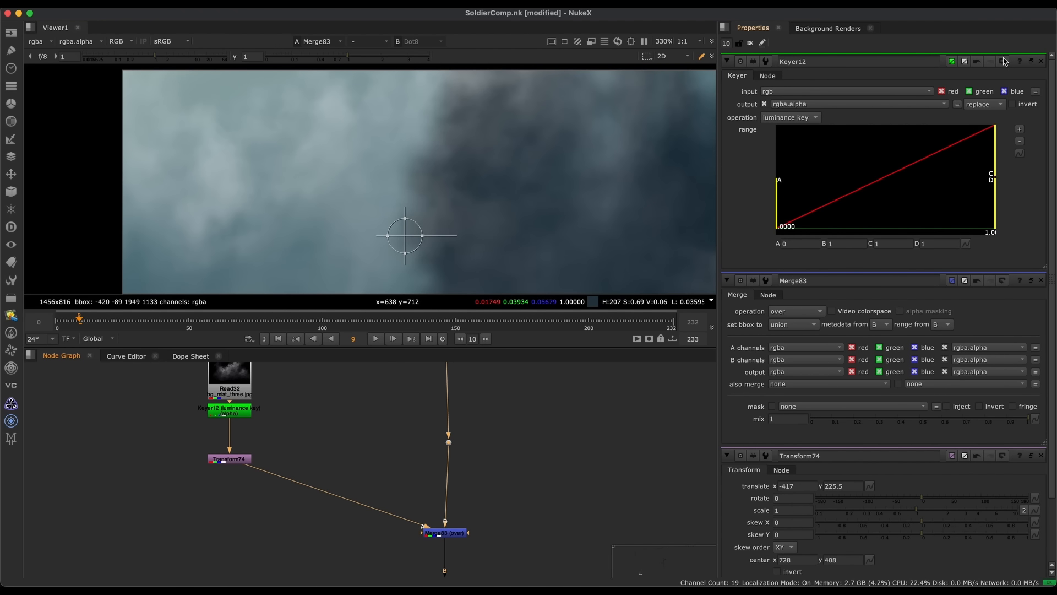
pyautogui.click(1040, 61)
pyautogui.click(1041, 61)
pyautogui.click(1041, 62)
pyautogui.press('f')
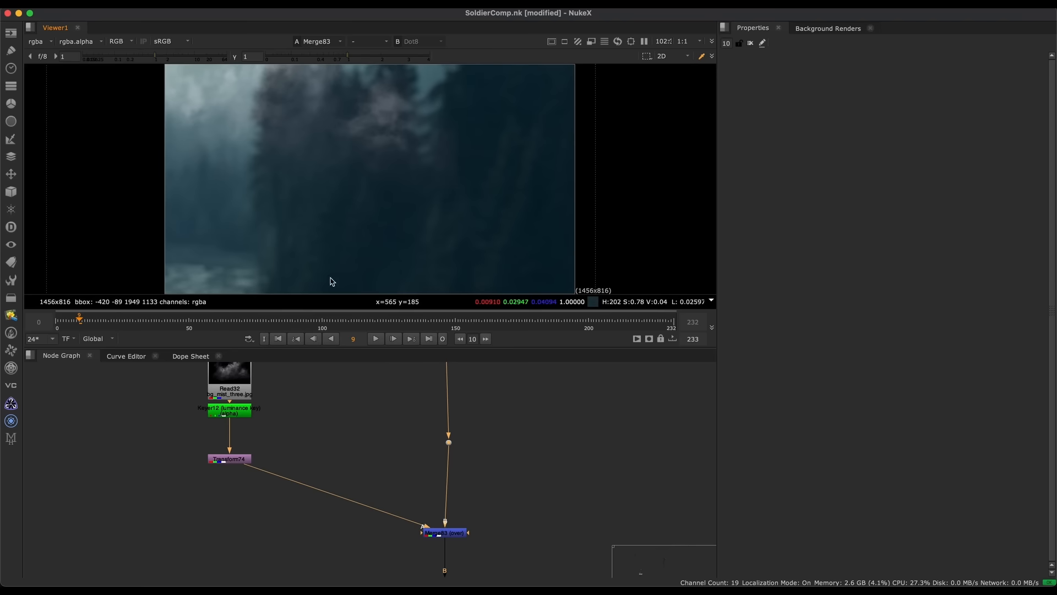
pyautogui.scroll(-2, 376, 386)
pyautogui.moveTo(455, 386); pyautogui.dragTo(411, 443)
pyautogui.press('Delete')
pyautogui.click(349, 464)
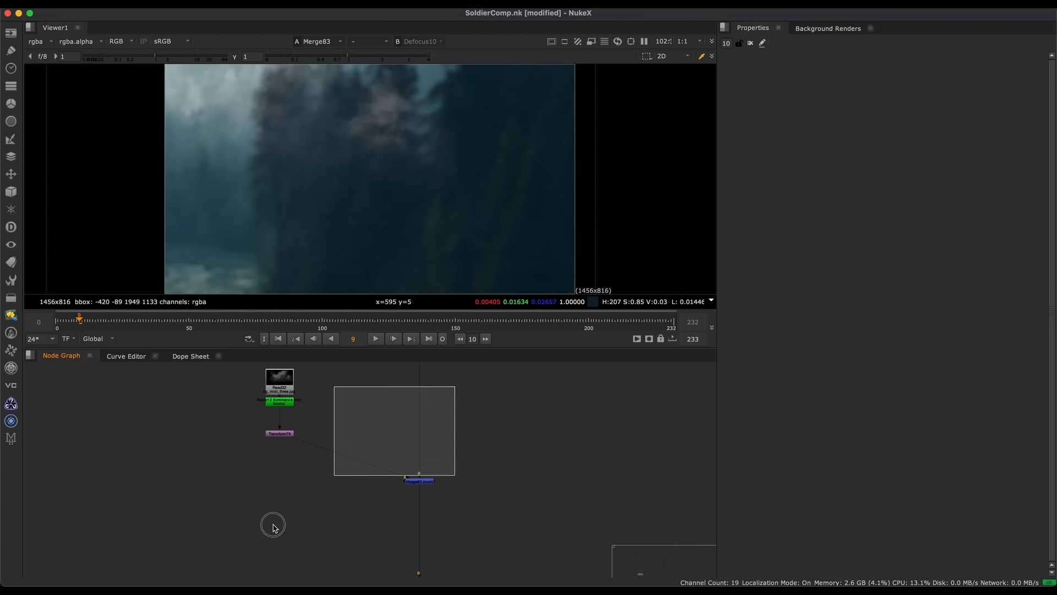
# Space out the mist branch nodes below the Read node and view the soldier Merge node's output
pyautogui.moveTo(349, 464); pyautogui.dragTo(262, 486)
pyautogui.scroll(-2, 357, 381)
pyautogui.moveTo(305, 396); pyautogui.dragTo(302, 445)
pyautogui.scroll(3, 321, 430)
pyautogui.moveTo(322, 430); pyautogui.dragTo(363, 492, button='middle')
pyautogui.moveTo(337, 421); pyautogui.dragTo(339, 448)
pyautogui.scroll(2, 343, 452)
pyautogui.scroll(-4, 351, 497)
pyautogui.moveTo(351, 497); pyautogui.dragTo(372, 409, button='middle')
pyautogui.scroll(-2, 355, 440)
pyautogui.moveTo(429, 457); pyautogui.dragTo(380, 521)
pyautogui.press('1')
pyautogui.click(380, 521)
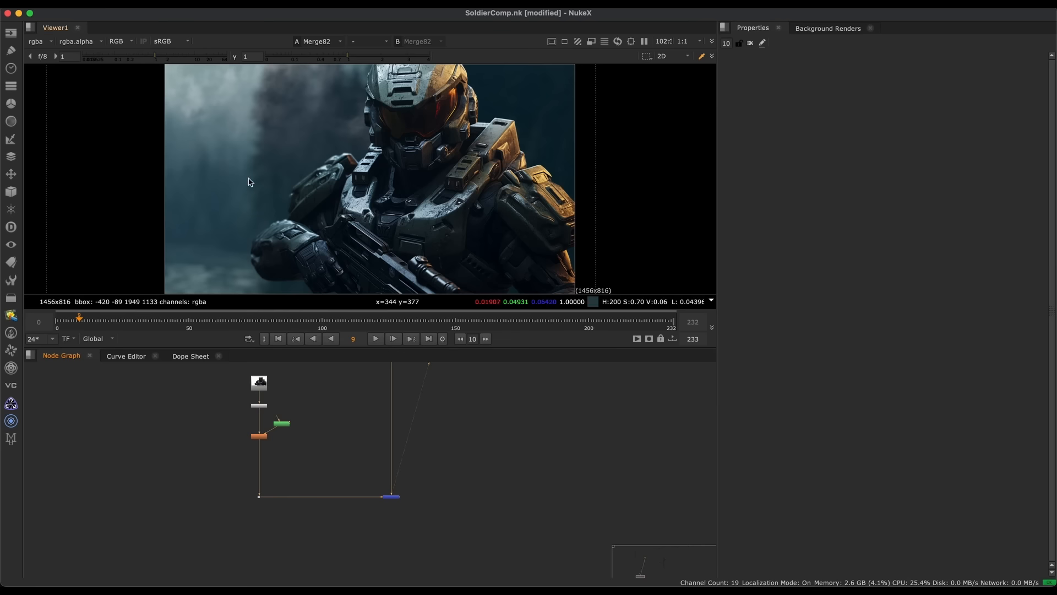
# Try moving the mist behind the soldier's arm to x -159, y -15 and flipping it vertically with scale h -1
pyautogui.scroll(-2, 325, 533)
pyautogui.scroll(3, 331, 396)
pyautogui.doubleClick(332, 392)
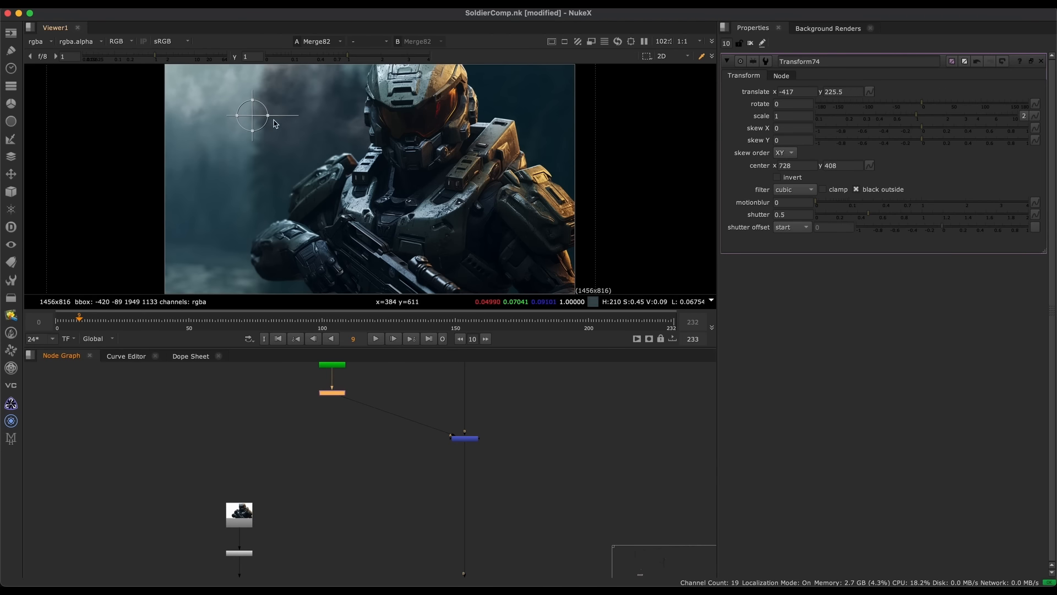
pyautogui.moveTo(253, 111); pyautogui.dragTo(329, 189)
pyautogui.hotkey('ctrl', 'z')
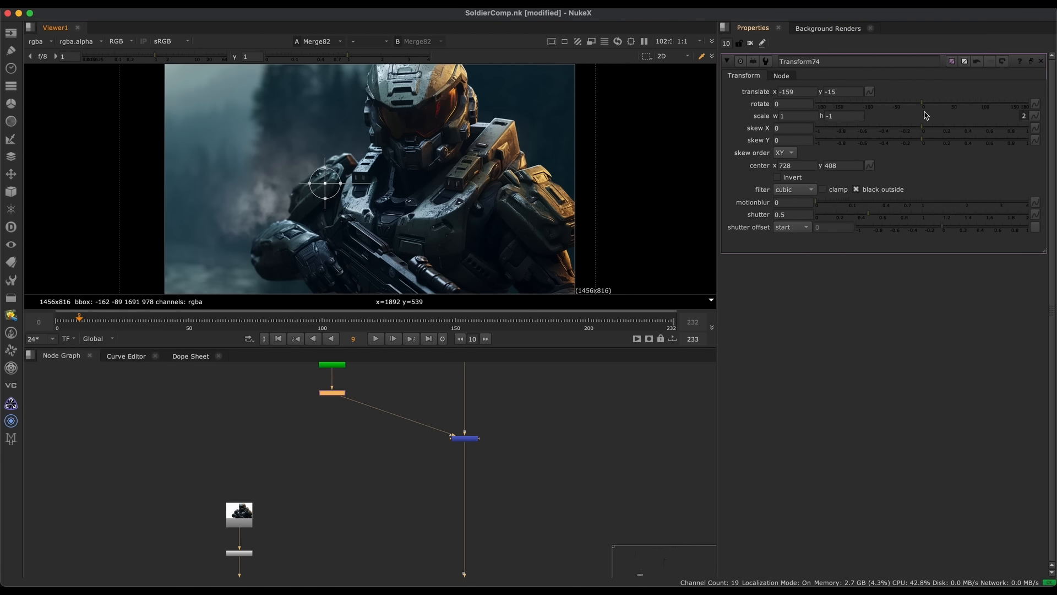
# Try a second Transform below the first, with scale 1.28 and translate about x -373.5, y -165.5
pyautogui.moveTo(368, 462); pyautogui.dragTo(375, 498, button='middle')
pyautogui.scroll(4, 349, 434)
pyautogui.press('t')
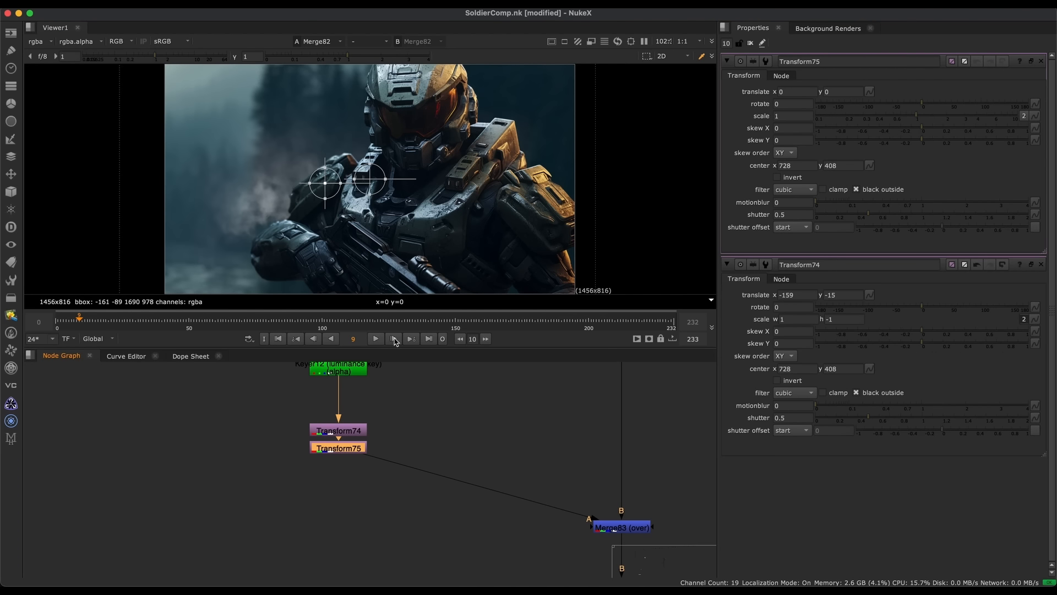
pyautogui.click(927, 116)
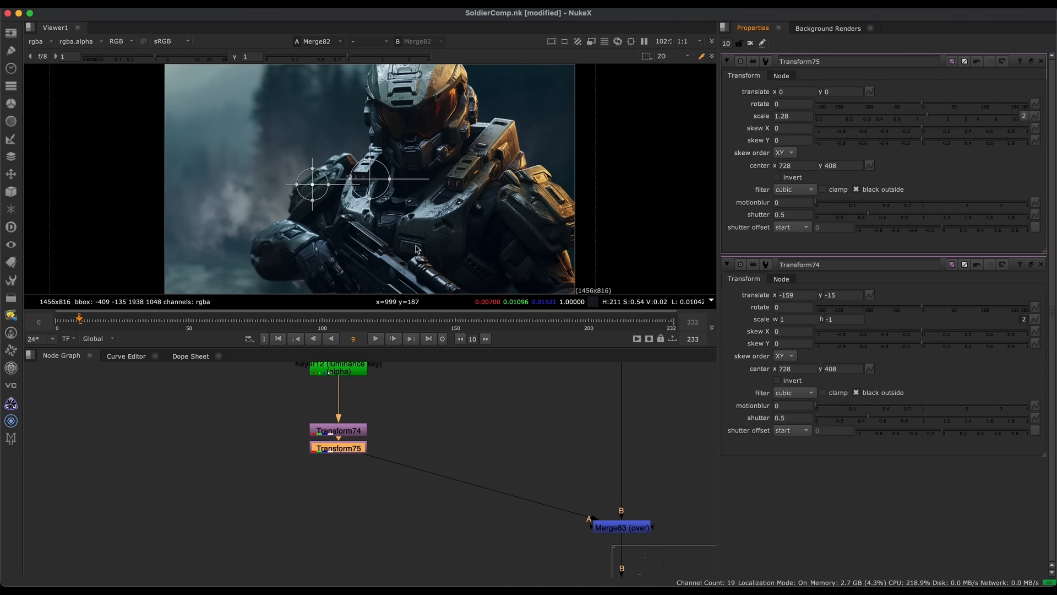
pyautogui.moveTo(378, 180); pyautogui.dragTo(272, 228)
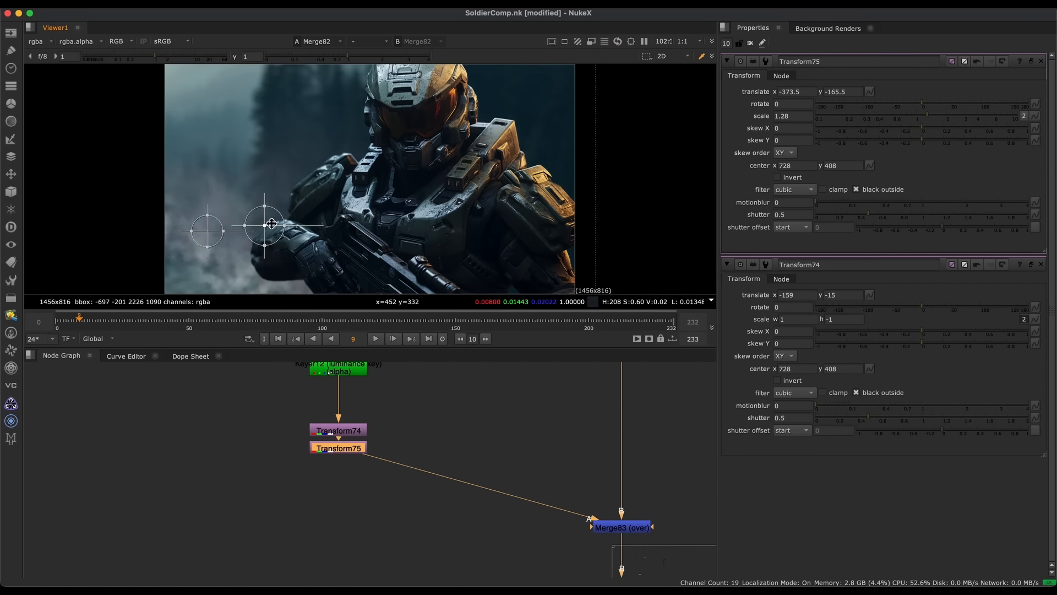
pyautogui.press('o')
pyautogui.press('o')
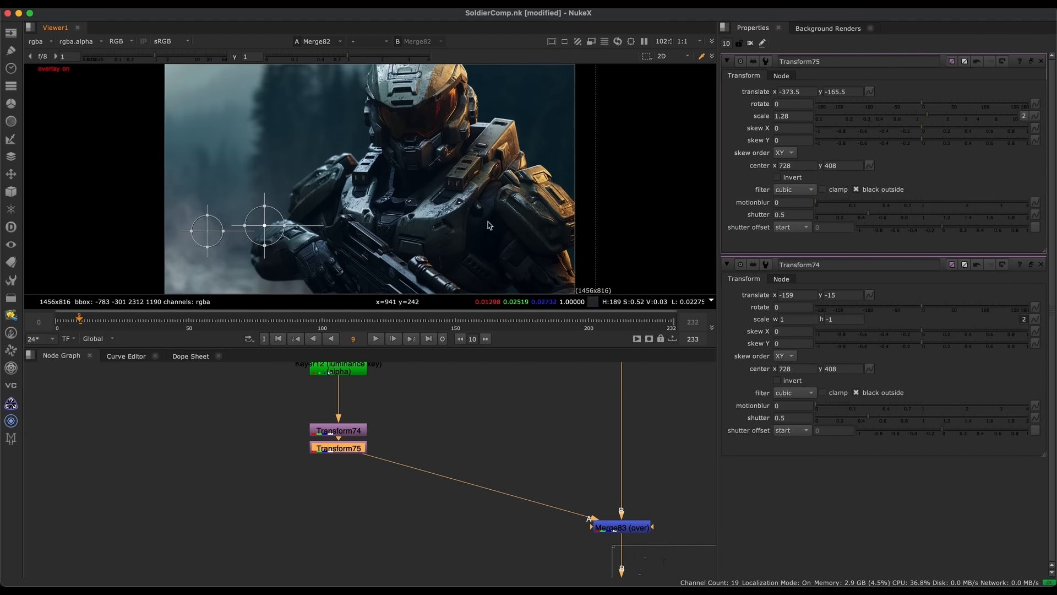
# Undo the second Transform and the vertical flip, and move the mist to about x -464, y -183
pyautogui.press('super+z')
pyautogui.press('super+z')
pyautogui.press('super+z')
pyautogui.moveTo(330, 181); pyautogui.dragTo(246, 231)
pyautogui.press('super+z')
pyautogui.press('super+z')
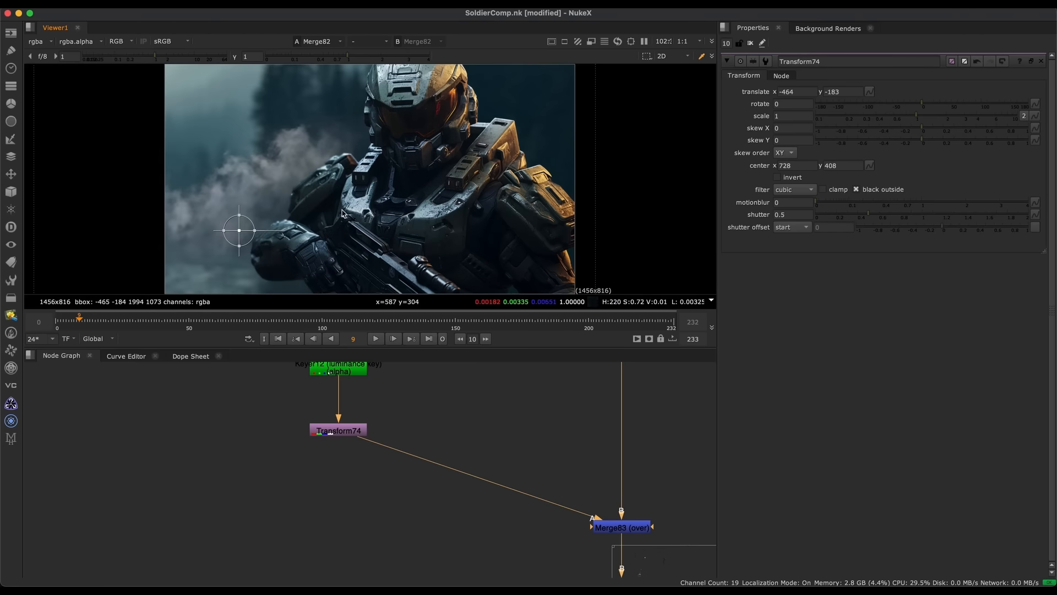
# Scale the mist to 1.75, move it to about x -487.5, y -333.5, and hide the viewer overlay
pyautogui.moveTo(917, 114); pyautogui.dragTo(923, 114)
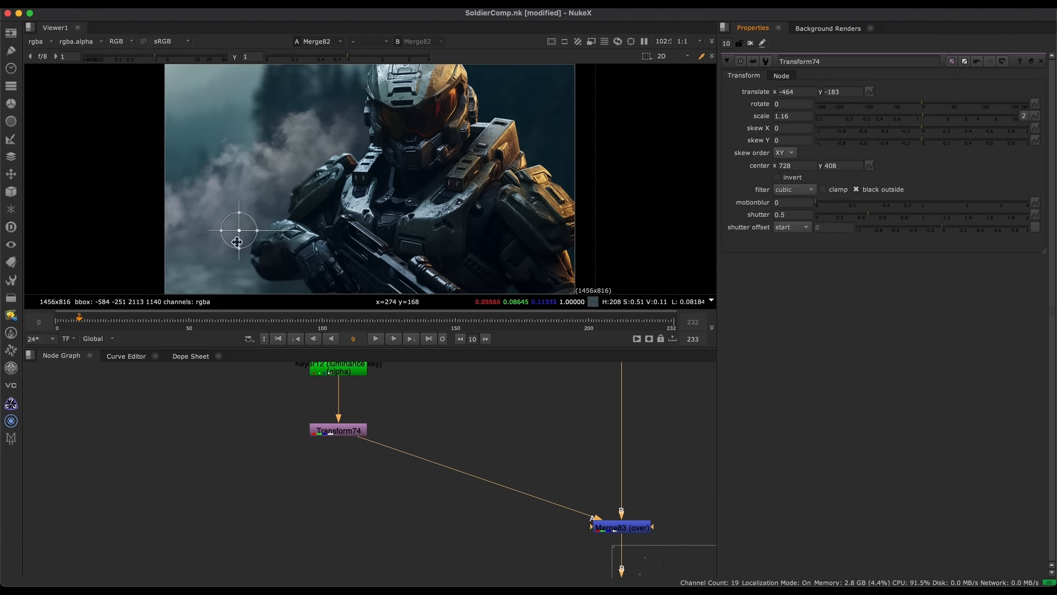
pyautogui.moveTo(231, 238); pyautogui.dragTo(201, 243)
pyautogui.moveTo(935, 114); pyautogui.dragTo(942, 114)
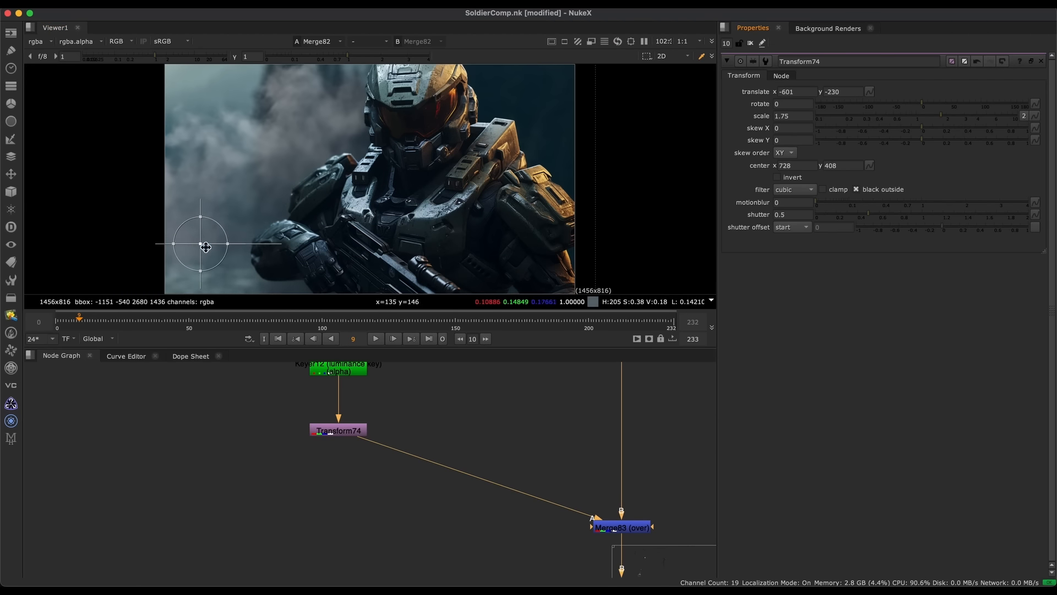
pyautogui.moveTo(200, 244); pyautogui.dragTo(231, 265)
pyautogui.press('q')
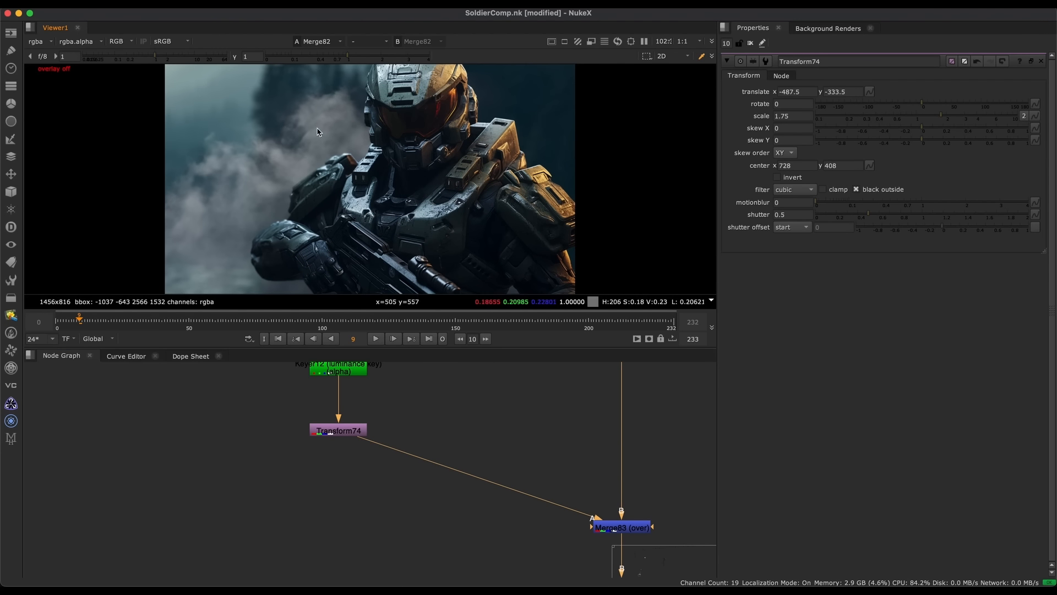
# Insert a Grade node directly below the mist Read node, above the Keyer
pyautogui.moveTo(375, 429); pyautogui.dragTo(293, 447, button='middle')
pyautogui.moveTo(361, 451); pyautogui.dragTo(415, 445, button='middle')
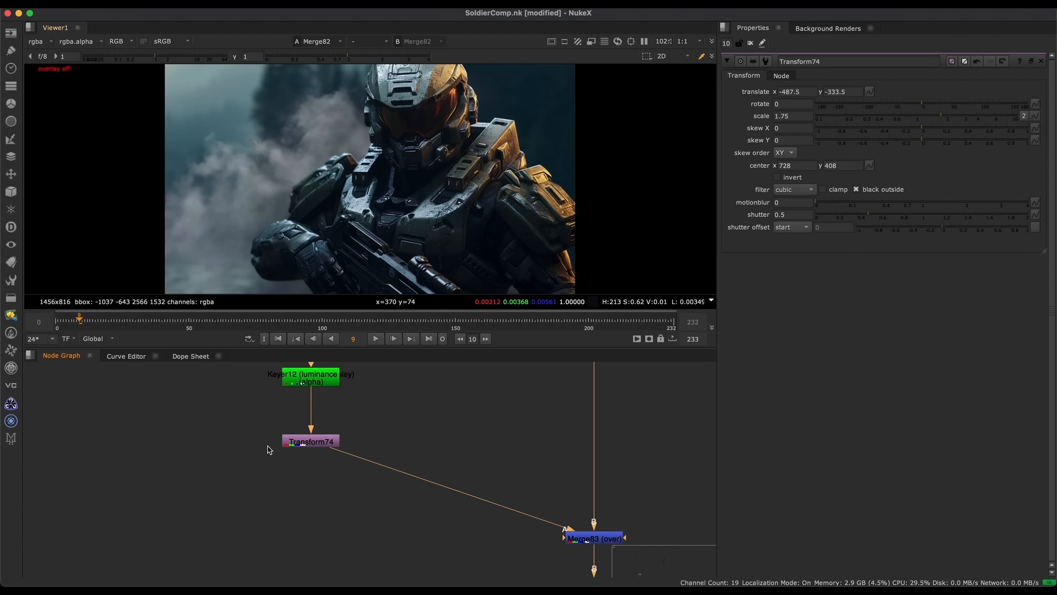
pyautogui.moveTo(289, 377); pyautogui.dragTo(340, 511, button='middle')
pyautogui.scroll(2, 340, 512)
pyautogui.moveTo(375, 368); pyautogui.dragTo(358, 445, button='middle')
pyautogui.click(358, 445)
pyautogui.press('g')
pyautogui.moveTo(358, 477); pyautogui.dragTo(361, 489)
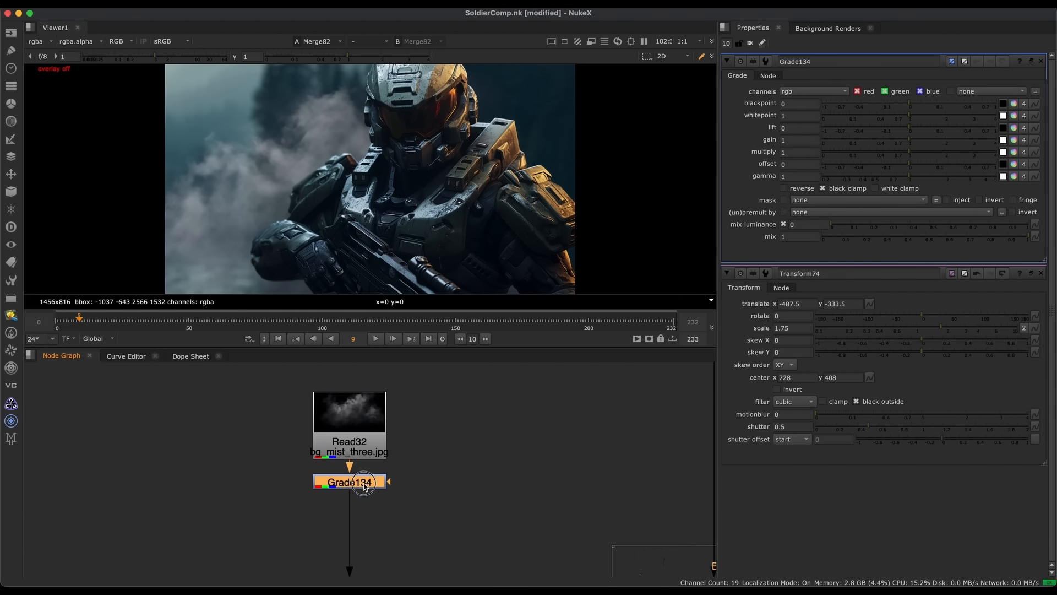
# Tint the mist toward blue with the Grade's multiply, setting red to about 0.825 and green to about 0.879
pyautogui.moveTo(374, 563); pyautogui.dragTo(361, 483, button='middle')
pyautogui.moveTo(372, 448); pyautogui.dragTo(399, 415, button='middle')
pyautogui.click(435, 461)
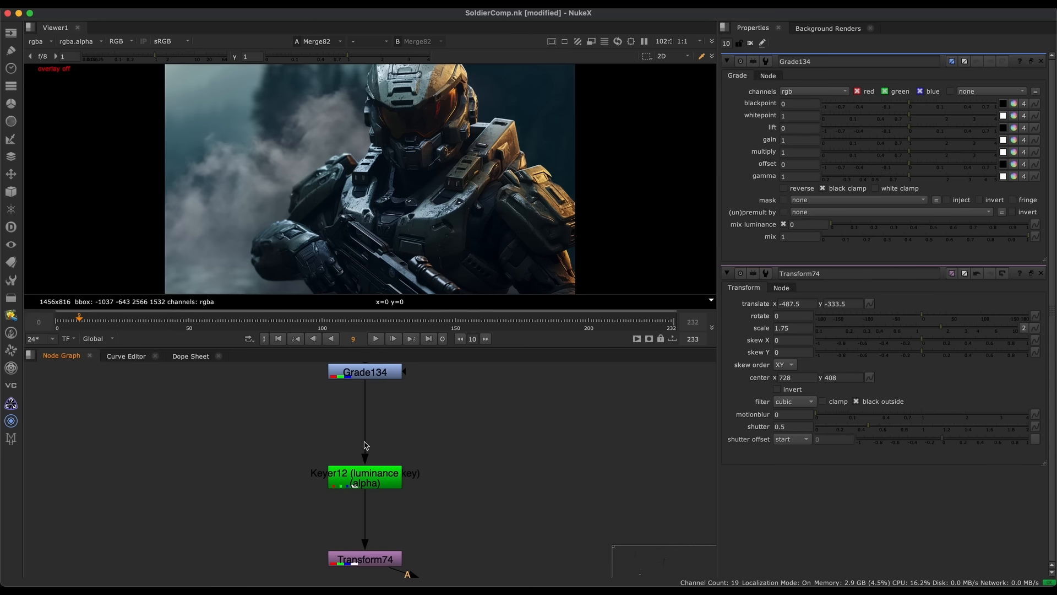
pyautogui.click(368, 413)
pyautogui.moveTo(364, 445); pyautogui.dragTo(314, 499, button='middle')
pyautogui.click(409, 490)
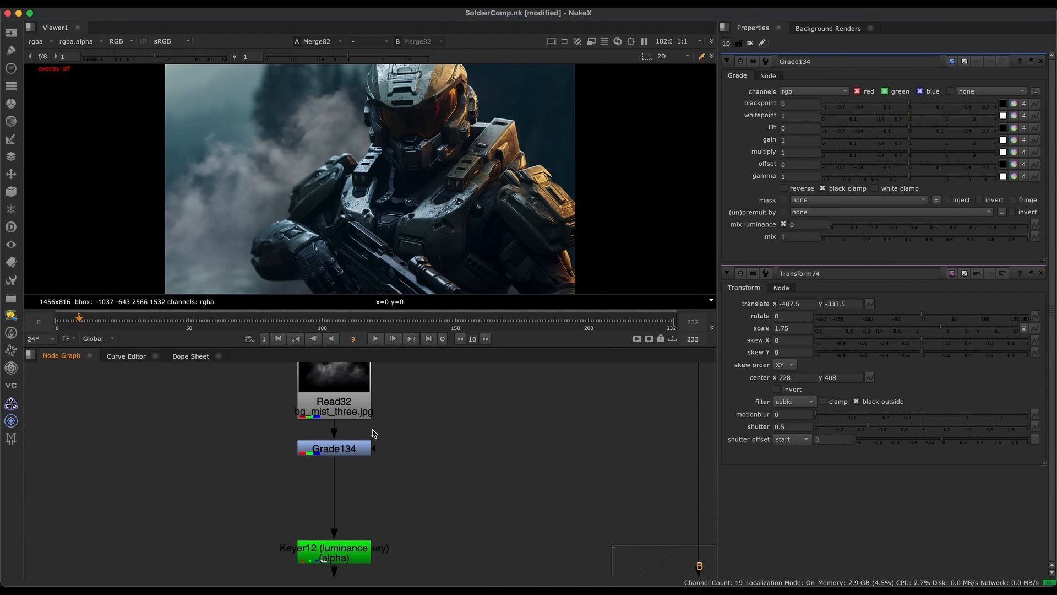
pyautogui.click(367, 452)
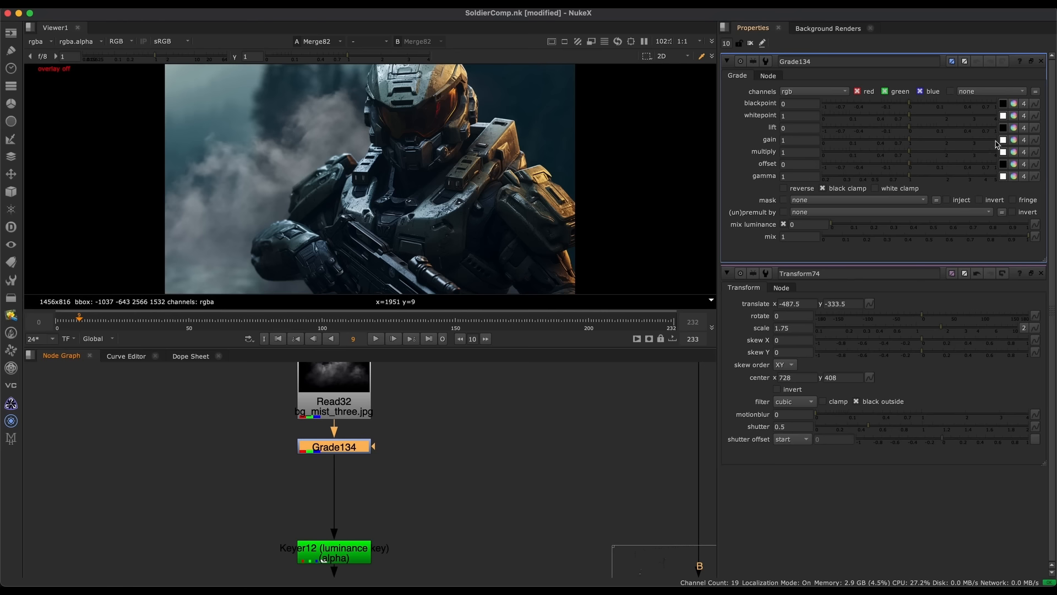
pyautogui.click(1013, 153)
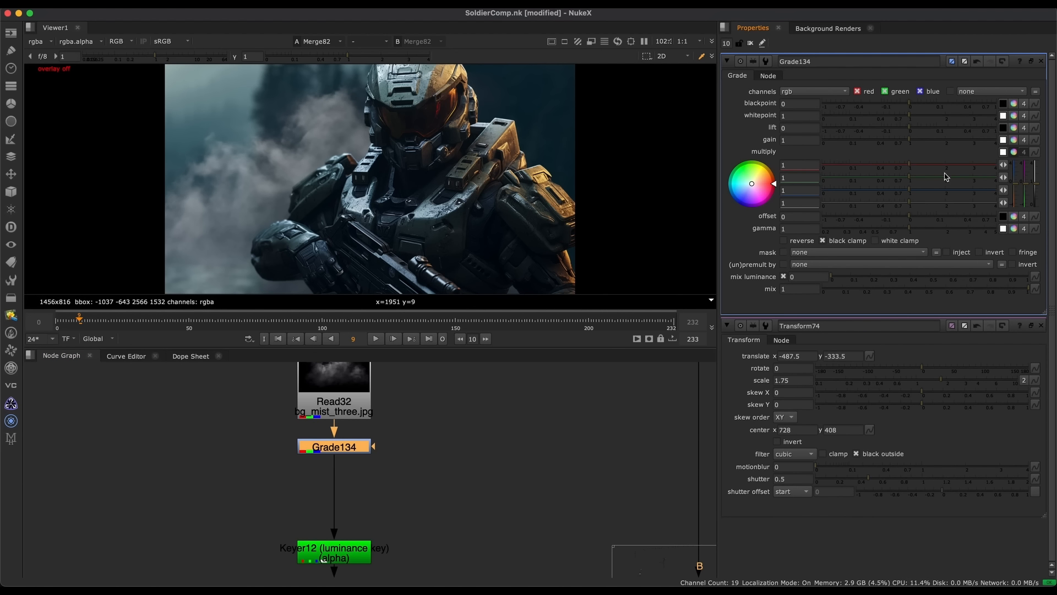
pyautogui.moveTo(744, 194); pyautogui.dragTo(738, 198)
# Compare the mist behind the soldier with the Grade disabled and enabled, both close up and at 100%
pyautogui.press('d')
pyautogui.press('d')
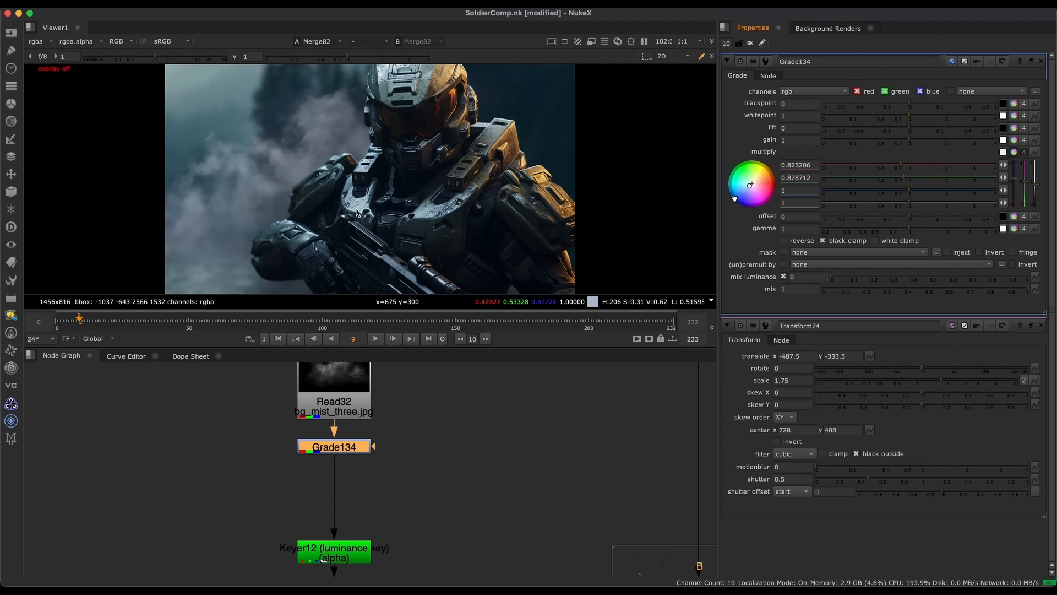
pyautogui.moveTo(360, 193); pyautogui.dragTo(392, 204, button='middle')
pyautogui.press('d')
pyautogui.scroll(6, 393, 204)
pyautogui.moveTo(390, 248); pyautogui.dragTo(407, 209, button='middle')
pyautogui.press('d')
pyautogui.scroll(-3, 406, 213)
pyautogui.press('d')
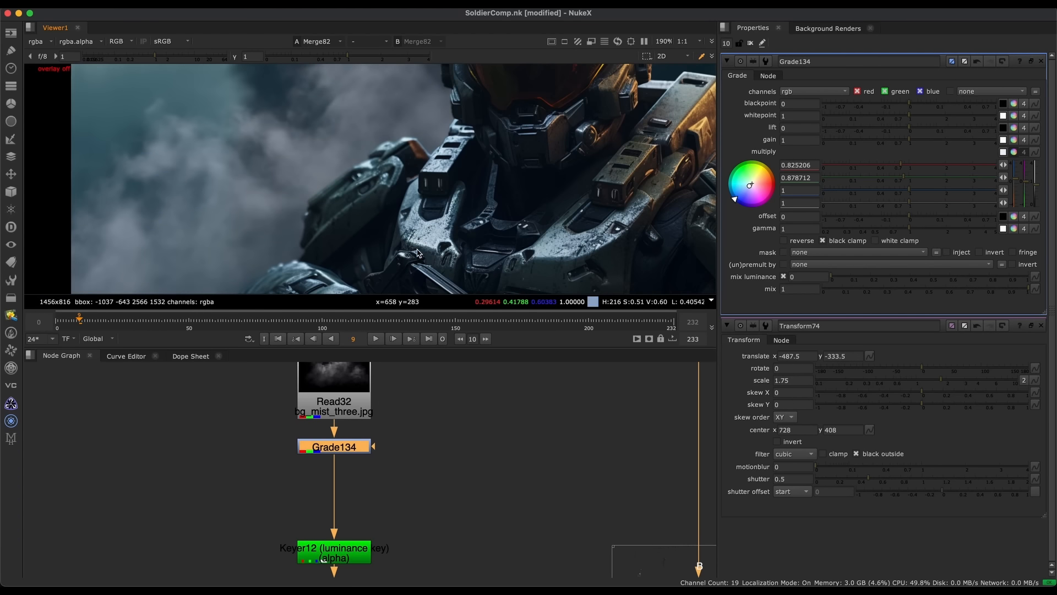
pyautogui.press('d')
pyautogui.moveTo(329, 185); pyautogui.dragTo(394, 210, button='middle')
pyautogui.press('d')
pyautogui.scroll(-3, 394, 210)
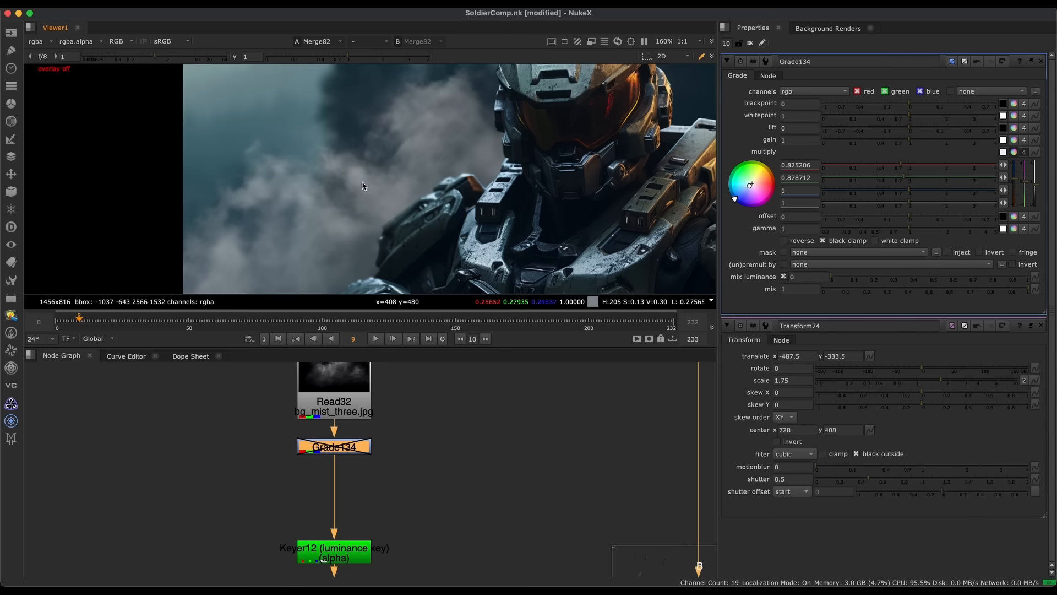
pyautogui.press('d')
pyautogui.hotkey('ctrl', '1')
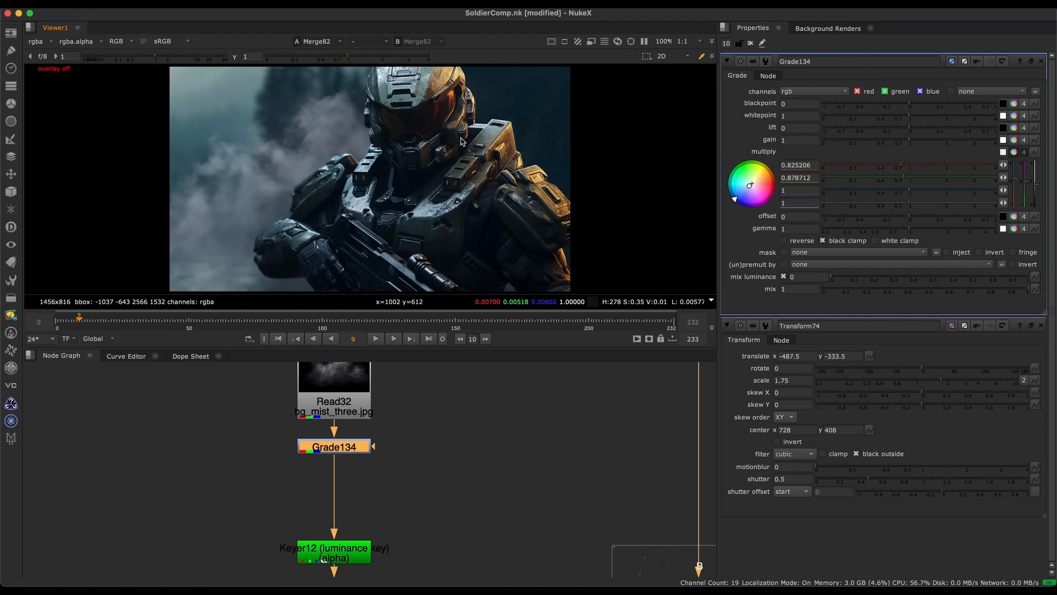
# Insert a copy of the background's Defocus node between the mist's Transform and the Merge
pyautogui.scroll(-2, 405, 473)
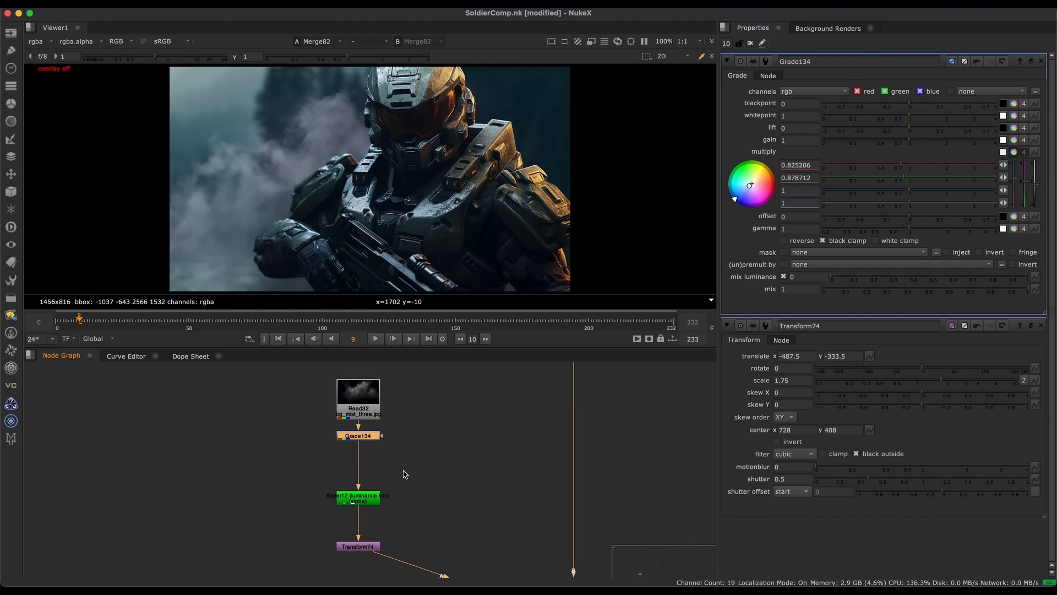
pyautogui.scroll(3, 406, 475)
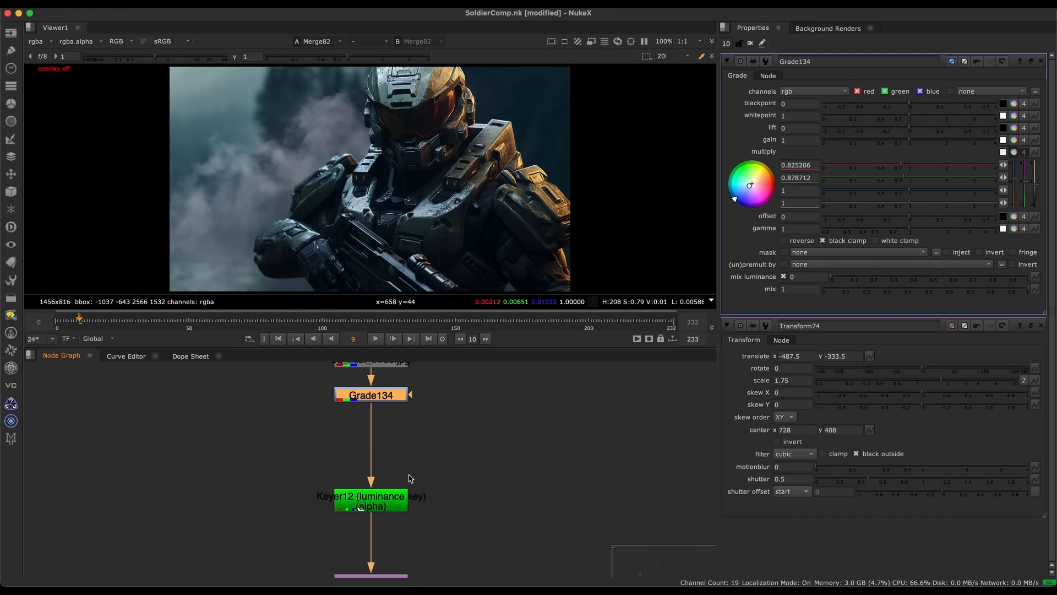
pyautogui.scroll(-2, 408, 478)
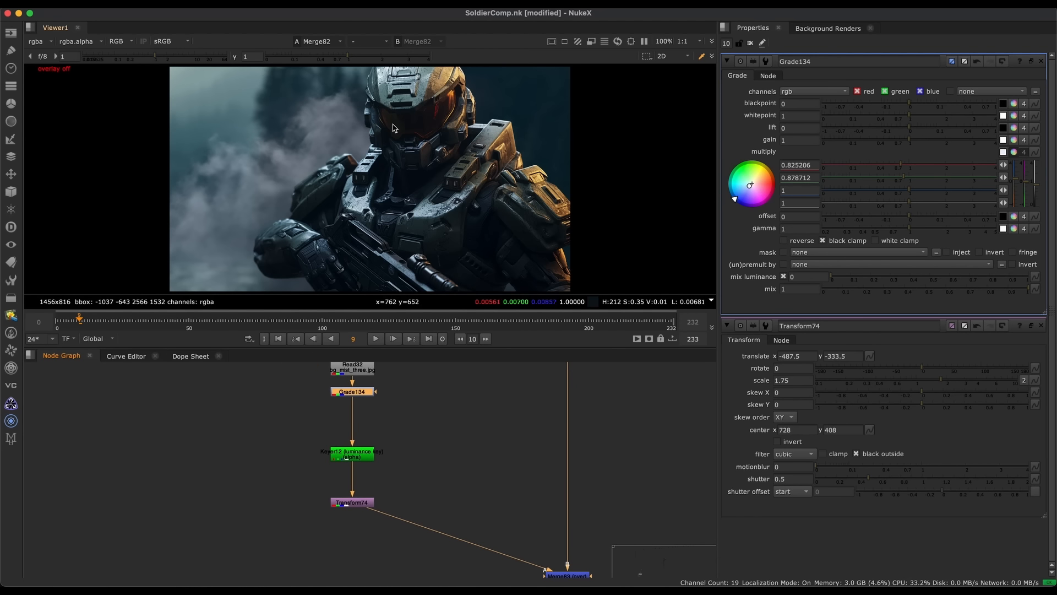
pyautogui.scroll(-10, 419, 499)
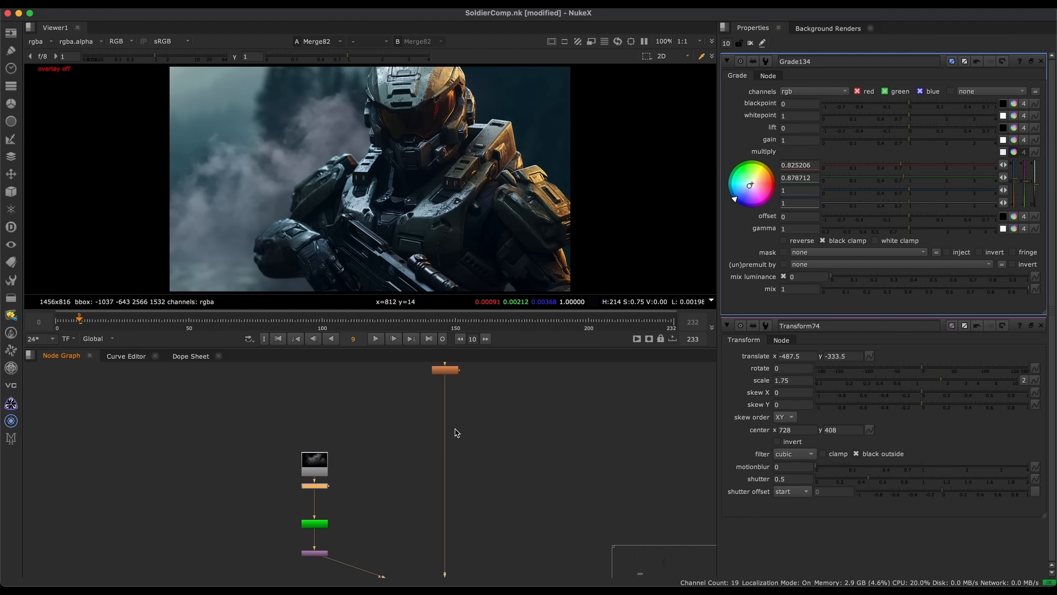
pyautogui.moveTo(438, 429); pyautogui.dragTo(443, 433)
pyautogui.scroll(-3, 439, 424)
pyautogui.moveTo(390, 573); pyautogui.dragTo(387, 453, button='middle')
pyautogui.scroll(4, 380, 495)
pyautogui.press('super+v')
pyautogui.moveTo(390, 491); pyautogui.dragTo(375, 506)
pyautogui.doubleClick(375, 506)
# Set the mist's new Defocus to 11.6 and tidy the node's position in the branch
pyautogui.scroll(-3, 374, 462)
pyautogui.scroll(3, 341, 427)
pyautogui.moveTo(356, 436); pyautogui.dragTo(354, 436)
pyautogui.moveTo(890, 105); pyautogui.dragTo(886, 104)
pyautogui.moveTo(360, 446); pyautogui.dragTo(365, 505, button='middle')
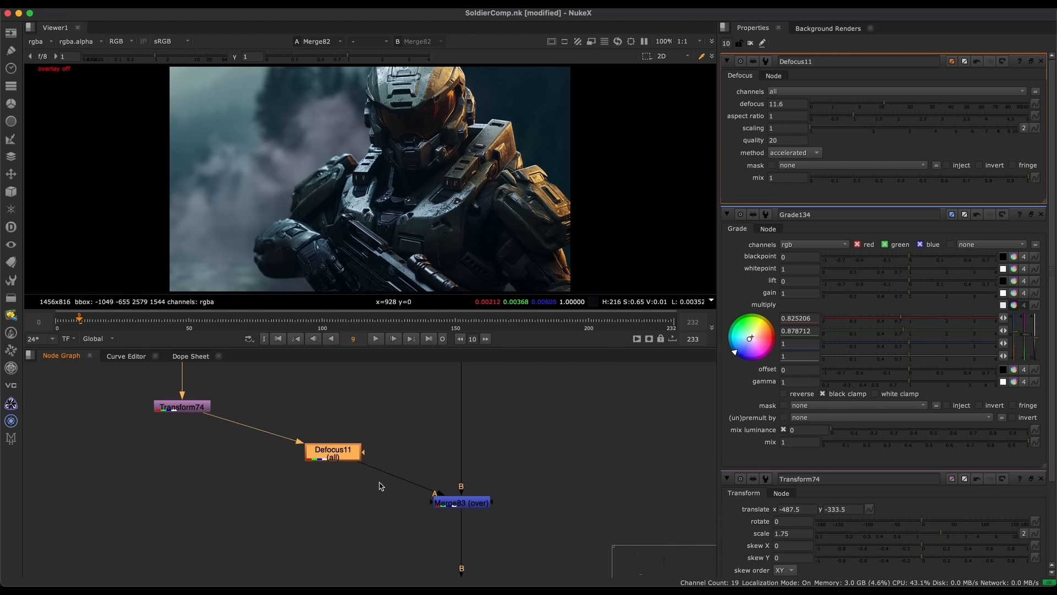
# Try replacing the background and mist Defocus nodes with one shared Defocus below the mist Merge, and undo the replacement
pyautogui.press('space')
pyautogui.keyDown('shift'); pyautogui.moveTo(494, 112); pyautogui.dragTo(367, 216); pyautogui.keyUp('shift')
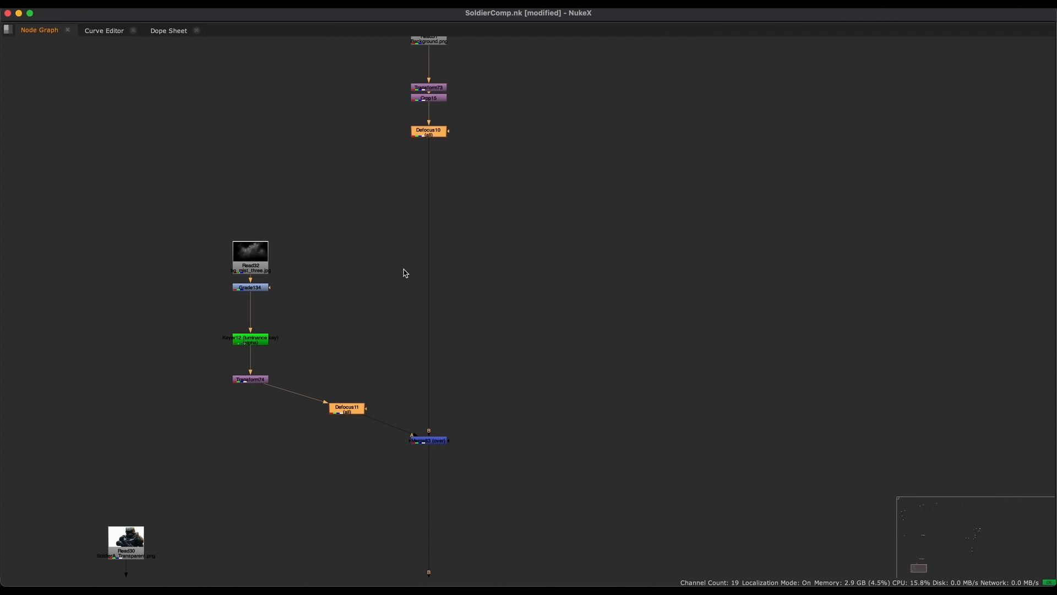
pyautogui.moveTo(418, 262); pyautogui.dragTo(427, 302, button='middle')
pyautogui.press('Delete')
pyautogui.click(494, 498)
pyautogui.press('super+v')
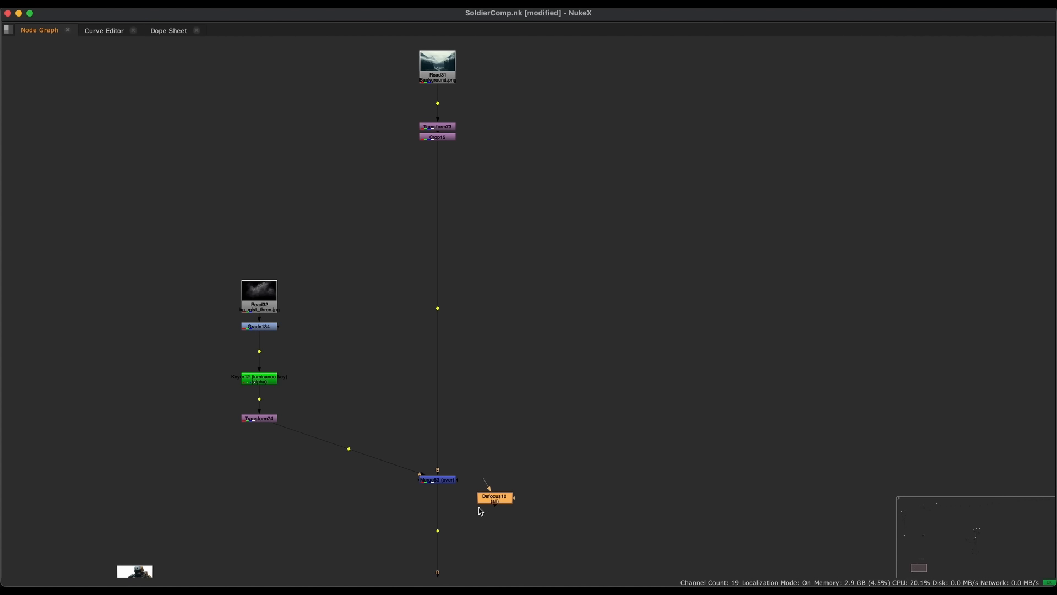
pyautogui.moveTo(500, 532); pyautogui.dragTo(494, 415, button='middle')
pyautogui.moveTo(493, 387); pyautogui.dragTo(434, 431)
pyautogui.scroll(-2, 439, 401)
pyautogui.press('super+z')
pyautogui.press('super+z')
pyautogui.press('super+z')
# Open the settings of the Merge that puts the mist over the background and close the Grade and Transform properties
pyautogui.moveTo(376, 351); pyautogui.dragTo(429, 476, button='middle')
pyautogui.press('space')
pyautogui.scroll(2, 432, 458)
pyautogui.moveTo(409, 475); pyautogui.dragTo(399, 482)
pyautogui.scroll(2, 324, 455)
pyautogui.moveTo(324, 418); pyautogui.dragTo(398, 507, button='middle')
pyautogui.scroll(1, 406, 456)
pyautogui.moveTo(406, 437)
pyautogui.mouseDown(button='middle')
pyautogui.moveTo(412, 428)
pyautogui.moveTo(415, 448)
pyautogui.mouseUp(button='middle')
pyautogui.scroll(1, 412, 428)
pyautogui.click(380, 458)
pyautogui.moveTo(440, 512); pyautogui.dragTo(392, 474, button='middle')
pyautogui.moveTo(381, 427); pyautogui.dragTo(354, 359, button='middle')
pyautogui.scroll(-2, 374, 458)
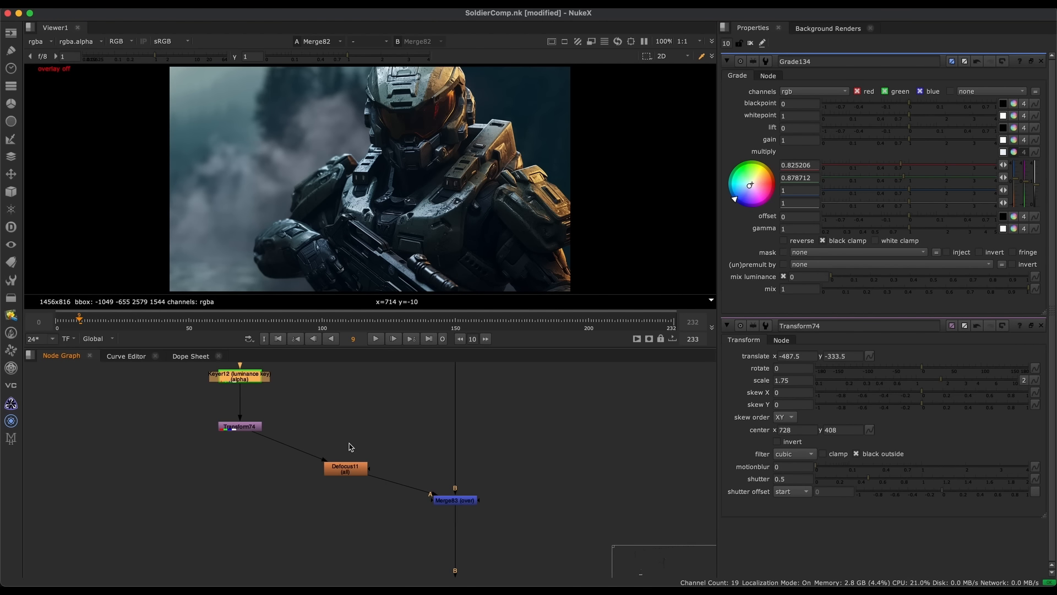
pyautogui.moveTo(319, 425); pyautogui.dragTo(368, 443, button='middle')
pyautogui.doubleClick(472, 500)
pyautogui.moveTo(397, 491); pyautogui.dragTo(353, 463, button='middle')
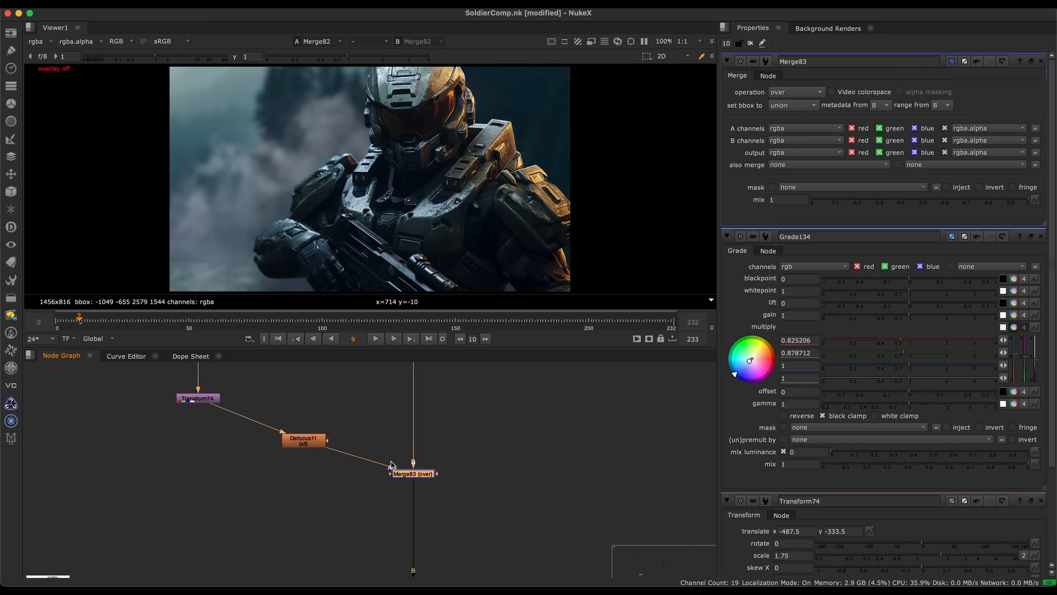
pyautogui.click(1040, 237)
pyautogui.click(1041, 236)
pyautogui.click(429, 481)
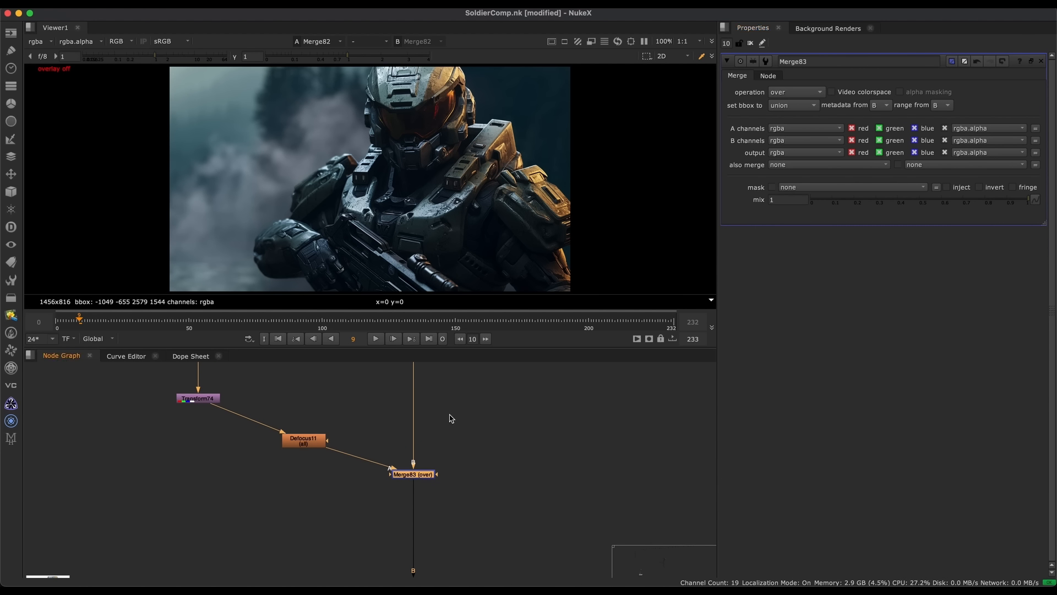
# Lower the mist Merge's mix to about 0.4 to soften the mist behind the soldier
pyautogui.moveTo(1023, 205); pyautogui.dragTo(890, 207)
pyautogui.moveTo(259, 447); pyautogui.dragTo(303, 565, button='middle')
pyautogui.moveTo(386, 427); pyautogui.dragTo(304, 380, button='middle')
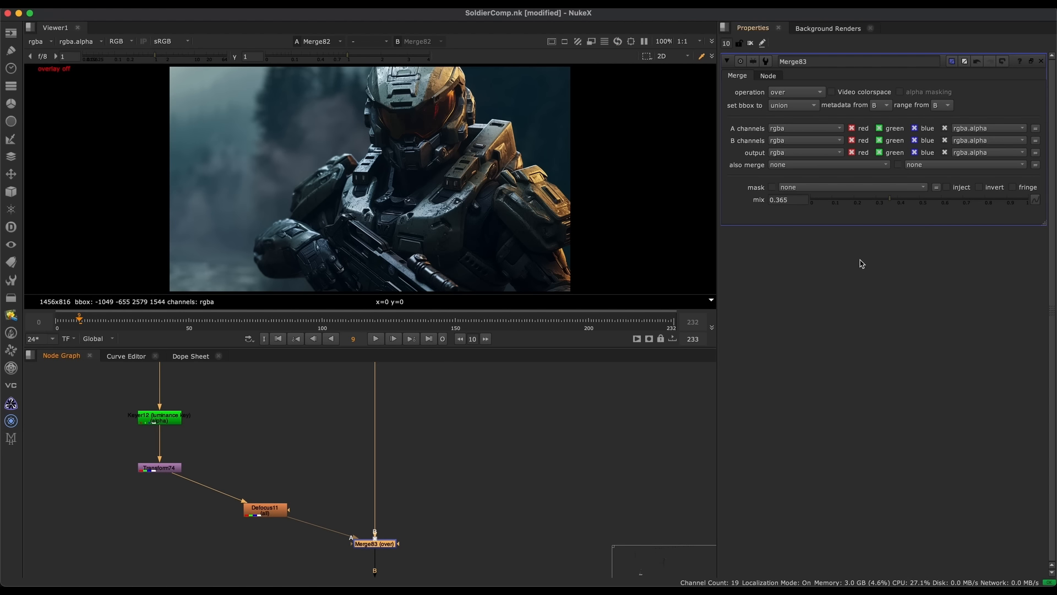
pyautogui.moveTo(897, 208); pyautogui.dragTo(890, 204)
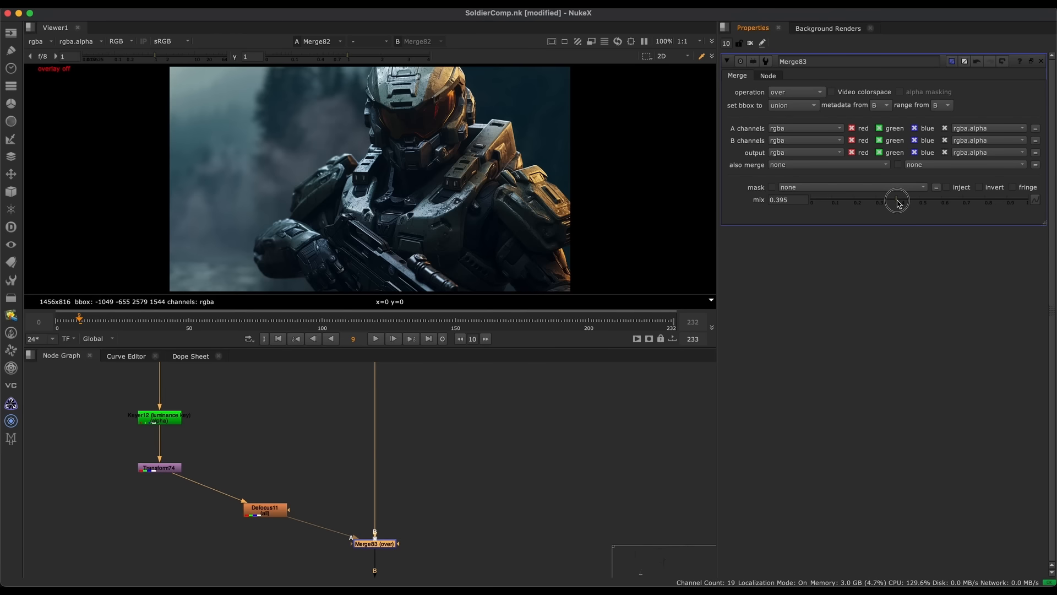
pyautogui.moveTo(411, 456); pyautogui.dragTo(420, 419, button='middle')
pyautogui.scroll(-4, 420, 418)
pyautogui.moveTo(437, 469); pyautogui.dragTo(446, 472, button='middle')
pyautogui.moveTo(370, 431); pyautogui.dragTo(343, 520, button='middle')
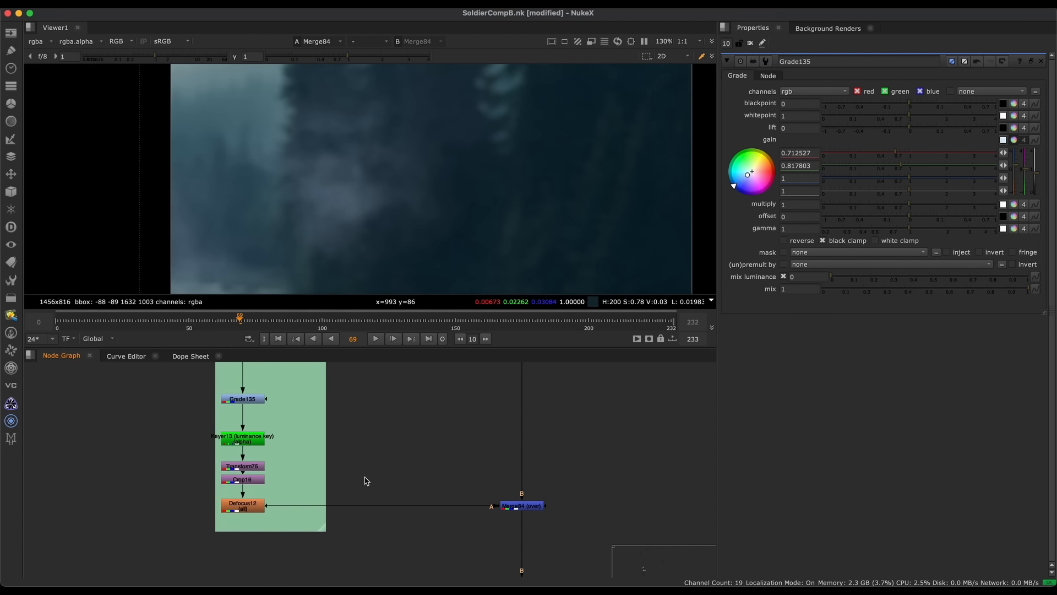
# Shift the mist Grade's gain toward teal in SoldierCompB, with red at about 0.584 and green at about 0.930
pyautogui.moveTo(423, 209); pyautogui.dragTo(340, 203, button='middle')
pyautogui.scroll(-4, 306, 173)
pyautogui.scroll(3, 293, 179)
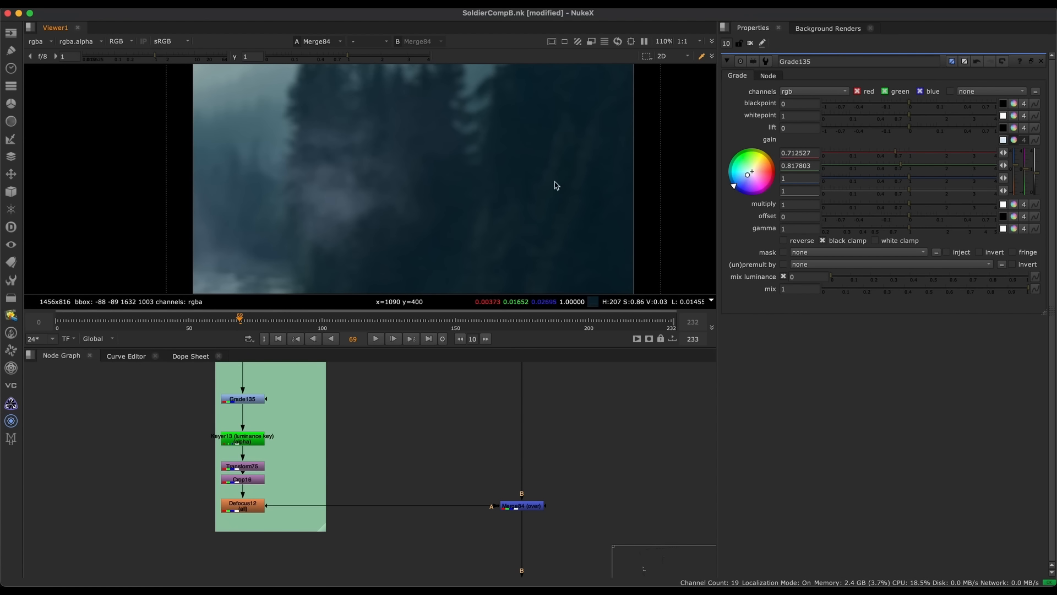
pyautogui.moveTo(281, 101); pyautogui.dragTo(301, 129, button='middle')
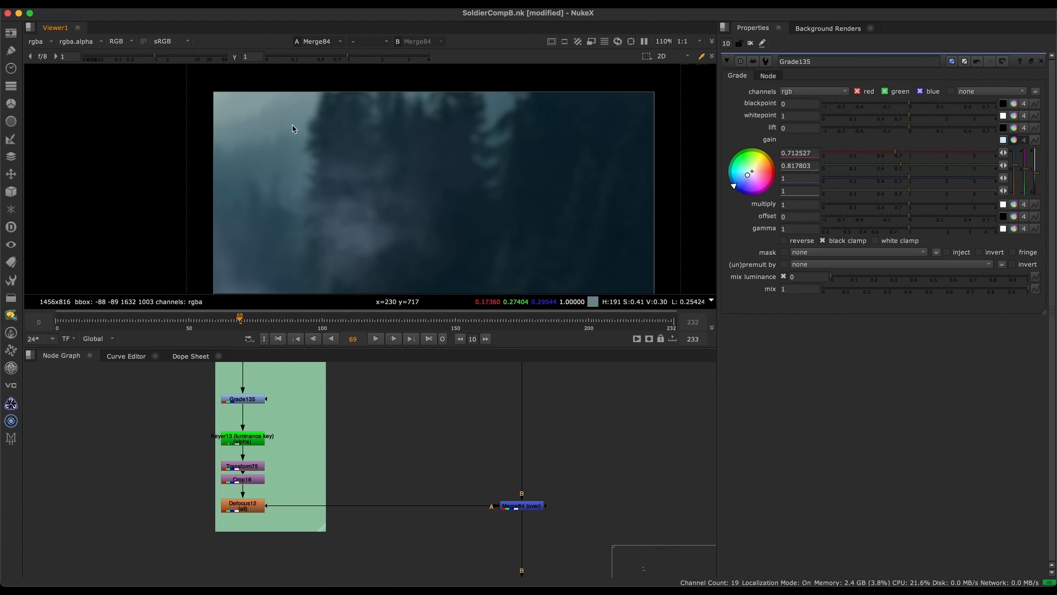
pyautogui.moveTo(452, 275); pyautogui.dragTo(450, 224, button='middle')
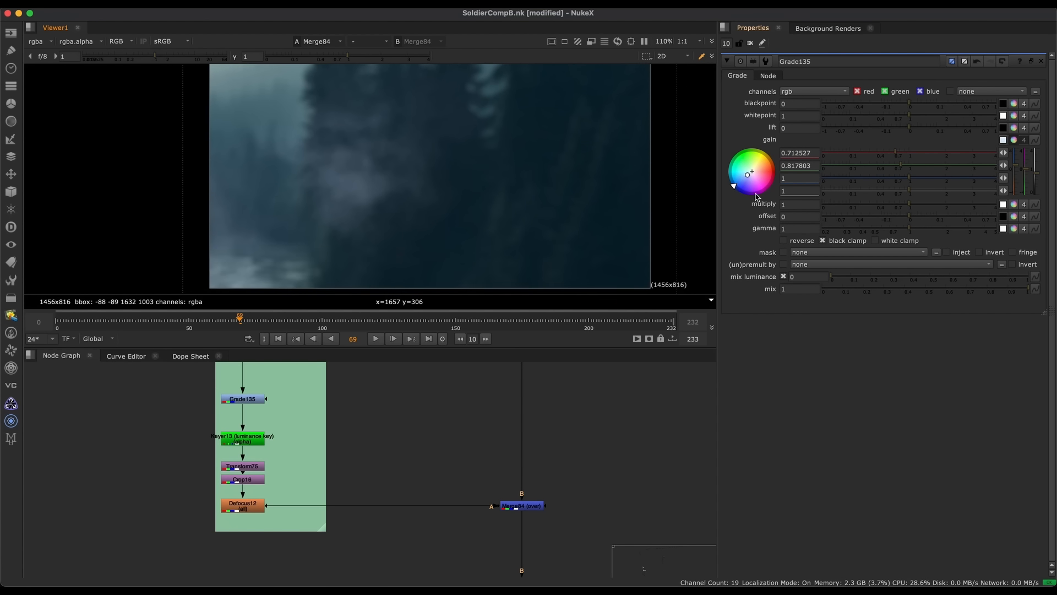
pyautogui.moveTo(749, 177)
pyautogui.mouseDown()
pyautogui.moveTo(732, 176)
pyautogui.moveTo(741, 175)
pyautogui.mouseUp()
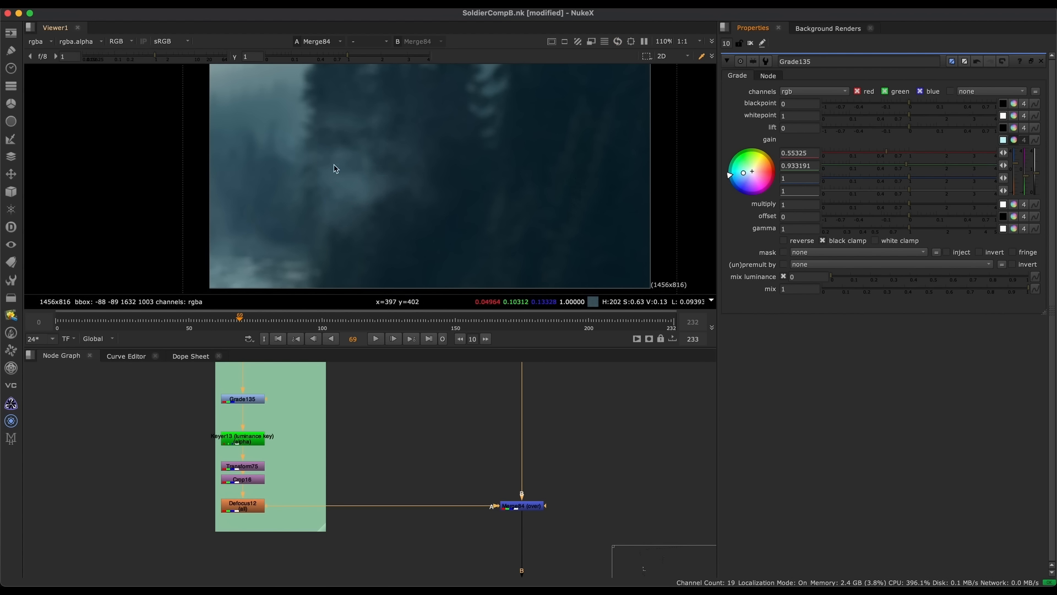
pyautogui.moveTo(380, 178); pyautogui.dragTo(401, 207, button='middle')
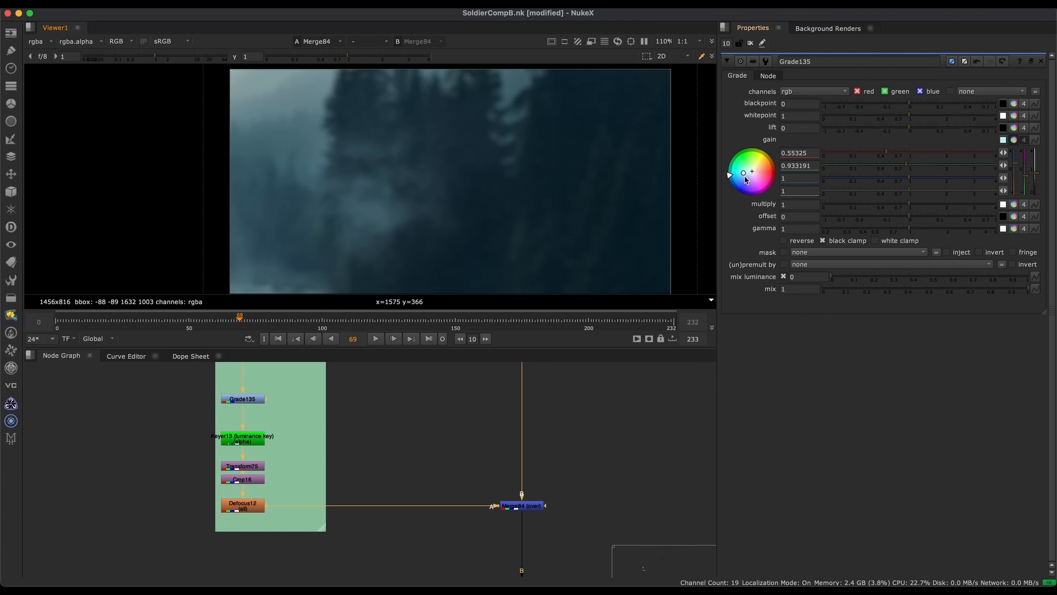
pyautogui.moveTo(745, 176); pyautogui.dragTo(748, 176)
pyautogui.scroll(-4, 335, 187)
pyautogui.scroll(3, 332, 208)
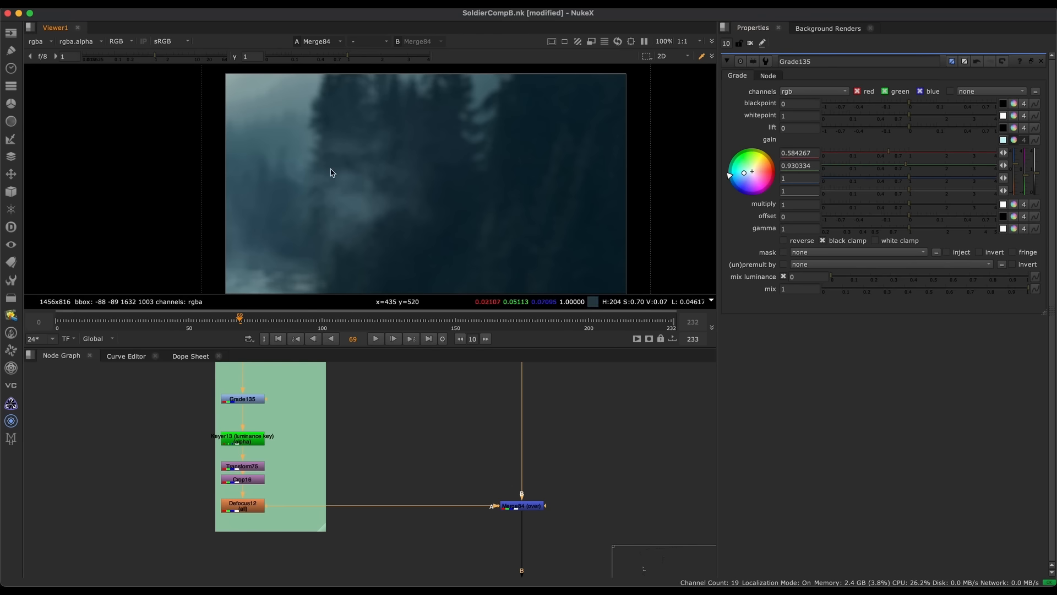
pyautogui.scroll(2, 325, 146)
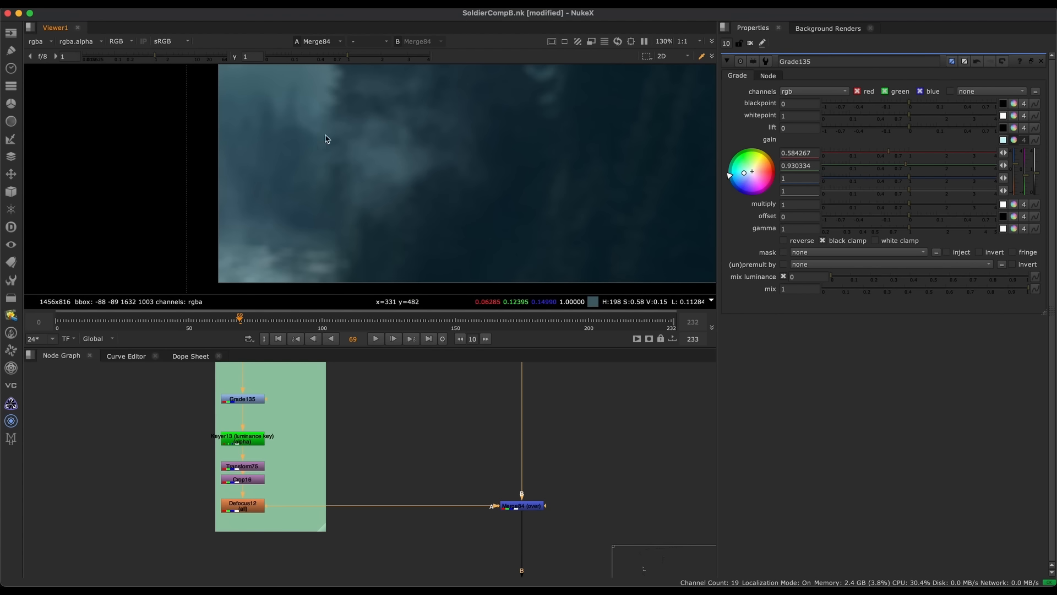
pyautogui.moveTo(485, 185); pyautogui.dragTo(375, 239, button='middle')
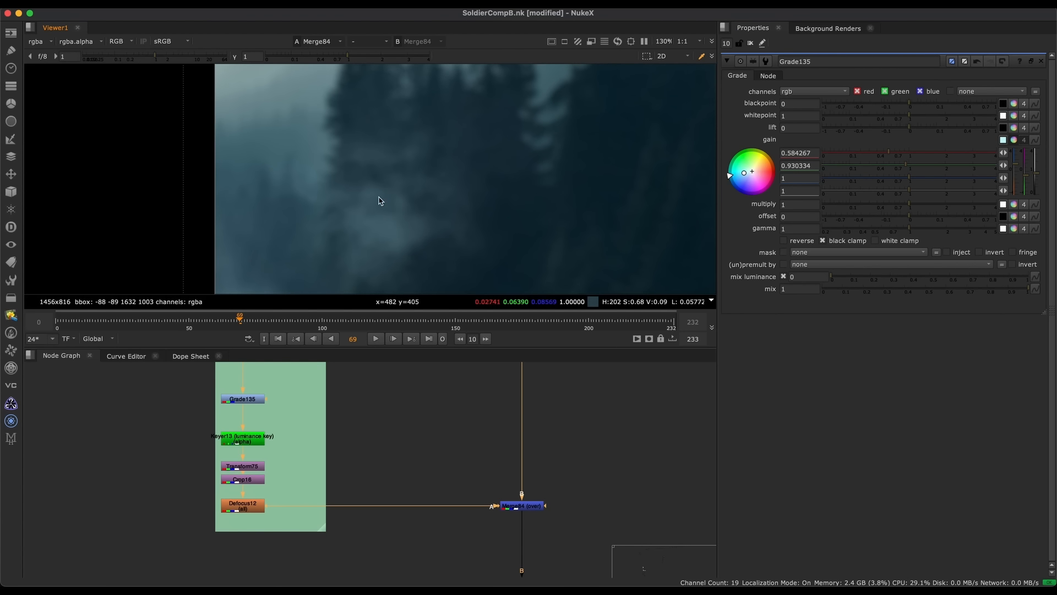
pyautogui.moveTo(379, 201)
pyautogui.mouseDown(button='middle')
pyautogui.moveTo(370, 180)
pyautogui.moveTo(369, 203)
pyautogui.mouseUp(button='middle')
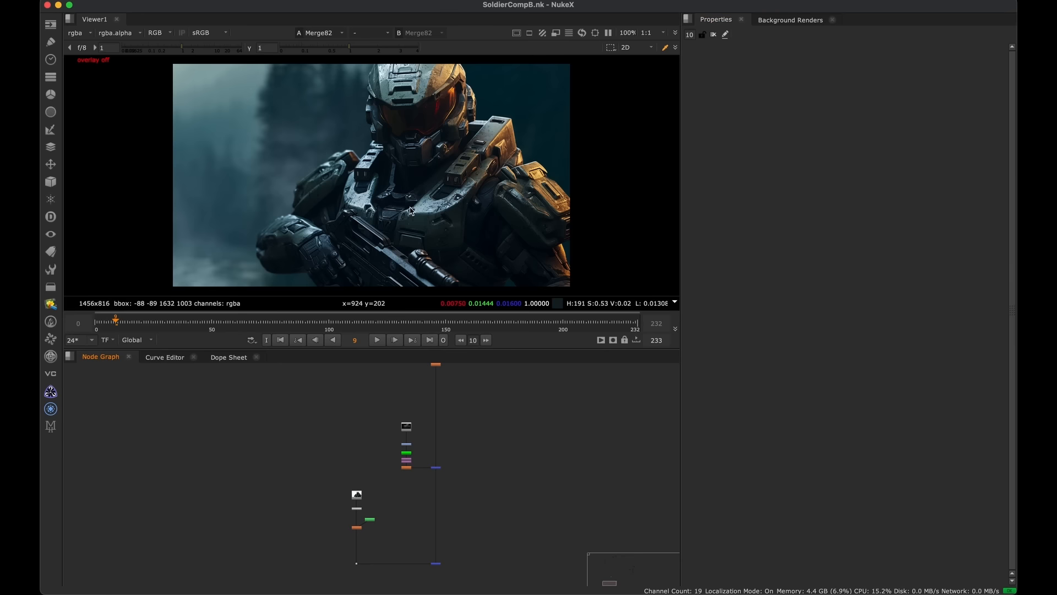
# Examine how the soldier's armor and helmet match the brightness and haze of the background, close up and at full frame
pyautogui.moveTo(428, 427); pyautogui.dragTo(434, 461, button='middle')
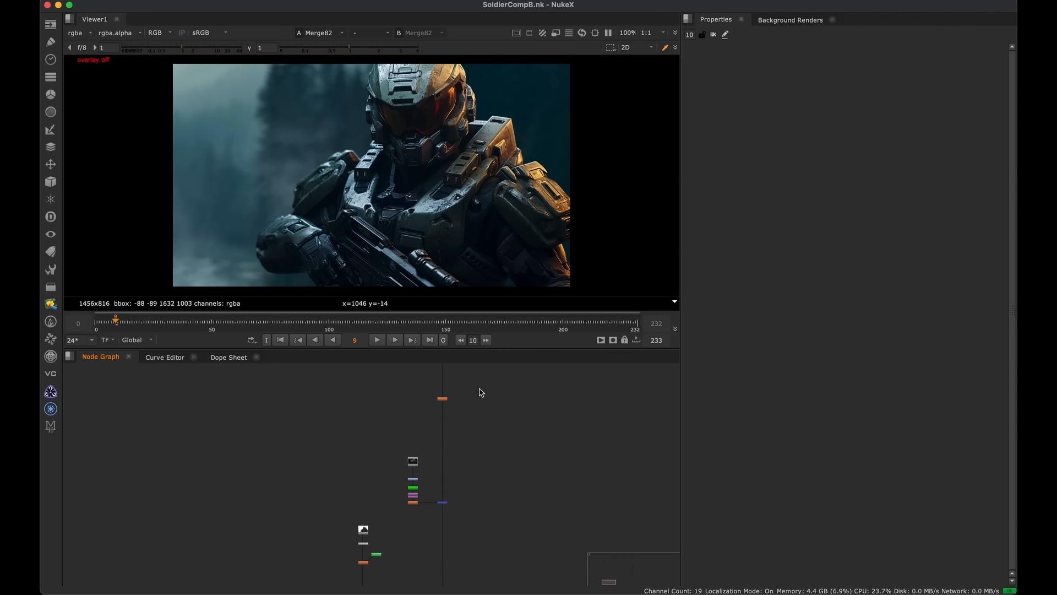
pyautogui.scroll(5, 356, 205)
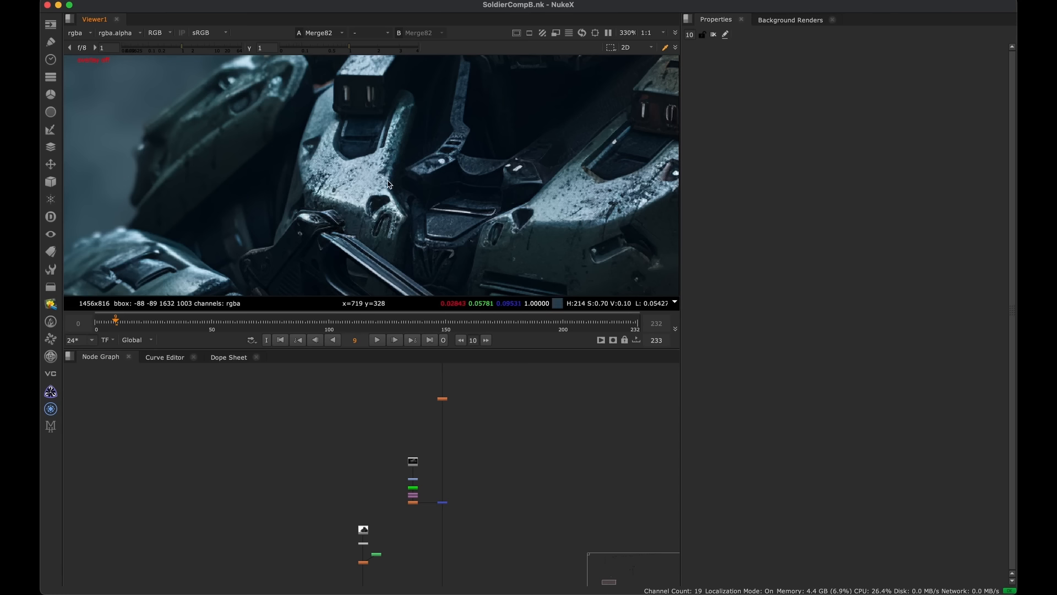
pyautogui.scroll(-8, 377, 183)
pyautogui.scroll(6, 240, 130)
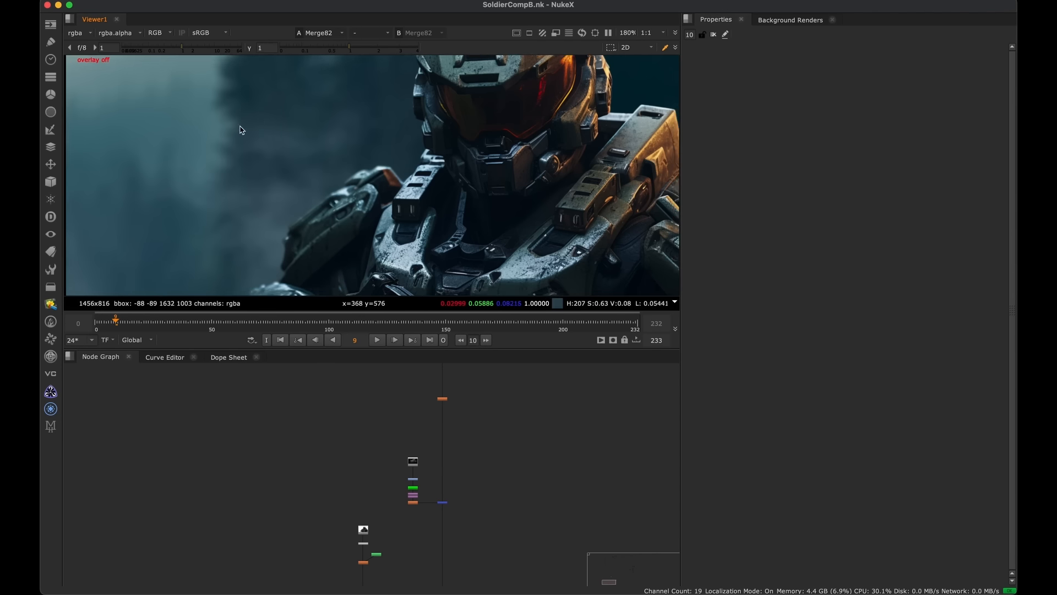
pyautogui.moveTo(241, 130); pyautogui.dragTo(257, 191, button='middle')
pyautogui.moveTo(151, 76); pyautogui.dragTo(187, 102, button='middle')
pyautogui.moveTo(385, 170); pyautogui.dragTo(385, 126, button='middle')
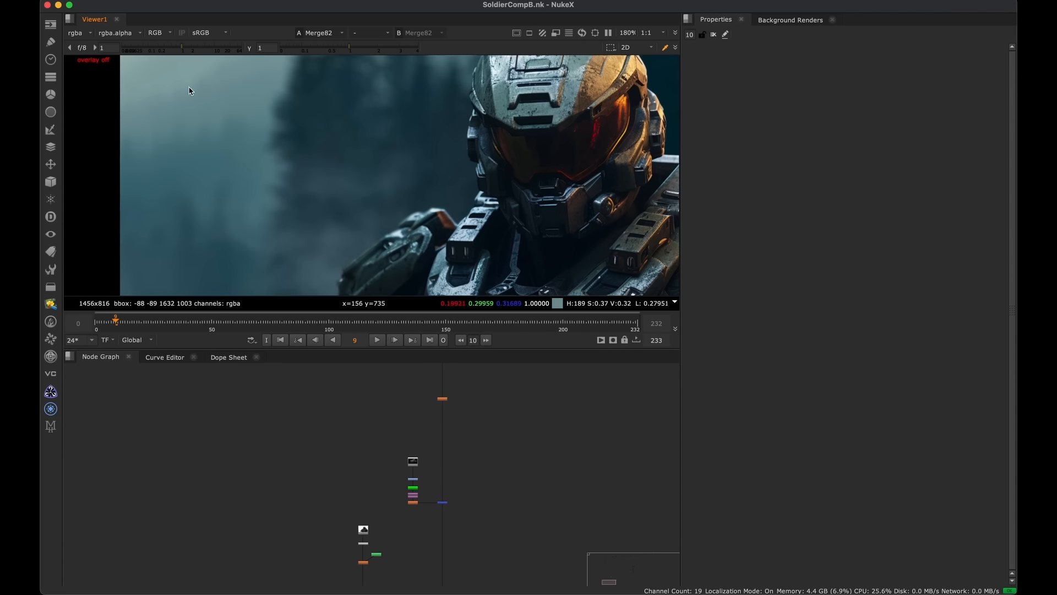
pyautogui.moveTo(177, 95); pyautogui.dragTo(185, 121, button='middle')
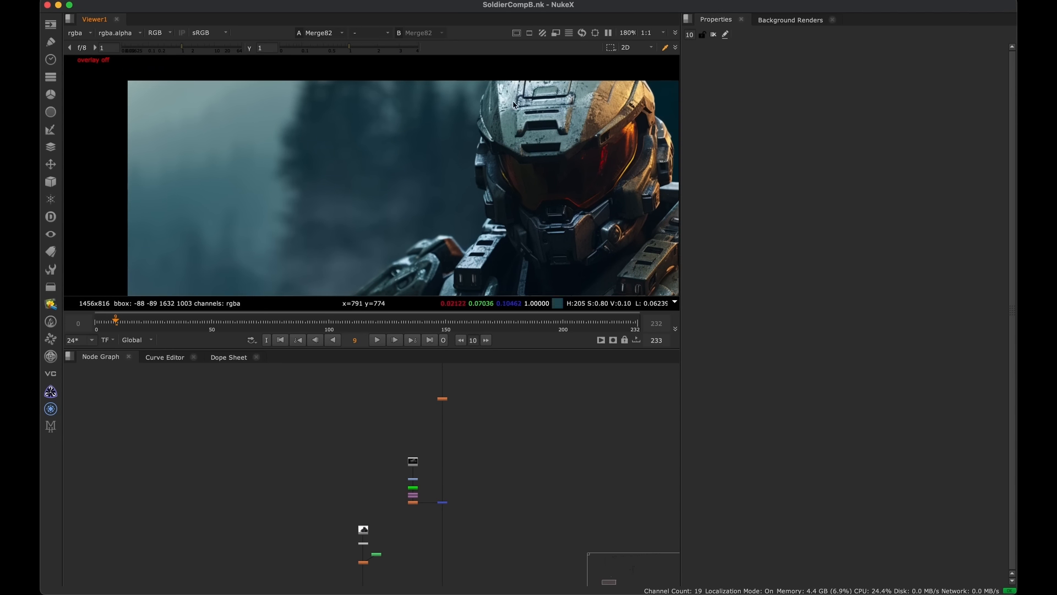
pyautogui.press('f')
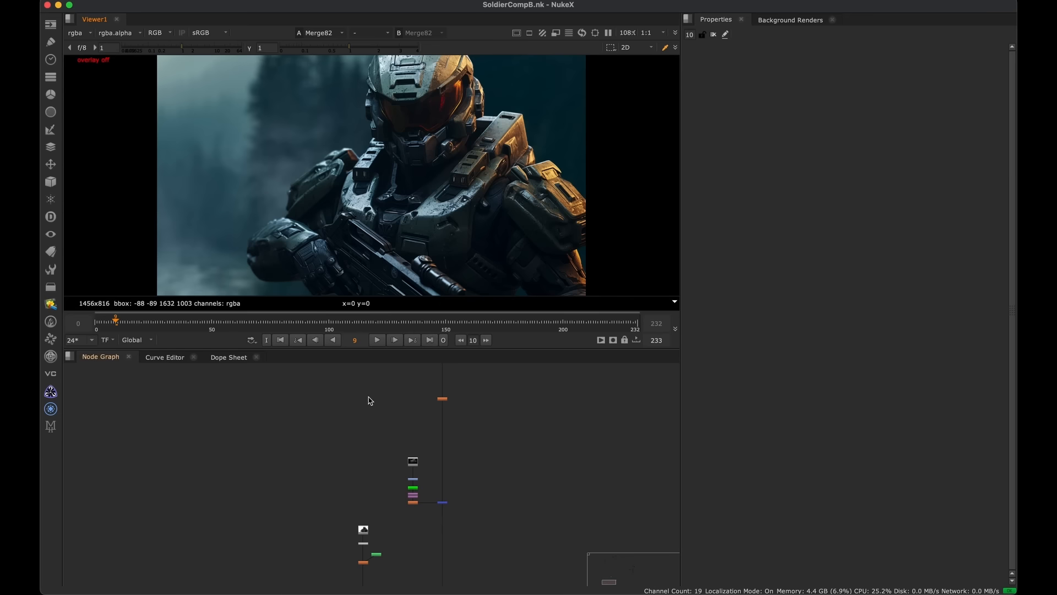
# Add a Grade node directly after the background's Defocus and space it slightly below
pyautogui.moveTo(427, 542); pyautogui.dragTo(413, 563, button='middle')
pyautogui.moveTo(440, 405); pyautogui.dragTo(420, 505, button='middle')
pyautogui.scroll(5, 419, 504)
pyautogui.moveTo(406, 578)
pyautogui.mouseDown(button='middle')
pyautogui.moveTo(440, 361)
pyautogui.moveTo(410, 567)
pyautogui.mouseUp(button='middle')
pyautogui.scroll(4, 412, 467)
pyautogui.moveTo(430, 423); pyautogui.dragTo(418, 494, button='middle')
pyautogui.moveTo(417, 368); pyautogui.dragTo(406, 463, button='middle')
pyautogui.click(403, 448)
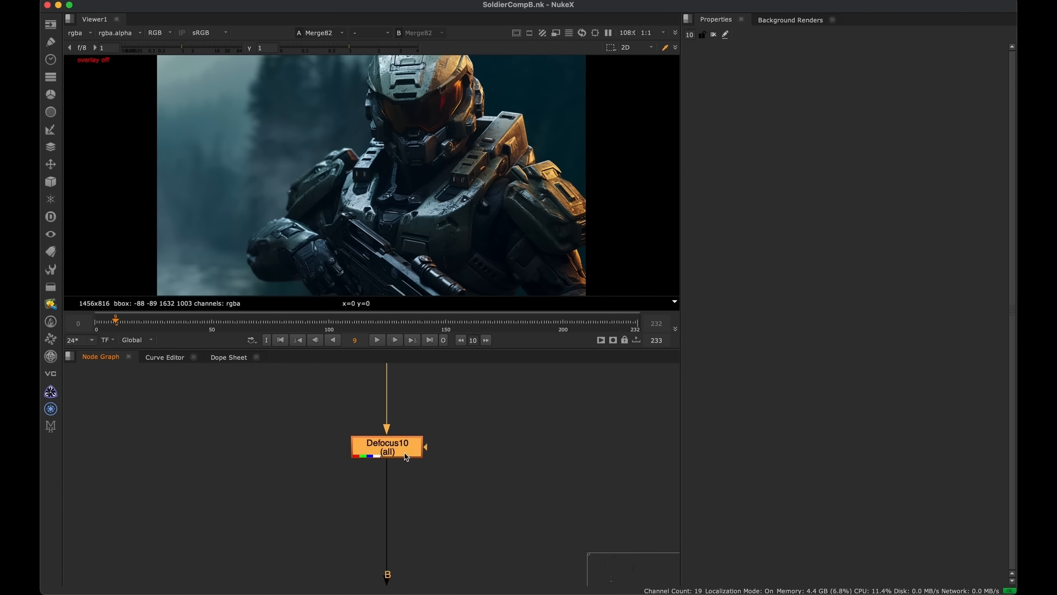
pyautogui.scroll(-3, 417, 477)
pyautogui.press('g')
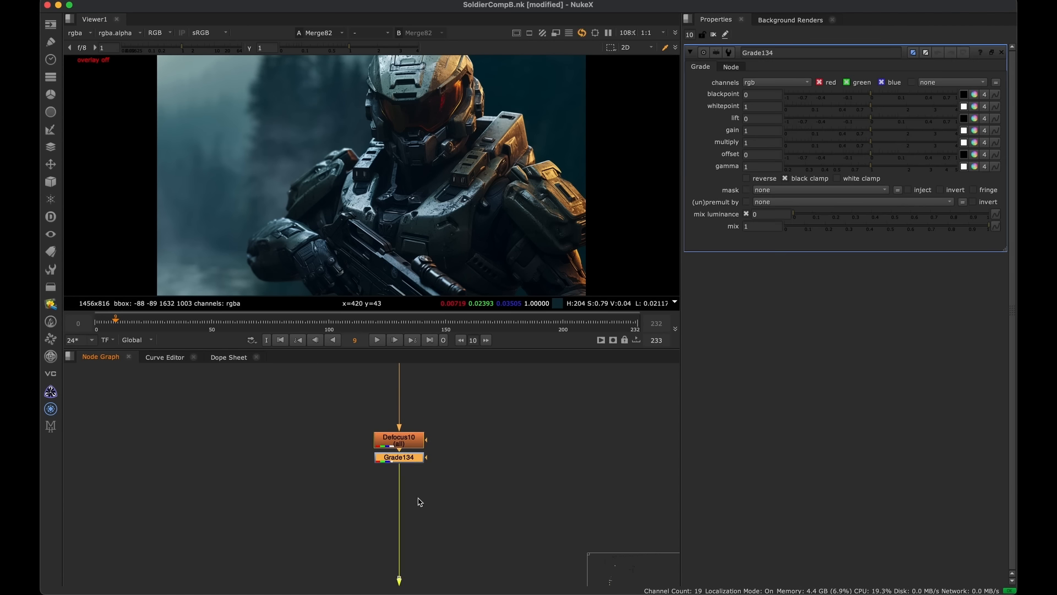
pyautogui.moveTo(402, 457); pyautogui.dragTo(402, 484)
pyautogui.scroll(2, 398, 493)
pyautogui.moveTo(409, 457); pyautogui.dragTo(417, 444, button='middle')
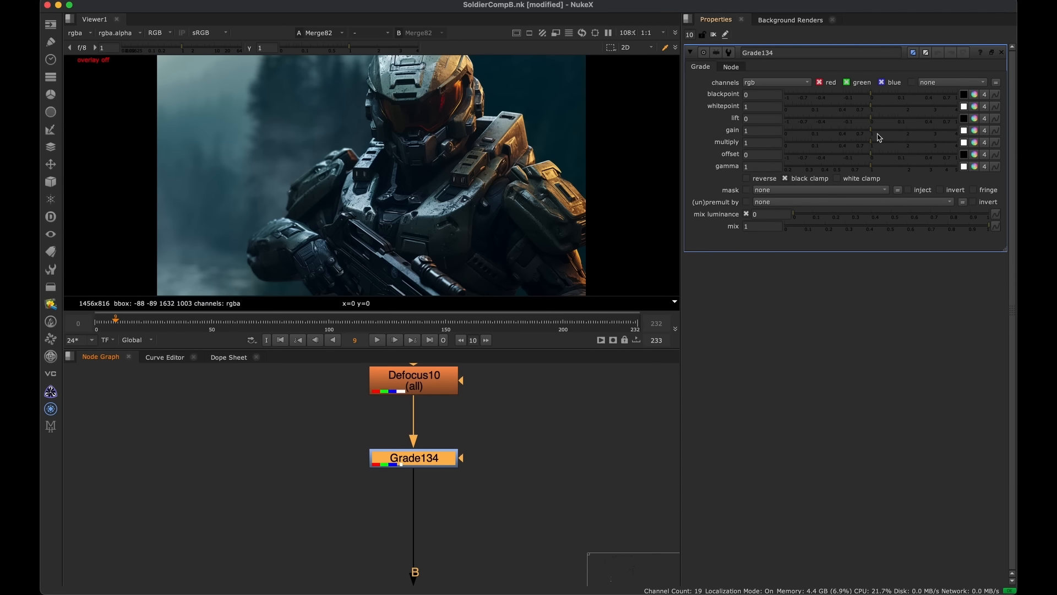
# Set the background Grade's gain to 1.4 and its gamma to 0.85
pyautogui.moveTo(882, 135); pyautogui.dragTo(888, 133)
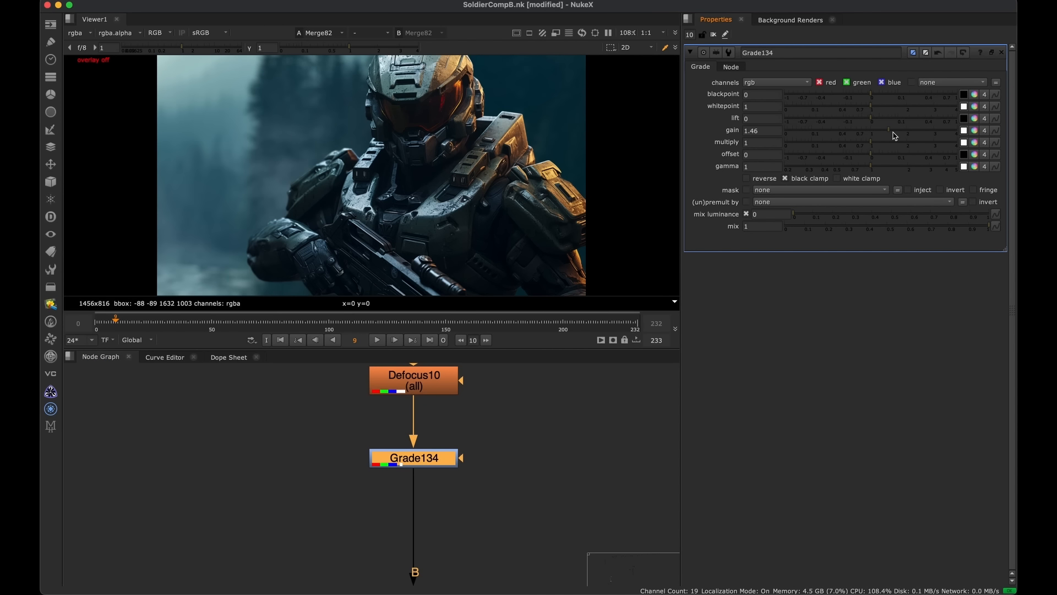
pyautogui.click(863, 169)
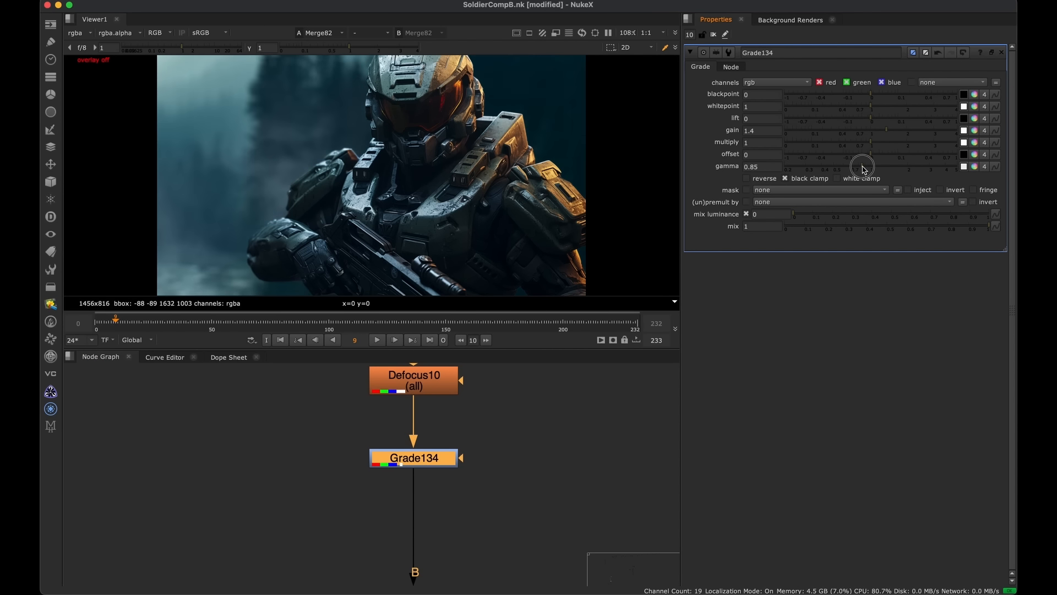
pyautogui.moveTo(863, 169); pyautogui.dragTo(862, 168)
# Compare the composite with the background Grade disabled and enabled, leaving it enabled
pyautogui.press('d')
pyautogui.press('d')
pyautogui.press('d')
pyautogui.press('d')
pyautogui.moveTo(416, 107); pyautogui.dragTo(423, 134, button='middle')
pyautogui.press('d')
pyautogui.press('d')
pyautogui.press('d')
pyautogui.press('d')
pyautogui.press('d')
pyautogui.press('d')
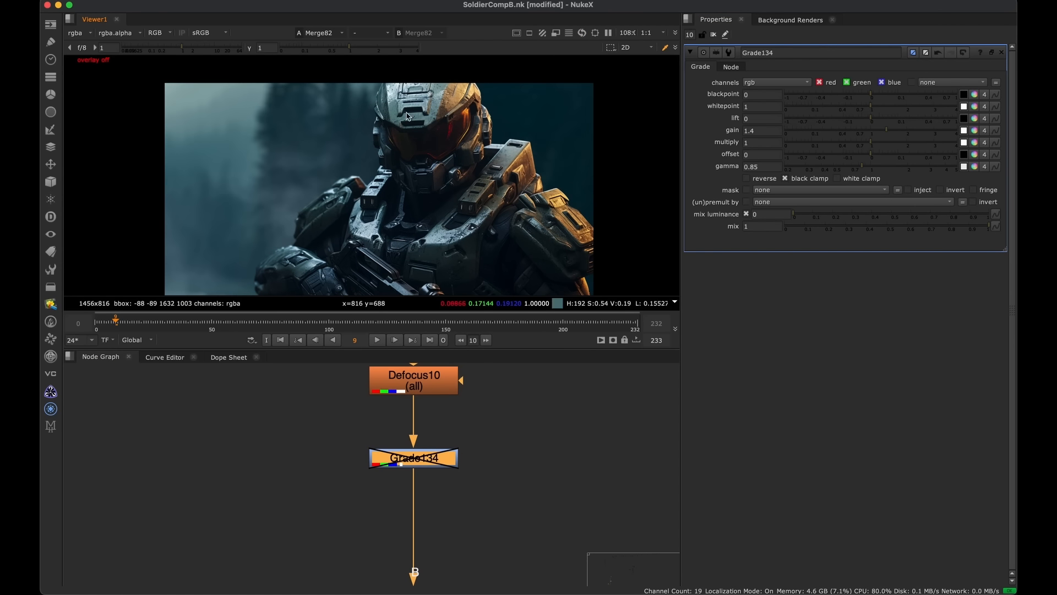
pyautogui.middleClick(444, 171)
pyautogui.scroll(1, 445, 174)
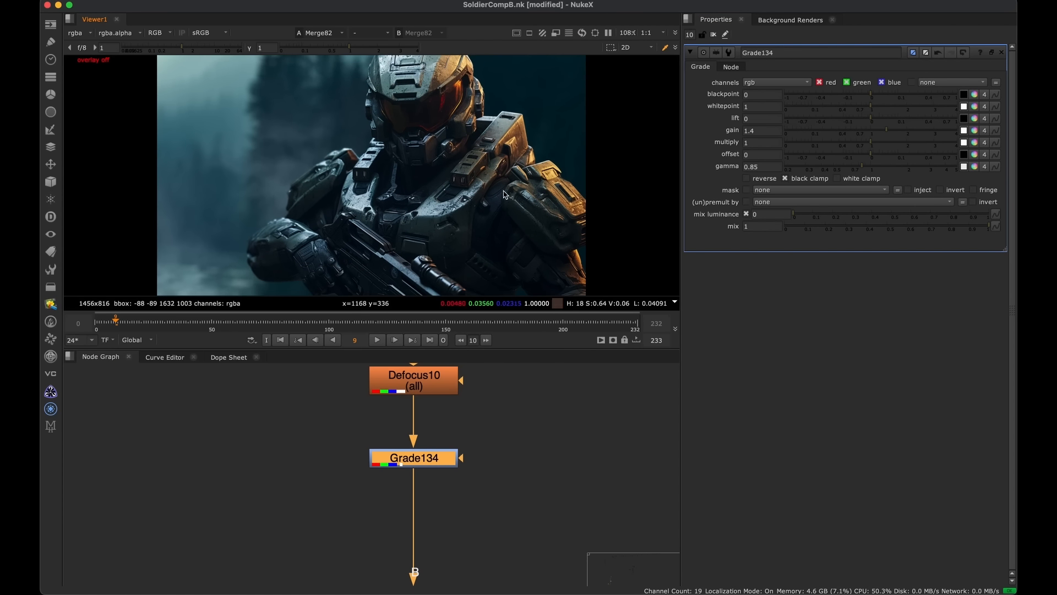
# Save the script and copy the BG_Firey_Detail.jpg Read node from the row of source images
pyautogui.scroll(-5, 408, 520)
pyautogui.press('super+s')
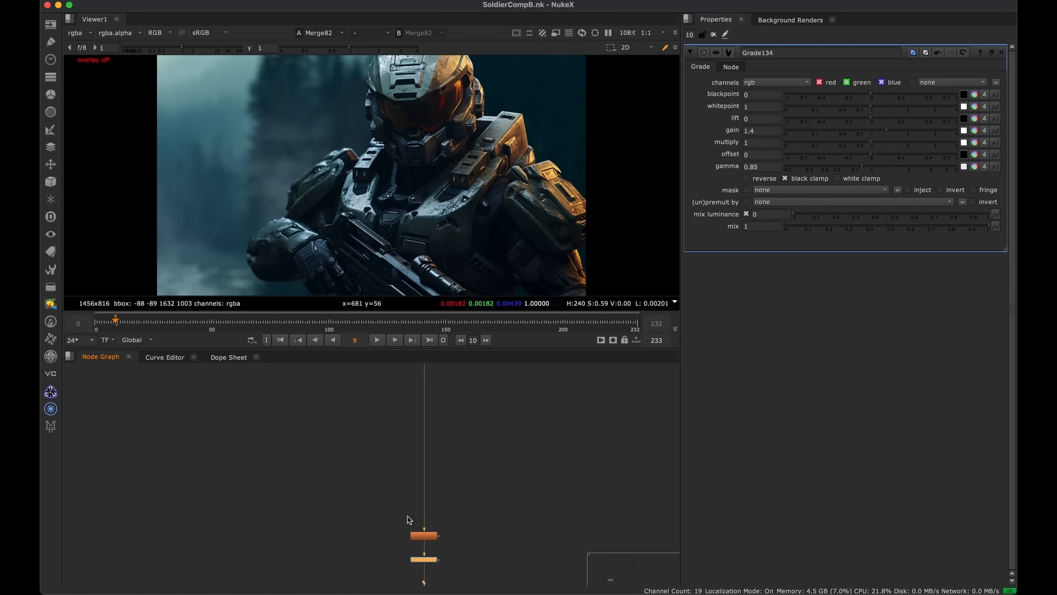
pyautogui.scroll(-4, 405, 438)
pyautogui.moveTo(419, 480); pyautogui.dragTo(384, 509, button='middle')
pyautogui.moveTo(463, 380); pyautogui.dragTo(415, 501, button='middle')
pyautogui.scroll(5, 432, 452)
pyautogui.click(407, 436)
pyautogui.moveTo(441, 446); pyautogui.dragTo(450, 427, button='middle')
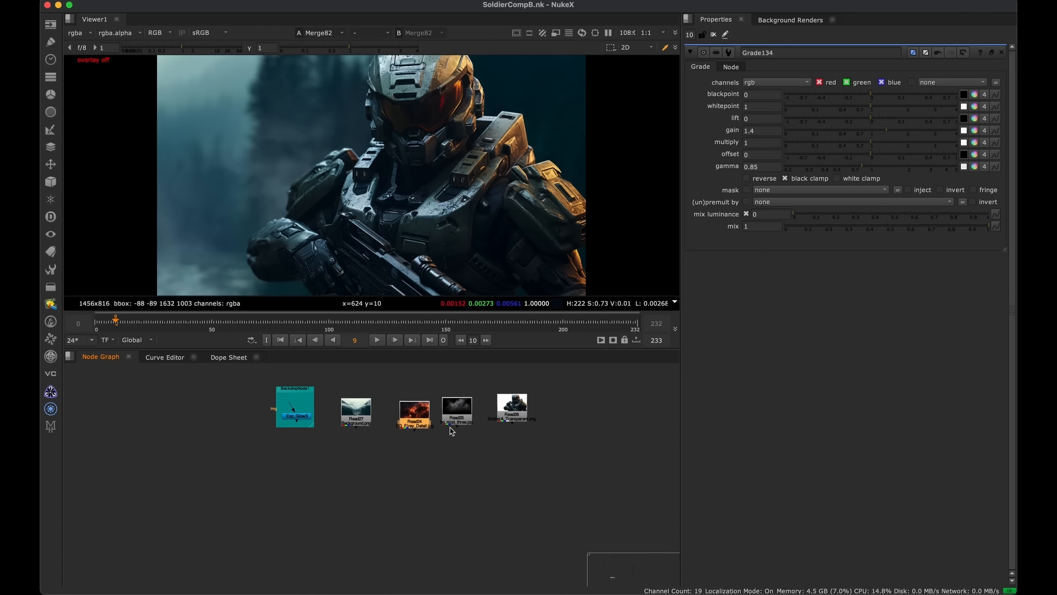
pyautogui.press('super+c')
# Paste the fire image's Read node beside the background branch, above its Defocus
pyautogui.scroll(-5, 450, 431)
pyautogui.moveTo(397, 542); pyautogui.dragTo(415, 457, button='middle')
pyautogui.scroll(3, 388, 436)
pyautogui.press('super+v')
pyautogui.scroll(2, 389, 415)
pyautogui.moveTo(375, 400); pyautogui.dragTo(398, 393)
pyautogui.scroll(1, 418, 386)
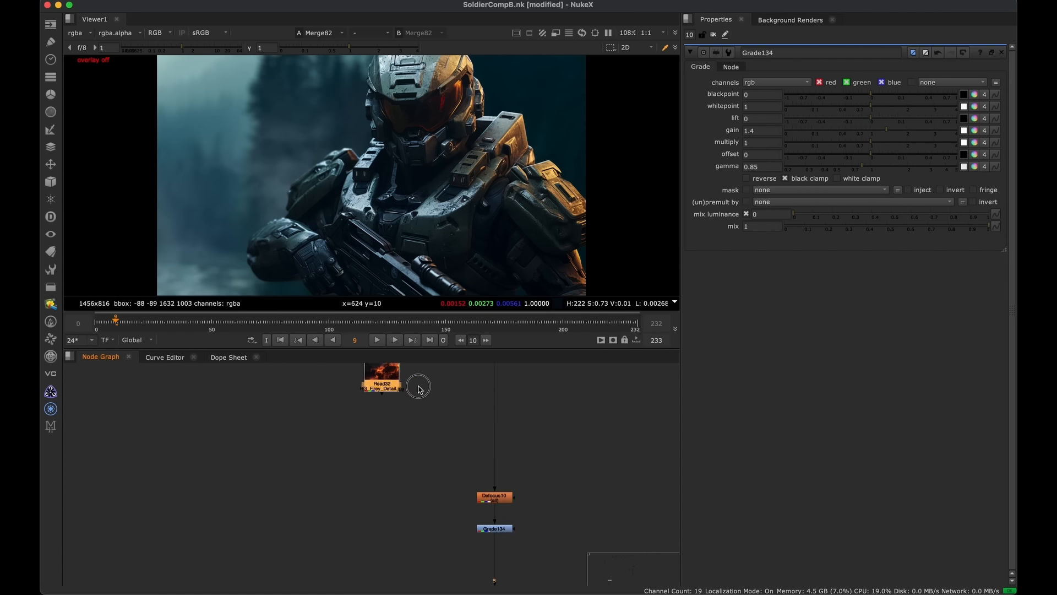
# Add a Merge on the background branch above the Defocus, with the fire image as A and the background as B
pyautogui.moveTo(418, 389); pyautogui.dragTo(413, 472, button='middle')
pyautogui.scroll(3, 416, 469)
pyautogui.press('m')
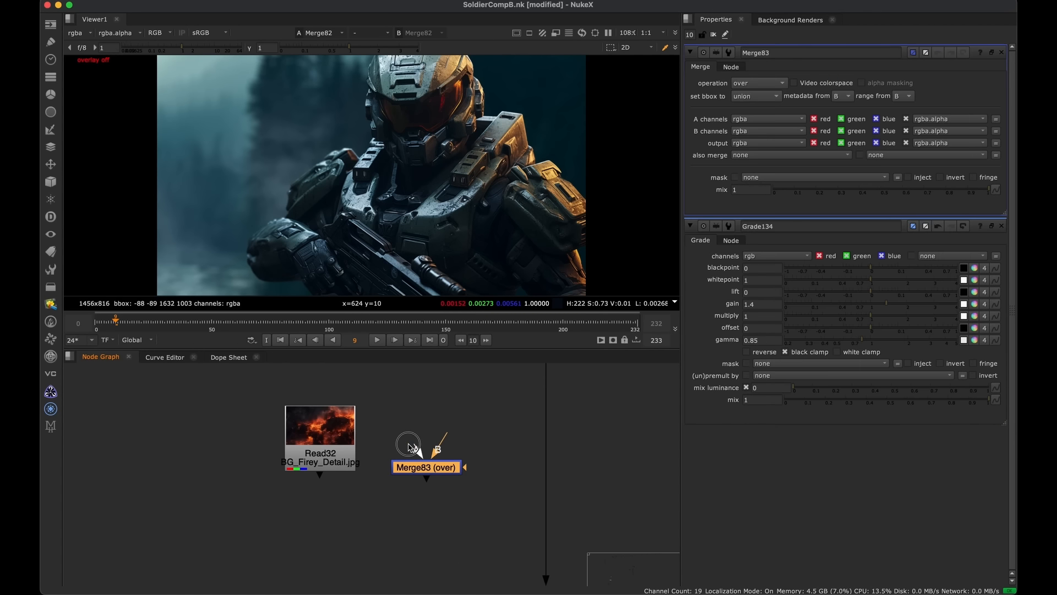
pyautogui.moveTo(428, 463); pyautogui.dragTo(545, 521)
pyautogui.moveTo(475, 519); pyautogui.dragTo(452, 465, button='middle')
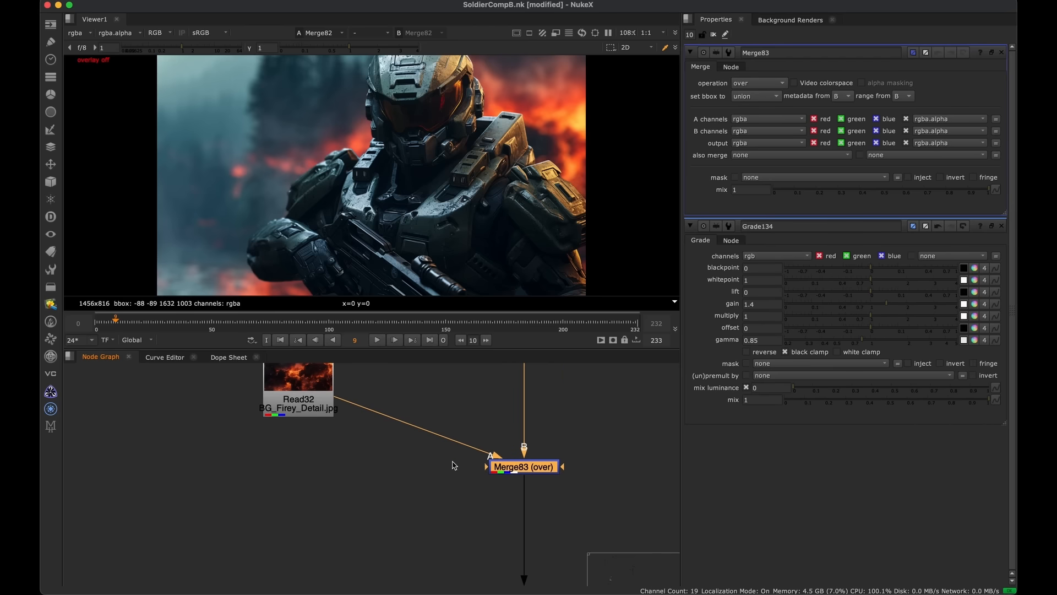
# Set the fire Merge's operation to plus, comparing it with over, and close the background Grade's properties
pyautogui.click(764, 84)
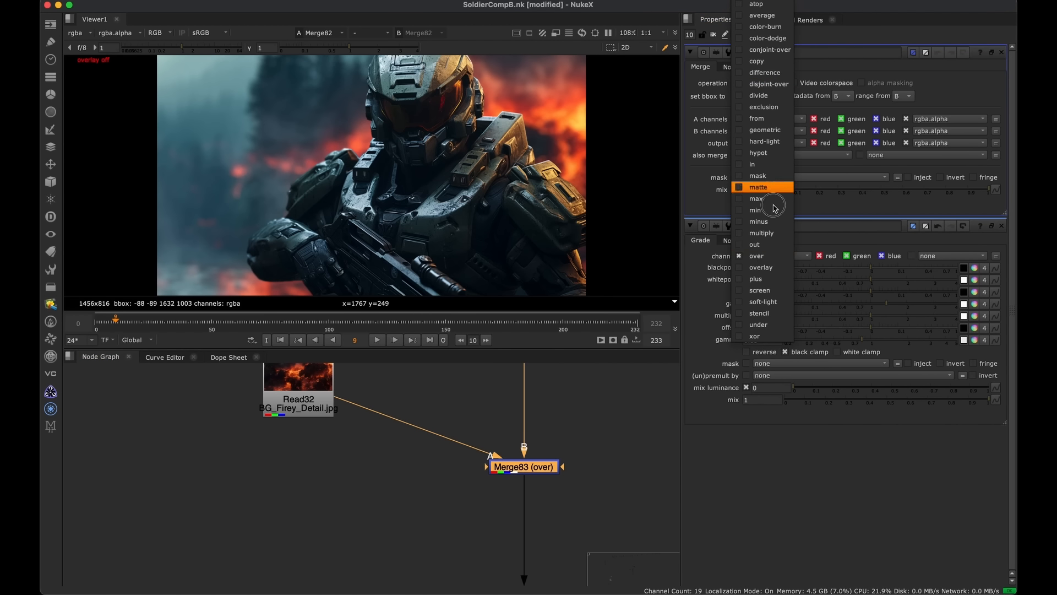
pyautogui.click(759, 278)
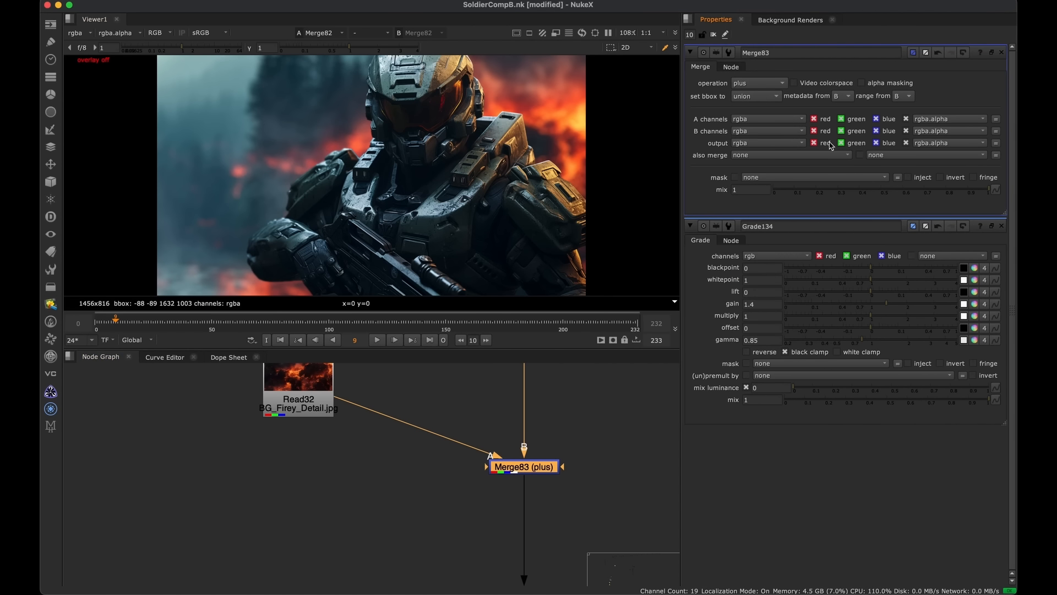
pyautogui.click(1001, 226)
pyautogui.click(305, 404)
pyautogui.click(762, 83)
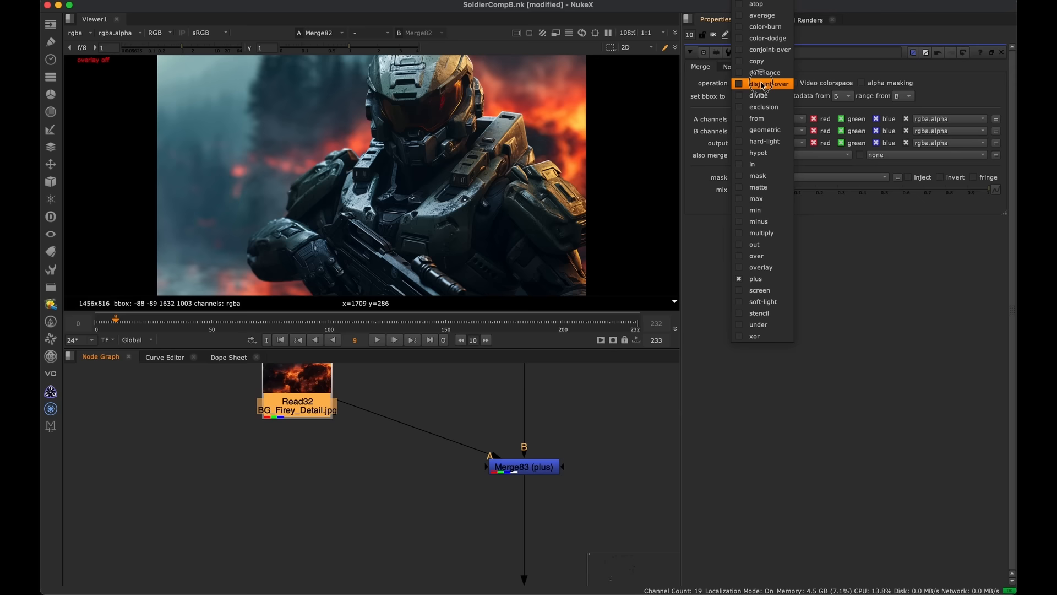
pyautogui.click(757, 255)
pyautogui.click(758, 83)
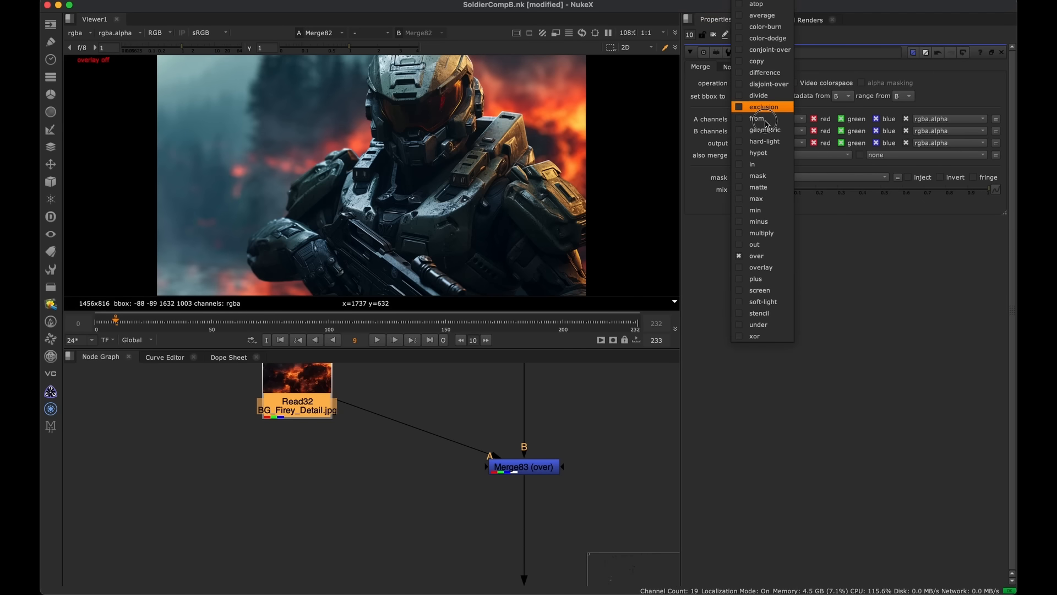
pyautogui.click(761, 276)
# Add a Transform below the fire image, set its scale to 1.6 and its translate to about x 688, y 542
pyautogui.moveTo(365, 407); pyautogui.dragTo(409, 458, button='middle')
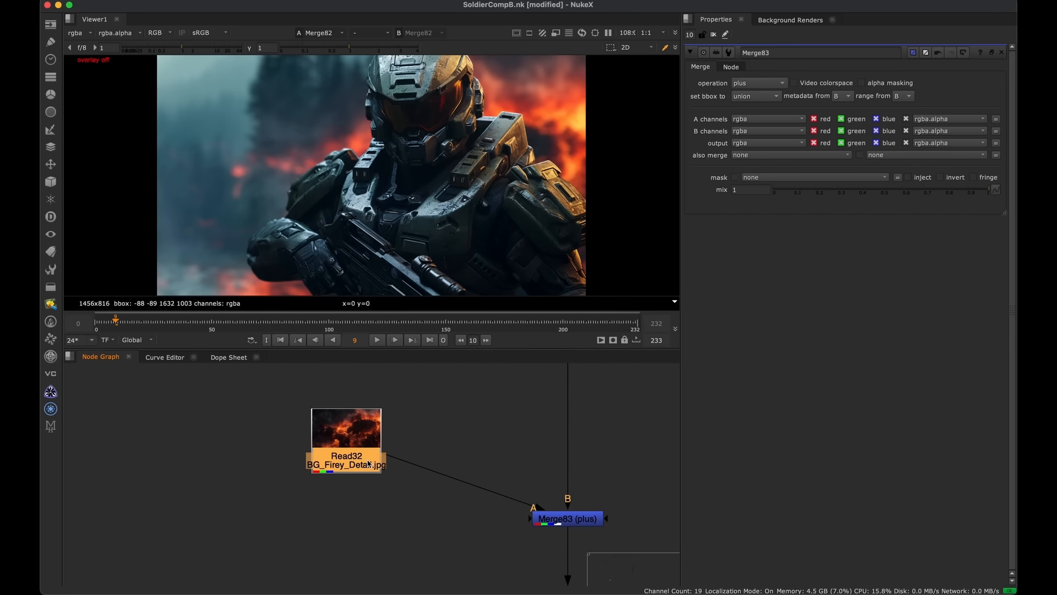
pyautogui.press('t')
pyautogui.press('o')
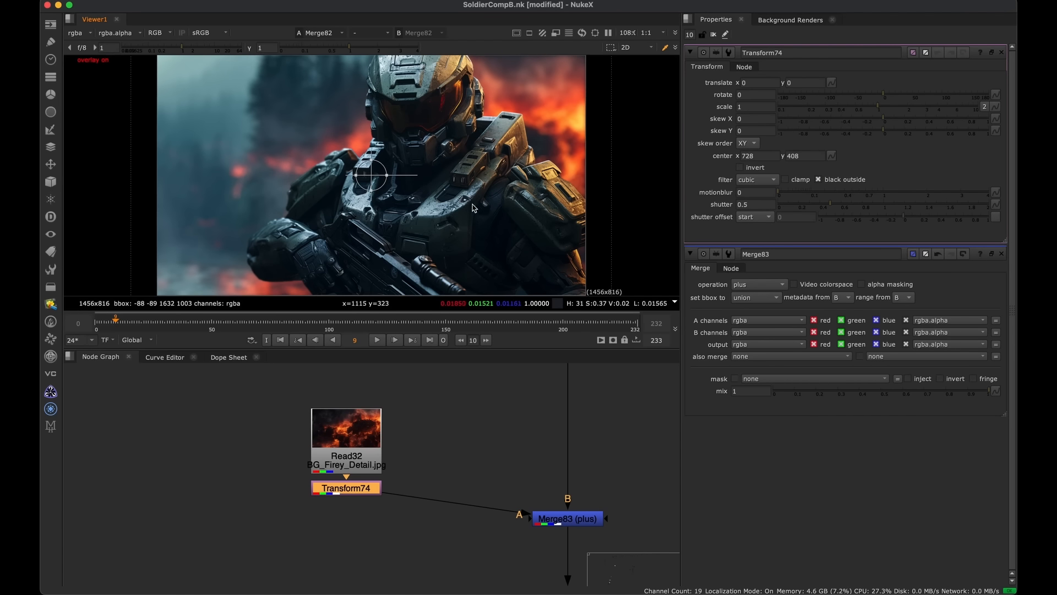
pyautogui.moveTo(880, 108); pyautogui.dragTo(898, 108)
pyautogui.scroll(-2, 439, 186)
pyautogui.moveTo(388, 177); pyautogui.dragTo(545, 94)
pyautogui.press('q')
pyautogui.press('q')
pyautogui.press('q')
pyautogui.press('q')
pyautogui.press('q')
pyautogui.press('f')
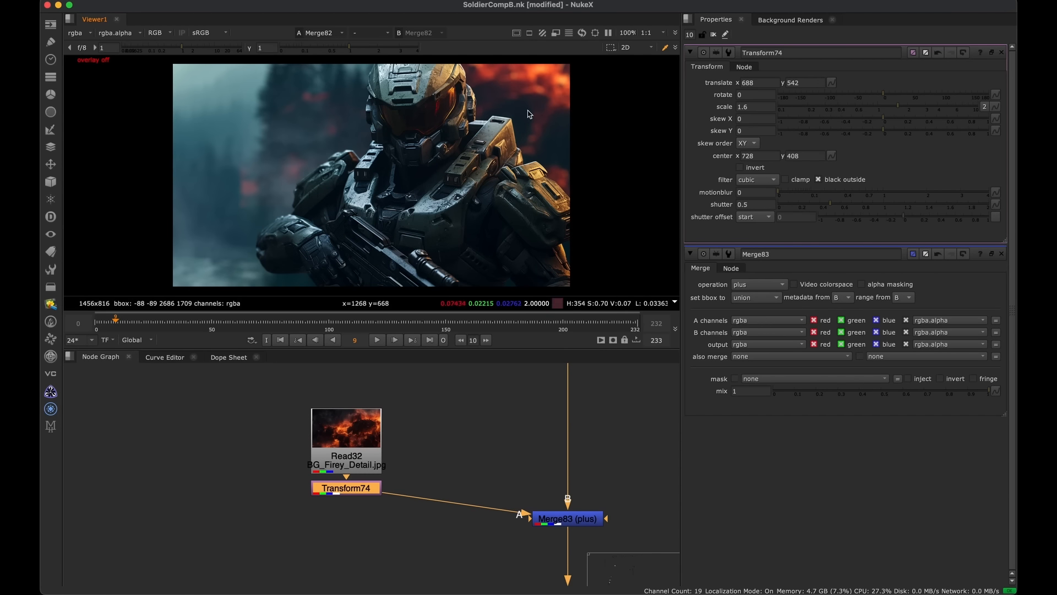
# Set the fire Transform's scale to 1.44 and reposition it to a translate of about x 666, y 538
pyautogui.moveTo(506, 141); pyautogui.dragTo(516, 189, button='middle')
pyautogui.press('o')
pyautogui.moveTo(540, 82); pyautogui.dragTo(522, 107)
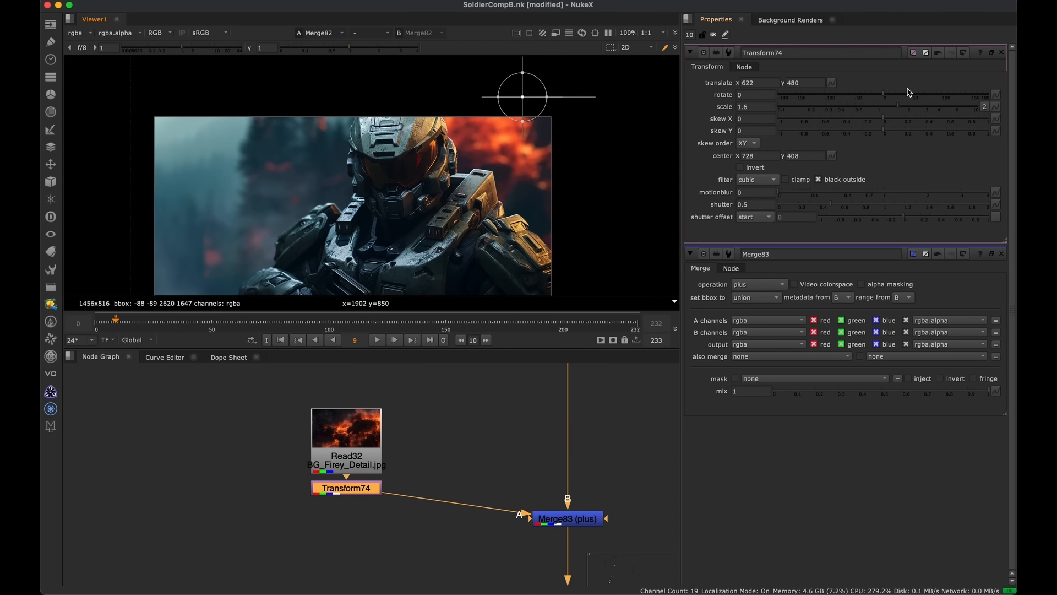
pyautogui.moveTo(897, 106); pyautogui.dragTo(863, 110)
pyautogui.moveTo(519, 107); pyautogui.dragTo(532, 91)
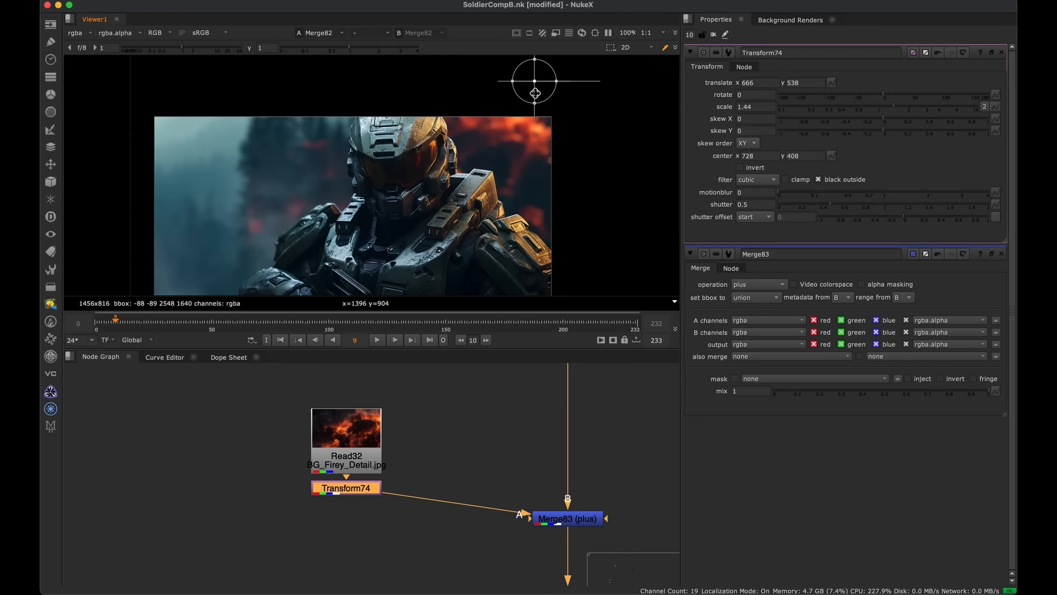
# Try the fire image at translates of about x 535, y 583 and x 1009, y 321 behind the soldier
pyautogui.press('o')
pyautogui.moveTo(501, 210); pyautogui.dragTo(519, 158, button='middle')
pyautogui.scroll(1, 515, 165)
pyautogui.scroll(-4, 510, 171)
pyautogui.press('o')
pyautogui.moveTo(540, 77)
pyautogui.mouseDown()
pyautogui.moveTo(526, 90)
pyautogui.moveTo(502, 83)
pyautogui.moveTo(522, 75)
pyautogui.mouseUp()
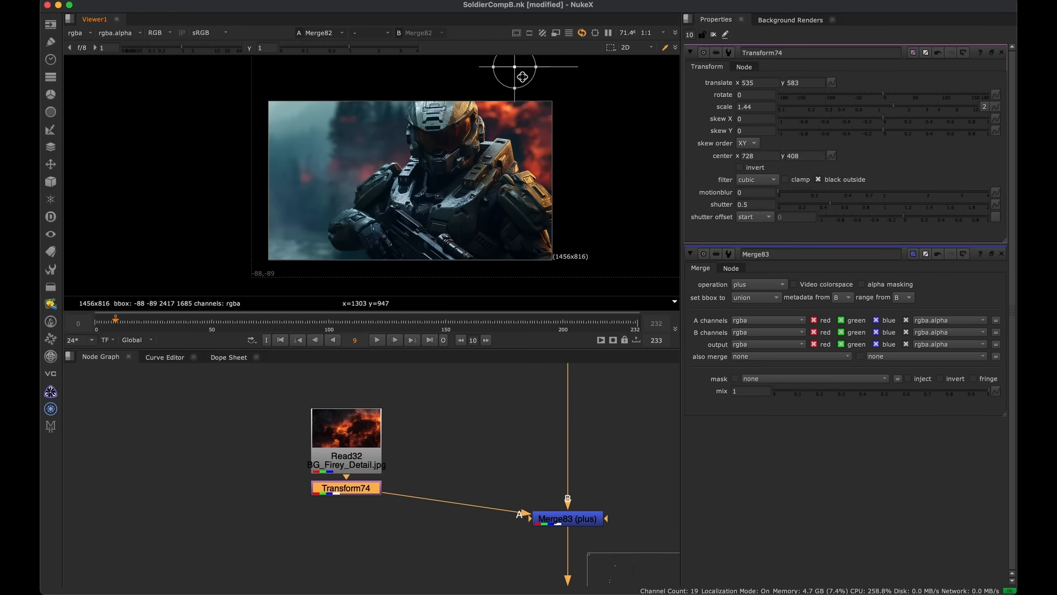
pyautogui.press('o')
pyautogui.moveTo(466, 193)
pyautogui.mouseDown(button='middle')
pyautogui.moveTo(451, 216)
pyautogui.moveTo(447, 194)
pyautogui.mouseUp(button='middle')
pyautogui.scroll(1, 451, 216)
pyautogui.press('o')
pyautogui.moveTo(508, 84); pyautogui.dragTo(507, 110, button='middle')
pyautogui.moveTo(510, 87); pyautogui.dragTo(627, 153)
pyautogui.press('o')
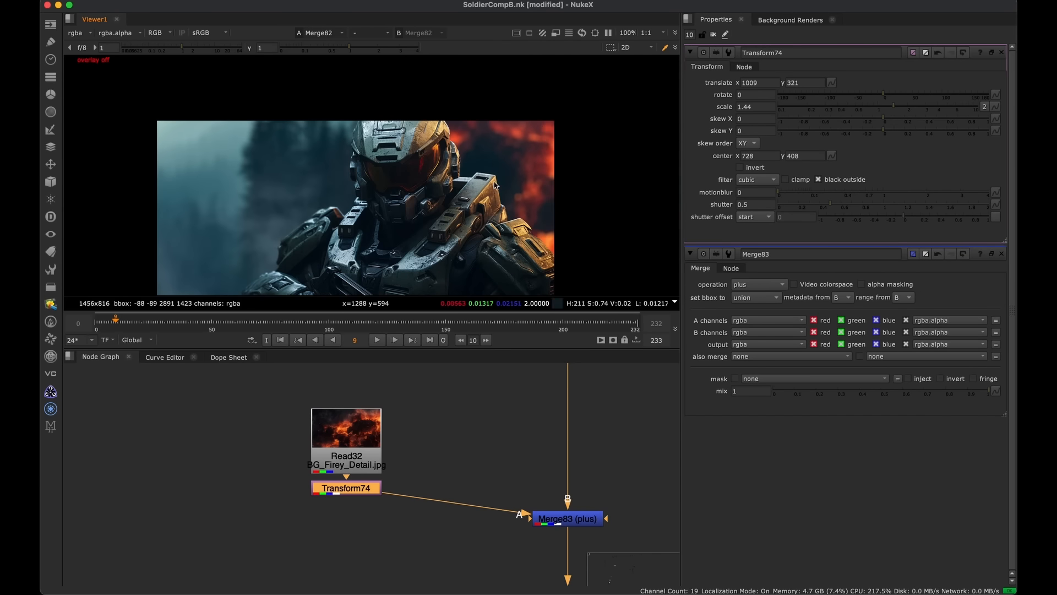
# Move the fire image behind the soldier's shoulder to a translate of about x 719, y 523
pyautogui.moveTo(369, 180); pyautogui.dragTo(385, 124, button='middle')
pyautogui.press('o')
pyautogui.moveTo(649, 98); pyautogui.dragTo(578, 55)
pyautogui.moveTo(578, 55); pyautogui.dragTo(575, 85, button='middle')
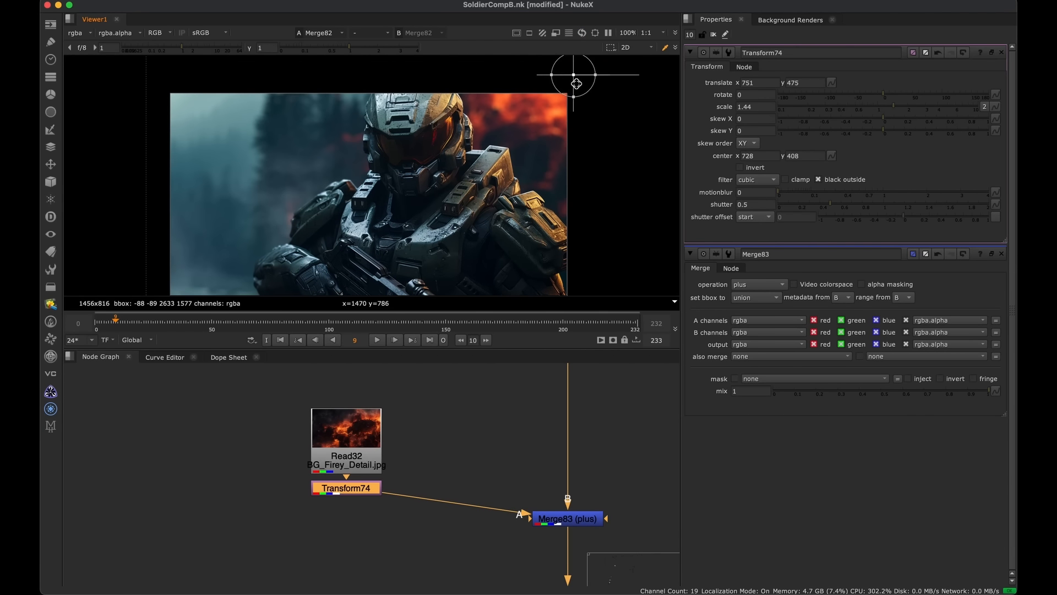
pyautogui.moveTo(573, 86); pyautogui.dragTo(567, 76)
pyautogui.moveTo(574, 110); pyautogui.dragTo(571, 129, button='middle')
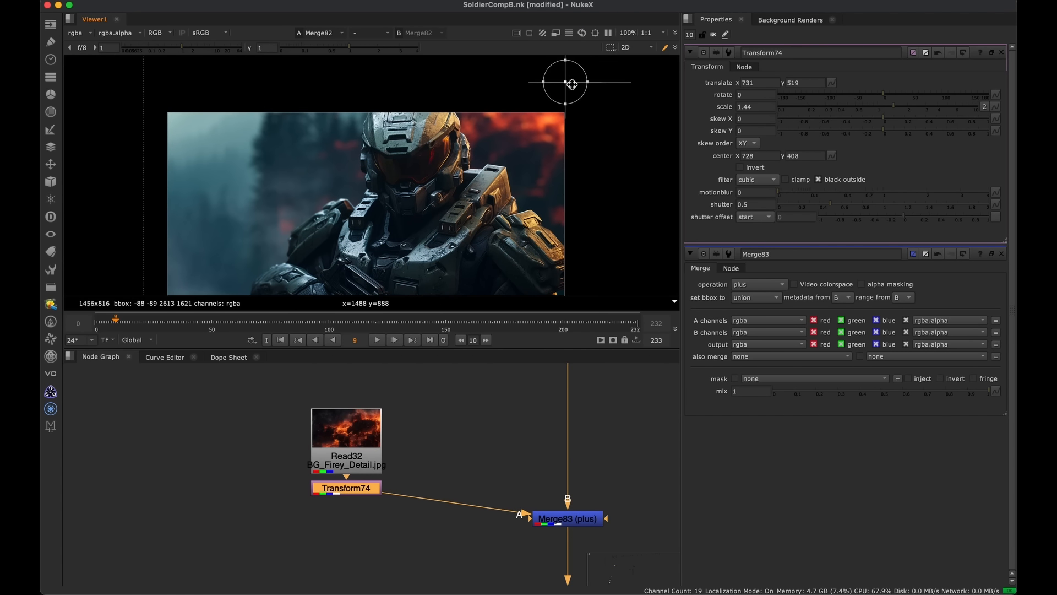
pyautogui.moveTo(566, 83); pyautogui.dragTo(562, 81)
# Copy the Transform below the fire image in the existing reference node tree
pyautogui.scroll(-8, 413, 414)
pyautogui.press('space')
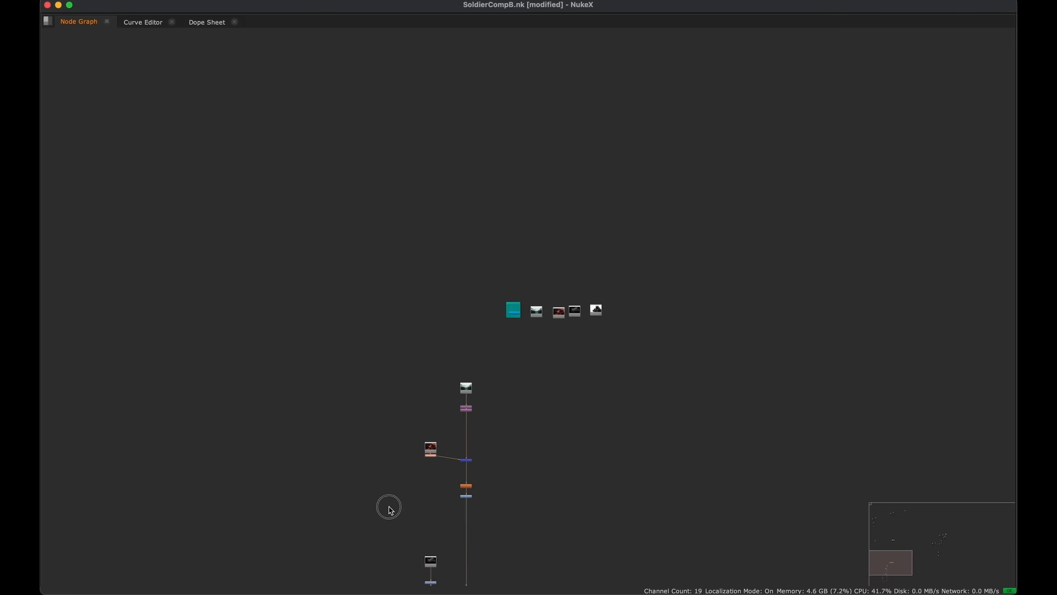
pyautogui.scroll(-6, 411, 385)
pyautogui.scroll(8, 401, 336)
pyautogui.moveTo(347, 87); pyautogui.dragTo(377, 244, button='middle')
pyautogui.scroll(5, 376, 244)
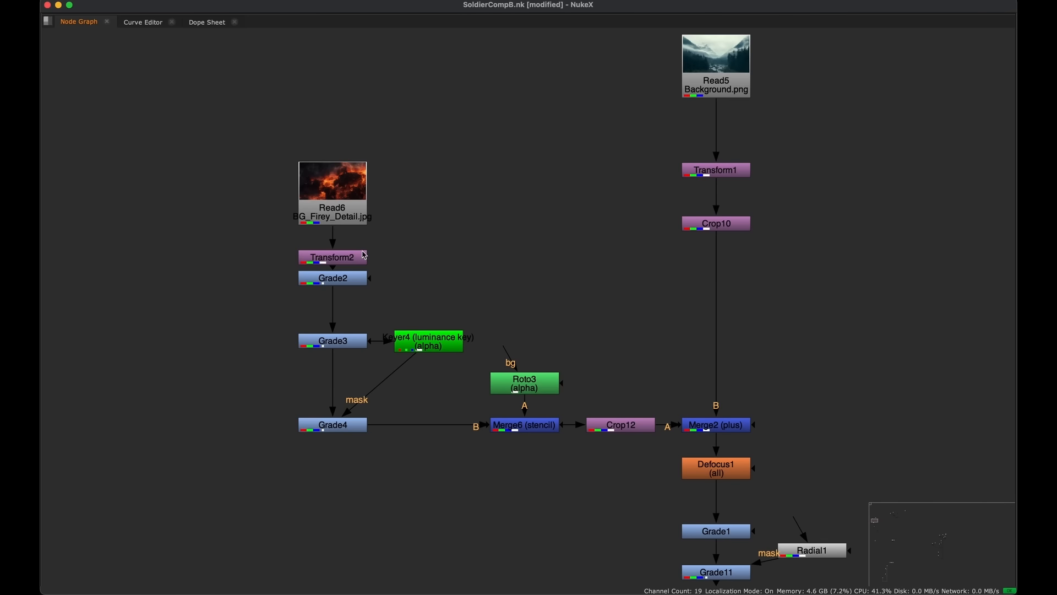
pyautogui.click(362, 251)
# Paste the copied Transform below the new fire image's Read node and delete the hand-adjusted Transform
pyautogui.scroll(-15, 447, 225)
pyautogui.scroll(12, 484, 314)
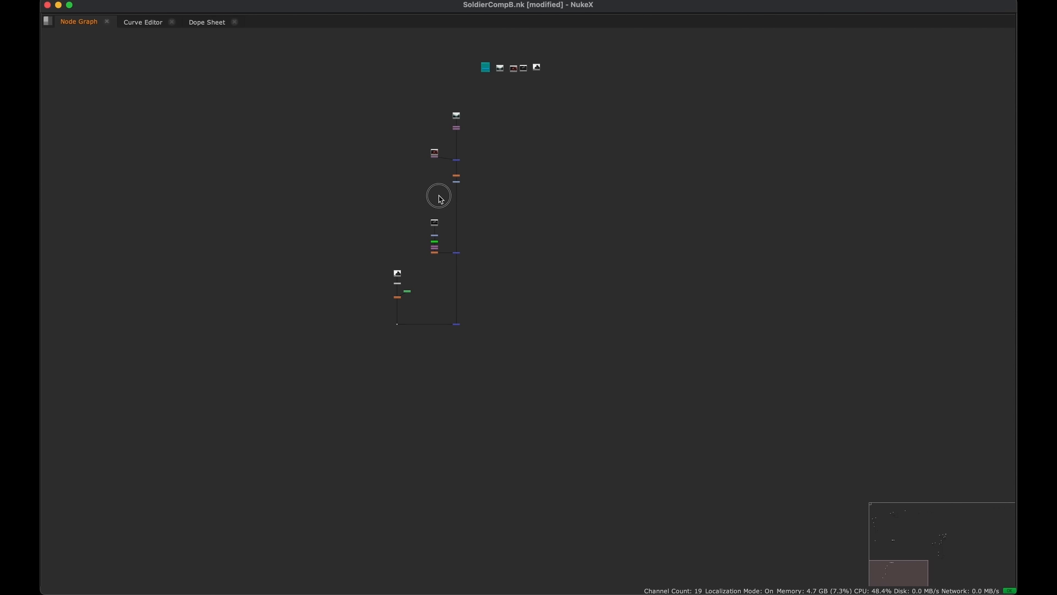
pyautogui.moveTo(406, 181); pyautogui.dragTo(406, 278, button='middle')
pyautogui.click(373, 321)
pyautogui.moveTo(368, 337); pyautogui.dragTo(575, 291, button='middle')
pyautogui.press('space')
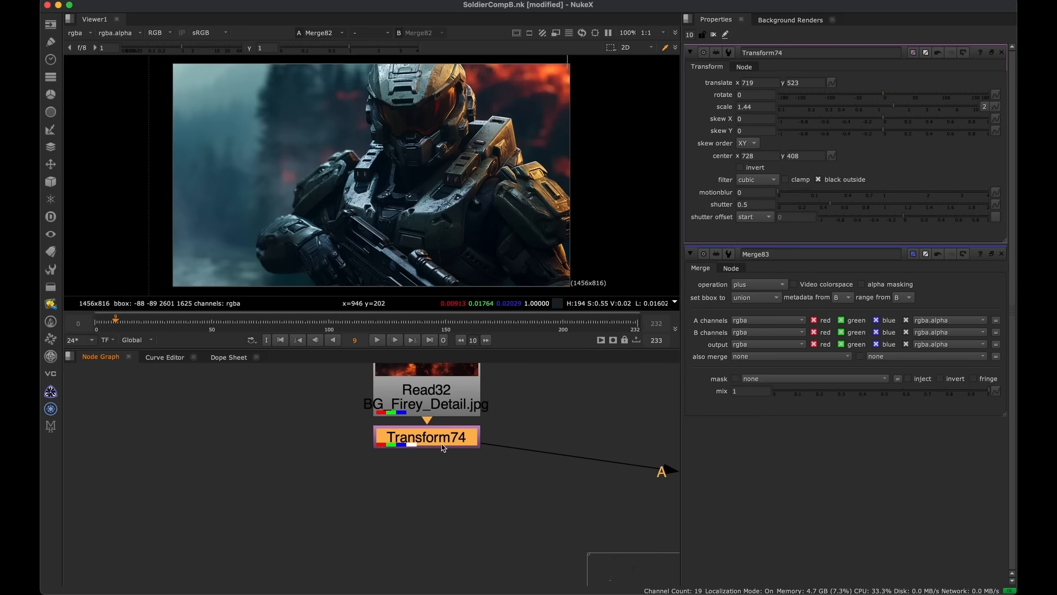
pyautogui.press('super+v')
pyautogui.click(466, 445)
pyautogui.press('BackSpace')
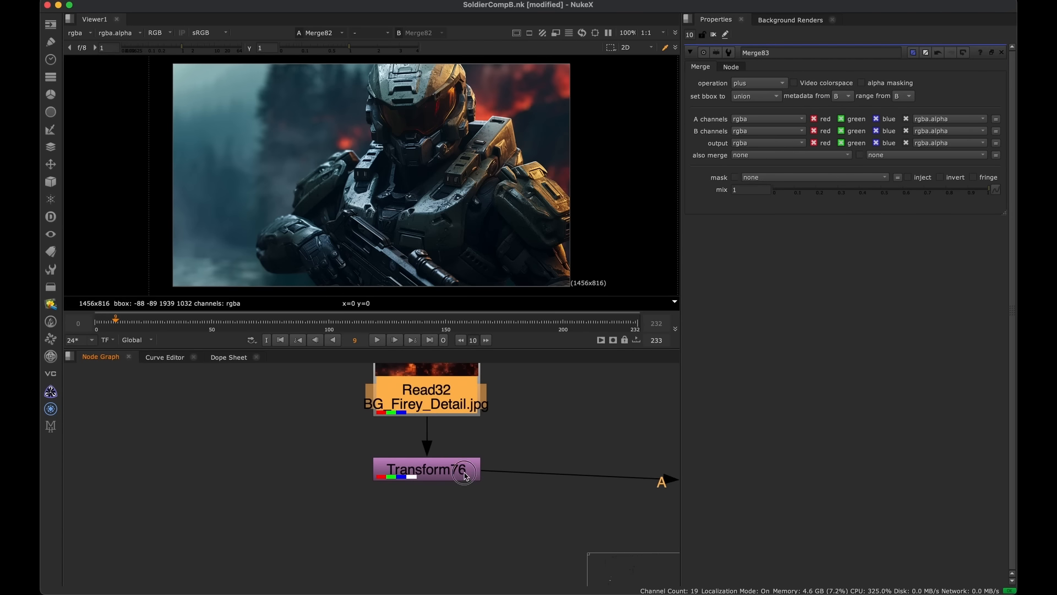
pyautogui.click(461, 471)
pyautogui.moveTo(496, 408); pyautogui.dragTo(448, 465, button='middle')
pyautogui.click(436, 446)
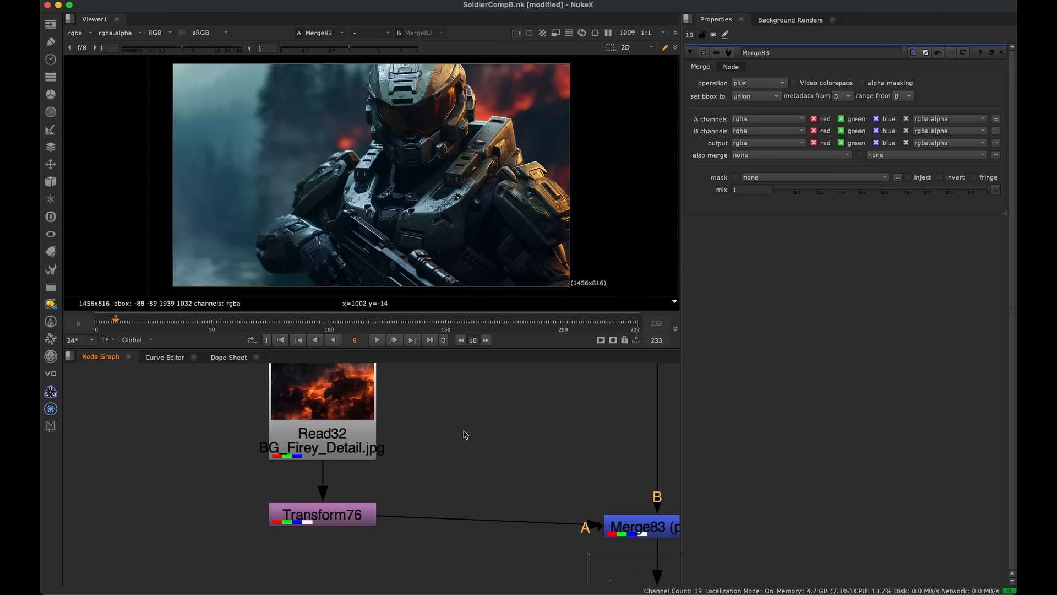
# Move the fire Read node and its Transform higher in the node graph, above the level of their Merge
pyautogui.scroll(-3, 465, 434)
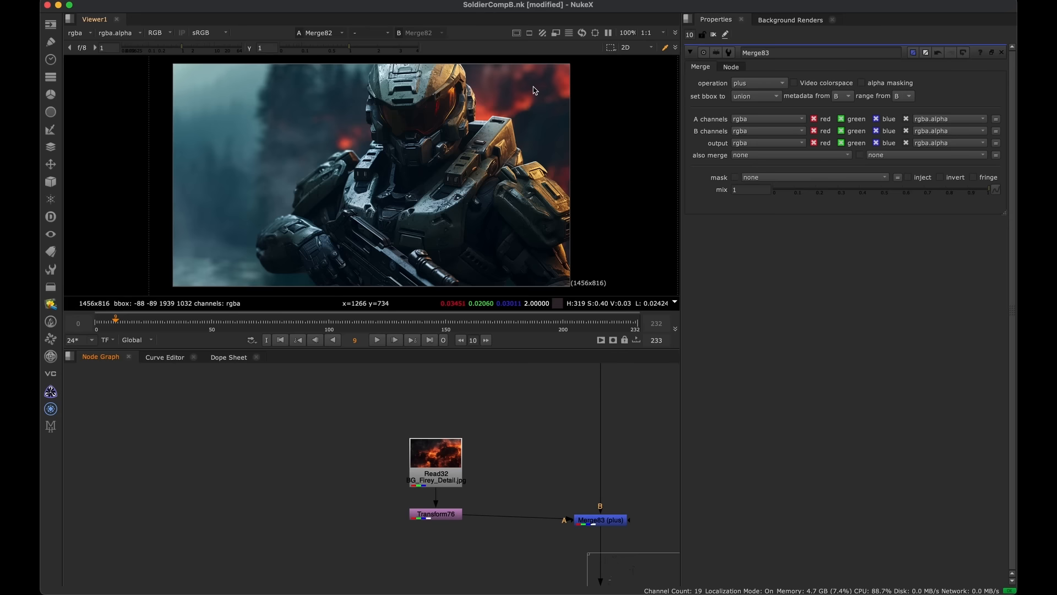
pyautogui.scroll(2, 399, 455)
pyautogui.moveTo(510, 392); pyautogui.dragTo(379, 528)
pyautogui.moveTo(454, 468); pyautogui.dragTo(437, 506, button='middle')
pyautogui.moveTo(437, 506); pyautogui.dragTo(382, 417)
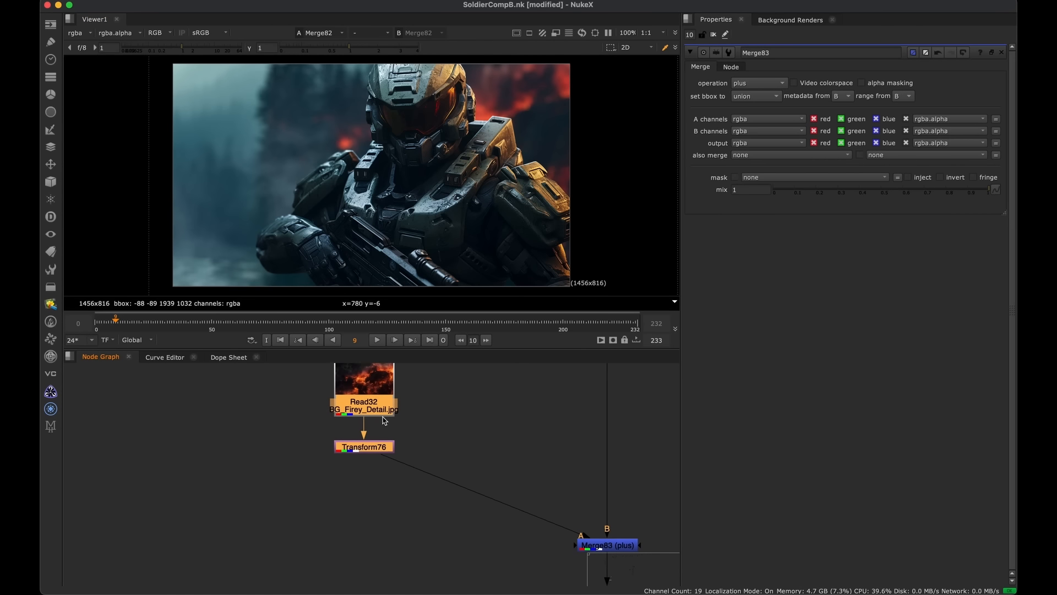
# Add a Grade after the fire layer's Transform and set its gain to 0.61 for red and 0.78 for blue
pyautogui.scroll(4, 408, 453)
pyautogui.press('g')
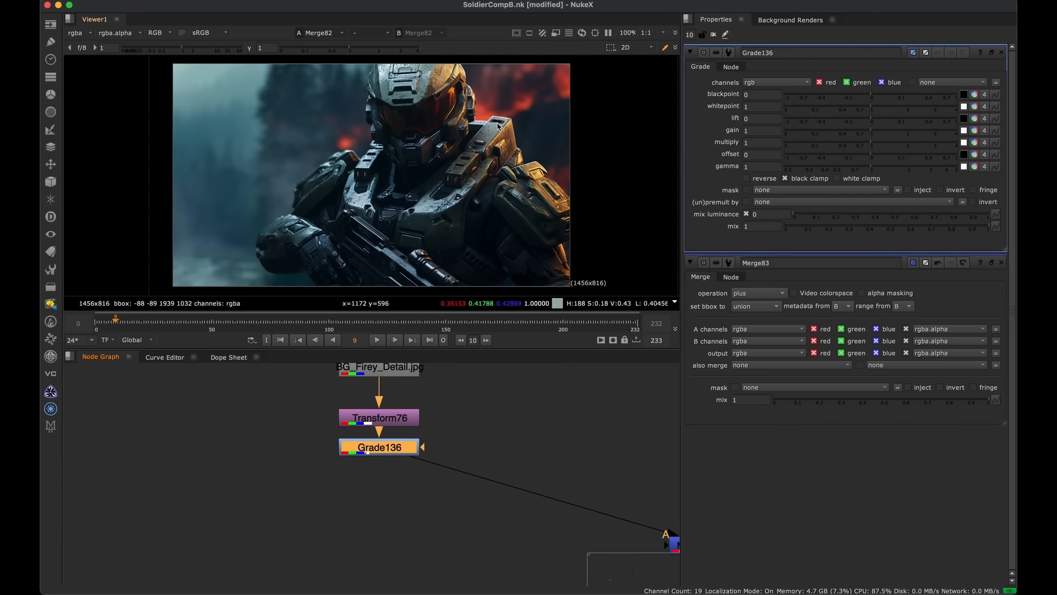
pyautogui.click(975, 130)
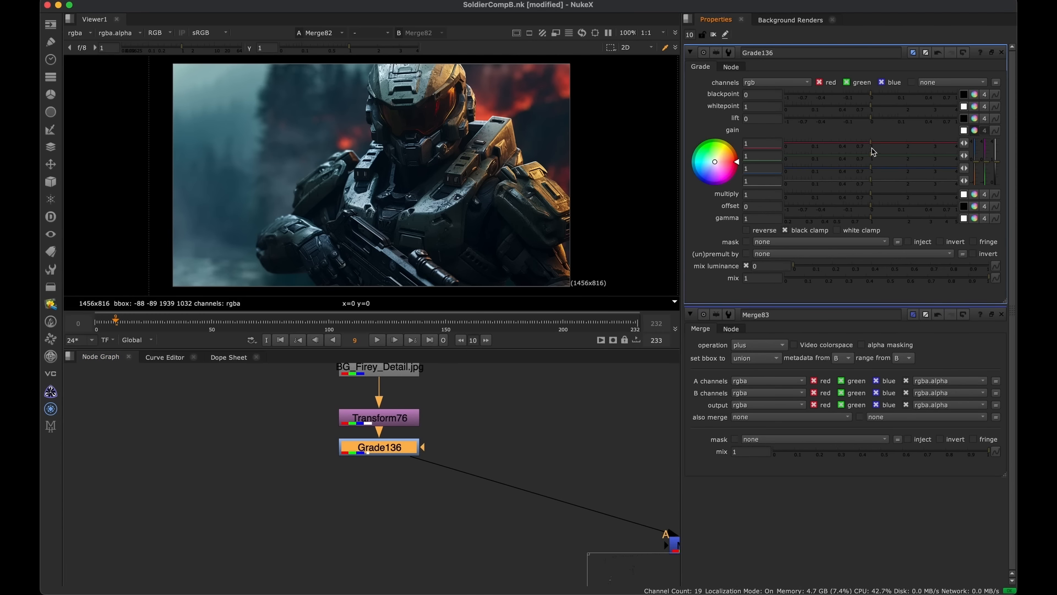
pyautogui.moveTo(865, 146); pyautogui.dragTo(863, 145)
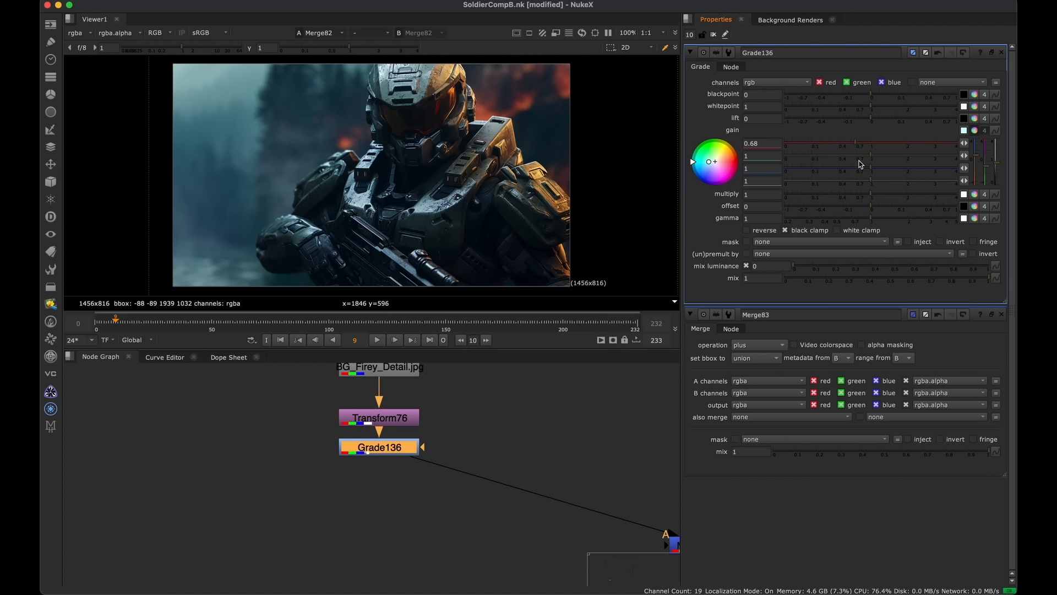
pyautogui.moveTo(857, 148); pyautogui.dragTo(854, 148)
pyautogui.moveTo(864, 171); pyautogui.dragTo(860, 173)
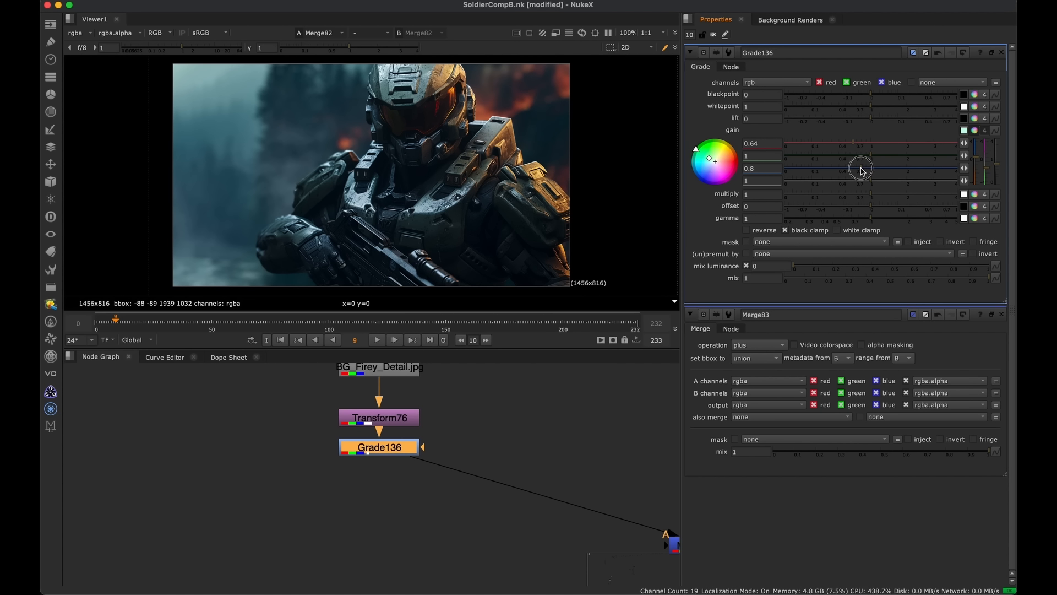
pyautogui.moveTo(852, 152); pyautogui.dragTo(853, 148)
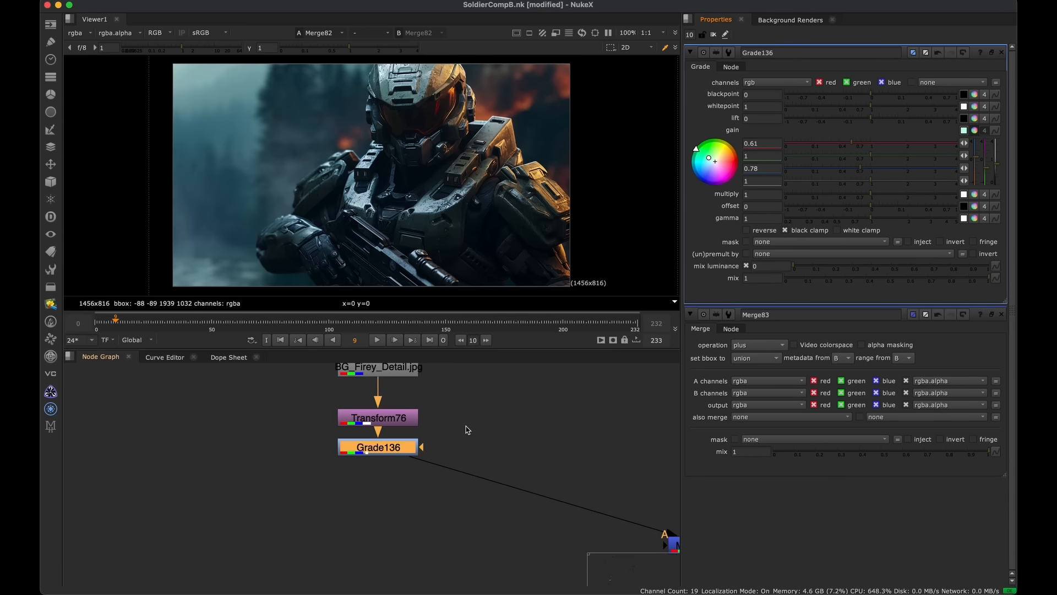
# Compare the composite with the fire Grade disabled and enabled, leaving it enabled
pyautogui.scroll(3, 465, 430)
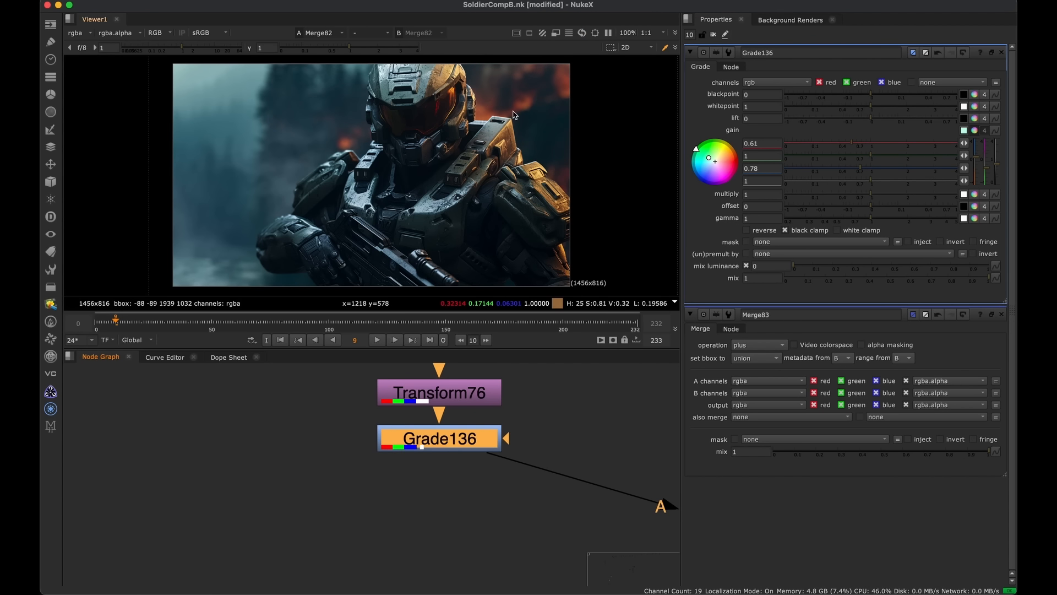
pyautogui.press('d')
pyautogui.press('d')
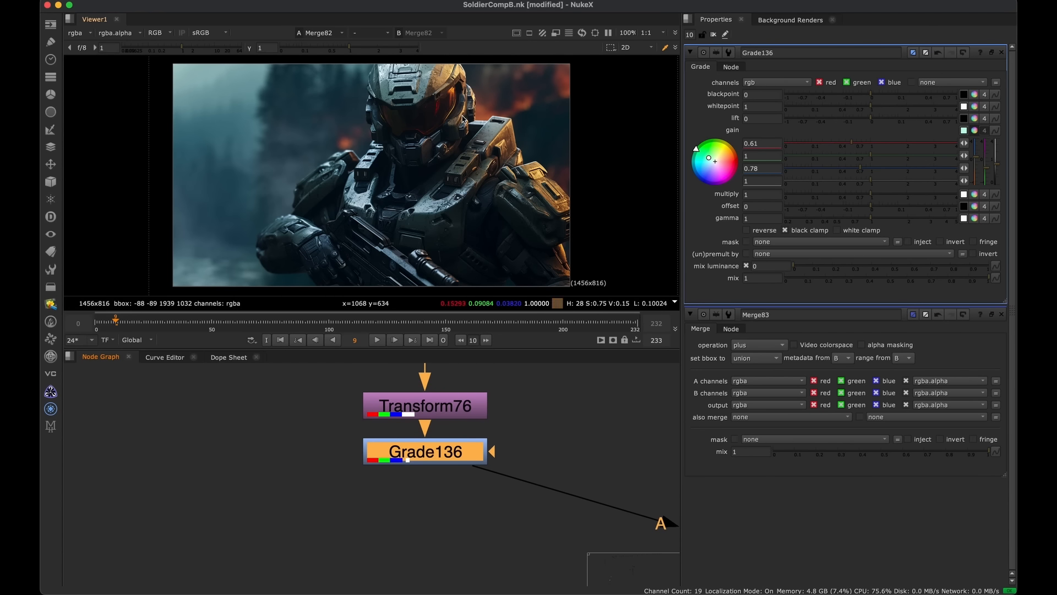
# Add a second Grade after the fire layer's first Grade and close the first Grade's properties
pyautogui.press('g')
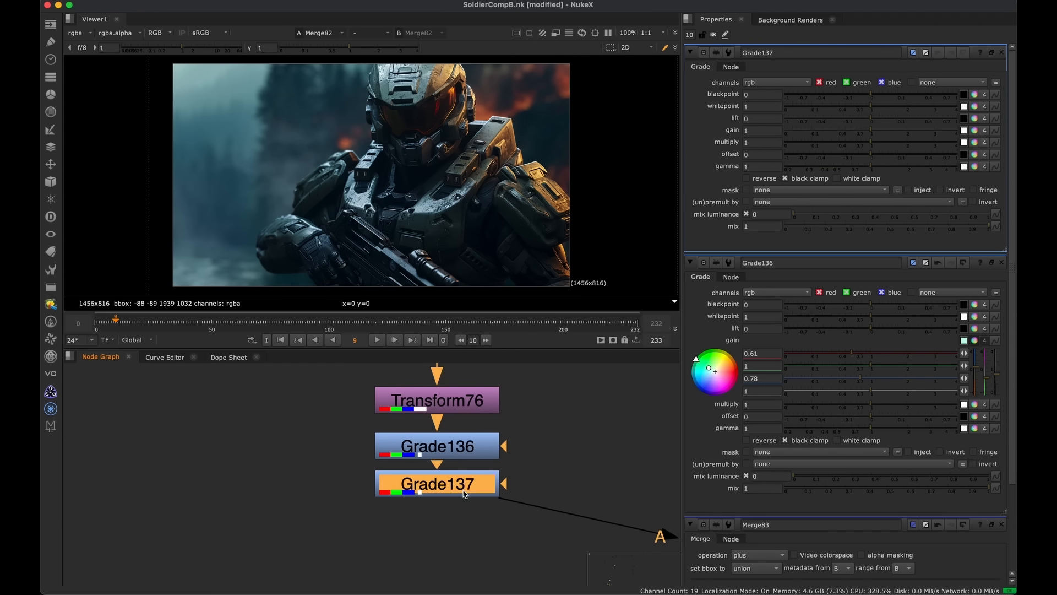
pyautogui.click(1002, 263)
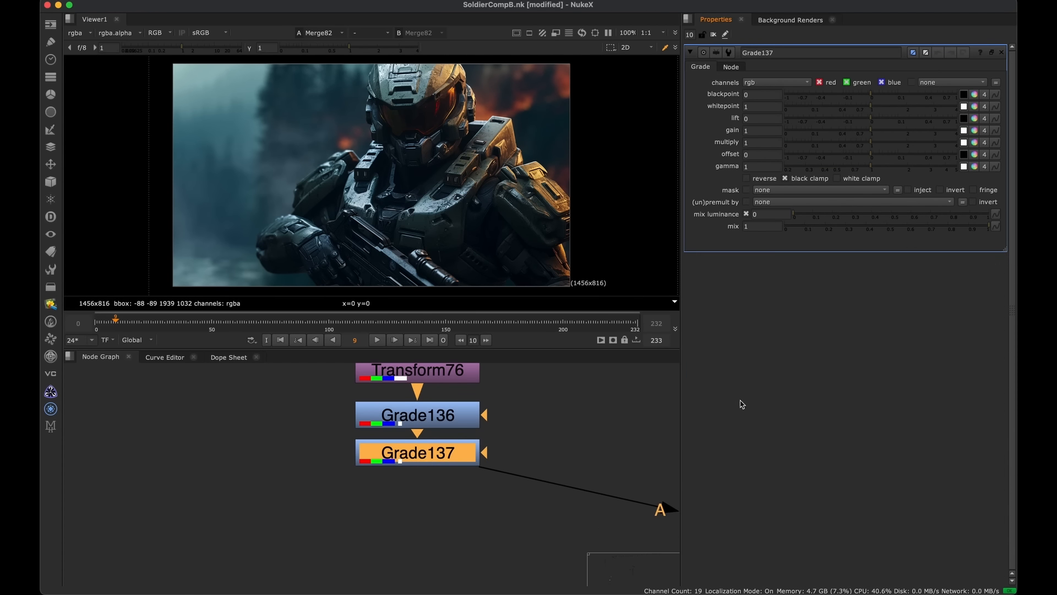
# Set the fire layer's second Grade to a gain of 1.54 and a gamma of 0.83
pyautogui.moveTo(885, 135); pyautogui.dragTo(894, 132)
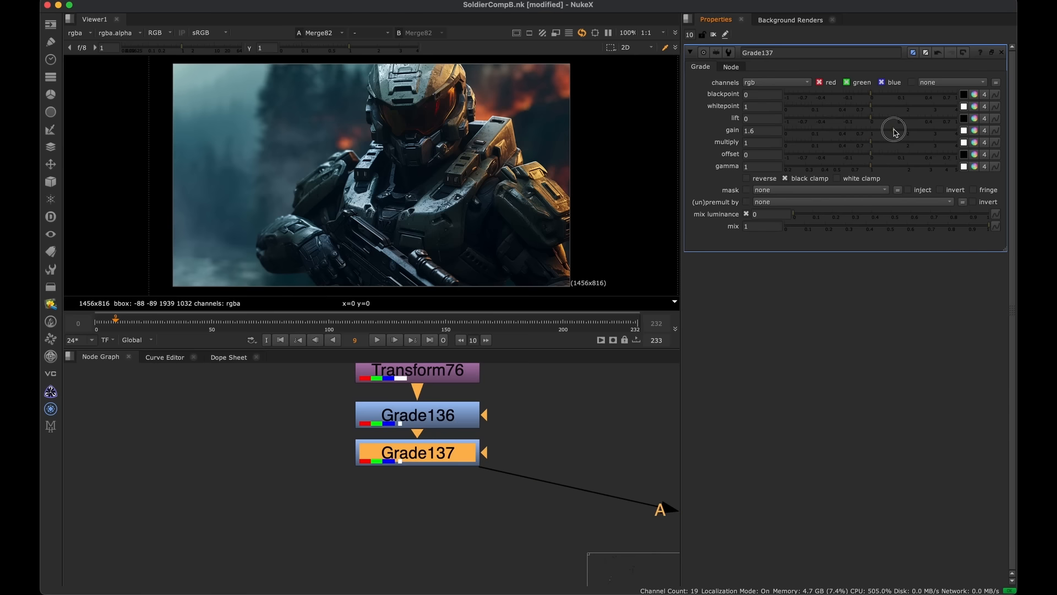
pyautogui.moveTo(867, 169); pyautogui.dragTo(861, 169)
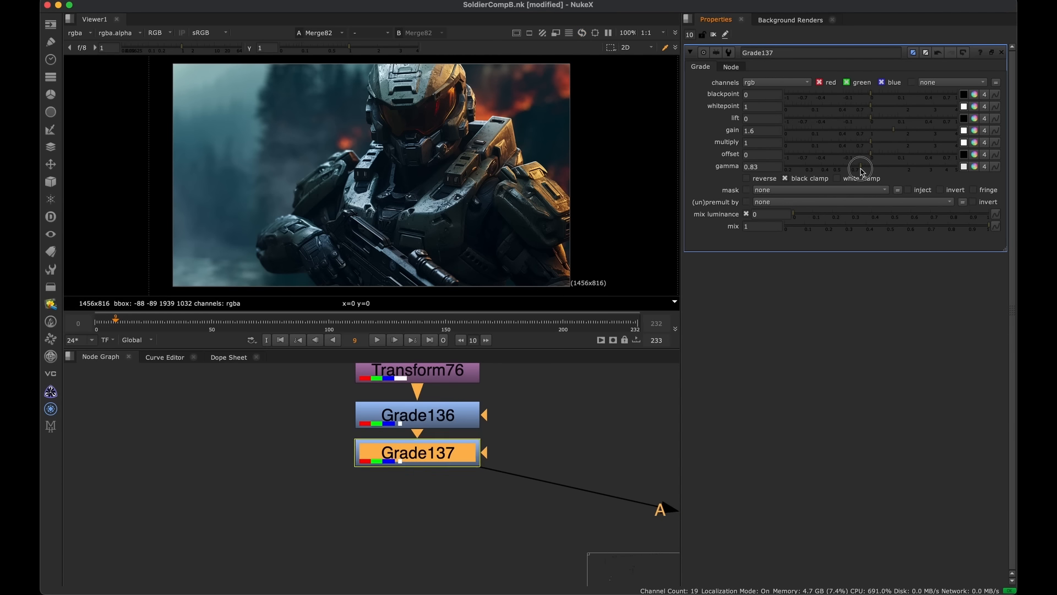
pyautogui.moveTo(894, 133); pyautogui.dragTo(892, 133)
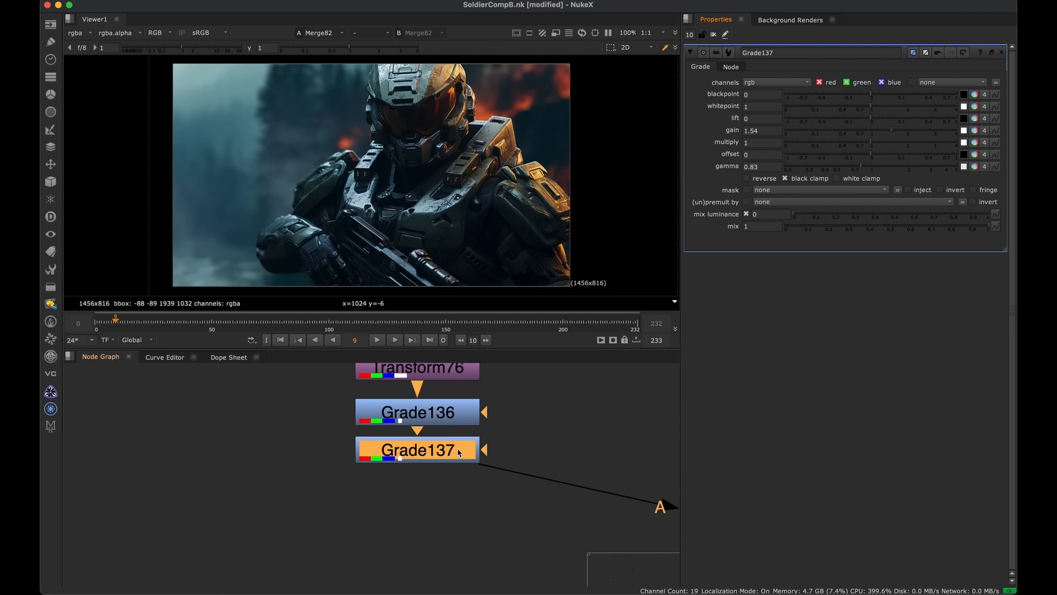
# View the output of the fire layer's Merge and set the second Grade's gain to 1.76
pyautogui.scroll(-7, 458, 452)
pyautogui.moveTo(515, 479); pyautogui.dragTo(445, 473, button='middle')
pyautogui.moveTo(554, 406); pyautogui.dragTo(479, 462)
pyautogui.press('1')
pyautogui.click(478, 466)
pyautogui.moveTo(420, 460); pyautogui.dragTo(337, 443, button='middle')
pyautogui.moveTo(462, 474); pyautogui.dragTo(492, 501, button='middle')
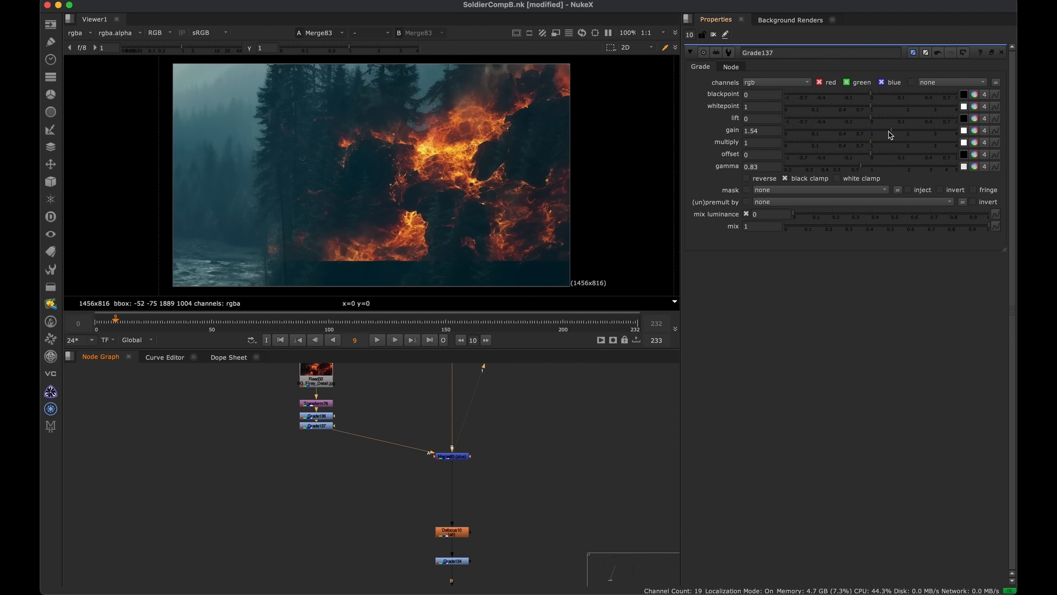
pyautogui.moveTo(889, 131); pyautogui.dragTo(900, 130)
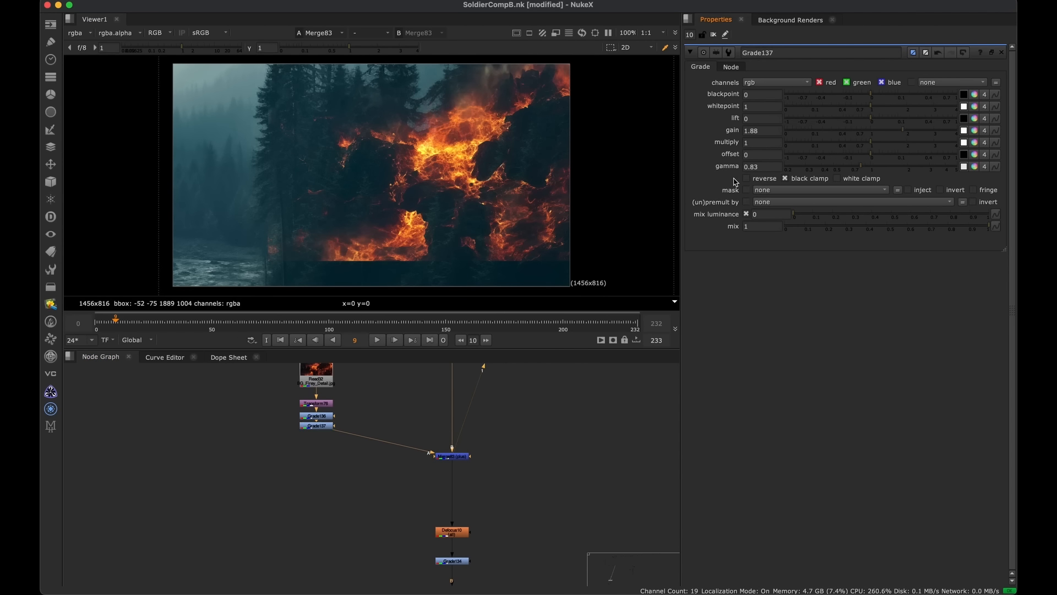
pyautogui.moveTo(896, 132); pyautogui.dragTo(900, 132)
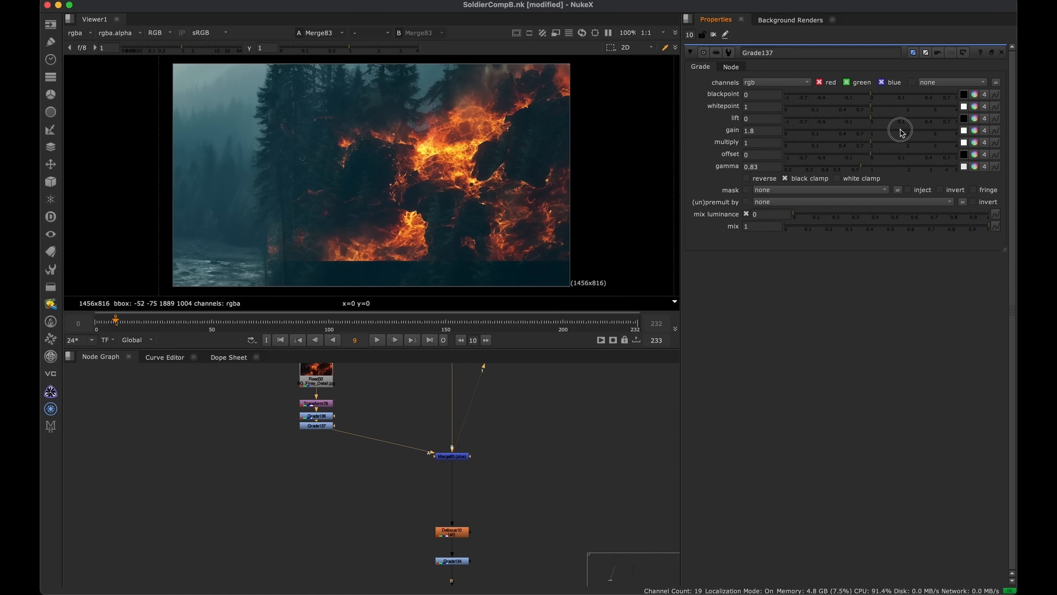
# View the background Defocus output and examine the blurred highlights of the fire up close
pyautogui.moveTo(371, 424); pyautogui.dragTo(407, 506, button='middle')
pyautogui.keyDown('super'); pyautogui.moveTo(353, 507); pyautogui.dragTo(321, 473); pyautogui.keyUp('super')
pyautogui.scroll(5, 327, 497)
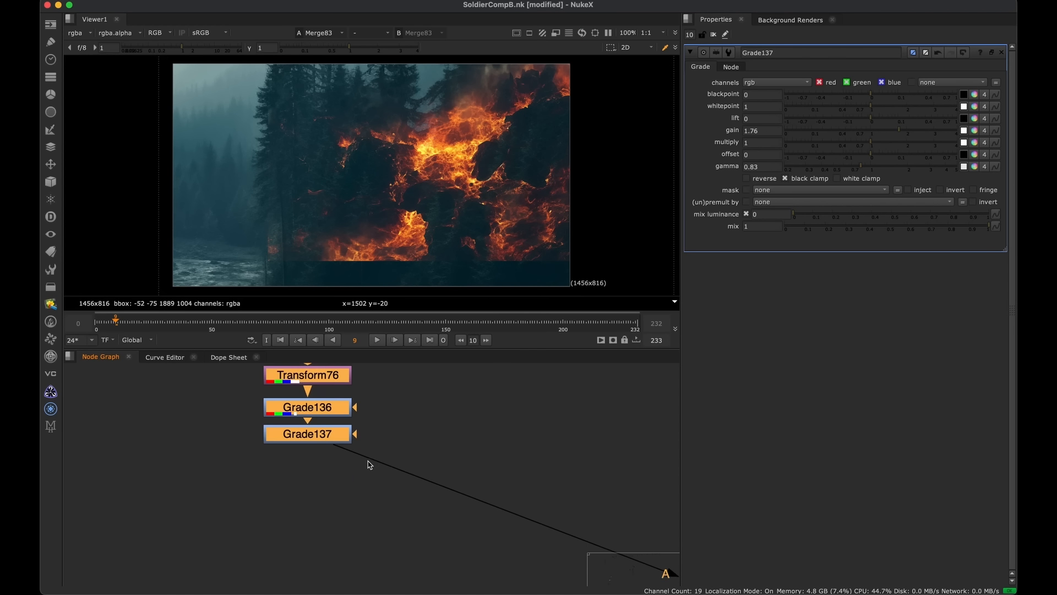
pyautogui.moveTo(379, 465); pyautogui.dragTo(409, 453, button='middle')
pyautogui.click(462, 427)
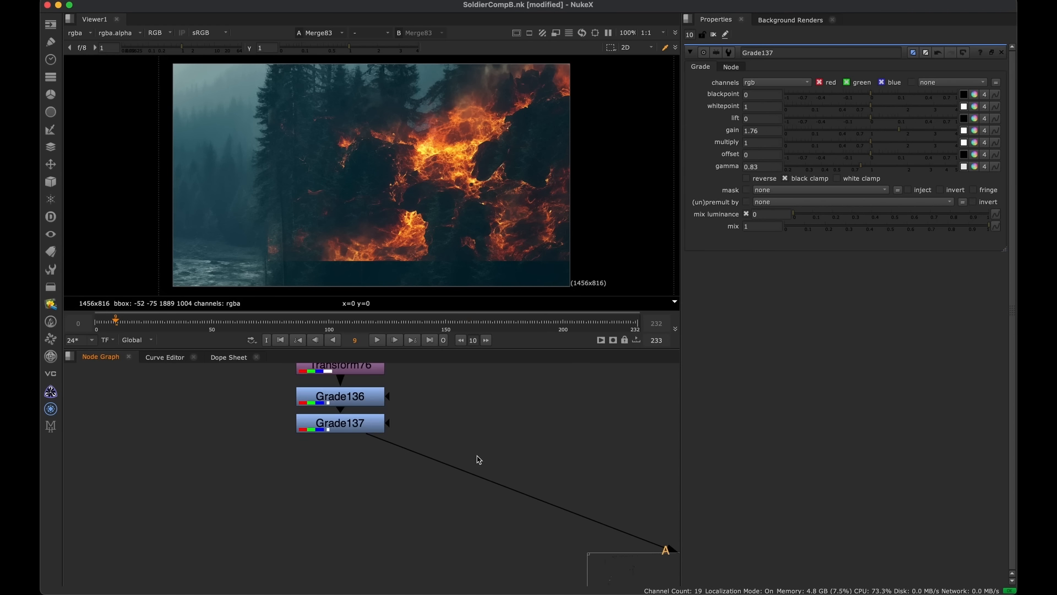
pyautogui.scroll(-6, 477, 459)
pyautogui.moveTo(507, 541); pyautogui.dragTo(448, 495, button='middle')
pyautogui.scroll(3, 515, 514)
pyautogui.moveTo(482, 451); pyautogui.dragTo(453, 414, button='middle')
pyautogui.click(457, 470)
pyautogui.press('1')
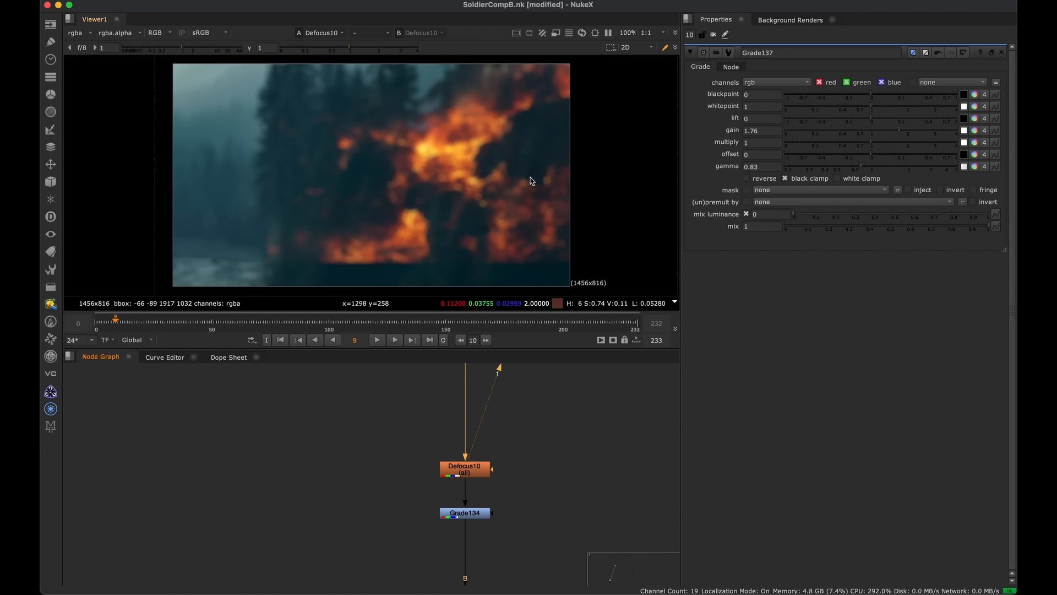
pyautogui.scroll(5, 512, 138)
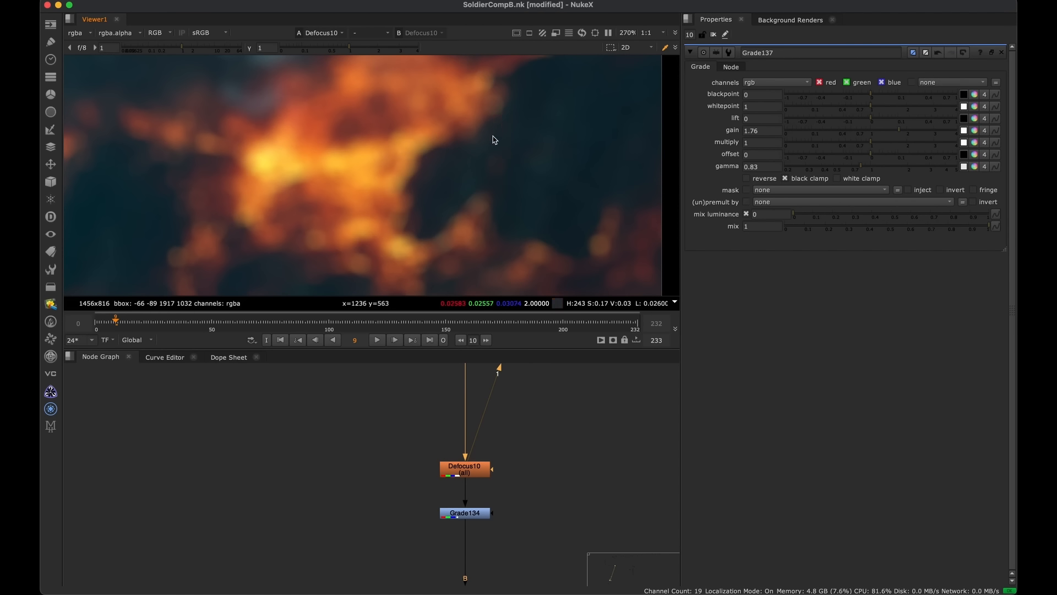
pyautogui.press('f')
pyautogui.press('f')
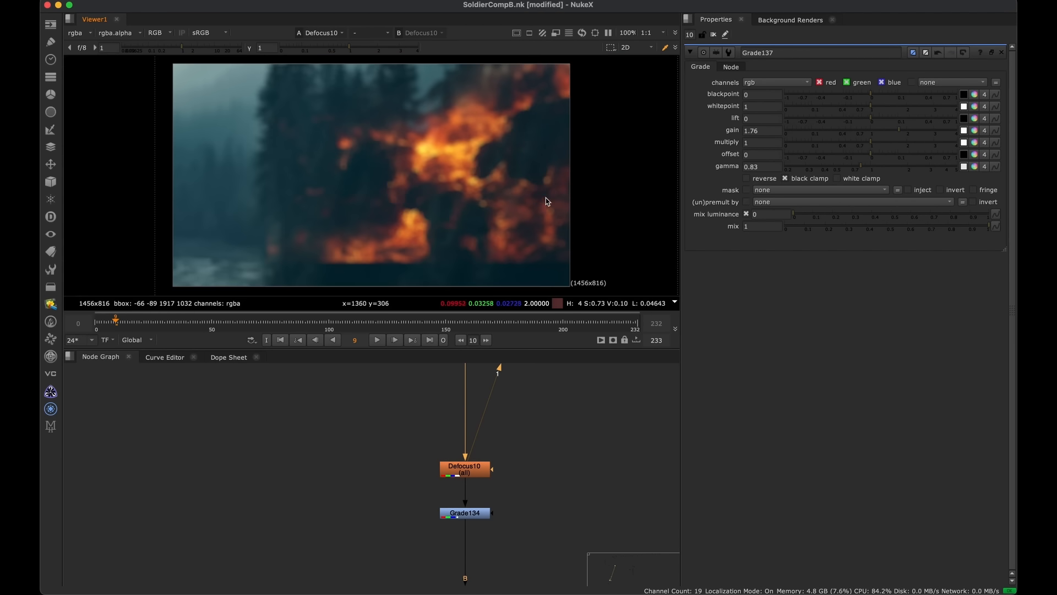
# Add a Keyer node beside the fire layer's second Grade and connect its input to that Grade
pyautogui.moveTo(402, 487); pyautogui.dragTo(461, 571, button='middle')
pyautogui.moveTo(322, 368); pyautogui.dragTo(408, 455, button='middle')
pyautogui.scroll(3, 410, 454)
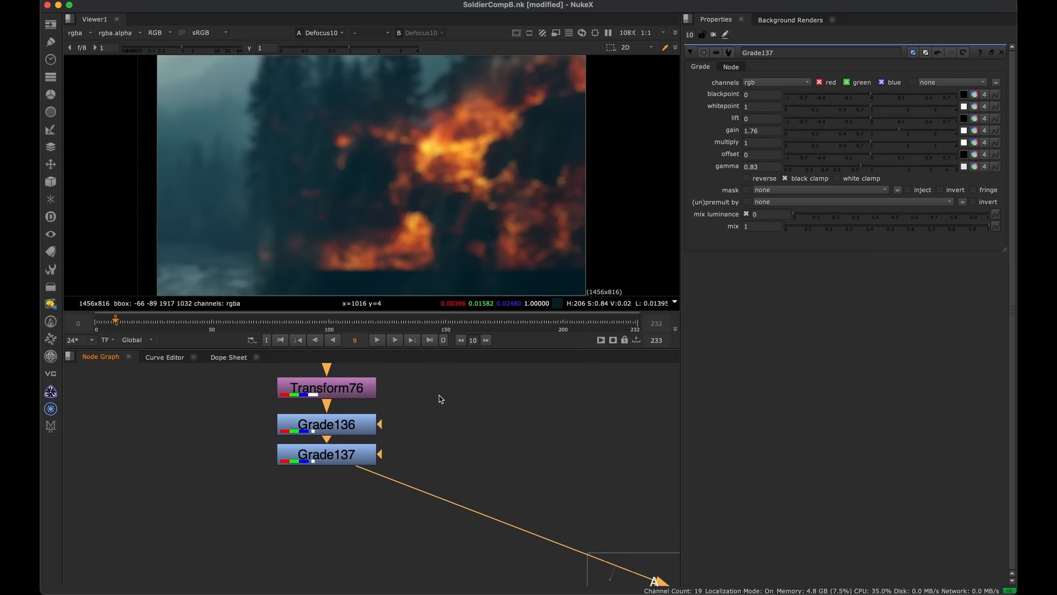
pyautogui.click(494, 445)
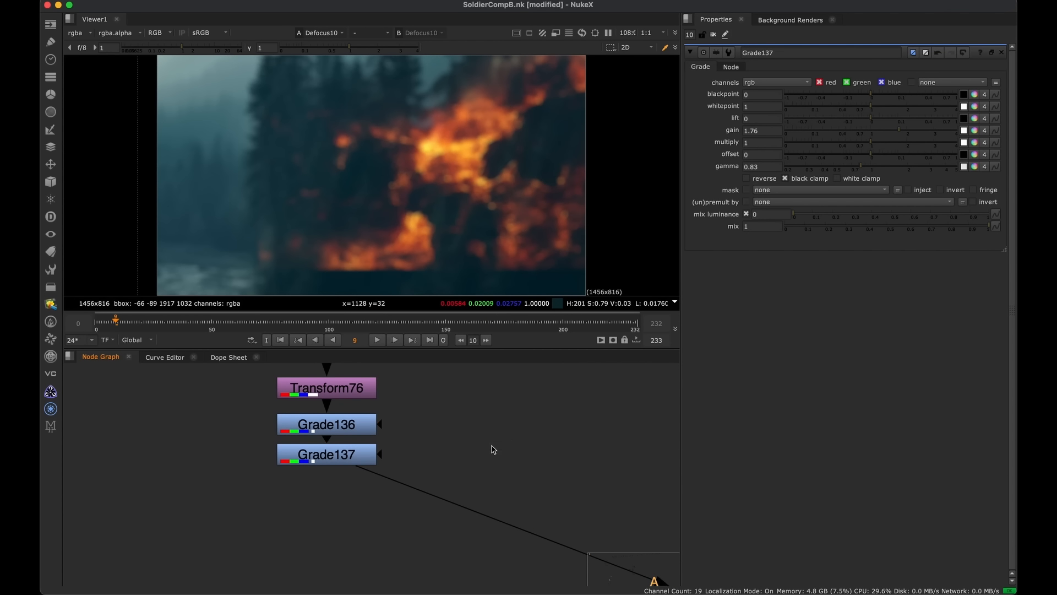
pyautogui.press('Tab')
pyautogui.write('key')
pyautogui.press('Return')
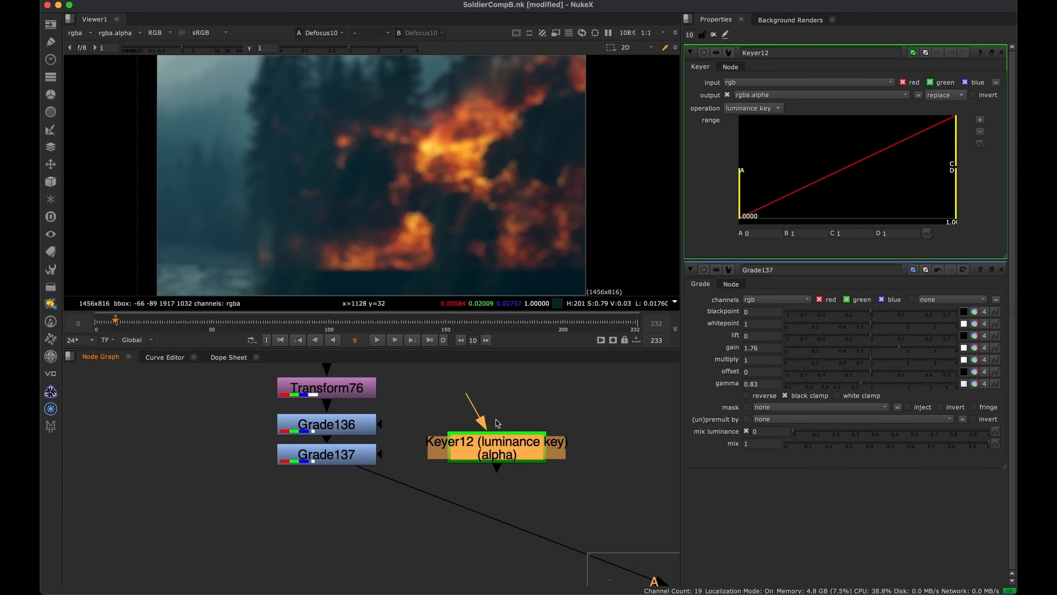
pyautogui.moveTo(483, 400); pyautogui.dragTo(370, 452)
pyautogui.moveTo(474, 455); pyautogui.dragTo(510, 460)
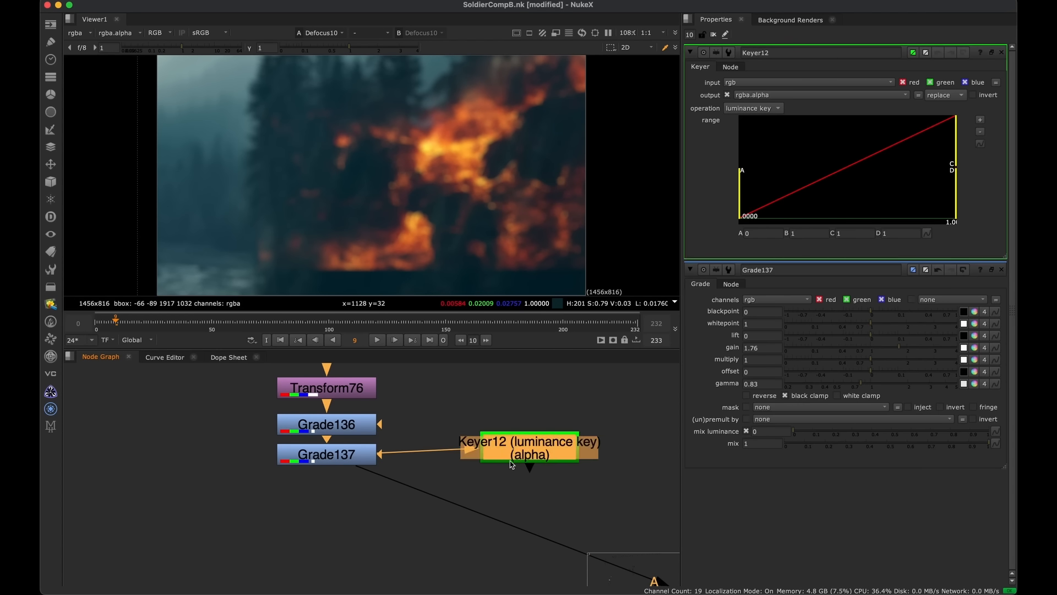
# Display the Keyer's alpha and raise the luminance range's low point A to about 0.127, isolating the brightest flames
pyautogui.press('1')
pyautogui.press('a')
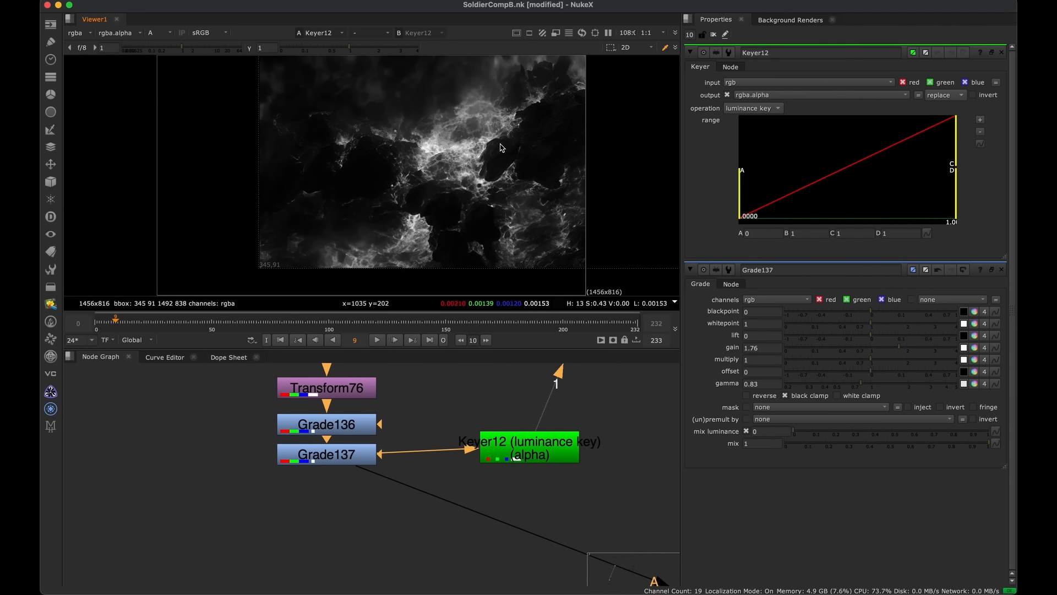
pyautogui.press('a')
pyautogui.click(523, 447)
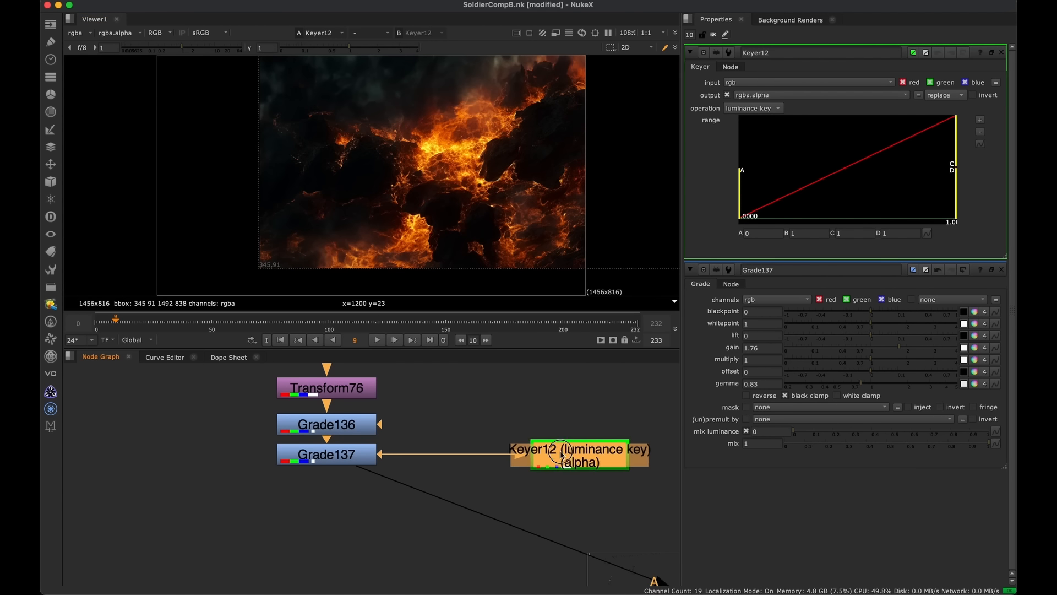
pyautogui.moveTo(511, 525); pyautogui.dragTo(493, 456, button='middle')
pyautogui.scroll(3, 462, 473)
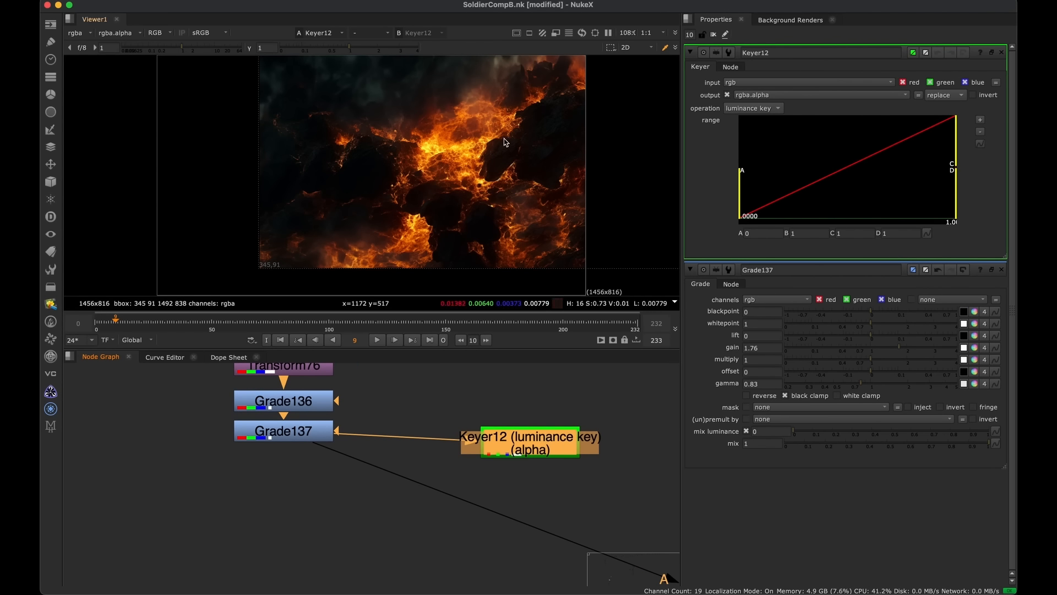
pyautogui.moveTo(531, 448); pyautogui.dragTo(532, 455)
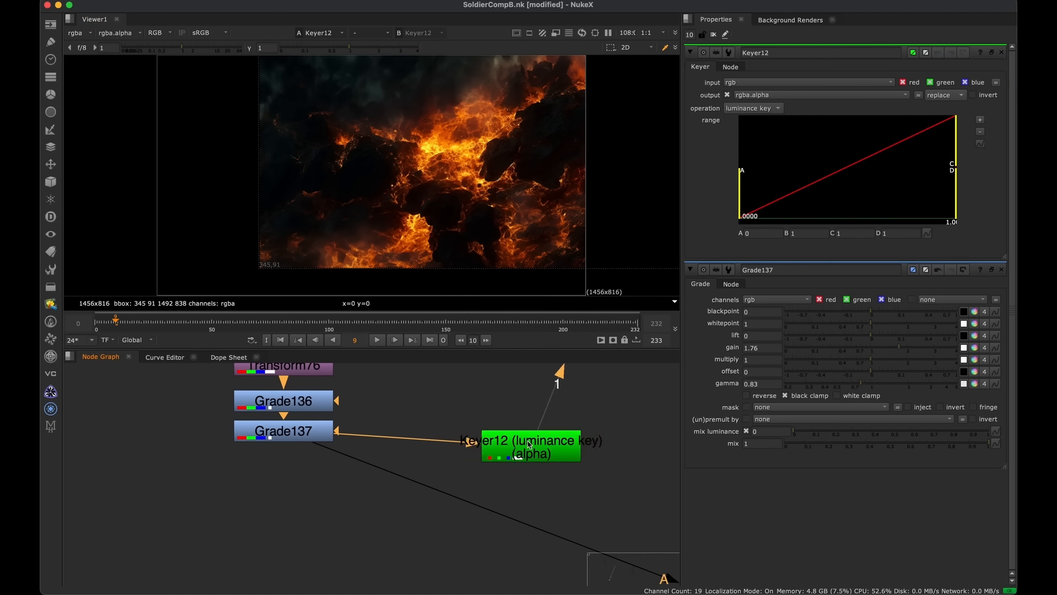
pyautogui.press('a')
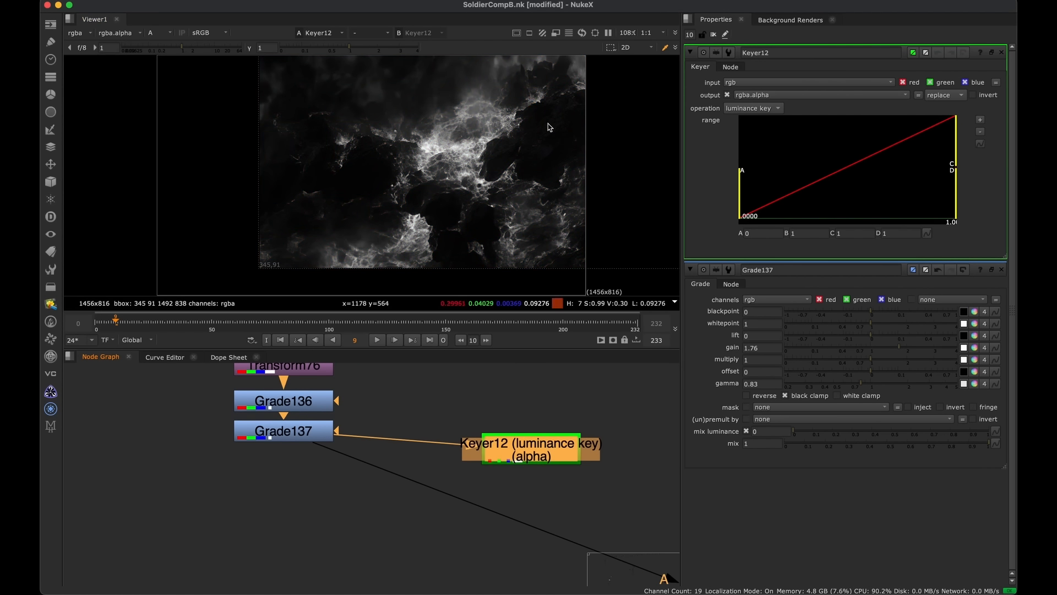
pyautogui.moveTo(742, 178); pyautogui.dragTo(820, 191)
pyautogui.moveTo(448, 467); pyautogui.dragTo(473, 465, button='middle')
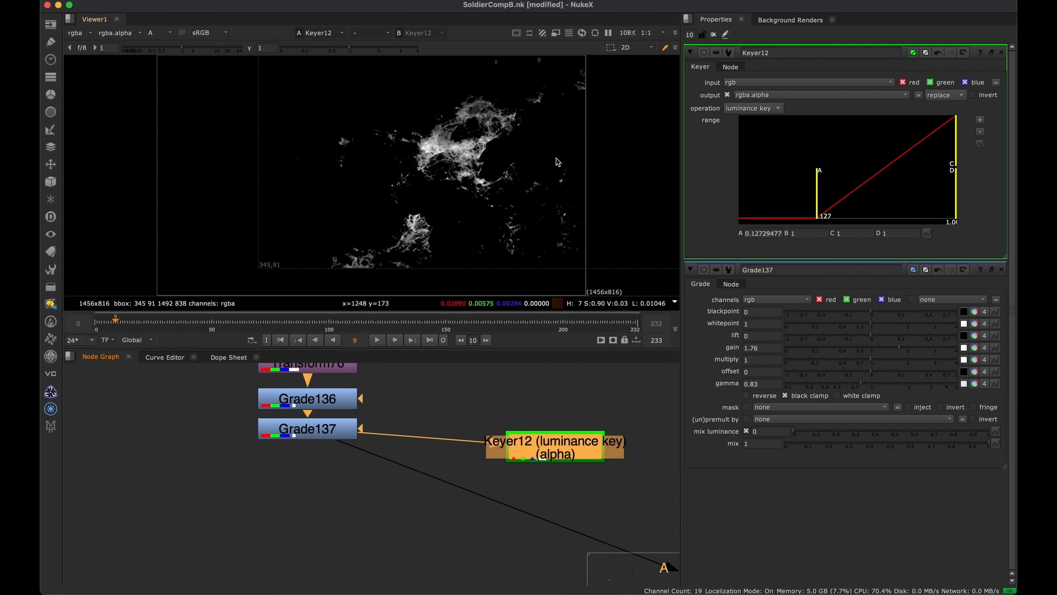
# Add a third Grade below the fire layer's second Grade, mask it with the Keyer, and view its color output
pyautogui.click(463, 392)
pyautogui.press('g')
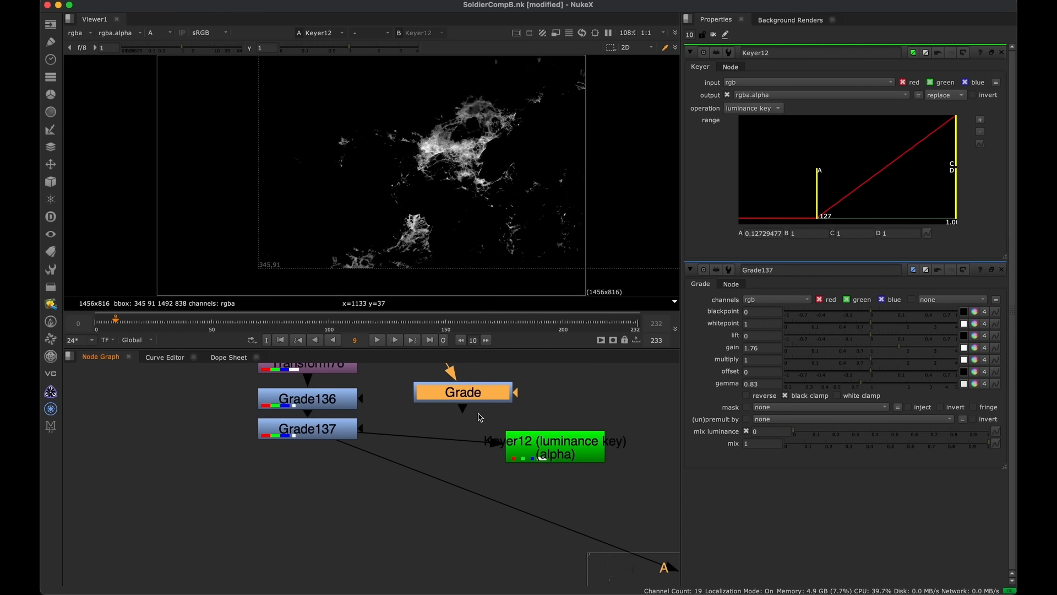
pyautogui.moveTo(485, 387); pyautogui.dragTo(558, 447)
pyautogui.press('l')
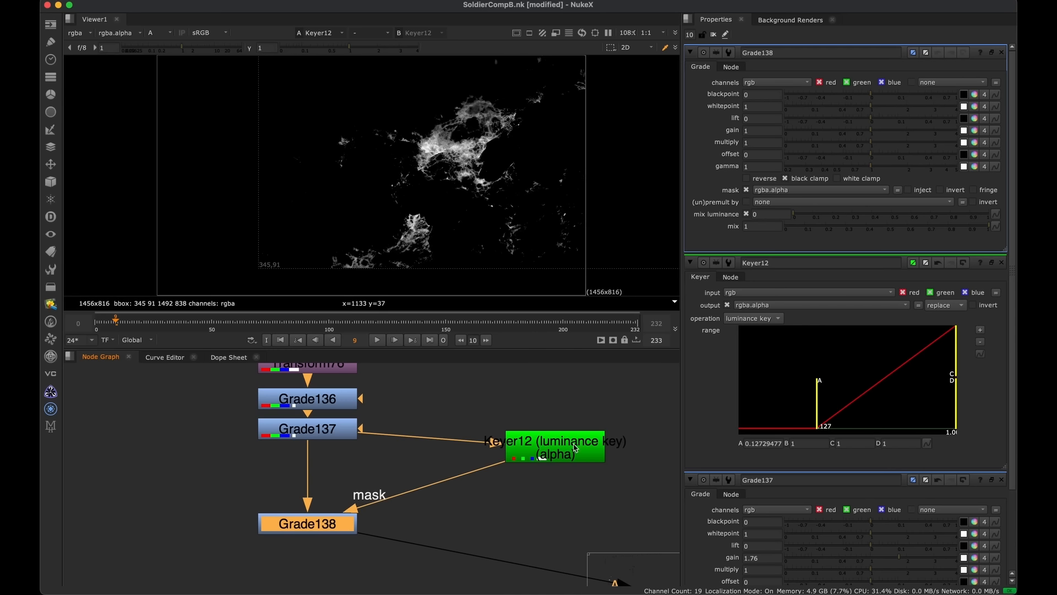
pyautogui.moveTo(449, 509); pyautogui.dragTo(524, 491, button='middle')
pyautogui.press('1')
pyautogui.press('a')
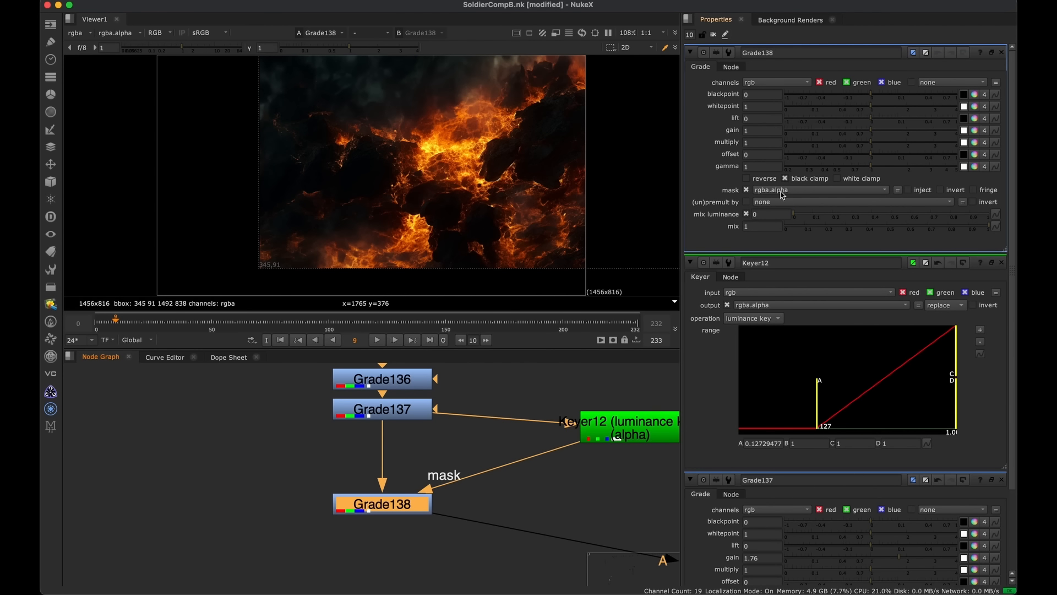
# Move the Keyer node level with the second Grade and check its alpha in the viewer
pyautogui.moveTo(619, 435); pyautogui.dragTo(593, 409)
pyautogui.click(611, 374)
pyautogui.press('a')
pyautogui.press('a')
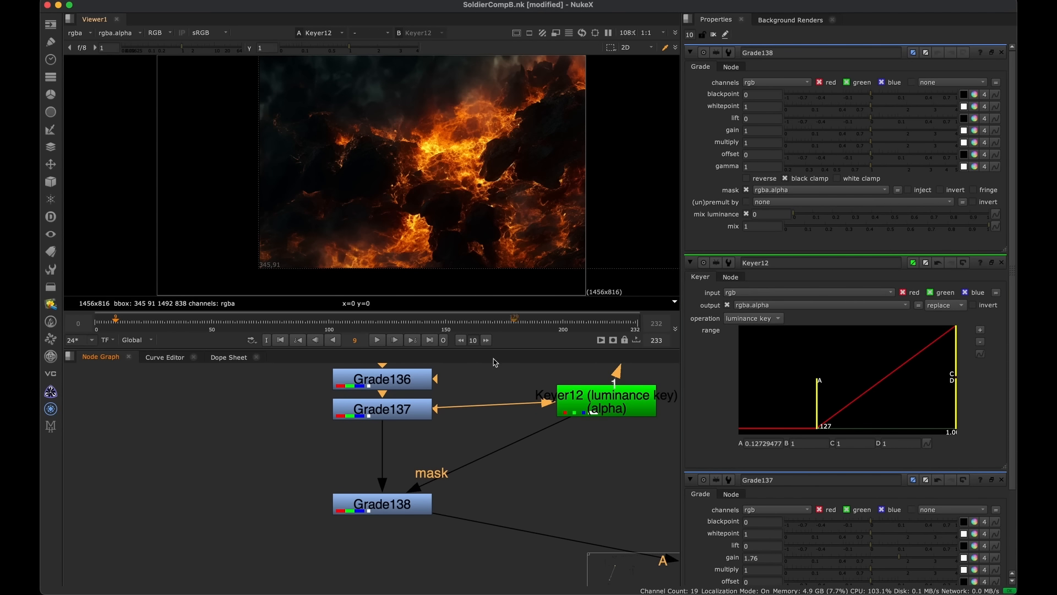
# View the Keyer-masked Grade and set its gain to 1.94 to brighten the flames
pyautogui.click(414, 508)
pyautogui.moveTo(872, 131); pyautogui.dragTo(935, 131)
pyautogui.scroll(5, 501, 160)
pyautogui.moveTo(517, 163); pyautogui.dragTo(505, 208, button='middle')
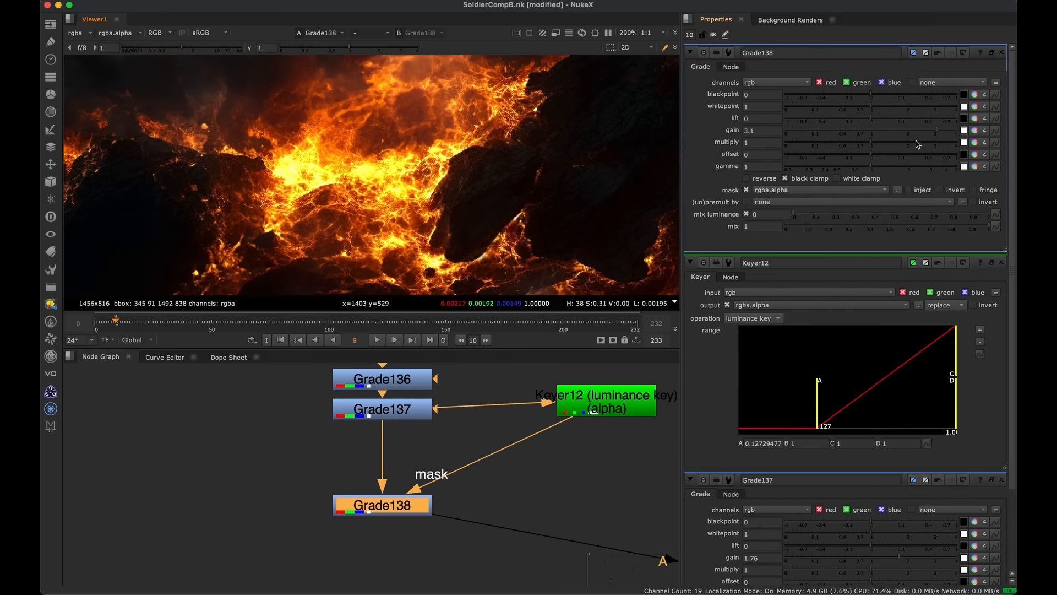
pyautogui.moveTo(906, 136)
pyautogui.mouseDown()
pyautogui.moveTo(936, 136)
pyautogui.moveTo(887, 139)
pyautogui.moveTo(964, 137)
pyautogui.moveTo(906, 132)
pyautogui.mouseUp()
# Compare gains of 1.04 and 1.88 on the masked Grade while viewing the Defocus output, keeping 1.88
pyautogui.scroll(-6, 358, 385)
pyautogui.scroll(2, 478, 455)
pyautogui.click(537, 415)
pyautogui.press('1')
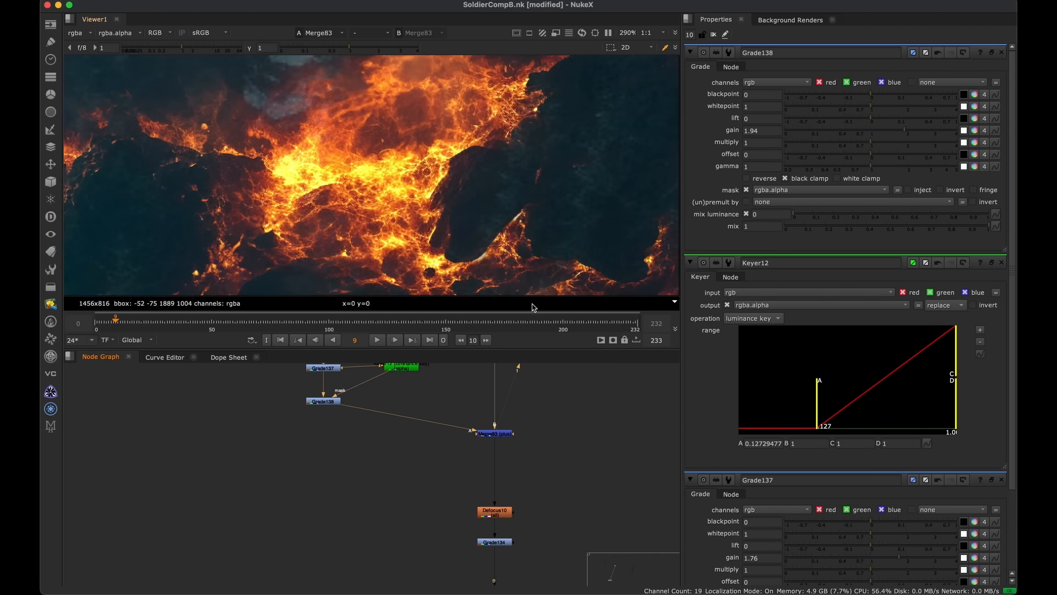
pyautogui.press('f')
pyautogui.click(494, 512)
pyautogui.press('1')
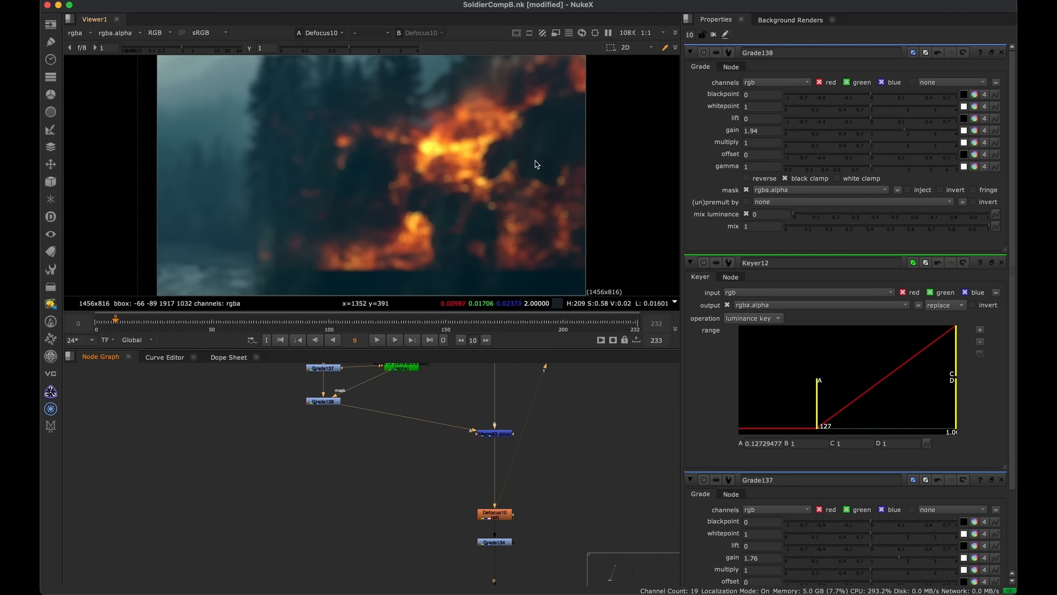
pyautogui.click(872, 131)
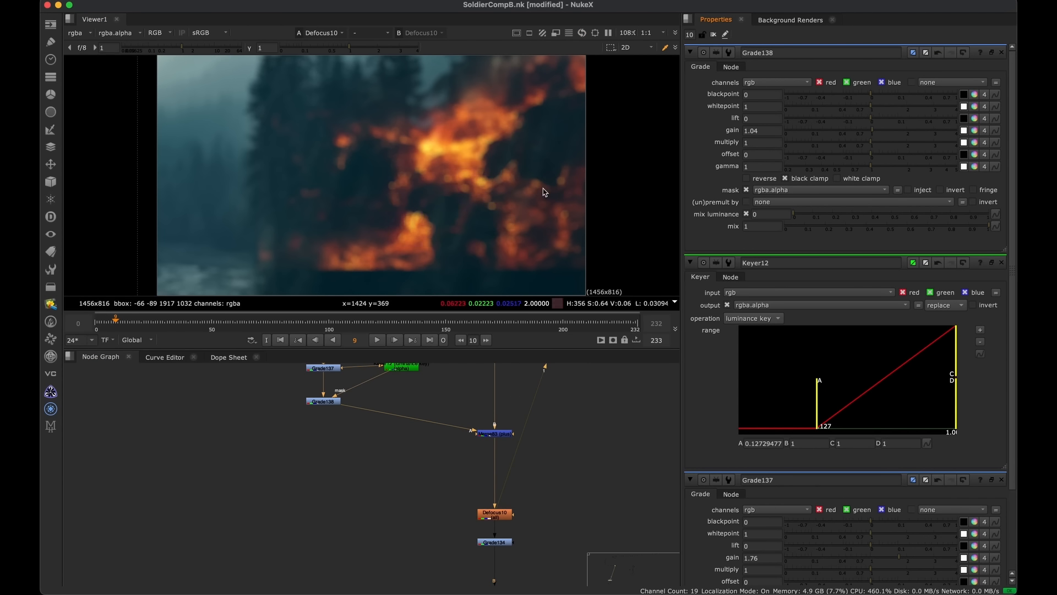
pyautogui.scroll(3, 492, 131)
pyautogui.moveTo(491, 131); pyautogui.dragTo(486, 122, button='middle')
pyautogui.moveTo(875, 134); pyautogui.dragTo(903, 133)
pyautogui.scroll(-5, 435, 418)
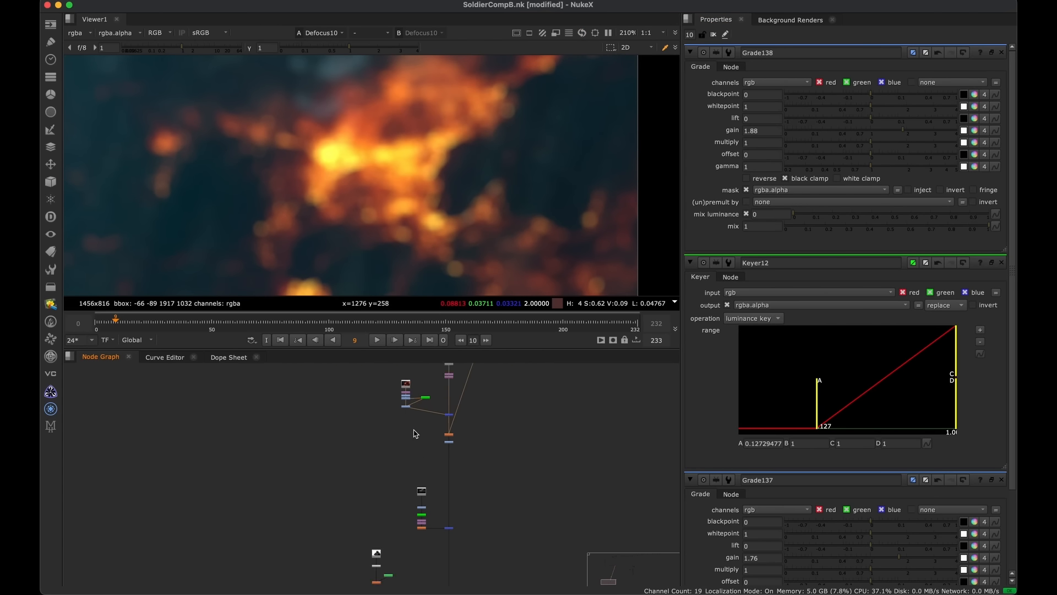
# View the soldier's final Merge and set the masked Grade's gain to 3.35, multiply to 2.55, and Keyer point A to about 0.025
pyautogui.moveTo(461, 583); pyautogui.dragTo(458, 456, button='middle')
pyautogui.moveTo(462, 454); pyautogui.dragTo(428, 501)
pyautogui.press('1')
pyautogui.press('f')
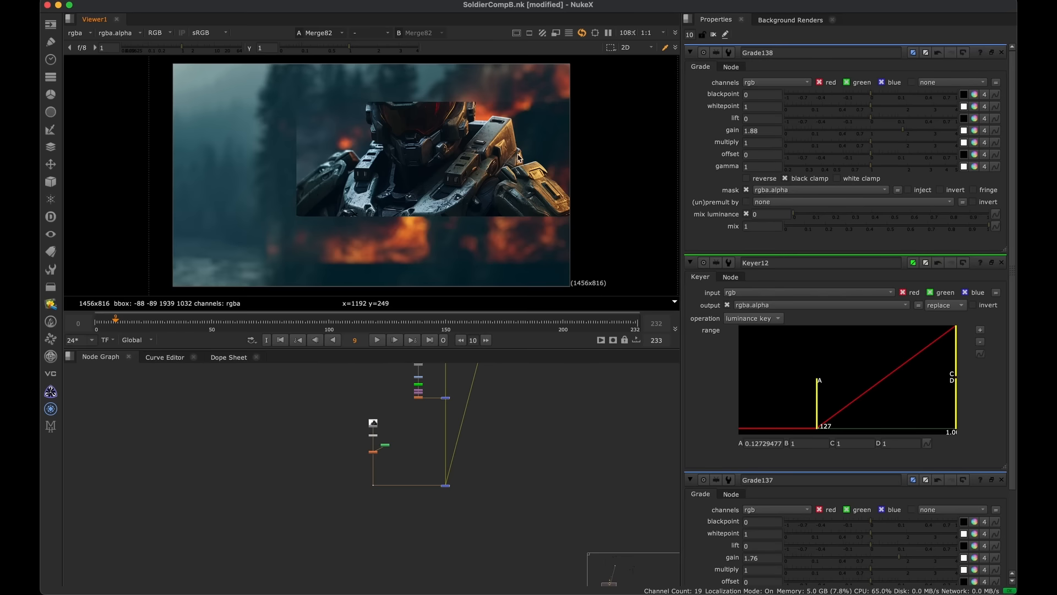
pyautogui.press('h')
pyautogui.click(911, 143)
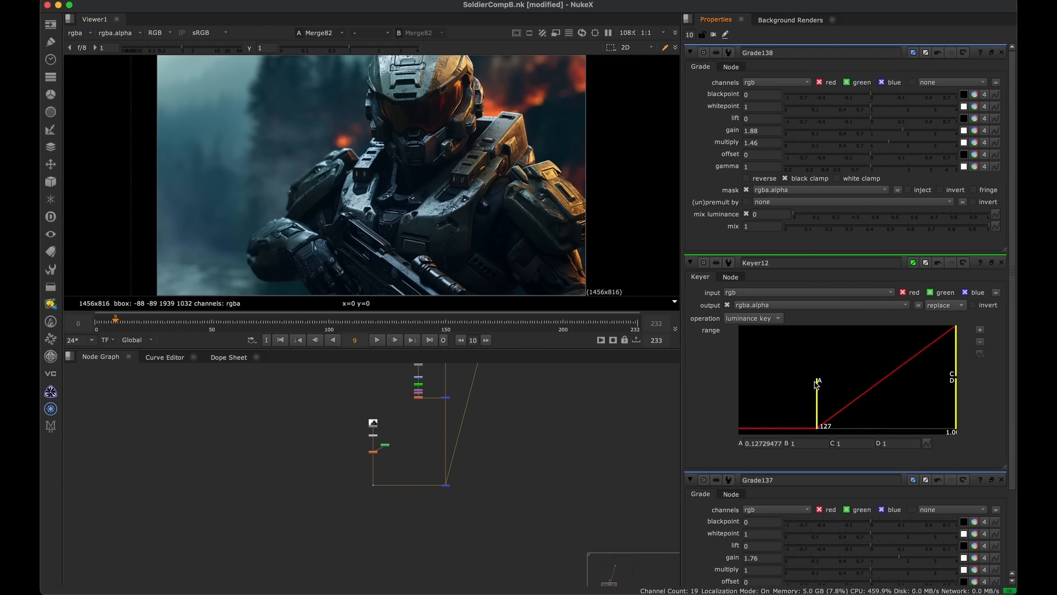
pyautogui.moveTo(819, 392); pyautogui.dragTo(782, 382)
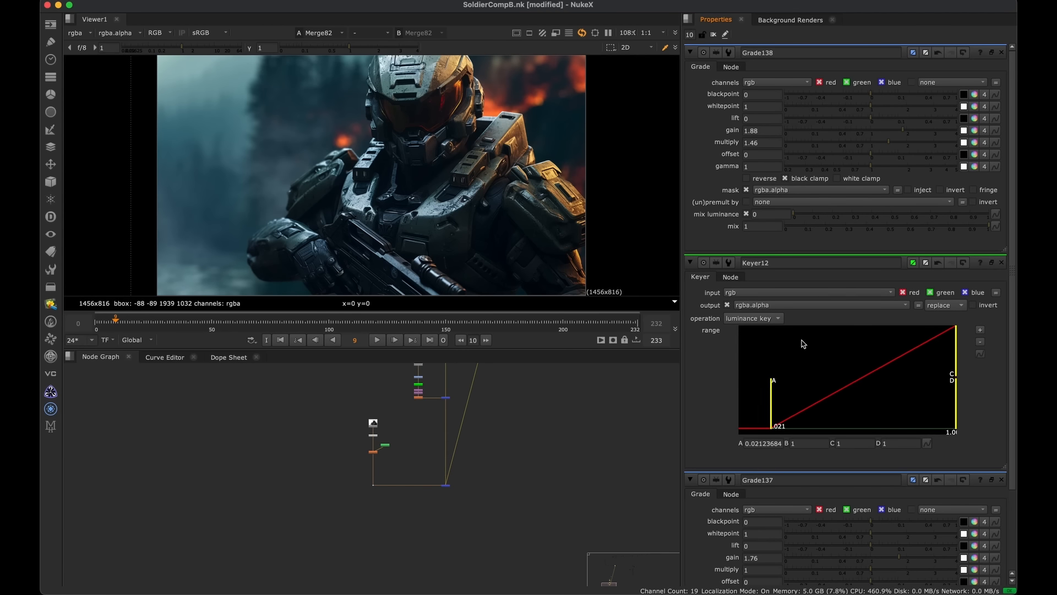
pyautogui.click(935, 145)
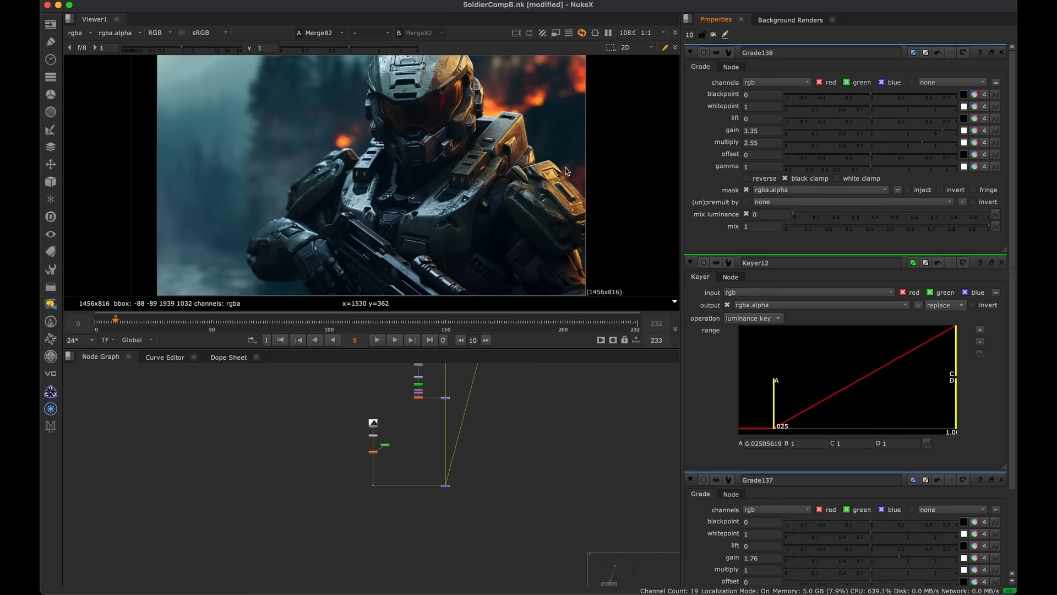
pyautogui.scroll(5, 471, 461)
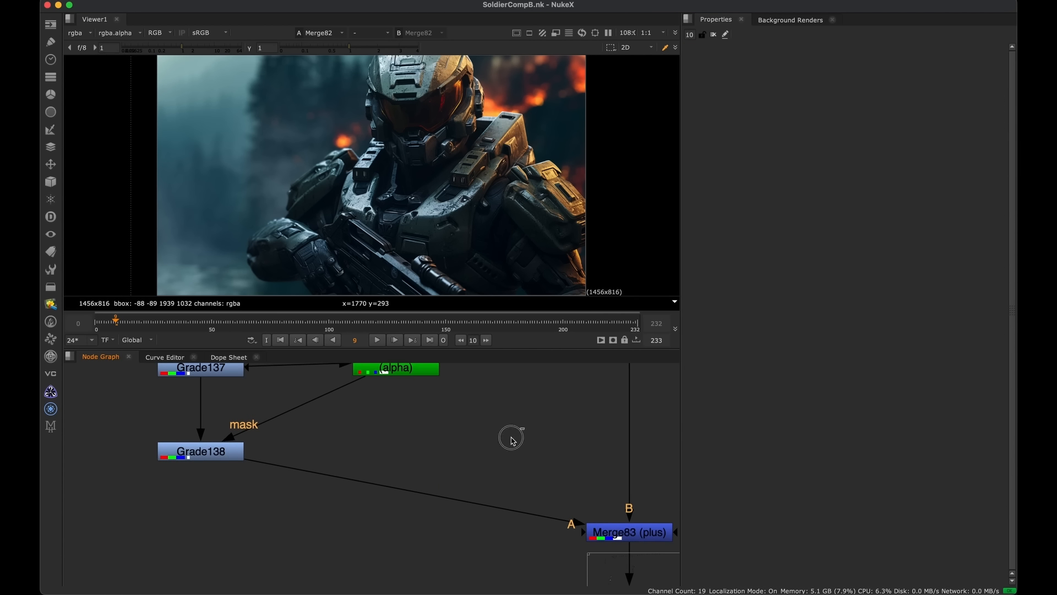
# Add a Roto node and merge it over the second masked Grade's output with a stencil operation, ahead of the fire's plus Merge
pyautogui.press('o')
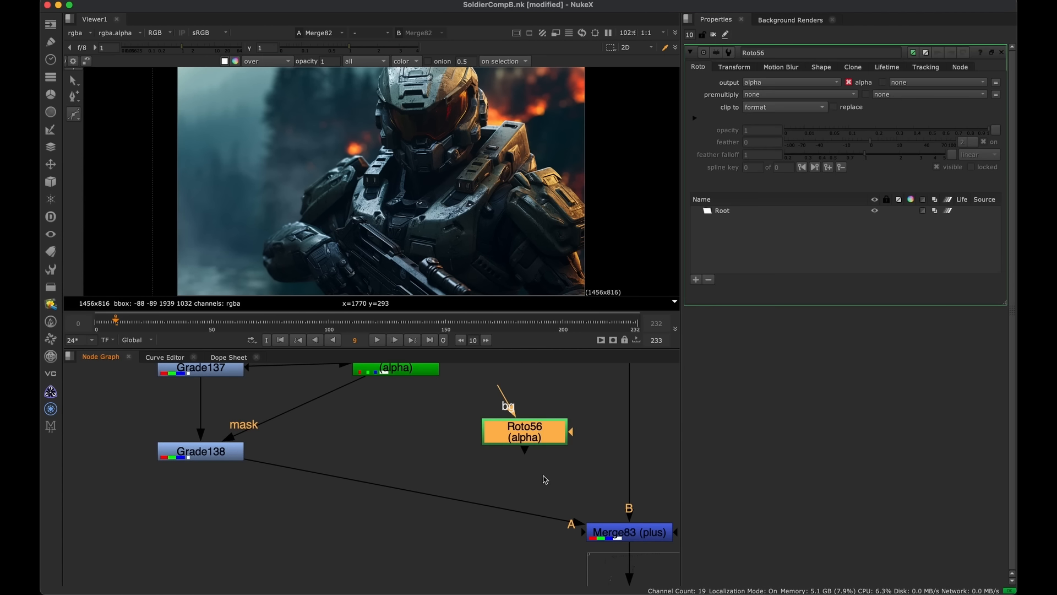
pyautogui.press('m')
pyautogui.moveTo(638, 432); pyautogui.dragTo(515, 523)
pyautogui.click(757, 83)
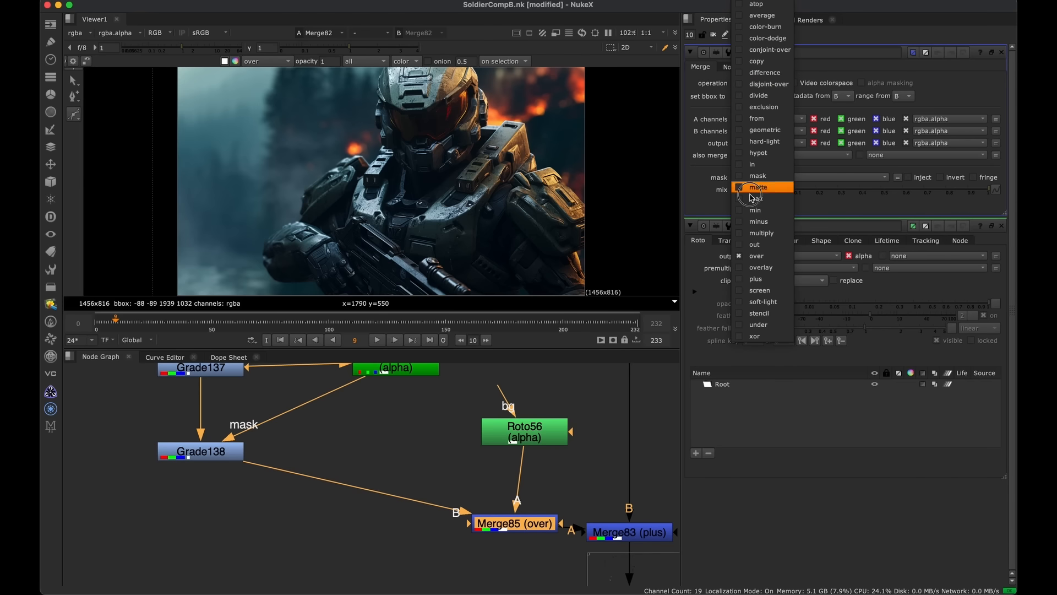
pyautogui.click(758, 313)
# Draw a closed Bezier in the Roto around the background area between the mist and the soldier's helmet and shoulder
pyautogui.doubleClick(524, 432)
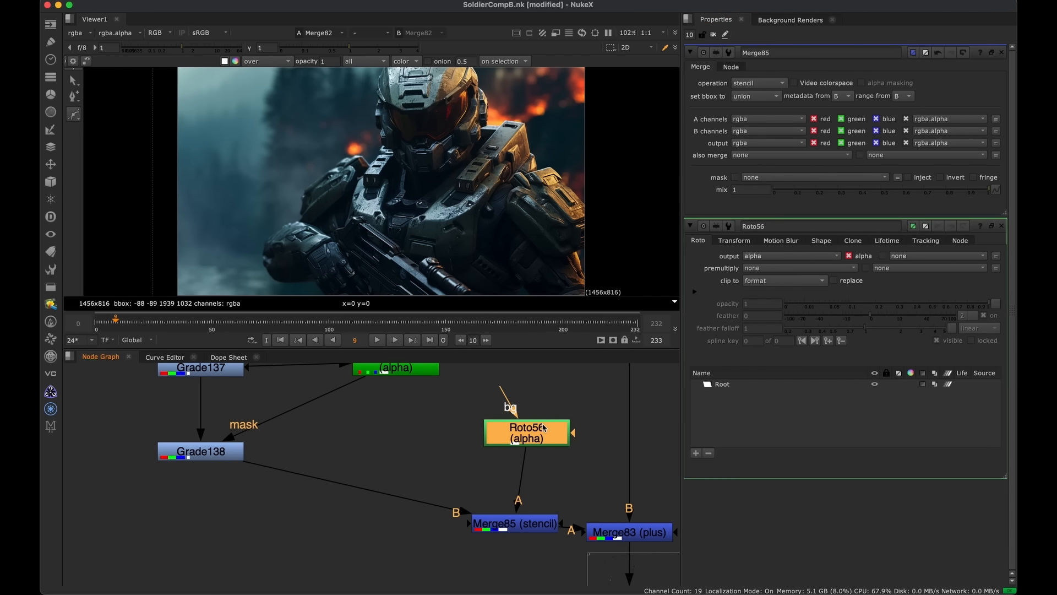
pyautogui.moveTo(326, 154); pyautogui.dragTo(354, 187, button='middle')
pyautogui.press('o')
pyautogui.press('o')
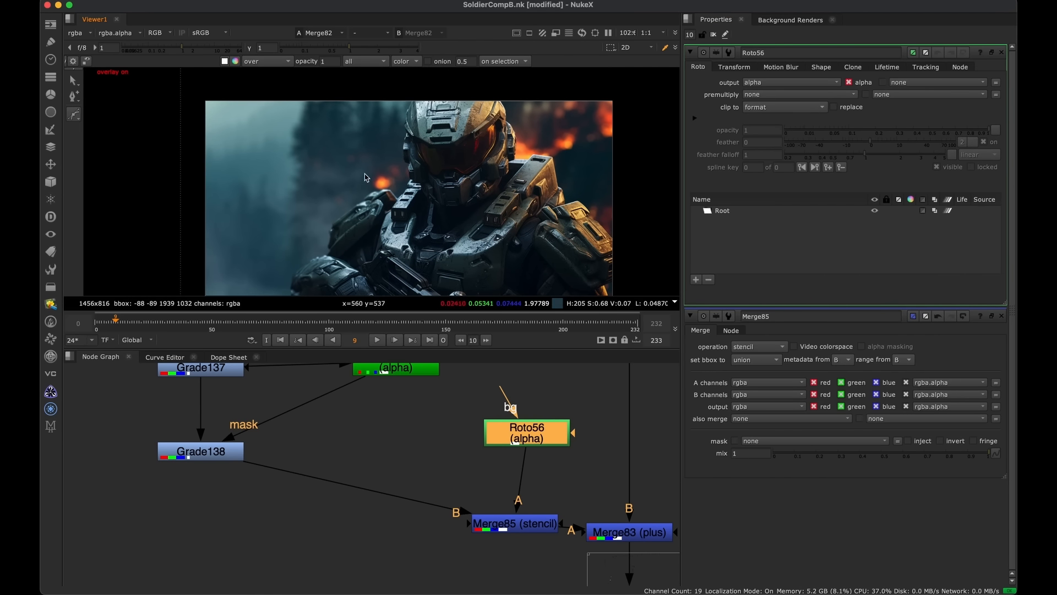
pyautogui.moveTo(334, 135); pyautogui.dragTo(312, 162)
pyautogui.click(368, 165)
pyautogui.click(355, 132)
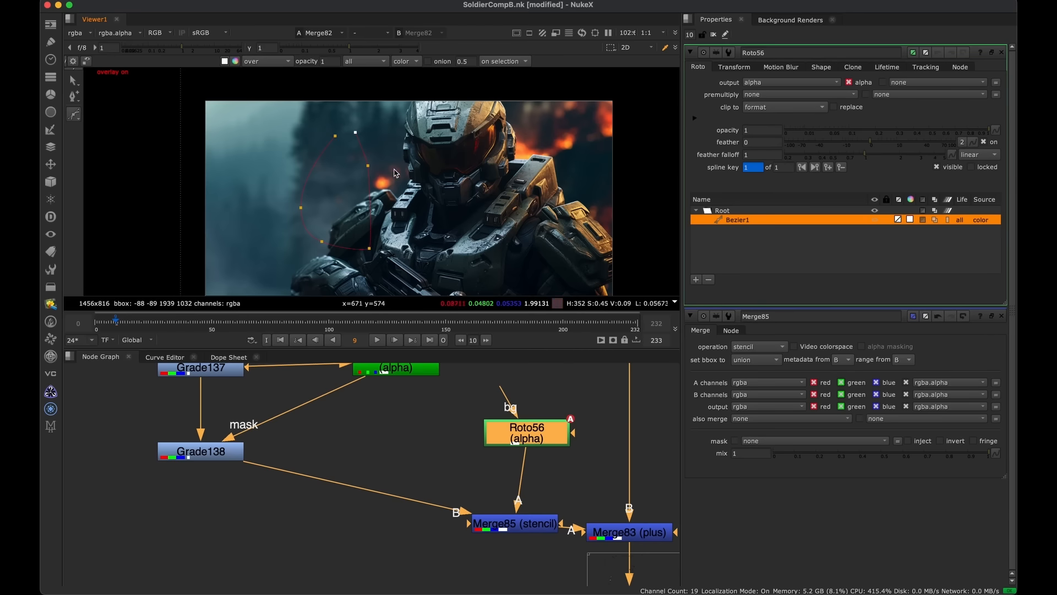
pyautogui.press('Return')
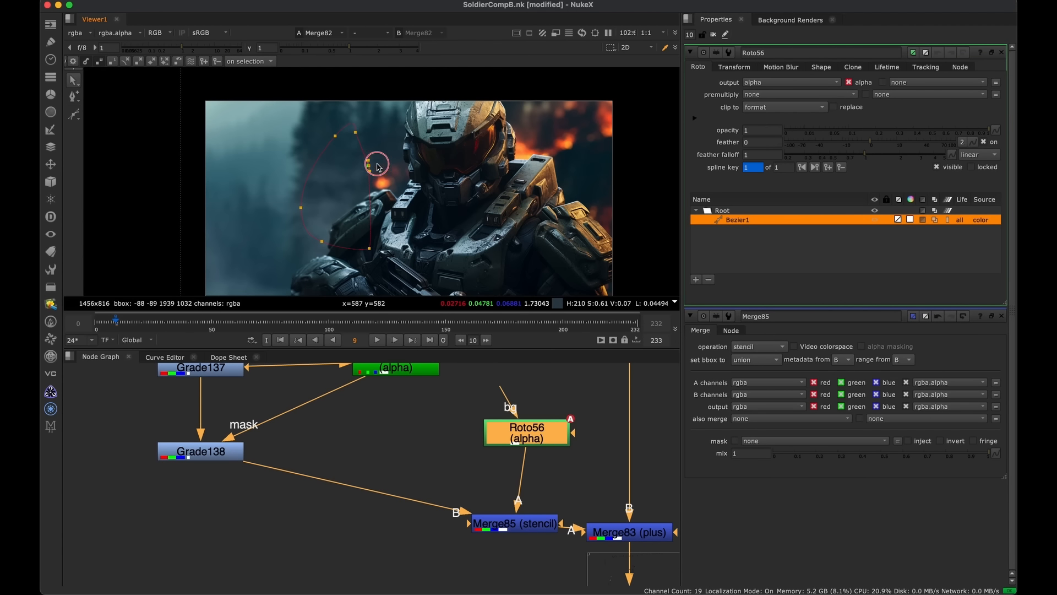
# Pull the Bezier's feather outward on the helmet and rifle side, and check the composite with the overlay hidden
pyautogui.keyDown('super'); pyautogui.moveTo(369, 248); pyautogui.dragTo(396, 272); pyautogui.keyUp('super')
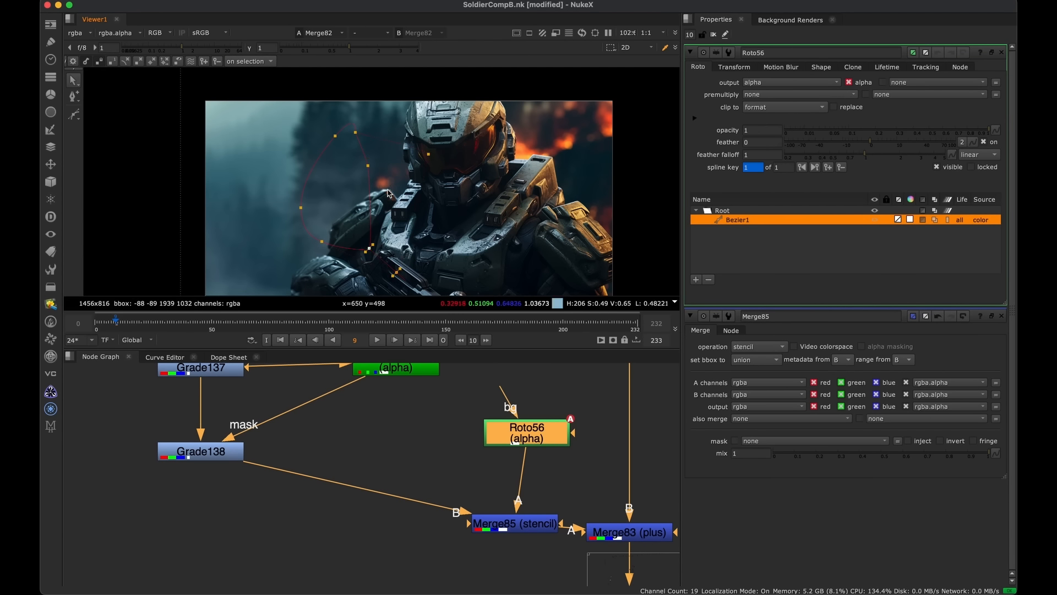
pyautogui.press('o')
pyautogui.press('f')
pyautogui.press('o')
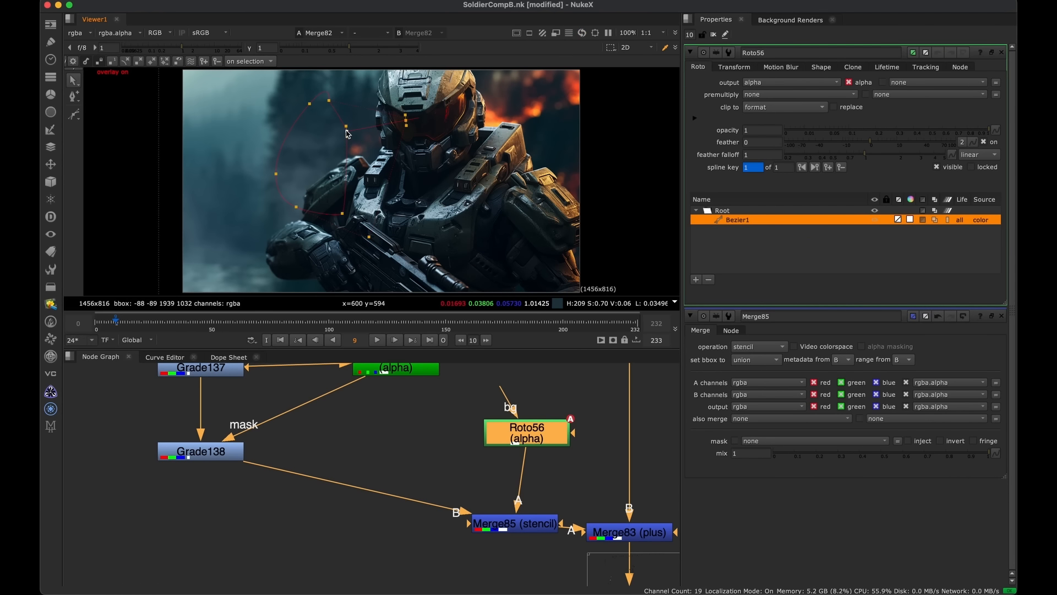
pyautogui.press('o')
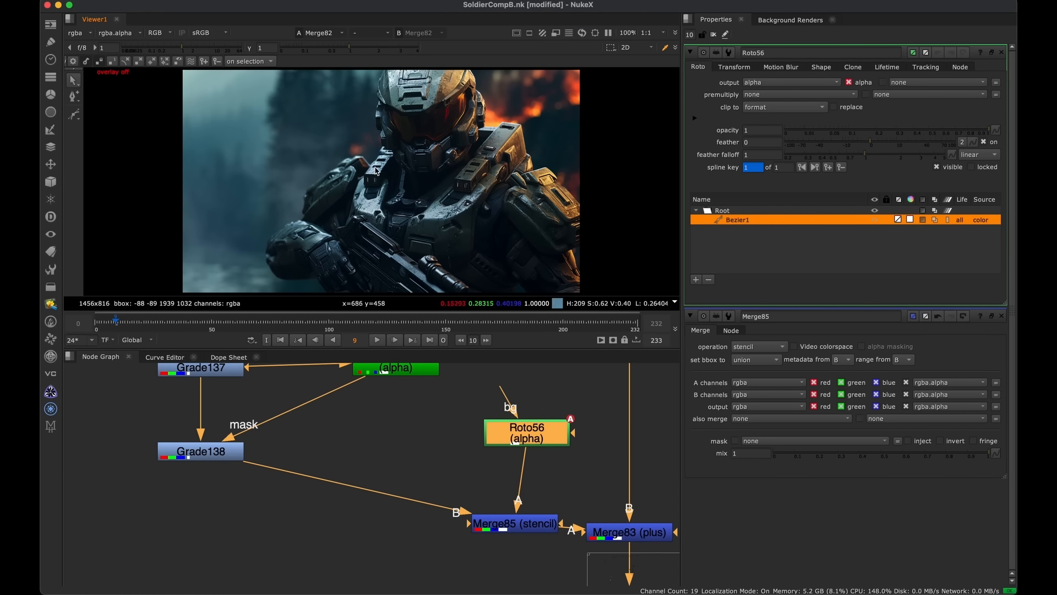
pyautogui.moveTo(376, 170); pyautogui.dragTo(369, 183, button='middle')
pyautogui.press('o')
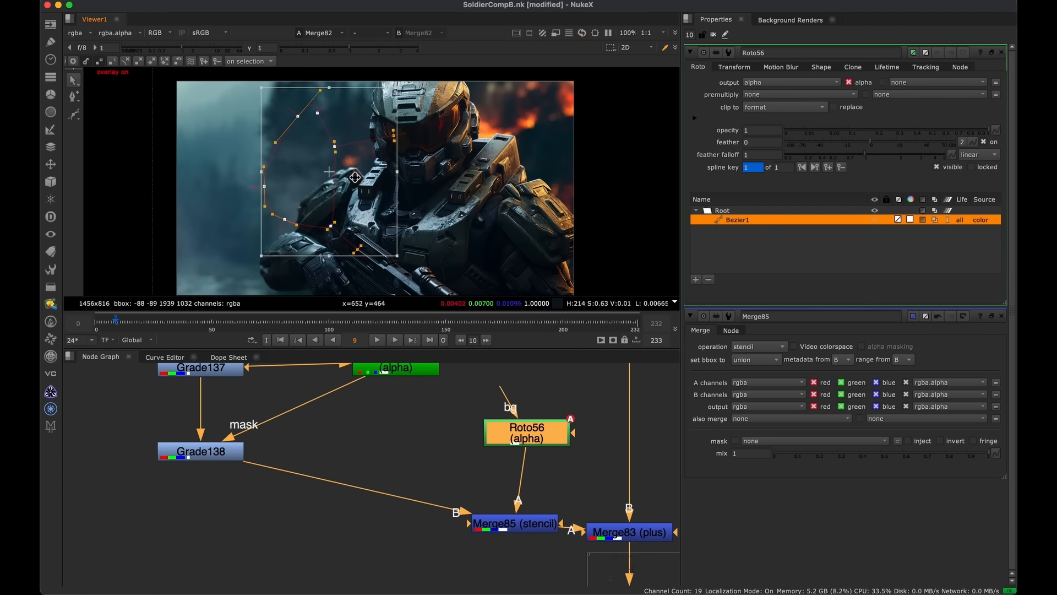
pyautogui.press('o')
# Examine how the fire and dark background sit around the soldier's helmet and shoulder, both close up and at full-frame size
pyautogui.moveTo(484, 184); pyautogui.dragTo(493, 151, button='middle')
pyautogui.moveTo(579, 105); pyautogui.dragTo(580, 201, button='middle')
pyautogui.scroll(-3, 500, 430)
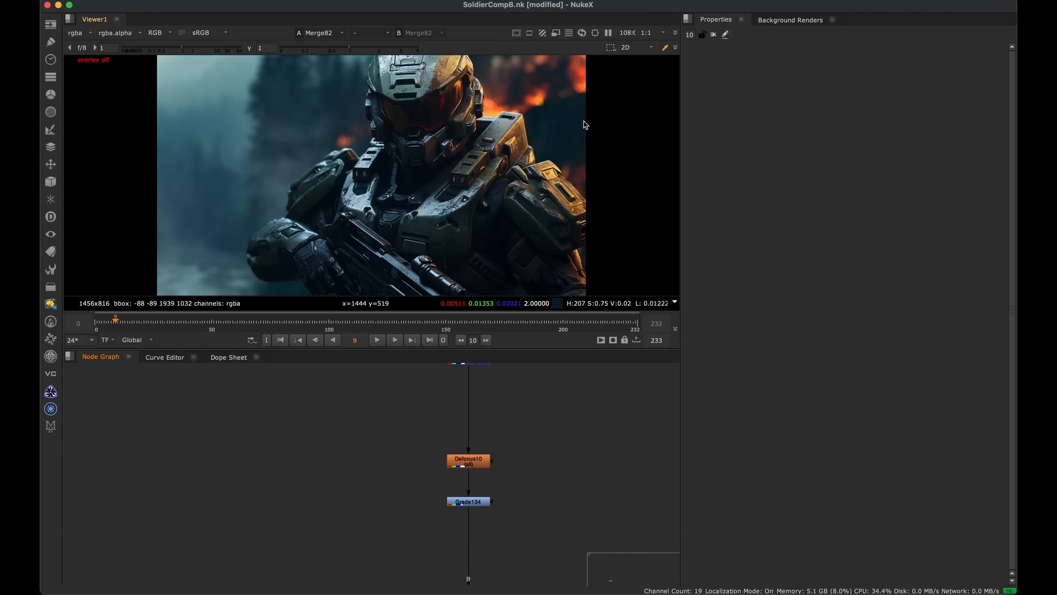
pyautogui.scroll(4, 569, 105)
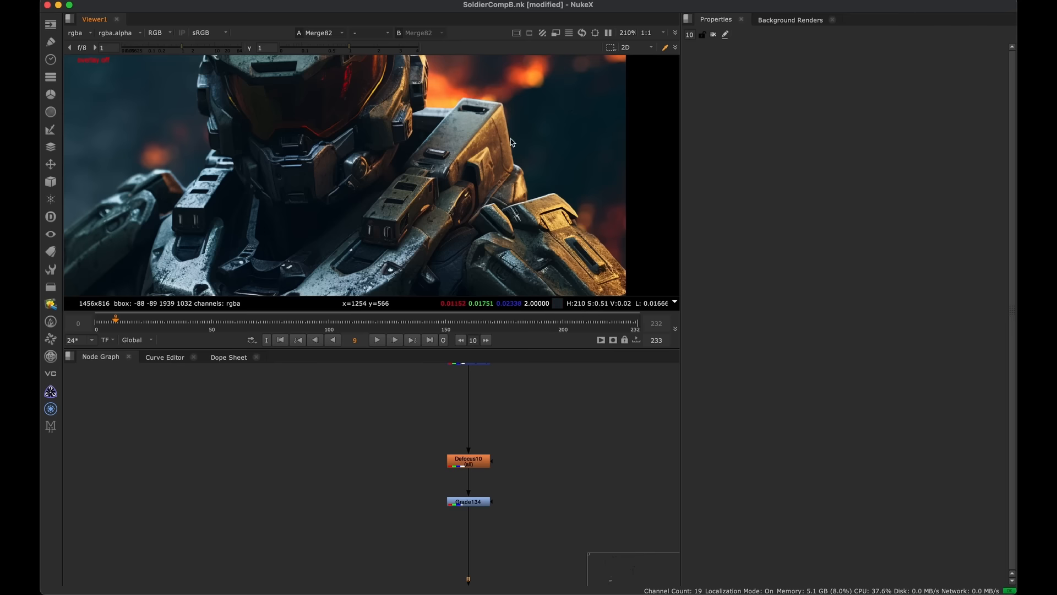
pyautogui.scroll(-5, 504, 138)
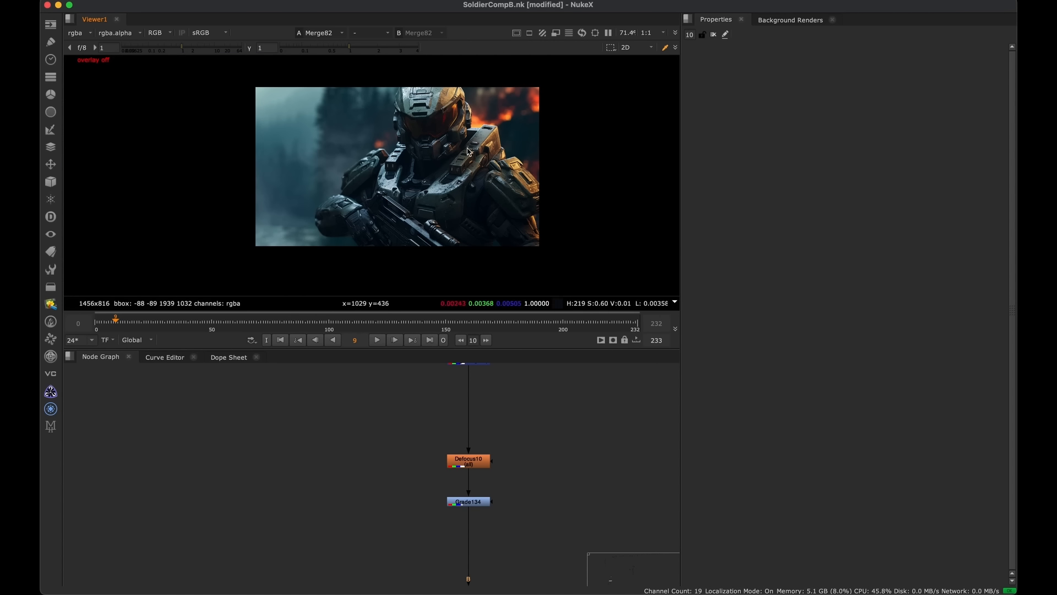
pyautogui.scroll(-5, 533, 129)
pyautogui.scroll(4, 531, 131)
pyautogui.scroll(-3, 468, 164)
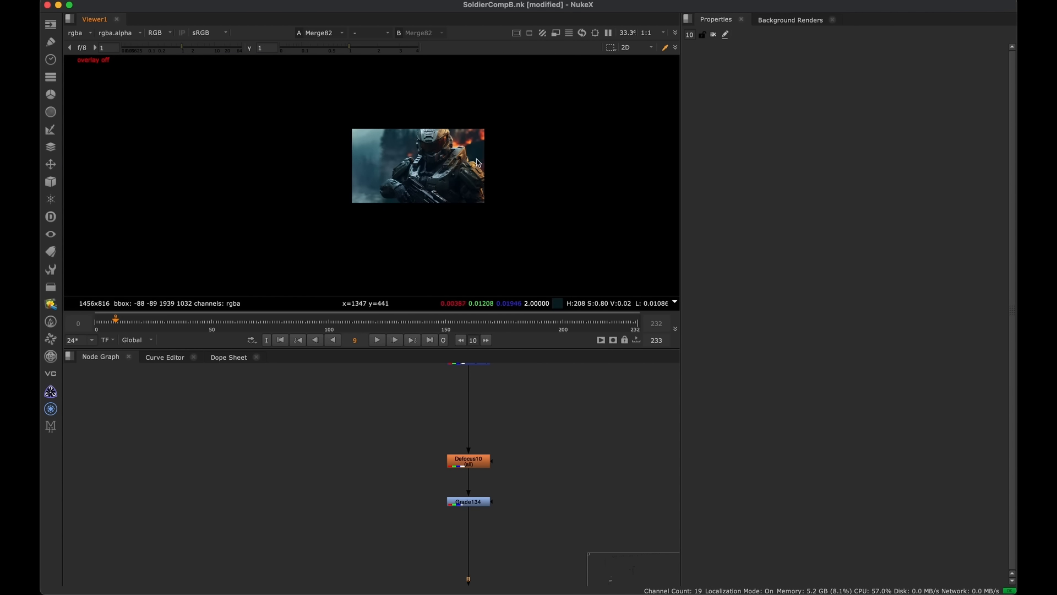
pyautogui.scroll(2, 480, 162)
pyautogui.scroll(-1, 452, 158)
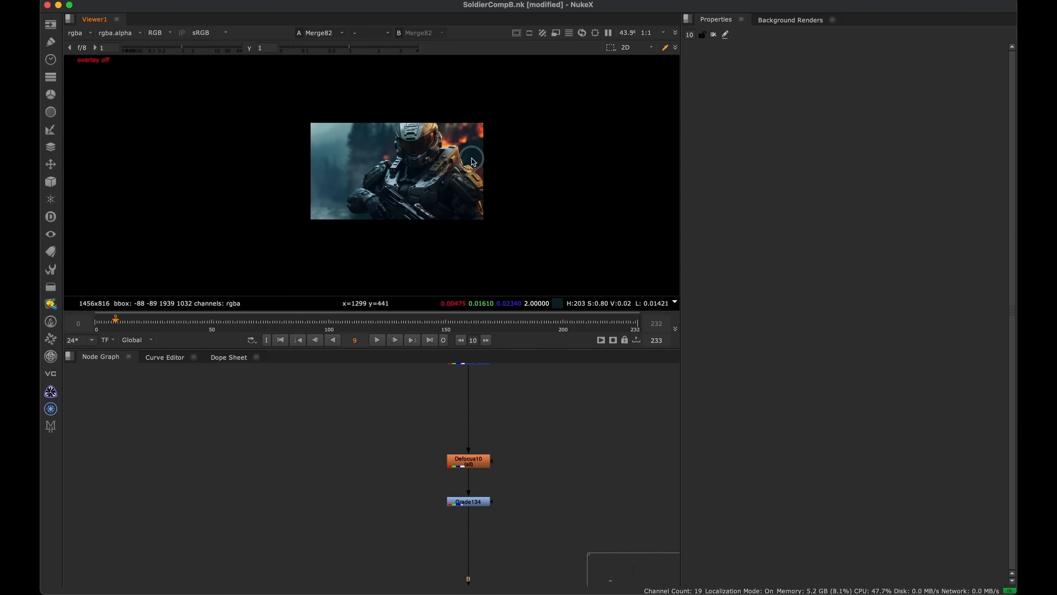
pyautogui.scroll(3, 472, 161)
pyautogui.scroll(-3, 494, 195)
pyautogui.scroll(4, 512, 156)
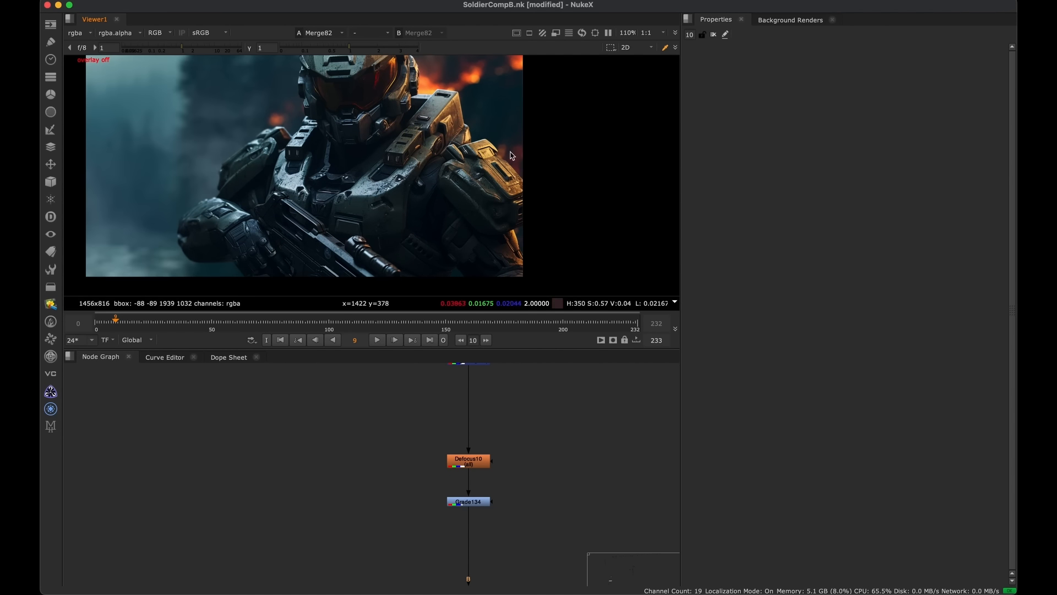
pyautogui.scroll(4, 506, 156)
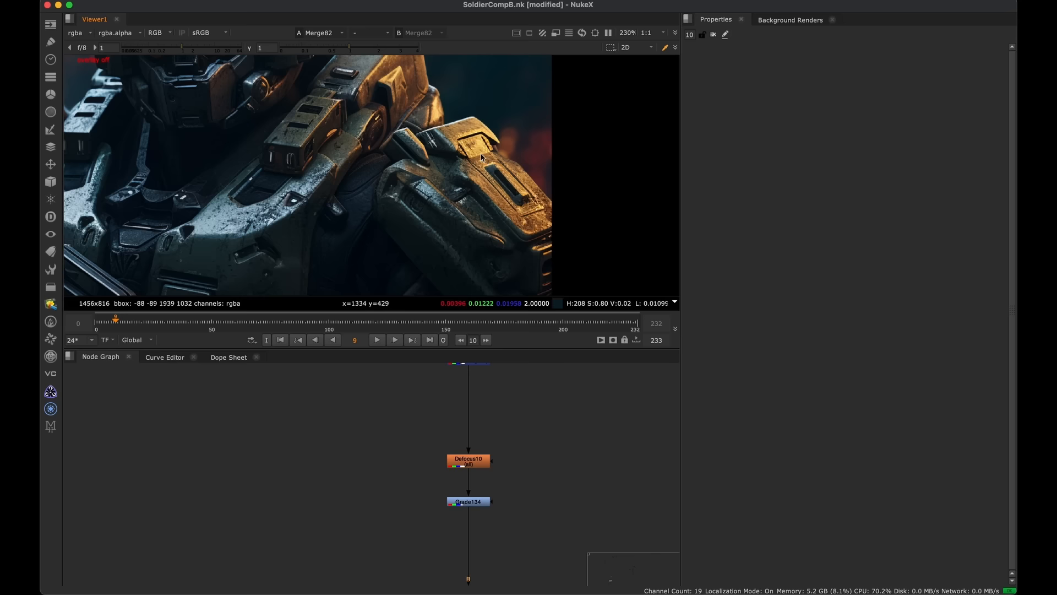
pyautogui.scroll(-3, 552, 174)
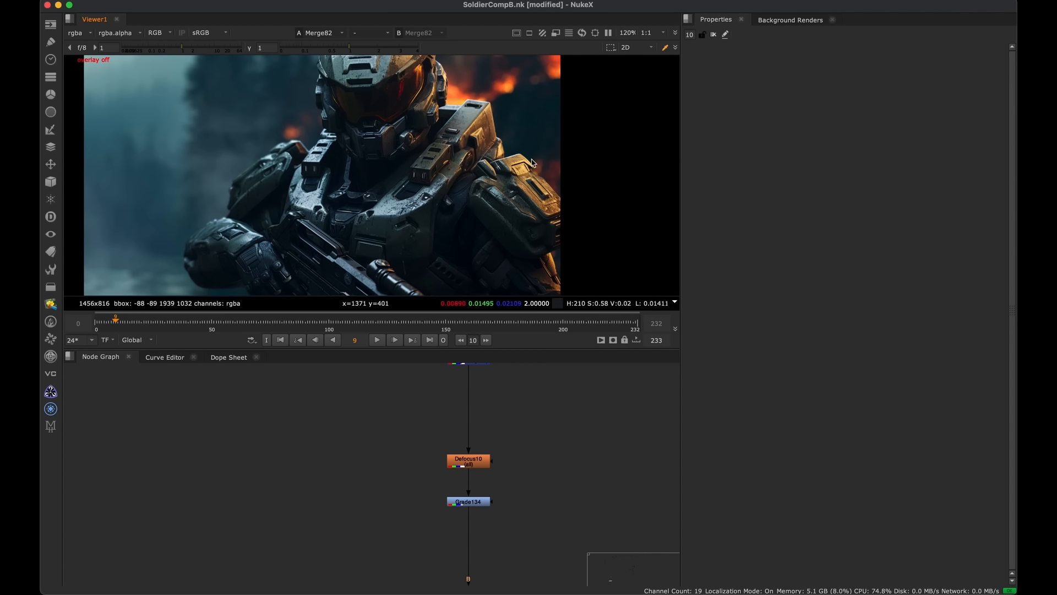
pyautogui.scroll(4, 520, 161)
pyautogui.press('f')
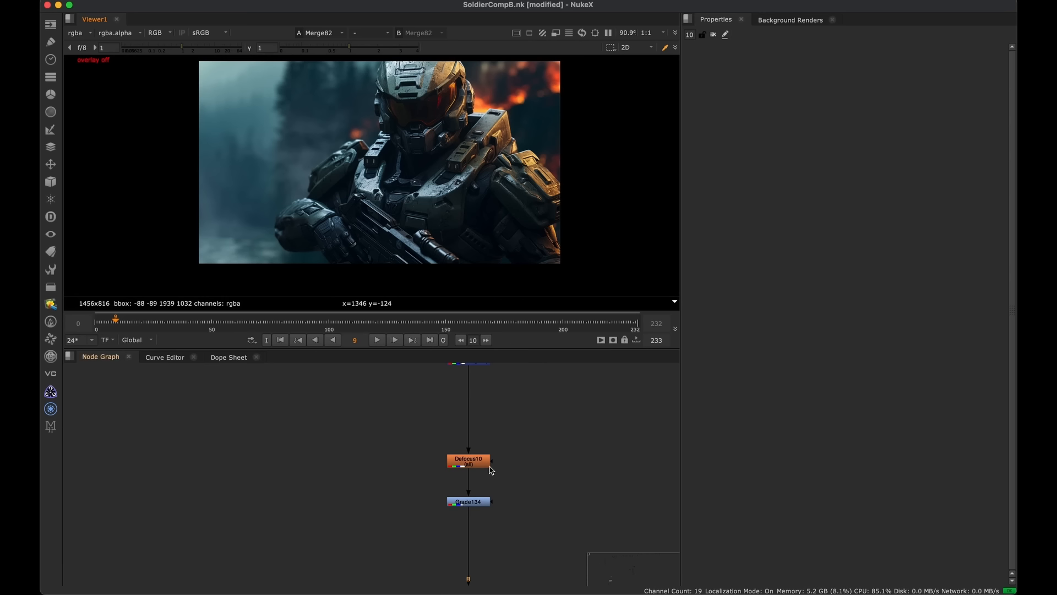
# Insert a new Grade node directly below the Grade that follows the Defocus
pyautogui.moveTo(454, 489); pyautogui.dragTo(424, 401, button='middle')
pyautogui.scroll(3, 460, 460)
pyautogui.click(445, 391)
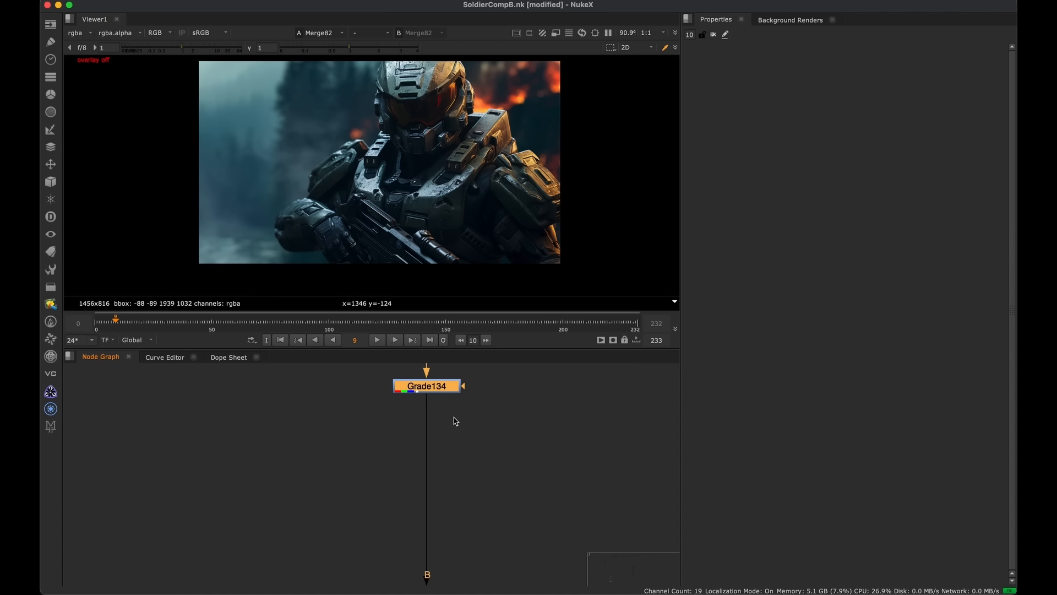
pyautogui.press('g')
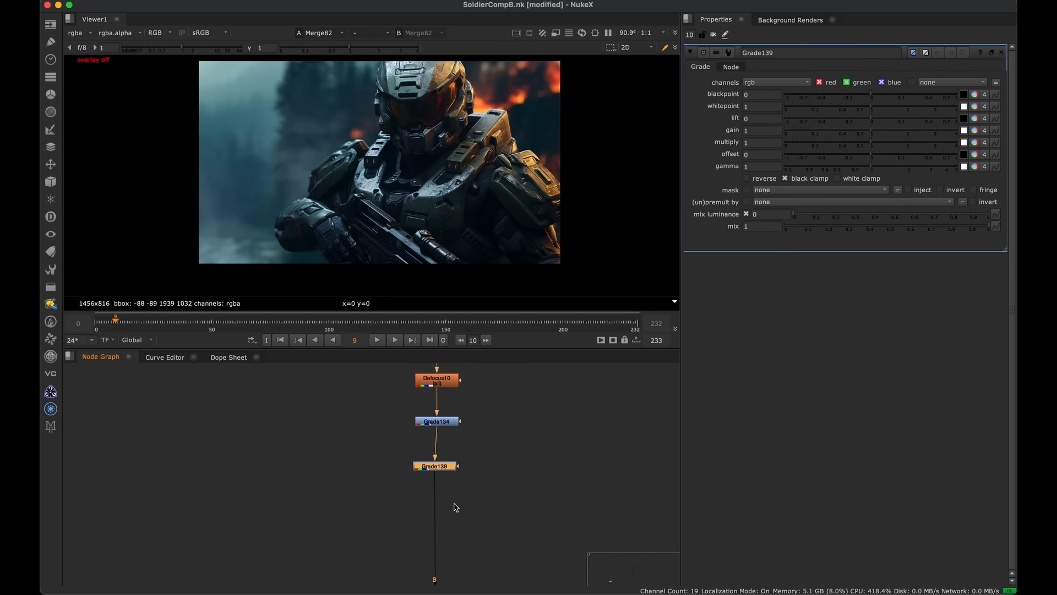
pyautogui.scroll(2, 447, 433)
pyautogui.scroll(2, 454, 504)
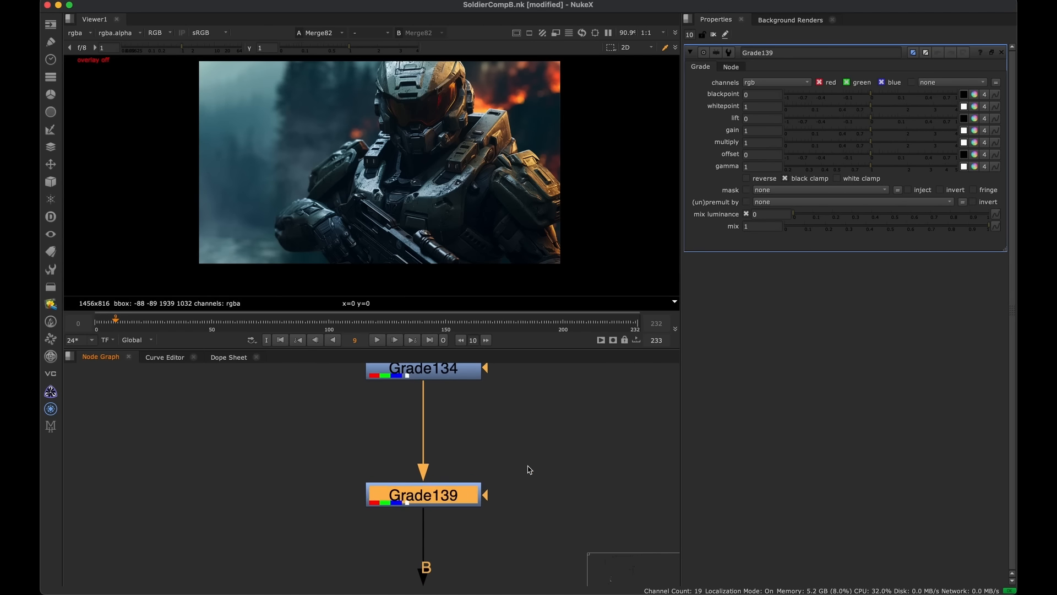
# Create a Radial node beside the new Grade and connect it as the Grade's mask
pyautogui.click(529, 465)
pyautogui.press('Tab')
pyautogui.write('radial')
pyautogui.press('Return')
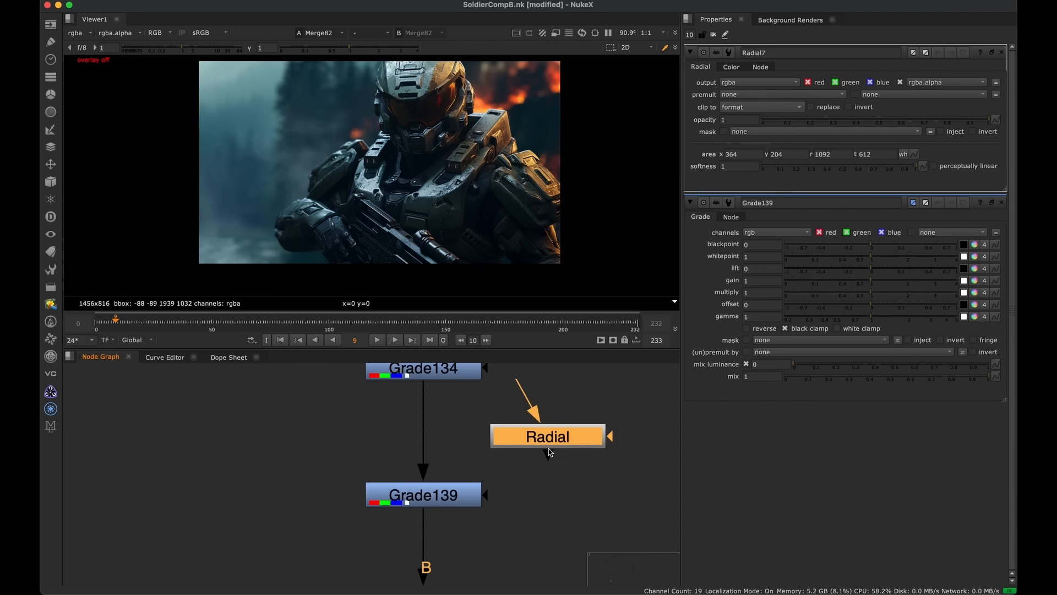
pyautogui.moveTo(487, 496); pyautogui.dragTo(579, 438)
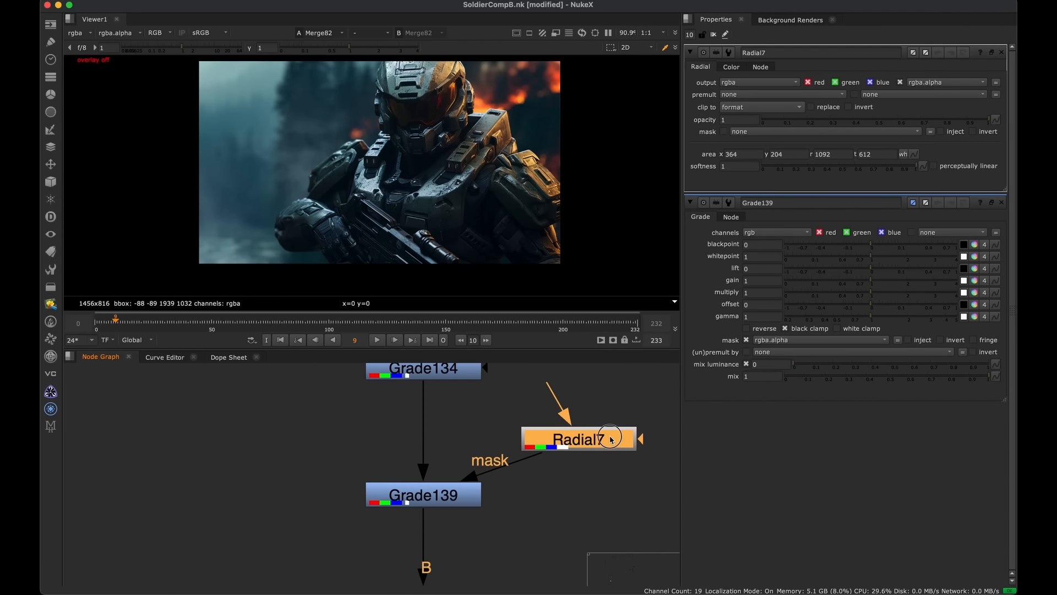
# Enlarge the Radial's ellipse to an area of r 1176 and t 746, viewing the Radial's own output
pyautogui.press('o')
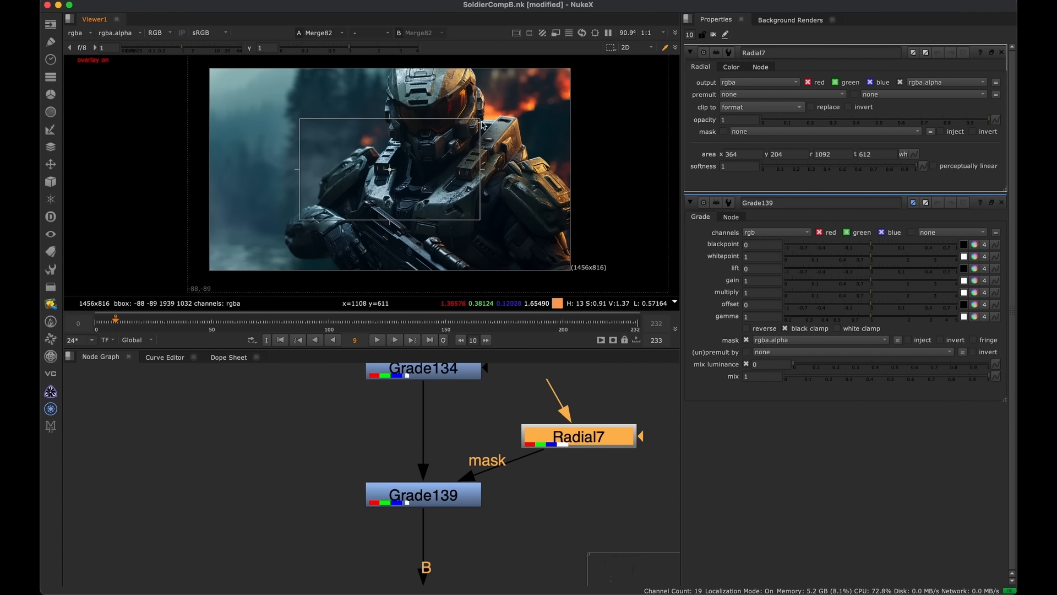
pyautogui.moveTo(480, 124); pyautogui.dragTo(501, 123)
pyautogui.press('1')
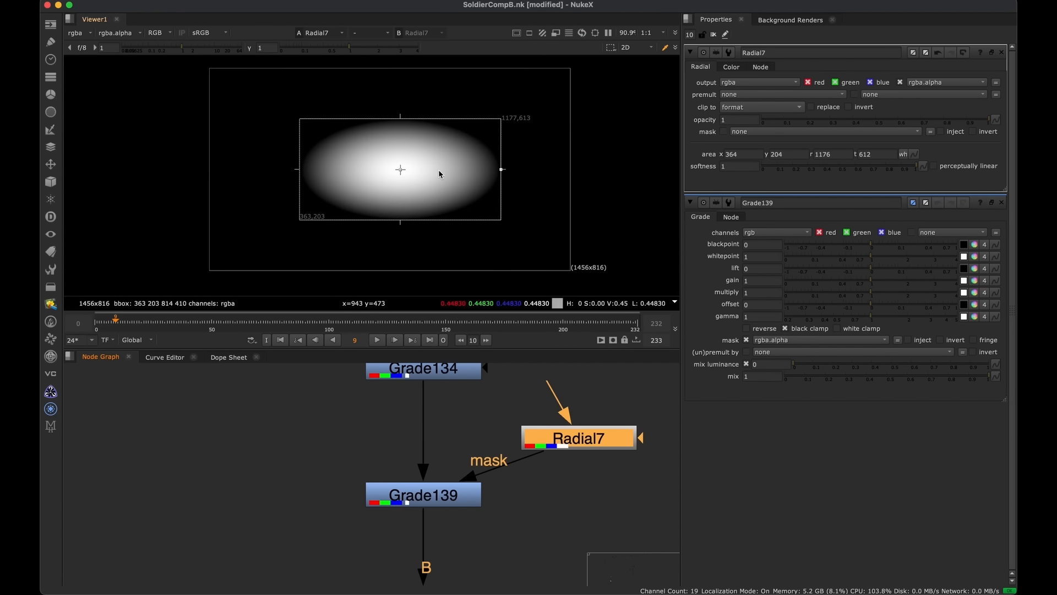
pyautogui.moveTo(417, 122); pyautogui.dragTo(416, 85)
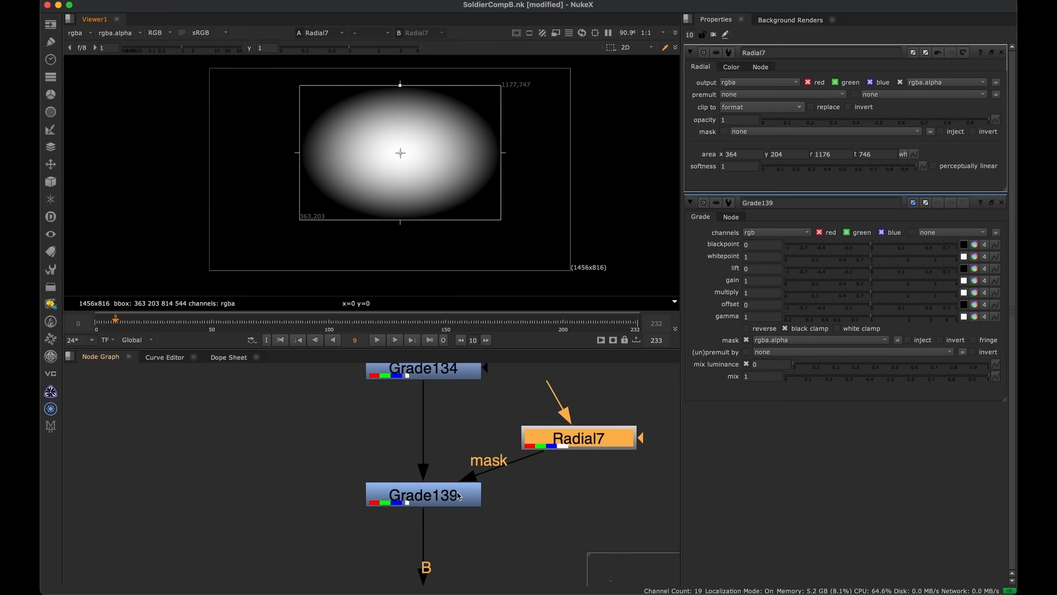
# View the new Grade, move its Radial mask over the background's lower-right corner, and set the Grade's gain to 2.04
pyautogui.click(459, 495)
pyautogui.press('1')
pyautogui.moveTo(406, 154); pyautogui.dragTo(564, 218)
pyautogui.doubleClick(460, 500)
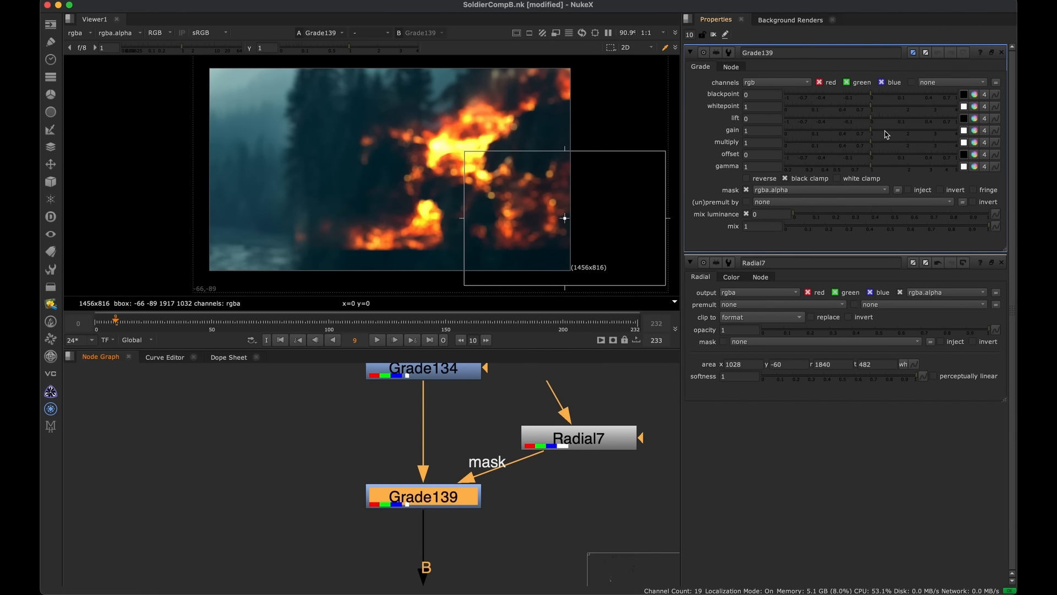
pyautogui.moveTo(902, 133)
pyautogui.mouseDown()
pyautogui.moveTo(922, 132)
pyautogui.moveTo(902, 131)
pyautogui.mouseUp()
# Extend the Radial downward and reposition it to an area of x 1046, y -334.5, r 1858, t 508.5
pyautogui.moveTo(557, 289); pyautogui.dragTo(559, 327)
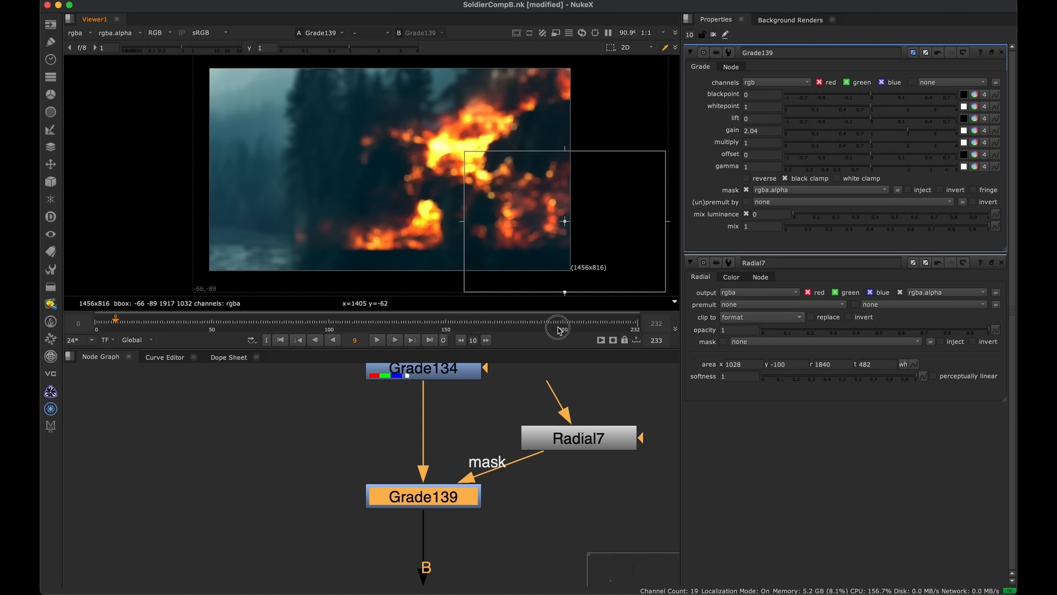
pyautogui.click(567, 241)
pyautogui.moveTo(568, 253); pyautogui.dragTo(572, 248)
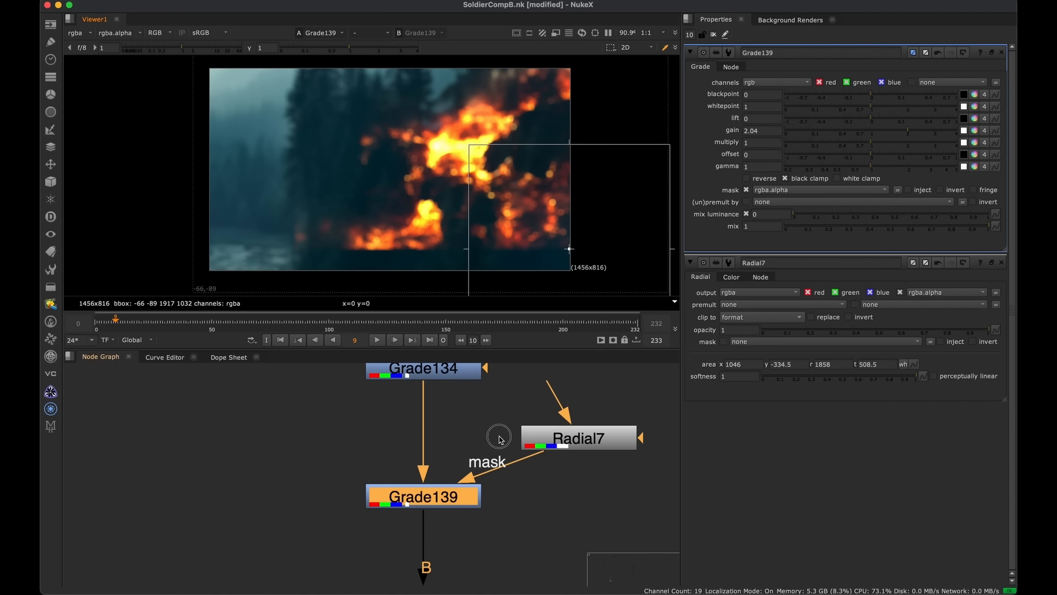
# View the soldier's final Merge and set the radial-masked Grade's gain to 2.24 and gamma to 1.2
pyautogui.scroll(-5, 484, 452)
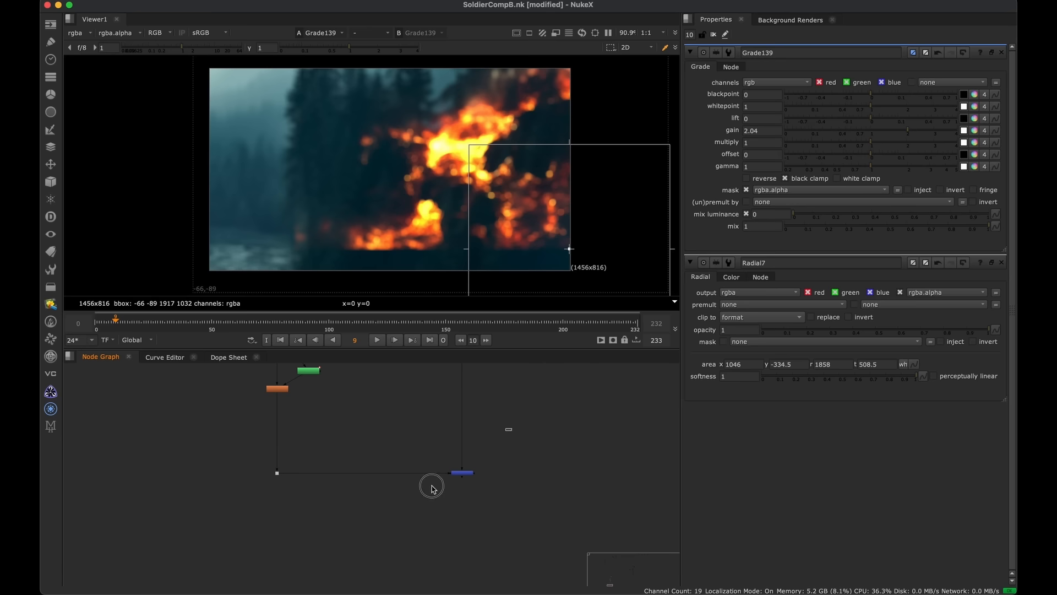
pyautogui.click(461, 472)
pyautogui.press('1')
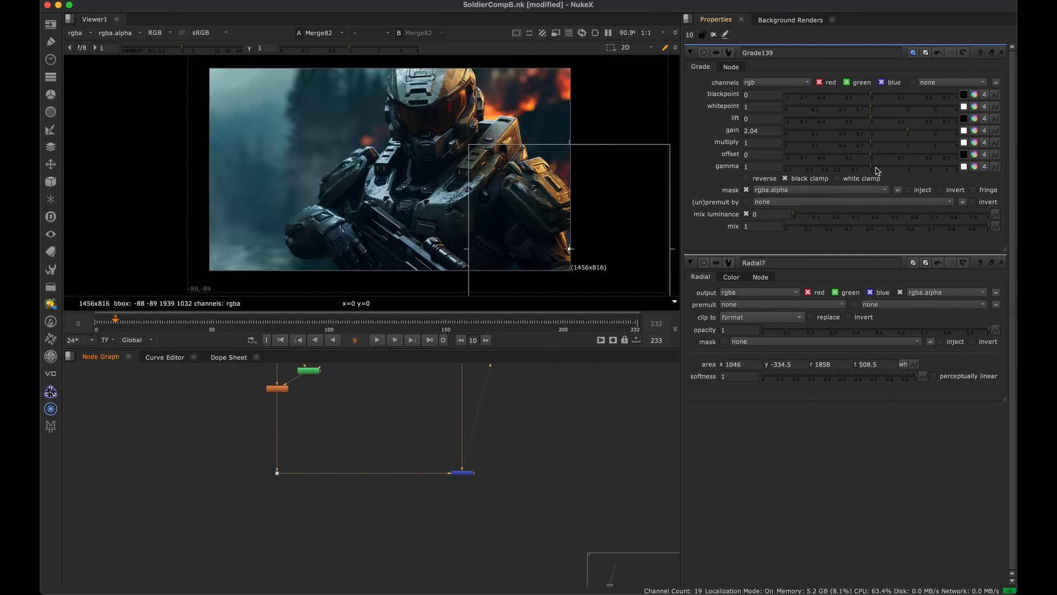
pyautogui.moveTo(877, 170); pyautogui.dragTo(883, 170)
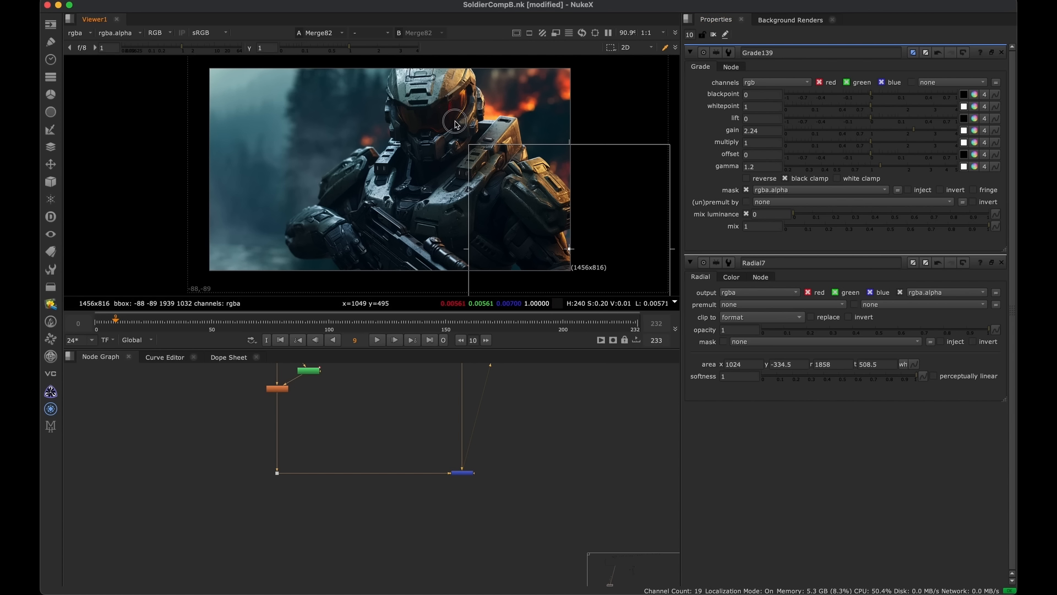
# Expand and shift the Radial behind the soldier's shoulder to an area of x 997.5, y -352.75, r 1866.5, t 646.75
pyautogui.moveTo(468, 146); pyautogui.dragTo(452, 126)
pyautogui.moveTo(559, 145); pyautogui.dragTo(560, 106)
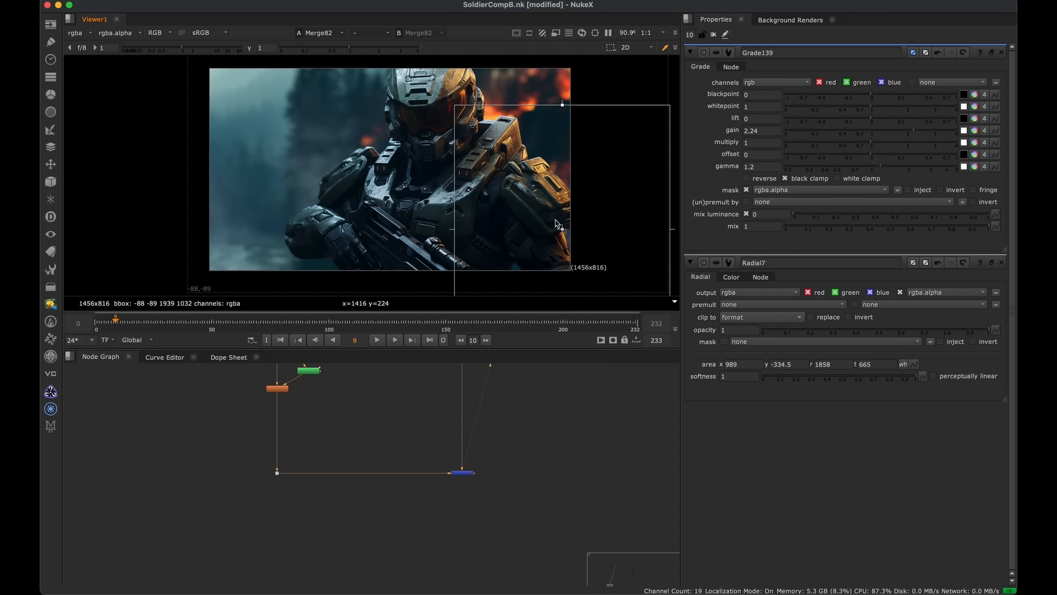
pyautogui.moveTo(559, 230); pyautogui.dragTo(566, 238)
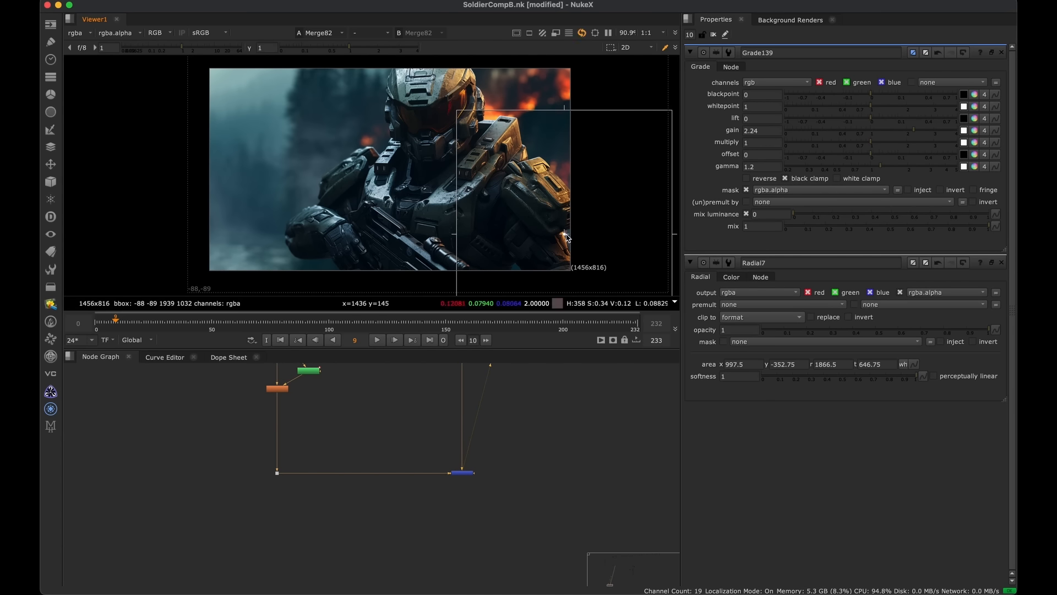
# Tint the radial-masked Grade's multiply warm orange with red 1, green 0.859894 and blue 0.668212, and hide the viewer overlay
pyautogui.click(973, 143)
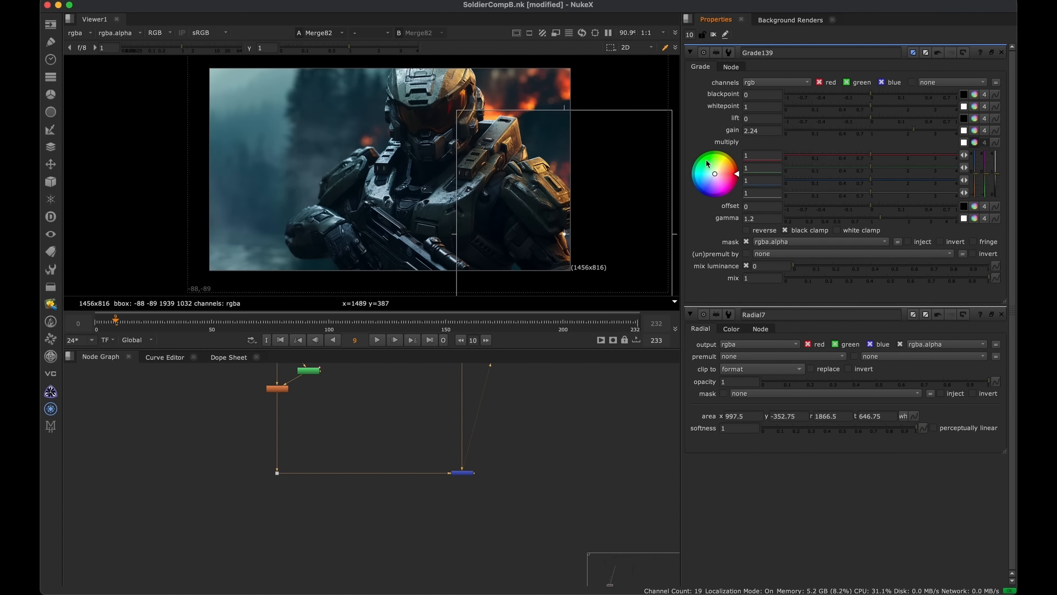
pyautogui.moveTo(719, 186); pyautogui.dragTo(757, 154)
pyautogui.press('o')
# Compare the composite with and without the radial-masked Grade behind the soldier's shoulder
pyautogui.scroll(-5, 507, 520)
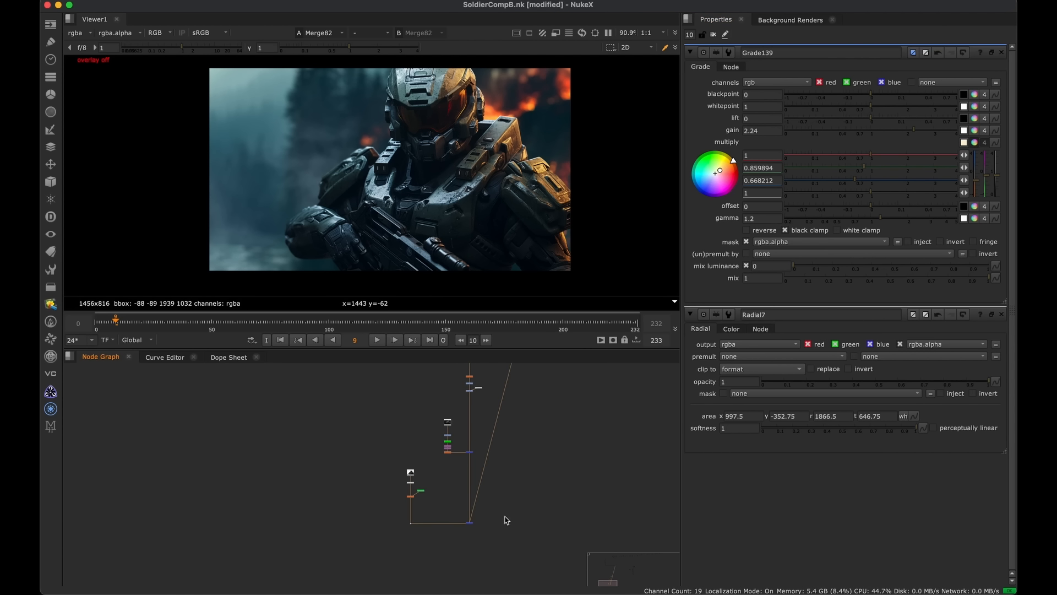
pyautogui.scroll(5, 477, 413)
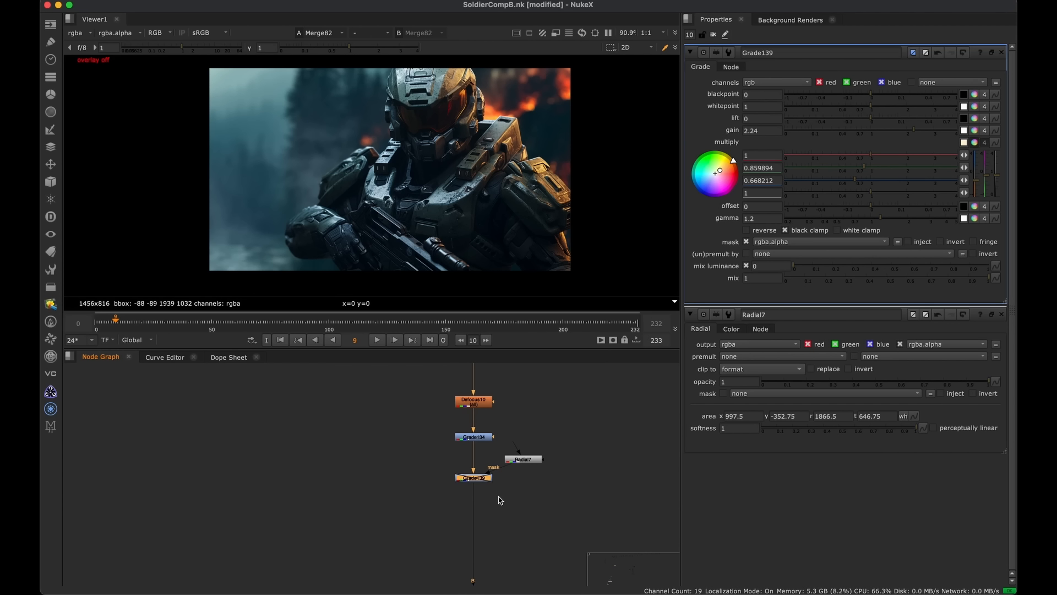
pyautogui.press('d')
pyautogui.press('d')
pyautogui.press('d')
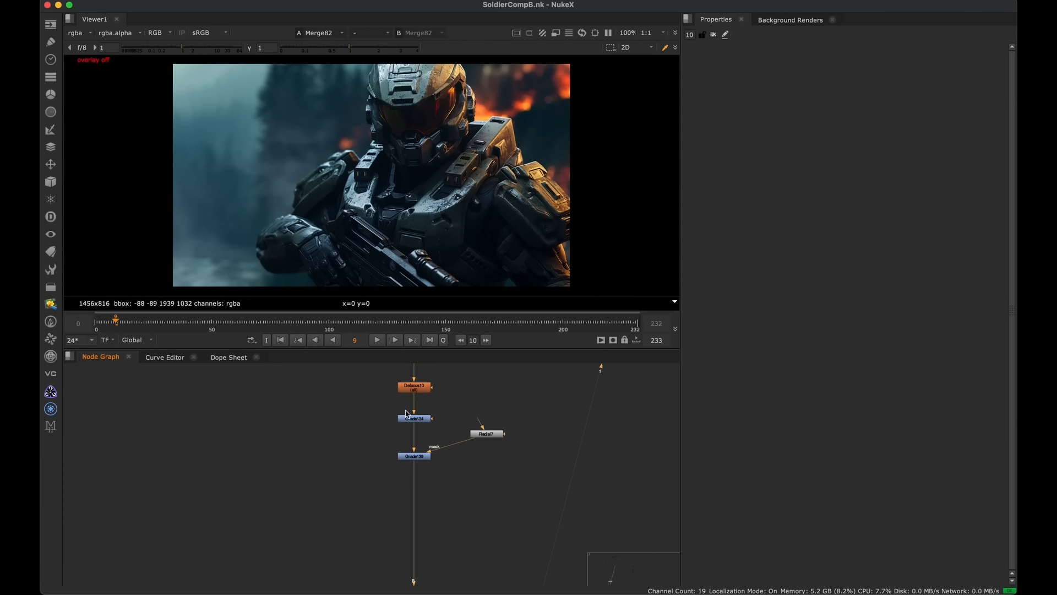
pyautogui.scroll(2, 451, 468)
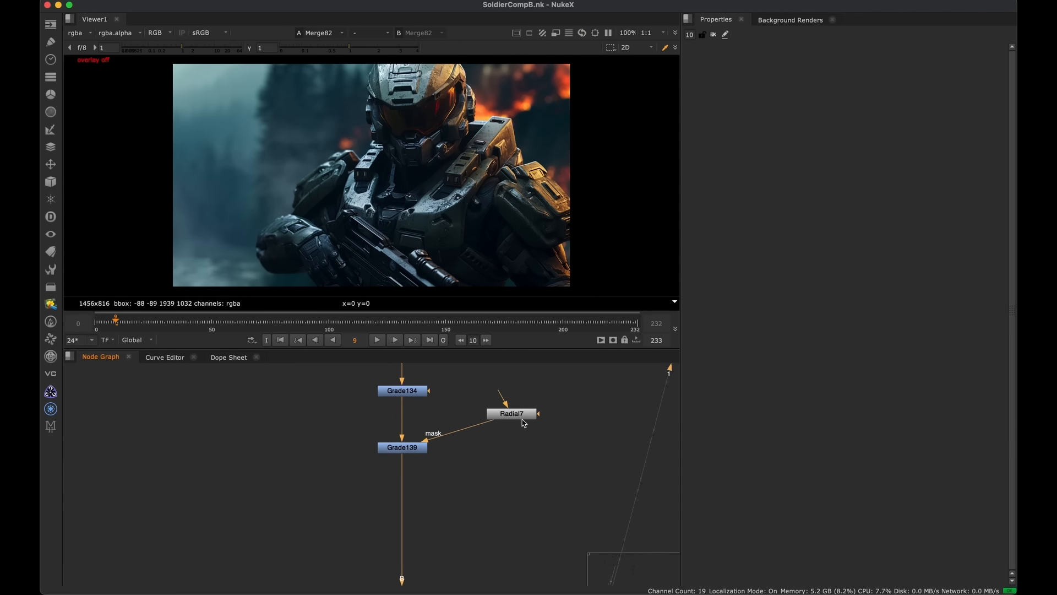
pyautogui.moveTo(345, 494); pyautogui.dragTo(440, 424)
pyautogui.press('d')
pyautogui.press('d')
pyautogui.press('d')
pyautogui.press('d')
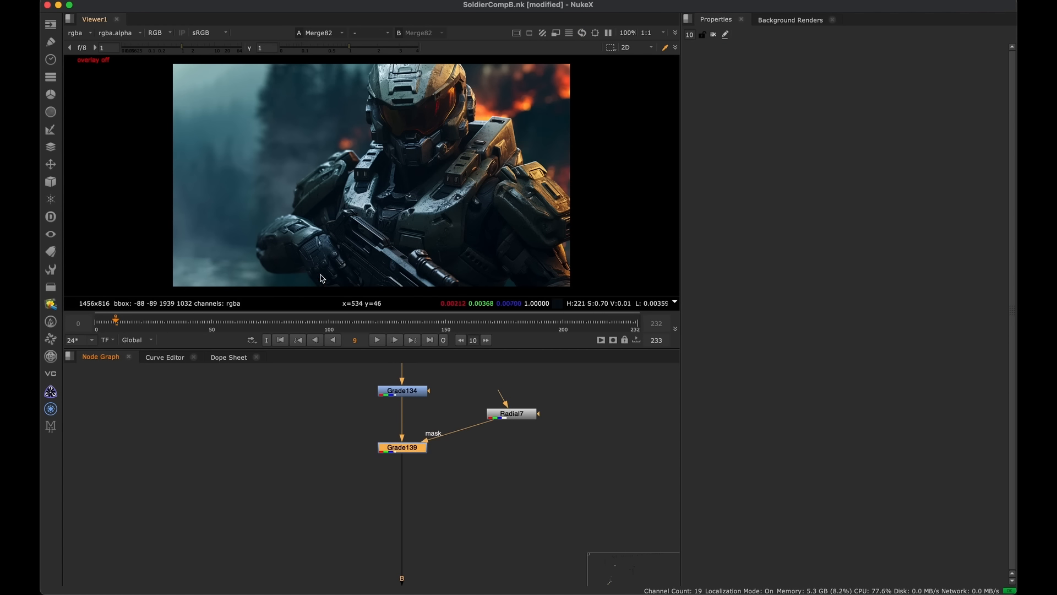
# Add another Grade after the fire-side radial-masked Grade and connect a new Radial as its mask
pyautogui.scroll(4, 322, 278)
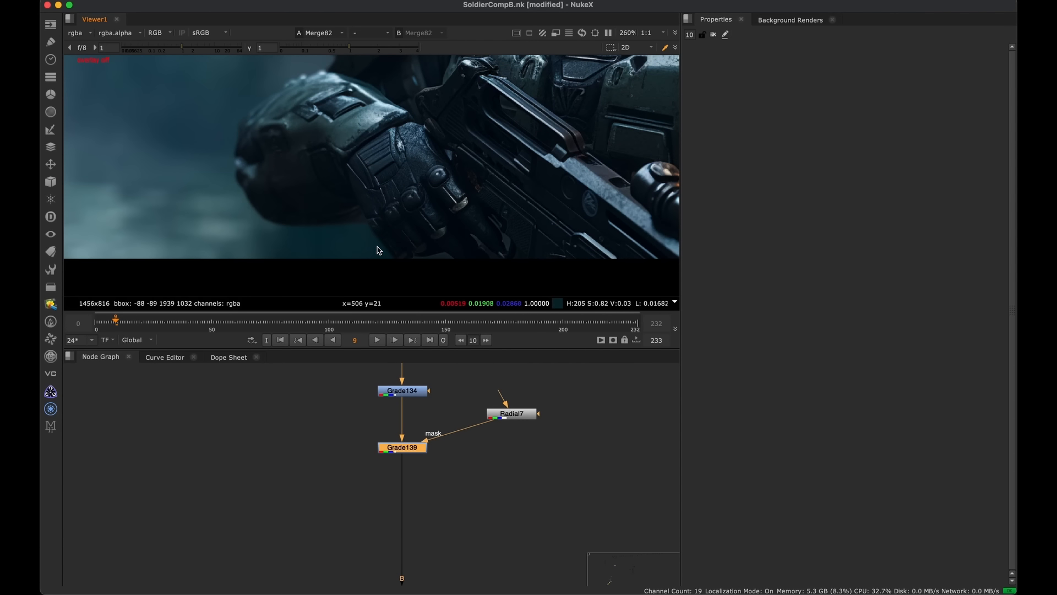
pyautogui.scroll(3, 379, 246)
pyautogui.scroll(-4, 396, 210)
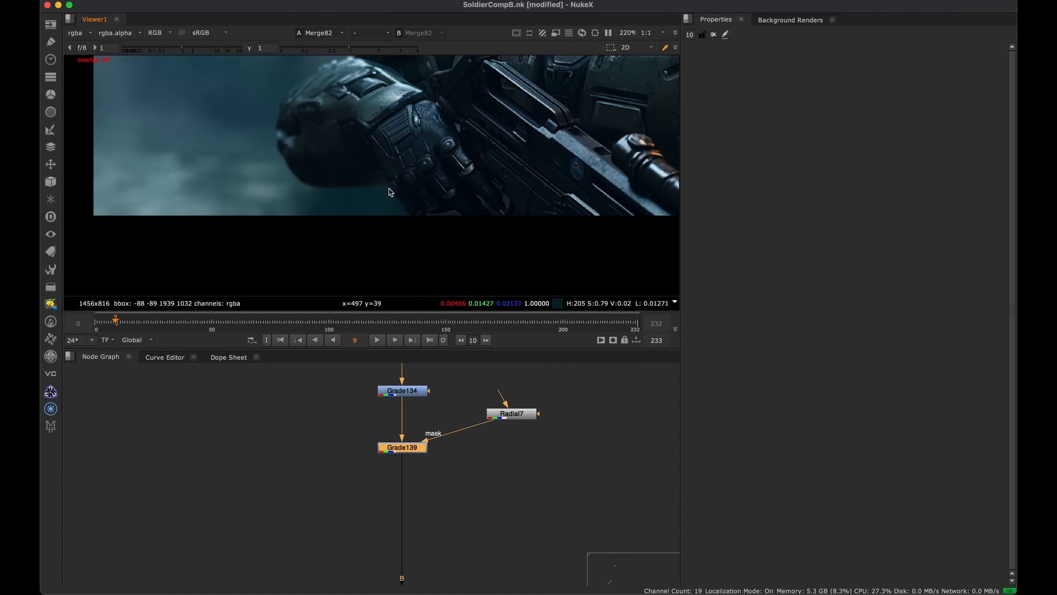
pyautogui.scroll(-5, 379, 190)
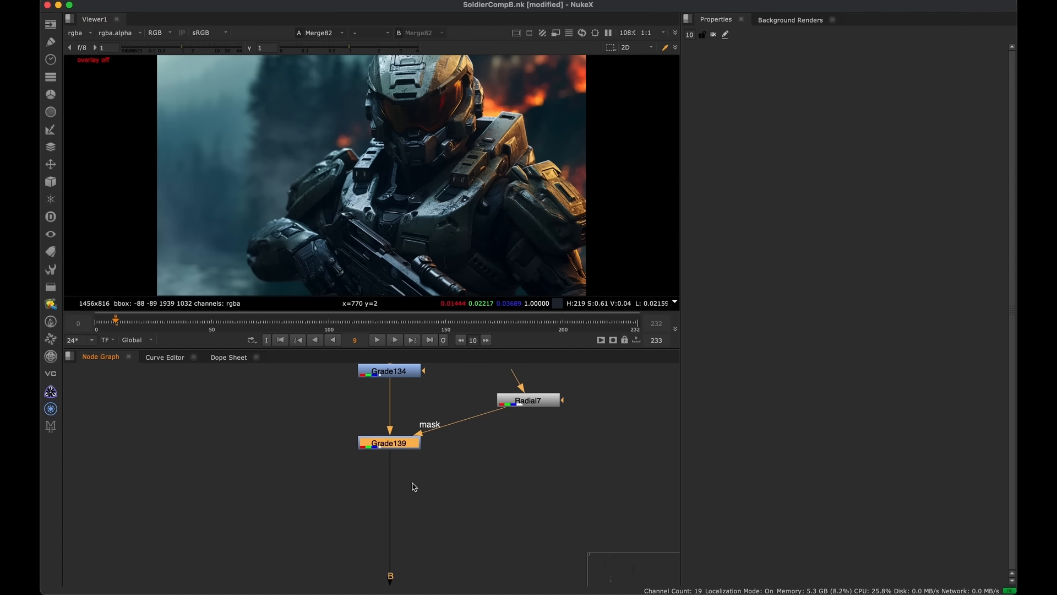
pyautogui.press('g')
pyautogui.scroll(5, 489, 437)
pyautogui.press('Tab')
pyautogui.write('rad')
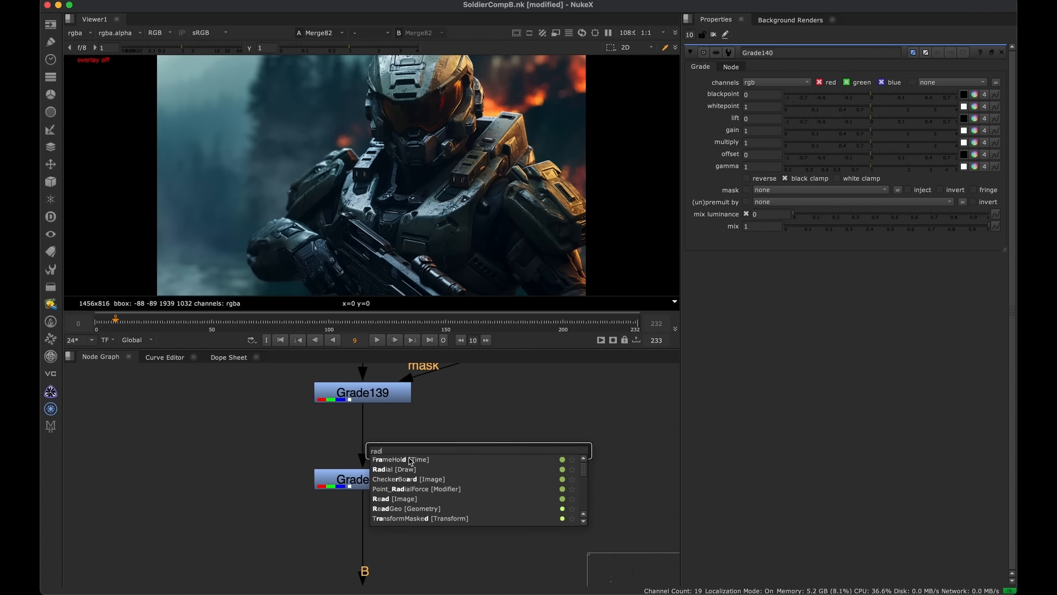
pyautogui.press('Return')
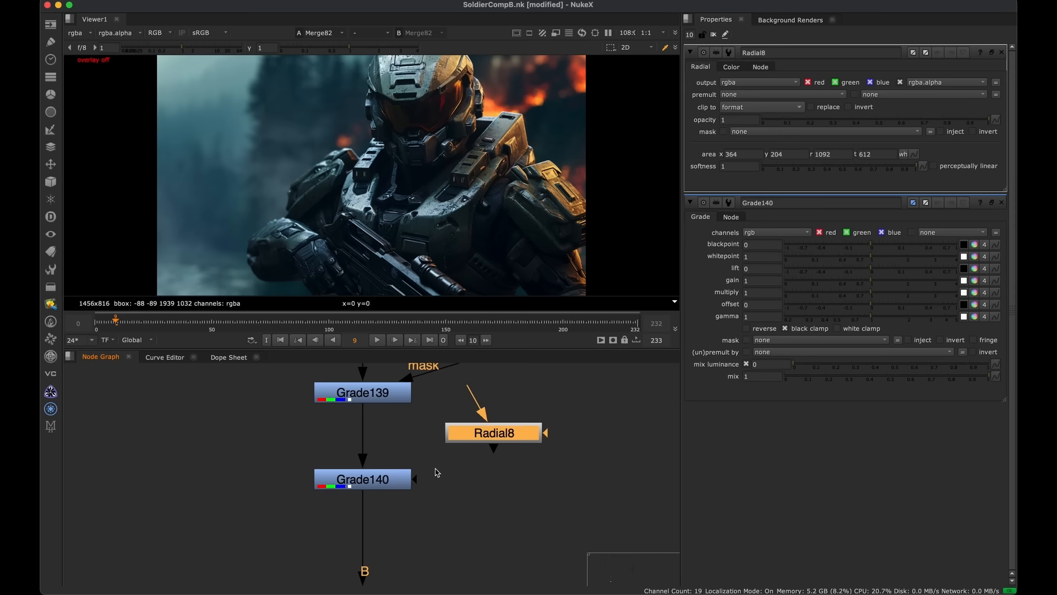
pyautogui.moveTo(415, 479); pyautogui.dragTo(484, 436)
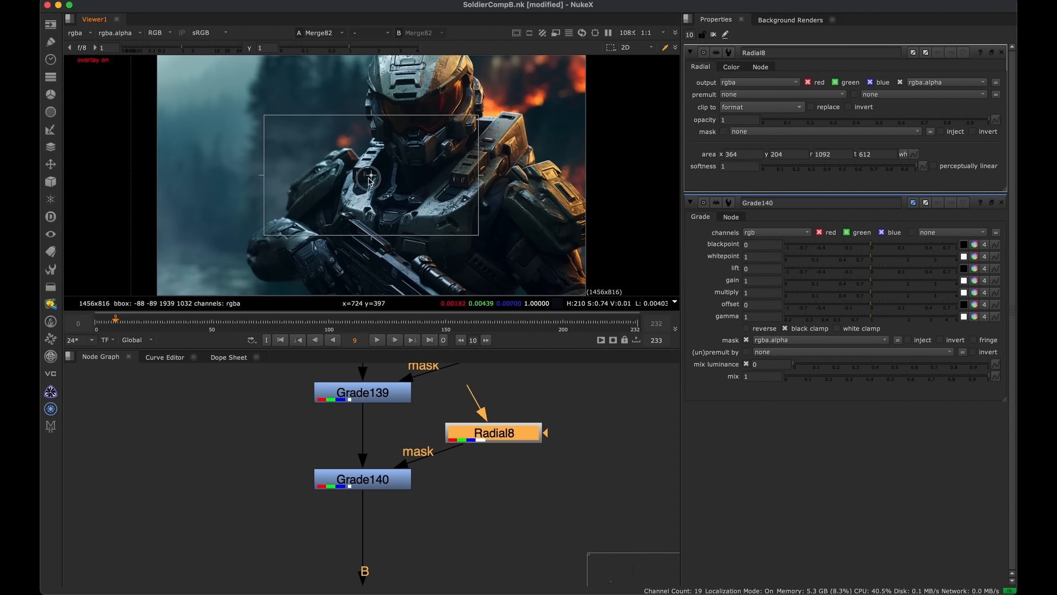
# Move the new Radial over the soldier's gloved hand to x 160.5, y -146.5, r 888.5, t 261.5, and set its Grade's gain to 0.46
pyautogui.moveTo(368, 185); pyautogui.dragTo(385, 155, button='middle')
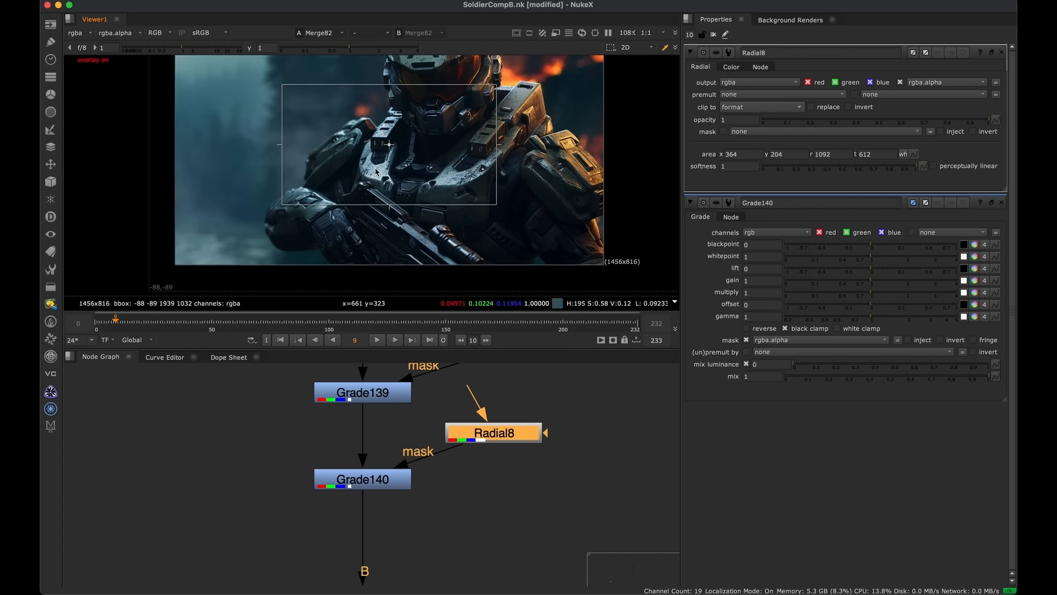
pyautogui.moveTo(388, 146); pyautogui.dragTo(332, 253)
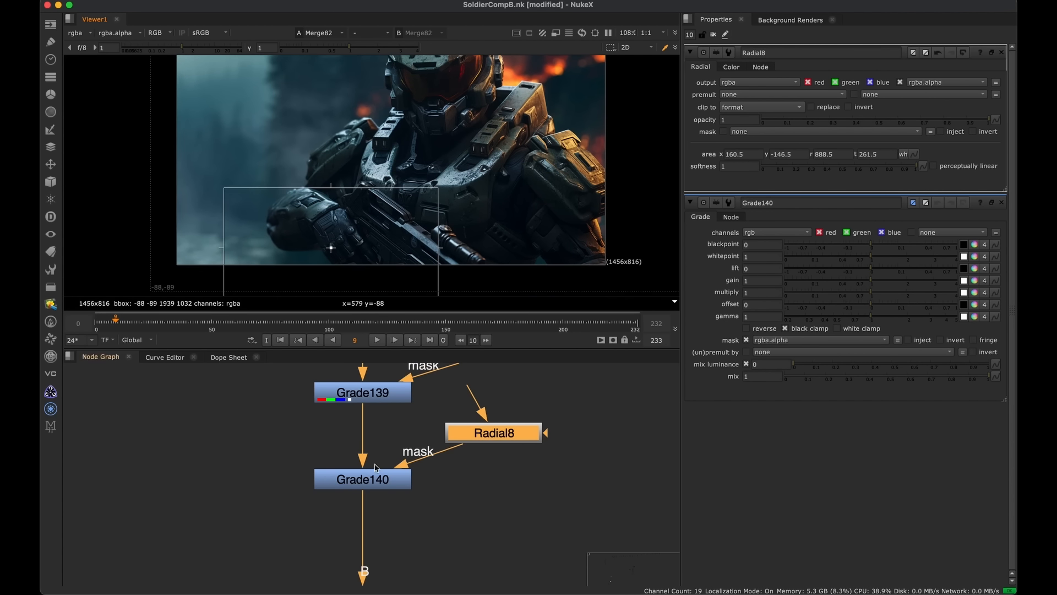
pyautogui.click(377, 481)
pyautogui.moveTo(866, 136); pyautogui.dragTo(843, 137)
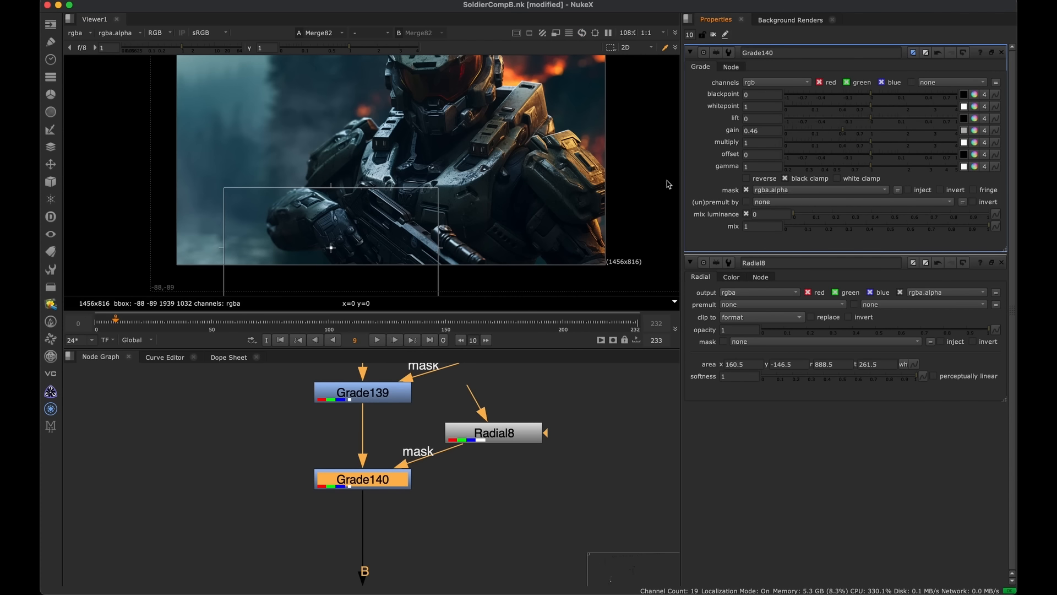
pyautogui.press('f')
pyautogui.press('o')
# Compare the image with and without the new darkening Grade around the soldier's gloved hand
pyautogui.press('d')
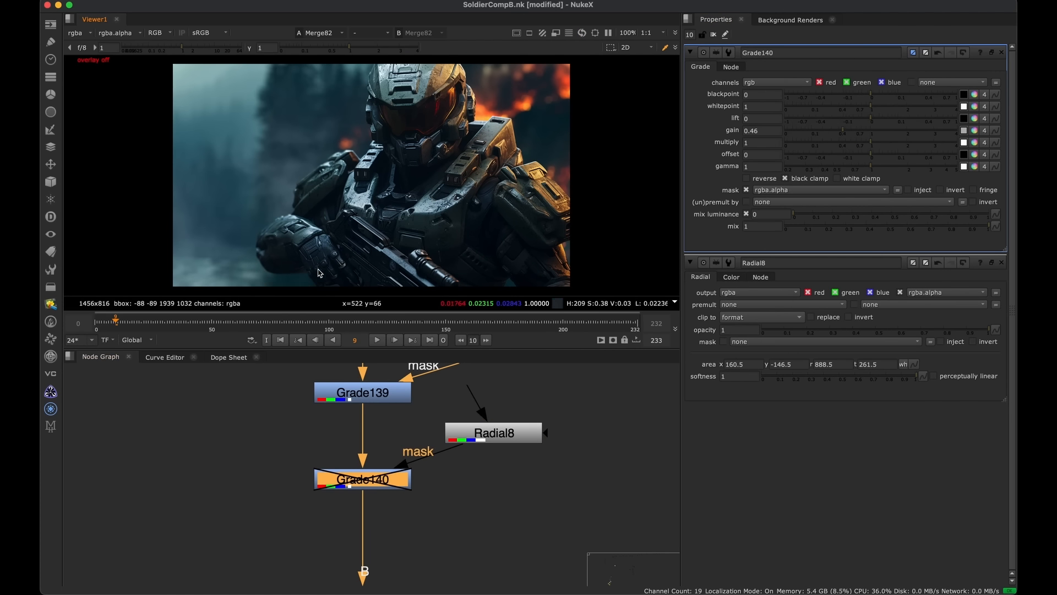
pyautogui.press('d')
pyautogui.press('d')
pyautogui.press('d')
pyautogui.press('d')
pyautogui.press('d')
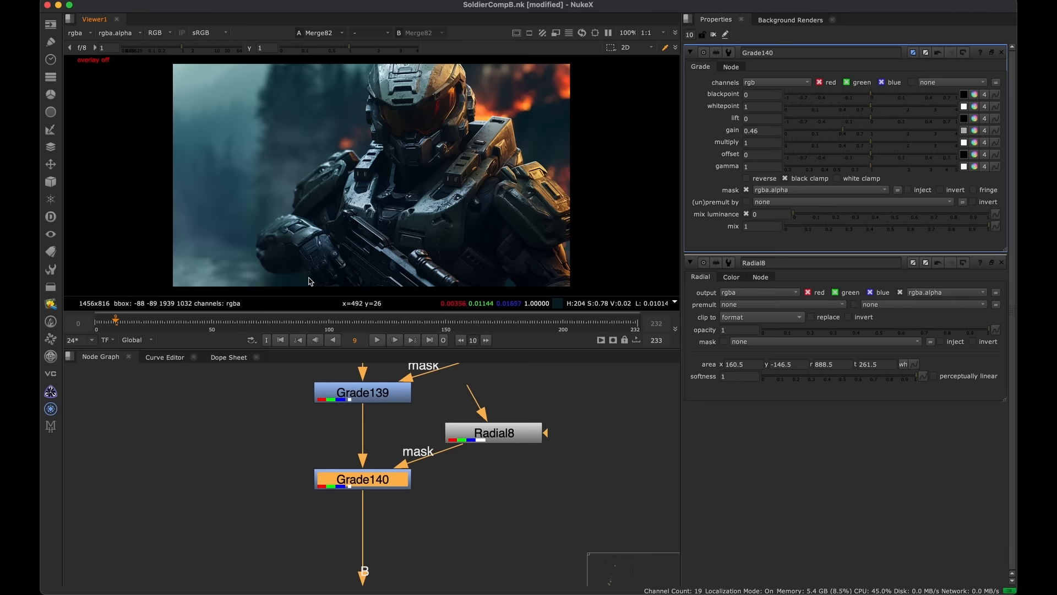
# Set the gain of the warm-tinted Grade behind the shoulder to 2.38 and inspect the fire around the helmet
pyautogui.moveTo(415, 378); pyautogui.dragTo(426, 394, button='middle')
pyautogui.click(375, 408)
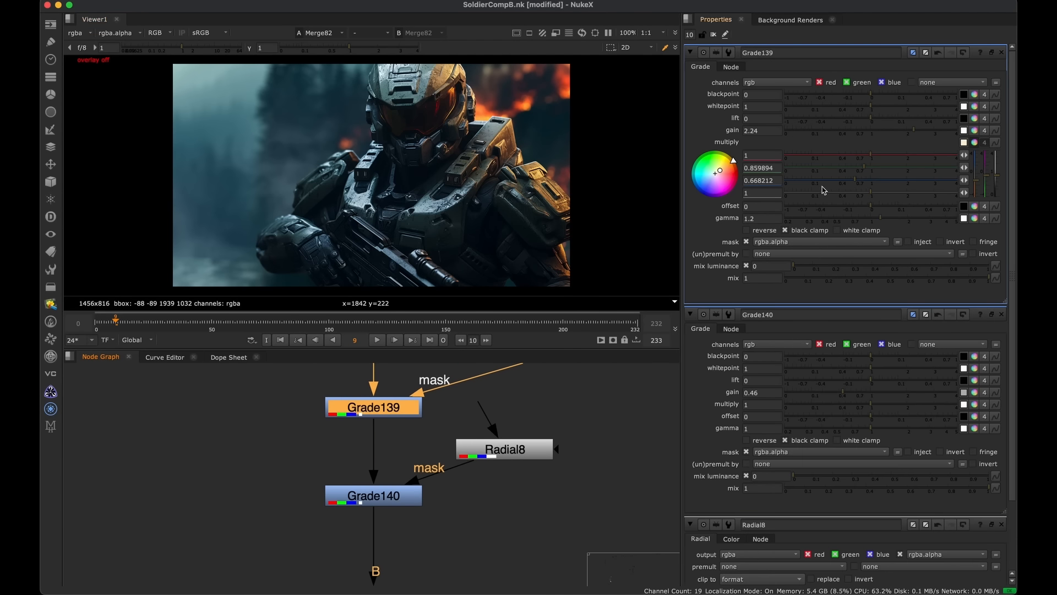
pyautogui.moveTo(927, 131); pyautogui.dragTo(918, 129)
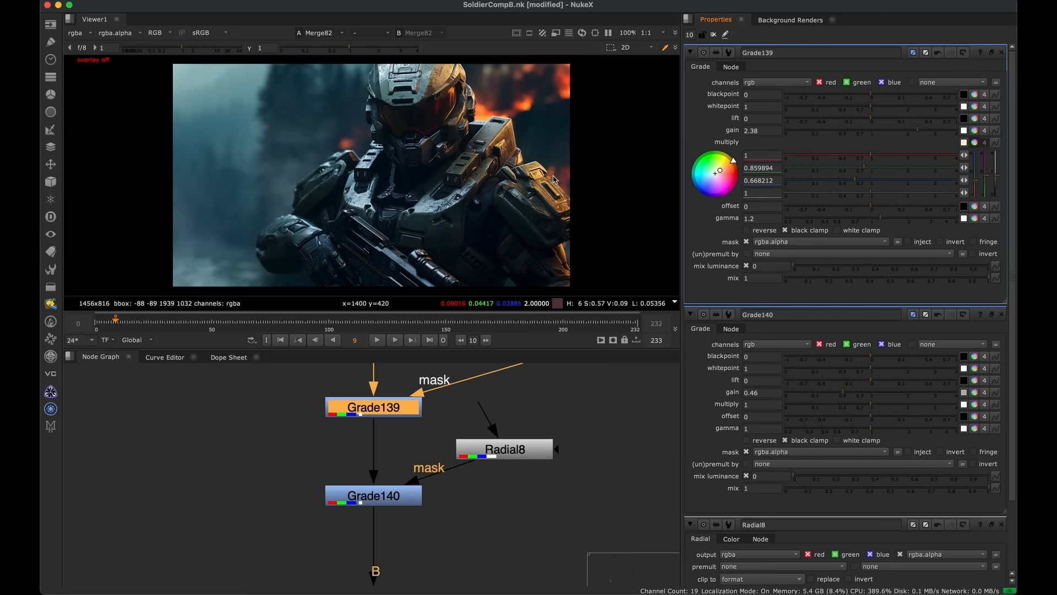
pyautogui.moveTo(443, 392); pyautogui.dragTo(446, 477, button='middle')
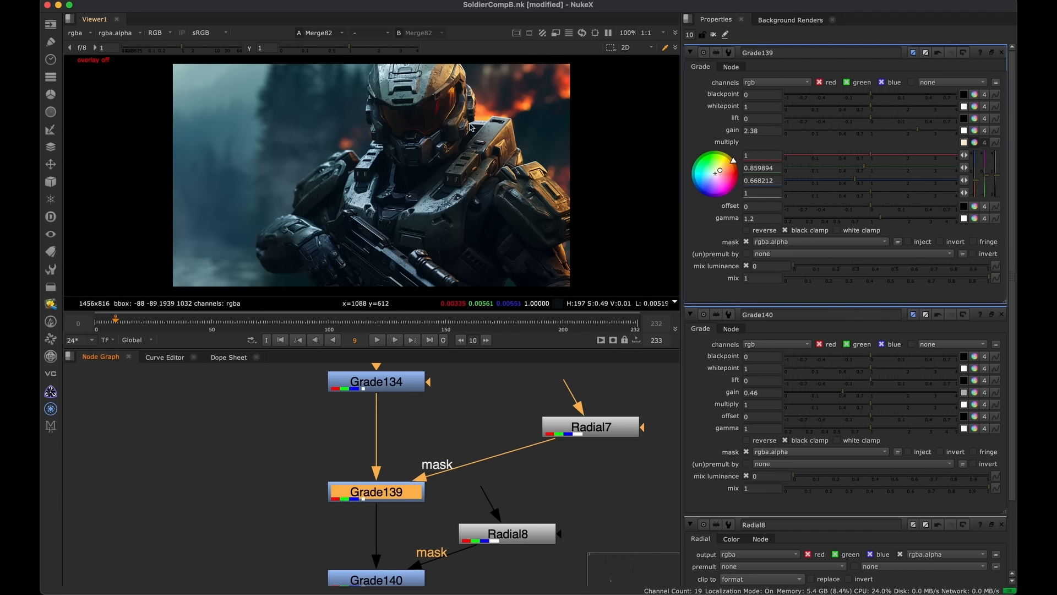
pyautogui.scroll(2, 496, 112)
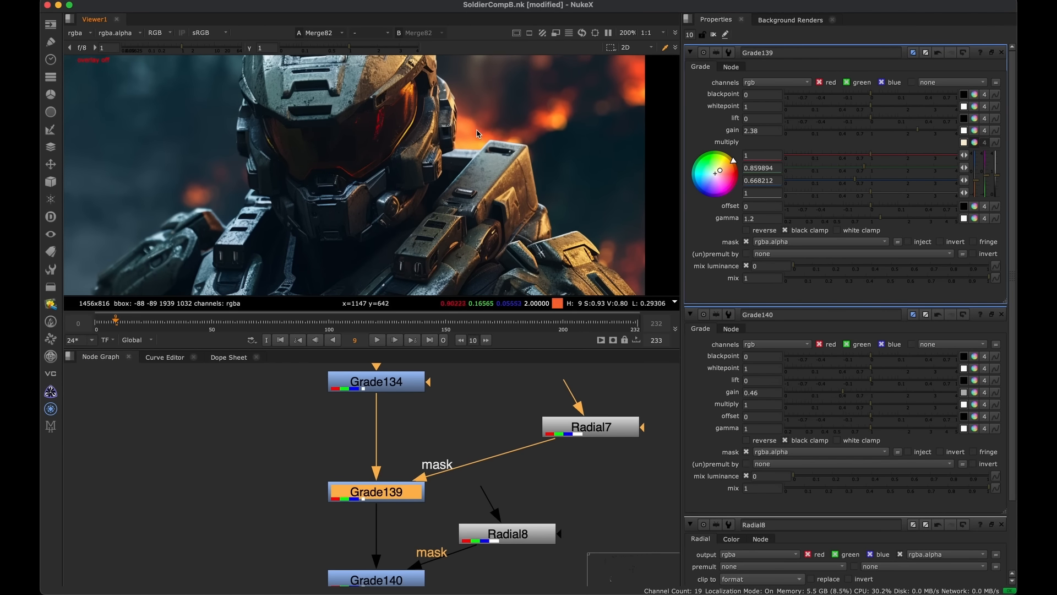
pyautogui.scroll(-2, 472, 148)
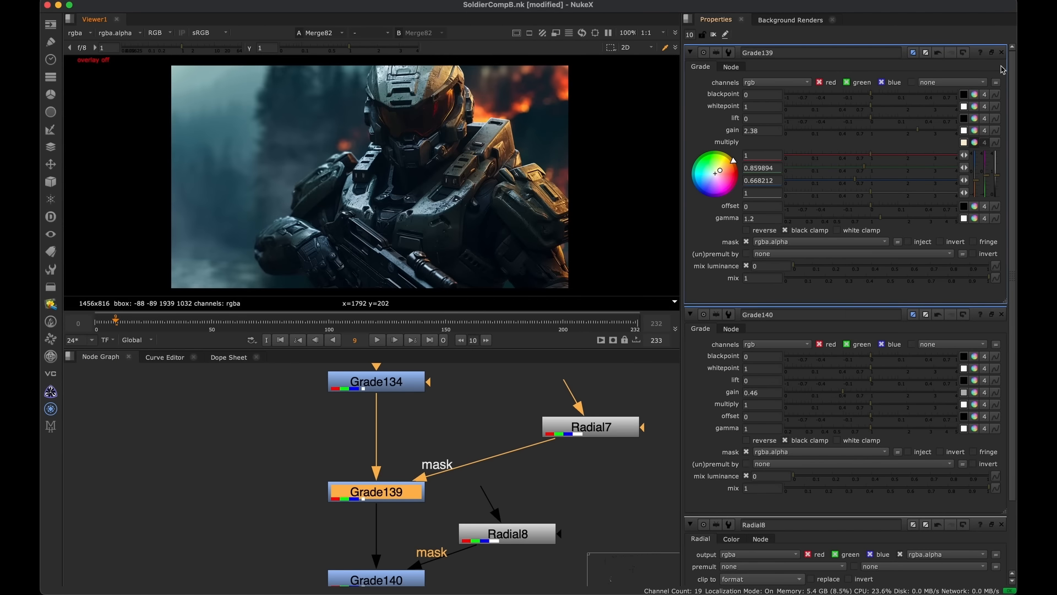
# Close all open node properties and view the soldier's final Merge
pyautogui.press('super+shift+a')
pyautogui.scroll(-8, 416, 443)
pyautogui.moveTo(411, 550); pyautogui.dragTo(391, 401, button='middle')
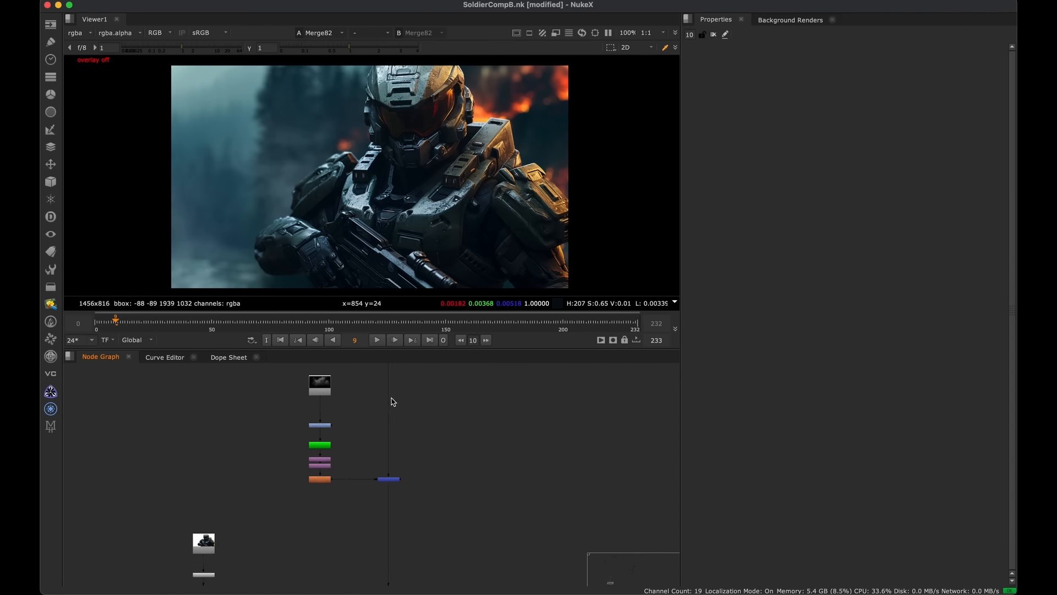
pyautogui.scroll(-3, 470, 377)
pyautogui.click(425, 432)
pyautogui.press('1')
pyautogui.moveTo(434, 512); pyautogui.dragTo(440, 424, button='middle')
pyautogui.click(431, 471)
pyautogui.press('1')
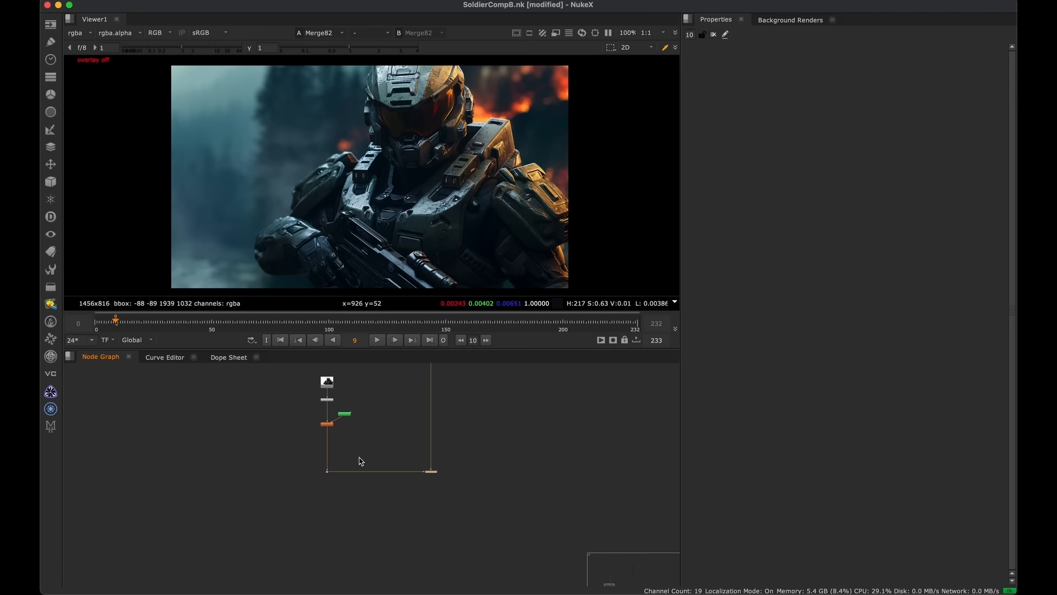
# Select the soldier branch with its final Merge and move it down to space out the node graph
pyautogui.moveTo(490, 387); pyautogui.dragTo(488, 418, button='middle')
pyautogui.moveTo(489, 416); pyautogui.dragTo(316, 509)
pyautogui.scroll(-2, 351, 471)
pyautogui.moveTo(363, 483); pyautogui.dragTo(371, 444, button='middle')
pyautogui.scroll(-1, 373, 448)
pyautogui.moveTo(347, 391); pyautogui.dragTo(347, 478)
# Enlarge the node graph, select the mist branch from its Read to its Defocus, and move it away from the main pipe
pyautogui.press('space')
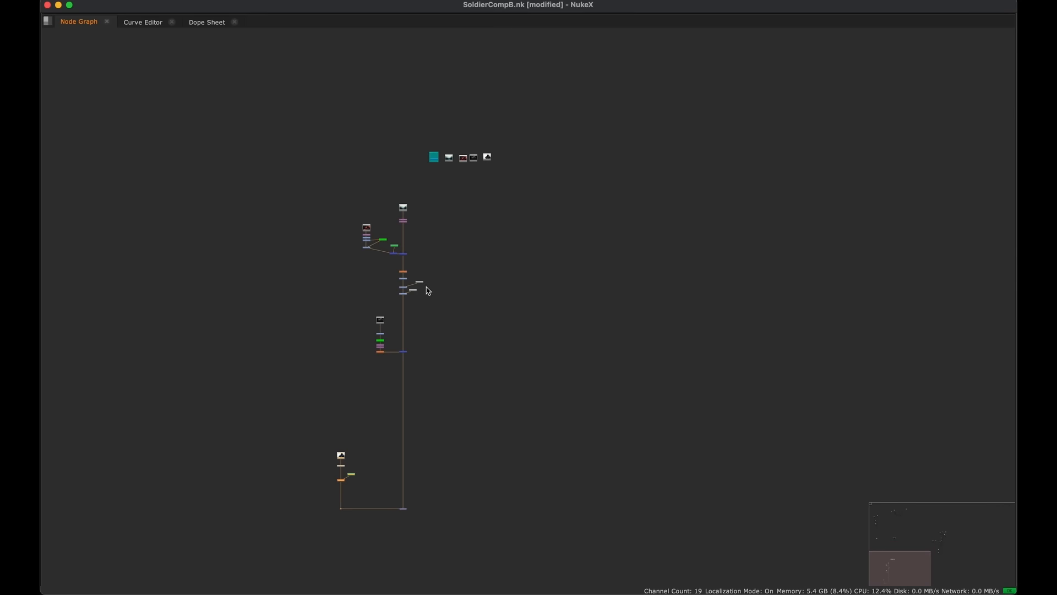
pyautogui.scroll(3, 396, 293)
pyautogui.moveTo(396, 293); pyautogui.dragTo(396, 368)
pyautogui.scroll(4, 396, 367)
pyautogui.moveTo(501, 243); pyautogui.dragTo(413, 485)
pyautogui.moveTo(444, 366); pyautogui.dragTo(514, 299, button='middle')
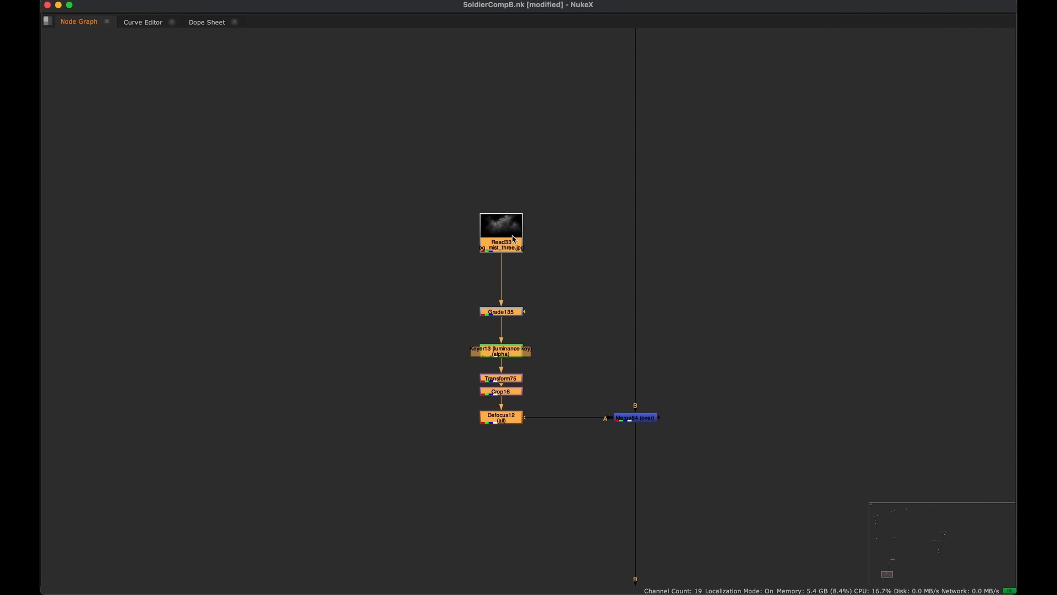
pyautogui.moveTo(512, 236); pyautogui.dragTo(370, 236)
pyautogui.moveTo(407, 282); pyautogui.dragTo(434, 361, button='middle')
# Create a Backdrop around the selected mist nodes and enlarge it to leave room for a label
pyautogui.press('Tab')
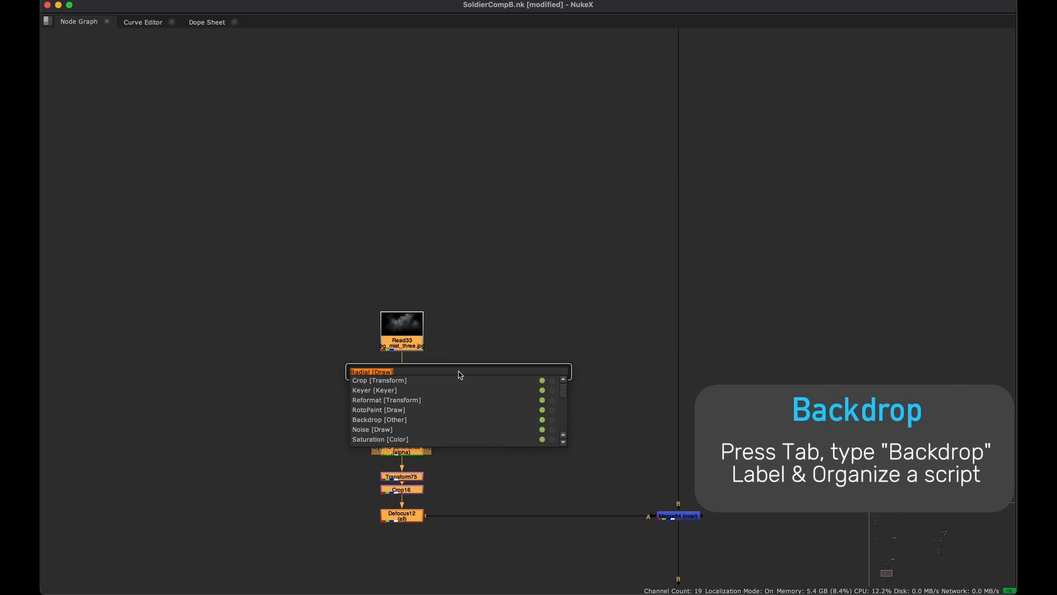
pyautogui.write('Backdrop')
pyautogui.press('Return')
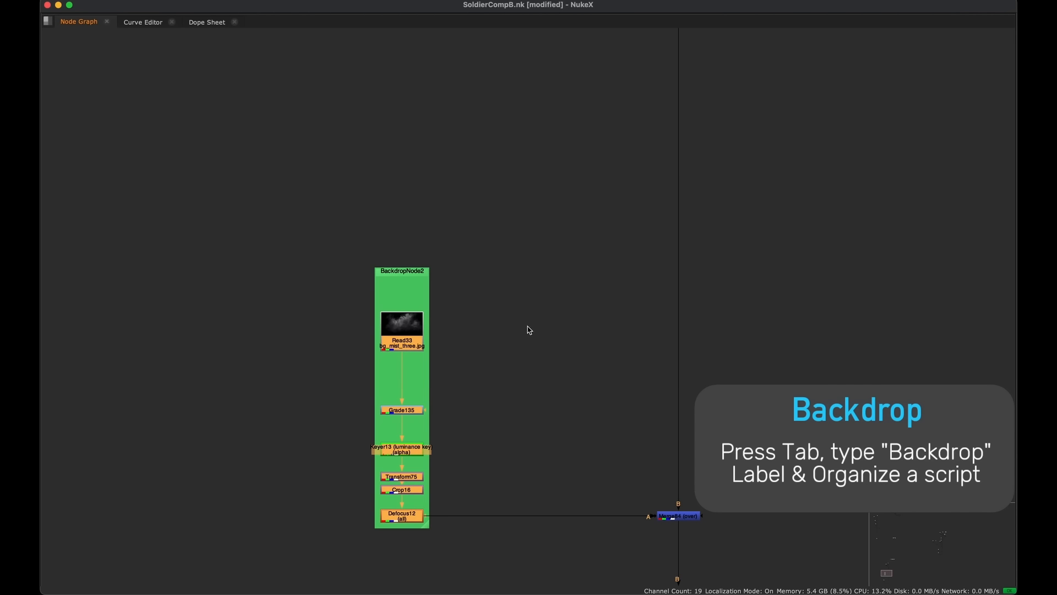
pyautogui.scroll(3, 437, 502)
pyautogui.moveTo(420, 519); pyautogui.dragTo(496, 545)
pyautogui.click(527, 299)
pyautogui.moveTo(448, 194); pyautogui.dragTo(522, 114)
pyautogui.moveTo(497, 287); pyautogui.dragTo(460, 411, button='middle')
pyautogui.click(460, 411)
# Label the mist branch's Backdrop "Smoke elem"
pyautogui.doubleClick(455, 255)
pyautogui.moveTo(449, 338); pyautogui.dragTo(436, 418, button='middle')
pyautogui.press('space')
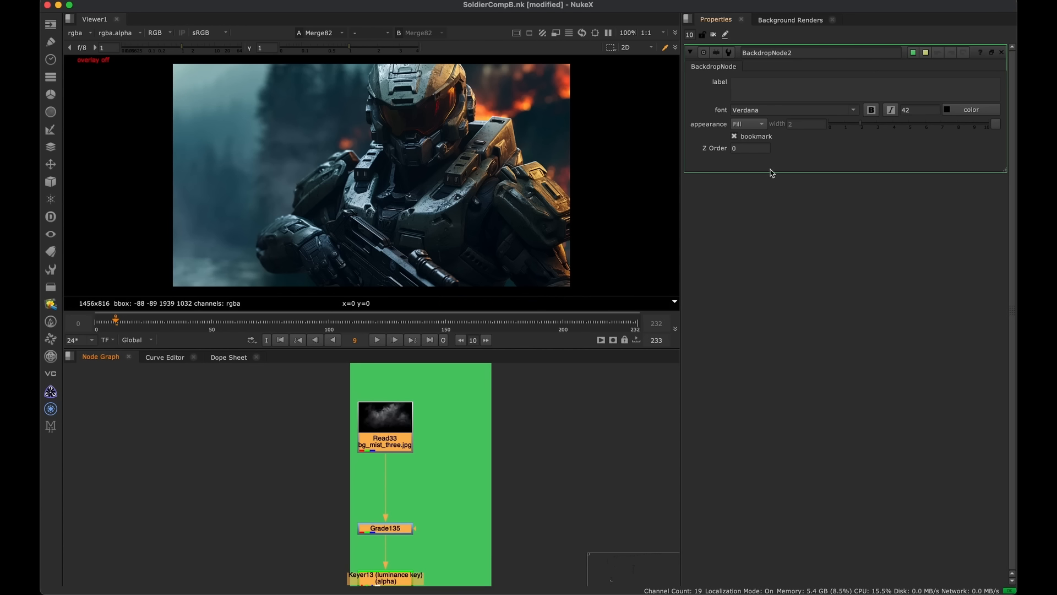
pyautogui.write('Smoke elem')
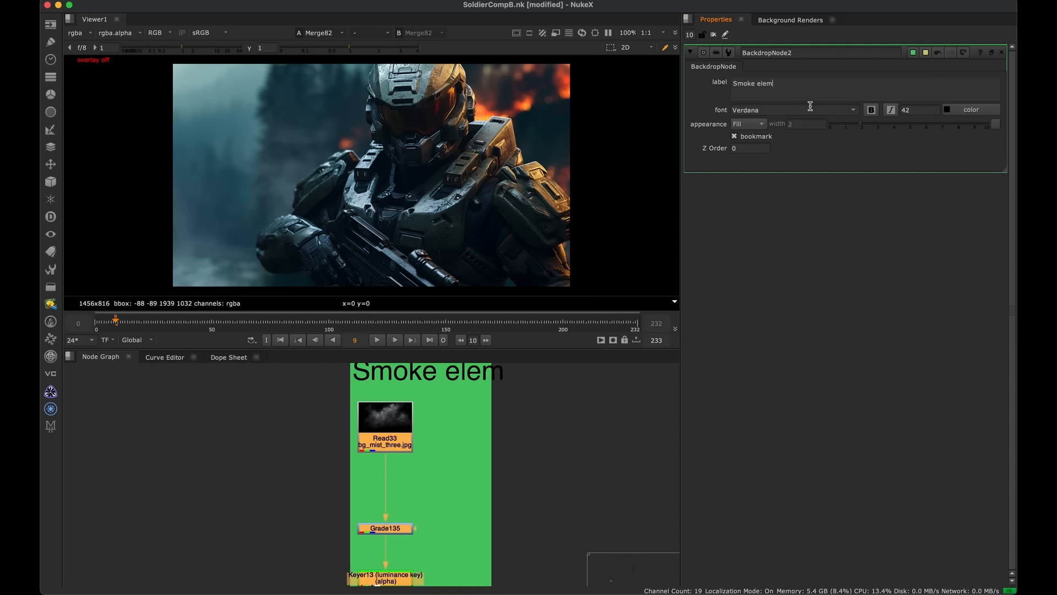
pyautogui.click(609, 440)
# Select the fire branch, move it away from the main pipe, and add a Backdrop around it
pyautogui.press('space')
pyautogui.moveTo(489, 402); pyautogui.dragTo(491, 330, button='middle')
pyautogui.scroll(-5, 484, 300)
pyautogui.moveTo(487, 156); pyautogui.dragTo(495, 433, button='middle')
pyautogui.scroll(4, 490, 352)
pyautogui.moveTo(422, 214); pyautogui.dragTo(632, 439)
pyautogui.moveTo(659, 375); pyautogui.dragTo(516, 380)
pyautogui.press('Tab')
pyautogui.write('backdrop')
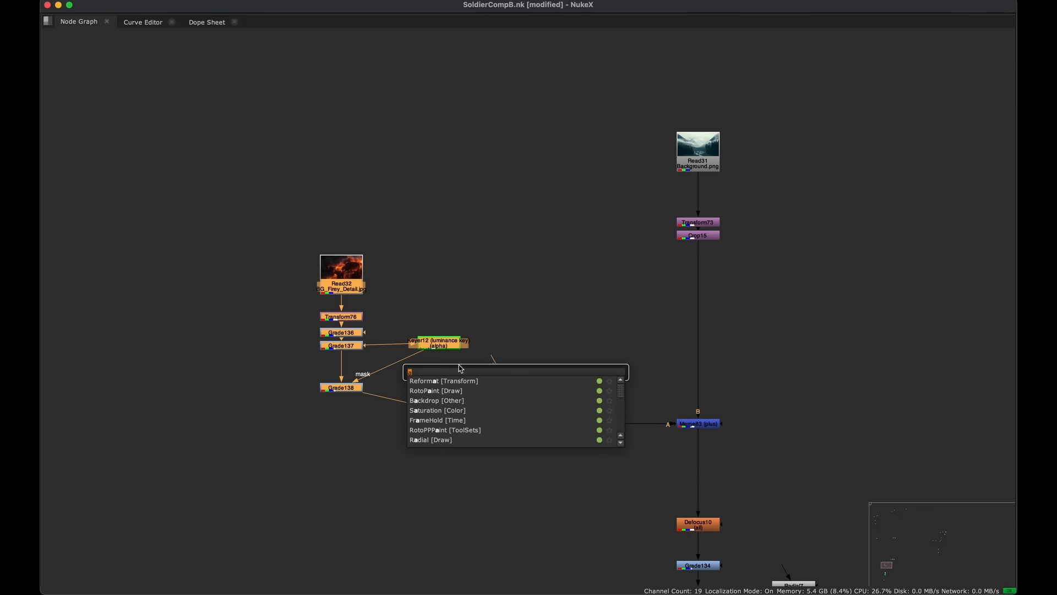
# Add a backdrop around the fire image, grade, keyer and roto nodes and label it "Fire Trees"
pyautogui.press('Return')
pyautogui.doubleClick(448, 216)
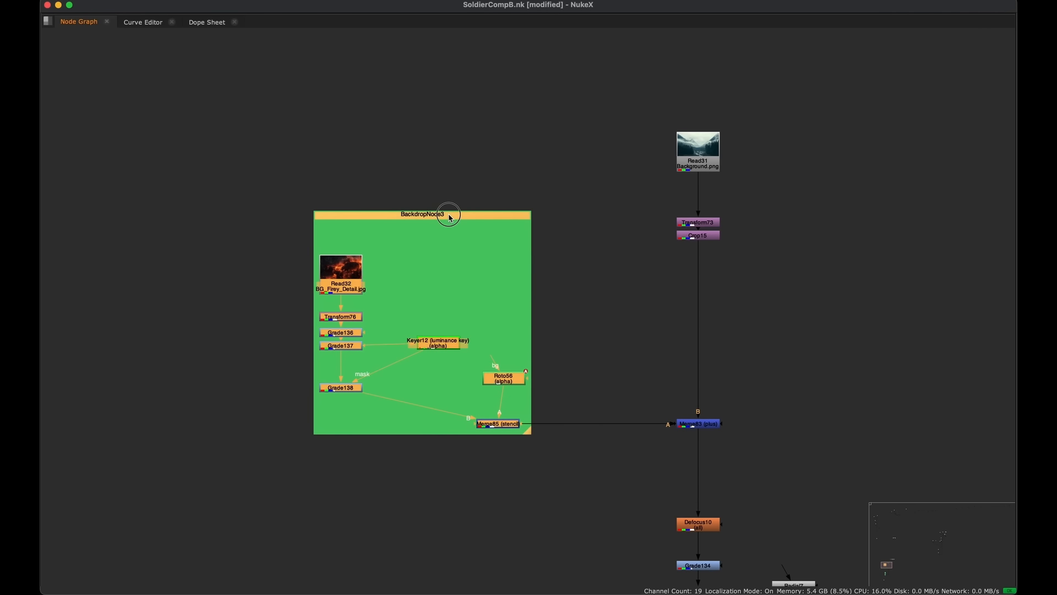
pyautogui.moveTo(463, 235); pyautogui.dragTo(464, 318, button='middle')
pyautogui.press('space')
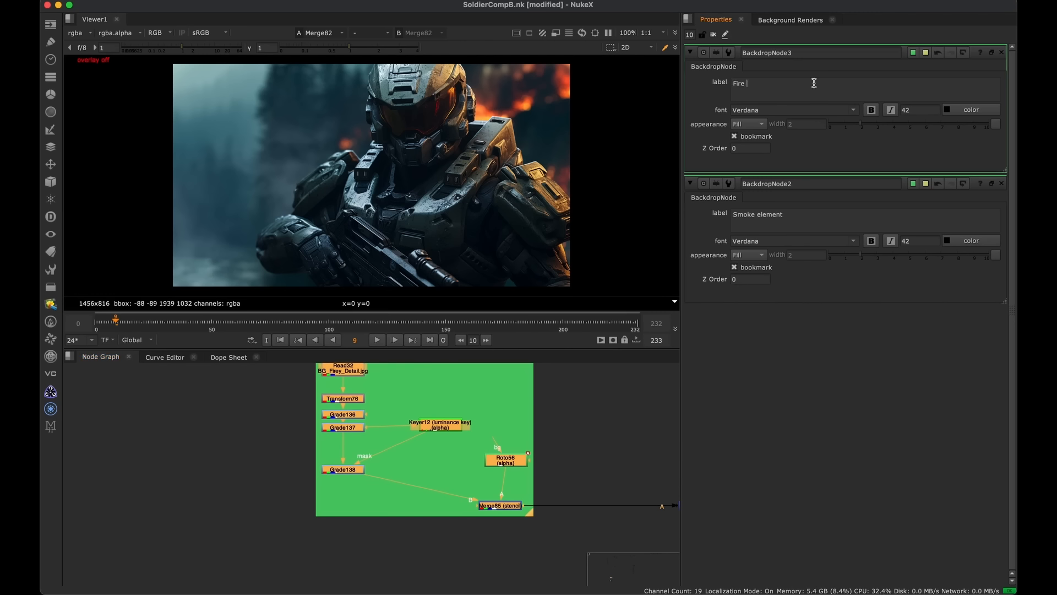
pyautogui.click(606, 394)
pyautogui.moveTo(567, 476); pyautogui.dragTo(490, 509, button='middle')
# Recolor the Fire Trees backdrop to a muted tan of about R 0.776, G 0.707, B 0.534
pyautogui.click(913, 53)
pyautogui.moveTo(837, 481); pyautogui.dragTo(853, 482)
pyautogui.moveTo(450, 439); pyautogui.dragTo(443, 450, button='middle')
pyautogui.scroll(-5, 421, 434)
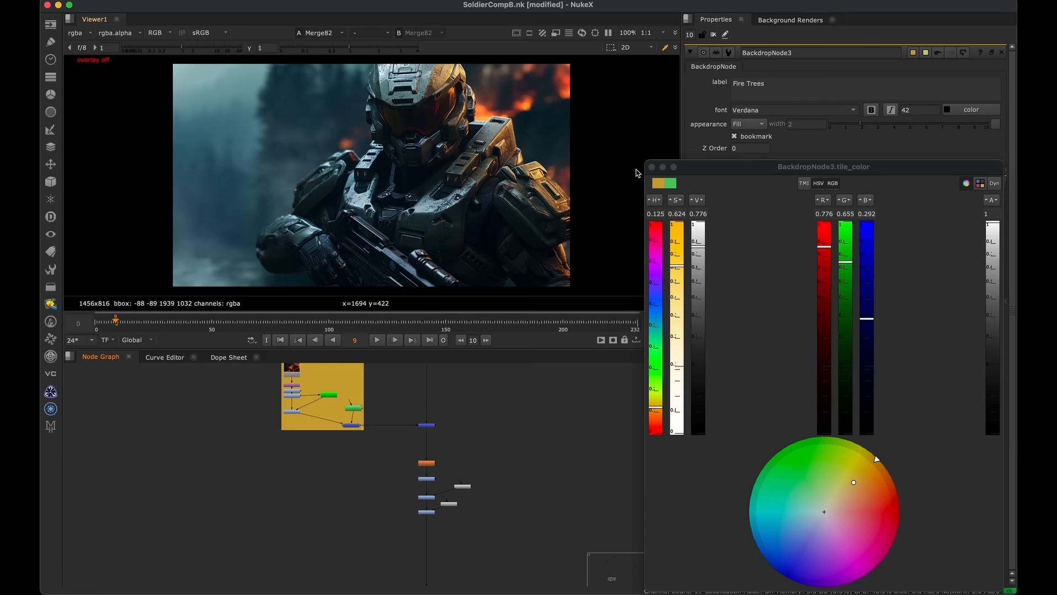
pyautogui.click(654, 167)
pyautogui.moveTo(839, 484); pyautogui.dragTo(838, 498)
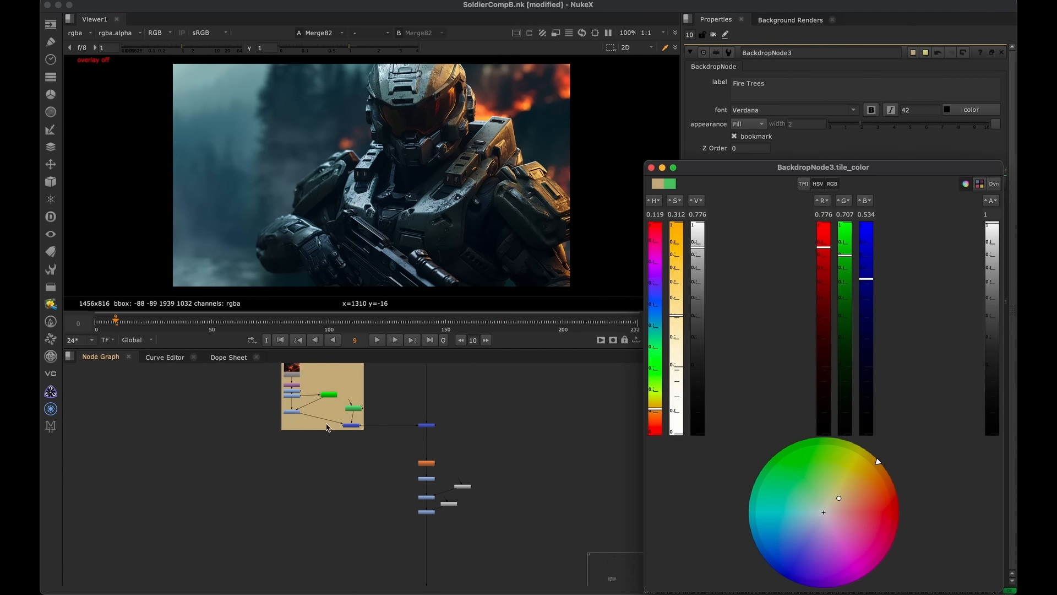
pyautogui.moveTo(406, 369); pyautogui.dragTo(381, 377, button='middle')
pyautogui.scroll(2, 329, 400)
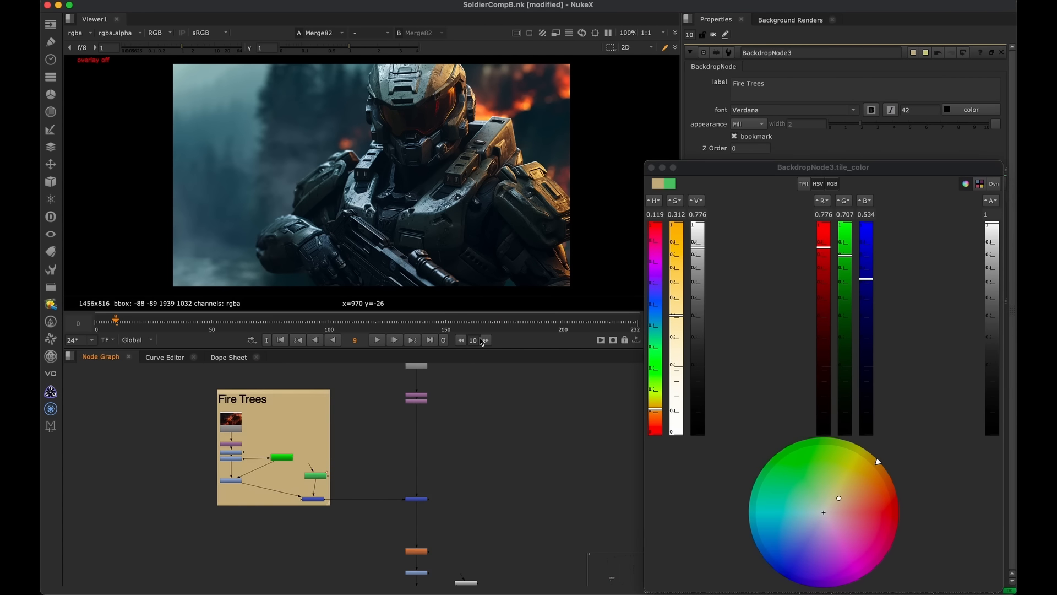
pyautogui.click(651, 167)
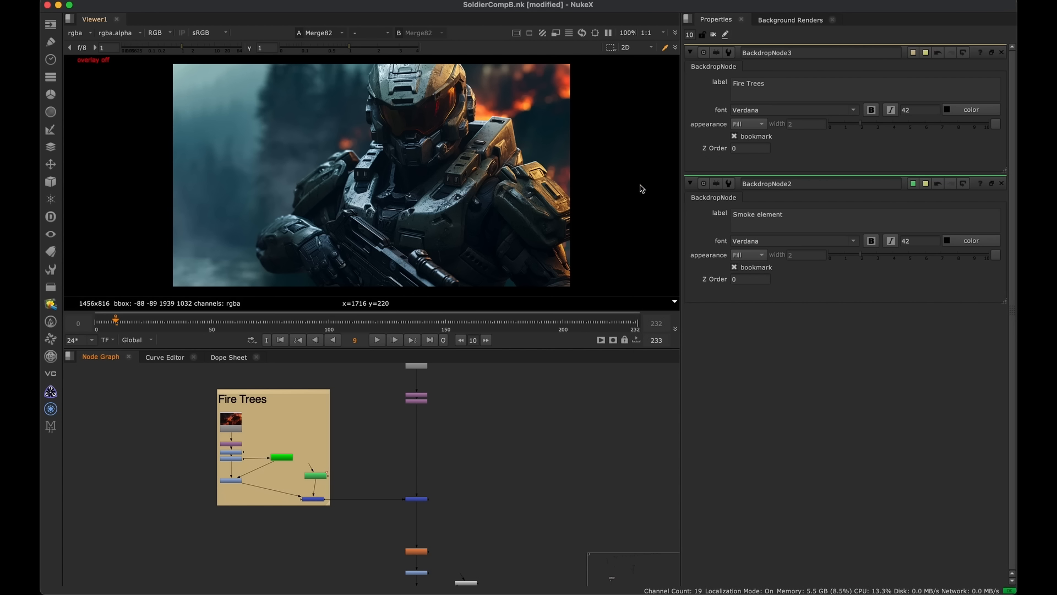
# Recolor the Smoke element backdrop to a pale green of about R 0.606, G 0.776, B 0.657
pyautogui.scroll(-4, 418, 504)
pyautogui.moveTo(418, 548); pyautogui.dragTo(431, 395, button='middle')
pyautogui.scroll(3, 432, 463)
pyautogui.moveTo(417, 521); pyautogui.dragTo(443, 421, button='middle')
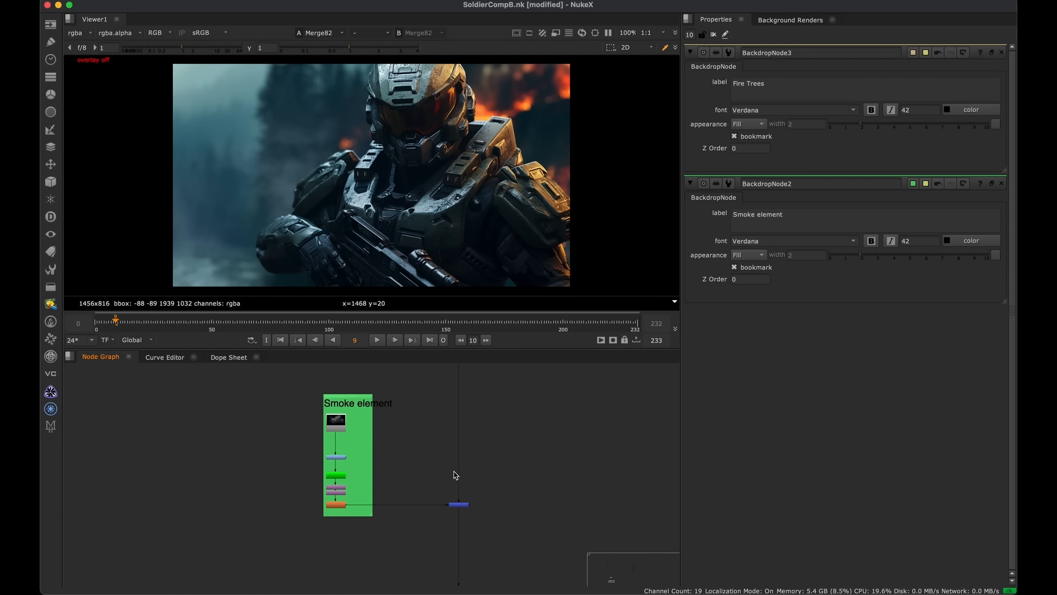
pyautogui.scroll(2, 455, 503)
pyautogui.click(455, 503)
pyautogui.moveTo(379, 397); pyautogui.dragTo(415, 467, button='middle')
pyautogui.scroll(2, 404, 456)
pyautogui.doubleClick(354, 414)
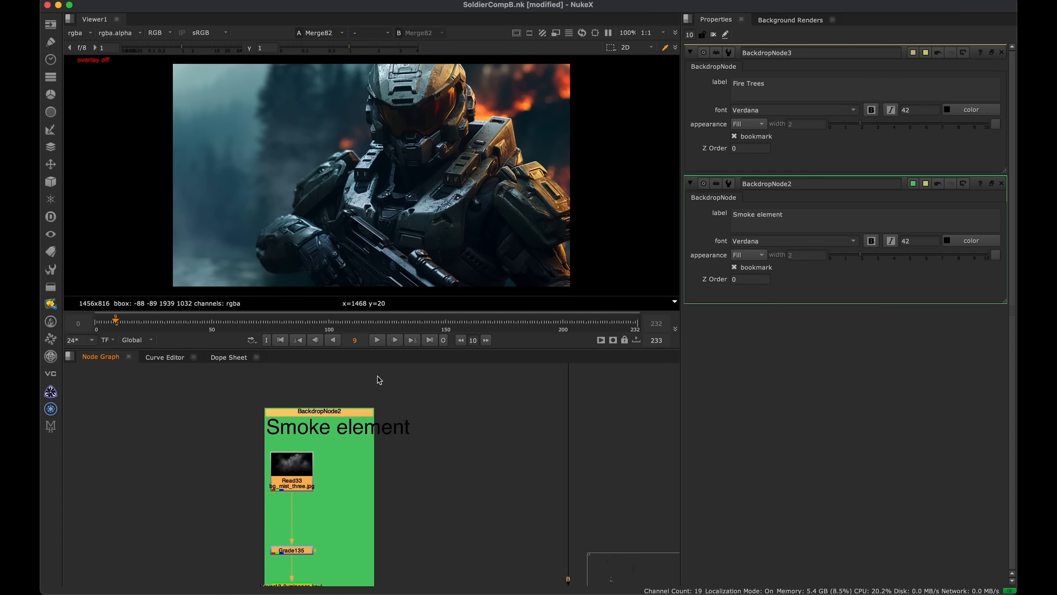
pyautogui.click(912, 52)
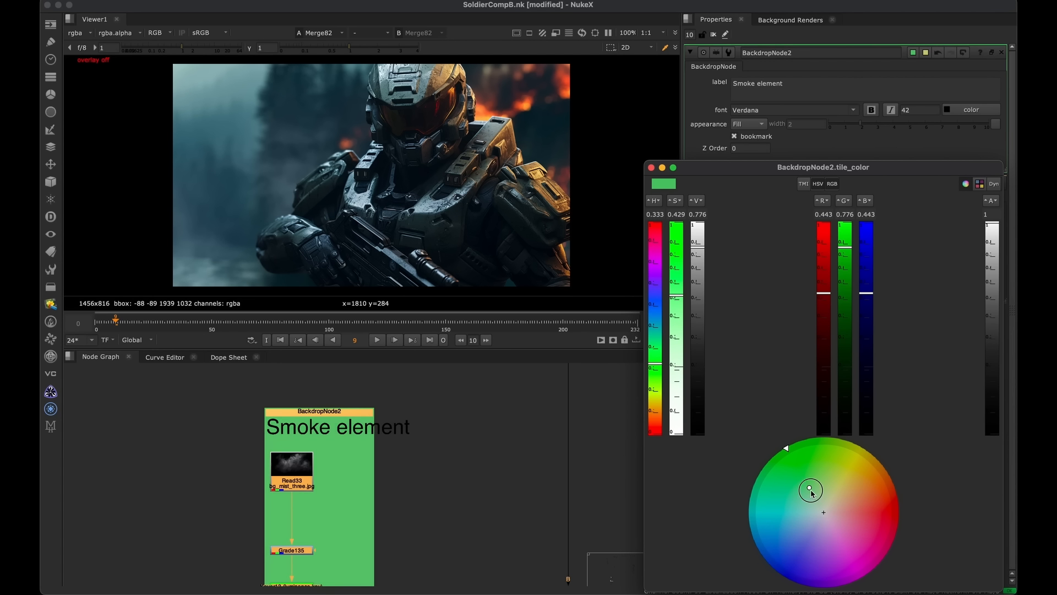
pyautogui.moveTo(811, 492); pyautogui.dragTo(812, 502)
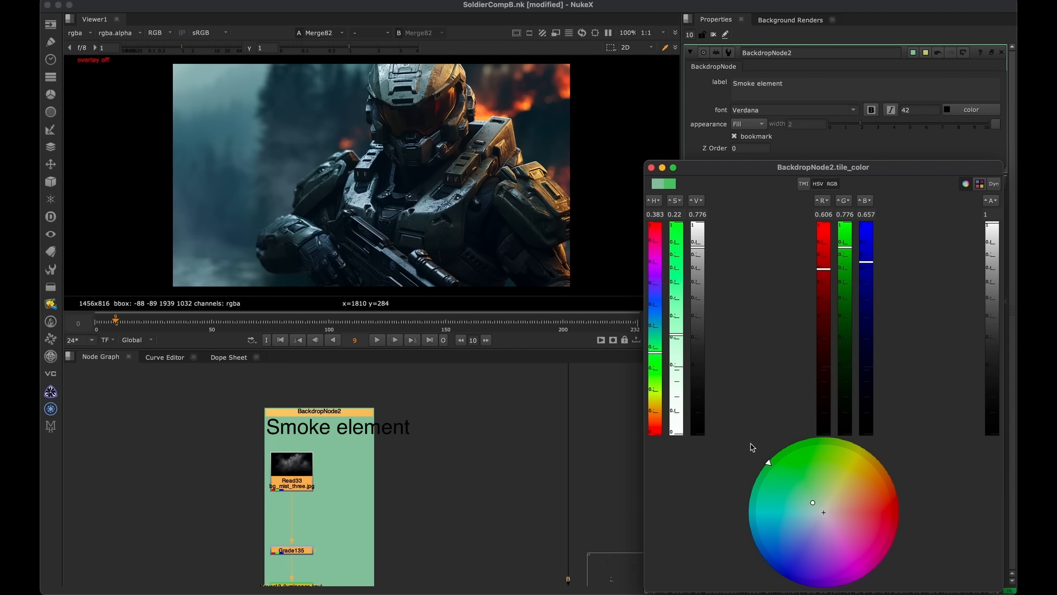
pyautogui.click(652, 167)
# View the output of the merge that adds the smoke element to the background
pyautogui.scroll(-3, 408, 504)
pyautogui.moveTo(460, 559); pyautogui.dragTo(430, 476, button='middle')
pyautogui.click(437, 448)
pyautogui.press('1')
pyautogui.click(398, 402)
pyautogui.moveTo(371, 425); pyautogui.dragTo(401, 532, button='middle')
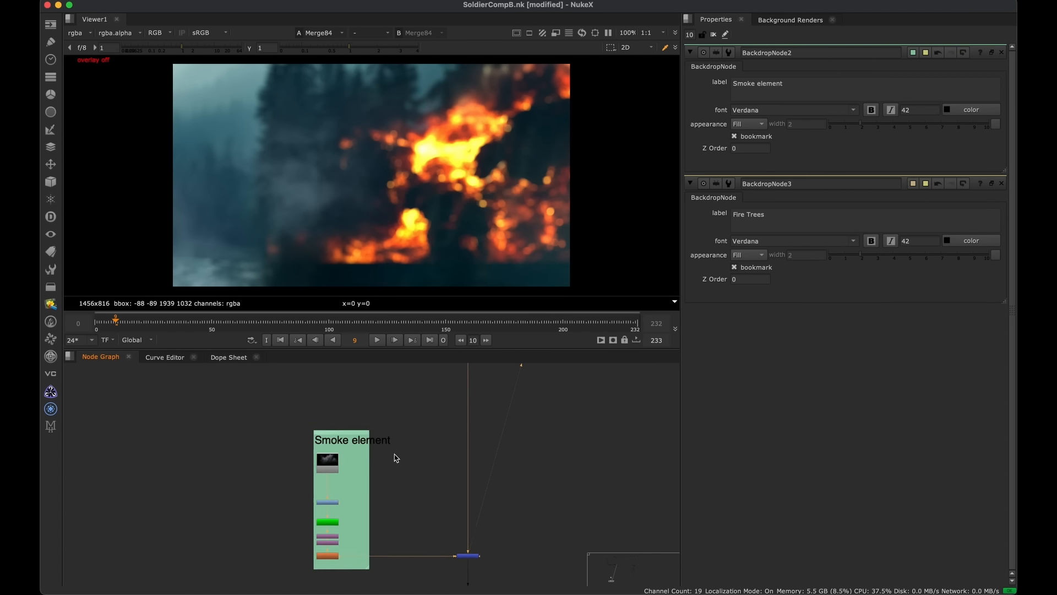
pyautogui.moveTo(394, 458); pyautogui.dragTo(436, 466, button='middle')
# Display the final merge that places the soldier over the background, and save the script
pyautogui.scroll(-5, 426, 508)
pyautogui.moveTo(427, 508); pyautogui.dragTo(453, 454, button='middle')
pyautogui.click(442, 464)
pyautogui.press('1')
pyautogui.click(441, 507)
pyautogui.scroll(3, 451, 484)
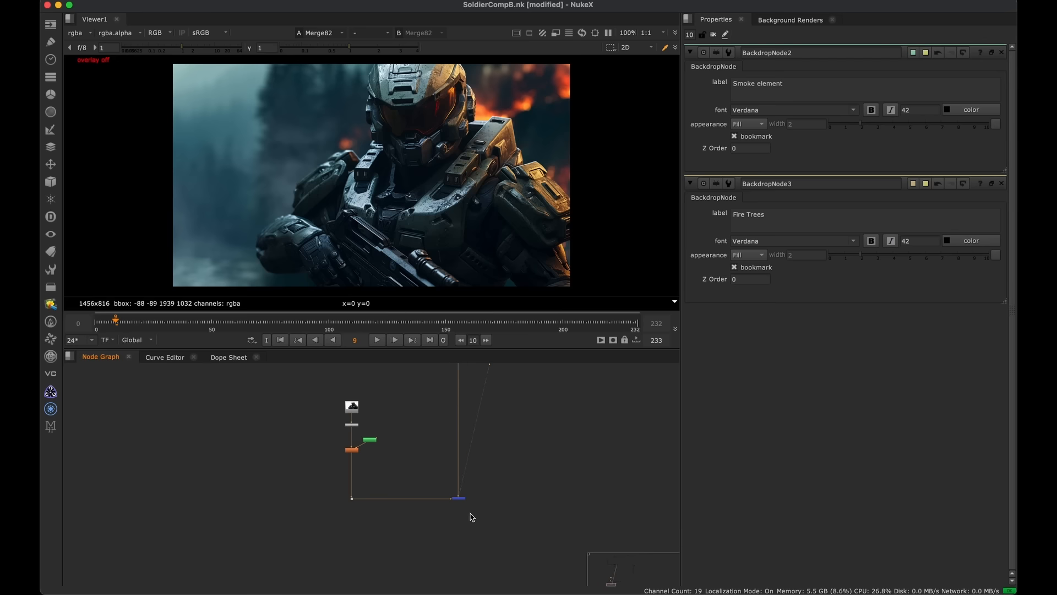
pyautogui.moveTo(446, 505); pyautogui.dragTo(469, 454, button='middle')
pyautogui.scroll(3, 444, 499)
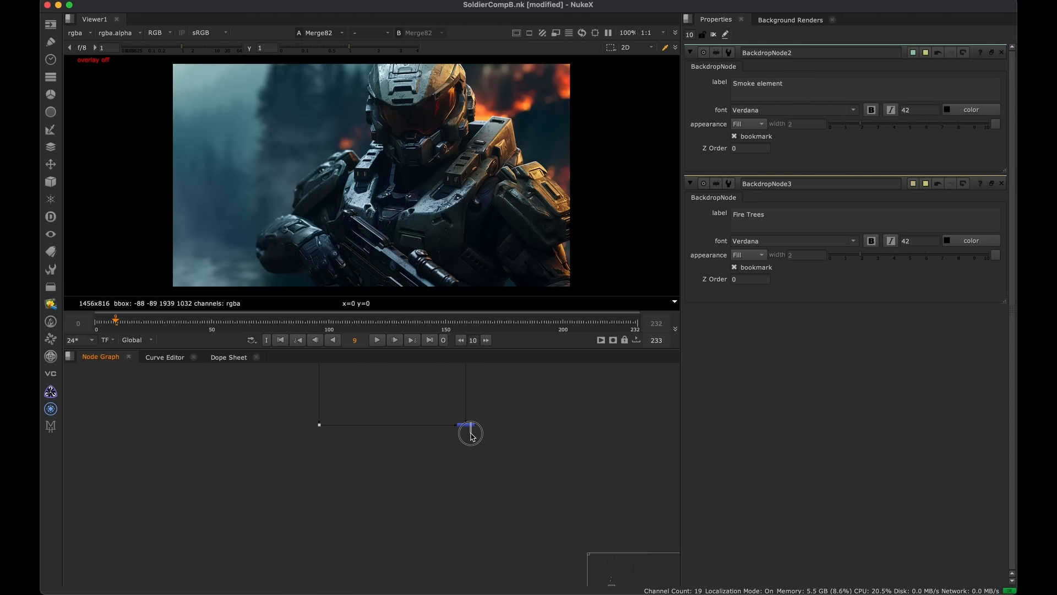
pyautogui.hotkey('ctrl', 's')
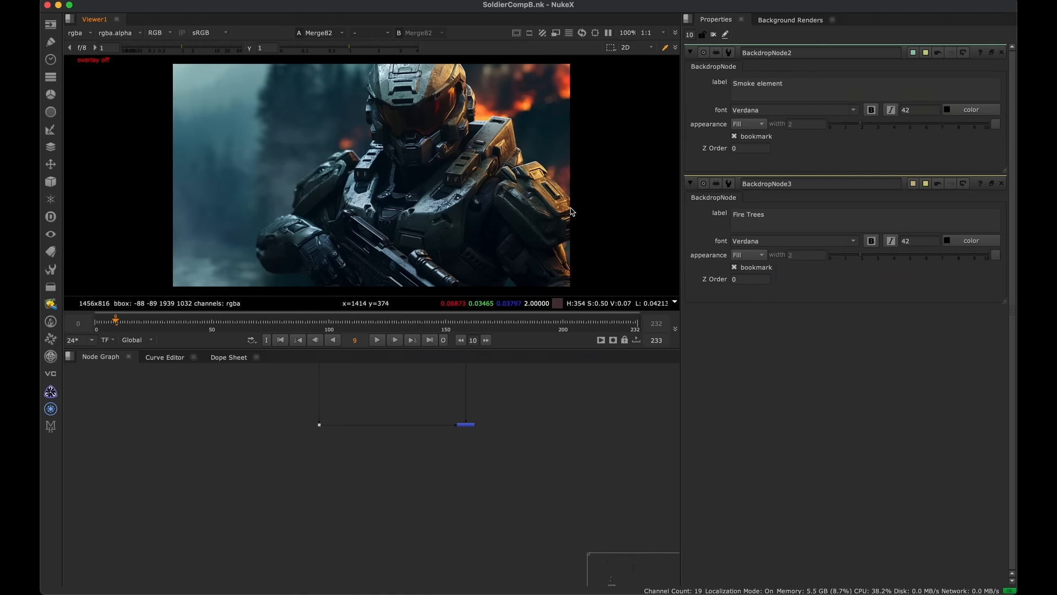
# Examine the orange-lit edges and highlights on the soldier's shoulder and arm armor up close in the composite
pyautogui.press('space')
pyautogui.press('space')
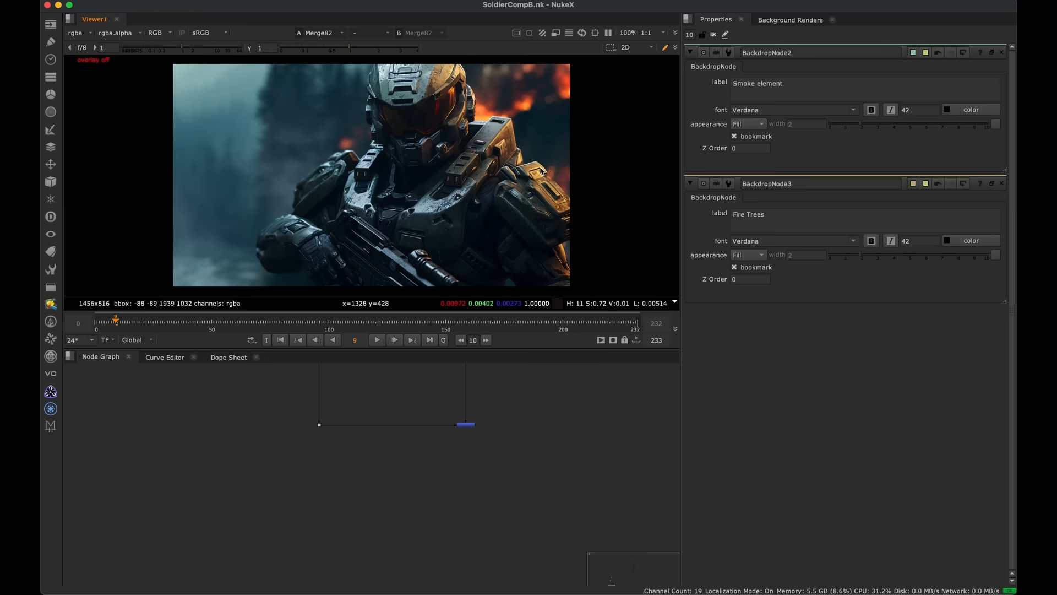
pyautogui.scroll(3, 571, 180)
pyautogui.scroll(3, 571, 181)
pyautogui.scroll(3, 536, 211)
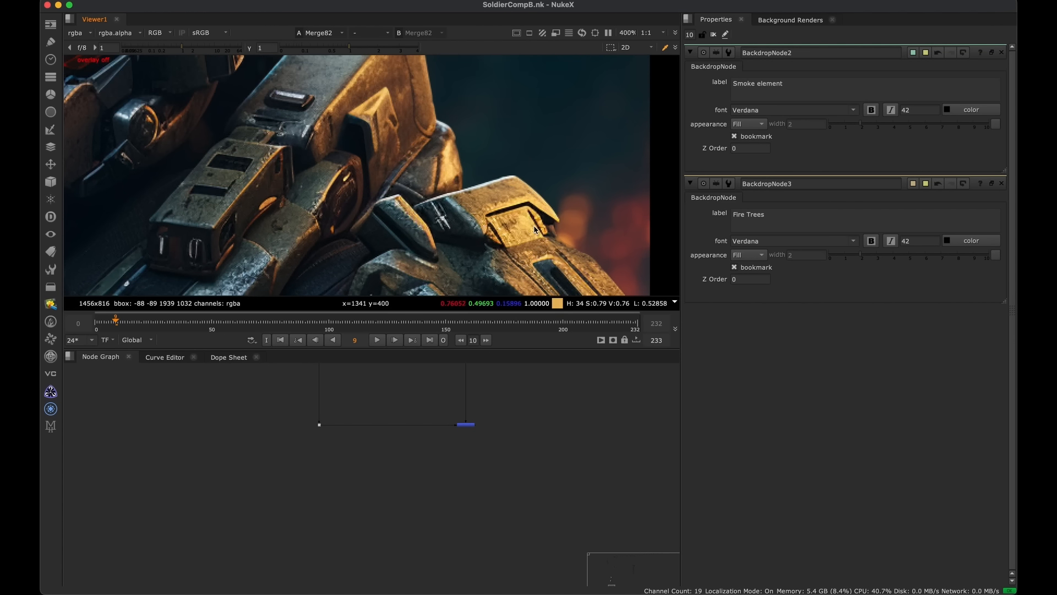
pyautogui.scroll(2, 535, 211)
pyautogui.moveTo(545, 188); pyautogui.dragTo(593, 344, button='middle')
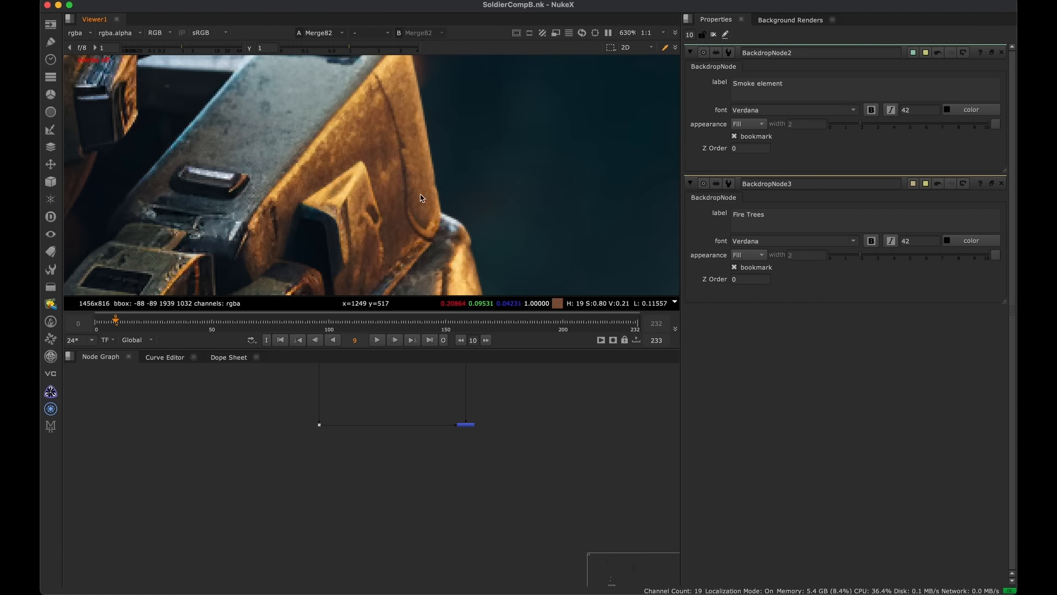
pyautogui.scroll(-2, 384, 182)
pyautogui.scroll(5, 364, 177)
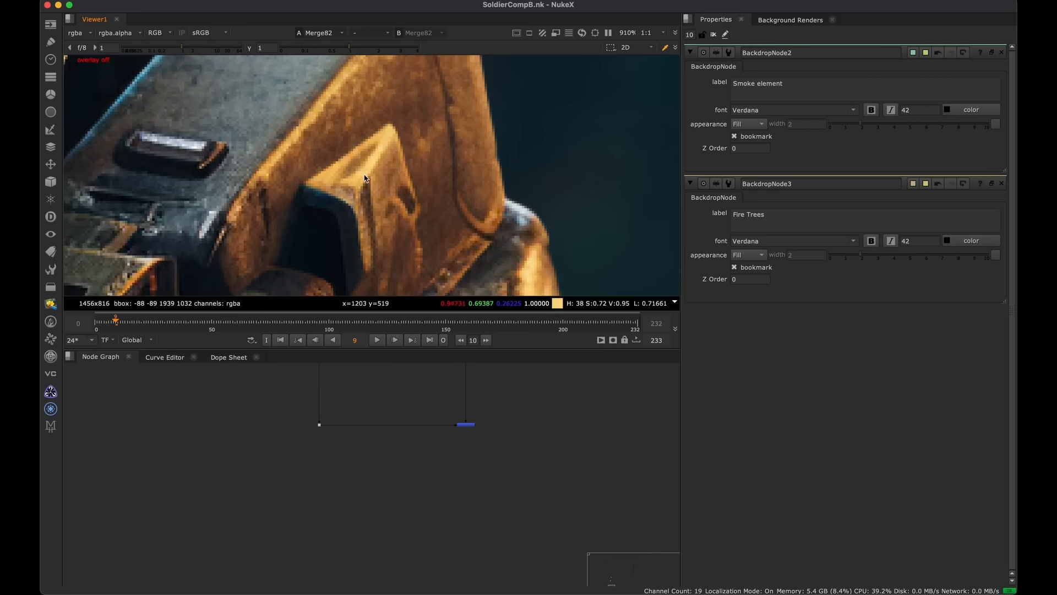
pyautogui.moveTo(364, 177); pyautogui.dragTo(401, 132, button='middle')
pyautogui.scroll(-5, 401, 133)
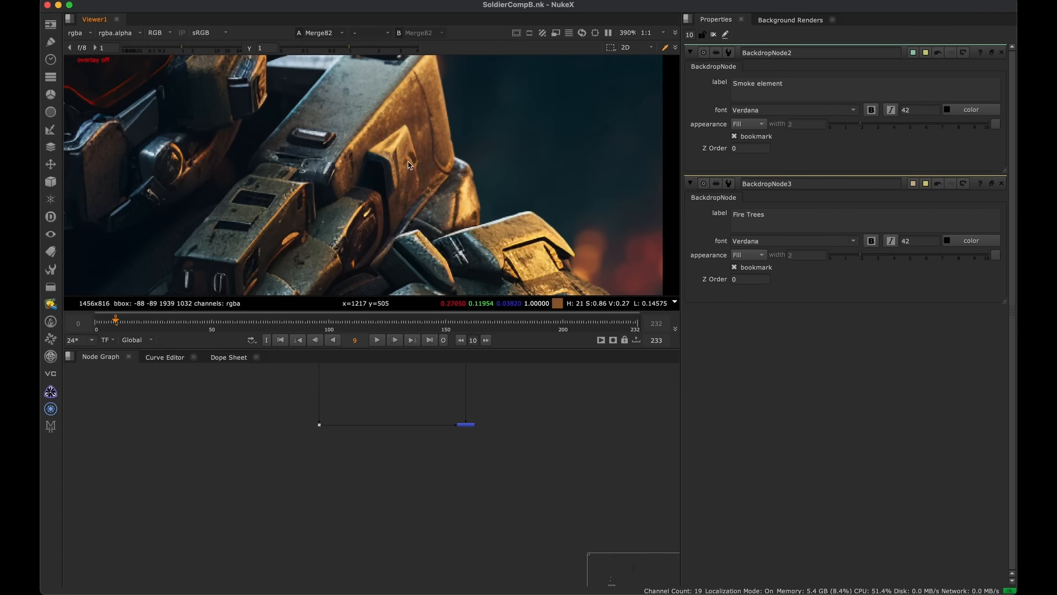
pyautogui.scroll(4, 408, 164)
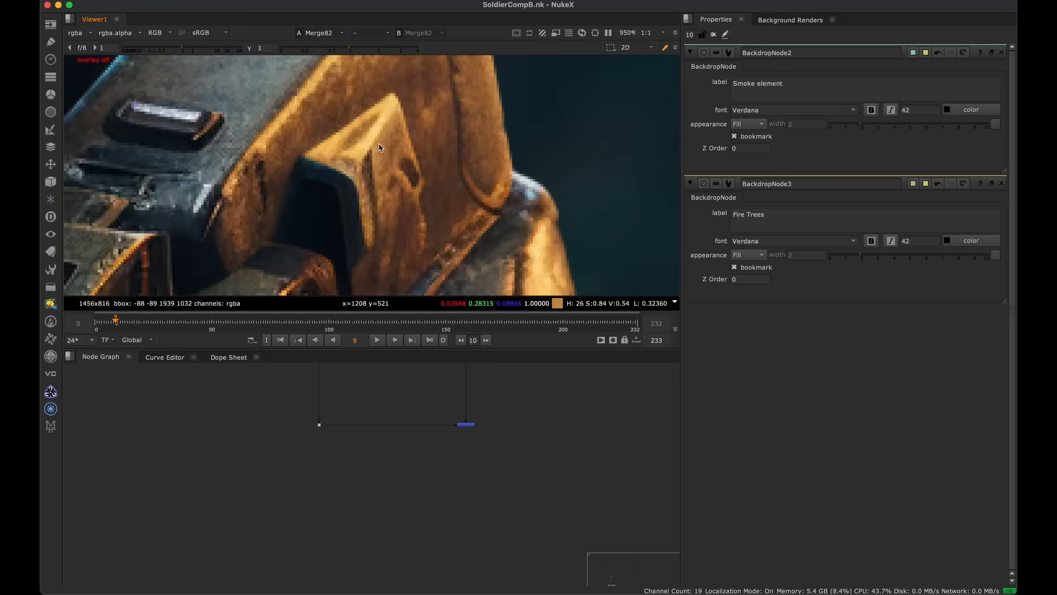
pyautogui.scroll(-3, 399, 163)
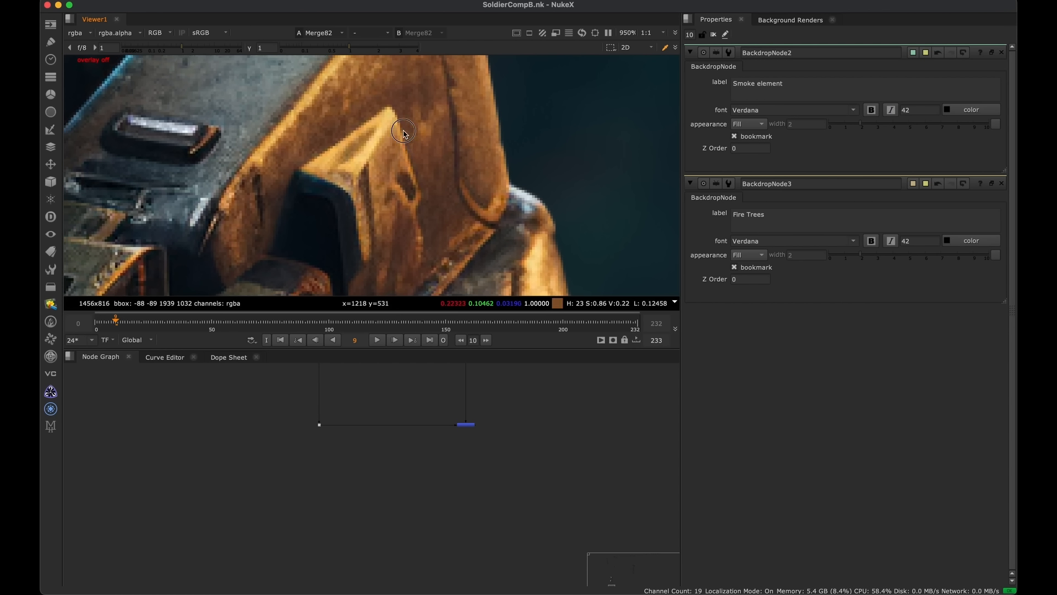
pyautogui.scroll(-8, 436, 85)
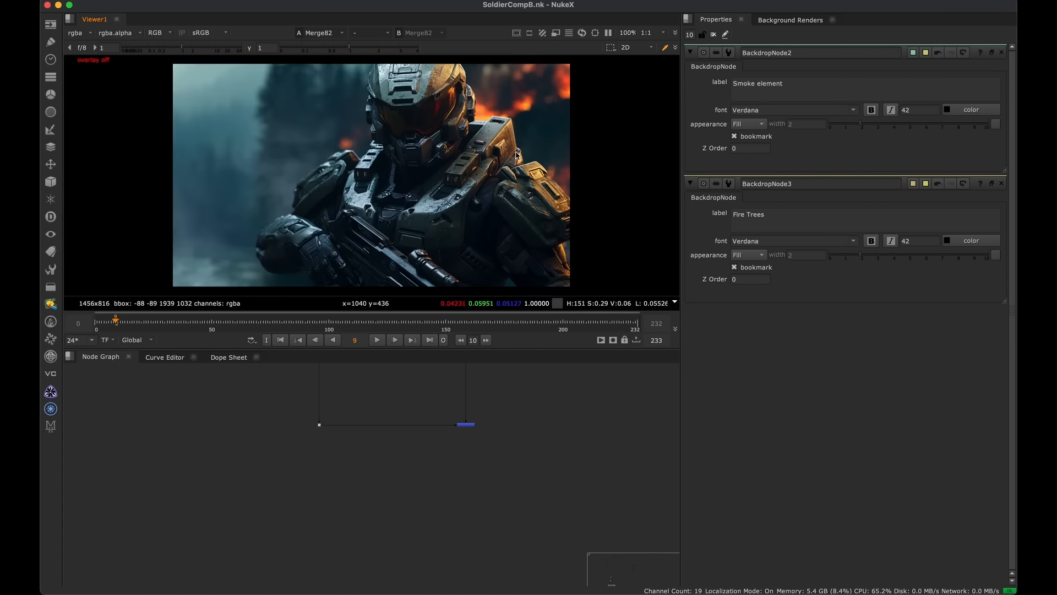
pyautogui.scroll(5, 504, 135)
pyautogui.moveTo(504, 135); pyautogui.dragTo(417, 88, button='middle')
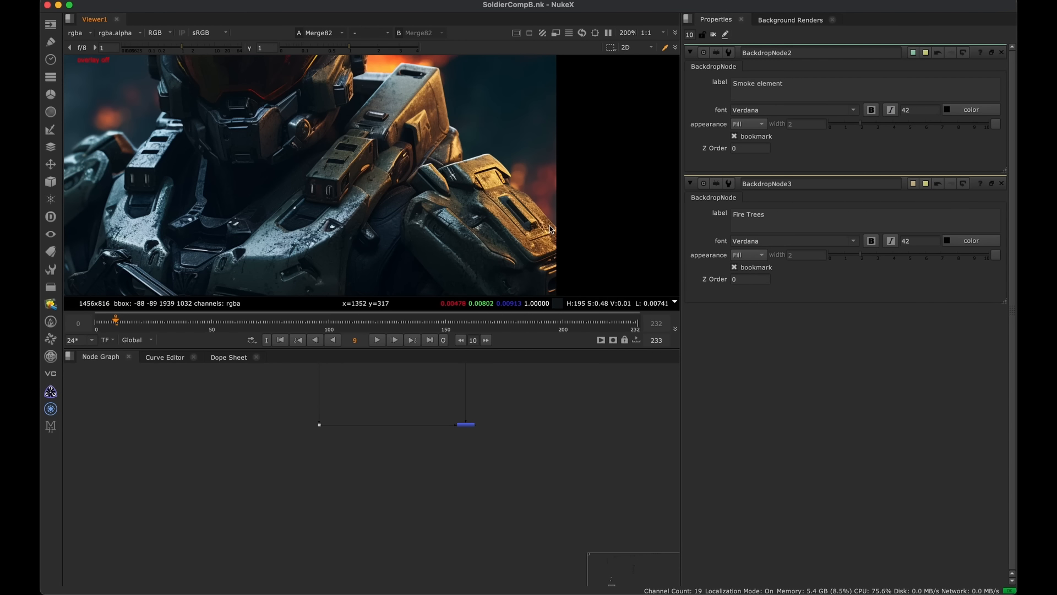
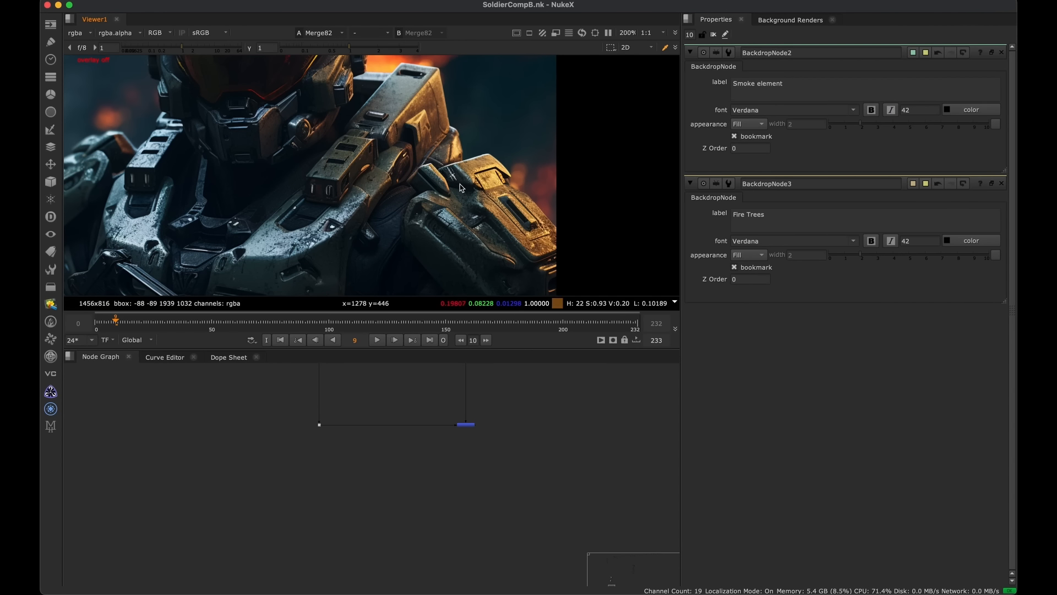
pyautogui.moveTo(467, 163); pyautogui.dragTo(467, 214, button='middle')
pyautogui.scroll(-5, 504, 225)
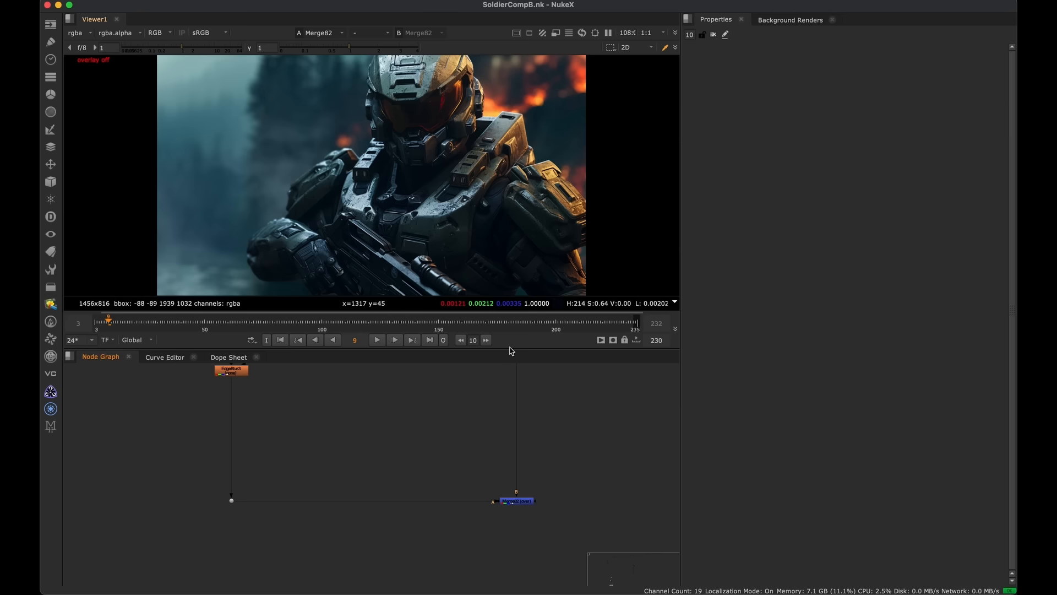
# Add a Keyer node below the soldier branch and connect its input to the dot under EdgeBlur3
pyautogui.moveTo(297, 562); pyautogui.dragTo(384, 458, button='middle')
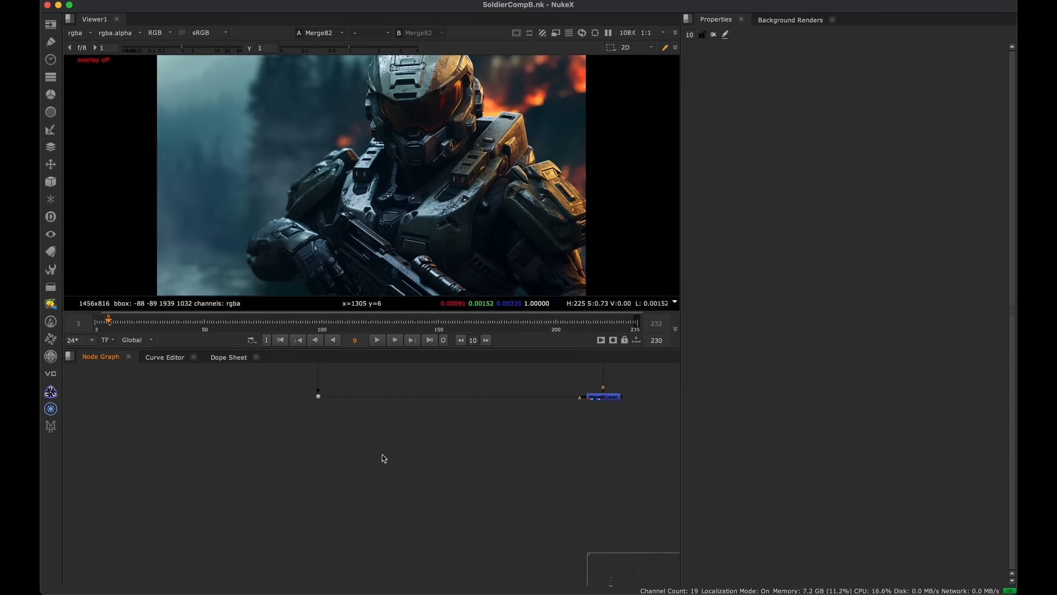
pyautogui.moveTo(361, 417); pyautogui.dragTo(391, 448, button='middle')
pyautogui.press('Tab')
pyautogui.write('keyr')
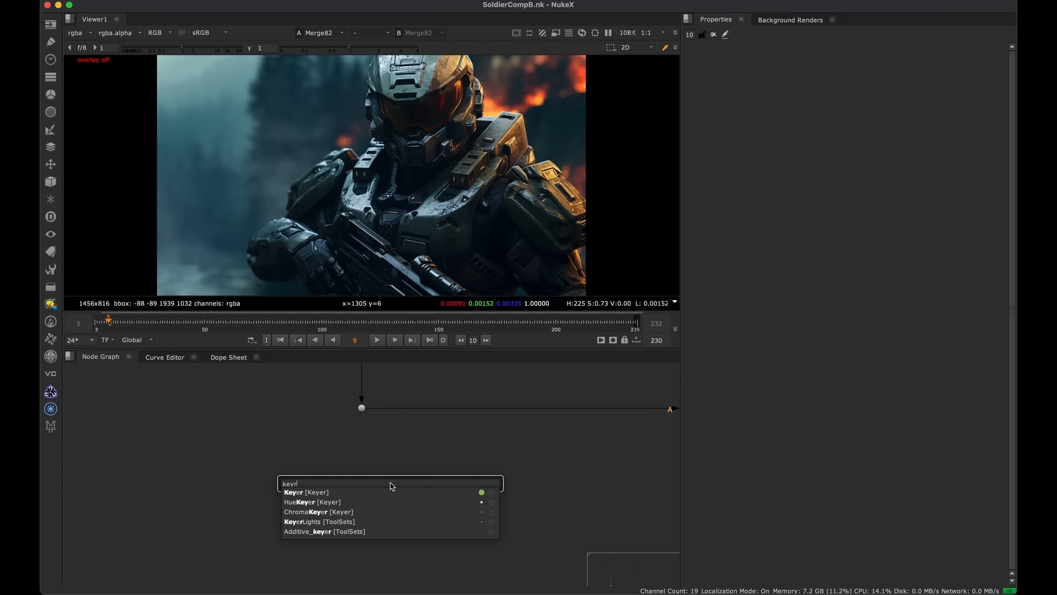
pyautogui.press('Return')
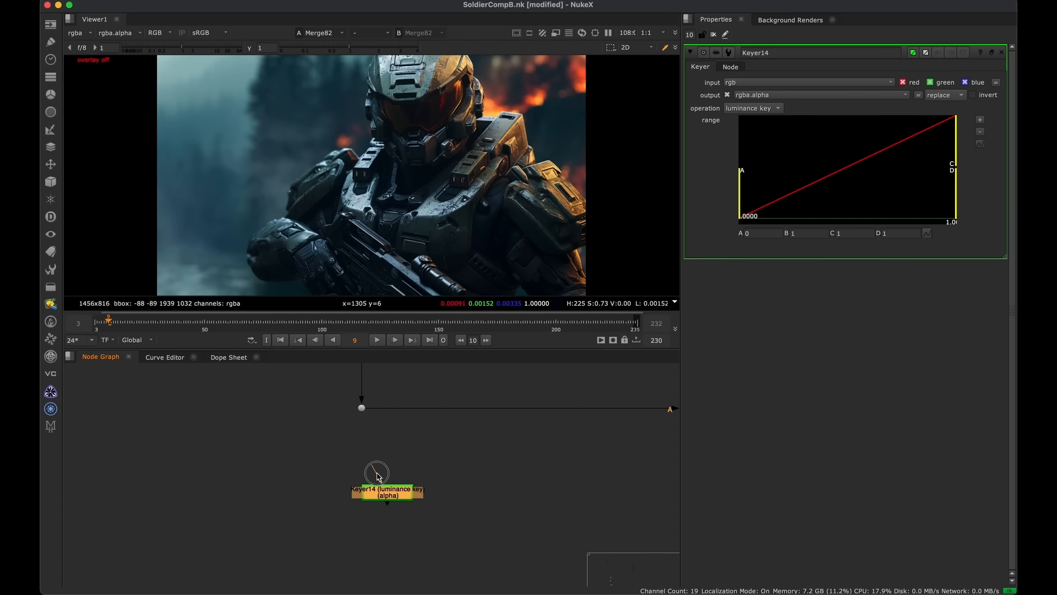
pyautogui.moveTo(440, 520); pyautogui.dragTo(453, 465, button='middle')
pyautogui.press('space')
pyautogui.moveTo(490, 421); pyautogui.dragTo(535, 305, button='middle')
pyautogui.click(458, 330)
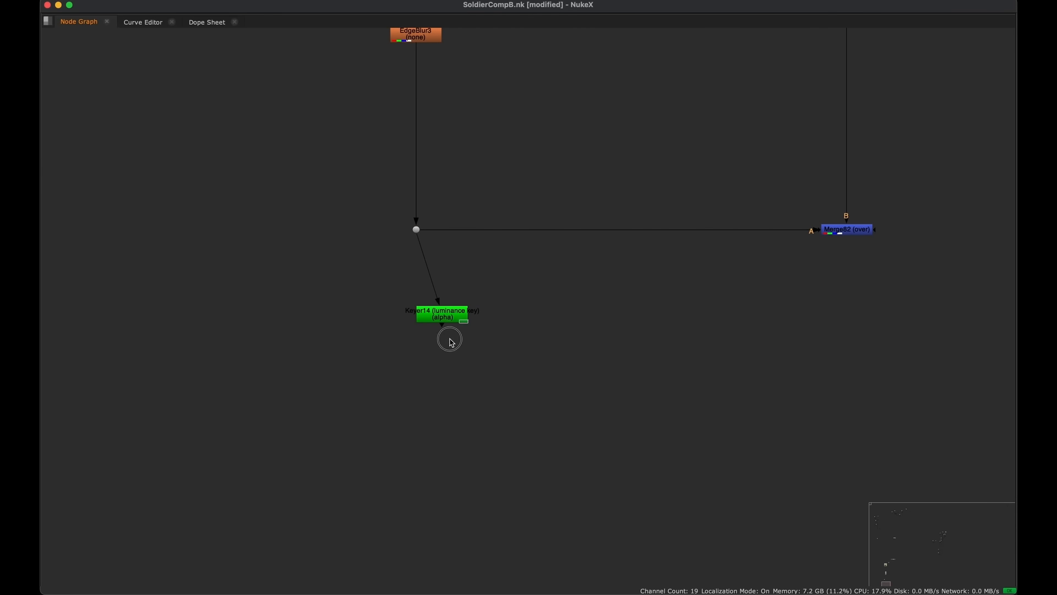
# Move the Keyer node down and align it straight below the dot it is connected to
pyautogui.moveTo(450, 318); pyautogui.dragTo(406, 384)
pyautogui.scroll(-4, 406, 276)
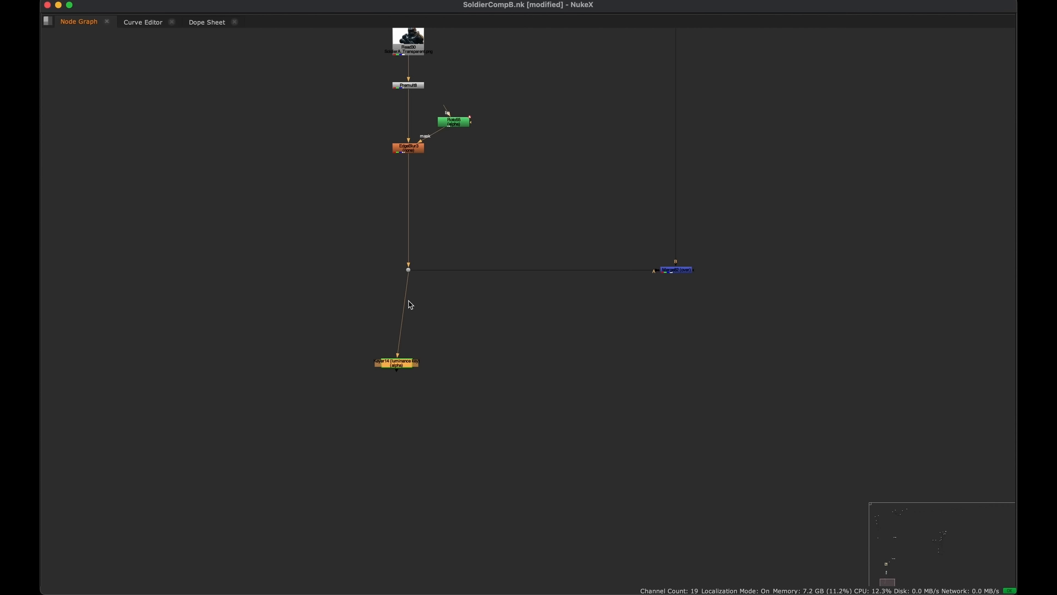
pyautogui.scroll(3, 663, 388)
pyautogui.moveTo(317, 408); pyautogui.dragTo(399, 407, button='middle')
pyautogui.moveTo(303, 400); pyautogui.dragTo(382, 420)
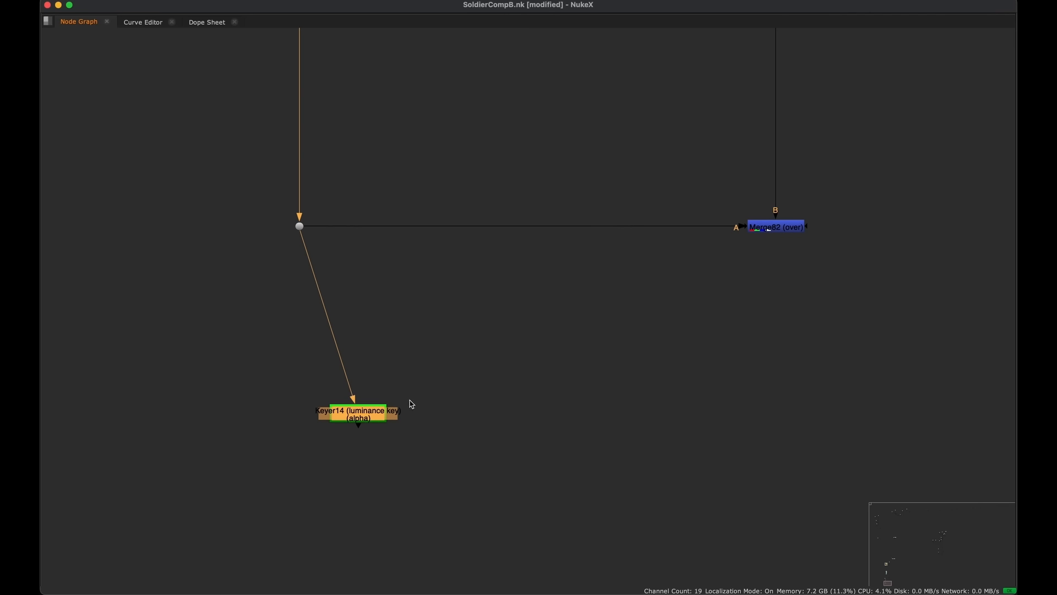
pyautogui.moveTo(375, 397); pyautogui.dragTo(431, 425, button='middle')
pyautogui.moveTo(414, 438); pyautogui.dragTo(428, 437)
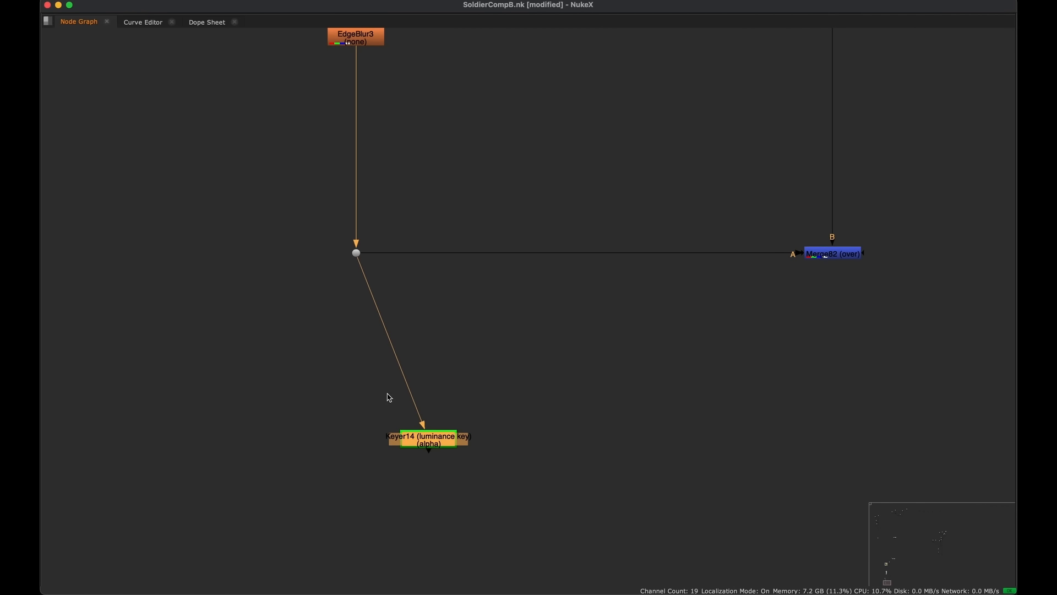
pyautogui.moveTo(407, 378); pyautogui.dragTo(458, 406, button='middle')
pyautogui.moveTo(480, 467); pyautogui.dragTo(407, 442)
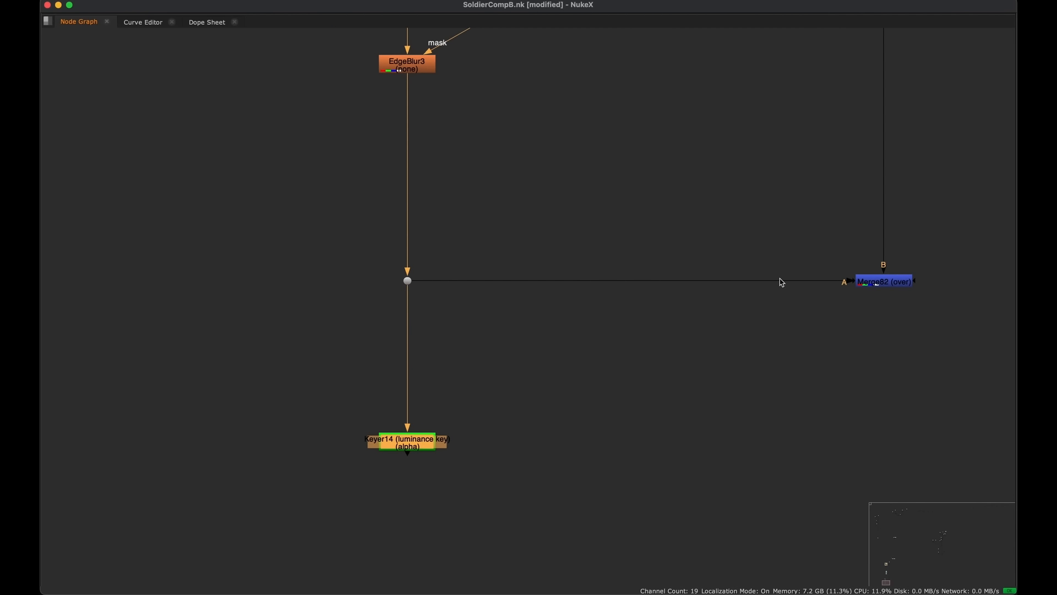
# Display the luminance Keyer's output in the viewer alongside its properties
pyautogui.press('1')
pyautogui.click(403, 461)
pyautogui.press('space')
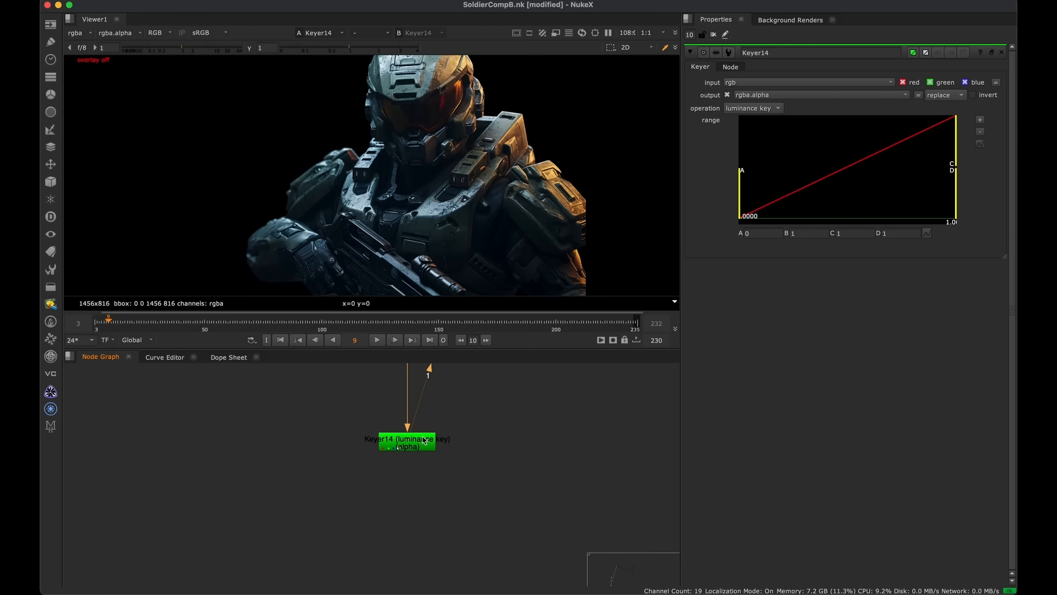
pyautogui.click(420, 455)
pyautogui.moveTo(415, 446); pyautogui.dragTo(378, 480)
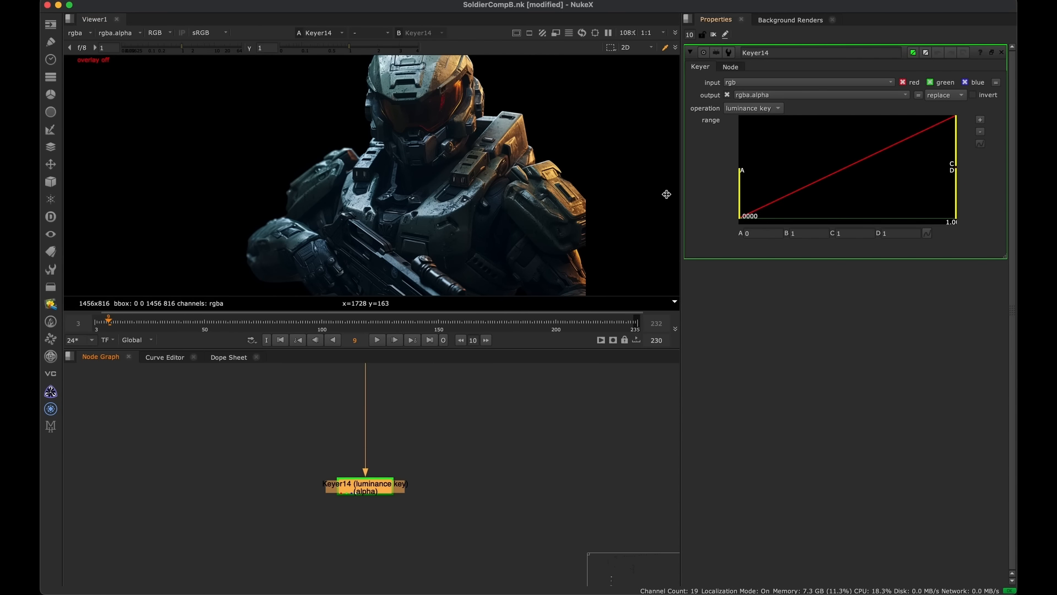
# Raise the luminance key's A range point to about 0.286 while checking the alpha, isolating the soldier's brightest highlights
pyautogui.press('a')
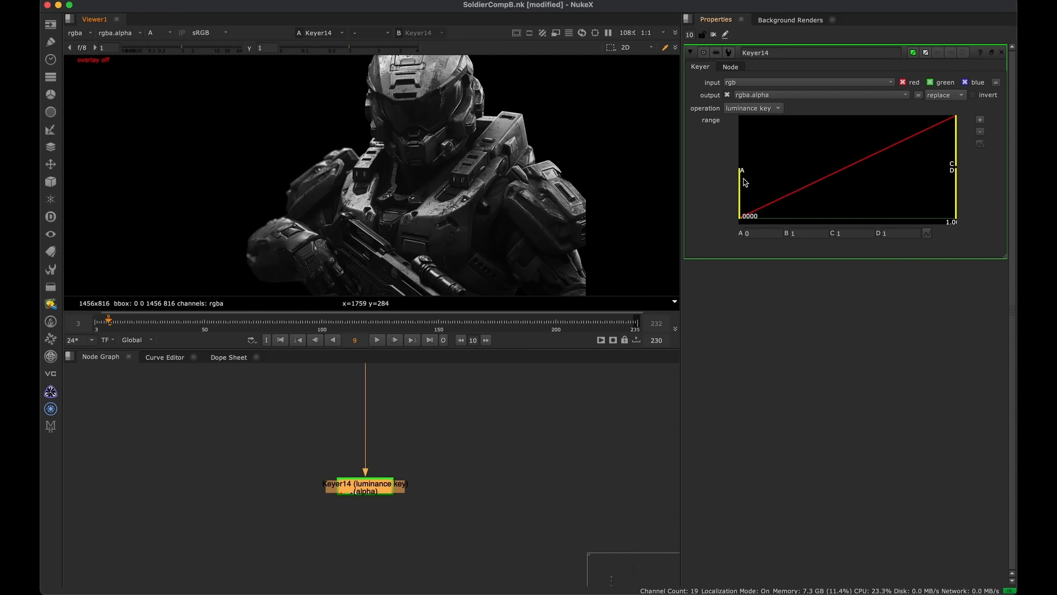
pyautogui.moveTo(744, 183); pyautogui.dragTo(863, 178)
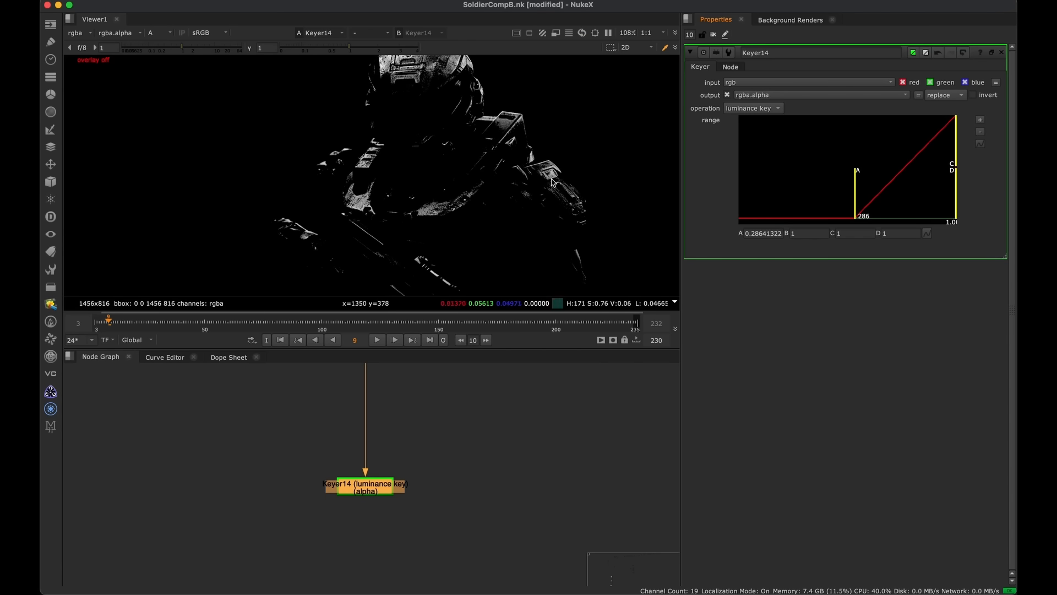
pyautogui.scroll(2, 396, 498)
pyautogui.press('a')
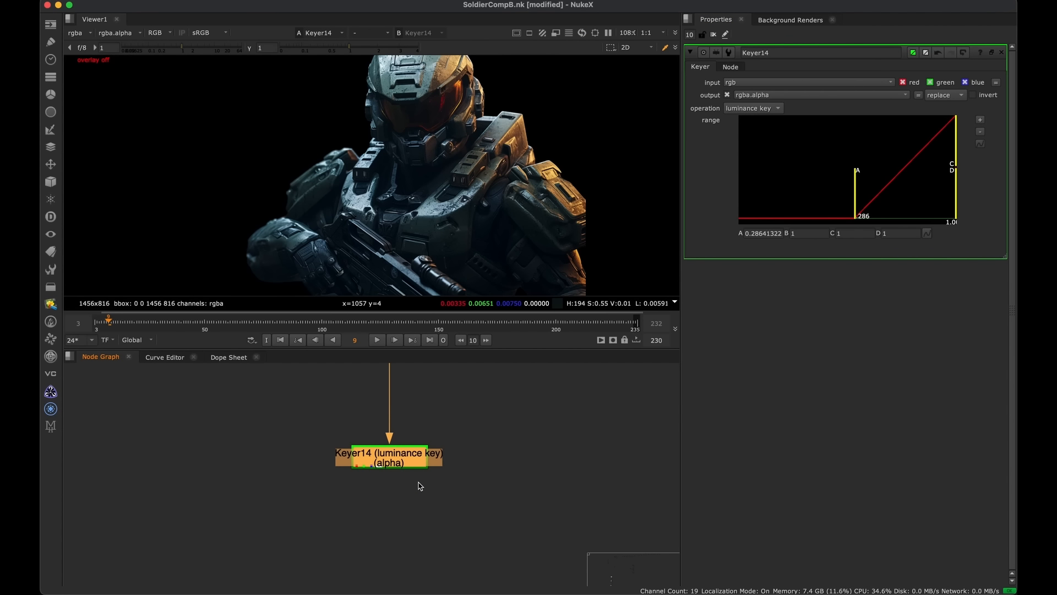
# Add a Premult node below Keyer14, enable it and show its output in the viewer
pyautogui.press('Tab')
pyautogui.write('prem')
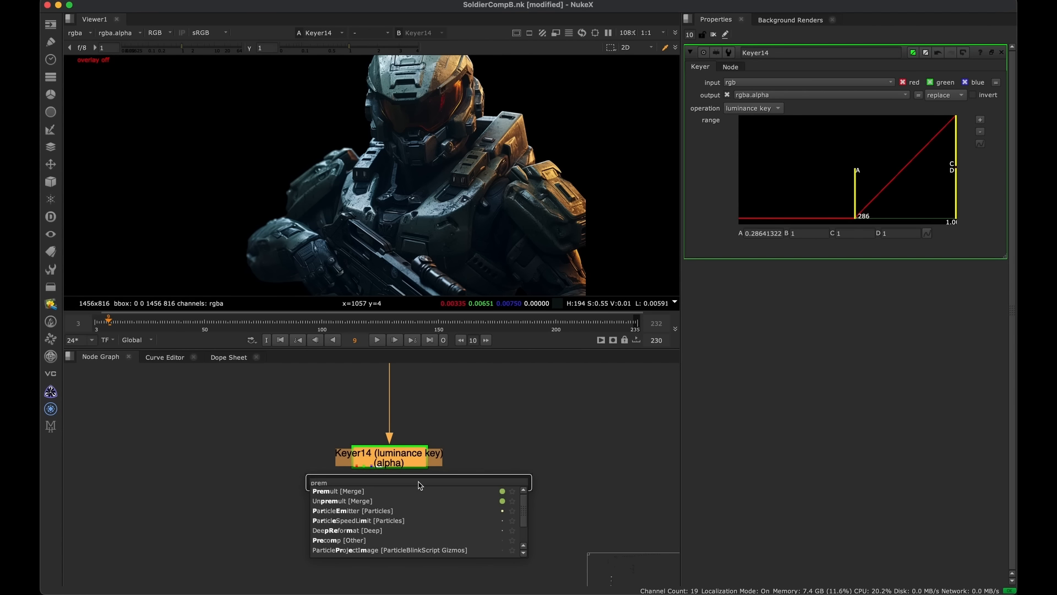
pyautogui.press('Down')
pyautogui.press('Return')
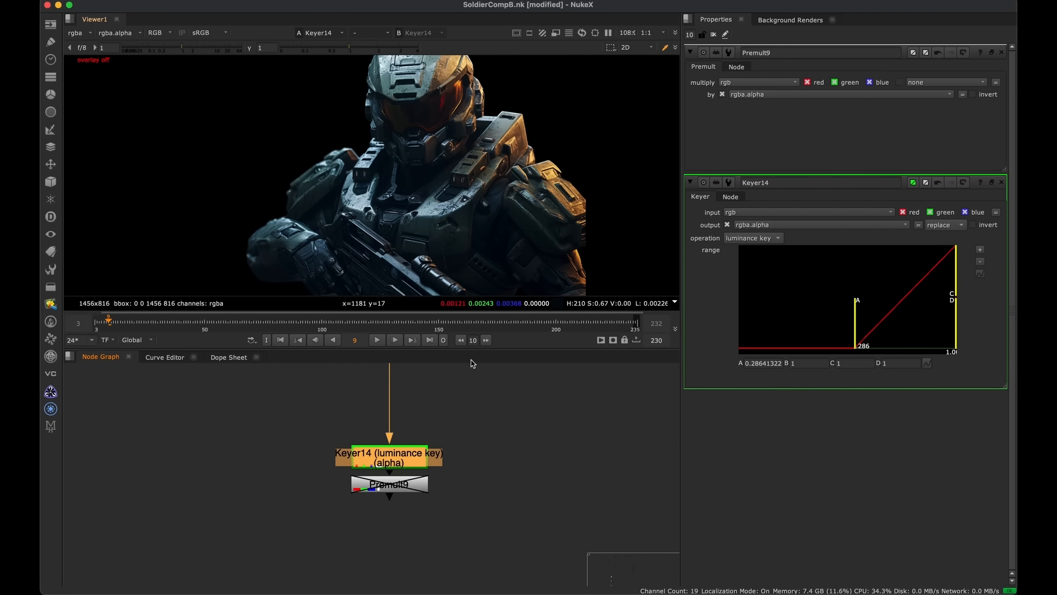
pyautogui.click(405, 488)
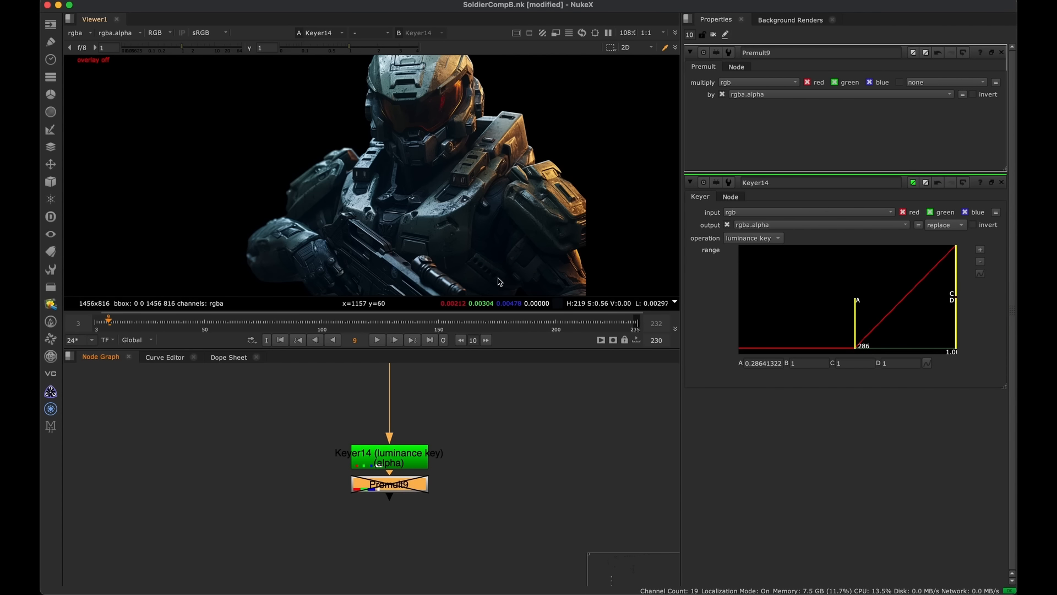
pyautogui.press('1')
pyautogui.press('d')
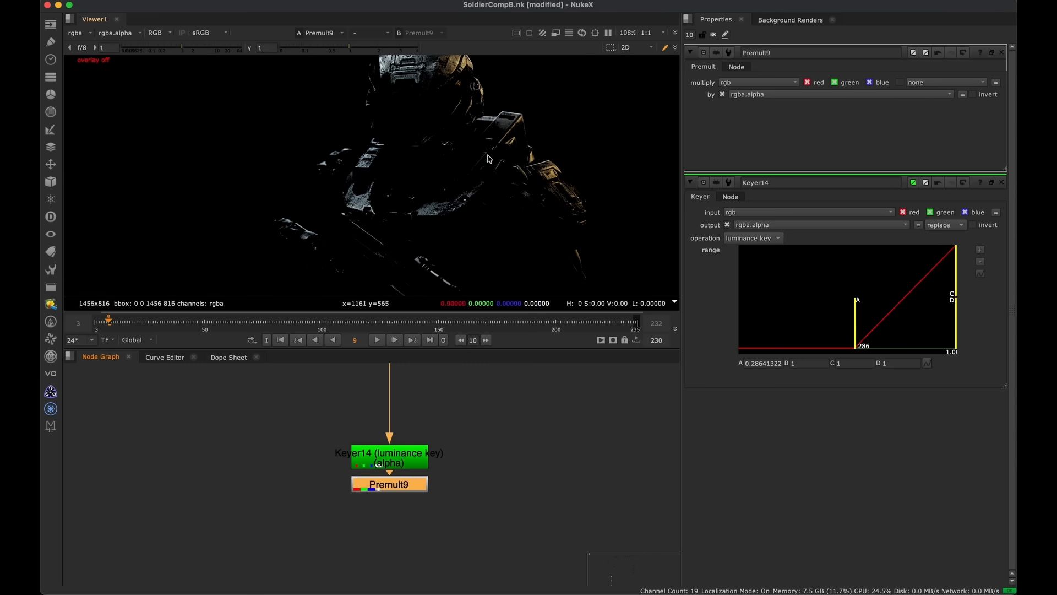
# Add a Roto node beside the Premult and a Merge below, feeding the Roto into A and the Premult into B
pyautogui.press('space')
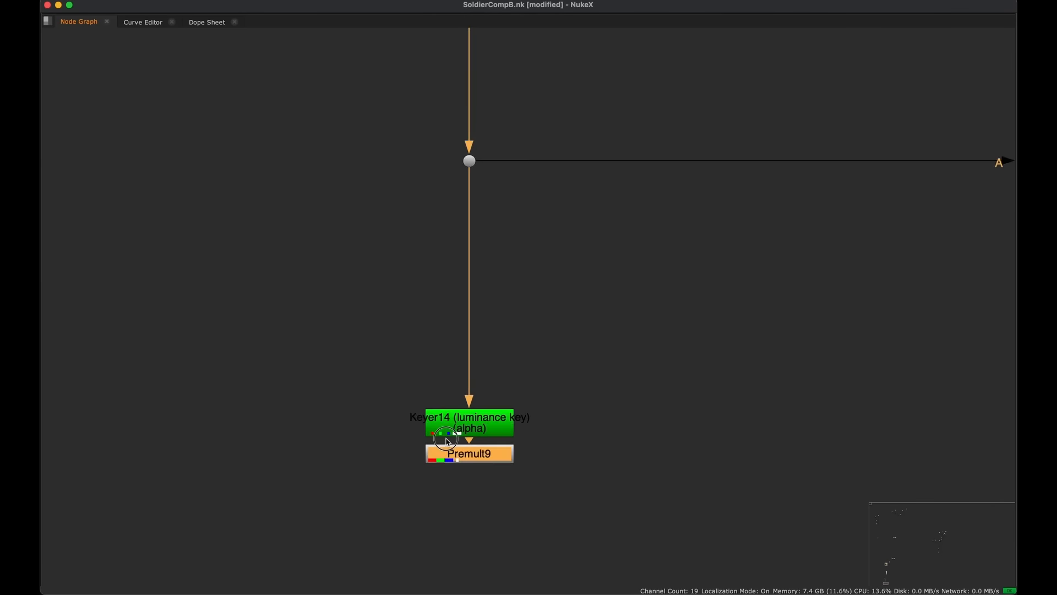
pyautogui.scroll(3, 427, 395)
pyautogui.moveTo(427, 395); pyautogui.dragTo(470, 360, button='middle')
pyautogui.click(367, 381)
pyautogui.press('o')
pyautogui.scroll(-3, 433, 425)
pyautogui.press('m')
pyautogui.moveTo(537, 390); pyautogui.dragTo(515, 483)
pyautogui.moveTo(511, 443); pyautogui.dragTo(477, 424, button='middle')
pyautogui.moveTo(516, 390); pyautogui.dragTo(487, 332)
pyautogui.moveTo(486, 403); pyautogui.dragTo(430, 404, button='middle')
pyautogui.moveTo(440, 448); pyautogui.dragTo(448, 479)
# Set the operation of the Merge joining the Roto and the Premult to mask
pyautogui.press('space')
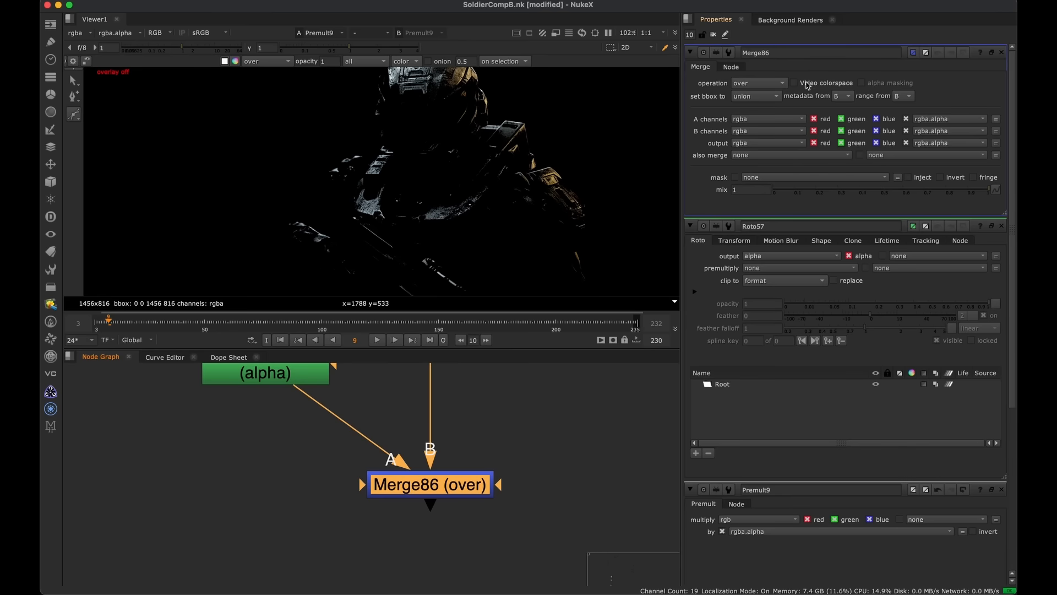
pyautogui.click(765, 82)
pyautogui.click(769, 176)
# Draw a Bezier shape in Roto57 around the fire-lit side of the soldier's helmet, shoulder and arm
pyautogui.moveTo(361, 418); pyautogui.dragTo(371, 481, button='middle')
pyautogui.doubleClick(311, 432)
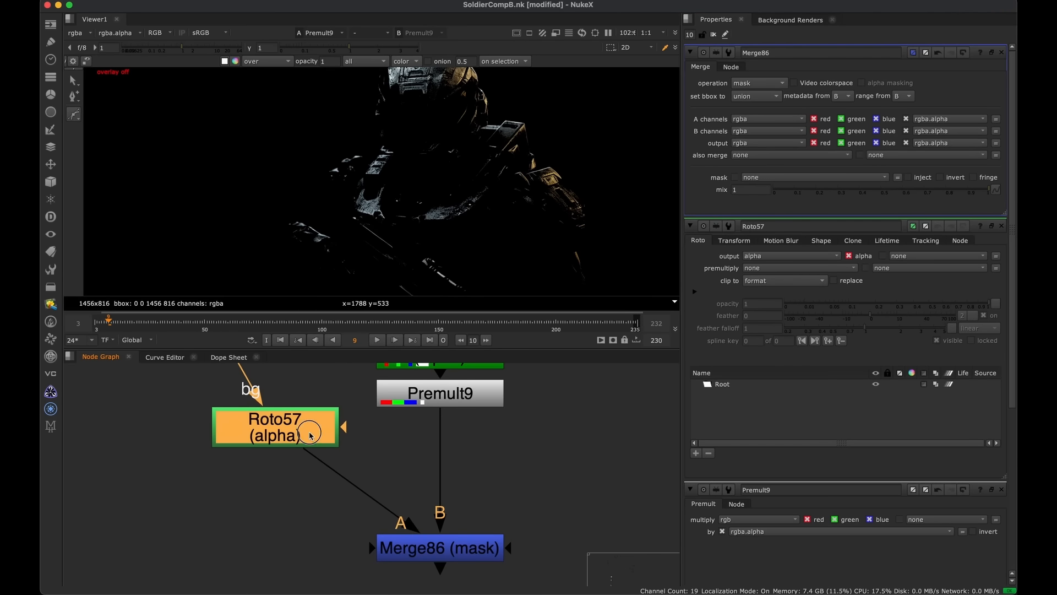
pyautogui.press('o')
pyautogui.click(433, 130)
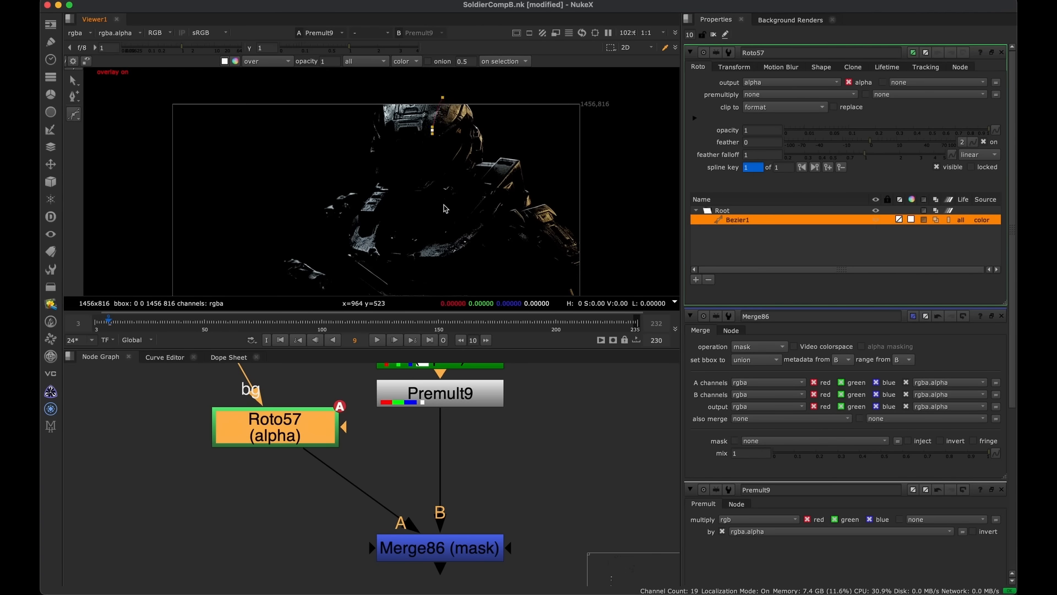
pyautogui.moveTo(433, 130); pyautogui.dragTo(417, 77, button='middle')
pyautogui.click(454, 196)
pyautogui.click(604, 269)
pyautogui.click(594, 161)
pyautogui.moveTo(568, 136); pyautogui.dragTo(566, 184, button='middle')
pyautogui.click(529, 140)
pyautogui.click(491, 113)
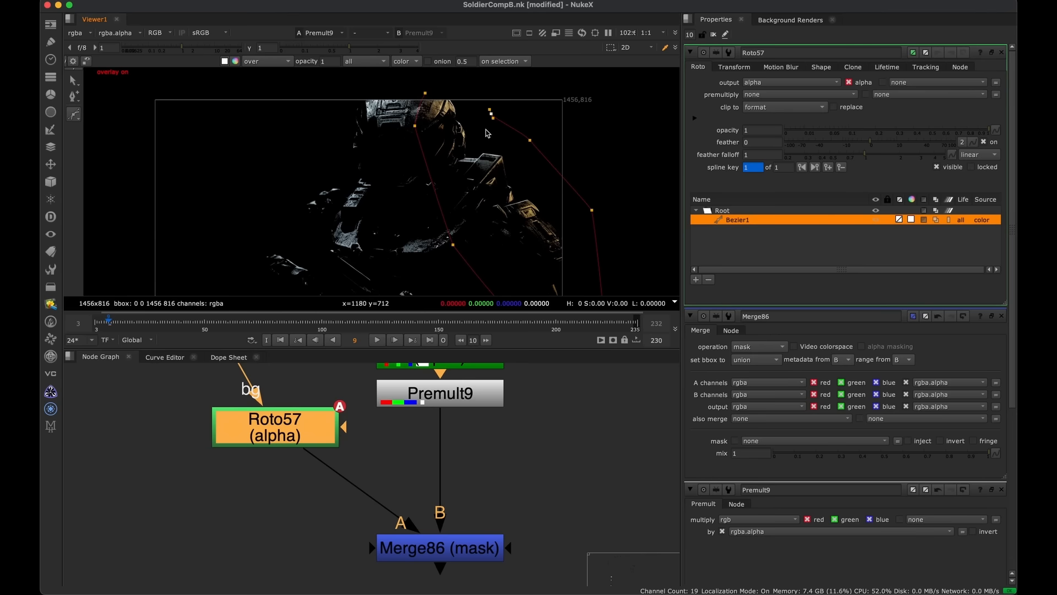
# Display the mask Merge's output in the viewer, hide the overlay and fit the image
pyautogui.moveTo(550, 478); pyautogui.dragTo(507, 448, button='middle')
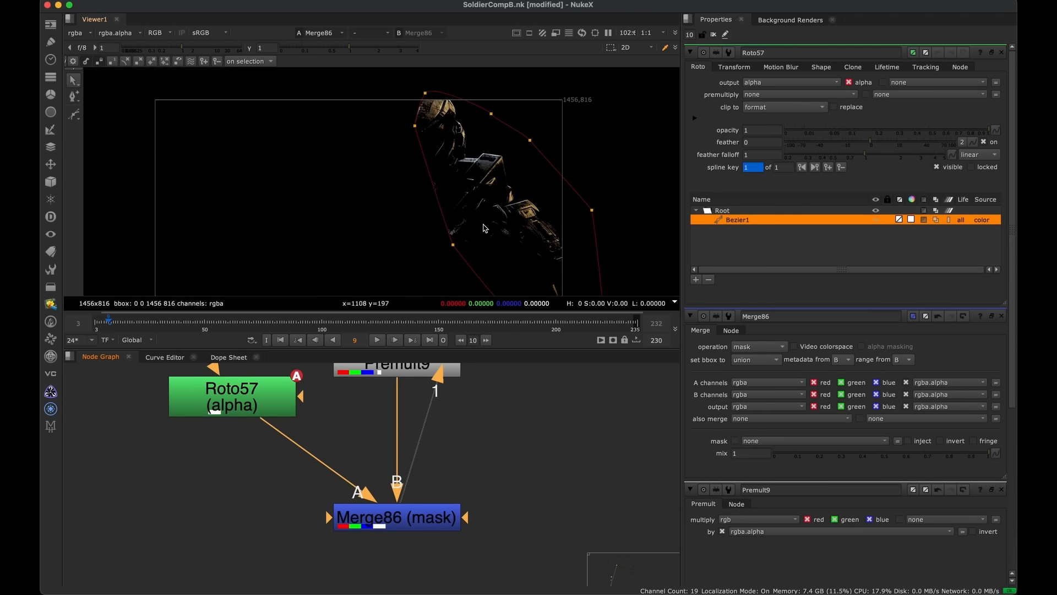
pyautogui.press('o')
pyautogui.press('f')
# Copy the existing exponential glow node from elsewhere in the node graph
pyautogui.scroll(-10, 466, 452)
pyautogui.moveTo(540, 387); pyautogui.dragTo(411, 476, button='middle')
pyautogui.scroll(-4, 418, 478)
pyautogui.moveTo(488, 367); pyautogui.dragTo(446, 554, button='middle')
pyautogui.moveTo(467, 367); pyautogui.dragTo(458, 487, button='middle')
pyautogui.press('space')
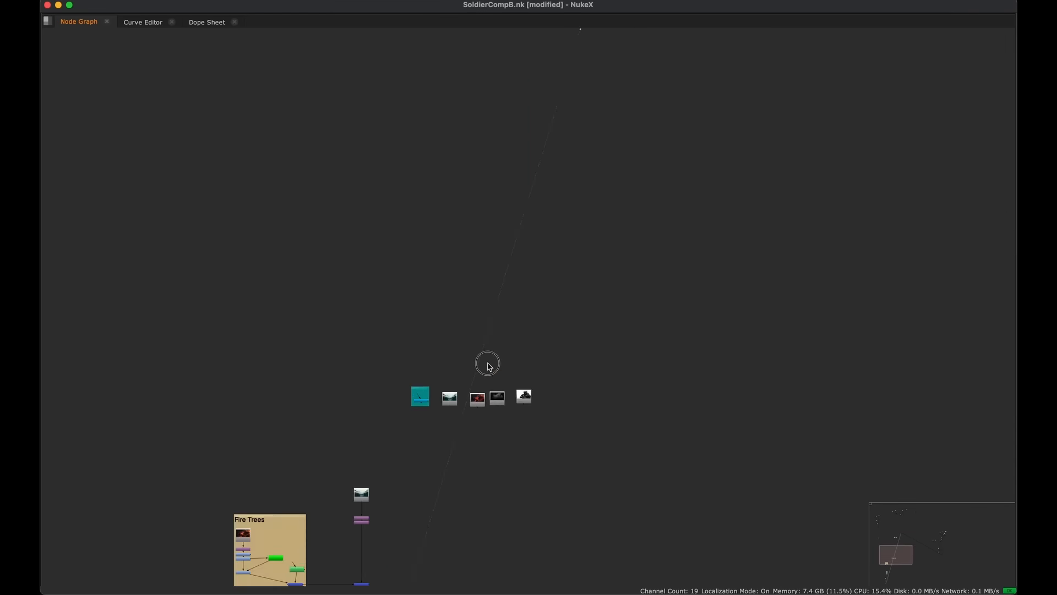
pyautogui.scroll(12, 419, 423)
pyautogui.click(504, 193)
# Paste the copied exponential glow node and place it directly below Merge86, connected to its output
pyautogui.scroll(-10, 507, 240)
pyautogui.moveTo(478, 414); pyautogui.dragTo(531, 156, button='middle')
pyautogui.moveTo(506, 459); pyautogui.dragTo(546, 242, button='middle')
pyautogui.scroll(-4, 546, 242)
pyautogui.moveTo(486, 398); pyautogui.dragTo(507, 314, button='middle')
pyautogui.scroll(10, 501, 311)
pyautogui.click(503, 394)
pyautogui.press('super+v')
pyautogui.moveTo(490, 422); pyautogui.dragTo(493, 446)
pyautogui.press('space')
# Compare the masked highlights with Exp_Glow4 disabled and enabled
pyautogui.click(510, 458)
pyautogui.doubleClick(506, 438)
pyautogui.press('d')
pyautogui.moveTo(519, 143)
pyautogui.mouseDown(button='middle')
pyautogui.moveTo(481, 189)
pyautogui.moveTo(522, 141)
pyautogui.mouseUp(button='middle')
pyautogui.press('d')
pyautogui.moveTo(449, 479); pyautogui.dragTo(354, 436, button='middle')
pyautogui.scroll(-2, 449, 427)
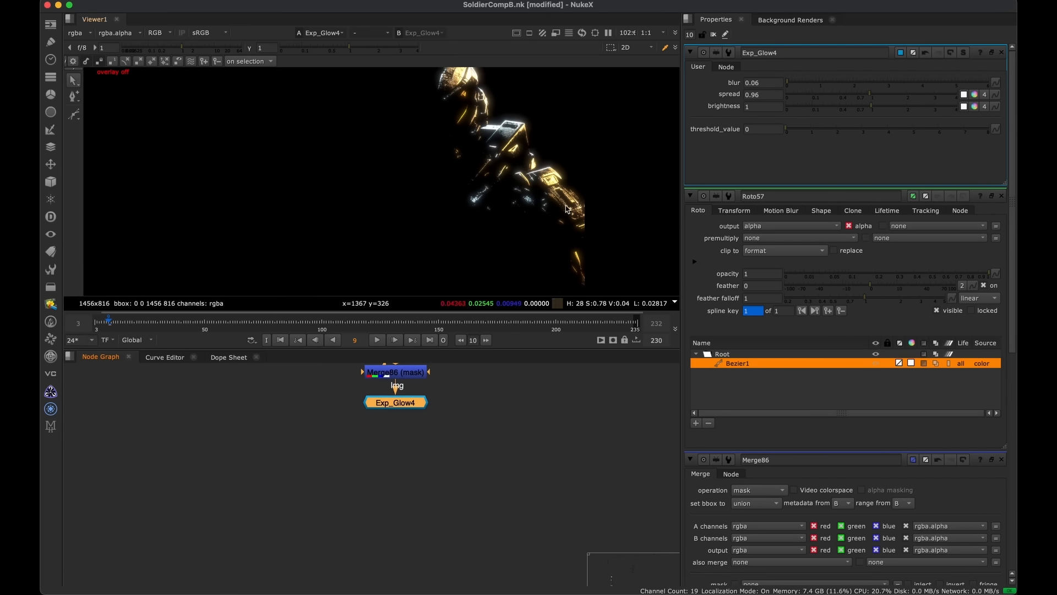
# Close the Roto57 and Merge86 properties, keeping only the Exp_Glow4 settings open
pyautogui.click(1002, 196)
pyautogui.click(1001, 195)
pyautogui.moveTo(495, 465); pyautogui.dragTo(458, 484, button='middle')
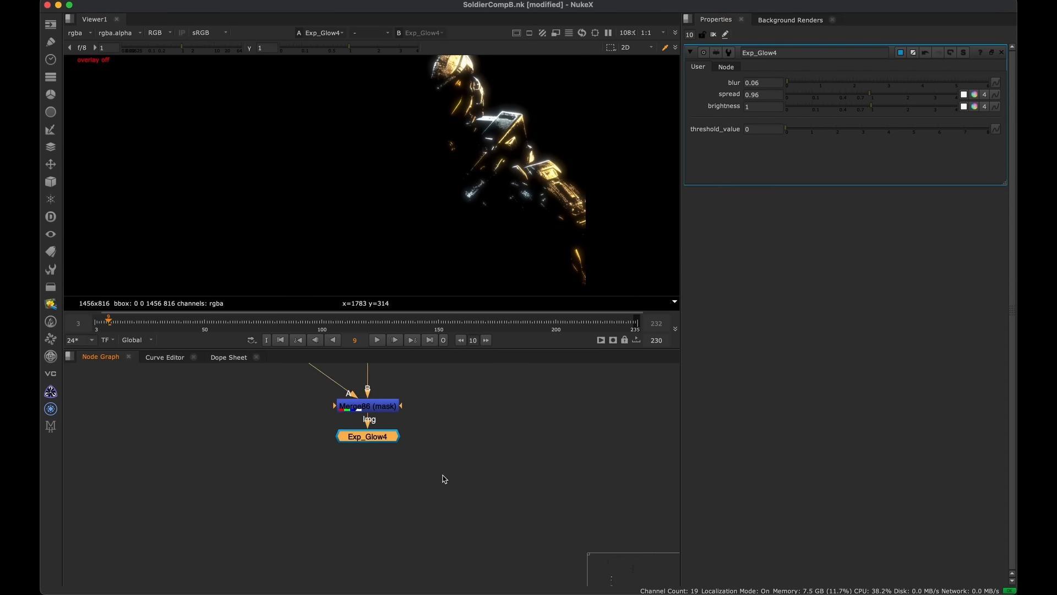
# Add a Merge with Exp_Glow4 in A and Merge82 in B, and place it below Merge82
pyautogui.press('space')
pyautogui.moveTo(374, 407); pyautogui.dragTo(631, 435)
pyautogui.press('m')
pyautogui.moveTo(857, 137); pyautogui.dragTo(864, 95)
pyautogui.moveTo(671, 438); pyautogui.dragTo(529, 460, button='middle')
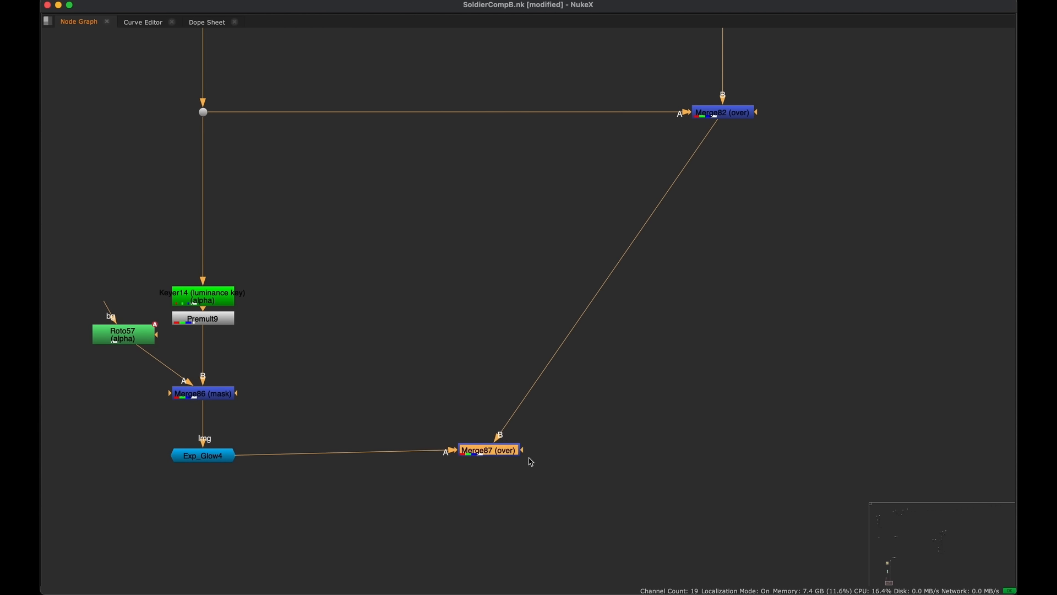
pyautogui.moveTo(509, 457); pyautogui.dragTo(753, 470)
pyautogui.moveTo(752, 469); pyautogui.dragTo(641, 443, button='middle')
pyautogui.scroll(4, 633, 444)
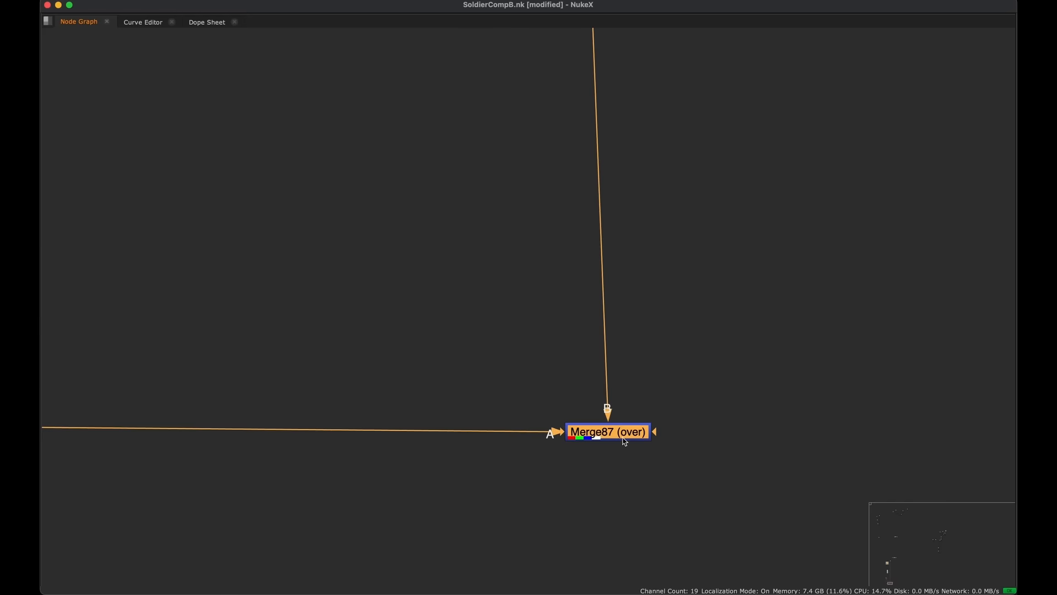
# Set Merge87's operation to plus and toggle the node to check the glow over the composite
pyautogui.press('space')
pyautogui.click(758, 83)
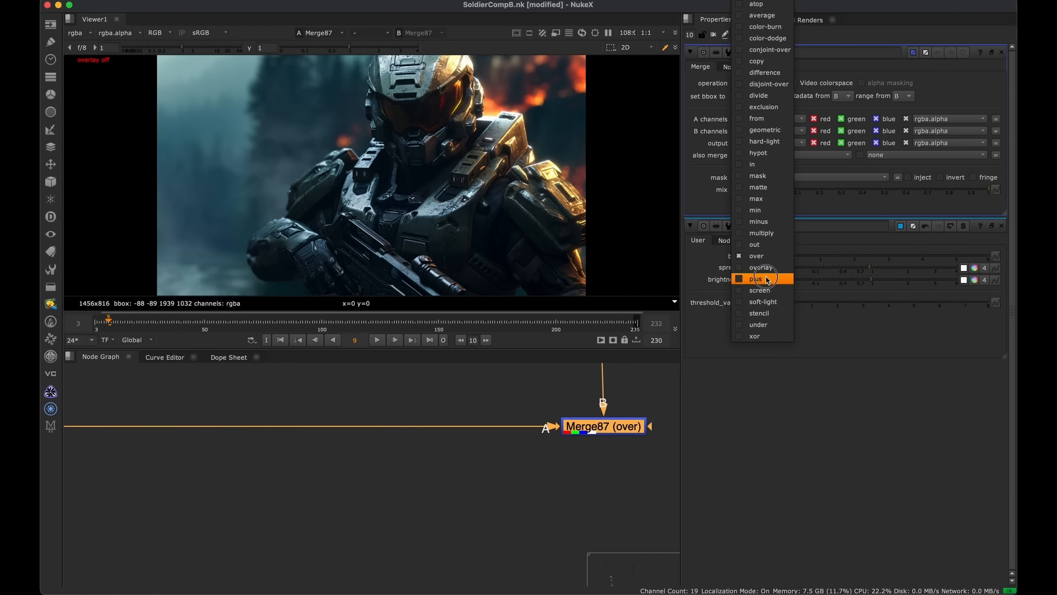
pyautogui.click(762, 275)
pyautogui.moveTo(621, 439); pyautogui.dragTo(594, 445, button='middle')
pyautogui.press('d')
pyautogui.press('d')
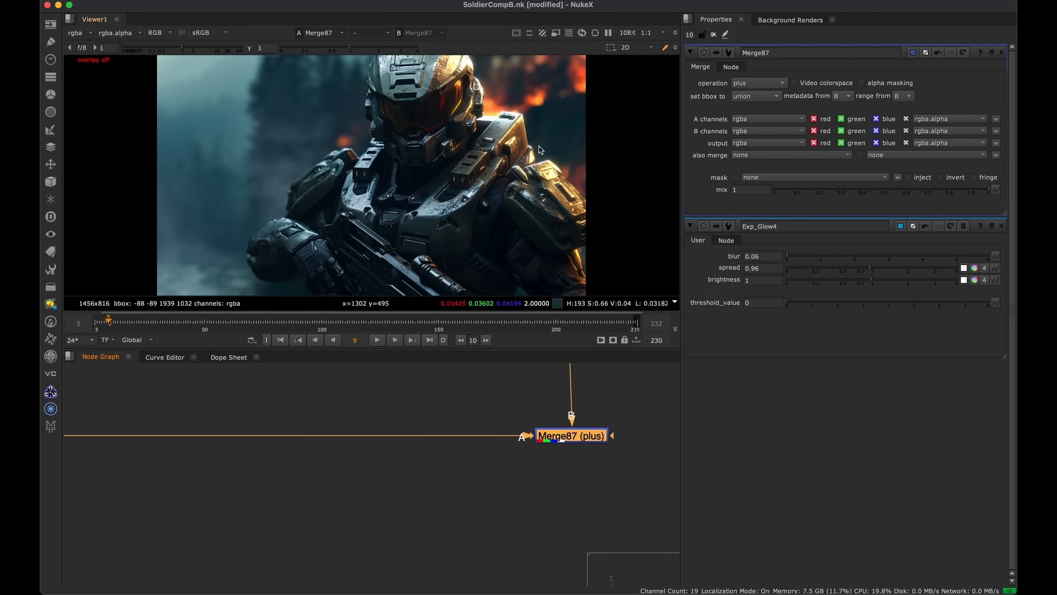
# Bring up the Exp_Glow4 settings and set blur to 0.46 and brightness to 0.27
pyautogui.scroll(-5, 462, 443)
pyautogui.moveTo(370, 457); pyautogui.dragTo(568, 409, button='middle')
pyautogui.moveTo(373, 427); pyautogui.dragTo(443, 462, button='middle')
pyautogui.scroll(4, 457, 425)
pyautogui.moveTo(456, 425); pyautogui.dragTo(471, 459, button='middle')
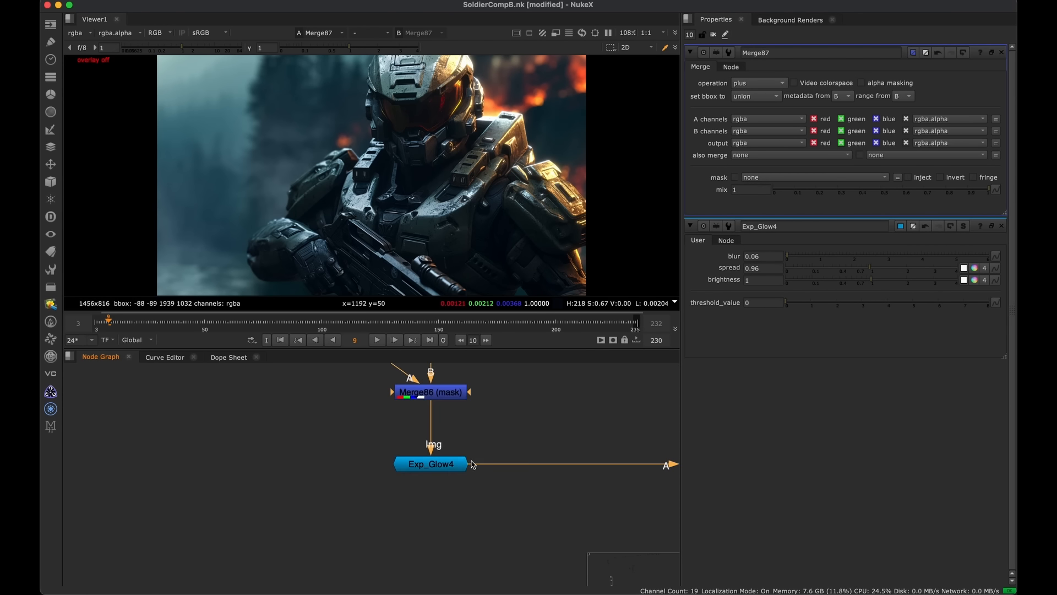
pyautogui.doubleClick(437, 460)
pyautogui.scroll(3, 554, 170)
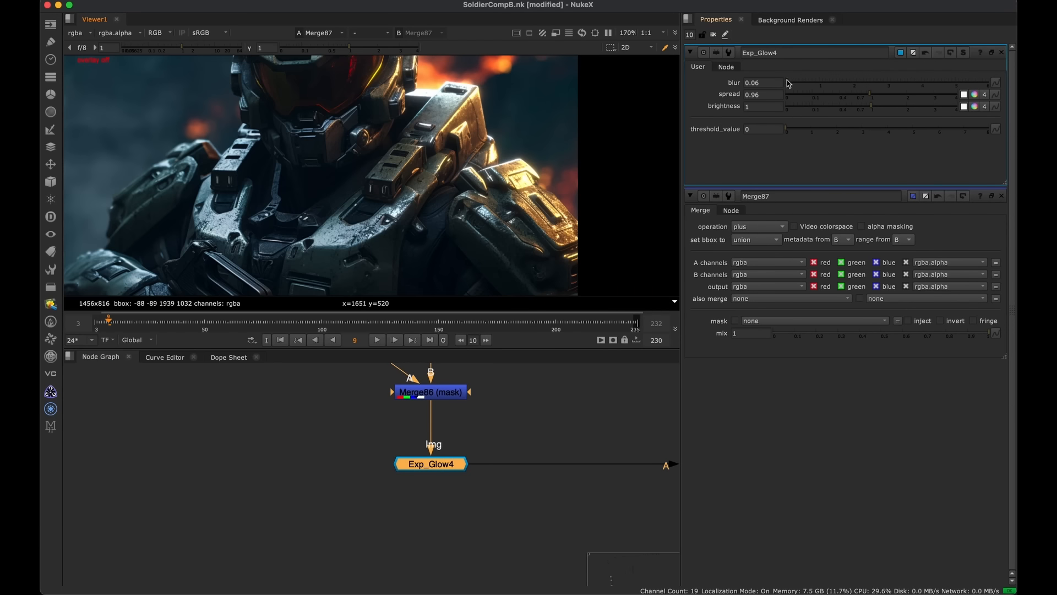
pyautogui.moveTo(789, 83); pyautogui.dragTo(829, 106)
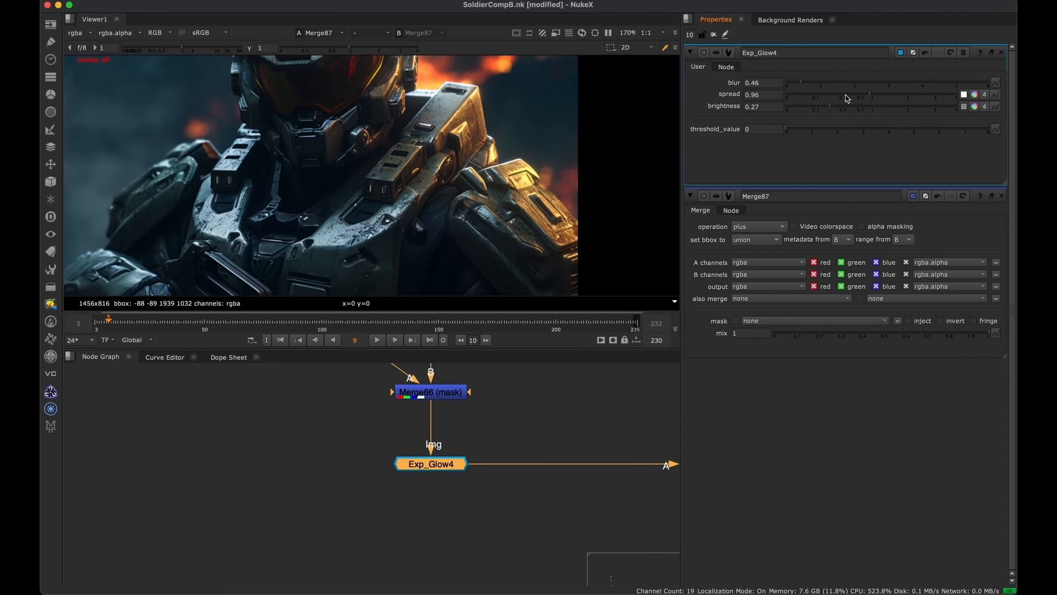
# View Exp_Glow4 on its own and set its blur to 1, spread to 0.56 and brightness to 2.16
pyautogui.press('1')
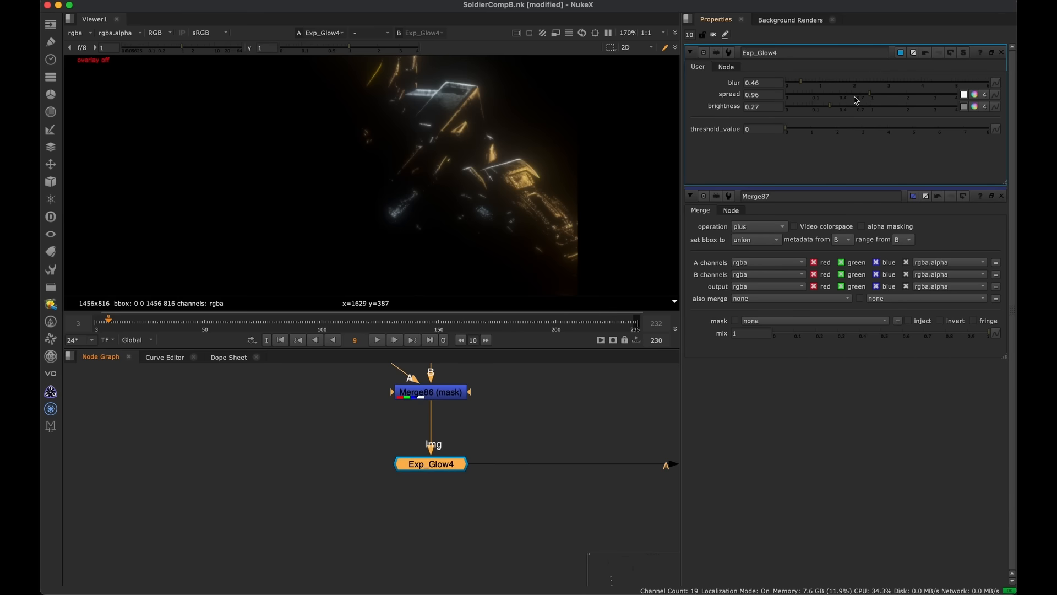
pyautogui.moveTo(856, 100); pyautogui.dragTo(814, 99)
pyautogui.click(833, 83)
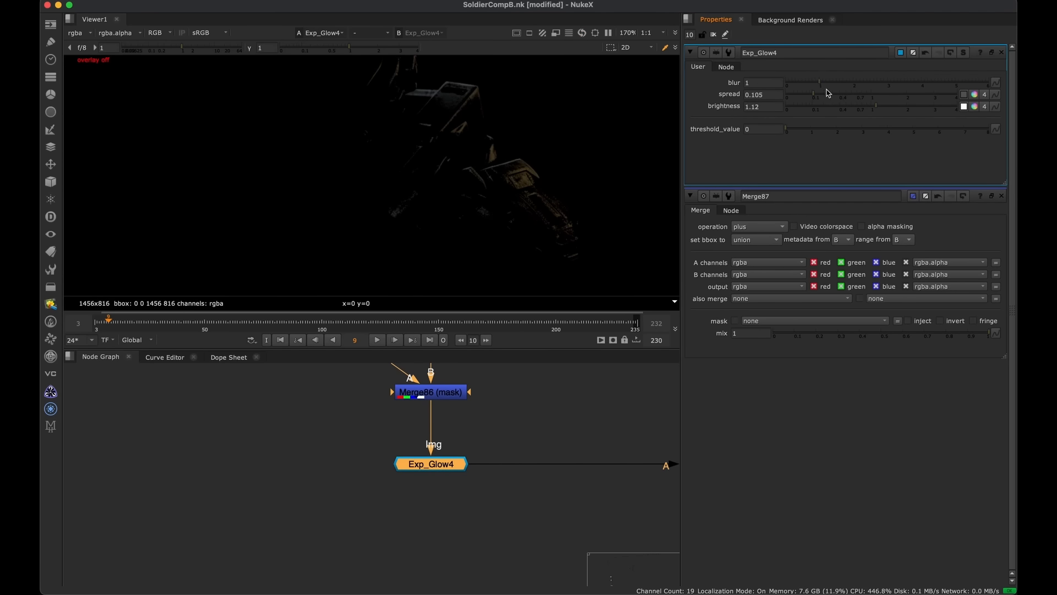
pyautogui.moveTo(916, 104); pyautogui.dragTo(984, 93)
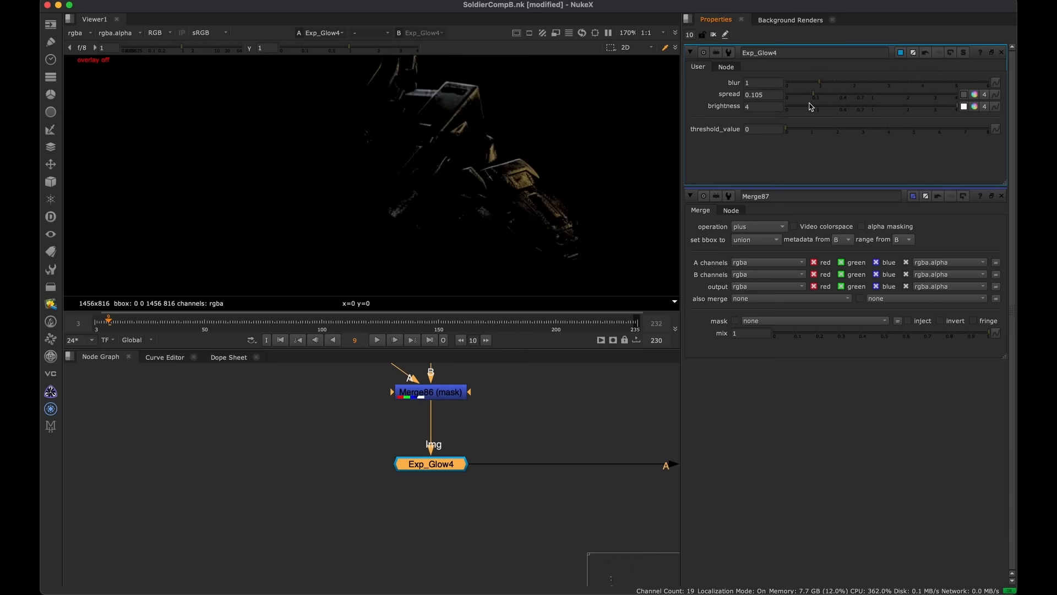
pyautogui.moveTo(822, 99); pyautogui.dragTo(850, 94)
pyautogui.click(916, 106)
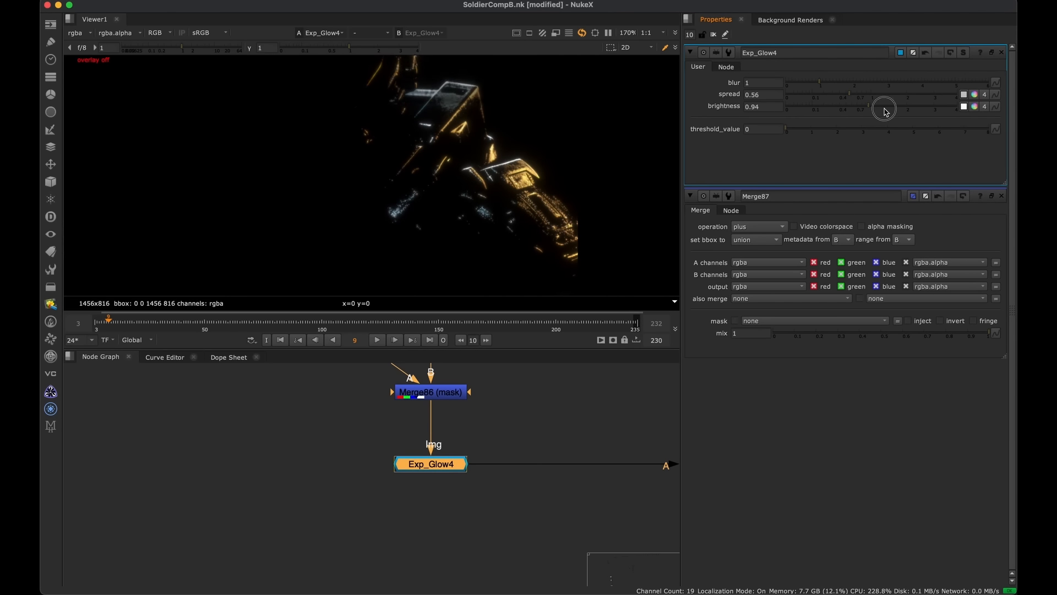
# Show the full composite from Merge87 in the viewer
pyautogui.moveTo(408, 510); pyautogui.dragTo(346, 504, button='middle')
pyautogui.moveTo(494, 452); pyautogui.dragTo(279, 473, button='middle')
pyautogui.scroll(-3, 401, 484)
pyautogui.click(578, 445)
pyautogui.press('1')
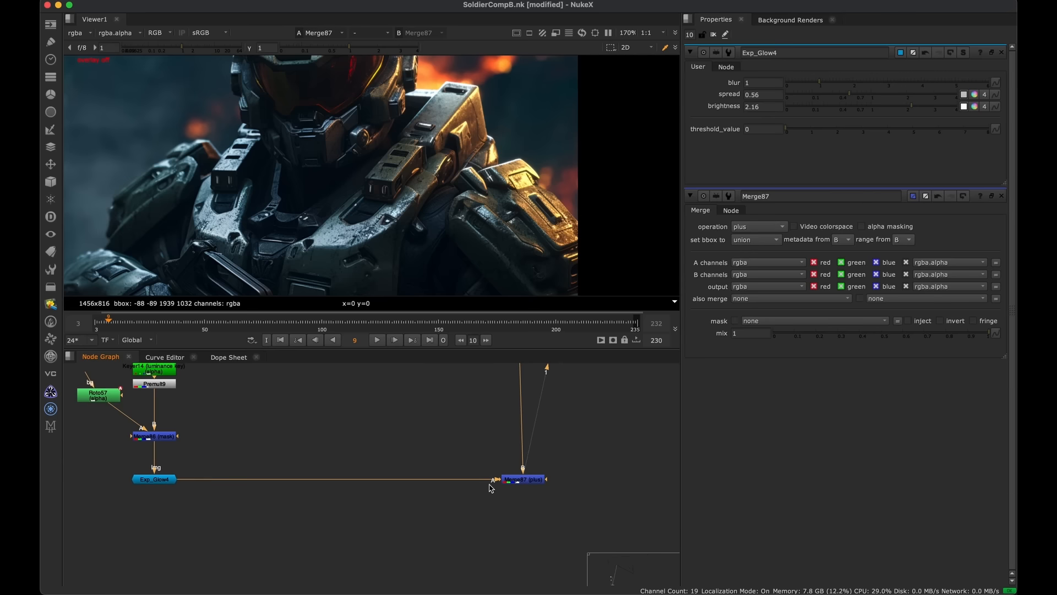
# Compare the composite with the glow Merge87 disabled and enabled, viewing the whole soldier
pyautogui.moveTo(489, 485); pyautogui.dragTo(490, 497, button='middle')
pyautogui.click(520, 491)
pyautogui.press('d')
pyautogui.press('d')
pyautogui.scroll(-2, 642, 179)
pyautogui.press('f')
pyautogui.press('d')
pyautogui.press('d')
pyautogui.moveTo(553, 187); pyautogui.dragTo(556, 210, button='middle')
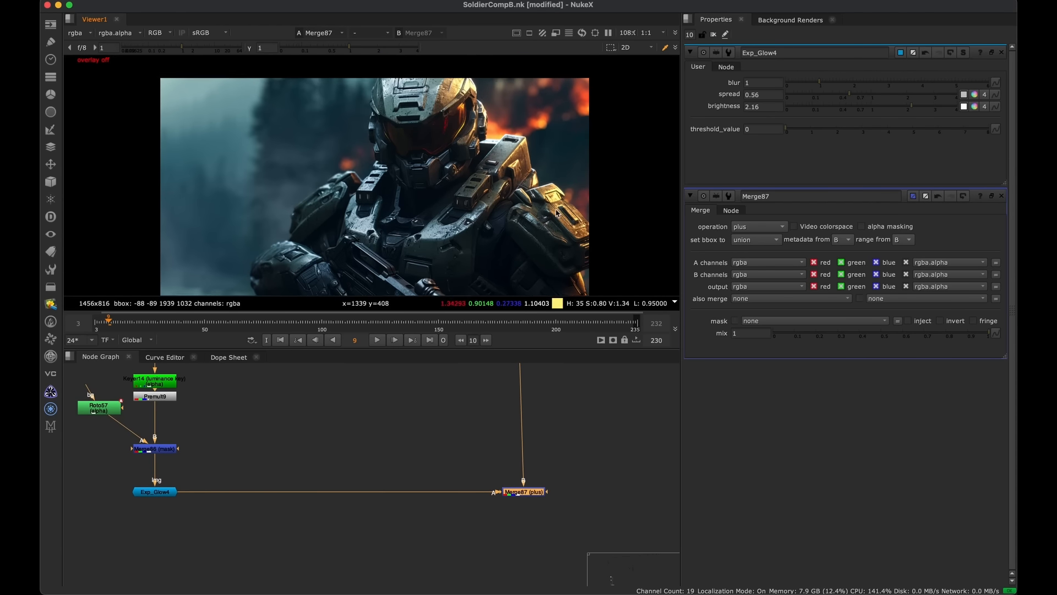
# Set Exp_Glow4's brightness to 1.48 while inspecting the shoulder and arm armor highlights up close
pyautogui.scroll(3, 504, 129)
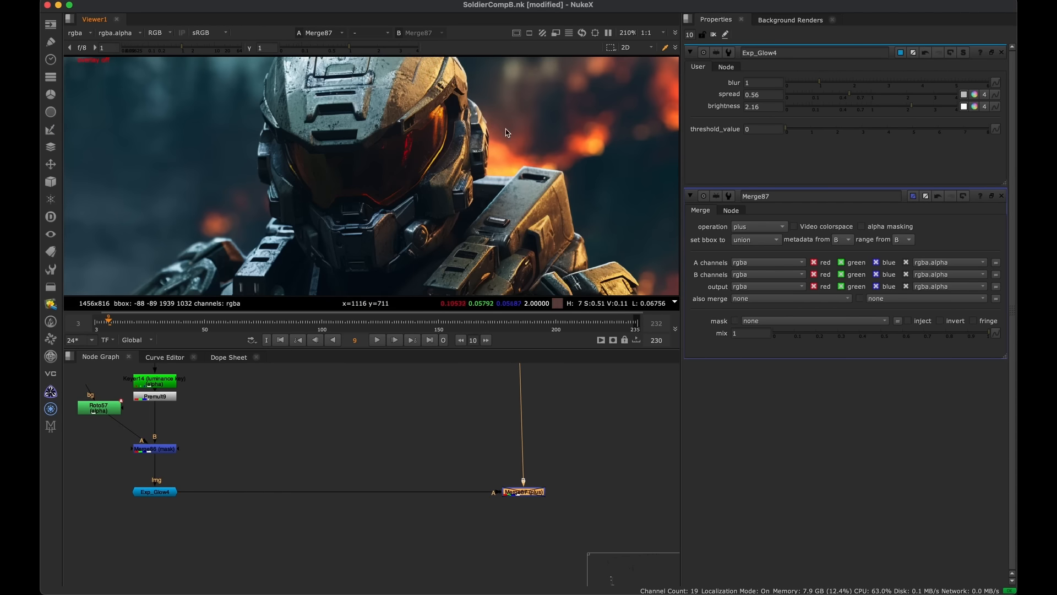
pyautogui.scroll(3, 551, 177)
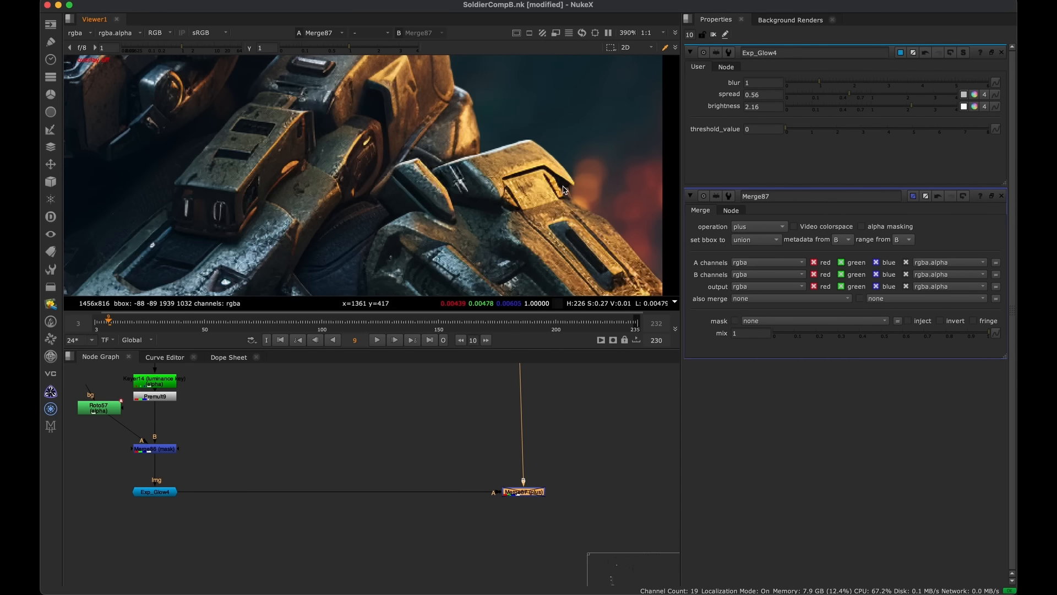
pyautogui.press('d')
pyautogui.moveTo(906, 107); pyautogui.dragTo(889, 107)
pyautogui.scroll(3, 545, 171)
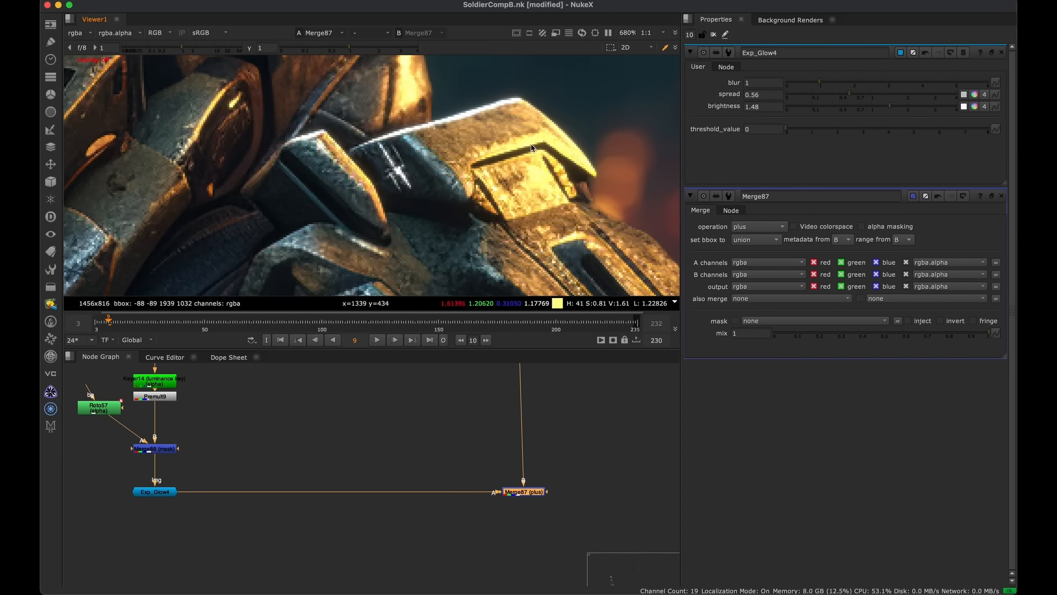
# Add a Keyer node fed from a new dot on the pipe above Keyer14, placed beside the main branch
pyautogui.moveTo(170, 456); pyautogui.dragTo(400, 489, button='middle')
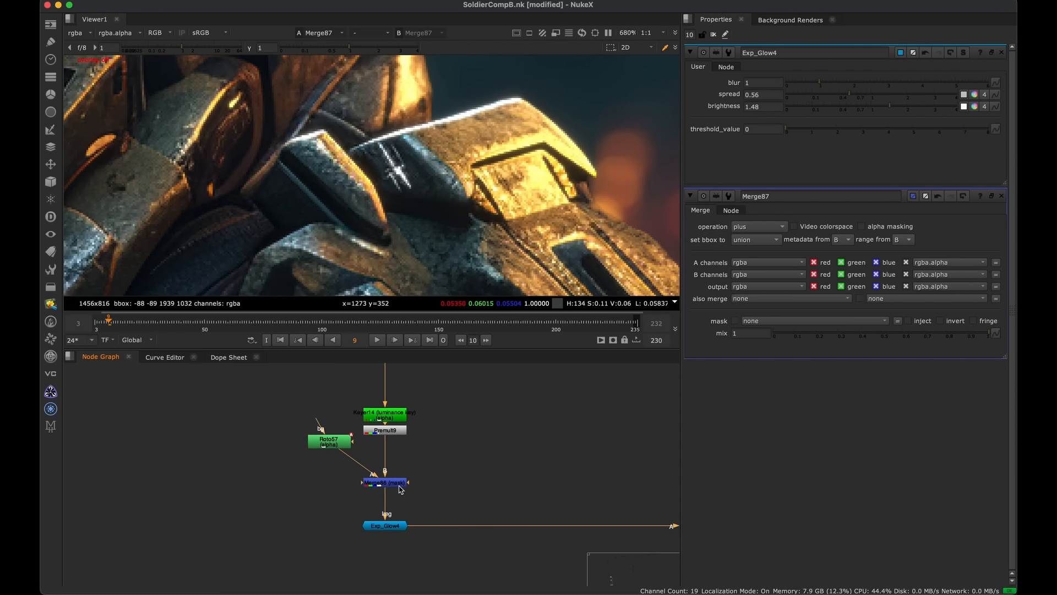
pyautogui.press('space')
pyautogui.scroll(3, 435, 397)
pyautogui.press('Tab')
pyautogui.write('key')
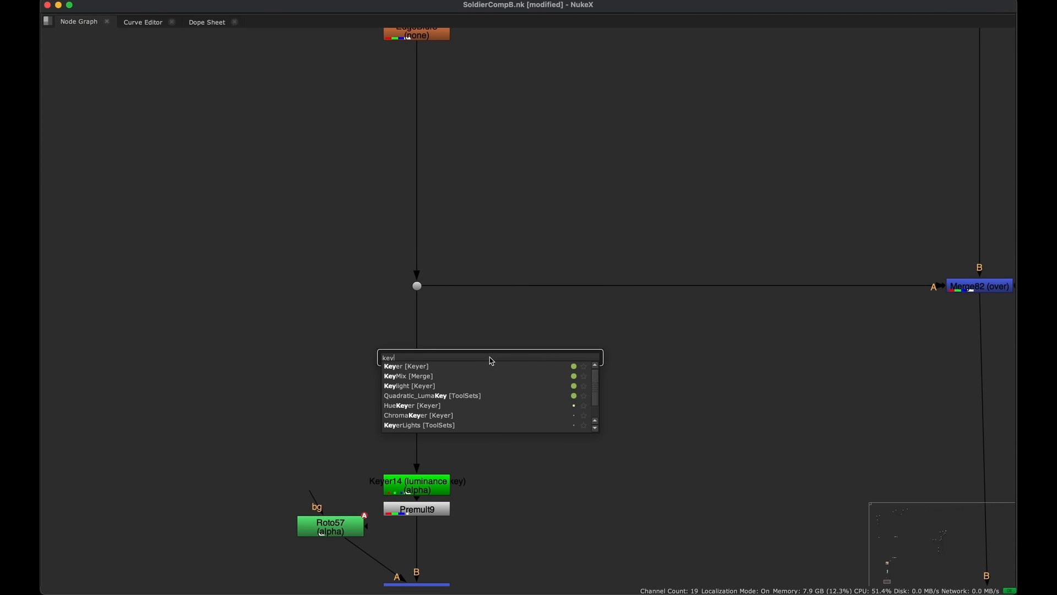
pyautogui.press('Return')
pyautogui.scroll(3, 475, 390)
pyautogui.keyDown('super'); pyautogui.moveTo(391, 379); pyautogui.dragTo(388, 330); pyautogui.keyUp('super')
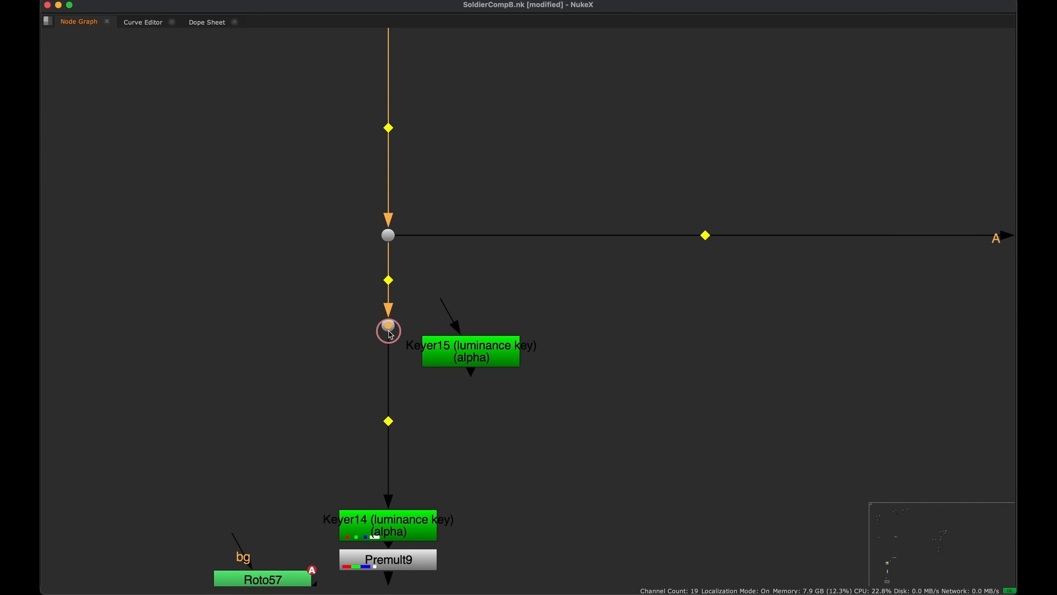
pyautogui.moveTo(434, 355); pyautogui.dragTo(510, 333)
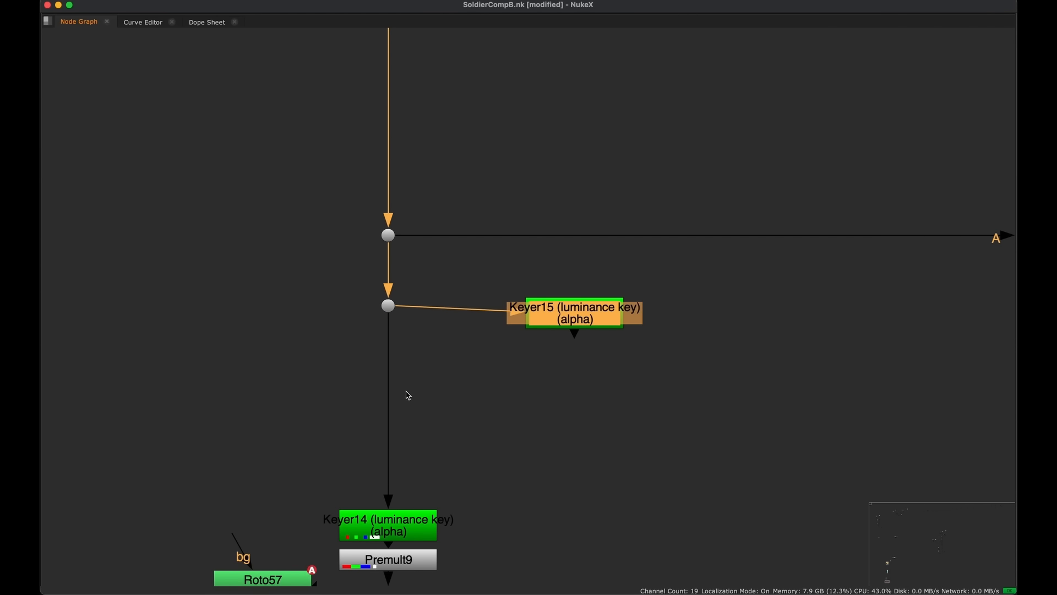
pyautogui.press('space')
pyautogui.moveTo(459, 453)
pyautogui.mouseDown(button='middle')
pyautogui.moveTo(441, 495)
pyautogui.moveTo(448, 465)
pyautogui.mouseUp(button='middle')
pyautogui.scroll(-3, 444, 484)
pyautogui.moveTo(446, 428); pyautogui.dragTo(443, 487, button='middle')
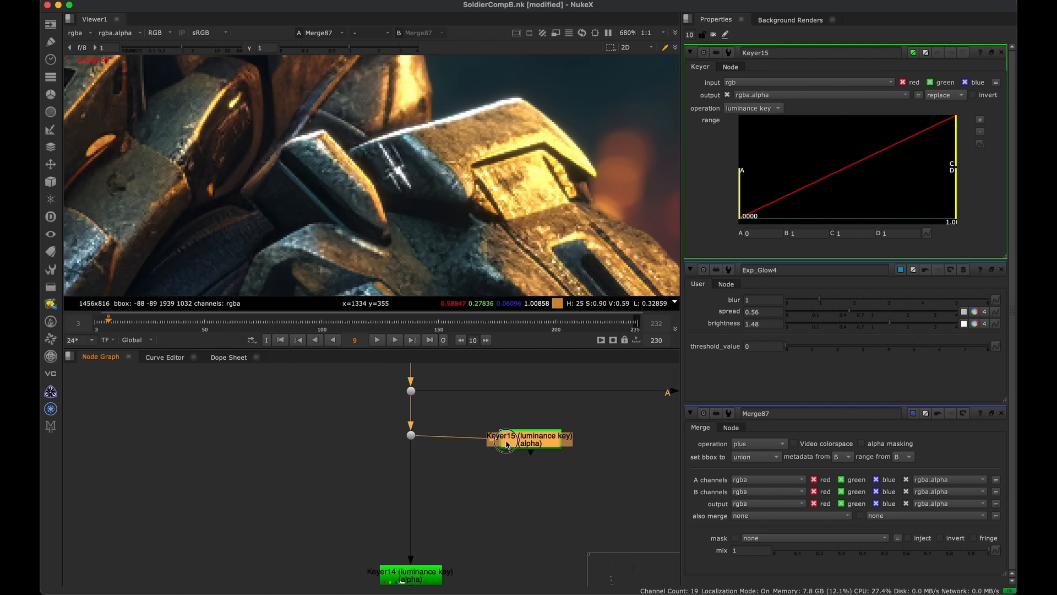
# View Keyer15's alpha and raise its luminance range point A to about 0.385 to isolate the brightest armor highlights
pyautogui.moveTo(505, 445); pyautogui.dragTo(505, 440)
pyautogui.scroll(1, 506, 441)
pyautogui.press('1')
pyautogui.press('a')
pyautogui.moveTo(742, 182); pyautogui.dragTo(874, 182)
# Insert a Saturation node between the new dot and Keyer14, and connect Keyer15 as its mask
pyautogui.click(422, 441)
pyautogui.press('Tab')
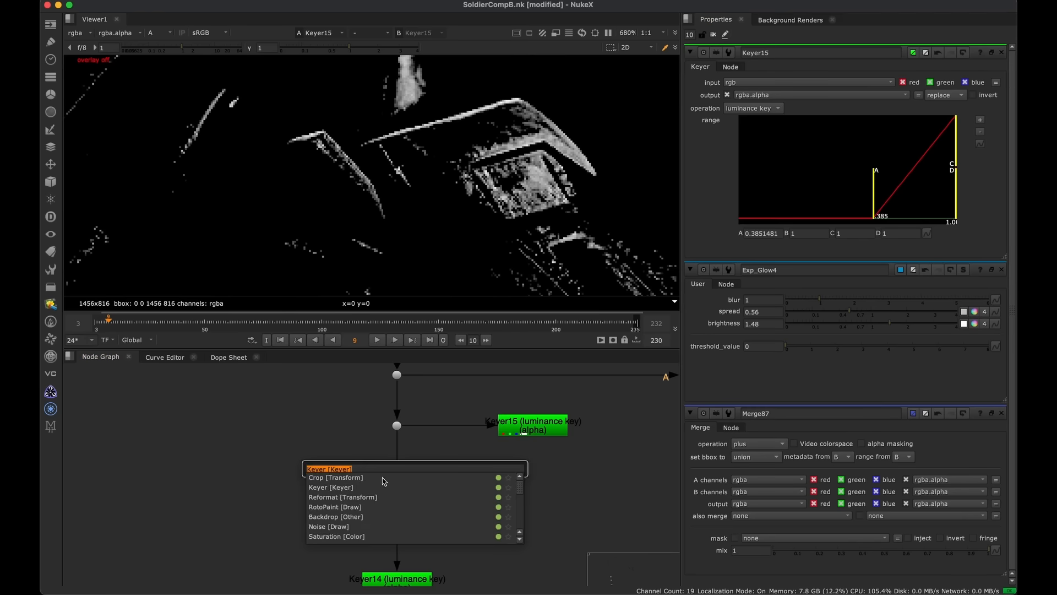
pyautogui.write('sat')
pyautogui.press('Return')
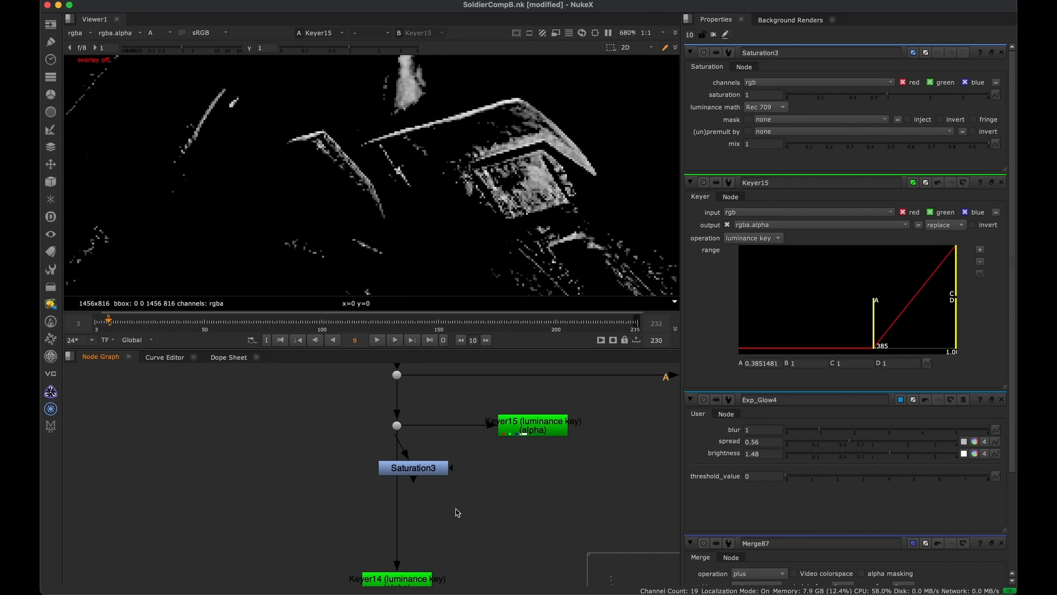
pyautogui.moveTo(414, 470); pyautogui.dragTo(421, 477)
pyautogui.scroll(3, 423, 489)
pyautogui.moveTo(454, 473); pyautogui.dragTo(474, 475, button='middle')
pyautogui.moveTo(477, 475); pyautogui.dragTo(559, 418)
pyautogui.moveTo(402, 487); pyautogui.dragTo(414, 489)
# View Saturation3 in colour and set its saturation to 0.31
pyautogui.press('1')
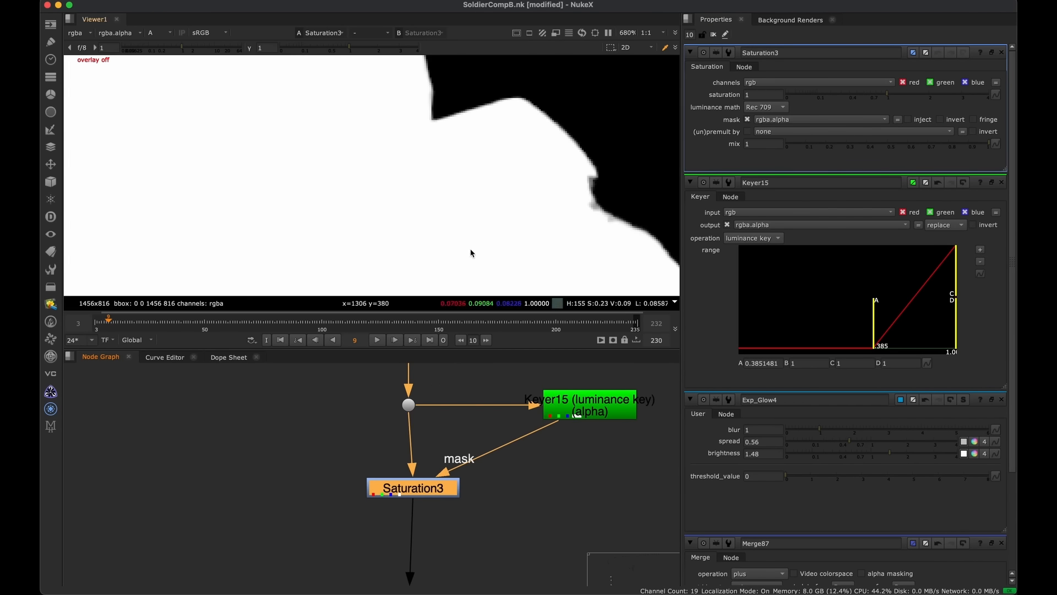
pyautogui.press('a')
pyautogui.press('l')
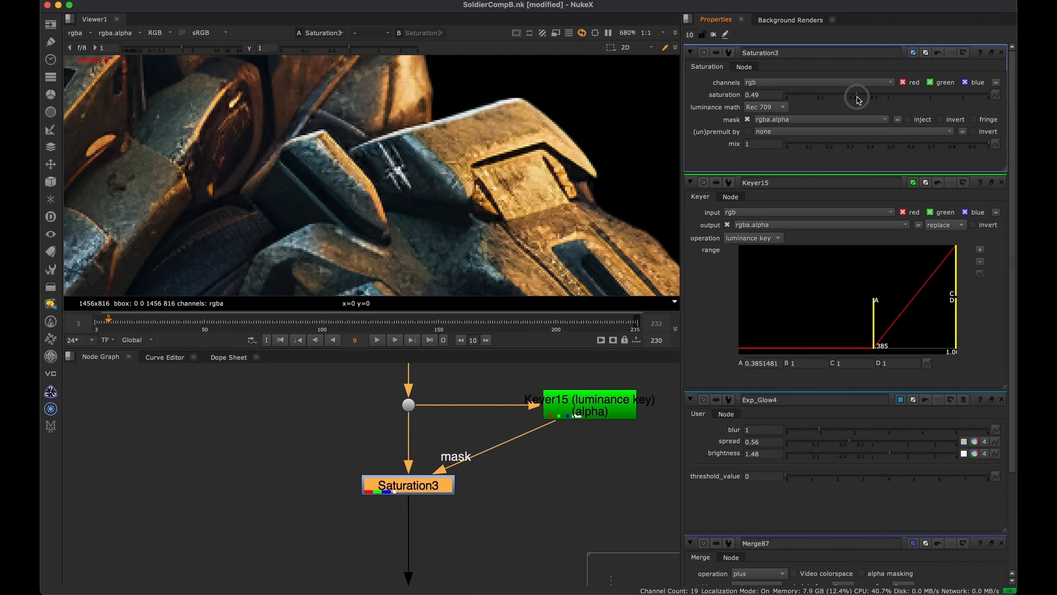
pyautogui.click(841, 95)
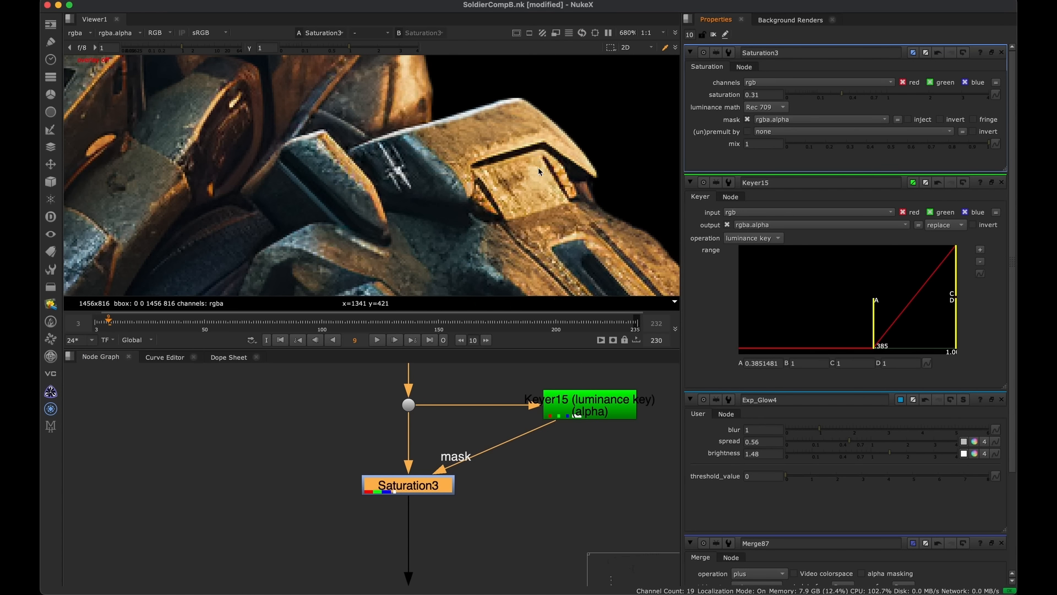
# Check the desaturated highlights at Premult9 and Exp_Glow4 in the viewer
pyautogui.scroll(-3, 442, 452)
pyautogui.moveTo(442, 452); pyautogui.dragTo(429, 370, button='middle')
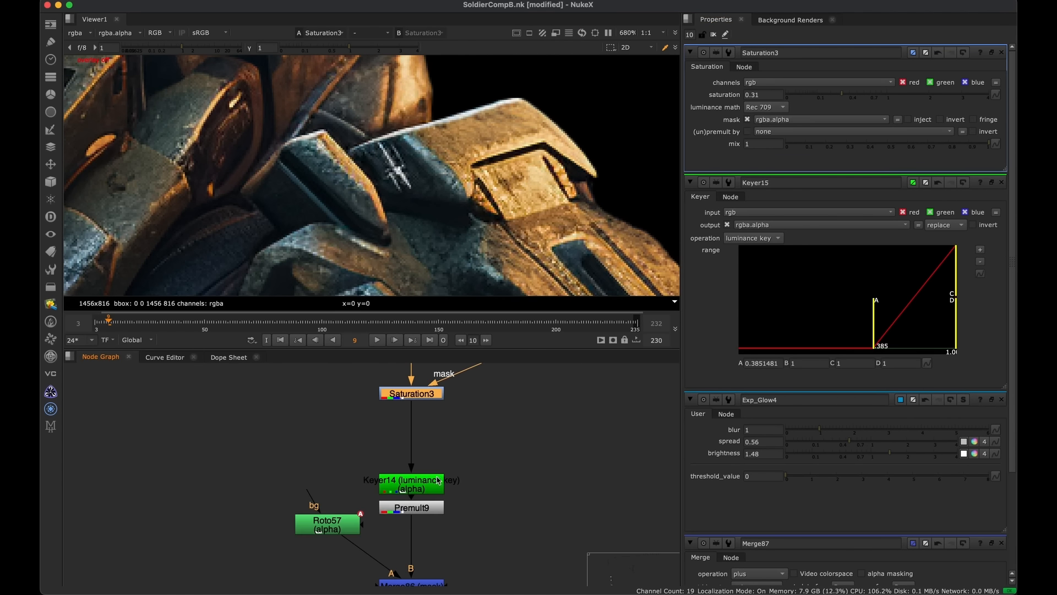
pyautogui.click(438, 504)
pyautogui.press('1')
pyautogui.scroll(-3, 436, 523)
pyautogui.moveTo(436, 523); pyautogui.dragTo(433, 408, button='middle')
pyautogui.moveTo(467, 442); pyautogui.dragTo(386, 515)
pyautogui.press('1')
pyautogui.scroll(-2, 491, 431)
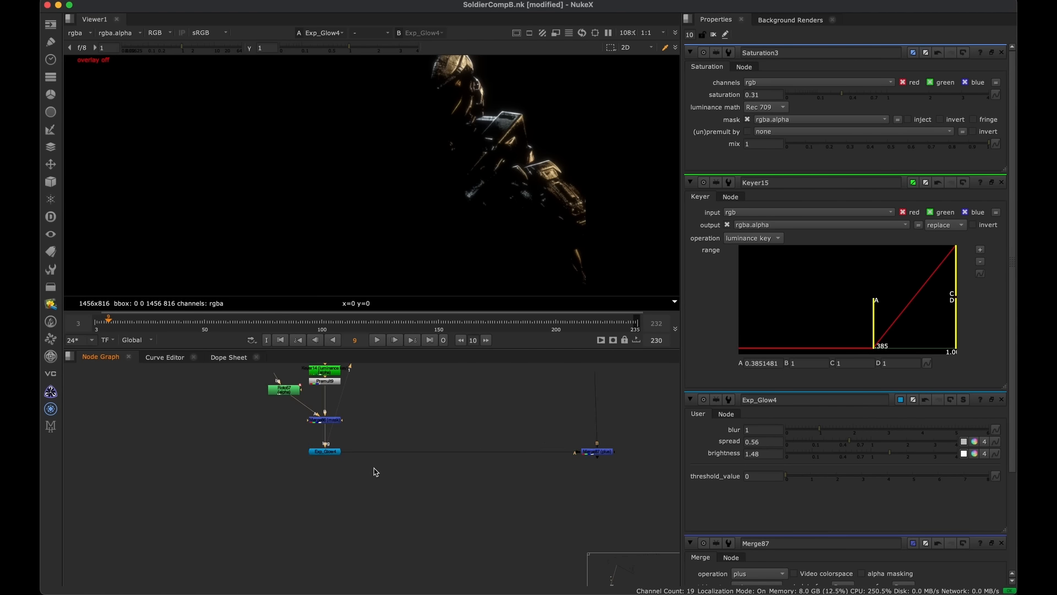
# Show the Merge87 composite and compare the arm armor up close with Saturation3 disabled and enabled
pyautogui.moveTo(474, 420); pyautogui.dragTo(621, 494)
pyautogui.press('1')
pyautogui.scroll(6, 555, 175)
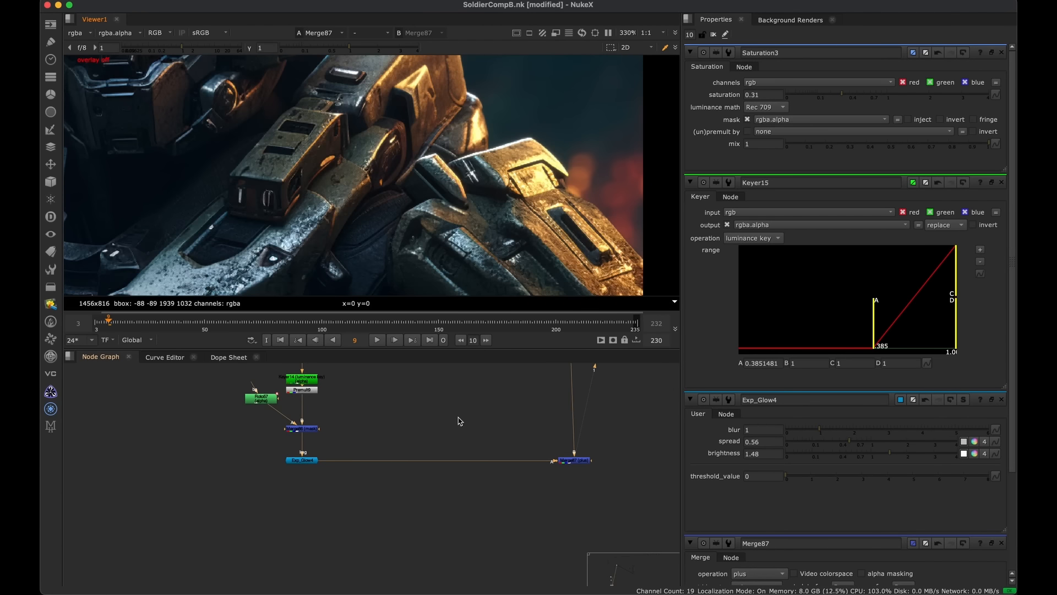
pyautogui.moveTo(346, 368); pyautogui.dragTo(425, 437, button='middle')
pyautogui.scroll(4, 408, 421)
pyautogui.click(370, 389)
pyautogui.press('d')
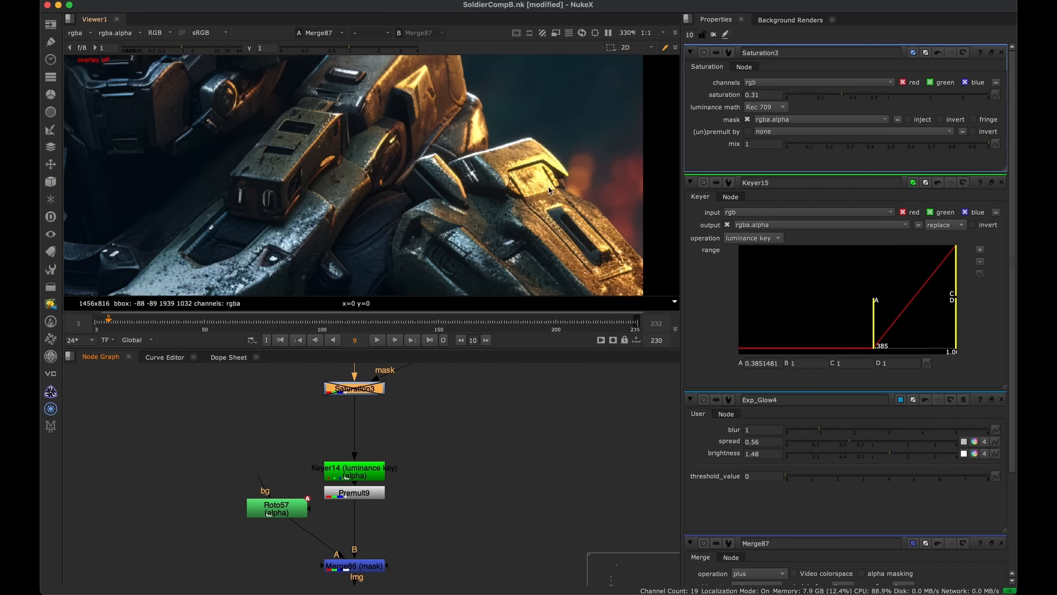
pyautogui.scroll(8, 574, 158)
pyautogui.press('d')
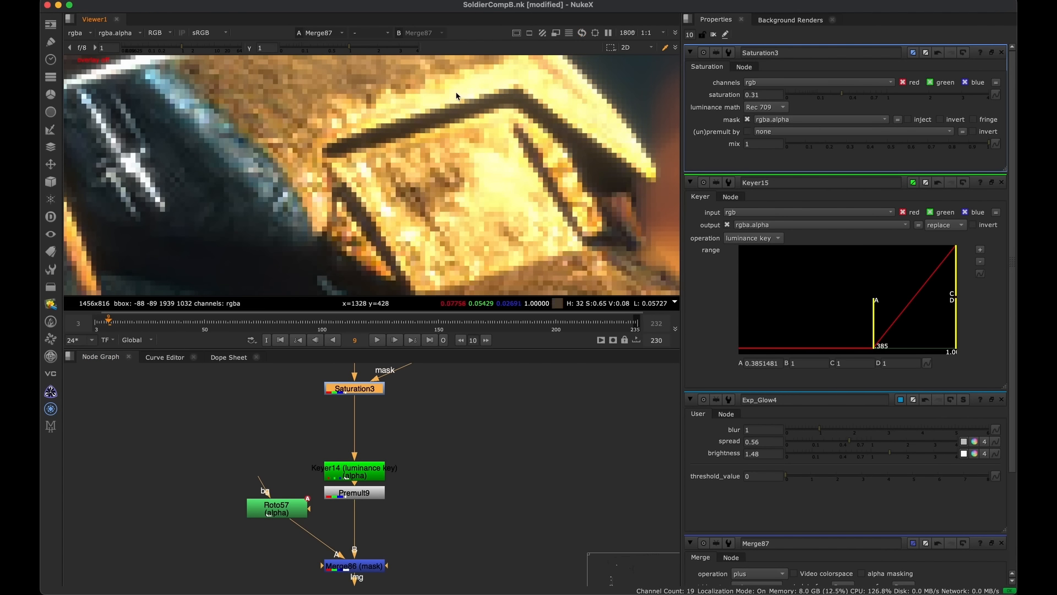
# Compare the shoulder armor and its surroundings with Merge87 disabled and enabled
pyautogui.press('f')
pyautogui.scroll(-5, 425, 412)
pyautogui.moveTo(619, 524); pyautogui.dragTo(543, 432)
pyautogui.scroll(6, 566, 134)
pyautogui.press('d')
pyautogui.press('d')
pyautogui.press('d')
pyautogui.press('d')
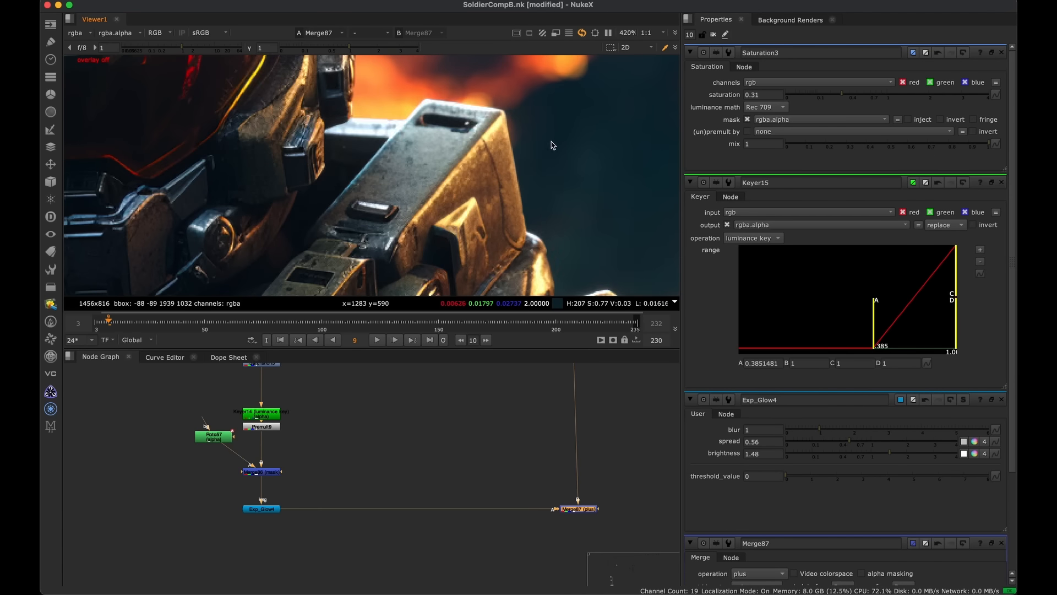
pyautogui.moveTo(431, 441); pyautogui.dragTo(522, 451, button='middle')
pyautogui.press('d')
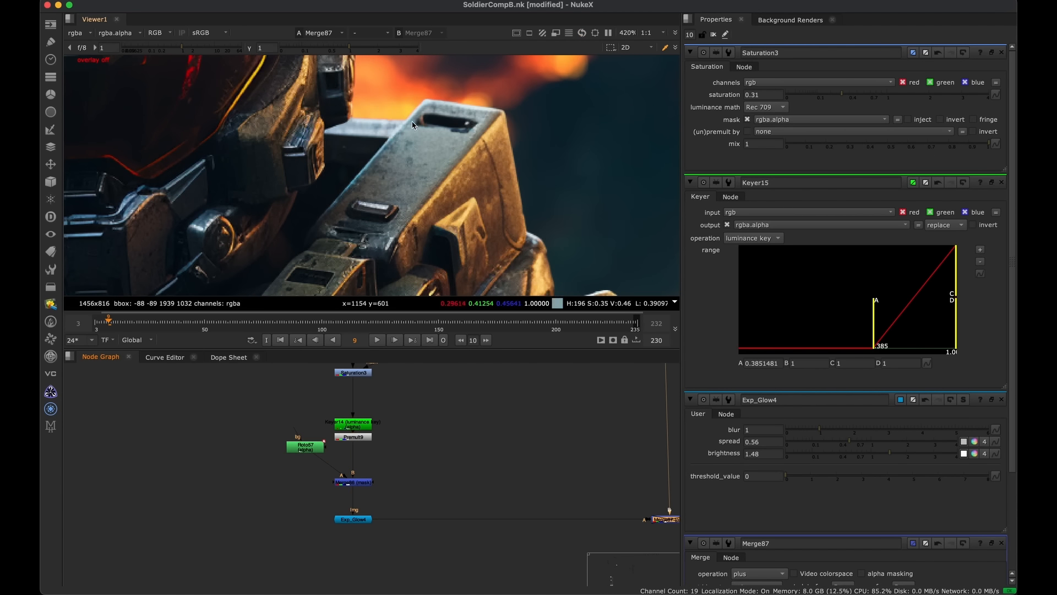
pyautogui.press('d')
# Open the Roto57 mask for editing over the composite and close the other nodes' properties
pyautogui.scroll(3, 313, 466)
pyautogui.click(318, 429)
pyautogui.doubleClick(318, 430)
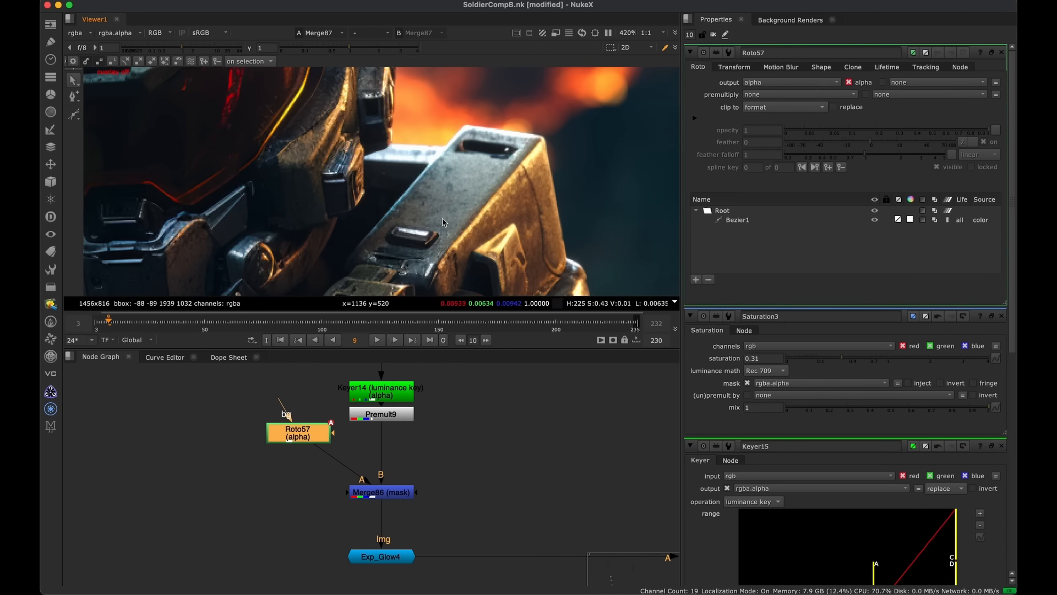
pyautogui.scroll(-5, 384, 160)
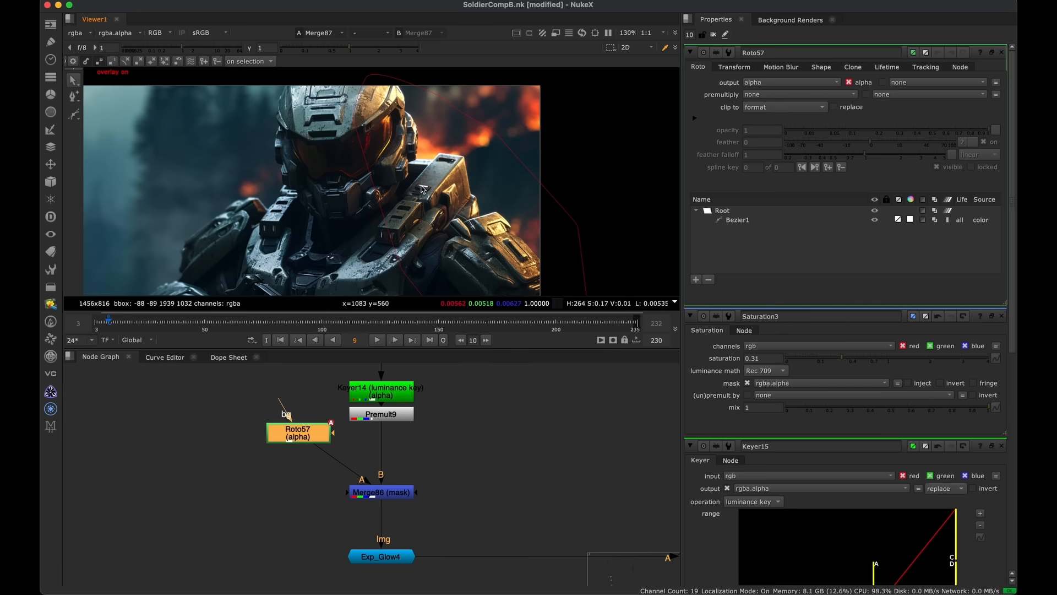
pyautogui.click(1001, 317)
pyautogui.click(1001, 317)
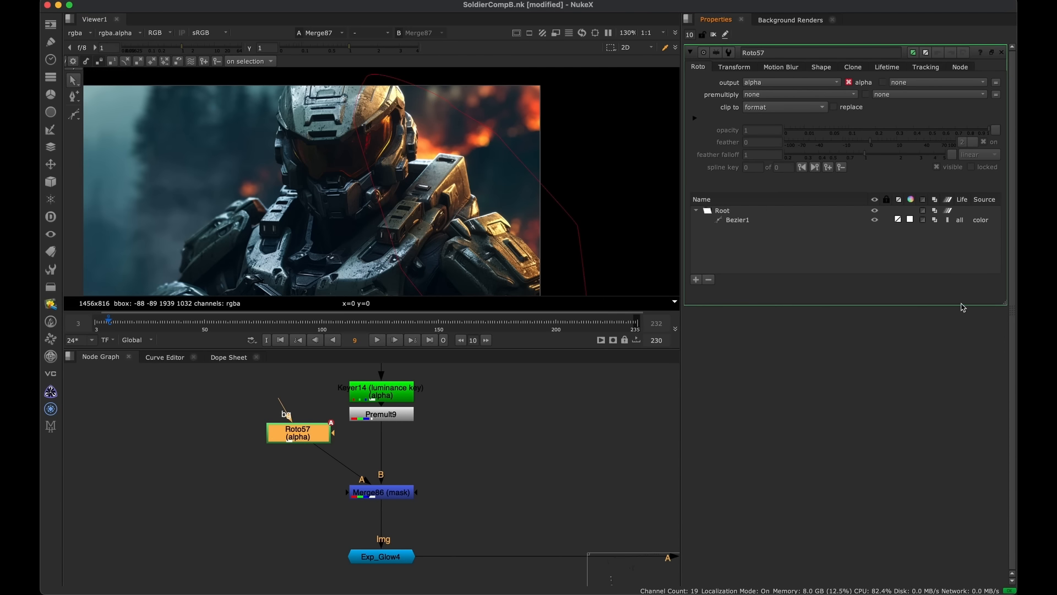
# Draw a second closed Bezier in Roto57 around the fiery gap between the helmet's lit side and the raised shoulder armor
pyautogui.click(73, 114)
pyautogui.moveTo(314, 435); pyautogui.dragTo(300, 431)
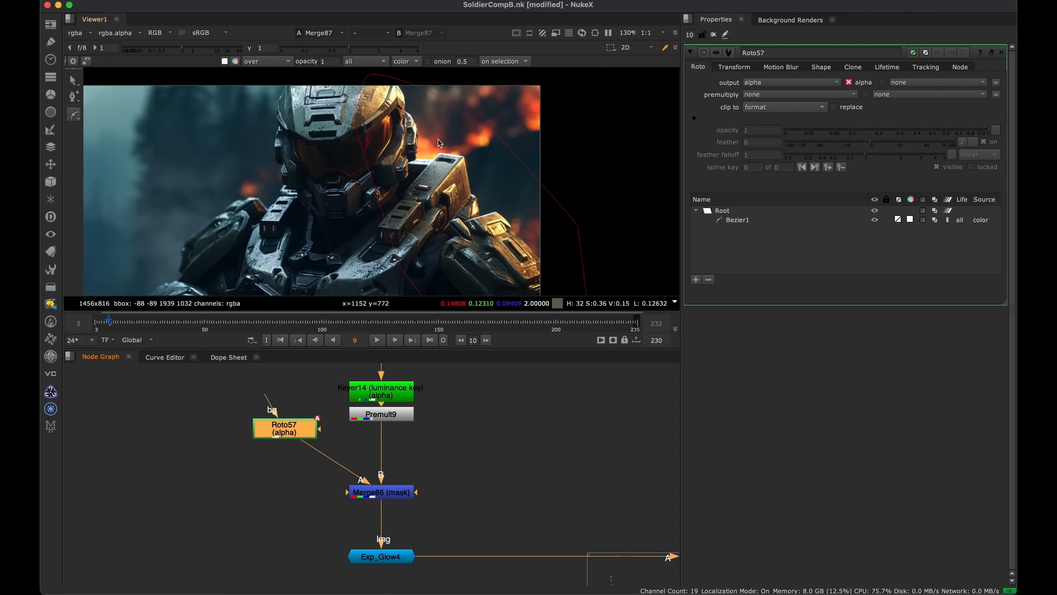
pyautogui.scroll(3, 396, 100)
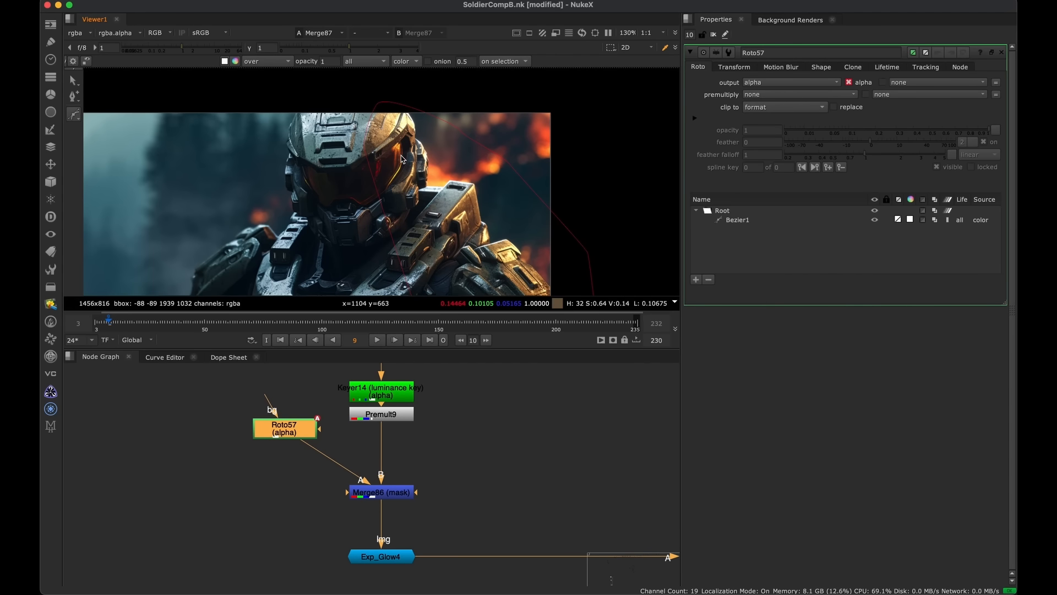
pyautogui.click(414, 102)
pyautogui.click(362, 111)
pyautogui.click(361, 136)
pyautogui.click(390, 150)
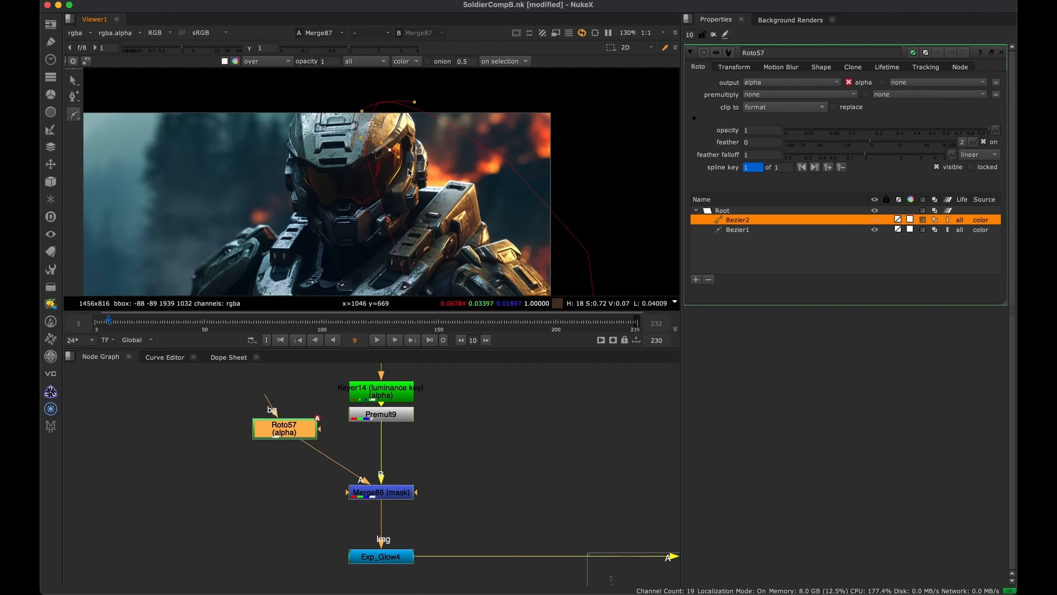
pyautogui.click(408, 170)
pyautogui.click(421, 184)
pyautogui.click(433, 234)
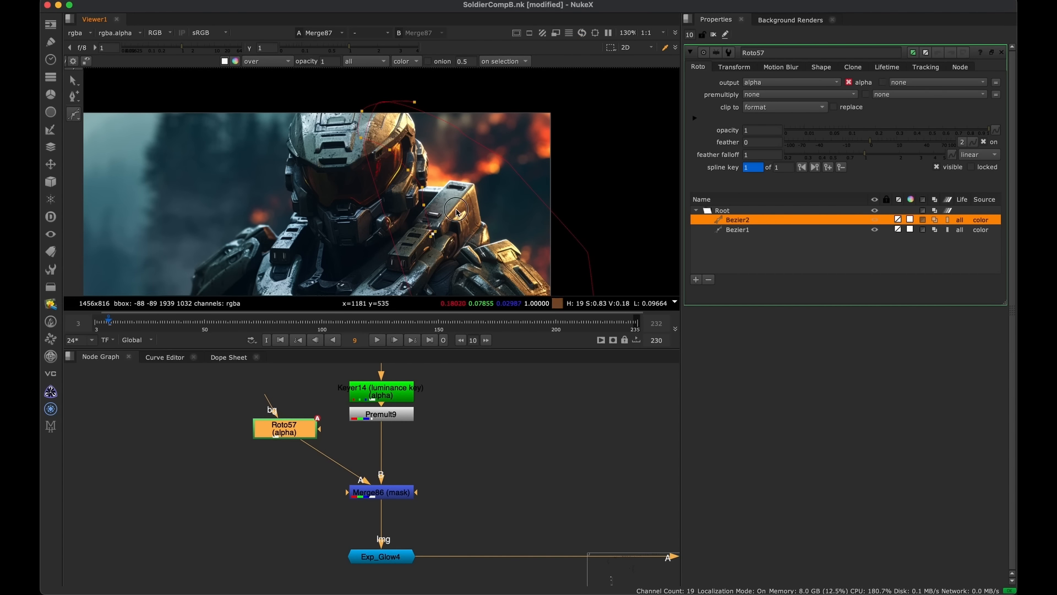
pyautogui.click(455, 209)
pyautogui.moveTo(474, 187); pyautogui.dragTo(479, 182)
pyautogui.press('Return')
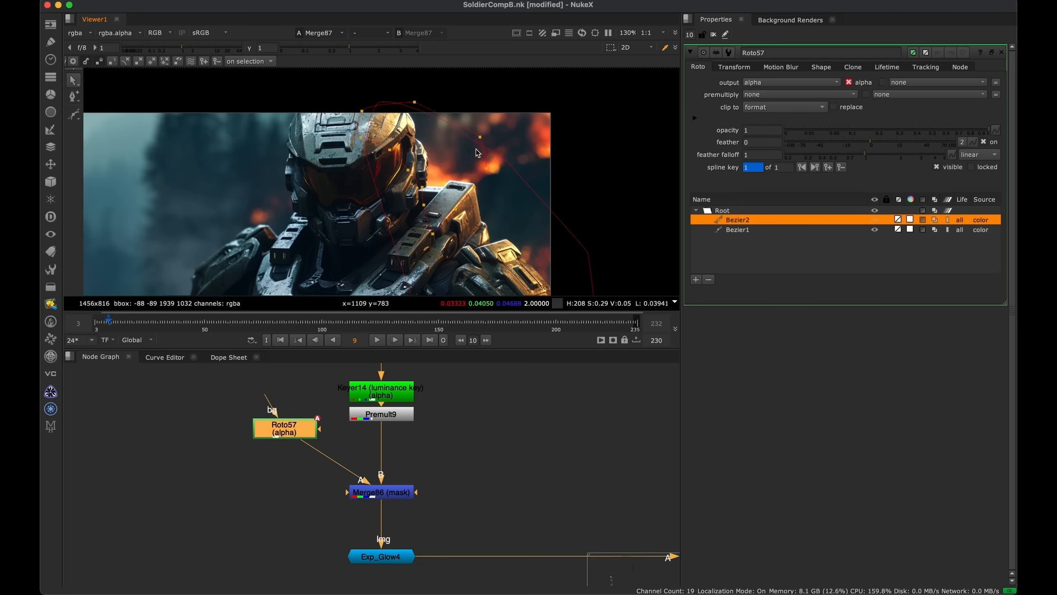
# Set the blending mode of Bezier2 in Roto57 to minus
pyautogui.click(934, 222)
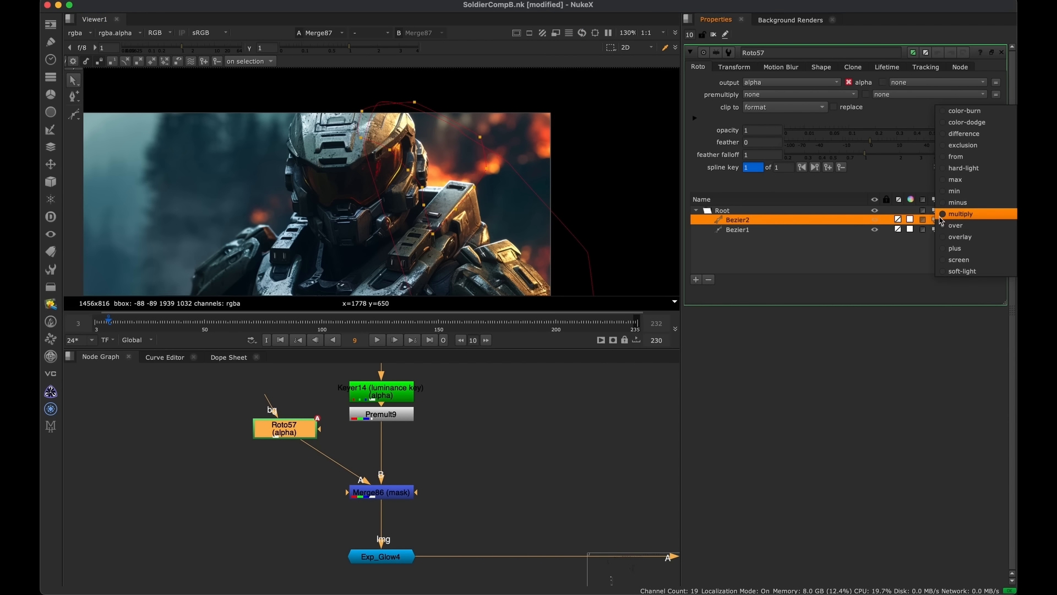
pyautogui.click(935, 223)
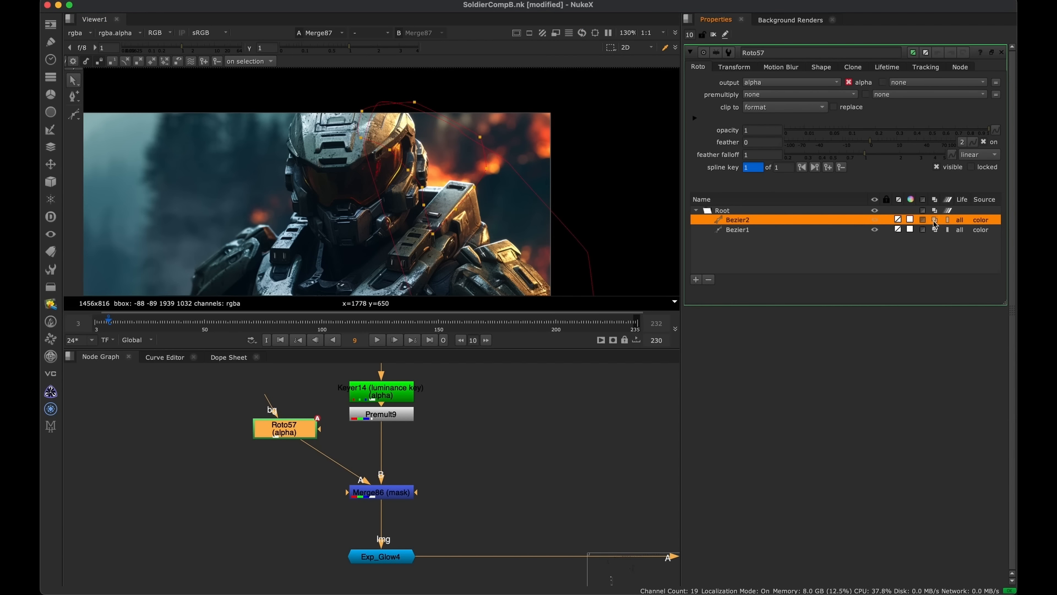
pyautogui.click(934, 222)
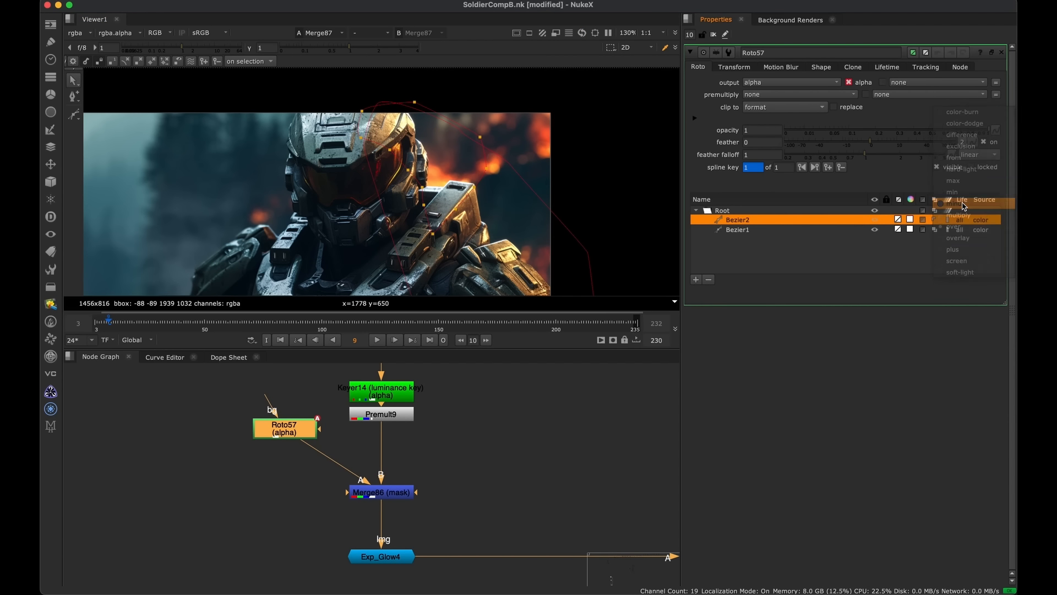
pyautogui.click(961, 205)
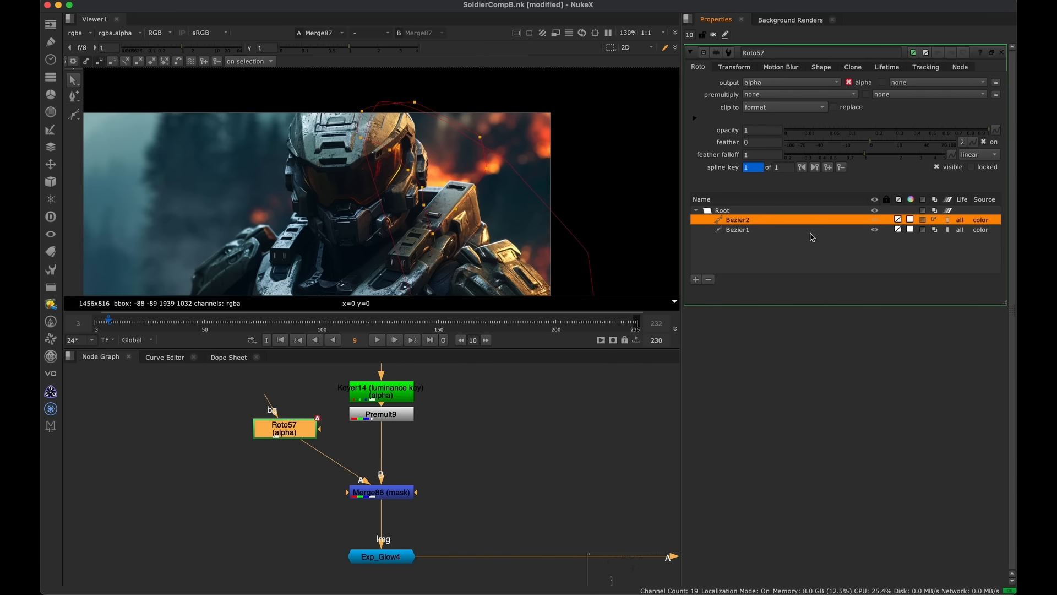
# Check Roto57's alpha matte and the masked highlights from Merge86 in the viewer
pyautogui.moveTo(281, 436); pyautogui.dragTo(282, 438)
pyautogui.press('1')
pyautogui.press('a')
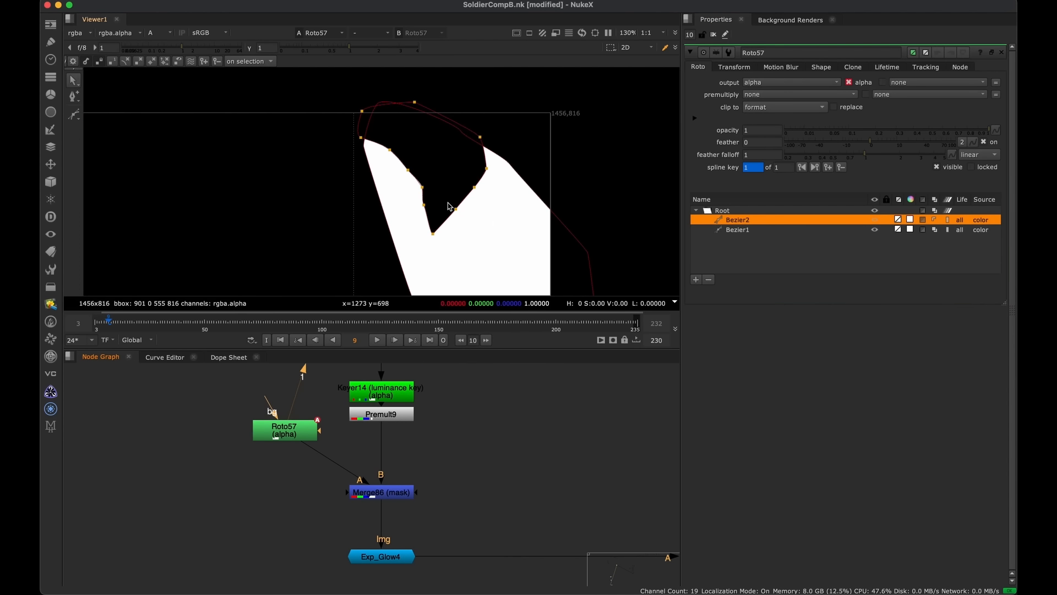
pyautogui.moveTo(286, 431); pyautogui.dragTo(274, 438)
pyautogui.press('a')
pyautogui.click(335, 506)
pyautogui.moveTo(333, 506); pyautogui.dragTo(331, 507)
pyautogui.press('1')
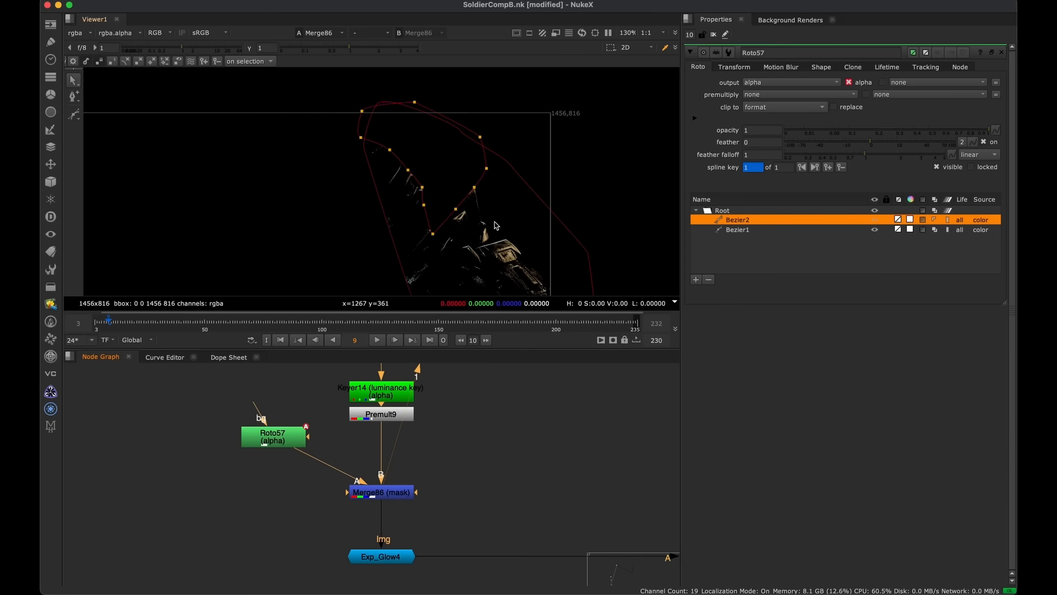
# View Exp_Glow4's output, followed by the full Merge87 composite fitted to the viewer with the overlay hidden
pyautogui.moveTo(464, 550); pyautogui.dragTo(445, 446, button='middle')
pyautogui.moveTo(445, 445); pyautogui.dragTo(357, 473)
pyautogui.press('1')
pyautogui.scroll(-2, 421, 442)
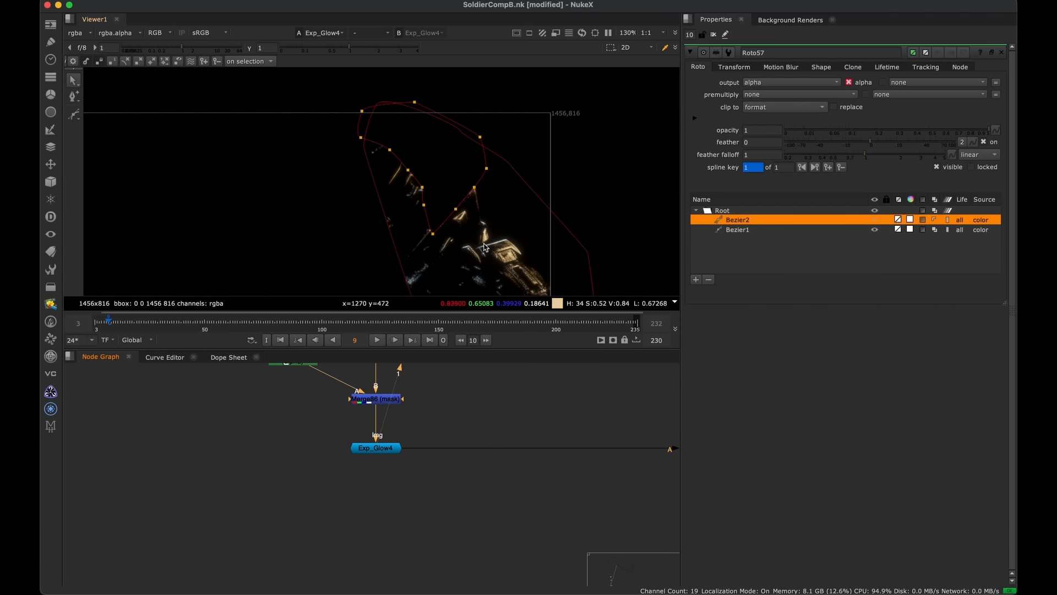
pyautogui.moveTo(503, 449); pyautogui.dragTo(285, 435, button='middle')
pyautogui.click(584, 433)
pyautogui.press('1')
pyautogui.press('o')
pyautogui.press('f')
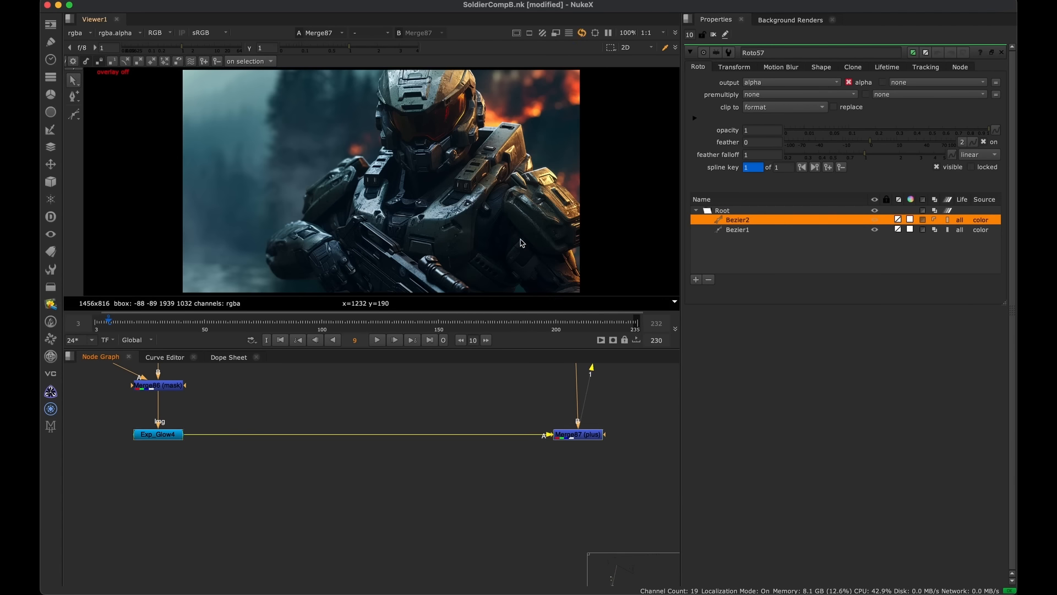
# Toggle Merge87 off and on to compare the whole soldier with and without the refined highlight glow
pyautogui.moveTo(527, 428); pyautogui.dragTo(488, 498, button='middle')
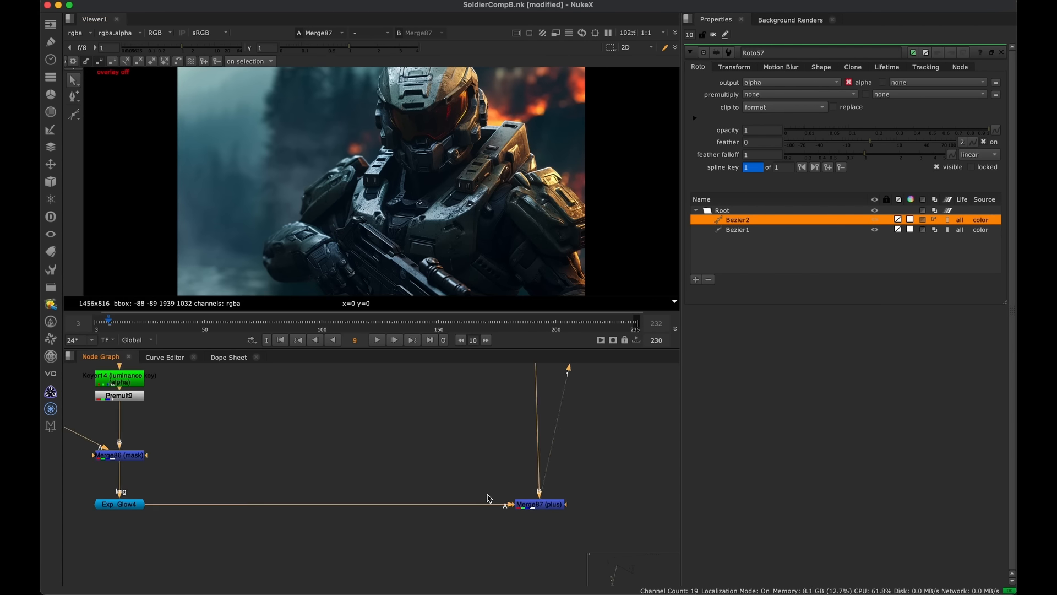
pyautogui.click(526, 503)
pyautogui.press('d')
pyautogui.press('d')
pyautogui.press('d')
pyautogui.press('d')
pyautogui.press('d')
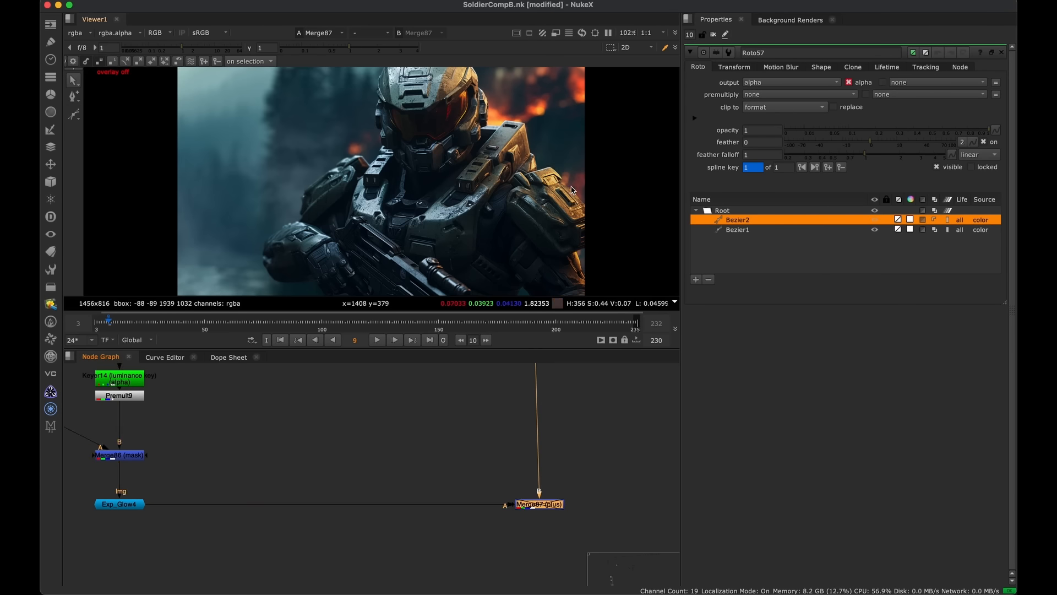
# Compare the soldier's shoulder highlights up close with Merge87 disabled and enabled, and save the script
pyautogui.press('d')
pyautogui.scroll(5, 584, 200)
pyautogui.press('d')
pyautogui.press('d')
pyautogui.press('d')
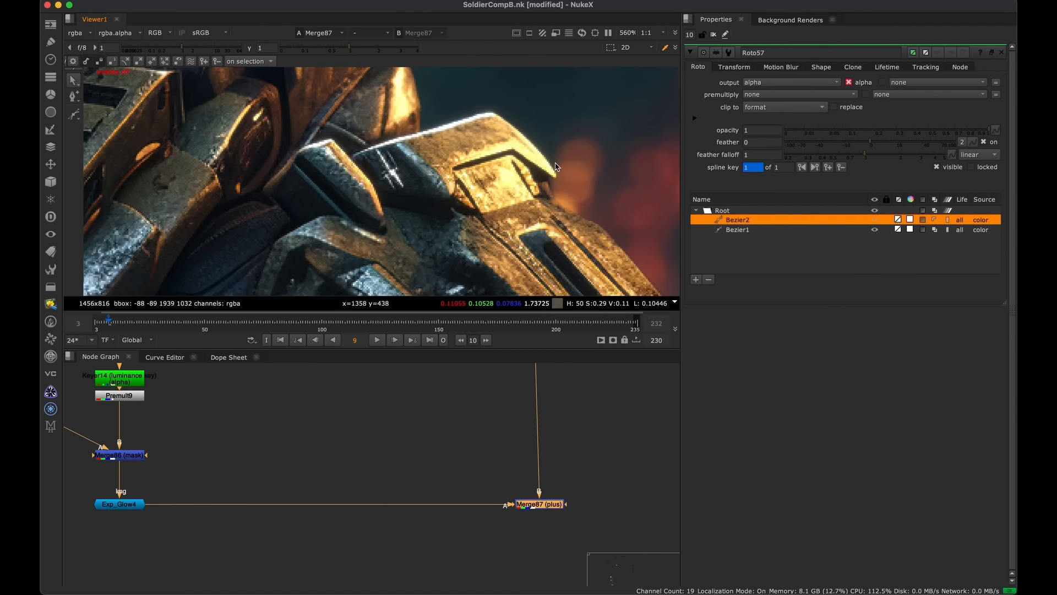
pyautogui.press('f')
pyautogui.scroll(4, 577, 163)
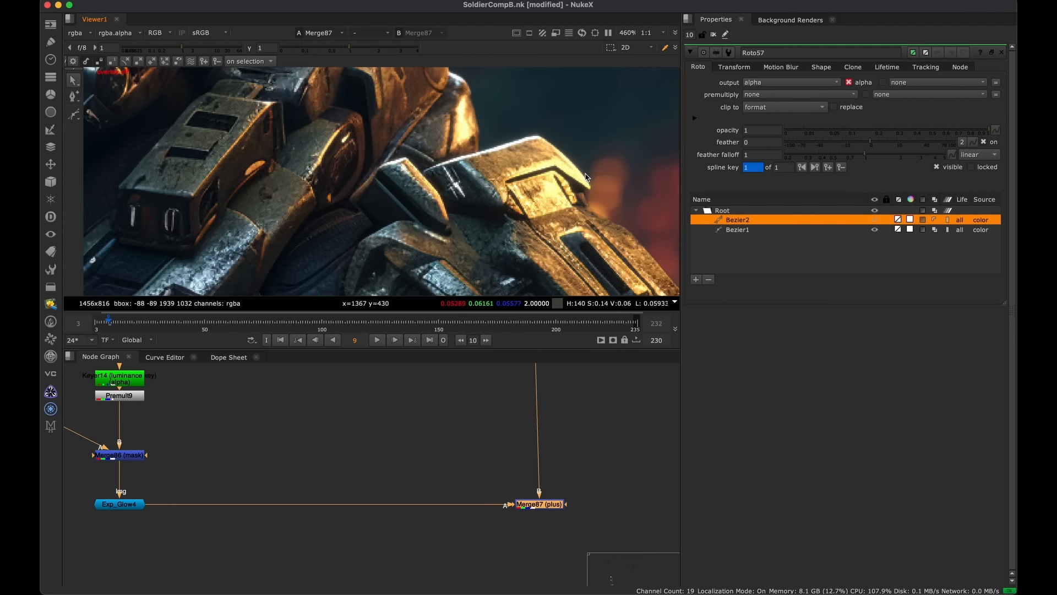
pyautogui.press('f')
pyautogui.scroll(-3, 405, 441)
pyautogui.hotkey('ctrl', 's')
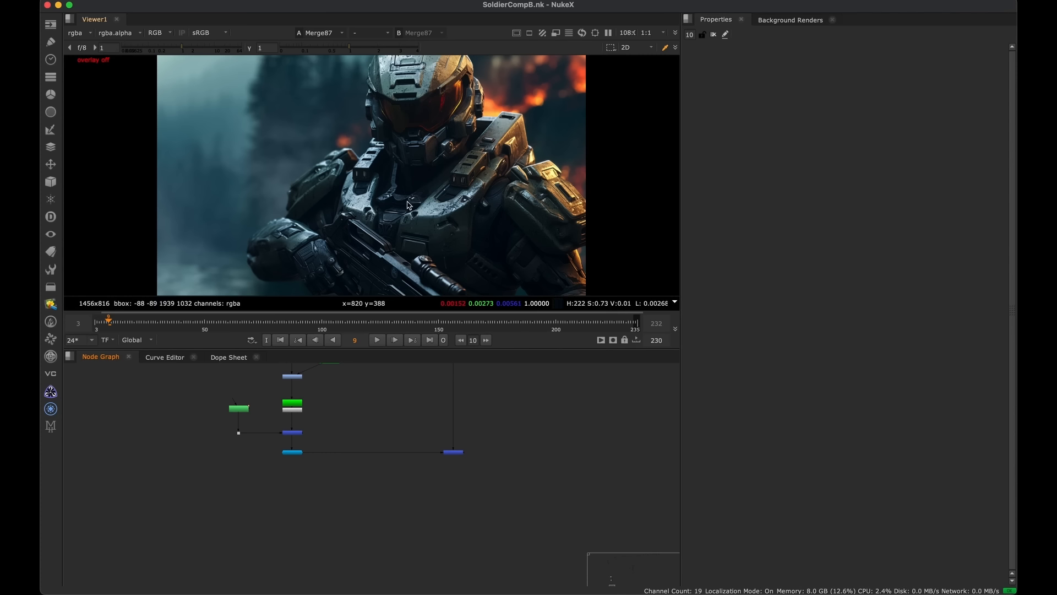
# Examine the sparks around the soldier in the finished composite by viewing the Grain2_1 output
pyautogui.moveTo(455, 439); pyautogui.dragTo(439, 485, button='middle')
pyautogui.scroll(-4, 465, 523)
pyautogui.scroll(4, 464, 523)
pyautogui.press('space')
pyautogui.scroll(-10, 498, 482)
pyautogui.scroll(10, 457, 305)
pyautogui.moveTo(517, 255); pyautogui.dragTo(513, 415, button='middle')
pyautogui.moveTo(486, 415); pyautogui.dragTo(387, 495)
pyautogui.press('space')
pyautogui.press('1')
pyautogui.click(429, 502)
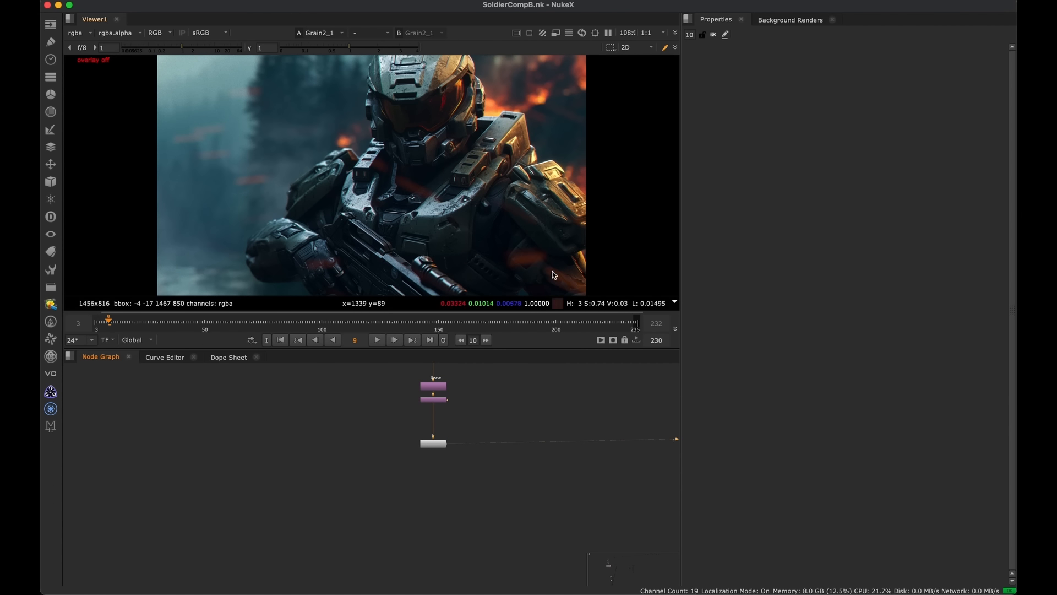
# Inspect the existing noise-based branch upstream of Grain2_1 and view its Noise2 output
pyautogui.moveTo(432, 476); pyautogui.dragTo(370, 560, button='middle')
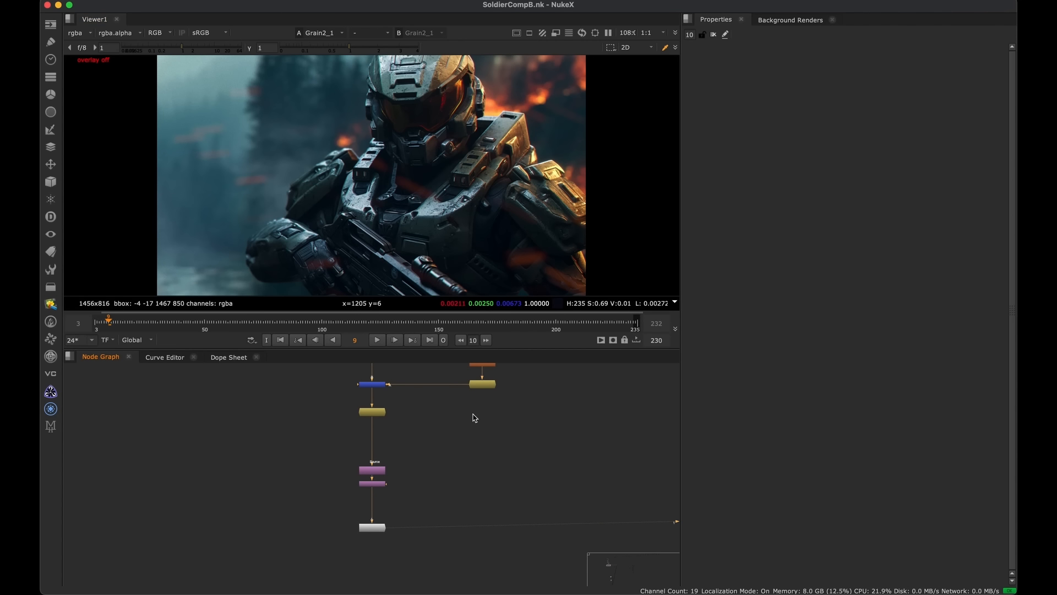
pyautogui.moveTo(476, 423); pyautogui.dragTo(471, 498, button='middle')
pyautogui.moveTo(466, 453); pyautogui.dragTo(436, 502, button='middle')
pyautogui.scroll(-4, 457, 438)
pyautogui.scroll(6, 451, 476)
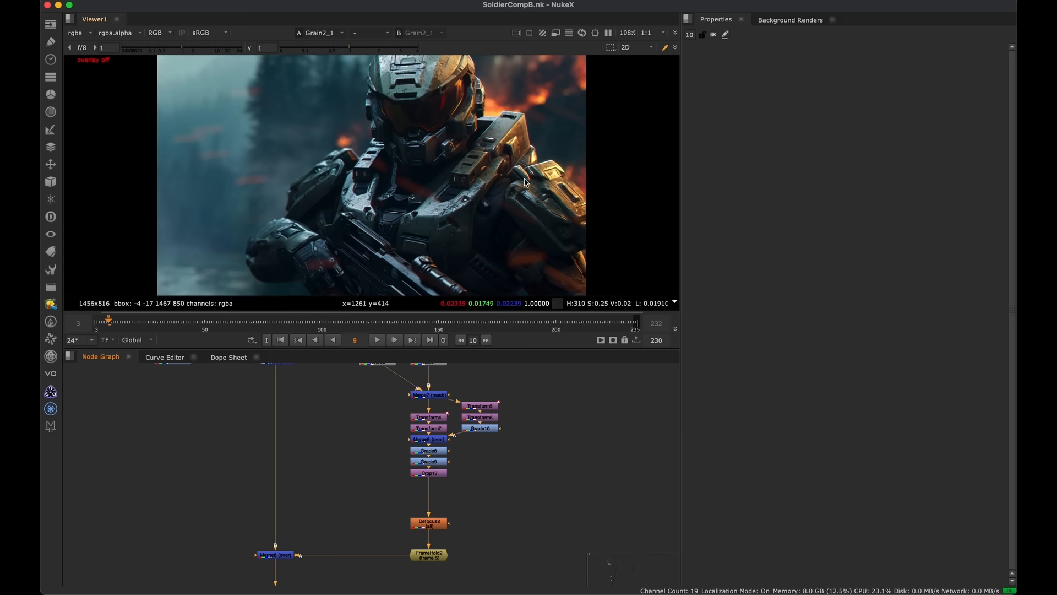
pyautogui.moveTo(439, 371); pyautogui.dragTo(476, 444, button='middle')
pyautogui.scroll(-4, 423, 408)
pyautogui.scroll(5, 414, 432)
pyautogui.click(424, 435)
pyautogui.press('1')
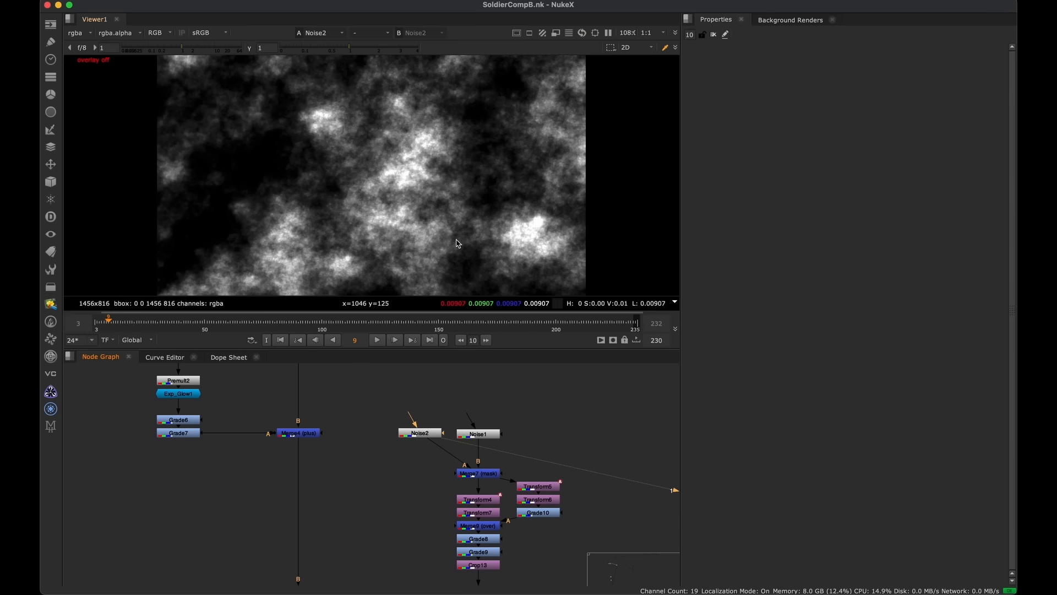
# Add a Noise node beside Merge87 in the node graph
pyautogui.scroll(-6, 430, 401)
pyautogui.moveTo(365, 540); pyautogui.dragTo(411, 418, button='middle')
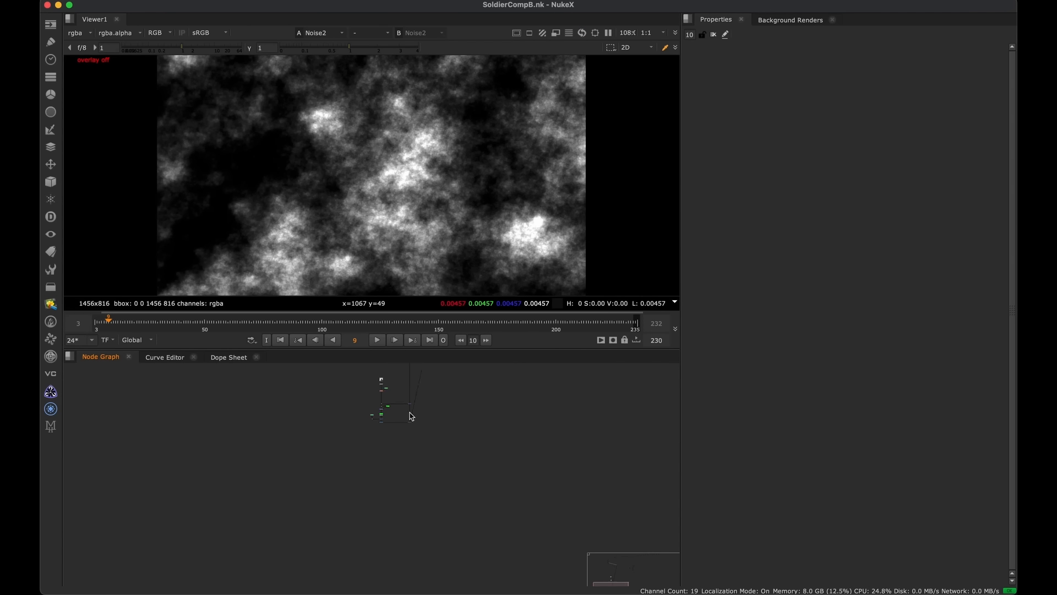
pyautogui.moveTo(469, 378); pyautogui.dragTo(476, 422, button='middle')
pyautogui.press('2')
pyautogui.scroll(5, 445, 489)
pyautogui.press('space')
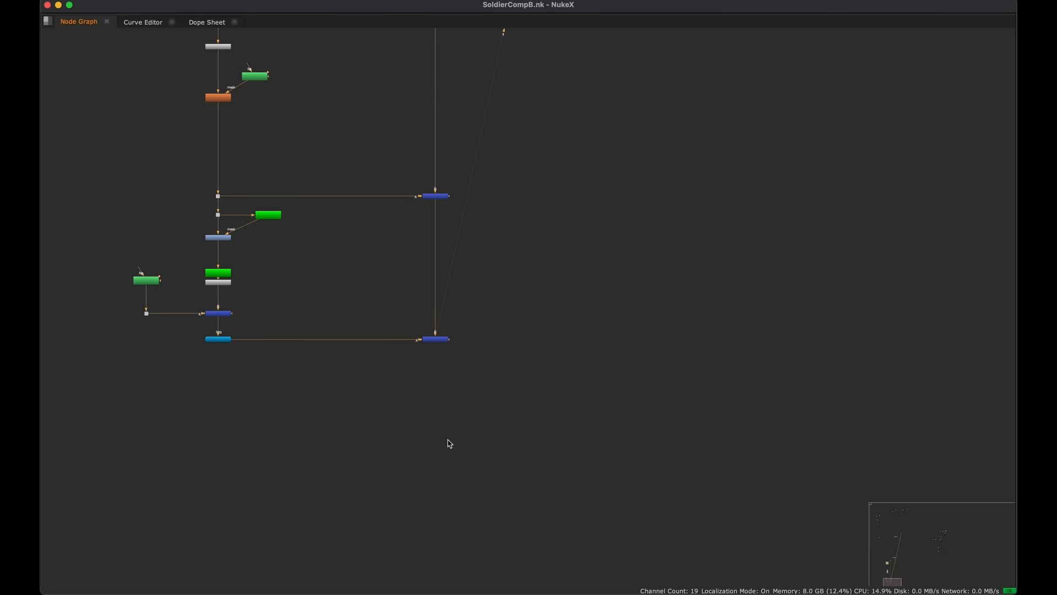
pyautogui.scroll(5, 449, 441)
pyautogui.press('Tab')
pyautogui.write('noi')
pyautogui.press('Return')
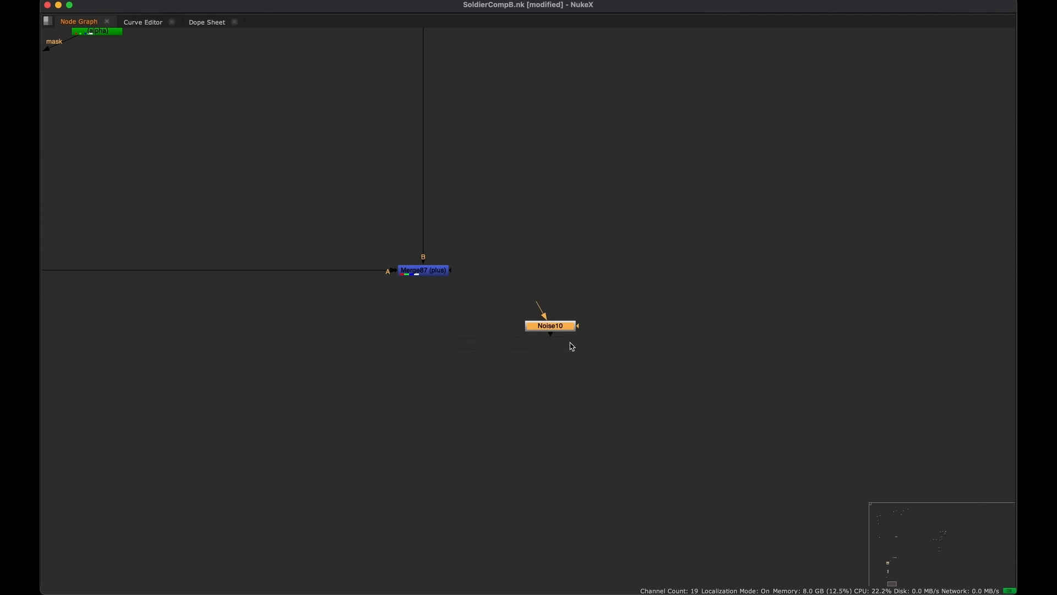
# Merge Noise10 over the Merge87 result with a new Merge node, using the noise as A and the soldier as B
pyautogui.click(442, 274)
pyautogui.moveTo(466, 344); pyautogui.dragTo(493, 353, button='middle')
pyautogui.press('m')
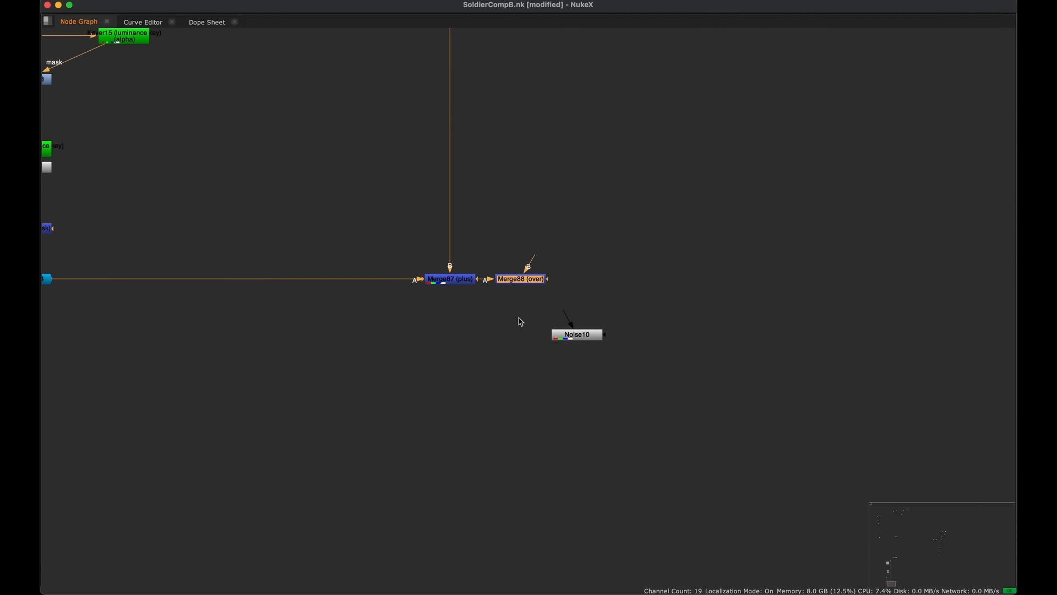
pyautogui.moveTo(517, 280); pyautogui.dragTo(455, 490)
pyautogui.press('space')
pyautogui.press('1')
pyautogui.moveTo(459, 495); pyautogui.dragTo(444, 530, button='middle')
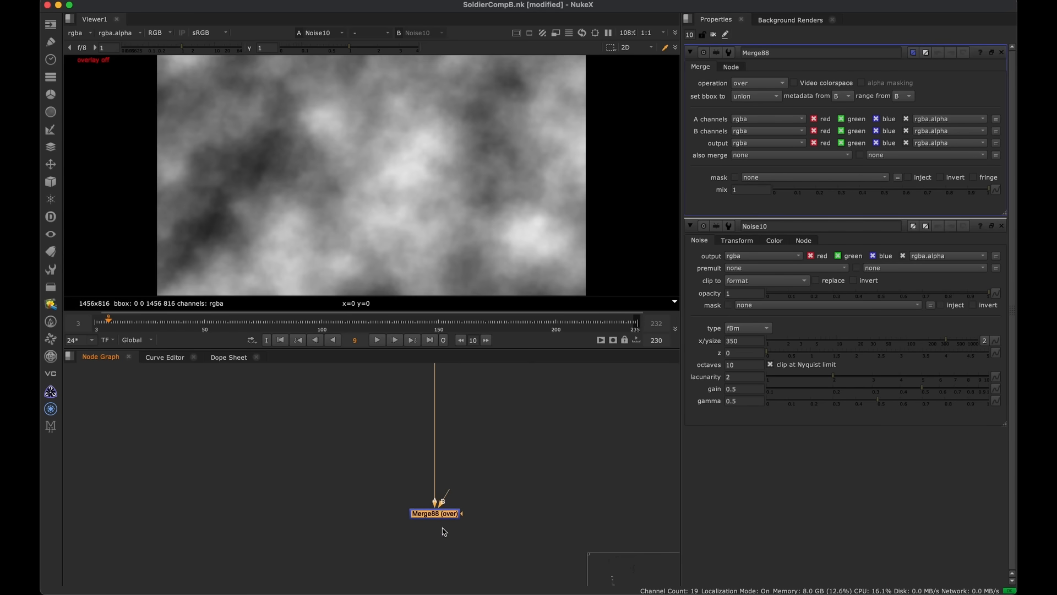
pyautogui.moveTo(442, 519); pyautogui.dragTo(552, 377)
pyautogui.moveTo(517, 498); pyautogui.dragTo(531, 453, button='middle')
pyautogui.click(462, 489)
pyautogui.hotkey('shift', 'x')
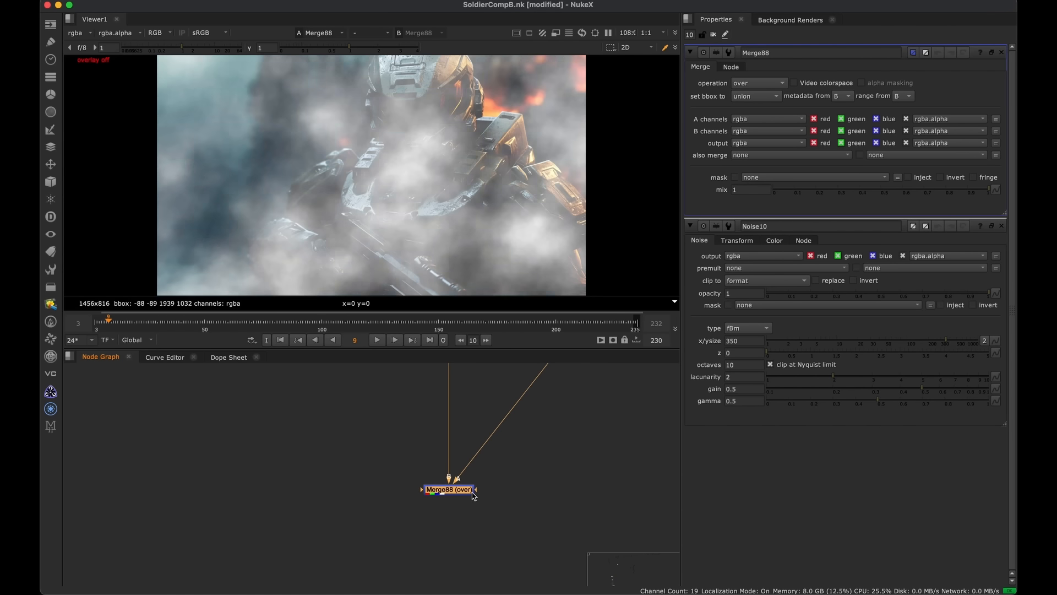
pyautogui.moveTo(468, 448); pyautogui.dragTo(437, 549, button='middle')
pyautogui.doubleClick(532, 447)
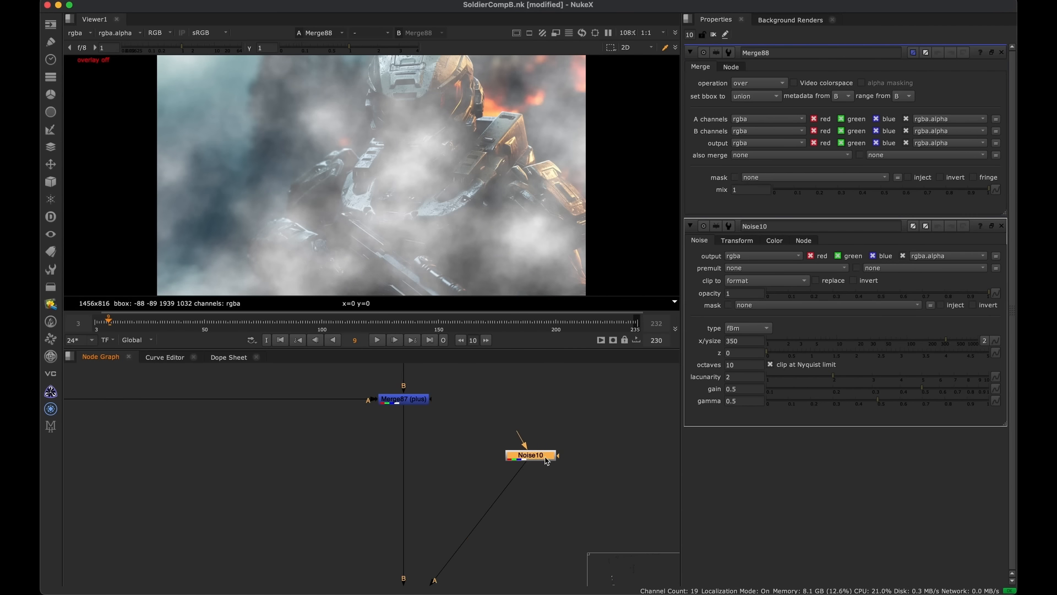
pyautogui.moveTo(509, 476); pyautogui.dragTo(413, 480, button='middle')
pyautogui.press('Tab')
pyautogui.write('noise')
pyautogui.press('Return')
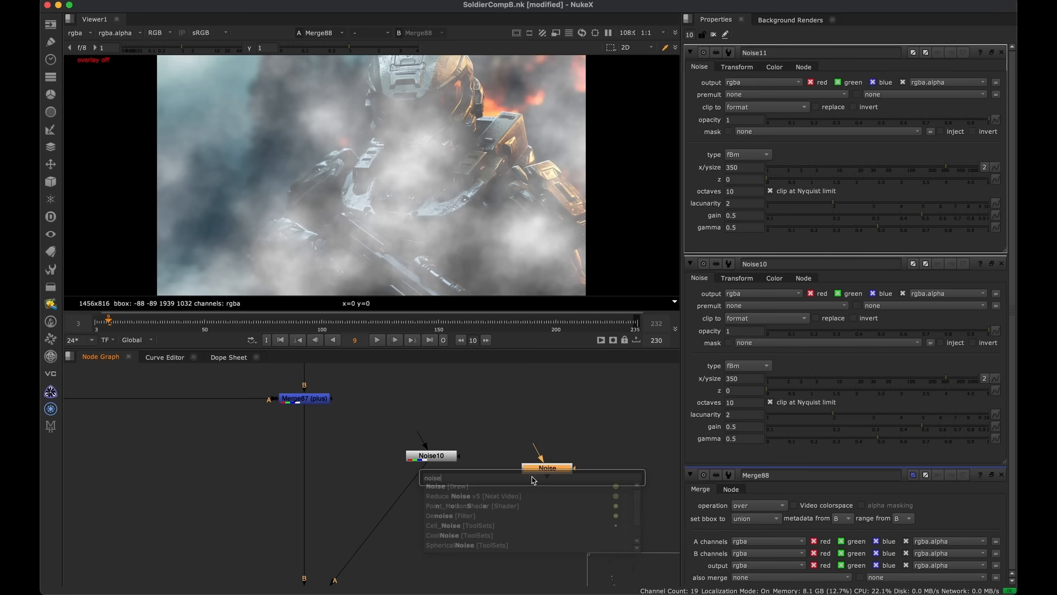
pyautogui.press('BackSpace')
# View Noise10 and turn it into fine specks with x/ysize 13.5, gain 0.65 and gamma 0.05
pyautogui.moveTo(485, 423); pyautogui.dragTo(420, 486)
pyautogui.press('1')
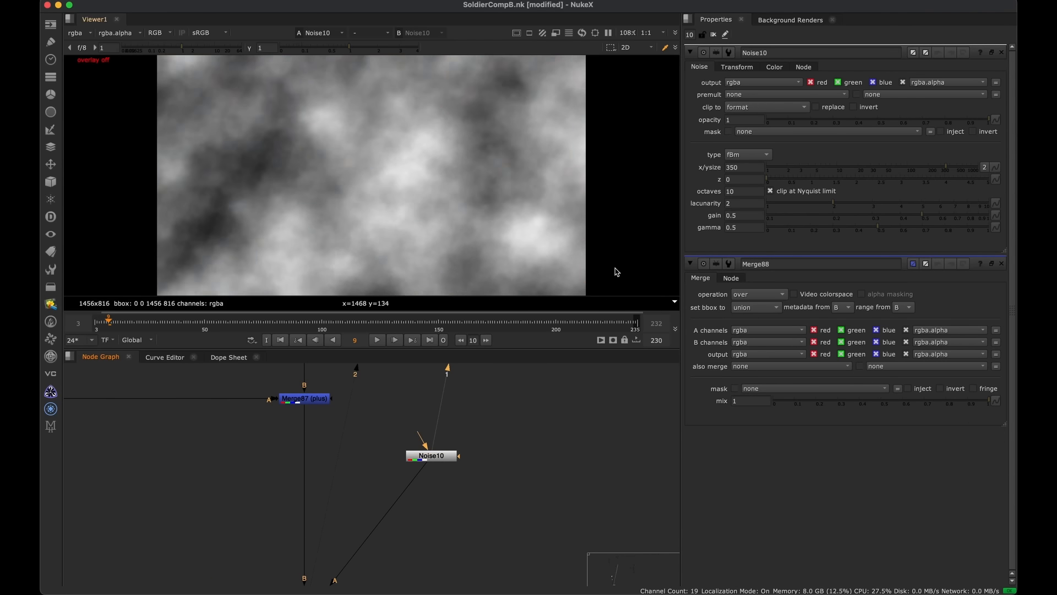
pyautogui.click(1001, 263)
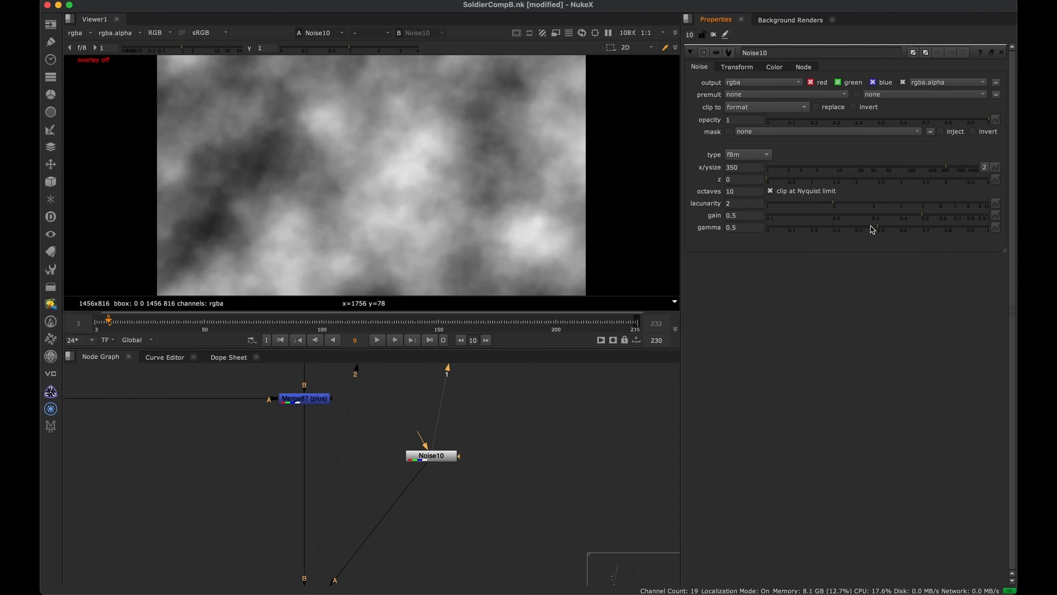
pyautogui.moveTo(872, 229); pyautogui.dragTo(795, 229)
pyautogui.click(896, 168)
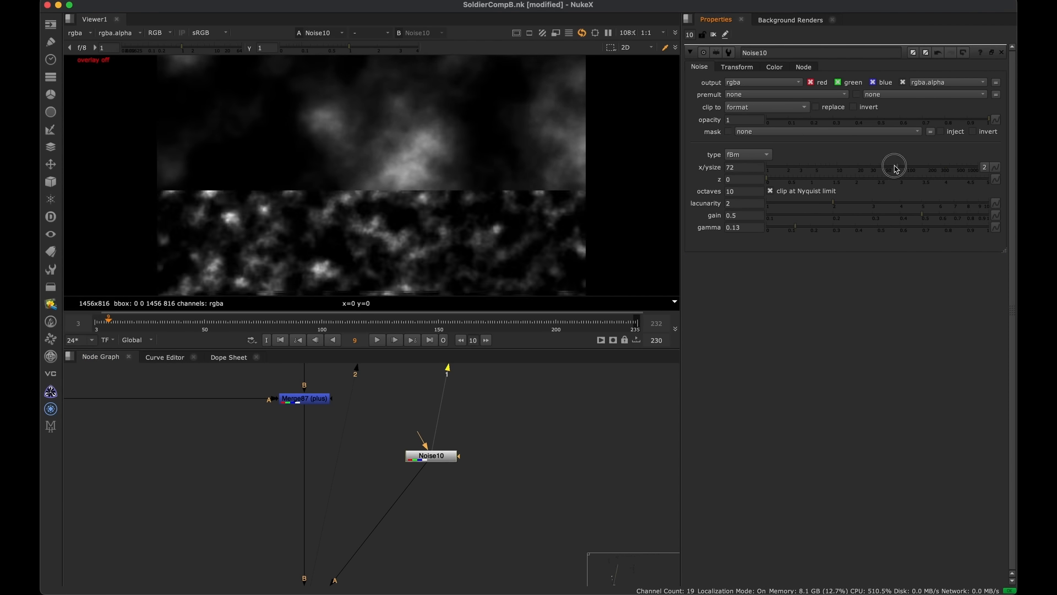
pyautogui.moveTo(895, 168); pyautogui.dragTo(845, 170)
pyautogui.click(963, 211)
pyautogui.moveTo(964, 211); pyautogui.dragTo(949, 214)
pyautogui.moveTo(796, 230); pyautogui.dragTo(784, 231)
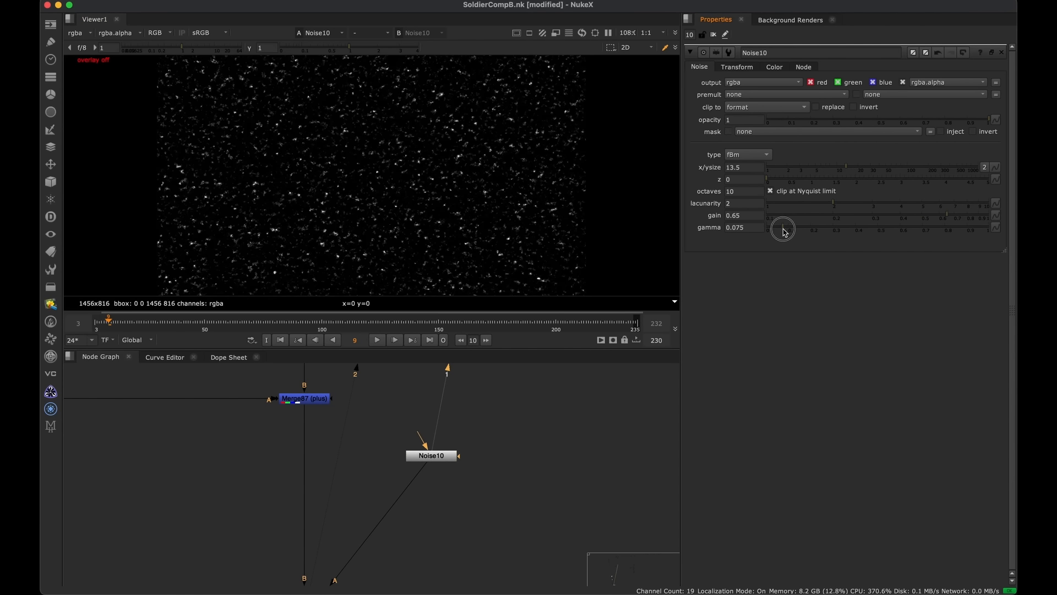
# Make room beside Noise10, add a second Noise node there, and view its output
pyautogui.moveTo(457, 460); pyautogui.dragTo(462, 411, button='middle')
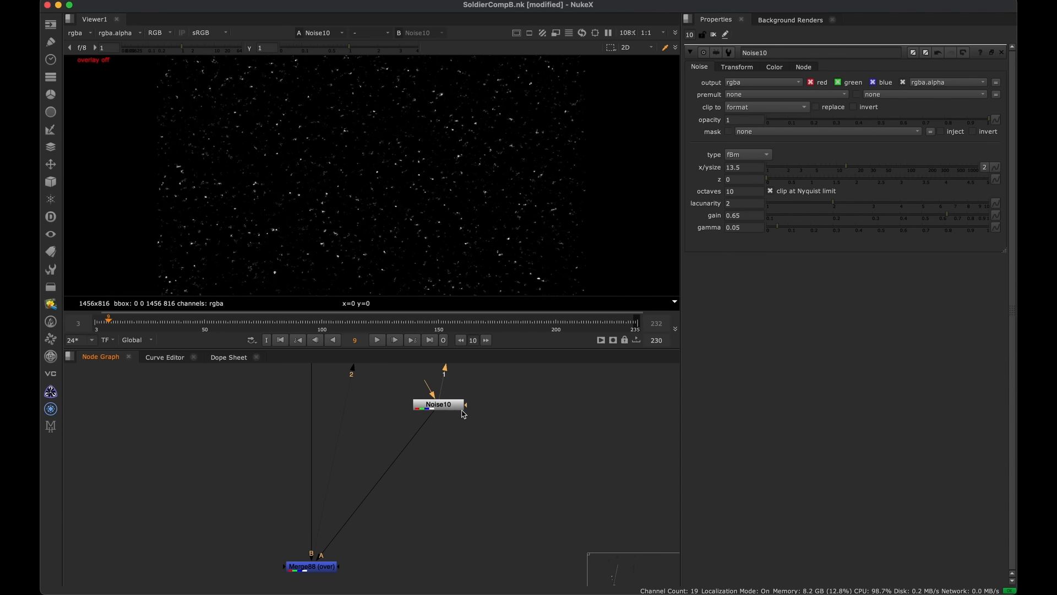
pyautogui.moveTo(443, 407); pyautogui.dragTo(522, 430)
pyautogui.scroll(3, 518, 430)
pyautogui.click(406, 458)
pyautogui.press('Tab')
pyautogui.write('noise')
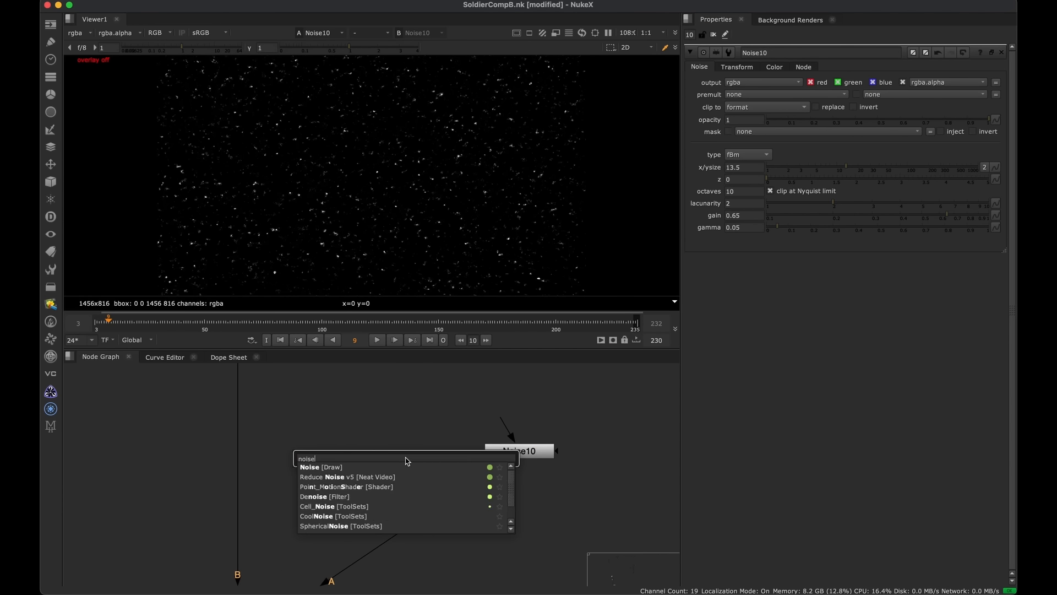
pyautogui.press('Return')
pyautogui.press('1')
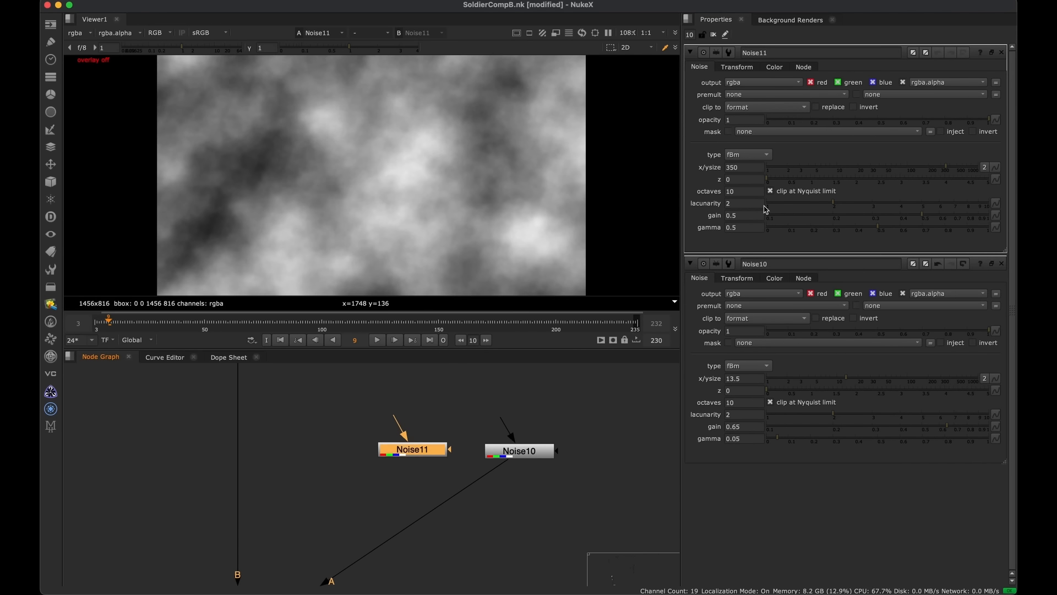
# Set Noise11's x/ysize to 98 and gamma to 0.175, and close Noise10's properties
pyautogui.moveTo(915, 164)
pyautogui.mouseDown()
pyautogui.moveTo(884, 166)
pyautogui.moveTo(906, 167)
pyautogui.mouseUp()
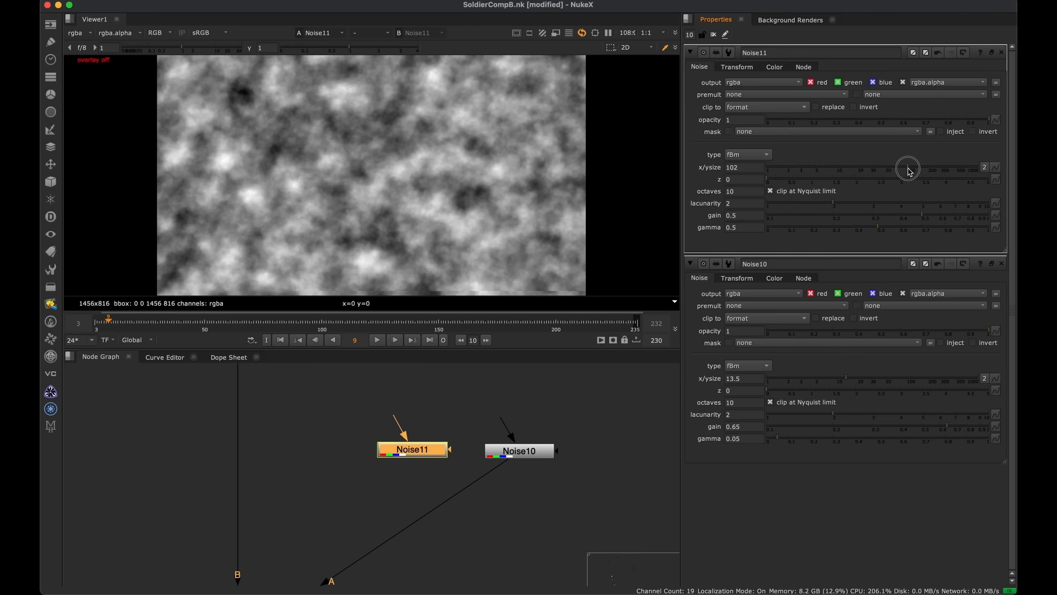
pyautogui.moveTo(856, 226); pyautogui.dragTo(806, 231)
pyautogui.click(1001, 263)
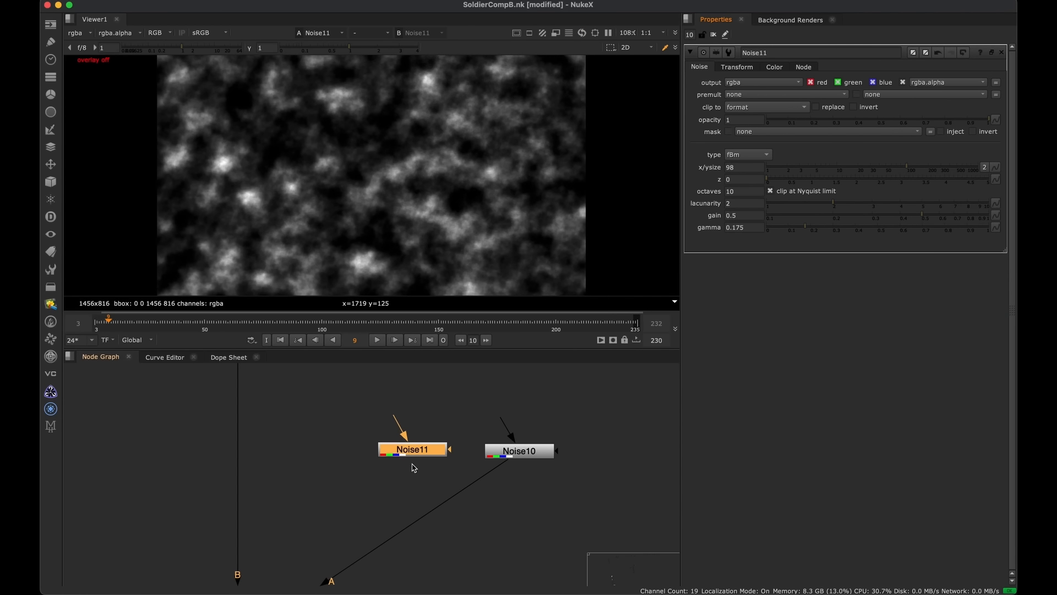
# Combine Noise11 as A and Noise10 as B in a new Merge node feeding Merge88, with the operation set to mask
pyautogui.moveTo(412, 451); pyautogui.dragTo(401, 449)
pyautogui.moveTo(411, 467); pyautogui.dragTo(395, 432, button='middle')
pyautogui.press('m')
pyautogui.moveTo(589, 417); pyautogui.dragTo(516, 493)
pyautogui.click(759, 82)
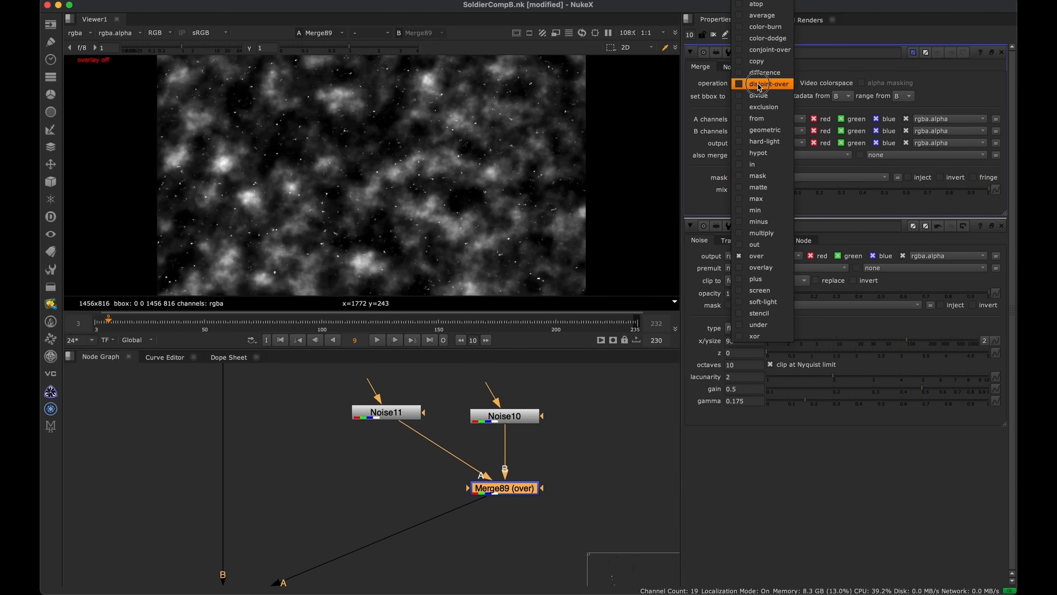
pyautogui.click(779, 176)
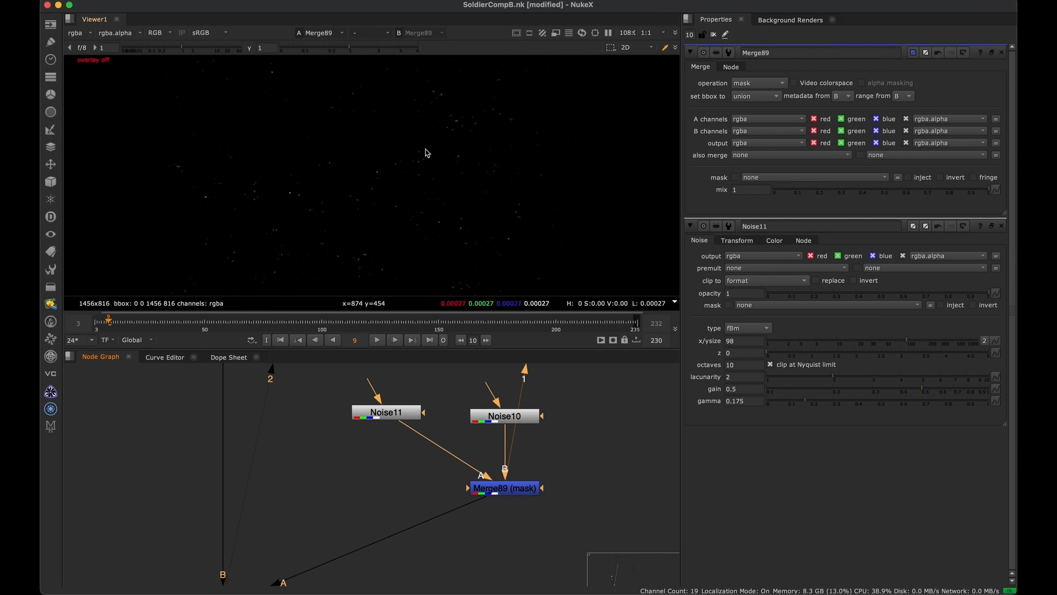
# Try Noise11 with gain 0.505 and gamma 0.28, and undo the changes
pyautogui.doubleClick(385, 412)
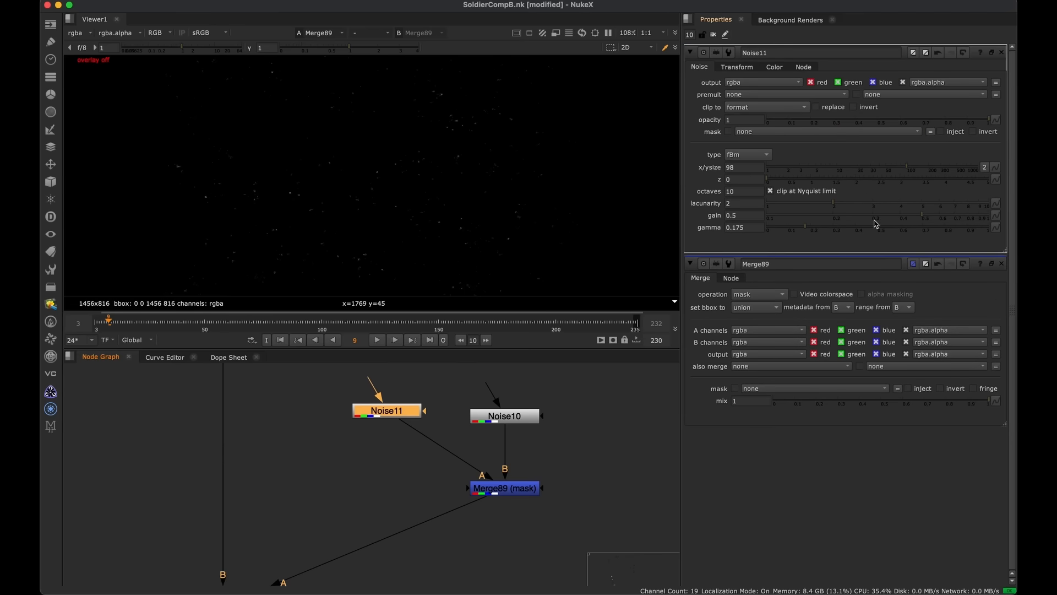
pyautogui.click(923, 216)
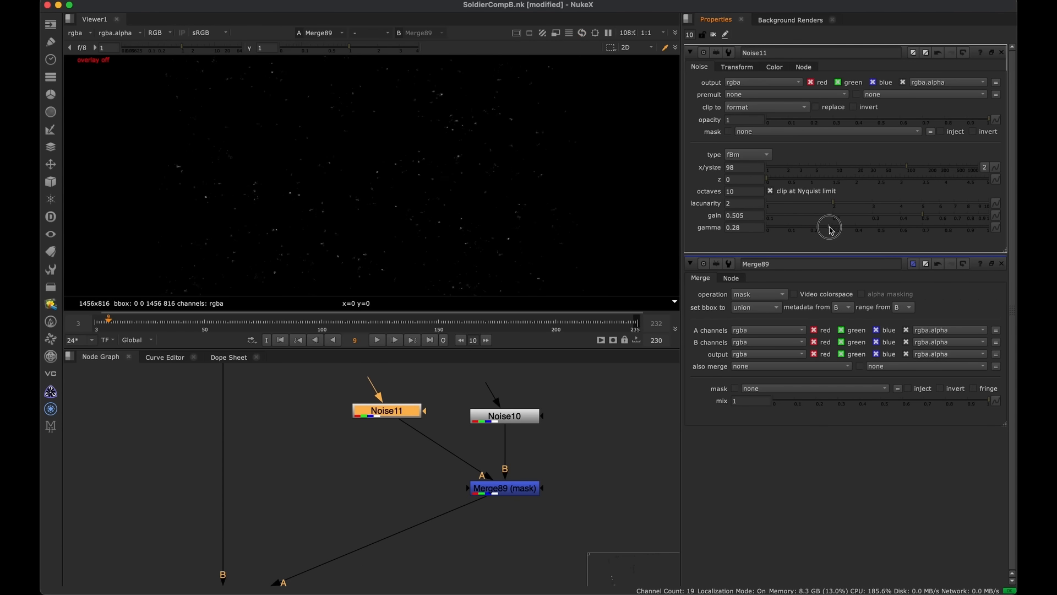
pyautogui.click(808, 229)
pyautogui.hotkey('ctrl', 'z')
# View Merge88's output to check the masked specks over the soldier
pyautogui.scroll(-4, 474, 476)
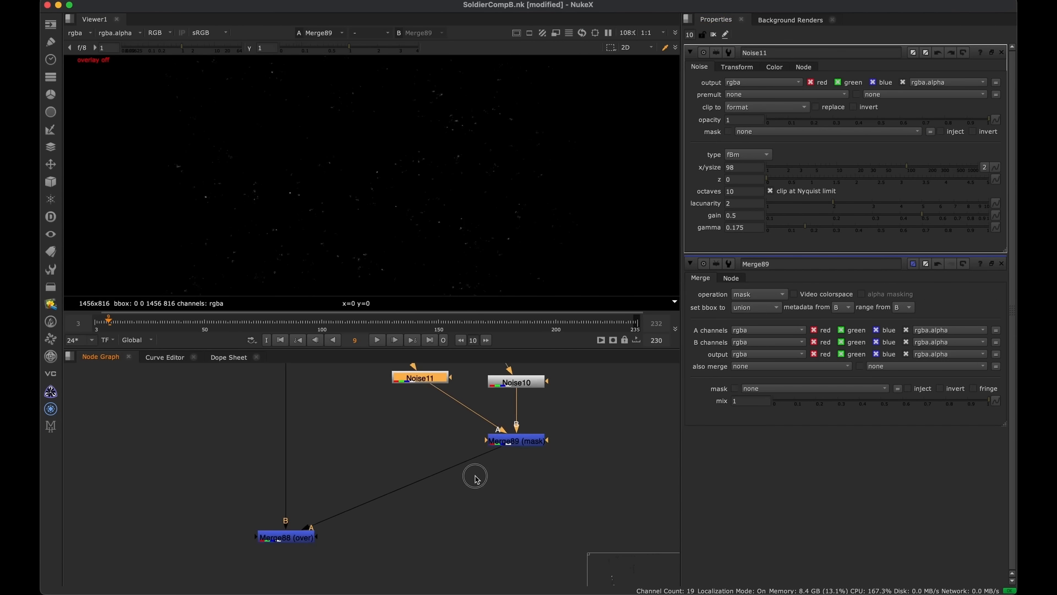
pyautogui.click(433, 444)
pyautogui.scroll(1, 425, 493)
pyautogui.moveTo(432, 442); pyautogui.dragTo(344, 515)
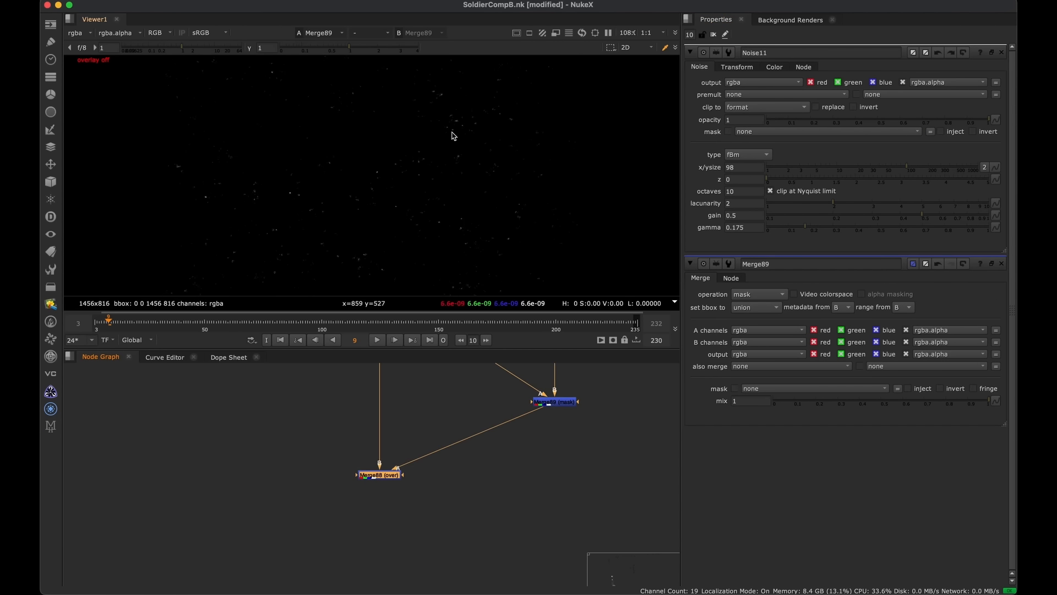
pyautogui.moveTo(453, 451); pyautogui.dragTo(432, 446, button='middle')
pyautogui.moveTo(460, 409); pyautogui.dragTo(467, 445, button='middle')
pyautogui.press('1')
pyautogui.click(474, 459)
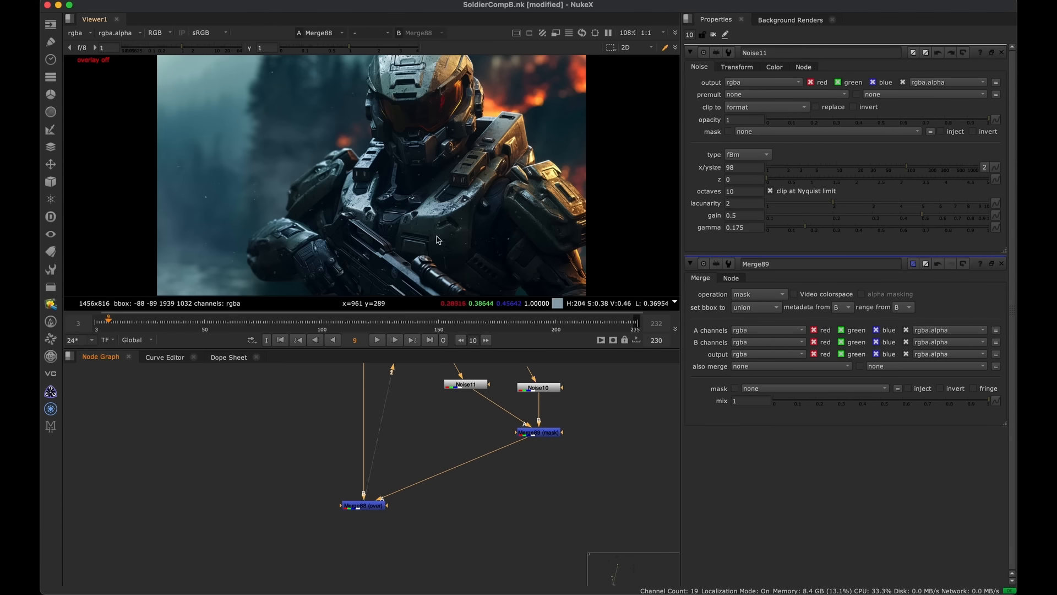
# Insert a Grade node between Merge89 and Merge88 and view its output
pyautogui.scroll(2, 547, 473)
pyautogui.click(514, 420)
pyautogui.press('g')
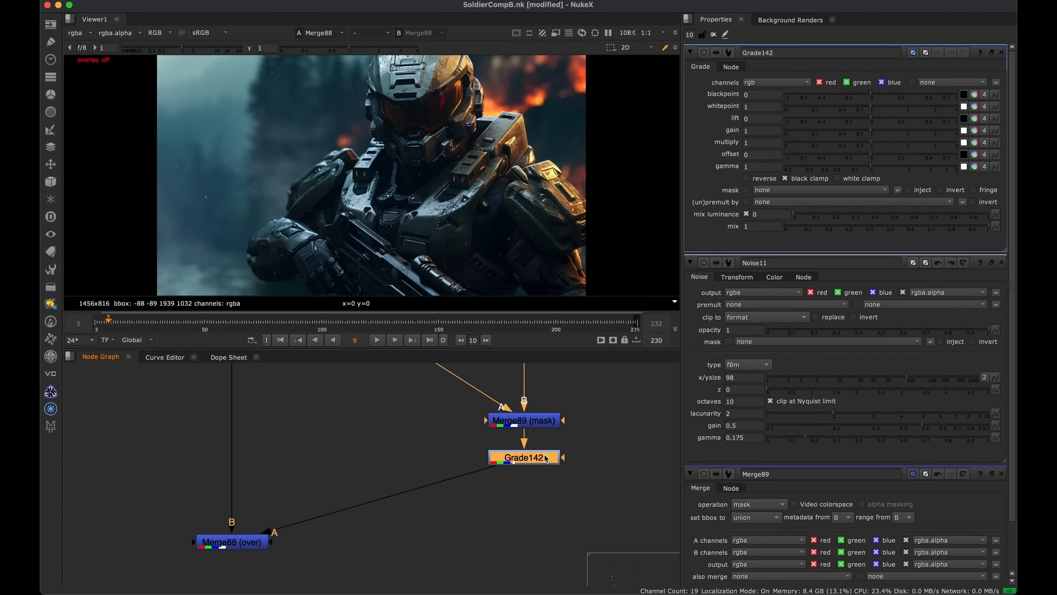
pyautogui.press('1')
# Tint the specks orange in Grade142 with gain 1.34, multiply 1, 0.728928, 0.25368 and gamma 1, 0.886618, 0.751952
pyautogui.click(975, 143)
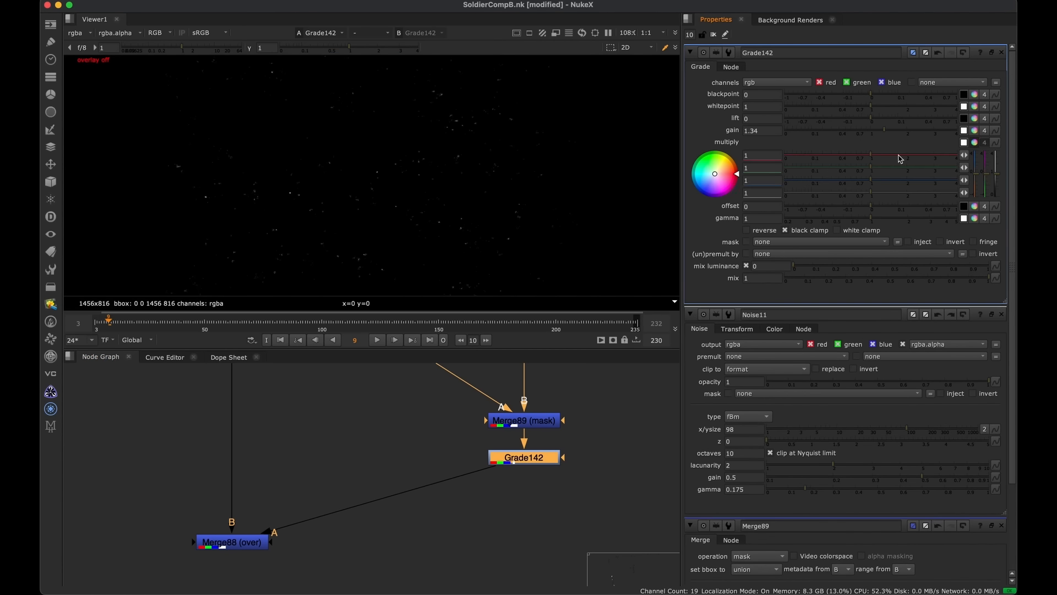
pyautogui.moveTo(808, 126); pyautogui.dragTo(828, 93)
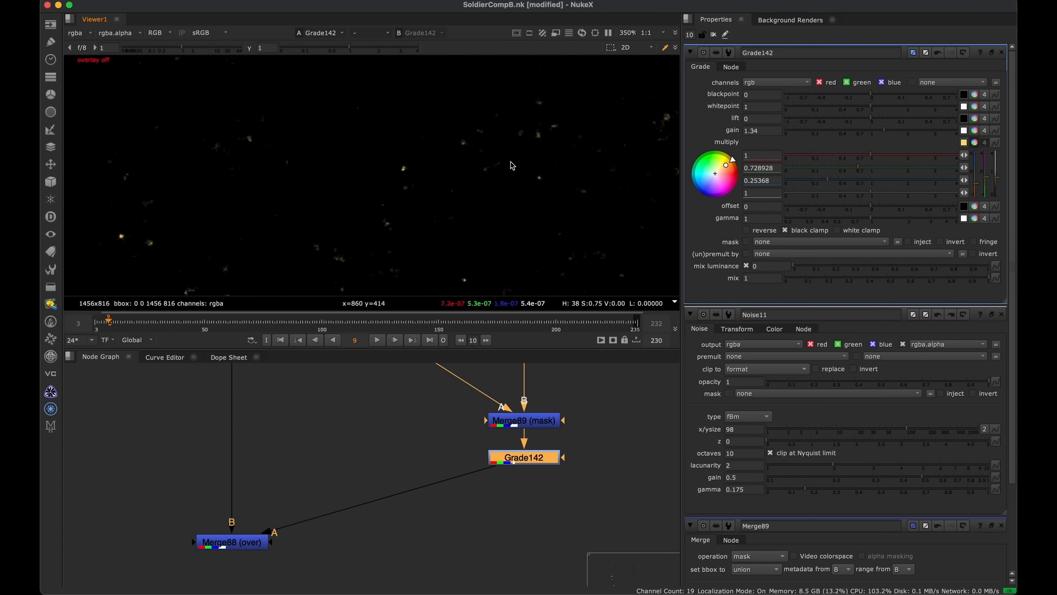
pyautogui.scroll(5, 498, 159)
pyautogui.click(964, 218)
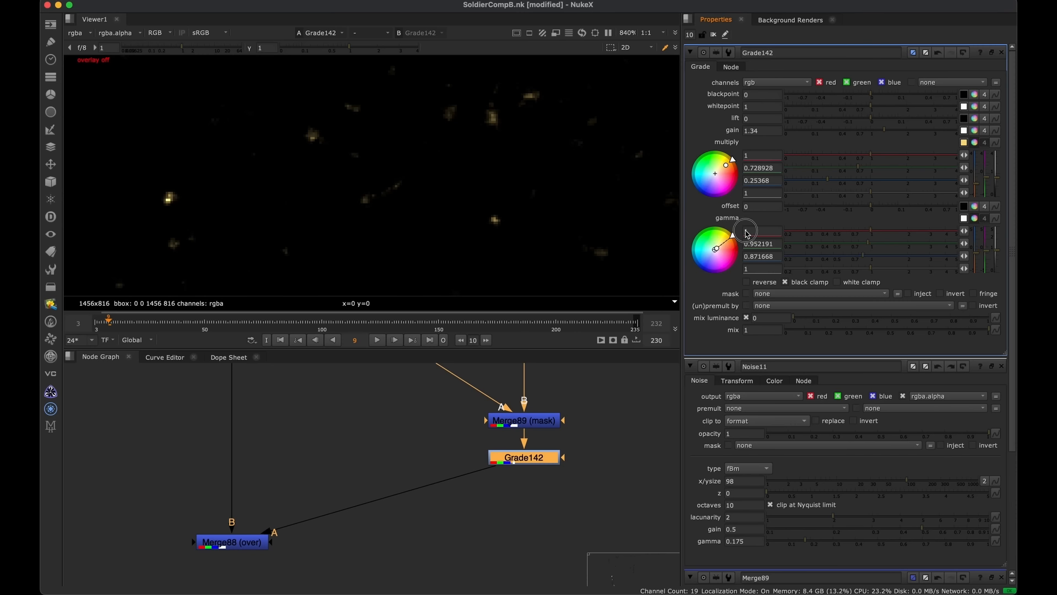
pyautogui.scroll(-5, 461, 187)
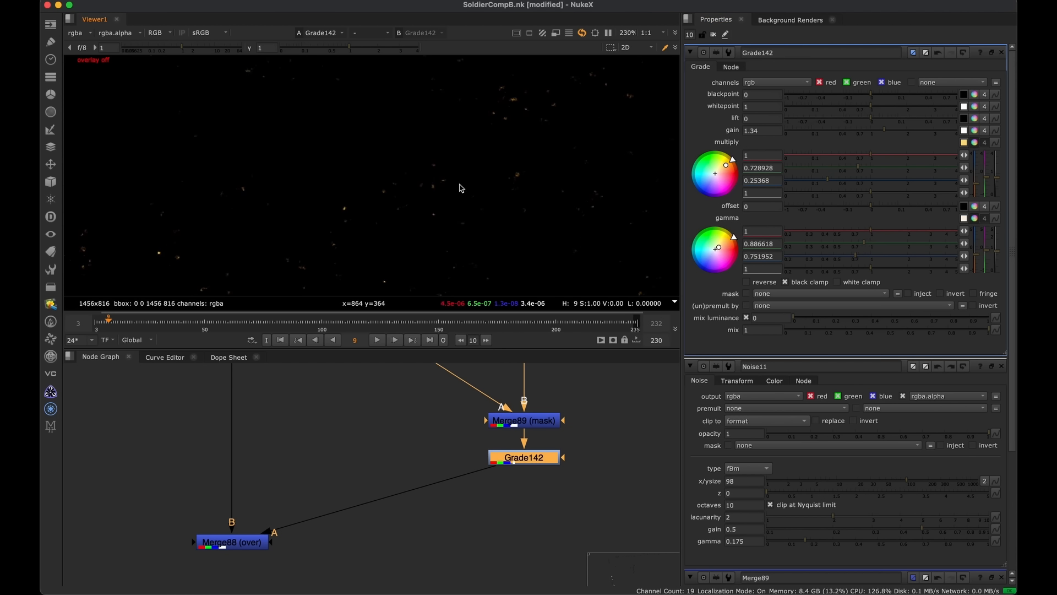
pyautogui.scroll(-5, 512, 165)
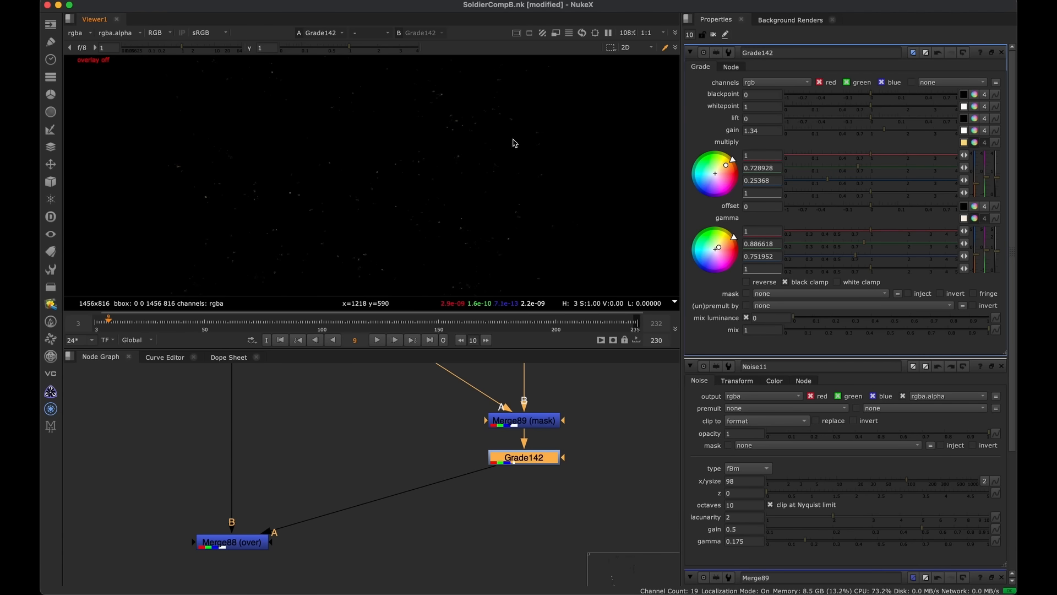
# Add a Defocus node after Grade142 with defocus set to 17.5, and view Merge88's output
pyautogui.scroll(3, 514, 437)
pyautogui.press('Tab')
pyautogui.write('defo')
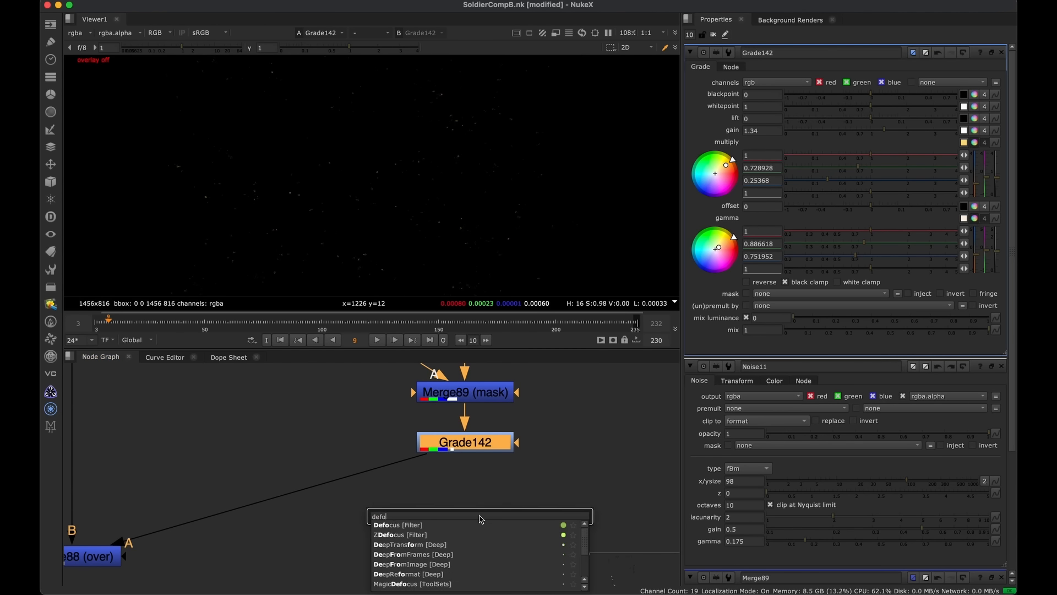
pyautogui.write('cus')
pyautogui.press('Return')
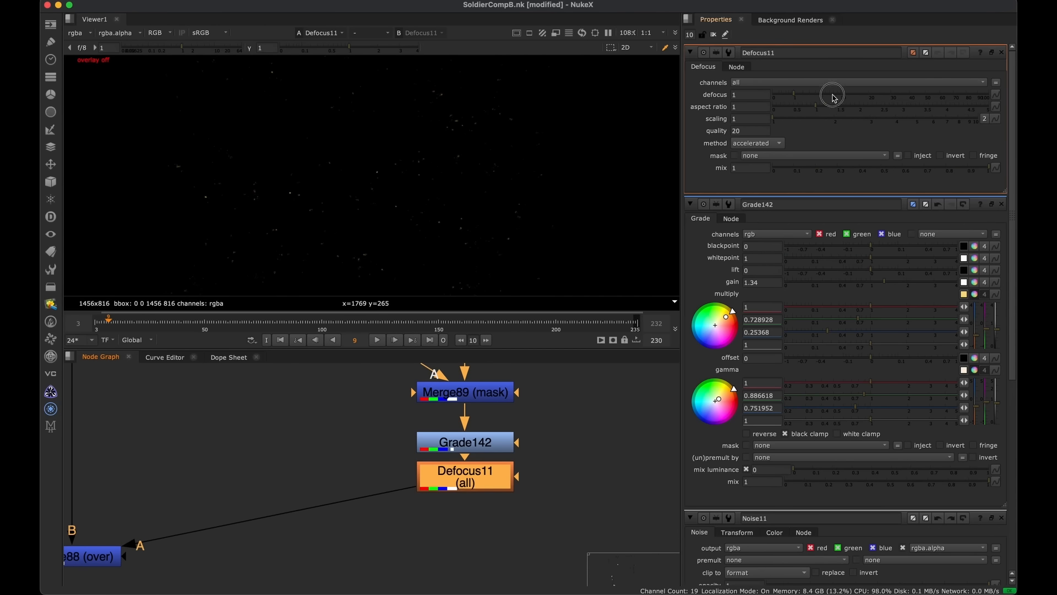
pyautogui.scroll(-3, 423, 455)
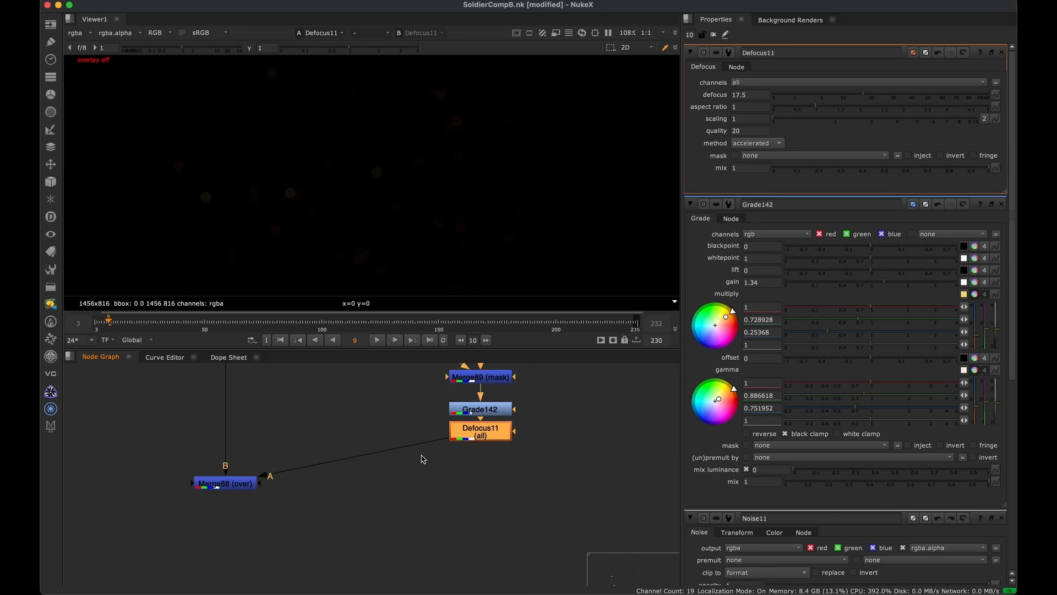
pyautogui.moveTo(409, 417); pyautogui.dragTo(226, 527)
pyautogui.press('2')
pyautogui.scroll(3, 483, 412)
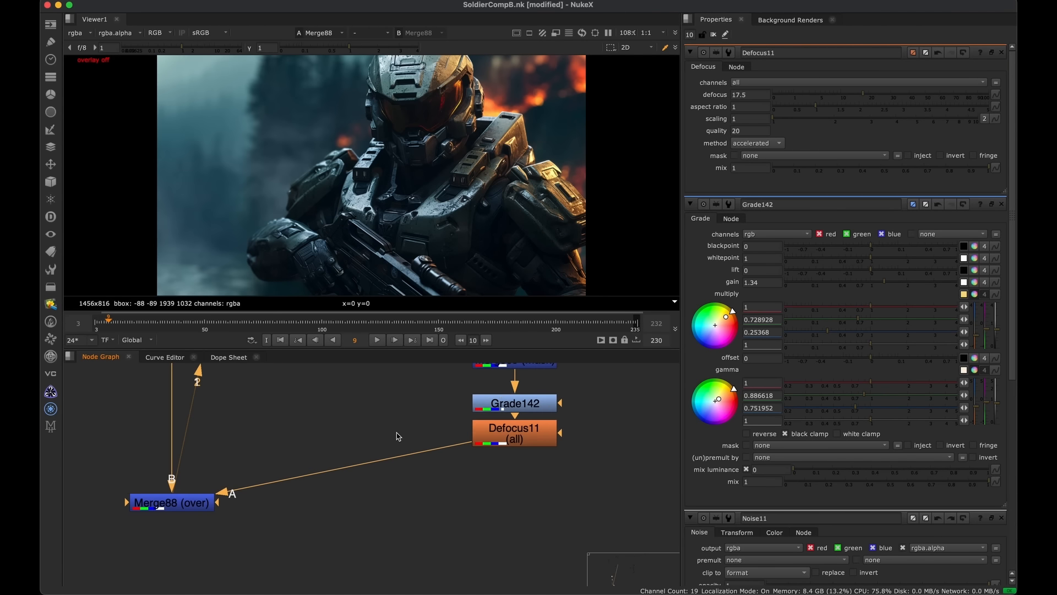
# Insert a new Grade node between Grade142 and Defocus11 with gain 3.8 and multiply 3
pyautogui.click(539, 443)
pyautogui.moveTo(539, 443); pyautogui.dragTo(545, 474)
pyautogui.scroll(3, 394, 164)
pyautogui.moveTo(554, 392); pyautogui.dragTo(553, 393)
pyautogui.press('g')
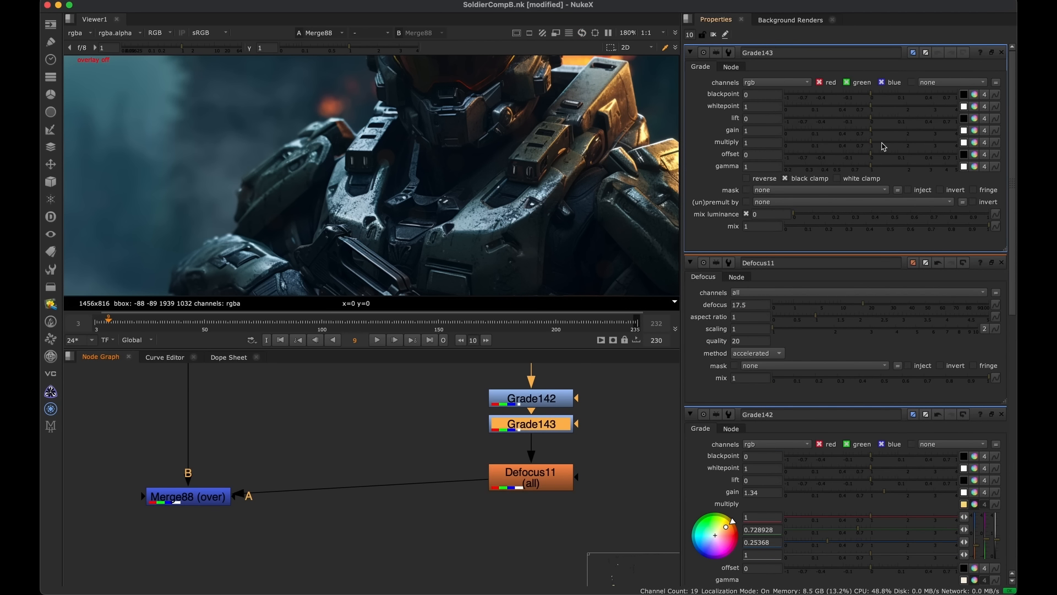
pyautogui.click(906, 133)
pyautogui.click(935, 143)
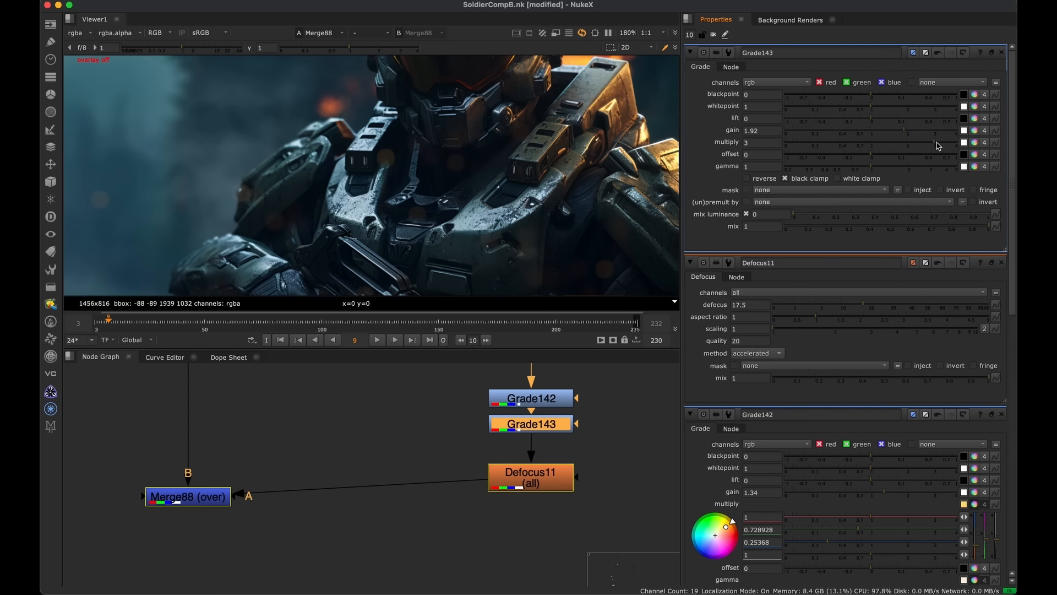
pyautogui.click(952, 133)
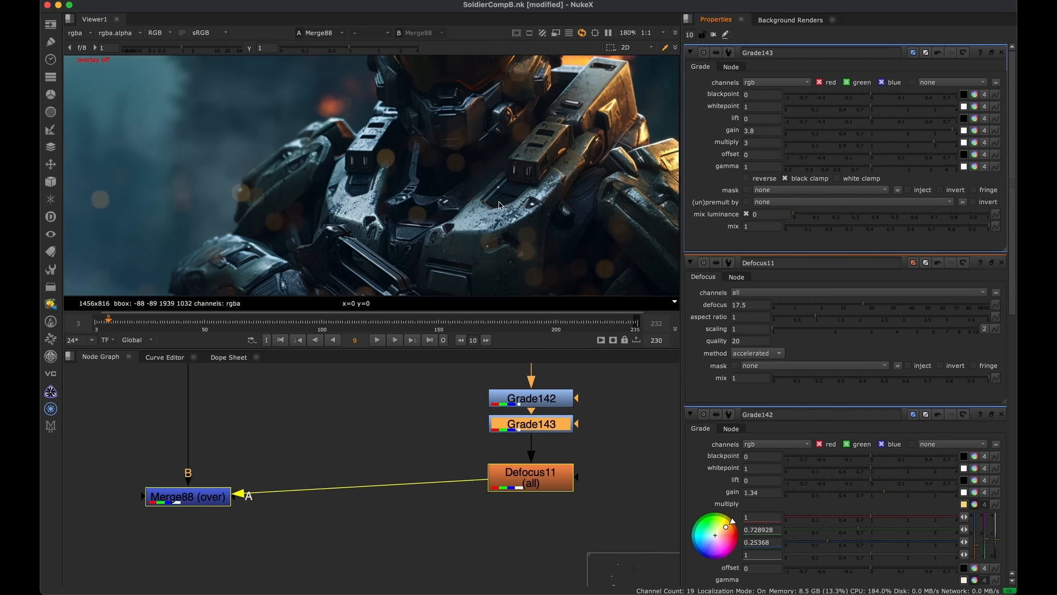
pyautogui.press('f')
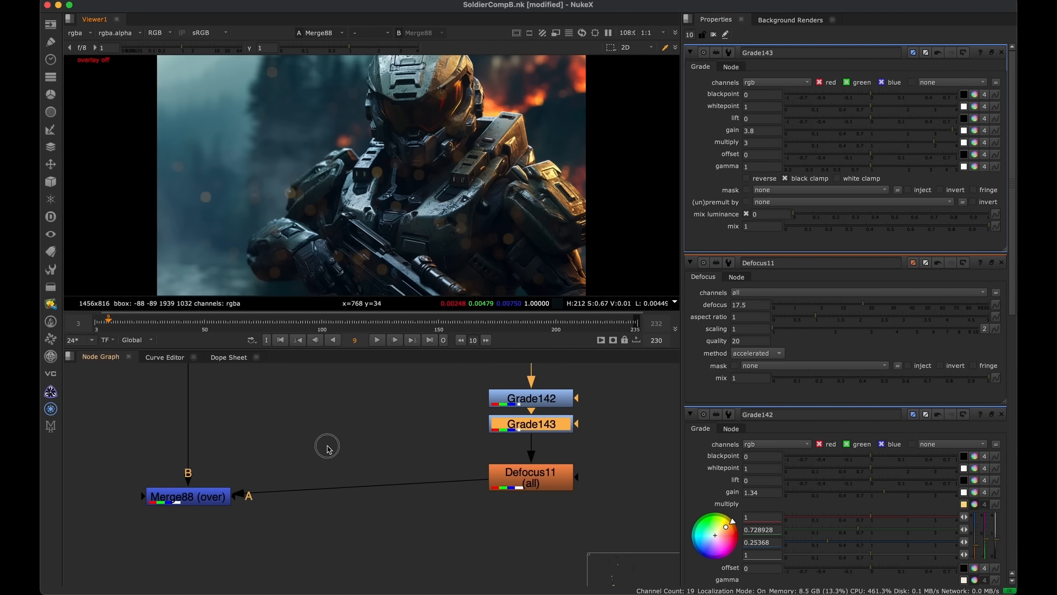
# Inspect the defocused embers over the soldier in Merge88 and compare them with Merge8's output
pyautogui.moveTo(327, 447); pyautogui.dragTo(427, 426, button='middle')
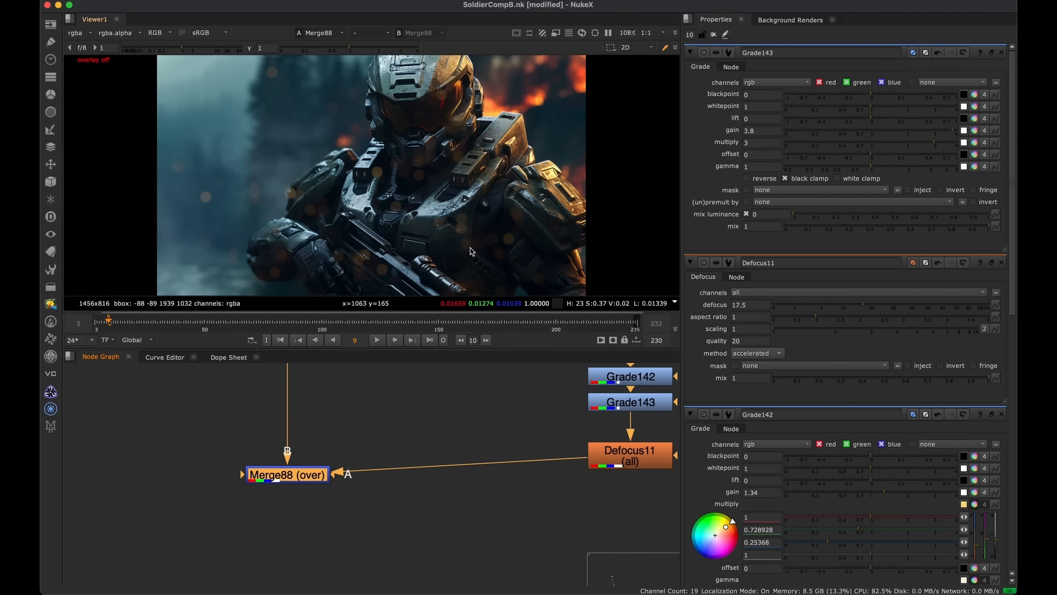
pyautogui.scroll(5, 479, 251)
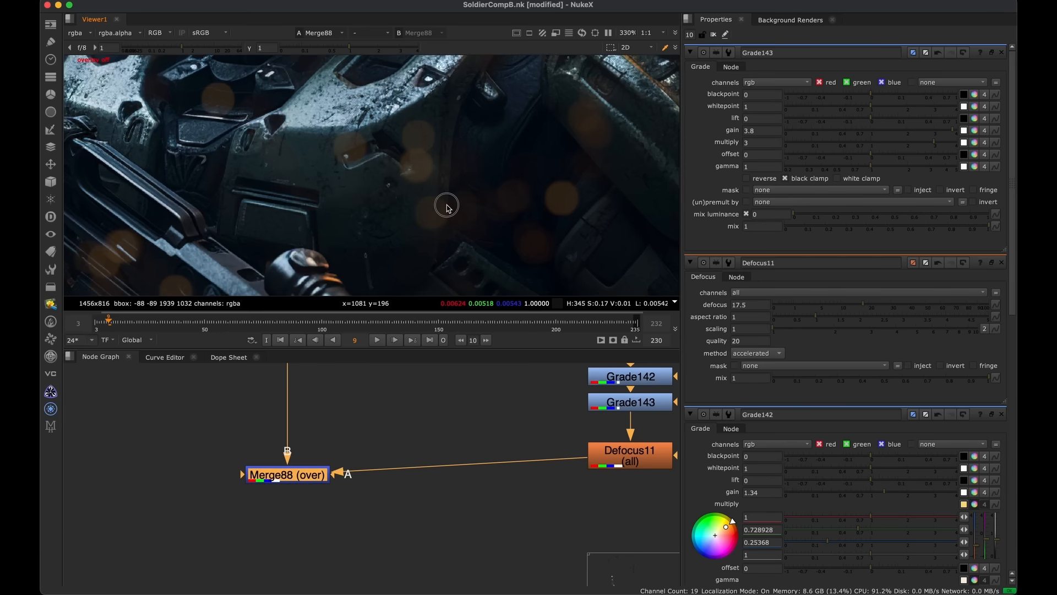
pyautogui.scroll(-4, 468, 206)
pyautogui.scroll(-2, 472, 193)
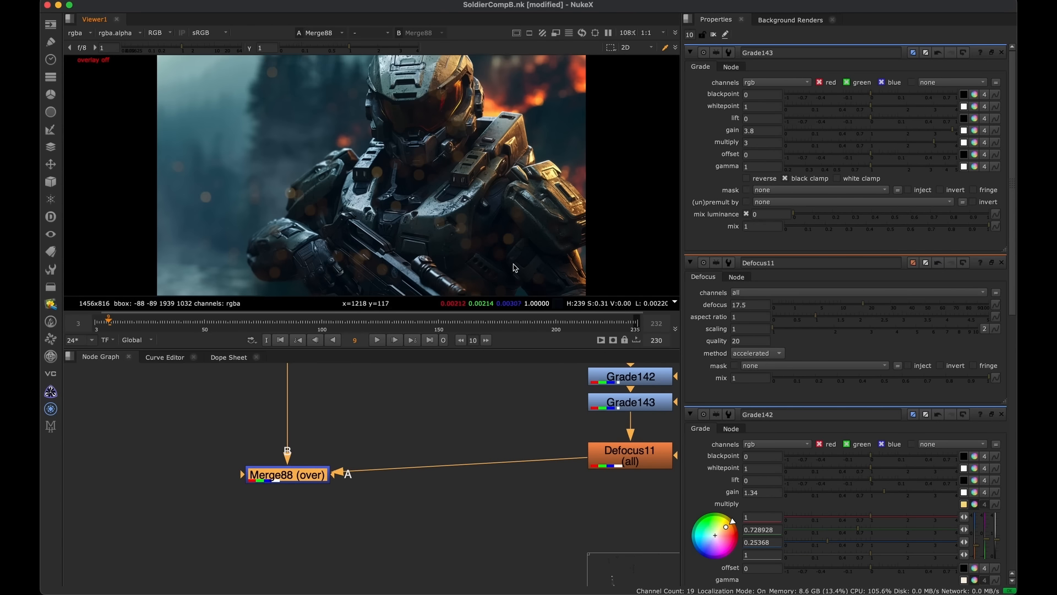
pyautogui.scroll(-10, 408, 429)
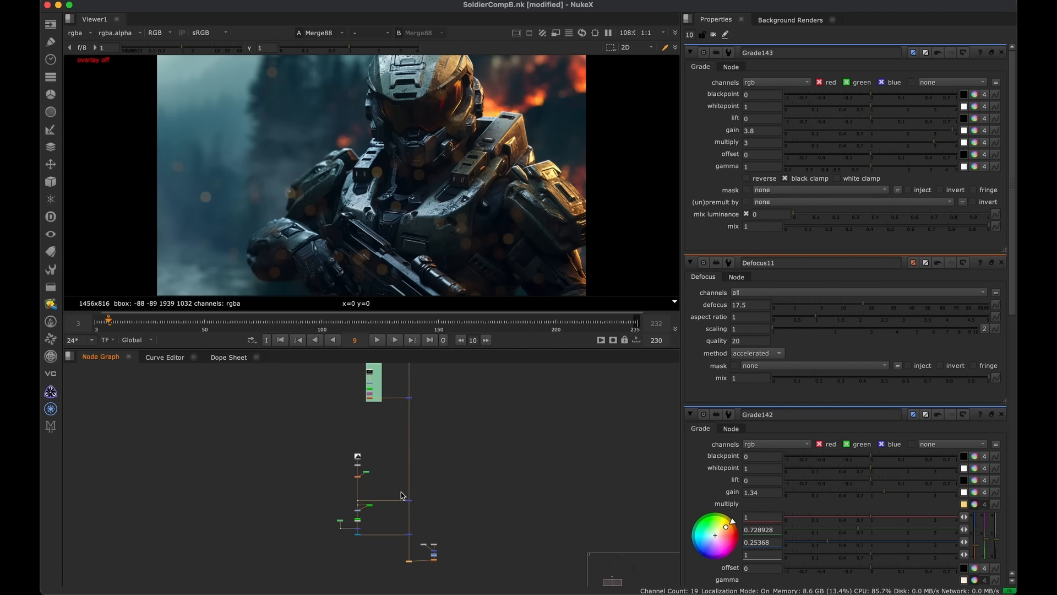
pyautogui.moveTo(406, 368); pyautogui.dragTo(418, 453, button='middle')
pyautogui.scroll(7, 416, 461)
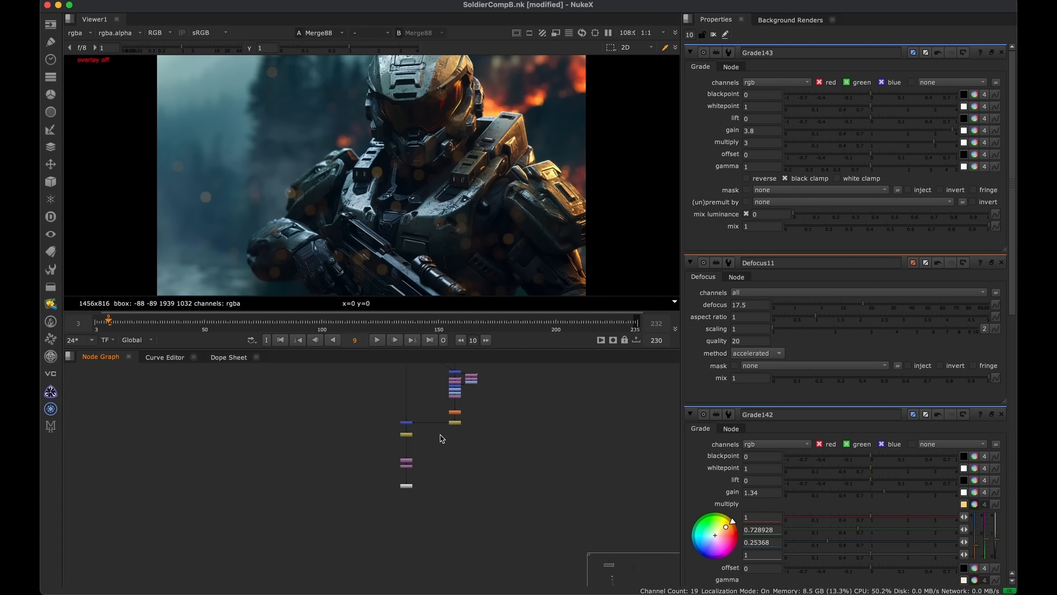
pyautogui.moveTo(424, 407); pyautogui.dragTo(386, 433)
pyautogui.press('1')
pyautogui.press('2')
pyautogui.press('1')
pyautogui.scroll(3, 434, 439)
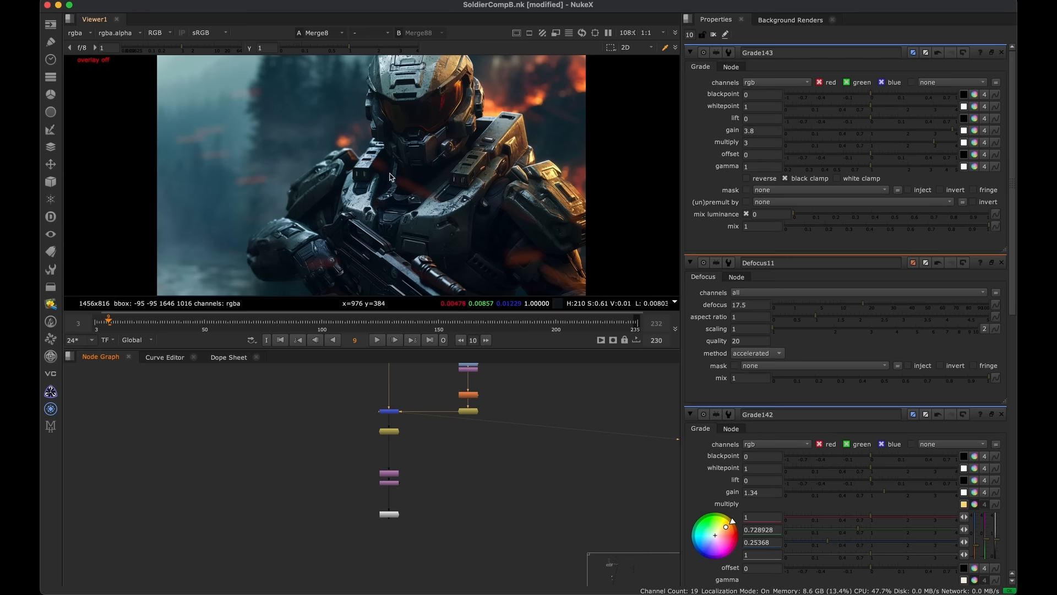
# View the outputs of Defocus11 and Grade143 to compare the embers with and without the defocus
pyautogui.scroll(-5, 399, 392)
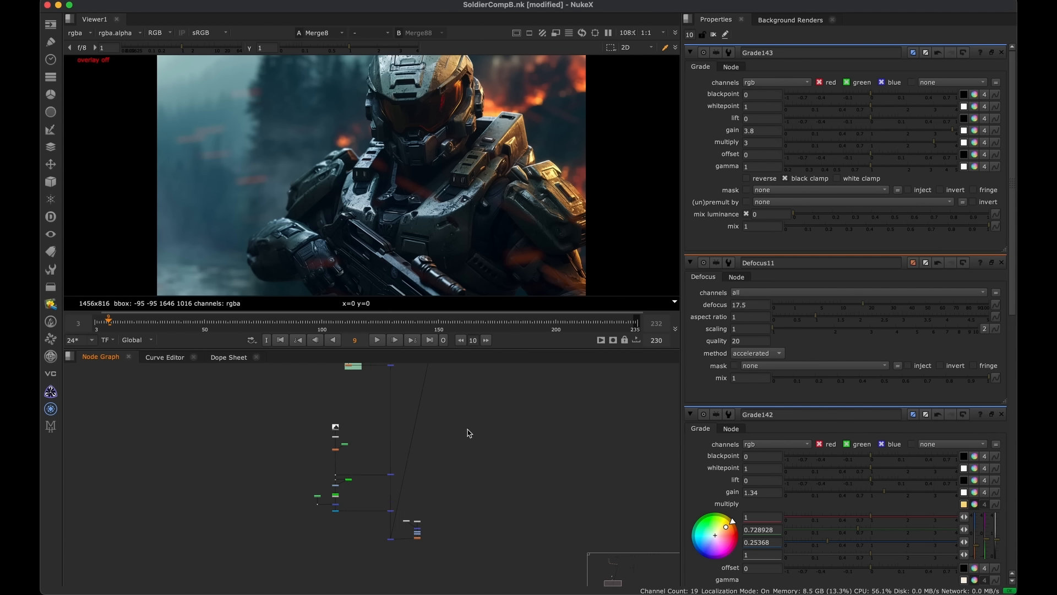
pyautogui.keyDown('alt'); pyautogui.moveTo(411, 535); pyautogui.dragTo(485, 382, button='middle'); pyautogui.keyUp('alt')
pyautogui.keyDown('alt'); pyautogui.moveTo(388, 580); pyautogui.dragTo(471, 521, button='middle'); pyautogui.keyUp('alt')
pyautogui.click(473, 520)
pyautogui.press('1')
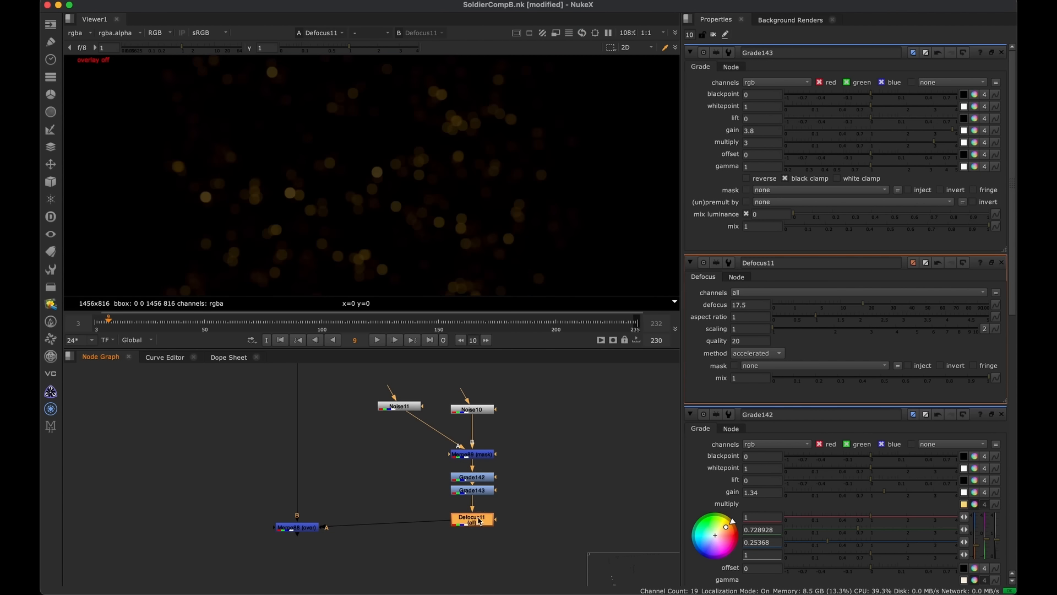
pyautogui.scroll(3, 478, 503)
pyautogui.click(471, 489)
pyautogui.press('1')
# Move Merge88 and Defocus11 lower in the node graph to make room below Grade143
pyautogui.click(509, 440)
pyautogui.moveTo(398, 465); pyautogui.dragTo(453, 378, button='middle')
pyautogui.scroll(-3, 447, 381)
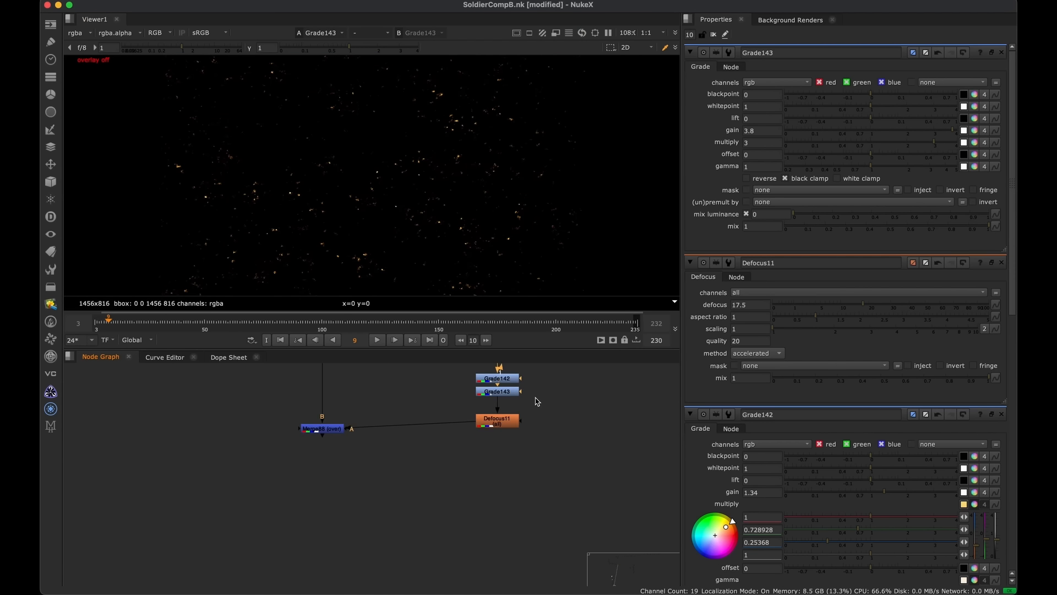
pyautogui.moveTo(540, 392); pyautogui.dragTo(213, 508)
pyautogui.keyDown('alt'); pyautogui.moveTo(464, 423); pyautogui.dragTo(441, 501, button='middle'); pyautogui.keyUp('alt')
pyautogui.moveTo(481, 424); pyautogui.dragTo(479, 475)
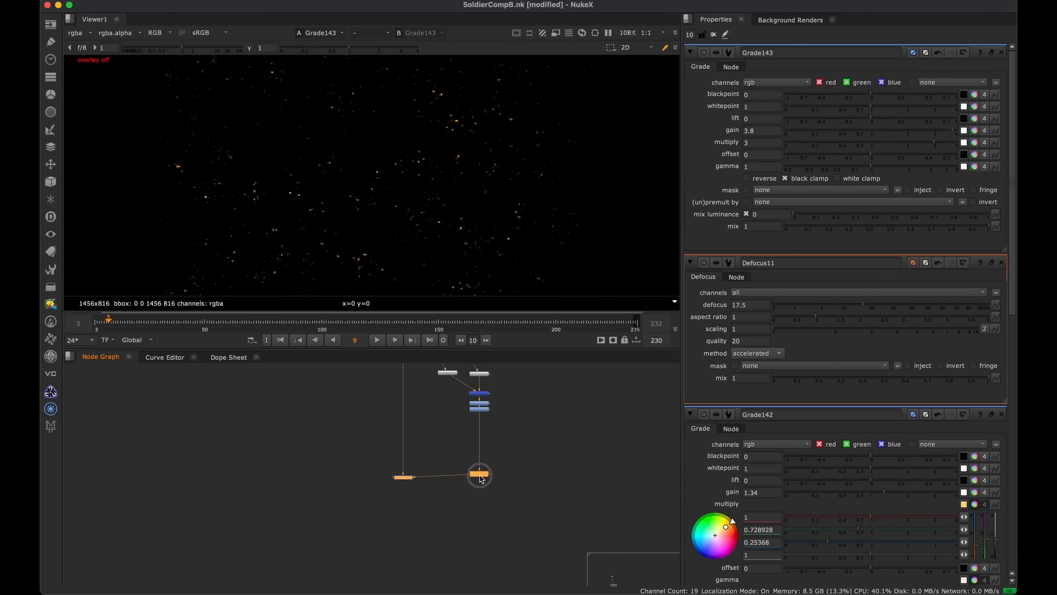
# Set Noise11's gamma to 0.085 and x/ysize to 110 to thin out the specks
pyautogui.scroll(2, 525, 490)
pyautogui.scroll(1, 431, 381)
pyautogui.moveTo(431, 382); pyautogui.dragTo(405, 427, button='middle')
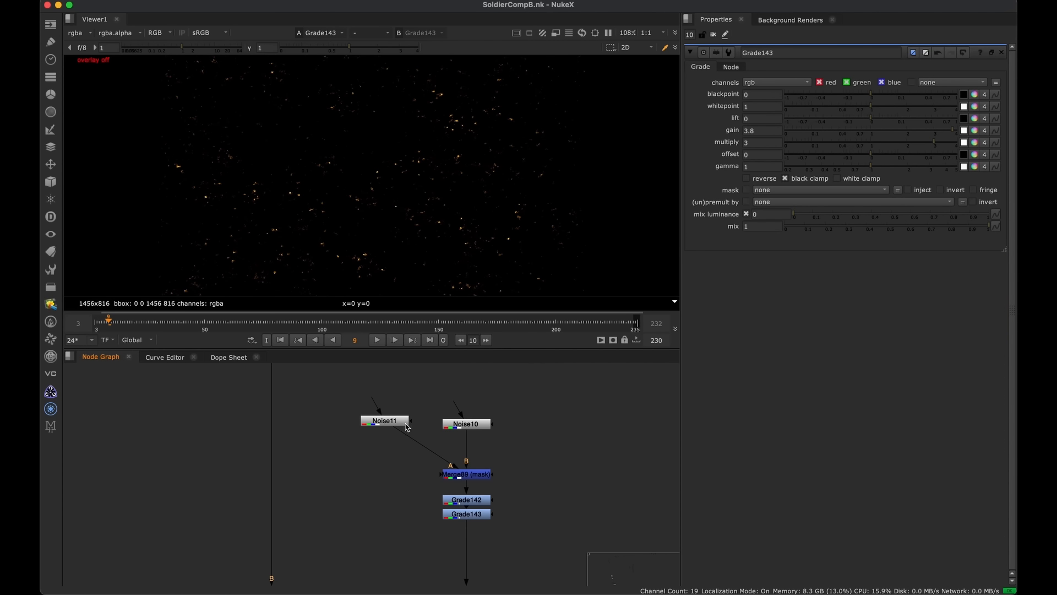
pyautogui.doubleClick(399, 427)
pyautogui.click(793, 230)
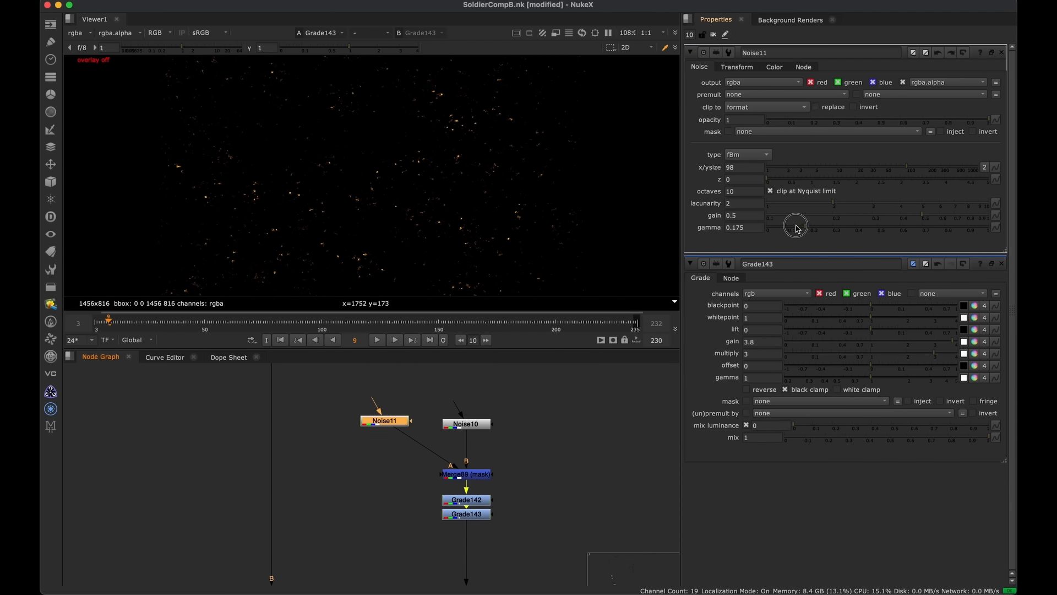
pyautogui.moveTo(793, 230); pyautogui.dragTo(790, 232)
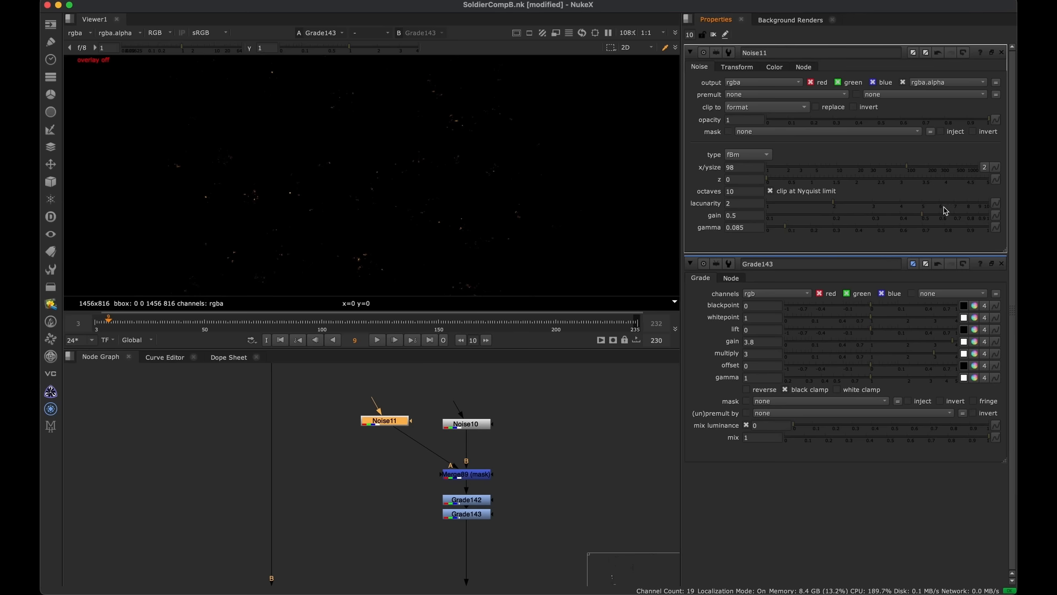
pyautogui.click(891, 170)
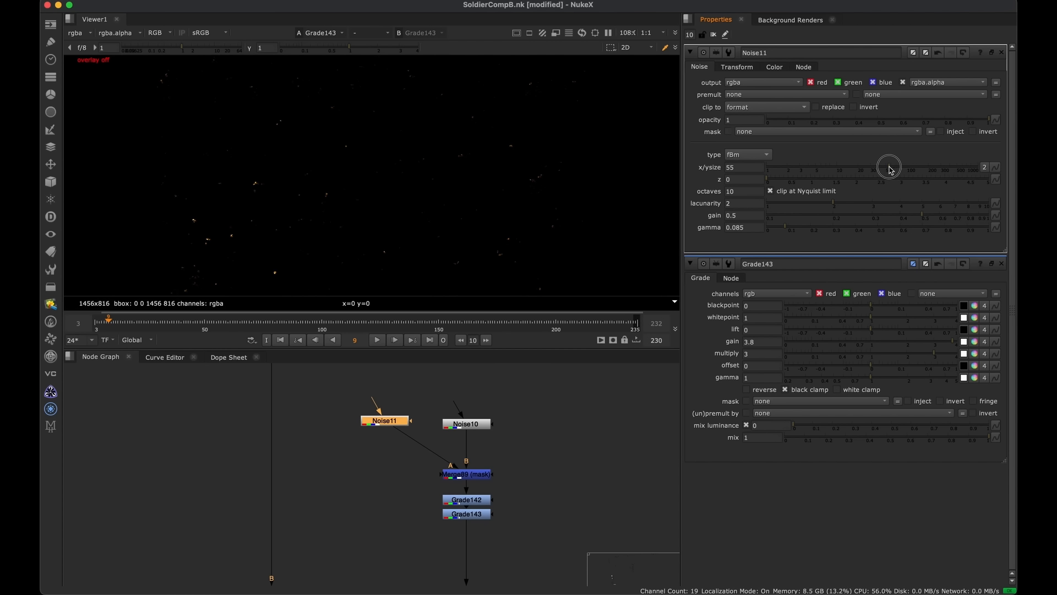
pyautogui.moveTo(917, 166); pyautogui.dragTo(915, 166)
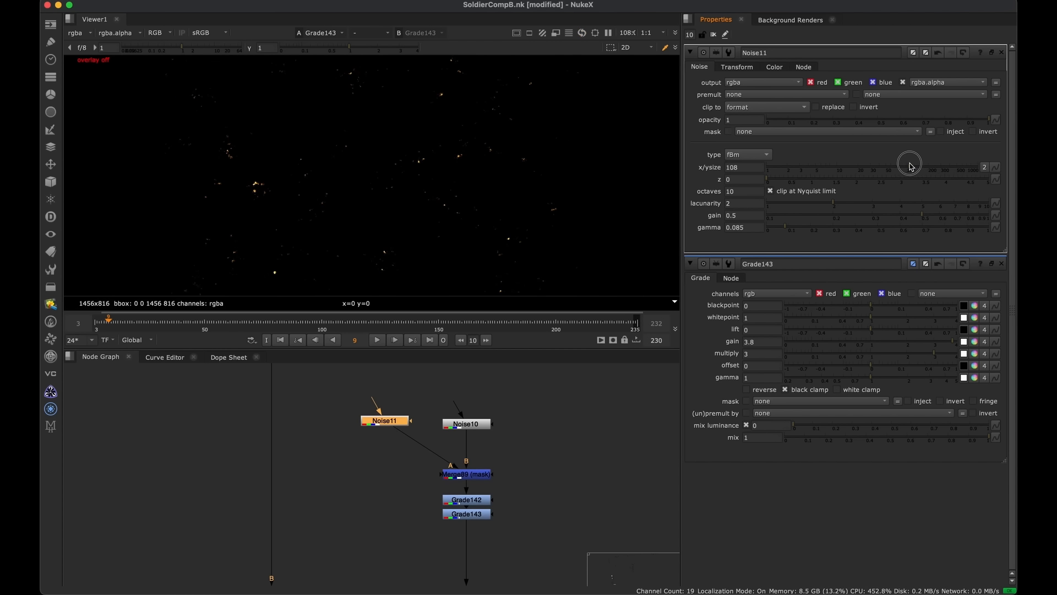
# Select Grade143, show the full global frame range in the timeline, and go to frame 0
pyautogui.moveTo(406, 507); pyautogui.dragTo(402, 447, button='middle')
pyautogui.moveTo(453, 533); pyautogui.dragTo(403, 513, button='middle')
pyautogui.scroll(3, 434, 440)
pyautogui.scroll(-3, 441, 457)
pyautogui.moveTo(435, 439); pyautogui.dragTo(439, 462, button='middle')
pyautogui.scroll(2, 441, 462)
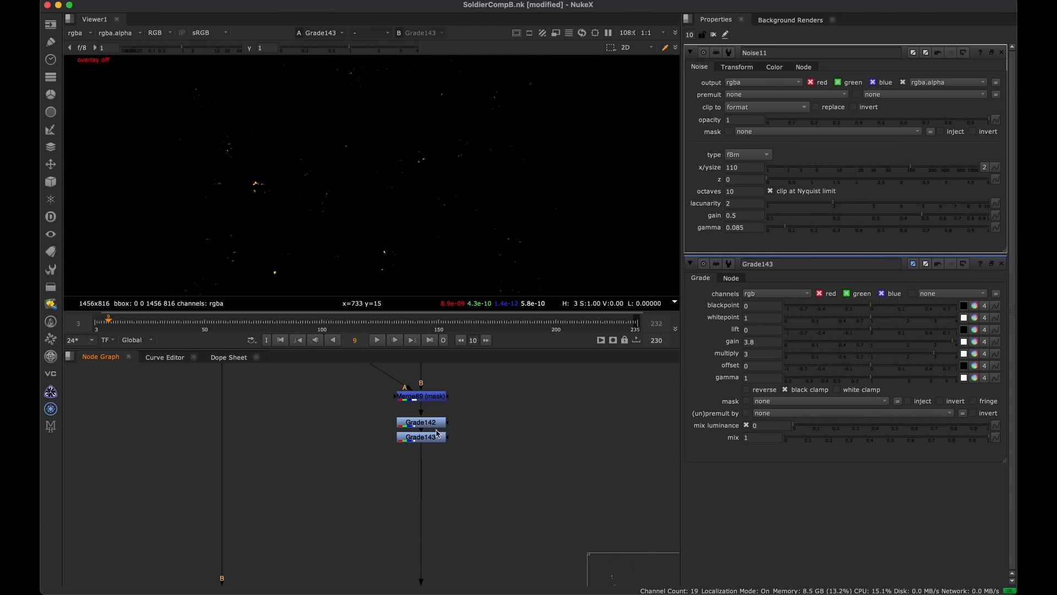
pyautogui.click(434, 437)
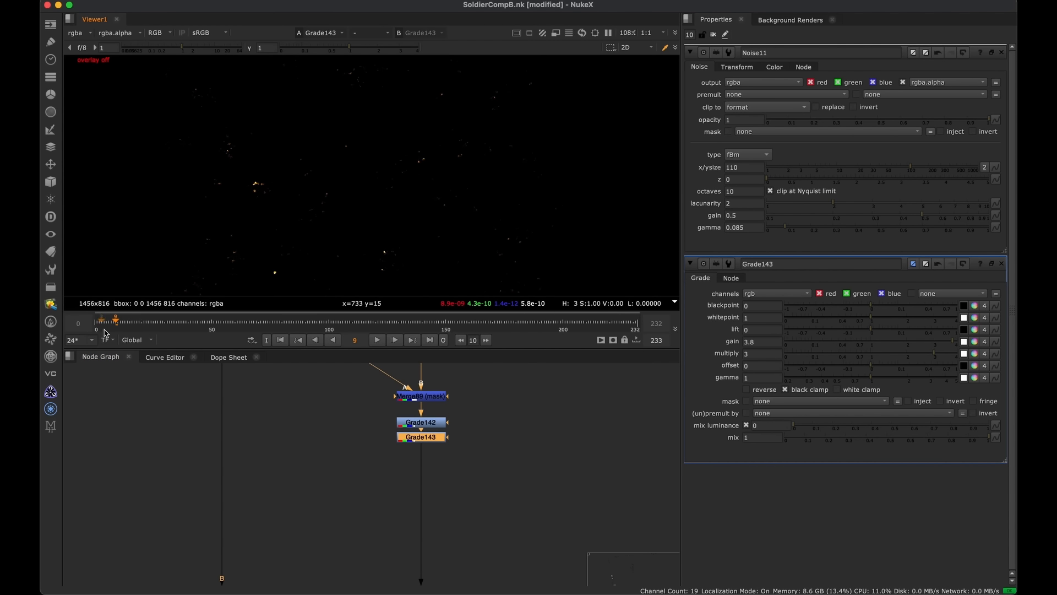
pyautogui.keyDown('alt'); pyautogui.moveTo(140, 329); pyautogui.dragTo(133, 329); pyautogui.keyUp('alt')
pyautogui.moveTo(122, 323); pyautogui.dragTo(237, 323, button='middle')
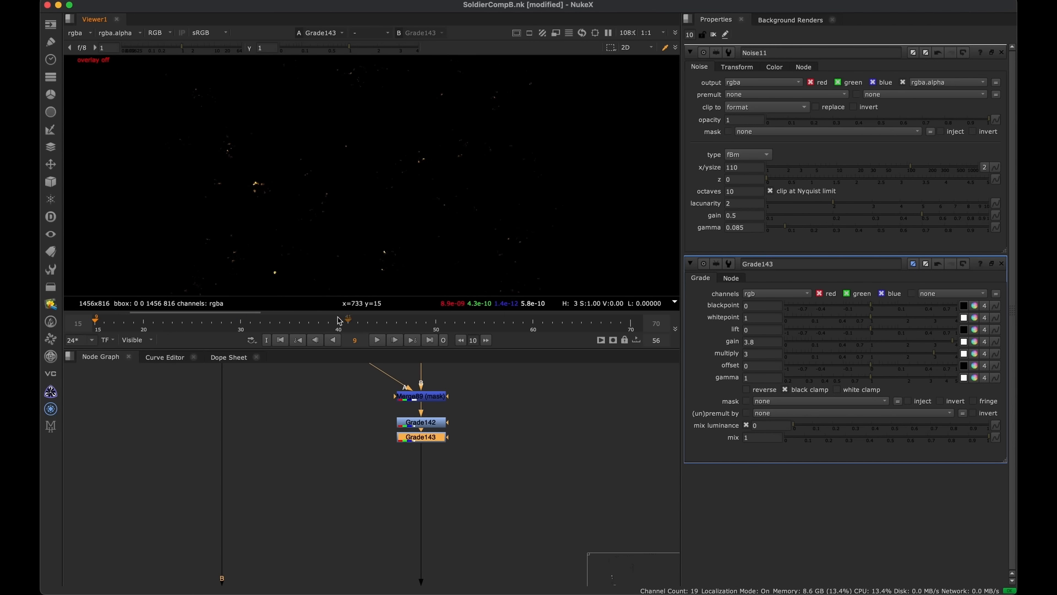
pyautogui.middleClick(228, 324)
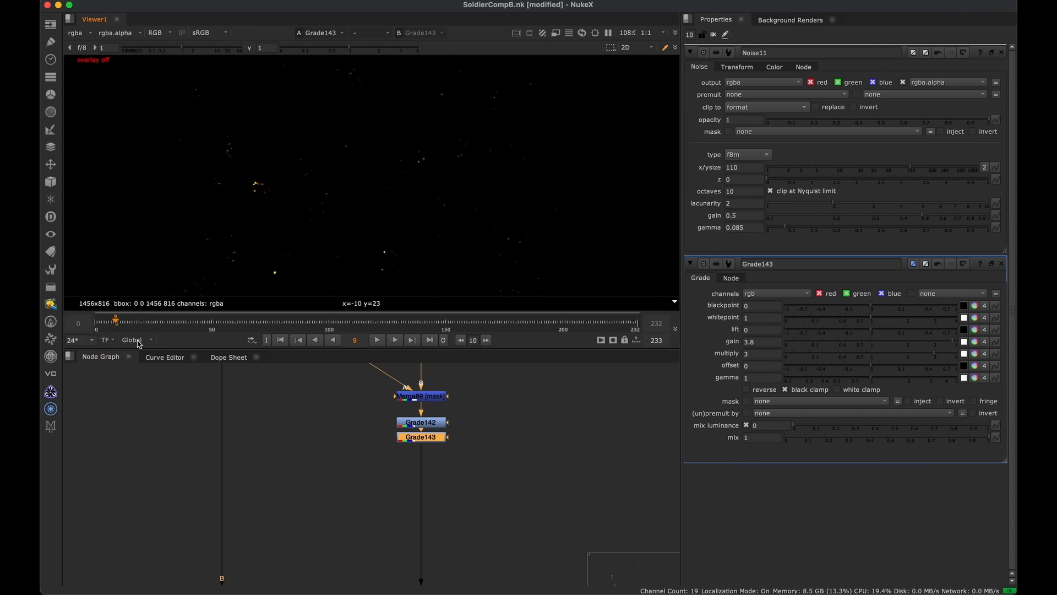
pyautogui.click(135, 338)
pyautogui.click(136, 350)
# Insert a Transform node below Grade143 and close the properties of the other nodes
pyautogui.scroll(2, 395, 463)
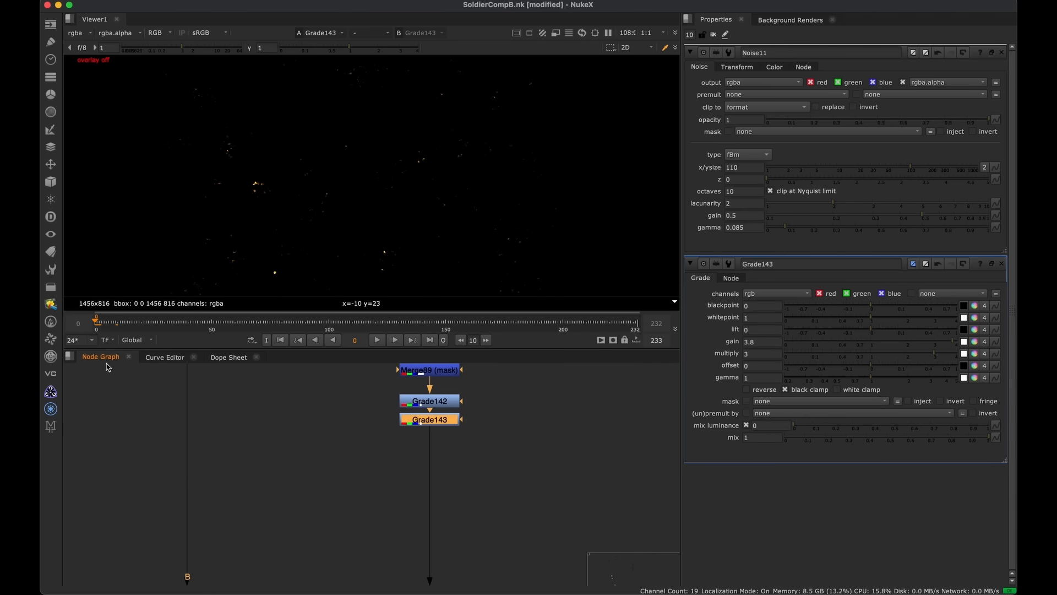
pyautogui.press('t')
pyautogui.moveTo(449, 446); pyautogui.dragTo(449, 490)
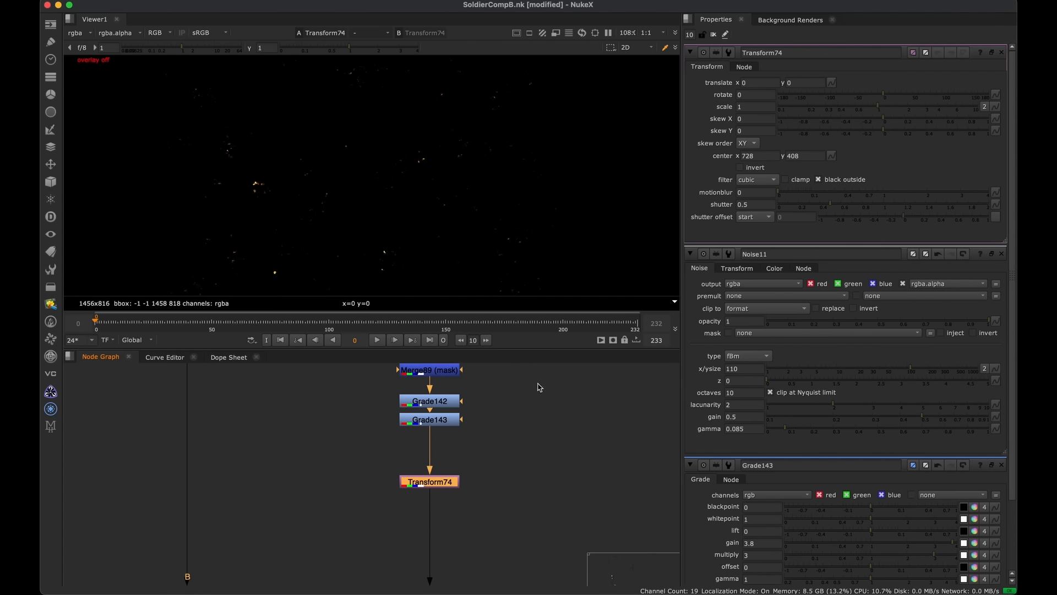
pyautogui.click(1000, 254)
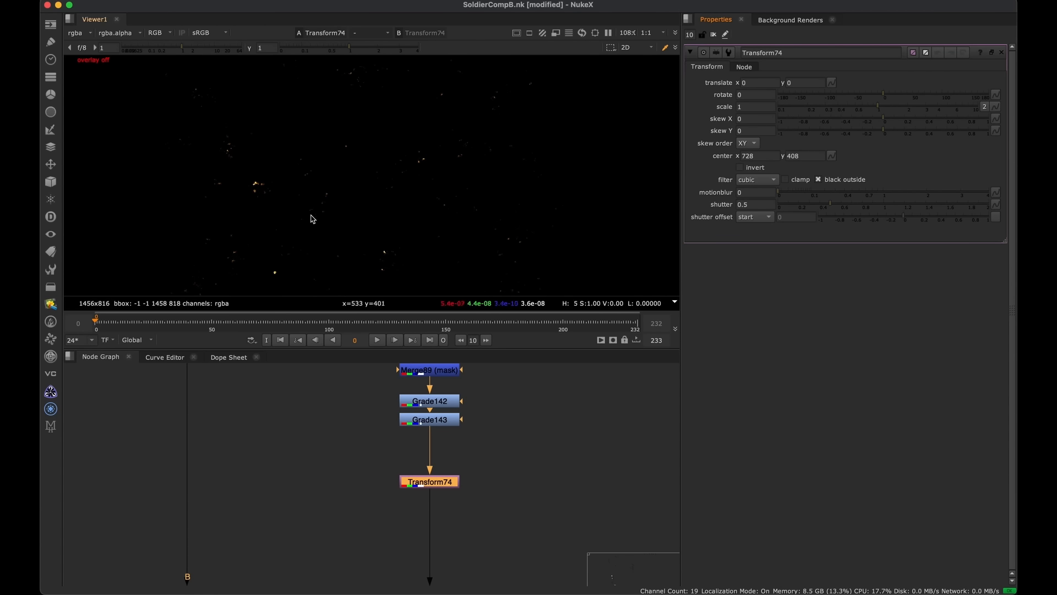
# Keyframe Transform74's translate at frame 0, then shift the embers to about x -254, y 29.5 at frame 10
pyautogui.moveTo(452, 480); pyautogui.dragTo(450, 483)
pyautogui.press('o')
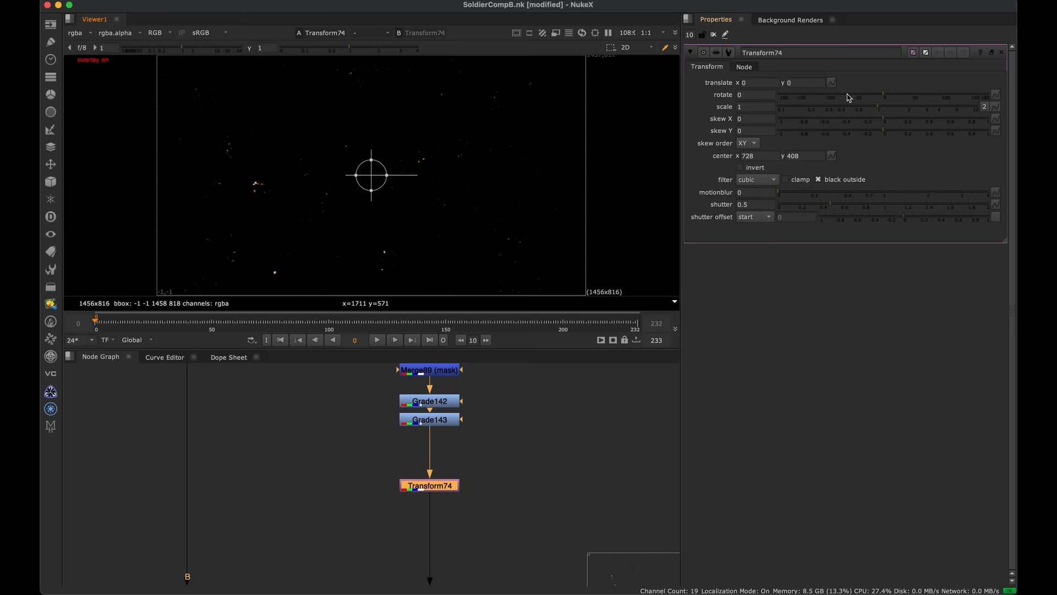
pyautogui.rightClick(831, 83)
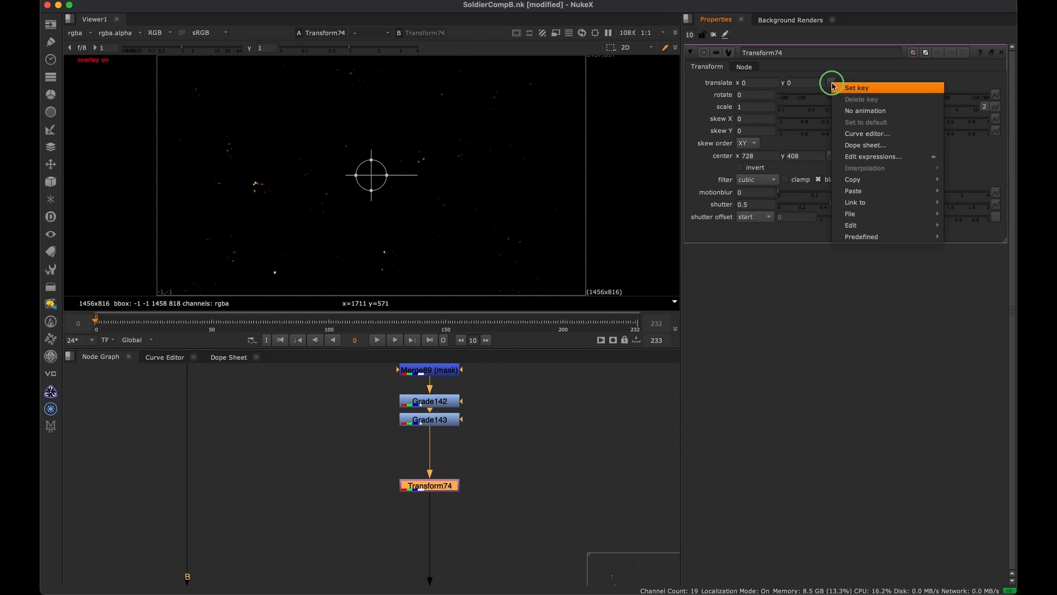
pyautogui.click(860, 88)
pyautogui.click(119, 326)
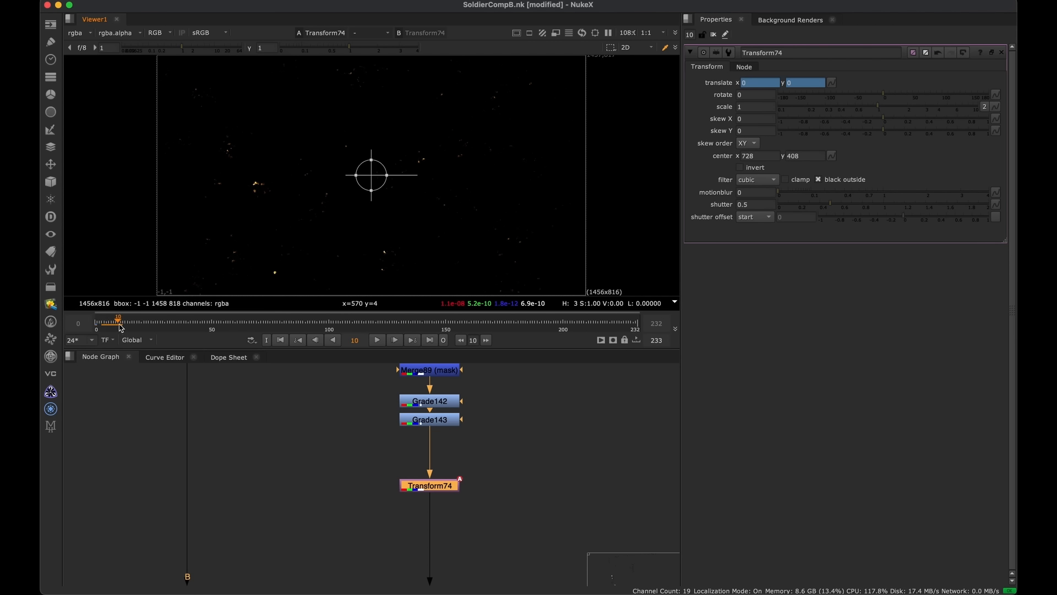
pyautogui.moveTo(374, 177); pyautogui.dragTo(296, 165)
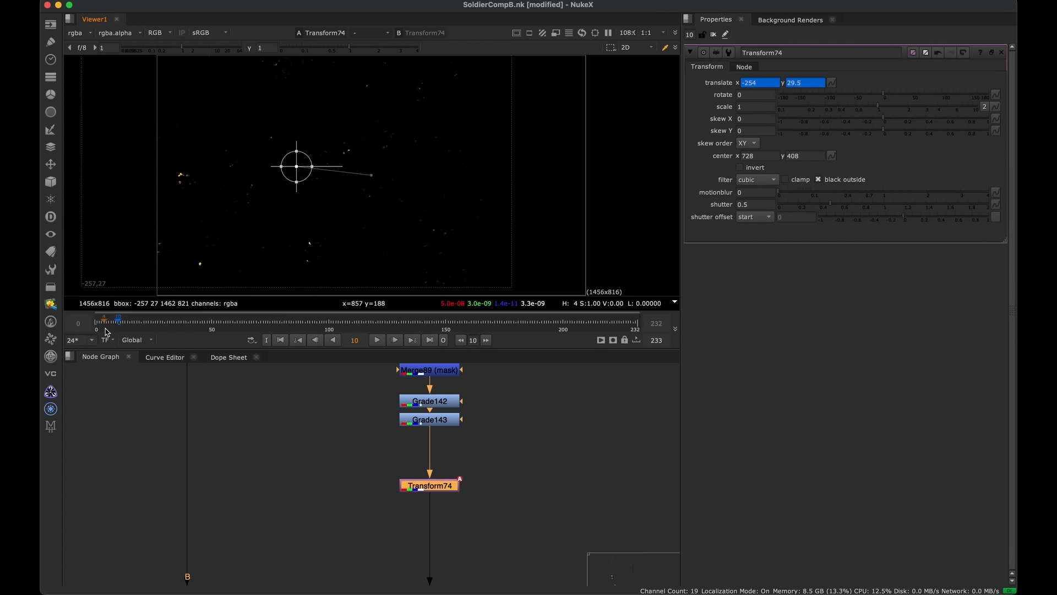
# Focus the timeline on roughly frames 0 to 20 and lengthen the ember motion path diagonally from lower right to upper left, stopping at frame 5
pyautogui.moveTo(136, 325); pyautogui.dragTo(94, 326, button='middle')
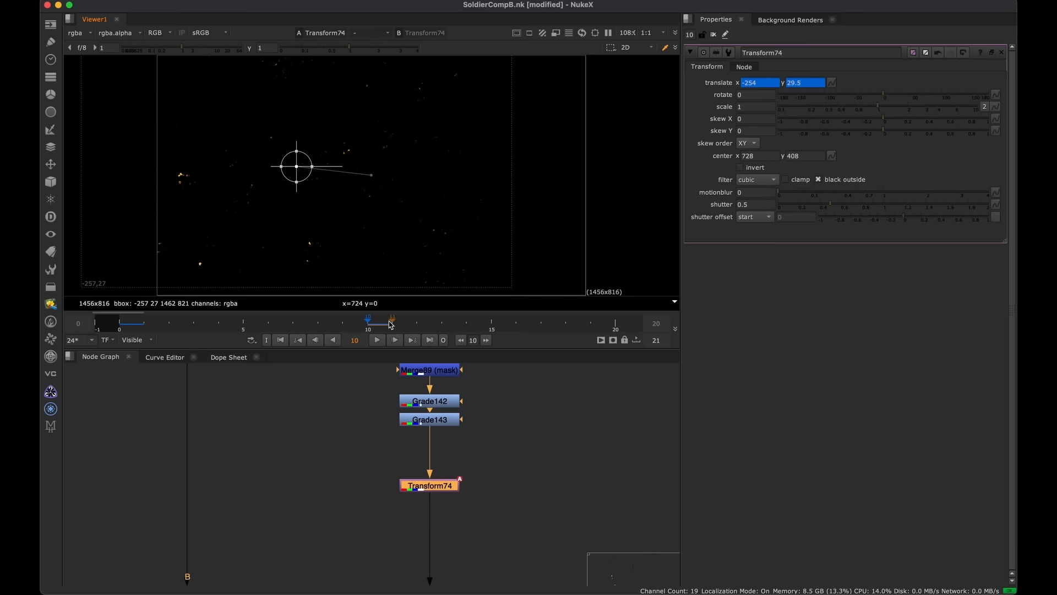
pyautogui.moveTo(121, 329); pyautogui.dragTo(142, 346)
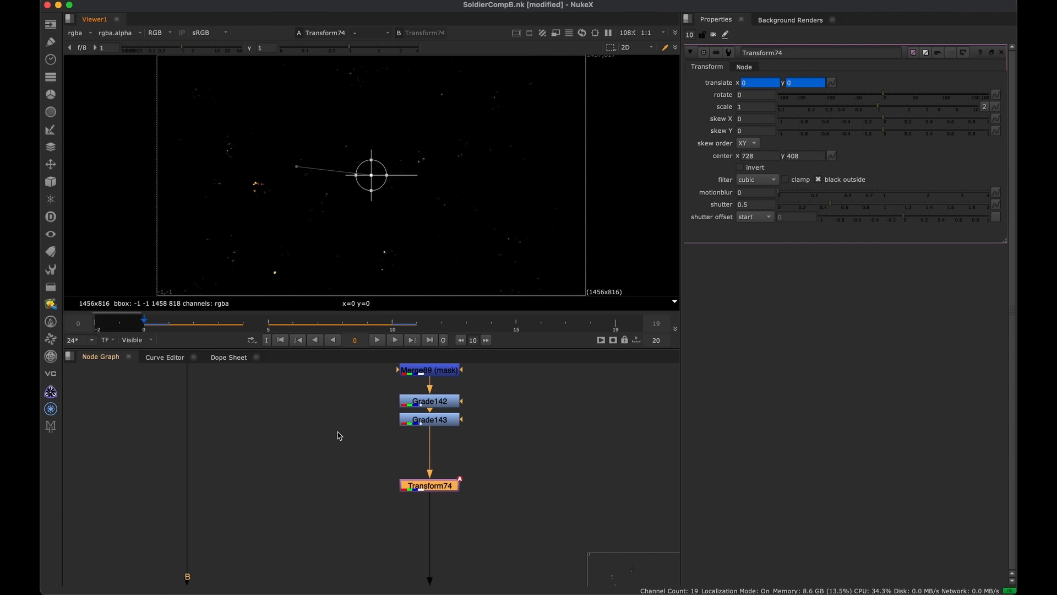
pyautogui.moveTo(337, 434); pyautogui.dragTo(364, 408, button='middle')
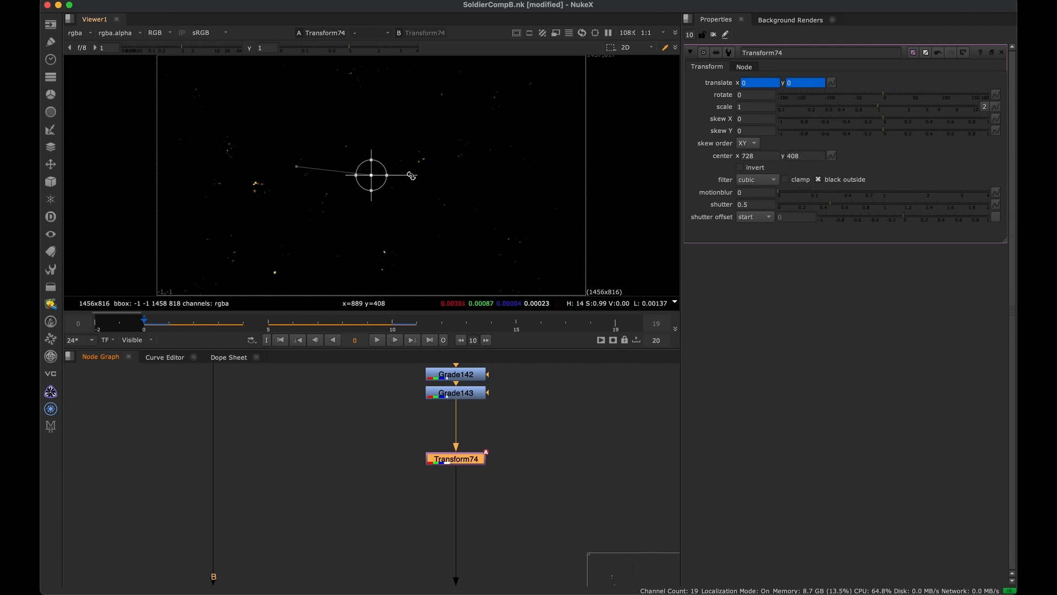
pyautogui.moveTo(394, 180); pyautogui.dragTo(226, 164)
pyautogui.click(392, 322)
pyautogui.moveTo(278, 215); pyautogui.dragTo(303, 223, button='middle')
pyautogui.moveTo(347, 318); pyautogui.dragTo(262, 326)
pyautogui.moveTo(278, 278); pyautogui.dragTo(256, 223, button='middle')
pyautogui.moveTo(274, 328)
pyautogui.mouseDown()
pyautogui.moveTo(147, 326)
pyautogui.moveTo(271, 331)
pyautogui.moveTo(244, 325)
pyautogui.moveTo(262, 323)
pyautogui.mouseUp()
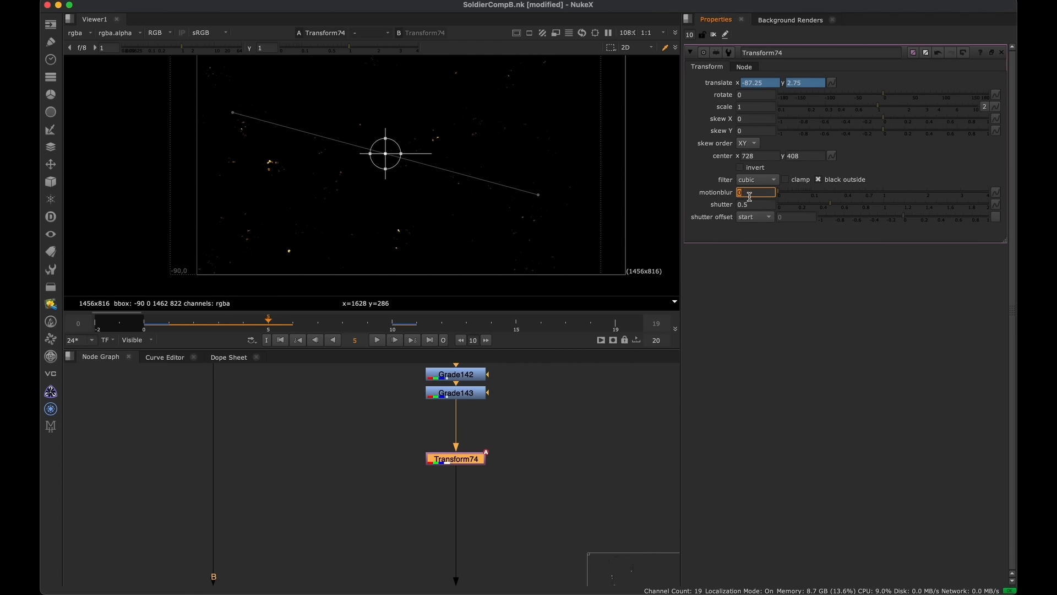
# Set Transform74's motion blur to 1 and scrub the frames to check the streaks
pyautogui.click(540, 441)
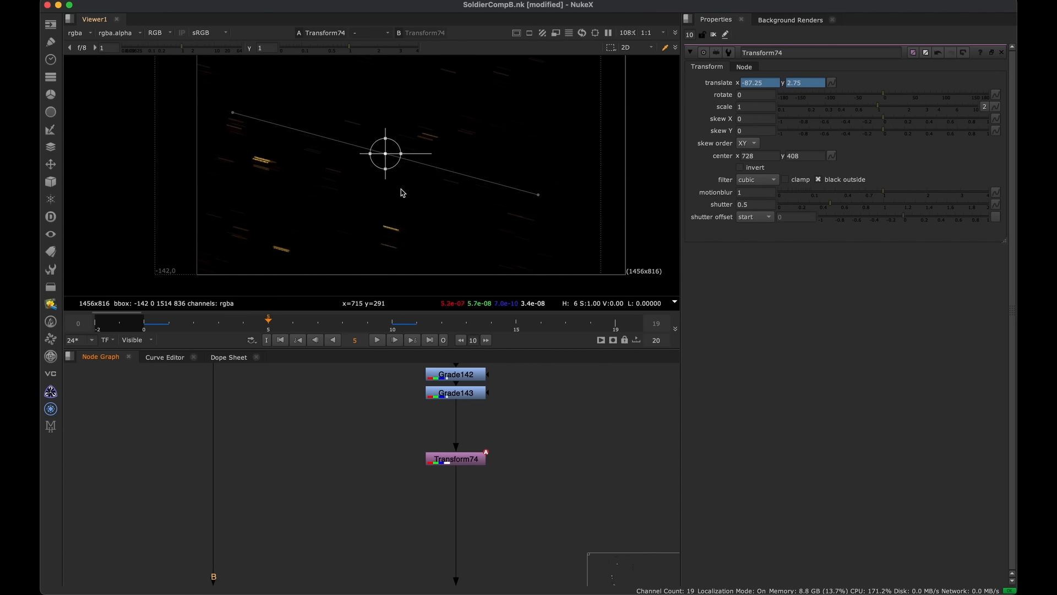
pyautogui.moveTo(166, 329); pyautogui.dragTo(268, 324)
# View the Defocus11 output and the Merge88 composite at frame 5, inspecting the blurred embers around the rifle up close
pyautogui.moveTo(418, 464); pyautogui.dragTo(414, 388, button='middle')
pyautogui.scroll(-3, 407, 396)
pyautogui.scroll(2, 385, 427)
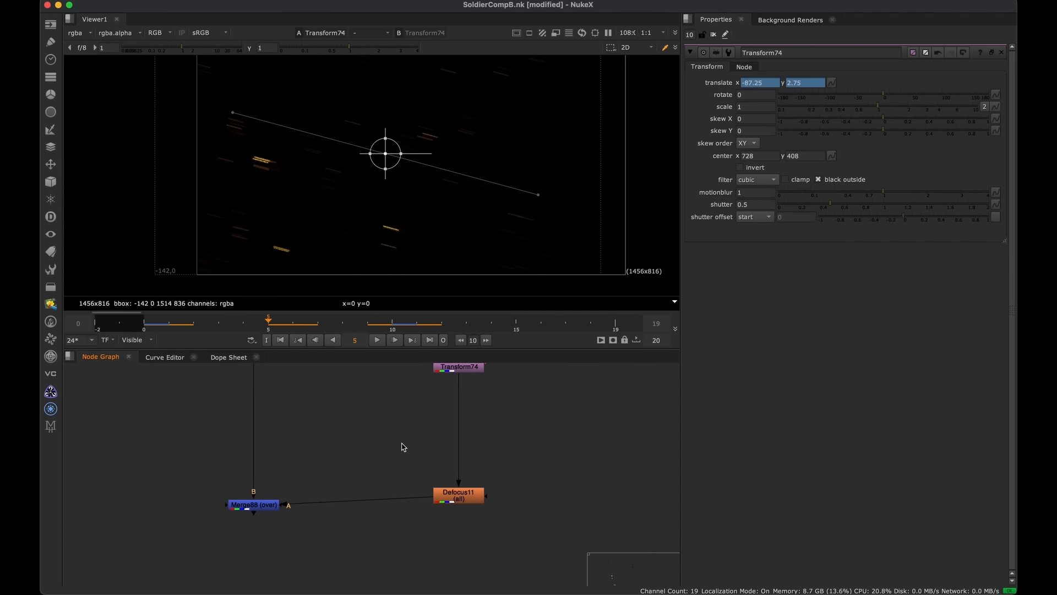
pyautogui.moveTo(403, 446); pyautogui.dragTo(419, 465, button='middle')
pyautogui.click(268, 525)
pyautogui.press('1')
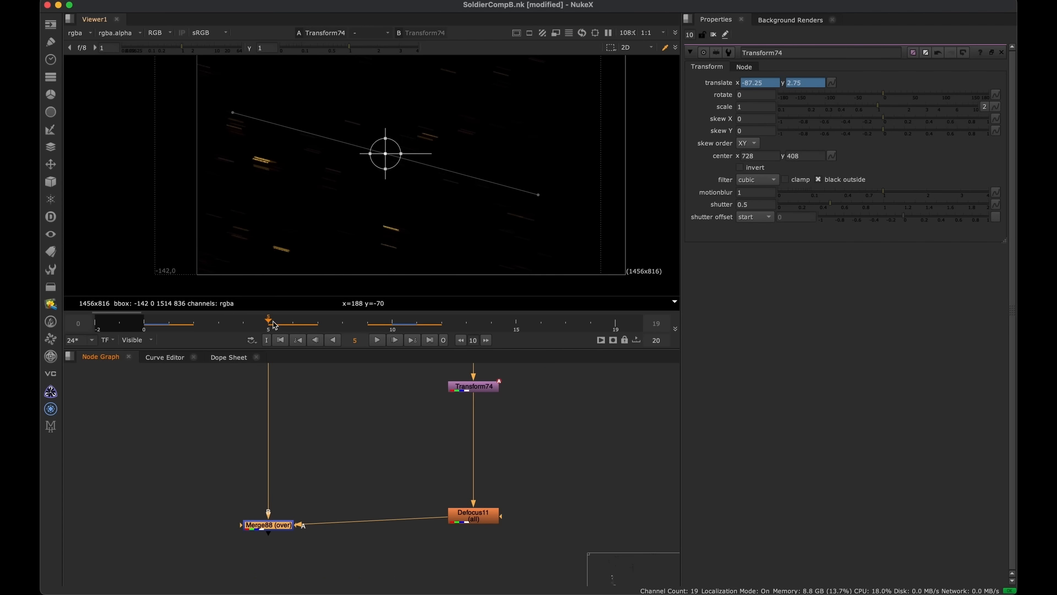
pyautogui.moveTo(314, 329); pyautogui.dragTo(270, 332)
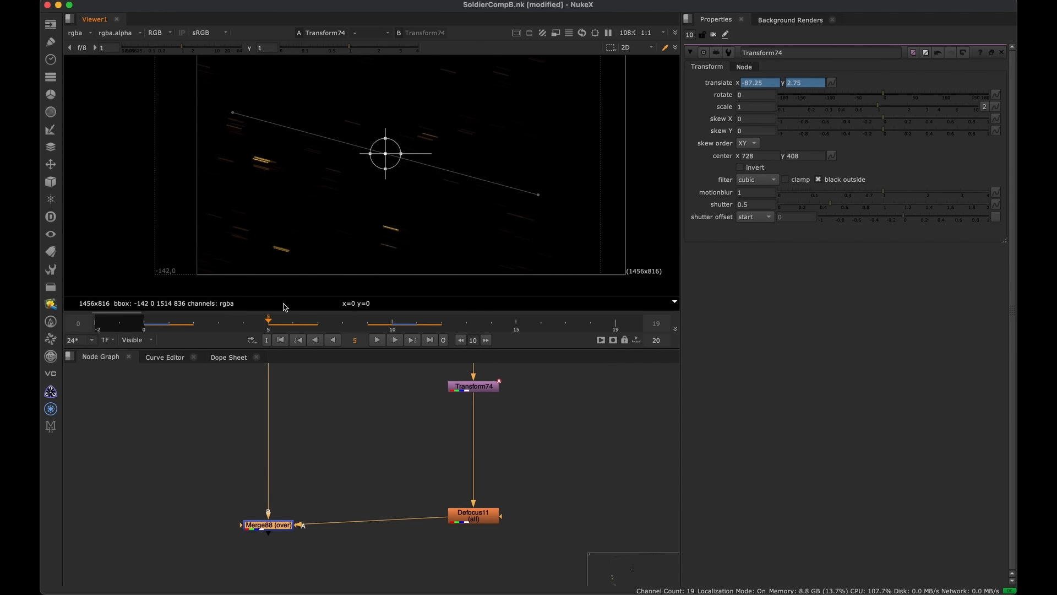
pyautogui.scroll(-2, 325, 506)
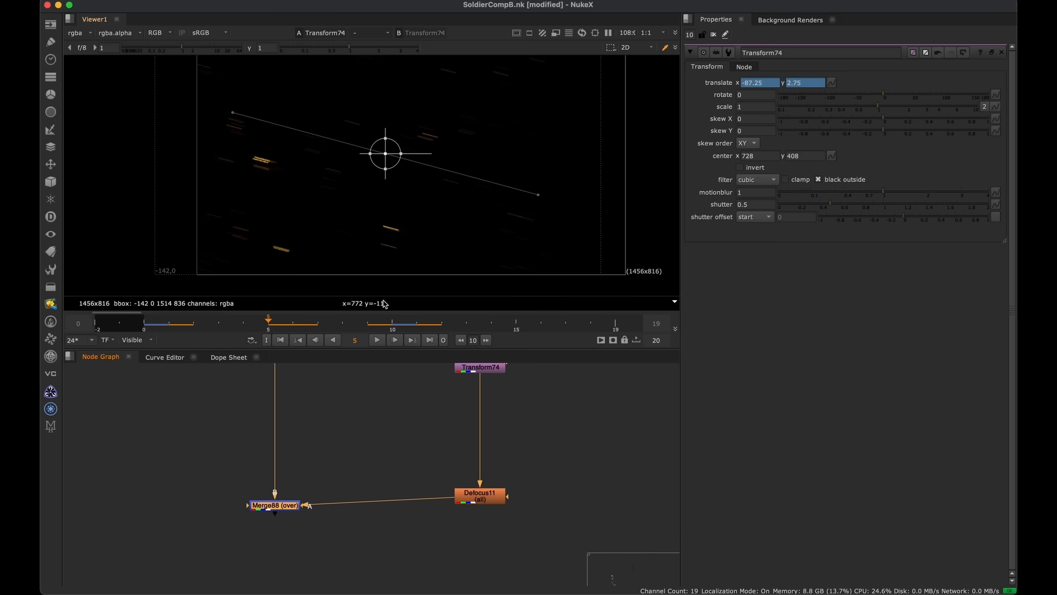
pyautogui.click(471, 495)
pyautogui.press('1')
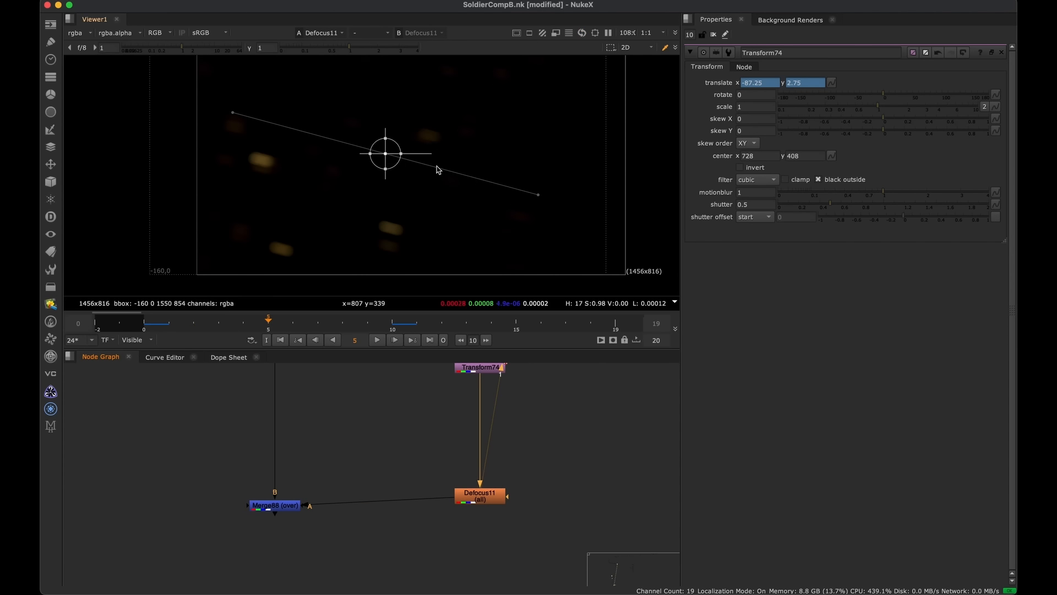
pyautogui.click(275, 505)
pyautogui.press('1')
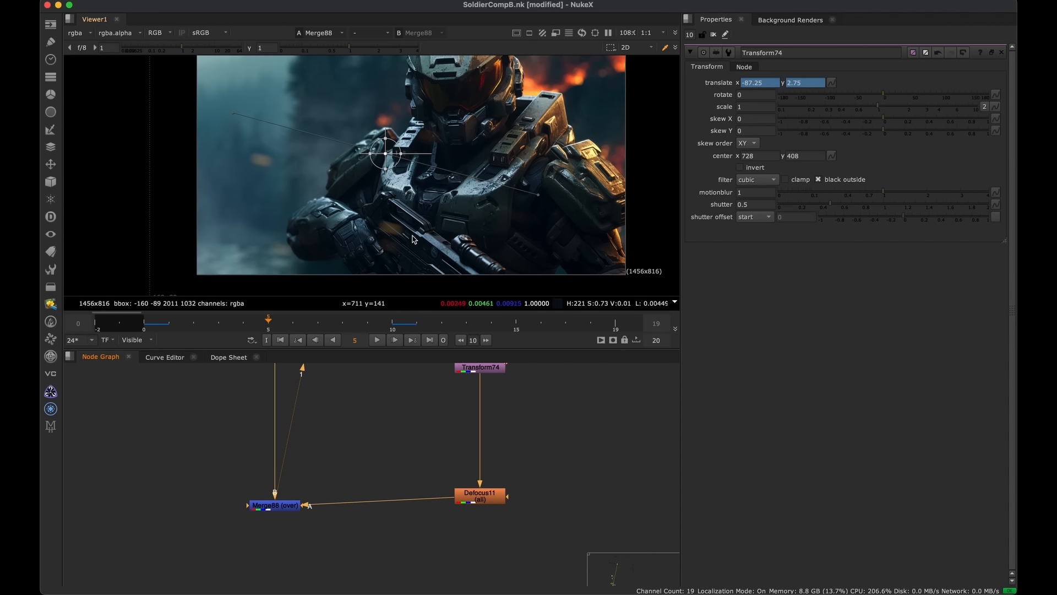
pyautogui.keyDown('alt'); pyautogui.moveTo(367, 241); pyautogui.dragTo(406, 219, button='middle'); pyautogui.keyUp('alt')
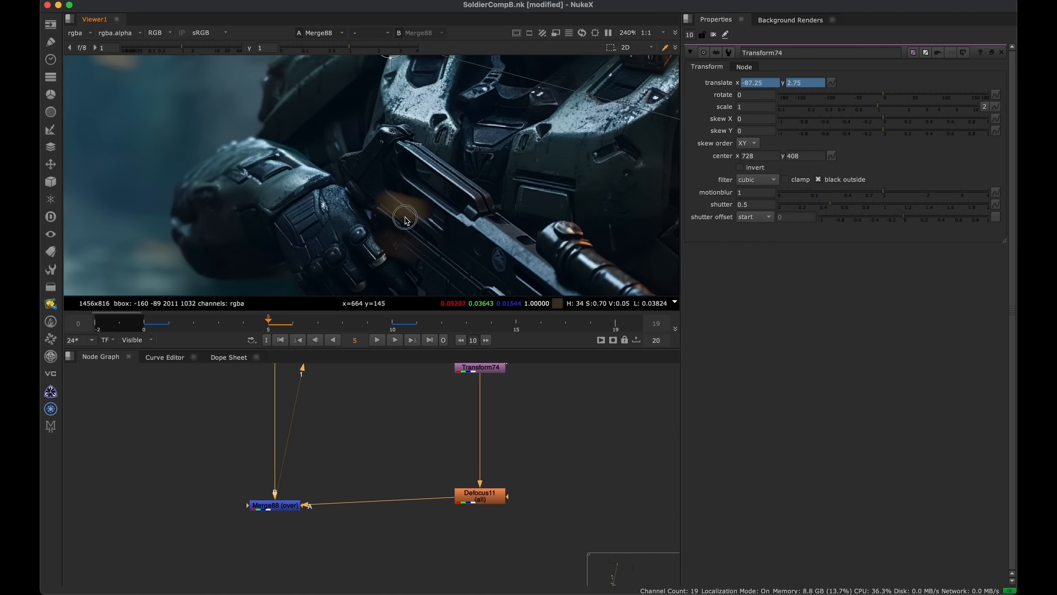
pyautogui.press('f')
pyautogui.scroll(1, 373, 219)
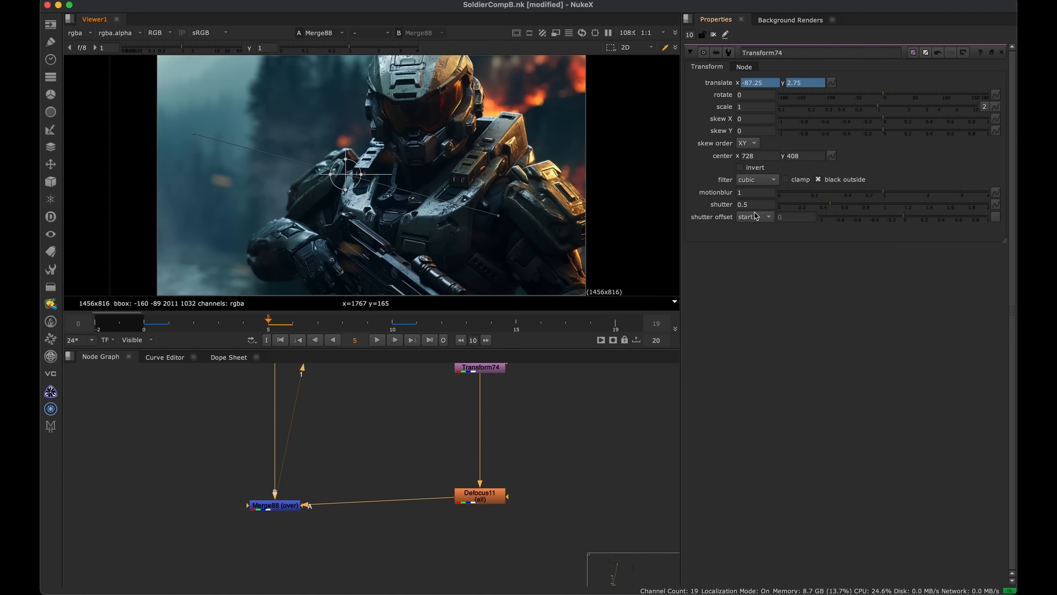
# Set Transform74's shutter to 0.77 to lengthen the ember streaks
pyautogui.click(848, 205)
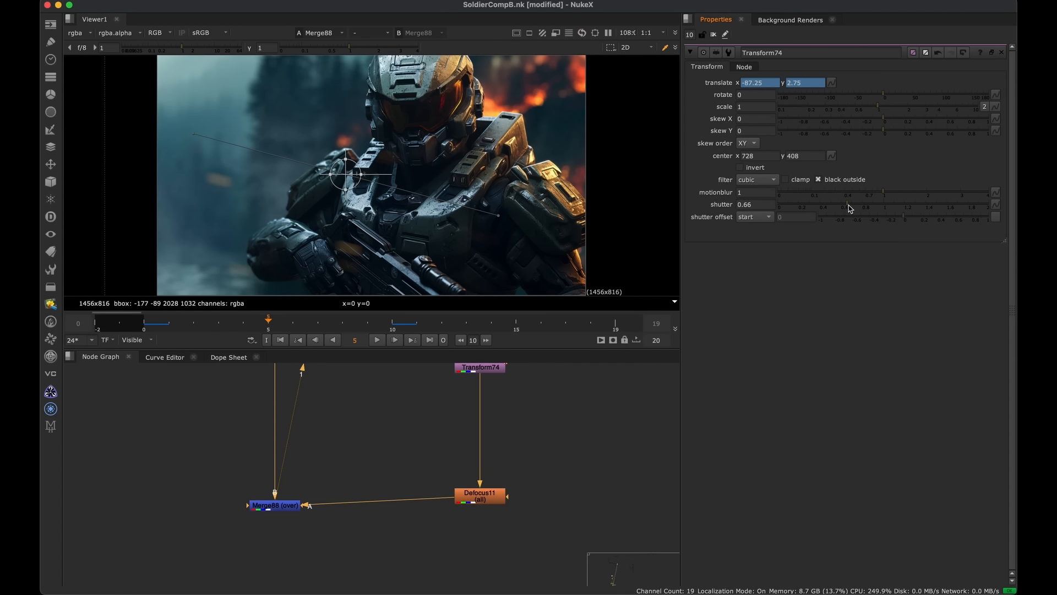
pyautogui.click(861, 205)
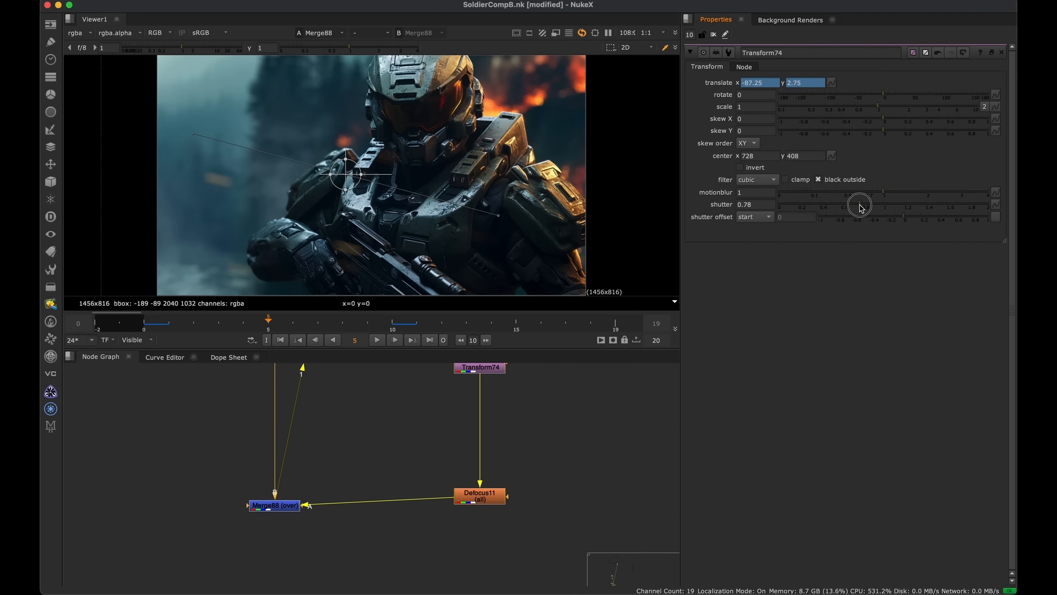
pyautogui.moveTo(860, 204); pyautogui.dragTo(859, 204)
# Open Grade143 and set its gain to 4 and multiply to 5 to brighten the embers
pyautogui.moveTo(488, 415); pyautogui.dragTo(448, 551, button='middle')
pyautogui.scroll(3, 448, 551)
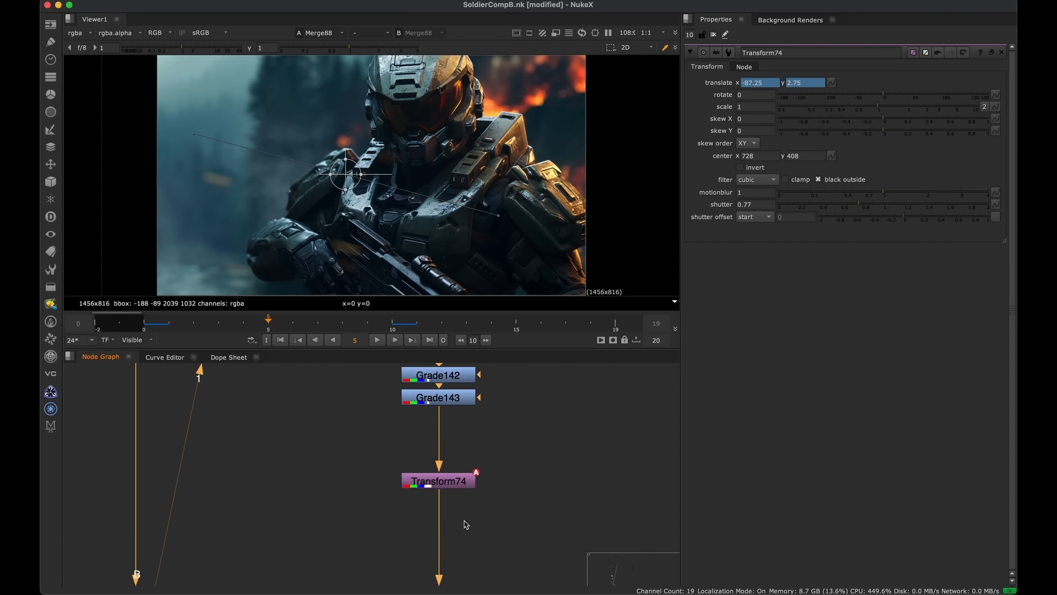
pyautogui.click(464, 399)
pyautogui.doubleClick(464, 399)
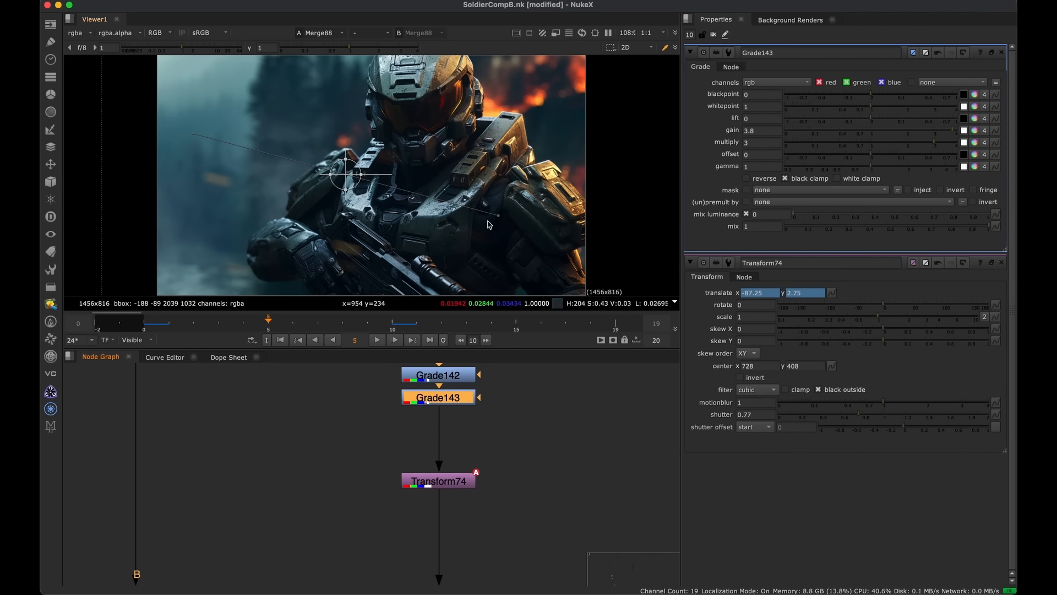
pyautogui.click(958, 142)
pyautogui.click(958, 131)
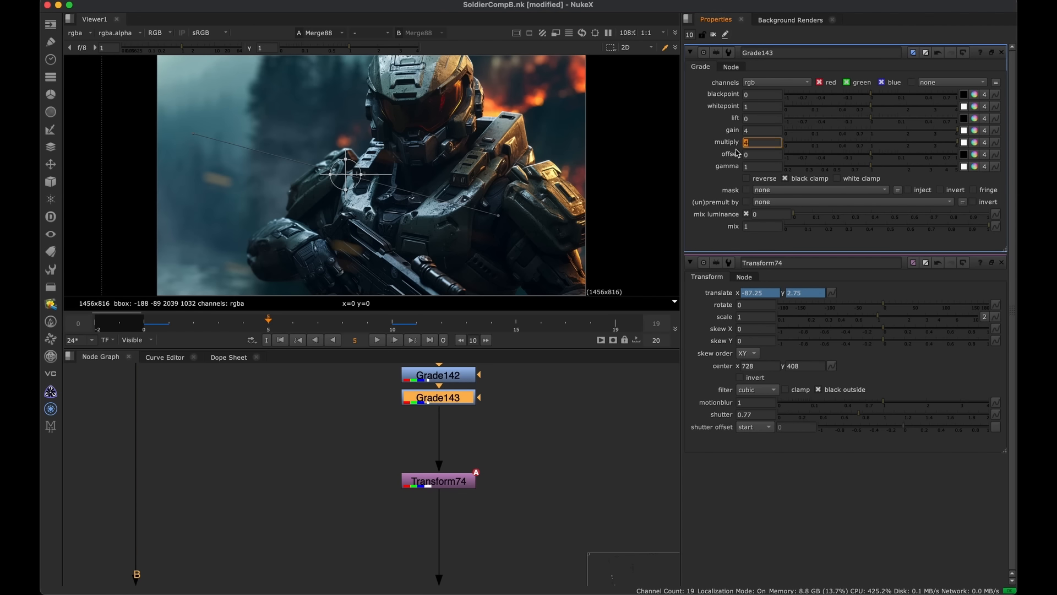
pyautogui.write('5')
pyautogui.press('Return')
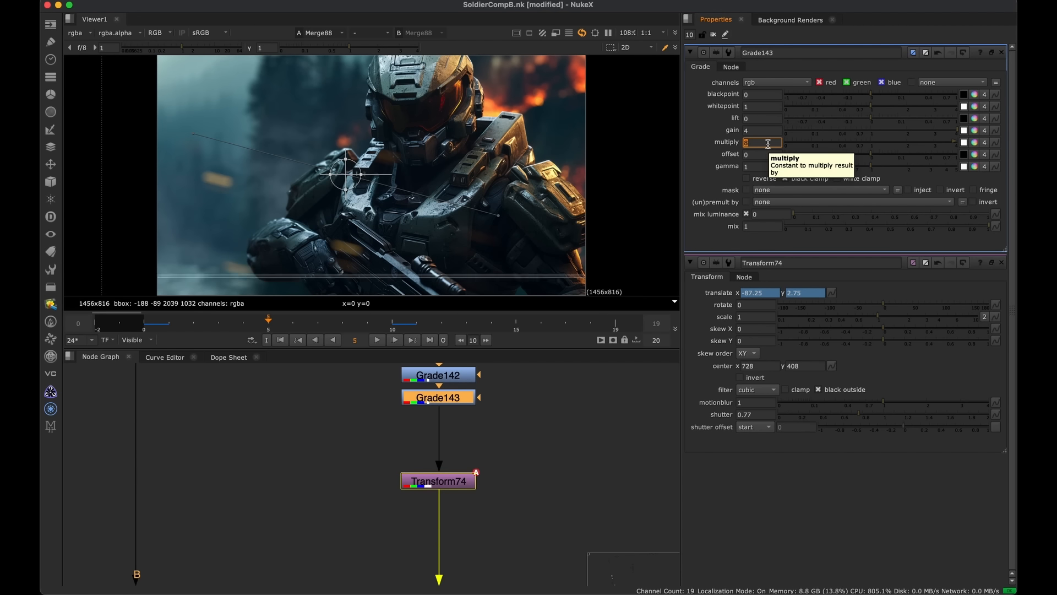
pyautogui.write('6')
pyautogui.press('Return')
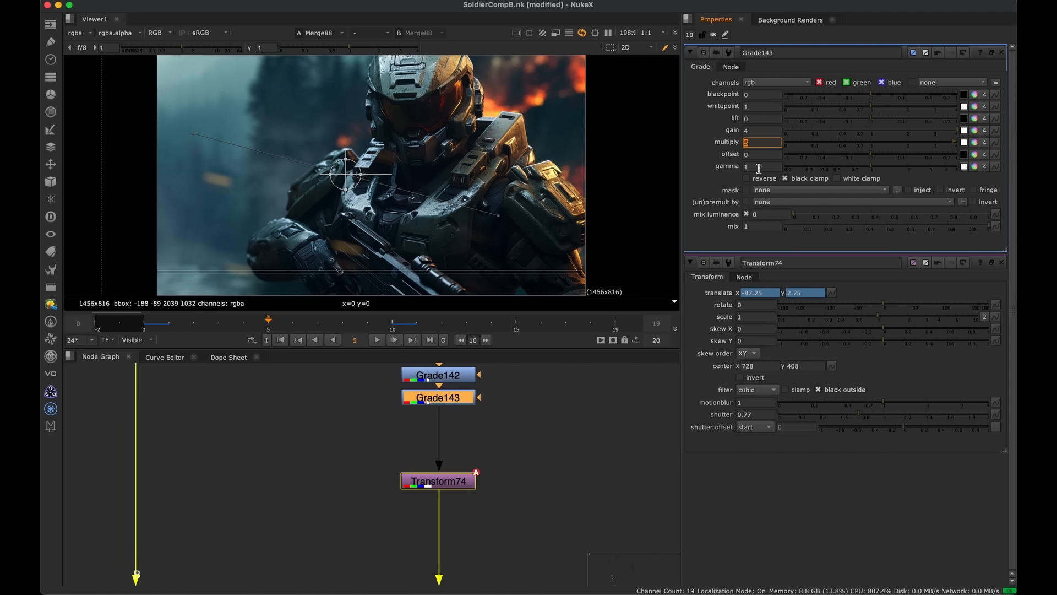
pyautogui.click(495, 455)
# Warm the embers in Grade142 with gamma at 0.811764 green and 0.514587 blue, and multiply at 0.611928 green and 0.21676 blue
pyautogui.doubleClick(468, 378)
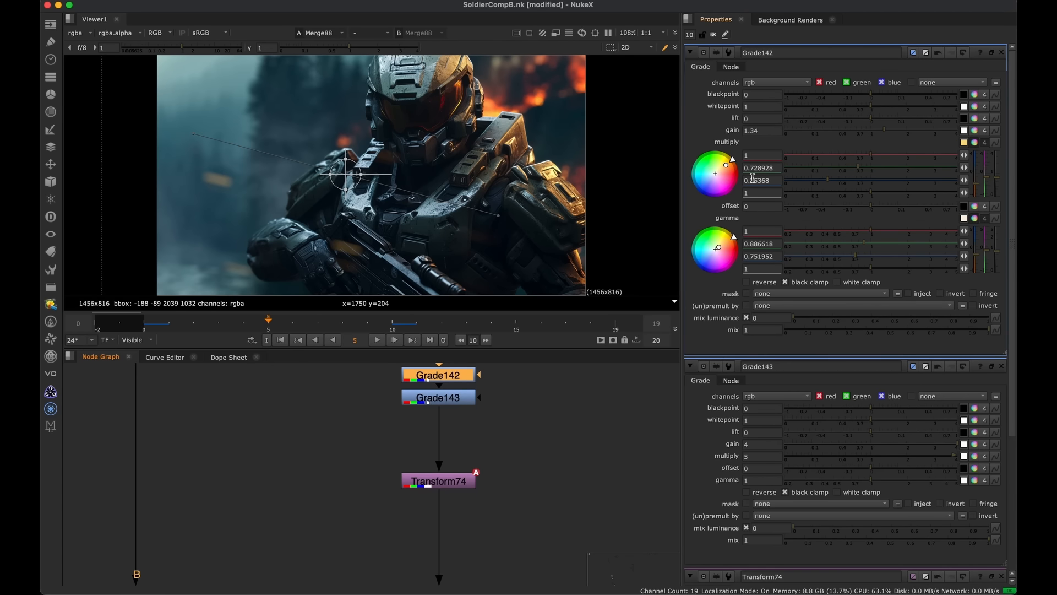
pyautogui.moveTo(726, 247); pyautogui.dragTo(736, 235)
pyautogui.moveTo(724, 181); pyautogui.dragTo(728, 178)
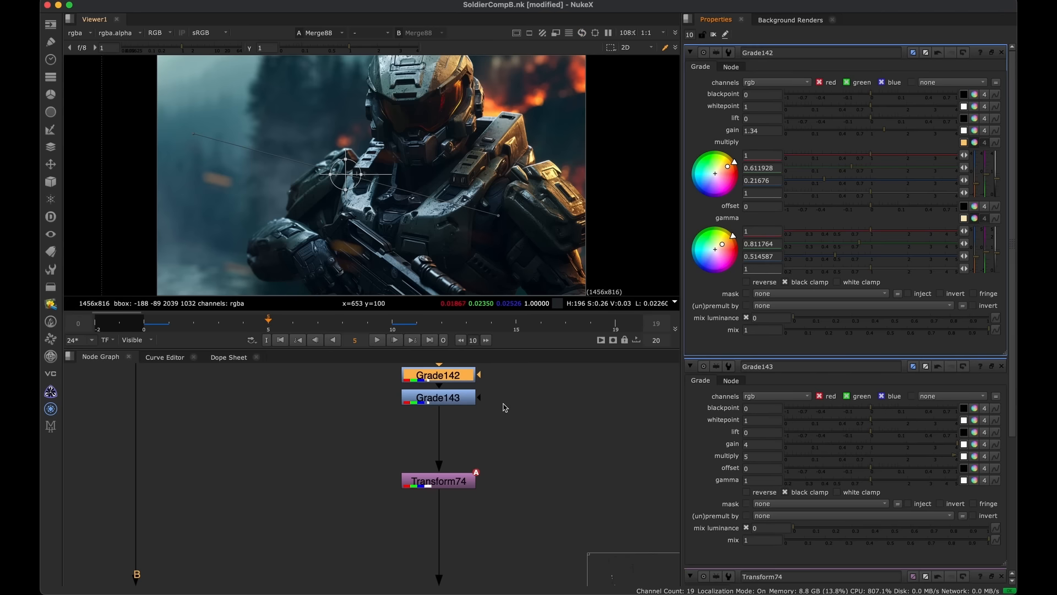
# Insert a second Transform node directly after Transform74 and space it out below that node
pyautogui.click(469, 494)
pyautogui.scroll(-3, 489, 397)
pyautogui.scroll(2, 485, 475)
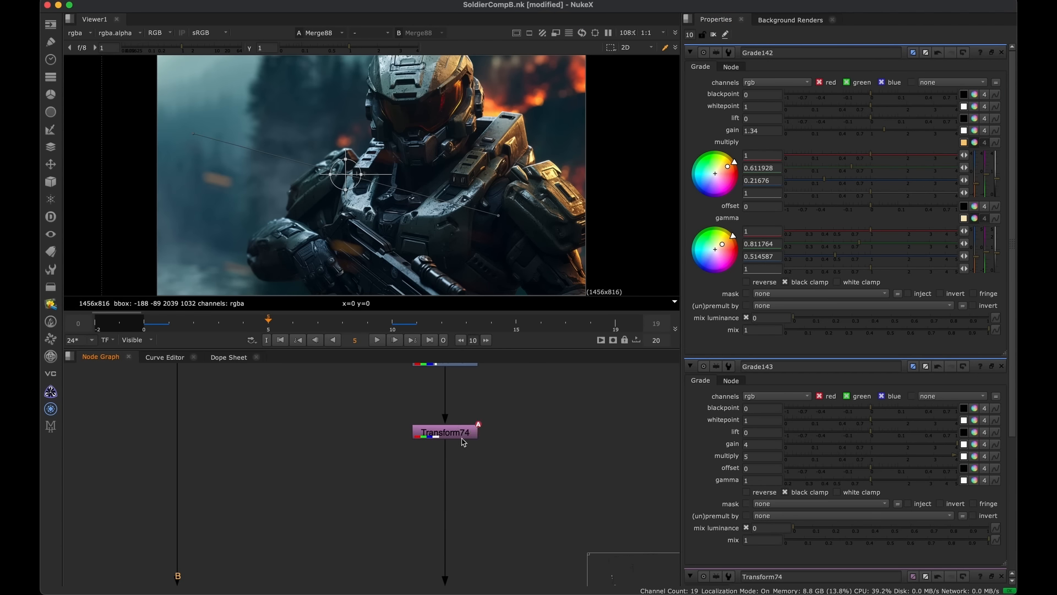
pyautogui.click(462, 439)
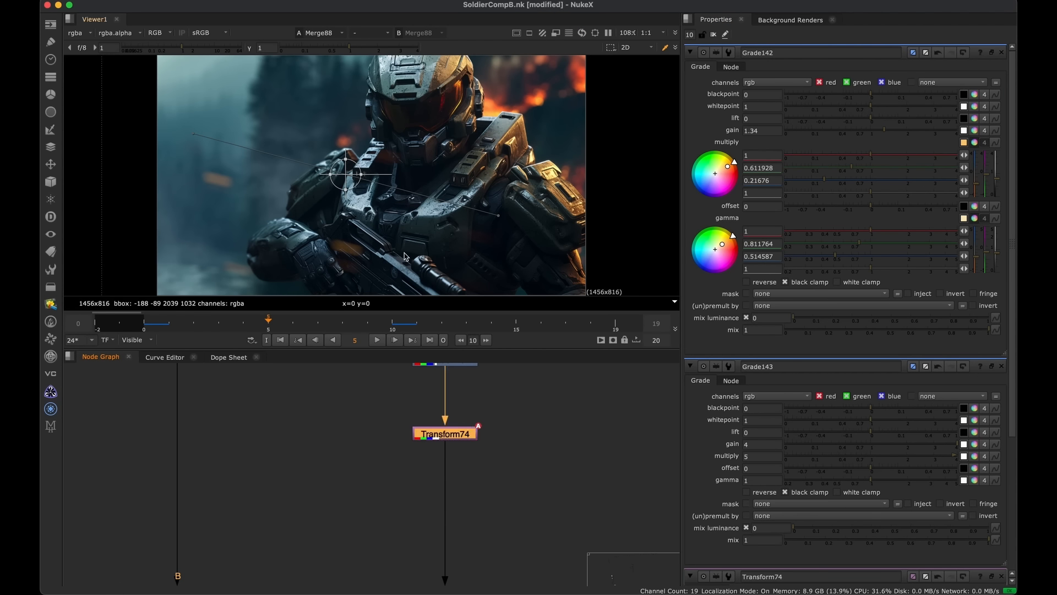
pyautogui.press('t')
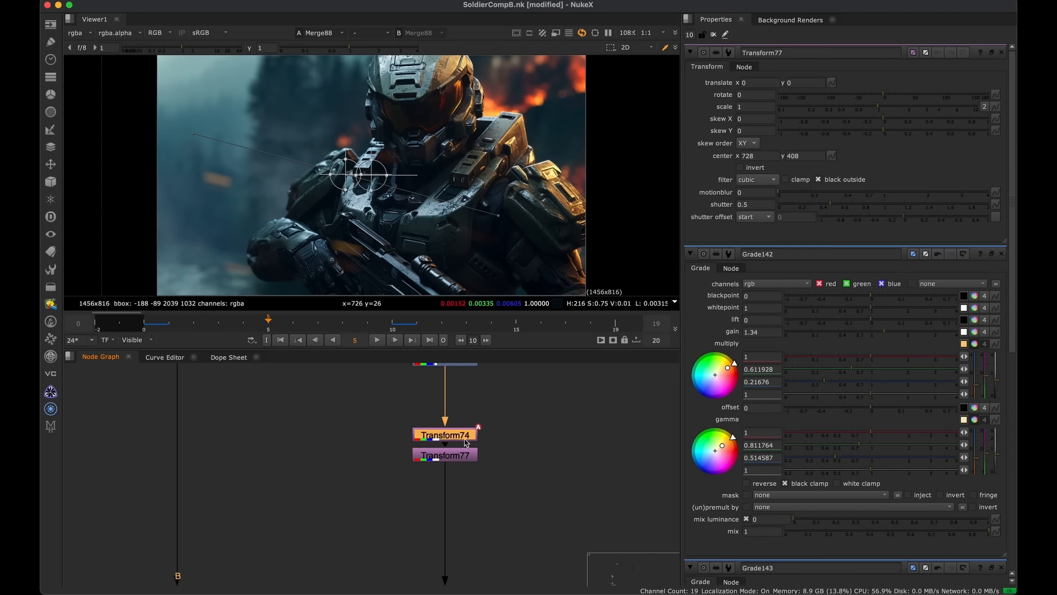
pyautogui.moveTo(443, 439); pyautogui.dragTo(418, 419)
pyautogui.press('super+z')
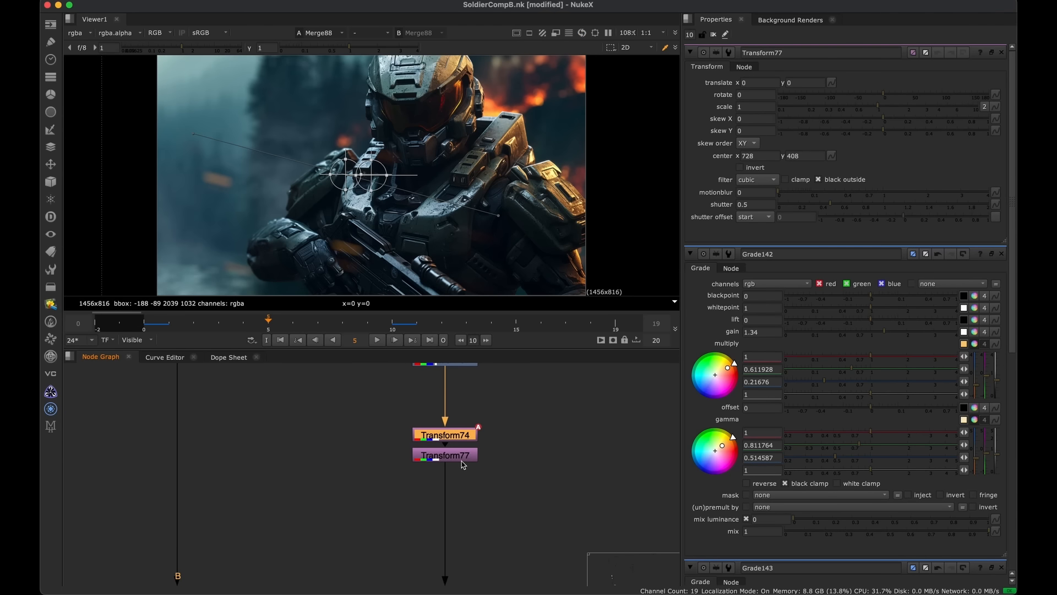
pyautogui.moveTo(462, 459); pyautogui.dragTo(462, 477)
pyautogui.moveTo(461, 475); pyautogui.dragTo(464, 437, button='middle')
pyautogui.moveTo(469, 438); pyautogui.dragTo(469, 437)
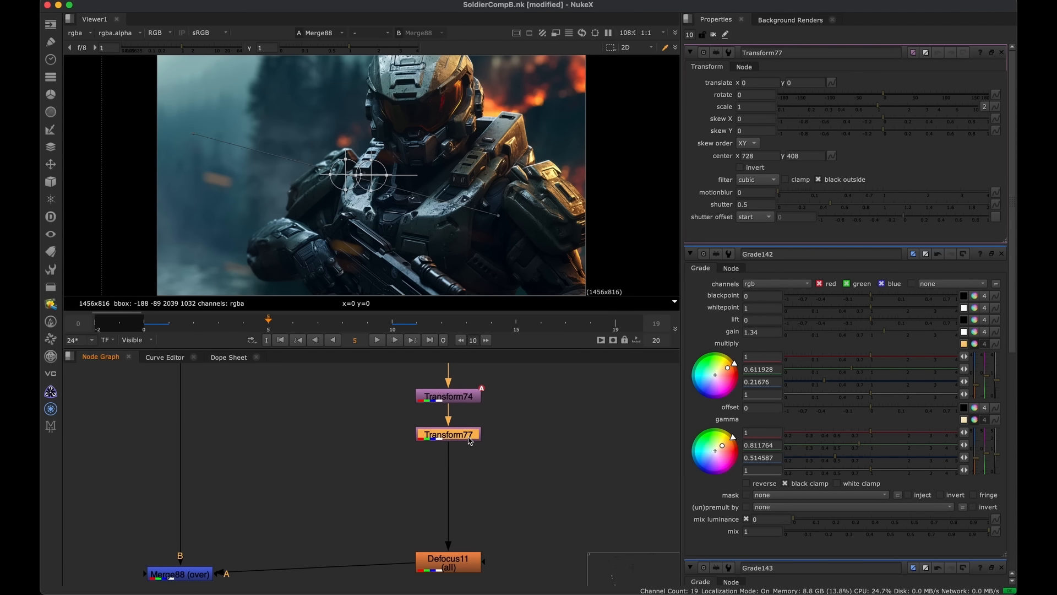
# Close the other nodes' properties and reposition the embers with Transform77 to about x 176, y 3.5
pyautogui.click(1001, 253)
pyautogui.click(1001, 254)
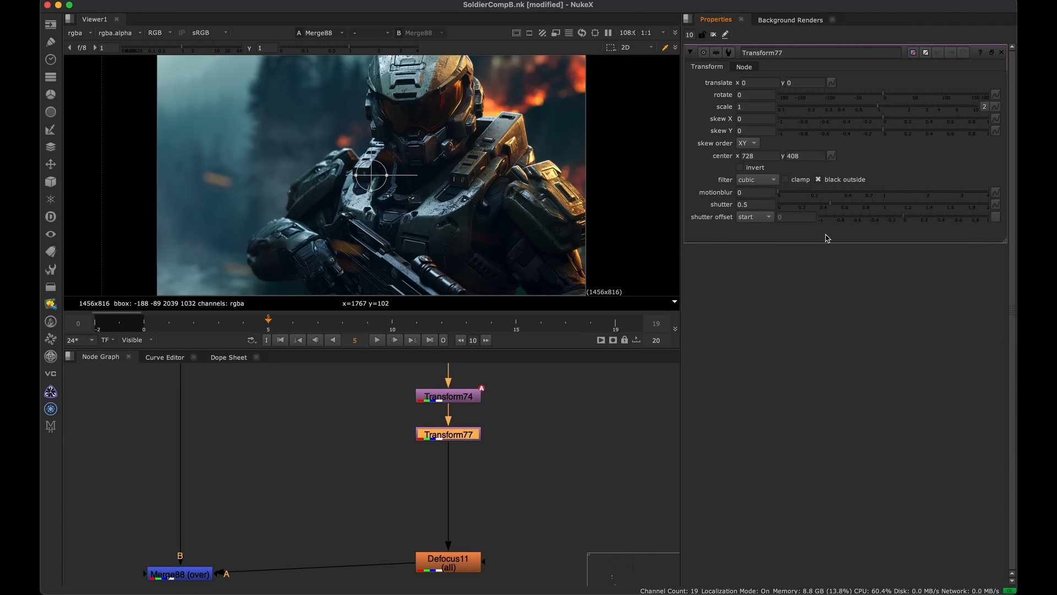
pyautogui.moveTo(424, 186); pyautogui.dragTo(520, 167)
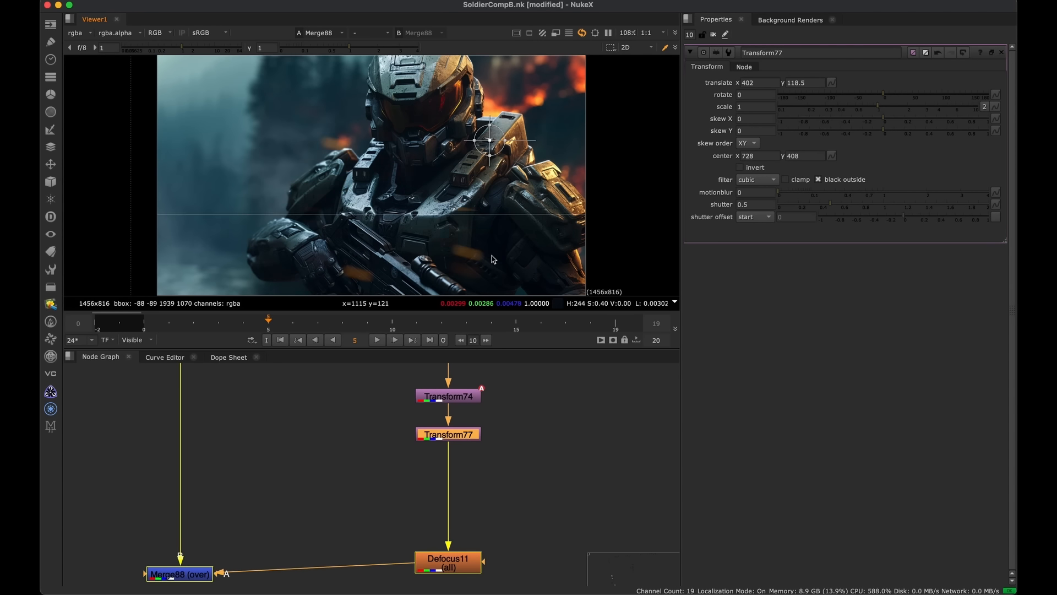
pyautogui.moveTo(491, 179); pyautogui.dragTo(439, 184)
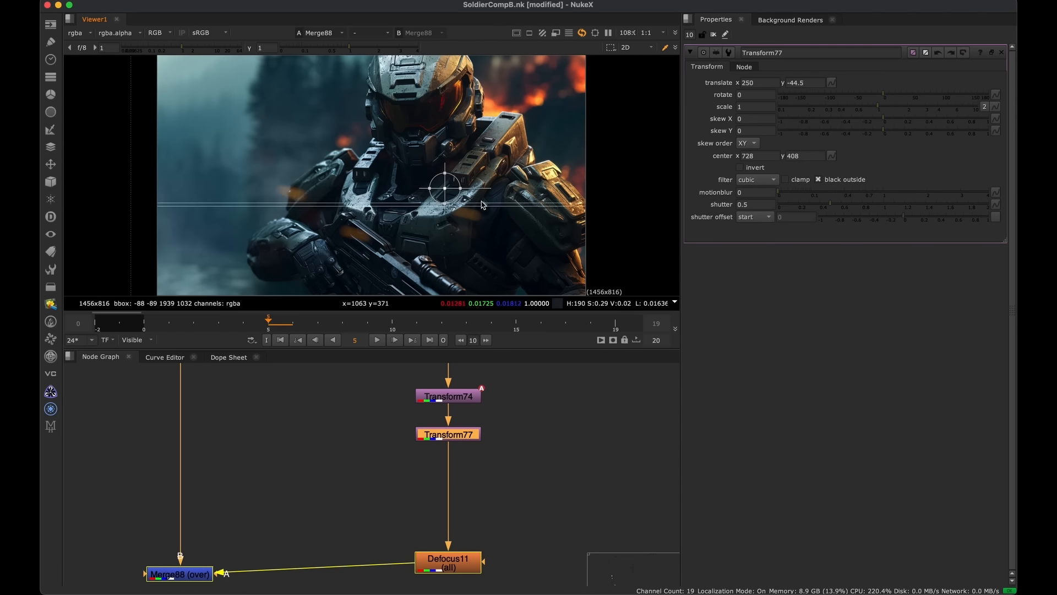
pyautogui.moveTo(480, 143); pyautogui.dragTo(464, 131)
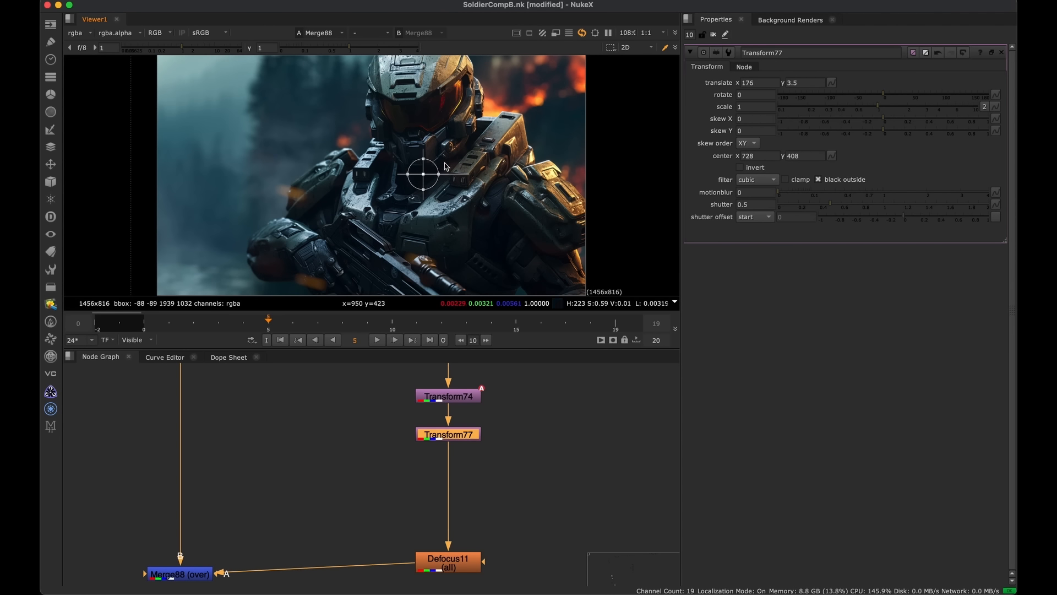
# Reposition the embers with Transform77 to about x 678.5, y -43, toggling the viewer overlay to judge the placement
pyautogui.press('o')
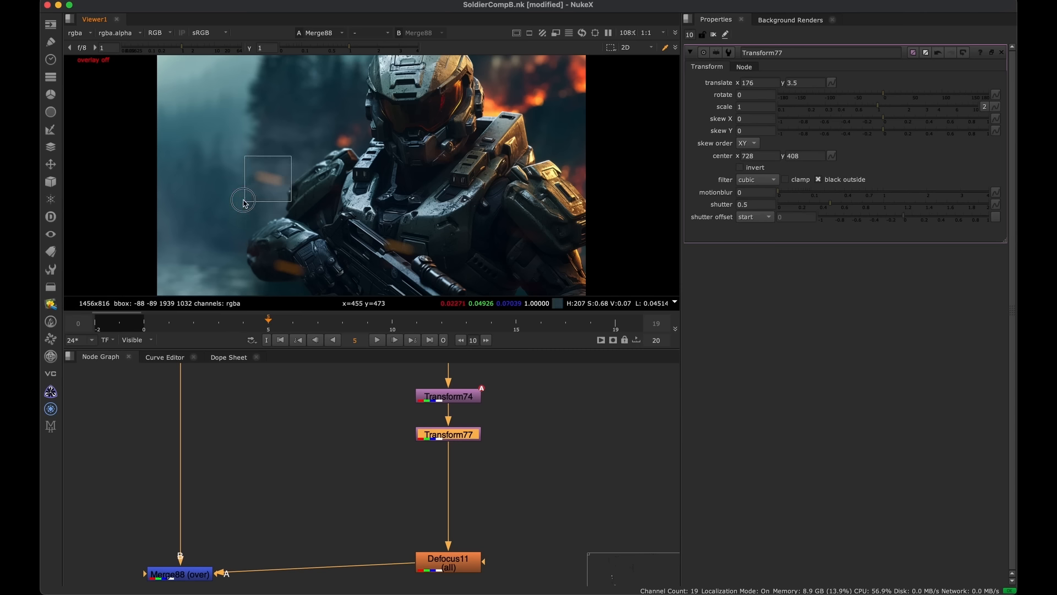
pyautogui.moveTo(576, 104); pyautogui.dragTo(440, 252)
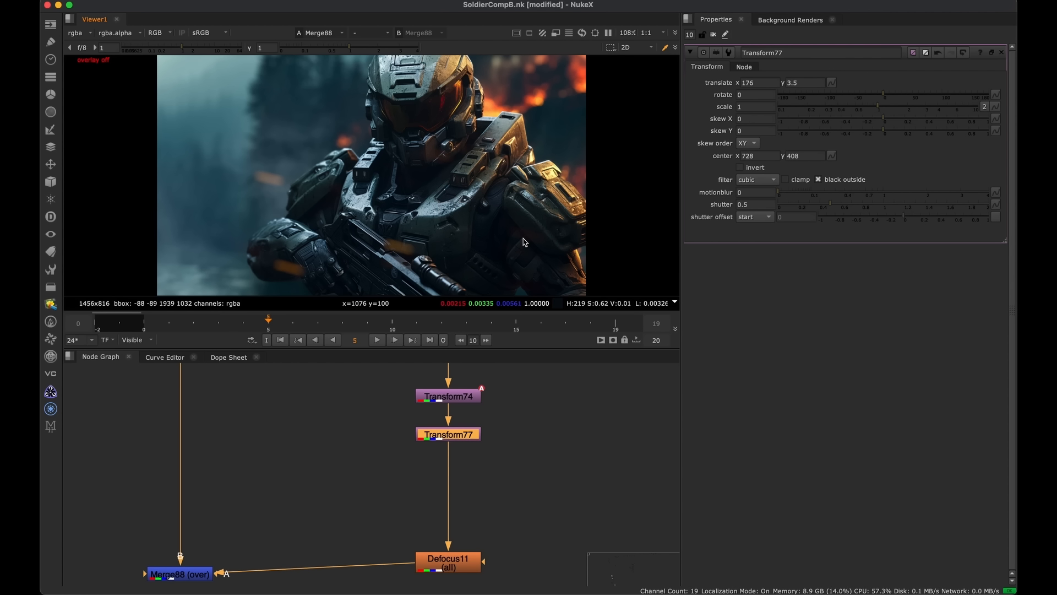
pyautogui.press('o')
pyautogui.moveTo(423, 175); pyautogui.dragTo(590, 188)
pyautogui.press('o')
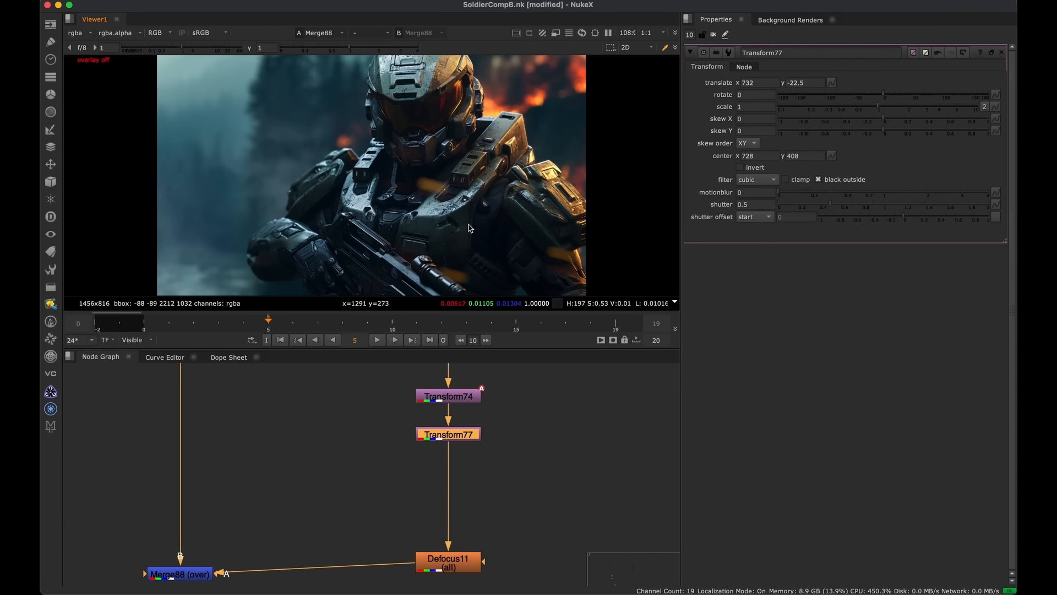
pyautogui.press('o')
pyautogui.moveTo(587, 181); pyautogui.dragTo(571, 187)
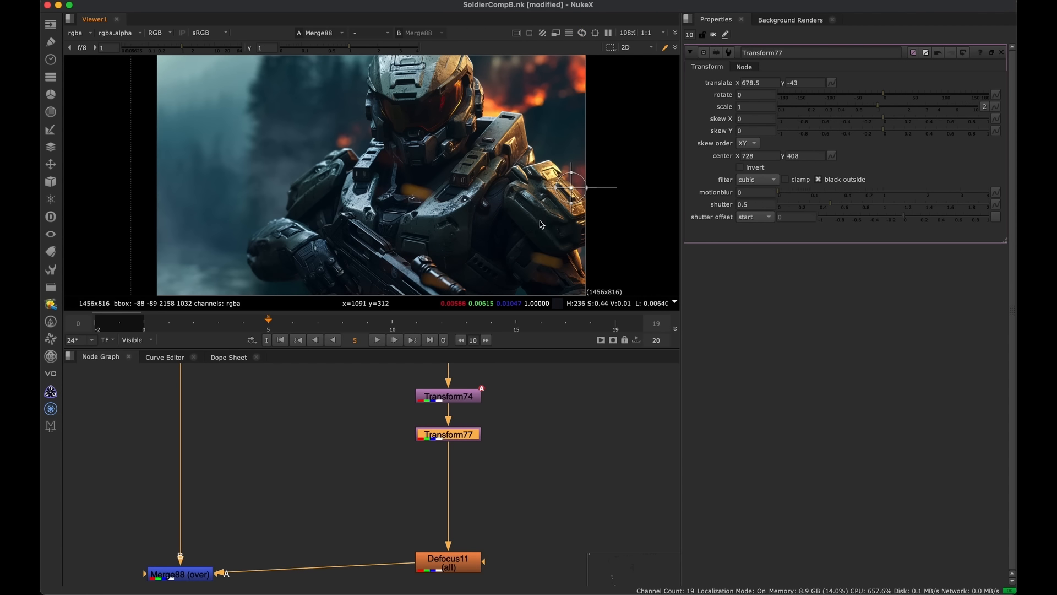
# Open the Grade143 and Noise11 properties and reduce the x/ysize of Noise11 to 54
pyautogui.moveTo(450, 475); pyautogui.dragTo(425, 572, button='middle')
pyautogui.click(443, 420)
pyautogui.scroll(2, 439, 438)
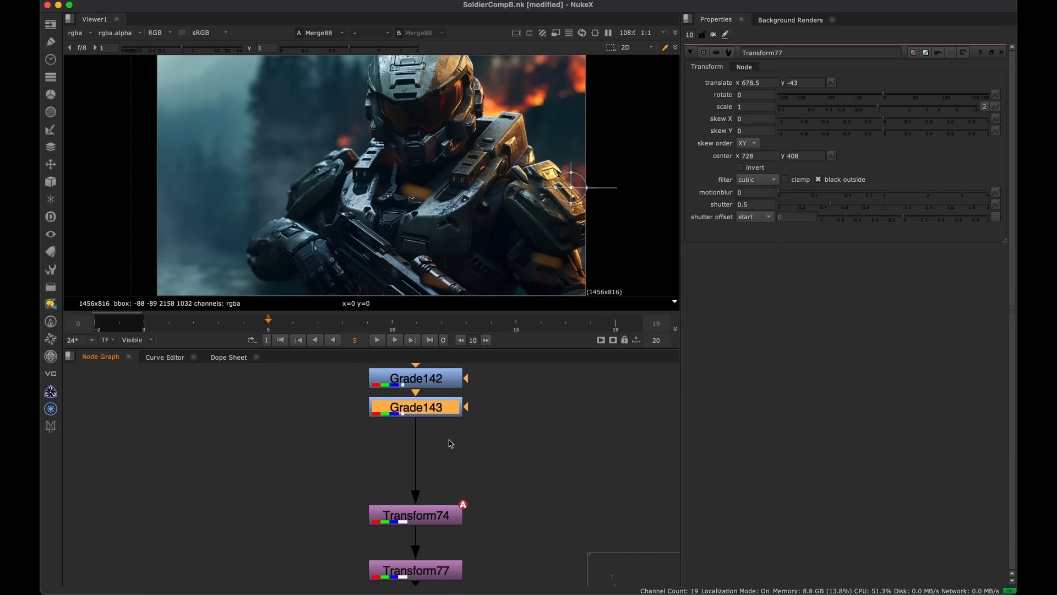
pyautogui.doubleClick(440, 409)
pyautogui.moveTo(440, 408); pyautogui.dragTo(458, 573, button='middle')
pyautogui.scroll(-2, 458, 572)
pyautogui.click(351, 472)
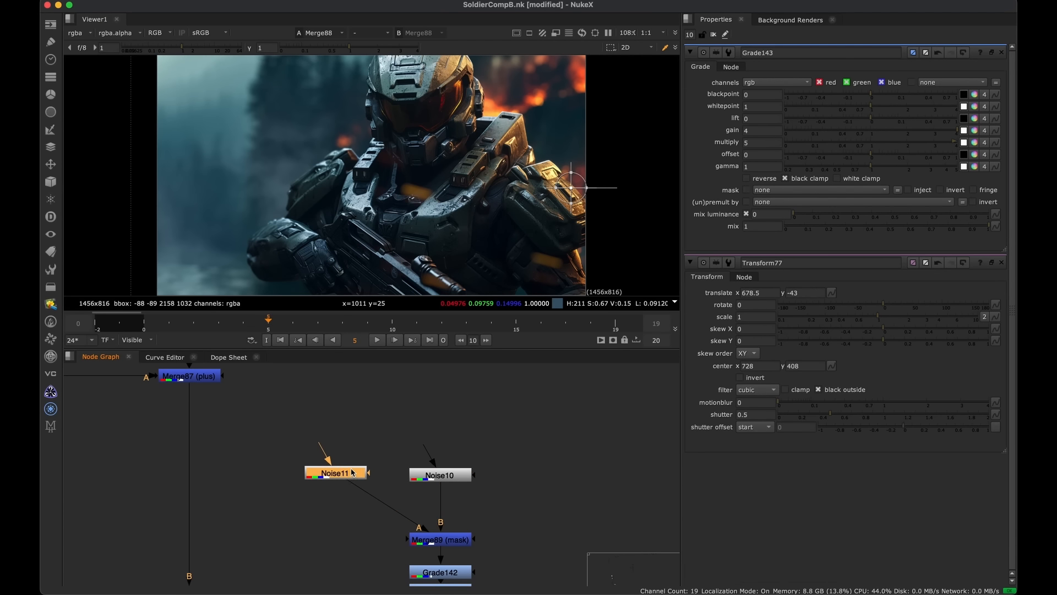
pyautogui.doubleClick(353, 473)
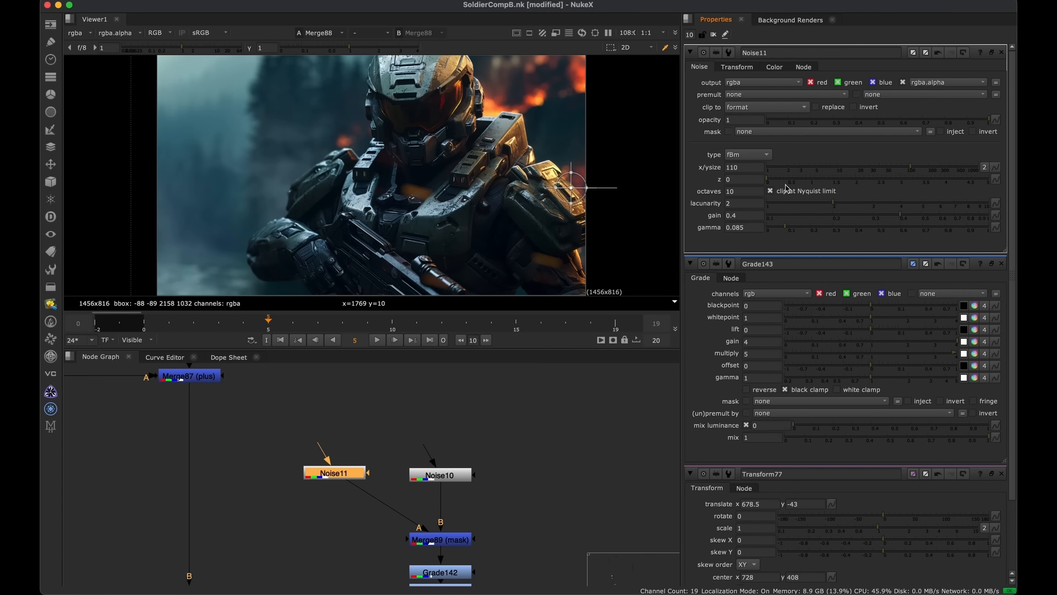
pyautogui.click(896, 167)
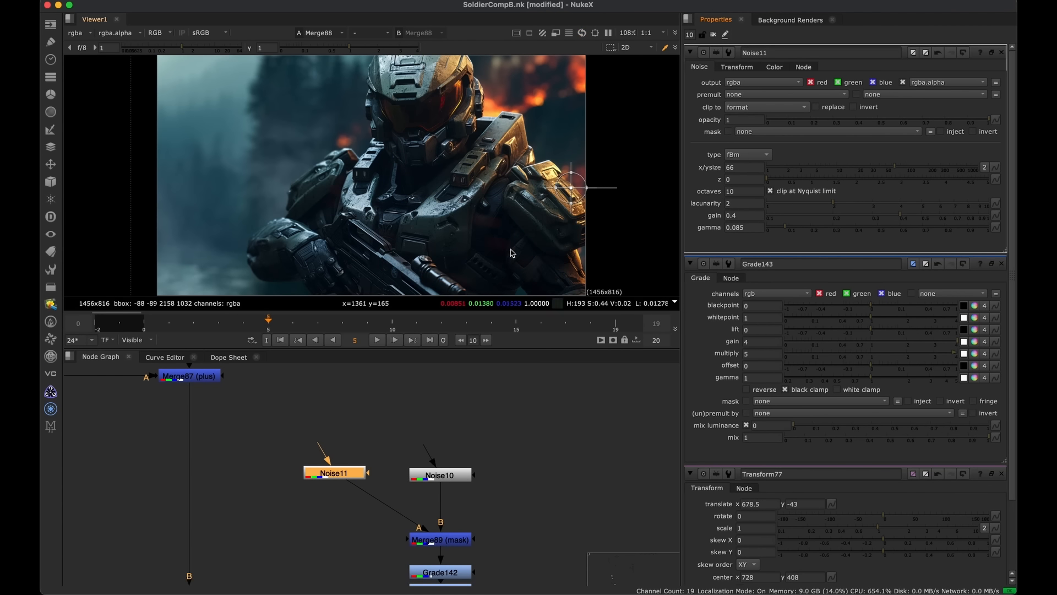
pyautogui.click(888, 168)
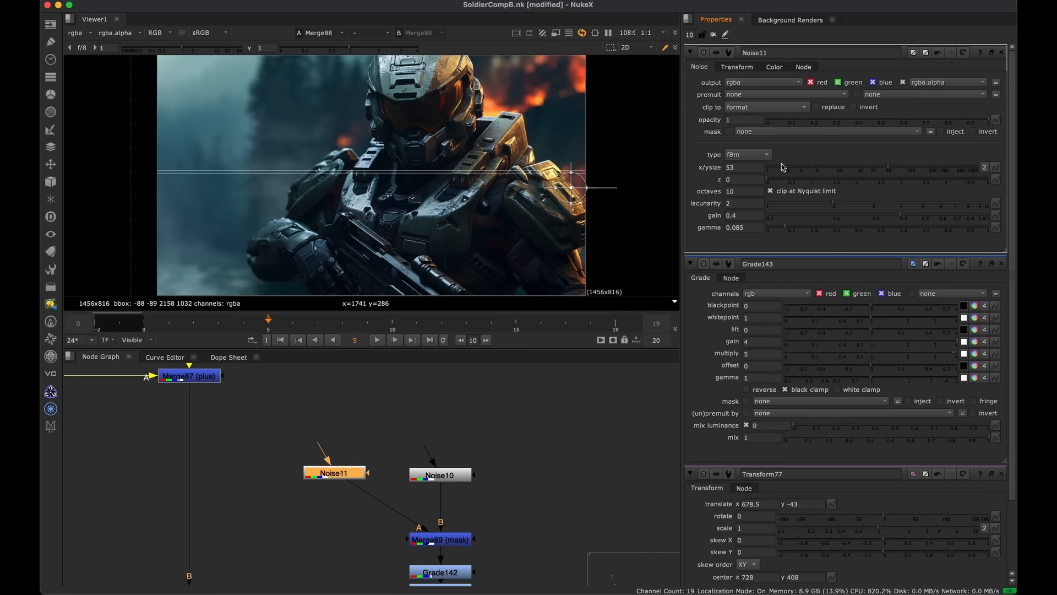
pyautogui.click(729, 180)
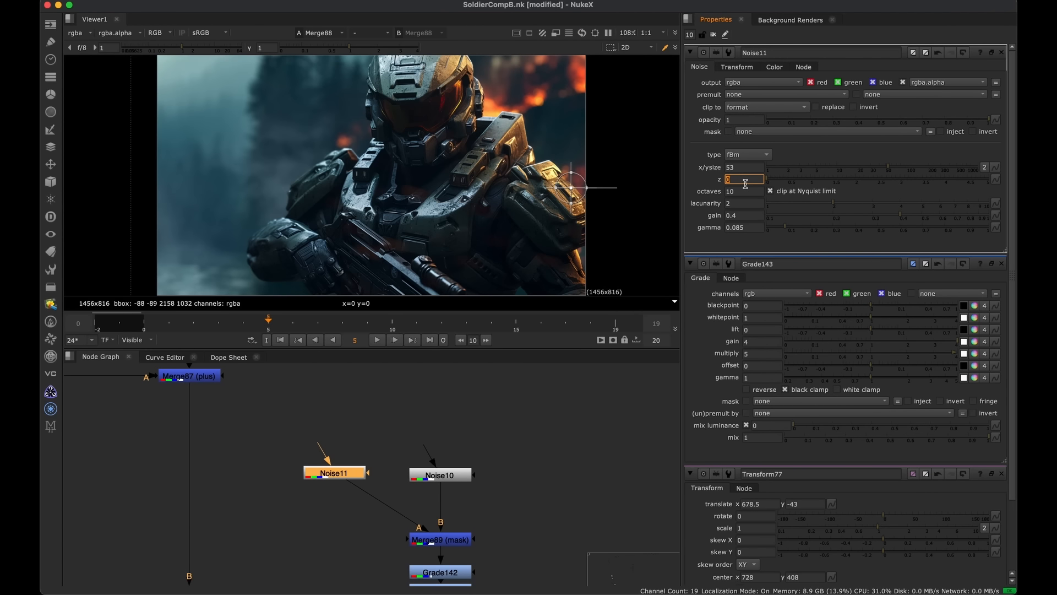
pyautogui.click(888, 169)
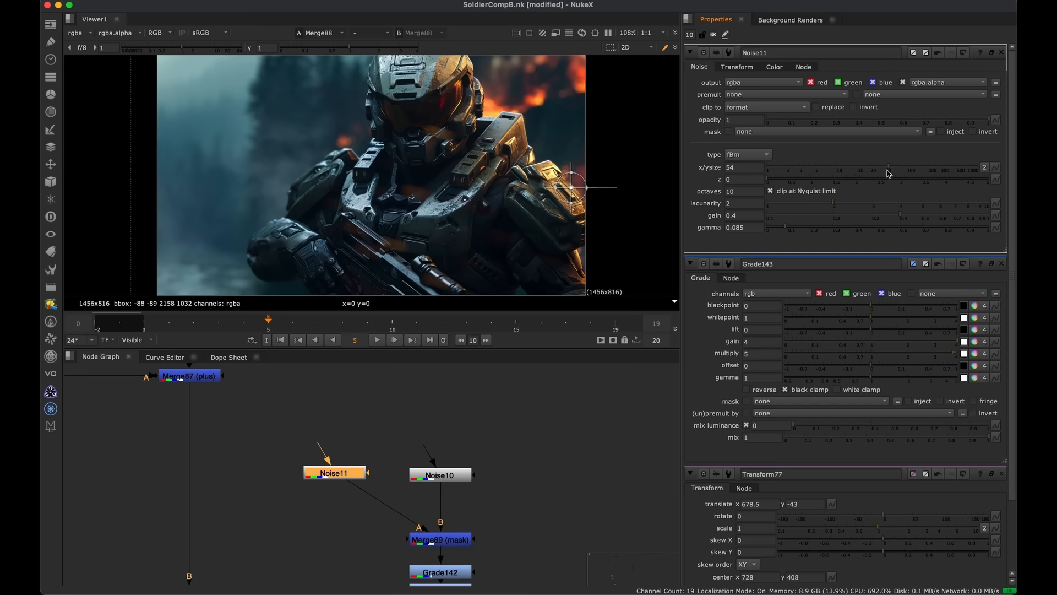
# Move the embers with Transform77 to about x 621, y -61.5, and try a Noise11 x/ysize of 46
pyautogui.moveTo(571, 187); pyautogui.dragTo(554, 193)
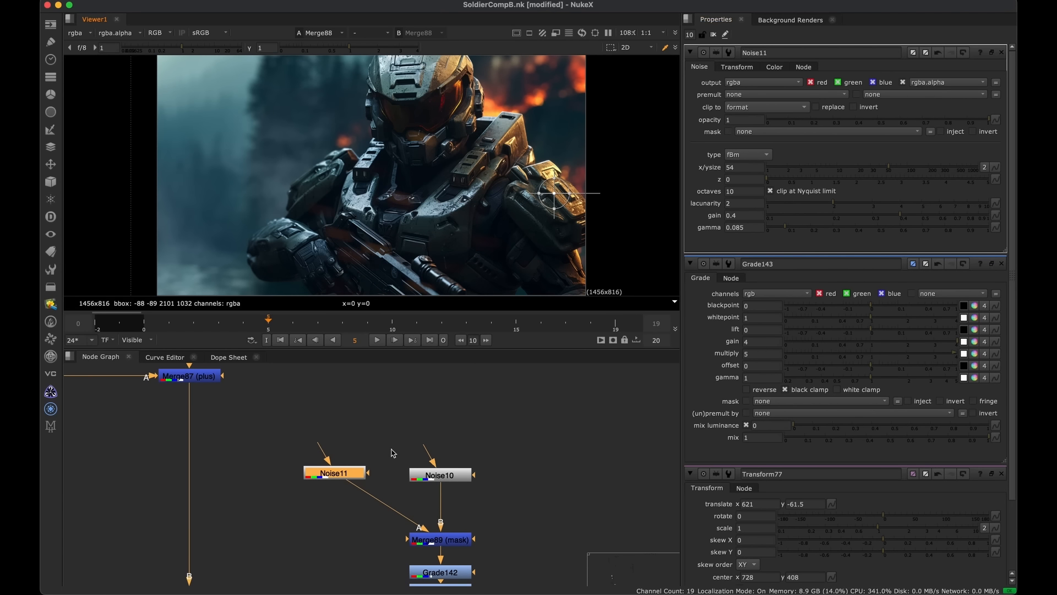
pyautogui.moveTo(352, 477)
pyautogui.mouseDown()
pyautogui.moveTo(341, 463)
pyautogui.moveTo(348, 473)
pyautogui.mouseUp()
pyautogui.moveTo(399, 442); pyautogui.dragTo(404, 414, button='middle')
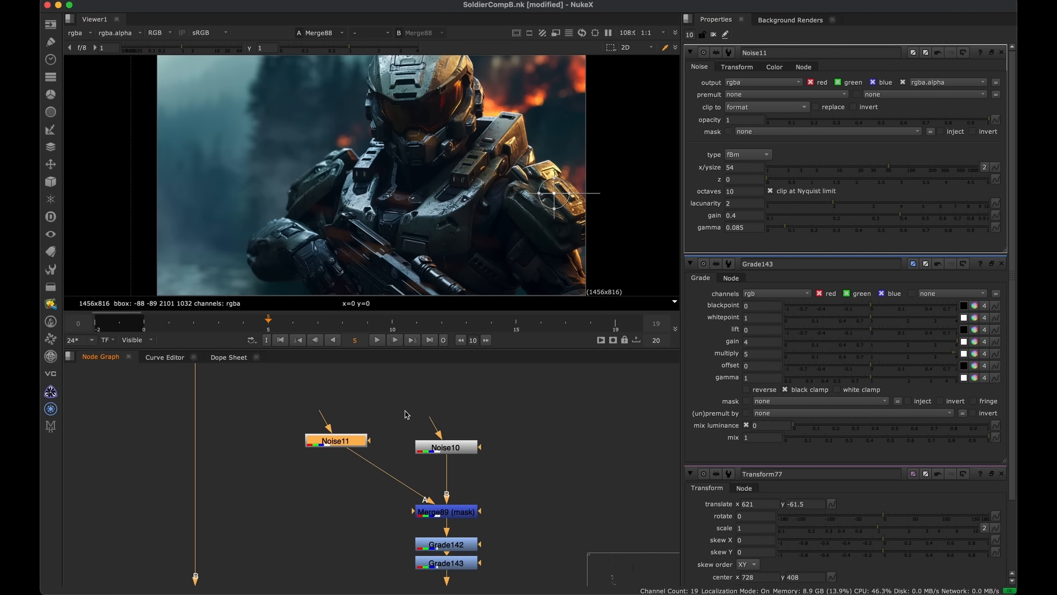
pyautogui.click(884, 168)
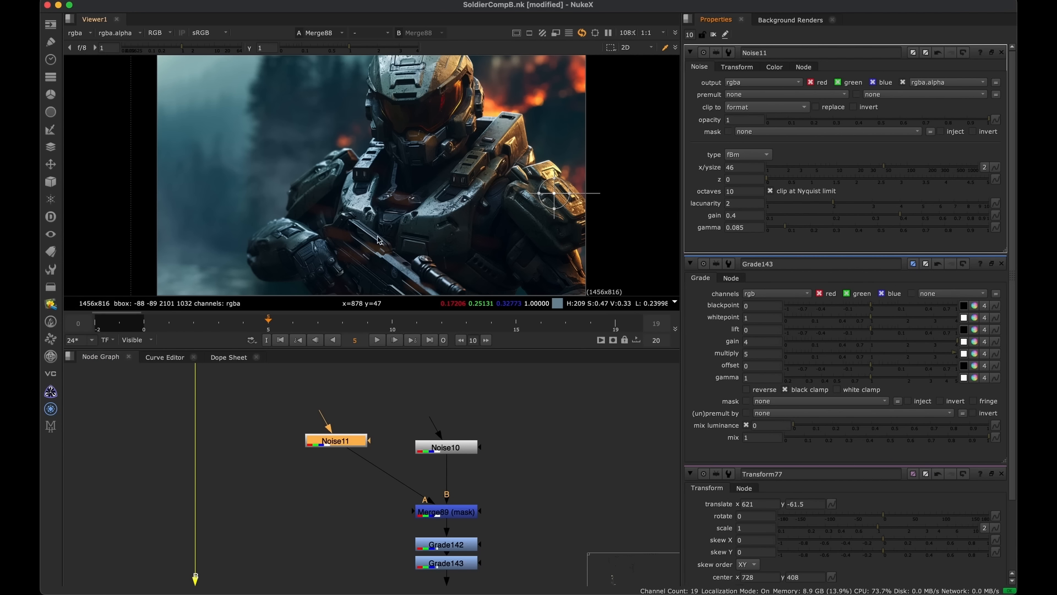
pyautogui.press('super+z')
# Hide the viewer overlay and locate the earlier ember setup around Noise1, Noise2 and Merge7 in the node graph
pyautogui.press('o')
pyautogui.scroll(-5, 373, 390)
pyautogui.press('space')
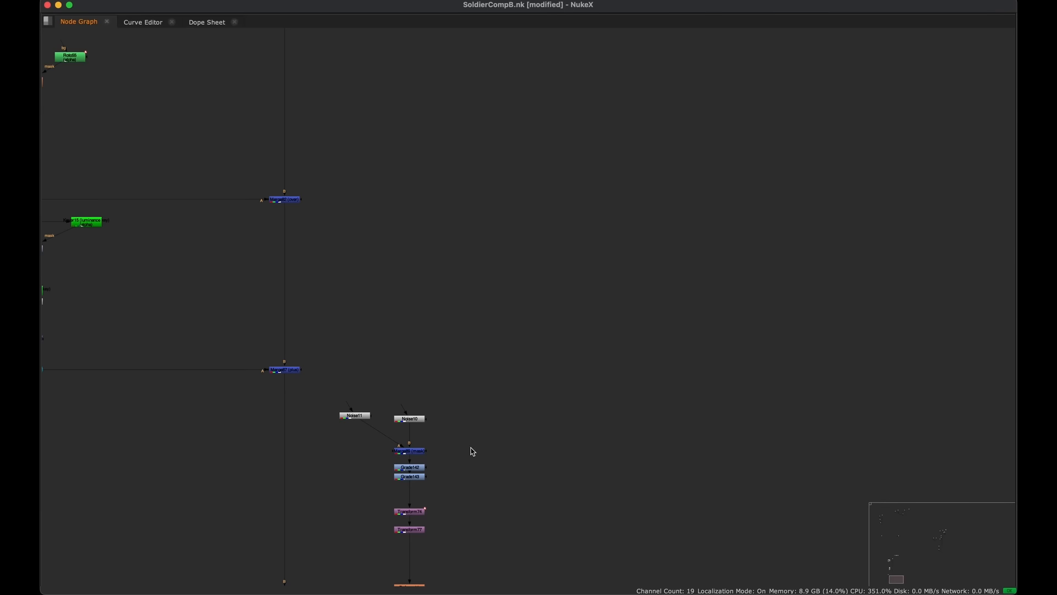
pyautogui.scroll(-10, 472, 448)
pyautogui.click(442, 304)
pyautogui.scroll(15, 441, 304)
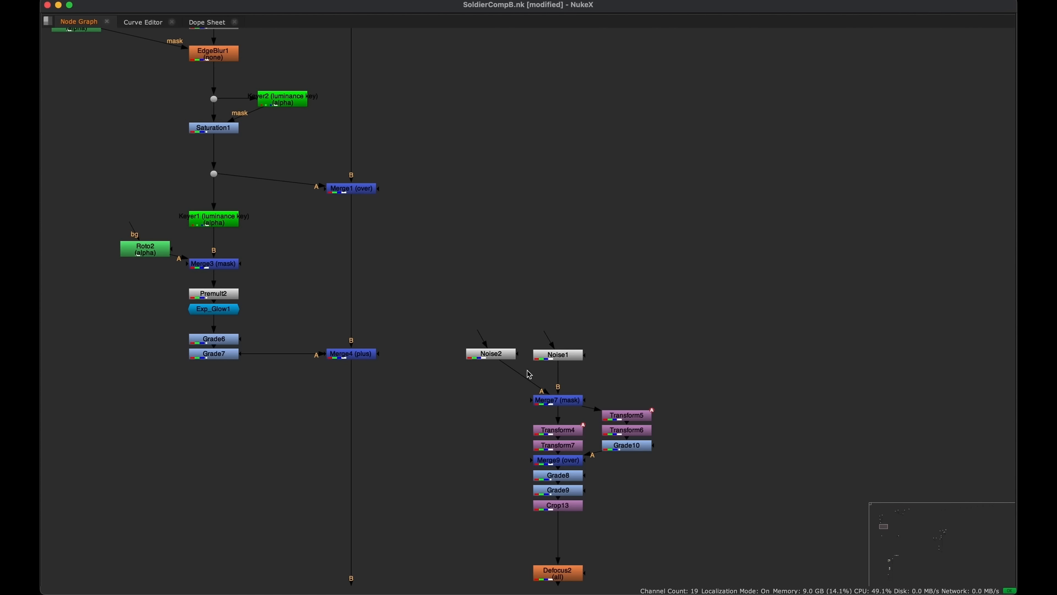
pyautogui.moveTo(440, 477); pyautogui.dragTo(567, 407)
pyautogui.press('space')
pyautogui.click(617, 430)
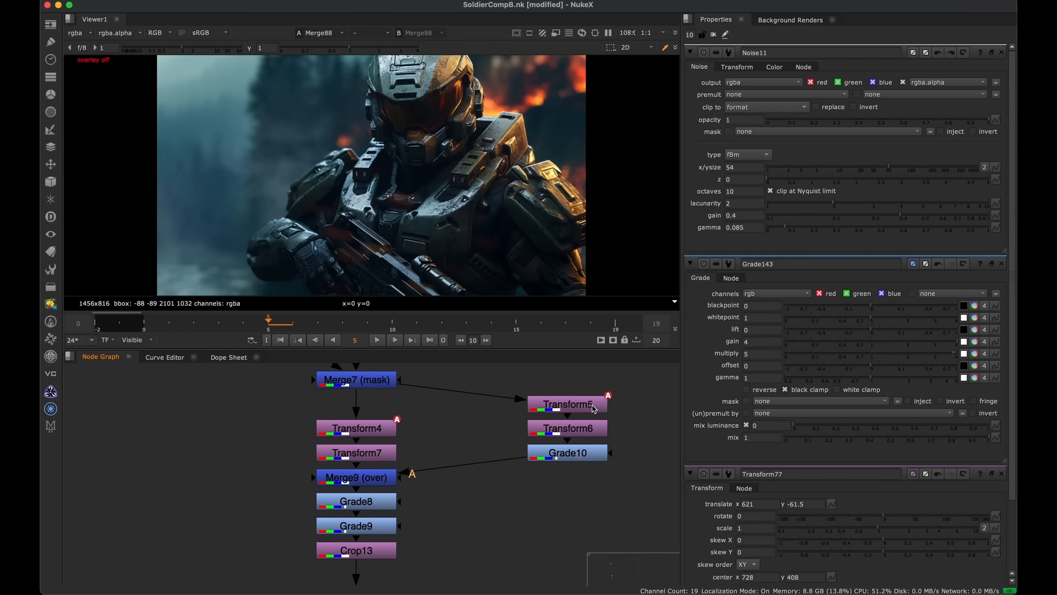
# Close all open node properties and view the outputs of Transform5, Transform4, Grade10 and Merge9 in turn
pyautogui.click(591, 404)
pyautogui.press('1')
pyautogui.click(1001, 53)
pyautogui.click(1001, 52)
pyautogui.click(1001, 52)
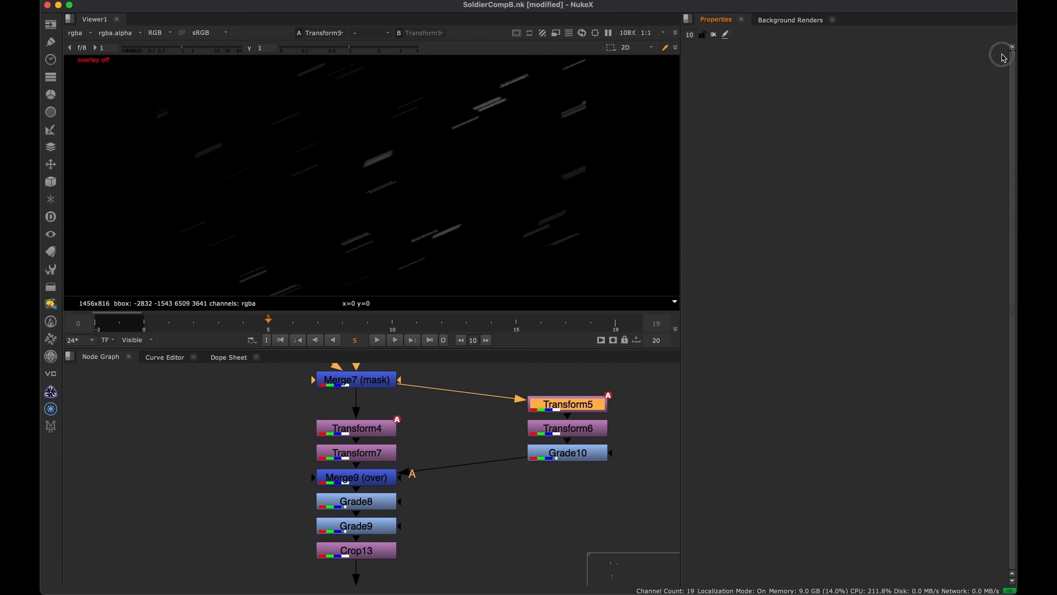
pyautogui.click(358, 428)
pyautogui.press('1')
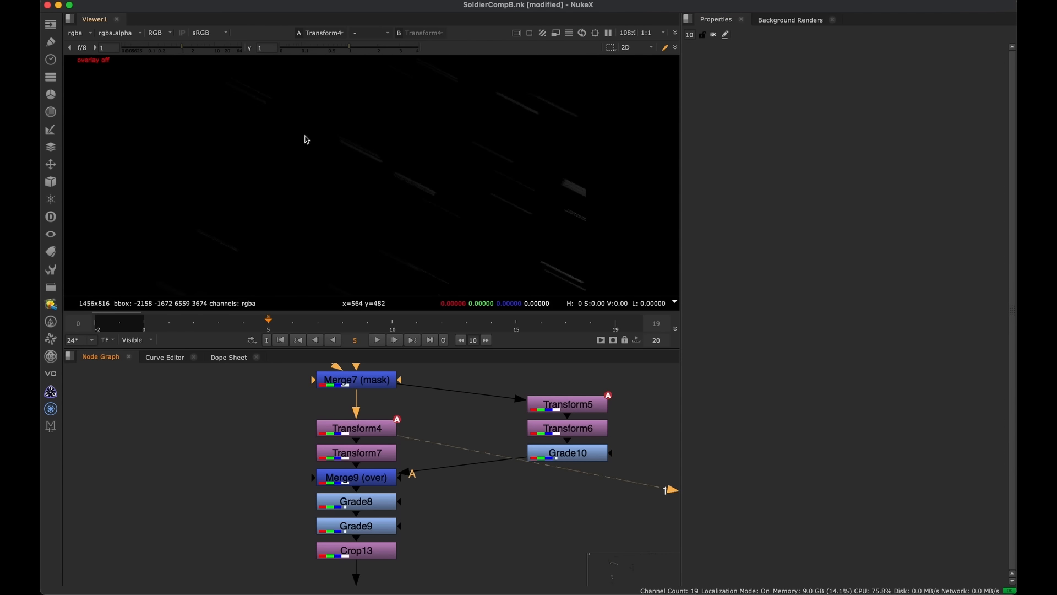
pyautogui.moveTo(567, 404); pyautogui.dragTo(567, 401)
pyautogui.press('1')
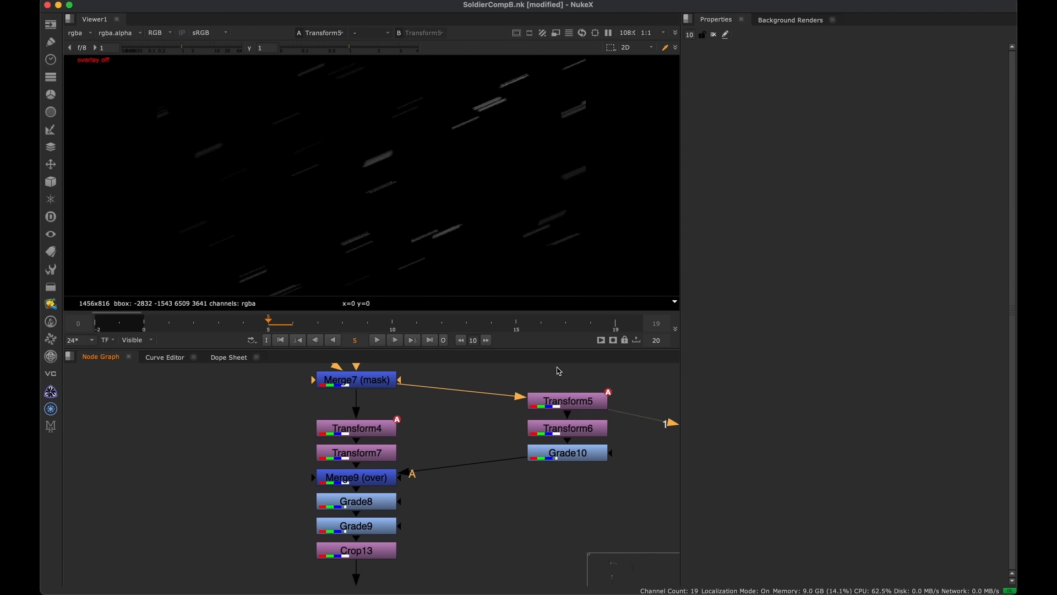
pyautogui.click(597, 450)
pyautogui.press('1')
pyautogui.click(374, 480)
pyautogui.press('1')
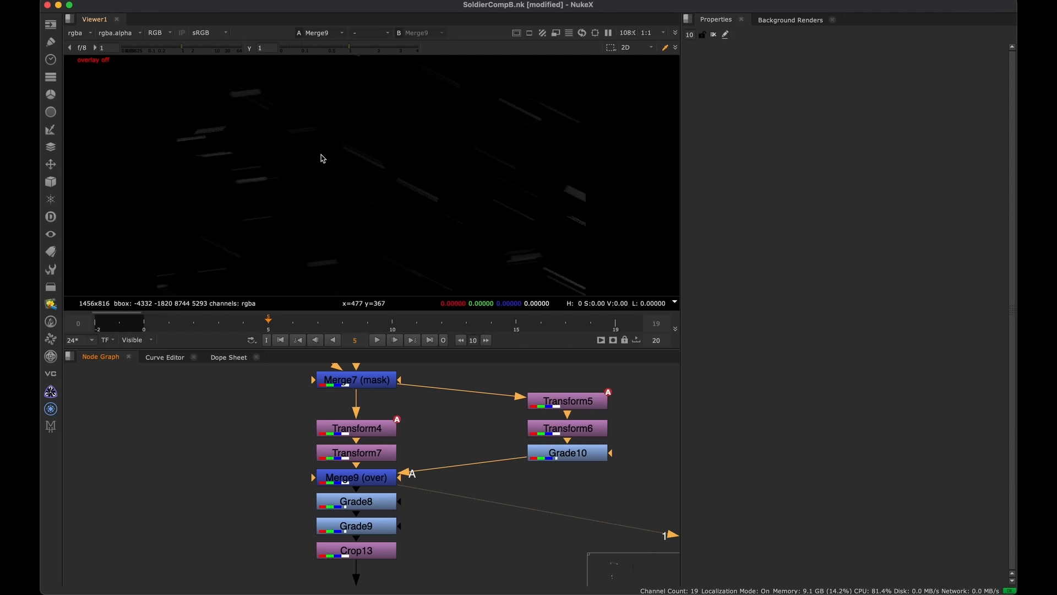
# Examine the rest of the earlier ember branch from Crop13 through Defocus2 and FrameHold2, and view the Merge8 composite
pyautogui.moveTo(403, 497); pyautogui.dragTo(462, 414, button='middle')
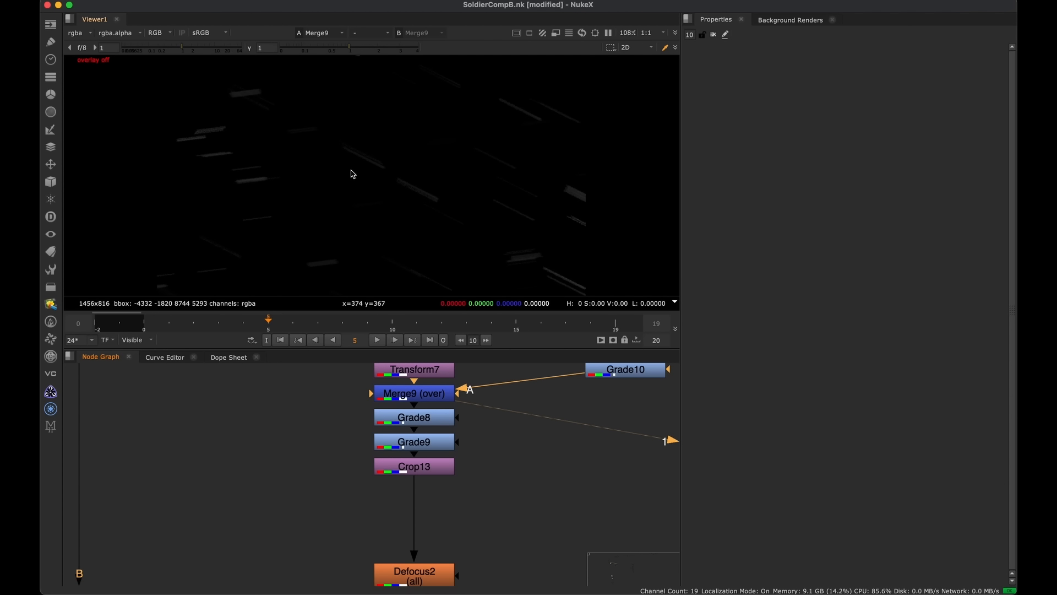
pyautogui.moveTo(454, 476); pyautogui.dragTo(468, 427, button='middle')
pyautogui.moveTo(451, 419); pyautogui.dragTo(450, 424)
pyautogui.press('1')
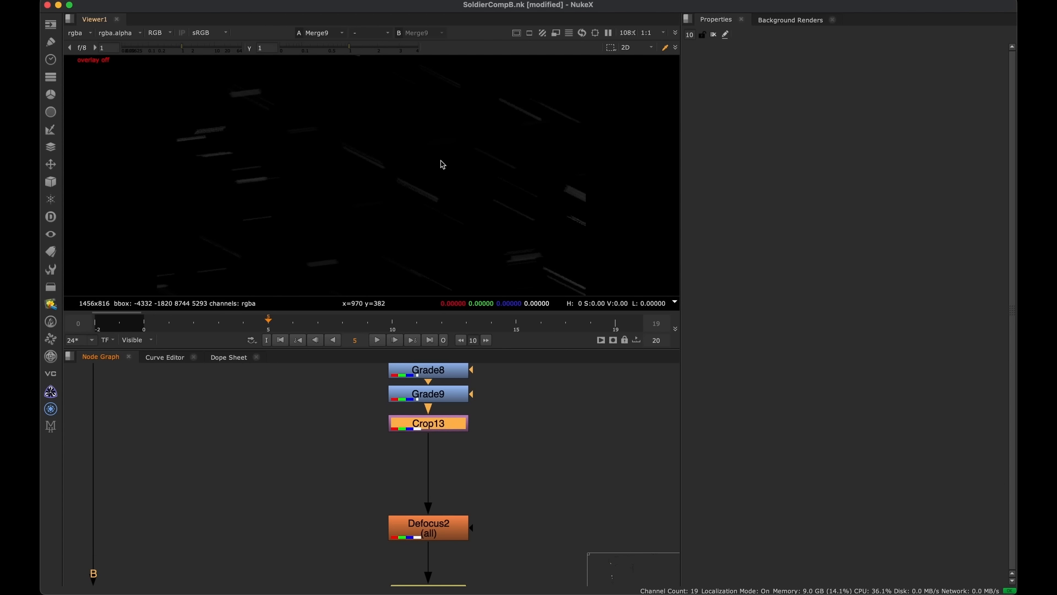
pyautogui.click(454, 473)
pyautogui.keyDown('alt'); pyautogui.moveTo(454, 432); pyautogui.dragTo(394, 490, button='middle'); pyautogui.keyUp('alt')
pyautogui.moveTo(495, 393); pyautogui.dragTo(471, 454, button='middle')
pyautogui.keyDown('alt'); pyautogui.moveTo(471, 454); pyautogui.dragTo(520, 410, button='middle'); pyautogui.keyUp('alt')
pyautogui.moveTo(453, 461); pyautogui.dragTo(386, 515)
pyautogui.moveTo(437, 526); pyautogui.dragTo(451, 433, button='middle')
pyautogui.click(477, 465)
pyautogui.click(410, 502)
pyautogui.press('1')
pyautogui.moveTo(319, 513); pyautogui.dragTo(425, 452, button='middle')
pyautogui.moveTo(314, 448); pyautogui.dragTo(148, 549)
pyautogui.press('1')
pyautogui.moveTo(456, 491); pyautogui.dragTo(505, 479, button='middle')
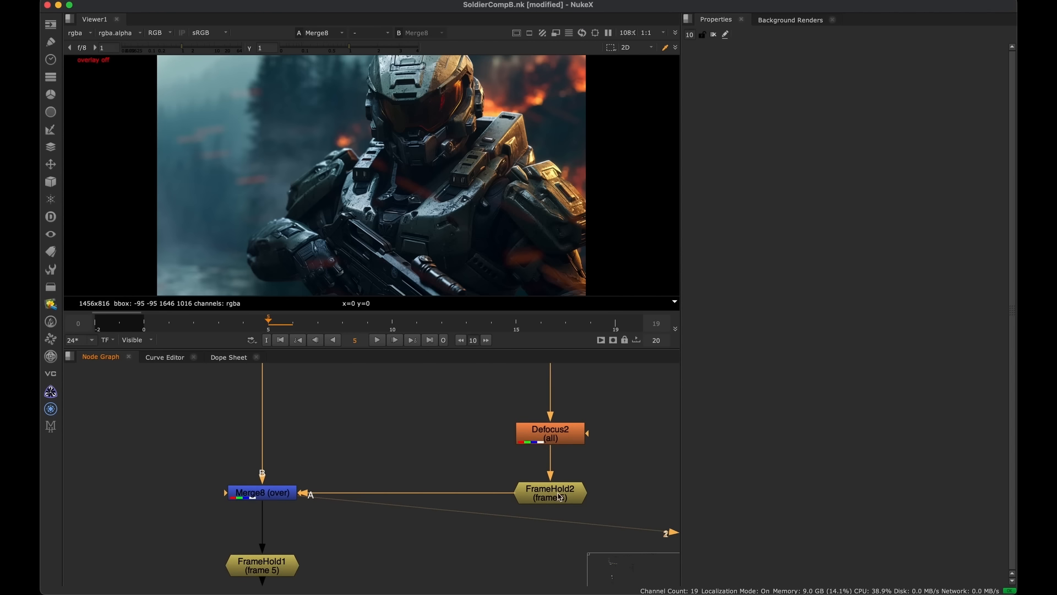
pyautogui.click(560, 491)
# Insert a FrameHold node at frame 5 directly after Defocus11, feeding Merge90
pyautogui.moveTo(416, 493); pyautogui.dragTo(324, 464, button='middle')
pyautogui.scroll(2, 463, 487)
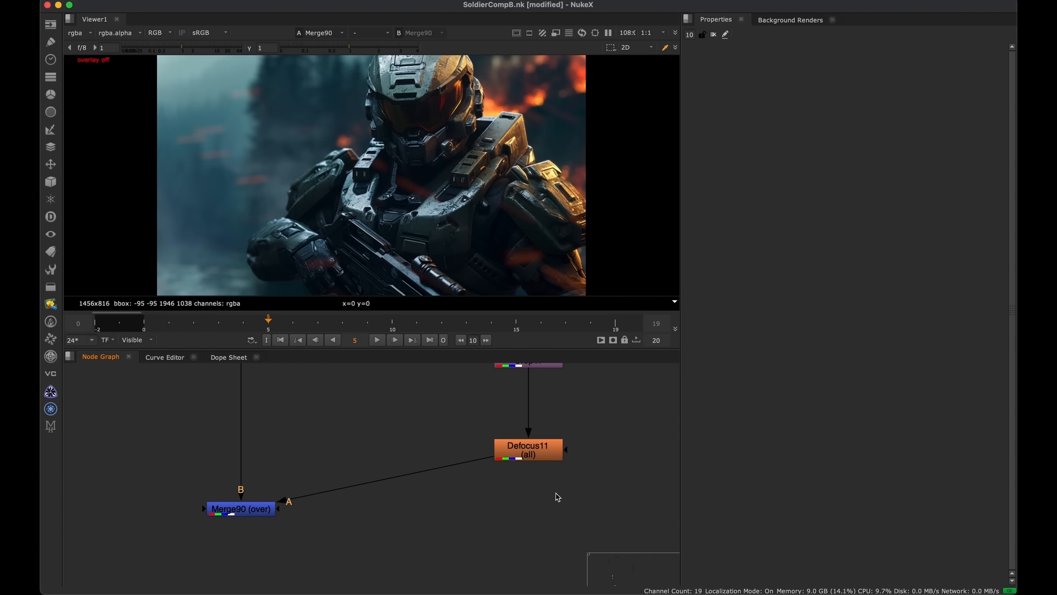
pyautogui.click(548, 458)
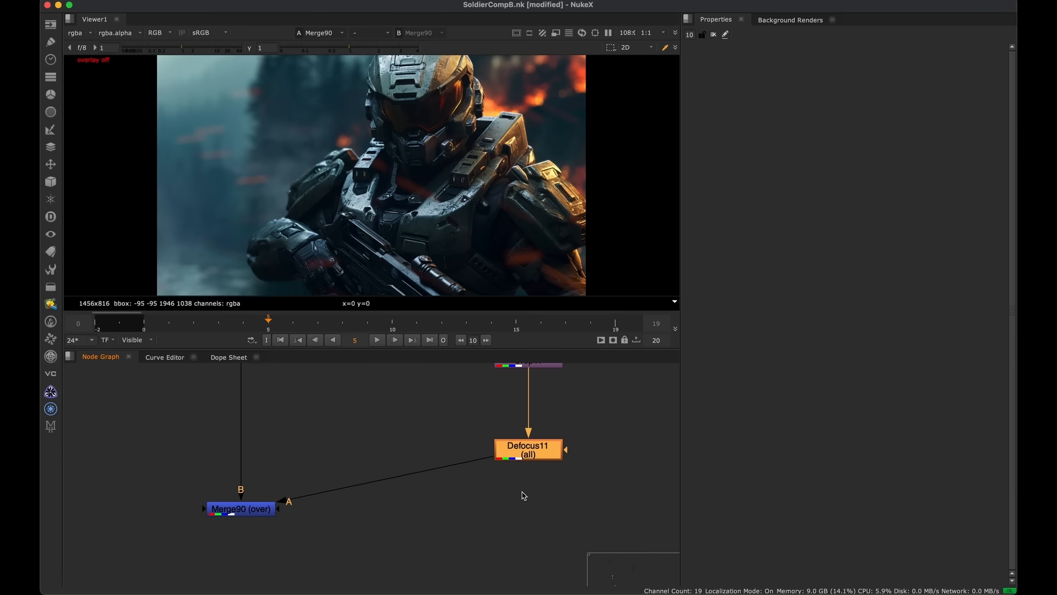
pyautogui.press('Tab')
pyautogui.write('frame')
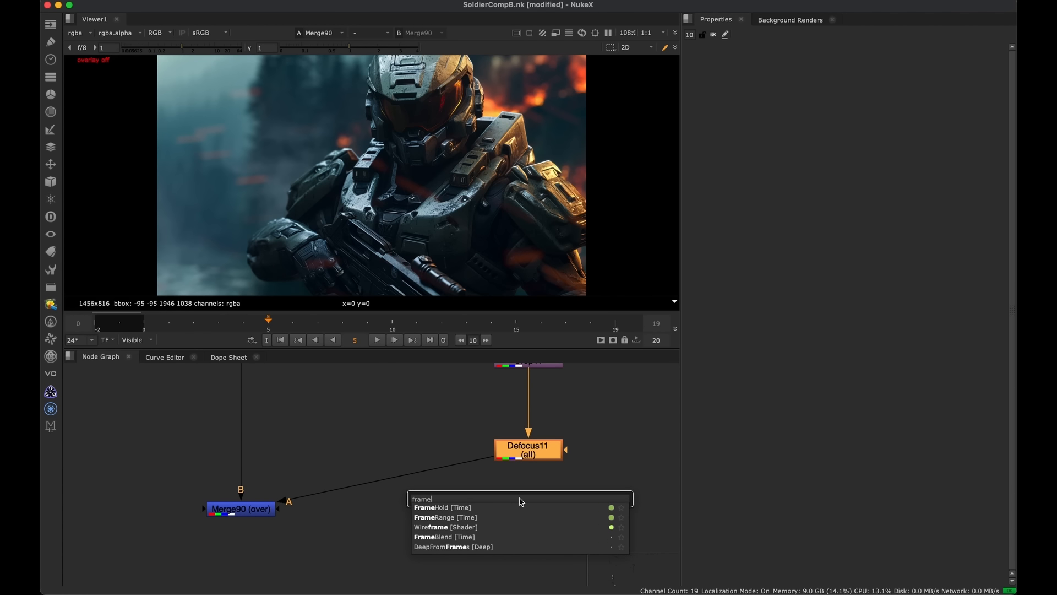
pyautogui.write('hol')
pyautogui.press('Return')
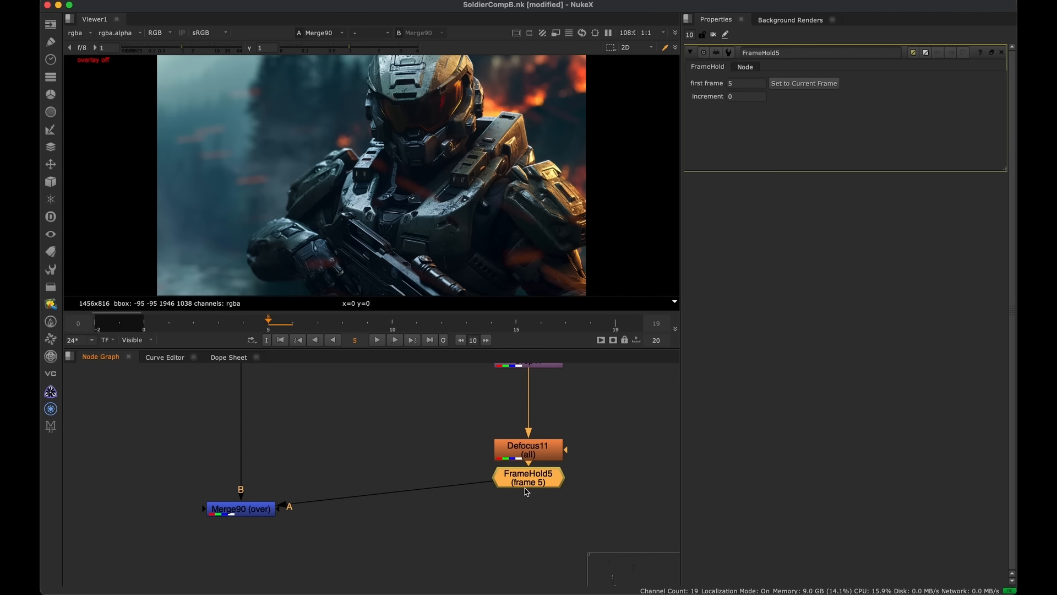
# Scrub the timeline, toggle FrameHold5 off and back on, and inspect the embers in the Merge90 composite
pyautogui.moveTo(289, 325)
pyautogui.mouseDown()
pyautogui.moveTo(446, 310)
pyautogui.moveTo(278, 331)
pyautogui.mouseUp()
pyautogui.press('d')
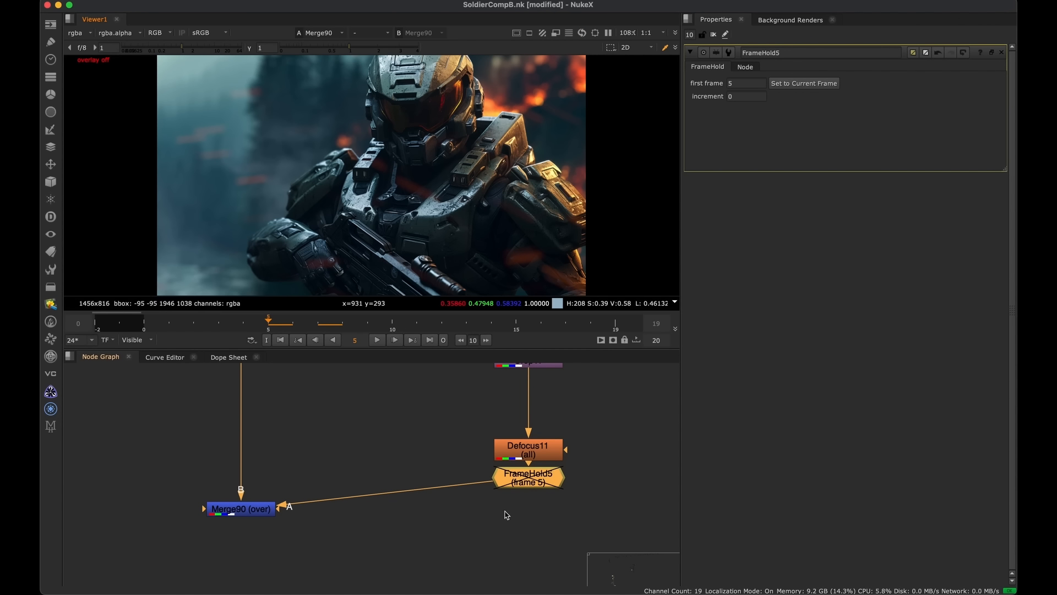
pyautogui.press('d')
pyautogui.moveTo(415, 480); pyautogui.dragTo(470, 428, button='middle')
pyautogui.scroll(-3, 466, 430)
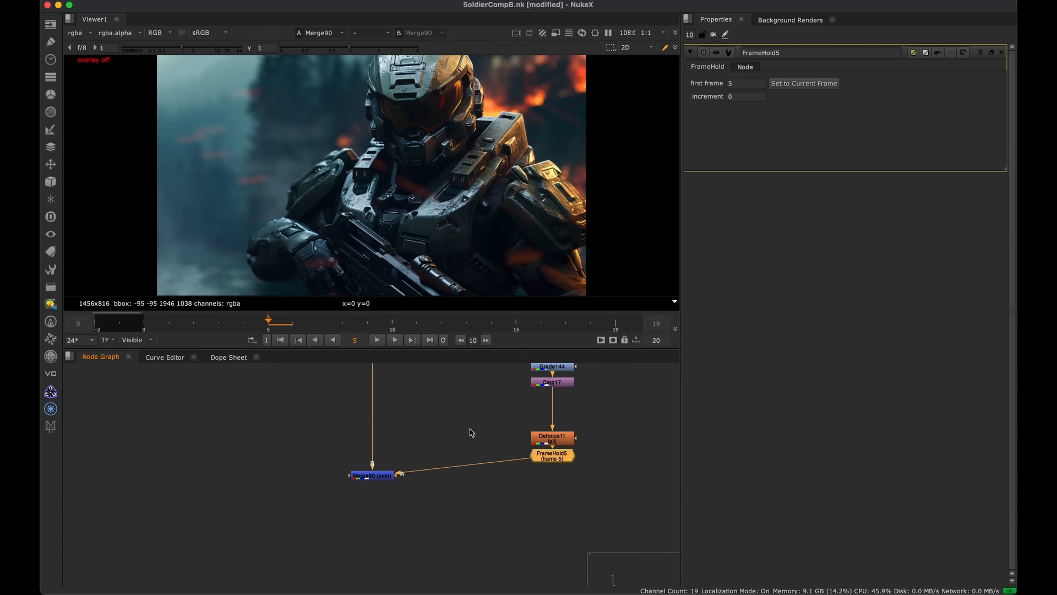
pyautogui.click(372, 474)
pyautogui.click(434, 510)
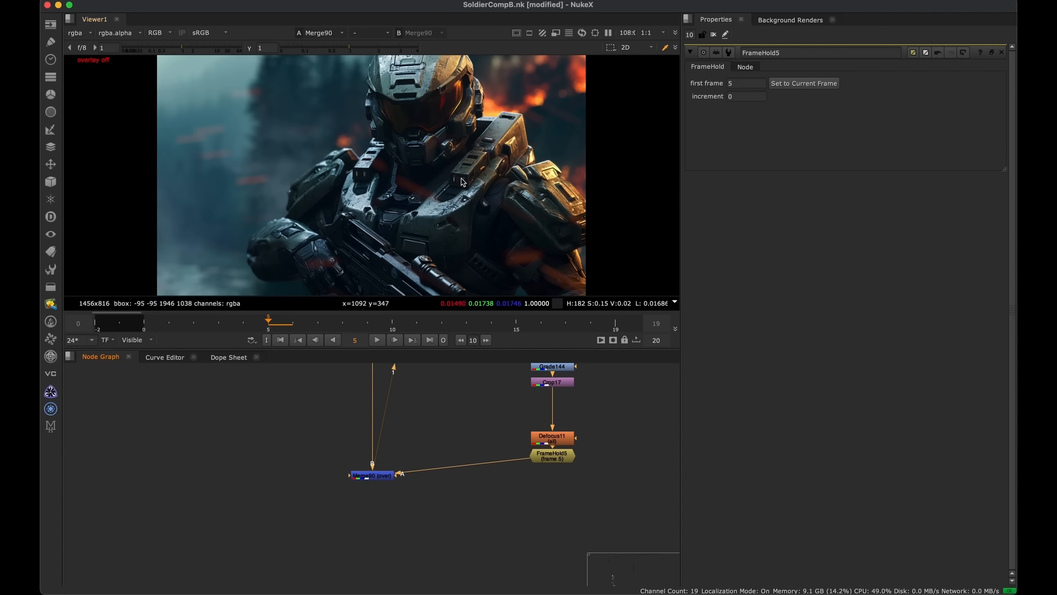
pyautogui.click(446, 461)
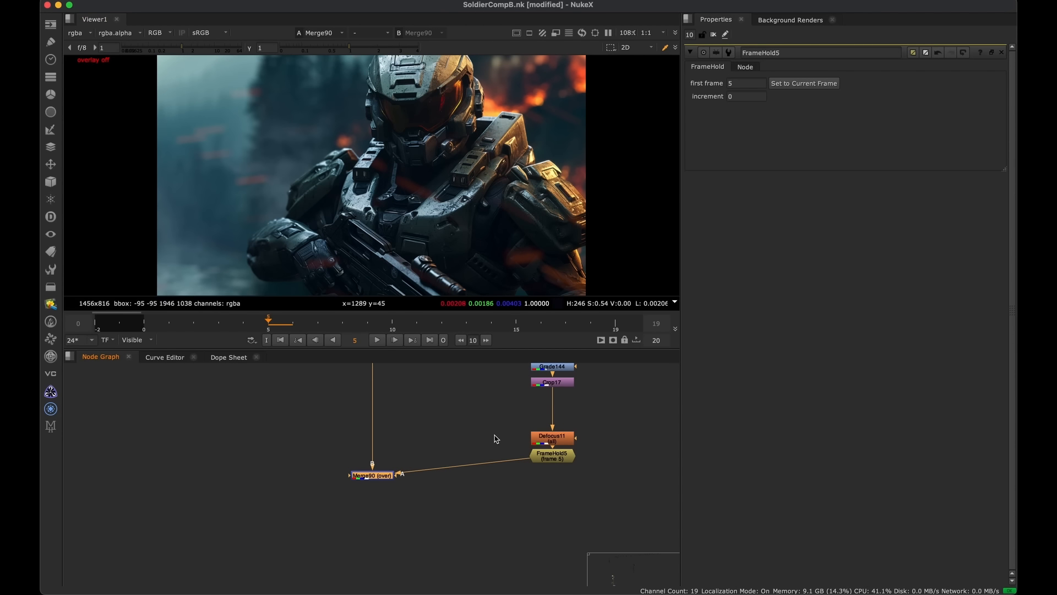
pyautogui.moveTo(494, 434)
pyautogui.mouseDown(button='middle')
pyautogui.moveTo(472, 527)
pyautogui.moveTo(484, 435)
pyautogui.mouseUp(button='middle')
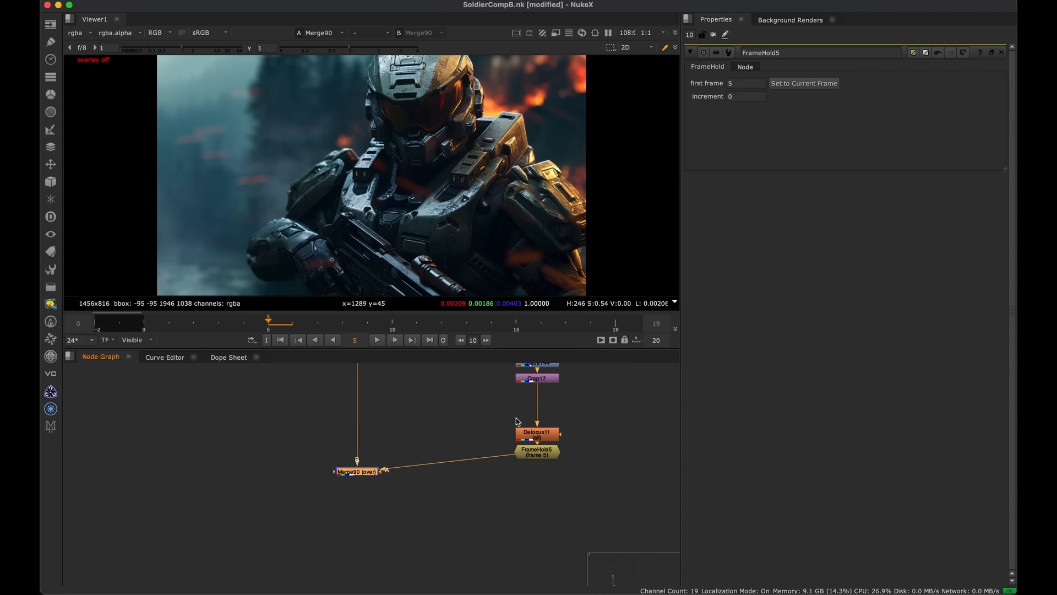
# Close the FrameHold5 properties and review the Noise10 and Noise11 nodes feeding Merge88 in the ember branch
pyautogui.click(1002, 52)
pyautogui.moveTo(492, 364); pyautogui.dragTo(356, 551, button='middle')
pyautogui.scroll(4, 375, 478)
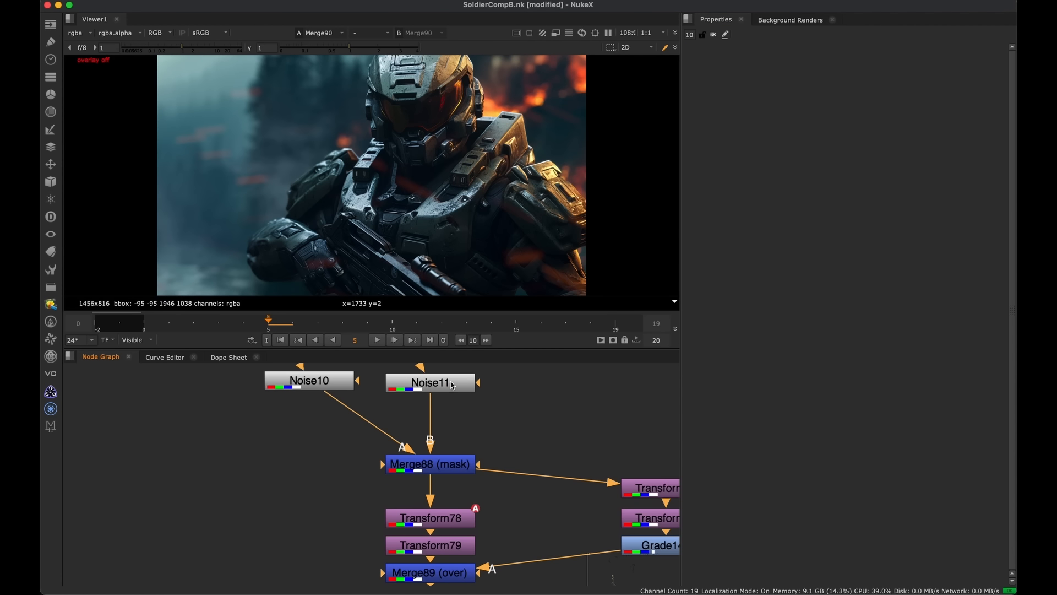
pyautogui.moveTo(451, 385); pyautogui.dragTo(445, 449, button='middle')
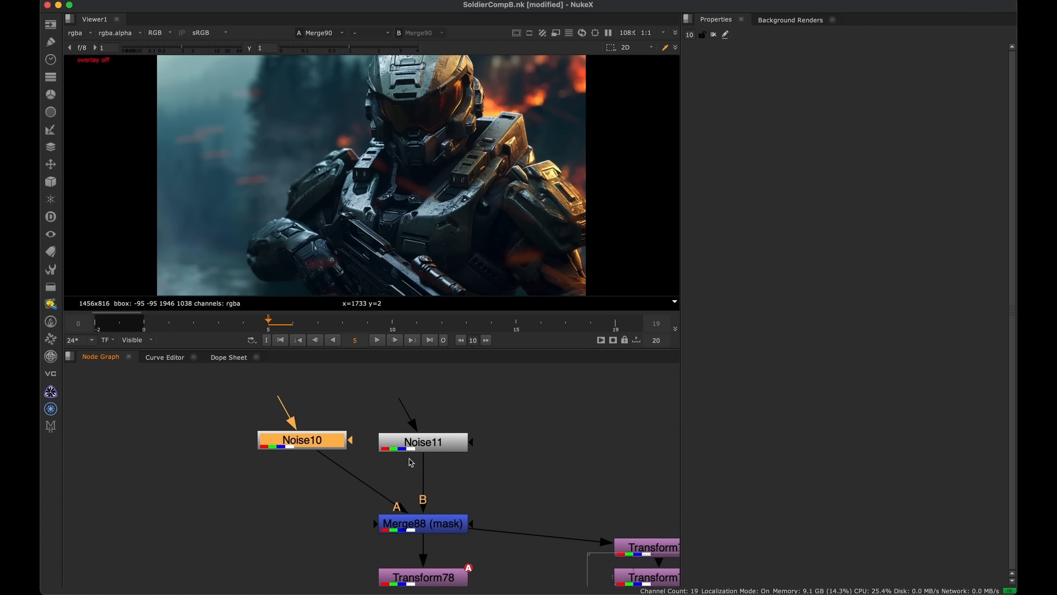
pyautogui.click(446, 449)
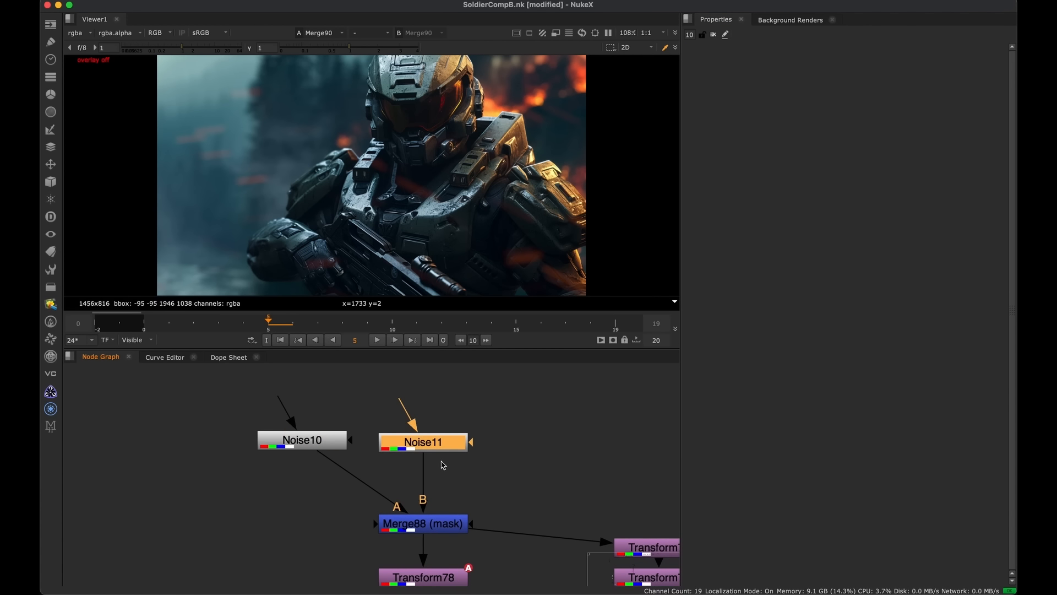
pyautogui.moveTo(441, 482); pyautogui.dragTo(495, 429, button='middle')
pyautogui.scroll(-7, 496, 429)
pyautogui.moveTo(444, 545); pyautogui.dragTo(462, 467, button='middle')
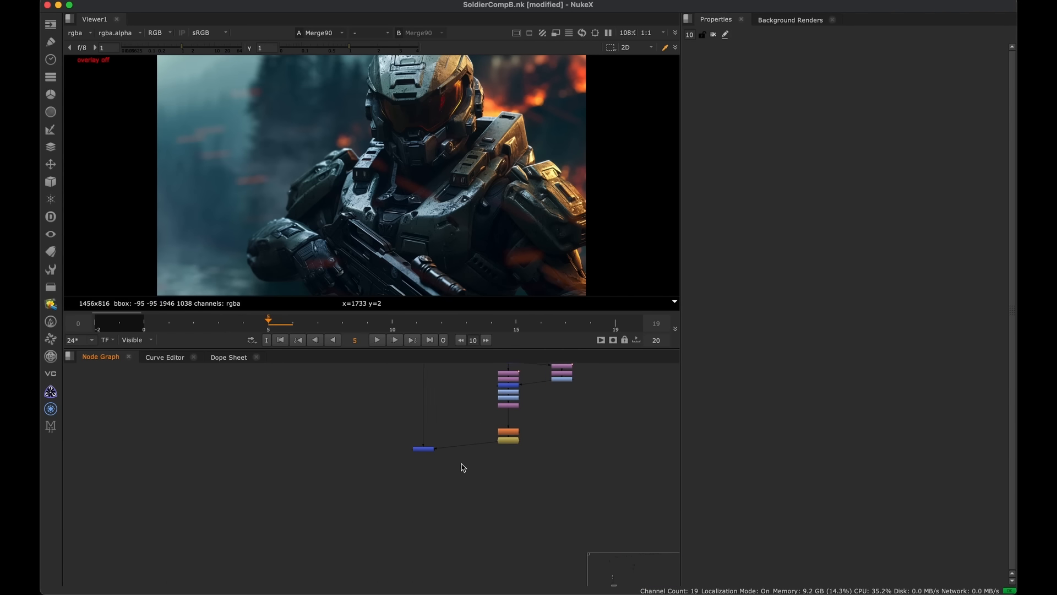
pyautogui.scroll(4, 449, 456)
pyautogui.moveTo(453, 418); pyautogui.dragTo(352, 485)
pyautogui.moveTo(399, 452); pyautogui.dragTo(428, 450, button='middle')
pyautogui.scroll(-6, 427, 458)
pyautogui.scroll(3, 436, 467)
pyautogui.scroll(2, 428, 452)
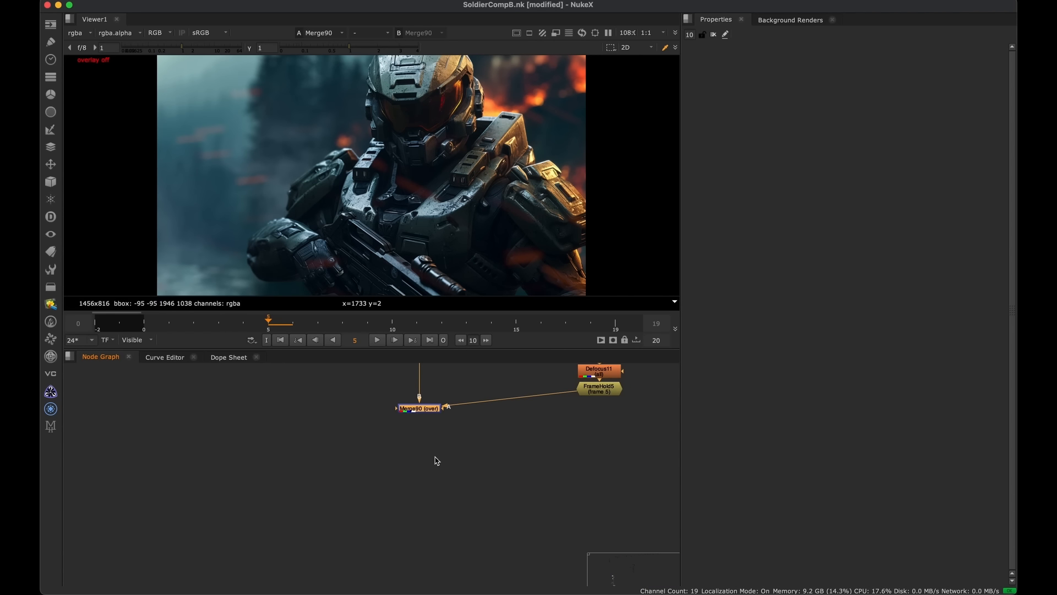
pyautogui.scroll(2, 439, 454)
pyautogui.scroll(-1, 449, 465)
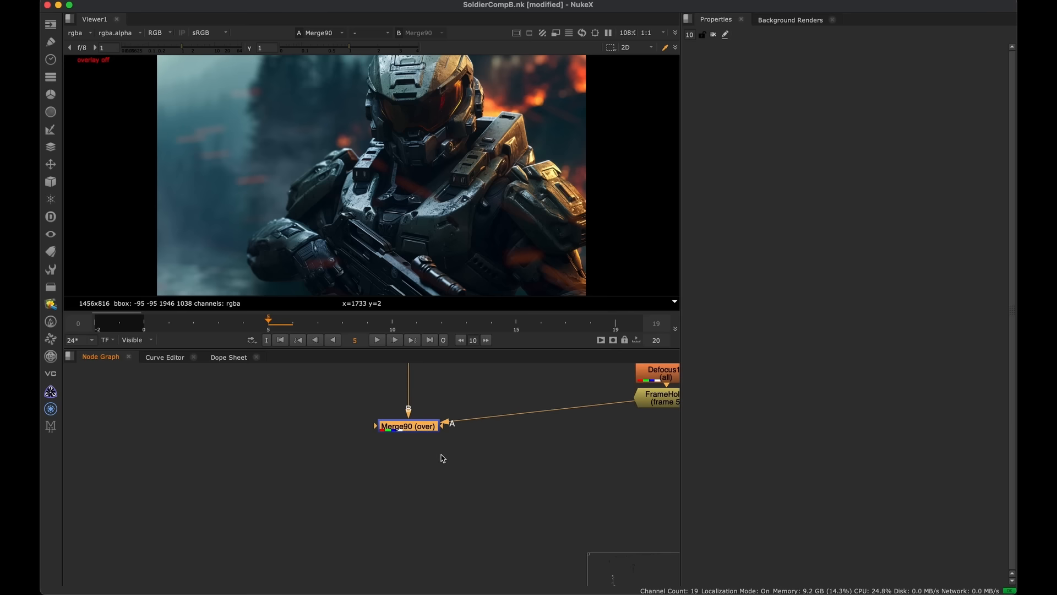
pyautogui.press('t')
pyautogui.moveTo(428, 446); pyautogui.dragTo(431, 497)
pyautogui.press('Delete')
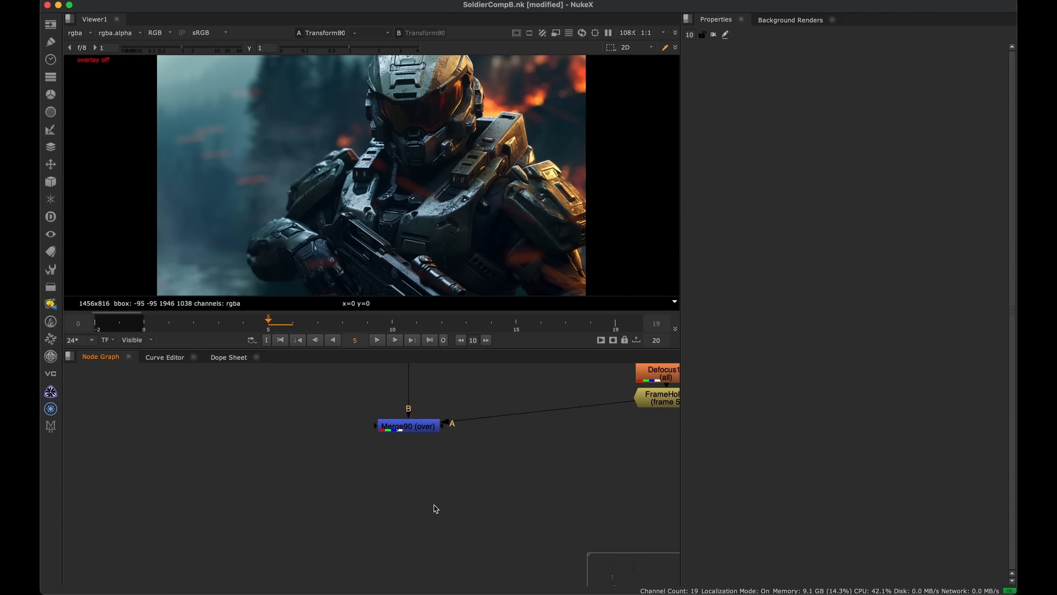
# Add a TransformMasked node below Merge90 and connect its input to Merge90's output
pyautogui.moveTo(432, 503); pyautogui.dragTo(432, 457, button='middle')
pyautogui.press('Tab')
pyautogui.write('transforma')
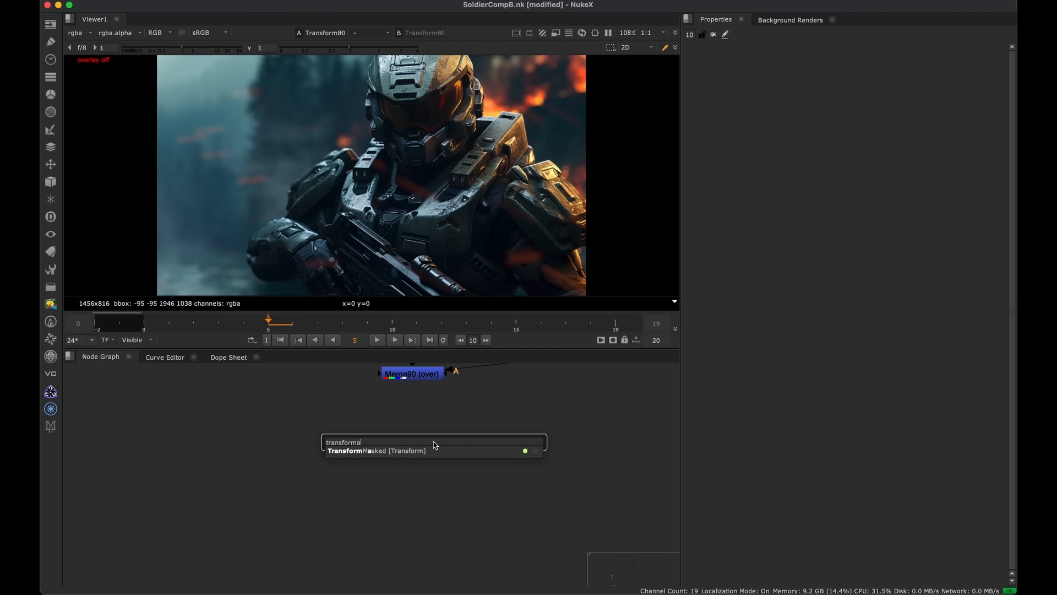
pyautogui.press('BackSpace')
pyautogui.write('mmas')
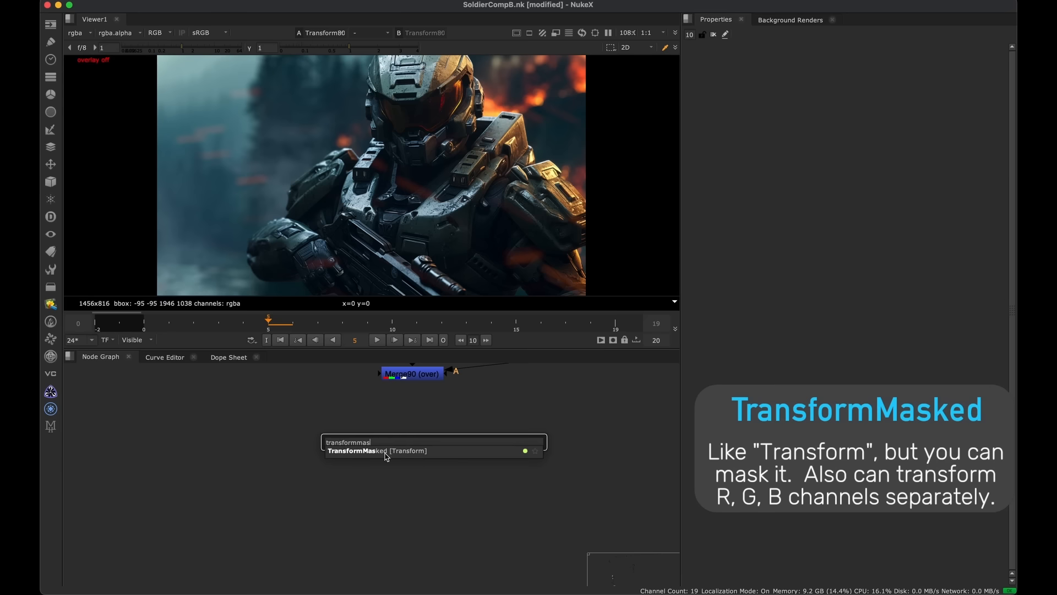
pyautogui.click(385, 453)
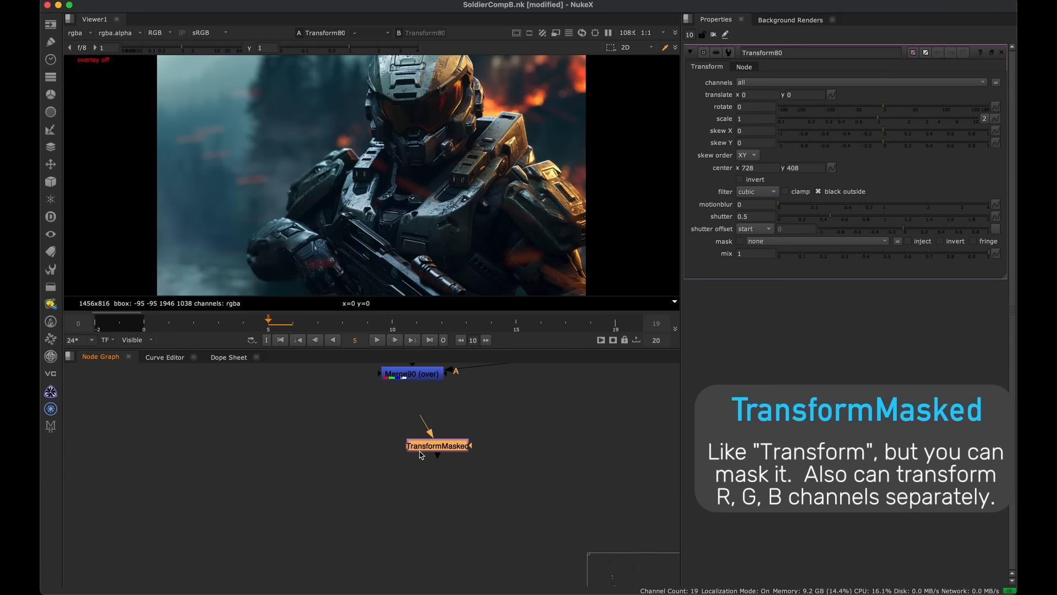
pyautogui.moveTo(440, 446); pyautogui.dragTo(412, 375)
pyautogui.click(406, 434)
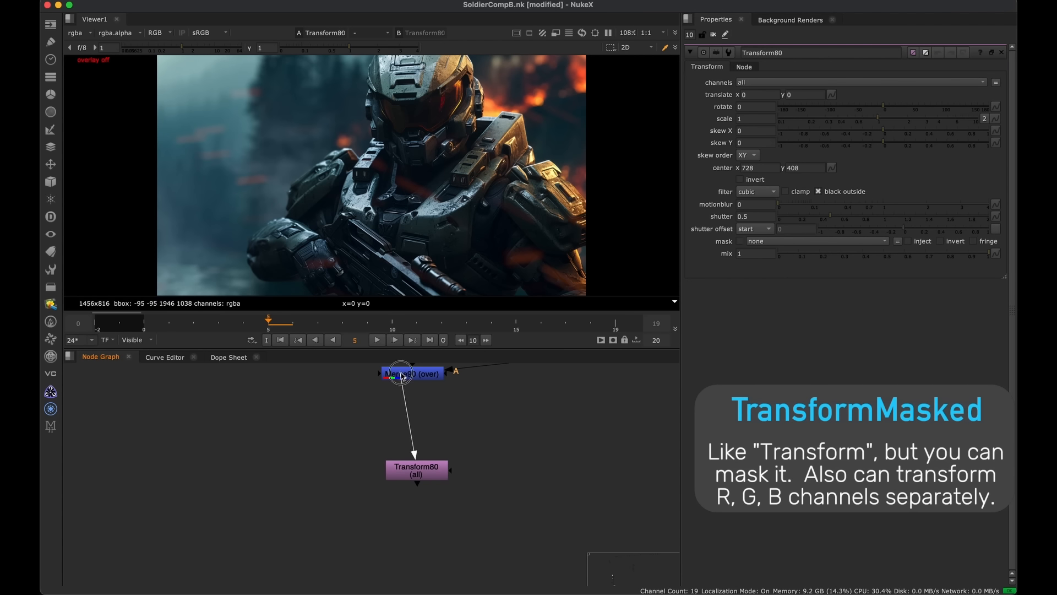
pyautogui.moveTo(416, 471)
pyautogui.mouseDown()
pyautogui.moveTo(411, 479)
pyautogui.moveTo(507, 433)
pyautogui.moveTo(542, 467)
pyautogui.moveTo(432, 483)
pyautogui.moveTo(515, 472)
pyautogui.moveTo(470, 484)
pyautogui.moveTo(505, 413)
pyautogui.moveTo(511, 432)
pyautogui.moveTo(584, 449)
pyautogui.mouseUp()
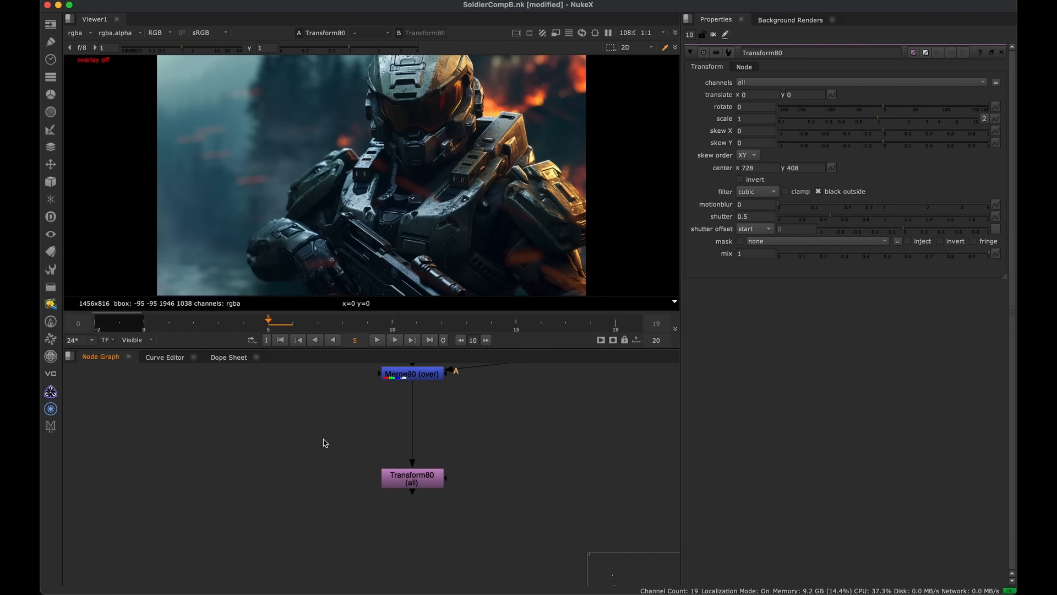
pyautogui.press('t')
pyautogui.click(360, 449)
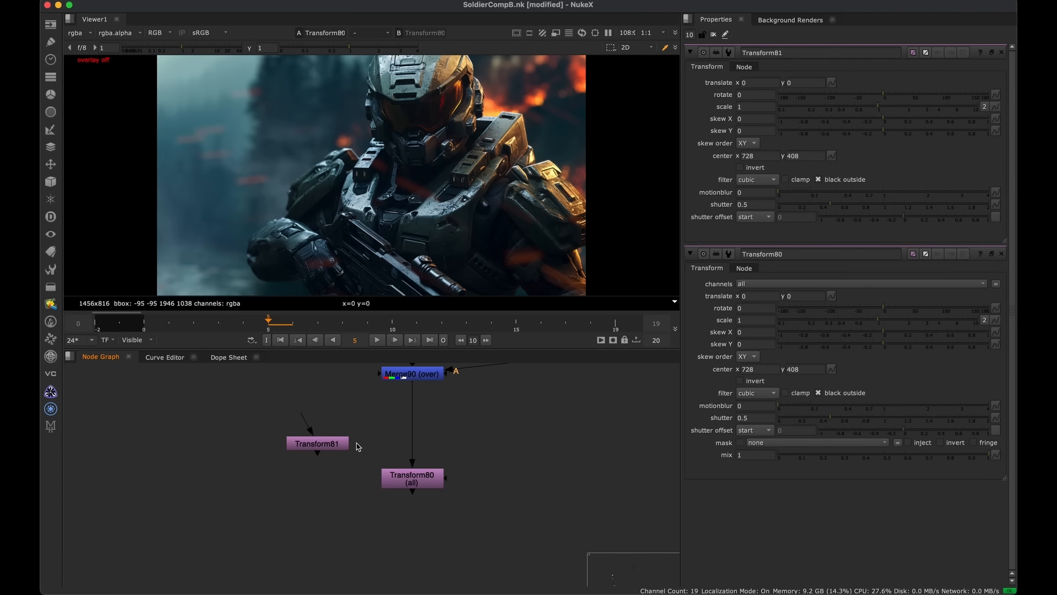
pyautogui.moveTo(449, 478); pyautogui.dragTo(493, 453)
pyautogui.moveTo(344, 446); pyautogui.dragTo(358, 459)
pyautogui.press('Delete')
# Set Transform80's channels to rgb and disable green and blue so that it affects only red
pyautogui.click(411, 479)
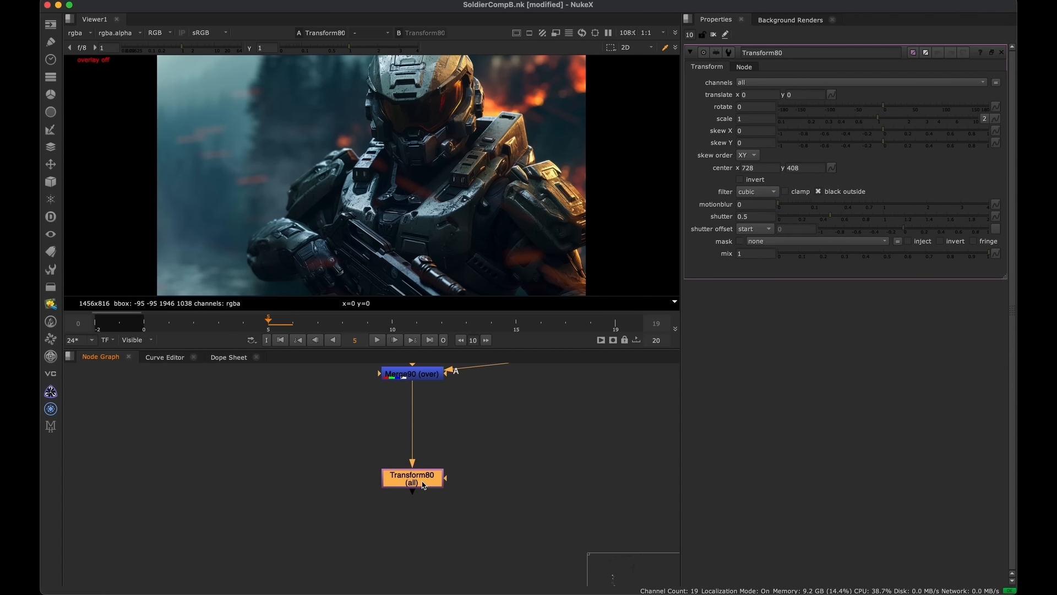
pyautogui.click(741, 82)
pyautogui.click(767, 117)
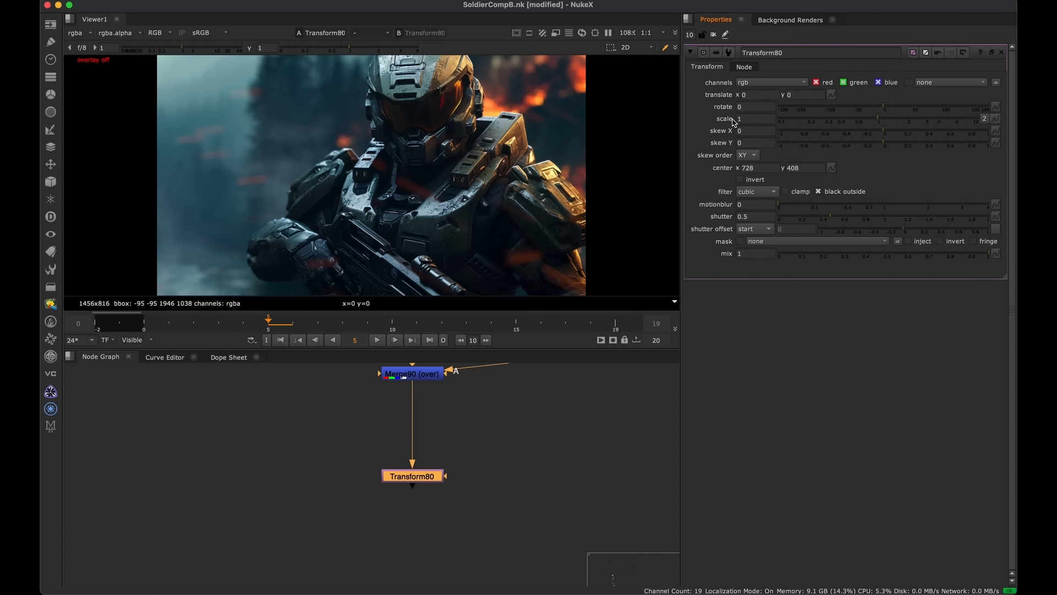
pyautogui.click(857, 83)
pyautogui.click(878, 82)
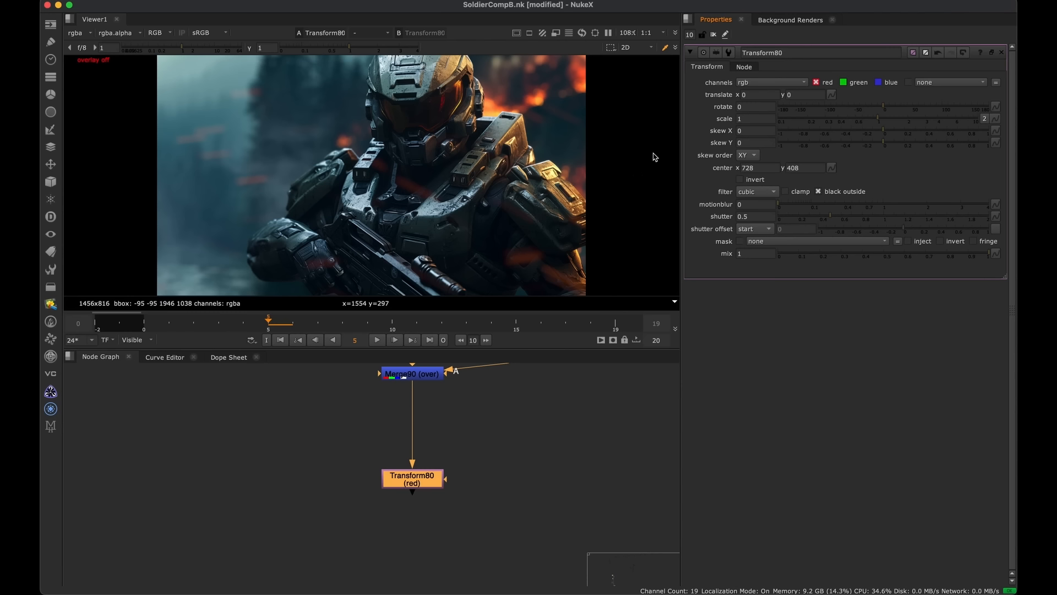
pyautogui.click(879, 82)
pyautogui.click(852, 83)
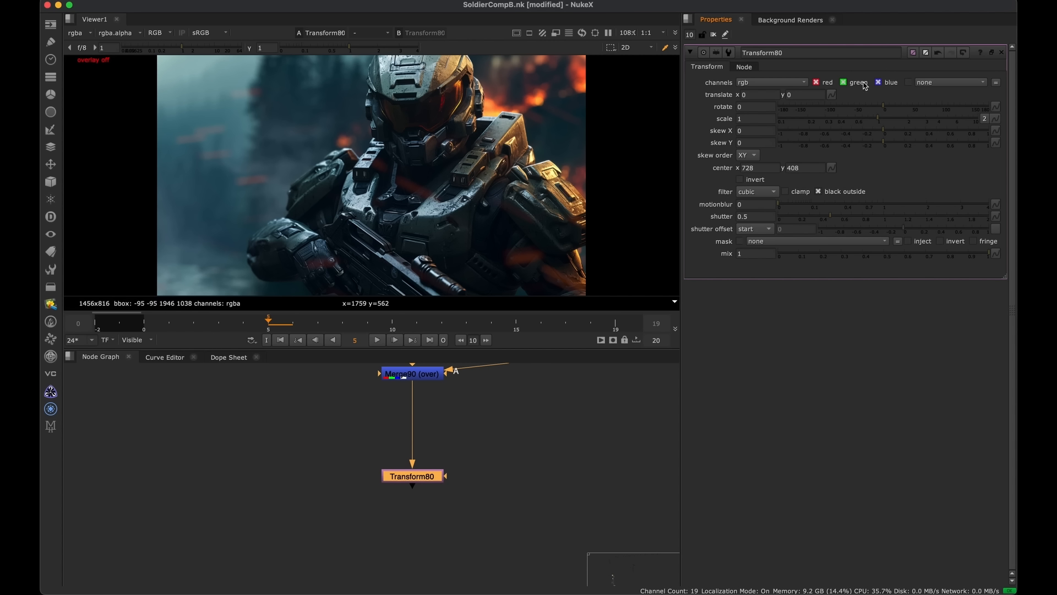
pyautogui.click(864, 84)
pyautogui.click(878, 83)
# Set Transform80's translate x to 1.5 to offset the red channel while viewing the shoulder armor up close
pyautogui.scroll(5, 574, 206)
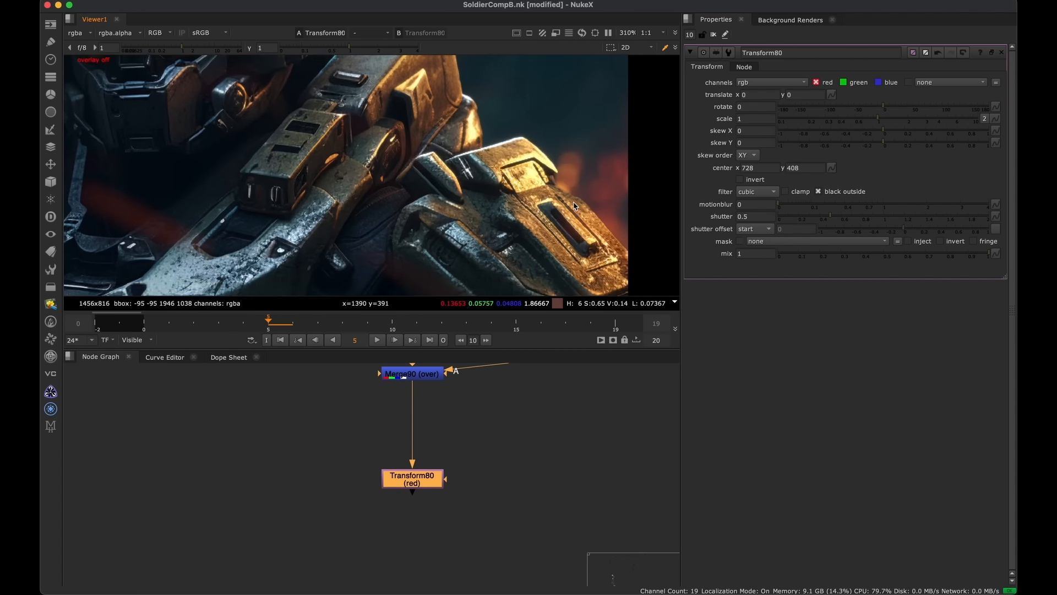
pyautogui.scroll(6, 574, 206)
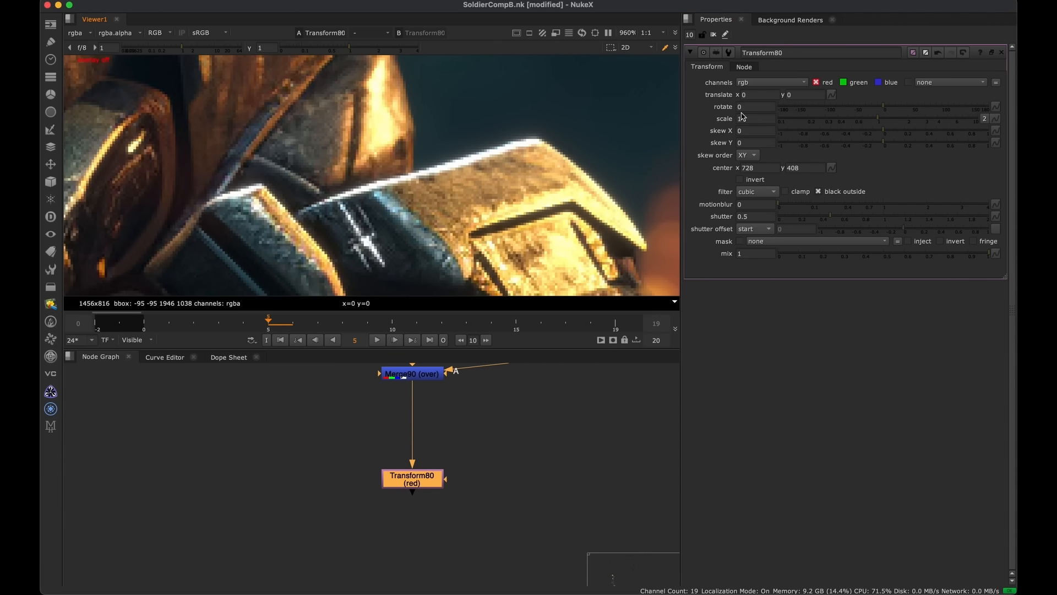
pyautogui.doubleClick(743, 95)
pyautogui.press('Return')
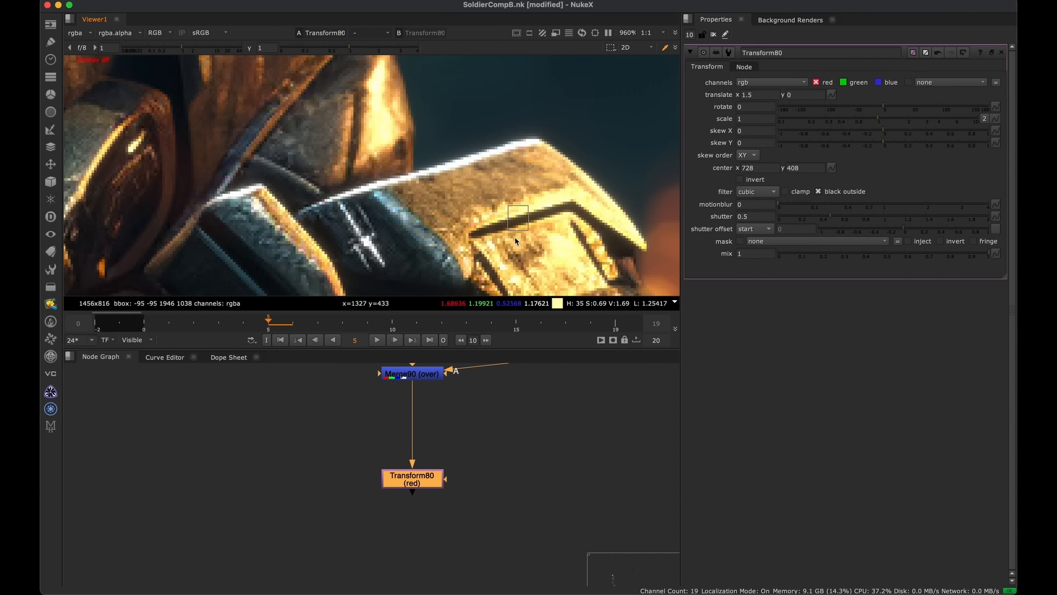
pyautogui.click(477, 438)
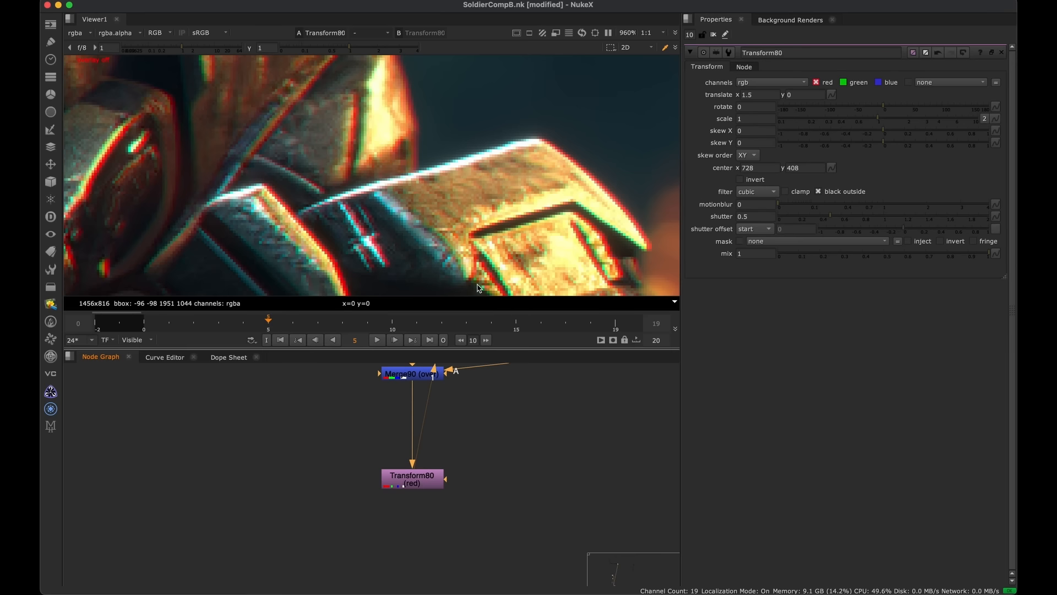
# Examine the red-channel fringing along the edges of the shoulder armor, visor and helmet, and compare it with the full image
pyautogui.moveTo(405, 266); pyautogui.dragTo(591, 228, button='middle')
pyautogui.moveTo(477, 415); pyautogui.dragTo(316, 521)
pyautogui.press('f')
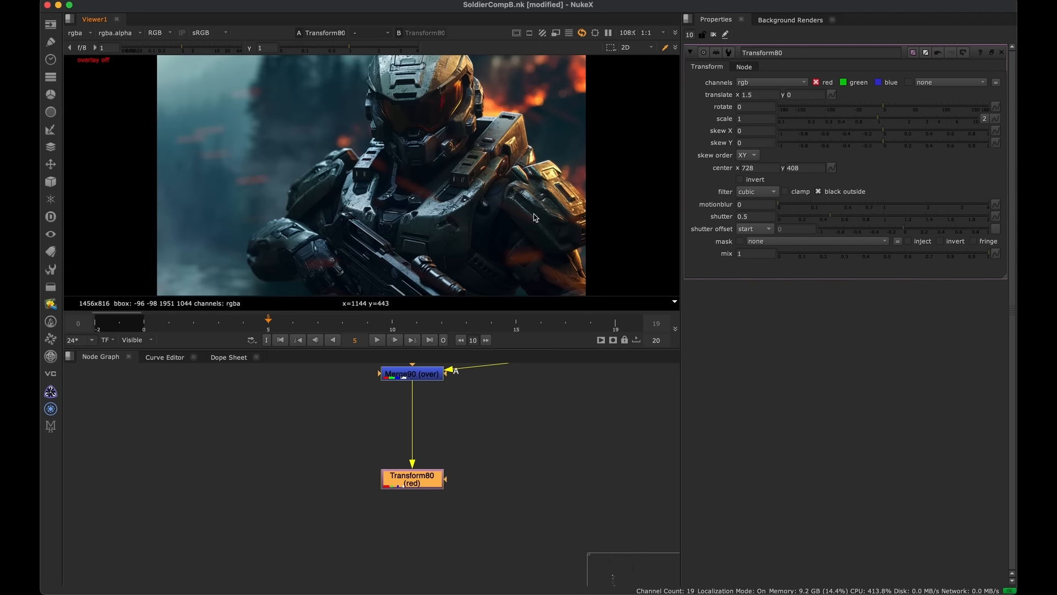
pyautogui.scroll(5, 533, 172)
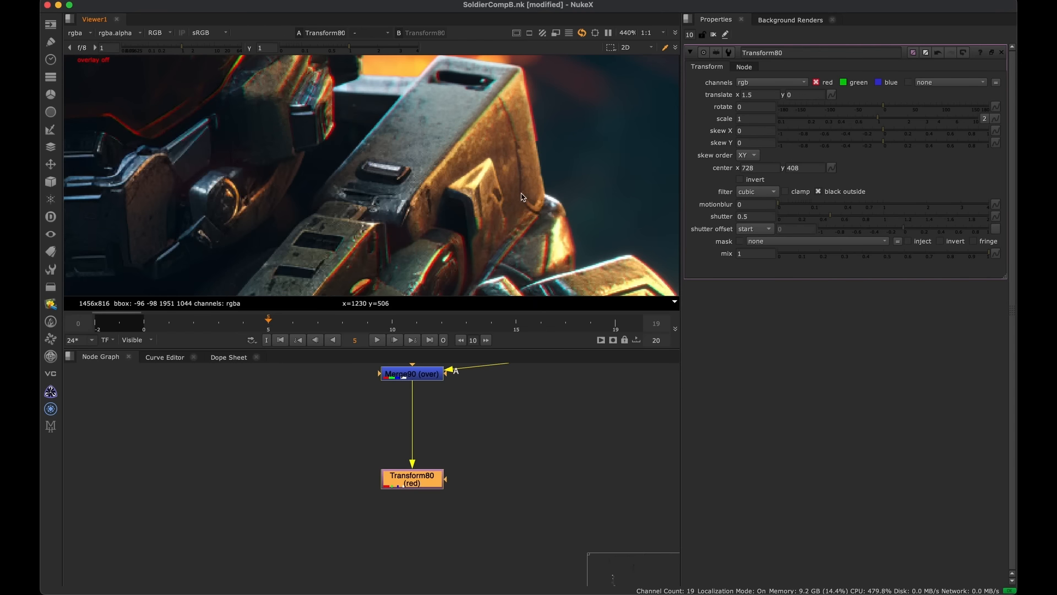
pyautogui.moveTo(292, 140); pyautogui.dragTo(470, 158, button='middle')
pyautogui.moveTo(494, 206); pyautogui.dragTo(495, 280, button='middle')
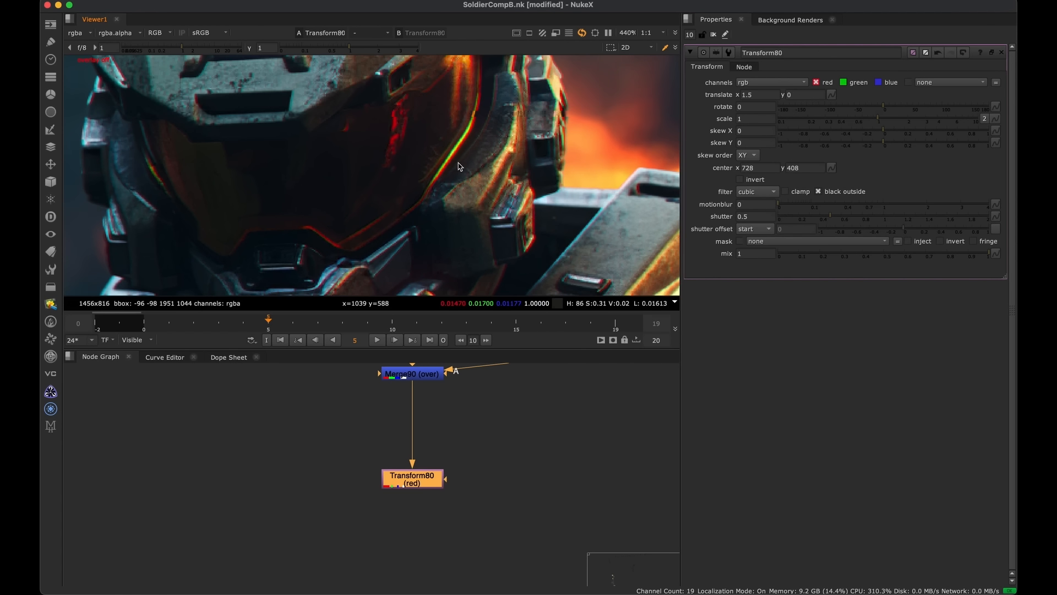
pyautogui.moveTo(440, 127); pyautogui.dragTo(465, 234, button='middle')
pyautogui.moveTo(400, 139); pyautogui.dragTo(459, 158, button='middle')
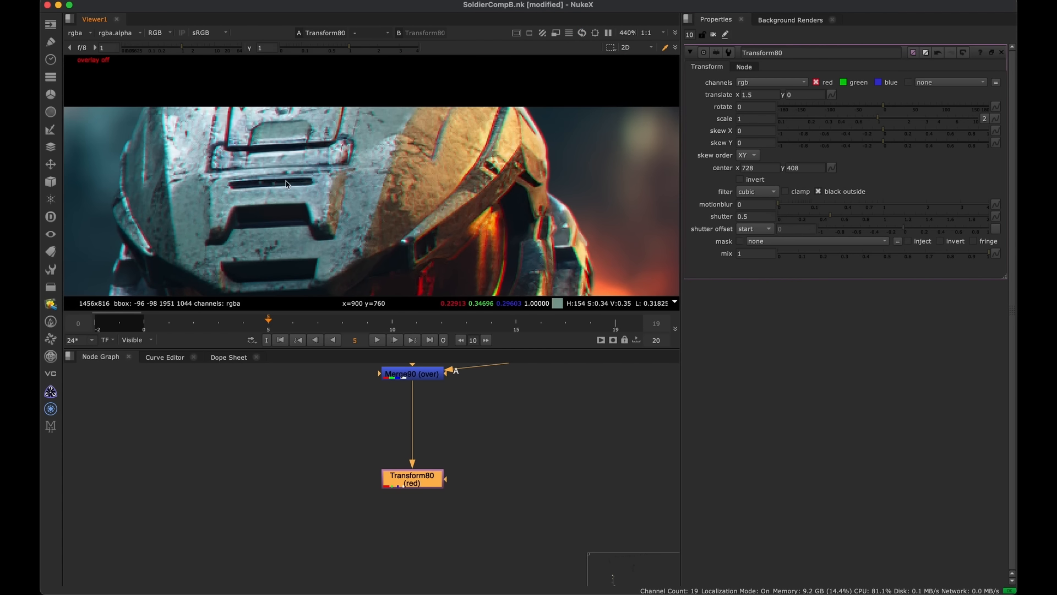
pyautogui.scroll(3, 242, 130)
pyautogui.scroll(-3, 319, 133)
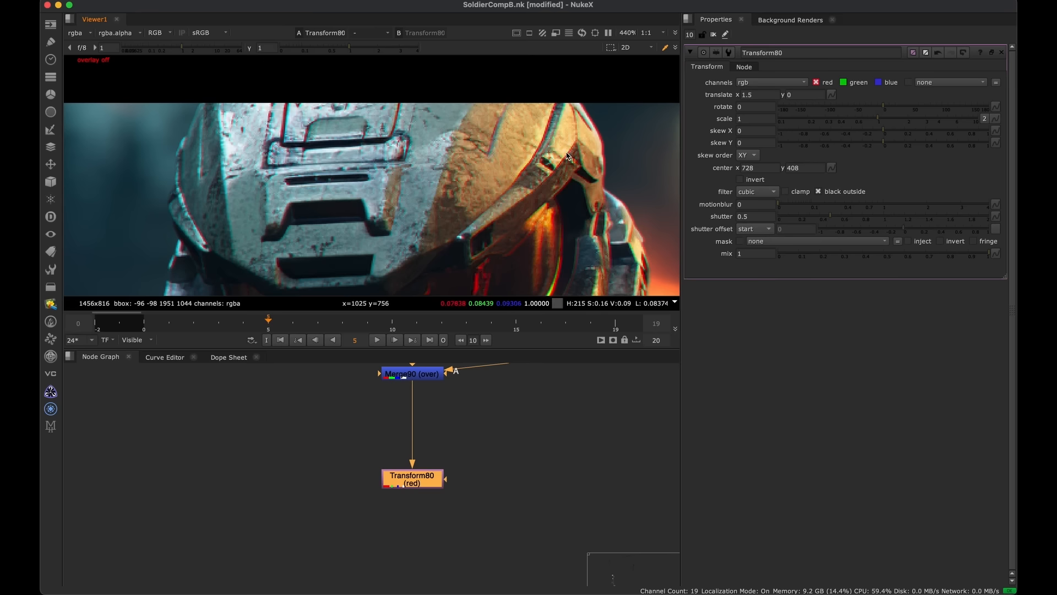
pyautogui.press('f')
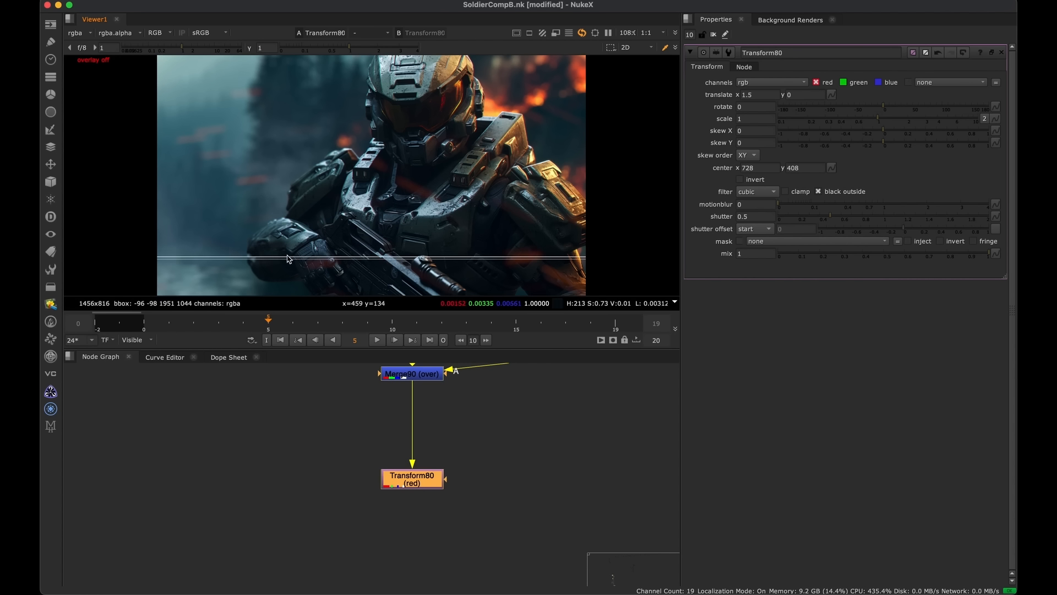
# Examine the color fringing around the soldier's arm and gloved hand against the misty background
pyautogui.scroll(6, 333, 183)
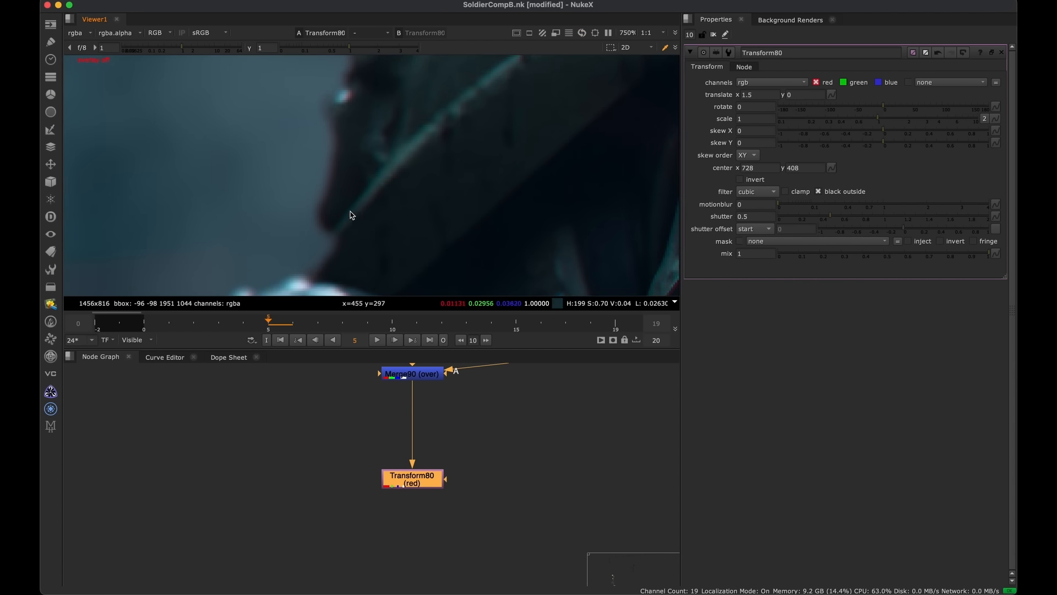
pyautogui.scroll(-6, 334, 218)
pyautogui.moveTo(345, 225); pyautogui.dragTo(360, 177, button='middle')
pyautogui.scroll(3, 357, 175)
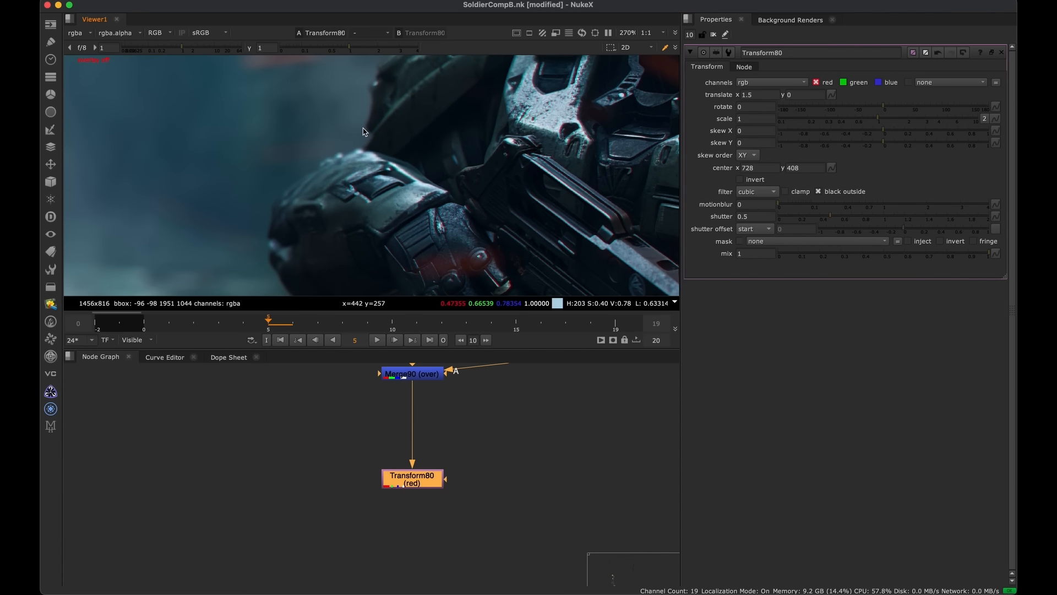
pyautogui.scroll(2, 364, 130)
pyautogui.moveTo(391, 219); pyautogui.dragTo(441, 175, button='middle')
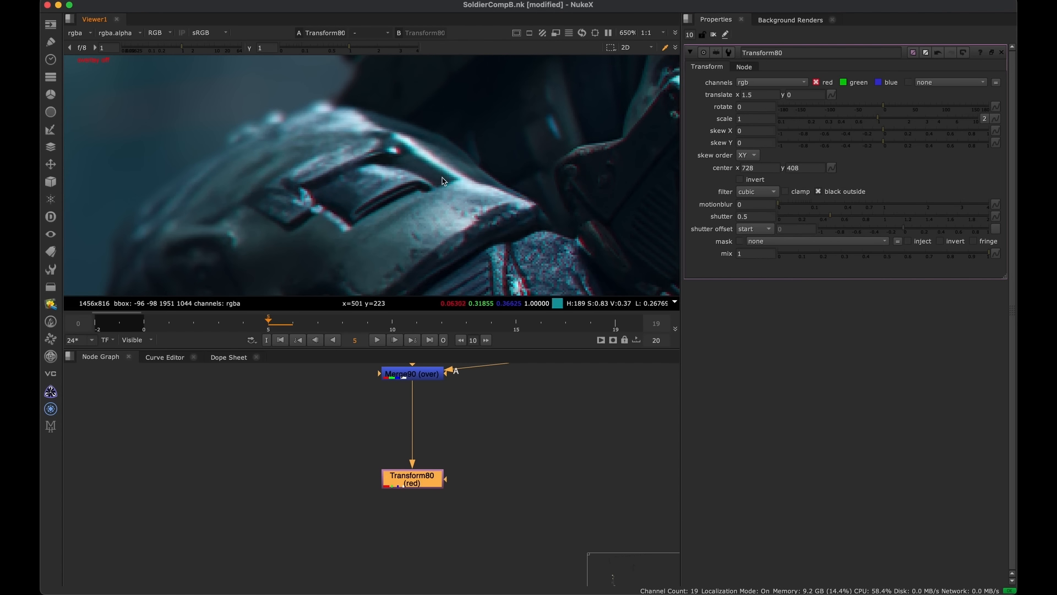
pyautogui.press('f')
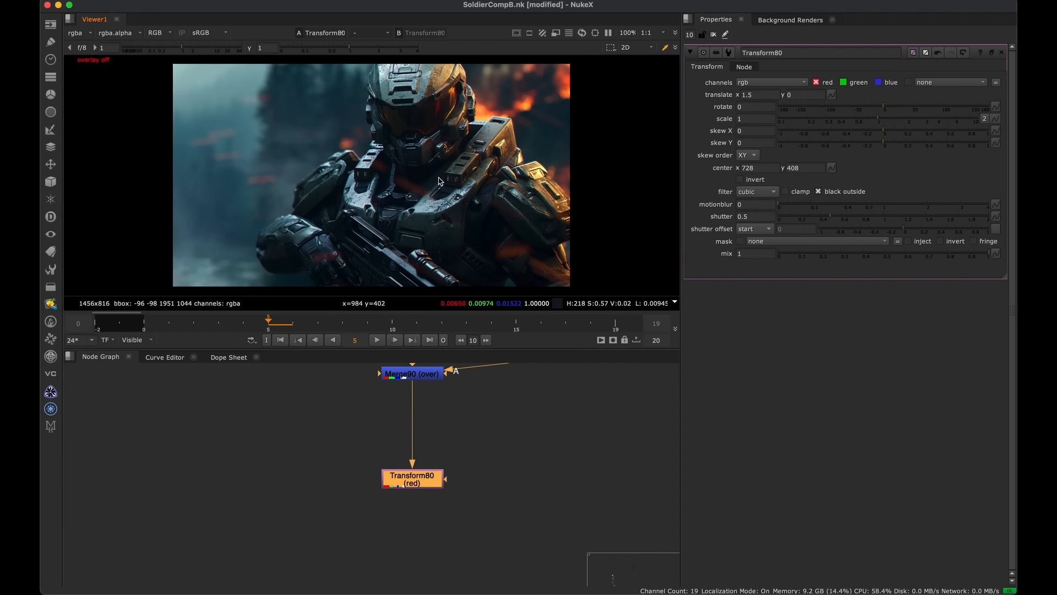
# Set Transform80's mix to 0.865 to soften the red-channel offset
pyautogui.click(959, 254)
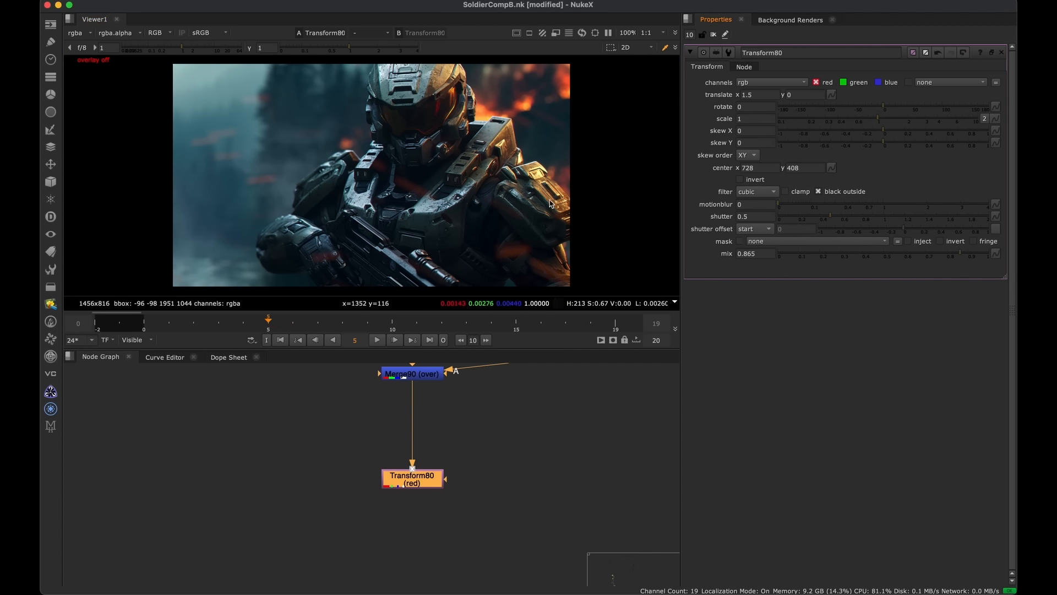
pyautogui.moveTo(492, 485); pyautogui.dragTo(460, 487, button='middle')
# Add an unconnected LensDistortion node between Merge90 and Transform80 in the node graph
pyautogui.moveTo(481, 453); pyautogui.dragTo(490, 462)
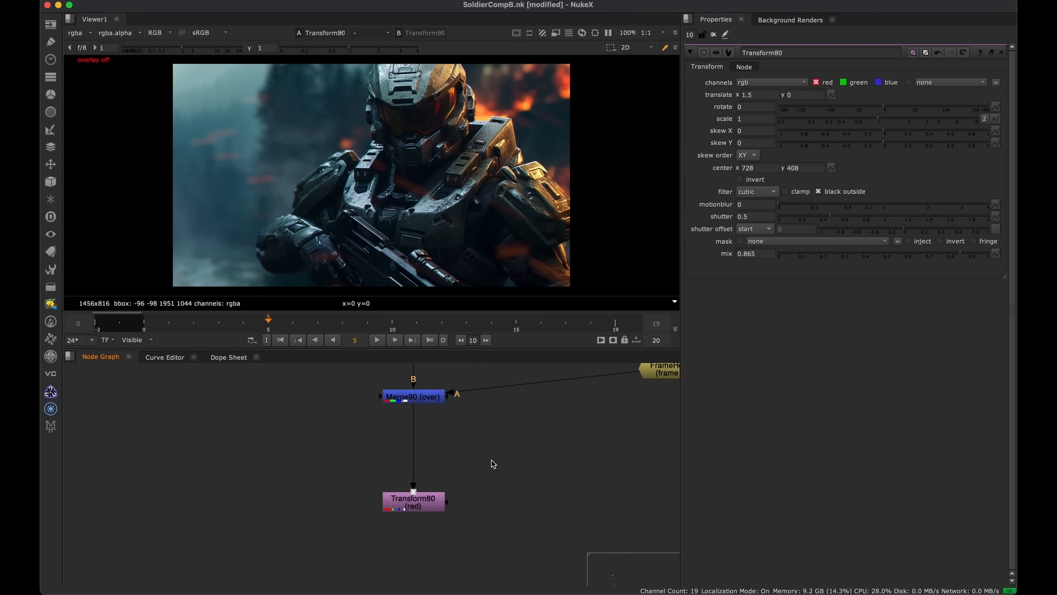
pyautogui.press('Tab')
pyautogui.write('lensdi')
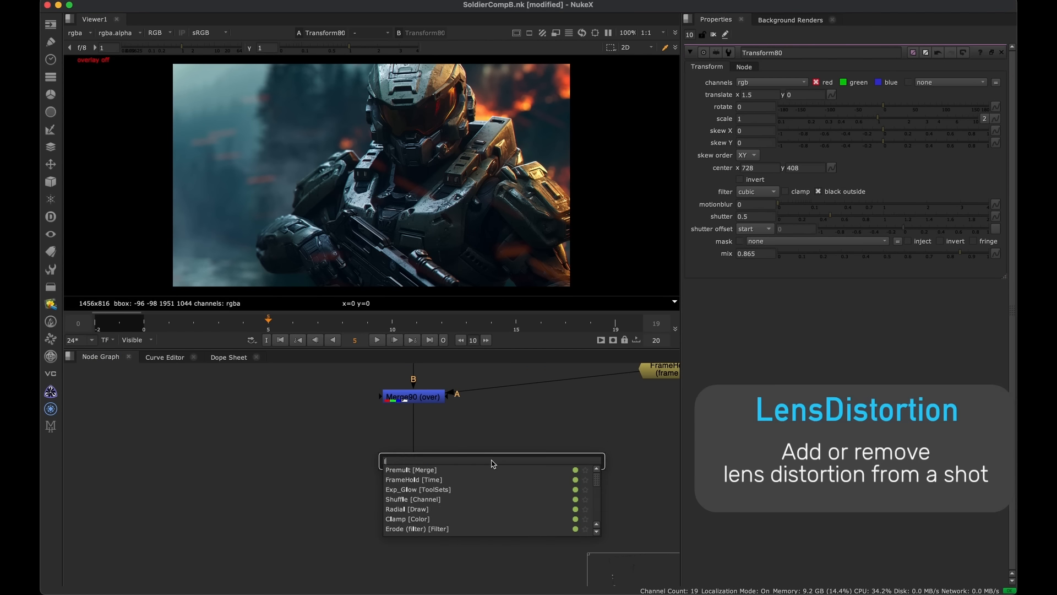
pyautogui.click(470, 470)
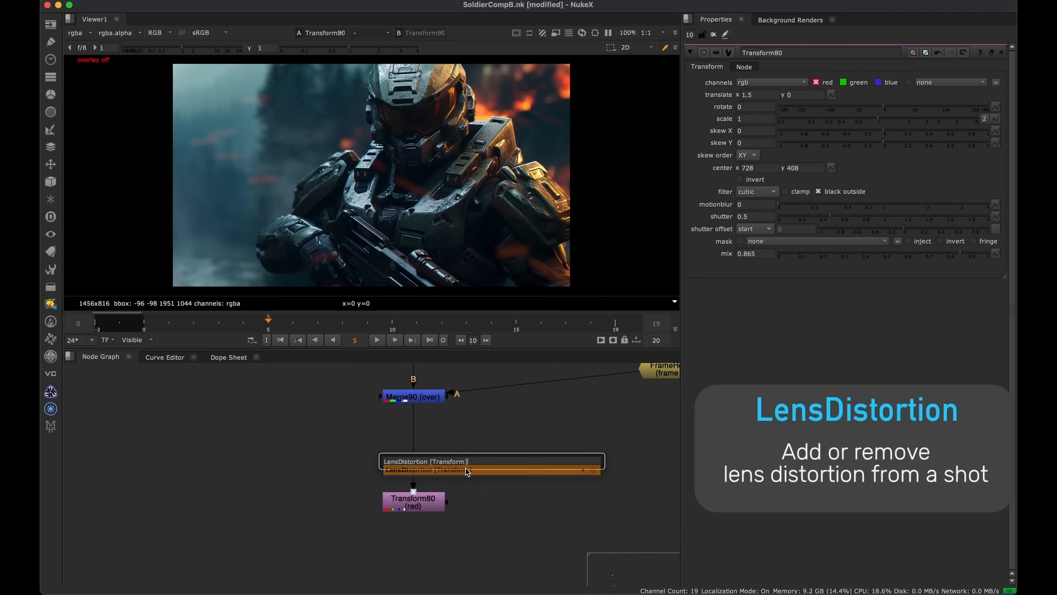
# Insert the LensDistortion node into the pipe between Merge90 and Transform80 and set its output mode to Redistort
pyautogui.click(416, 464)
pyautogui.moveTo(479, 466); pyautogui.dragTo(430, 465)
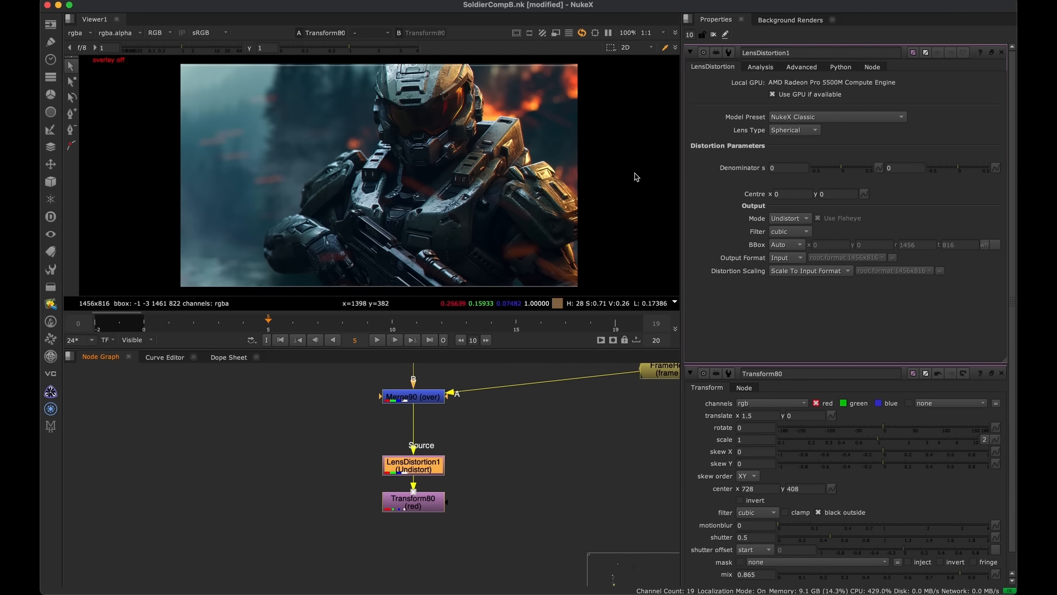
pyautogui.click(785, 219)
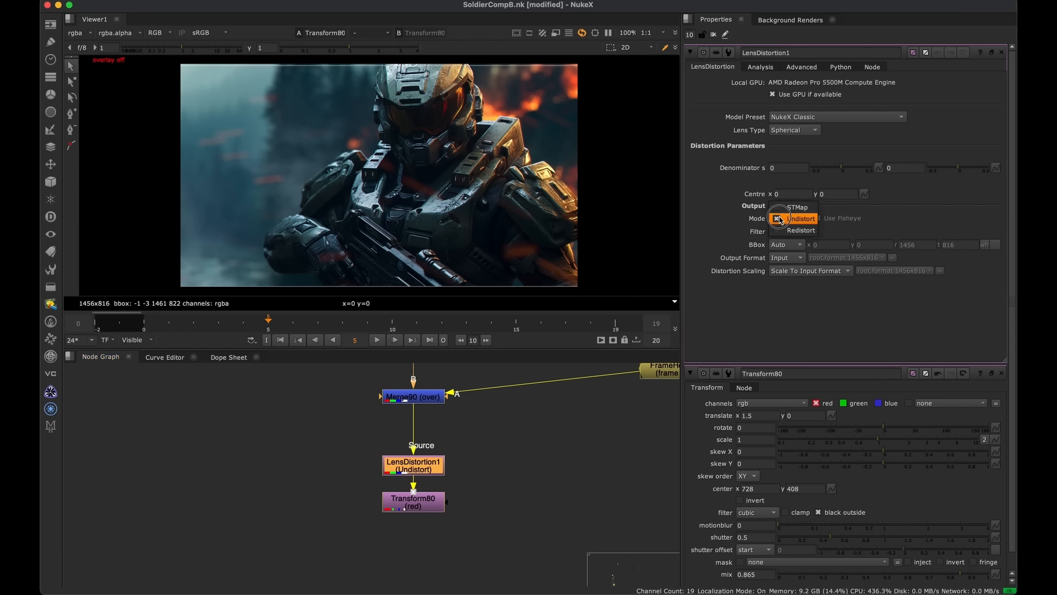
pyautogui.click(784, 220)
pyautogui.click(782, 221)
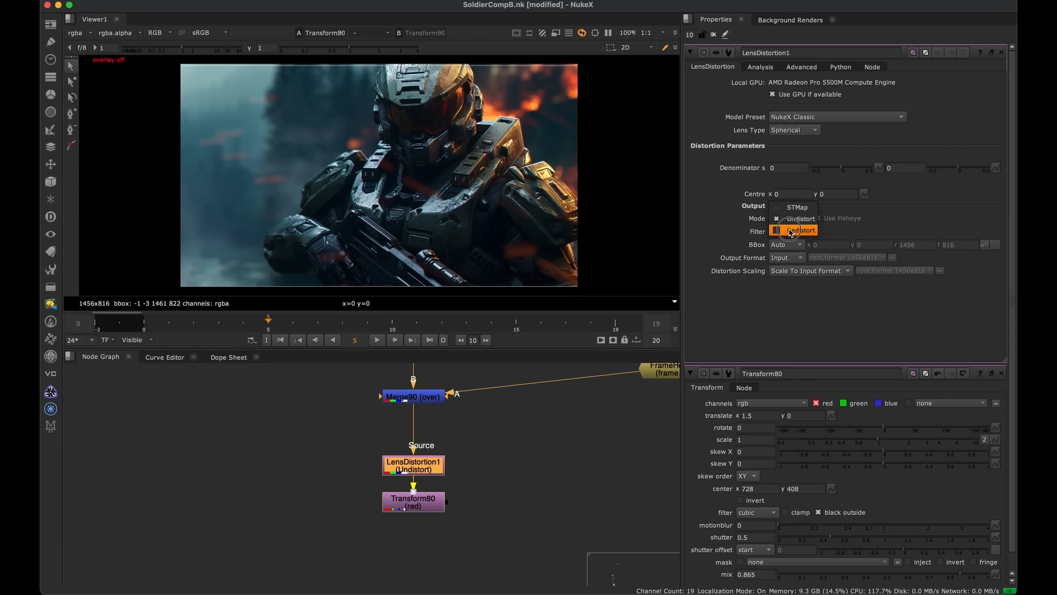
pyautogui.click(793, 230)
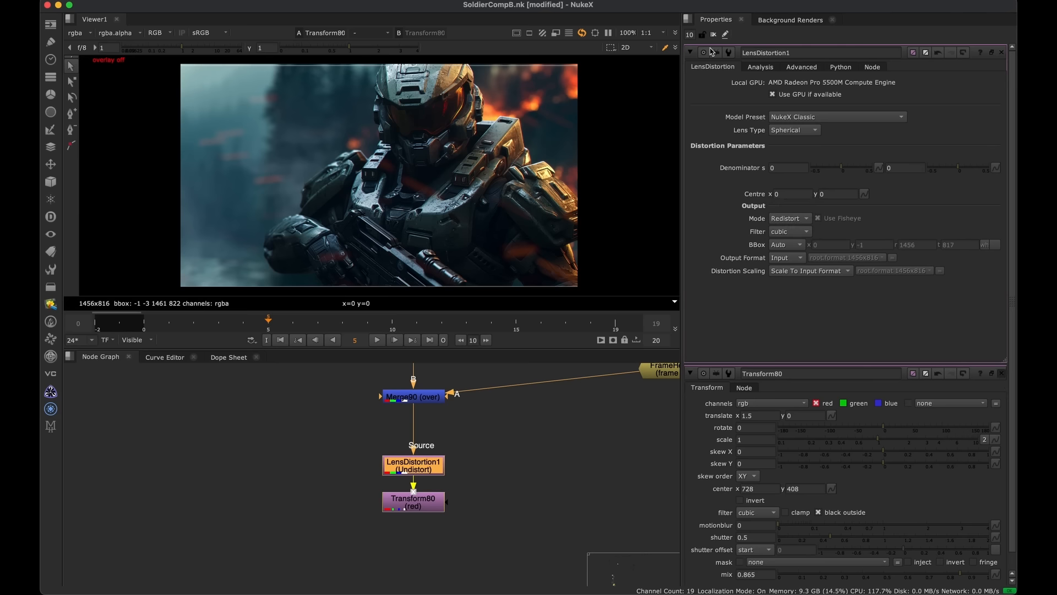
# Close Transform80's properties, set LensDistortion1's first denominator to 0.03, and toggle the node to compare the distortion
pyautogui.click(1001, 373)
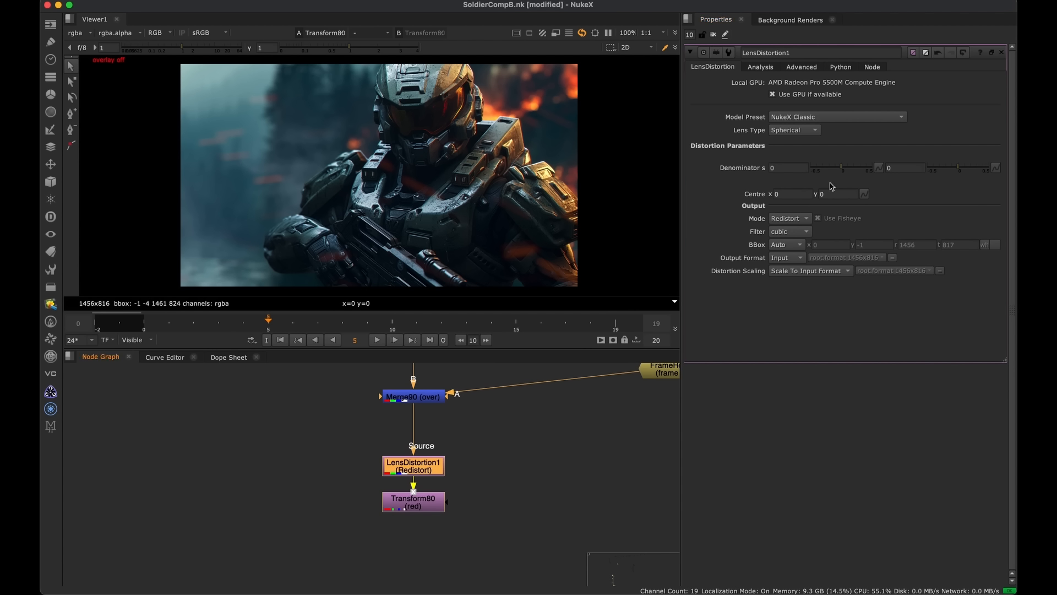
pyautogui.click(843, 170)
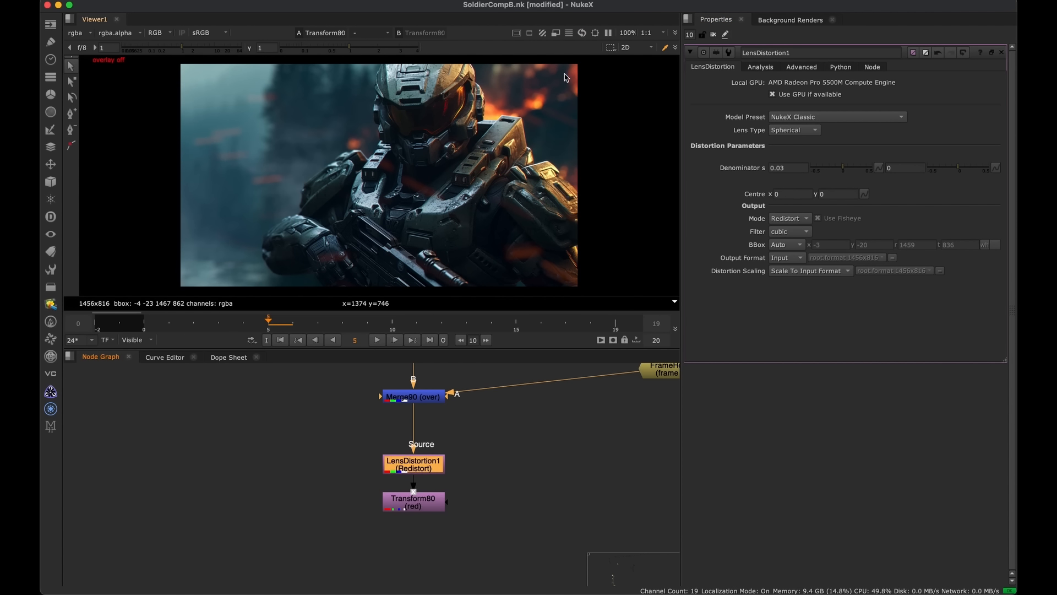
pyautogui.press('d')
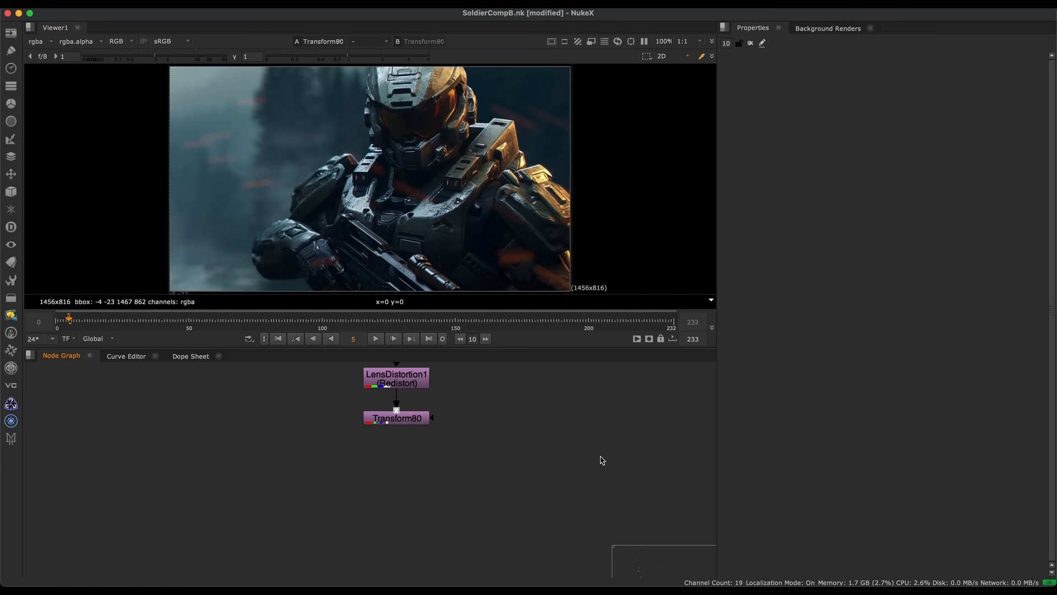
# Add a Grain node with the Kodak 5248 preset below Transform80 in the node graph
pyautogui.moveTo(481, 390); pyautogui.dragTo(337, 453)
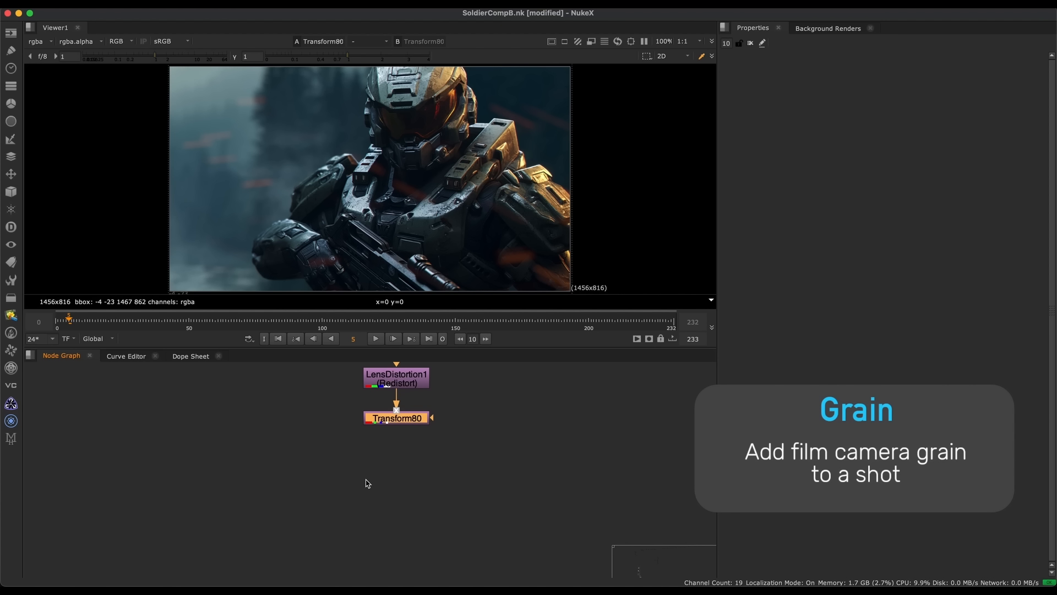
pyautogui.press('Tab')
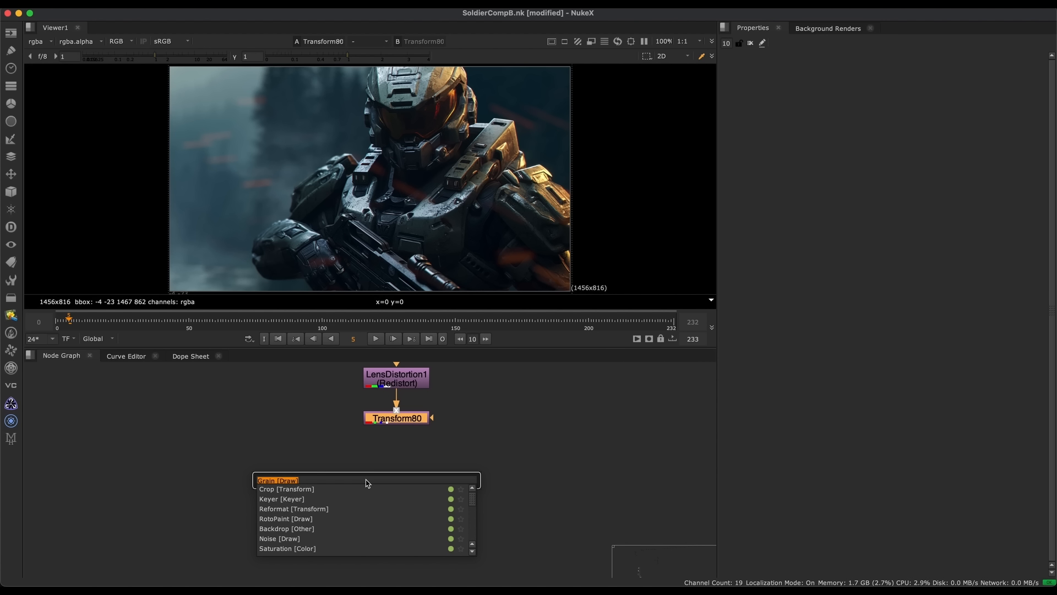
pyautogui.write('grain')
pyautogui.press('Down')
pyautogui.press('Return')
pyautogui.moveTo(405, 448); pyautogui.dragTo(406, 474)
# Examine the grain on the shoulder armor up close, comparing the image with the Grain node on and off
pyautogui.scroll(10, 506, 161)
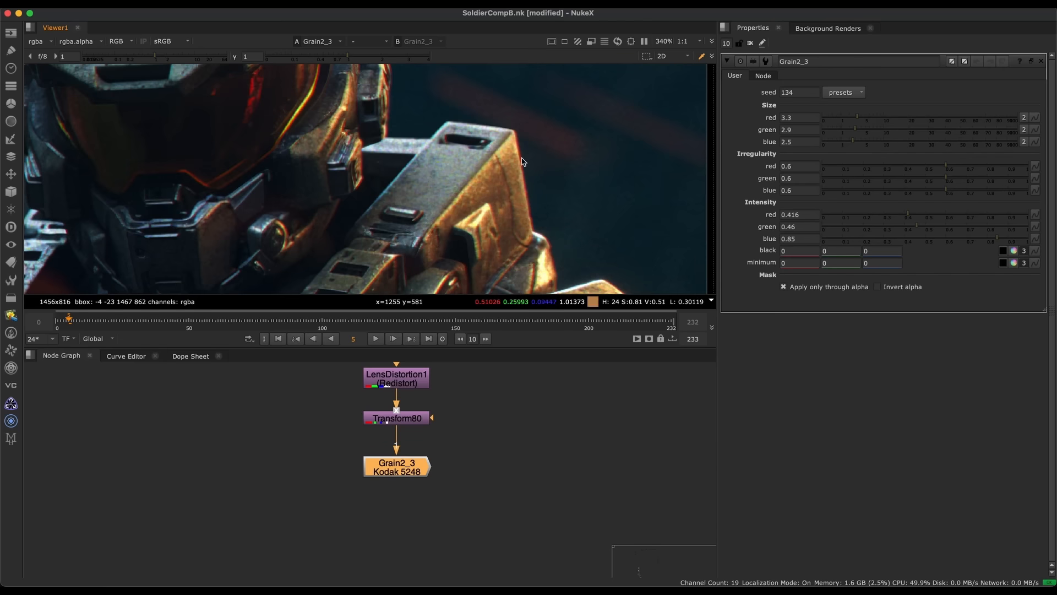
pyautogui.press('d')
pyautogui.press('d')
pyautogui.scroll(-5, 486, 234)
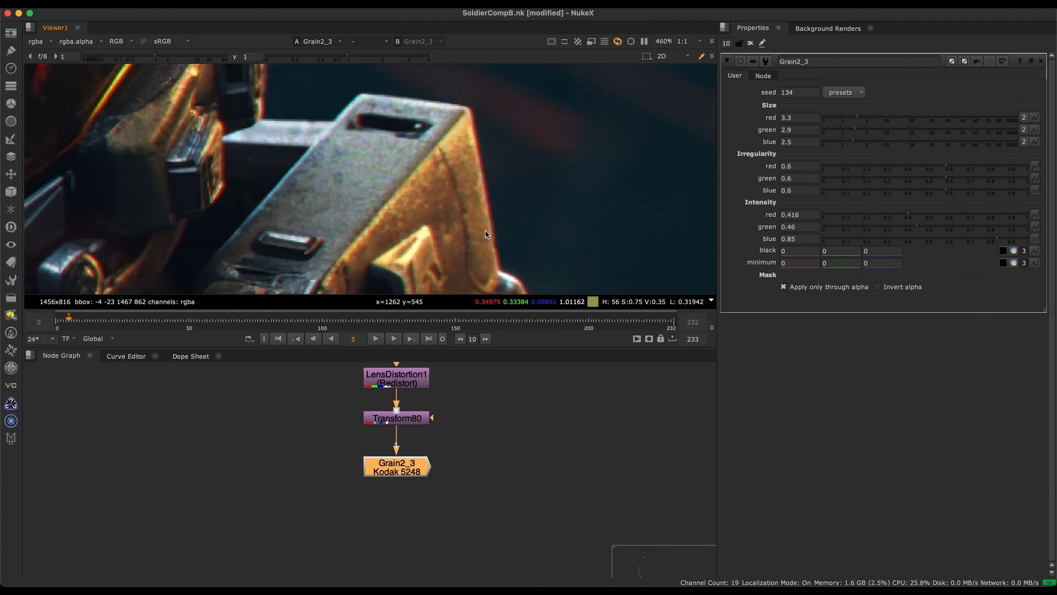
pyautogui.scroll(3, 460, 177)
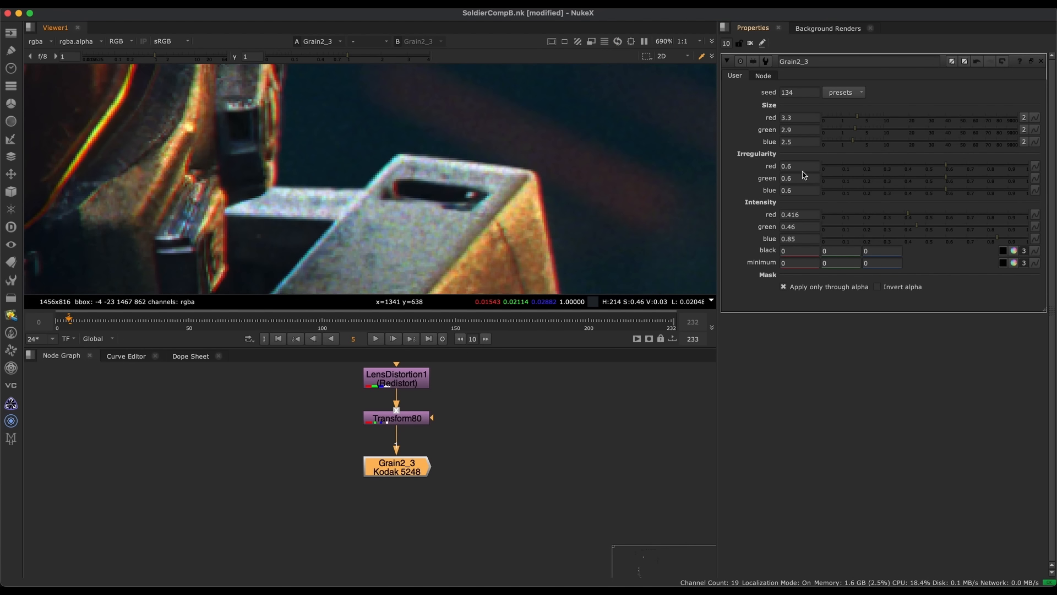
pyautogui.scroll(-2, 538, 231)
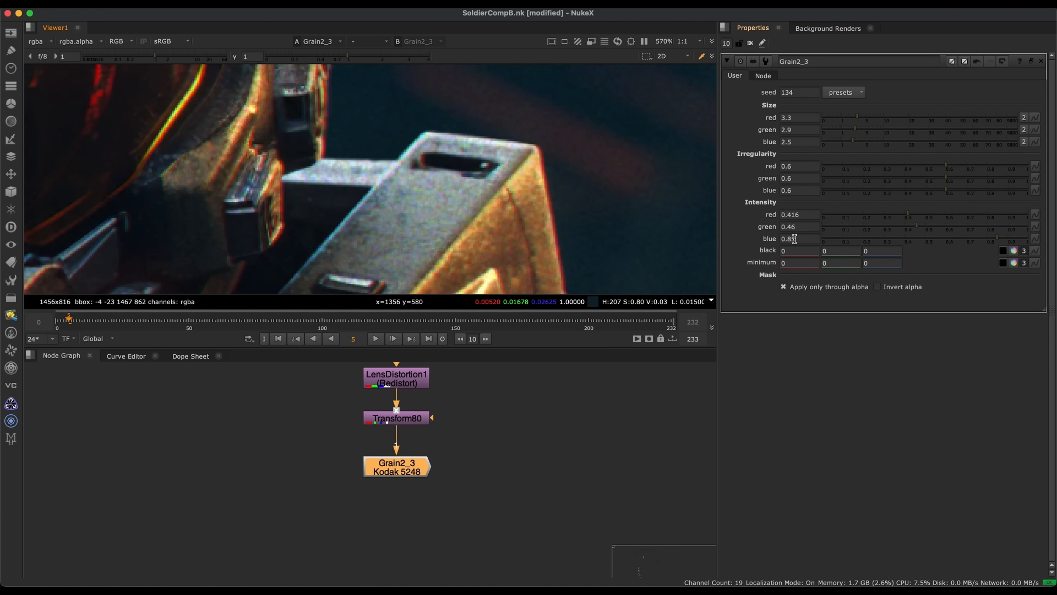
# Switch the Grain node to the Kodak GT5274 preset
pyautogui.click(830, 93)
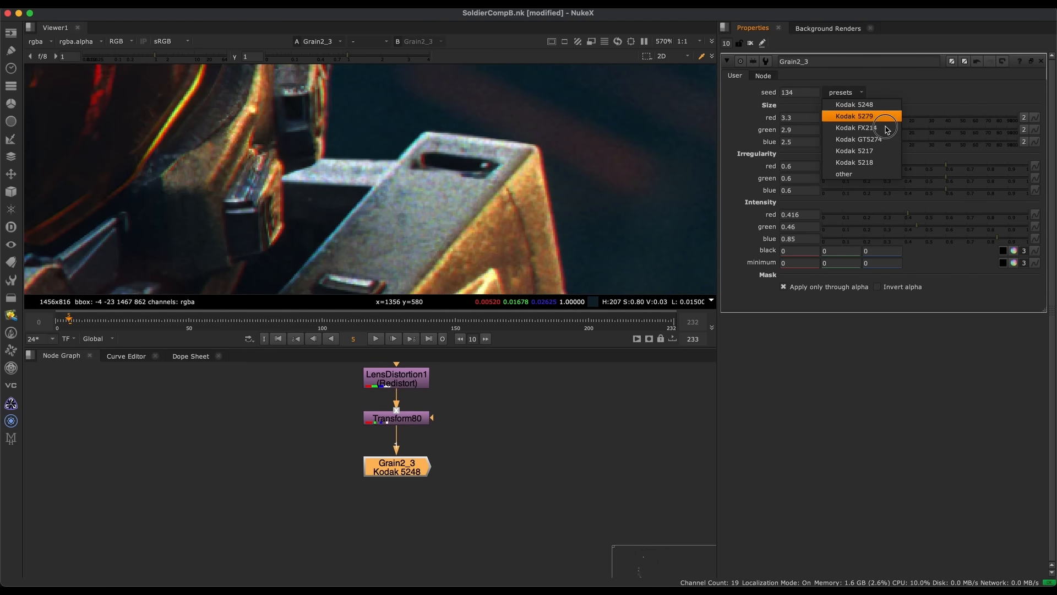
pyautogui.click(857, 137)
pyautogui.click(842, 91)
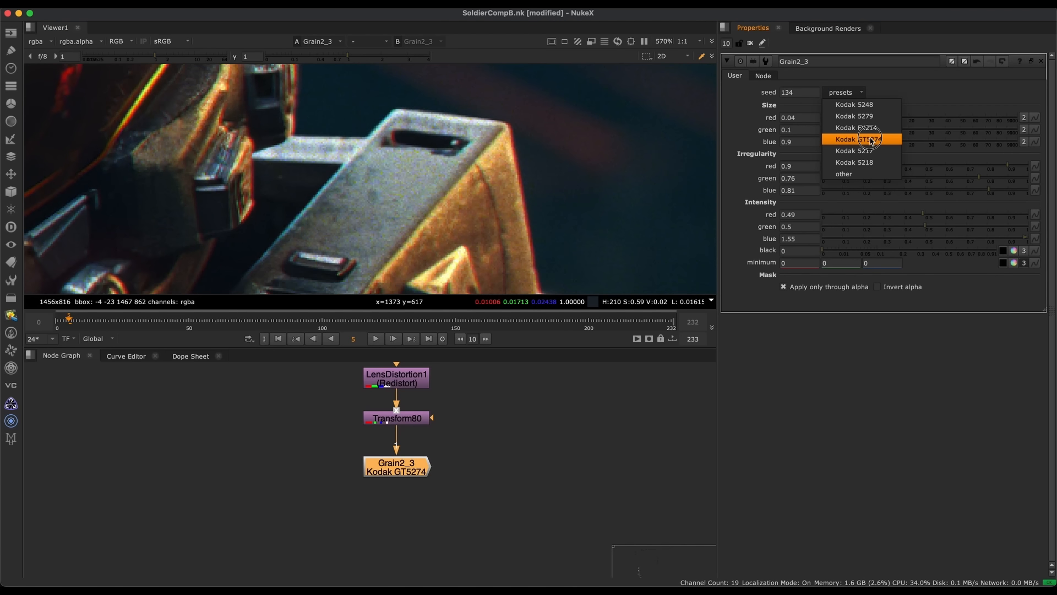
pyautogui.click(859, 137)
pyautogui.click(832, 92)
pyautogui.click(434, 202)
# Check the grain across the helmet and armor, and turn off applying the grain only through alpha
pyautogui.scroll(1, 462, 196)
pyautogui.scroll(-4, 473, 192)
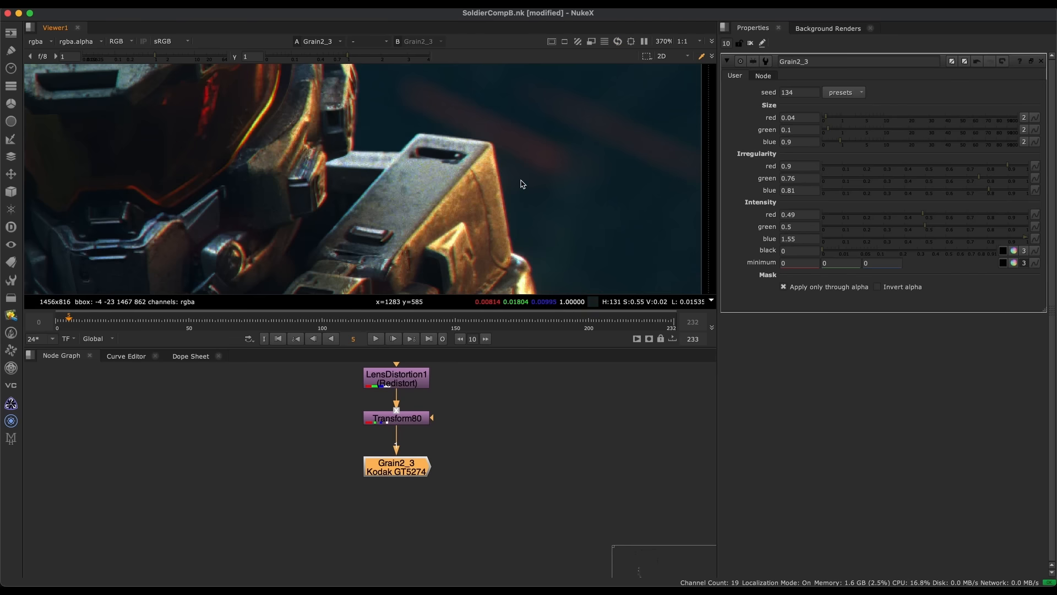
pyautogui.scroll(3, 530, 217)
pyautogui.scroll(-5, 543, 206)
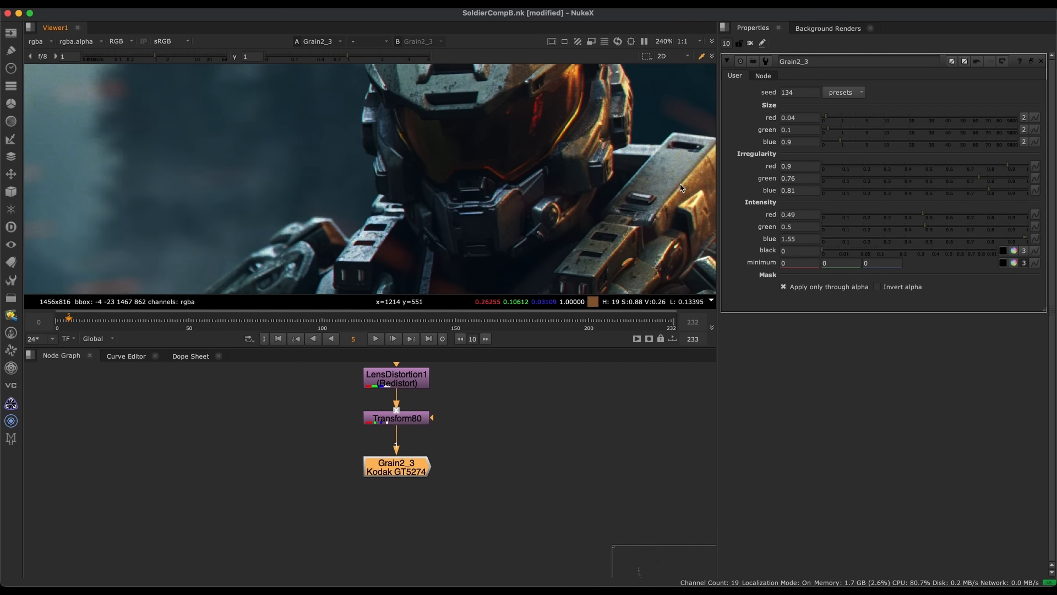
pyautogui.scroll(3, 369, 179)
pyautogui.moveTo(371, 180); pyautogui.dragTo(378, 86, button='middle')
pyautogui.moveTo(309, 193); pyautogui.dragTo(320, 66, button='middle')
pyautogui.press('f')
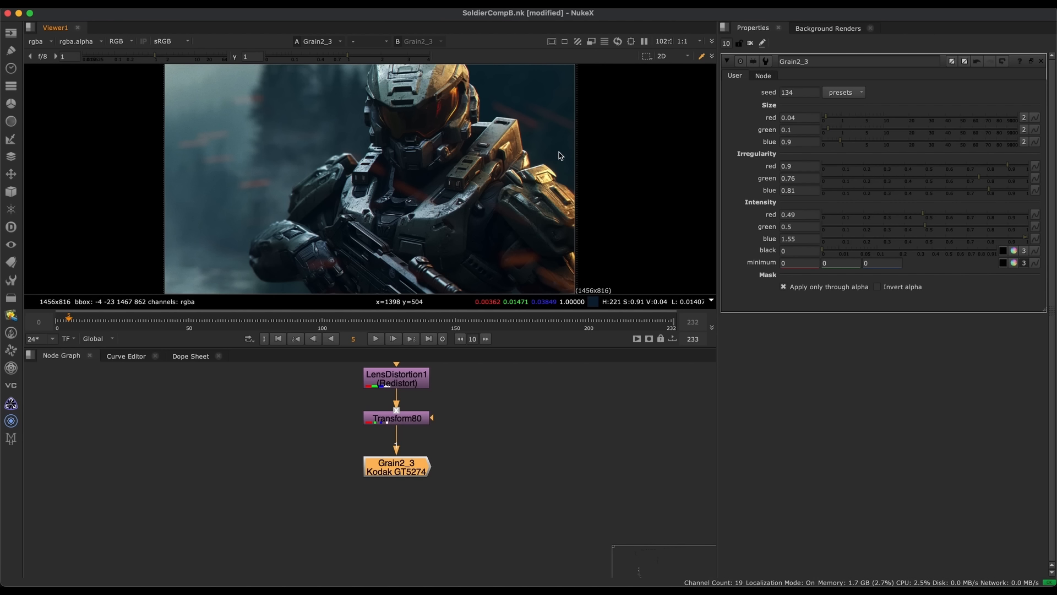
pyautogui.click(784, 286)
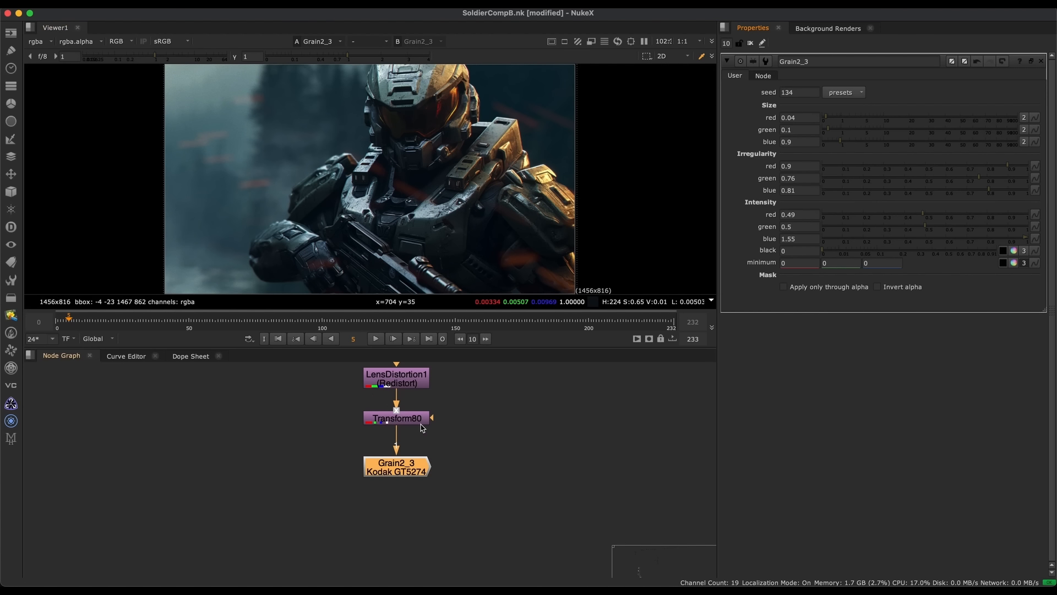
# Review the end of the node tree from the ember branch through Merge90, LensDistortion1 and Transform80 to the Grain node
pyautogui.moveTo(432, 396); pyautogui.dragTo(411, 538, button='middle')
pyautogui.press('space')
pyautogui.moveTo(397, 385); pyautogui.dragTo(424, 290, button='middle')
pyautogui.scroll(-2, 418, 292)
pyautogui.click(418, 291)
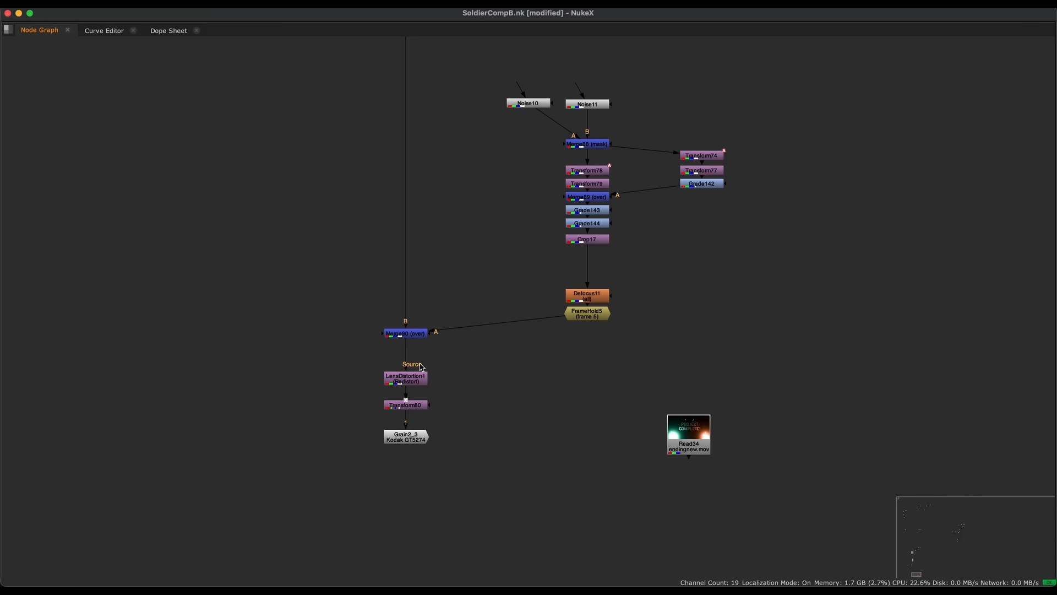
pyautogui.moveTo(544, 308); pyautogui.dragTo(570, 210, button='middle')
pyautogui.scroll(2, 570, 211)
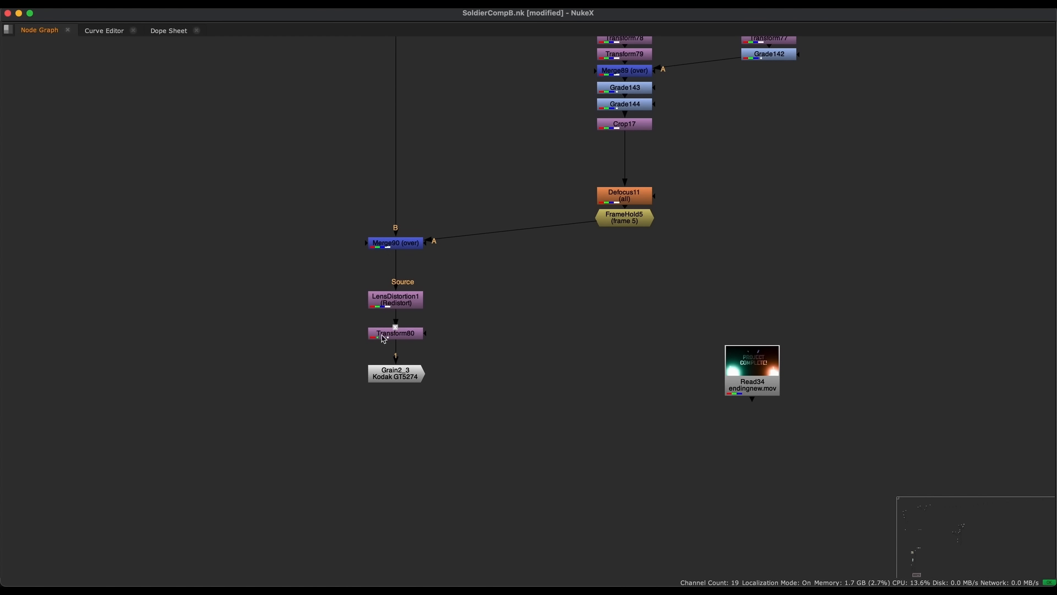
pyautogui.moveTo(397, 334); pyautogui.dragTo(414, 407, button='middle')
pyautogui.press('space')
pyautogui.click(475, 437)
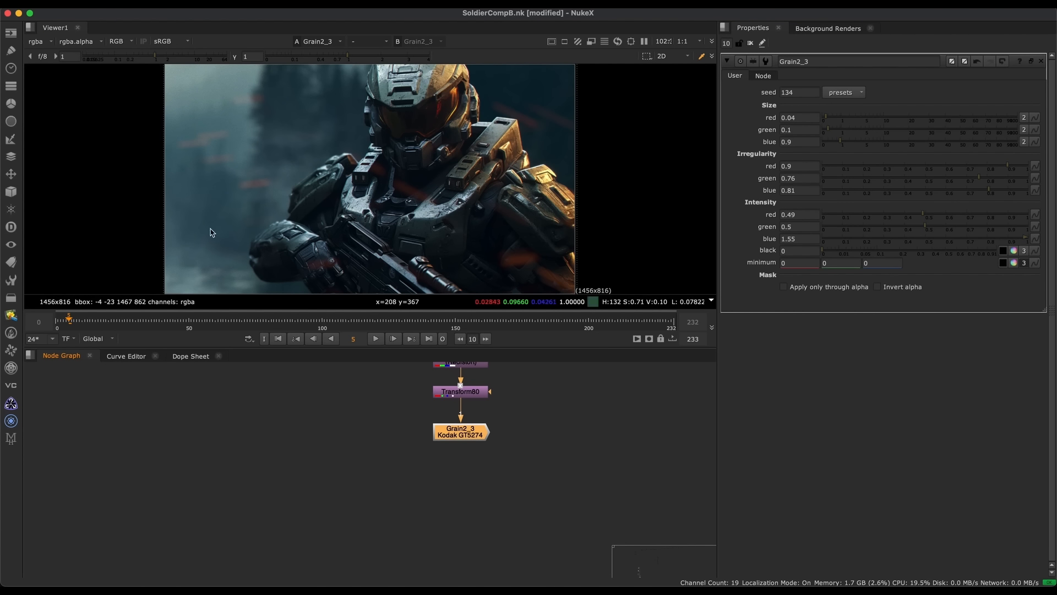
# Add a Write node connected to Grain2_3 and place it a little below in the node graph
pyautogui.moveTo(485, 453); pyautogui.dragTo(428, 465, button='middle')
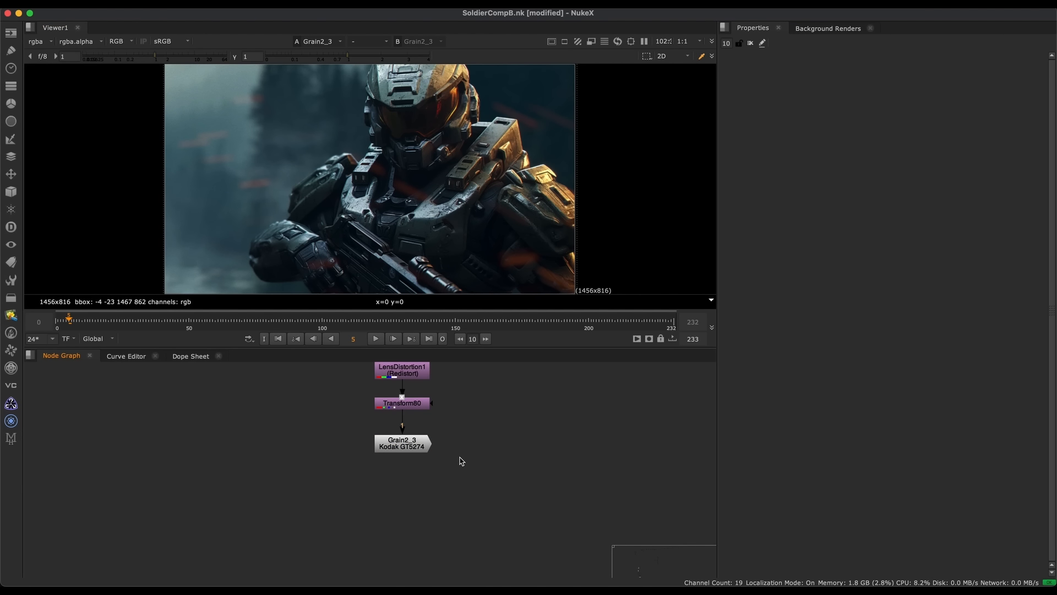
pyautogui.moveTo(509, 411); pyautogui.dragTo(378, 500)
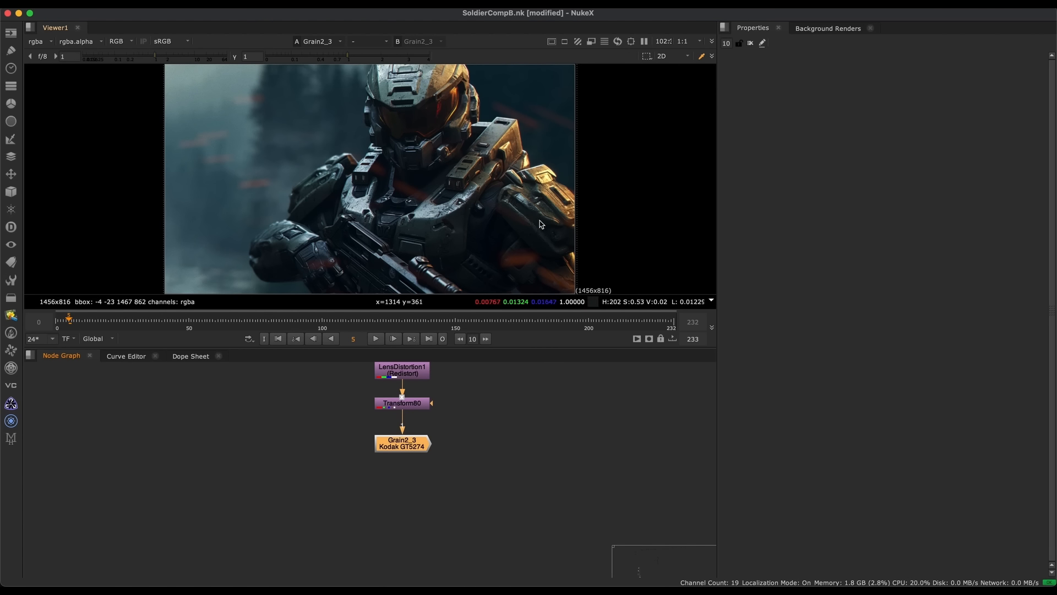
pyautogui.press('w')
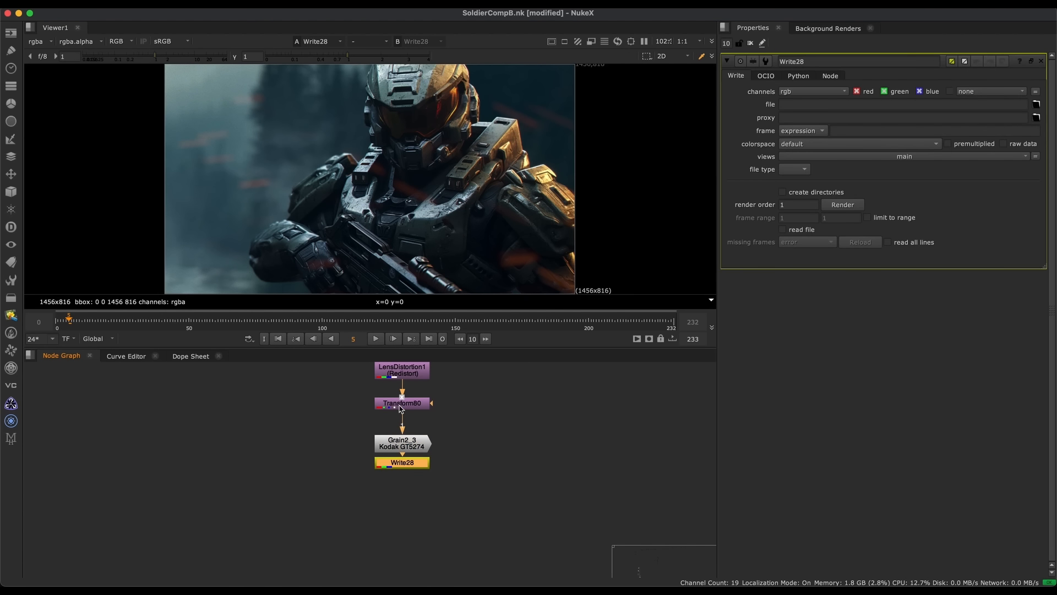
pyautogui.moveTo(417, 463); pyautogui.dragTo(417, 480)
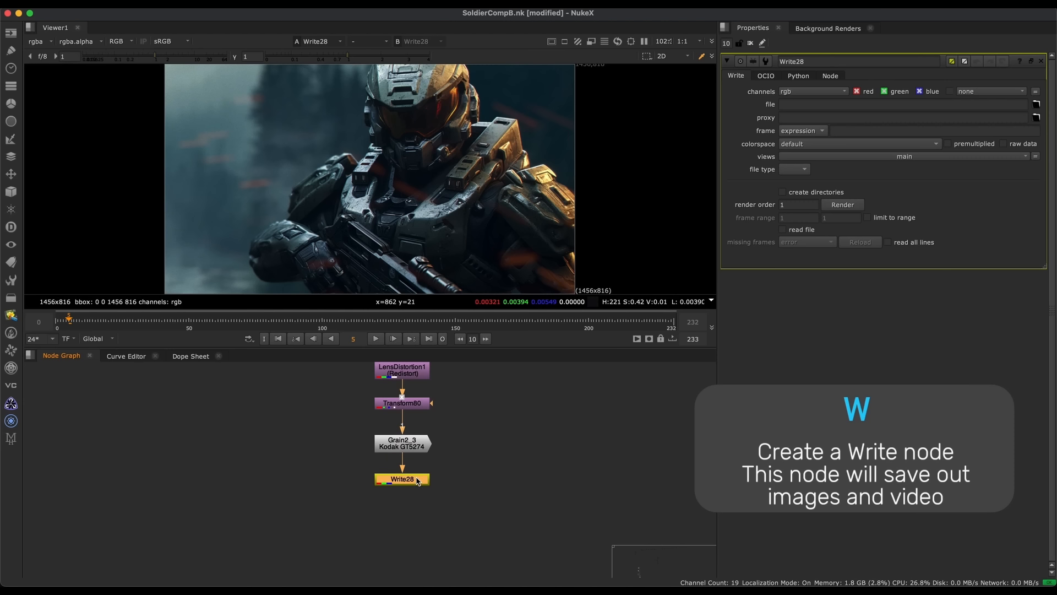
# Set the Write node's output file to filename.jpg
pyautogui.click(813, 105)
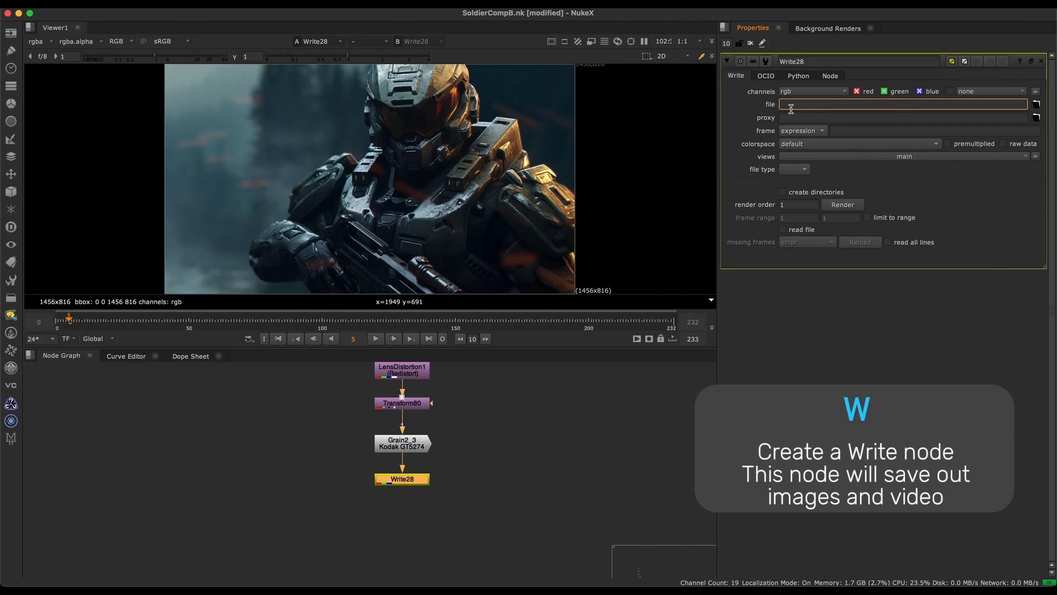
pyautogui.write('filename')
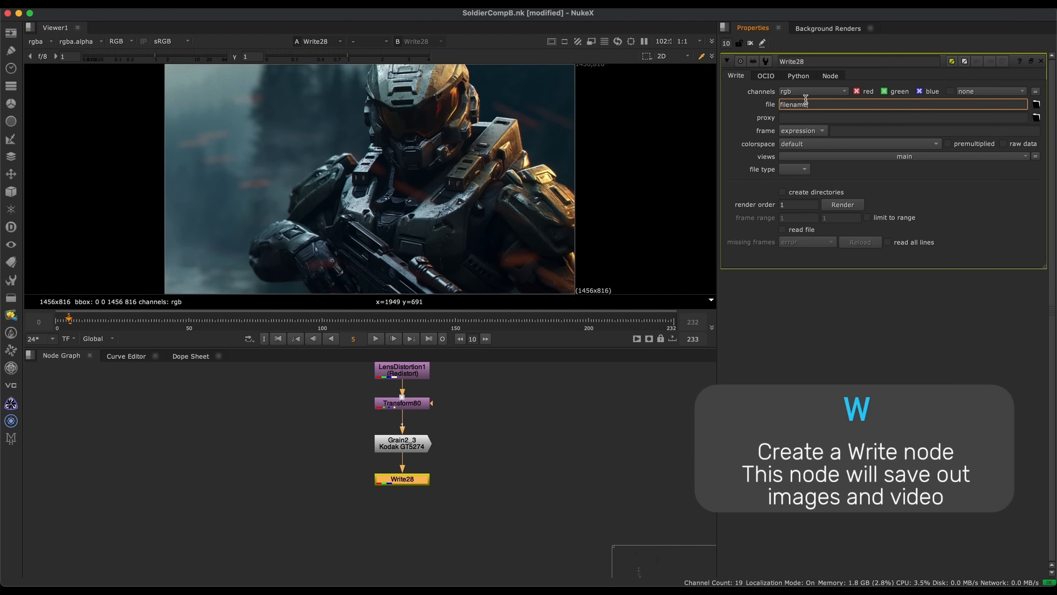
pyautogui.write('.jpg')
pyautogui.press('Return')
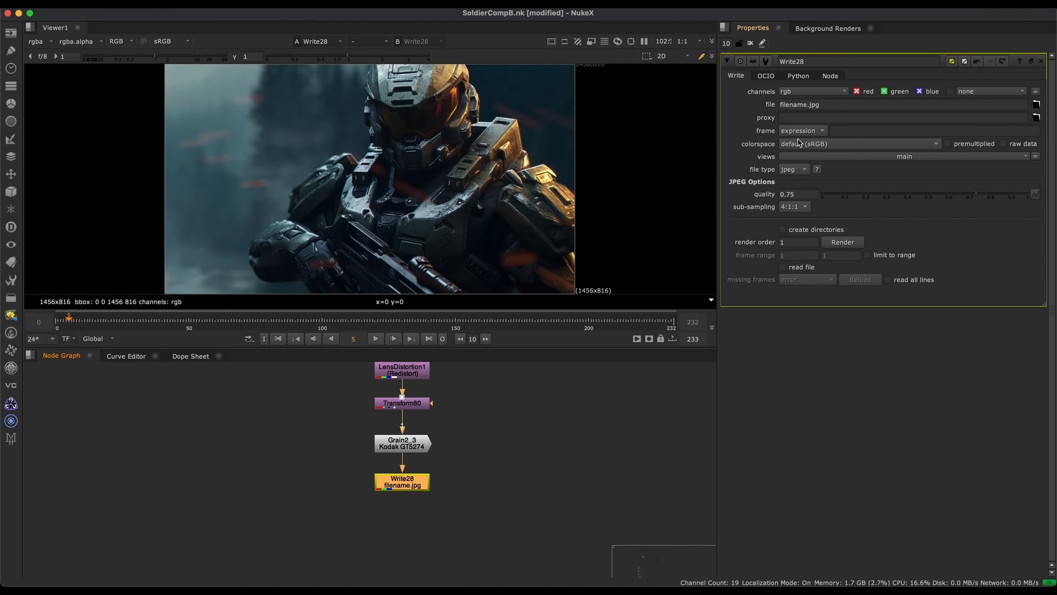
# Keep the jpeg file type and raise the JPEG quality to the upper end of its range
pyautogui.click(794, 170)
pyautogui.click(792, 169)
pyautogui.moveTo(975, 195); pyautogui.dragTo(1028, 195)
# Change the Write node's output file to filename.mov to get a video output
pyautogui.doubleClick(813, 105)
pyautogui.write('mov')
pyautogui.press('Return')
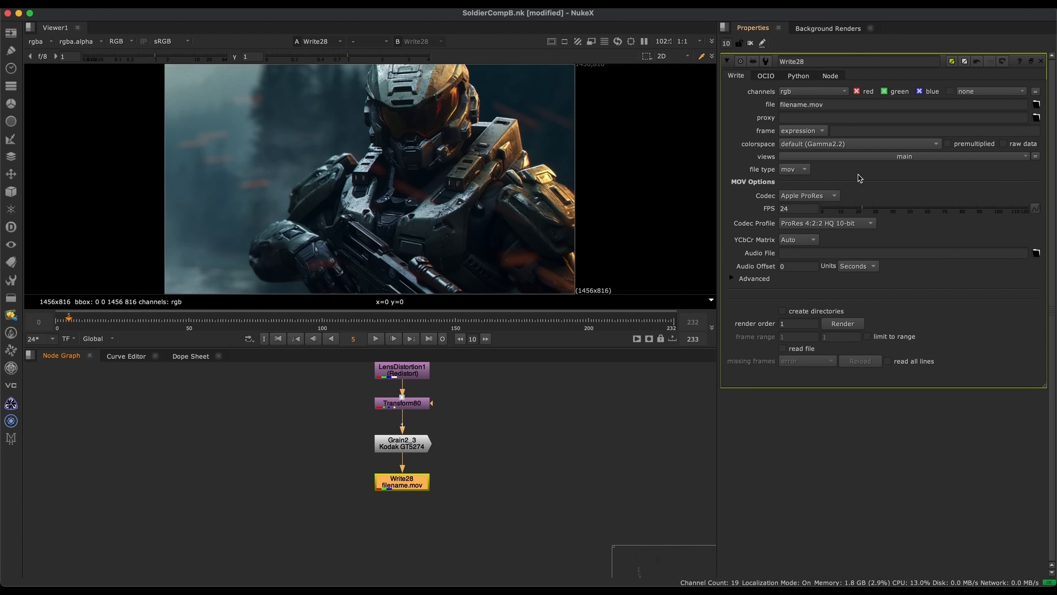
# Change the Write node's output to a numbered image sequence named filename_###.jpeg
pyautogui.doubleClick(817, 105)
pyautogui.write('_###')
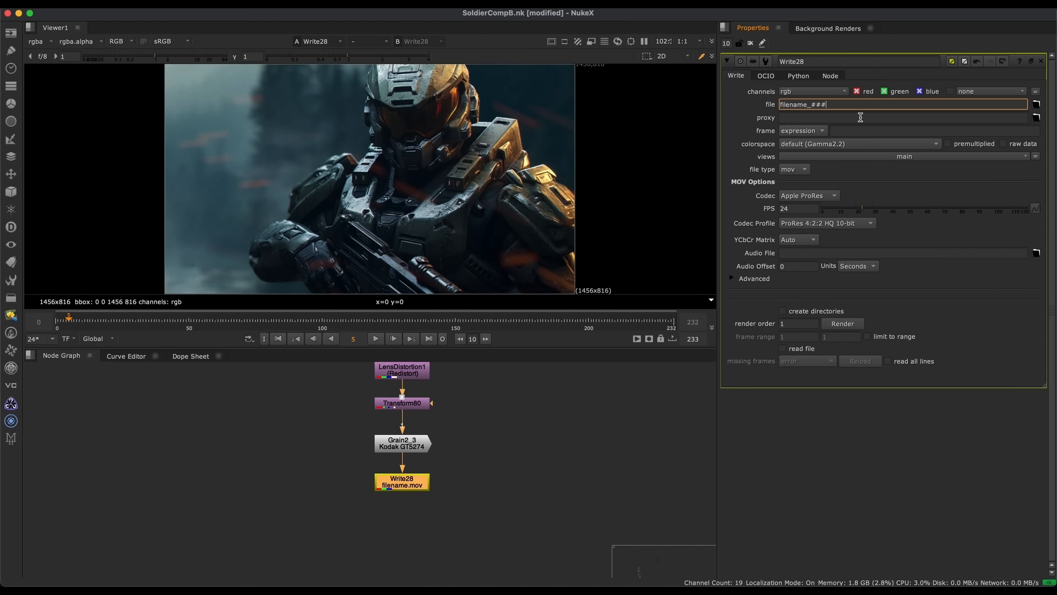
pyautogui.press('Return')
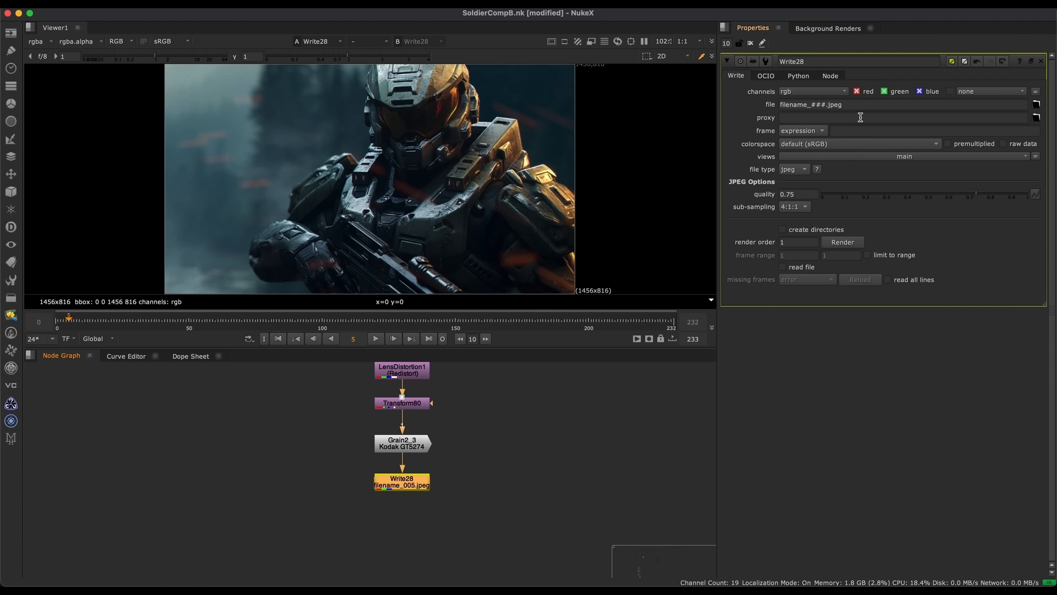
# Change the output sequence's format to EXR by naming the file filename_###.exr
pyautogui.doubleClick(858, 105)
pyautogui.write('e')
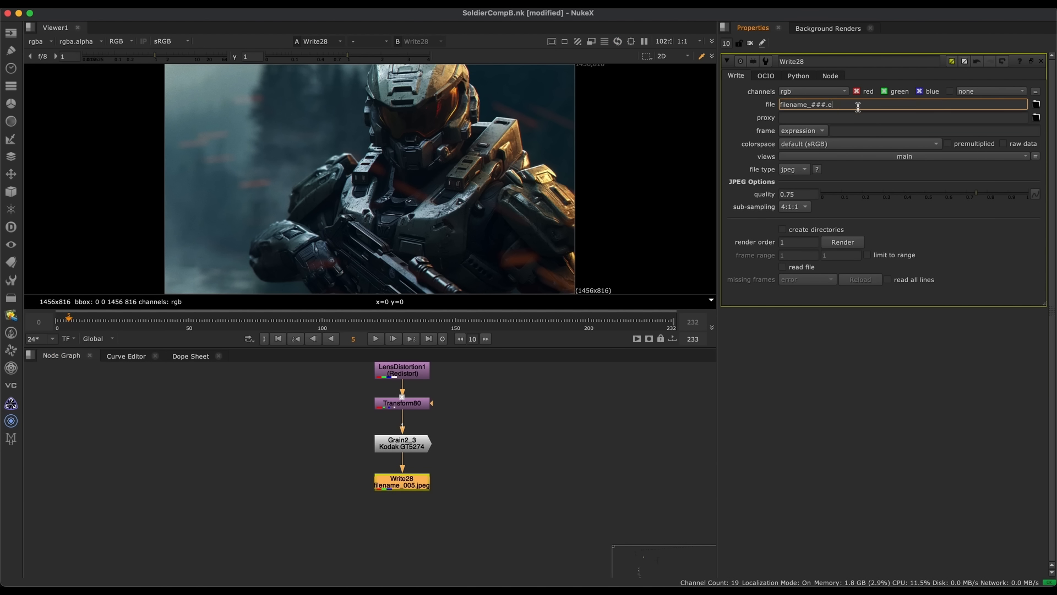
pyautogui.write('xr')
pyautogui.press('Return')
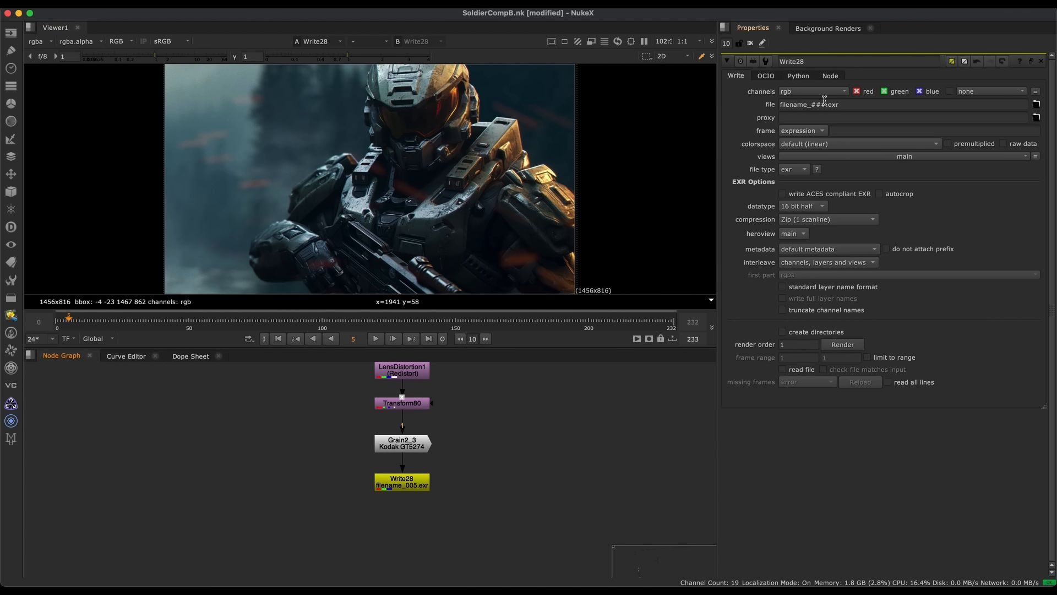
# Replace the frame padding and EXR extension in the Write node's file name with .jpeg
pyautogui.moveTo(808, 105); pyautogui.dragTo(886, 99)
pyautogui.write('.jpeg')
pyautogui.press('Return')
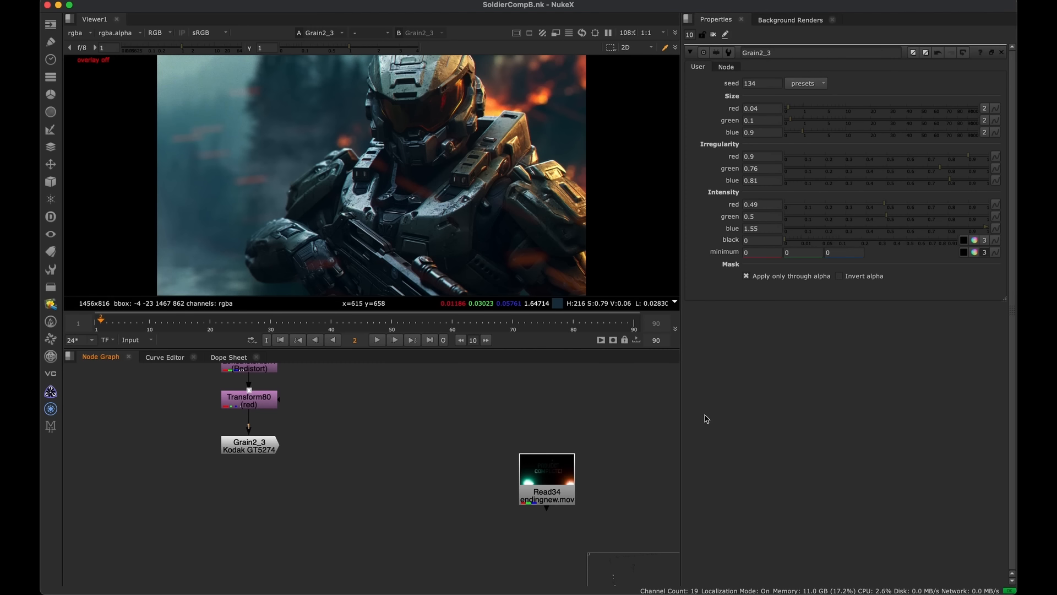
# Play the endingnew.mov clip from Read34 in the viewer, and return the viewer to the finished soldier composite
pyautogui.click(545, 492)
pyautogui.press('2')
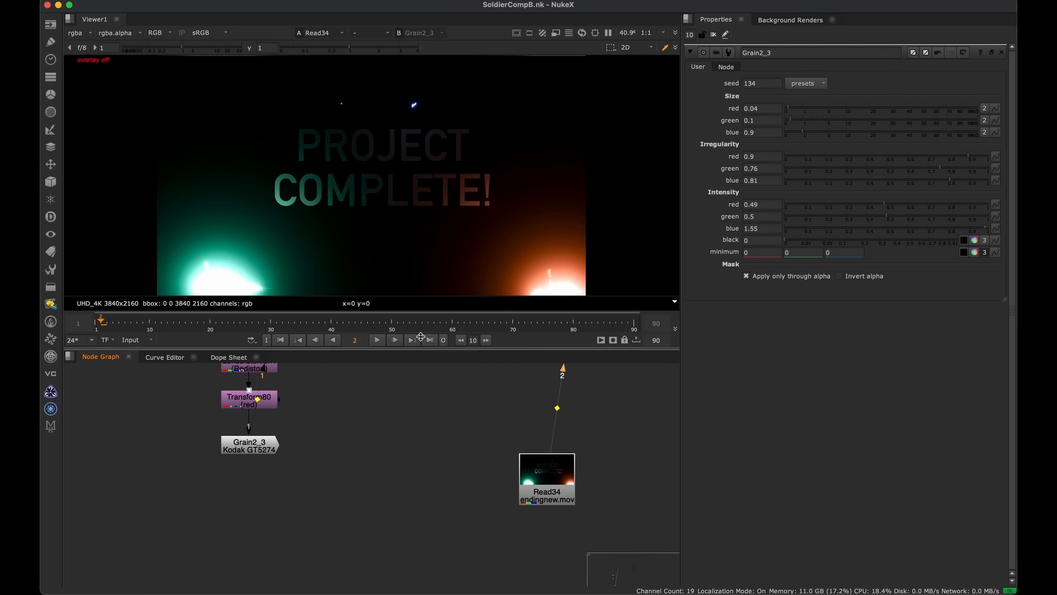
pyautogui.click(379, 339)
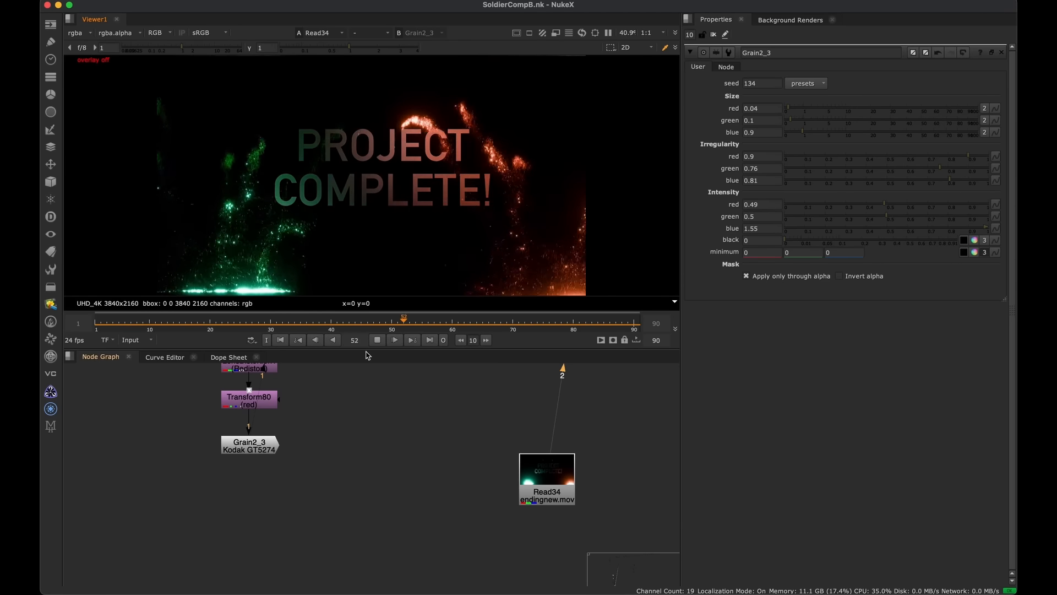
pyautogui.press('1')
pyautogui.press('k')
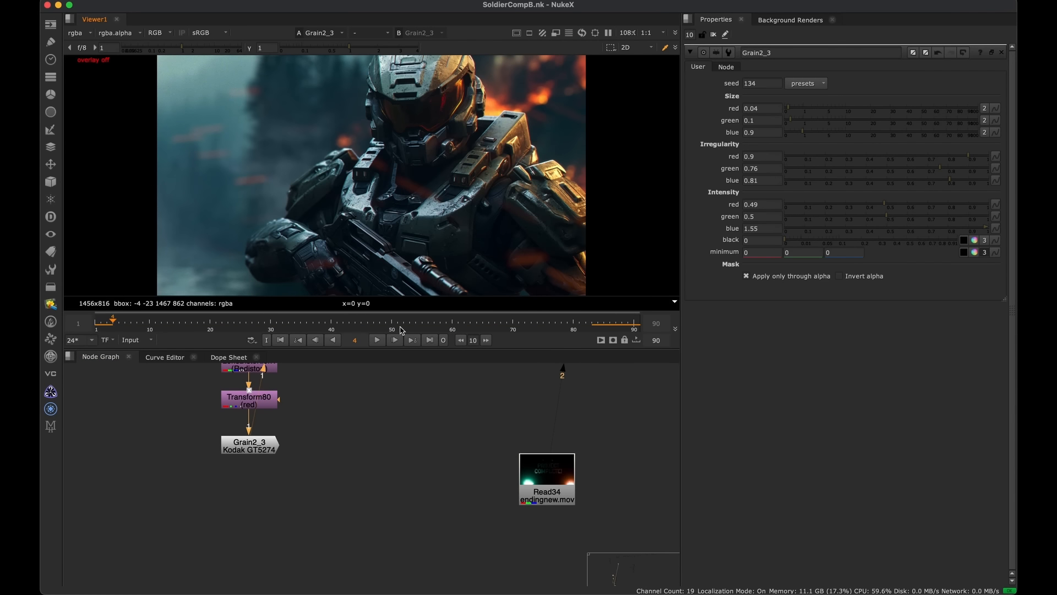